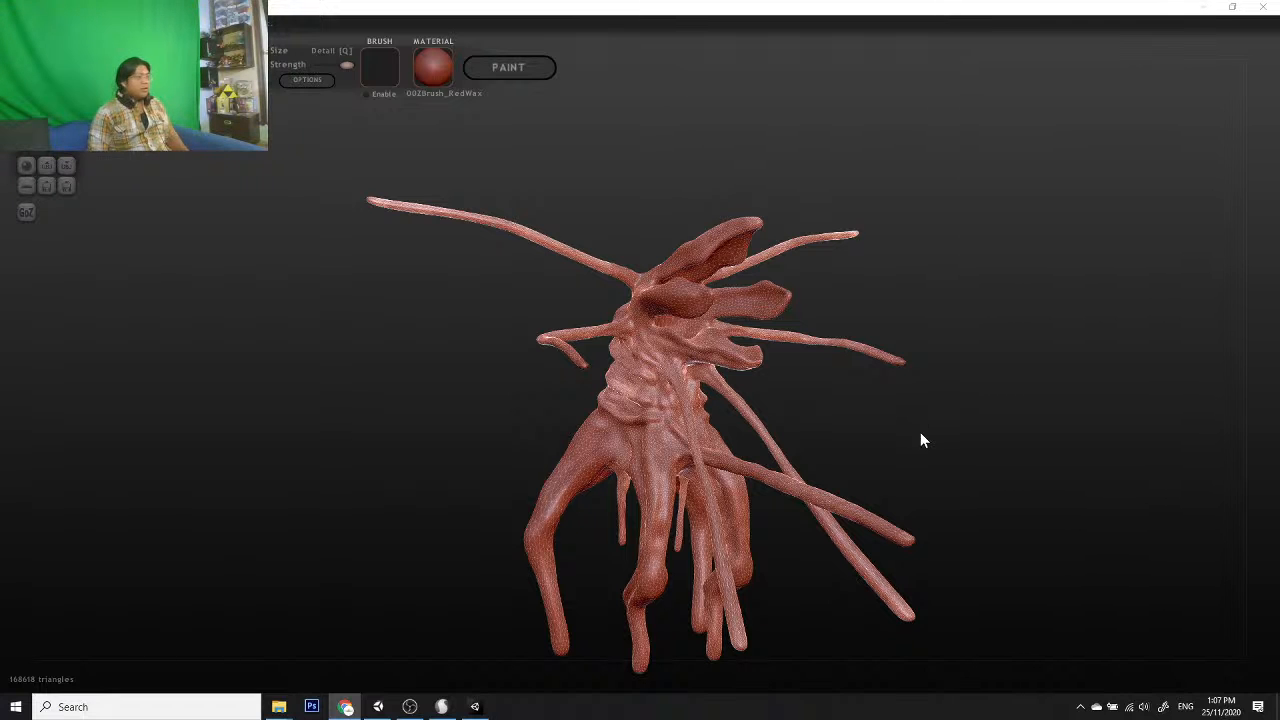
Step: Examine the whole creature from the front and both sides, including its petal-shaped head, limbs and legs
left_click_drag(886, 453, 815, 367)
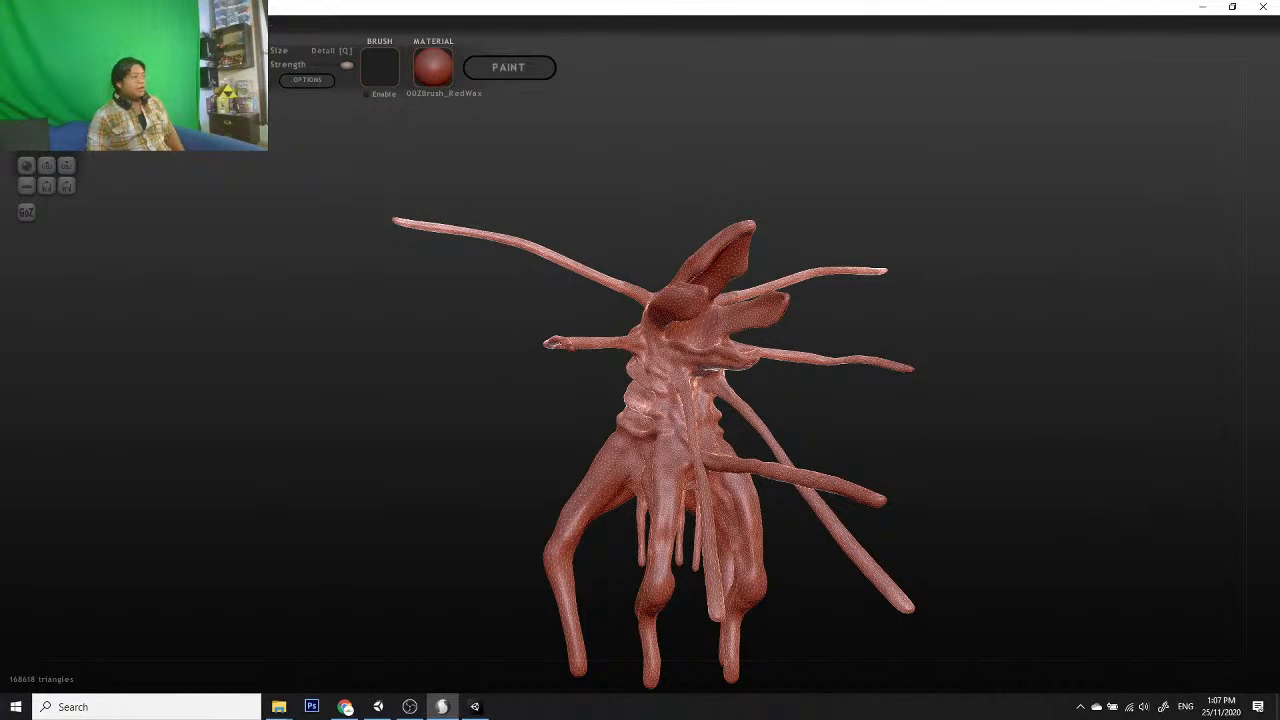
left_click_drag(996, 491, 850, 420)
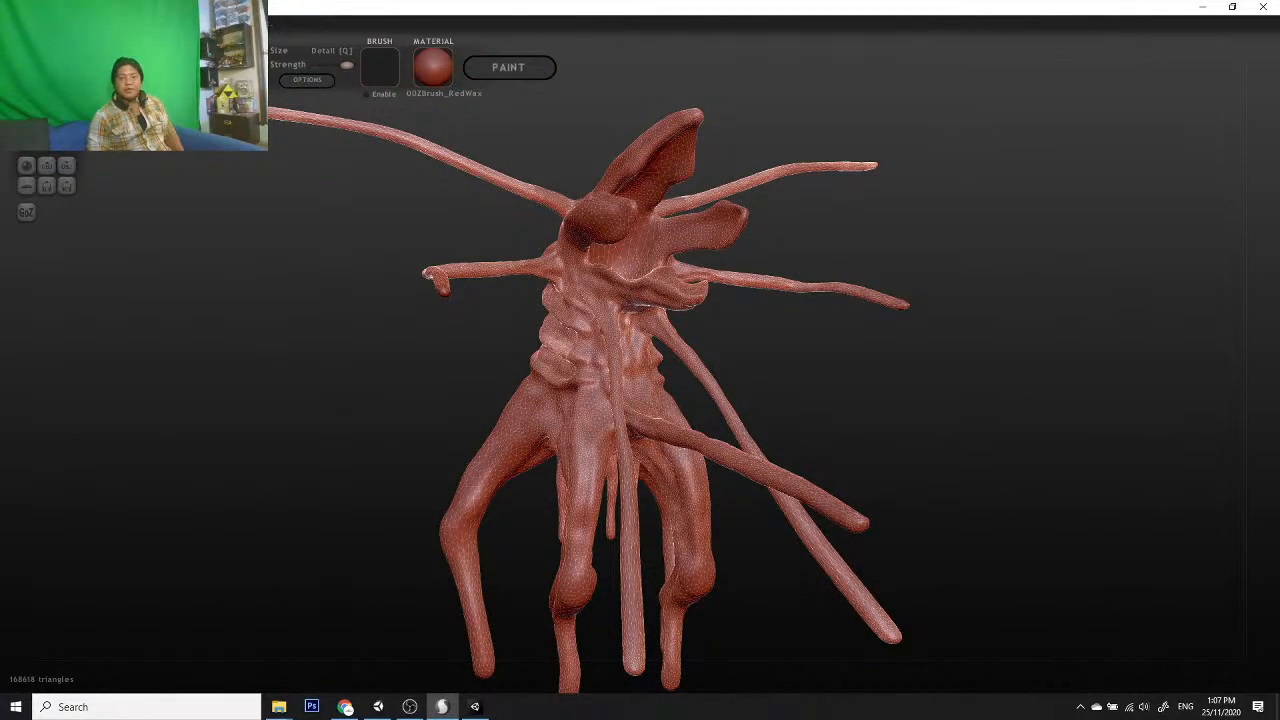
key("alt+Tab")
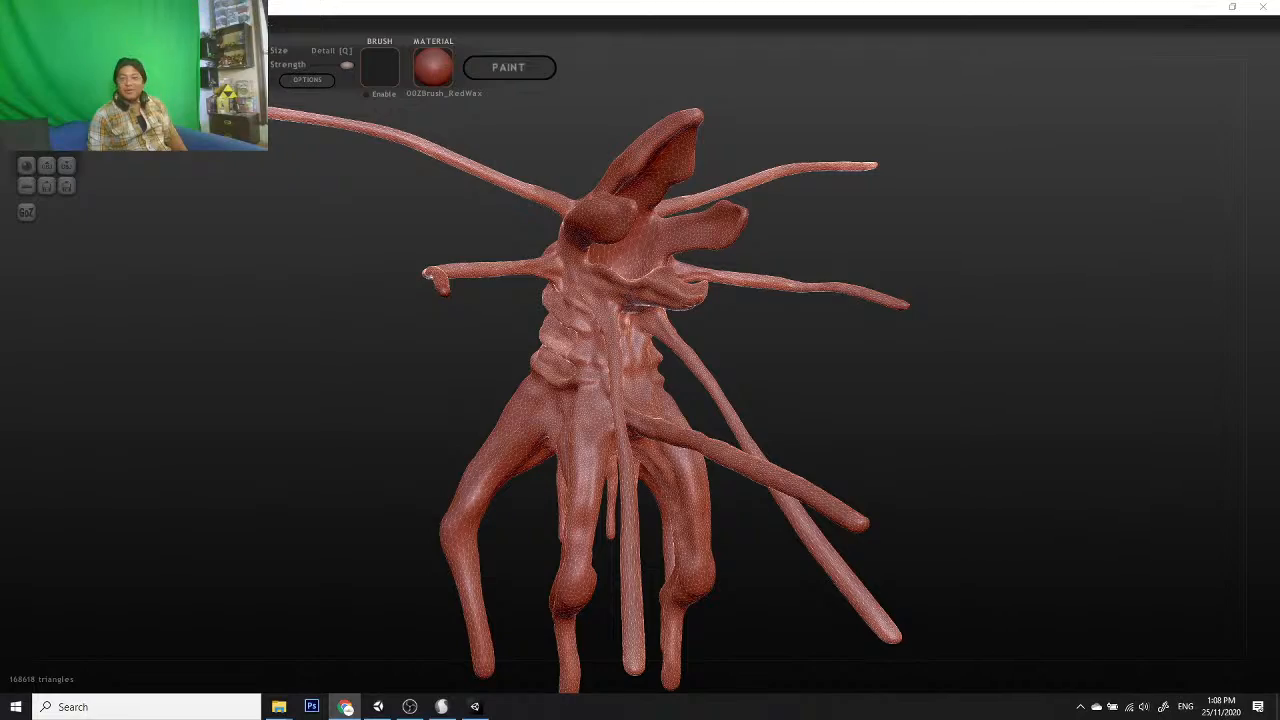
scroll(886, 430, "down", 3)
left_click_drag(886, 430, 796, 465)
scroll(794, 465, "up", 4)
mouse_move(702, 455)
left_mouse_down()
mouse_move(805, 484)
mouse_move(903, 449)
mouse_move(757, 523)
mouse_move(663, 517)
mouse_move(671, 454)
mouse_move(723, 380)
mouse_move(790, 421)
mouse_move(700, 463)
mouse_move(897, 437)
mouse_move(1034, 451)
mouse_move(1002, 433)
mouse_move(837, 451)
mouse_move(788, 411)
mouse_move(579, 424)
mouse_move(778, 409)
mouse_move(806, 362)
mouse_move(666, 384)
mouse_move(581, 370)
mouse_move(628, 380)
left_mouse_up()
scroll(752, 416, "up", 4)
scroll(811, 348, "down", 4)
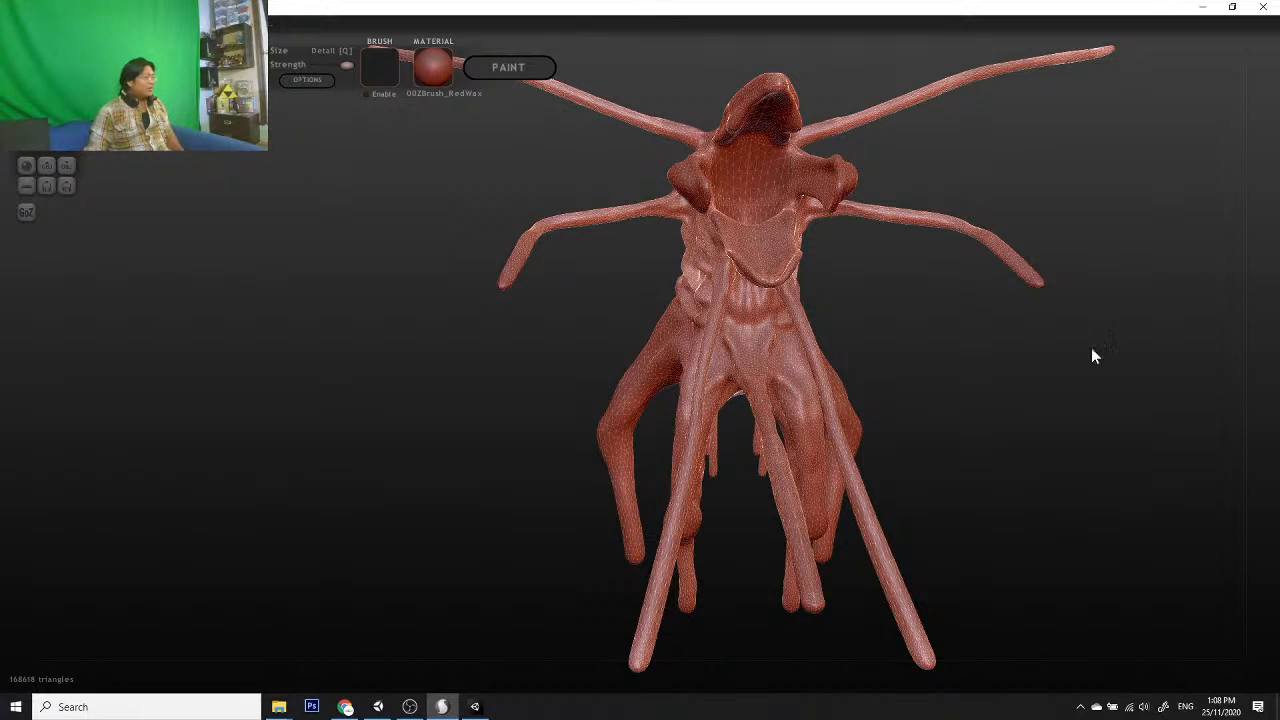
left_click_drag(1093, 355, 894, 486)
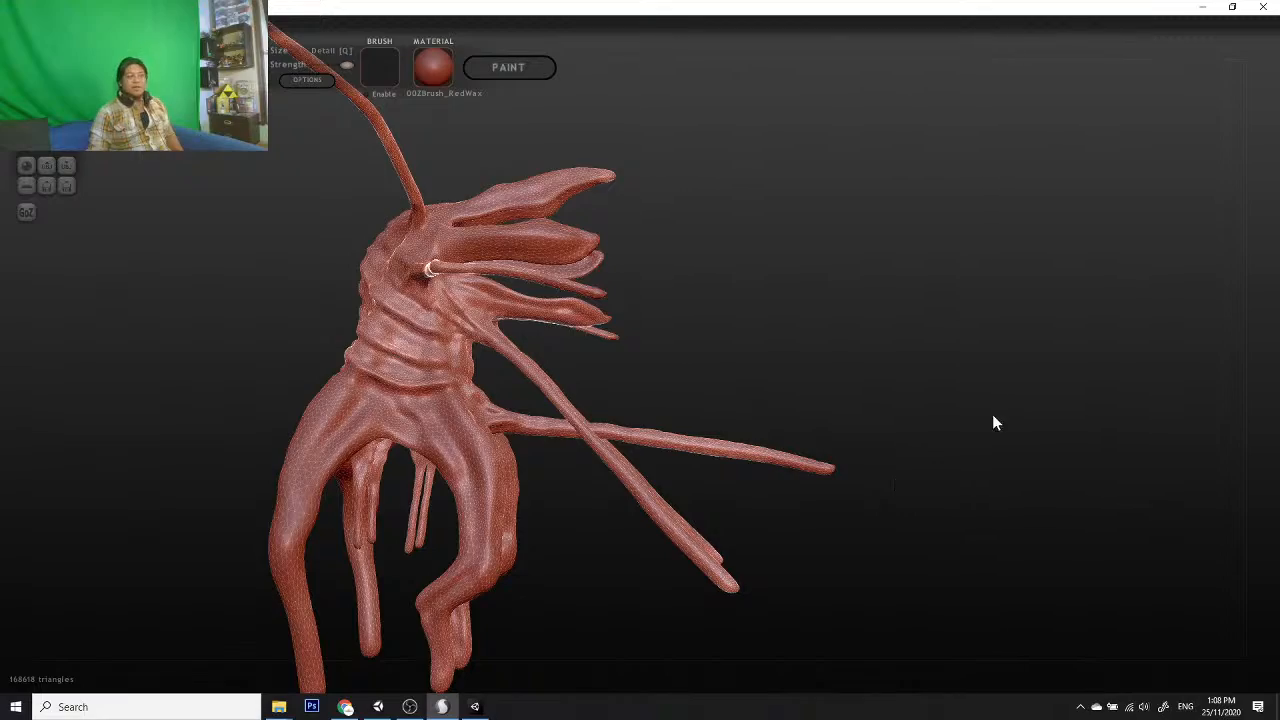
left_click_drag(994, 422, 758, 487)
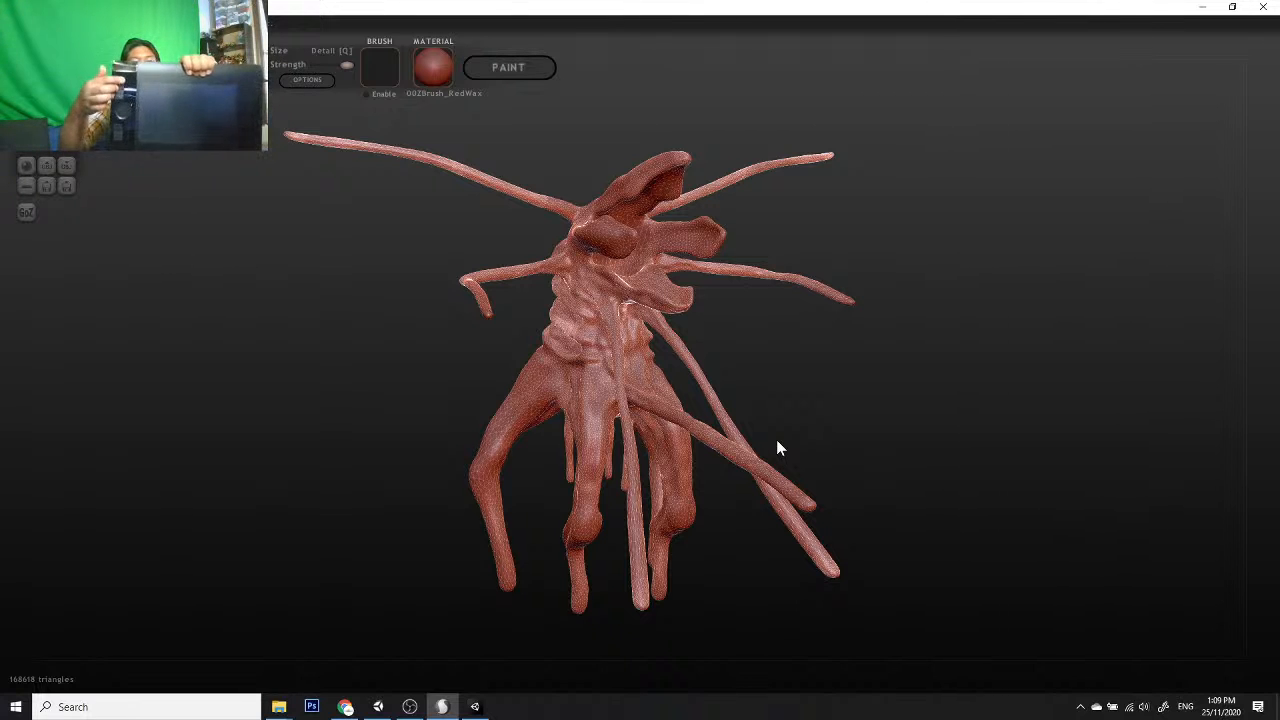
scroll(780, 448, "up", 2)
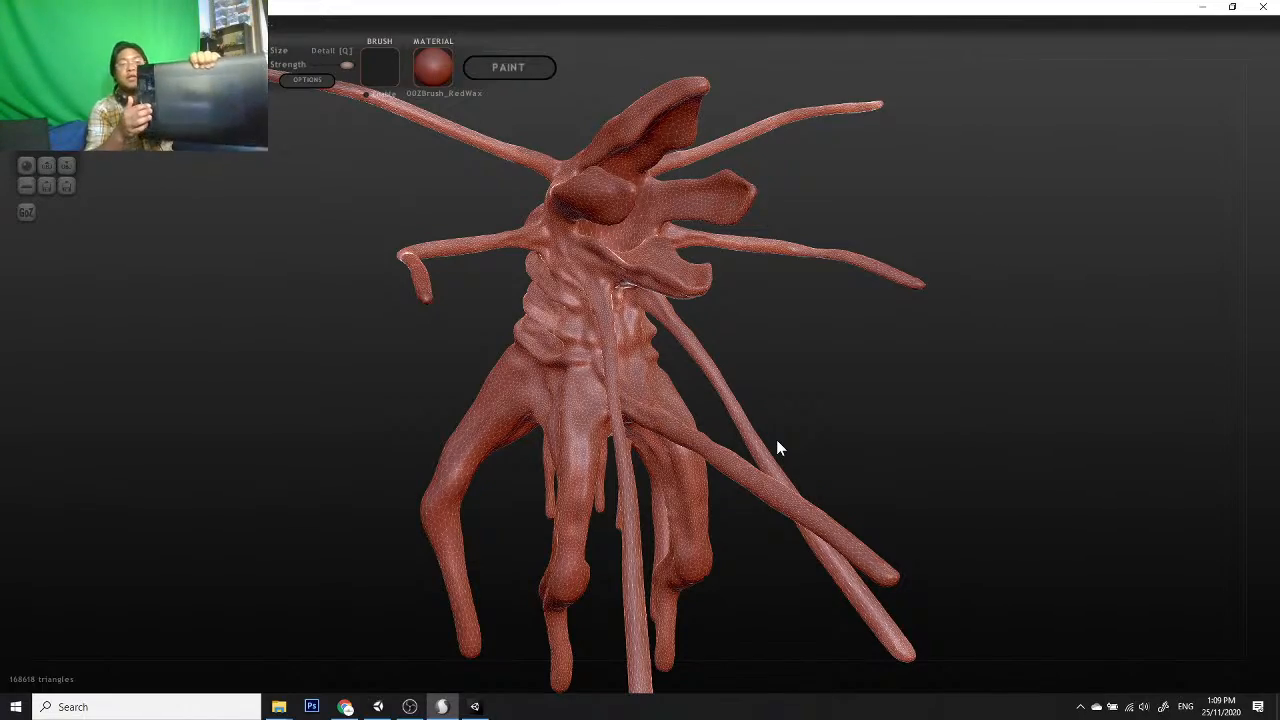
scroll(780, 448, "up", 5)
scroll(780, 448, "down", 10)
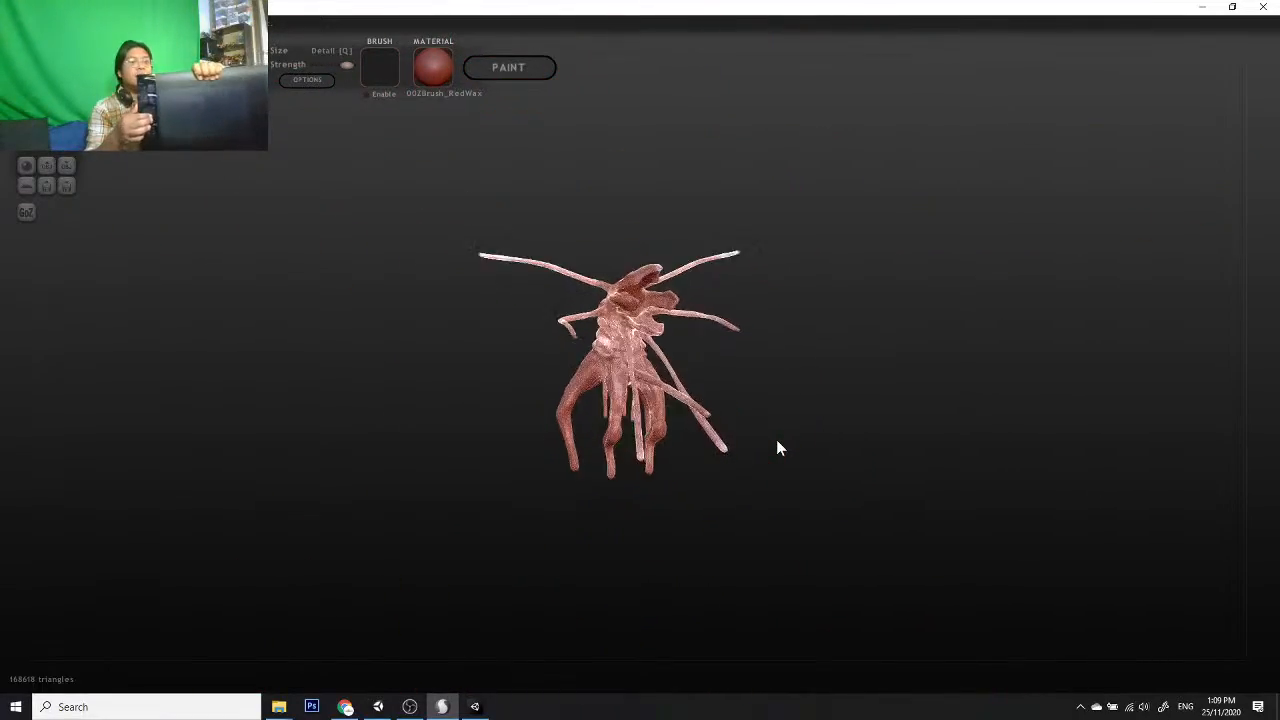
scroll(780, 448, "up", 6)
scroll(780, 448, "down", 5)
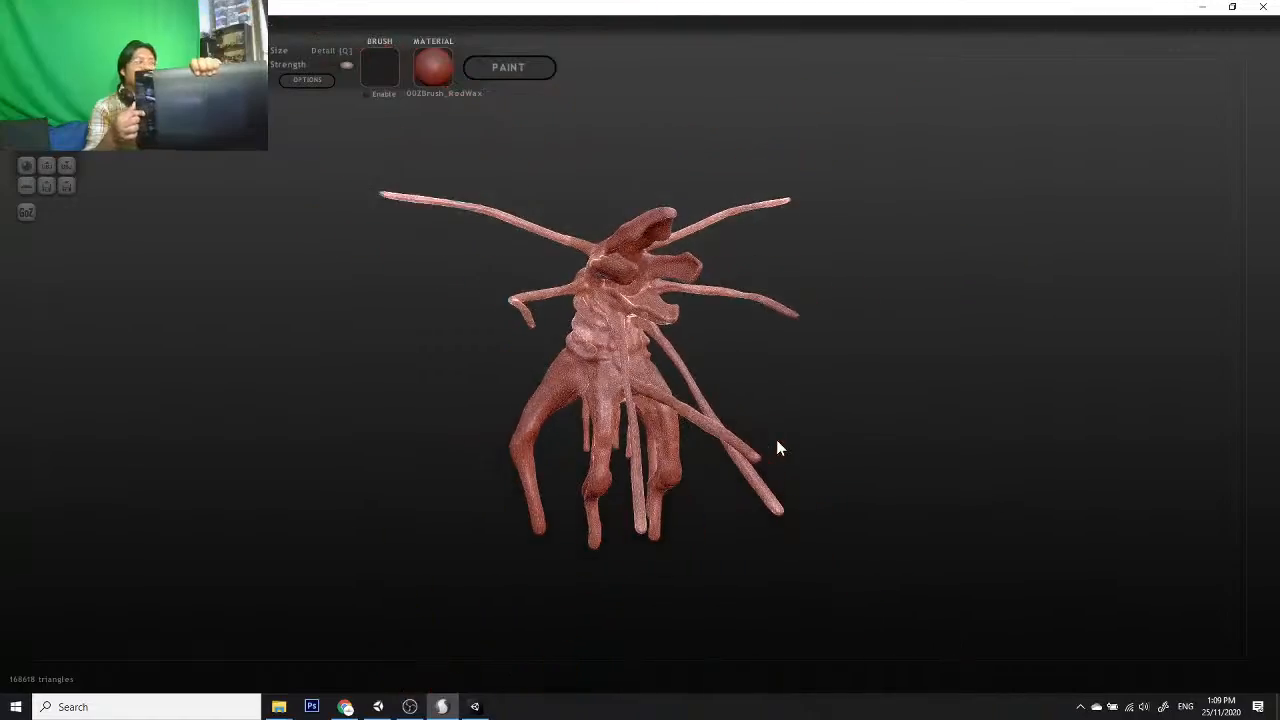
scroll(780, 448, "up", 8)
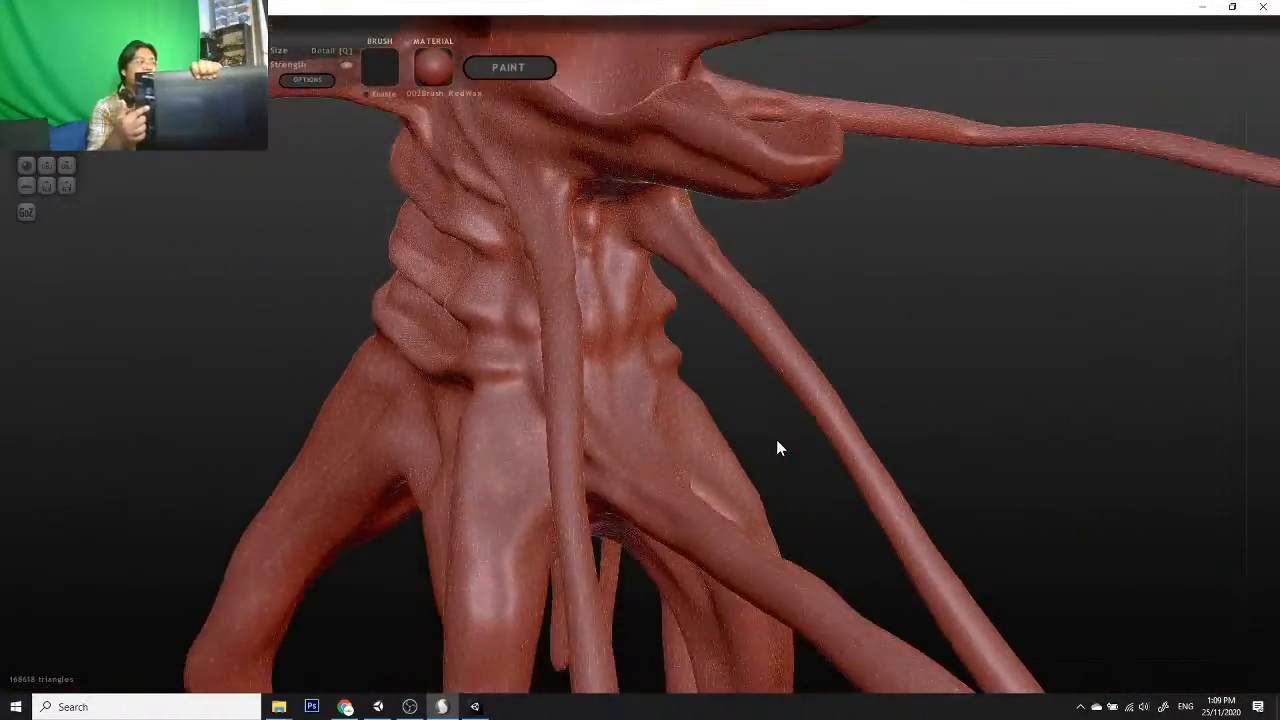
scroll(780, 448, "down", 8)
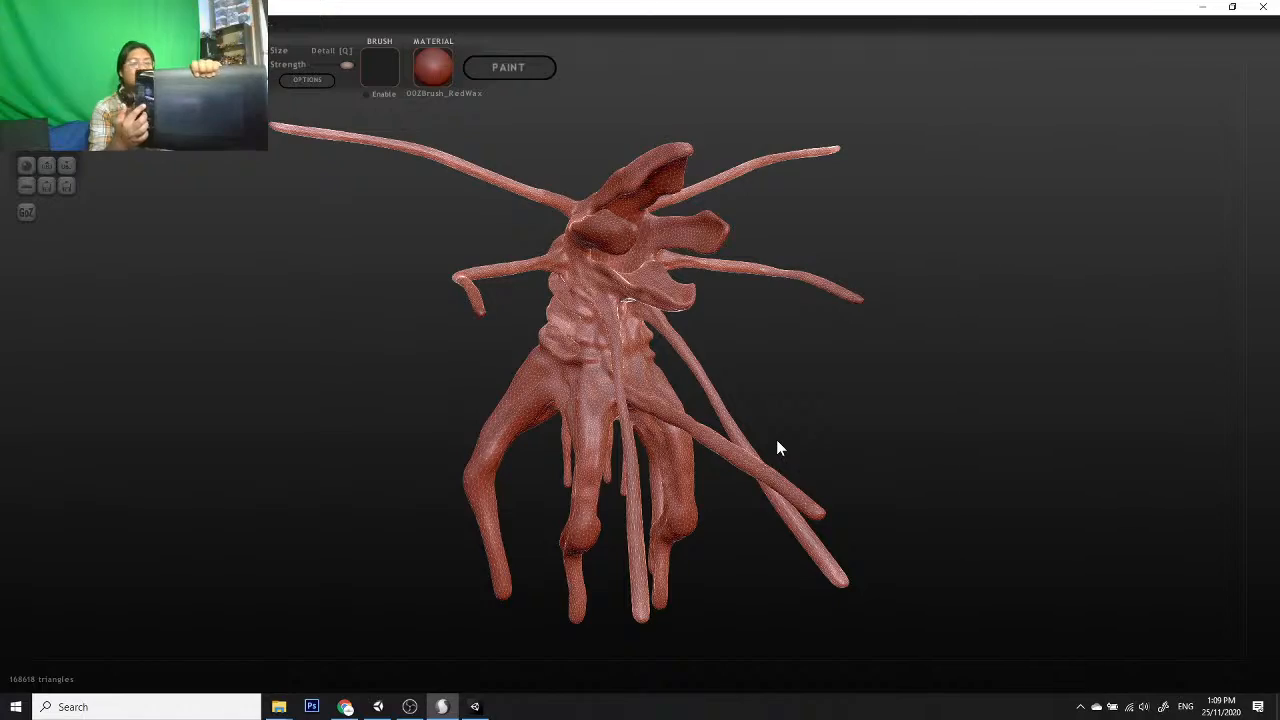
scroll(780, 448, "down", 2)
scroll(780, 448, "up", 8)
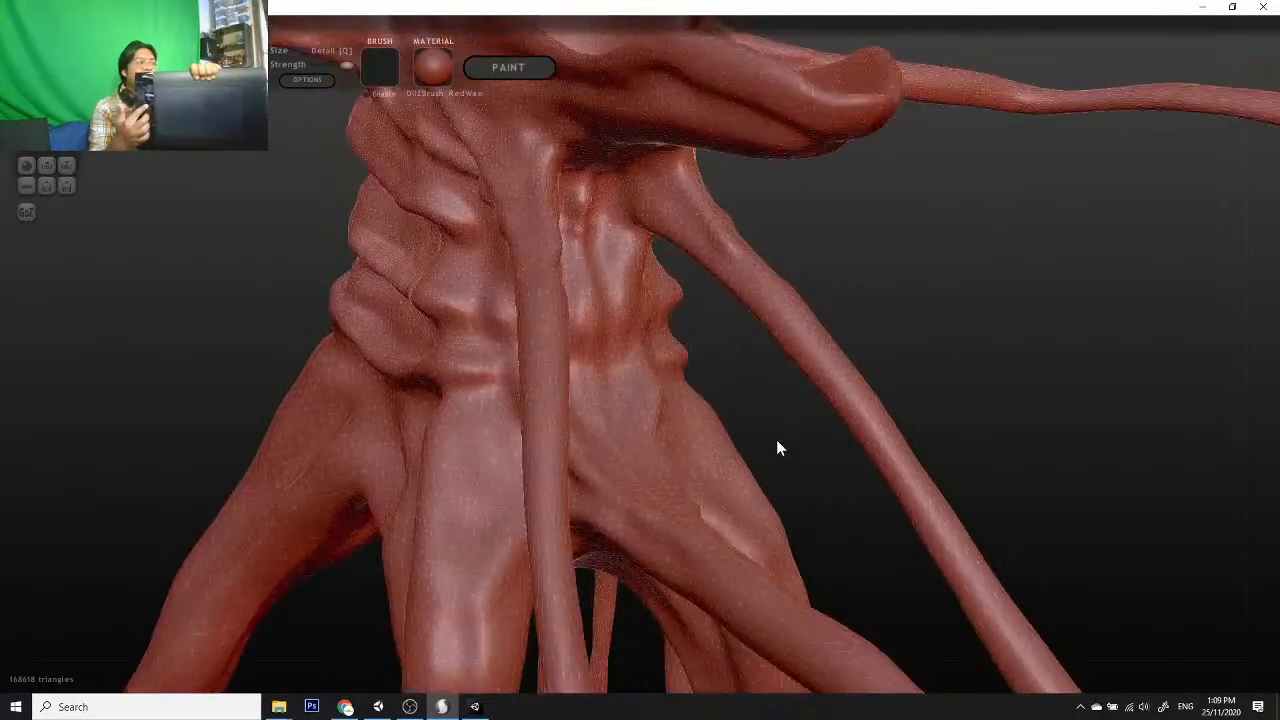
scroll(780, 448, "down", 3)
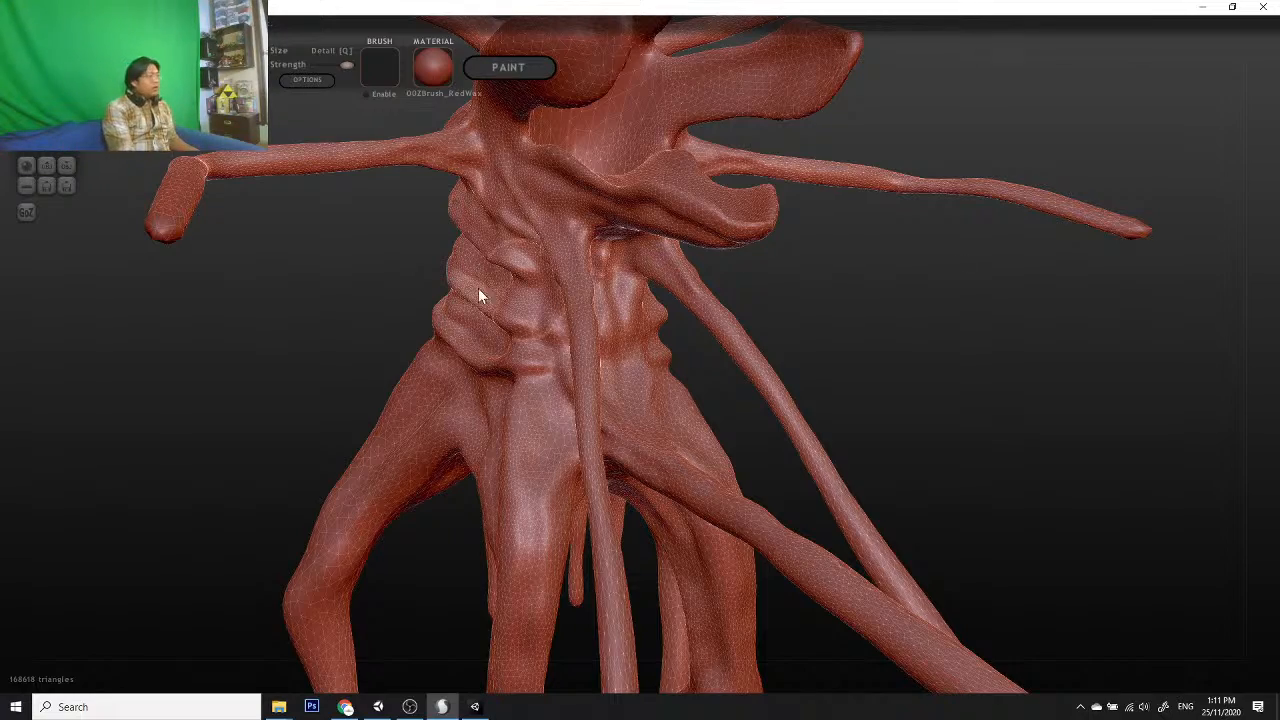
Step: Examine the creature's ribbed torso and the row of vertebrae on its back from the side, rear and close up
mouse_move(913, 293)
left_mouse_down()
mouse_move(1050, 319)
mouse_move(1071, 337)
mouse_move(1086, 329)
mouse_move(809, 366)
mouse_move(956, 381)
mouse_move(904, 342)
left_mouse_up()
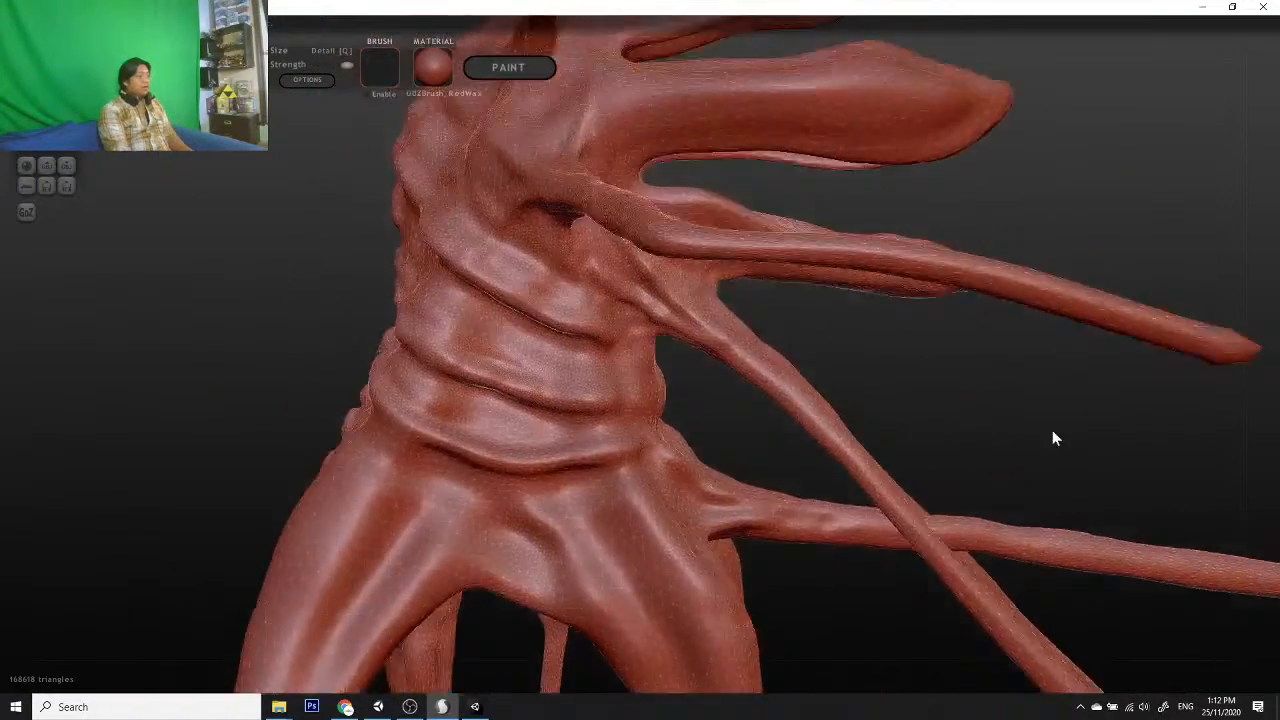
mouse_move(1052, 438)
left_mouse_down()
mouse_move(1006, 540)
mouse_move(1177, 517)
mouse_move(829, 540)
mouse_move(865, 489)
mouse_move(1014, 446)
mouse_move(1017, 500)
mouse_move(990, 480)
left_mouse_up()
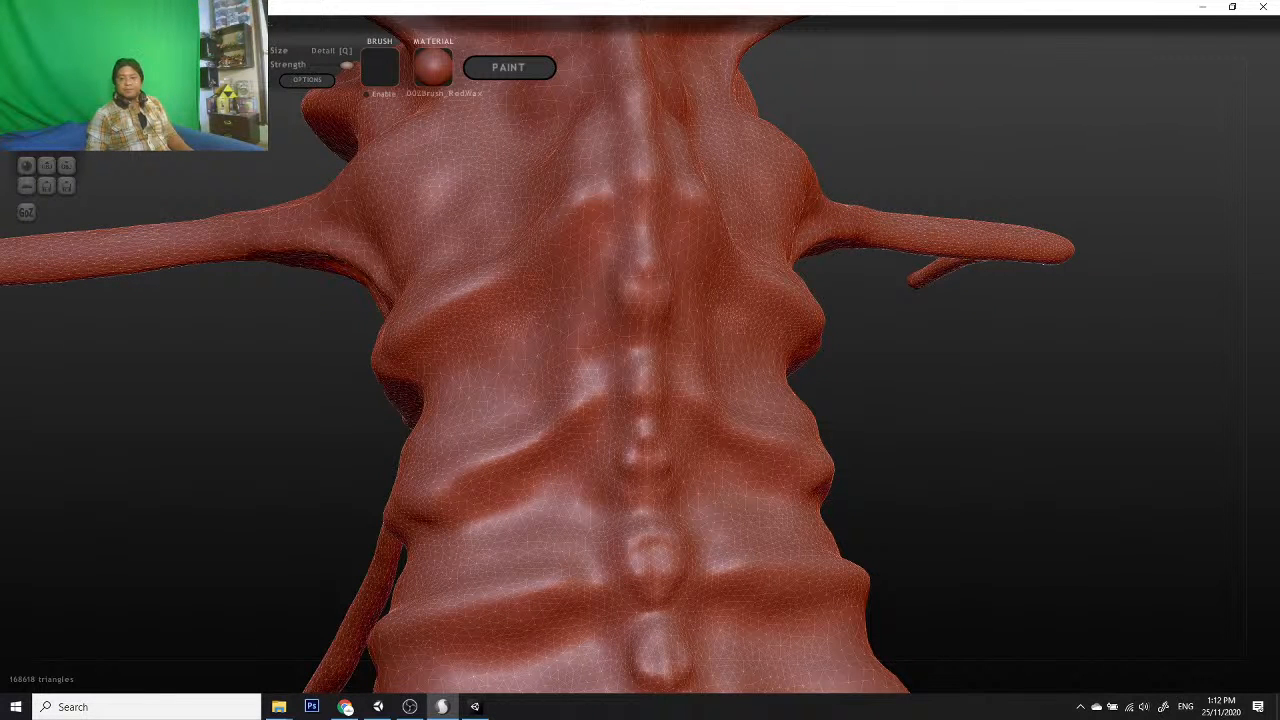
key("alt+Tab")
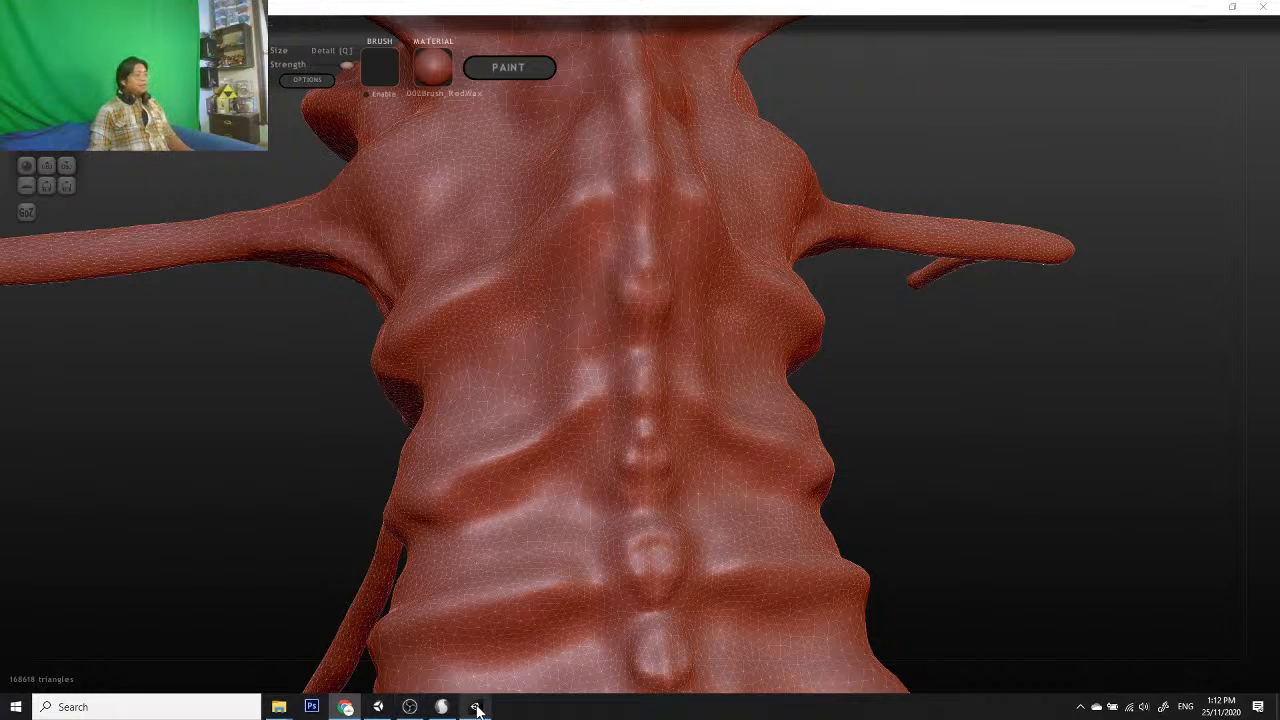
mouse_move(477, 709)
mouse_move(418, 710)
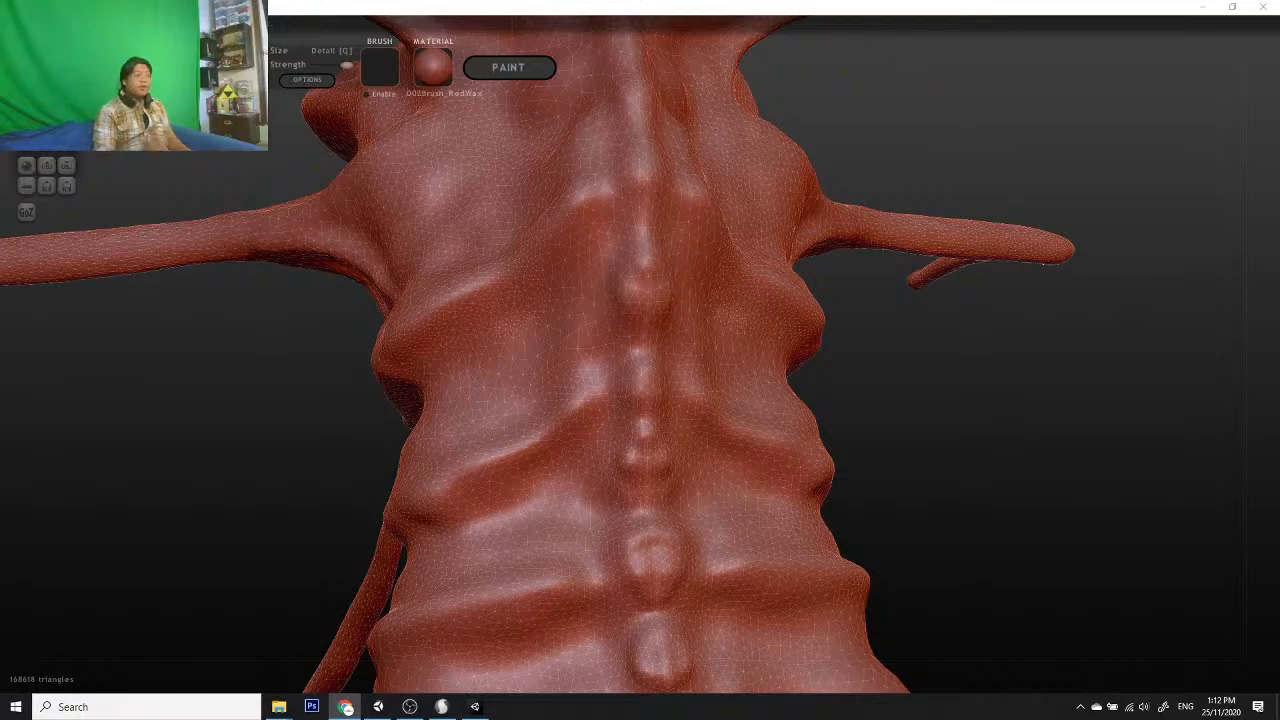
mouse_move(1050, 437)
left_mouse_down()
mouse_move(955, 460)
mouse_move(1030, 432)
mouse_move(1020, 466)
mouse_move(1037, 446)
mouse_move(898, 477)
mouse_move(820, 449)
mouse_move(977, 434)
mouse_move(1034, 443)
mouse_move(760, 303)
left_mouse_up()
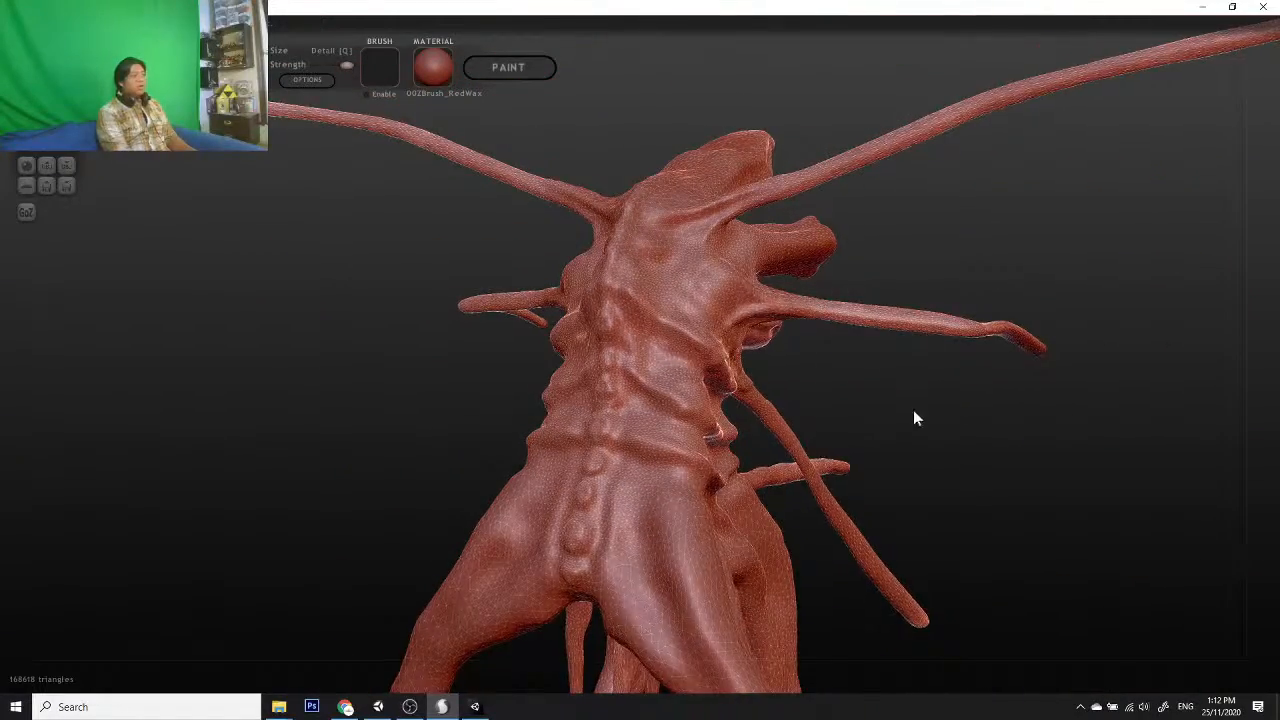
left_click_drag(913, 412, 754, 293)
mouse_move(1040, 366)
left_mouse_down()
mouse_move(900, 440)
mouse_move(990, 436)
left_mouse_up()
scroll(990, 436, "up", 6)
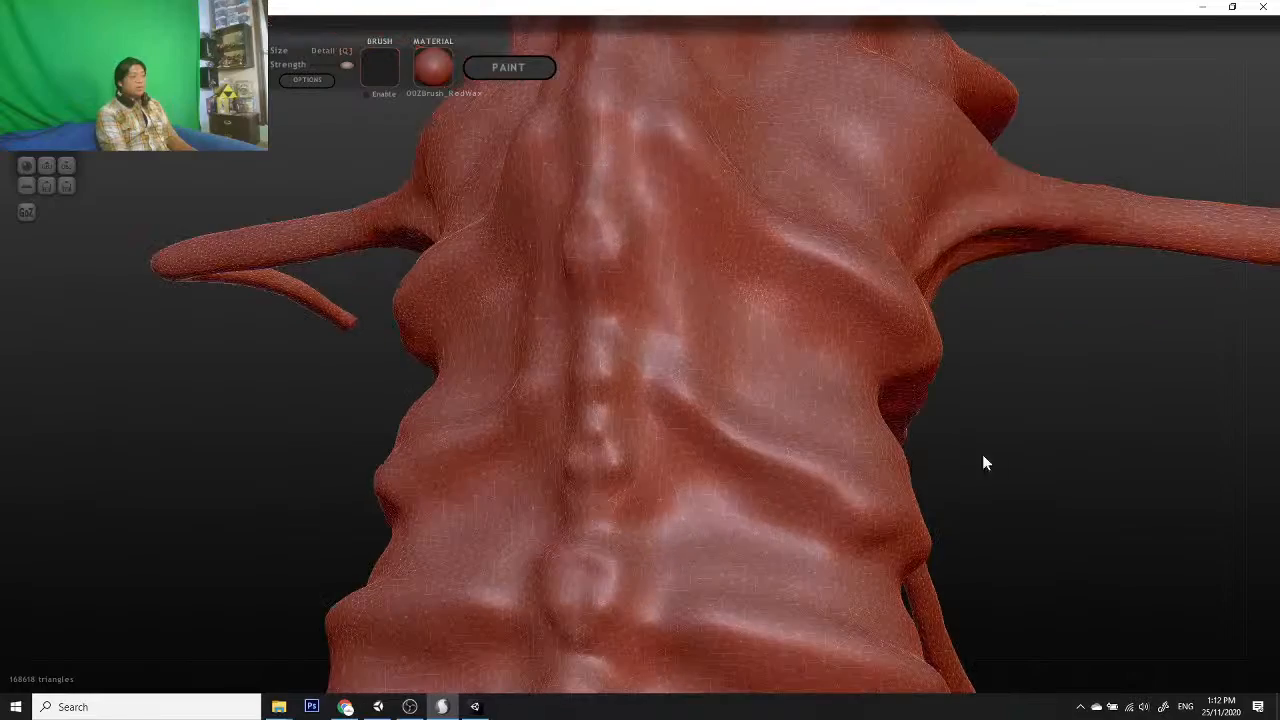
mouse_move(1014, 489)
left_mouse_down()
mouse_move(1054, 506)
mouse_move(869, 377)
mouse_move(1077, 420)
mouse_move(1043, 437)
mouse_move(900, 417)
mouse_move(1063, 446)
mouse_move(946, 374)
mouse_move(891, 386)
mouse_move(906, 426)
left_mouse_up()
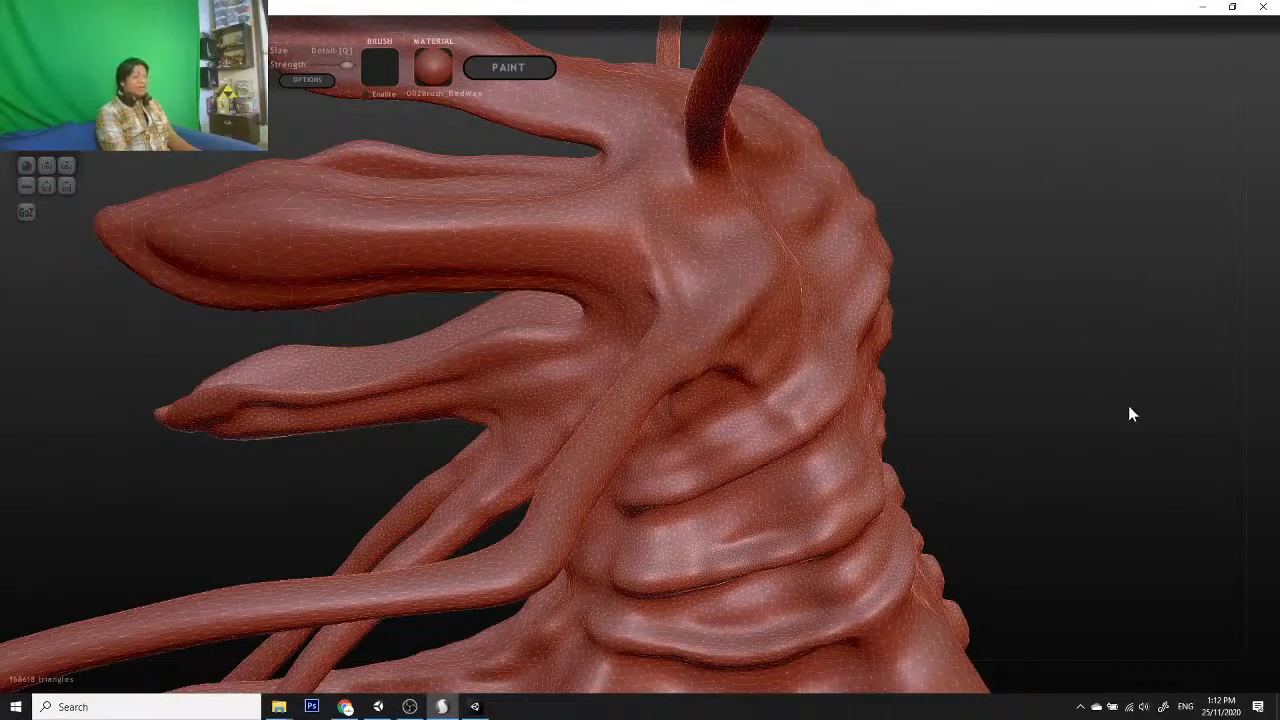
mouse_move(1131, 413)
left_mouse_down()
mouse_move(951, 457)
mouse_move(1086, 460)
mouse_move(991, 466)
mouse_move(1088, 416)
mouse_move(937, 466)
mouse_move(922, 398)
left_mouse_up()
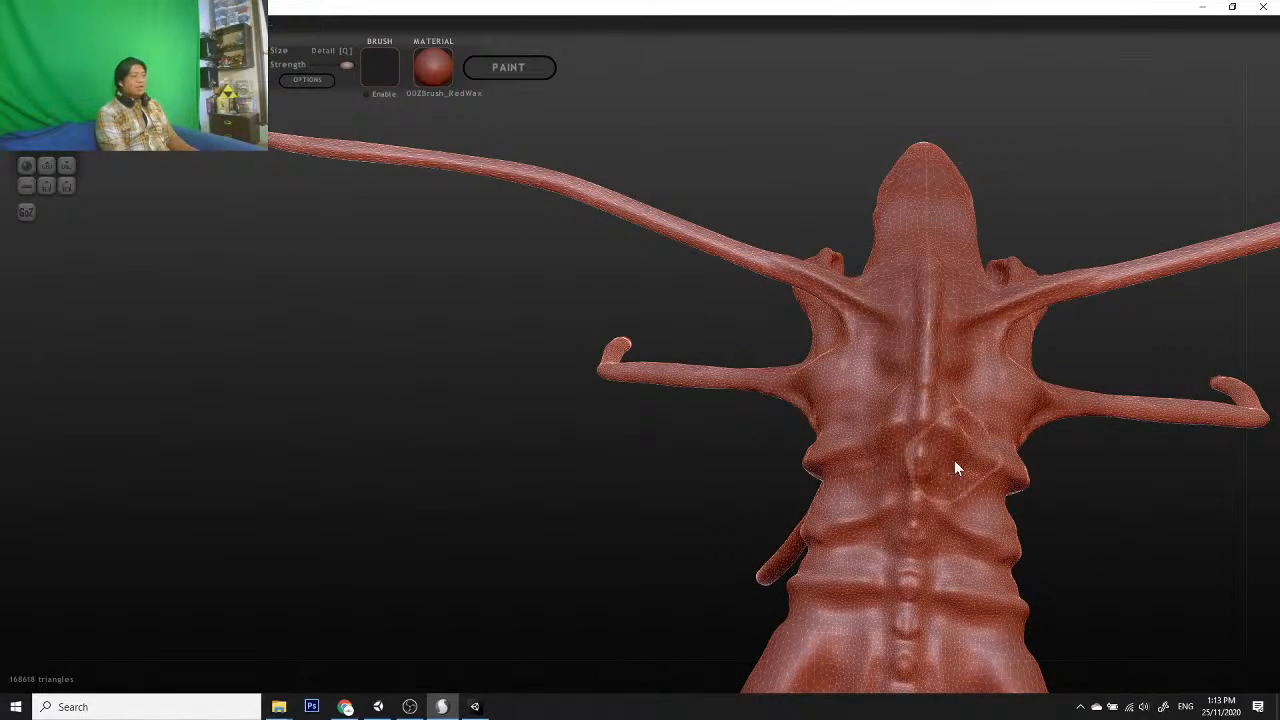
left_click_drag(1109, 526, 1180, 506)
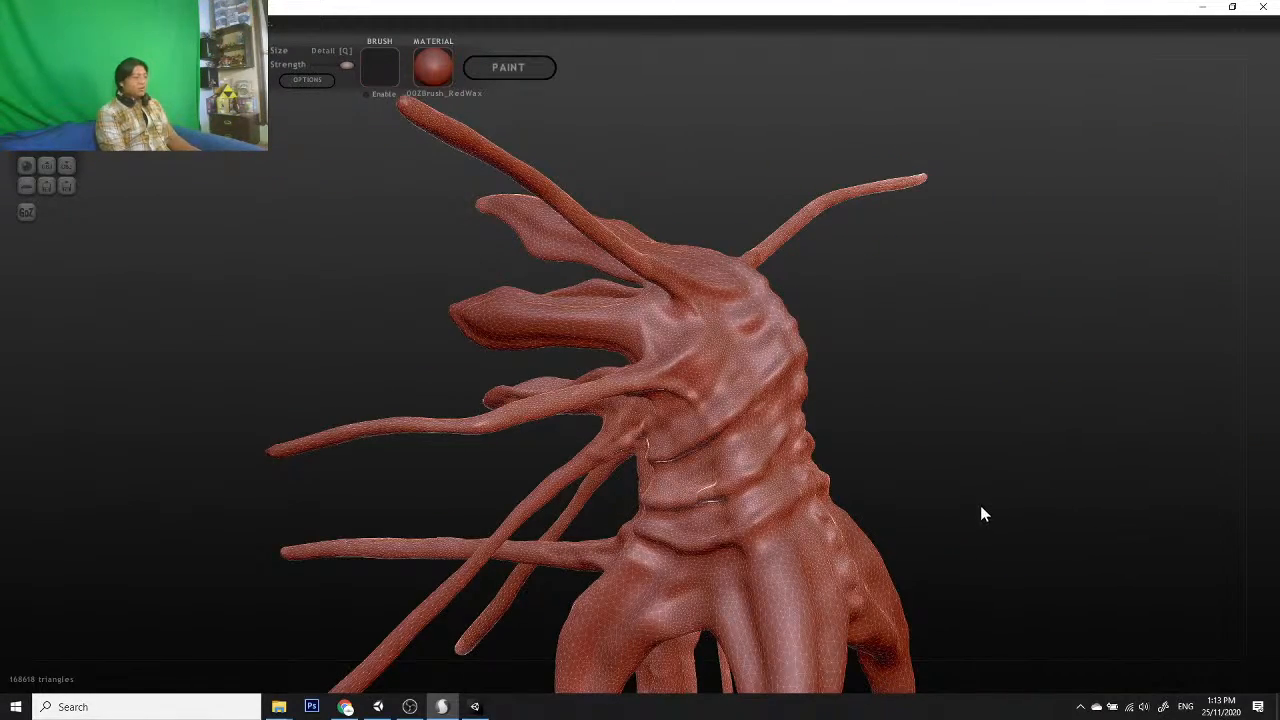
mouse_move(946, 509)
left_mouse_down()
mouse_move(957, 494)
mouse_move(982, 508)
mouse_move(943, 383)
mouse_move(850, 378)
left_mouse_up()
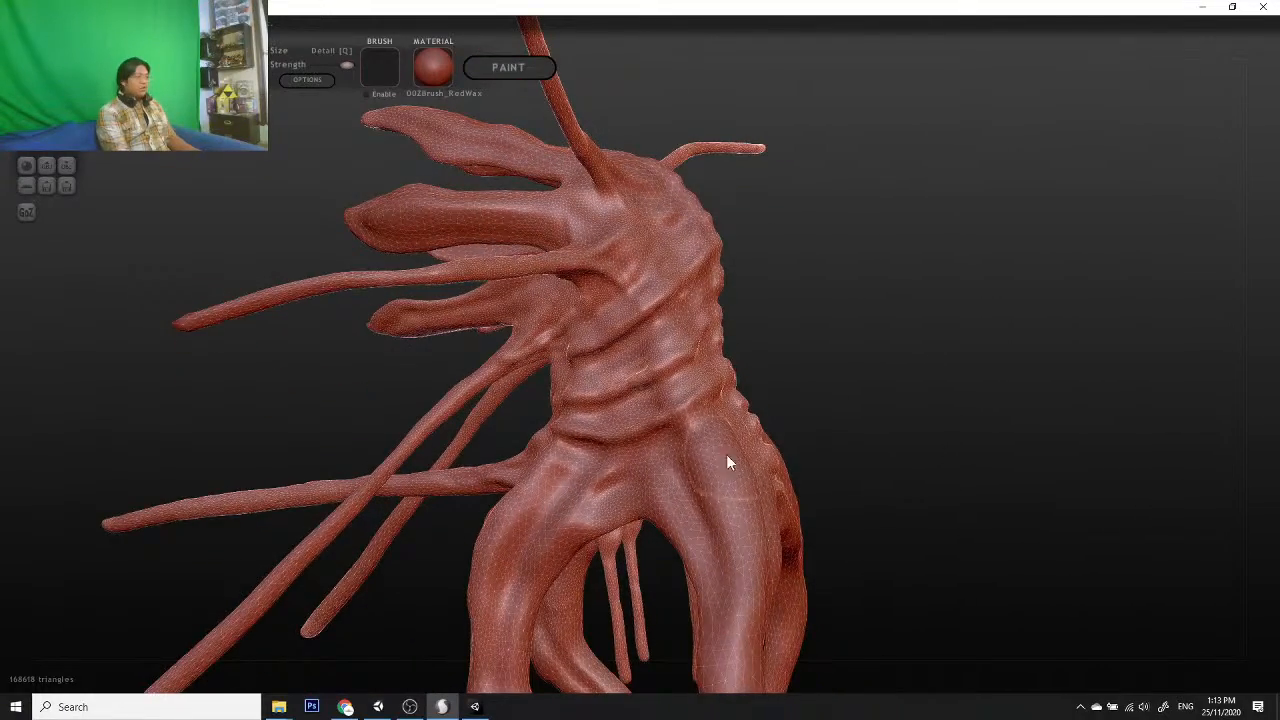
mouse_move(912, 470)
left_mouse_down()
mouse_move(957, 514)
mouse_move(706, 517)
left_mouse_up()
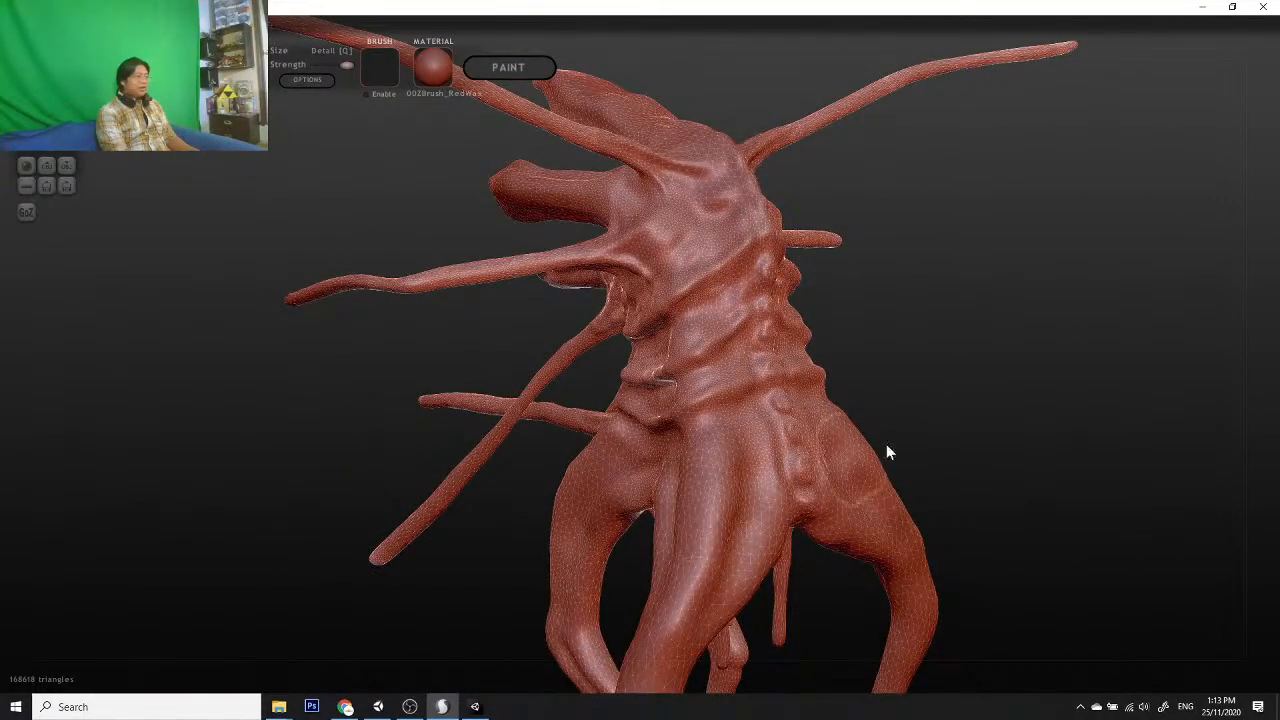
mouse_move(889, 451)
left_mouse_down()
mouse_move(987, 463)
mouse_move(922, 446)
mouse_move(815, 449)
left_mouse_up()
scroll(880, 425, "up", 5)
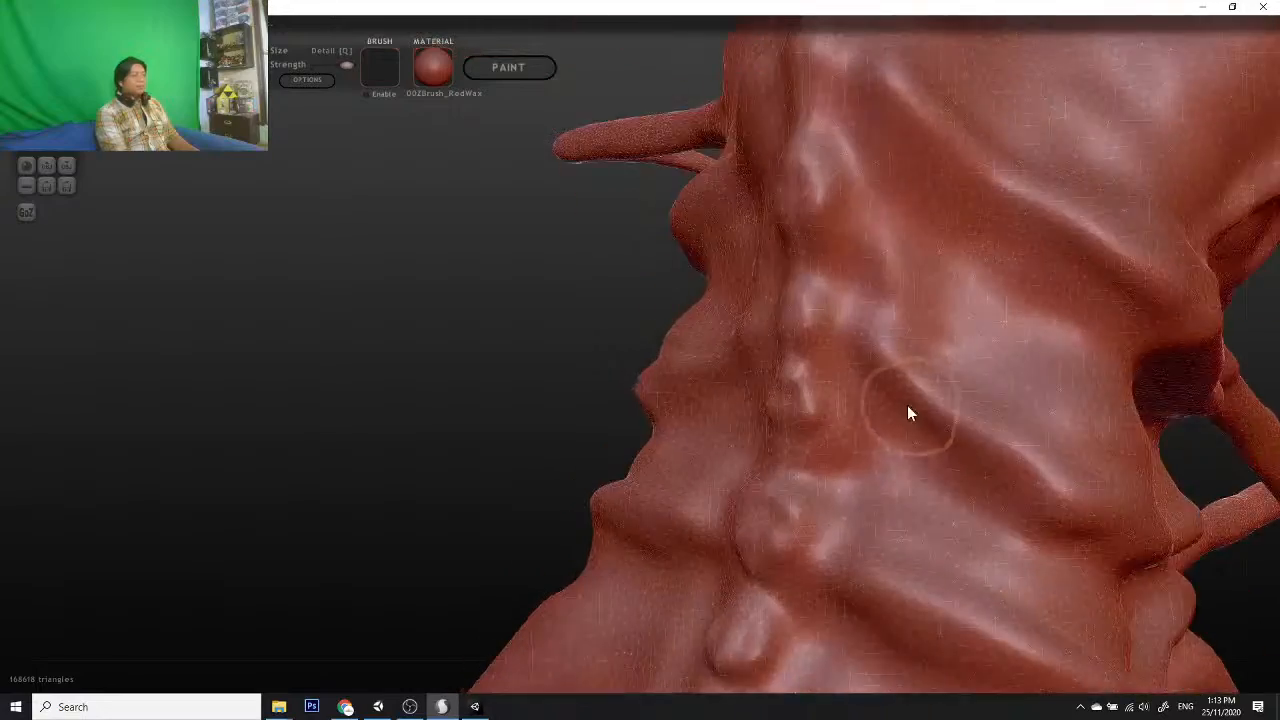
scroll(907, 408, "down", 1)
left_click_drag(467, 390, 566, 397)
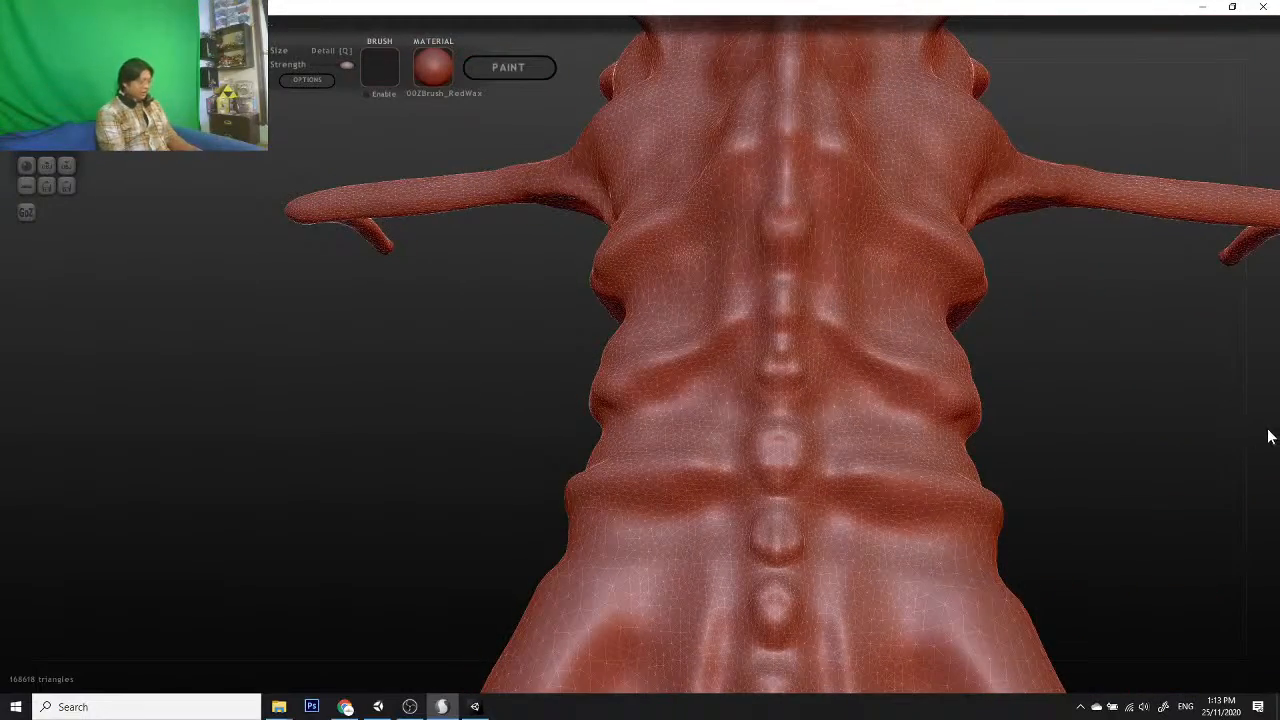
left_click_drag(1188, 446, 940, 430, "alt")
scroll(895, 384, "up", 3)
left_click_drag(911, 387, 884, 388)
scroll(892, 370, "down", 8)
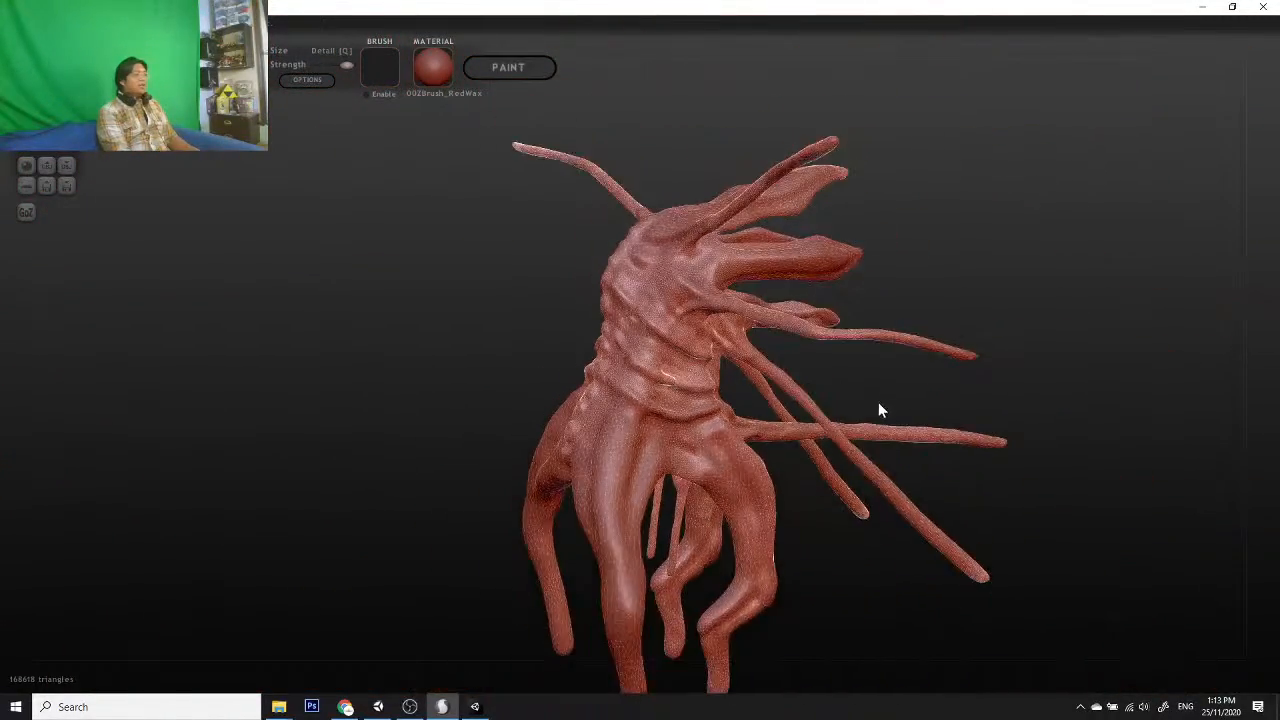
Step: Sculpt a raised, rounded vertebra on the midline of the upper back, above the existing row of spine bumps
scroll(780, 420, "up", 3)
left_click_drag(768, 425, 906, 403)
left_click_drag(860, 360, 1051, 549)
scroll(1082, 556, "up", 4)
scroll(1092, 555, "down", 3)
scroll(1082, 562, "up", 3)
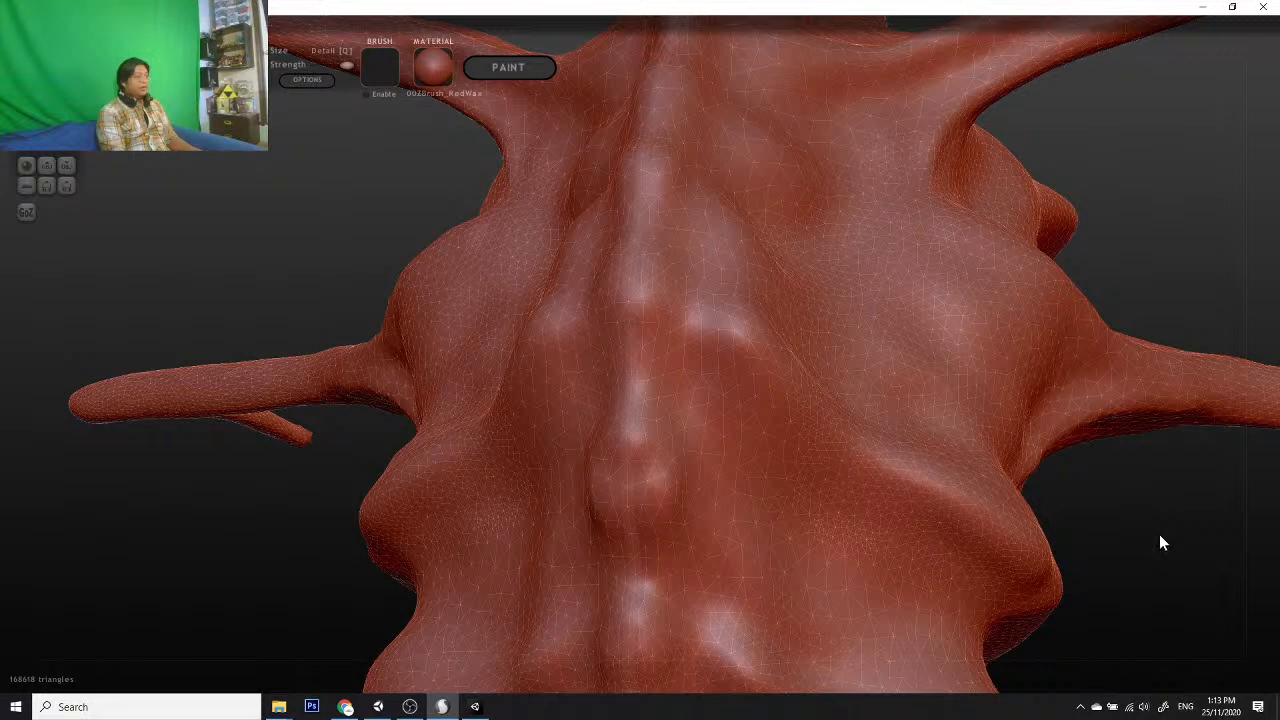
left_click_drag(1198, 554, 1070, 588)
scroll(580, 254, "down", 3)
scroll(578, 251, "up", 3)
left_click_drag(1160, 245, 1161, 258, "shift")
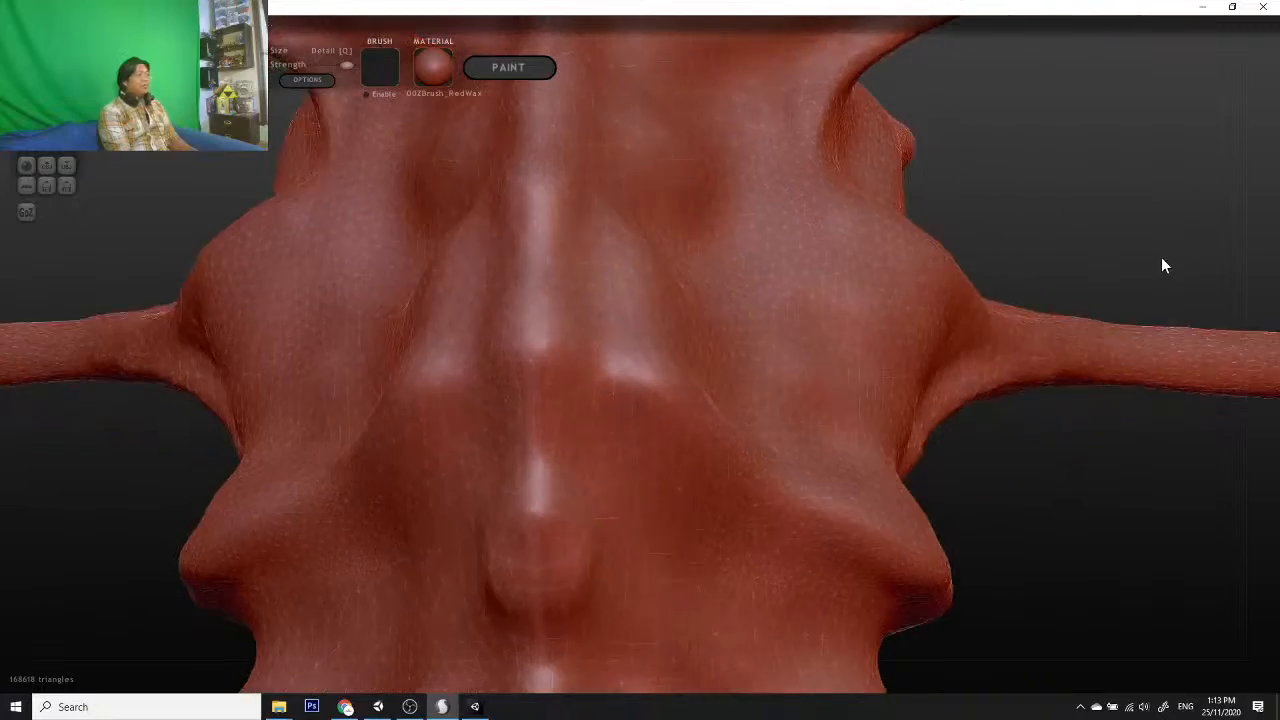
mouse_move(554, 268)
left_mouse_down()
mouse_move(498, 274)
mouse_move(545, 260)
left_mouse_up()
left_click_drag(1175, 225, 1000, 209)
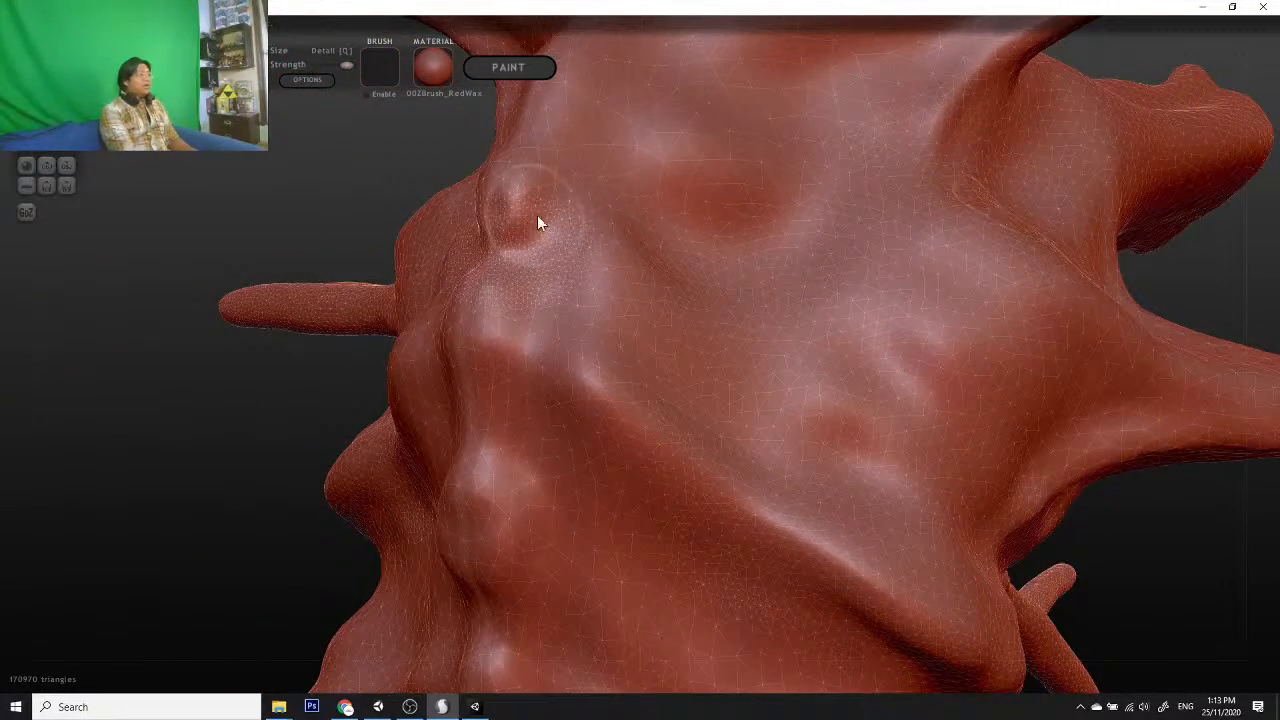
mouse_move(537, 220)
left_mouse_down()
mouse_move(580, 171)
mouse_move(535, 146)
left_mouse_up()
left_click_drag(1175, 243, 1238, 265)
mouse_move(528, 177)
left_mouse_down()
mouse_move(514, 200)
mouse_move(530, 216)
mouse_move(527, 201)
left_mouse_up()
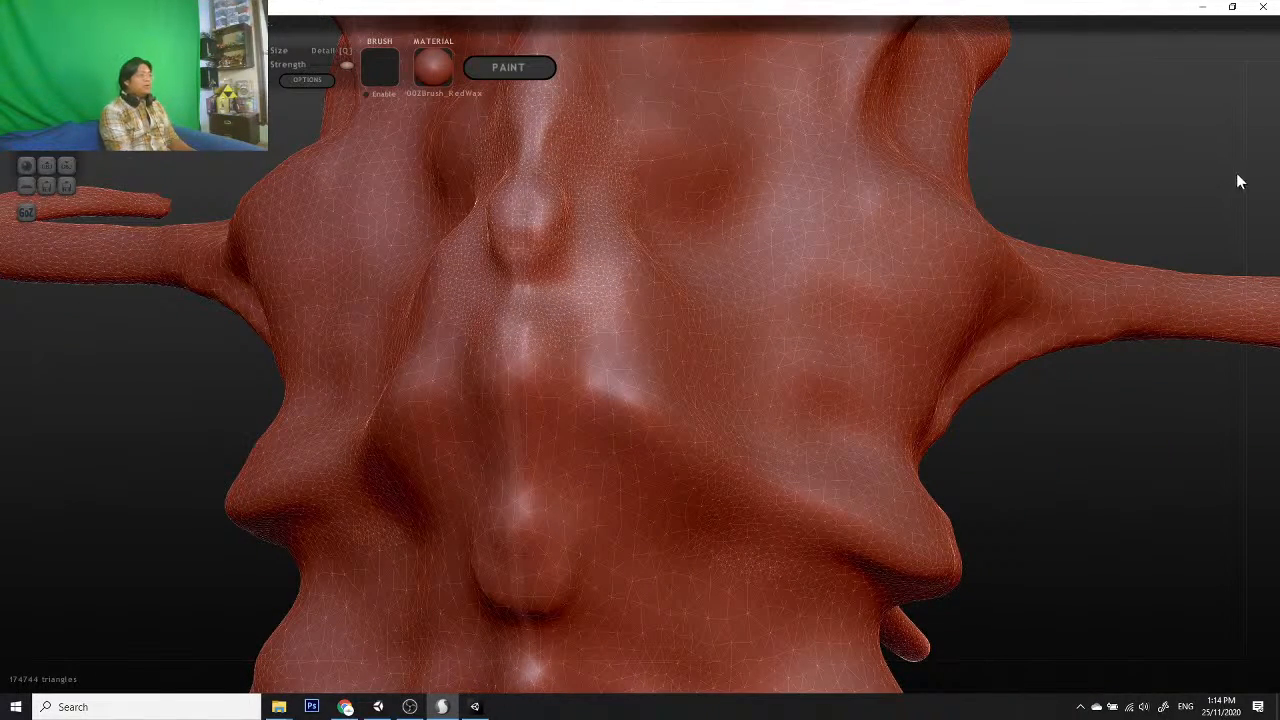
Step: Continue the row with three more rounded vertebrae up the spine, past the upper arms towards the base of the head
mouse_move(1080, 170)
left_mouse_down()
mouse_move(1131, 257)
mouse_move(1123, 309)
mouse_move(1136, 302)
left_mouse_up()
mouse_move(554, 351)
left_mouse_down()
mouse_move(611, 329)
mouse_move(572, 237)
mouse_move(551, 249)
left_mouse_up()
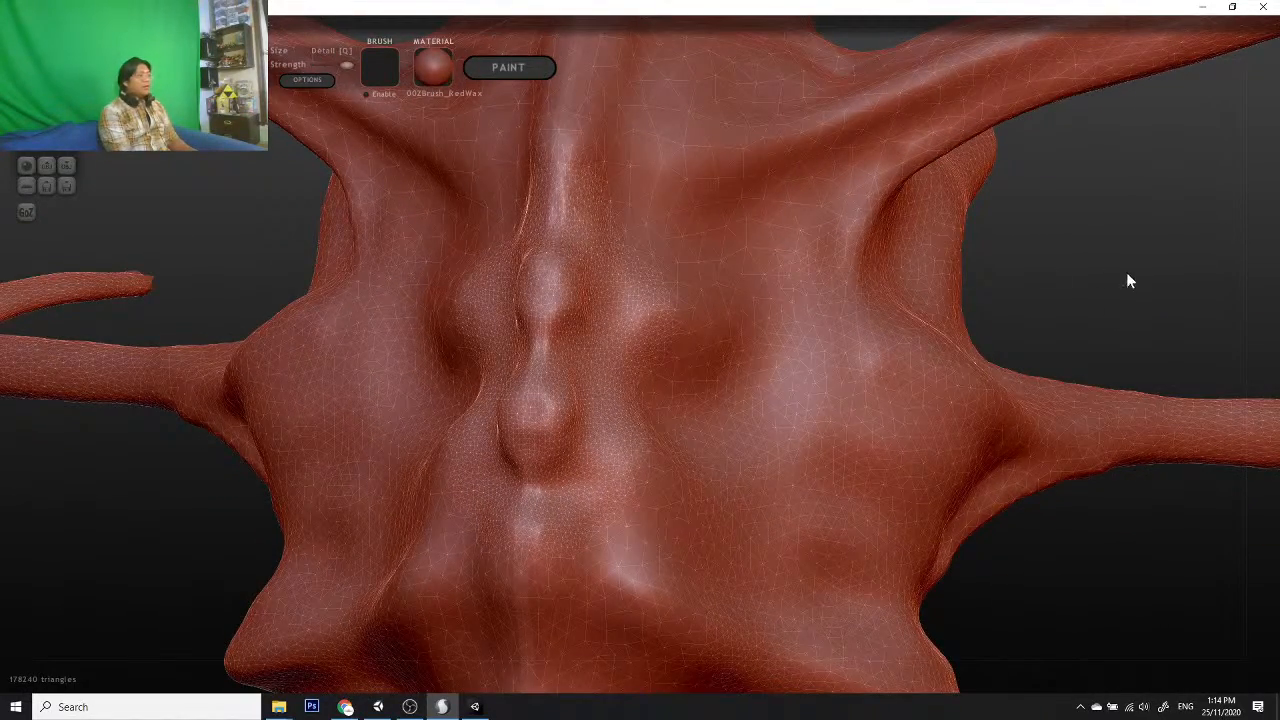
mouse_move(1126, 277)
left_mouse_down()
mouse_move(989, 263)
mouse_move(596, 182)
mouse_move(673, 120)
mouse_move(648, 91)
left_mouse_up()
left_click_drag(380, 150, 538, 158)
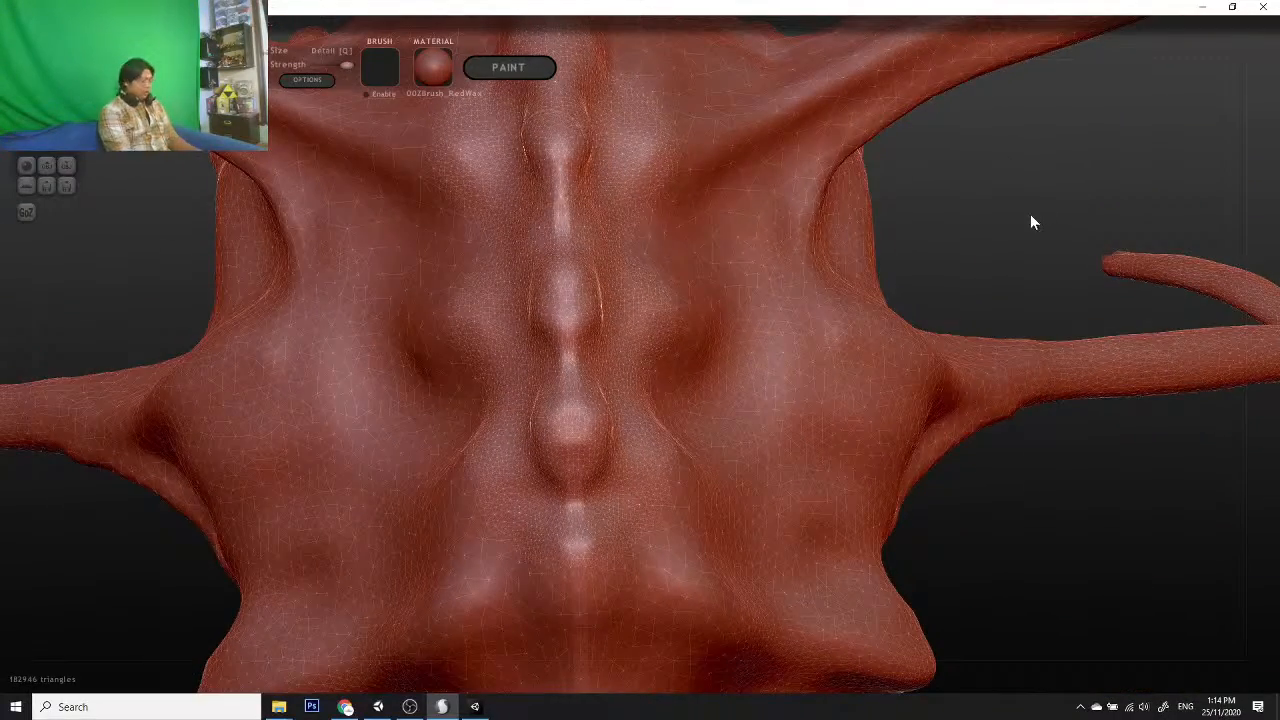
mouse_move(1016, 211)
left_mouse_down()
mouse_move(1060, 292)
mouse_move(1008, 437)
mouse_move(670, 293)
mouse_move(907, 155)
mouse_move(931, 270)
mouse_move(973, 203)
mouse_move(952, 208)
left_mouse_up()
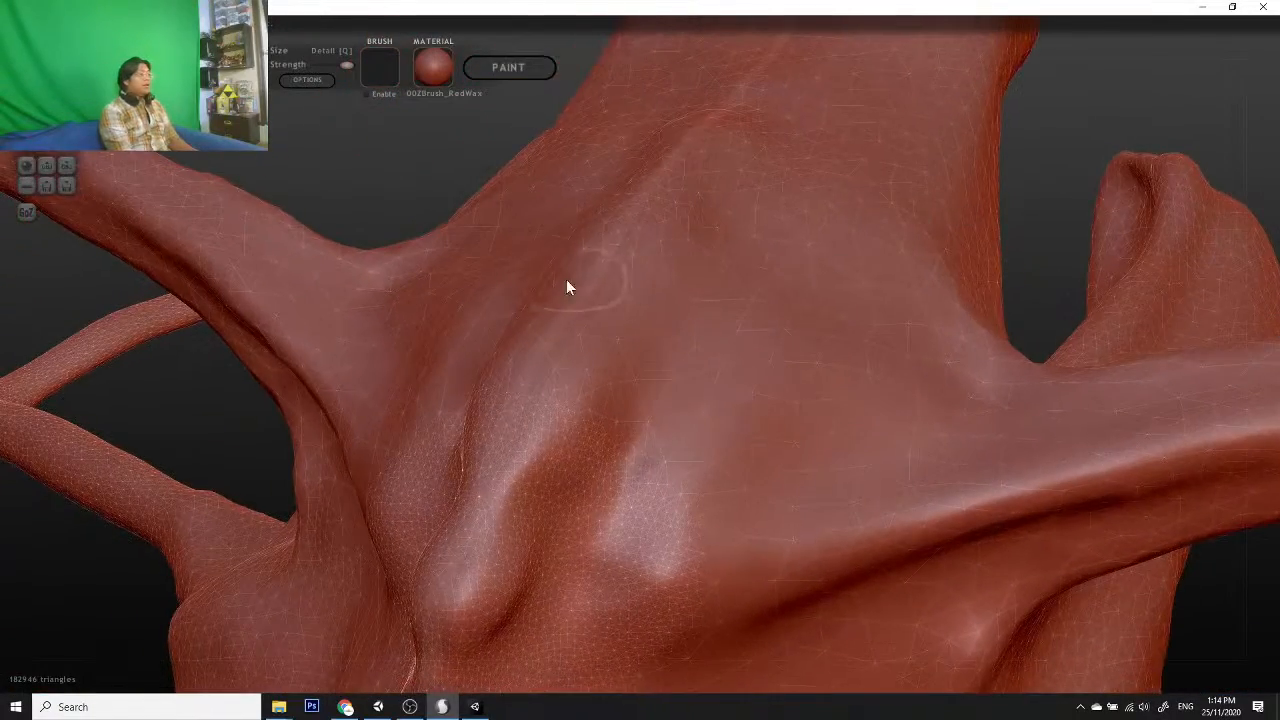
mouse_move(592, 293)
left_mouse_down()
mouse_move(608, 428)
mouse_move(480, 466)
mouse_move(569, 457)
mouse_move(557, 351)
mouse_move(519, 368)
mouse_move(540, 354)
left_mouse_up()
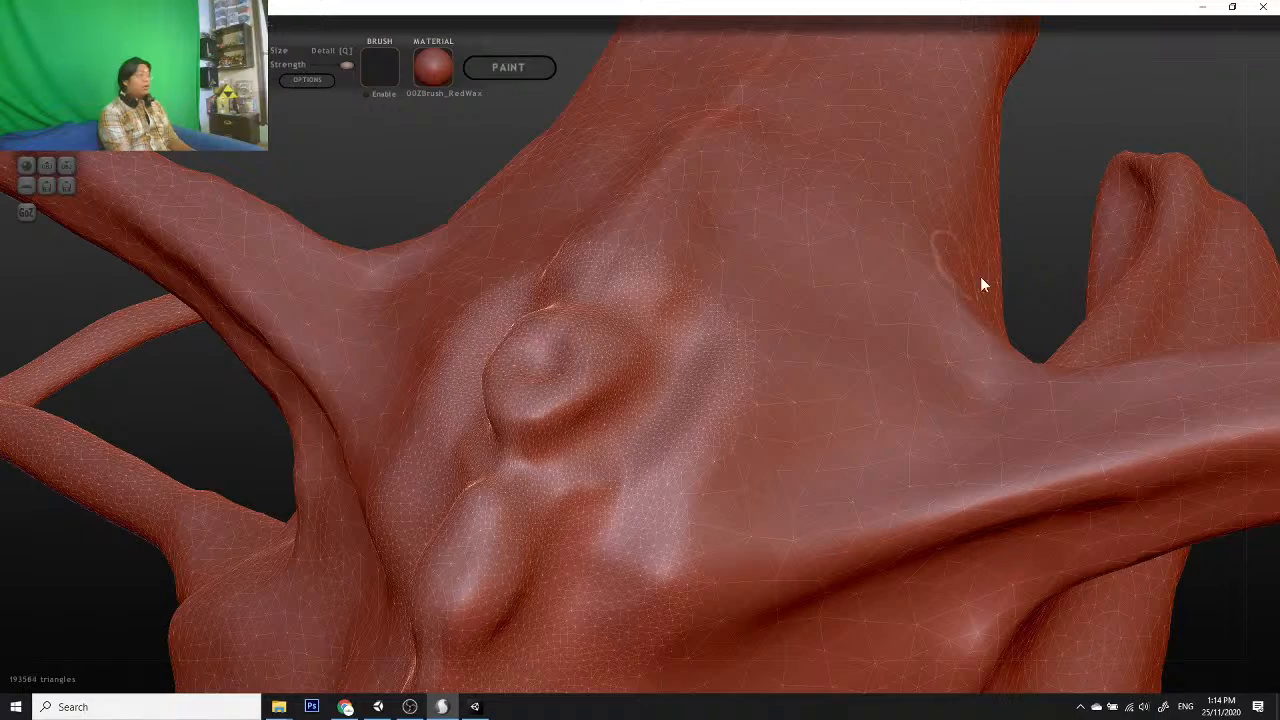
Step: Sculpt a rounded vertebra above the swirled one on the upper back, then a smaller one above it towards the head
left_click_drag(1088, 238, 918, 302)
mouse_move(614, 348)
left_mouse_down()
mouse_move(662, 333)
mouse_move(629, 285)
mouse_move(707, 295)
mouse_move(777, 243)
mouse_move(760, 209)
mouse_move(748, 240)
left_mouse_up()
left_click_drag(1241, 287, 1190, 300)
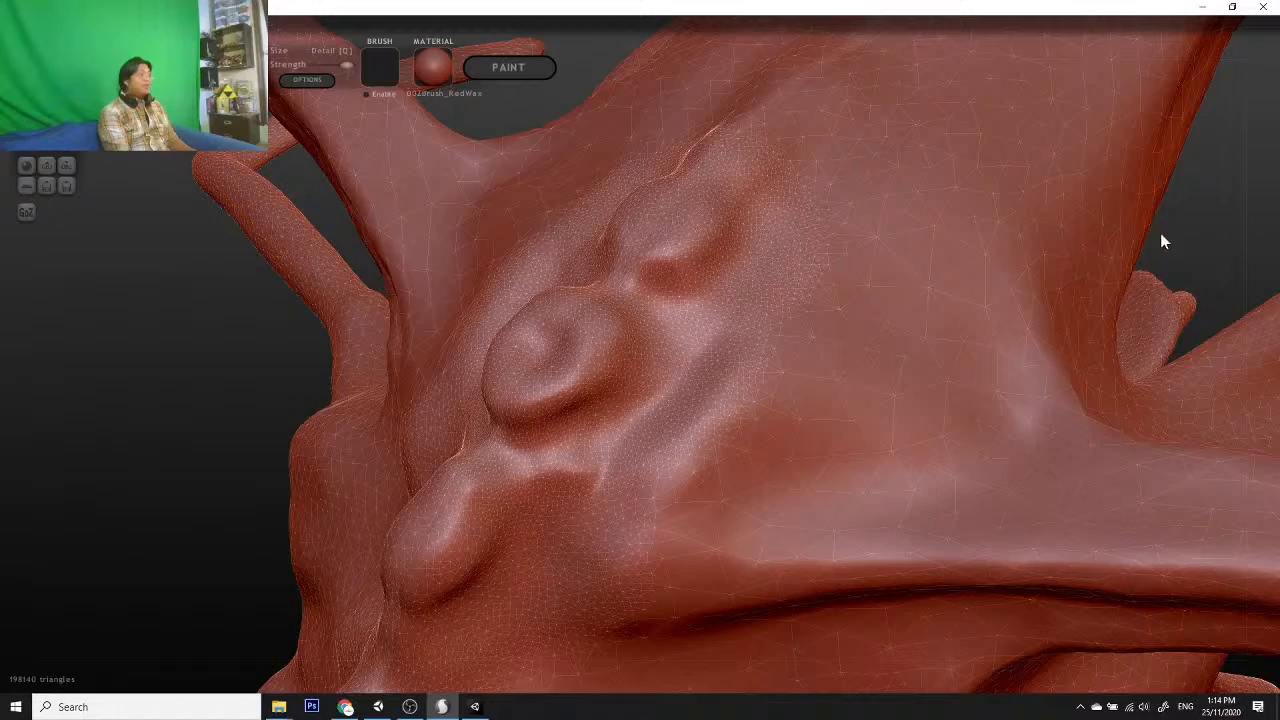
left_click_drag(1160, 241, 686, 163)
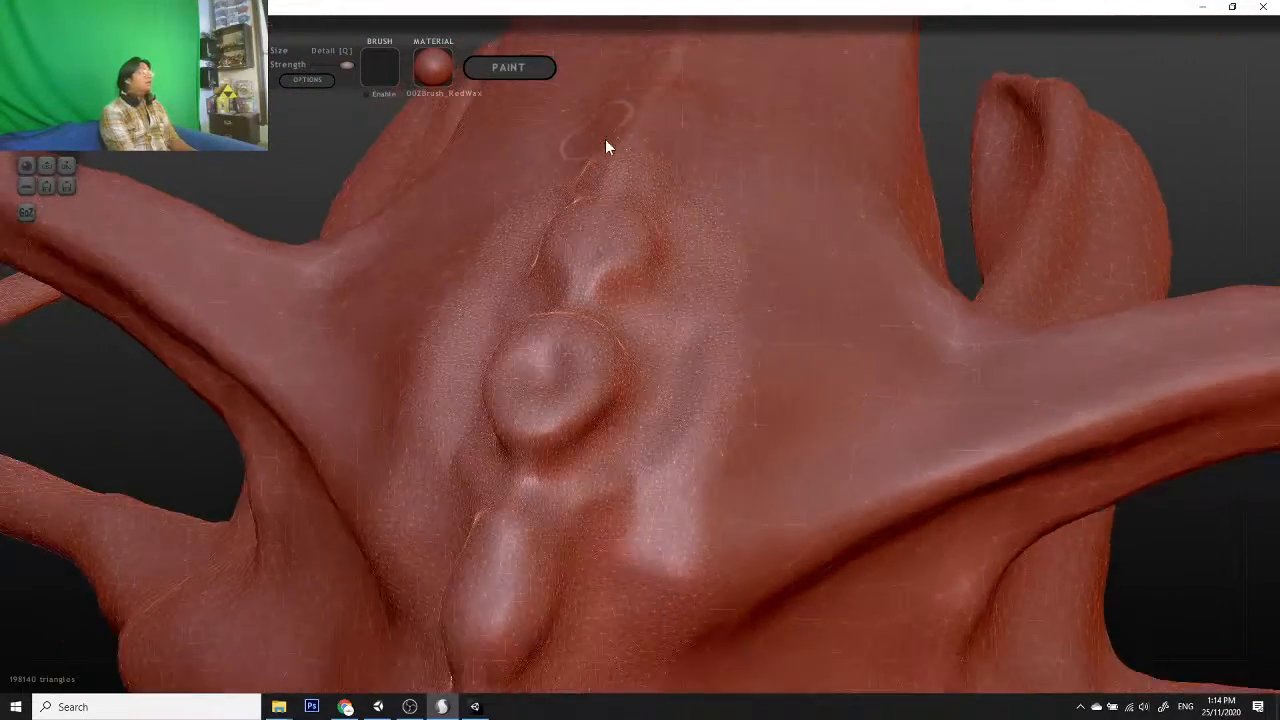
scroll(606, 165, "down", 1)
scroll(940, 205, "down", 1)
scroll(943, 205, "up", 3)
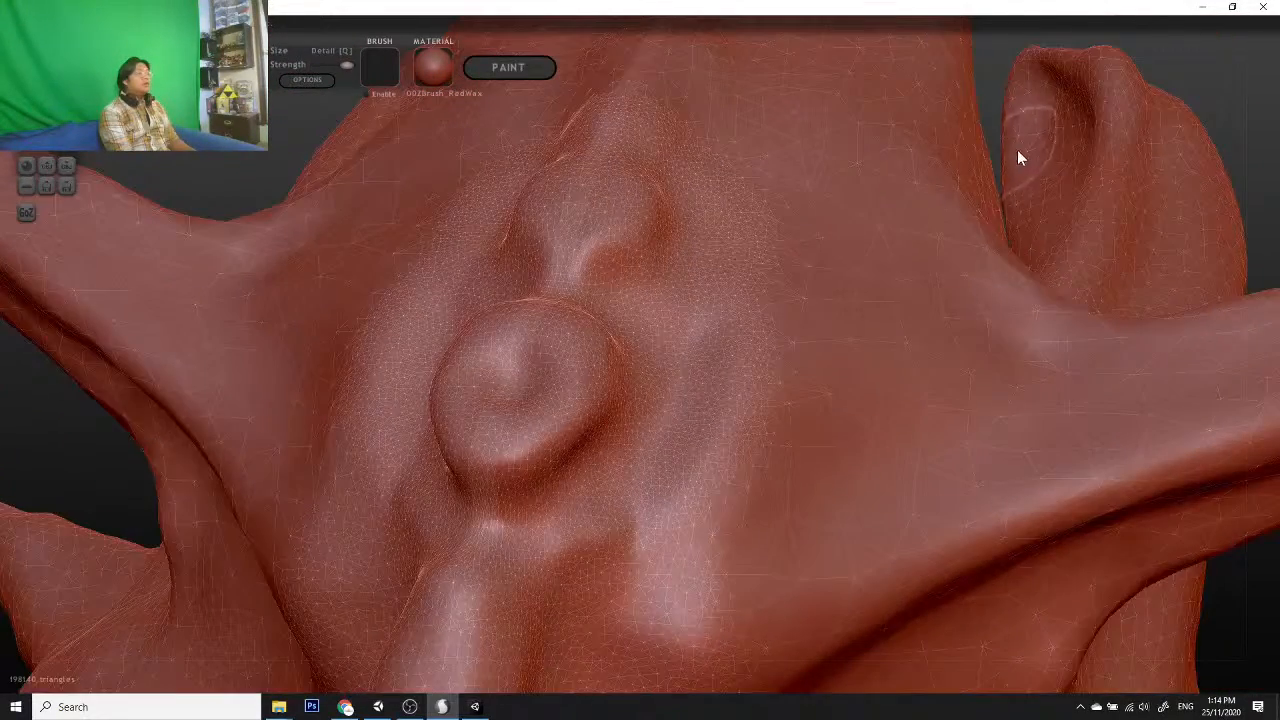
mouse_move(981, 112)
left_mouse_down()
mouse_move(978, 129)
mouse_move(920, 124)
left_mouse_up()
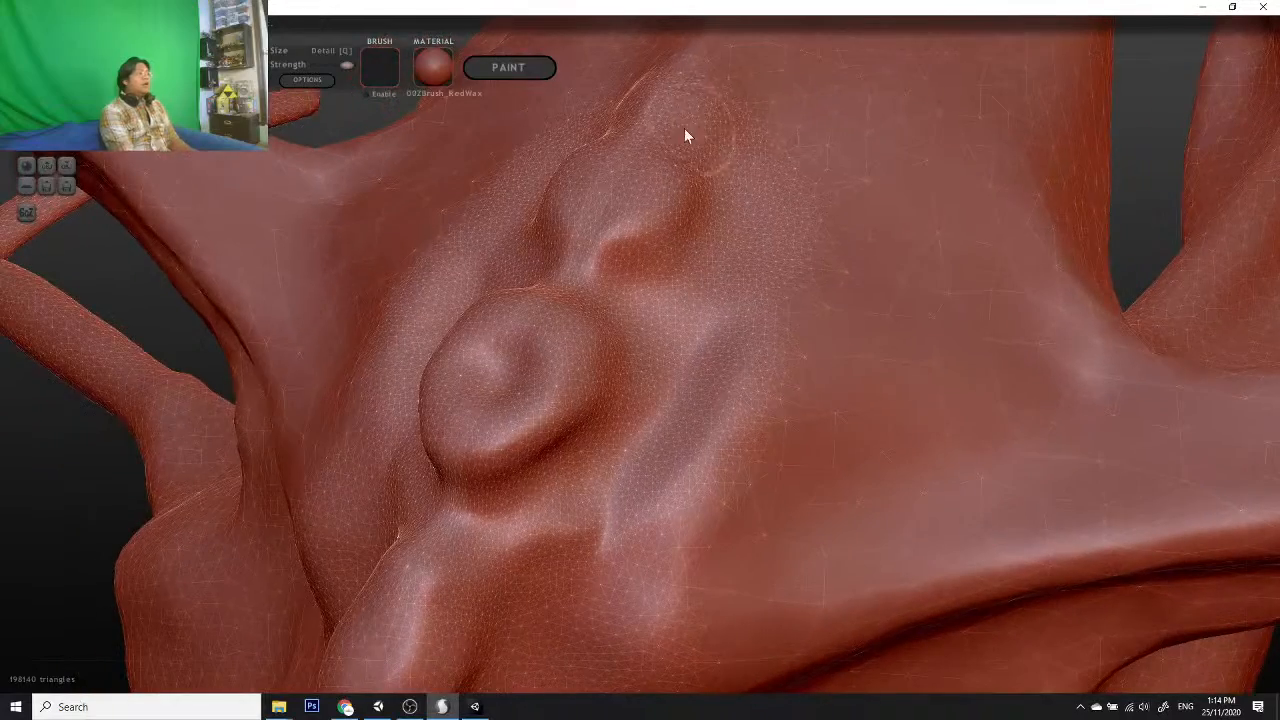
mouse_move(685, 136)
left_mouse_down()
mouse_move(651, 134)
mouse_move(749, 114)
mouse_move(726, 80)
mouse_move(702, 132)
mouse_move(623, 134)
mouse_move(691, 143)
left_mouse_up()
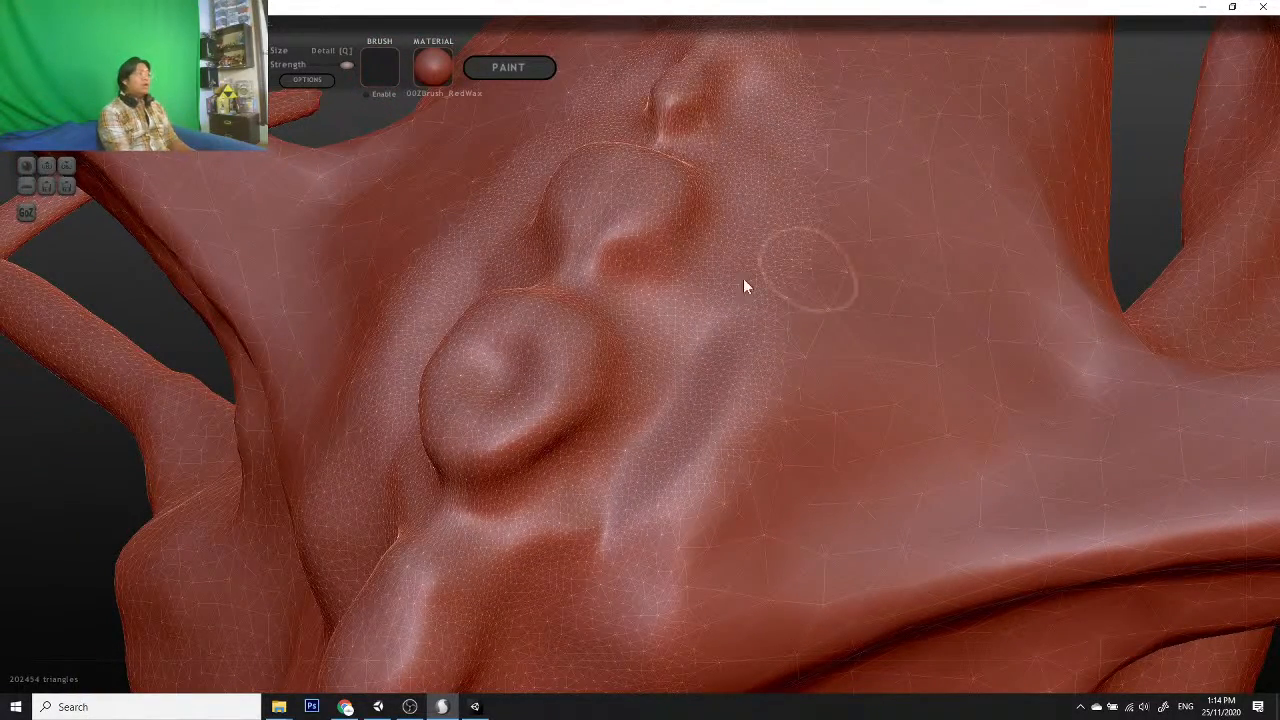
scroll(960, 362, "down", 4)
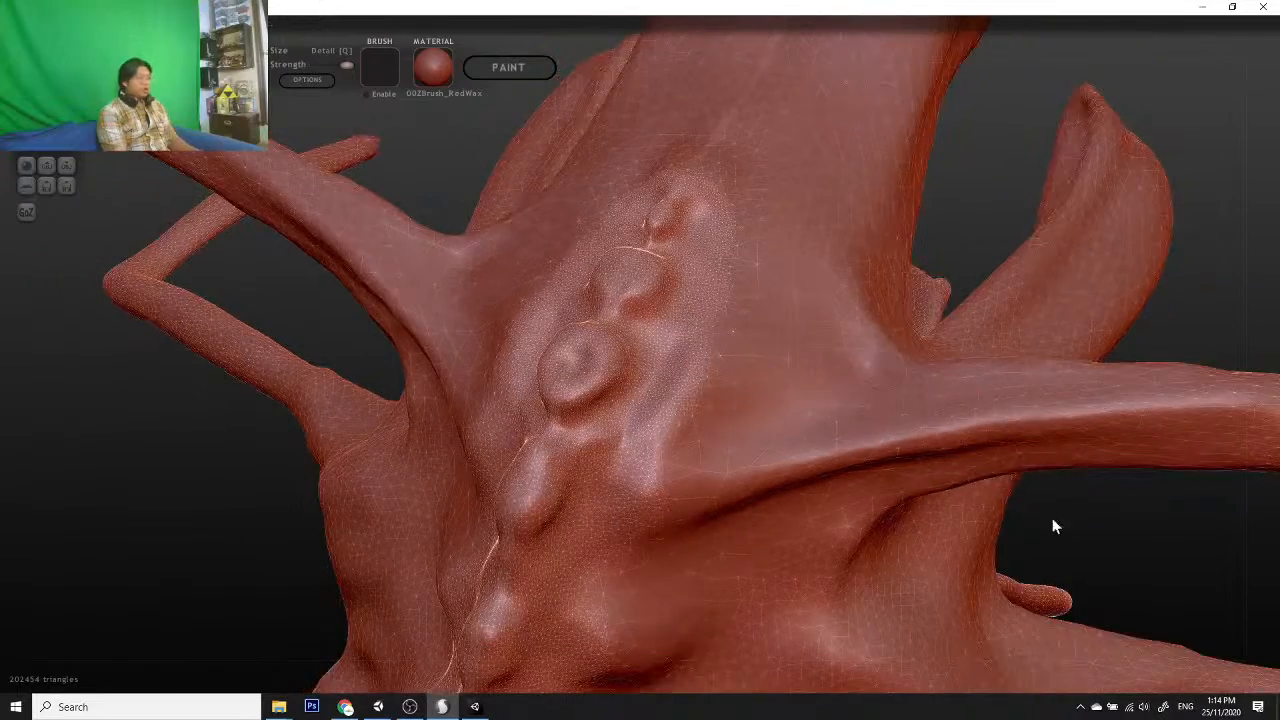
Step: Reshape the elongated vertebra just below the round one between the upper arms, giving it a curled hollow and a defined lower edge
left_click_drag(1091, 547, 1046, 482)
scroll(1046, 514, "up", 3)
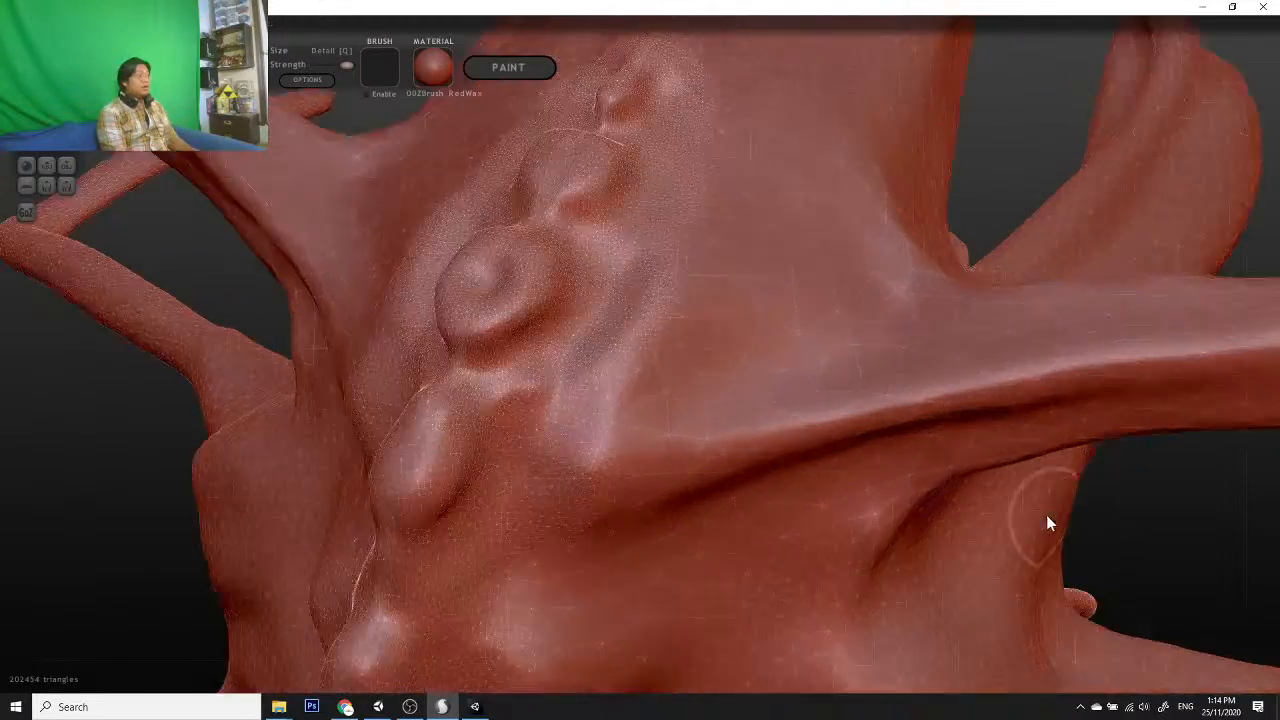
scroll(1048, 512, "up", 3)
mouse_move(1041, 167)
left_mouse_down()
mouse_move(1178, 126)
mouse_move(1110, 190)
left_mouse_up()
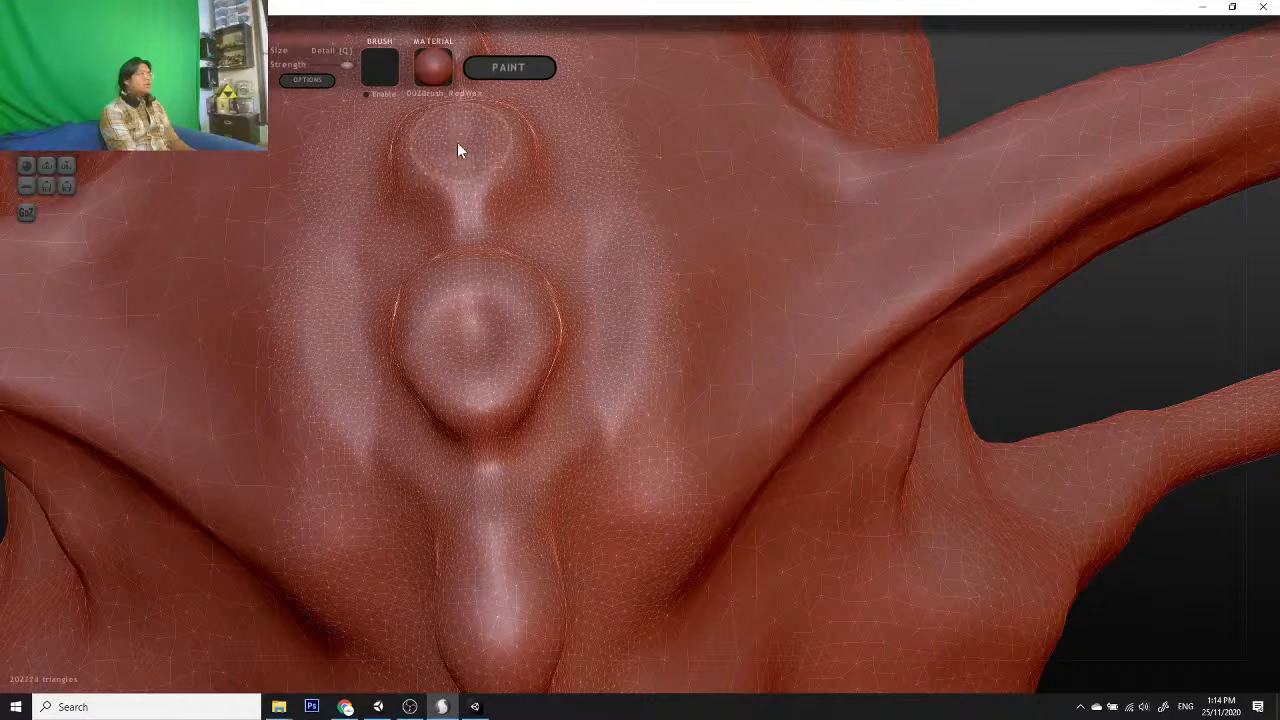
mouse_move(1109, 357)
left_mouse_down()
mouse_move(1072, 303)
mouse_move(1050, 330)
left_mouse_up()
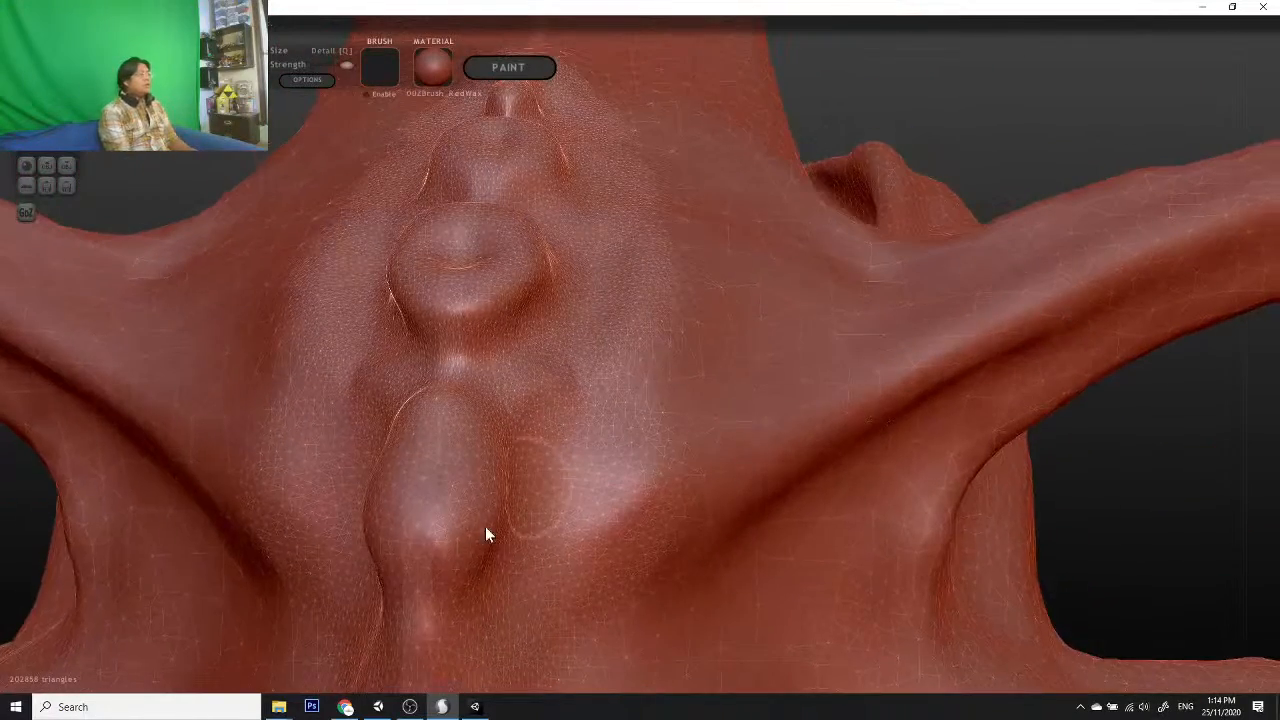
mouse_move(485, 535)
left_mouse_down()
mouse_move(406, 598)
mouse_move(423, 591)
mouse_move(457, 486)
mouse_move(443, 460)
mouse_move(457, 471)
left_mouse_up()
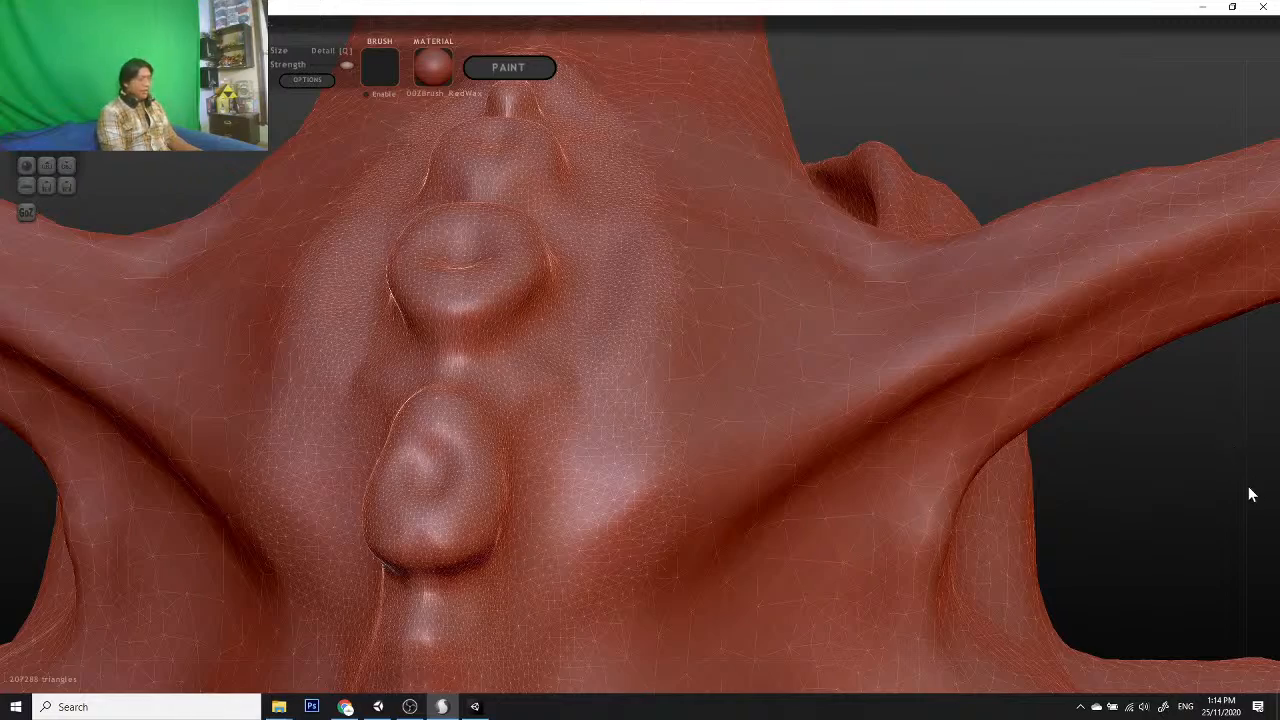
Step: Raise the narrow bump below the hollowed vertebra, and round and dent the larger vertebra beneath it
mouse_move(1148, 532)
left_mouse_down("alt")
mouse_move(1143, 417)
mouse_move(1073, 455)
mouse_move(1103, 471)
mouse_move(1126, 431)
mouse_move(1113, 467)
mouse_move(1133, 373)
mouse_move(1122, 376)
left_mouse_up("alt")
mouse_move(355, 446)
left_mouse_down()
mouse_move(477, 415)
mouse_move(446, 334)
mouse_move(418, 337)
left_mouse_up()
mouse_move(1114, 399)
left_mouse_down()
mouse_move(1249, 414)
mouse_move(1060, 429)
mouse_move(1115, 418)
left_mouse_up()
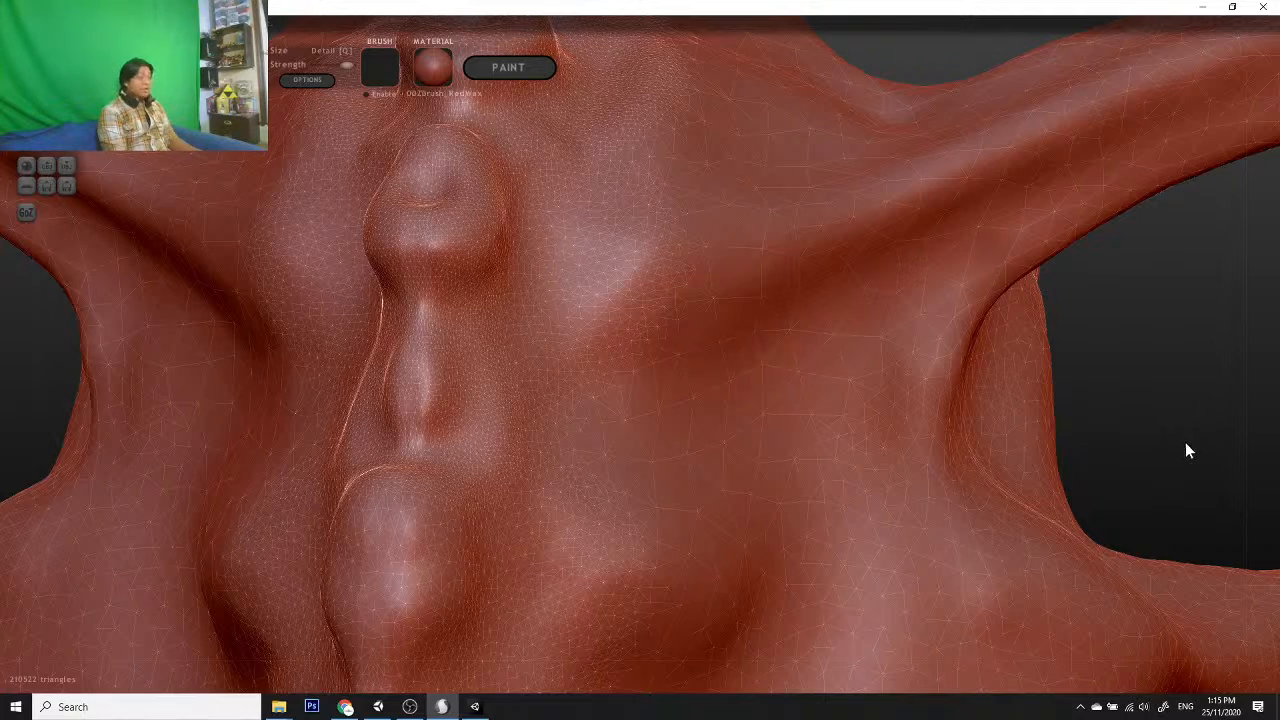
mouse_move(1185, 442)
left_mouse_down()
mouse_move(1222, 309)
mouse_move(1183, 346)
mouse_move(670, 435)
left_mouse_up()
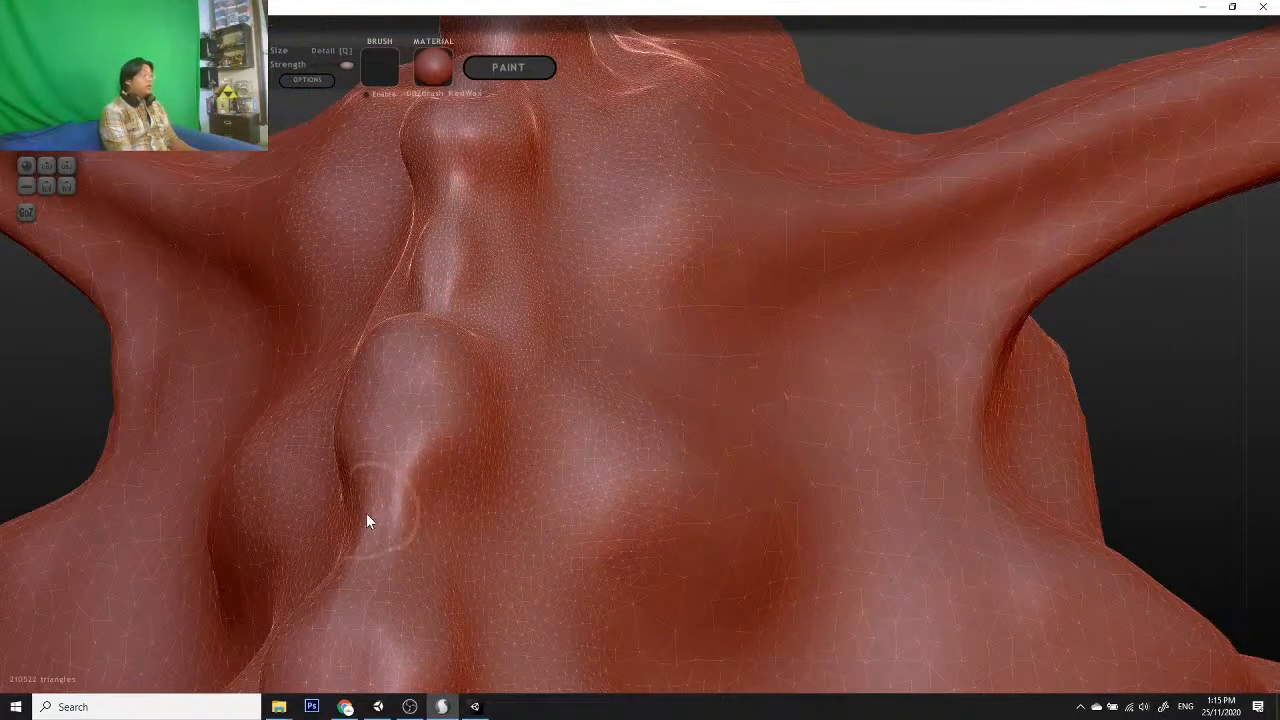
mouse_move(366, 513)
left_mouse_down()
mouse_move(465, 502)
mouse_move(497, 410)
left_mouse_up()
left_click_drag(398, 376, 398, 360)
mouse_move(1129, 419)
left_mouse_down()
mouse_move(1072, 432)
mouse_move(1121, 450)
left_mouse_up()
scroll(600, 396, "down", 5)
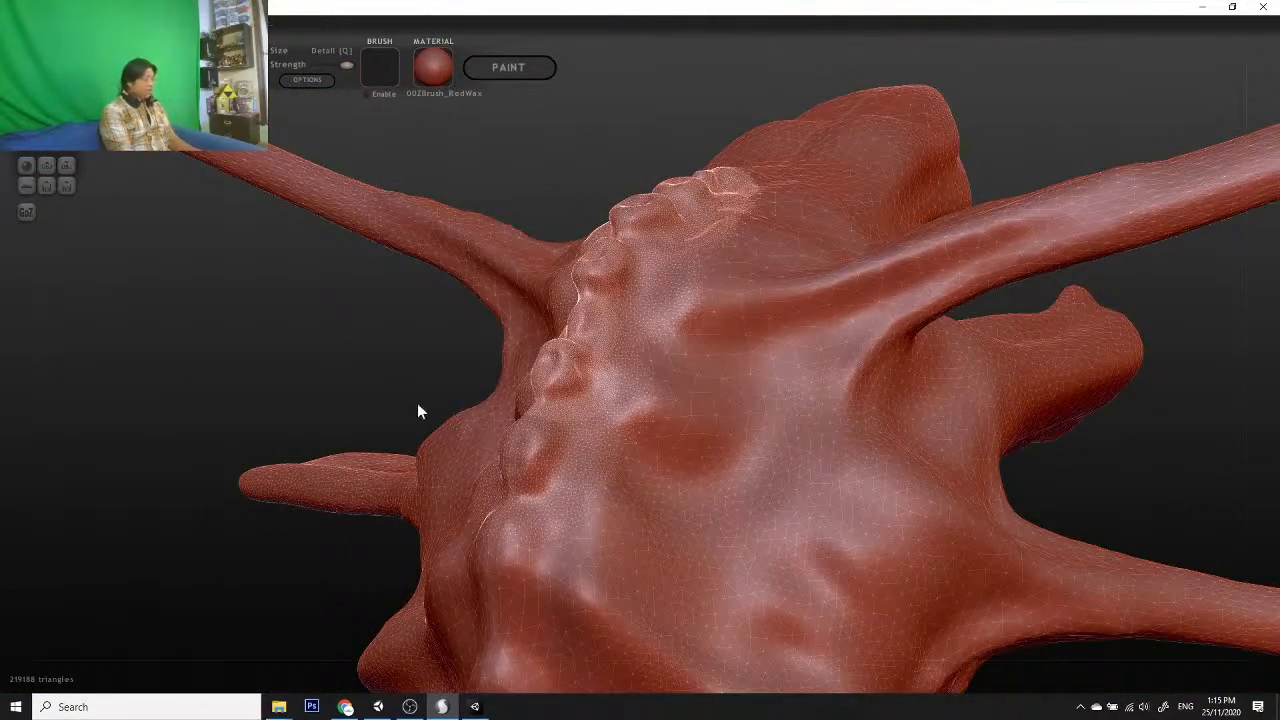
Step: Build up the next vertebra down the spine into a full round knob and carve an arch-shaped groove into it
scroll(410, 385, "up", 5)
scroll(300, 363, "down", 2)
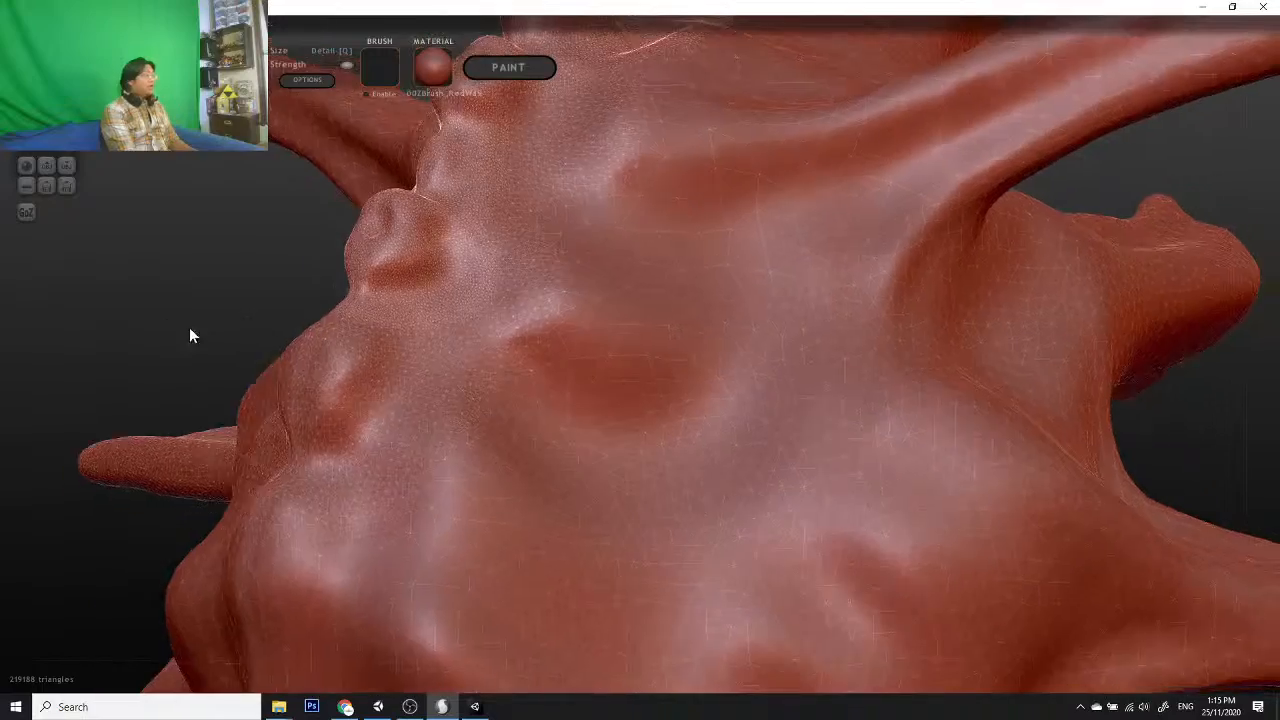
left_click_drag(189, 327, 315, 333)
scroll(515, 490, "up", 4)
mouse_move(305, 606)
left_mouse_down()
mouse_move(413, 569)
mouse_move(440, 463)
mouse_move(393, 374)
mouse_move(314, 322)
left_mouse_up()
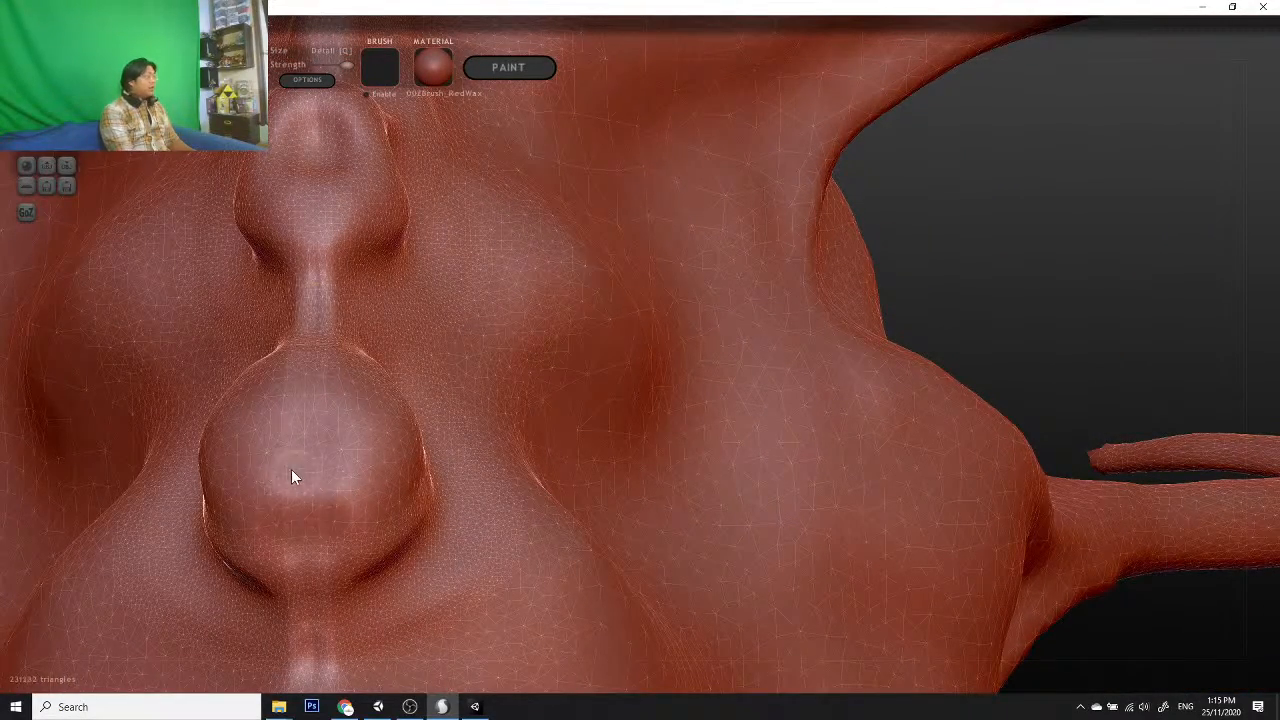
mouse_move(294, 474)
left_mouse_down()
mouse_move(320, 443)
mouse_move(306, 506)
mouse_move(313, 465)
mouse_move(414, 357)
left_mouse_up()
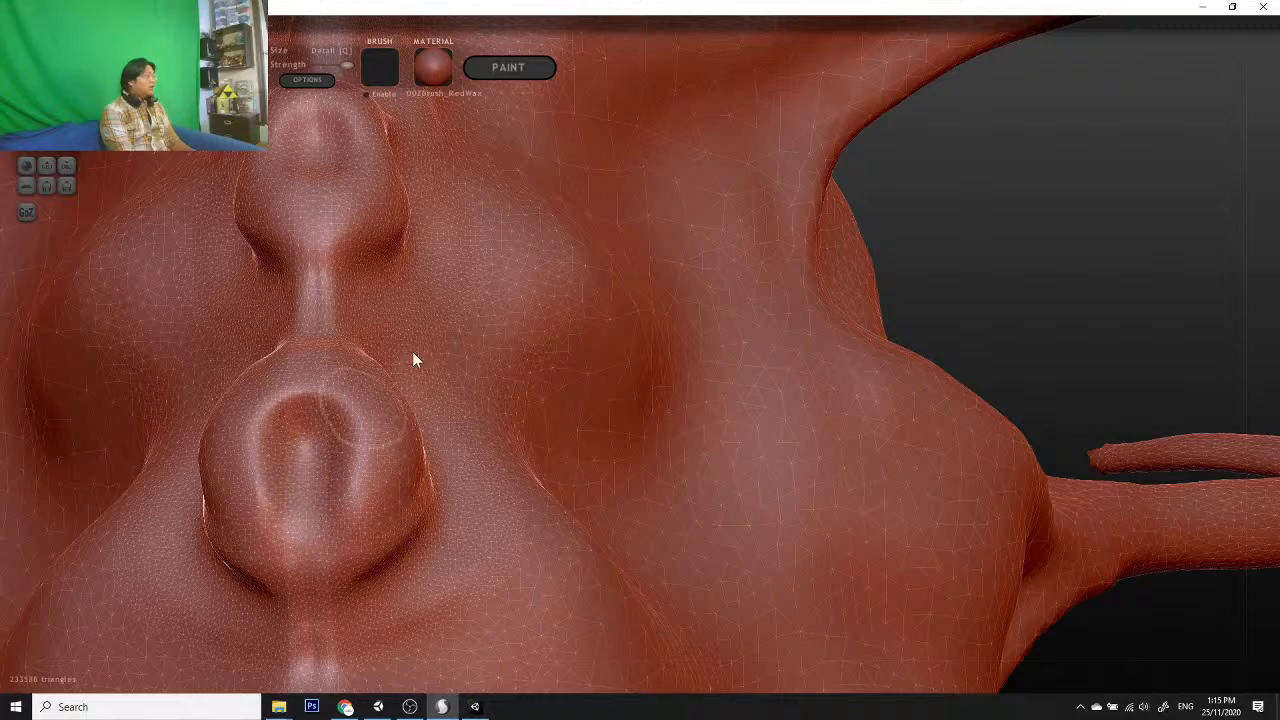
Step: Sculpt a rounded vertebra on the midline below the grooved one, with raised ridges branching to both sides
scroll(1119, 297, "down", 5)
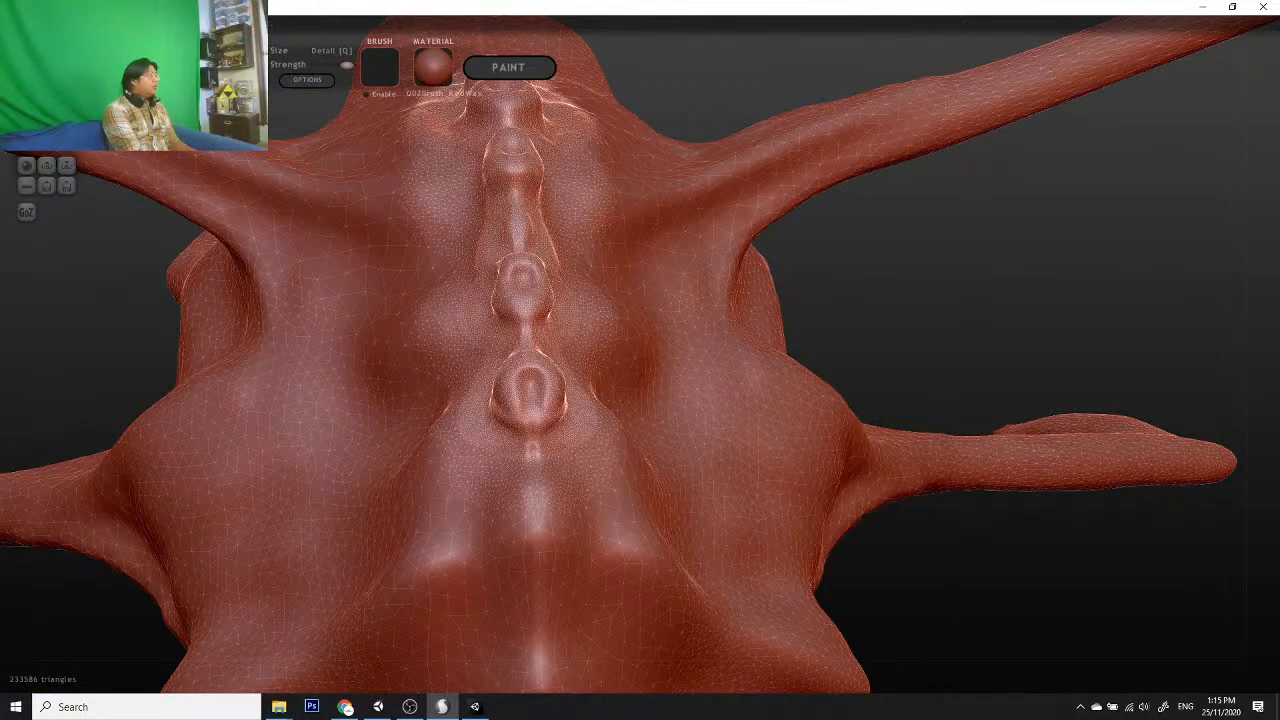
left_click_drag(951, 631, 986, 541)
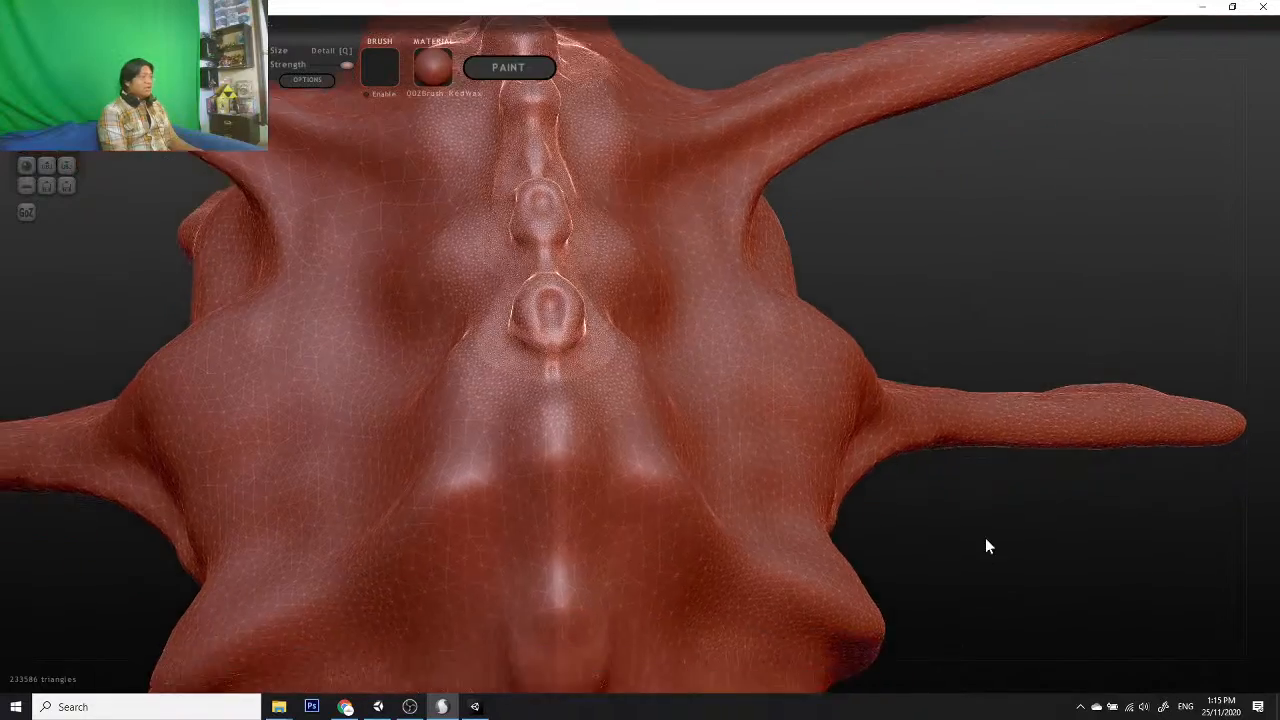
scroll(580, 393, "up", 5)
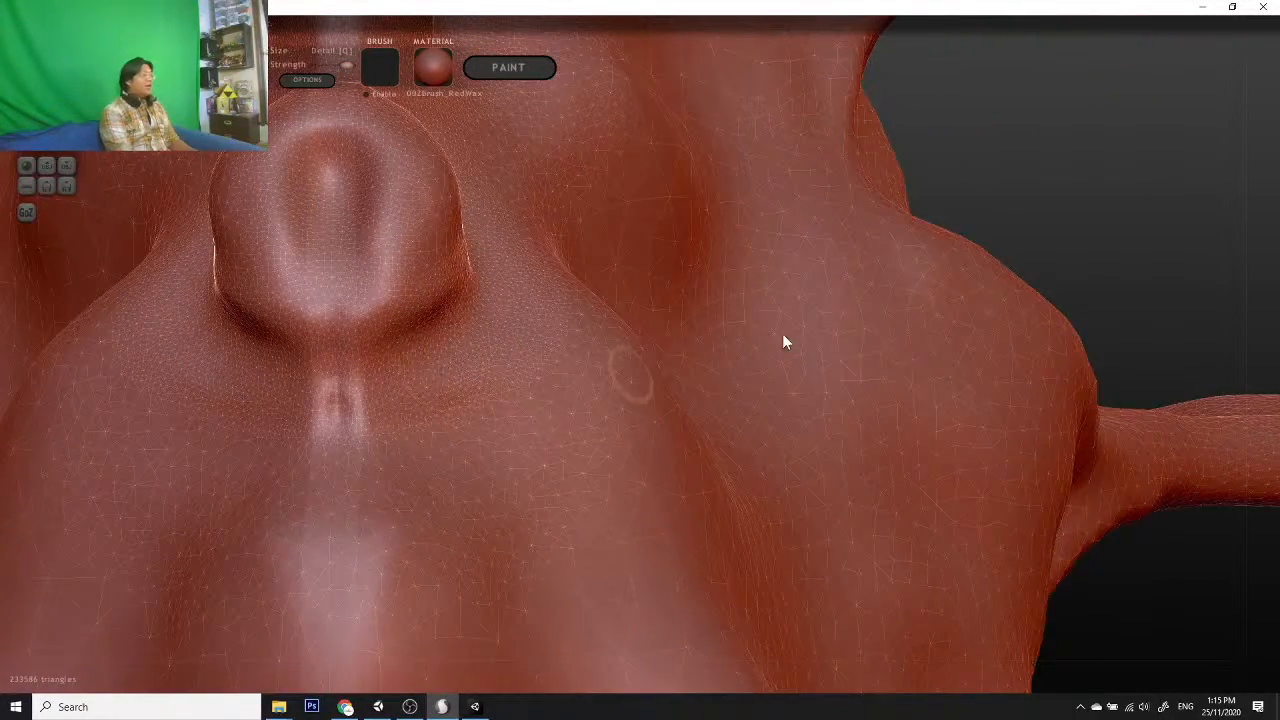
left_click_drag(1168, 292, 1042, 273)
scroll(356, 455, "down", 3)
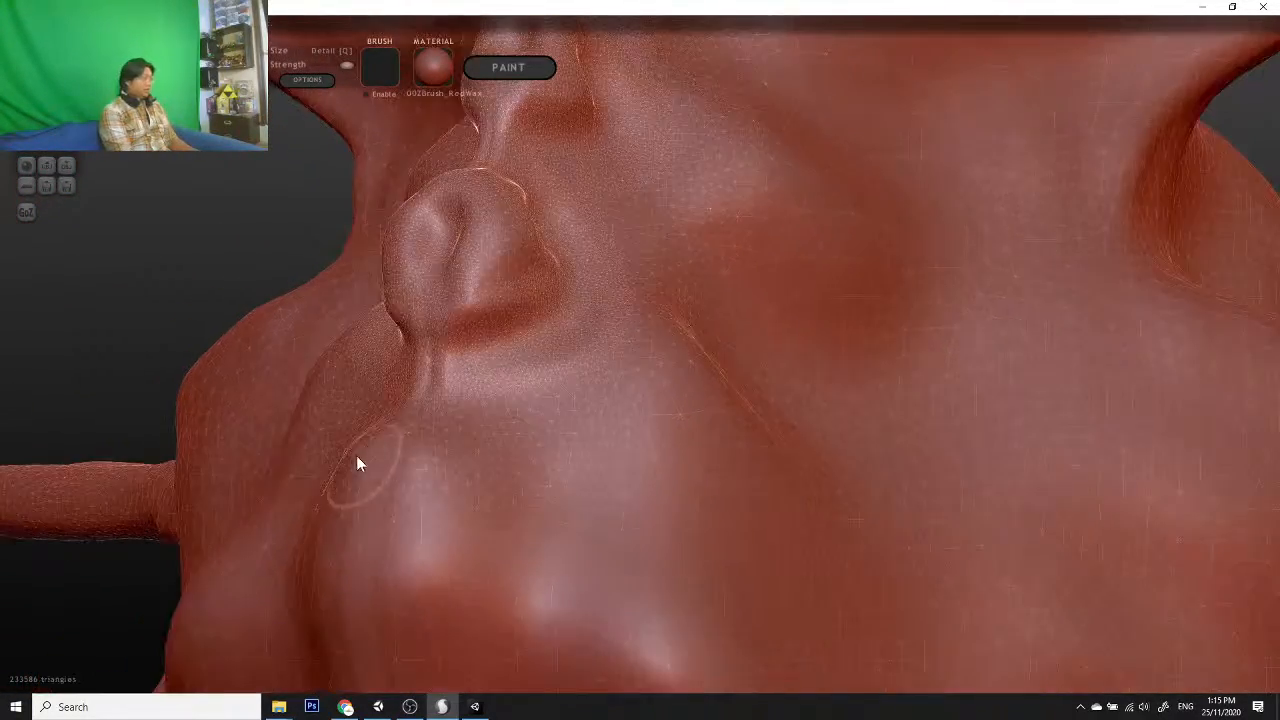
left_click_drag(106, 591, 120, 395)
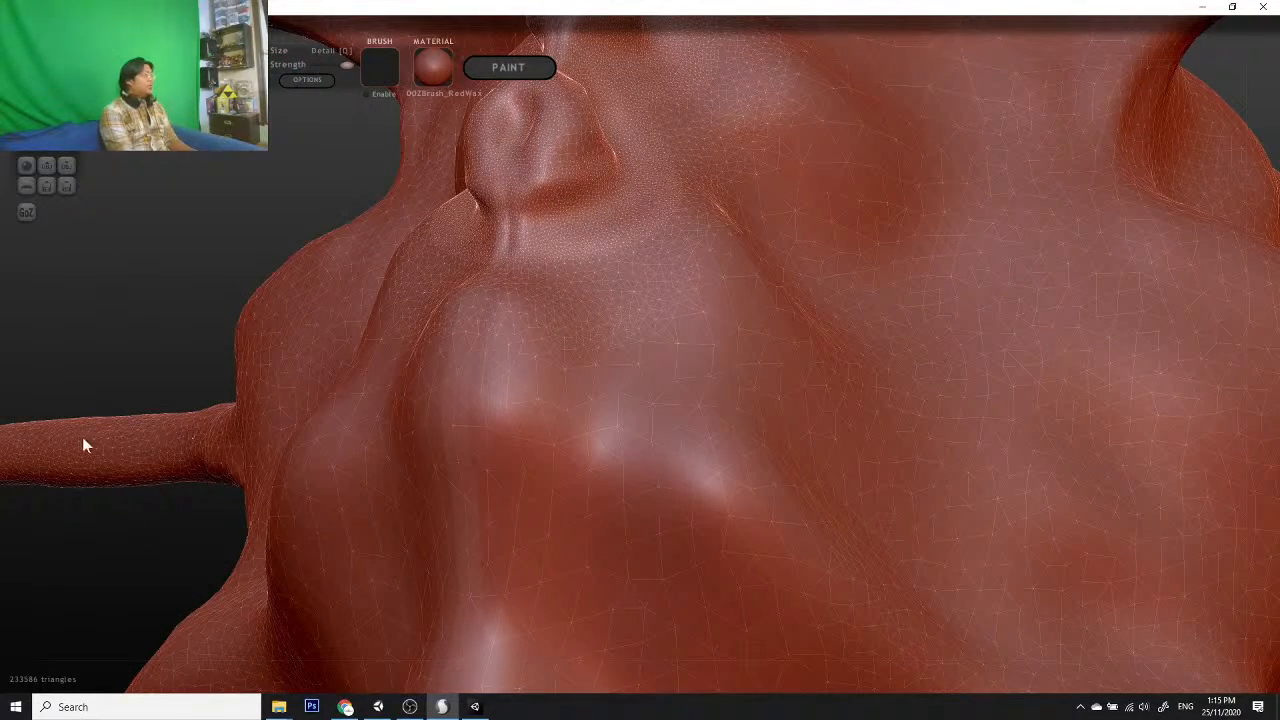
left_click_drag(183, 528, 205, 512)
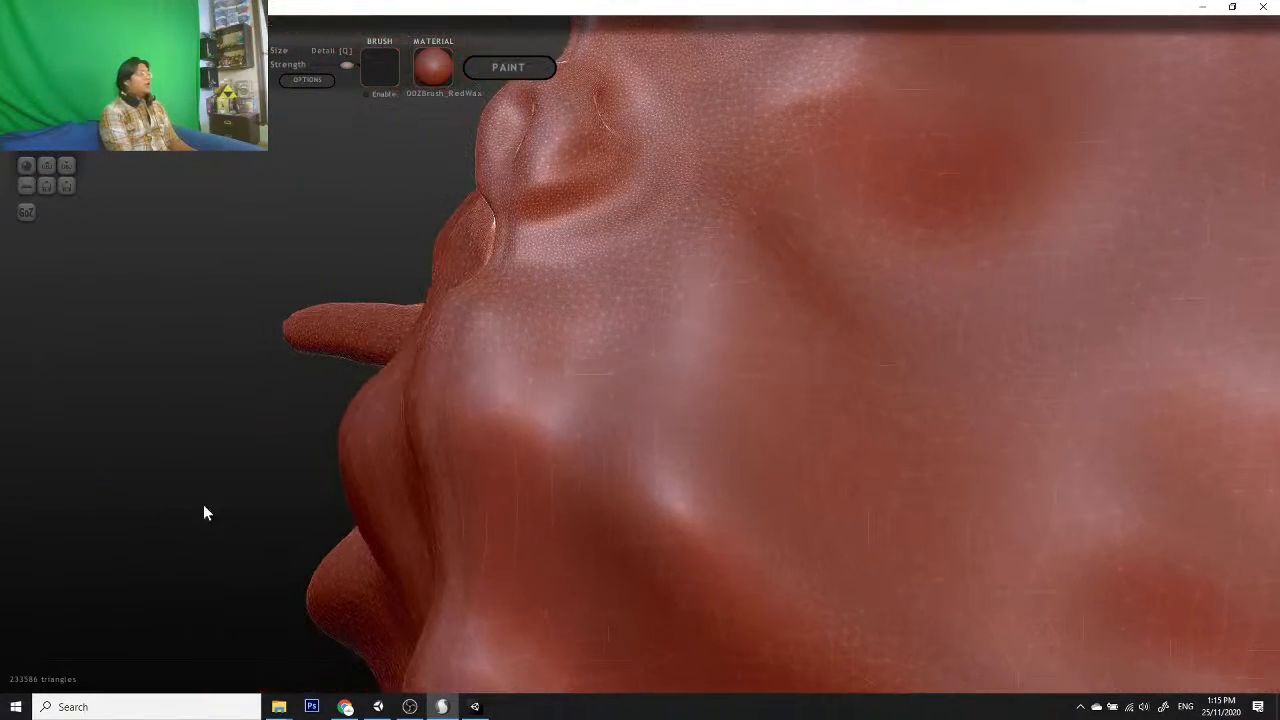
mouse_move(446, 506)
left_mouse_down()
mouse_move(566, 457)
mouse_move(586, 309)
mouse_move(671, 384)
mouse_move(778, 406)
left_mouse_up()
scroll(740, 380, "down", 6)
scroll(500, 420, "up", 3)
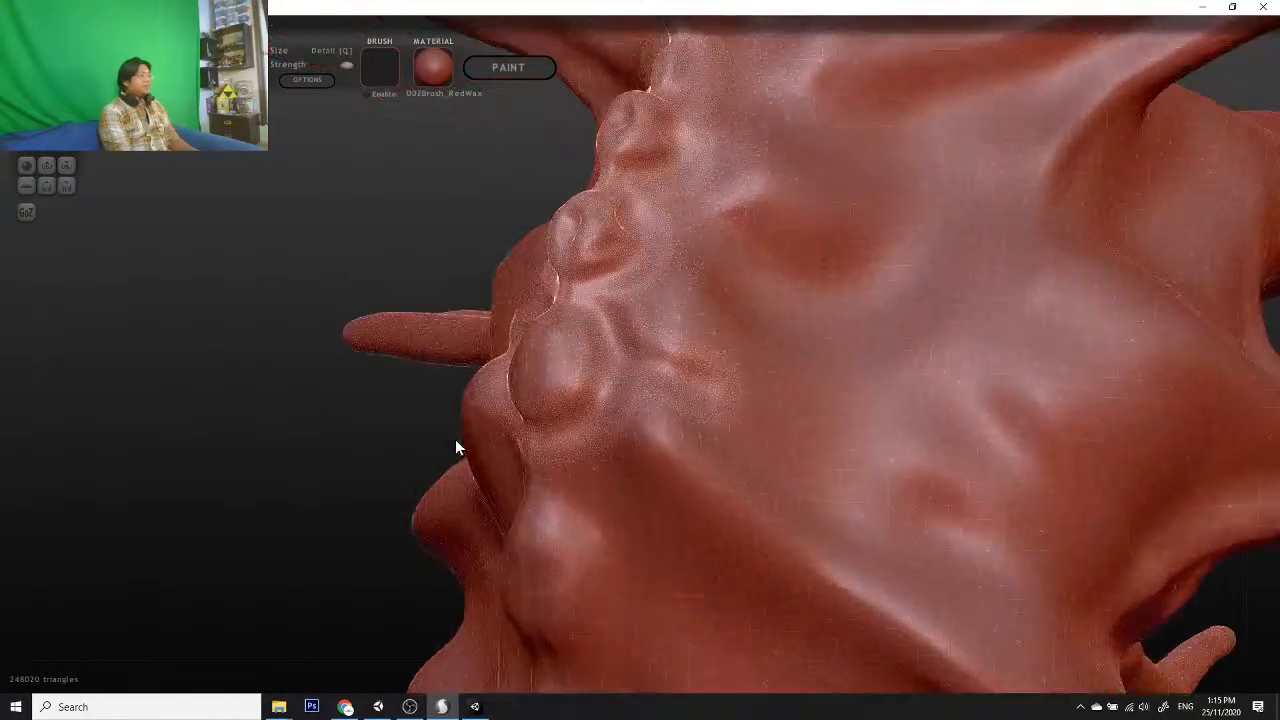
left_click_drag(455, 447, 430, 380)
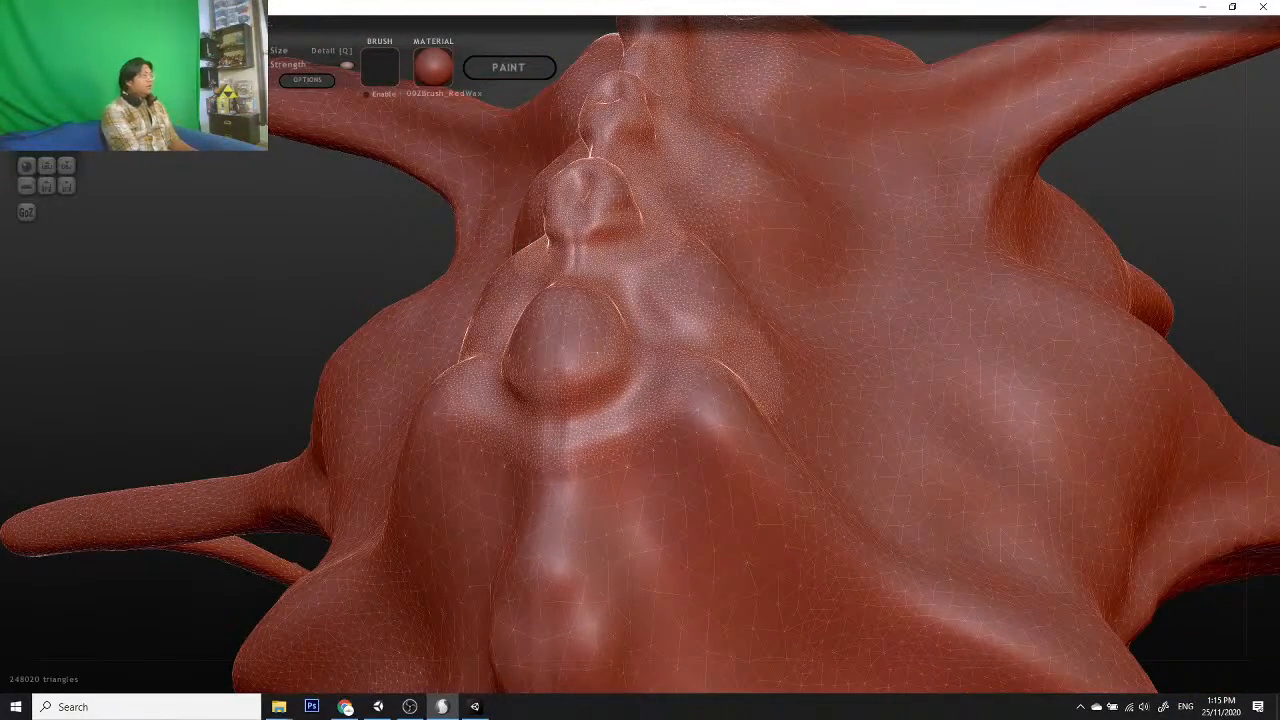
left_click_drag(556, 430, 660, 396)
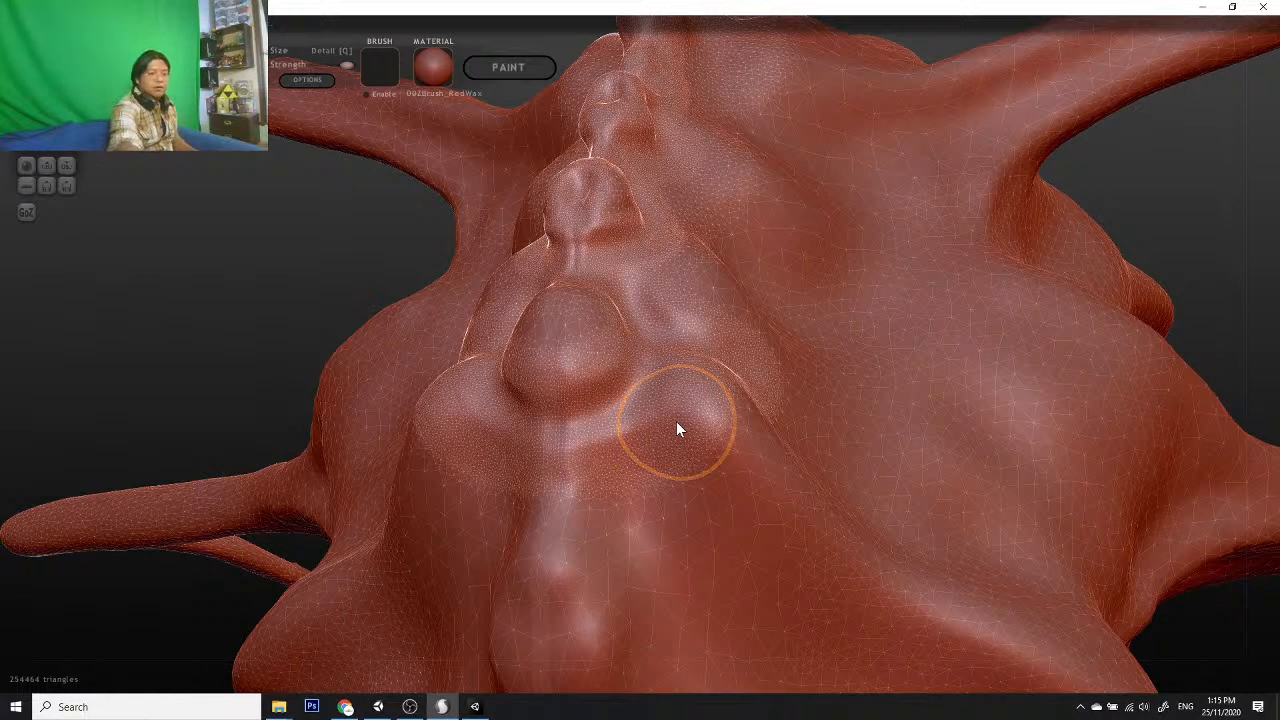
key("ctrl+z")
Step: Smooth the surface around the newly sculpted vertebrae and the ridges beside them
mouse_move(520, 400)
left_mouse_down("shift")
mouse_move(652, 396)
mouse_move(568, 417)
mouse_move(744, 349)
mouse_move(722, 356)
mouse_move(614, 277)
mouse_move(629, 263)
mouse_move(586, 186)
left_mouse_up("shift")
left_click_drag(331, 264, 267, 310)
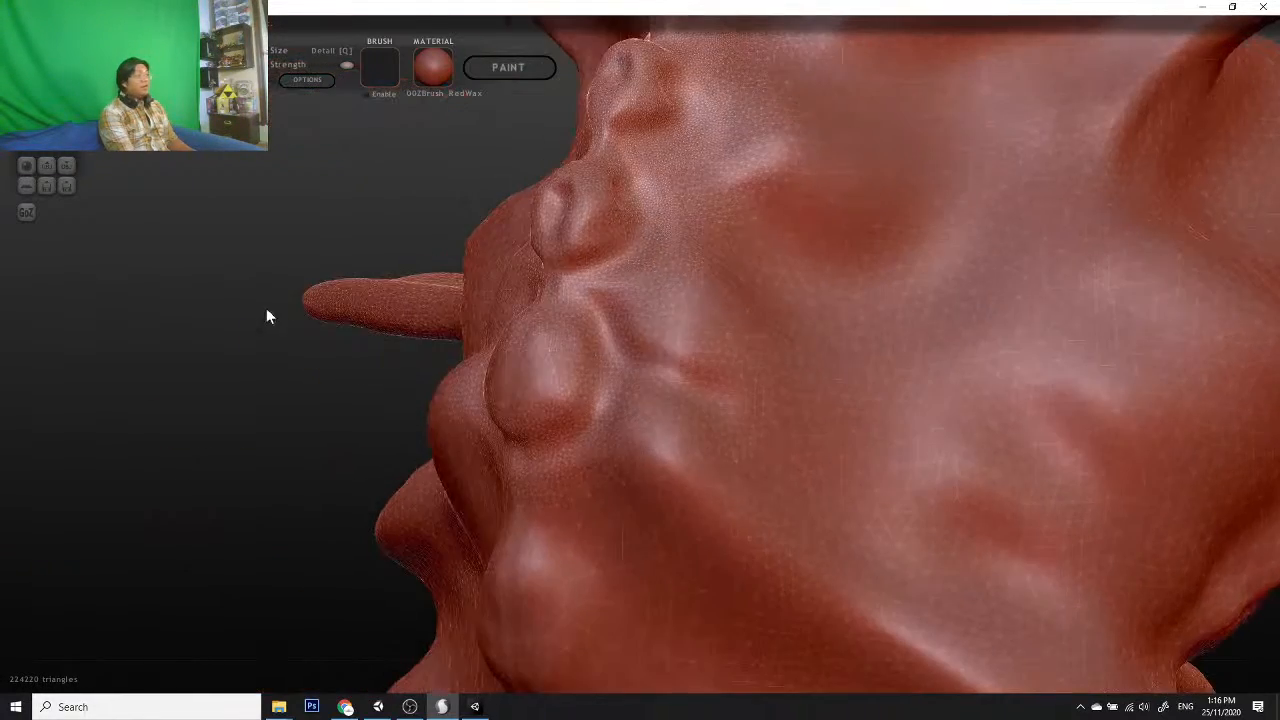
mouse_move(678, 229)
left_mouse_down("shift")
mouse_move(656, 200)
mouse_move(705, 125)
mouse_move(626, 57)
mouse_move(697, 106)
mouse_move(737, 23)
mouse_move(585, 222)
mouse_move(638, 176)
mouse_move(566, 255)
mouse_move(600, 299)
mouse_move(563, 455)
mouse_move(537, 449)
left_mouse_up("shift")
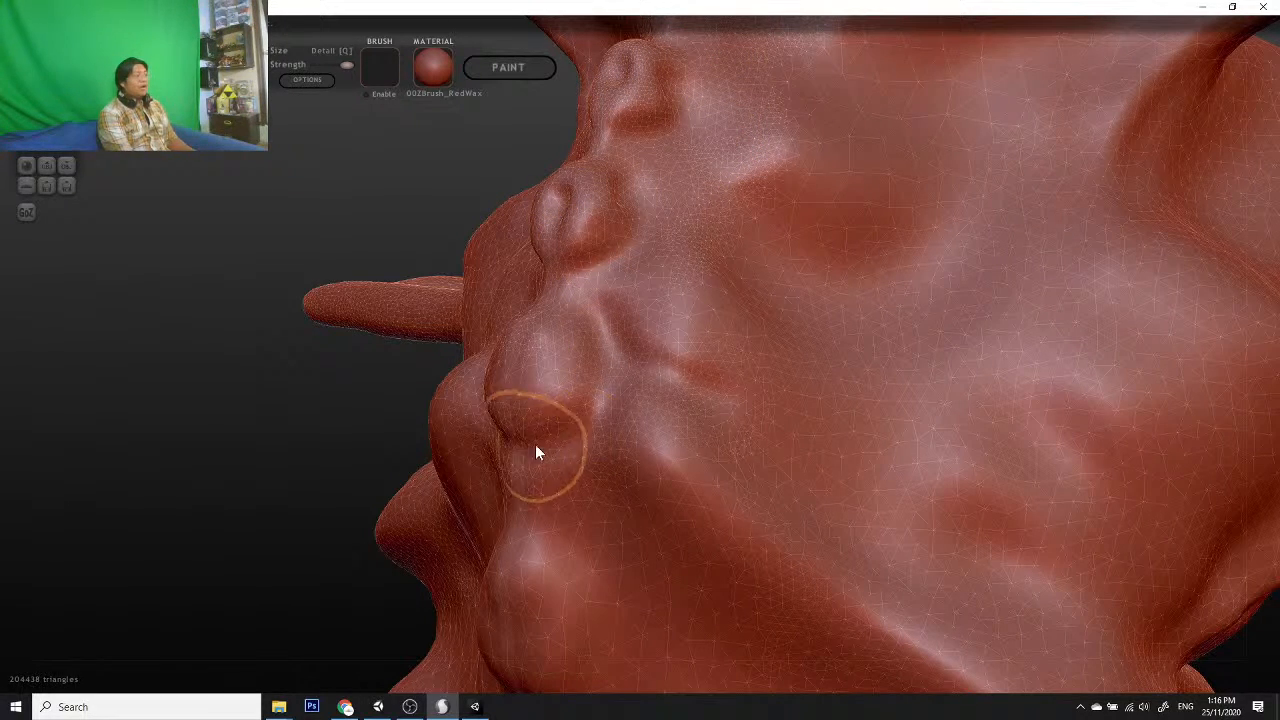
left_click_drag(163, 494, 294, 453)
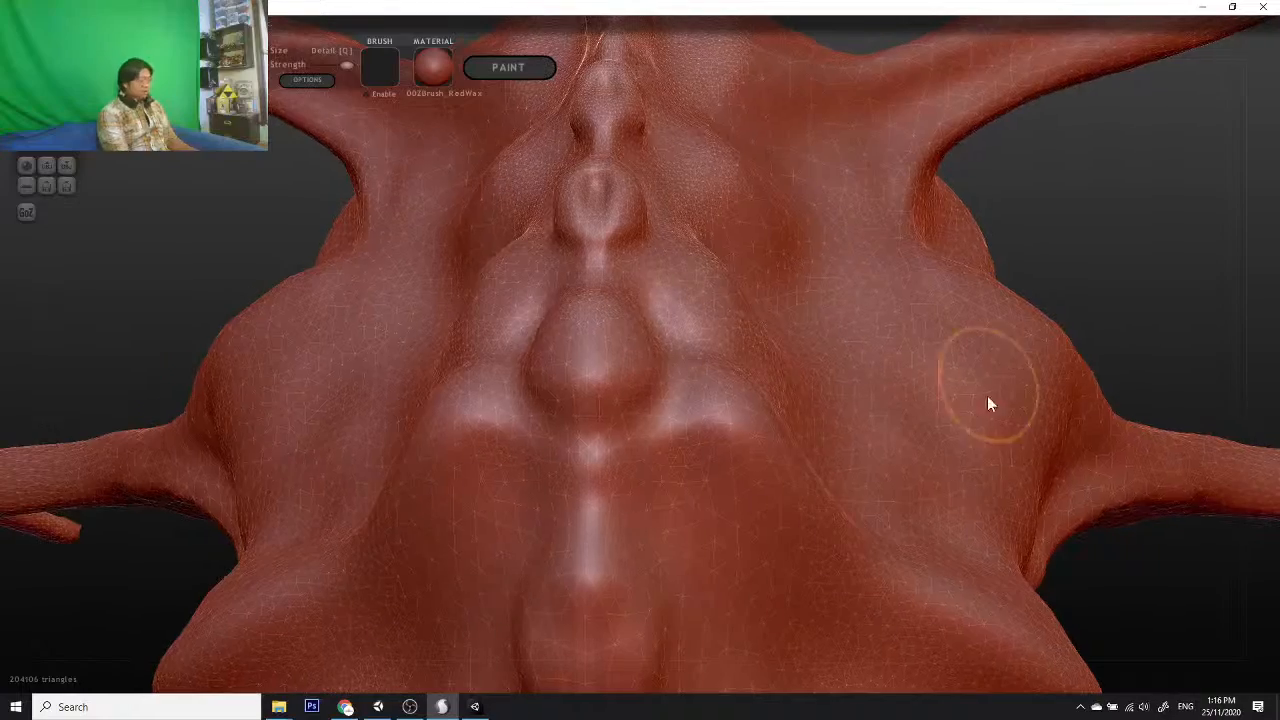
Step: Continue the spine down the middle back by raising and separating the vertebrae between the ribs
mouse_move(1190, 606)
left_mouse_down()
mouse_move(1066, 497)
mouse_move(958, 567)
mouse_move(1014, 526)
mouse_move(1109, 563)
mouse_move(1143, 531)
mouse_move(268, 309)
left_mouse_up()
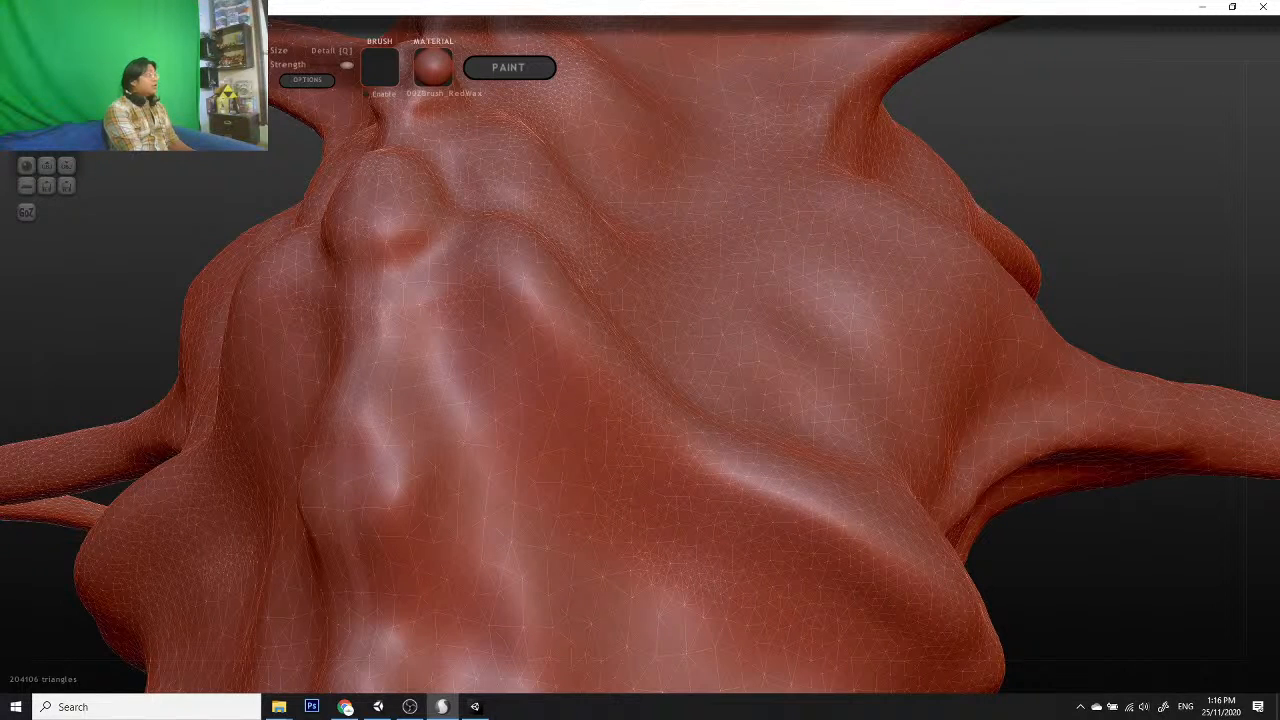
mouse_move(378, 596)
left_mouse_down()
mouse_move(448, 548)
mouse_move(450, 407)
mouse_move(398, 345)
left_mouse_up()
mouse_move(333, 463)
left_mouse_down()
mouse_move(357, 449)
mouse_move(403, 371)
mouse_move(393, 284)
mouse_move(440, 303)
left_mouse_up()
scroll(700, 430, "down", 5)
mouse_move(1020, 536)
left_mouse_down()
mouse_move(830, 550)
mouse_move(939, 533)
mouse_move(995, 547)
mouse_move(1089, 397)
mouse_move(971, 460)
mouse_move(850, 440)
left_mouse_up()
mouse_move(286, 391)
left_mouse_down()
mouse_move(326, 288)
mouse_move(450, 340)
left_mouse_up()
mouse_move(546, 380)
left_mouse_down()
mouse_move(621, 338)
mouse_move(586, 286)
mouse_move(517, 514)
mouse_move(626, 451)
mouse_move(588, 400)
mouse_move(606, 523)
mouse_move(794, 534)
left_mouse_up()
left_click_drag(1118, 562, 1099, 460)
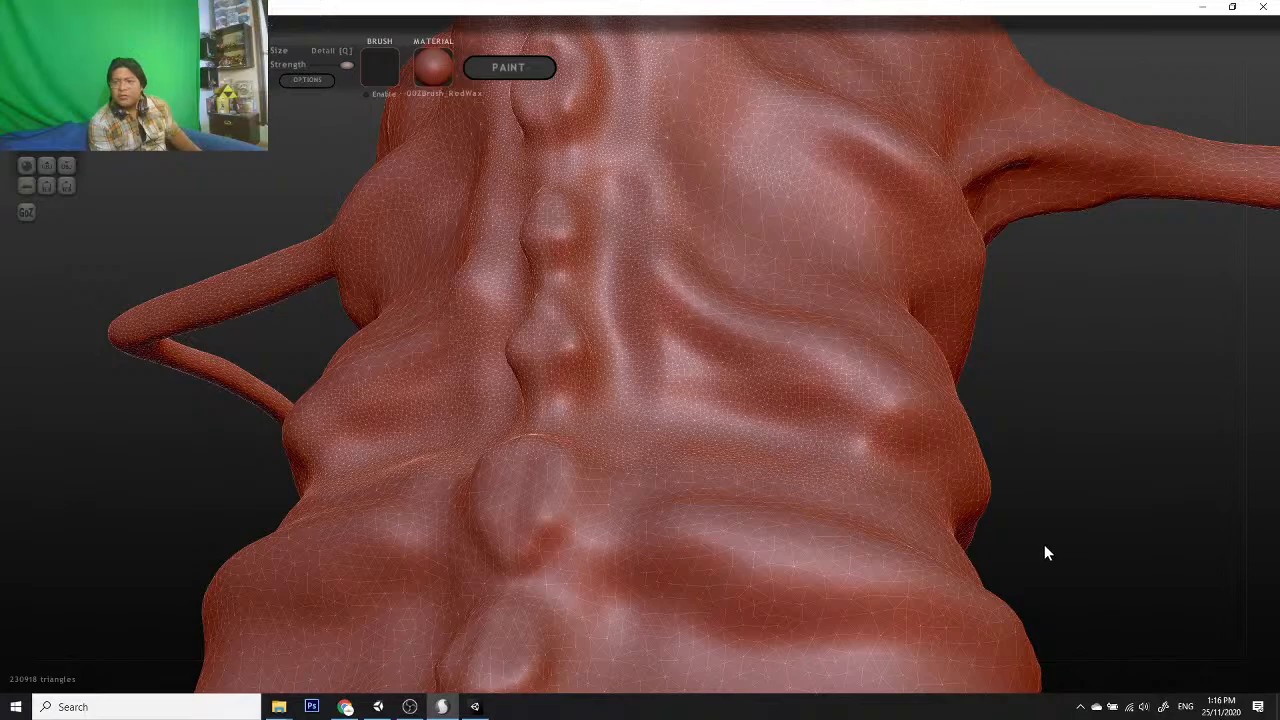
Step: Carve a curled hollow into the large lower-back vertebra and sharpen the smaller vertebra directly beneath it
mouse_move(1042, 550)
left_mouse_down()
mouse_move(1186, 567)
mouse_move(1120, 586)
mouse_move(1171, 566)
mouse_move(1151, 571)
mouse_move(1103, 400)
mouse_move(843, 457)
left_mouse_up()
mouse_move(532, 405)
left_mouse_down()
mouse_move(578, 323)
mouse_move(484, 402)
left_mouse_up()
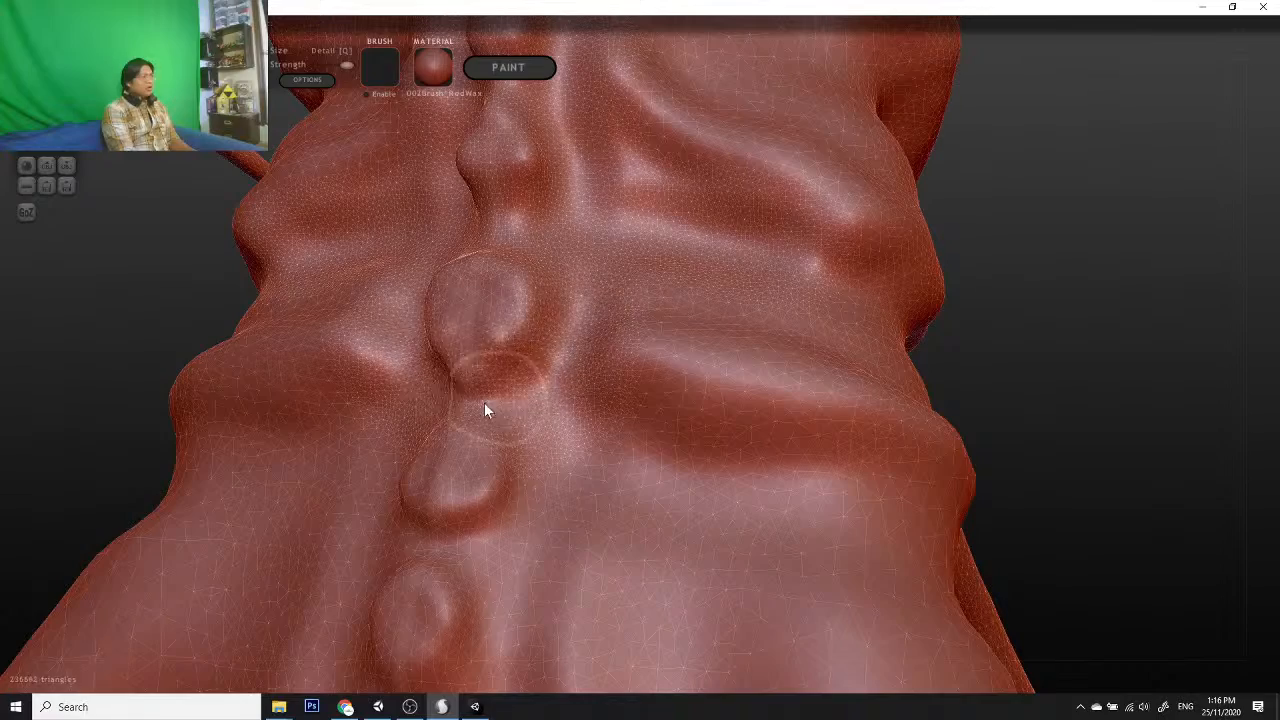
mouse_move(485, 298)
left_mouse_down()
mouse_move(480, 349)
mouse_move(523, 506)
mouse_move(410, 545)
mouse_move(536, 457)
left_mouse_up()
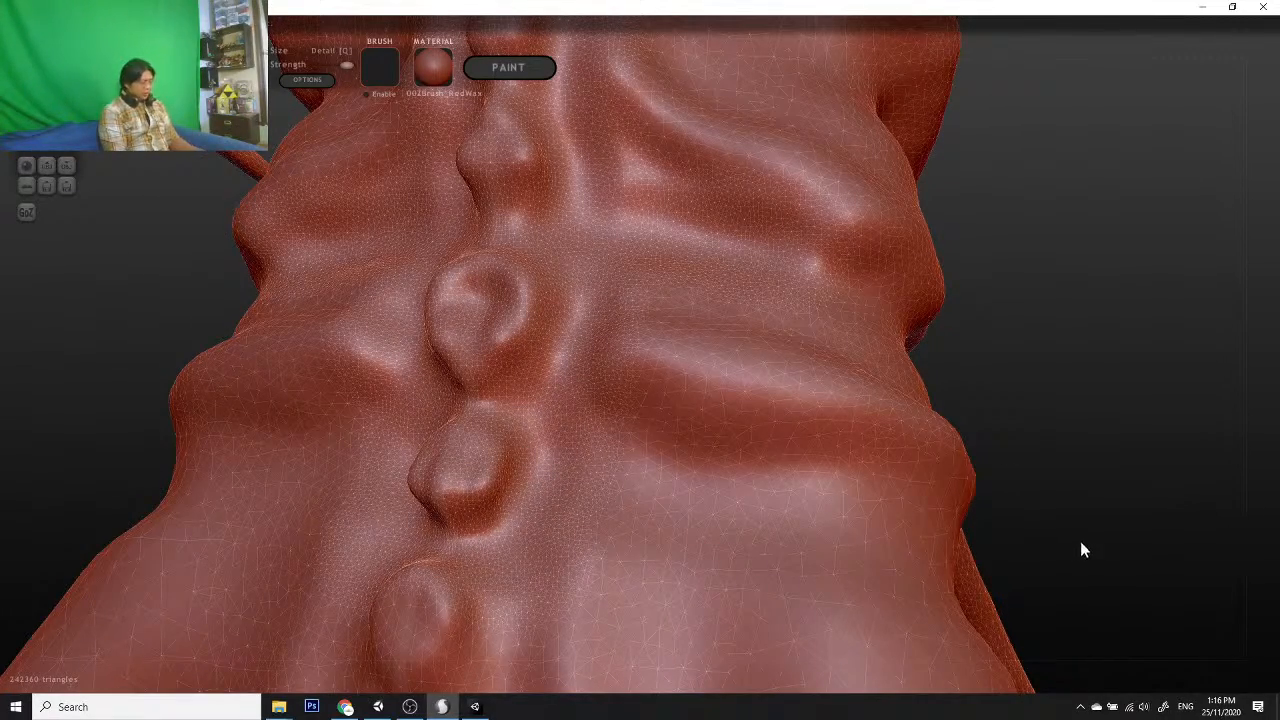
Step: Define the next vertebra down the lower back with a hollowed centre and a distinct lower edge
mouse_move(1080, 541)
left_mouse_down()
mouse_move(1110, 405)
mouse_move(1088, 393)
left_mouse_up()
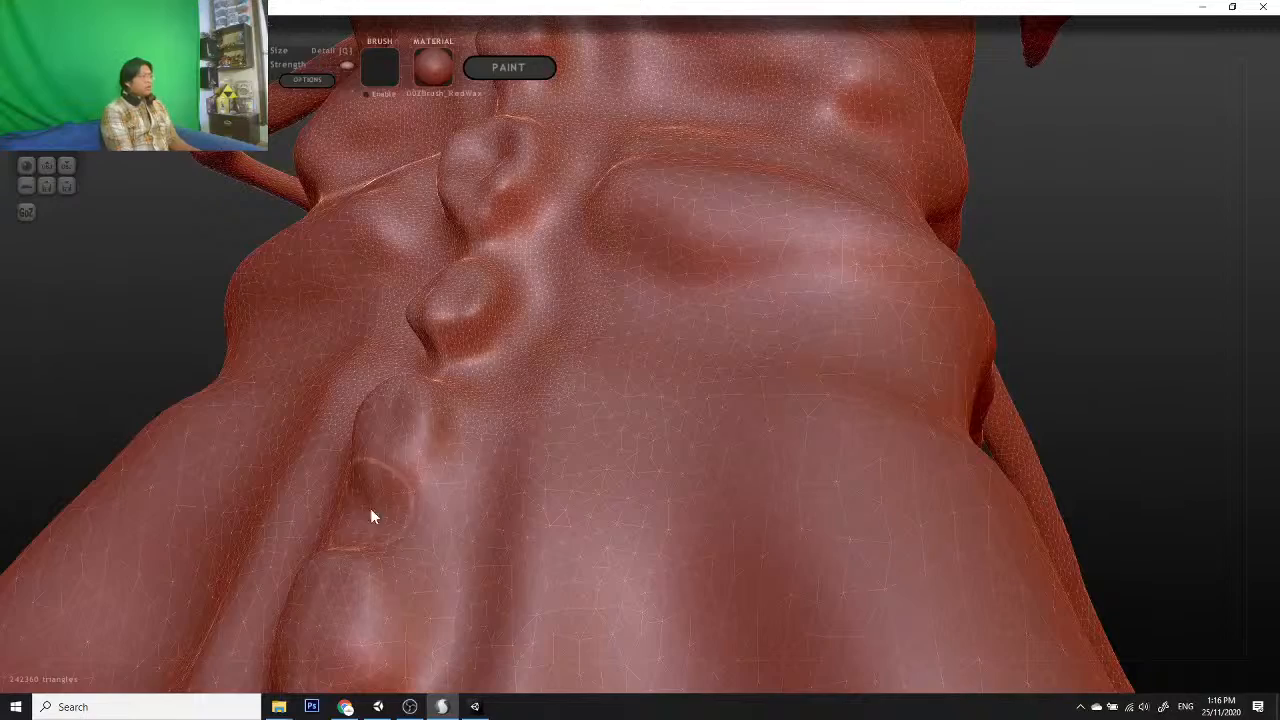
mouse_move(370, 508)
left_mouse_down()
mouse_move(483, 453)
mouse_move(353, 427)
mouse_move(404, 410)
left_mouse_up()
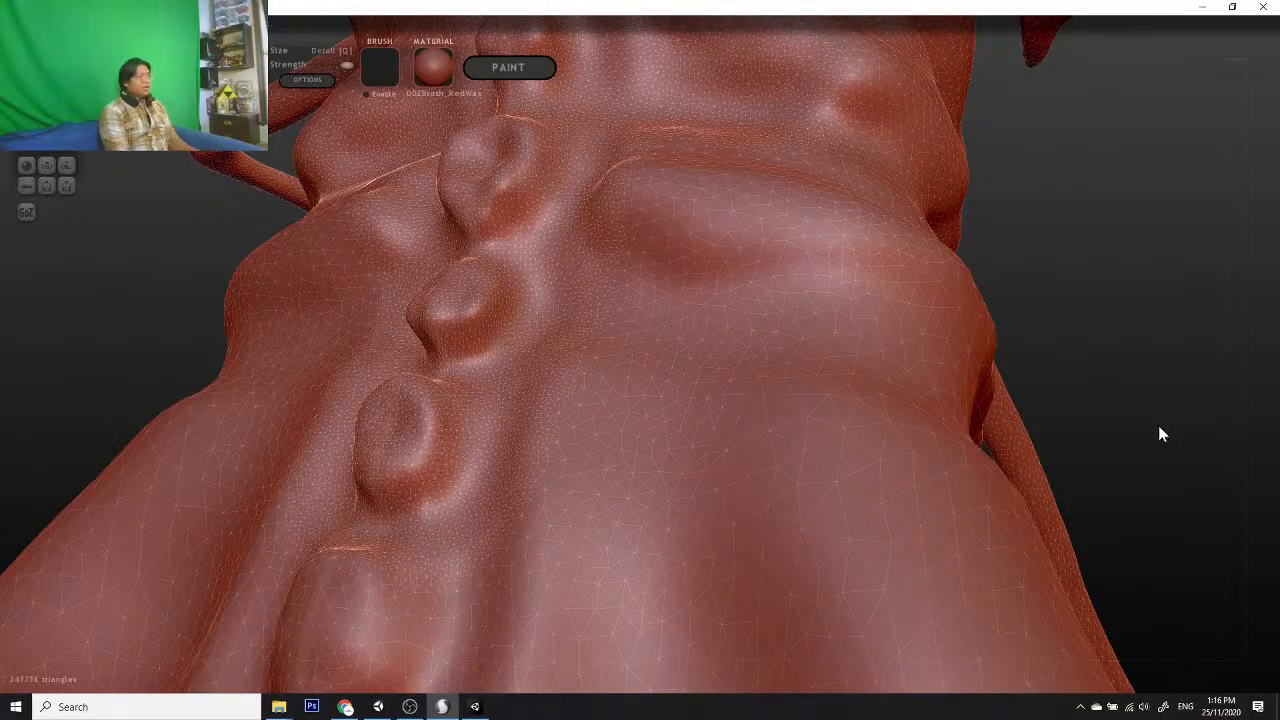
mouse_move(1134, 469)
left_mouse_down()
mouse_move(1152, 416)
mouse_move(1205, 445)
mouse_move(1147, 470)
left_mouse_up()
scroll(490, 568, "down", 3)
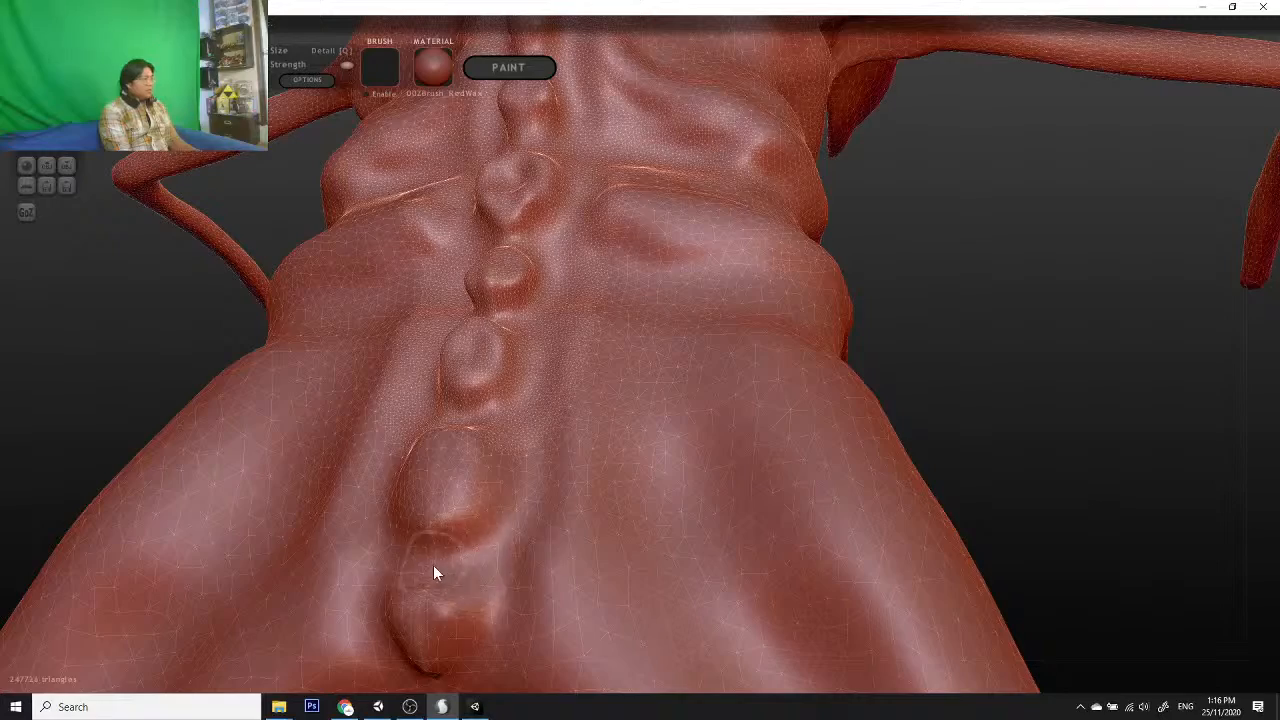
Step: Shape the lowest vertebra into a tapered, hollowed form and sculpt the ridges flanking it onto the pelvis
mouse_move(433, 565)
left_mouse_down()
mouse_move(535, 481)
mouse_move(546, 437)
left_mouse_up()
mouse_move(1024, 486)
left_mouse_down()
mouse_move(1033, 431)
mouse_move(1012, 426)
left_mouse_up()
mouse_move(465, 630)
left_mouse_down()
mouse_move(516, 572)
mouse_move(565, 473)
mouse_move(687, 504)
mouse_move(752, 565)
left_mouse_up()
mouse_move(1134, 470)
left_mouse_down()
mouse_move(1110, 562)
mouse_move(1057, 409)
mouse_move(1100, 491)
mouse_move(1089, 531)
left_mouse_up()
mouse_move(530, 488)
left_mouse_down()
mouse_move(500, 494)
mouse_move(663, 586)
mouse_move(760, 610)
left_mouse_up()
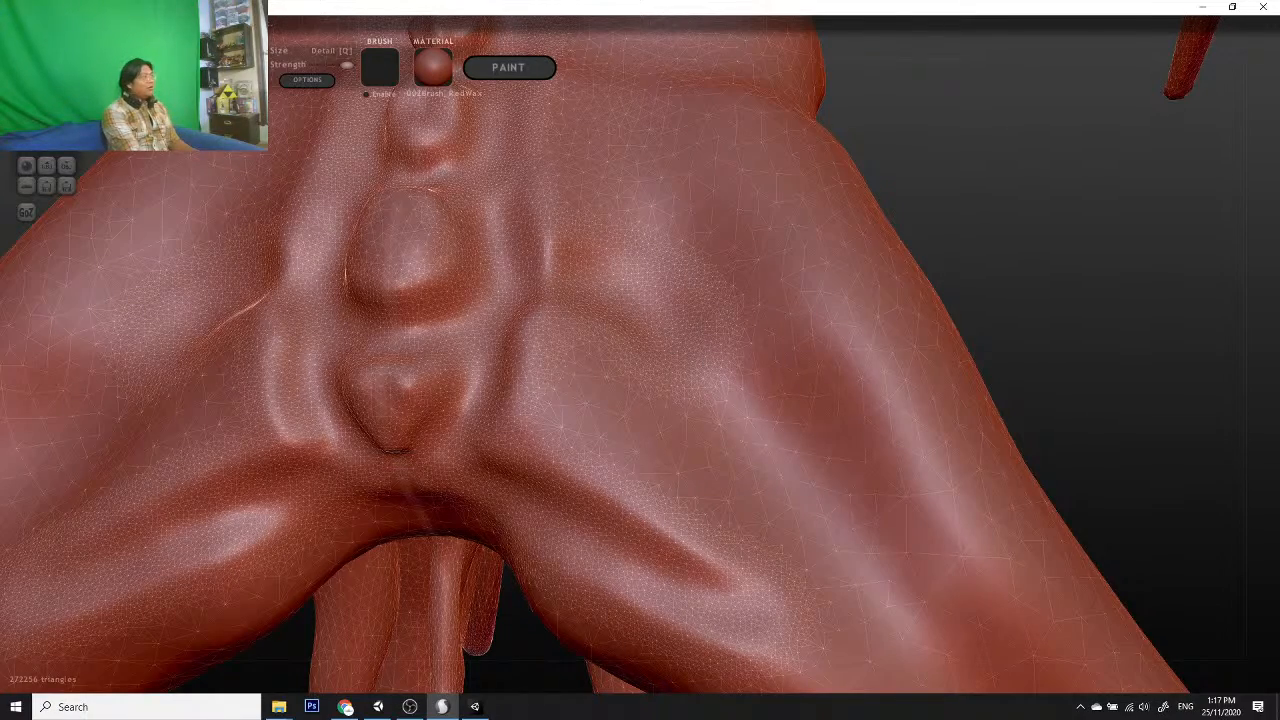
left_click_drag(756, 372, 870, 510)
scroll(962, 391, "down", 5)
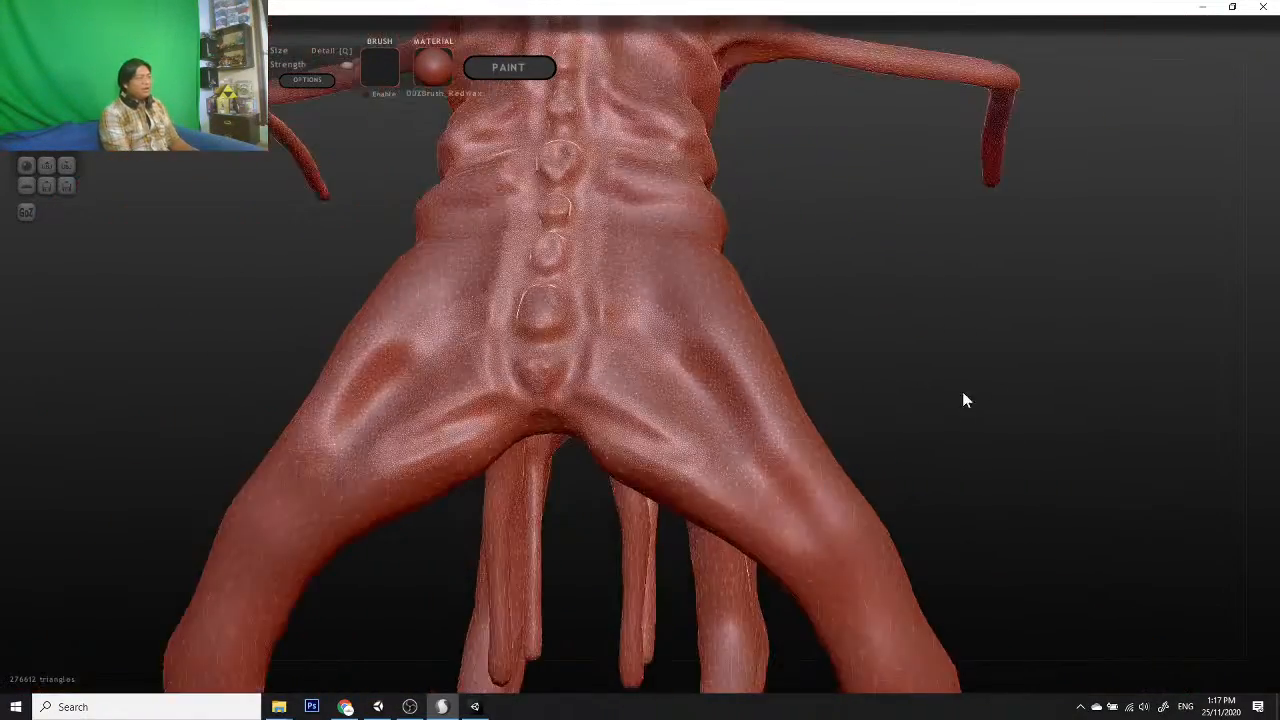
Step: Refine the contours of the rear hips and the creases running from the spine's base toward the thighs
mouse_move(964, 400)
left_mouse_down()
mouse_move(889, 451)
mouse_move(1097, 406)
mouse_move(706, 423)
mouse_move(791, 453)
left_mouse_up()
mouse_move(885, 458)
left_mouse_down()
mouse_move(952, 460)
mouse_move(895, 413)
mouse_move(1115, 436)
left_mouse_up()
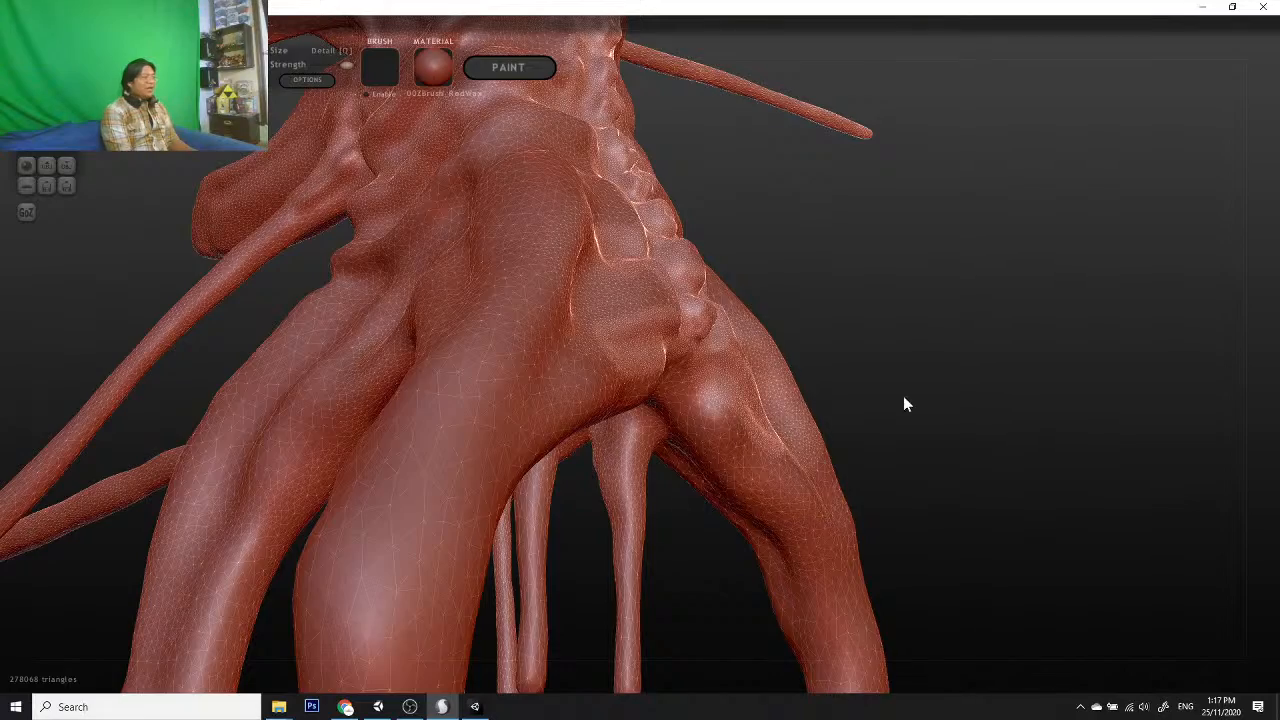
left_click_drag(903, 396, 851, 423)
left_click_drag(752, 405, 726, 348)
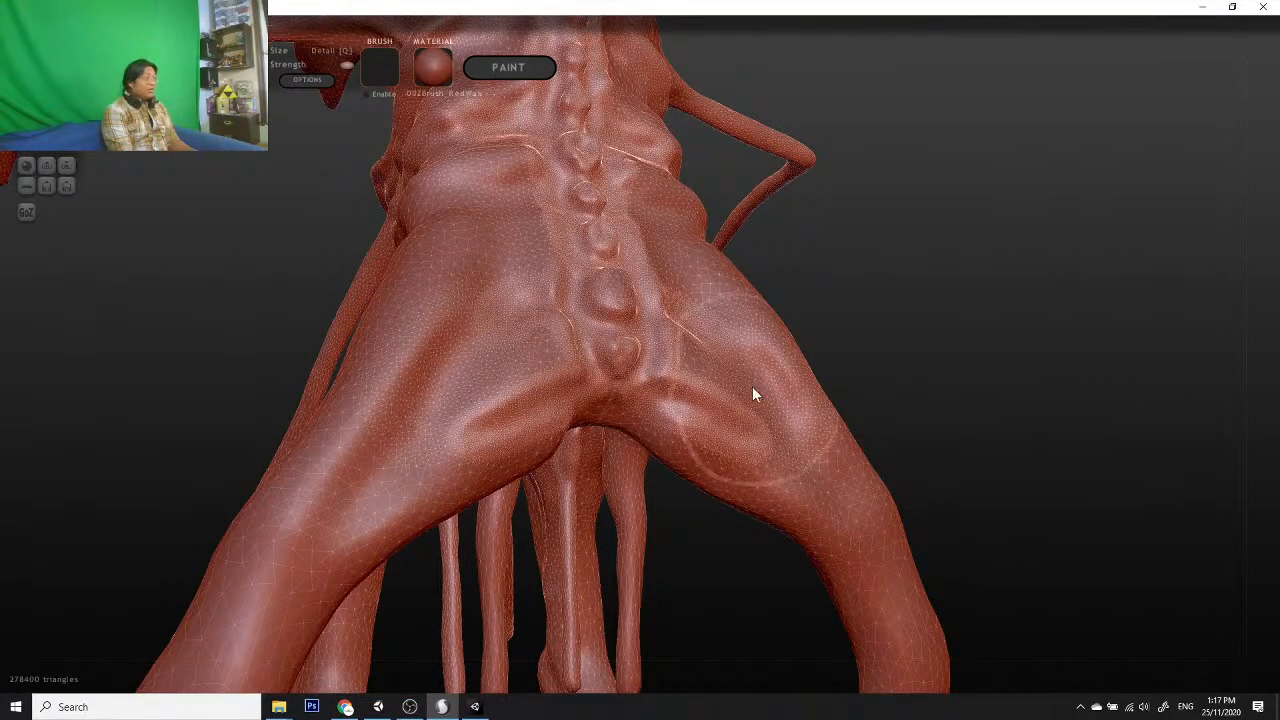
left_click_drag(752, 394, 748, 400)
mouse_move(957, 409)
left_mouse_down()
mouse_move(688, 422)
mouse_move(843, 450)
left_mouse_up()
scroll(430, 338, "down", 3)
scroll(429, 330, "up", 1)
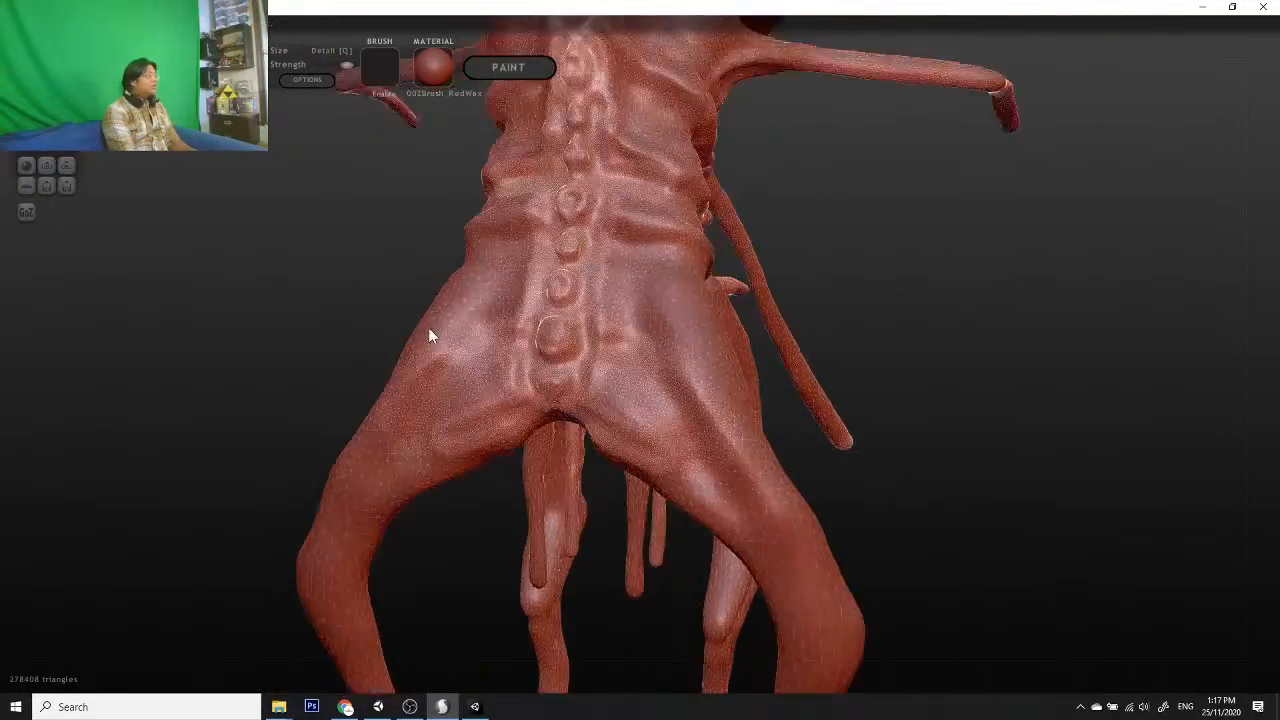
Step: Build up the inner buttock muscles beside the tail end of the spine and soften the hollows around them
scroll(428, 330, "up", 2)
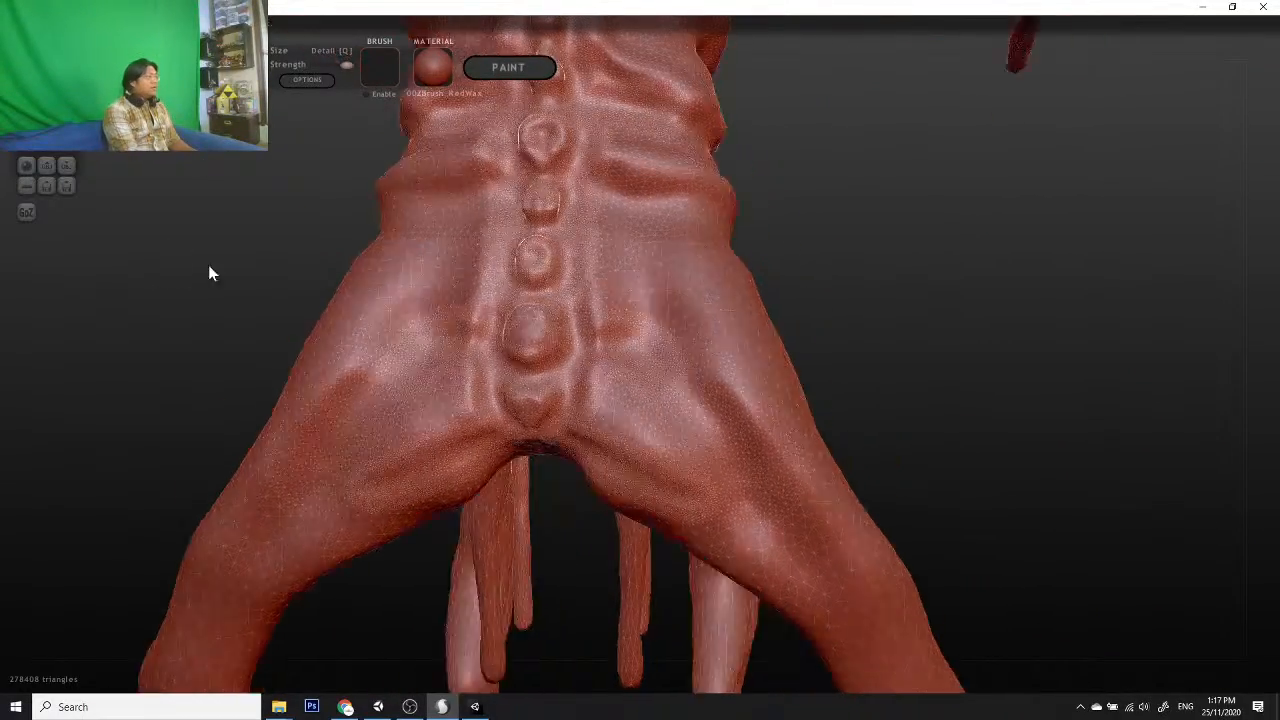
left_click_drag(208, 271, 614, 297)
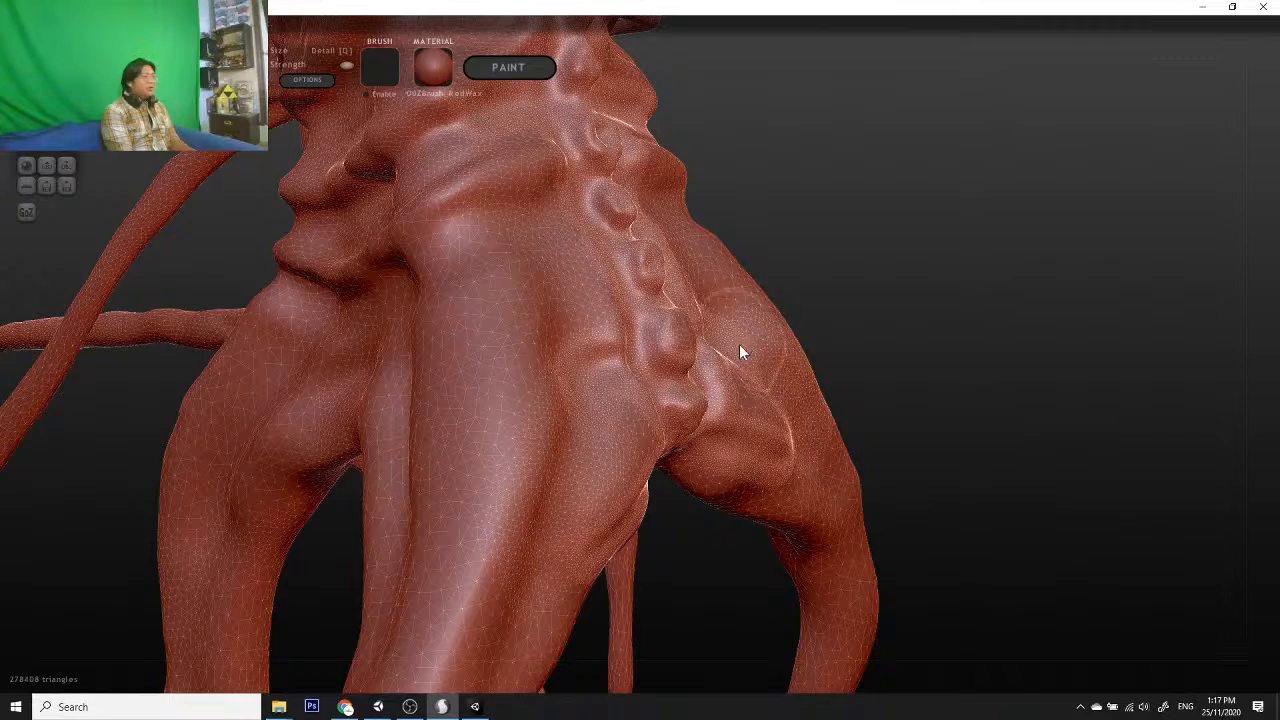
left_click_drag(739, 344, 716, 338)
left_click_drag(808, 460, 765, 448)
mouse_move(1026, 526)
left_mouse_down()
mouse_move(813, 478)
mouse_move(742, 550)
left_mouse_up()
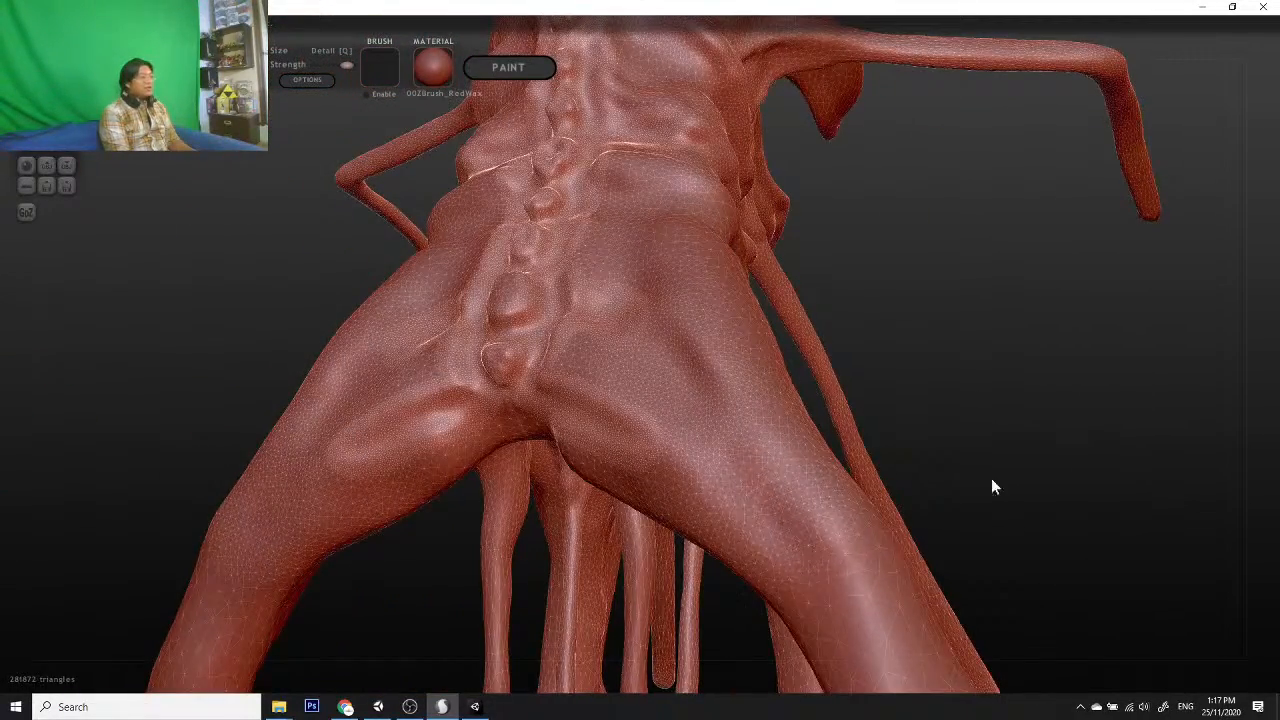
mouse_move(991, 478)
left_mouse_down()
mouse_move(1009, 409)
mouse_move(849, 491)
mouse_move(628, 390)
left_mouse_up()
Step: Soften the groove along the side of the rear thigh and even out the surface down the upper leg
scroll(440, 366, "up", 3)
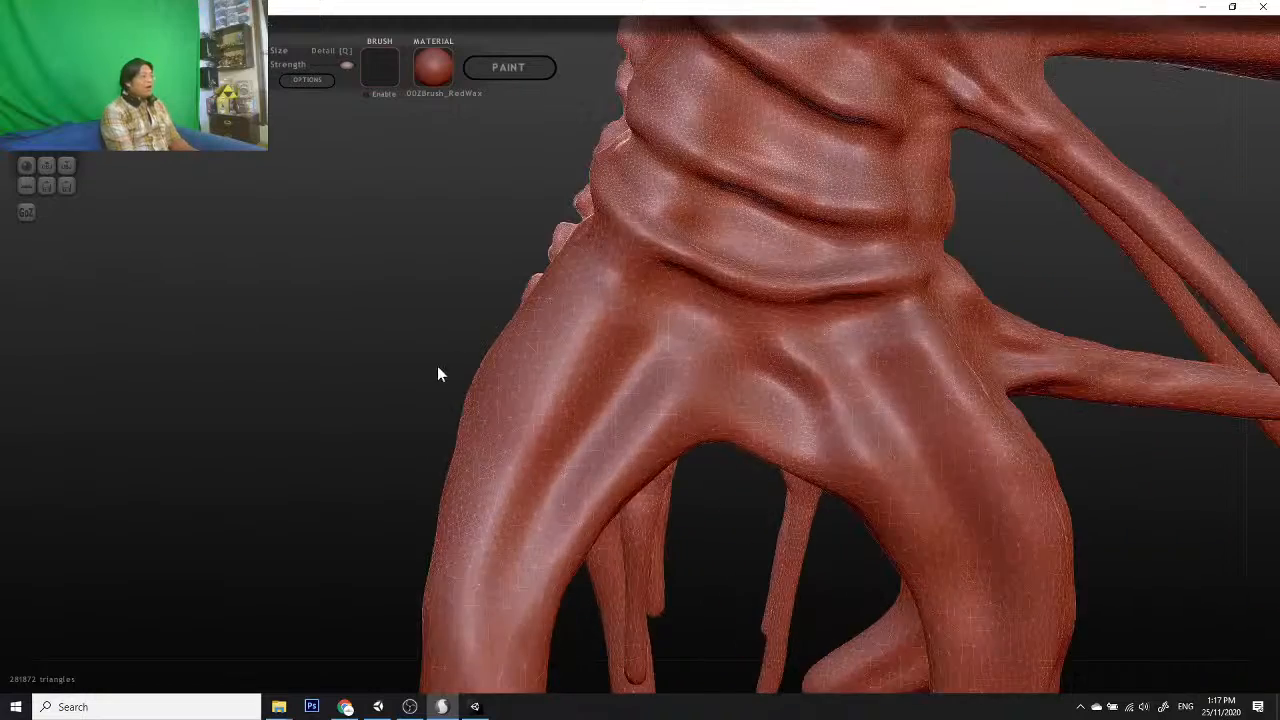
left_click_drag(437, 366, 376, 348)
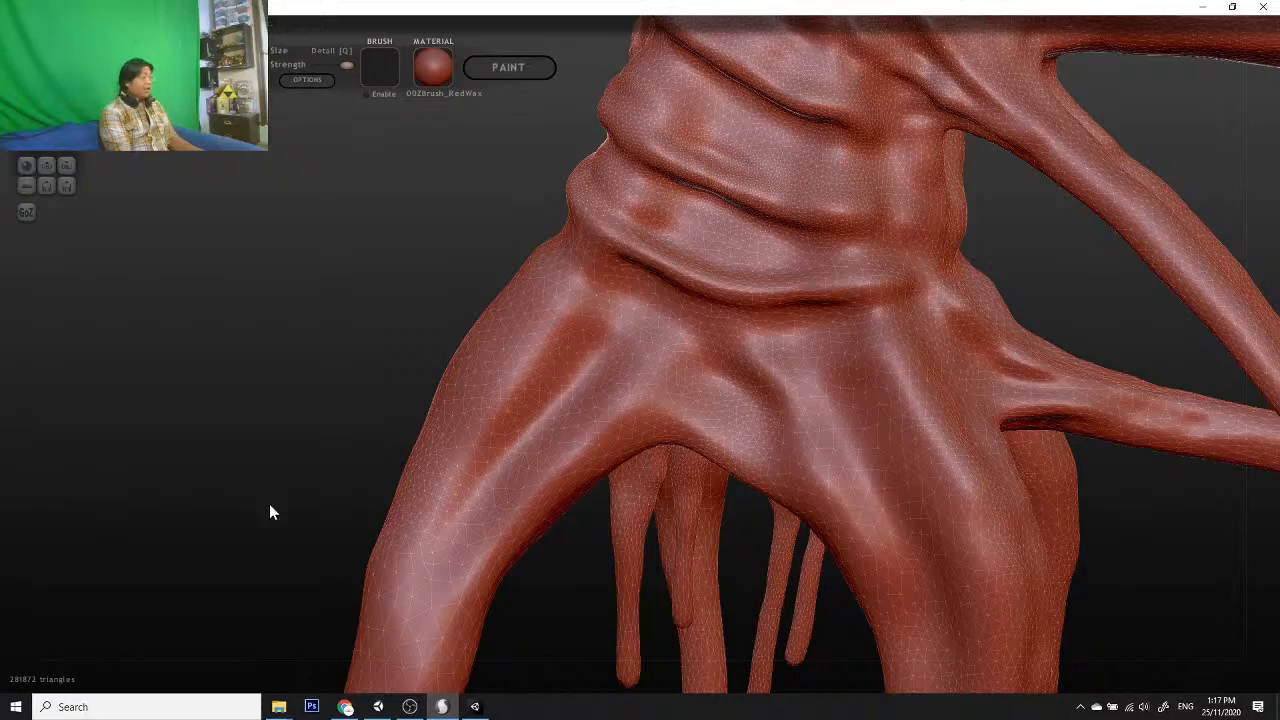
mouse_move(269, 503)
left_mouse_down()
mouse_move(263, 401)
mouse_move(243, 405)
mouse_move(250, 392)
left_mouse_up()
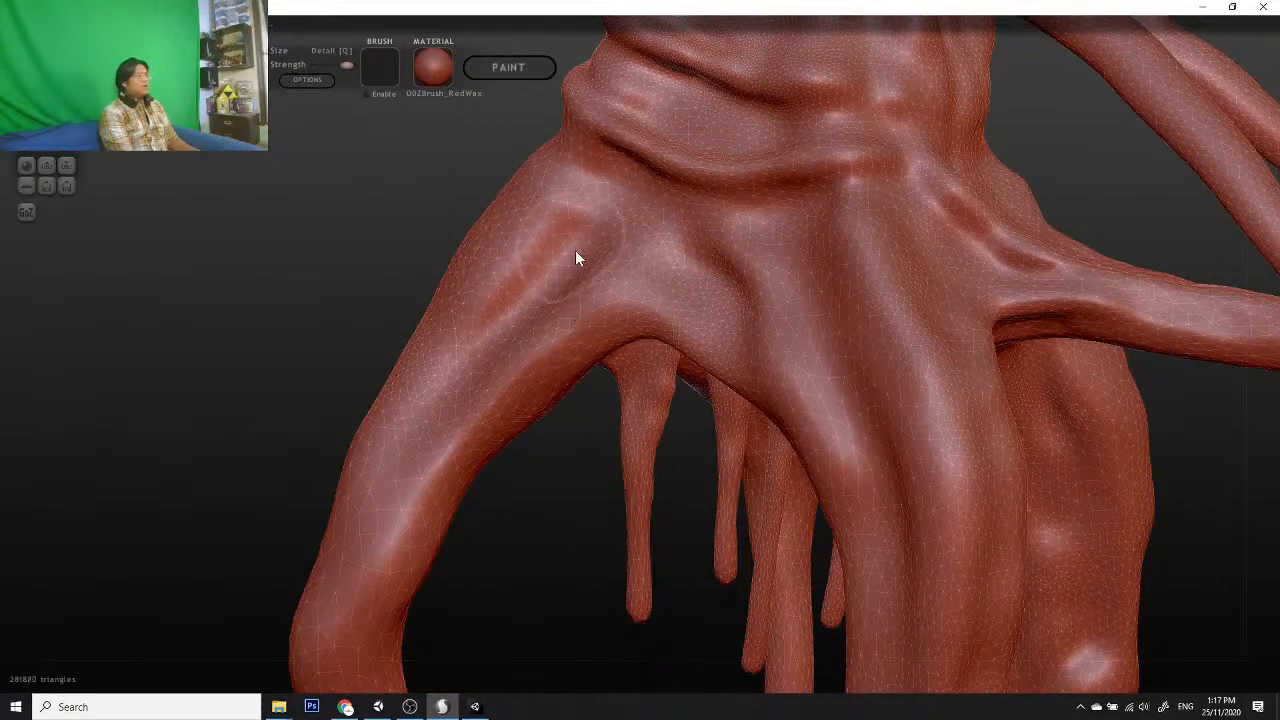
mouse_move(575, 250)
left_mouse_down()
mouse_move(532, 301)
mouse_move(577, 287)
mouse_move(444, 391)
mouse_move(384, 506)
left_mouse_up()
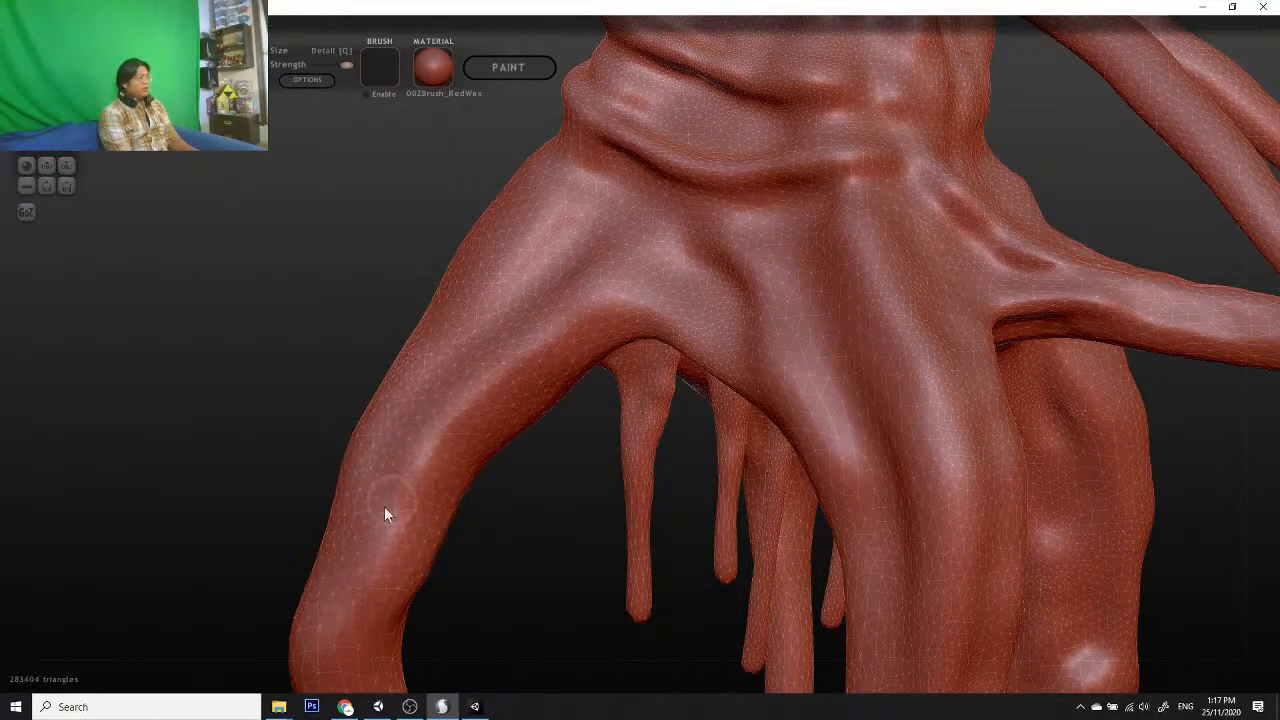
left_click_drag(206, 532, 502, 519)
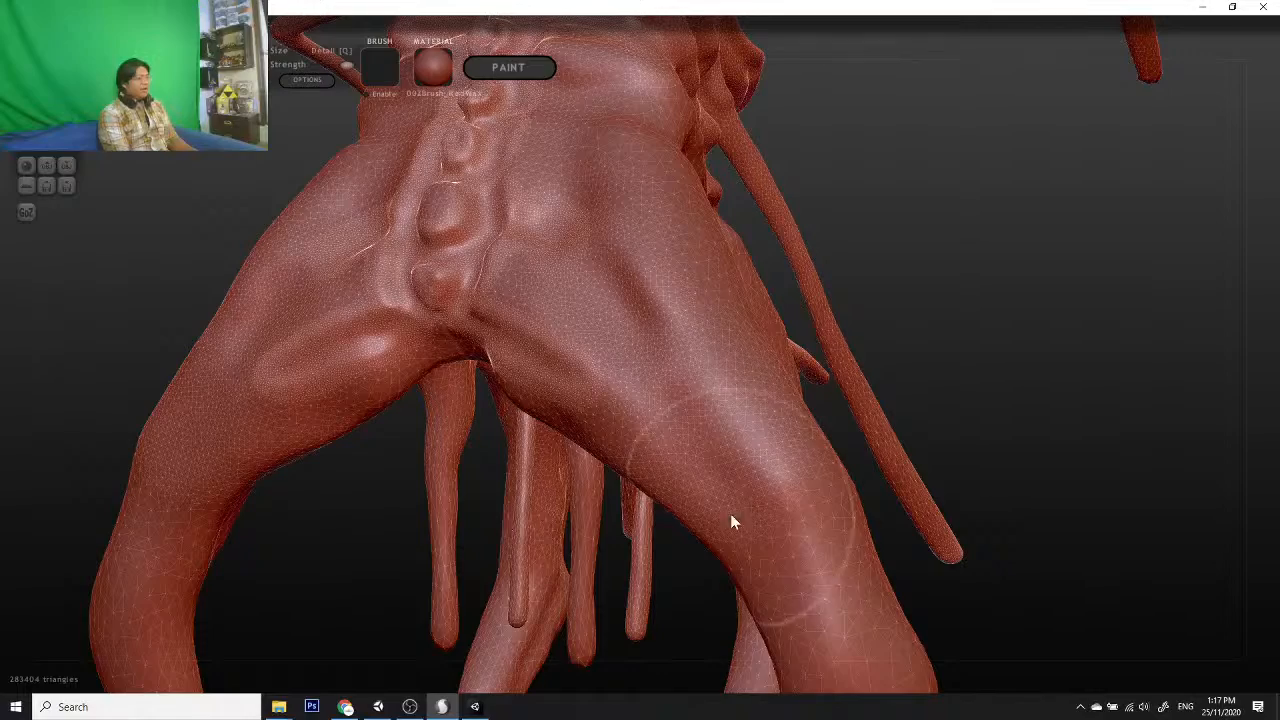
left_click_drag(713, 512, 466, 334)
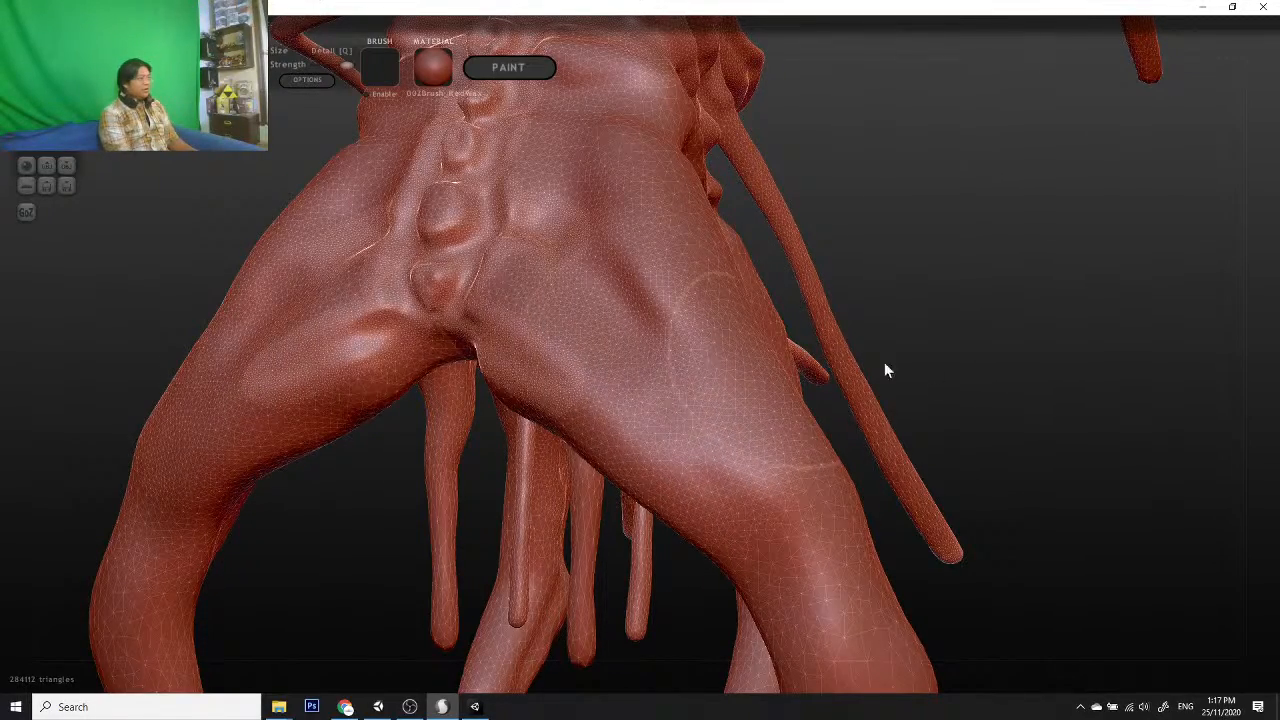
Step: Add muscle volume to the rear thigh from the hip down its outer side and underside
mouse_move(884, 369)
left_mouse_down()
mouse_move(1043, 420)
mouse_move(848, 424)
left_mouse_up()
key("w")
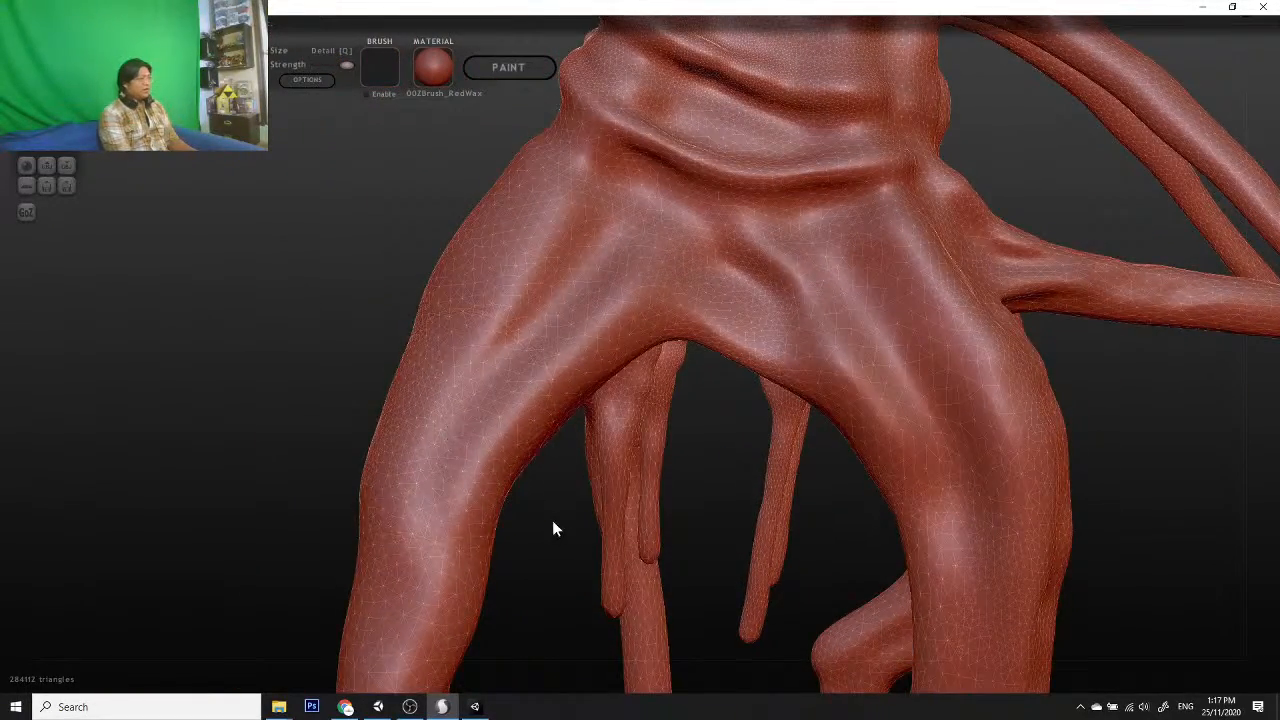
mouse_move(554, 523)
left_mouse_down()
mouse_move(477, 517)
mouse_move(436, 447)
mouse_move(512, 380)
mouse_move(435, 454)
left_mouse_up()
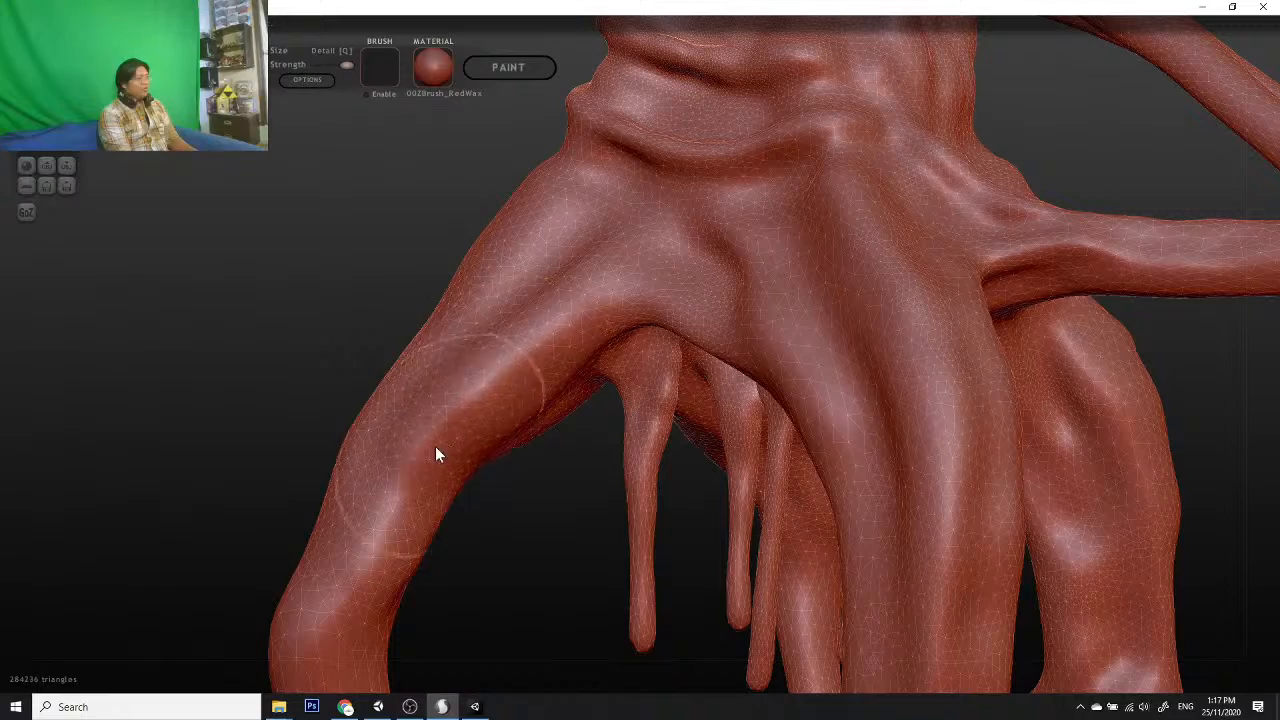
left_click_drag(533, 372, 595, 305)
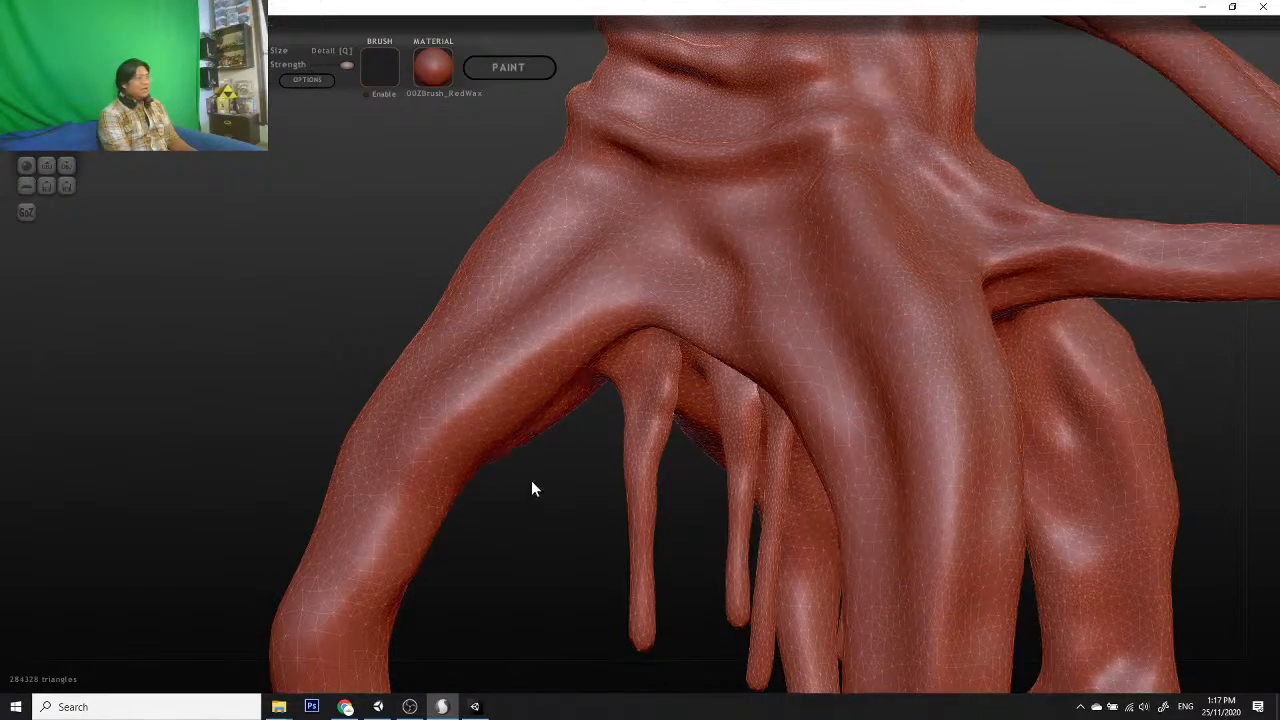
mouse_move(531, 480)
left_mouse_down()
mouse_move(464, 408)
mouse_move(452, 441)
left_mouse_up()
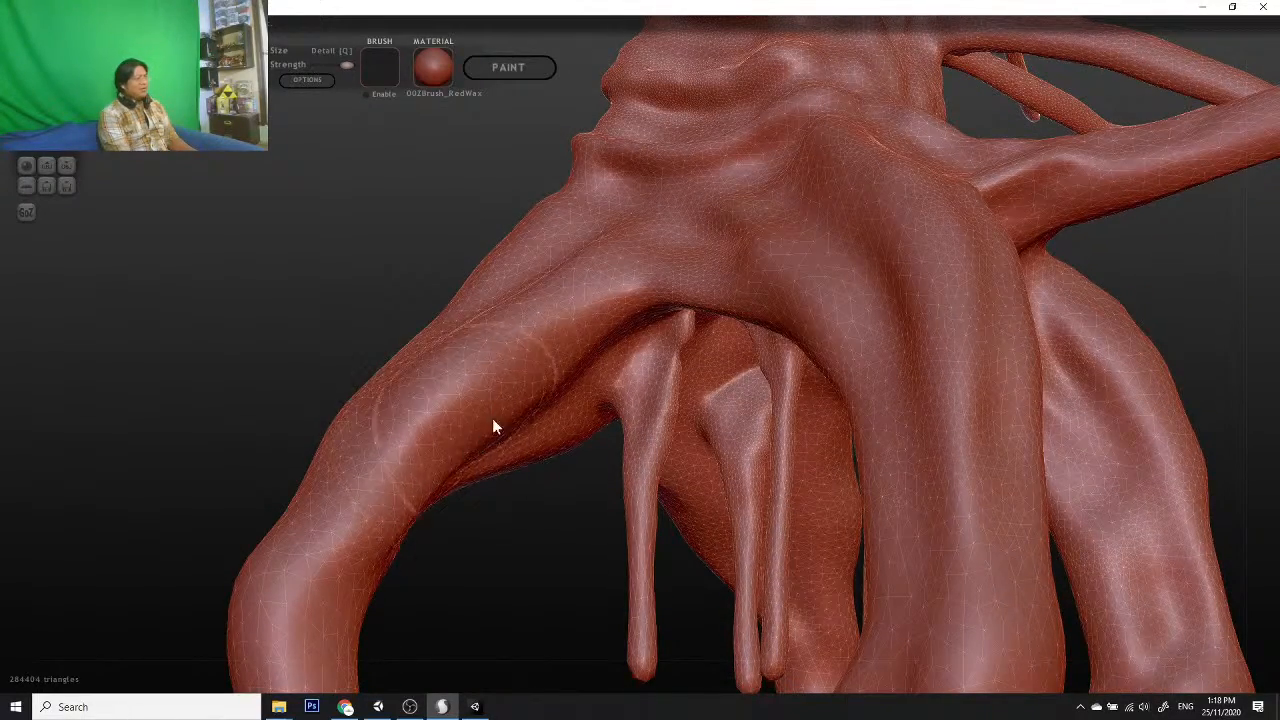
left_click_drag(512, 525, 728, 612)
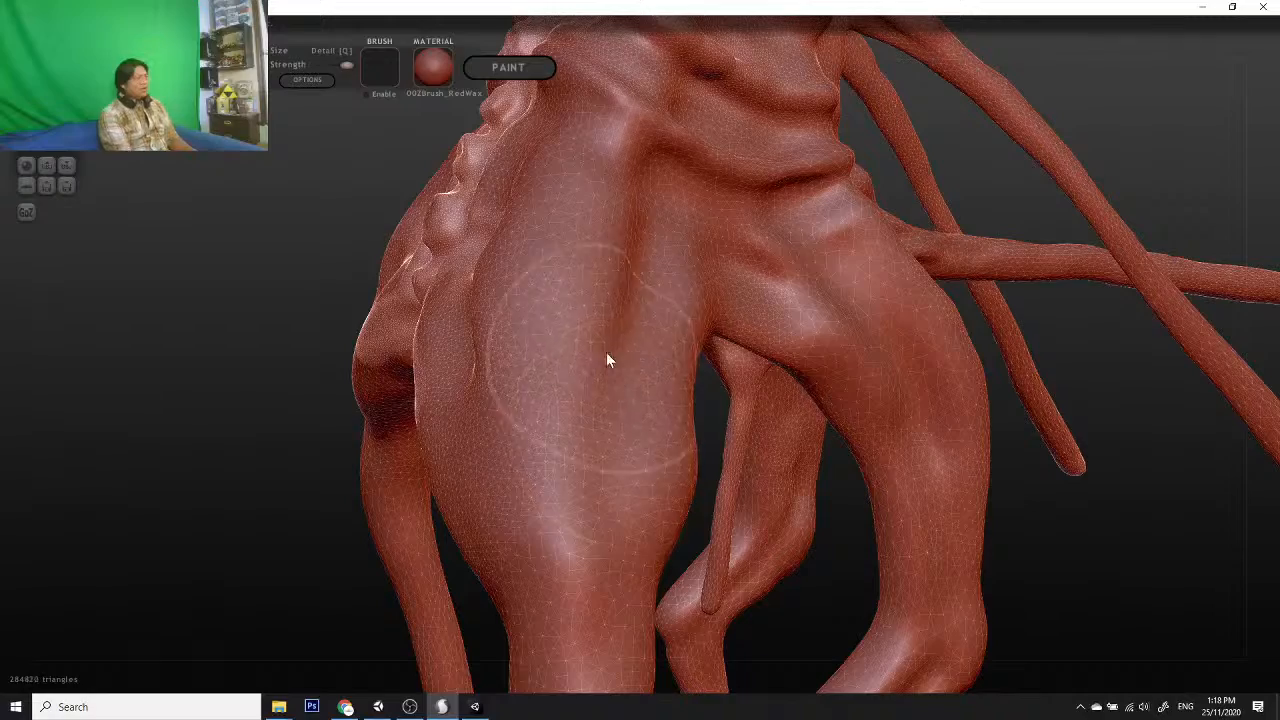
left_click_drag(606, 352, 622, 130)
left_click_drag(1035, 393, 916, 500)
Step: Fill out the lower part of the rear thighs so they narrow toward the knees
scroll(932, 519, "up", 5)
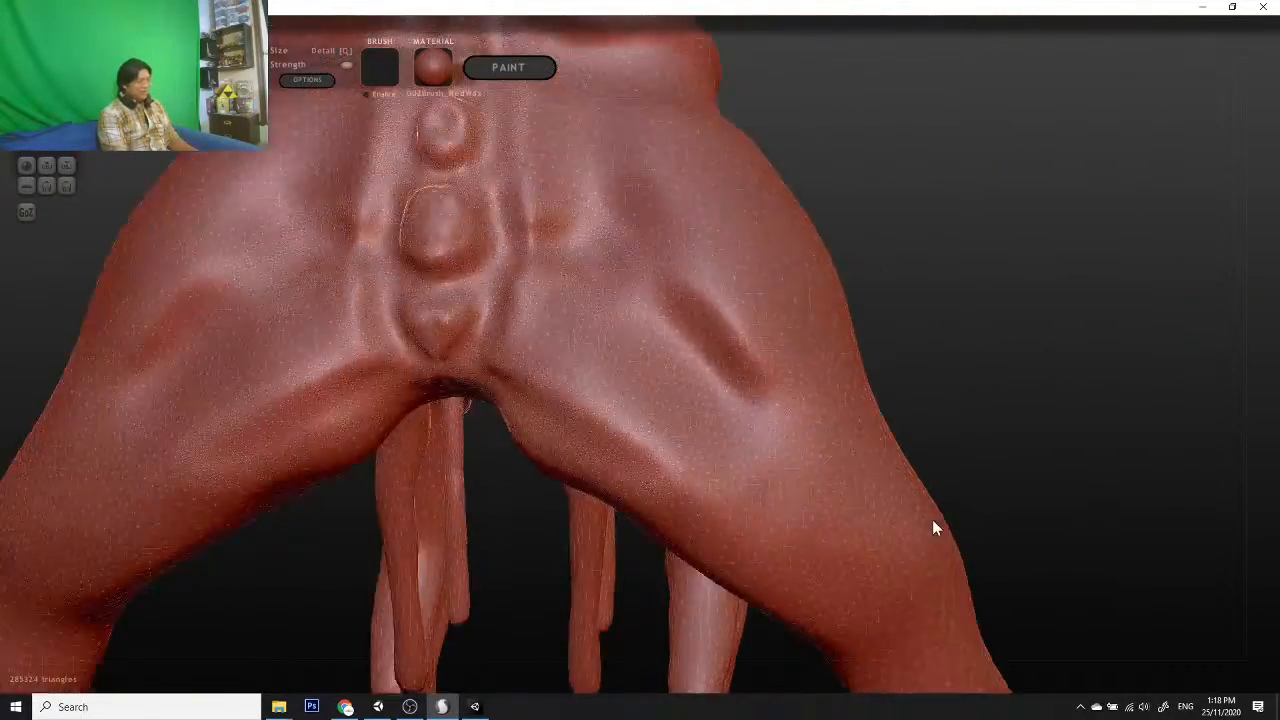
scroll(972, 516, "down", 8)
left_click_drag(990, 523, 523, 517)
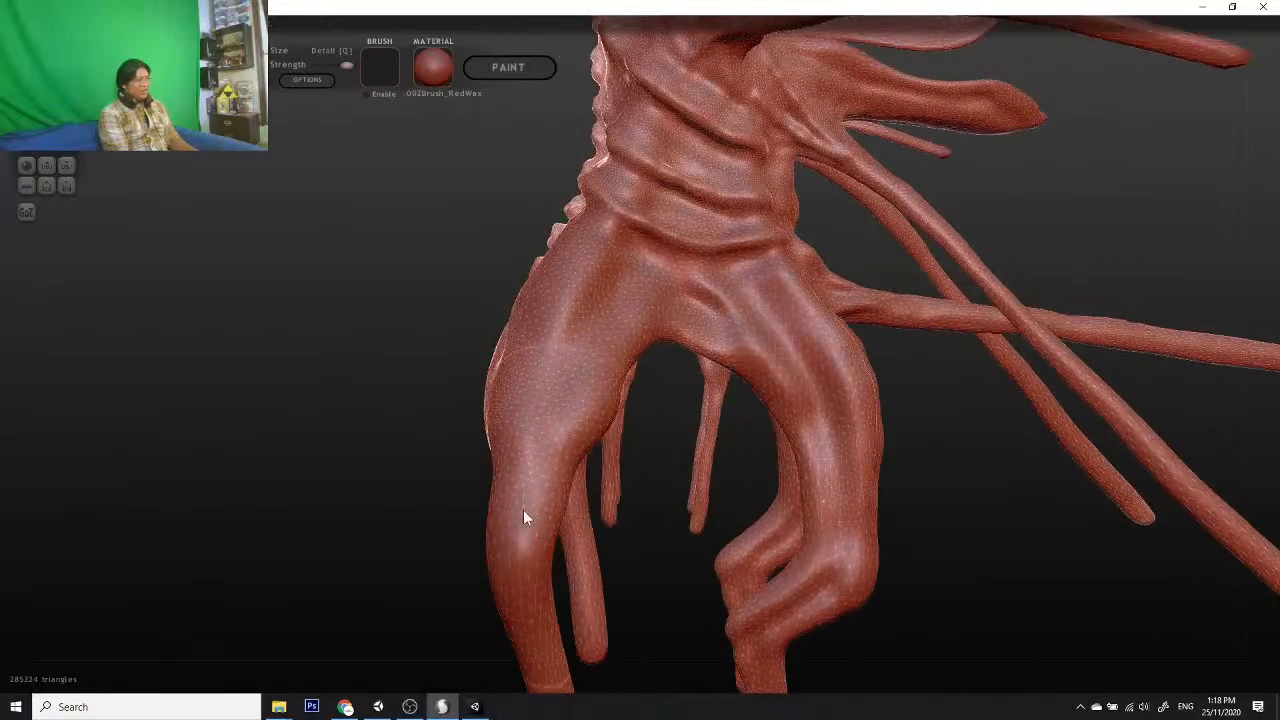
scroll(543, 450, "down", 2)
scroll(547, 461, "up", 6)
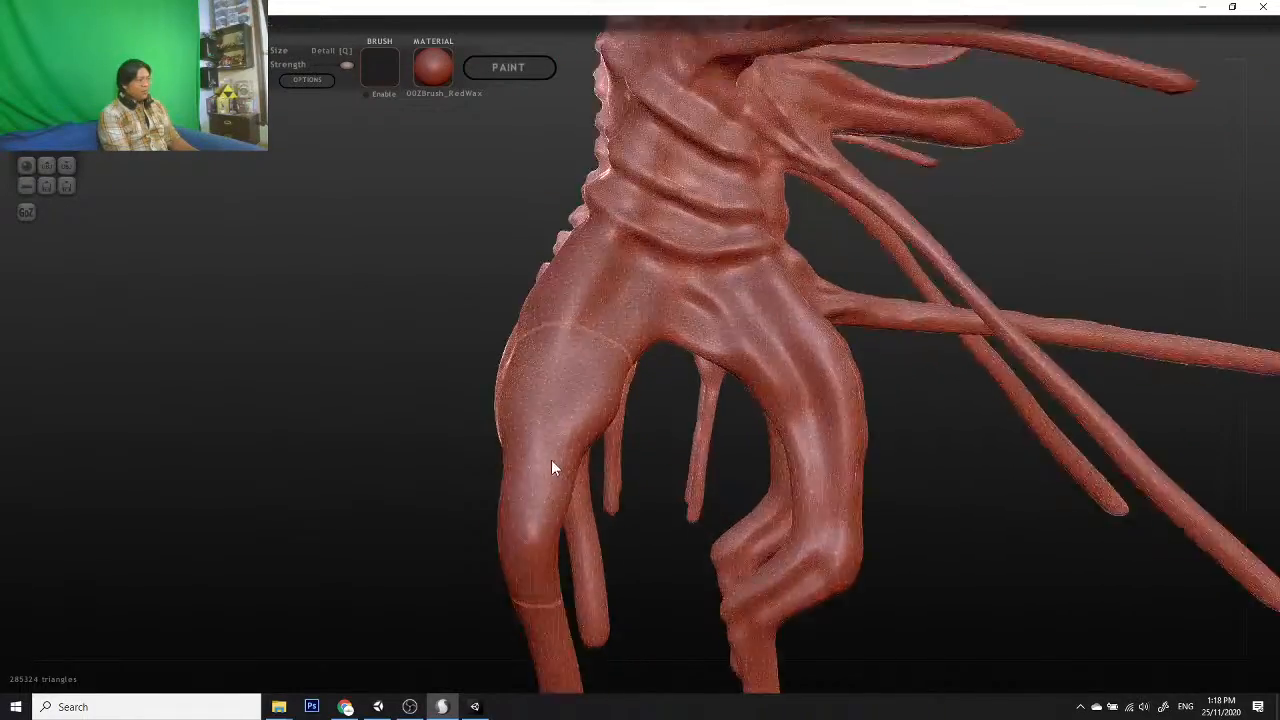
scroll(520, 495, "down", 2)
left_click_drag(503, 539, 523, 555)
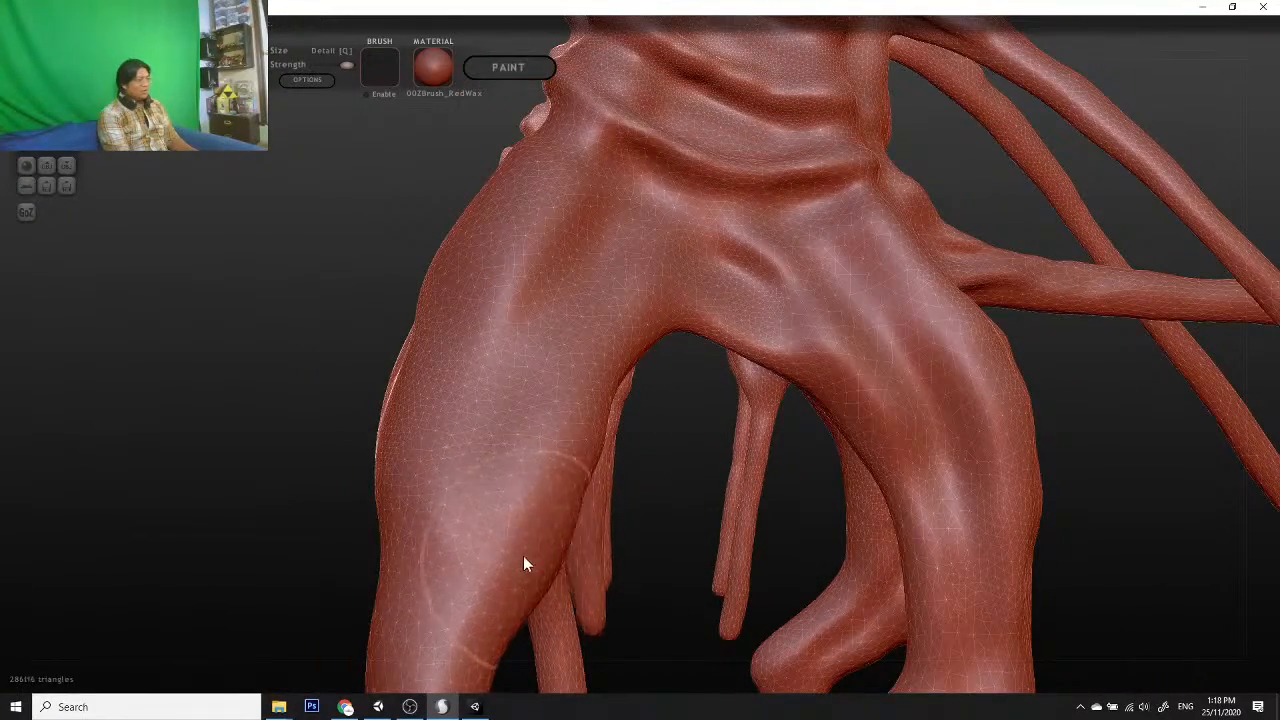
mouse_move(681, 595)
left_mouse_down()
mouse_move(622, 561)
mouse_move(641, 573)
left_mouse_up()
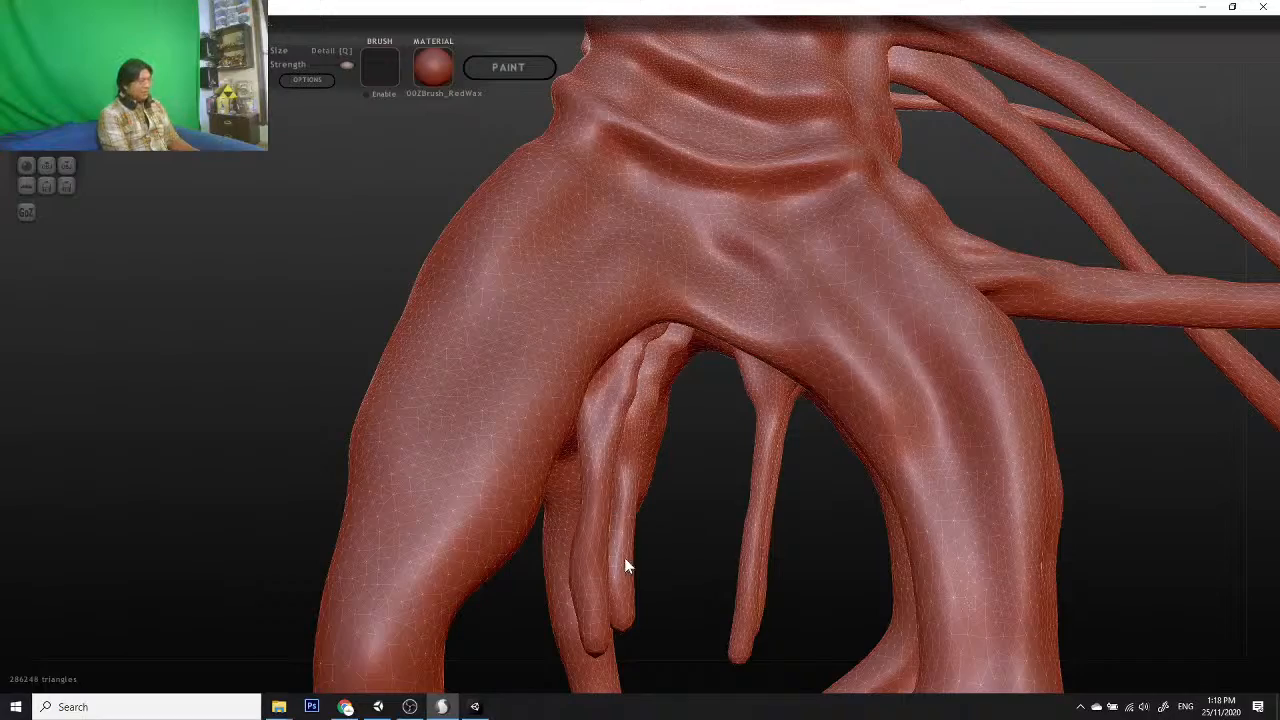
mouse_move(271, 517)
left_mouse_down()
mouse_move(546, 523)
mouse_move(674, 580)
mouse_move(963, 472)
mouse_move(1026, 489)
mouse_move(971, 457)
mouse_move(1017, 574)
left_mouse_up()
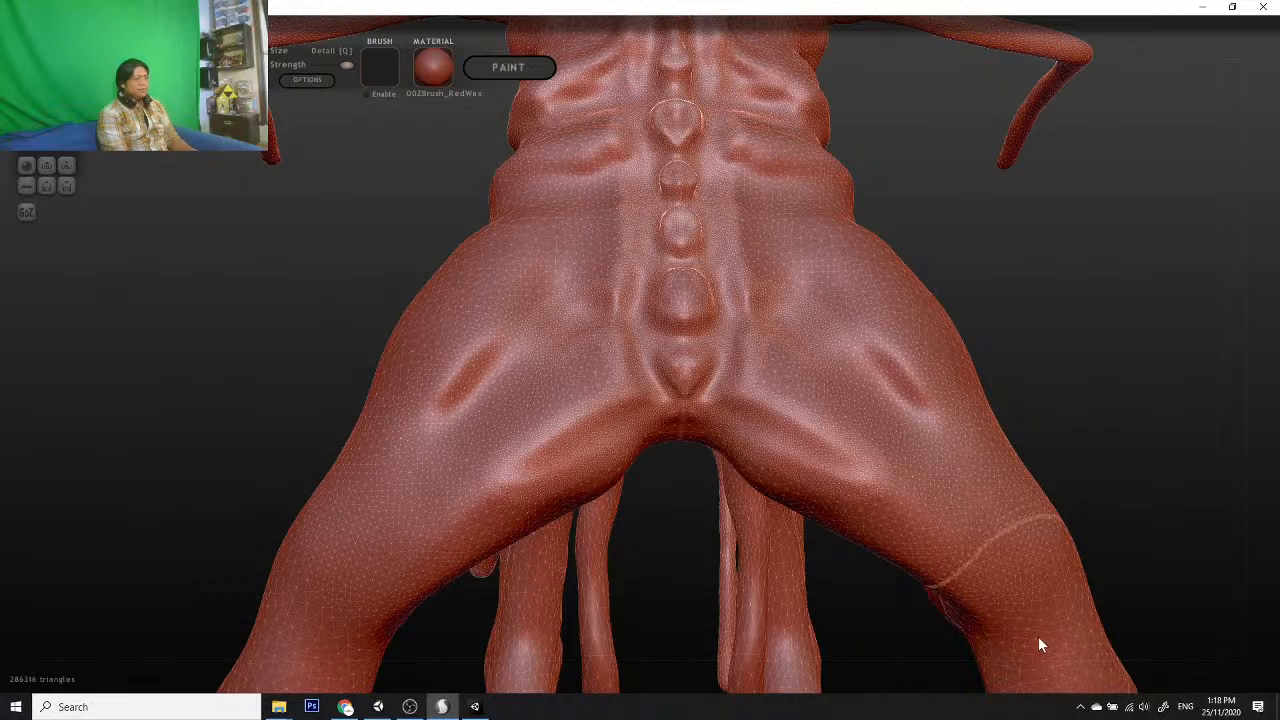
Step: Bulge the back of the rear thighs above the knees and define the transition into the lower legs
scroll(1010, 610, "down", 5)
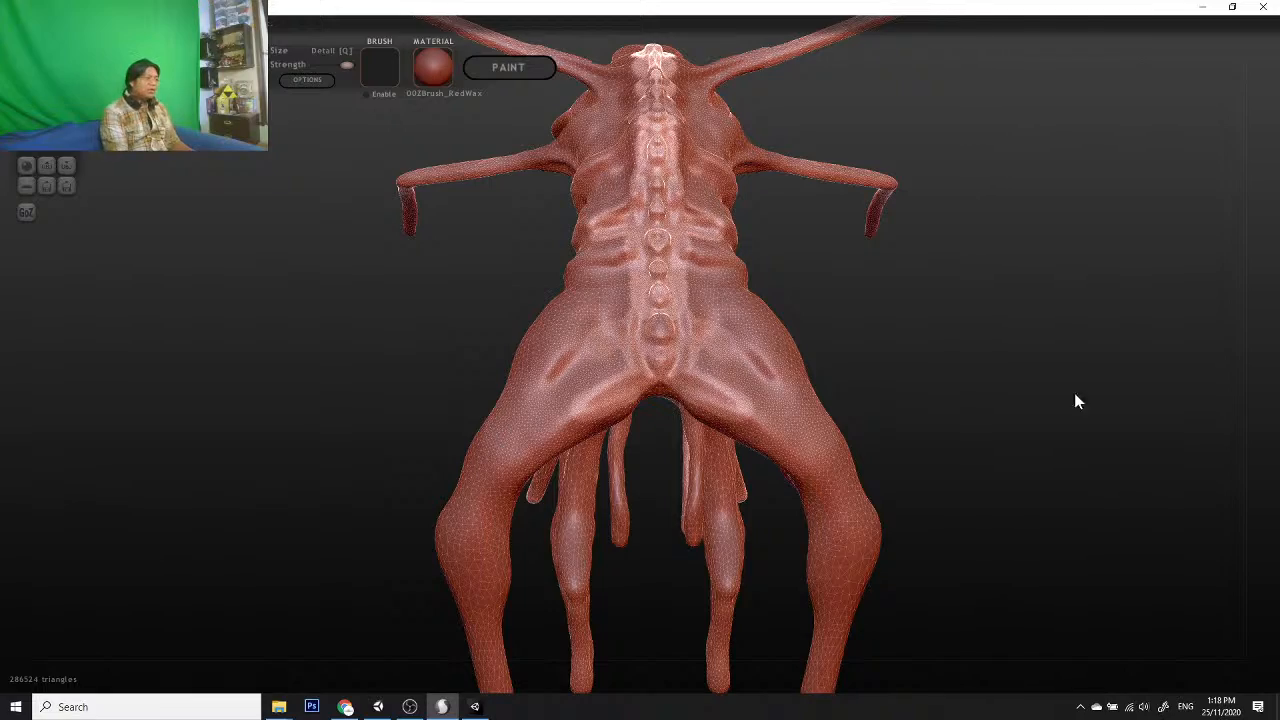
scroll(808, 509, "up", 5)
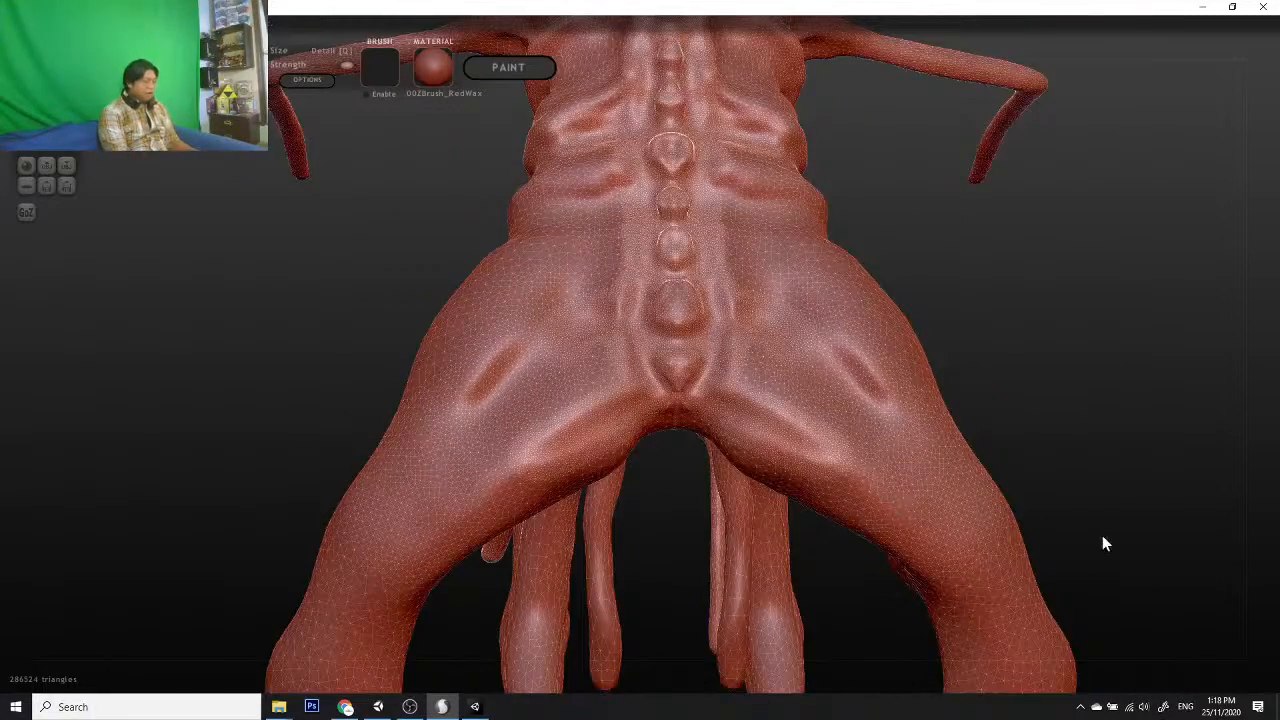
left_click_drag(1148, 534, 906, 474)
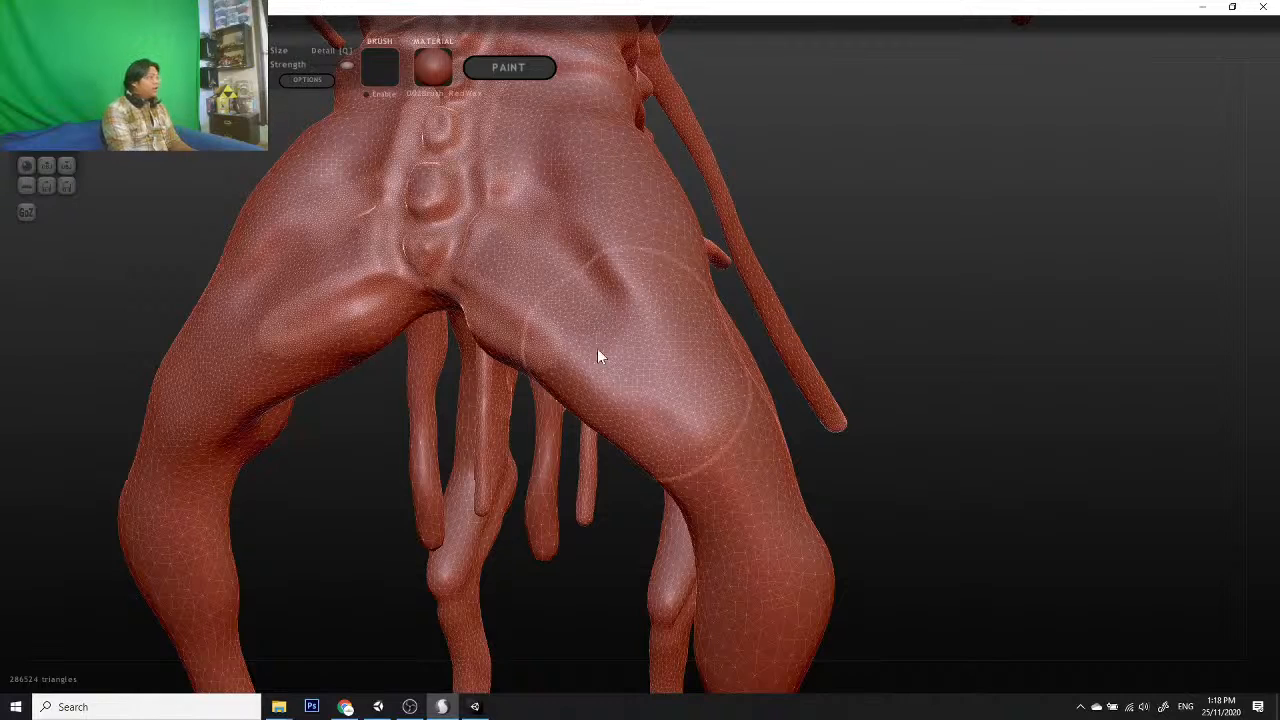
key("w")
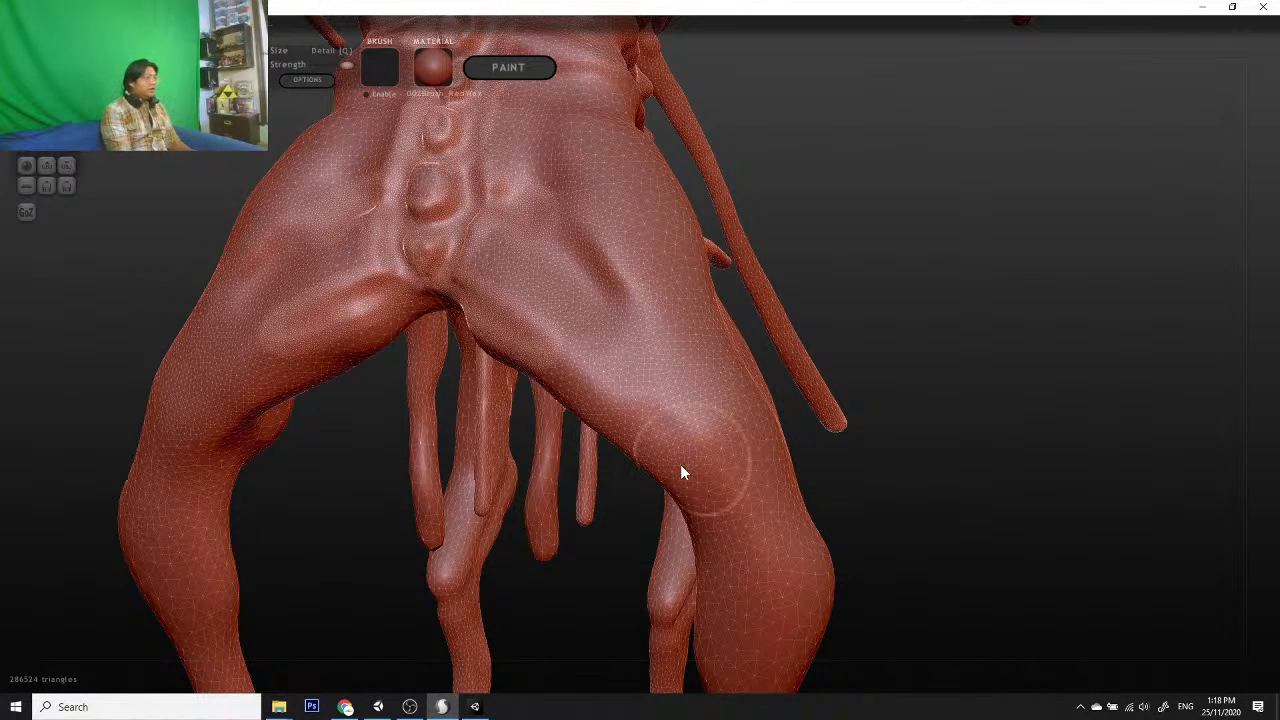
mouse_move(484, 335)
left_mouse_down()
mouse_move(514, 257)
mouse_move(666, 374)
mouse_move(737, 503)
left_mouse_up()
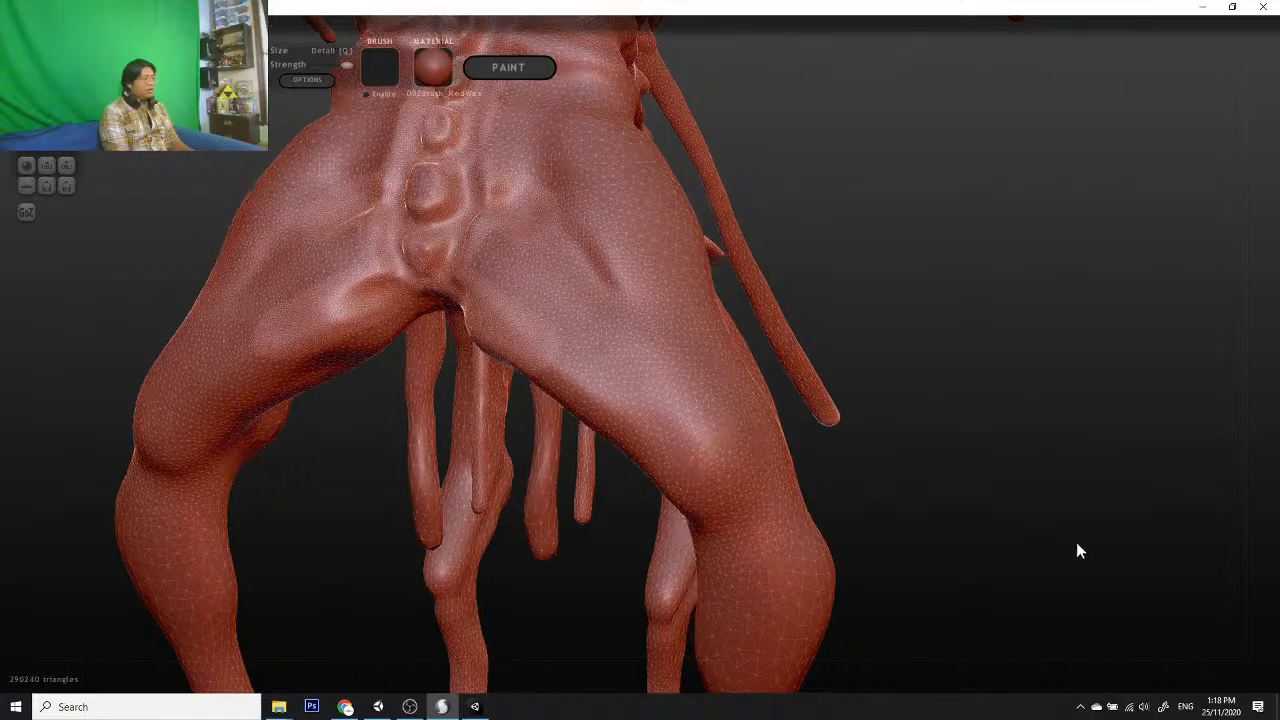
mouse_move(1076, 542)
left_mouse_down()
mouse_move(834, 540)
mouse_move(420, 477)
mouse_move(494, 495)
mouse_move(599, 424)
mouse_move(553, 494)
left_mouse_up()
left_click_drag(300, 535, 780, 498)
mouse_move(1024, 530)
left_mouse_down()
mouse_move(632, 513)
mouse_move(557, 543)
mouse_move(597, 534)
mouse_move(594, 546)
mouse_move(684, 491)
mouse_move(831, 471)
mouse_move(937, 477)
mouse_move(760, 549)
mouse_move(561, 567)
mouse_move(611, 566)
left_mouse_up()
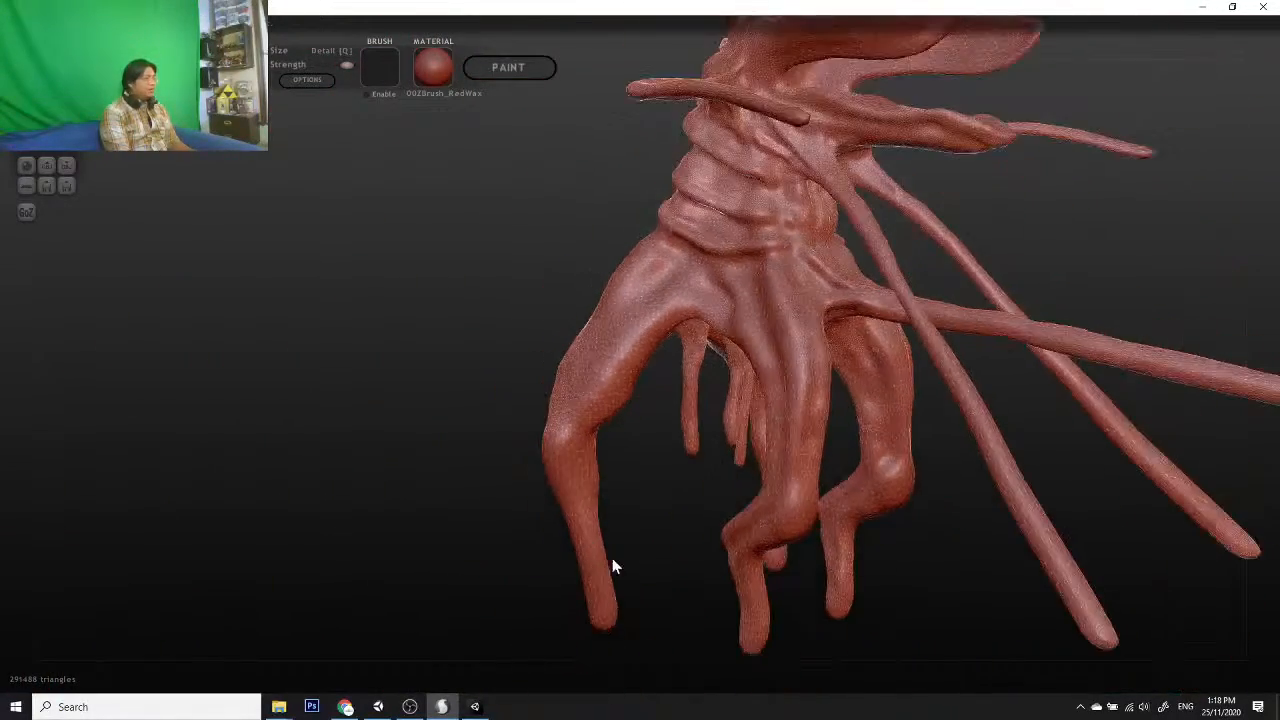
Step: Build a calf muscle on the rear lower leg below the knee, tapering it toward the foot
mouse_move(614, 520)
left_mouse_down()
mouse_move(637, 543)
mouse_move(640, 503)
mouse_move(578, 547)
mouse_move(637, 523)
mouse_move(622, 490)
left_mouse_up()
scroll(610, 540, "down", 3)
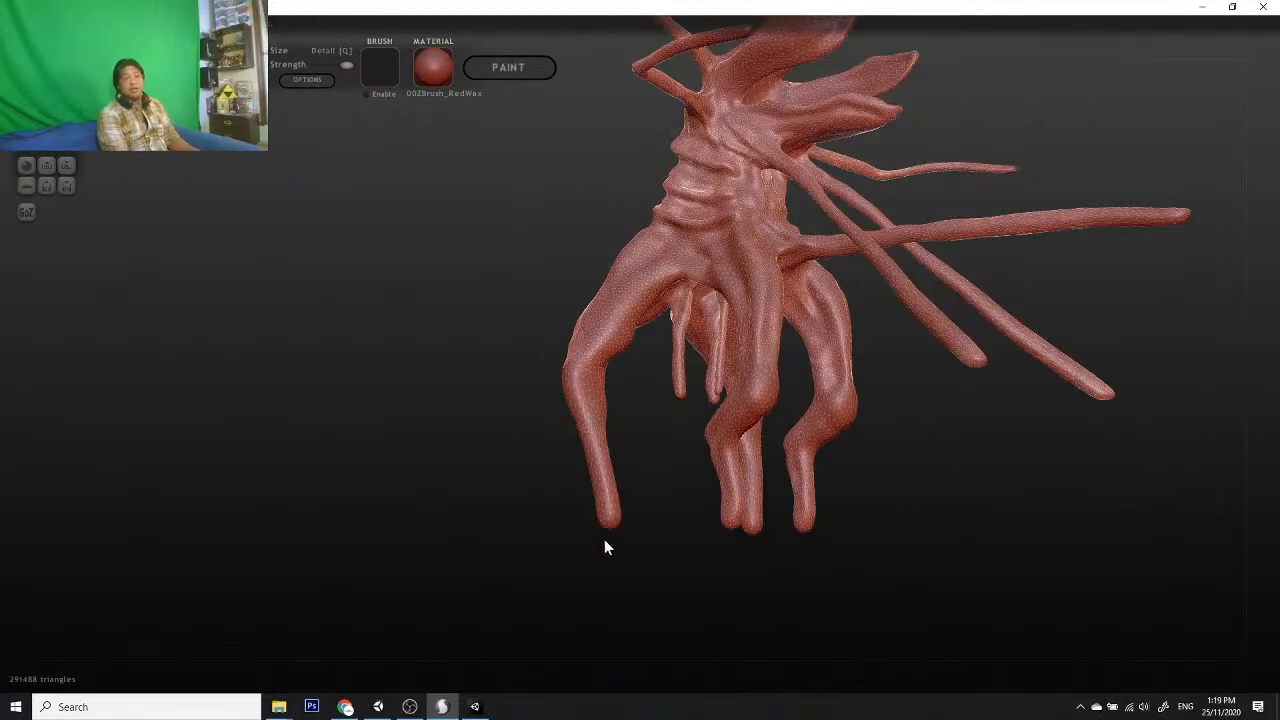
scroll(608, 532, "up", 10)
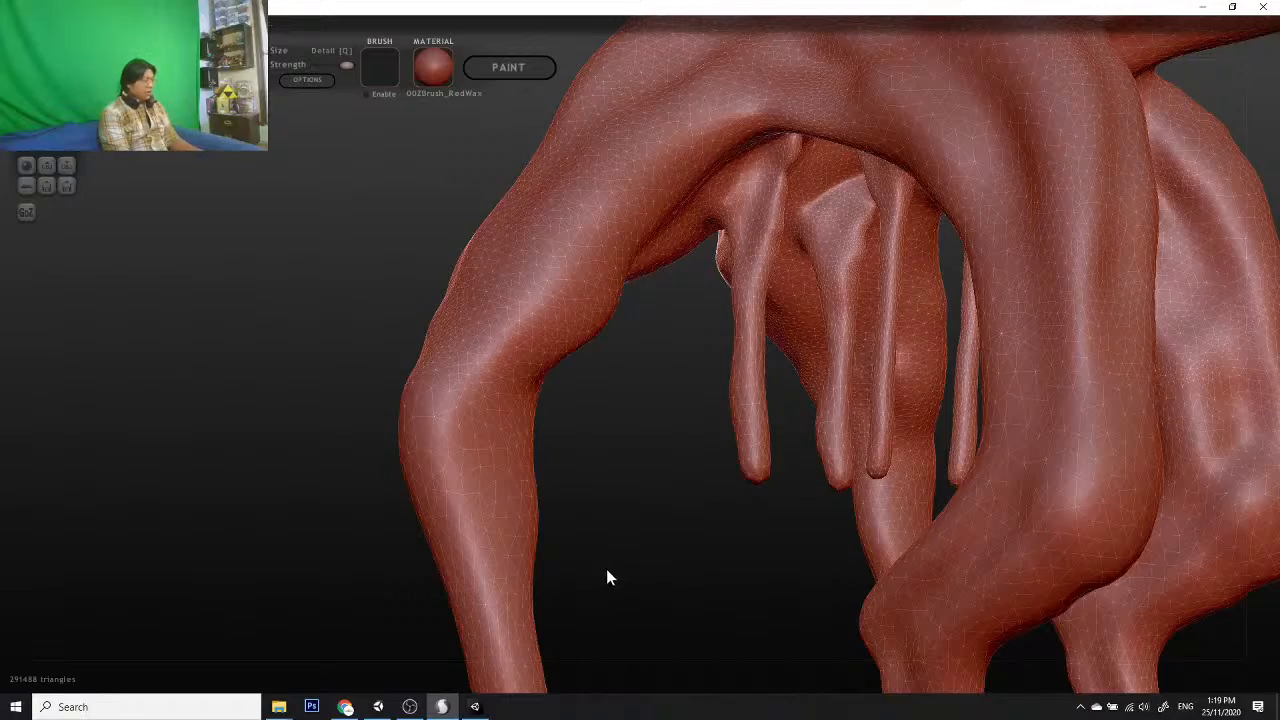
mouse_move(606, 569)
left_mouse_down("alt")
mouse_move(662, 435)
mouse_move(689, 498)
mouse_move(477, 481)
mouse_move(620, 524)
mouse_move(471, 507)
mouse_move(569, 484)
mouse_move(591, 363)
mouse_move(583, 449)
mouse_move(598, 463)
mouse_move(634, 417)
mouse_move(771, 480)
mouse_move(594, 423)
left_mouse_up("alt")
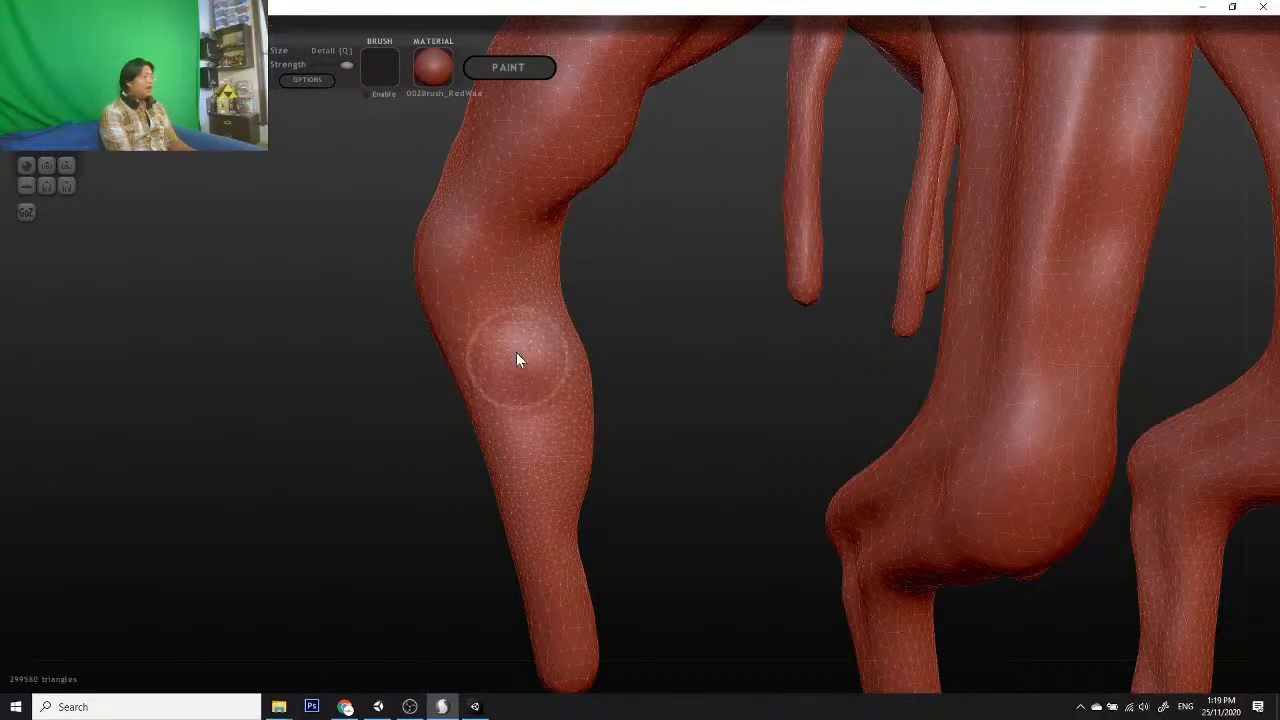
left_click_drag(516, 352, 497, 305)
mouse_move(656, 452)
left_mouse_down()
mouse_move(560, 487)
mouse_move(560, 548)
left_mouse_up()
mouse_move(655, 524)
left_mouse_down()
mouse_move(572, 509)
mouse_move(411, 517)
left_mouse_up()
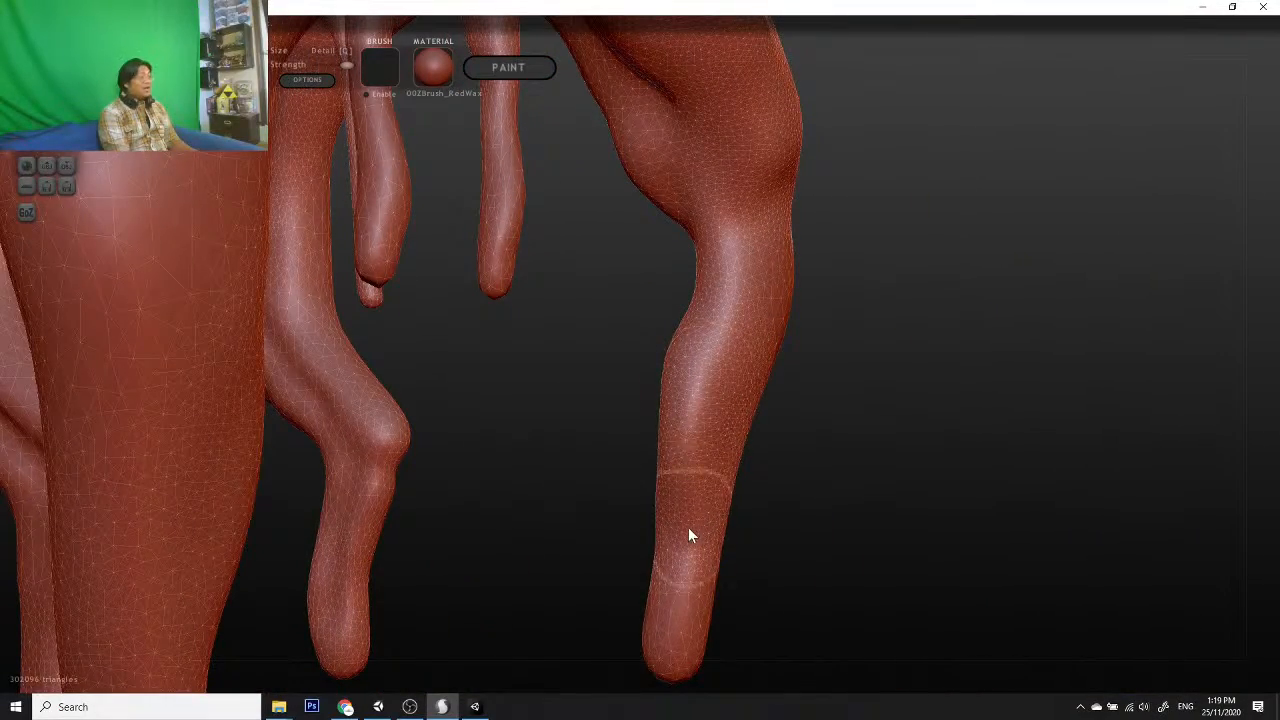
Step: Bulge the calf of the rear lower leg from several sides and taper it toward the ankle
left_click_drag(688, 527, 720, 379)
mouse_move(826, 447)
left_mouse_down()
mouse_move(734, 499)
mouse_move(718, 448)
left_mouse_up()
left_click_drag(846, 503, 1276, 515)
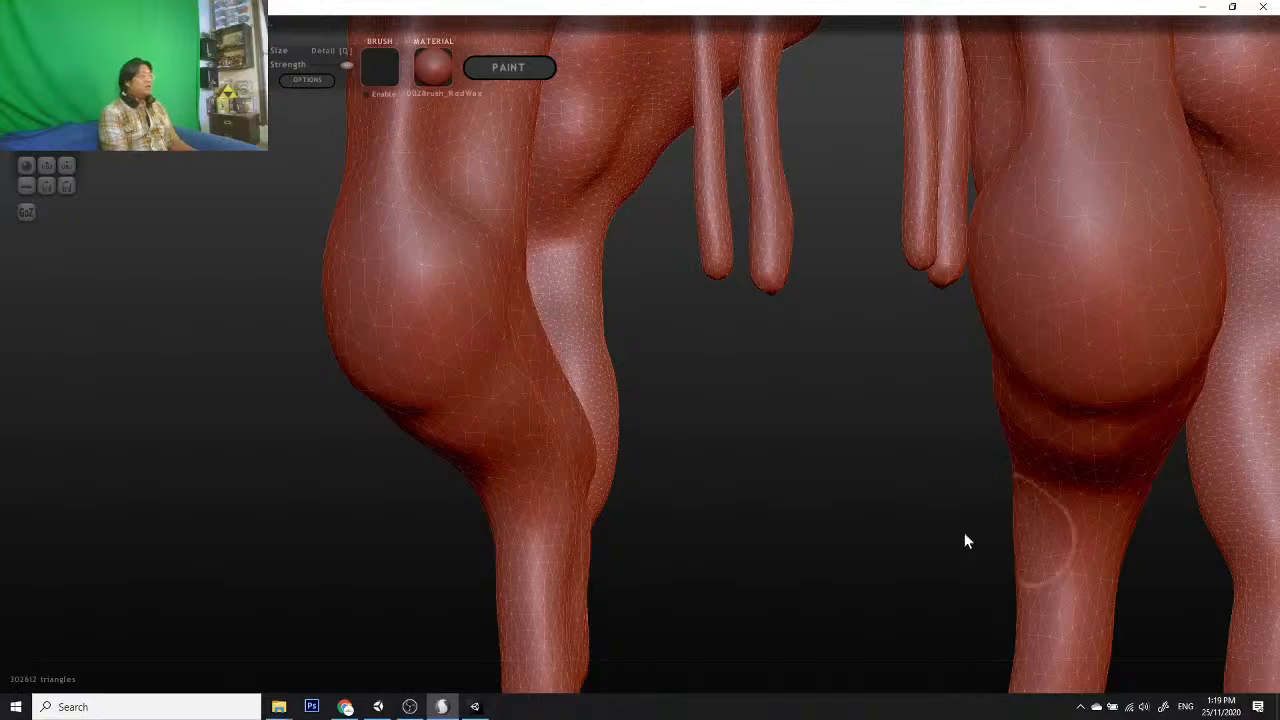
mouse_move(700, 508)
left_mouse_down()
mouse_move(916, 525)
mouse_move(854, 531)
left_mouse_up()
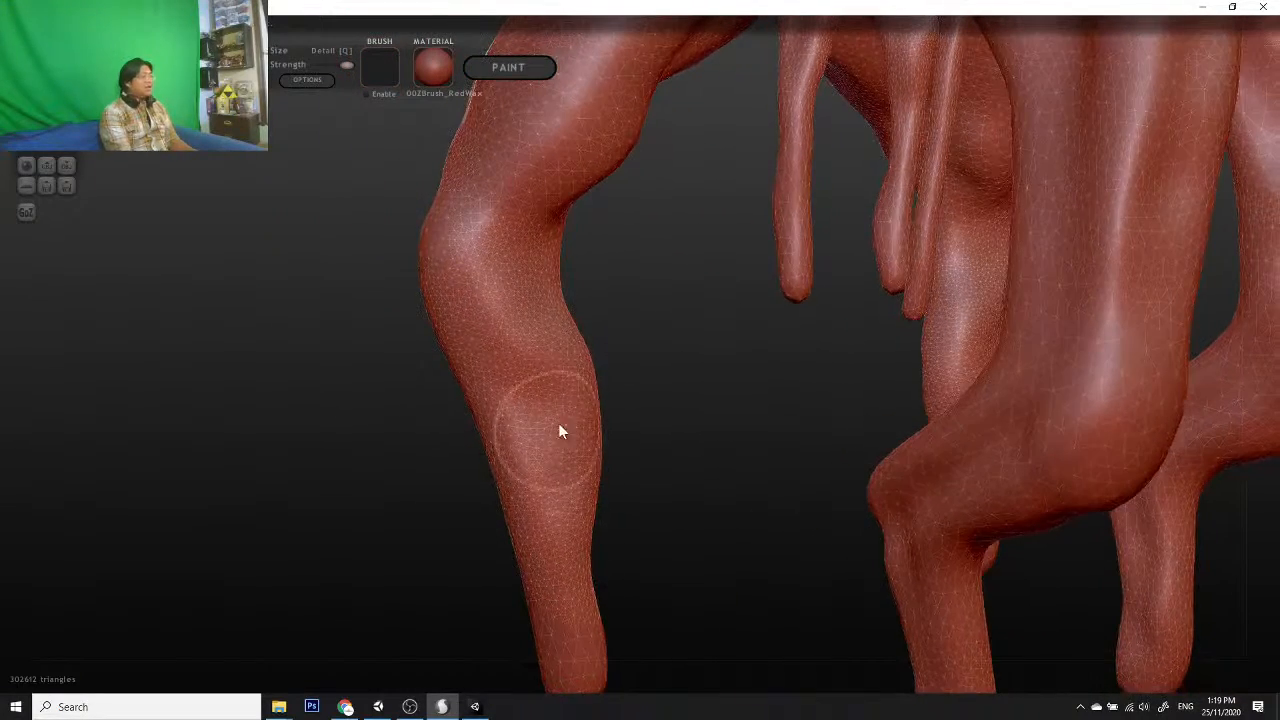
mouse_move(556, 386)
left_mouse_down()
mouse_move(576, 414)
mouse_move(488, 316)
mouse_move(574, 419)
mouse_move(576, 507)
left_mouse_up()
mouse_move(704, 492)
left_mouse_down()
mouse_move(600, 510)
mouse_move(584, 549)
mouse_move(449, 539)
mouse_move(498, 537)
left_mouse_up()
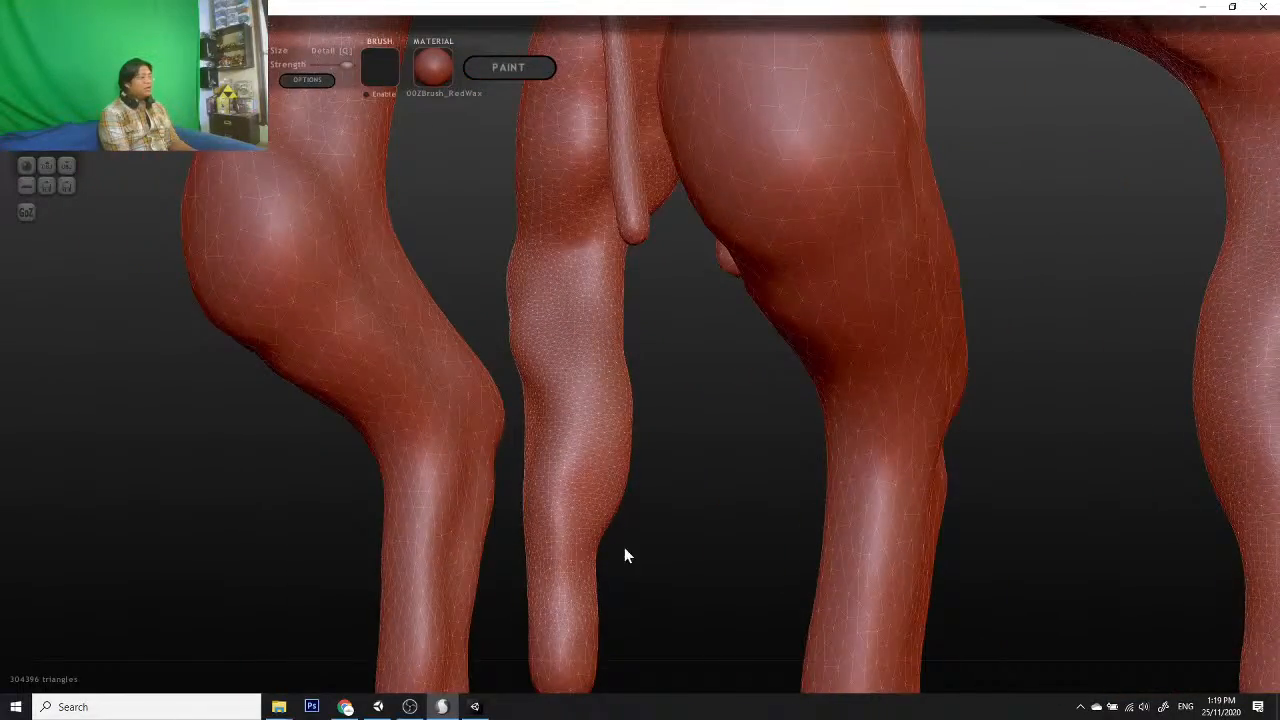
mouse_move(624, 547)
left_mouse_down()
mouse_move(477, 563)
mouse_move(754, 574)
mouse_move(674, 569)
left_mouse_up()
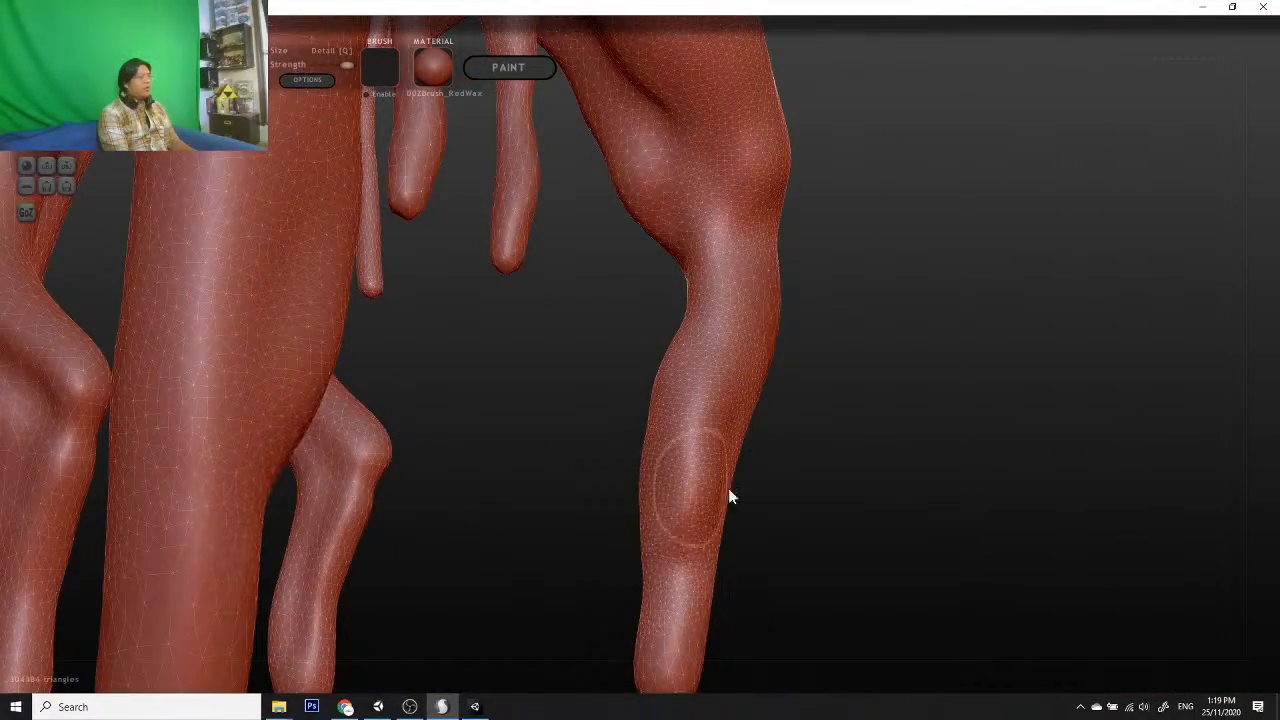
mouse_move(728, 496)
left_mouse_down()
mouse_move(951, 520)
mouse_move(737, 508)
mouse_move(757, 446)
mouse_move(938, 410)
mouse_move(1014, 423)
mouse_move(740, 491)
mouse_move(506, 480)
mouse_move(580, 445)
mouse_move(518, 363)
left_mouse_up()
left_click_drag(649, 431, 558, 421)
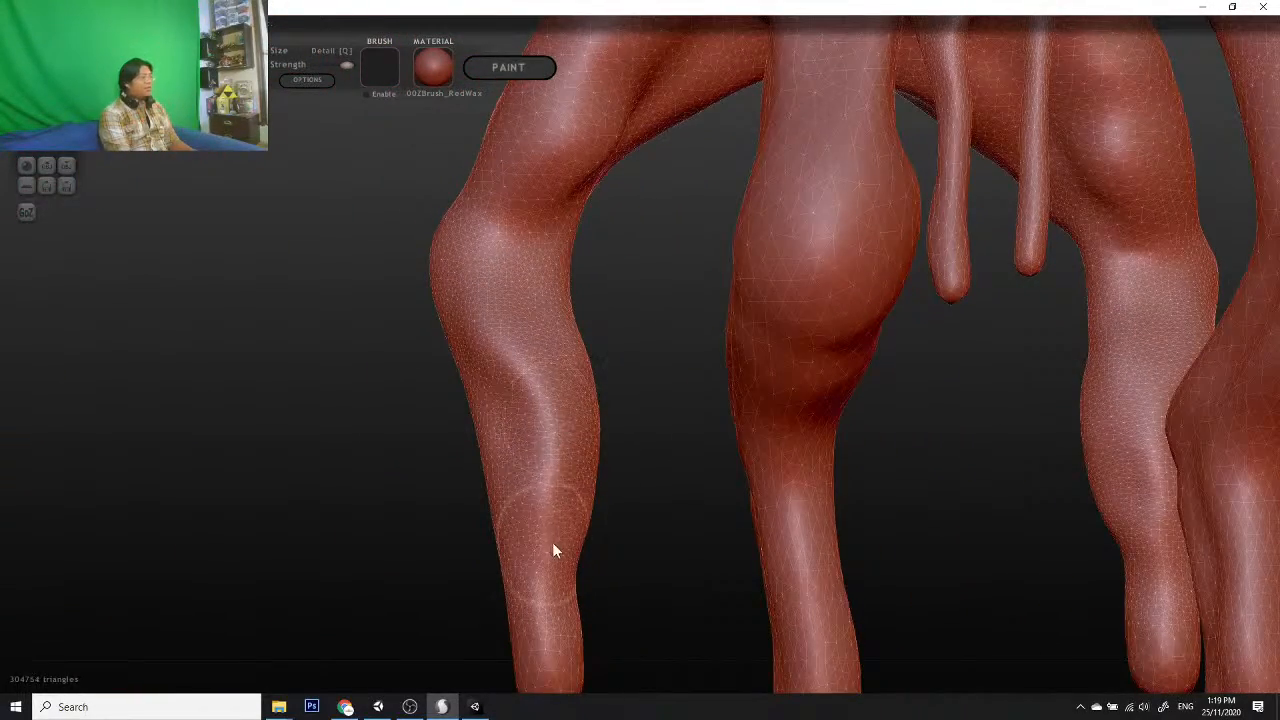
mouse_move(552, 542)
left_mouse_down()
mouse_move(896, 556)
mouse_move(961, 540)
left_mouse_up()
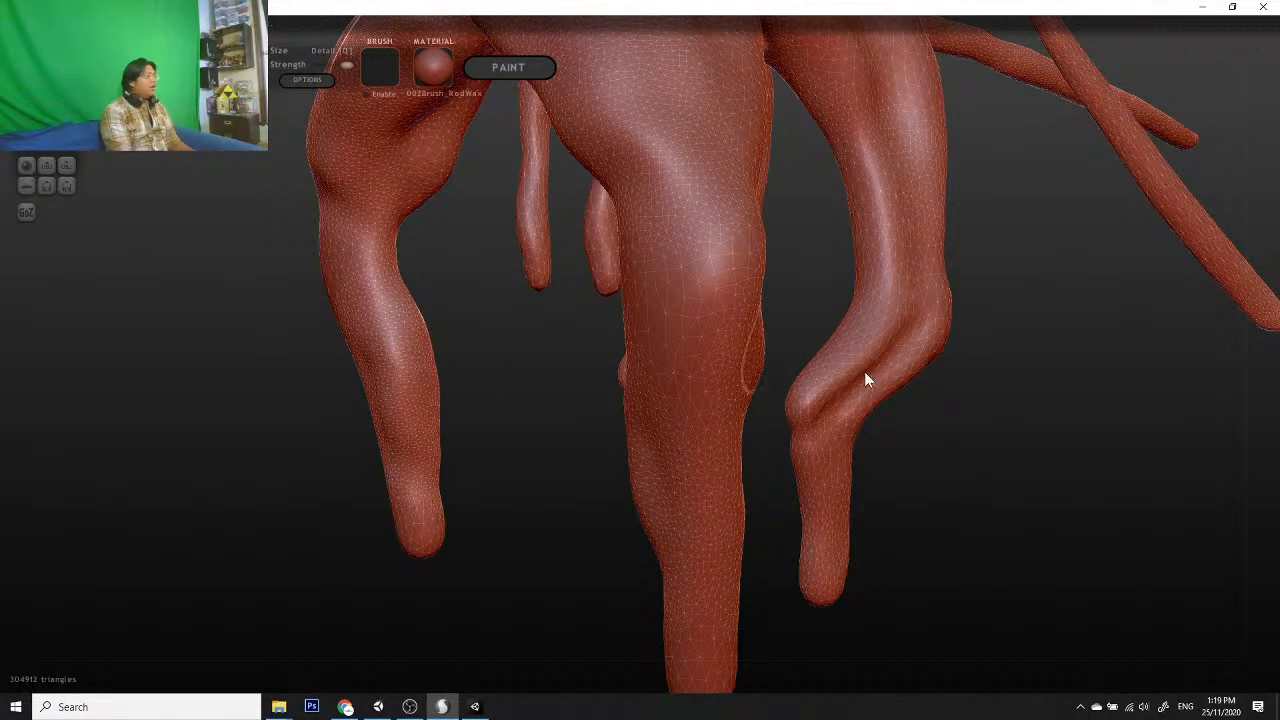
Step: Build a rounded kneecap on the front of the rear knee, with a crease separating it from the lower leg
left_click_drag(866, 374, 836, 472)
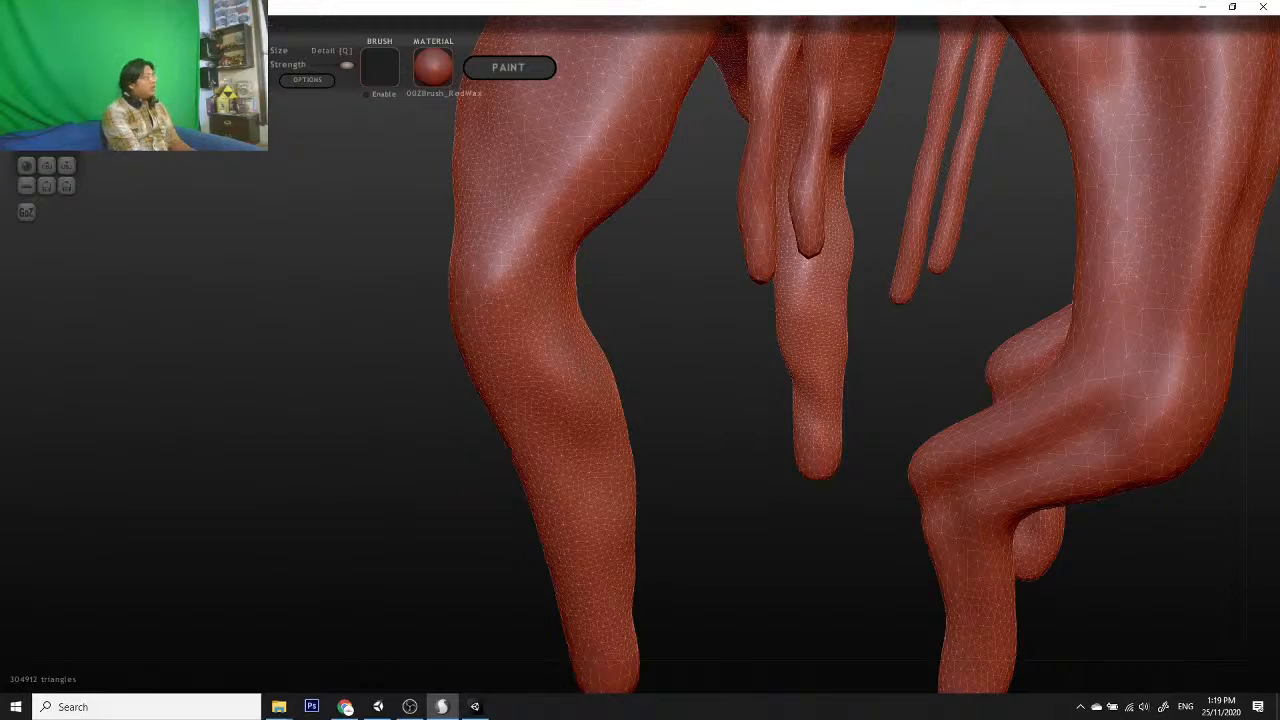
mouse_move(247, 249)
left_mouse_down()
mouse_move(491, 434)
mouse_move(777, 403)
mouse_move(557, 431)
mouse_move(686, 300)
mouse_move(691, 343)
mouse_move(546, 334)
mouse_move(840, 354)
mouse_move(984, 312)
mouse_move(877, 303)
left_mouse_up()
mouse_move(800, 280)
left_mouse_down()
mouse_move(777, 243)
mouse_move(826, 300)
left_mouse_up()
left_click_drag(975, 330, 690, 320)
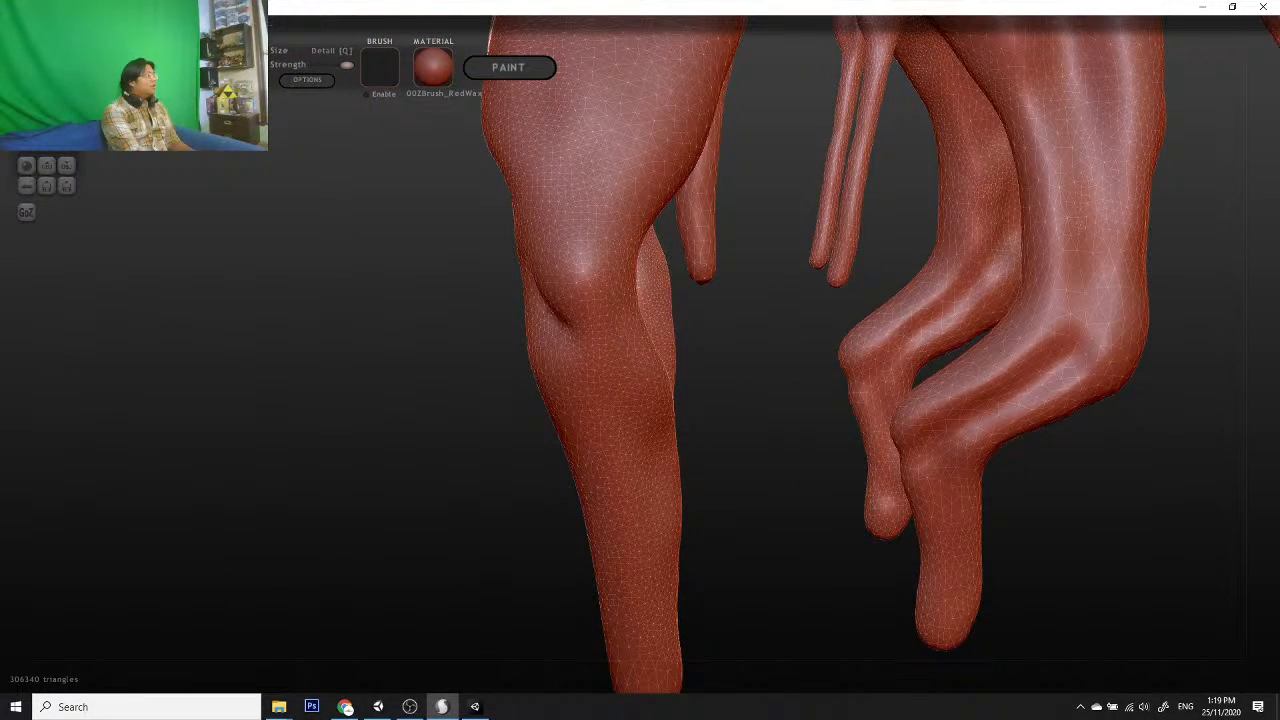
mouse_move(779, 333)
left_mouse_down()
mouse_move(648, 336)
mouse_move(680, 318)
left_mouse_up()
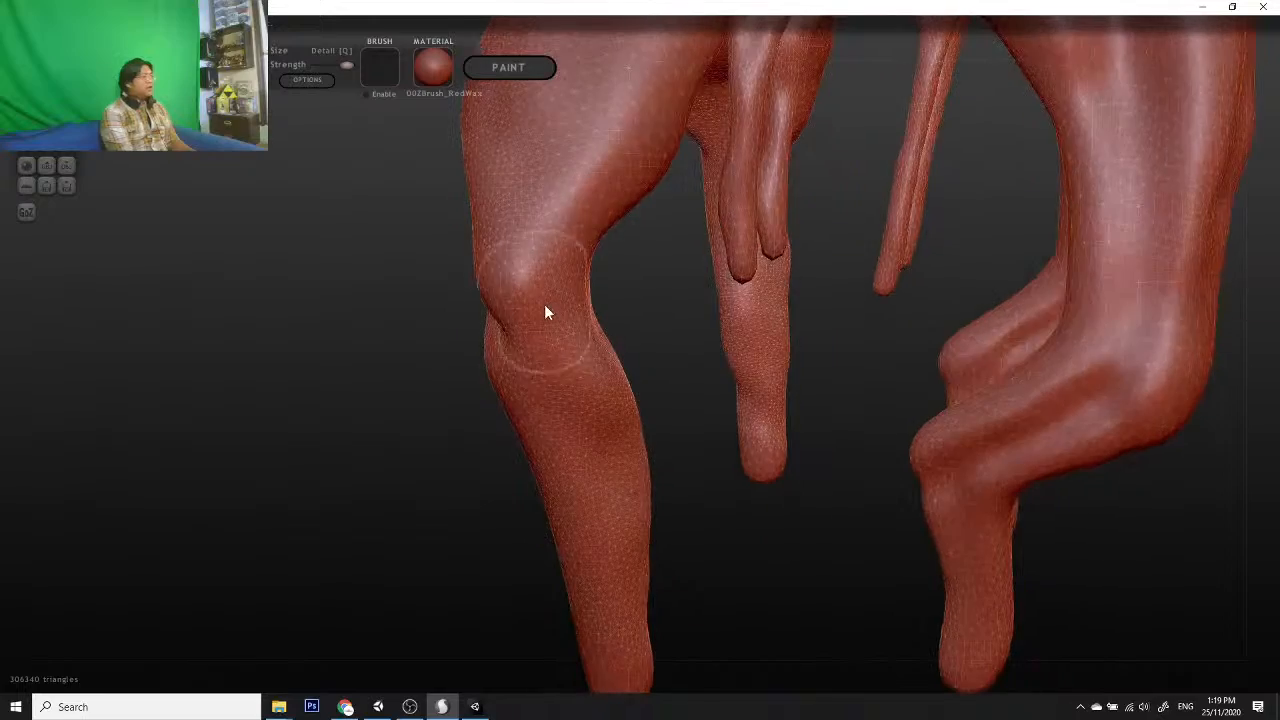
left_click_drag(544, 304, 563, 308)
left_click_drag(666, 308, 588, 300)
left_click_drag(525, 258, 480, 298)
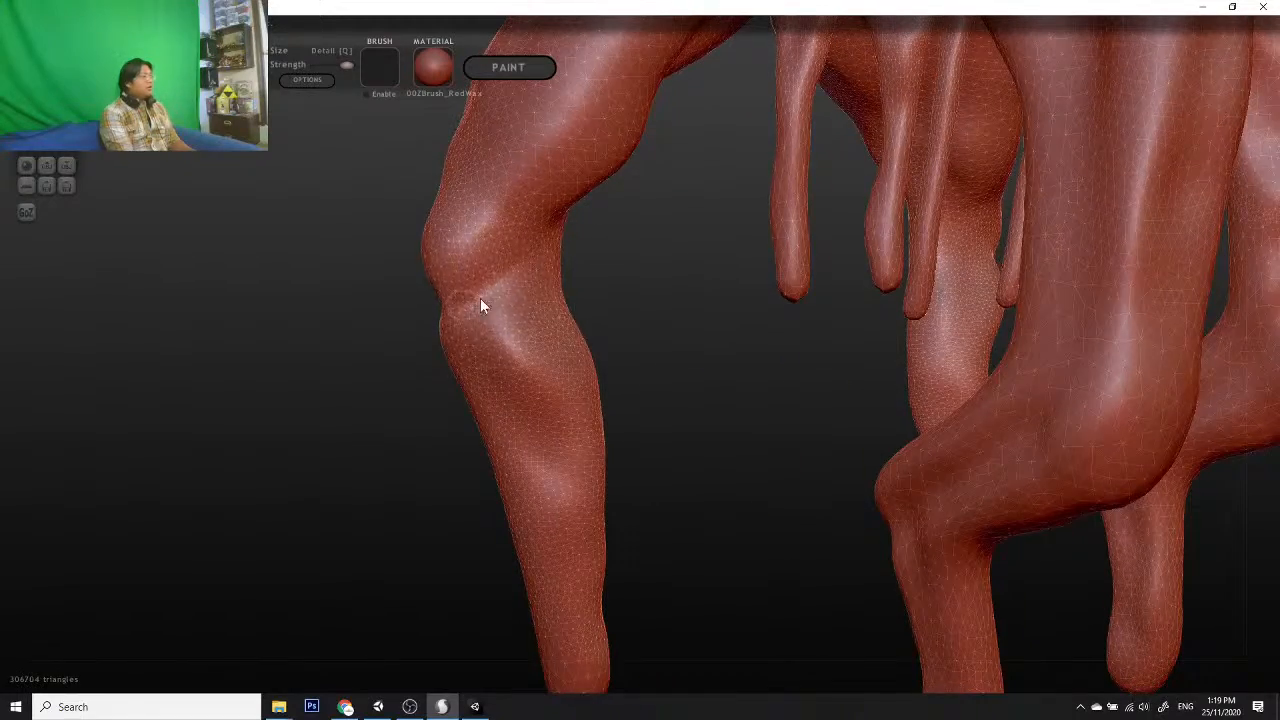
Step: Deepen the hollows around the sides of the kneecap and blend its lower edge into the shin
left_click_drag(636, 302, 792, 304)
left_click_drag(643, 270, 673, 286)
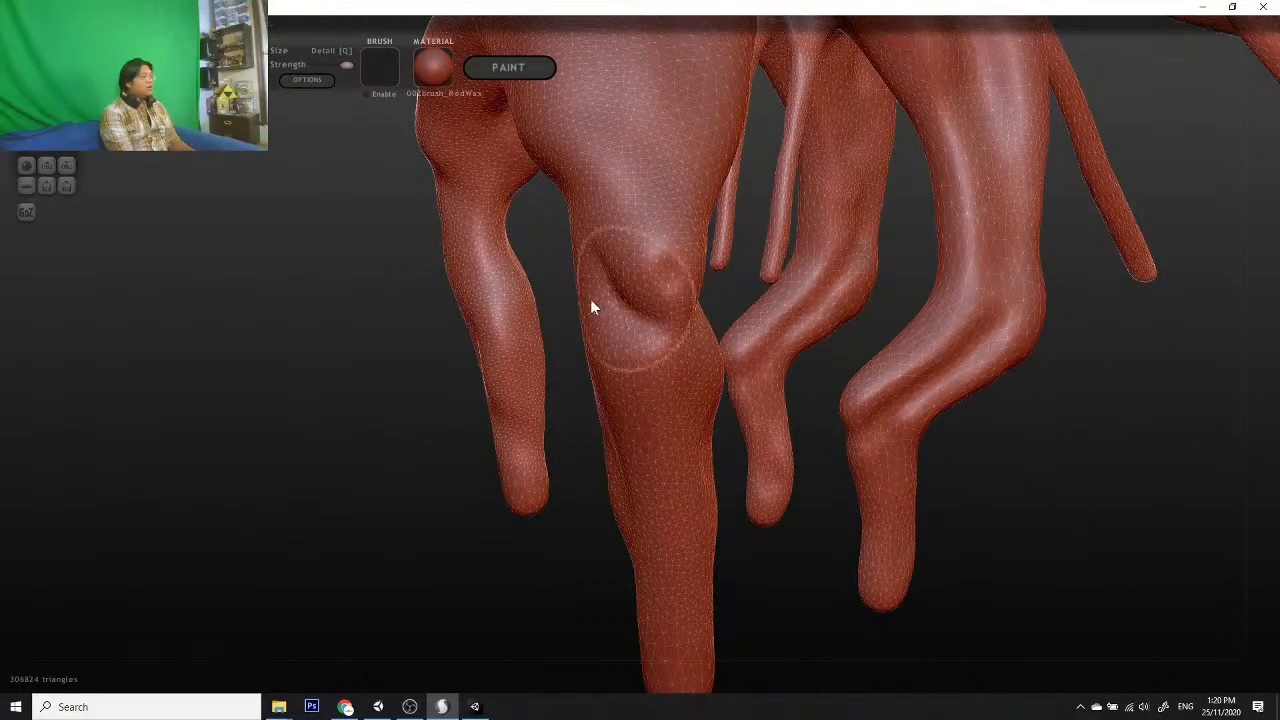
mouse_move(460, 366)
left_mouse_down()
mouse_move(442, 370)
mouse_move(580, 350)
left_mouse_up()
left_click_drag(753, 268, 776, 284)
left_click_drag(726, 230, 762, 257)
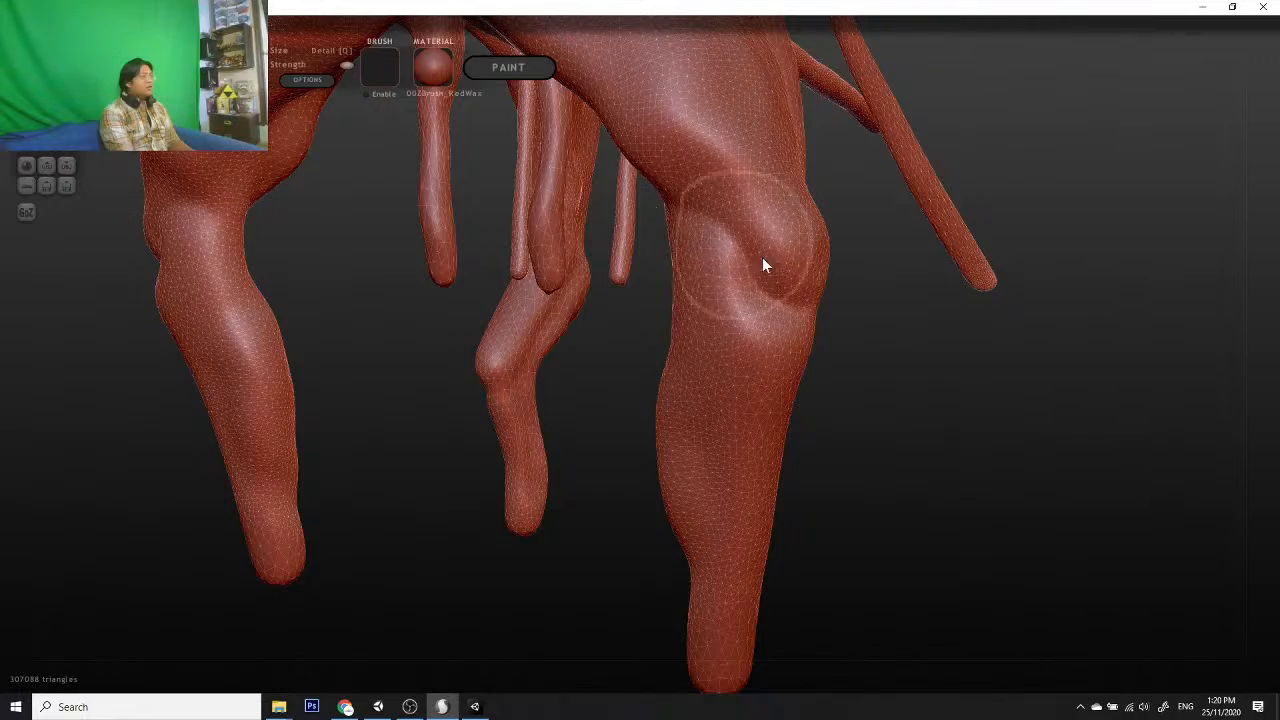
mouse_move(900, 290)
left_mouse_down()
mouse_move(968, 292)
mouse_move(915, 328)
left_mouse_up()
left_click_drag(788, 299, 842, 304)
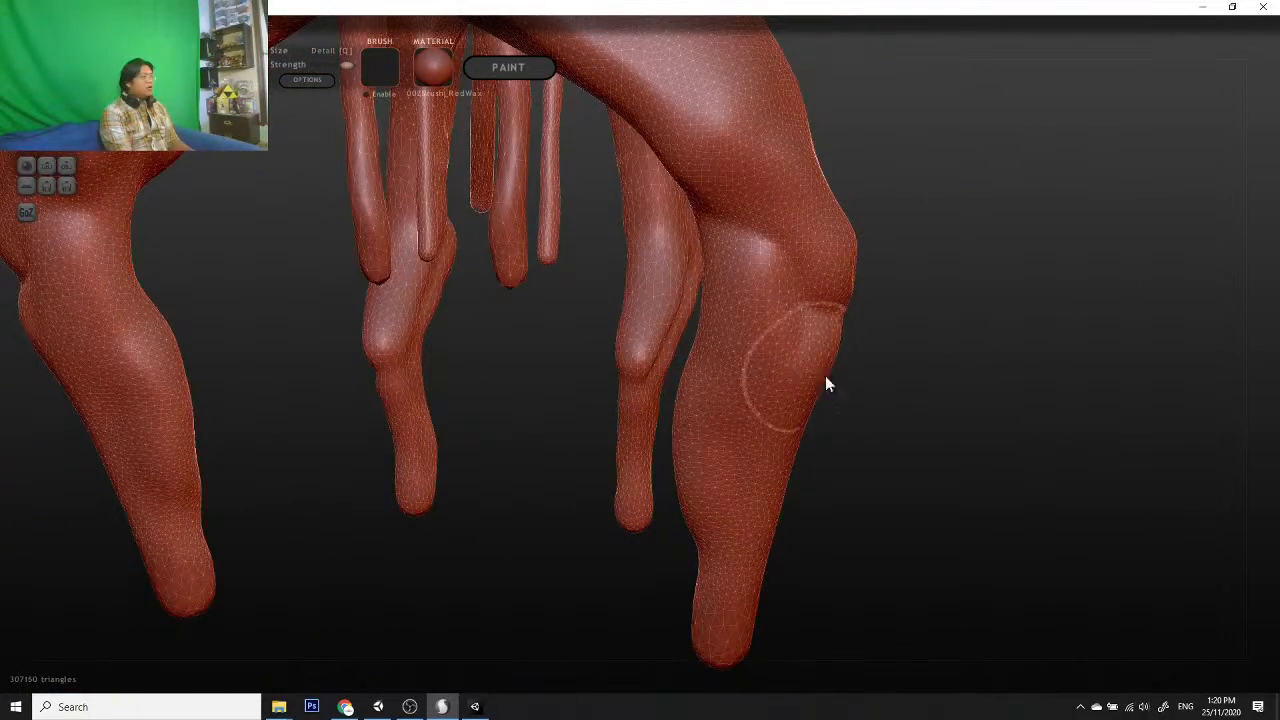
Step: Define the fold behind the rear knee and a short tendon ridge beside the joint
left_click_drag(920, 370, 735, 350)
mouse_move(650, 310)
left_mouse_down()
mouse_move(624, 303)
mouse_move(636, 320)
left_mouse_up()
mouse_move(589, 470)
left_mouse_down()
mouse_move(582, 432)
mouse_move(898, 433)
mouse_move(774, 451)
mouse_move(980, 414)
mouse_move(789, 460)
mouse_move(640, 477)
mouse_move(746, 431)
mouse_move(1020, 423)
mouse_move(1069, 437)
mouse_move(968, 434)
mouse_move(1108, 431)
mouse_move(1217, 449)
mouse_move(848, 417)
mouse_move(520, 323)
mouse_move(386, 306)
mouse_move(360, 257)
mouse_move(637, 294)
left_mouse_up()
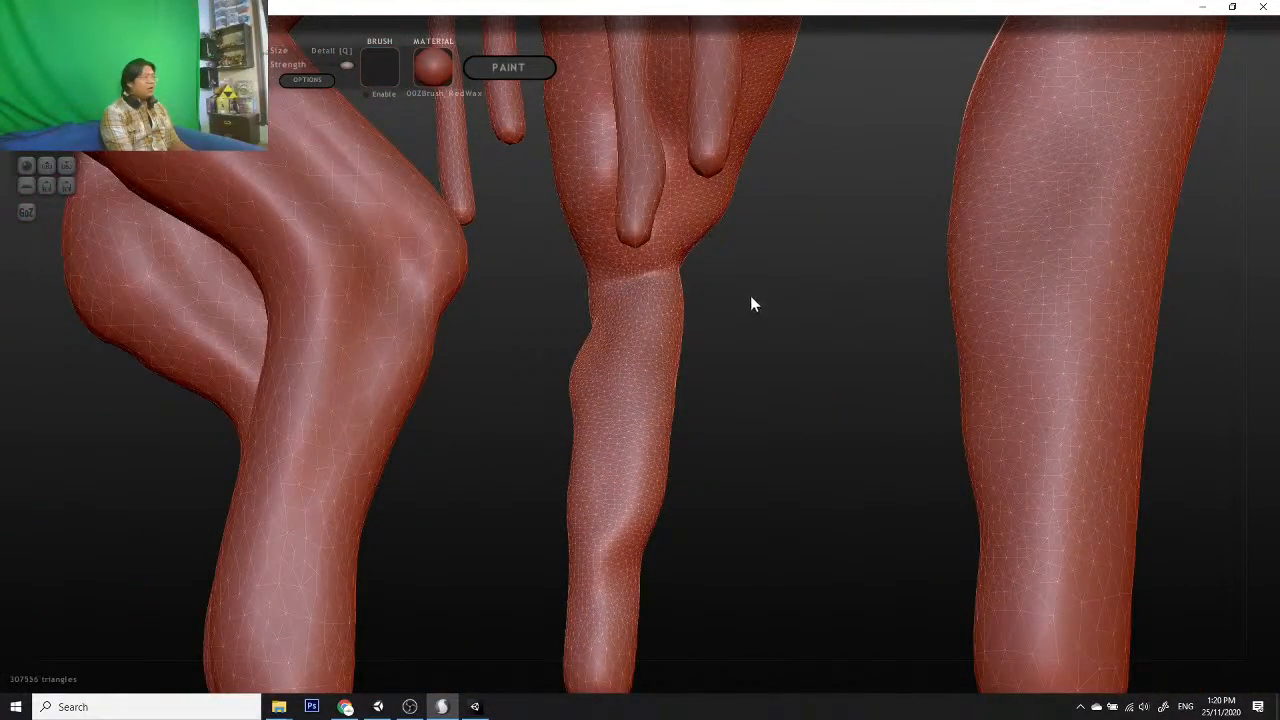
mouse_move(751, 300)
left_mouse_down()
mouse_move(604, 334)
mouse_move(779, 300)
left_mouse_up()
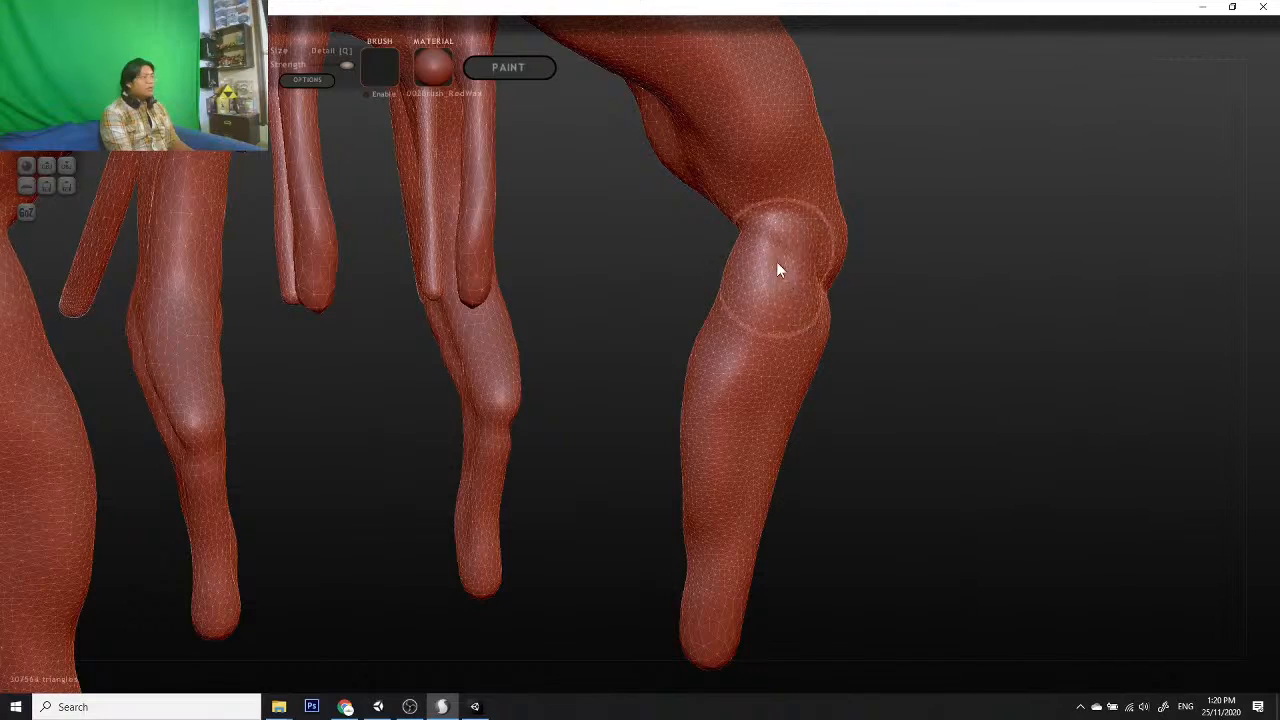
left_click_drag(1000, 408, 904, 387)
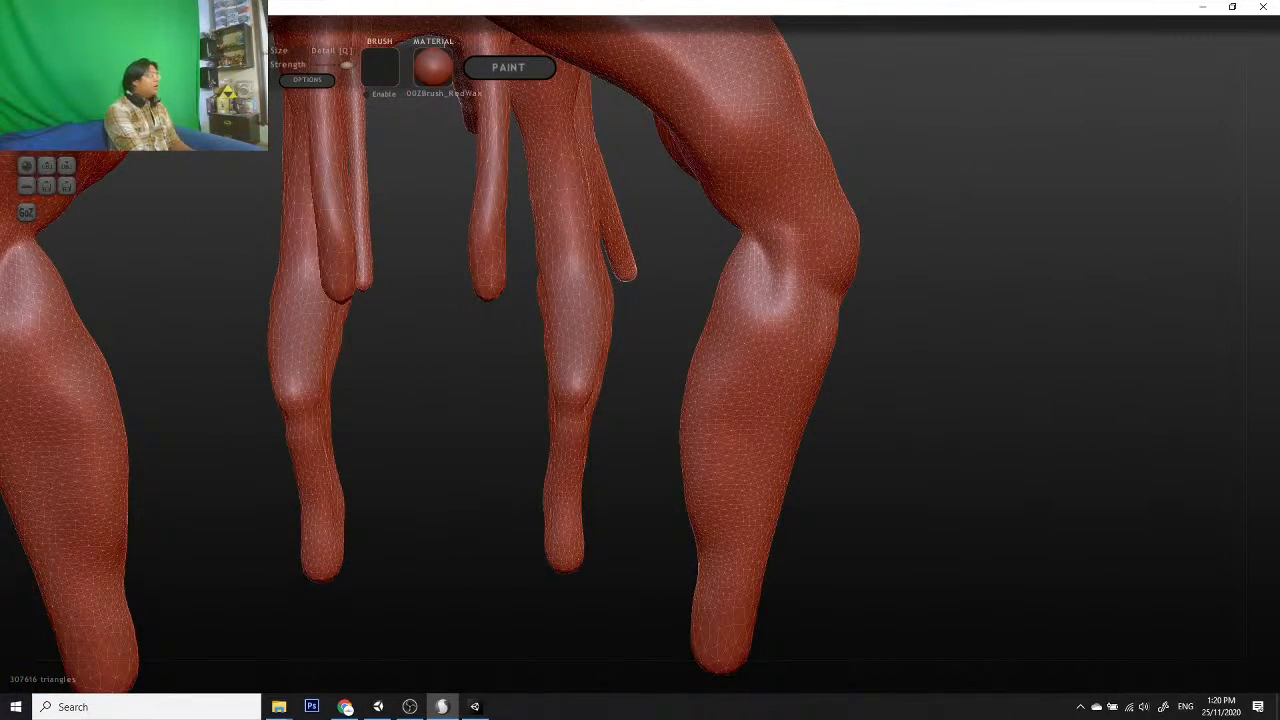
Step: Sculpt a muscle band from the lower thigh across the side of the knee into the upper lower leg
mouse_move(1034, 346)
left_mouse_down()
mouse_move(1015, 330)
mouse_move(1030, 280)
left_mouse_up()
left_click_drag(963, 337, 750, 290)
scroll(820, 388, "down", 4)
scroll(798, 392, "up", 6)
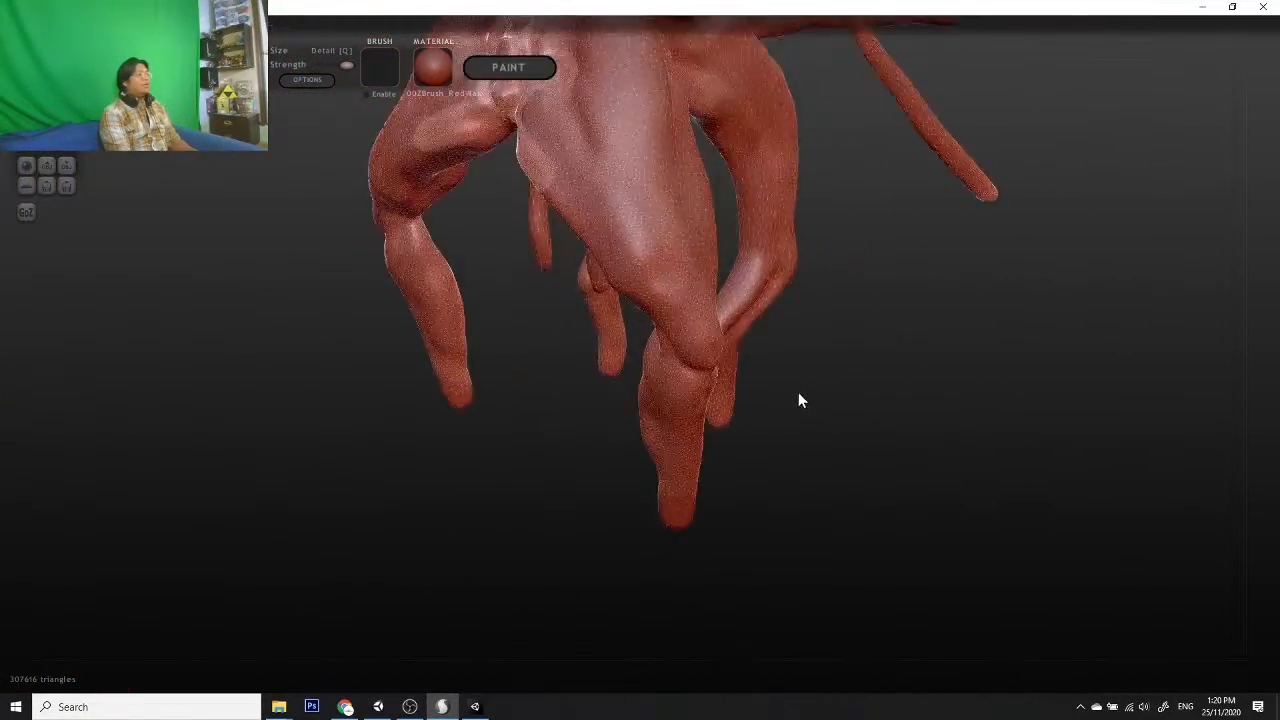
mouse_move(872, 386)
left_mouse_down()
mouse_move(1010, 314)
mouse_move(866, 338)
mouse_move(949, 355)
mouse_move(963, 350)
mouse_move(950, 335)
left_mouse_up()
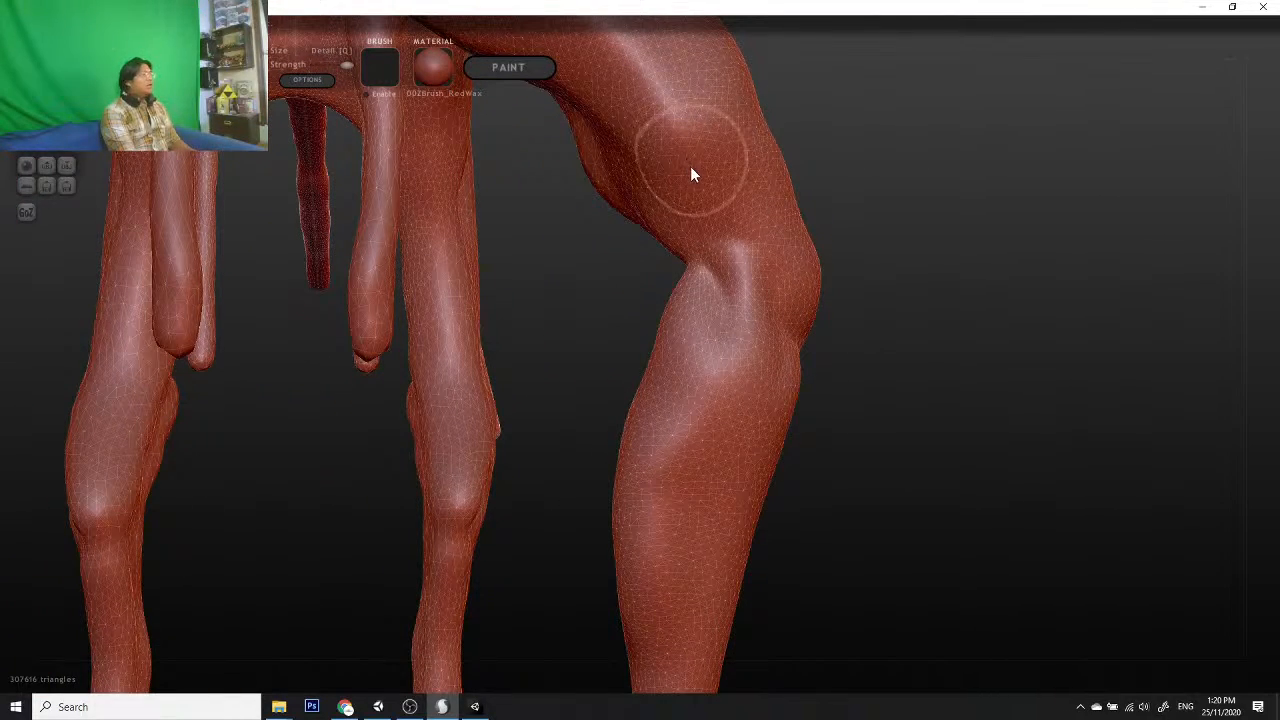
mouse_move(690, 166)
left_mouse_down()
mouse_move(709, 190)
mouse_move(723, 291)
mouse_move(690, 420)
left_mouse_up()
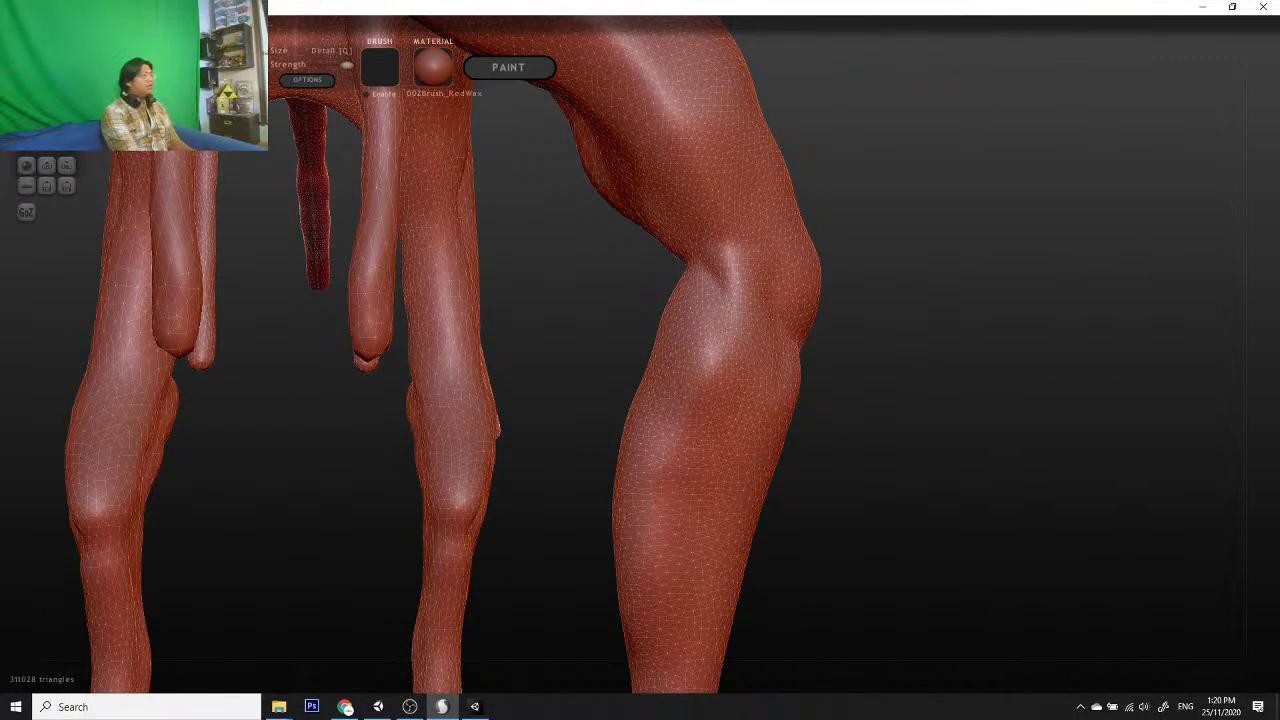
left_click_drag(771, 238, 722, 300)
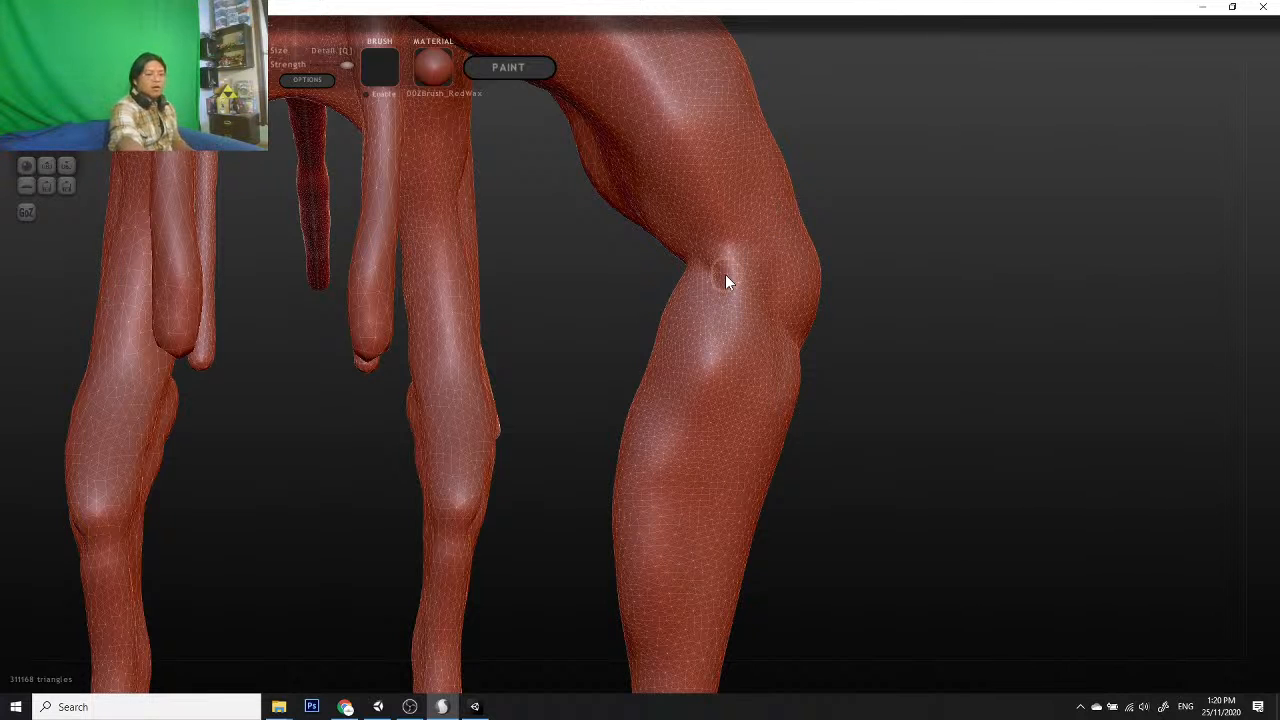
key("ctrl+z")
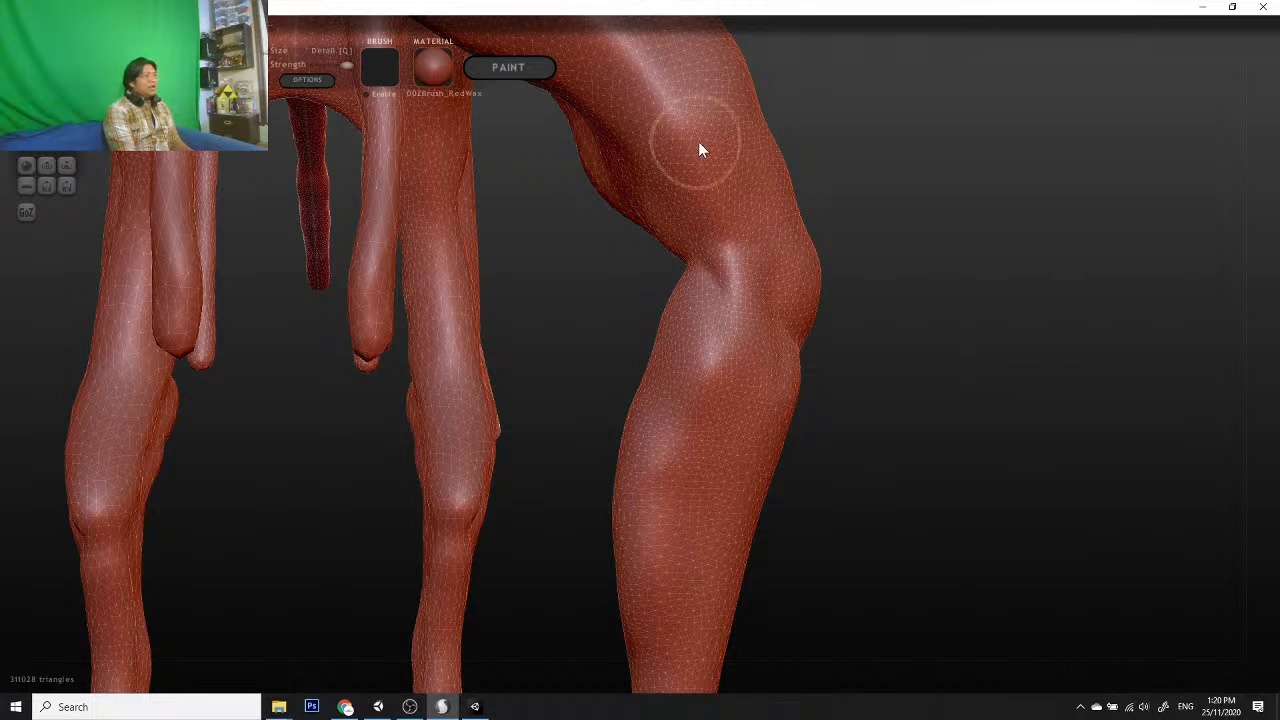
mouse_move(699, 145)
left_mouse_down()
mouse_move(733, 330)
mouse_move(718, 410)
left_mouse_up()
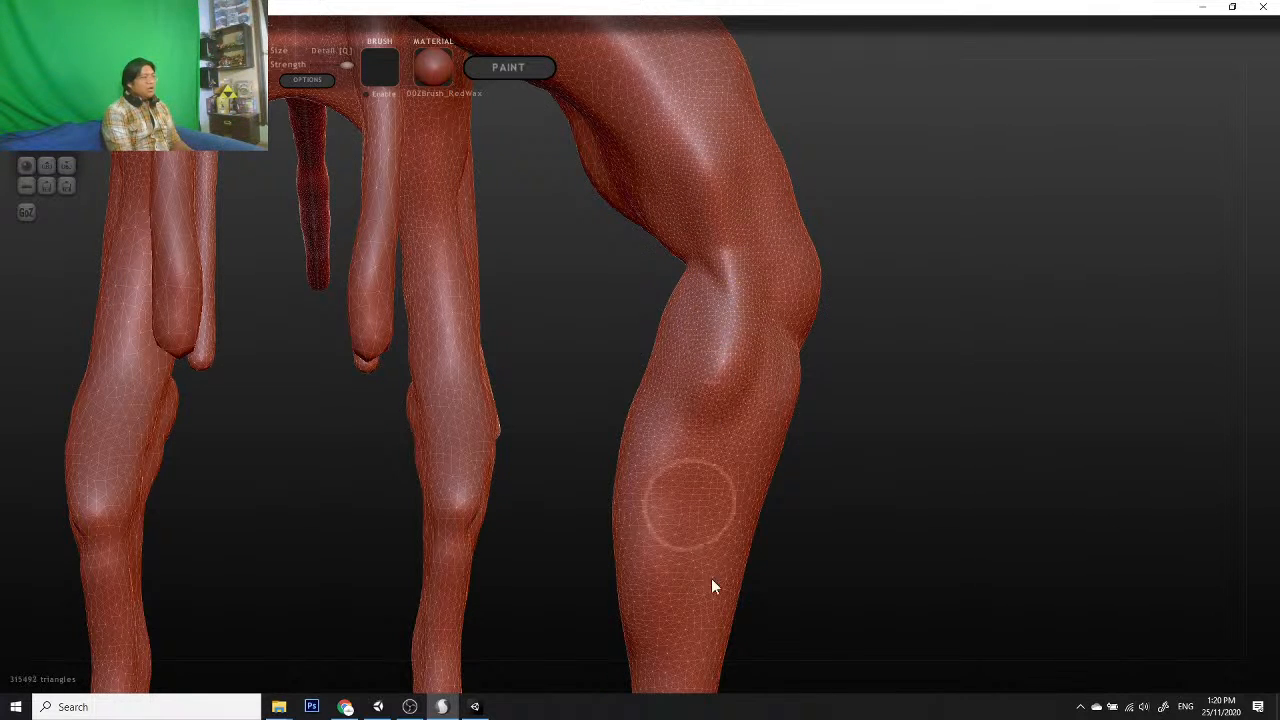
Step: Extend long muscle ridges down the rear lower leg from below the knee toward the ankle
left_click_drag(918, 496, 860, 468)
mouse_move(676, 397)
left_mouse_down()
mouse_move(660, 563)
mouse_move(685, 625)
left_mouse_up()
mouse_move(906, 575)
left_mouse_down()
mouse_move(767, 545)
mouse_move(649, 580)
mouse_move(349, 589)
mouse_move(417, 571)
mouse_move(661, 280)
left_mouse_up()
mouse_move(594, 221)
left_mouse_down()
mouse_move(566, 277)
mouse_move(618, 480)
mouse_move(592, 486)
left_mouse_up()
mouse_move(486, 606)
left_mouse_down()
mouse_move(797, 586)
mouse_move(714, 621)
mouse_move(566, 591)
mouse_move(668, 521)
left_mouse_up()
mouse_move(740, 558)
left_mouse_down()
mouse_move(714, 440)
mouse_move(743, 451)
mouse_move(665, 432)
left_mouse_up()
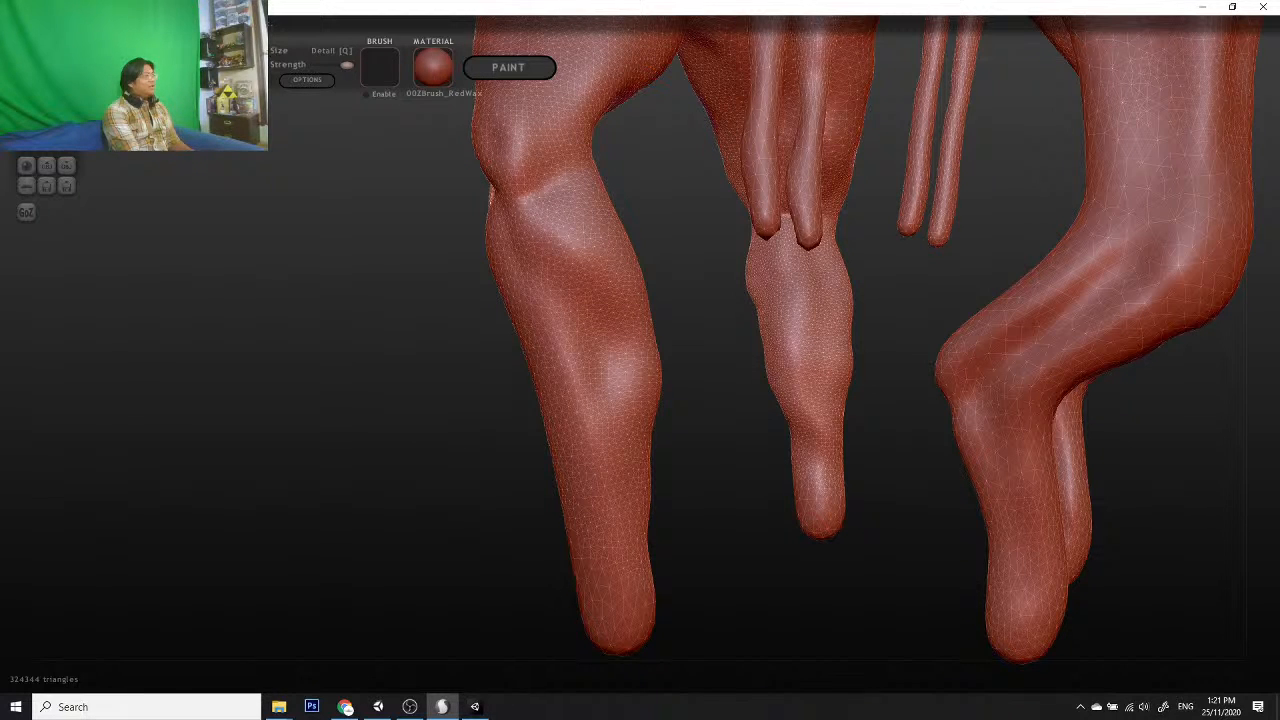
Step: Carve long grooves from the knee toward the foot to separate the shin from the calf muscles
mouse_move(530, 395)
left_mouse_down()
mouse_move(558, 405)
mouse_move(562, 385)
left_mouse_up()
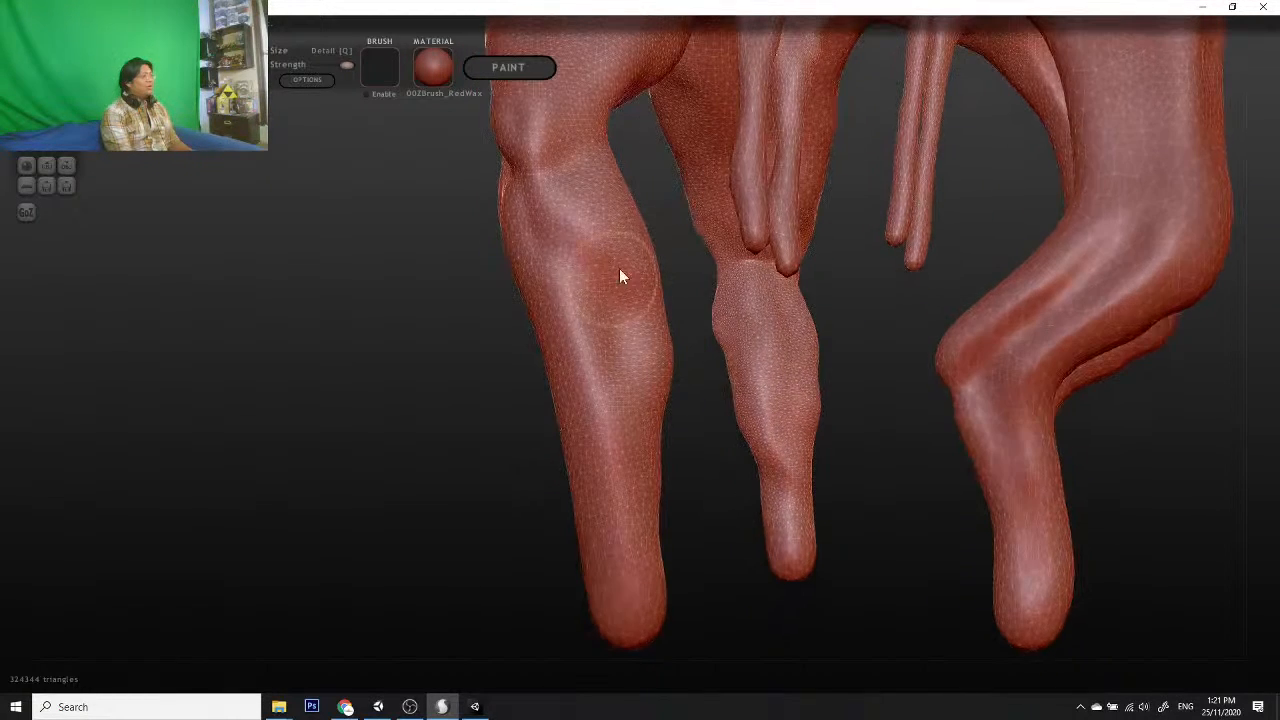
mouse_move(548, 228)
left_mouse_down()
mouse_move(617, 420)
mouse_move(609, 523)
mouse_move(566, 549)
mouse_move(676, 515)
mouse_move(672, 585)
left_mouse_up()
mouse_move(518, 573)
left_mouse_down()
mouse_move(828, 590)
mouse_move(900, 580)
left_mouse_up()
mouse_move(797, 220)
left_mouse_down()
mouse_move(749, 409)
mouse_move(760, 595)
left_mouse_up()
Step: Narrow the ankle of the rear leg from several sides, leaving a rounded foot end below it
mouse_move(887, 567)
left_mouse_down()
mouse_move(706, 580)
mouse_move(846, 566)
mouse_move(753, 530)
left_mouse_up()
left_click(755, 531)
mouse_move(843, 556)
left_mouse_down()
mouse_move(742, 581)
mouse_move(566, 543)
left_mouse_up()
left_click_drag(568, 492, 586, 581)
mouse_move(692, 552)
left_mouse_down()
mouse_move(616, 515)
mouse_move(691, 535)
mouse_move(720, 502)
mouse_move(571, 486)
mouse_move(591, 400)
mouse_move(572, 440)
mouse_move(570, 562)
left_mouse_up()
mouse_move(652, 538)
left_mouse_down()
mouse_move(501, 496)
mouse_move(559, 541)
left_mouse_up()
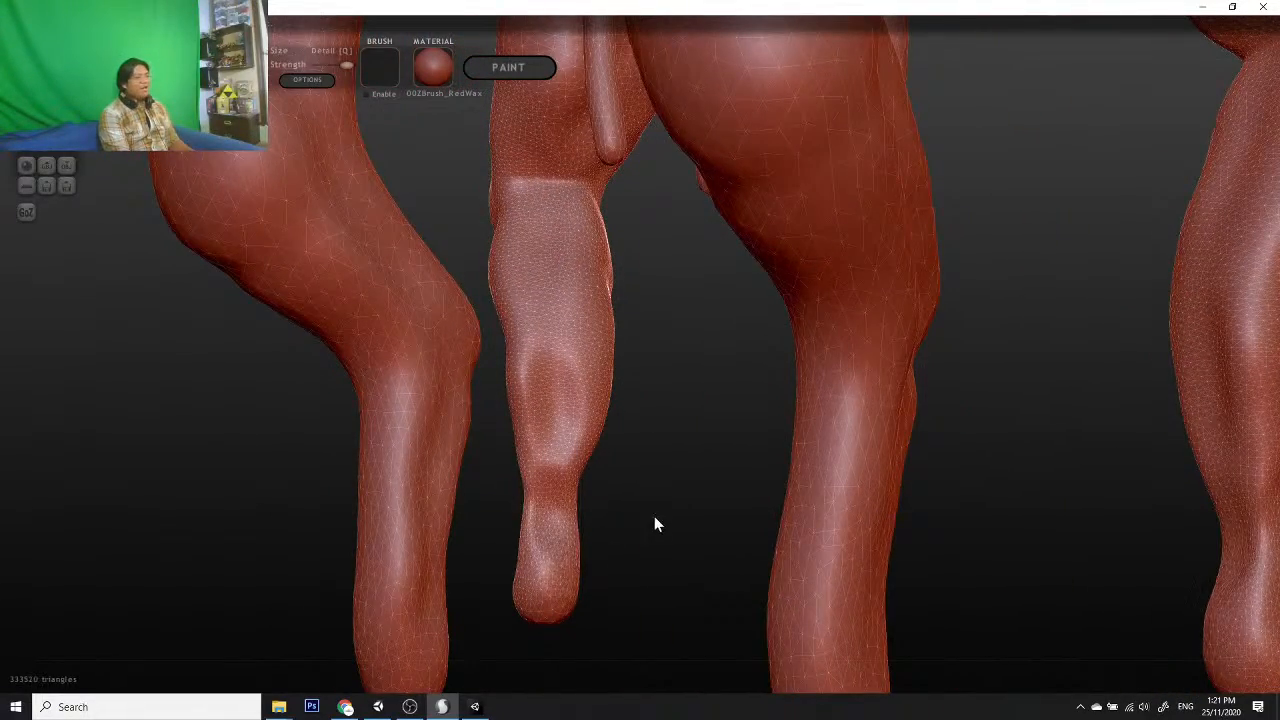
mouse_move(654, 516)
left_mouse_down()
mouse_move(1219, 509)
mouse_move(1190, 507)
left_mouse_up()
left_click_drag(738, 503, 744, 582)
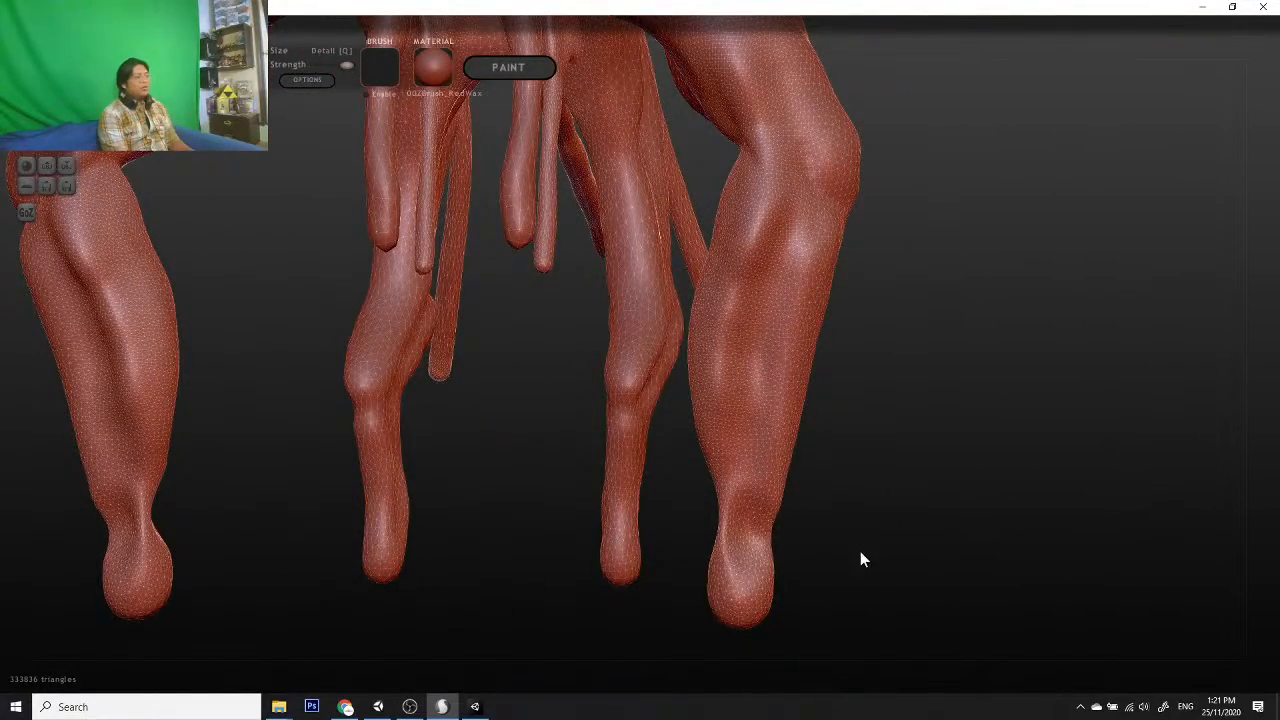
left_click_drag(860, 551, 1034, 509)
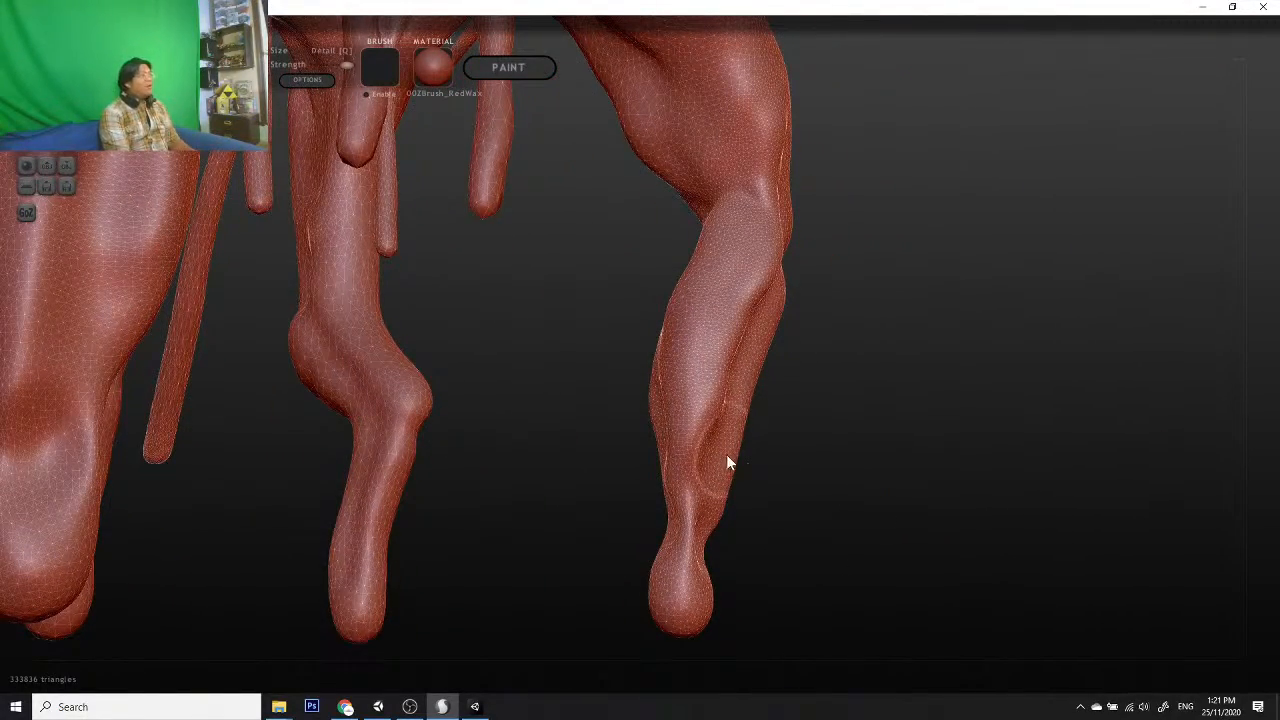
Step: Sculpt a tendon ridge from the base of the calf down the ankle into the foot, redoing the first attempt
left_click_drag(833, 573, 767, 480, "alt")
scroll(752, 515, "up", 3)
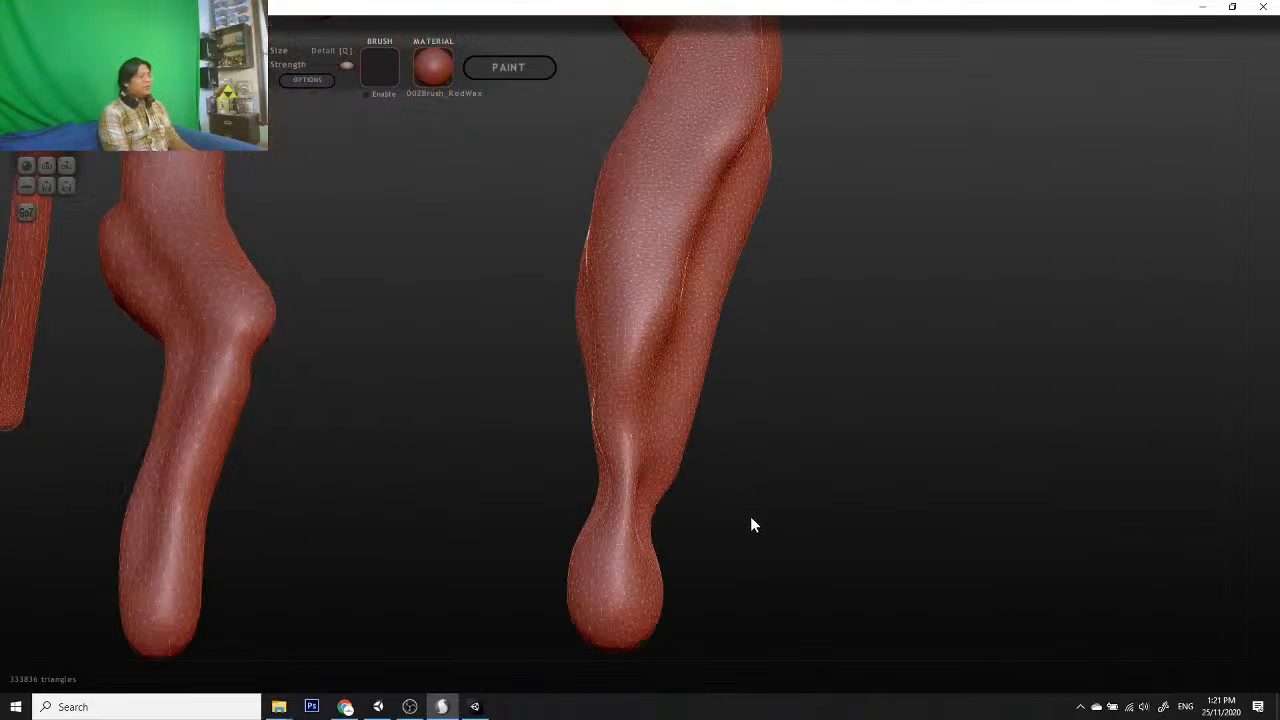
scroll(751, 456, "down", 1)
scroll(132, 211, "down", 1)
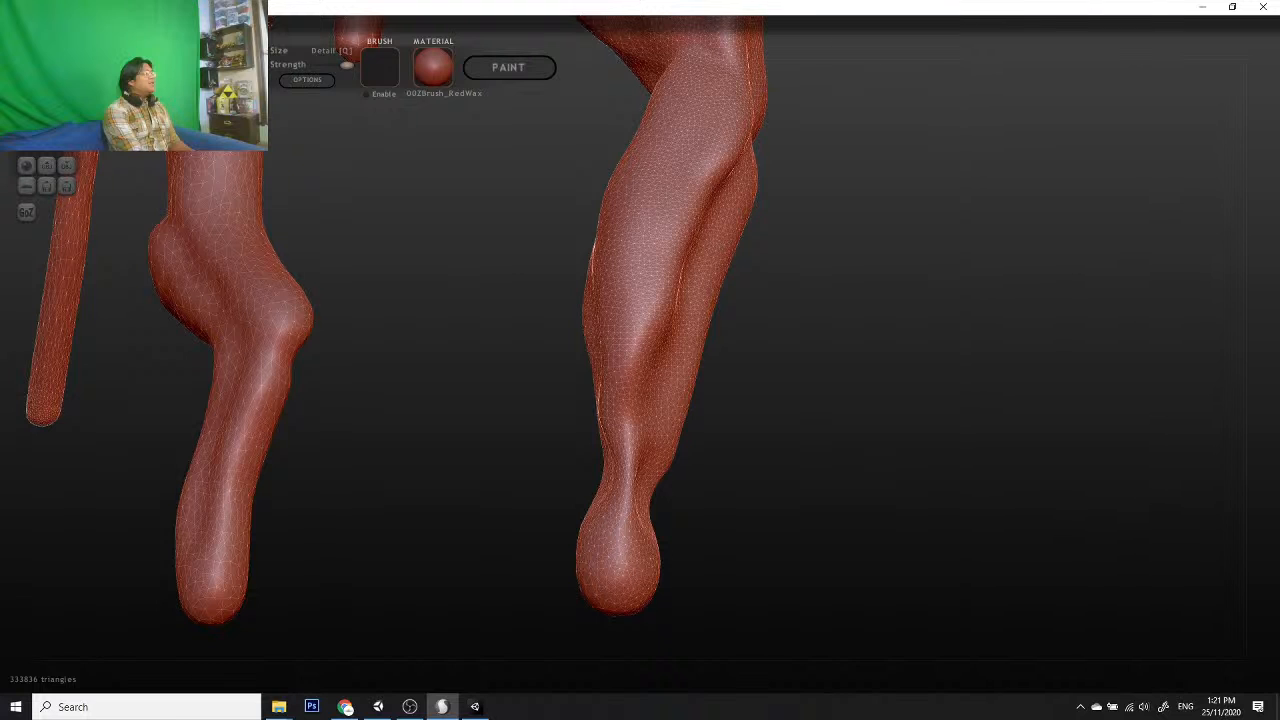
scroll(621, 452, "up", 1)
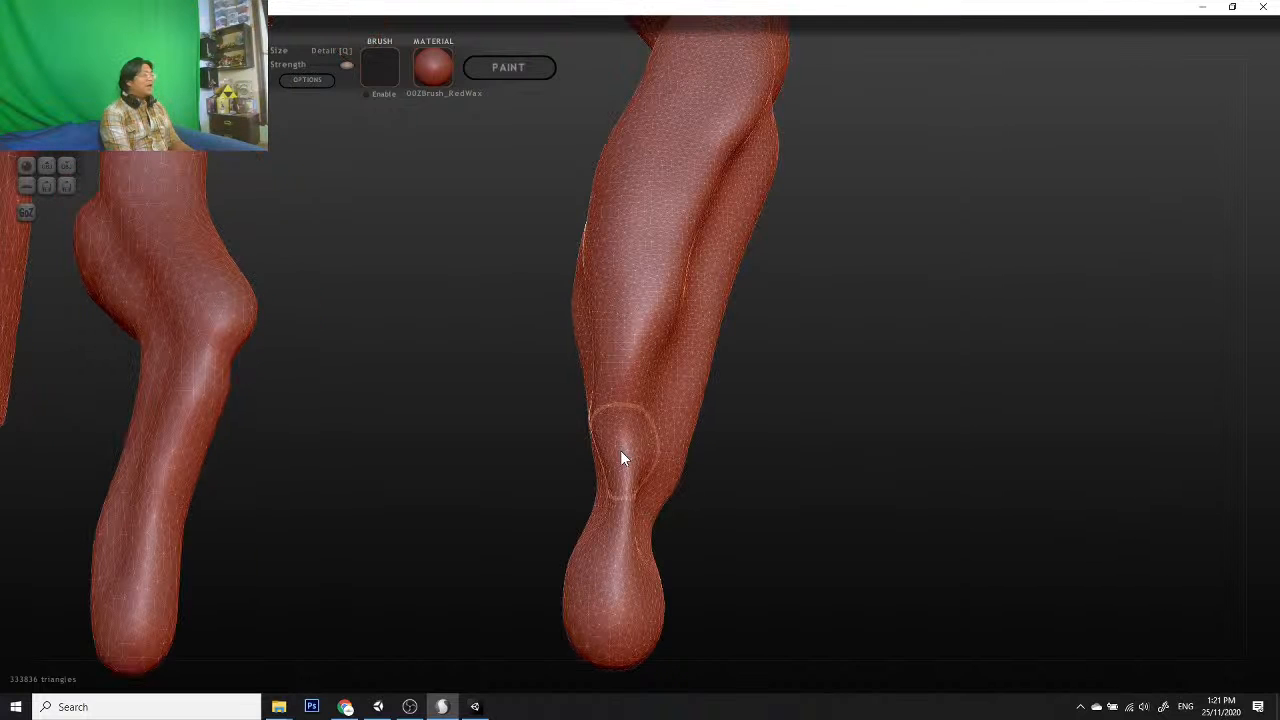
scroll(620, 455, "up", 1)
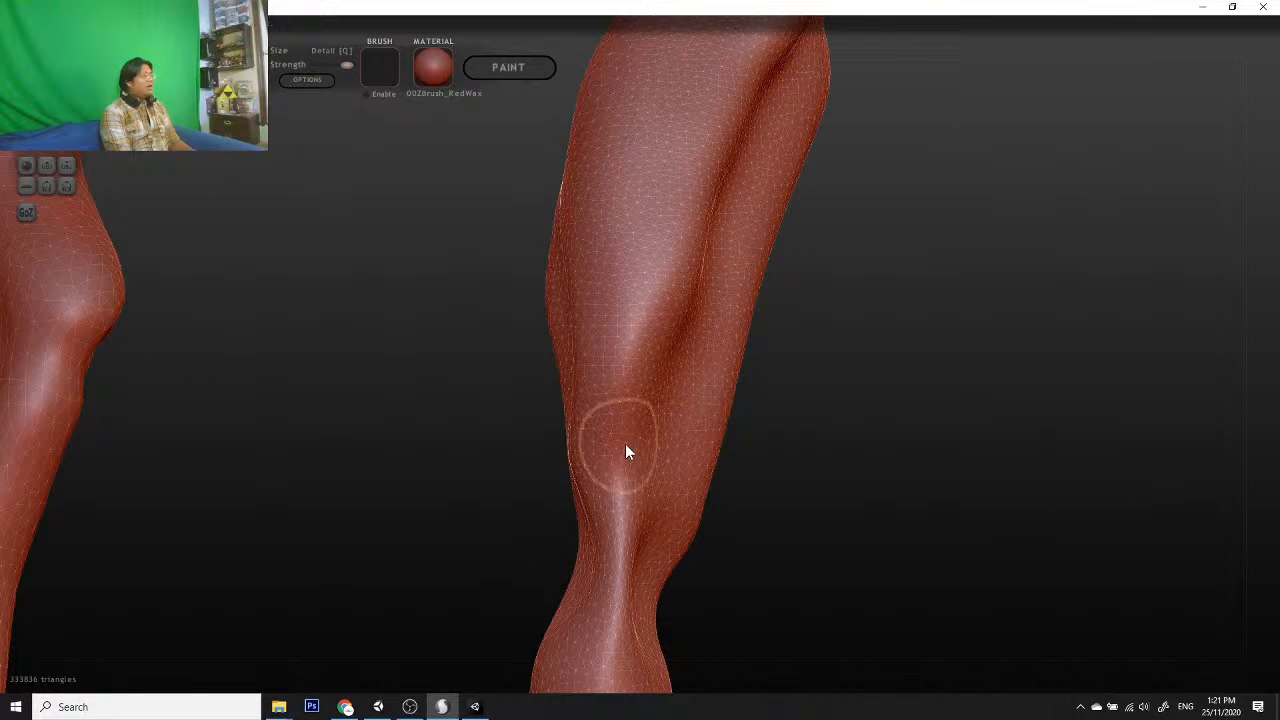
scroll(630, 444, "up", 1)
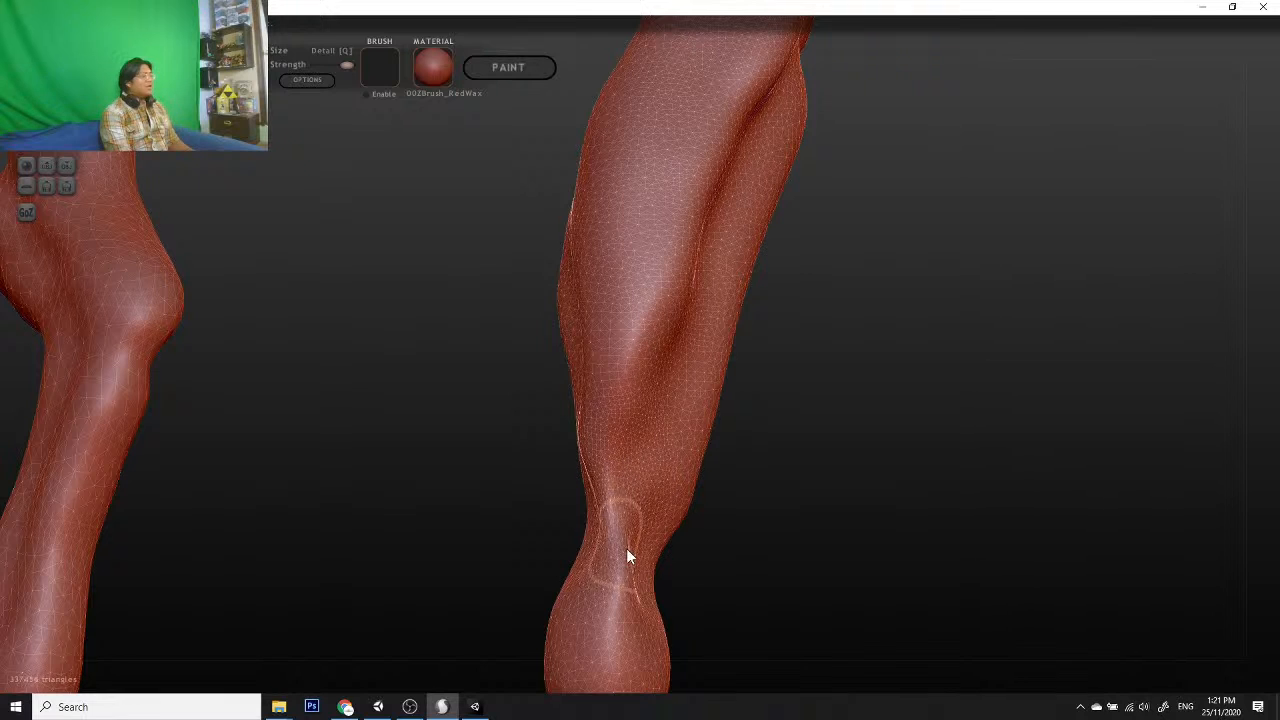
left_click_drag(627, 549, 613, 600)
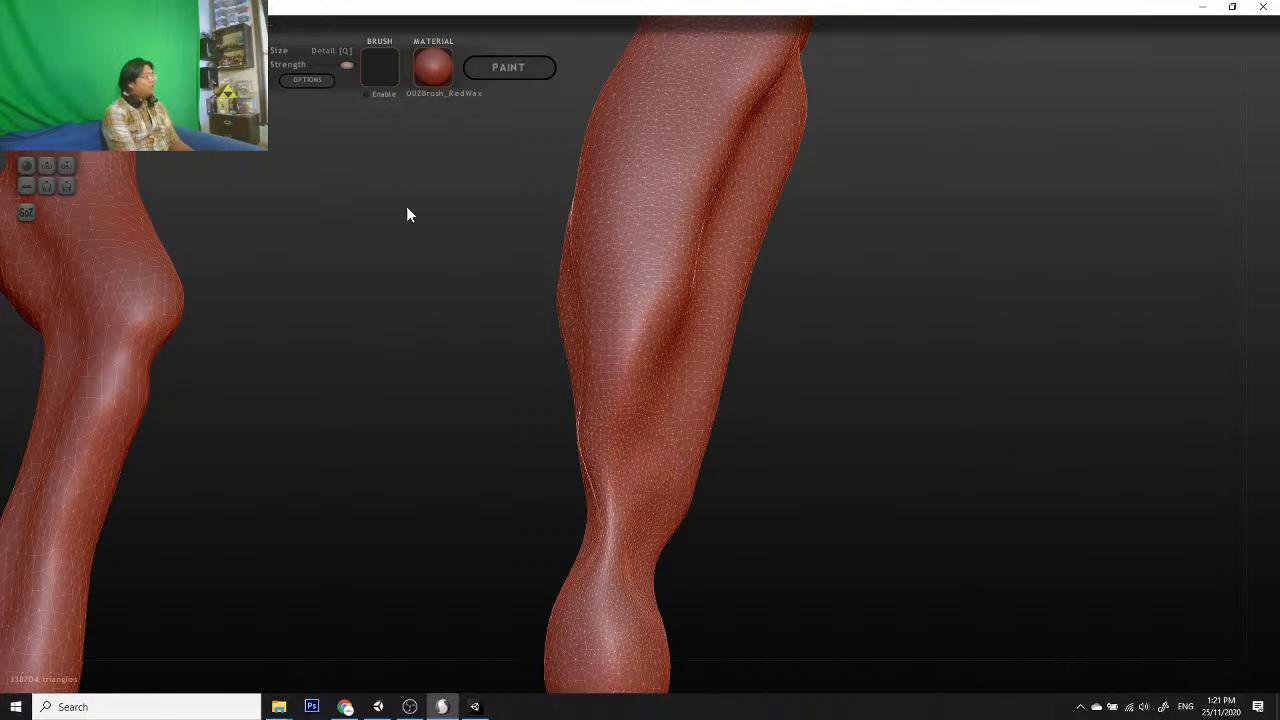
key("ctrl+z")
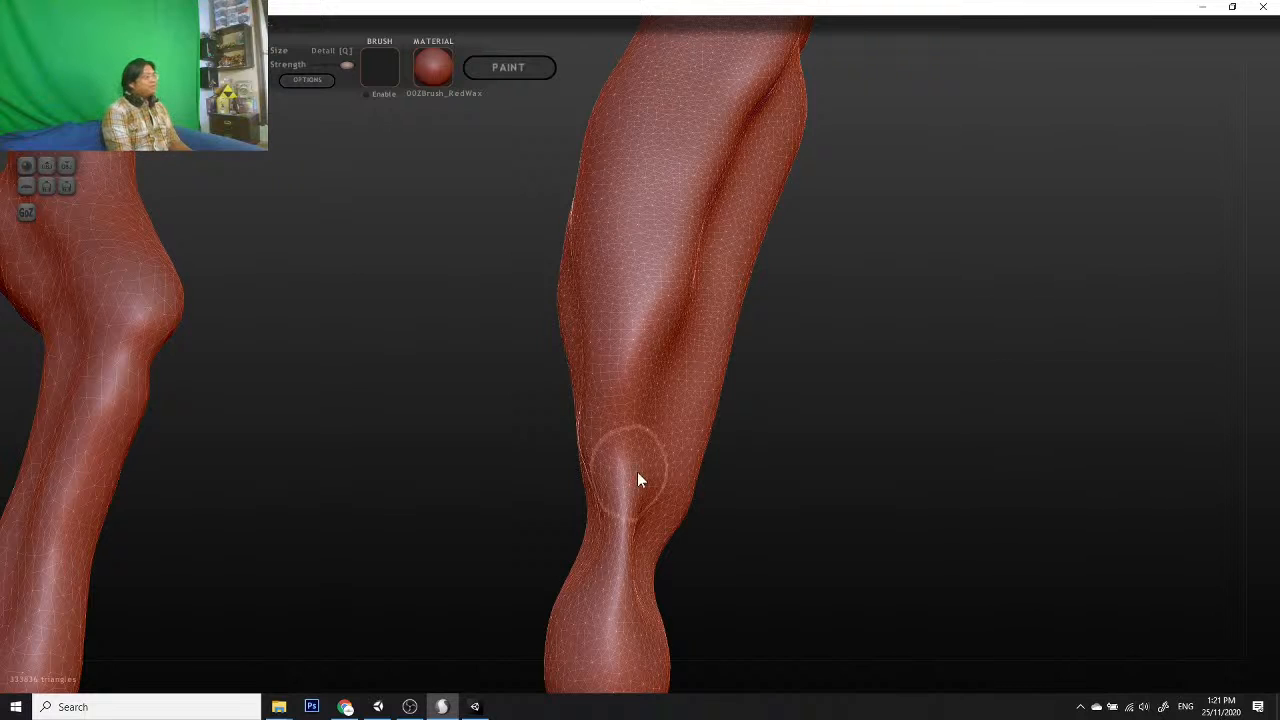
left_click_drag(637, 471, 630, 621)
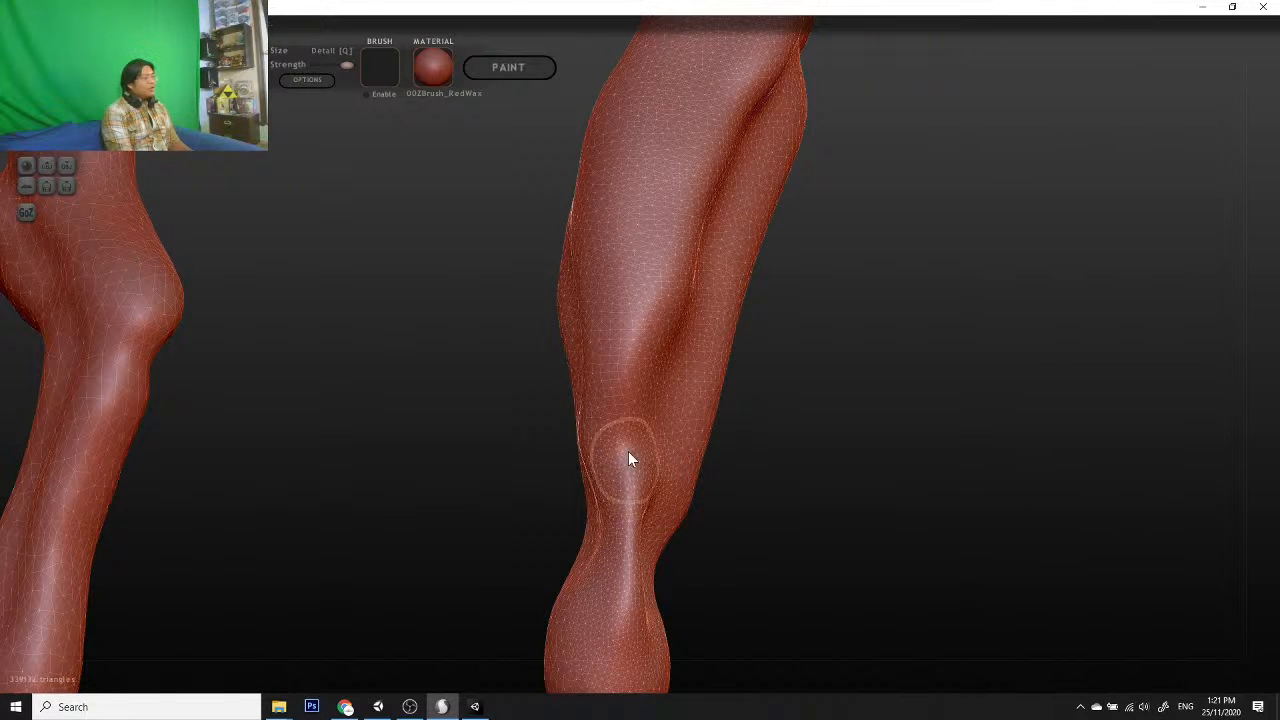
Step: Blend the tendon ridge into the base of the calf and refine the hollow at the rear leg's ankle
left_click_drag(628, 458, 640, 337)
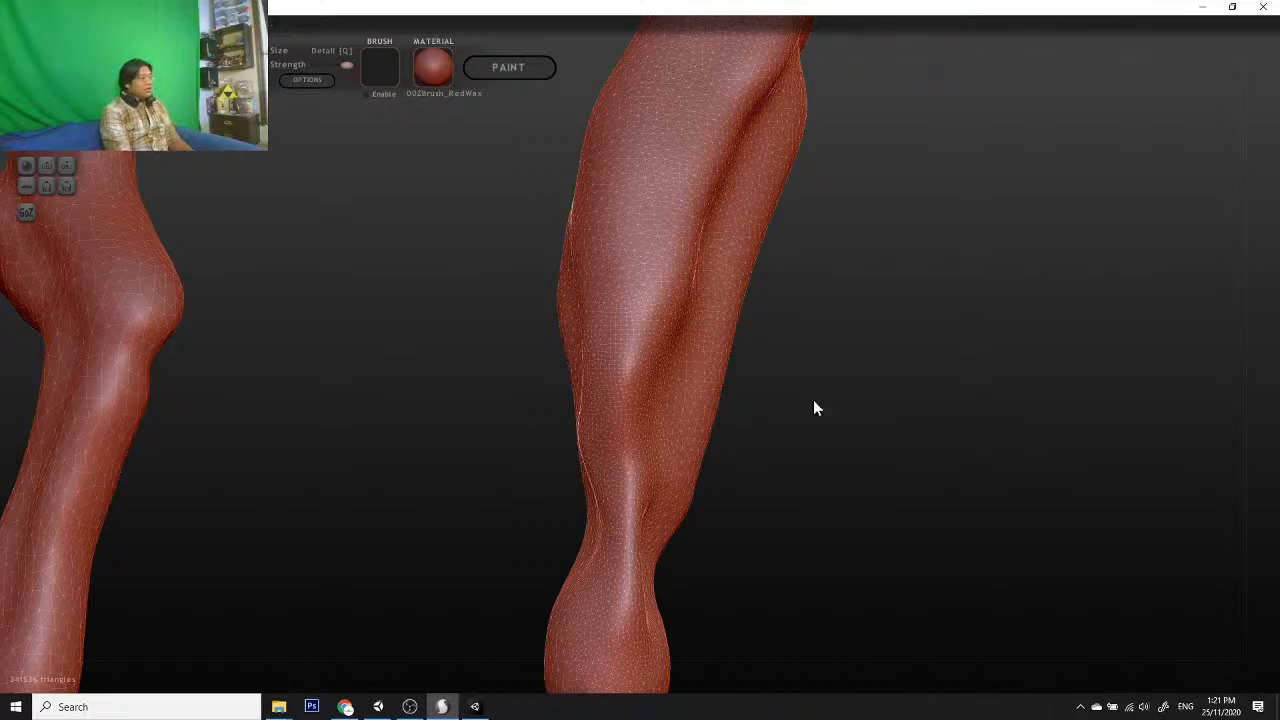
mouse_move(811, 406)
left_mouse_down()
mouse_move(686, 557)
mouse_move(517, 566)
mouse_move(604, 560)
mouse_move(546, 443)
mouse_move(563, 549)
mouse_move(558, 688)
mouse_move(720, 557)
mouse_move(634, 614)
mouse_move(471, 557)
mouse_move(585, 497)
mouse_move(474, 578)
mouse_move(634, 549)
mouse_move(337, 434)
left_mouse_up()
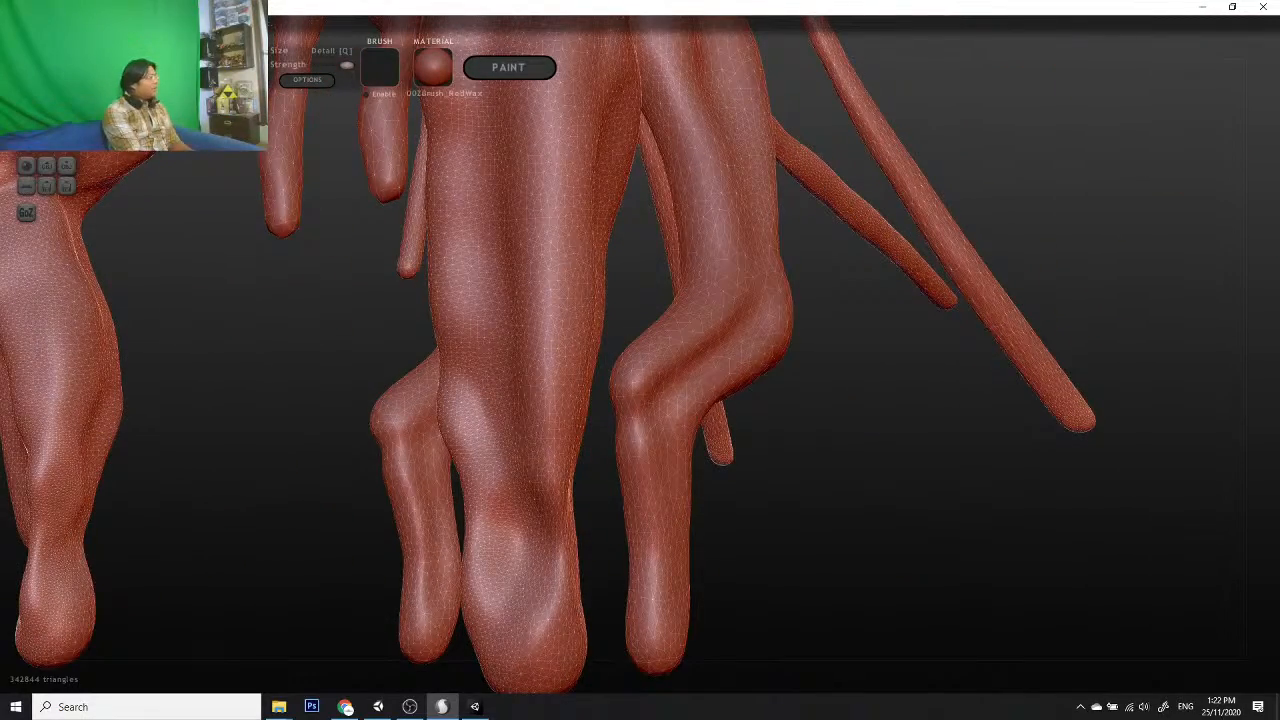
left_click_drag(964, 551, 674, 553)
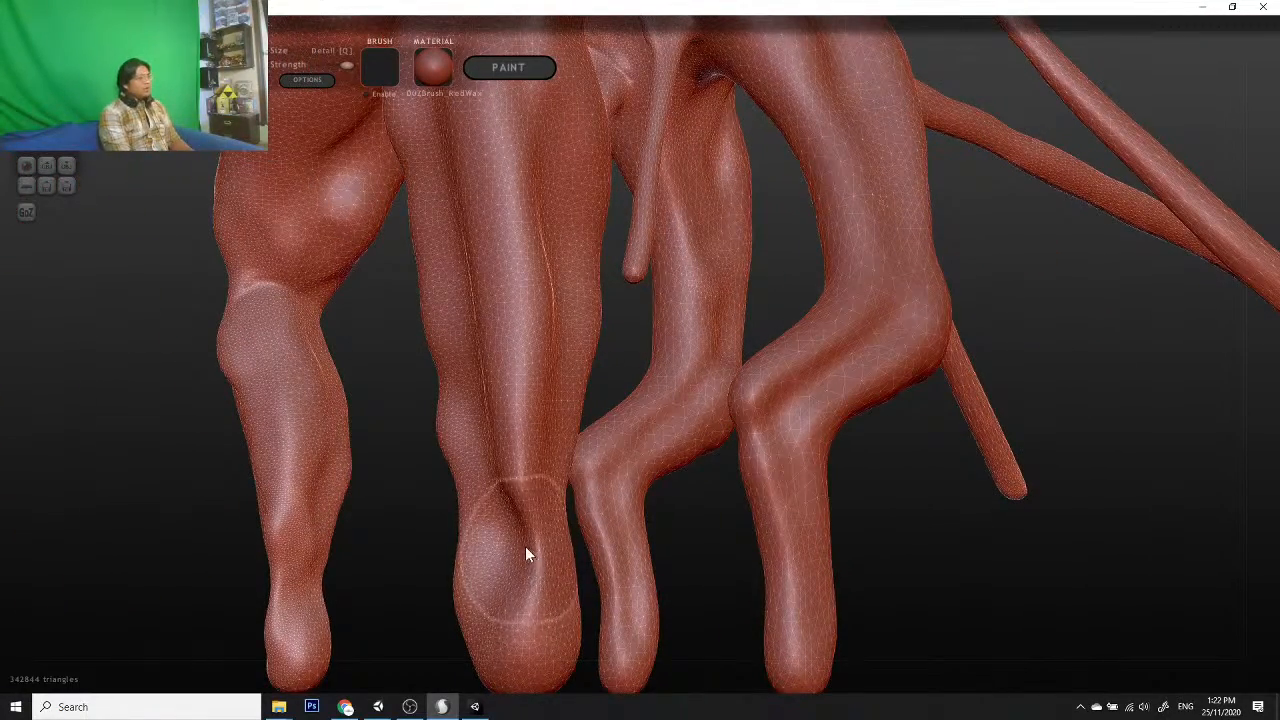
mouse_move(527, 550)
left_mouse_down()
mouse_move(546, 550)
mouse_move(510, 511)
mouse_move(538, 553)
left_mouse_up()
mouse_move(712, 584)
left_mouse_down()
mouse_move(480, 580)
mouse_move(580, 566)
mouse_move(591, 543)
mouse_move(678, 551)
mouse_move(669, 520)
mouse_move(614, 521)
mouse_move(794, 551)
mouse_move(660, 566)
mouse_move(705, 550)
mouse_move(611, 577)
left_mouse_up()
Step: Refine the upper thigh muscles of the rear legs between the hip and the knee
mouse_move(626, 451)
left_mouse_down()
mouse_move(654, 449)
mouse_move(694, 491)
mouse_move(583, 506)
mouse_move(583, 360)
mouse_move(568, 360)
left_mouse_up()
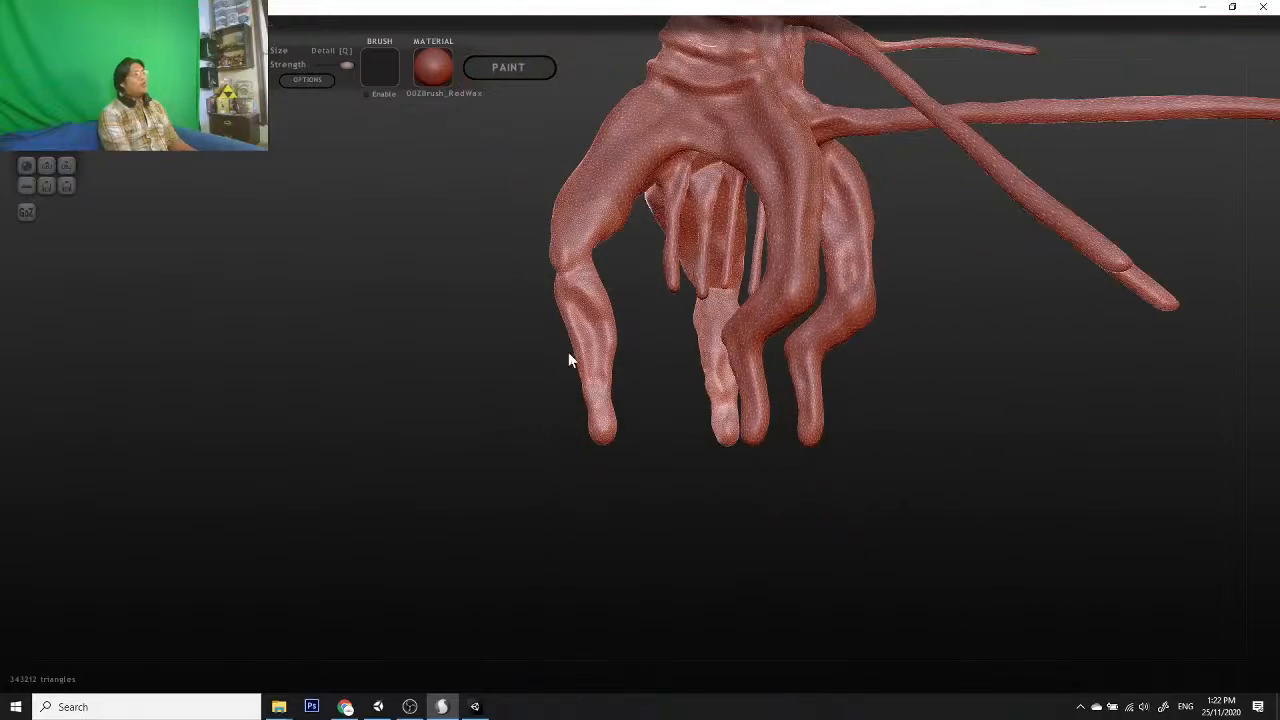
mouse_move(473, 356)
left_mouse_down("alt")
mouse_move(465, 549)
mouse_move(283, 500)
mouse_move(700, 529)
mouse_move(767, 459)
mouse_move(689, 434)
left_mouse_up("alt")
scroll(460, 549, "up", 5)
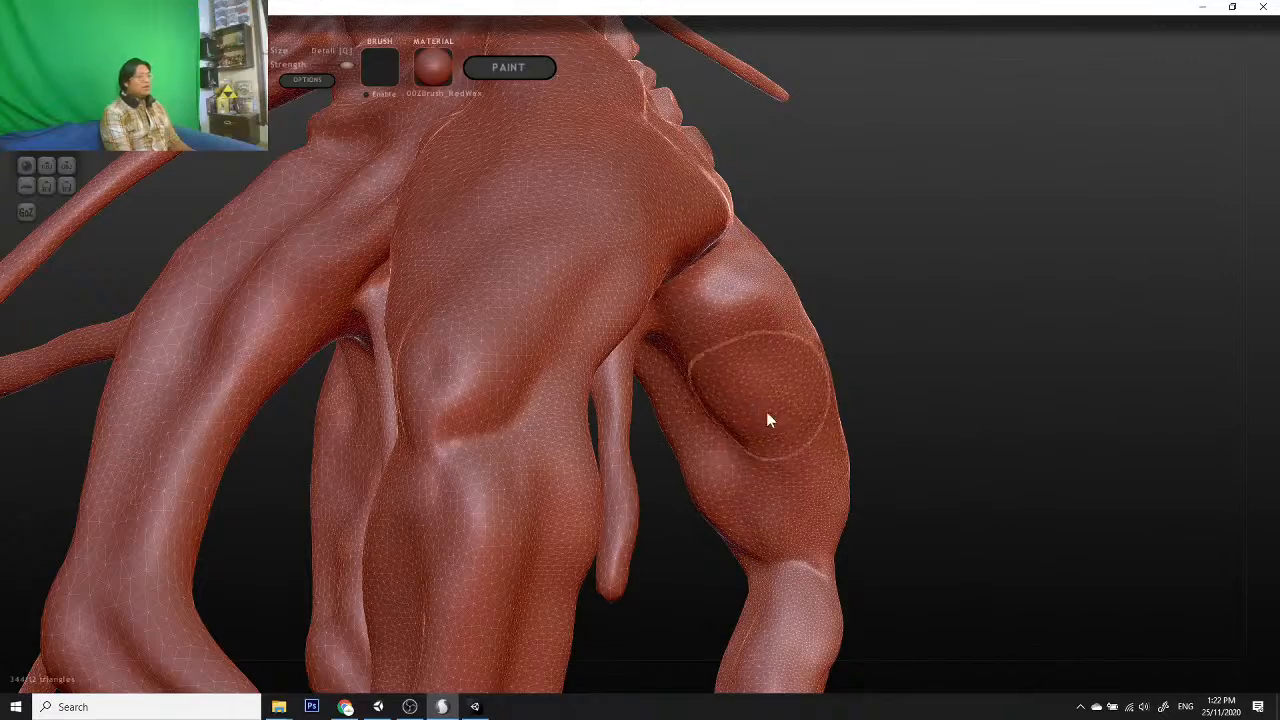
mouse_move(988, 557)
left_mouse_down()
mouse_move(794, 637)
mouse_move(748, 530)
left_mouse_up()
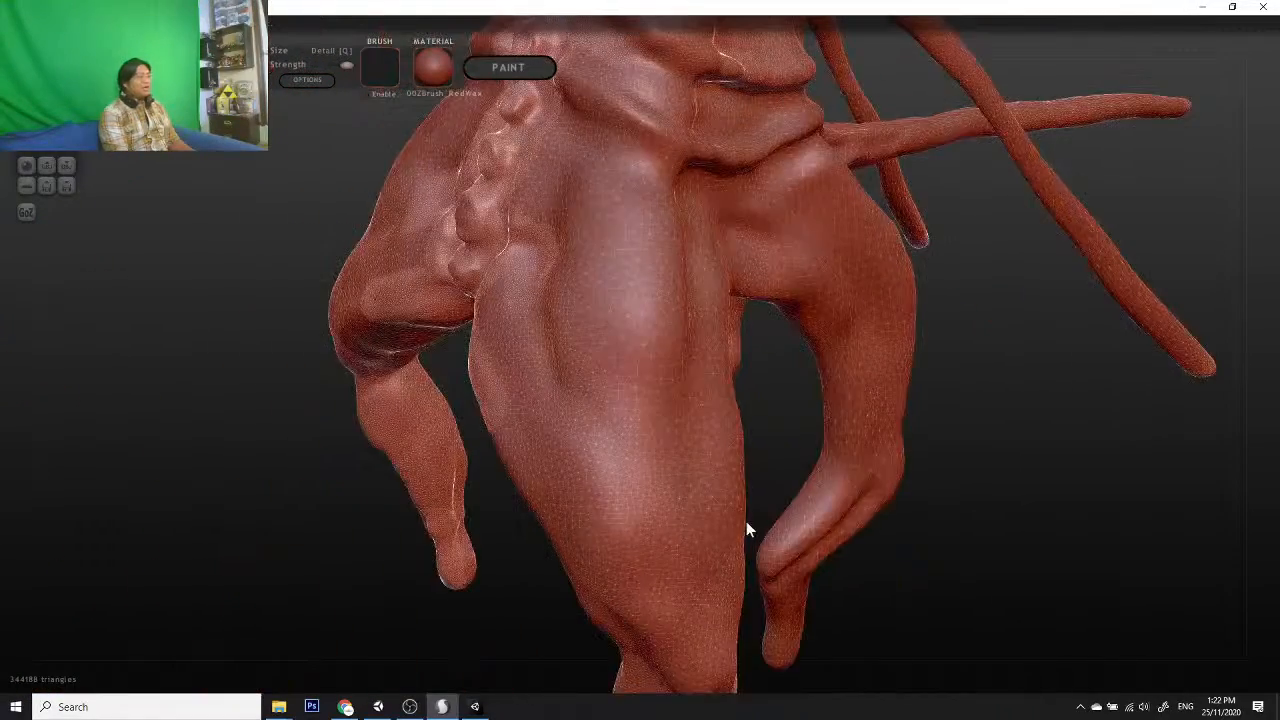
mouse_move(980, 563)
left_mouse_down()
mouse_move(700, 491)
mouse_move(568, 405)
left_mouse_up()
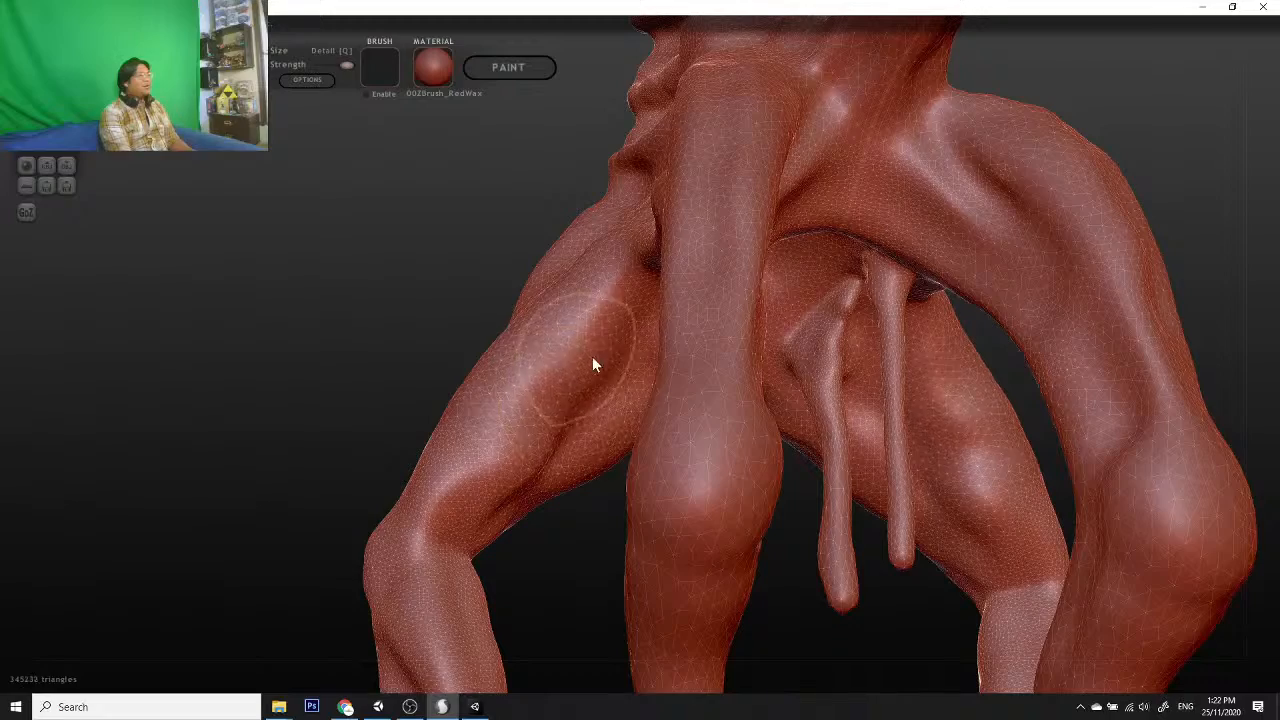
Step: Build up the long thigh muscle and carve the groove beneath it toward the back of the knee
left_click_drag(592, 357, 626, 312)
mouse_move(585, 487)
left_mouse_down()
mouse_move(656, 564)
mouse_move(675, 541)
left_mouse_up()
mouse_move(353, 430)
left_mouse_down()
mouse_move(571, 409)
mouse_move(409, 440)
mouse_move(454, 383)
left_mouse_up()
mouse_move(634, 324)
left_mouse_down()
mouse_move(657, 271)
mouse_move(680, 255)
mouse_move(530, 391)
mouse_move(477, 508)
left_mouse_up()
mouse_move(565, 525)
left_mouse_down()
mouse_move(550, 510)
mouse_move(542, 430)
left_mouse_up()
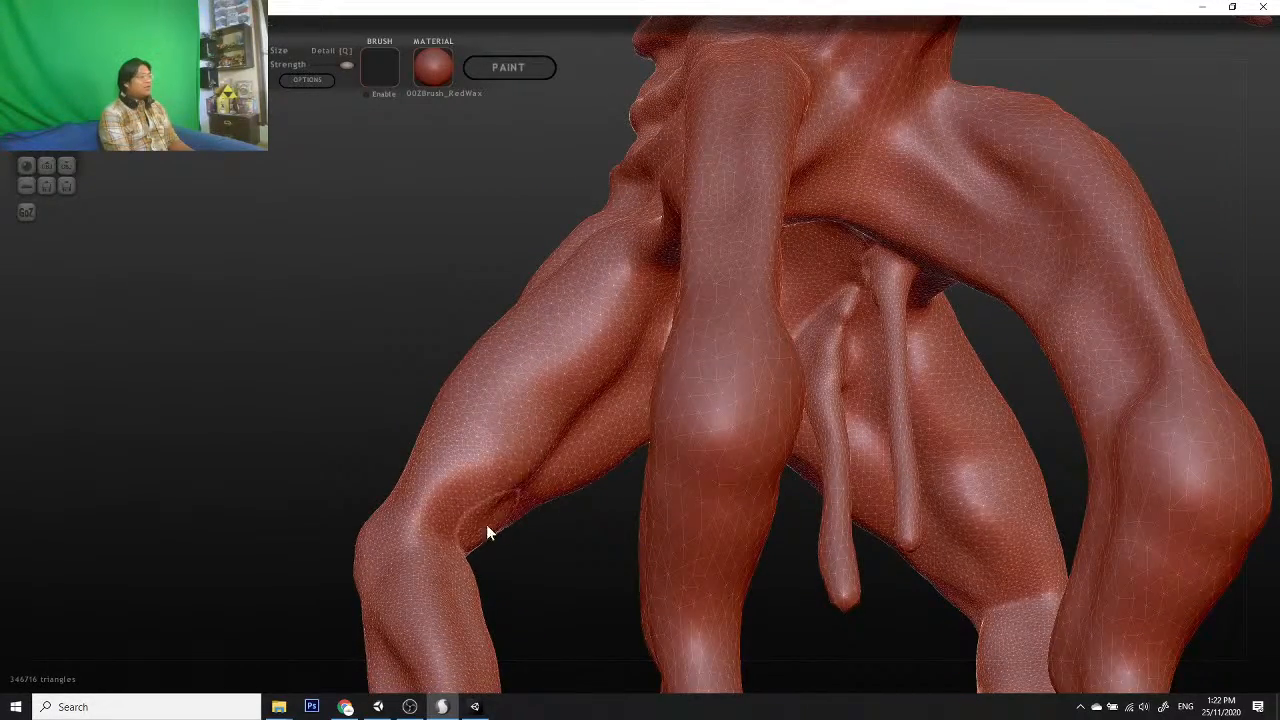
mouse_move(486, 524)
left_mouse_down()
mouse_move(574, 591)
mouse_move(690, 621)
mouse_move(657, 599)
mouse_move(515, 579)
left_mouse_up()
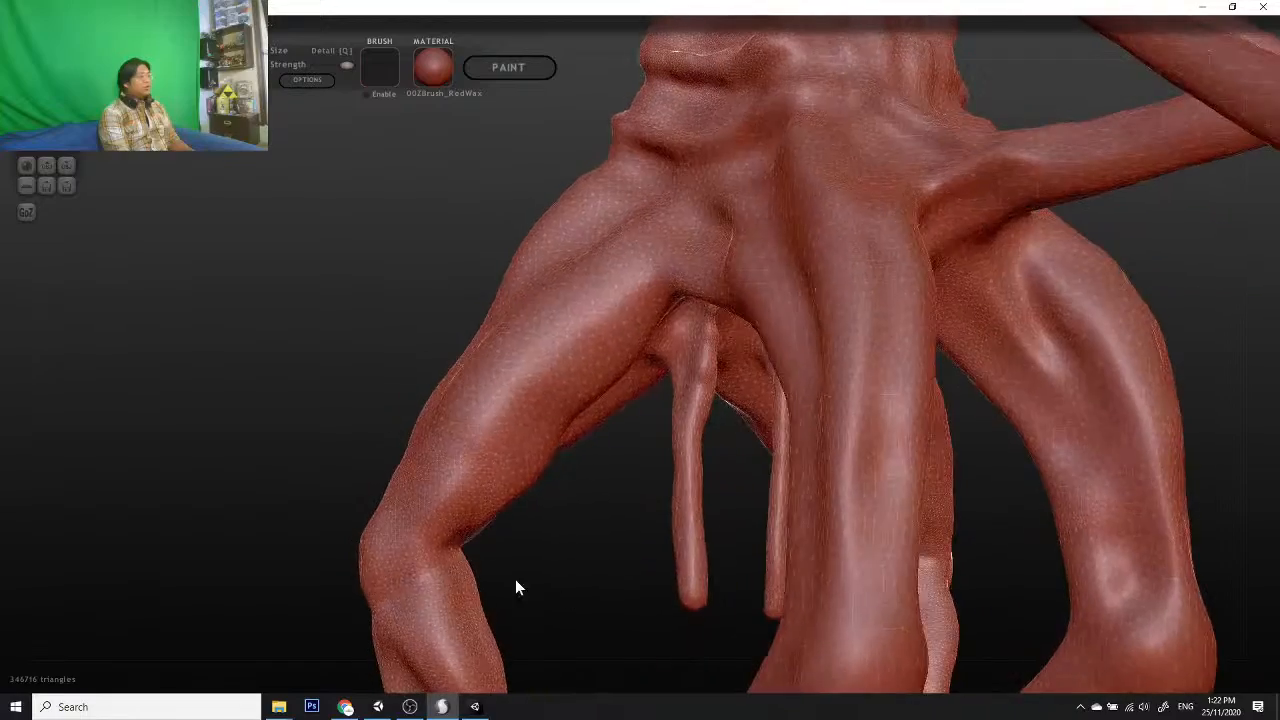
left_click_drag(454, 496, 444, 502)
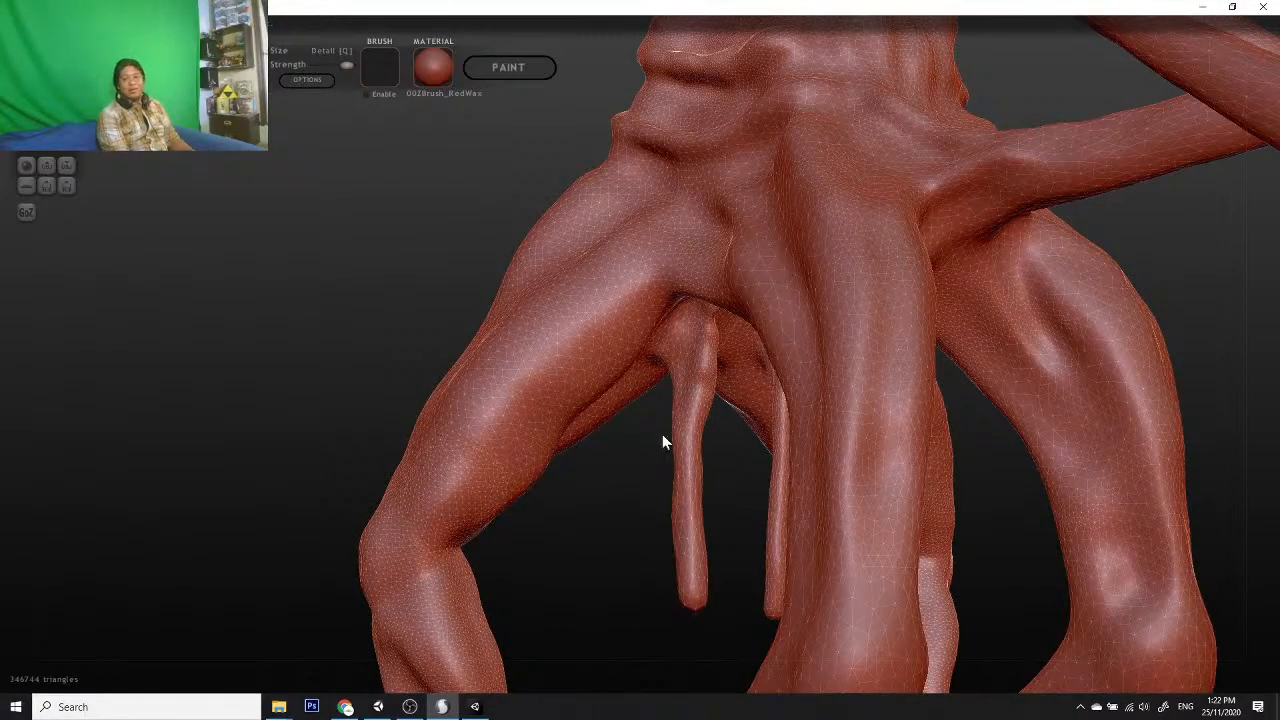
Step: Sculpt muscle ridges and grooves down the thighs of the front legs toward the knees
mouse_move(646, 580)
left_mouse_down()
mouse_move(621, 624)
mouse_move(590, 600)
left_mouse_up()
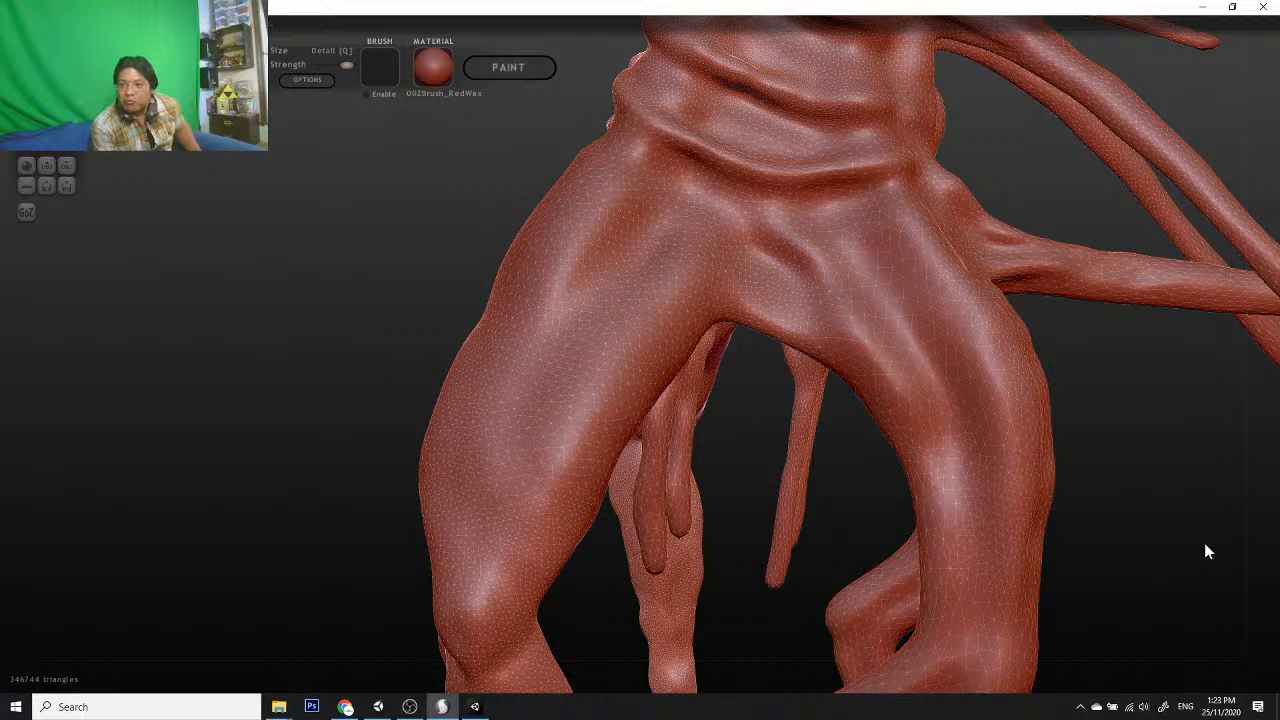
left_click_drag(1157, 533, 1085, 470)
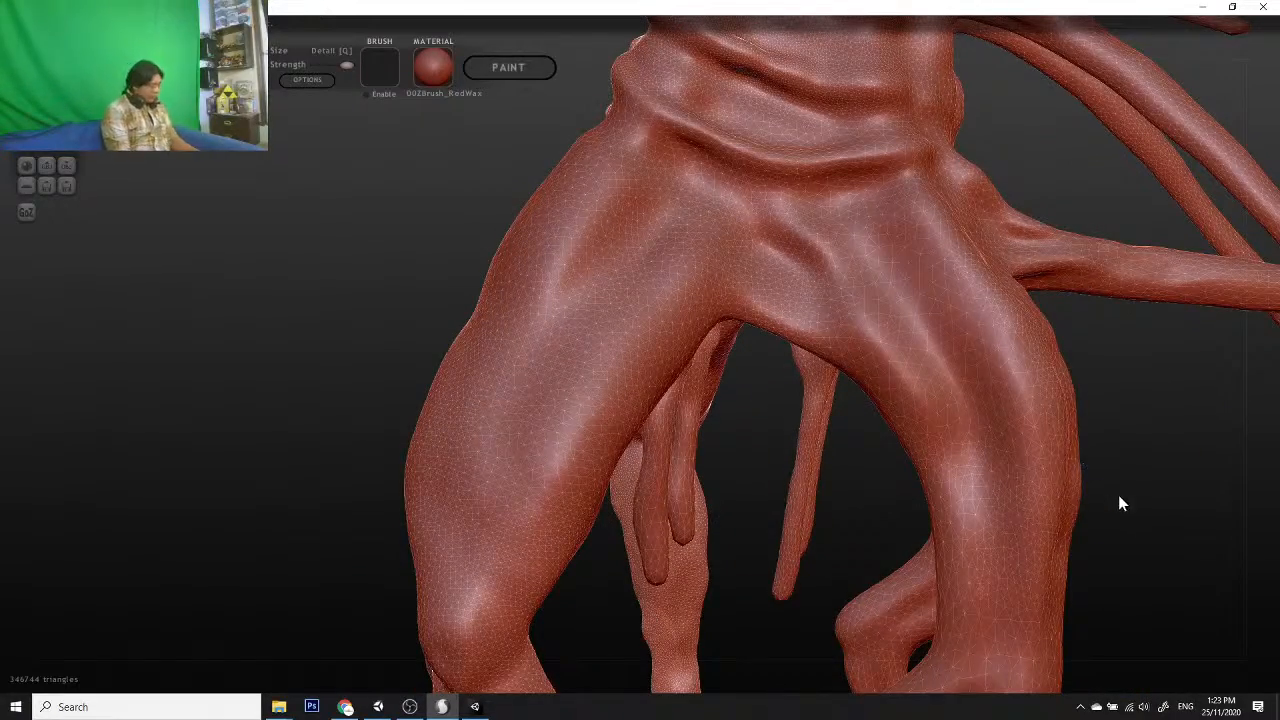
mouse_move(1092, 518)
left_mouse_down()
mouse_move(977, 531)
mouse_move(1060, 514)
mouse_move(1071, 477)
mouse_move(983, 489)
mouse_move(969, 551)
mouse_move(986, 526)
mouse_move(778, 448)
mouse_move(797, 457)
mouse_move(716, 343)
mouse_move(797, 457)
mouse_move(817, 556)
mouse_move(828, 470)
mouse_move(838, 492)
left_mouse_up()
mouse_move(1000, 562)
left_mouse_down()
mouse_move(820, 594)
mouse_move(894, 551)
mouse_move(866, 480)
mouse_move(819, 443)
mouse_move(902, 499)
left_mouse_up()
mouse_move(961, 535)
left_mouse_down()
mouse_move(923, 471)
mouse_move(717, 463)
mouse_move(487, 384)
mouse_move(457, 394)
mouse_move(571, 249)
mouse_move(463, 380)
mouse_move(431, 471)
mouse_move(400, 510)
left_mouse_up()
mouse_move(222, 524)
left_mouse_down()
mouse_move(551, 509)
mouse_move(600, 591)
mouse_move(1011, 489)
mouse_move(1068, 457)
mouse_move(1037, 476)
mouse_move(794, 463)
mouse_move(1003, 514)
mouse_move(871, 557)
mouse_move(866, 429)
mouse_move(828, 492)
mouse_move(926, 557)
mouse_move(763, 491)
mouse_move(654, 474)
mouse_move(758, 533)
mouse_move(650, 443)
left_mouse_up()
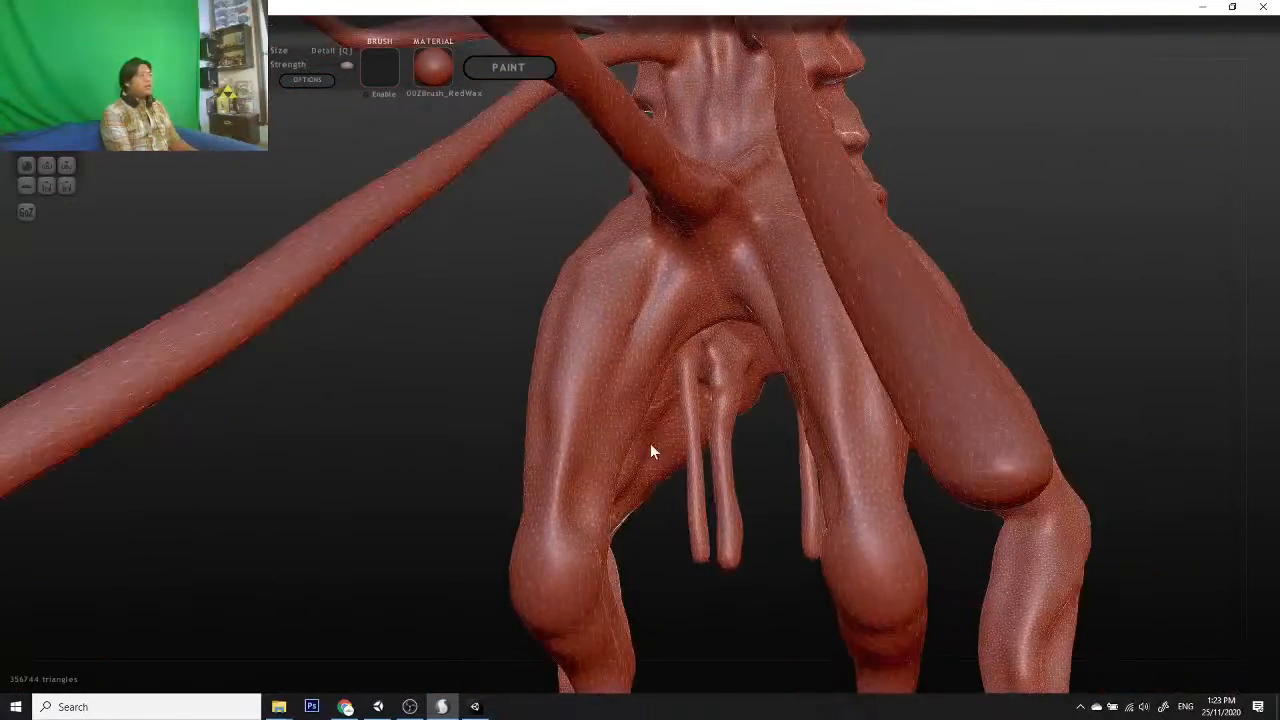
Step: Refine the muscle ridges that run from the base of the central appendage into the front legs' inner thighs
scroll(596, 406, "up", 3)
left_click_drag(425, 471, 354, 498)
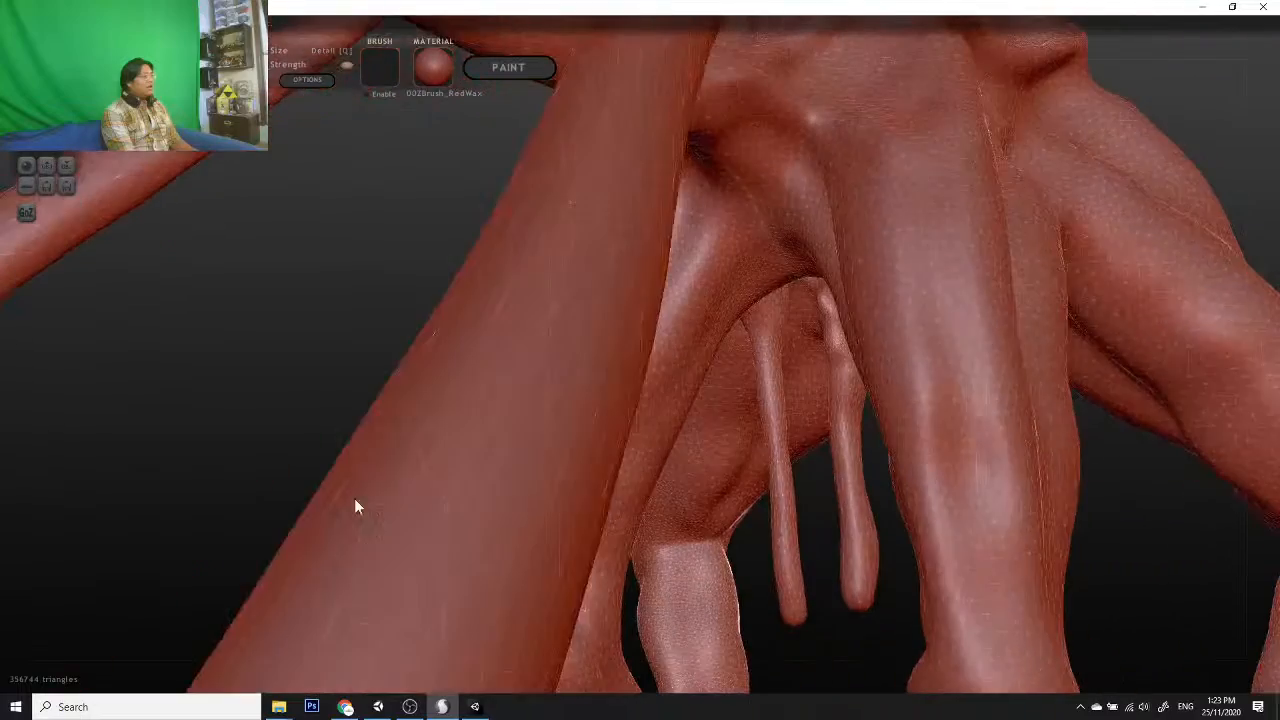
left_click_drag(836, 622, 800, 560)
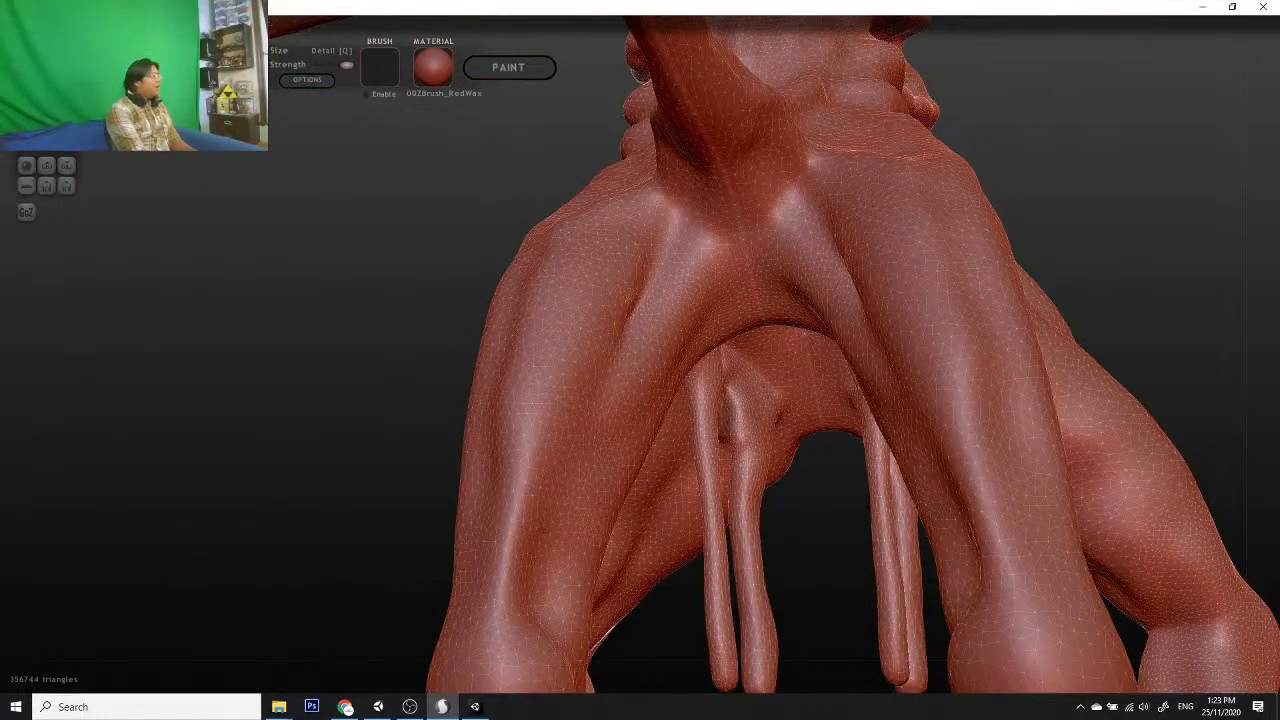
left_click_drag(309, 517, 520, 480)
left_click_drag(371, 517, 450, 344)
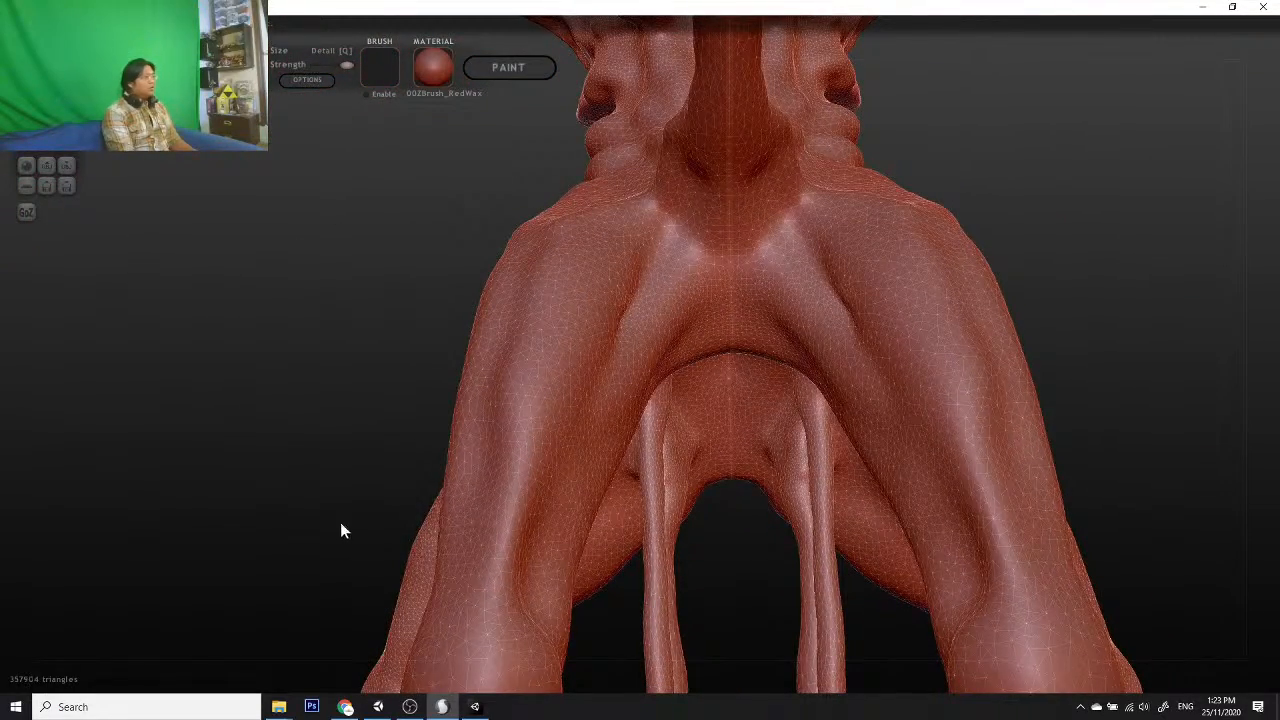
left_click_drag(341, 523, 280, 511)
Step: Carve a deep groove down the front leg's thigh and raise the muscles beside it toward the knee
left_click_drag(640, 316, 608, 499)
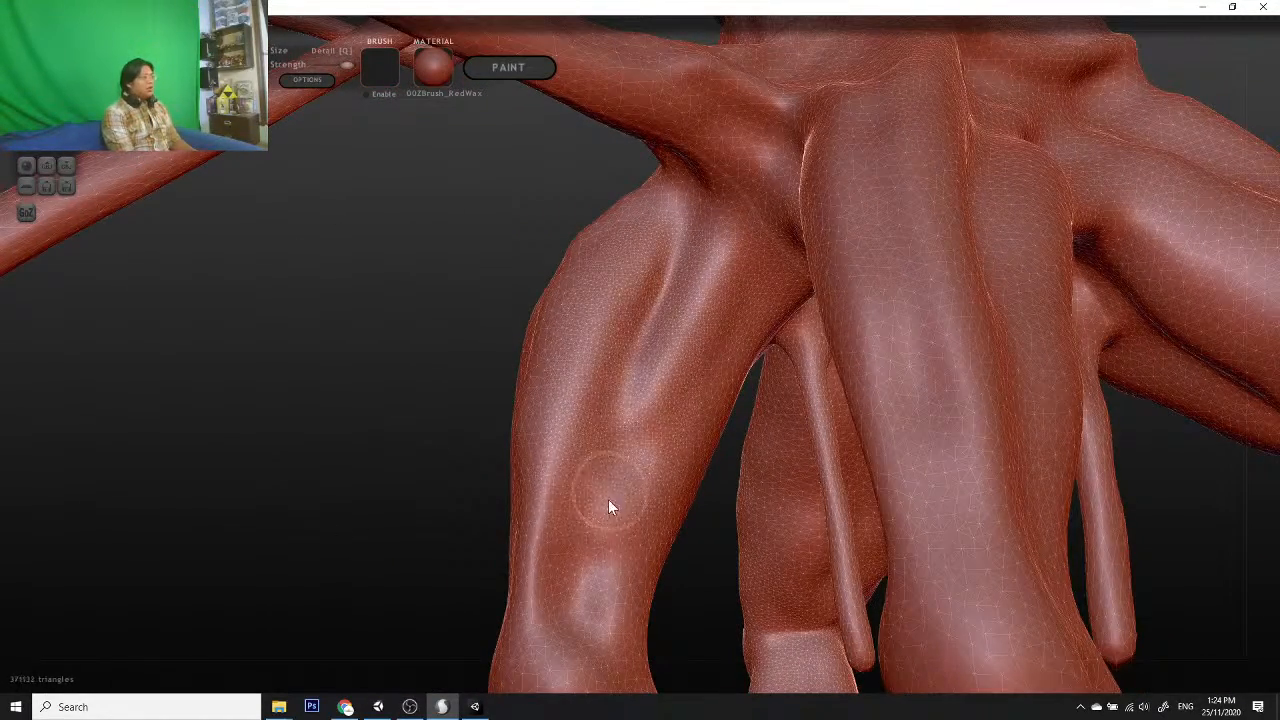
left_click_drag(391, 535, 671, 403)
mouse_move(768, 339)
left_mouse_down()
mouse_move(633, 560)
mouse_move(640, 550)
left_mouse_up()
mouse_move(494, 500)
left_mouse_down()
mouse_move(663, 490)
mouse_move(791, 551)
mouse_move(820, 408)
mouse_move(804, 527)
mouse_move(737, 491)
mouse_move(866, 497)
mouse_move(631, 271)
left_mouse_up()
mouse_move(656, 378)
left_mouse_down()
mouse_move(840, 457)
mouse_move(866, 503)
mouse_move(349, 305)
left_mouse_up()
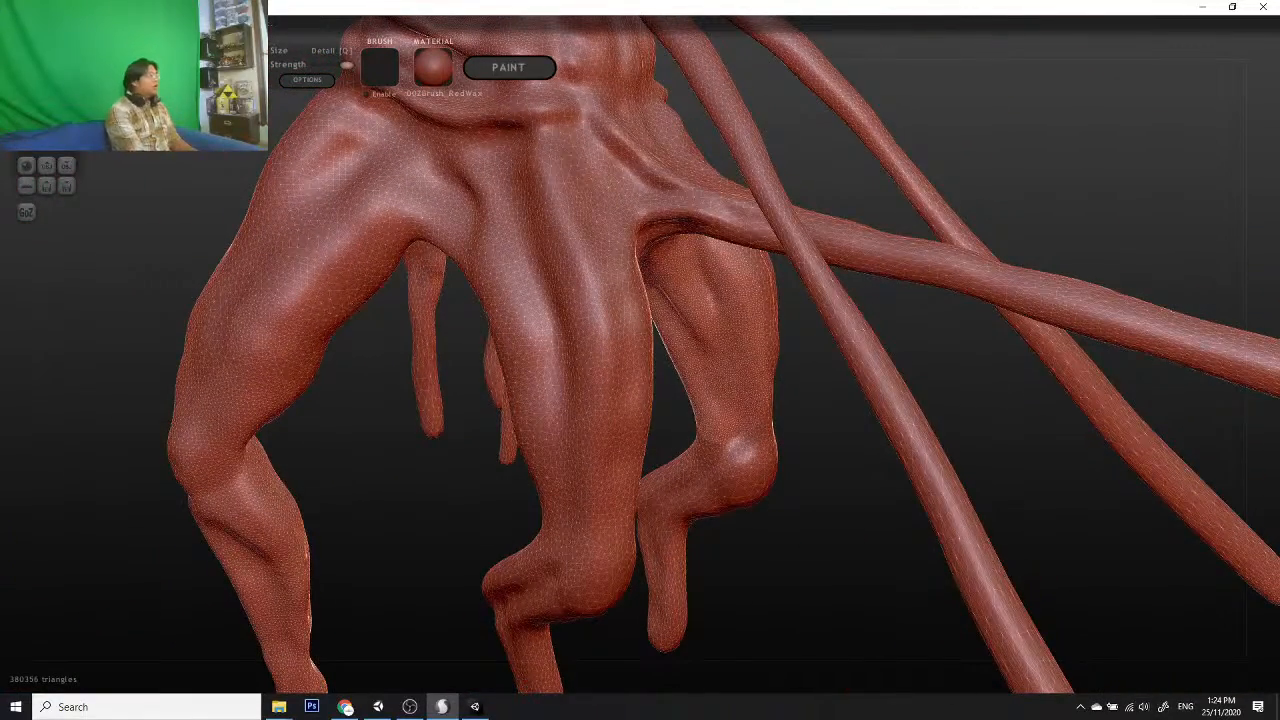
Step: Sculpt long parallel muscle ridges along the outer thigh of the front leg from hip to knee
left_click_drag(805, 540, 626, 300)
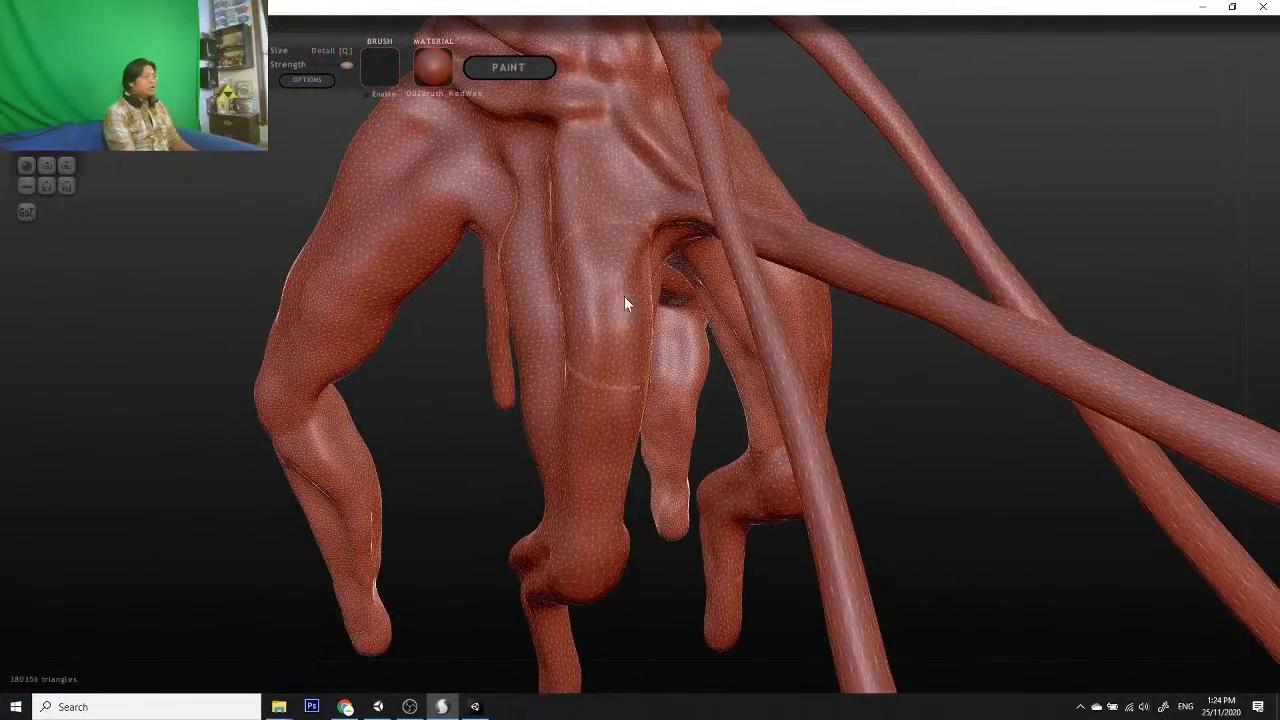
scroll(567, 260, "up", 3)
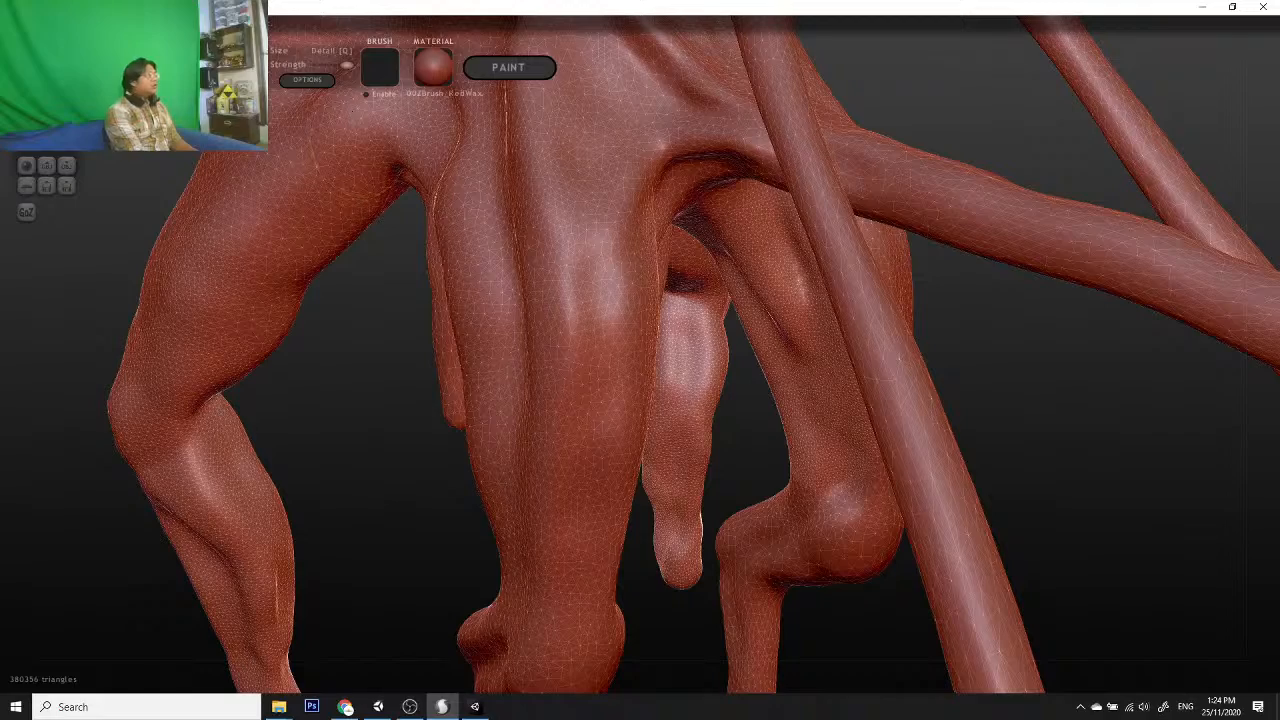
mouse_move(697, 199)
left_mouse_down()
mouse_move(603, 163)
mouse_move(600, 537)
mouse_move(397, 537)
mouse_move(546, 503)
mouse_move(517, 494)
mouse_move(682, 487)
mouse_move(570, 496)
left_mouse_up()
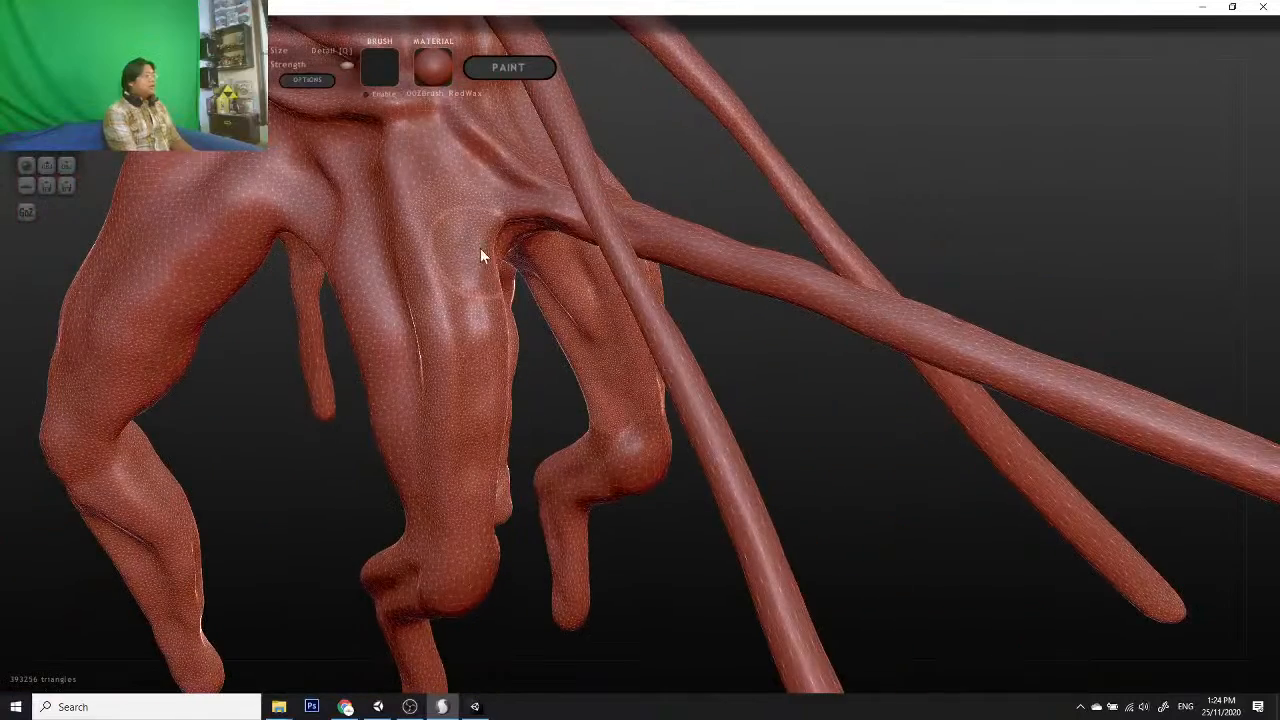
mouse_move(446, 196)
left_mouse_down()
mouse_move(474, 430)
mouse_move(498, 512)
left_mouse_up()
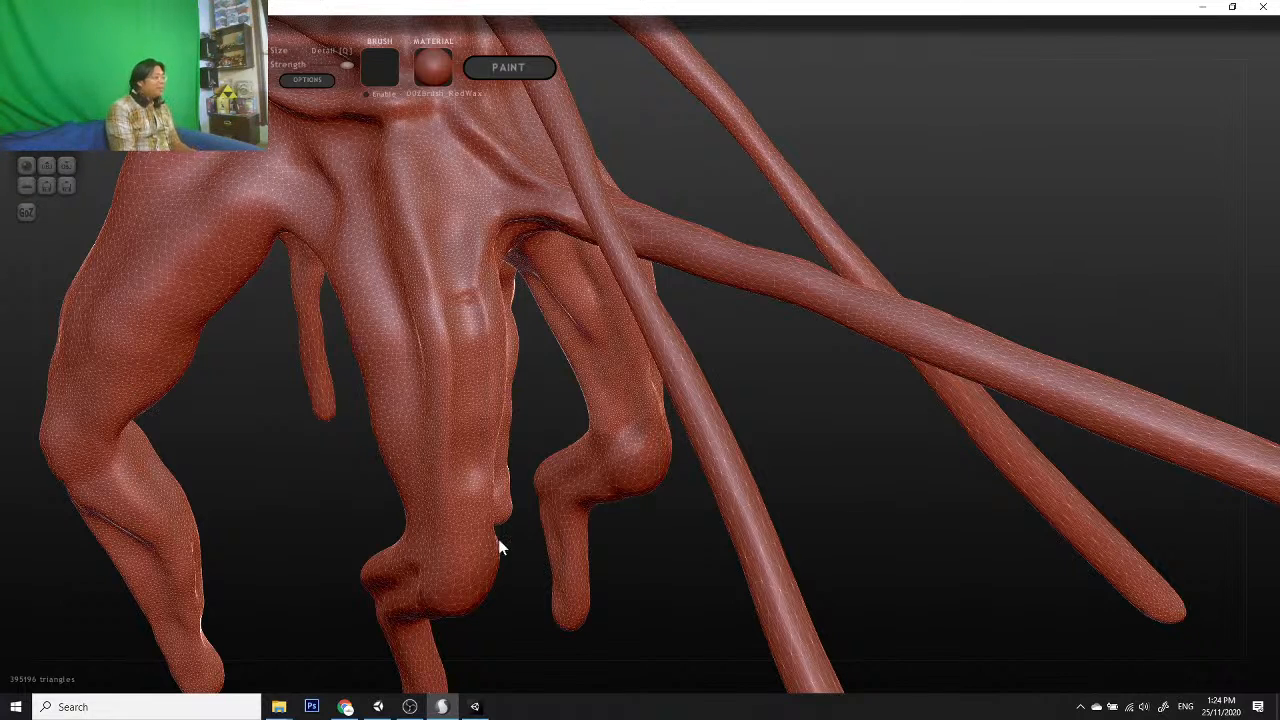
mouse_move(640, 595)
left_mouse_down()
mouse_move(720, 514)
mouse_move(734, 574)
mouse_move(720, 543)
mouse_move(805, 578)
mouse_move(682, 580)
mouse_move(726, 577)
mouse_move(777, 626)
mouse_move(780, 591)
mouse_move(763, 589)
mouse_move(631, 614)
mouse_move(615, 583)
mouse_move(763, 563)
mouse_move(720, 589)
mouse_move(664, 566)
mouse_move(709, 563)
mouse_move(709, 537)
mouse_move(614, 489)
mouse_move(615, 517)
mouse_move(757, 514)
mouse_move(566, 537)
mouse_move(531, 491)
mouse_move(523, 414)
mouse_move(511, 488)
mouse_move(420, 523)
mouse_move(506, 494)
mouse_move(551, 498)
mouse_move(495, 520)
left_mouse_up()
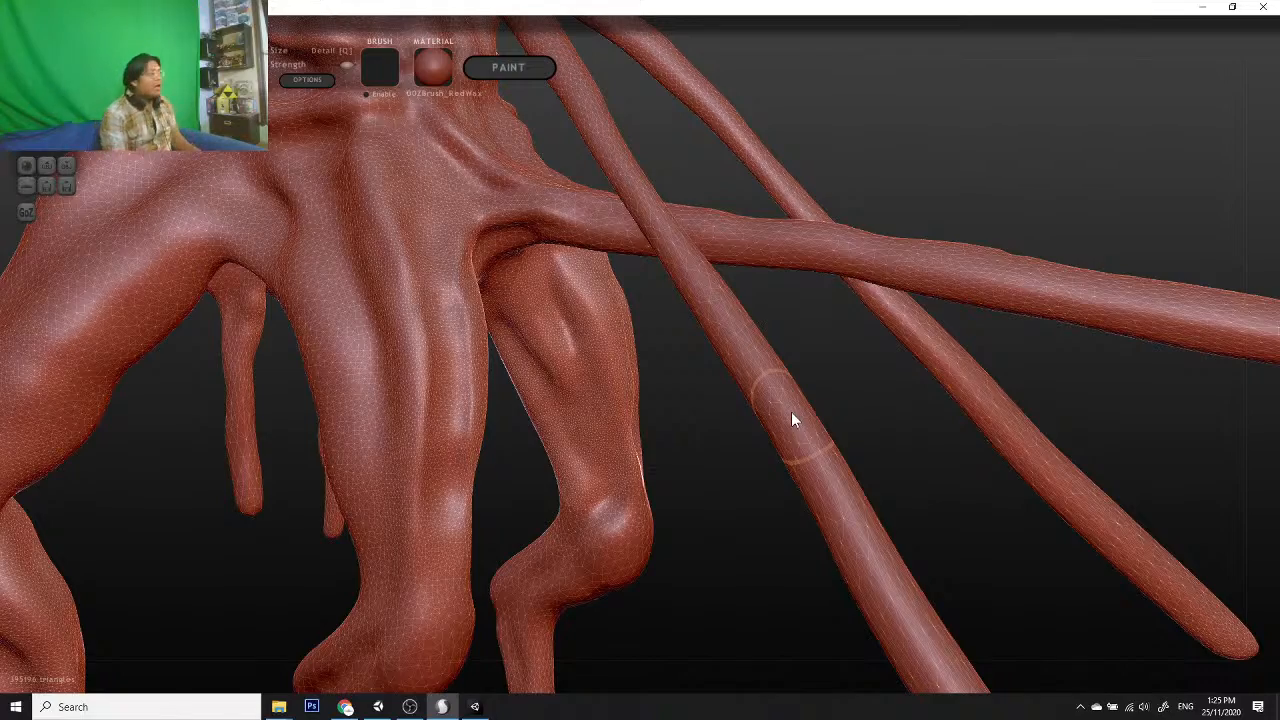
Step: Examine the wireframe density and the triangle count around the lower back and hips
scroll(605, 452, "down", 5)
scroll(610, 446, "up", 5)
mouse_move(676, 458)
left_mouse_down()
mouse_move(794, 480)
mouse_move(420, 354)
mouse_move(613, 487)
mouse_move(646, 470)
mouse_move(582, 501)
mouse_move(543, 499)
mouse_move(766, 536)
left_mouse_up()
scroll(582, 501, "up", 4)
scroll(766, 536, "up", 6)
scroll(766, 544, "down", 10)
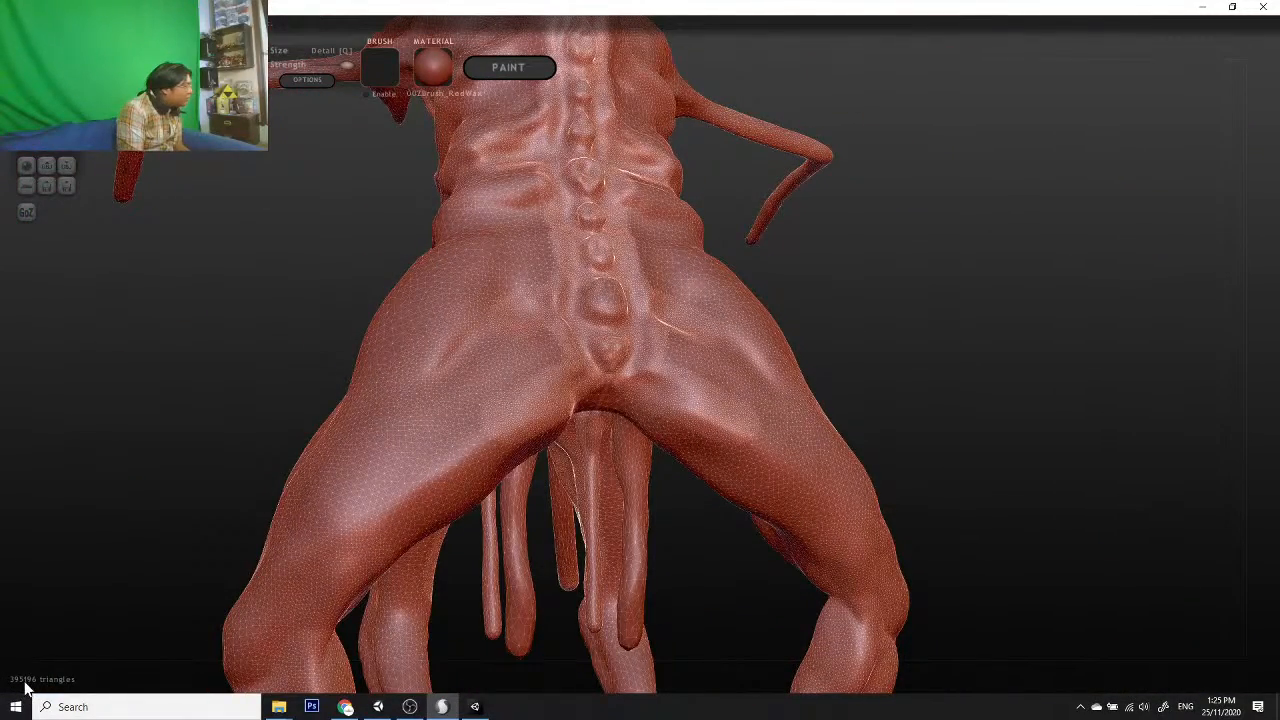
scroll(1066, 478, "up", 5)
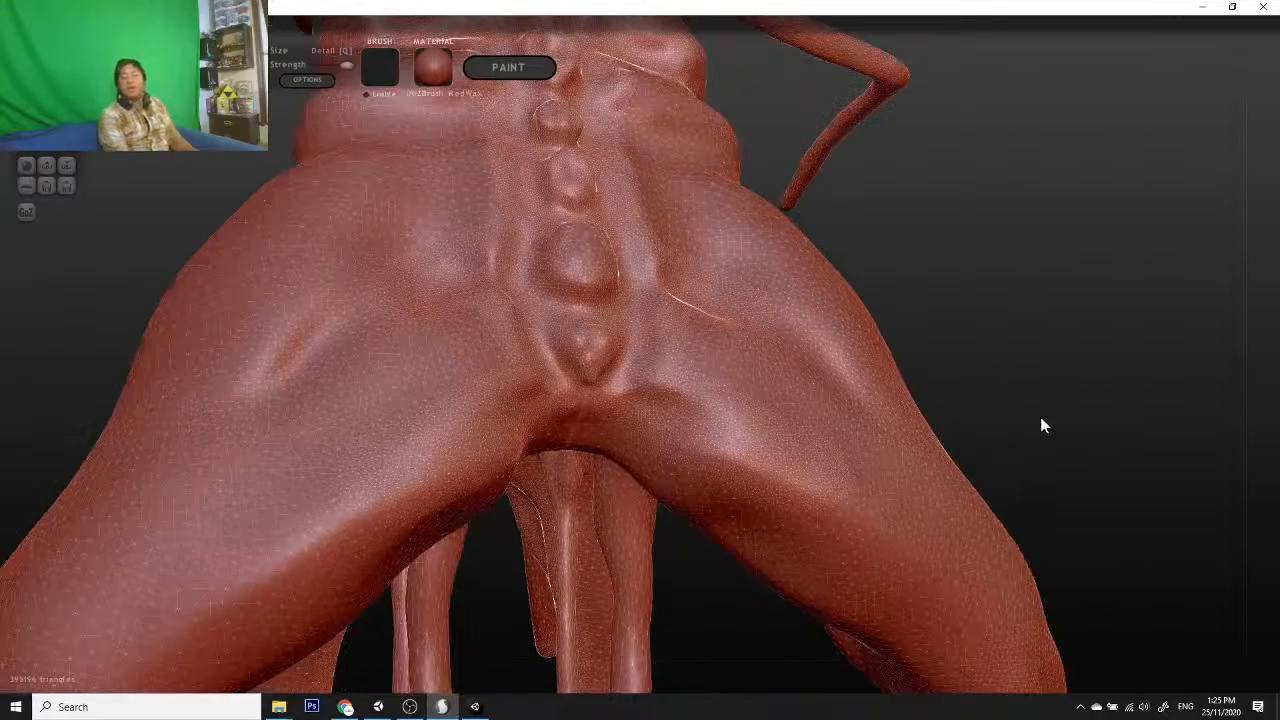
scroll(1160, 420, "up", 3)
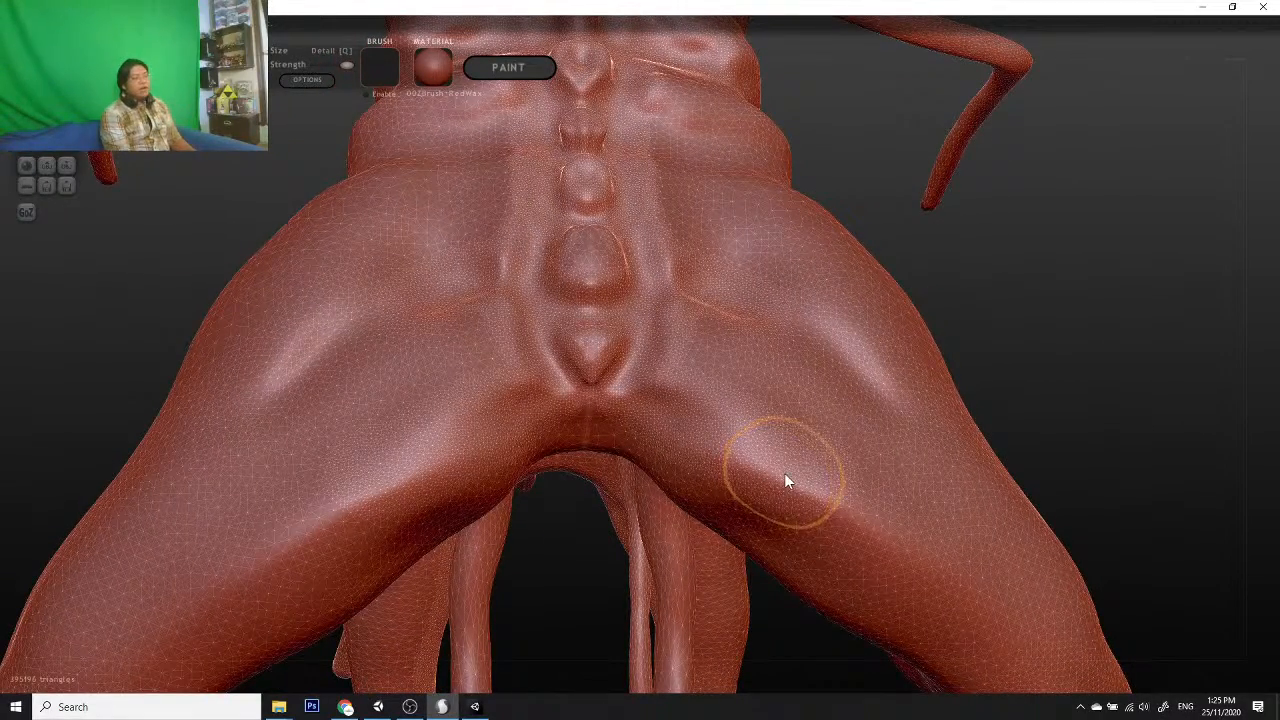
scroll(782, 480, "up", 4)
mouse_move(862, 515)
left_mouse_down()
mouse_move(920, 547)
mouse_move(775, 525)
mouse_move(721, 478)
left_mouse_up()
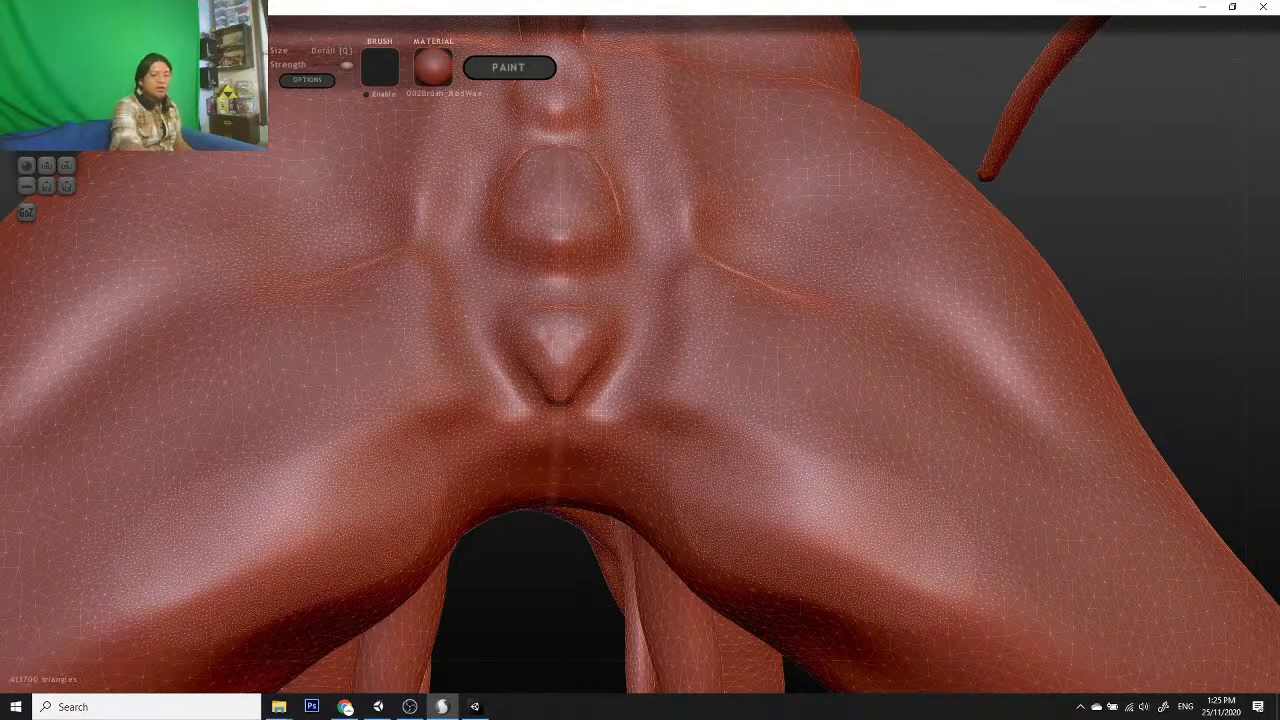
key("ctrl+z")
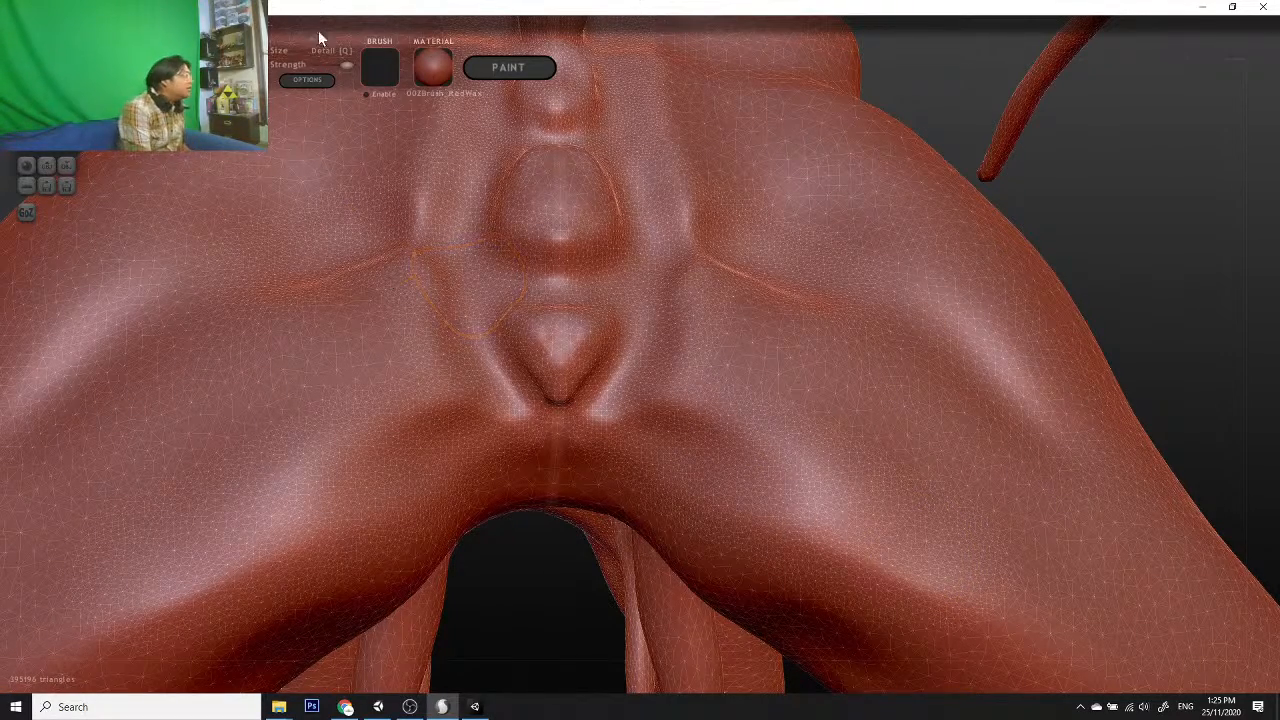
Step: Reduce the mesh density across the pelvis, the buttocks and the knobs of the lower spine
mouse_move(848, 545)
left_mouse_down()
mouse_move(959, 568)
mouse_move(687, 487)
mouse_move(634, 409)
mouse_move(654, 294)
mouse_move(686, 220)
mouse_move(872, 290)
mouse_move(657, 223)
mouse_move(908, 506)
mouse_move(720, 420)
mouse_move(940, 562)
mouse_move(634, 482)
mouse_move(624, 461)
mouse_move(380, 418)
mouse_move(457, 177)
mouse_move(249, 257)
mouse_move(351, 234)
mouse_move(166, 380)
mouse_move(135, 500)
left_mouse_up()
scroll(1040, 357, "down", 5)
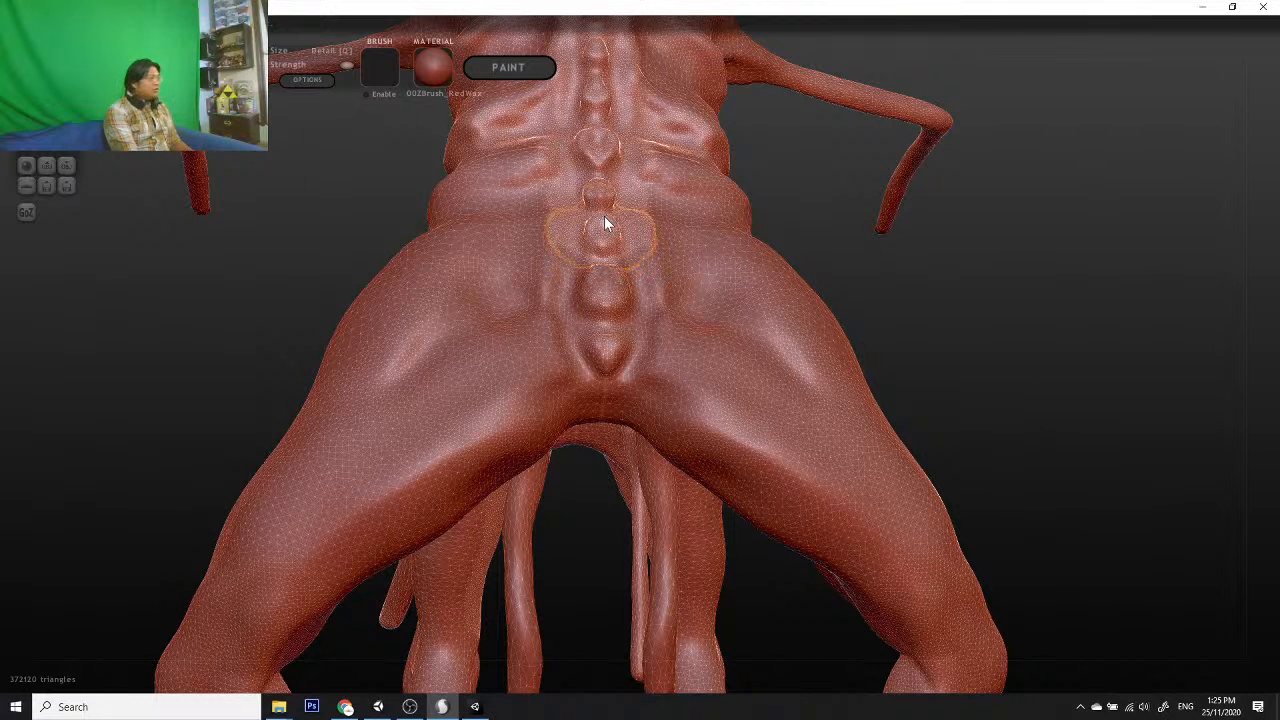
mouse_move(604, 216)
left_mouse_down()
mouse_move(620, 228)
mouse_move(614, 146)
mouse_move(592, 179)
mouse_move(597, 215)
mouse_move(599, 113)
left_mouse_up()
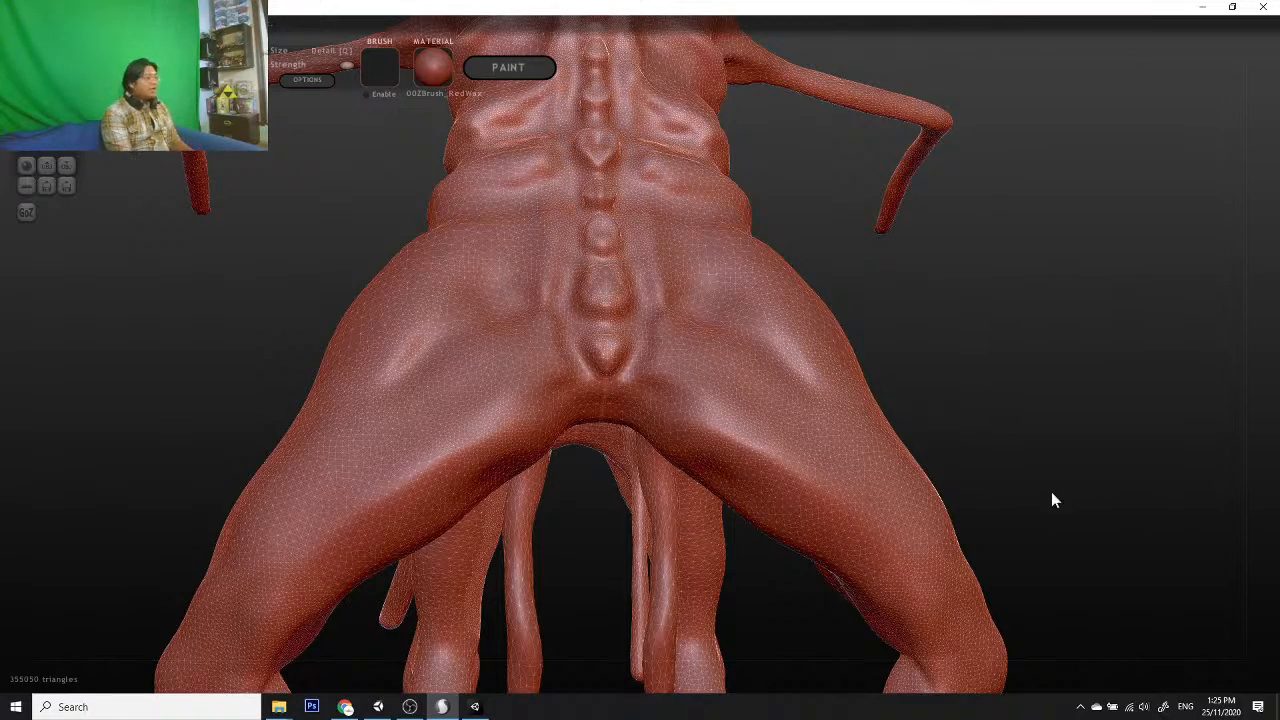
Step: Reduce the mesh density on the waist, hips and upper thighs around the front legs
mouse_move(1051, 497)
left_mouse_down()
mouse_move(863, 503)
mouse_move(897, 446)
mouse_move(945, 487)
left_mouse_up()
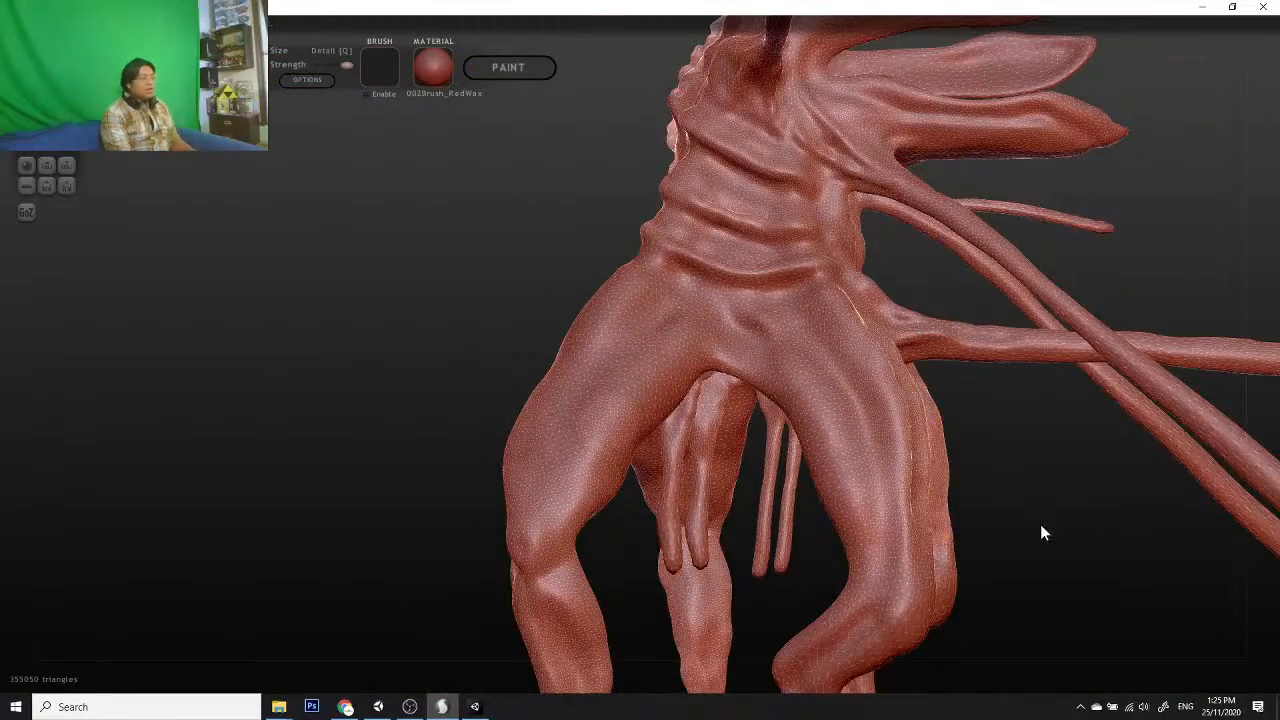
left_click_drag(1040, 526, 908, 548)
scroll(800, 448, "up", 5)
left_click_drag(811, 402, 757, 680)
scroll(754, 486, "down", 5)
mouse_move(1022, 479)
left_mouse_down()
mouse_move(1069, 519)
mouse_move(1056, 509)
left_mouse_up()
left_click_drag(931, 531, 962, 624)
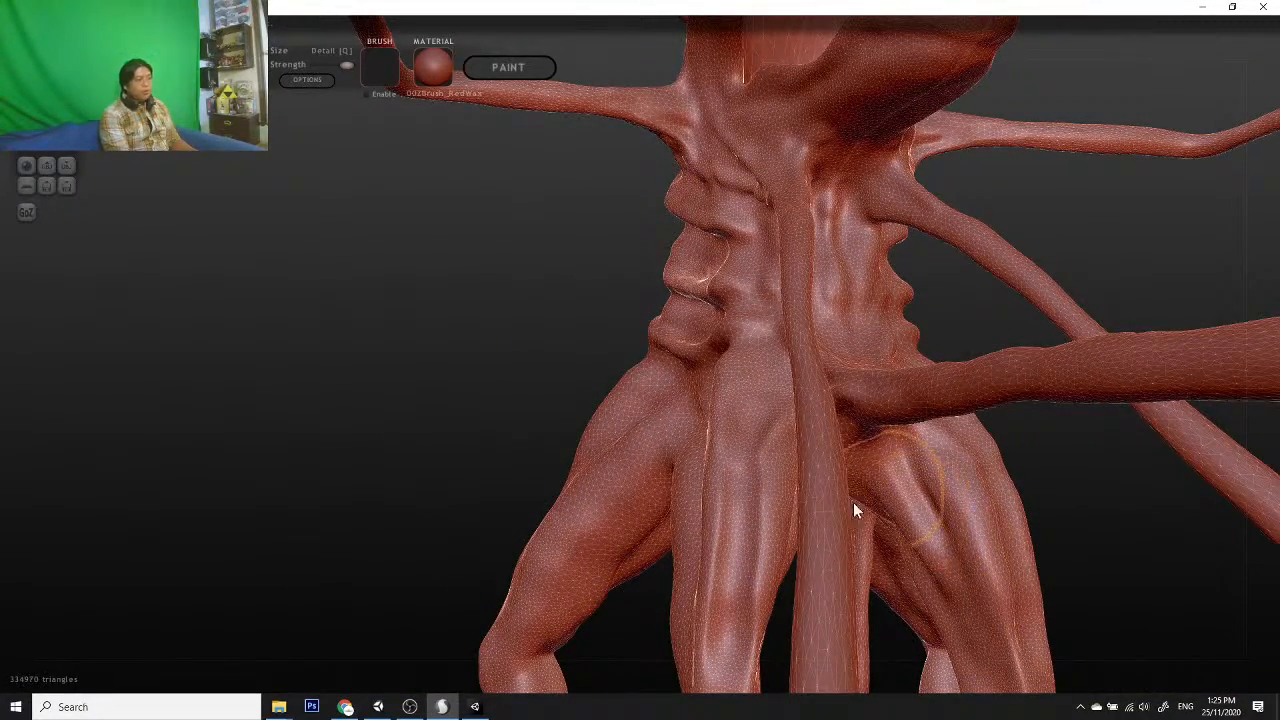
Step: Reduce the mesh density along the ridged thighs of the front legs and the neighbouring surfaces
mouse_move(358, 461)
left_mouse_down()
mouse_move(131, 281)
mouse_move(303, 371)
mouse_move(288, 351)
left_mouse_up()
scroll(279, 290, "up", 3)
scroll(279, 290, "down", 3)
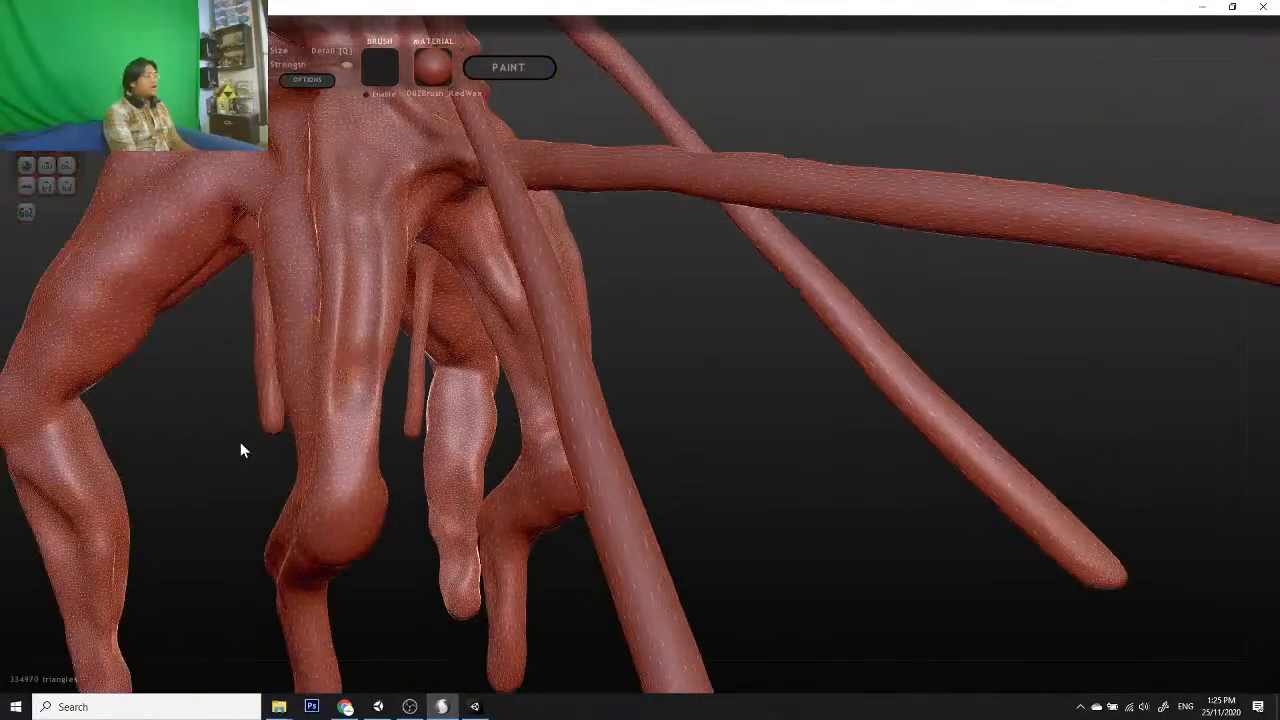
mouse_move(216, 463)
left_mouse_down()
mouse_move(564, 548)
mouse_move(774, 457)
mouse_move(635, 507)
left_mouse_up()
left_click_drag(946, 511, 888, 556)
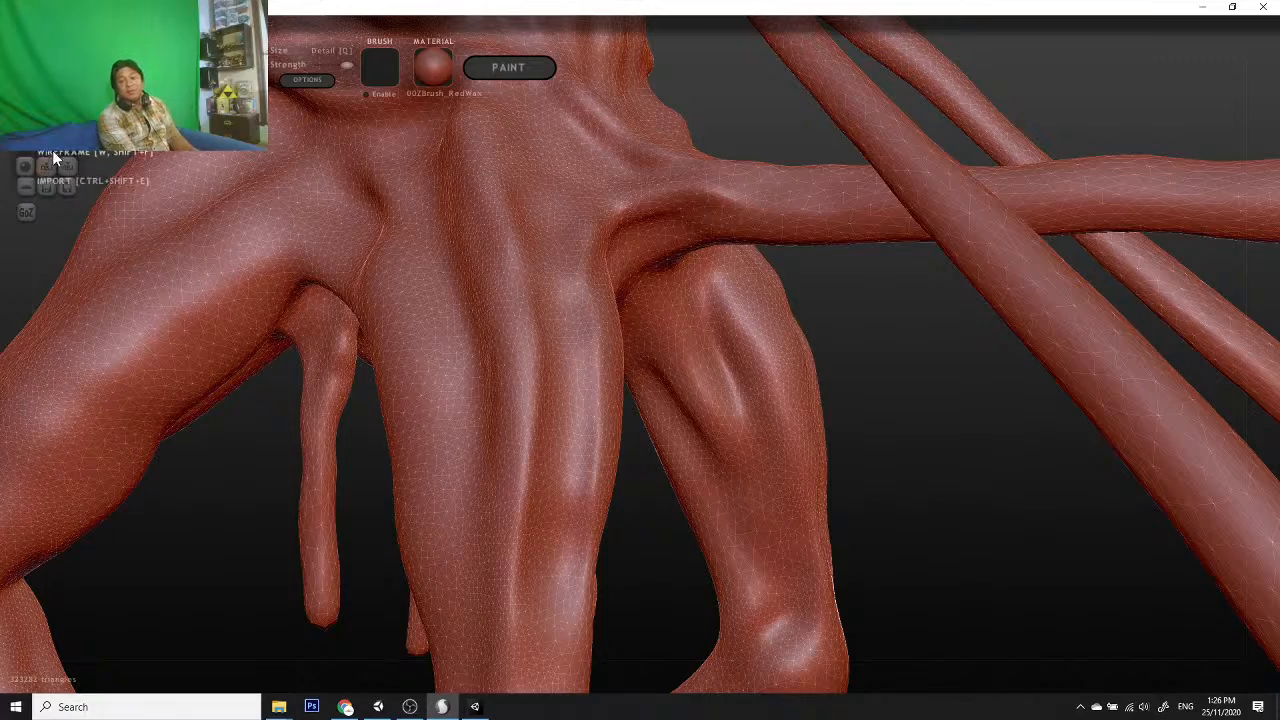
mouse_move(926, 508)
left_mouse_down()
mouse_move(991, 534)
mouse_move(546, 264)
mouse_move(558, 416)
mouse_move(531, 527)
mouse_move(570, 569)
left_mouse_up()
mouse_move(706, 538)
left_mouse_down()
mouse_move(834, 517)
mouse_move(800, 515)
left_mouse_up()
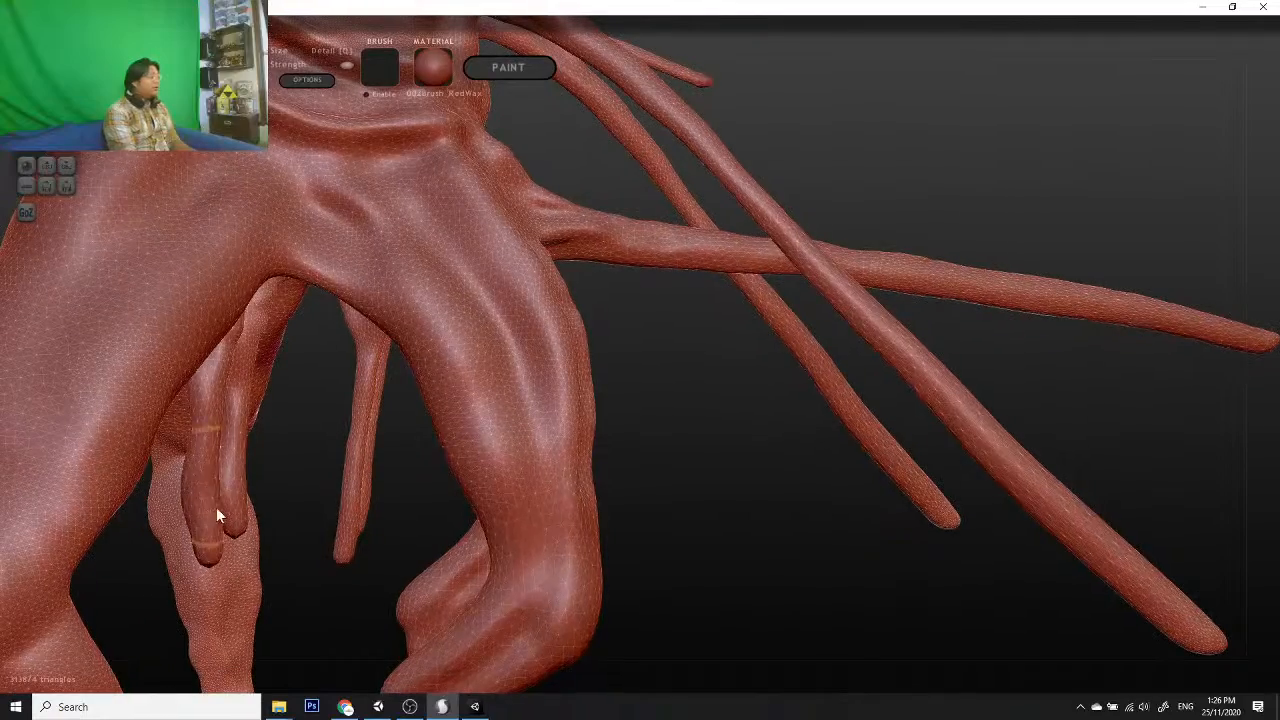
Step: Examine the wireframe density on the hips, groin and ridged front thighs from several angles
mouse_move(757, 420)
left_mouse_down()
mouse_move(720, 443)
mouse_move(777, 486)
left_mouse_up()
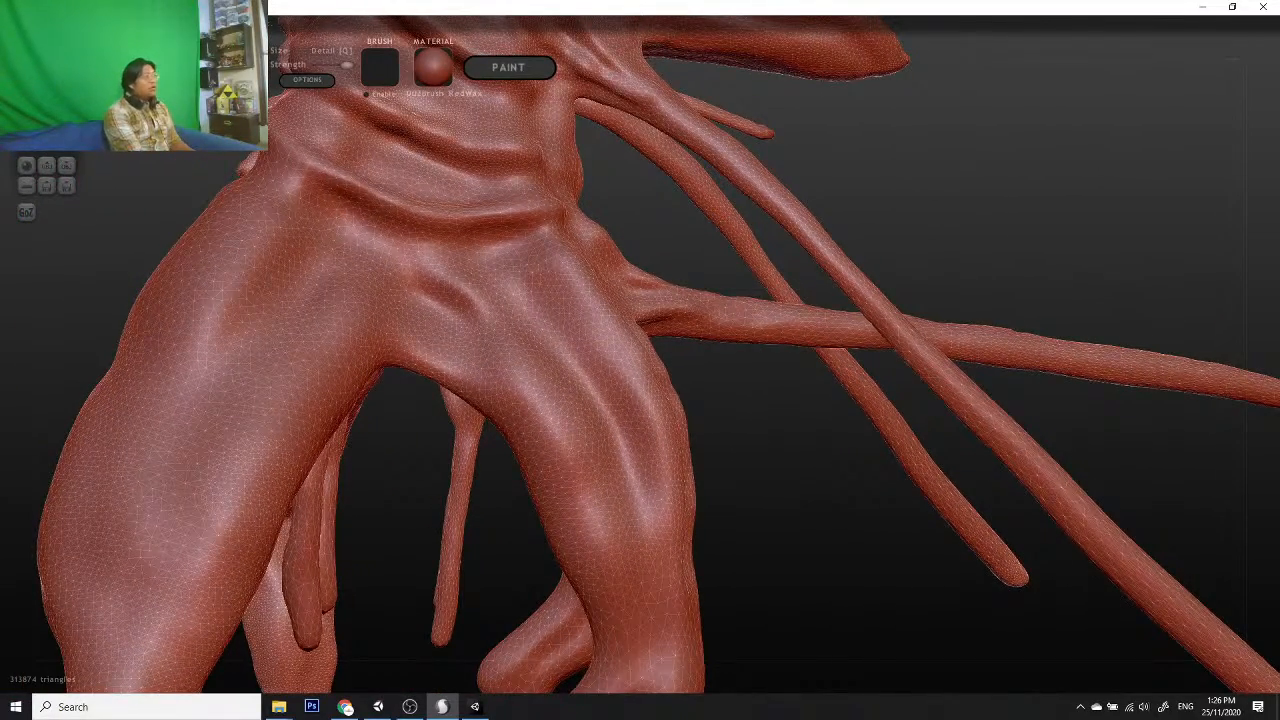
mouse_move(1168, 471)
left_mouse_down()
mouse_move(754, 494)
mouse_move(803, 491)
mouse_move(826, 511)
mouse_move(734, 534)
mouse_move(743, 480)
mouse_move(708, 519)
mouse_move(796, 508)
mouse_move(852, 480)
mouse_move(789, 516)
mouse_move(620, 480)
left_mouse_up()
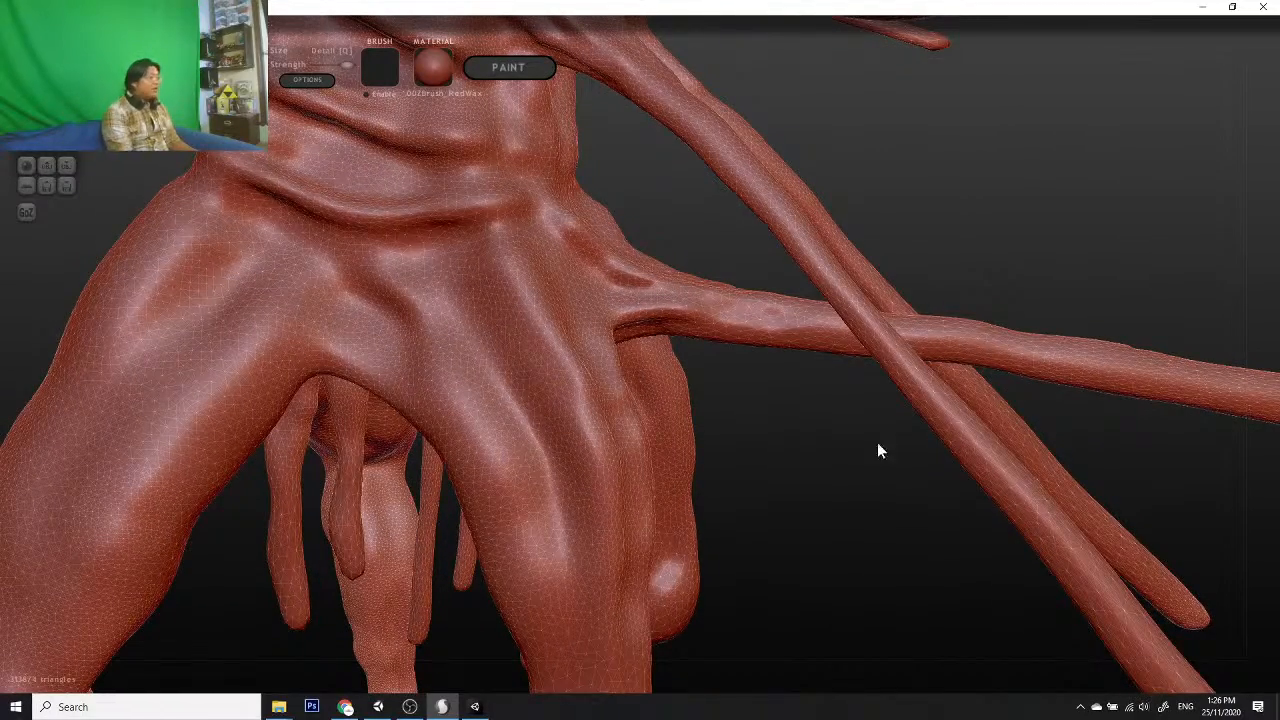
mouse_move(877, 449)
left_mouse_down()
mouse_move(837, 483)
mouse_move(866, 506)
mouse_move(830, 508)
left_mouse_up()
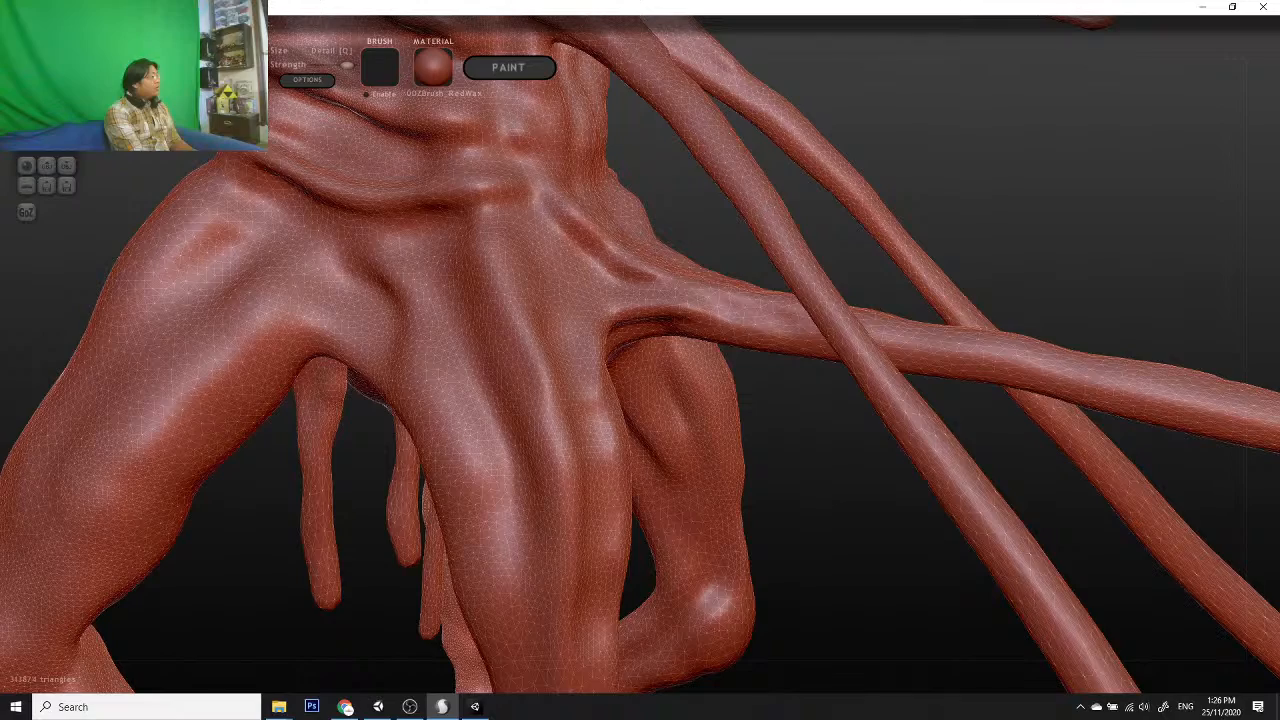
mouse_move(884, 547)
left_mouse_down()
mouse_move(895, 548)
mouse_move(784, 481)
mouse_move(600, 406)
left_mouse_up()
scroll(784, 481, "down", 8)
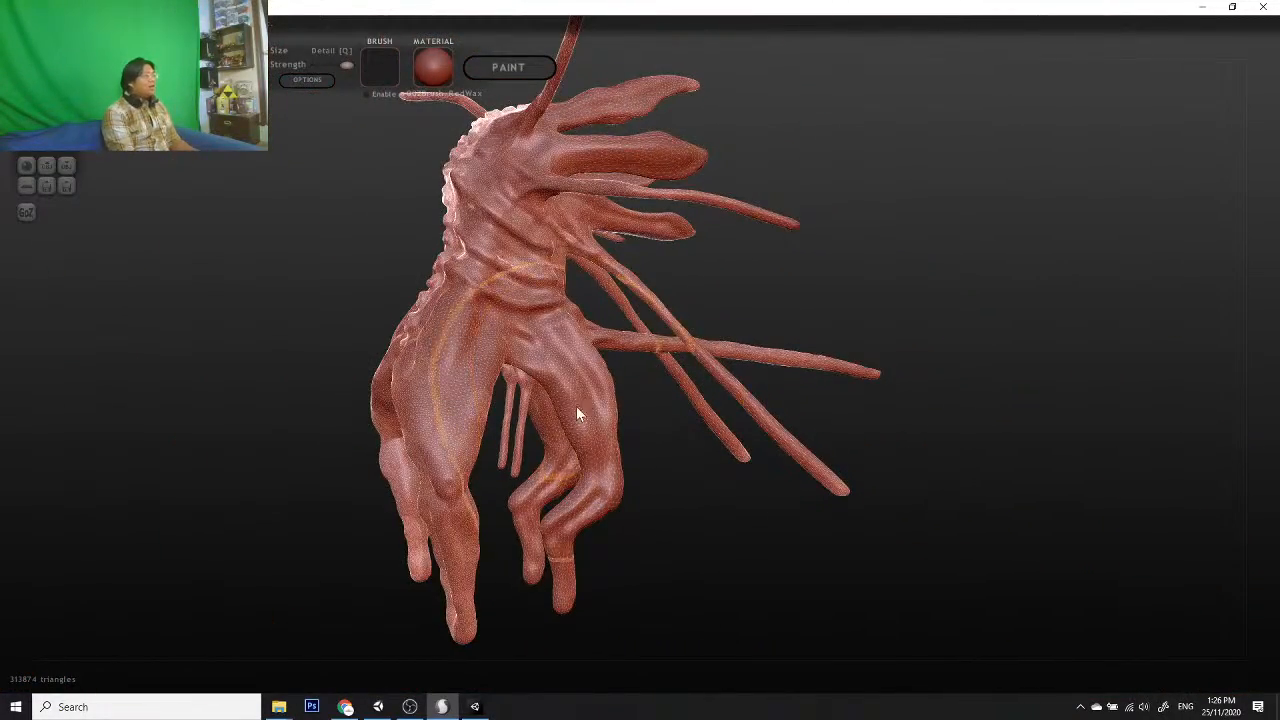
scroll(578, 414, "up", 10)
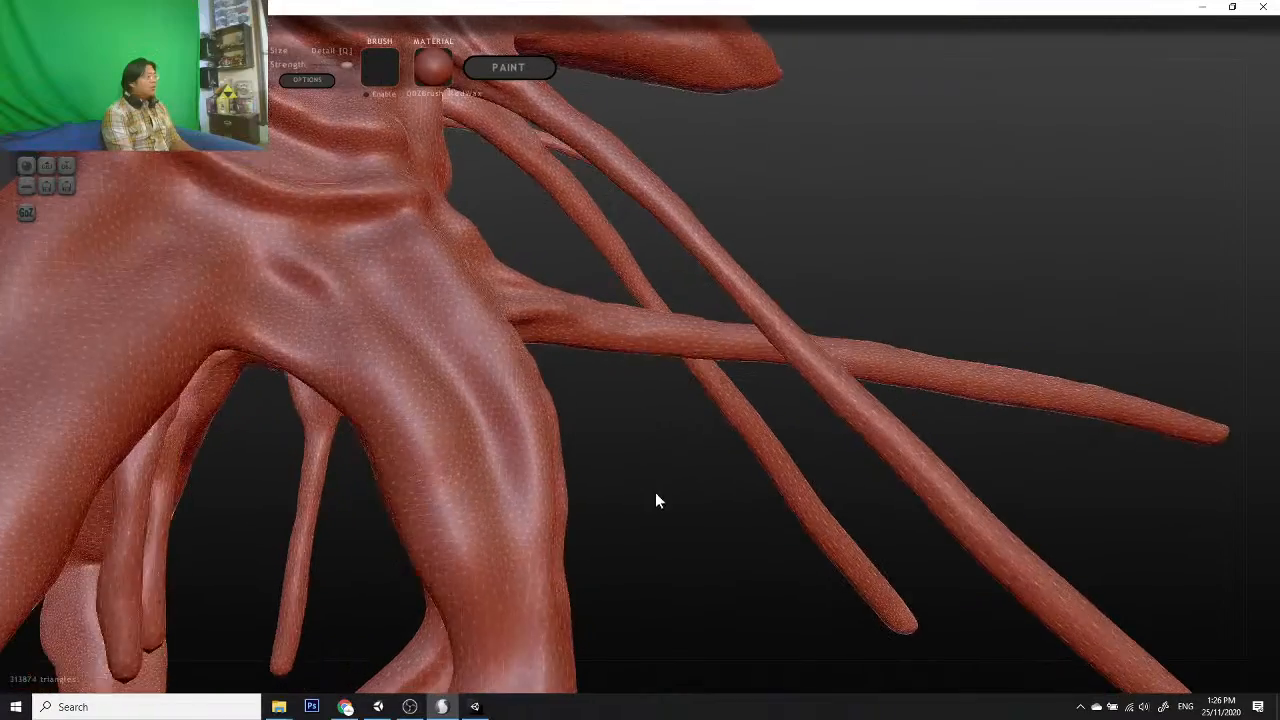
left_click_drag(655, 492, 632, 490)
left_click_drag(489, 460, 466, 470)
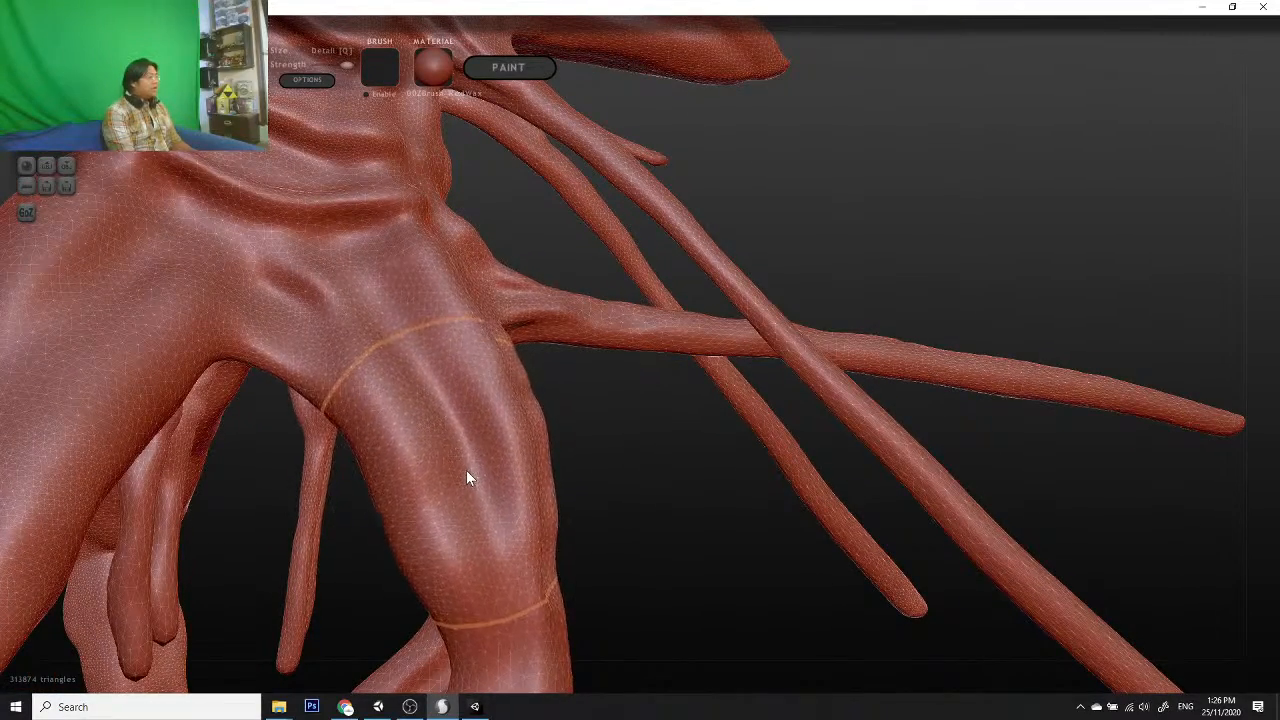
left_click_drag(626, 508, 701, 486)
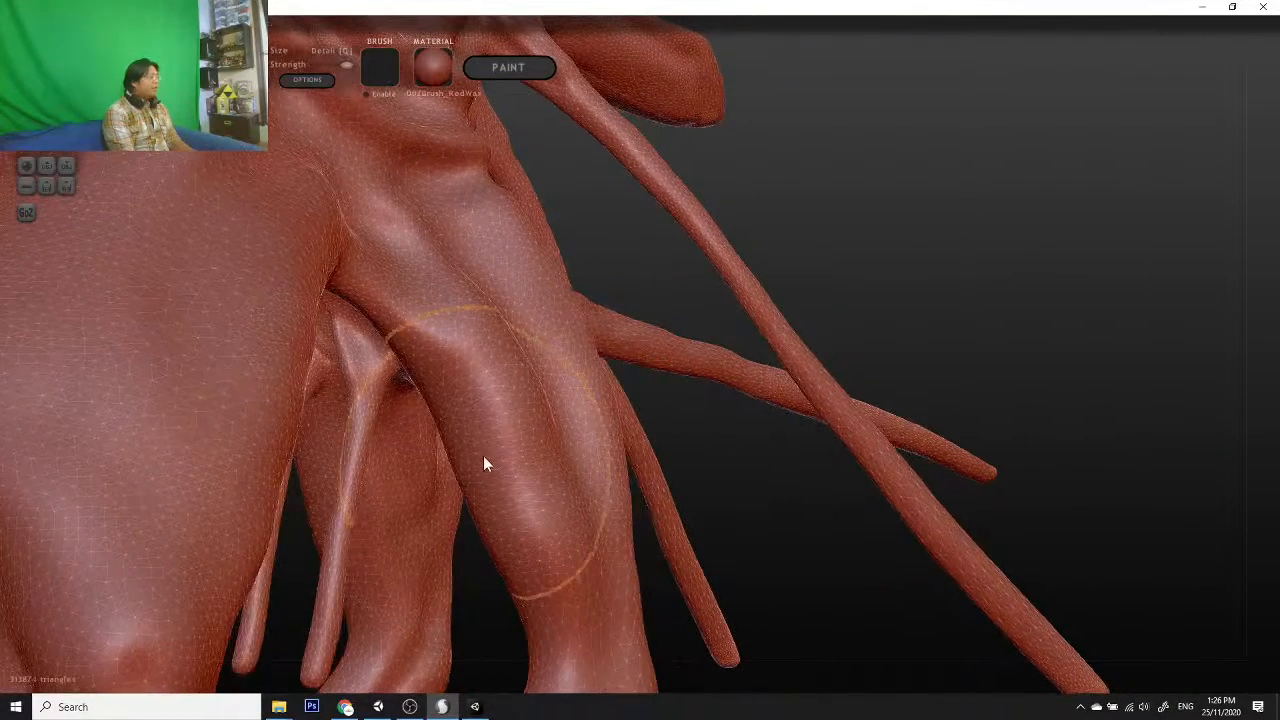
mouse_move(762, 515)
left_mouse_down()
mouse_move(484, 533)
mouse_move(401, 497)
mouse_move(583, 479)
left_mouse_up()
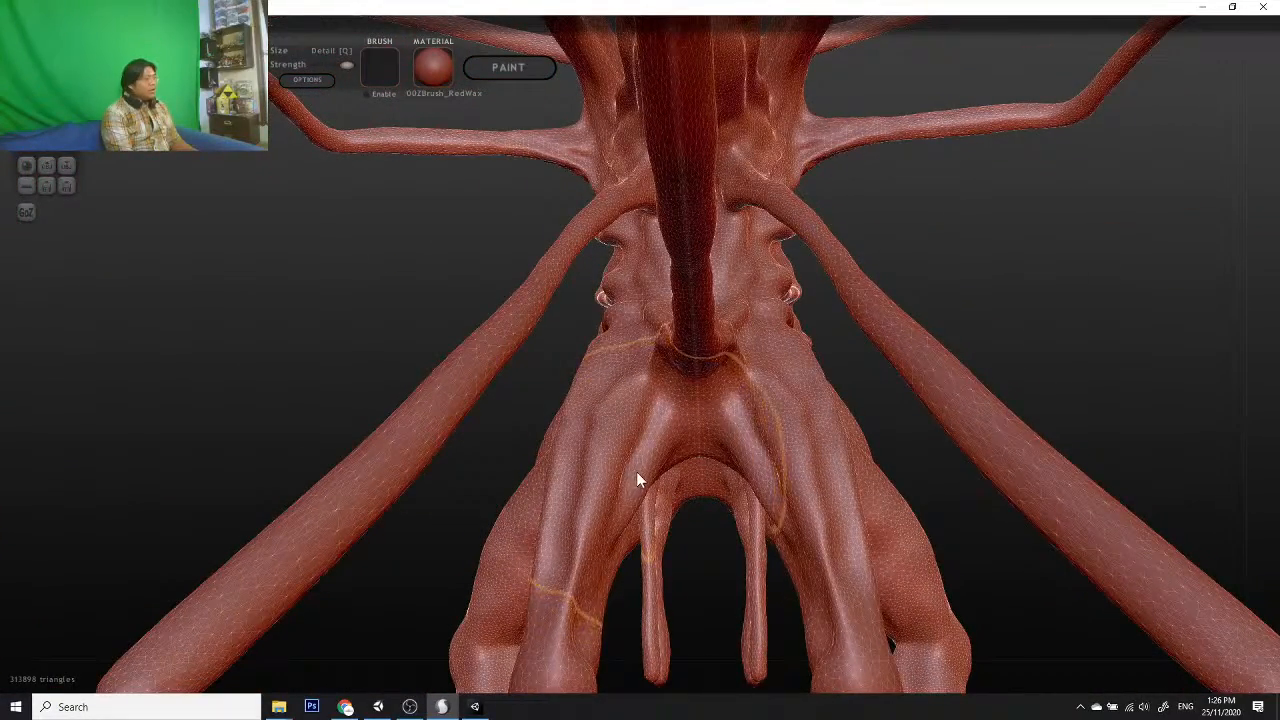
Step: Examine the whole creature's wireframe, from the tendrils and head petals down to the torso folds and front legs
scroll(679, 451, "down", 8)
left_click_drag(766, 407, 874, 397)
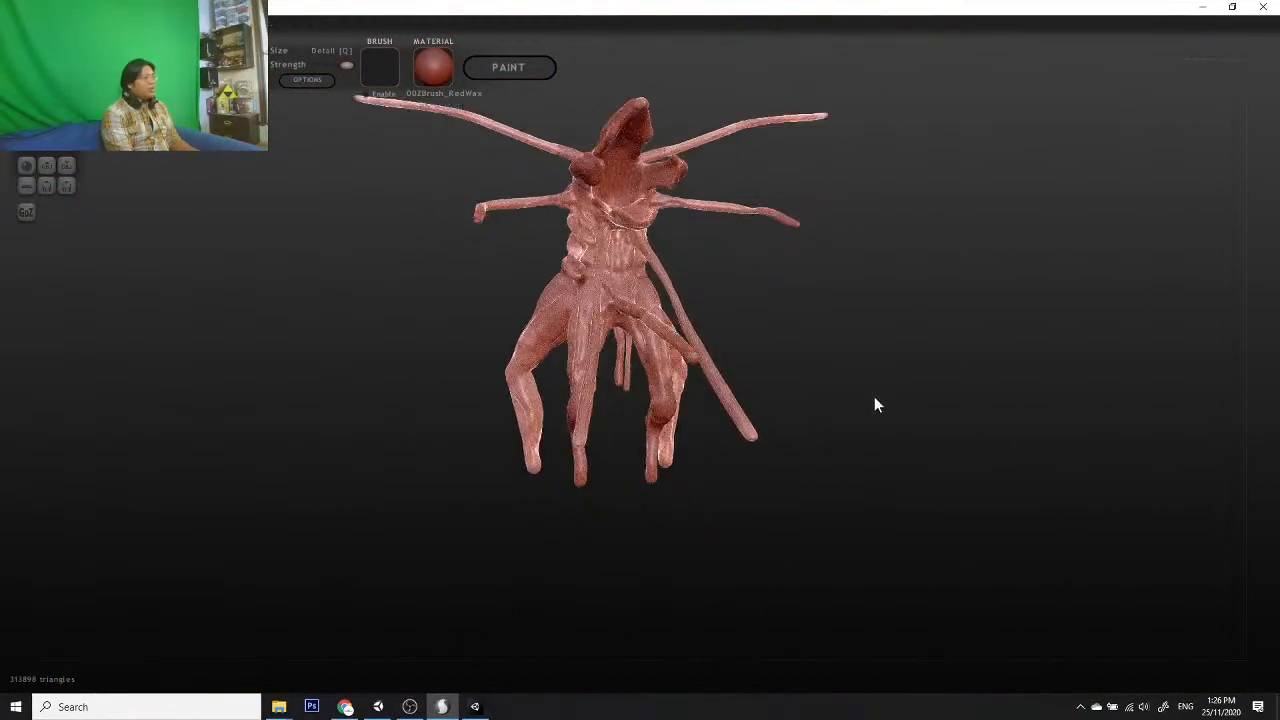
scroll(896, 300, "up", 10)
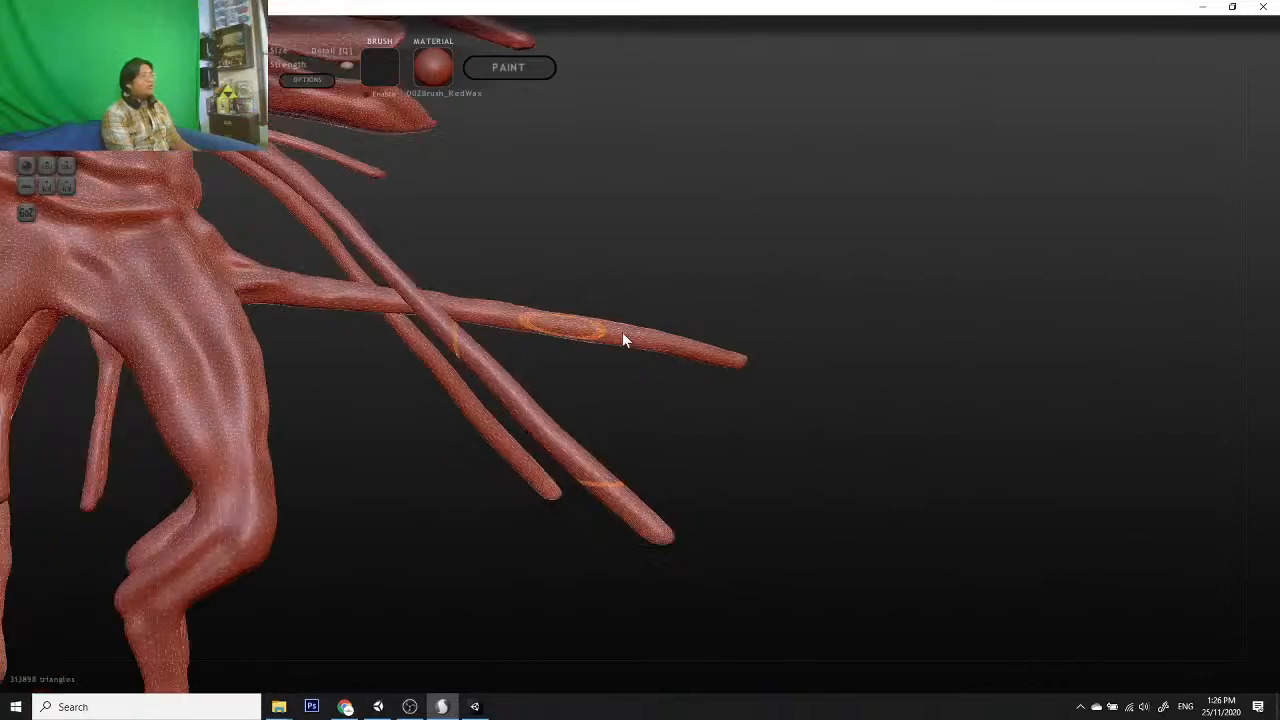
scroll(622, 340, "down", 8)
mouse_move(758, 328)
left_mouse_down()
mouse_move(854, 449)
mouse_move(857, 423)
mouse_move(671, 469)
mouse_move(650, 432)
left_mouse_up()
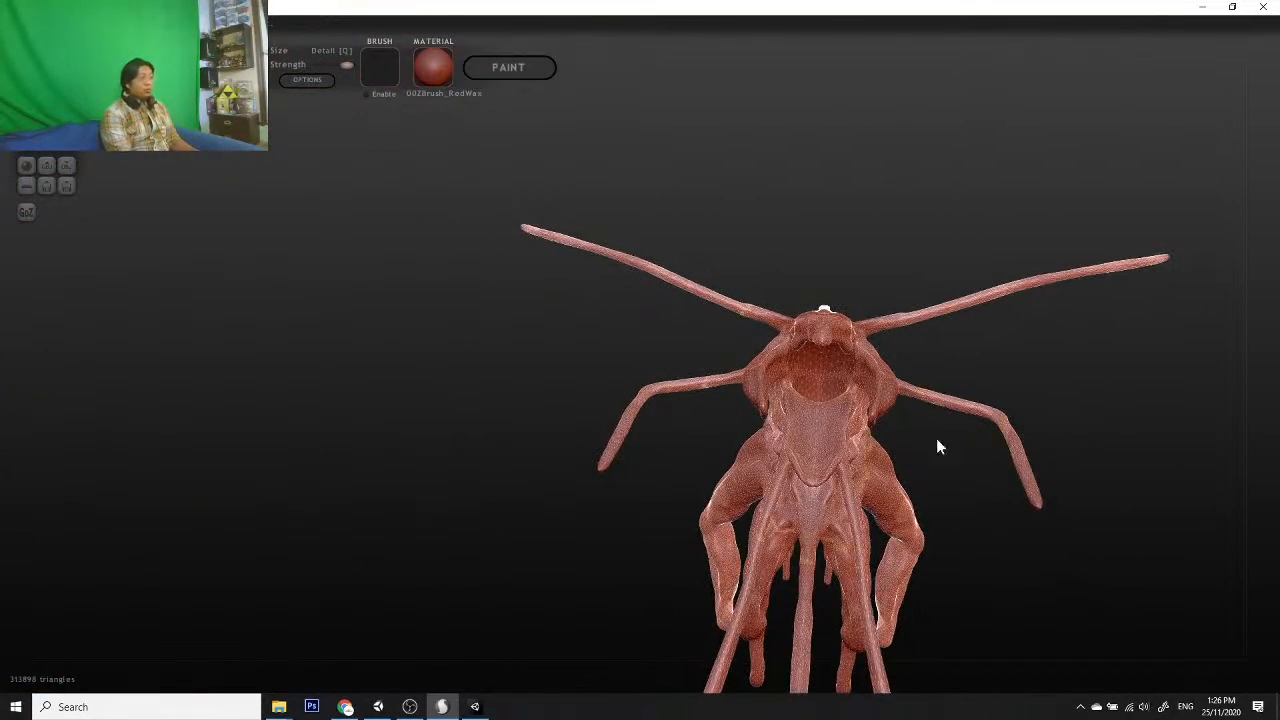
mouse_move(1006, 509)
left_mouse_down()
mouse_move(991, 586)
mouse_move(866, 543)
mouse_move(845, 497)
mouse_move(901, 543)
mouse_move(851, 457)
mouse_move(869, 463)
mouse_move(857, 437)
left_mouse_up()
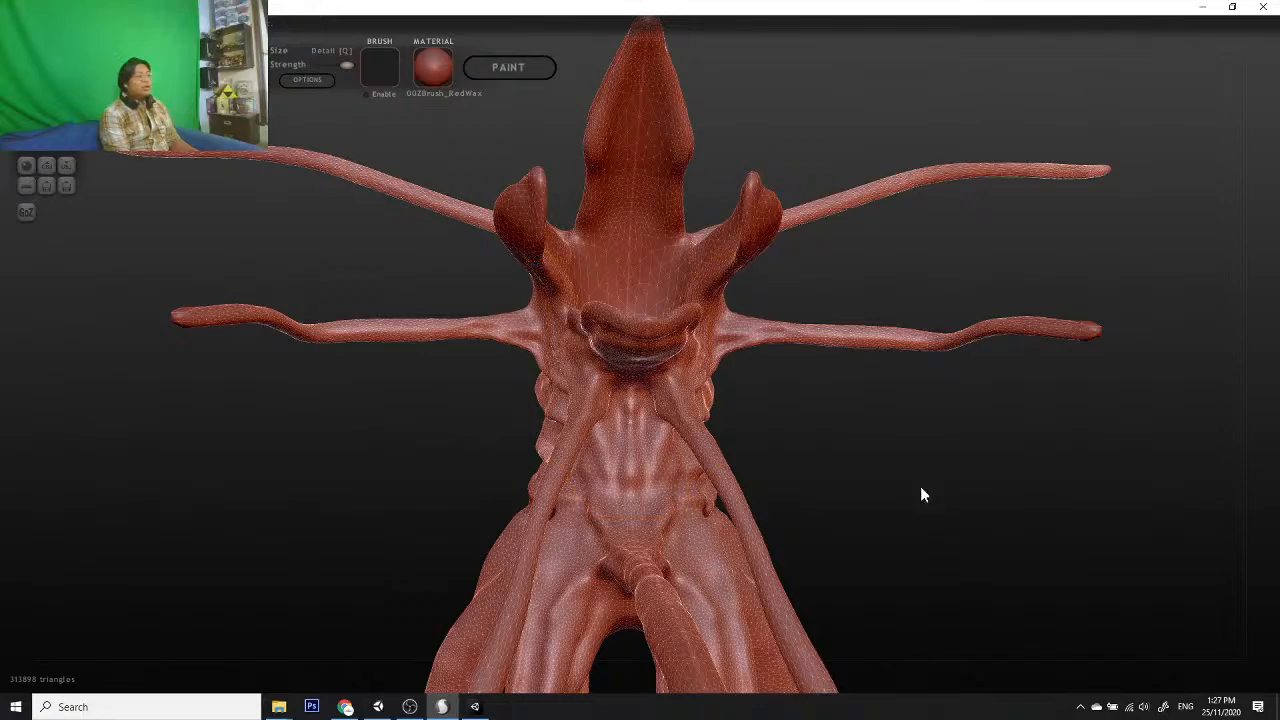
mouse_move(920, 494)
left_mouse_down()
mouse_move(914, 569)
mouse_move(894, 583)
mouse_move(866, 288)
left_mouse_up()
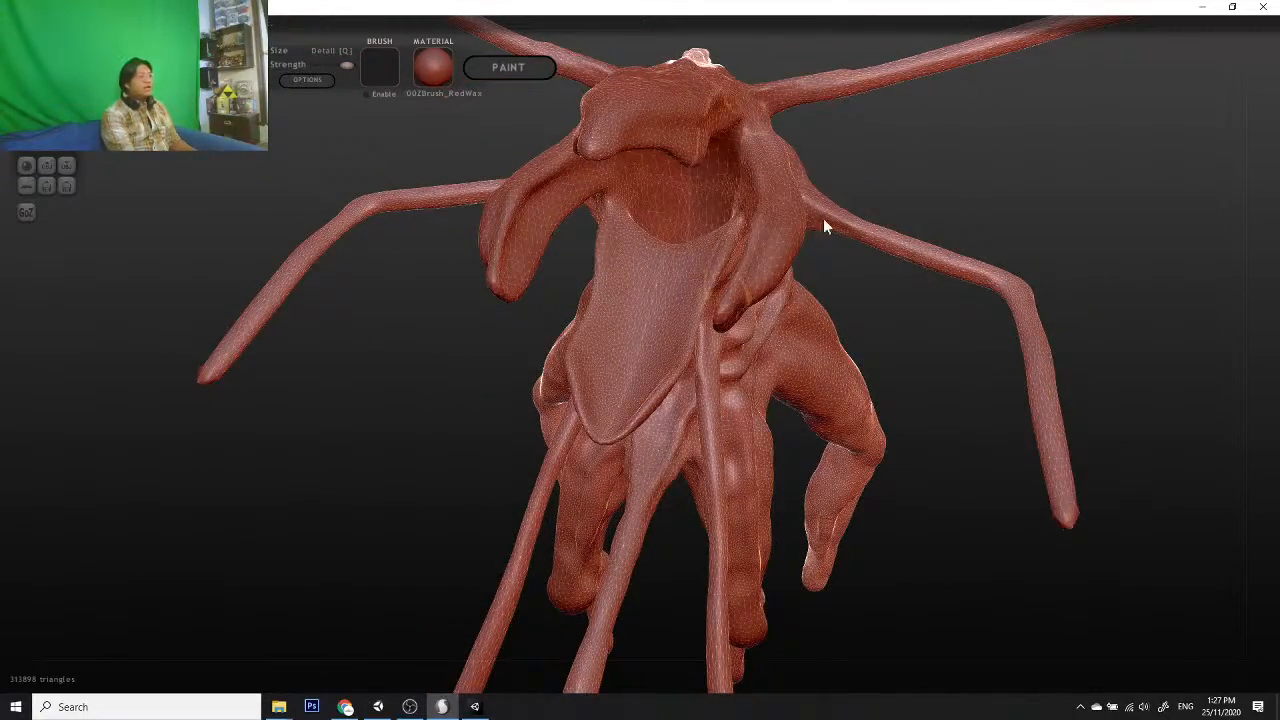
mouse_move(960, 598)
left_mouse_down()
mouse_move(986, 508)
mouse_move(1180, 505)
mouse_move(642, 588)
left_mouse_up()
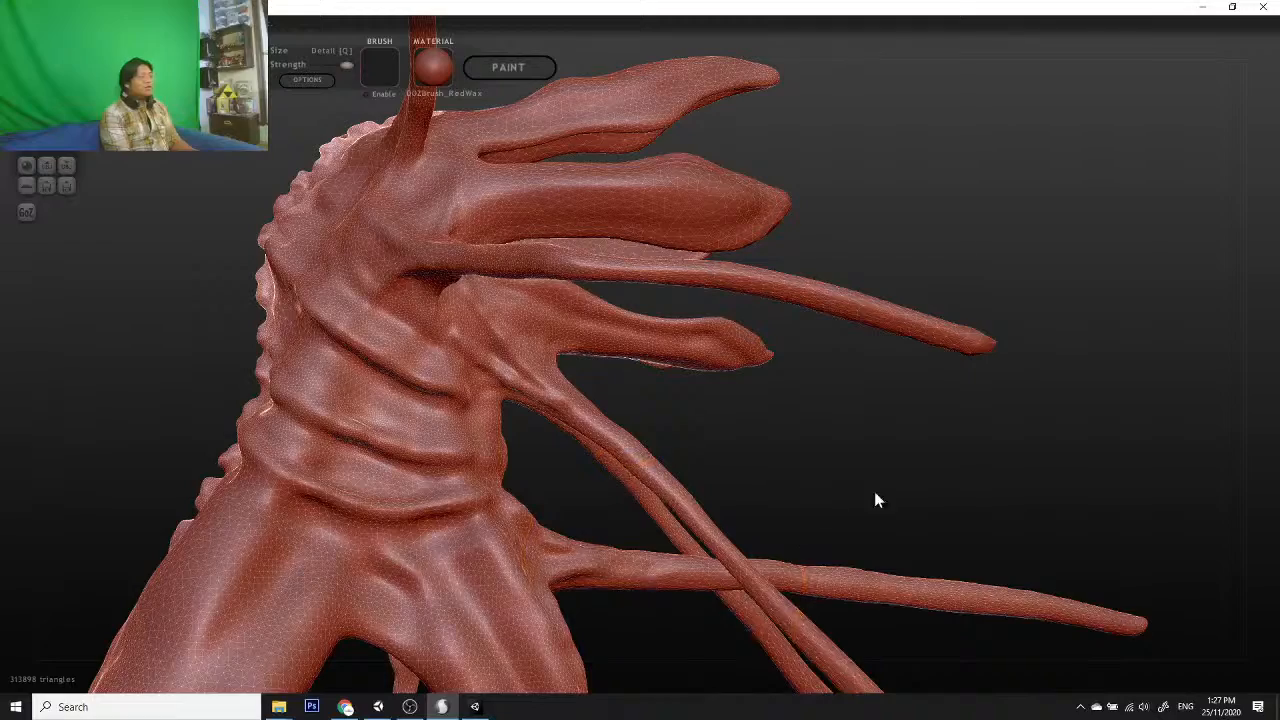
mouse_move(816, 488)
left_mouse_down()
mouse_move(986, 323)
mouse_move(797, 514)
left_mouse_up()
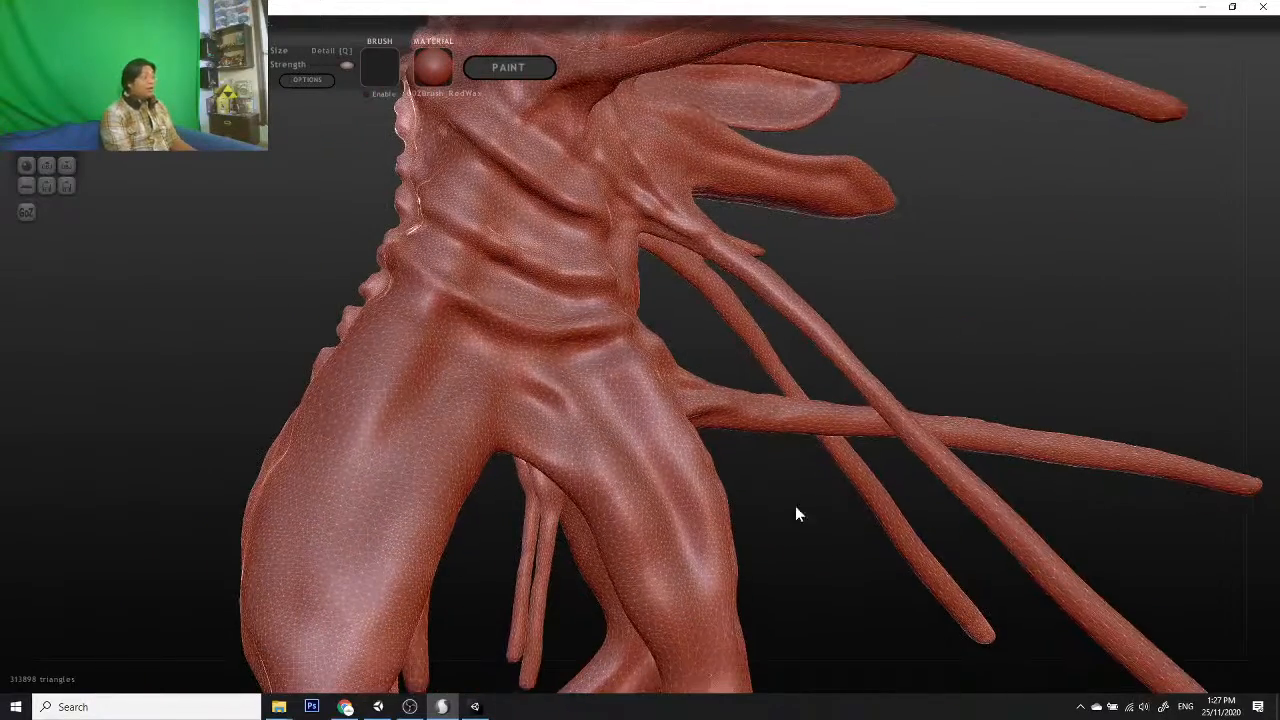
mouse_move(1020, 572)
left_mouse_down()
mouse_move(840, 560)
mouse_move(897, 591)
mouse_move(826, 623)
mouse_move(731, 531)
mouse_move(849, 600)
mouse_move(834, 500)
mouse_move(874, 546)
mouse_move(807, 498)
left_mouse_up()
scroll(807, 498, "up", 2)
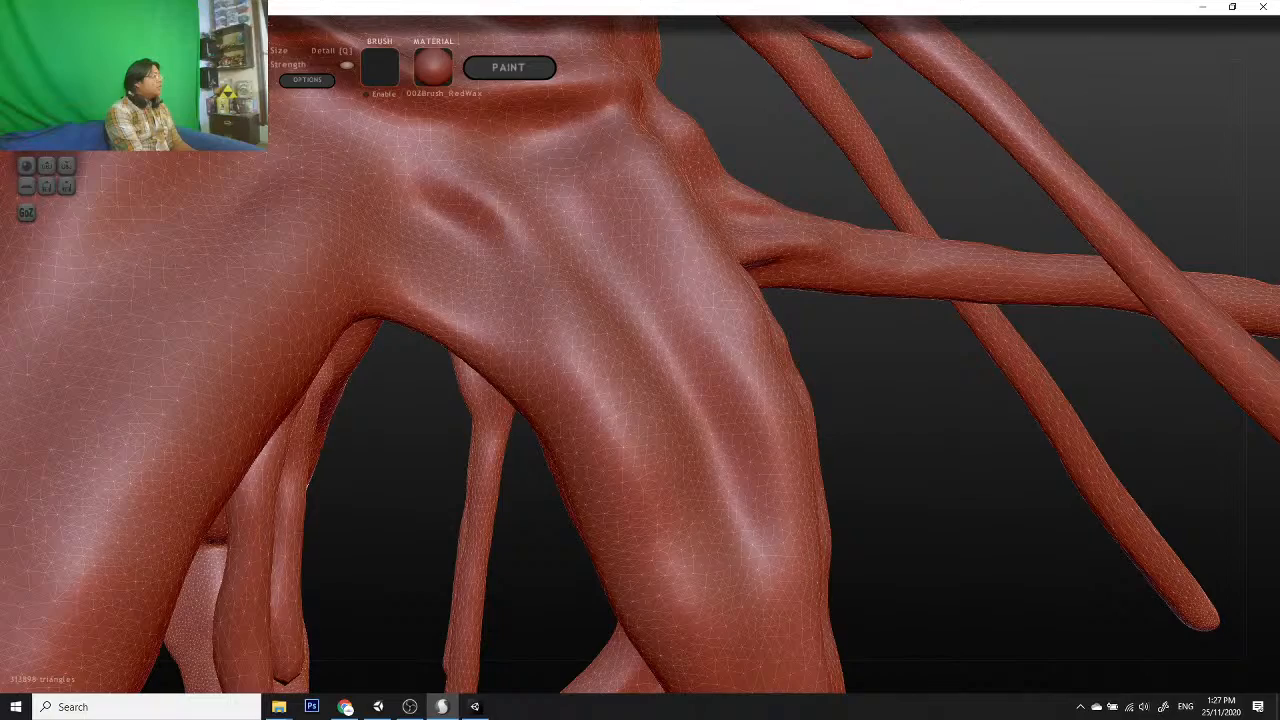
Step: Sculpt long muscle ridges and a crease down the inner face of the front leg's thigh towards the knee
mouse_move(468, 272)
left_mouse_down()
mouse_move(552, 338)
mouse_move(704, 551)
left_mouse_up()
mouse_move(964, 582)
left_mouse_down()
mouse_move(934, 513)
mouse_move(898, 530)
left_mouse_up()
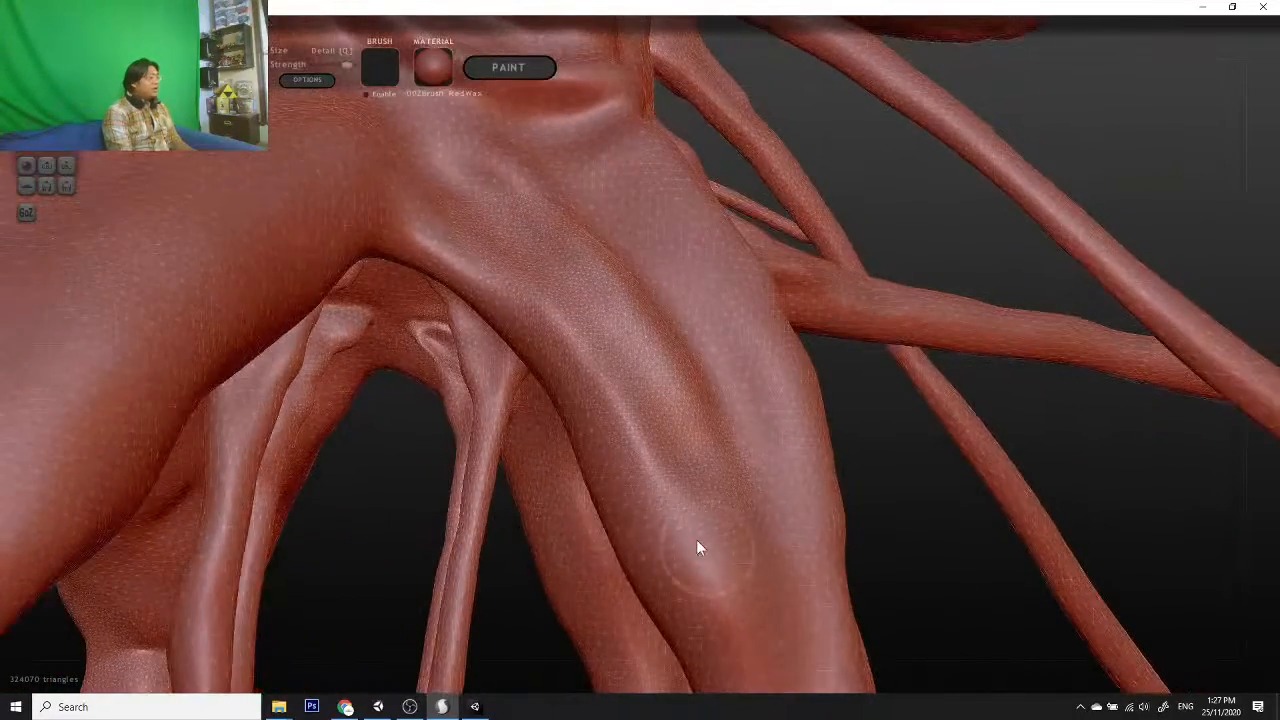
mouse_move(697, 541)
left_mouse_down()
mouse_move(698, 530)
mouse_move(856, 632)
mouse_move(900, 616)
left_mouse_up()
left_click_drag(651, 575, 712, 588)
left_click_drag(949, 618, 896, 602)
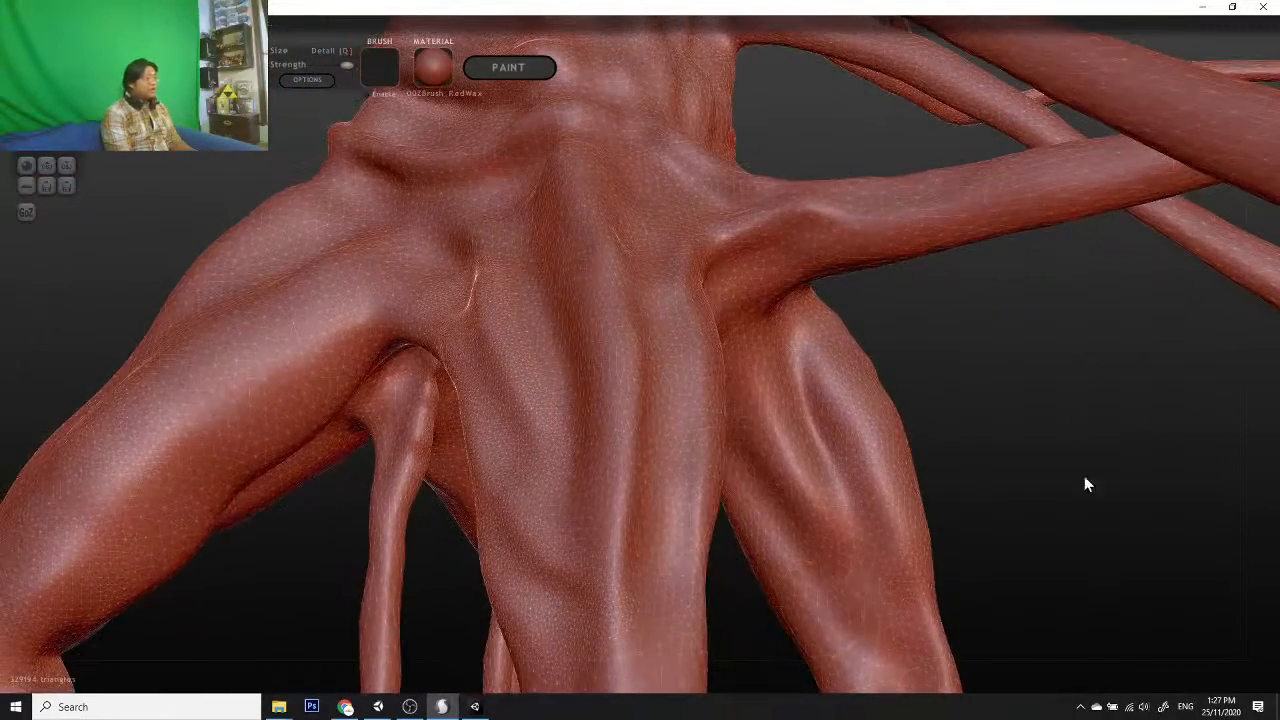
Step: Try to sculpt a muscle hollow along the front side of the rear leg's thigh
left_click_drag(760, 425, 917, 472)
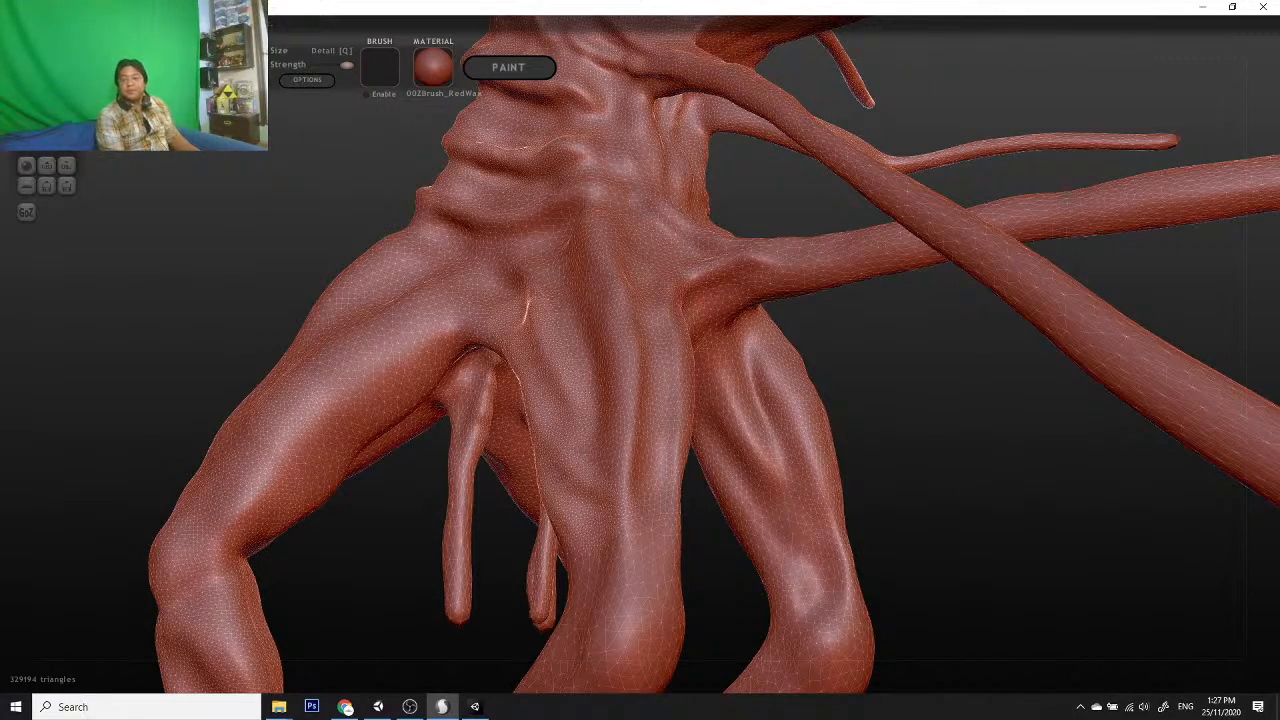
mouse_move(899, 487)
left_mouse_down()
mouse_move(880, 542)
mouse_move(754, 512)
mouse_move(688, 540)
left_mouse_up()
key("shift+f")
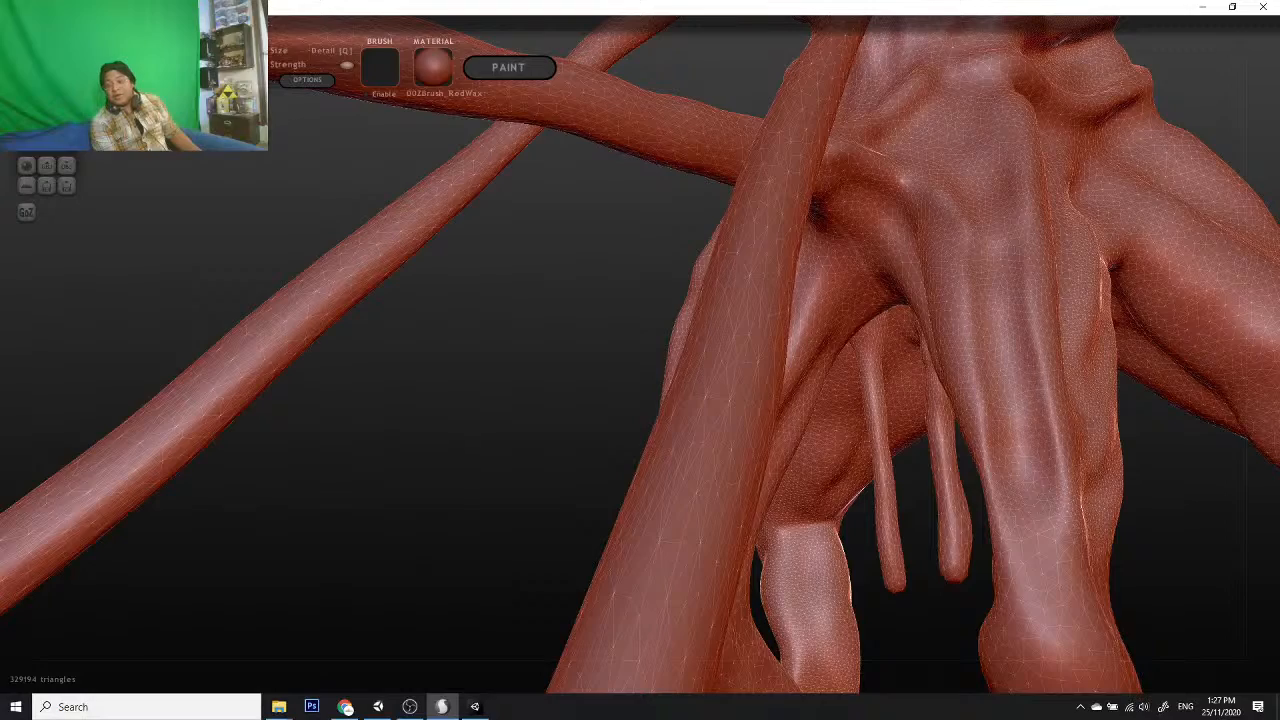
mouse_move(456, 508)
left_mouse_down()
mouse_move(499, 501)
mouse_move(614, 432)
left_mouse_up()
scroll(614, 434, "down", 5)
scroll(637, 433, "up", 8)
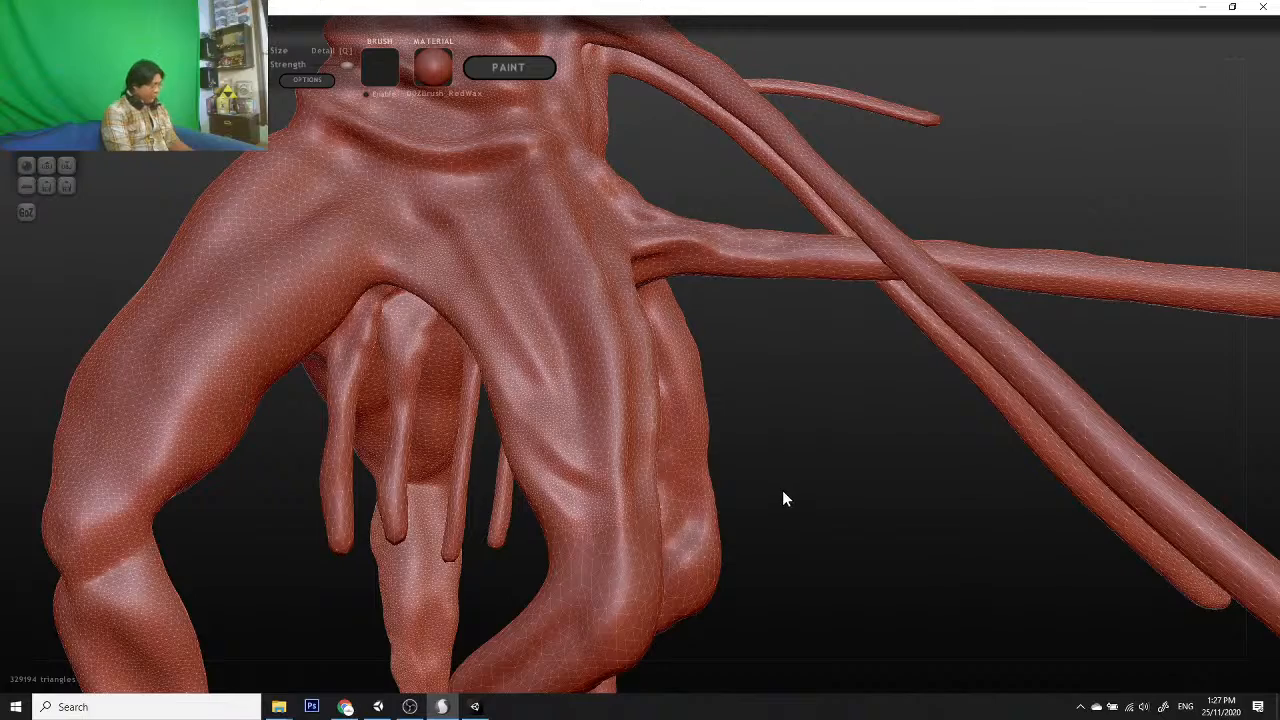
left_click_drag(782, 498, 976, 532)
mouse_move(357, 480)
left_mouse_down()
mouse_move(226, 434)
mouse_move(551, 480)
left_mouse_up()
left_click_drag(631, 472, 561, 523)
left_click_drag(545, 480, 580, 434)
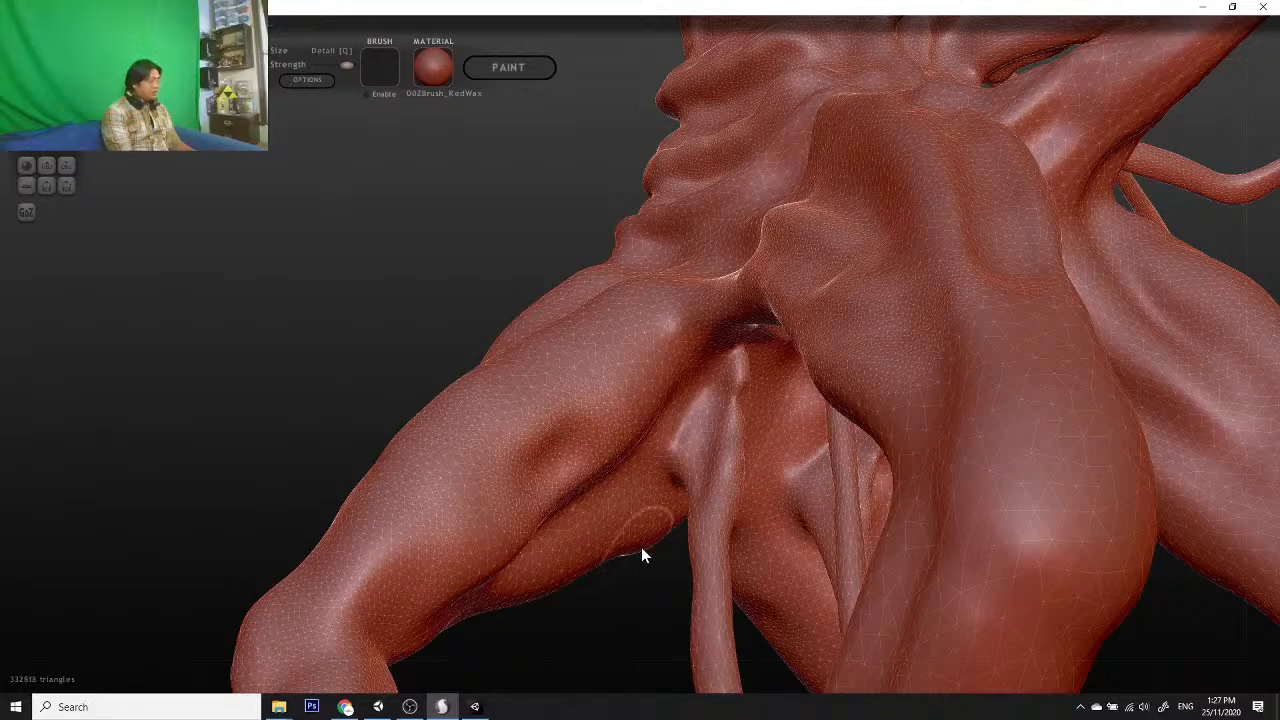
key("ctrl+z")
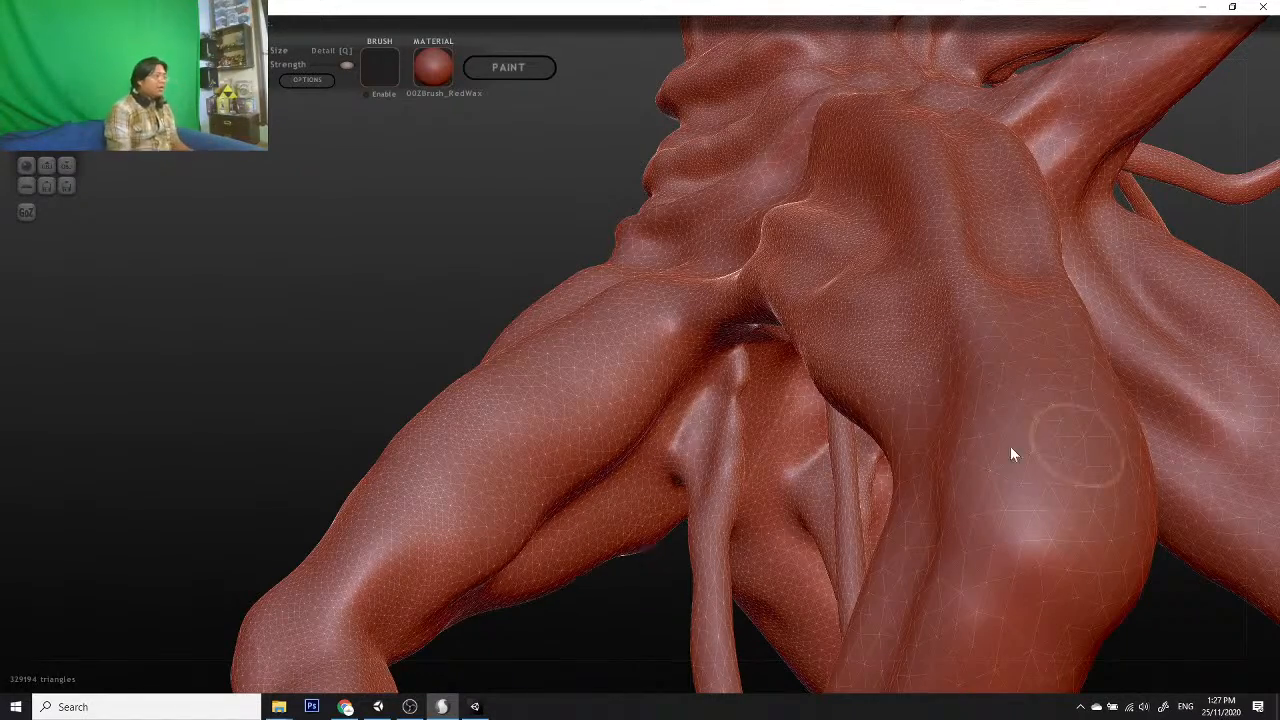
Step: Sculpt elongated muscle grooves along the front of the rear leg's thigh, from the groin towards the knee
mouse_move(231, 296)
left_mouse_down()
mouse_move(321, 347)
mouse_move(300, 346)
left_mouse_up()
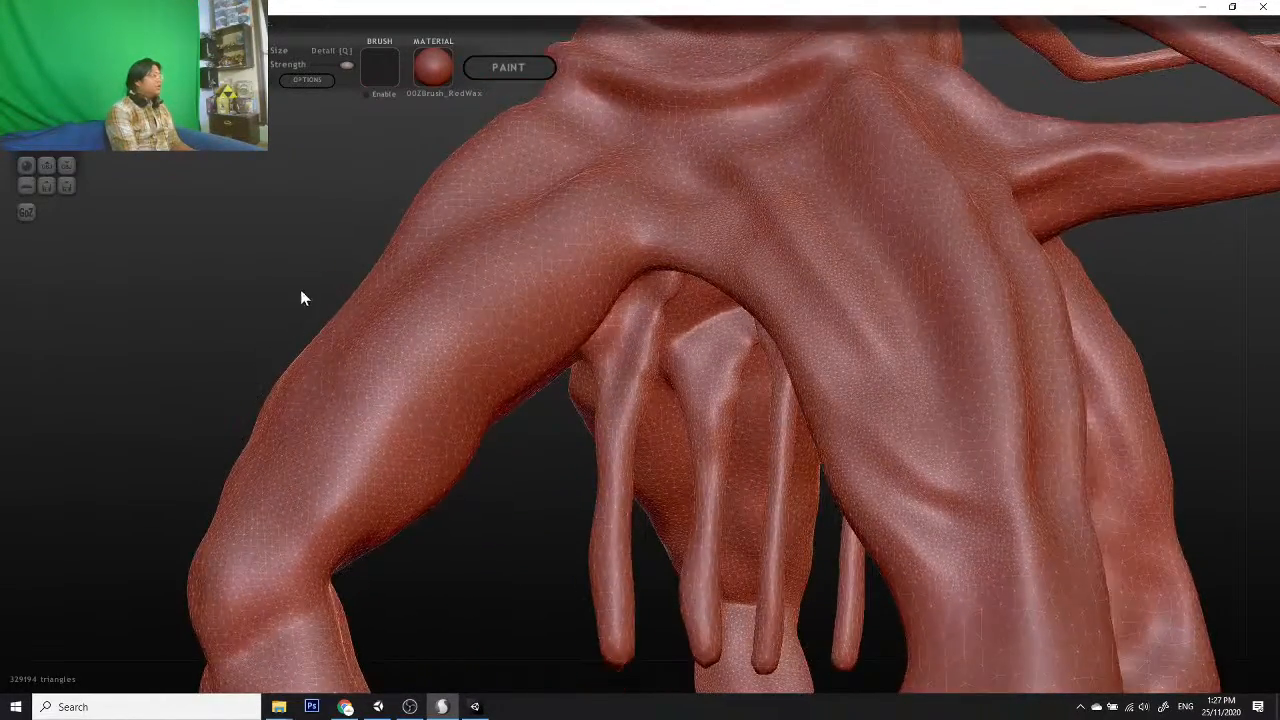
scroll(300, 289, "up", 3)
mouse_move(484, 527)
left_mouse_down()
mouse_move(462, 532)
mouse_move(466, 363)
left_mouse_up()
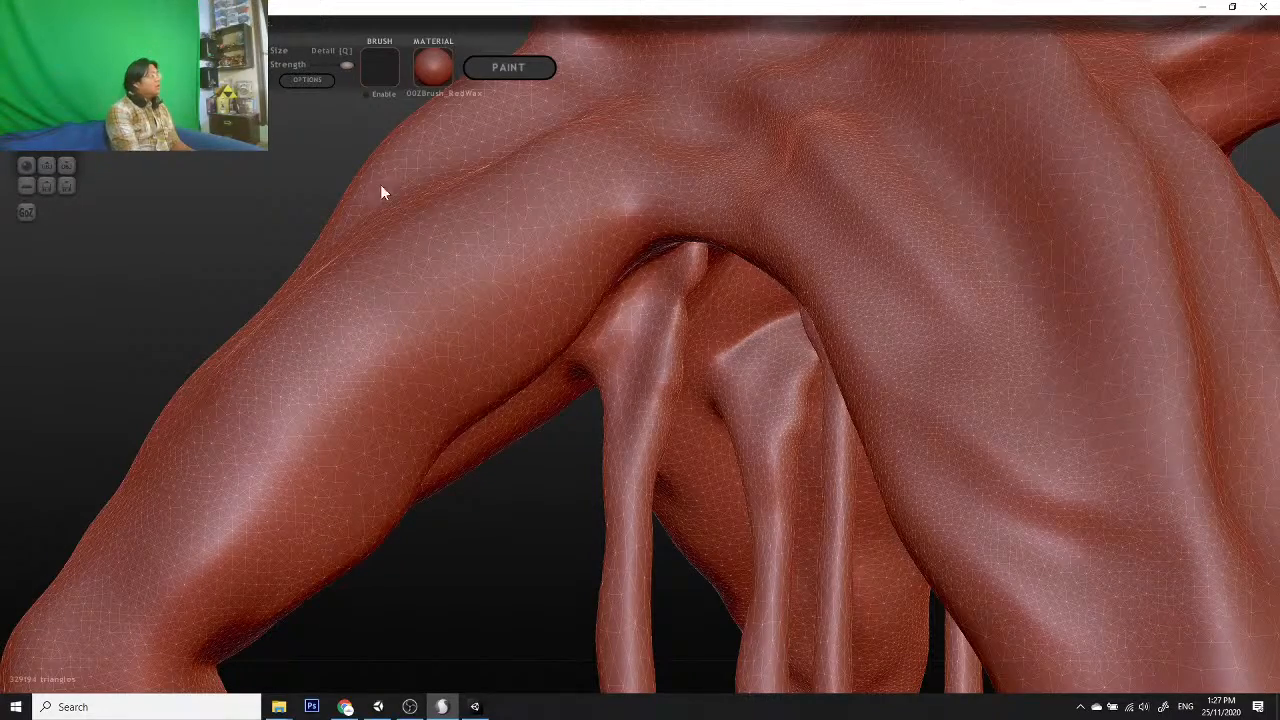
mouse_move(480, 546)
left_mouse_down()
mouse_move(434, 443)
mouse_move(480, 423)
mouse_move(102, 637)
left_mouse_up()
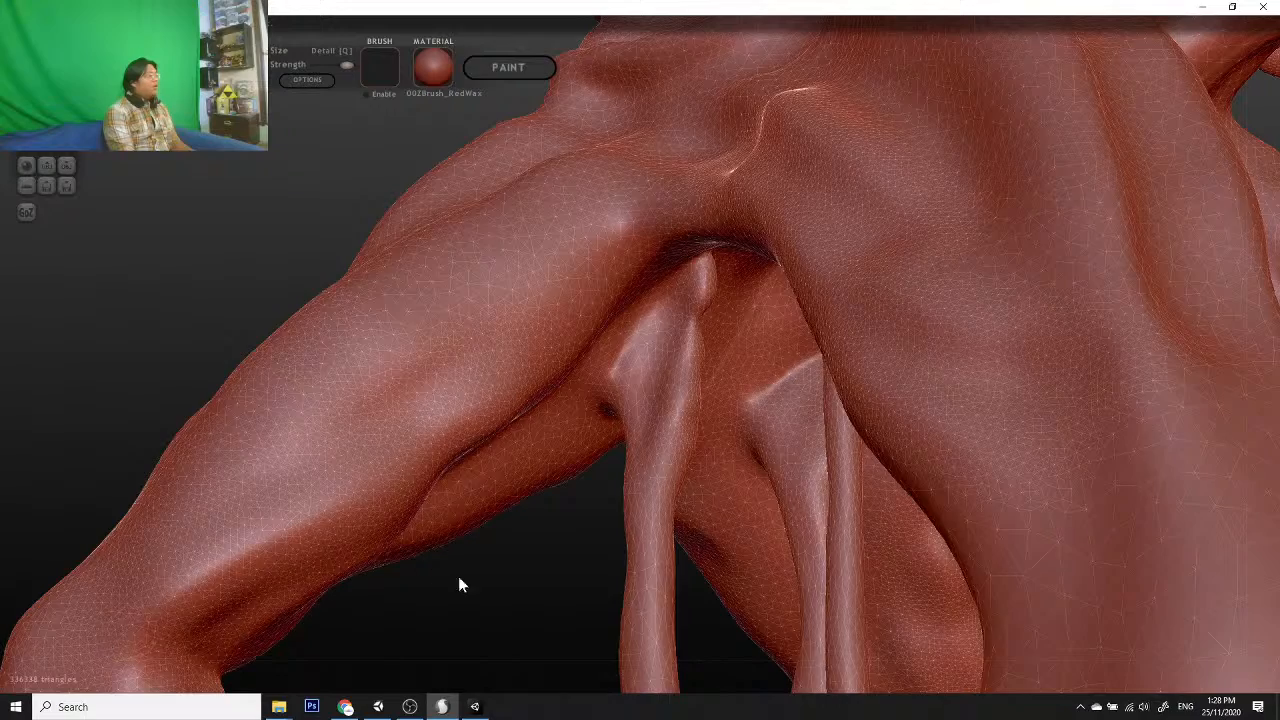
left_click_drag(458, 585, 444, 496)
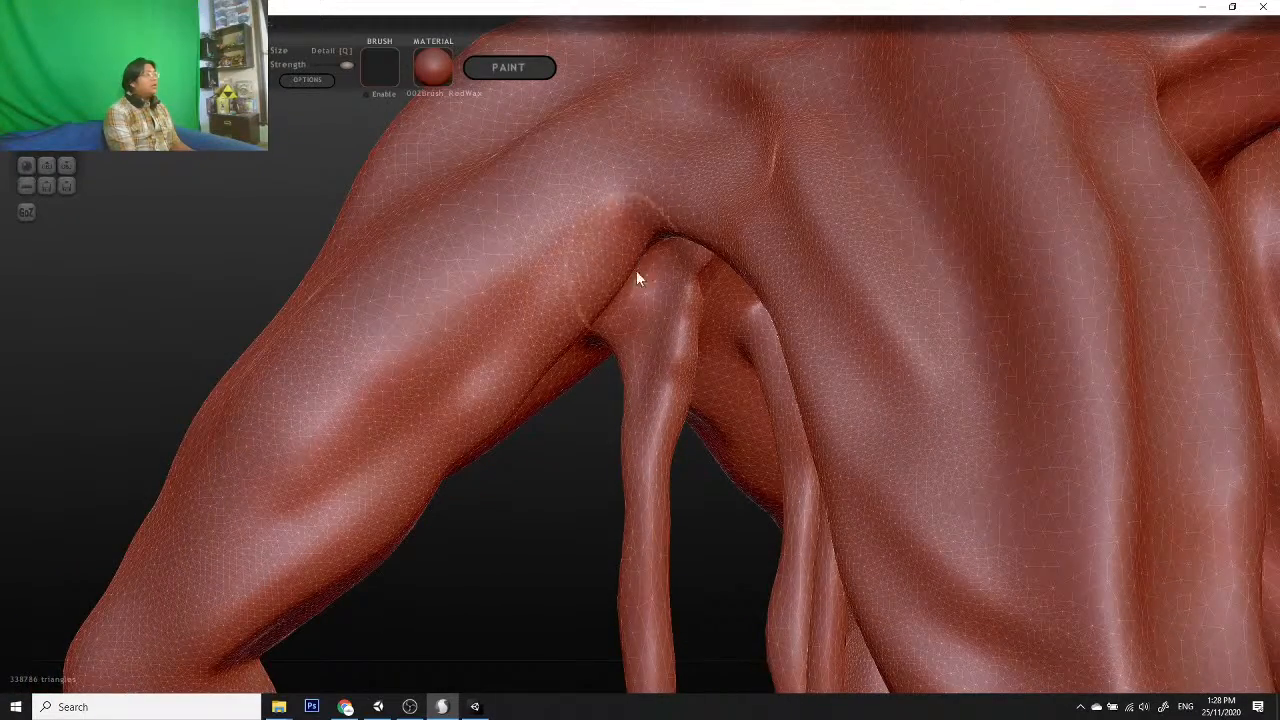
Step: Add a hollow above the rear leg's knee and build up the muscle forms on the upper thigh beside the groin
mouse_move(503, 569)
left_mouse_down()
mouse_move(589, 506)
mouse_move(694, 566)
mouse_move(640, 588)
mouse_move(558, 533)
left_mouse_up()
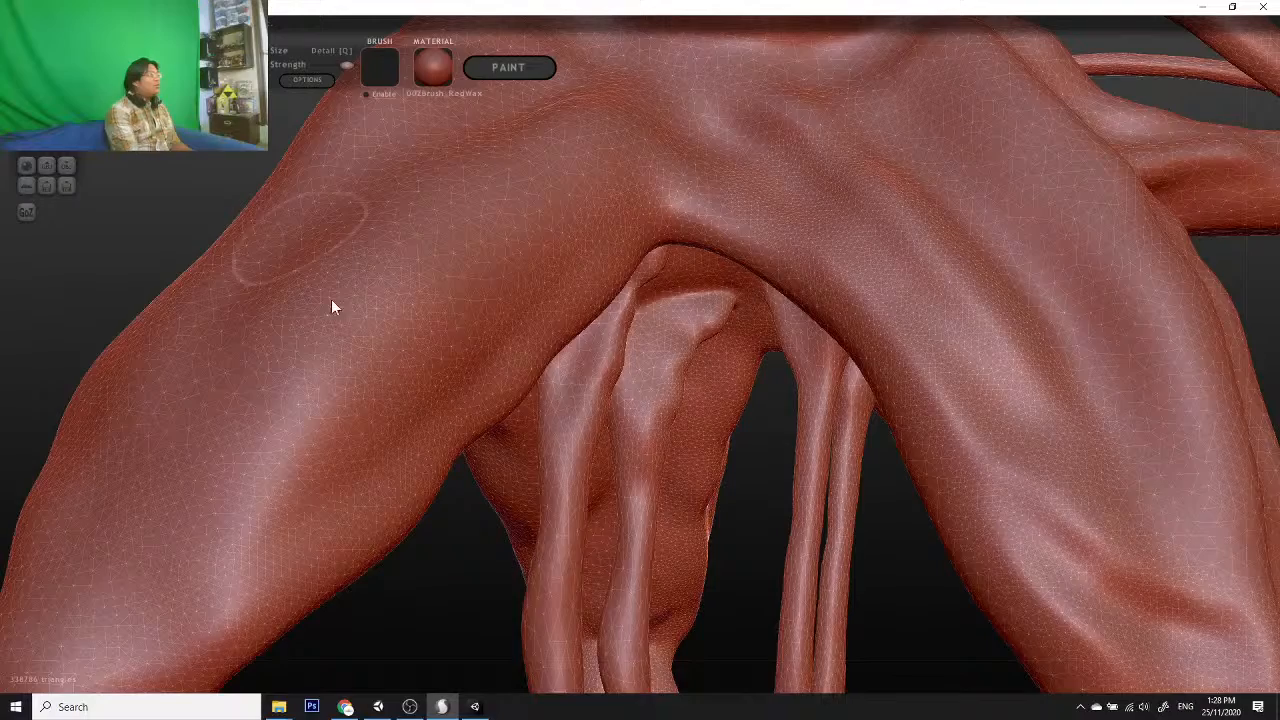
mouse_move(331, 306)
left_mouse_down()
mouse_move(466, 594)
mouse_move(397, 580)
left_mouse_up()
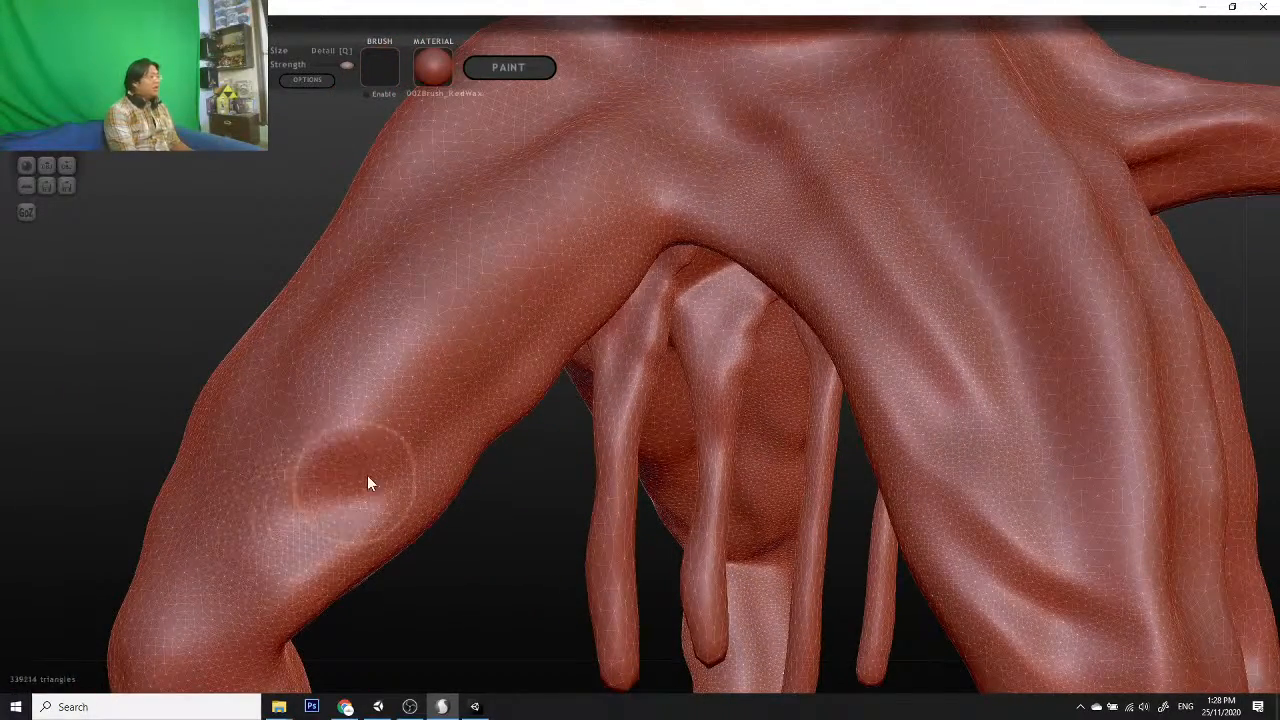
mouse_move(580, 355)
left_mouse_down()
mouse_move(520, 582)
mouse_move(743, 277)
left_mouse_up()
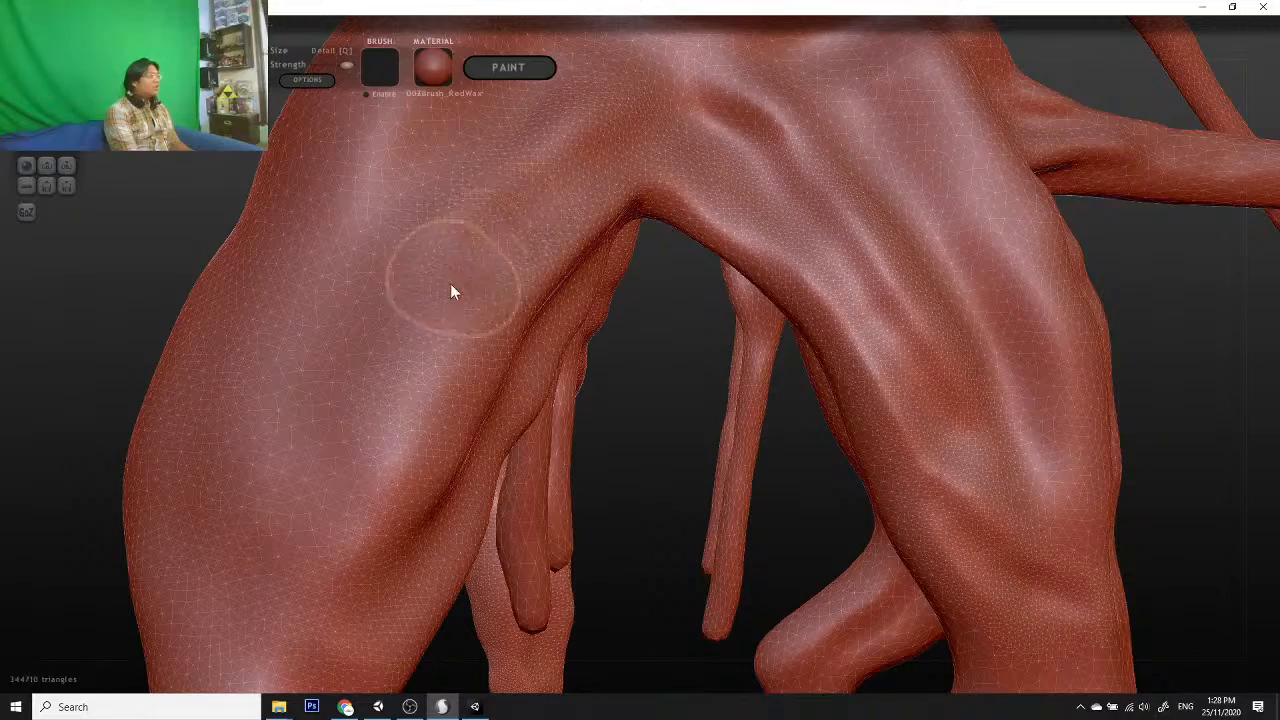
Step: Sculpt diagonal muscle ridges from the buttocks beside the tailbone down the back of the rear thighs
mouse_move(660, 554)
left_mouse_down()
mouse_move(698, 538)
mouse_move(691, 557)
mouse_move(606, 480)
mouse_move(240, 548)
mouse_move(428, 543)
mouse_move(435, 490)
left_mouse_up()
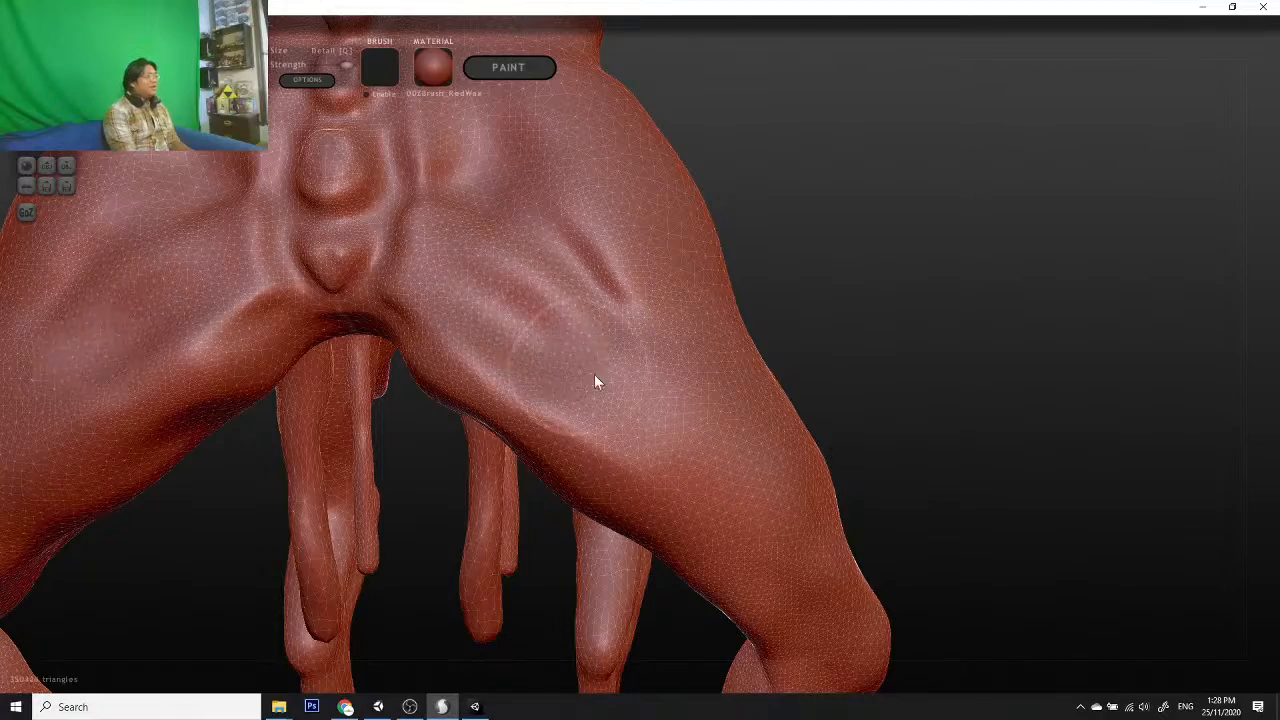
left_click_drag(954, 537, 949, 486)
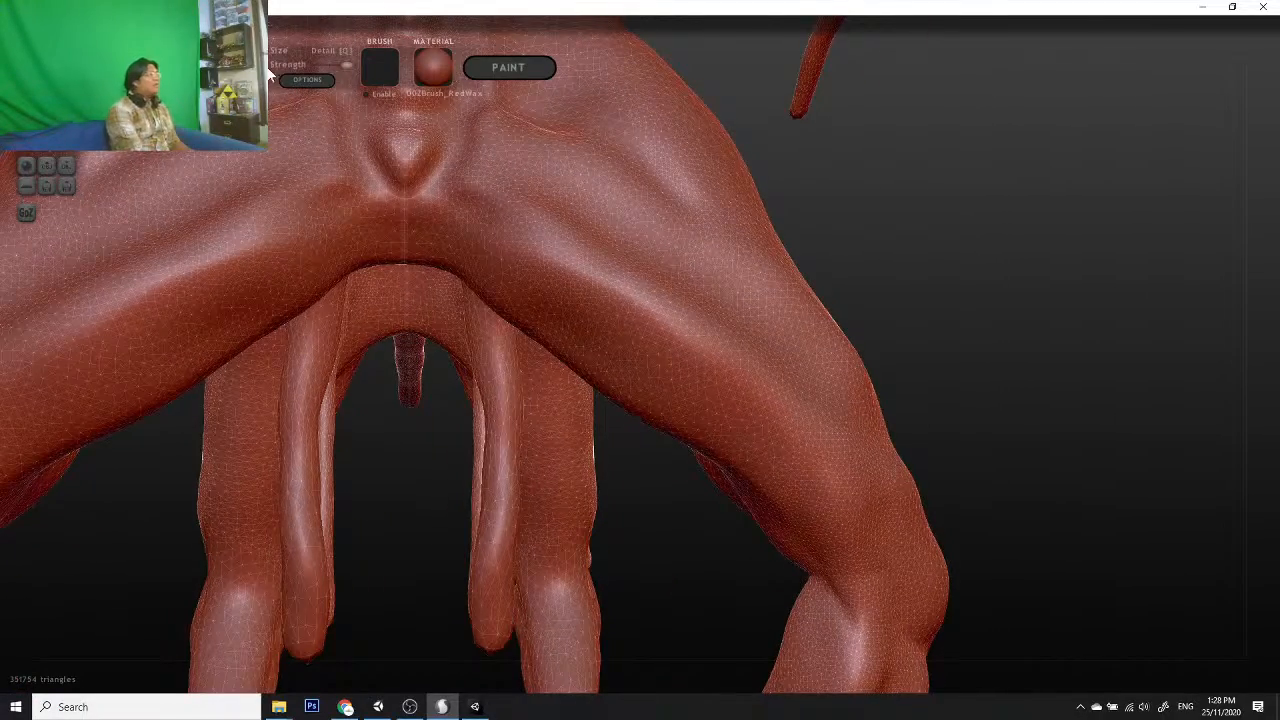
left_click_drag(956, 345, 658, 314)
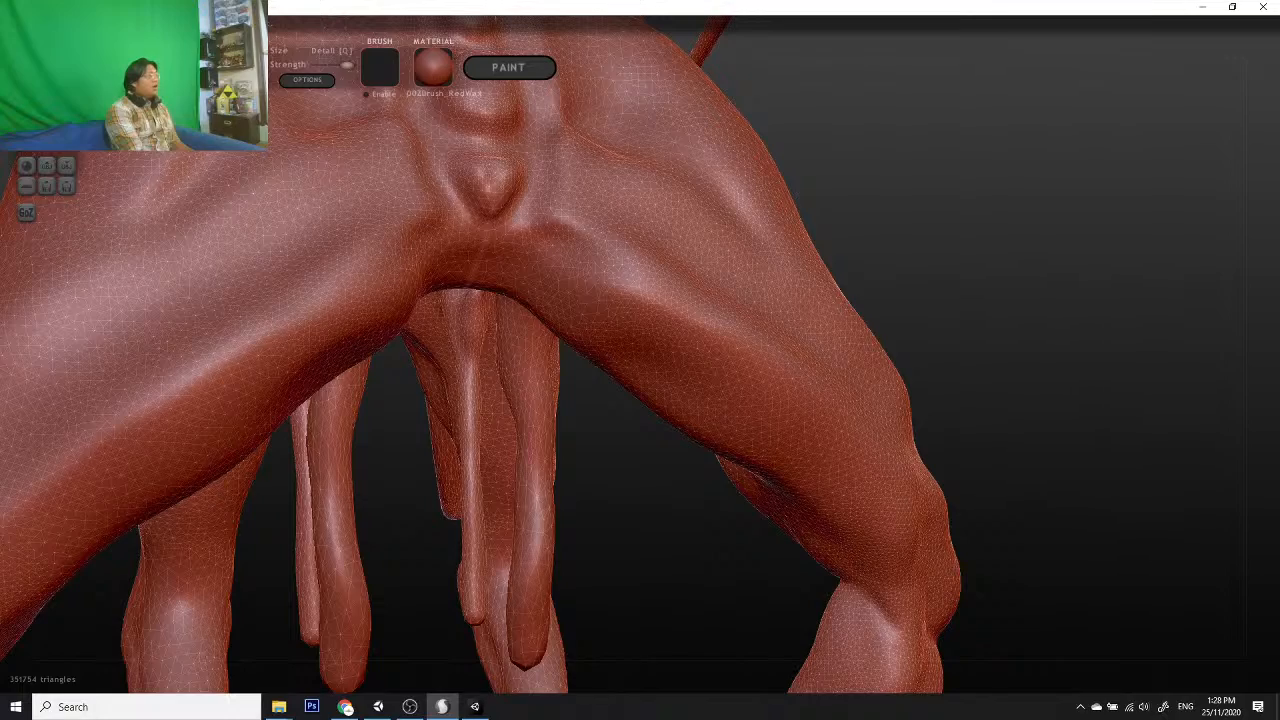
mouse_move(551, 286)
left_mouse_down()
mouse_move(594, 297)
mouse_move(700, 366)
mouse_move(852, 484)
left_mouse_up()
left_click_drag(1125, 498, 806, 542)
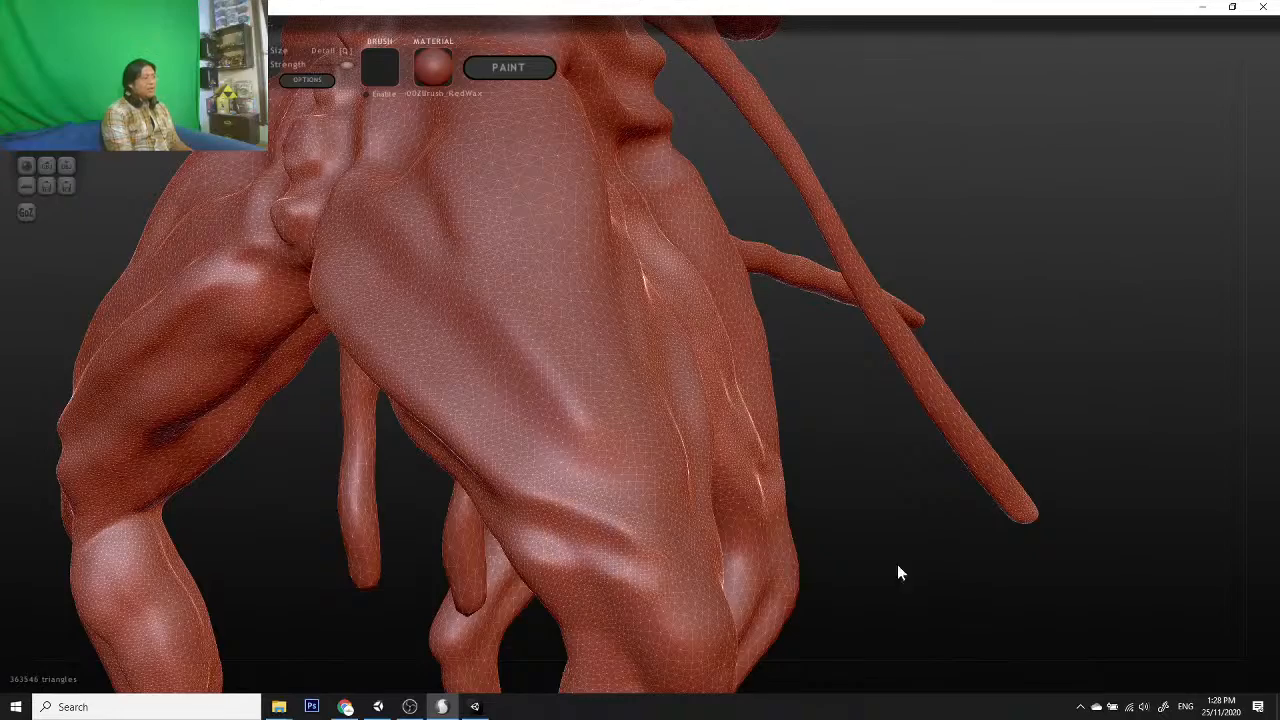
Step: Sculpt muscle forms down the outer side of the rear thigh from the hip towards the knee
mouse_move(897, 573)
left_mouse_down()
mouse_move(997, 589)
mouse_move(757, 600)
mouse_move(851, 604)
mouse_move(921, 637)
left_mouse_up()
mouse_move(516, 188)
left_mouse_down()
mouse_move(629, 443)
mouse_move(645, 540)
left_mouse_up()
mouse_move(908, 561)
left_mouse_down()
mouse_move(763, 540)
mouse_move(628, 494)
mouse_move(719, 524)
left_mouse_up()
left_click_drag(342, 469, 302, 477)
left_click_drag(505, 429, 562, 498)
mouse_move(970, 547)
left_mouse_down()
mouse_move(857, 507)
mouse_move(791, 527)
mouse_move(737, 507)
mouse_move(703, 475)
mouse_move(643, 470)
mouse_move(628, 451)
left_mouse_up()
scroll(900, 463, "down", 5)
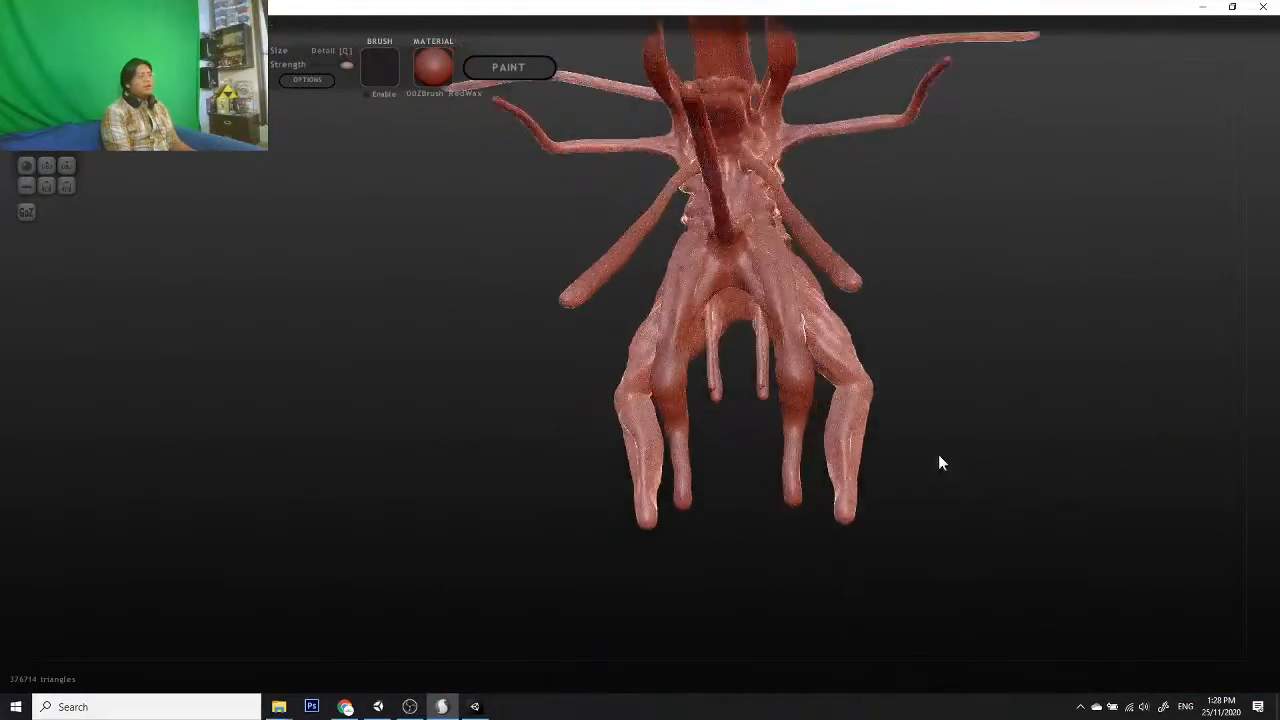
Step: Build up muscle ridges and hollows along the front leg's thigh towards the knee
mouse_move(938, 456)
left_mouse_down()
mouse_move(978, 480)
mouse_move(757, 454)
mouse_move(802, 413)
mouse_move(864, 436)
mouse_move(760, 440)
left_mouse_up()
scroll(759, 452, "up", 8)
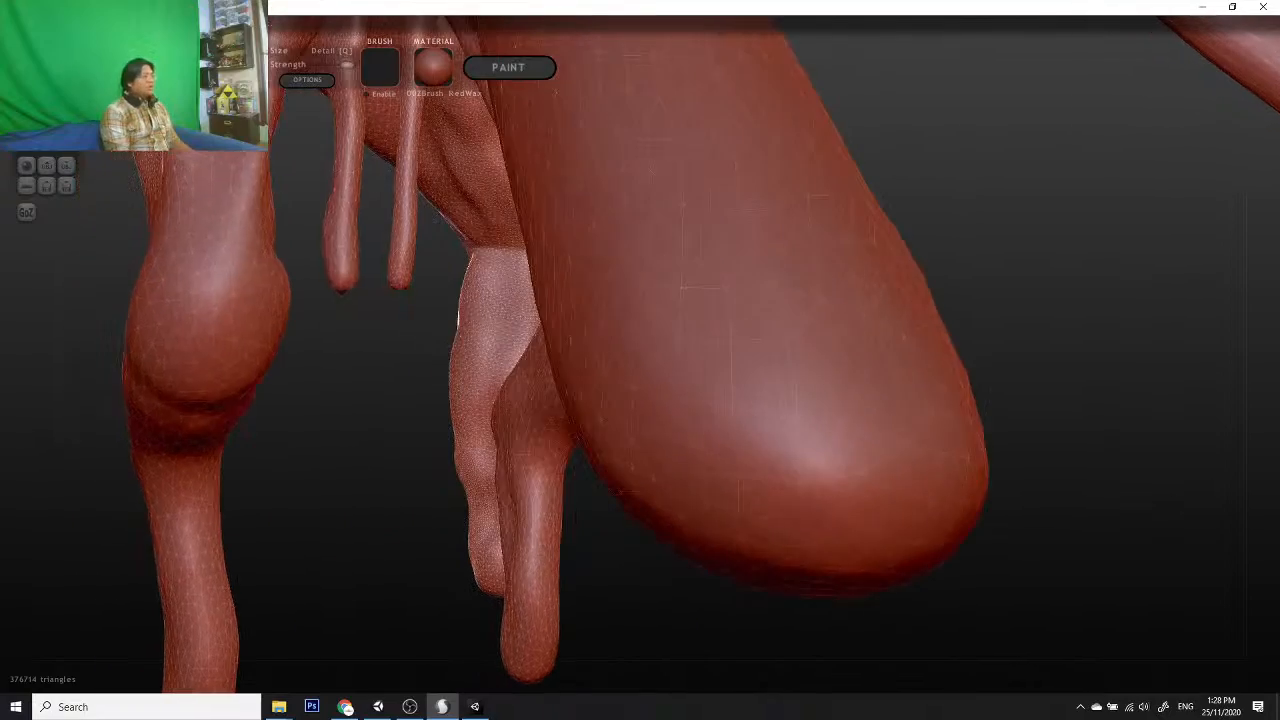
mouse_move(421, 495)
left_mouse_down()
mouse_move(399, 473)
mouse_move(1257, 583)
mouse_move(1278, 600)
left_mouse_up()
mouse_move(134, 397)
left_mouse_down()
mouse_move(643, 606)
mouse_move(403, 460)
mouse_move(617, 590)
mouse_move(589, 531)
mouse_move(626, 457)
mouse_move(726, 520)
mouse_move(646, 429)
left_mouse_up()
mouse_move(534, 372)
left_mouse_down()
mouse_move(520, 380)
mouse_move(591, 249)
mouse_move(654, 277)
left_mouse_up()
mouse_move(1003, 495)
left_mouse_down()
mouse_move(889, 449)
mouse_move(909, 471)
left_mouse_up()
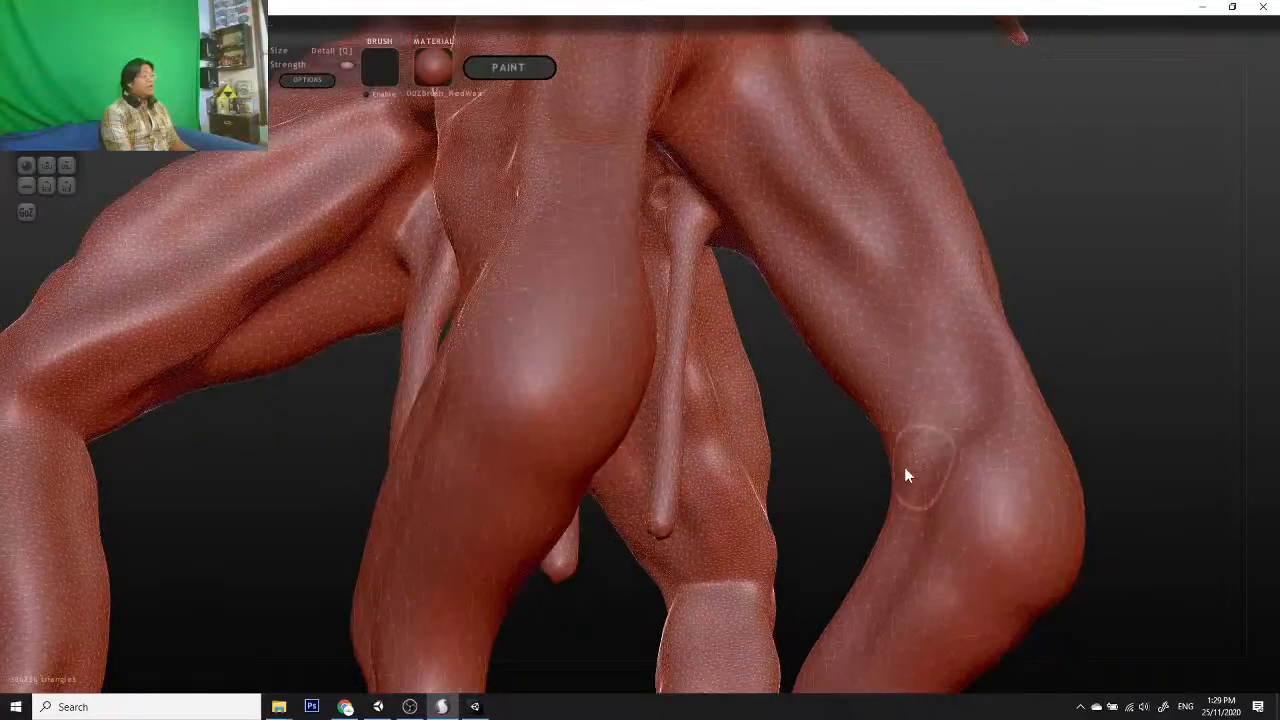
Step: Shape a rounded kneecap on the leg and sculpt the folds and hollows around it
left_click_drag(823, 451, 675, 482)
left_click_drag(484, 426, 628, 485)
mouse_move(692, 480)
left_mouse_down()
mouse_move(654, 493)
mouse_move(514, 467)
mouse_move(597, 442)
mouse_move(606, 408)
mouse_move(584, 547)
left_mouse_up()
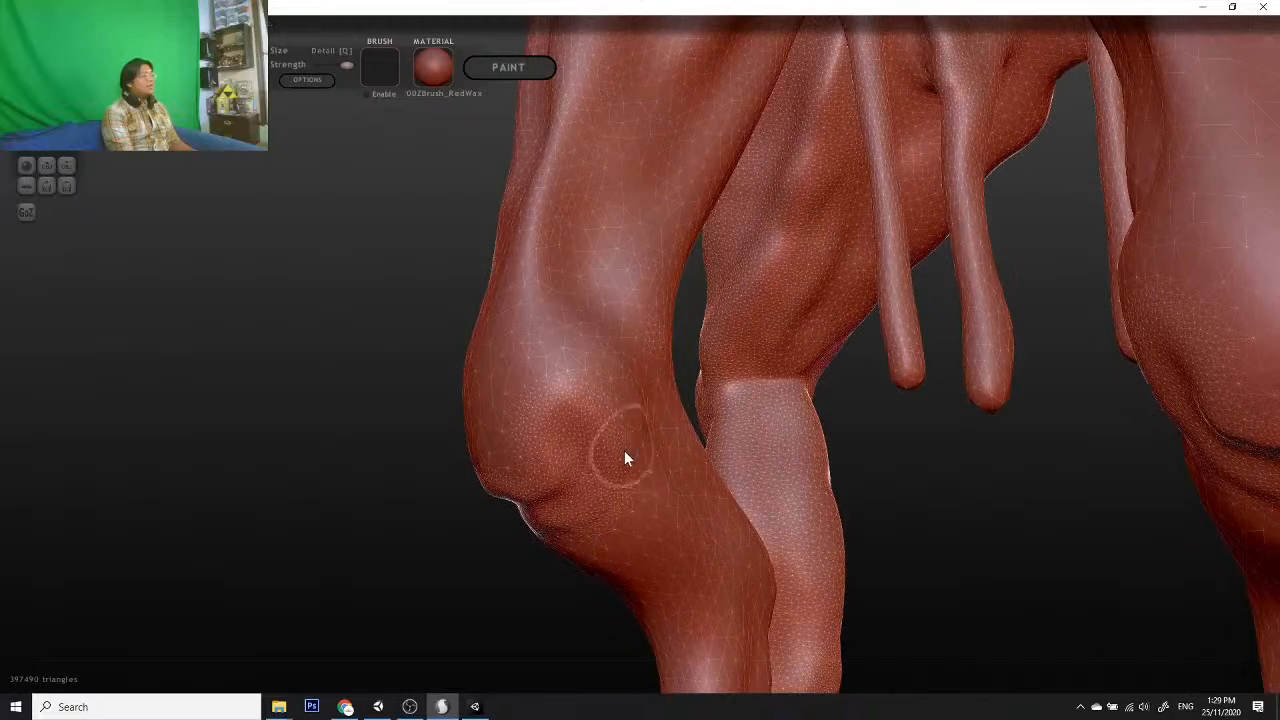
mouse_move(626, 456)
left_mouse_down()
mouse_move(661, 432)
mouse_move(600, 285)
left_mouse_up()
mouse_move(852, 478)
left_mouse_down()
mouse_move(1031, 492)
mouse_move(975, 471)
left_mouse_up()
left_click_drag(592, 349, 532, 414)
mouse_move(682, 462)
left_mouse_down()
mouse_move(758, 469)
mouse_move(651, 514)
mouse_move(586, 400)
mouse_move(584, 314)
left_mouse_up()
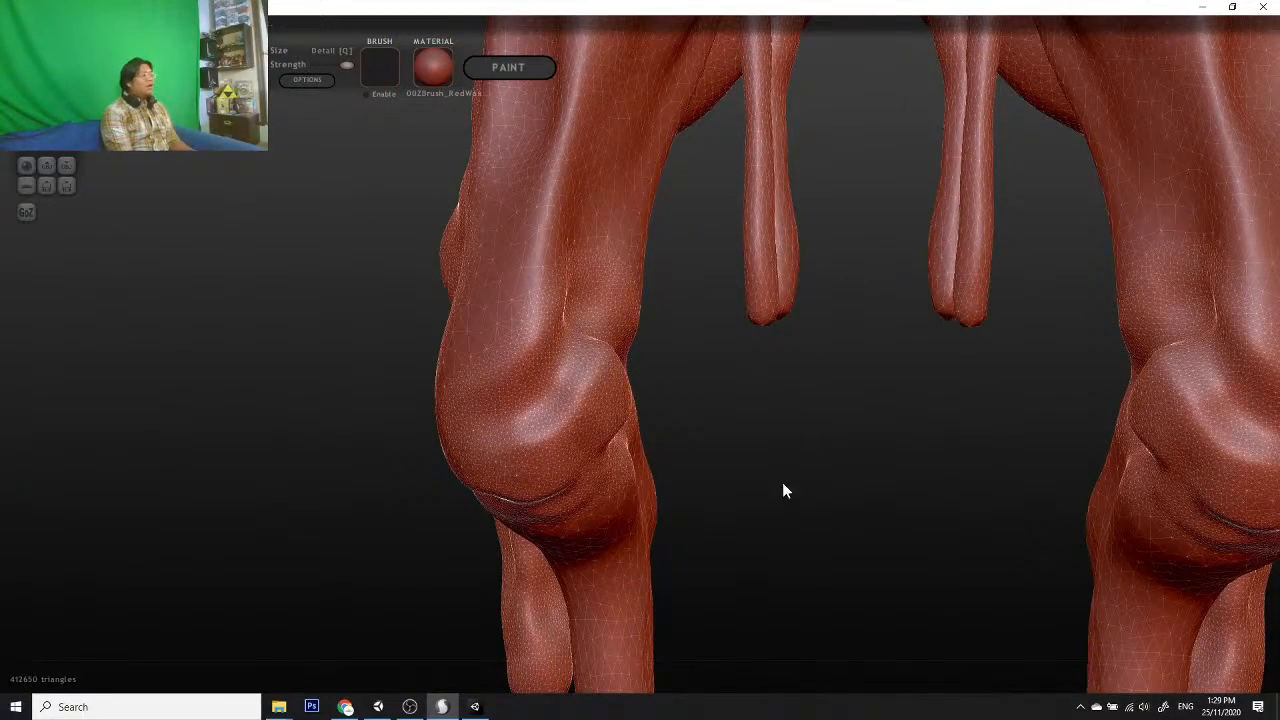
Step: Sculpt elongated muscle forms on the thigh above the kneecap, running down its inner side
left_click_drag(783, 489, 777, 543)
left_click_drag(600, 420, 614, 477)
scroll(640, 486, "up", 6)
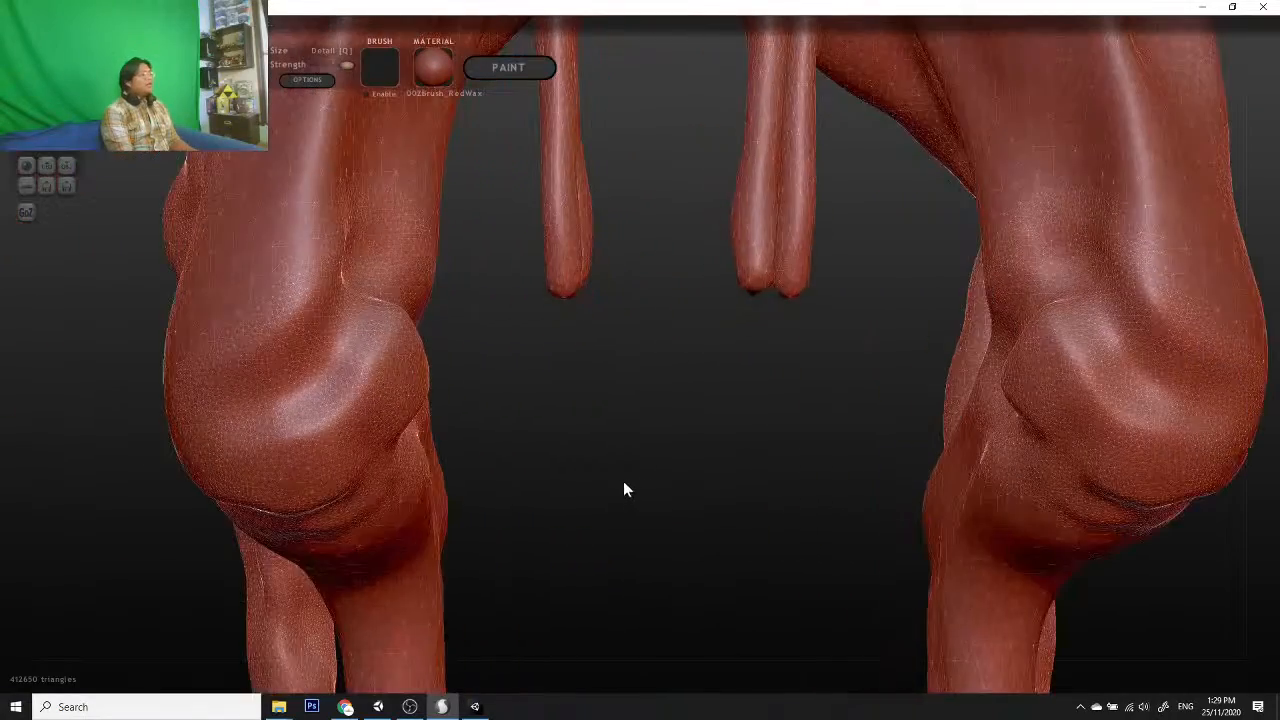
key("shift+f")
mouse_move(608, 458)
left_mouse_down()
mouse_move(840, 500)
mouse_move(591, 466)
mouse_move(586, 403)
mouse_move(366, 460)
mouse_move(503, 451)
mouse_move(506, 437)
mouse_move(460, 445)
mouse_move(437, 357)
mouse_move(737, 543)
mouse_move(760, 502)
mouse_move(660, 458)
mouse_move(666, 478)
mouse_move(566, 512)
mouse_move(637, 478)
mouse_move(606, 500)
mouse_move(623, 477)
left_mouse_up()
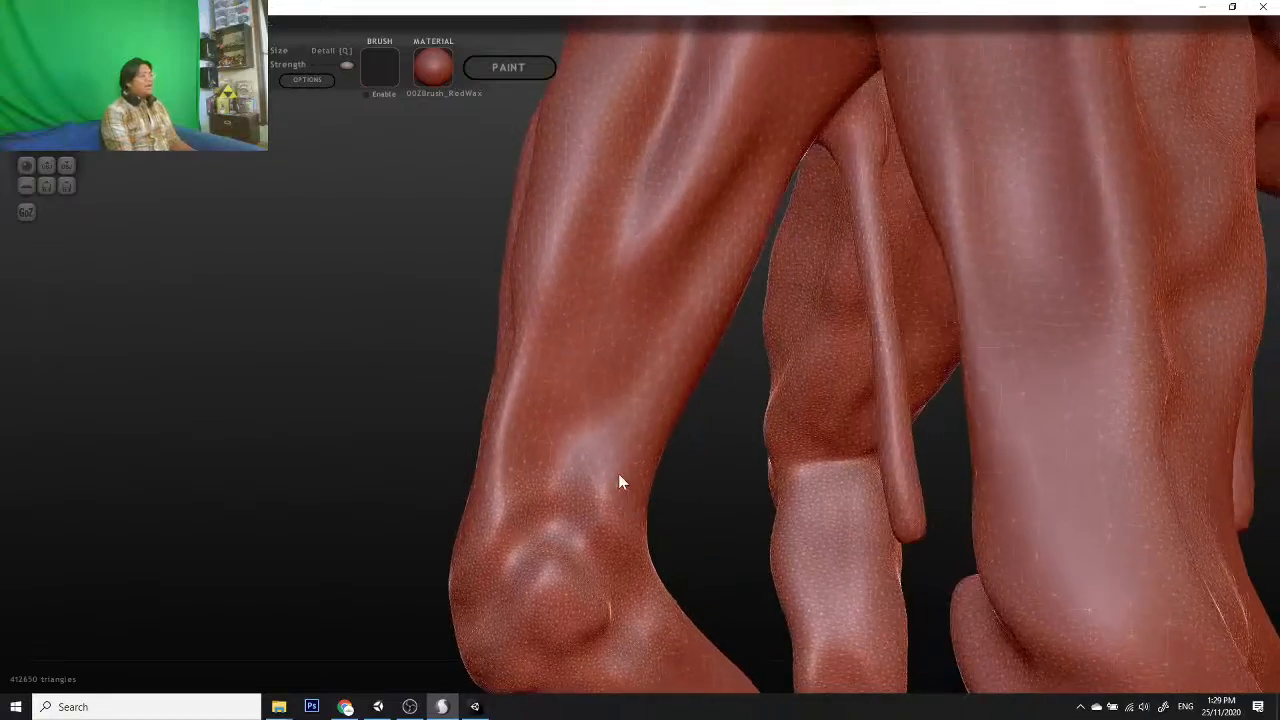
mouse_move(743, 506)
left_mouse_down()
mouse_move(696, 500)
mouse_move(714, 500)
mouse_move(829, 243)
left_mouse_up()
scroll(712, 392, "down", 3)
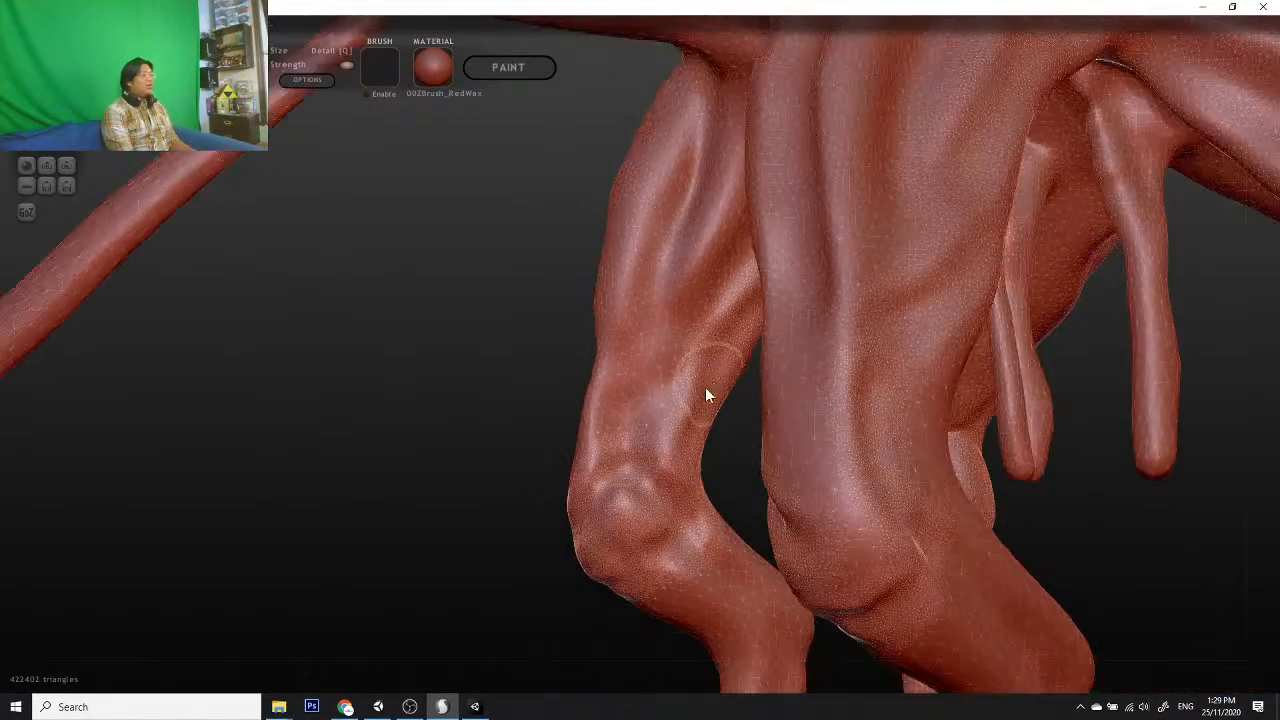
scroll(655, 318, "up", 5)
mouse_move(694, 171)
left_mouse_down()
mouse_move(627, 333)
mouse_move(606, 518)
left_mouse_up()
mouse_move(604, 516)
middle_mouse_down()
mouse_move(513, 497)
mouse_move(494, 520)
mouse_move(885, 538)
mouse_move(784, 539)
middle_mouse_up()
Step: Carve winding muscle grooves above the knee on the lower outer thigh
scroll(718, 455, "down", 7)
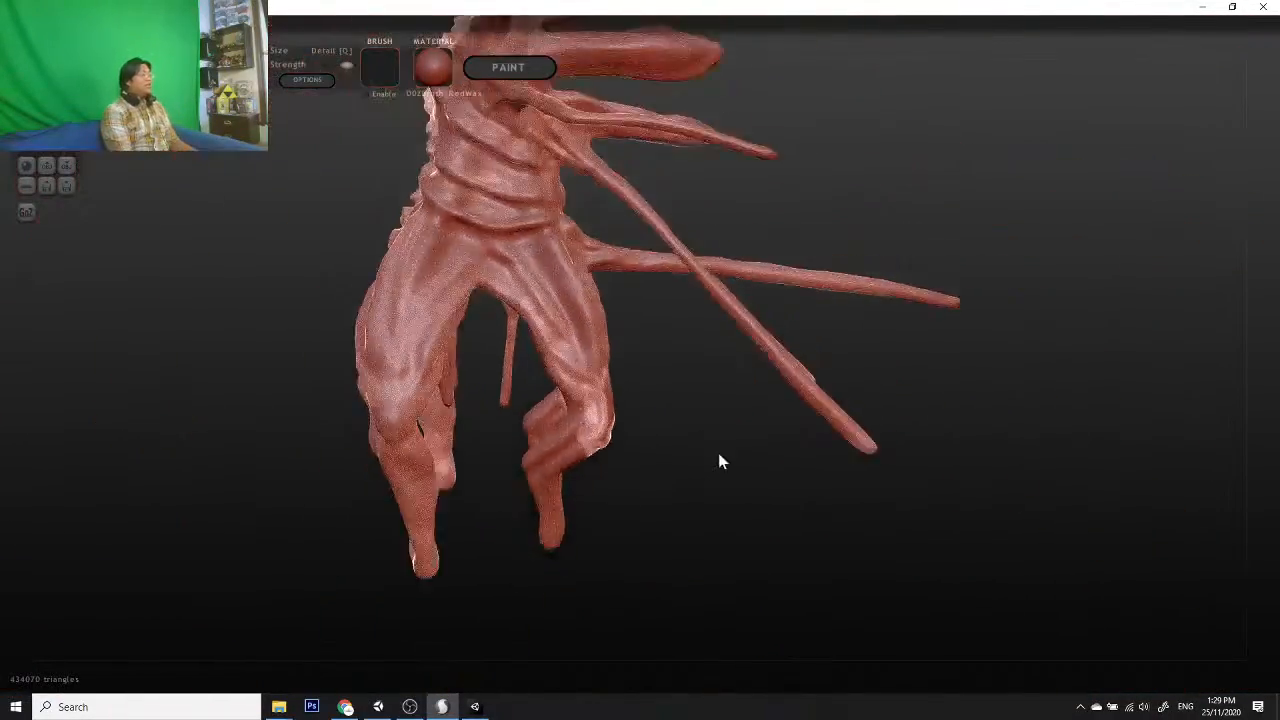
scroll(686, 469, "up", 4)
middle_click_drag(692, 490, 858, 536)
scroll(735, 500, "up", 5)
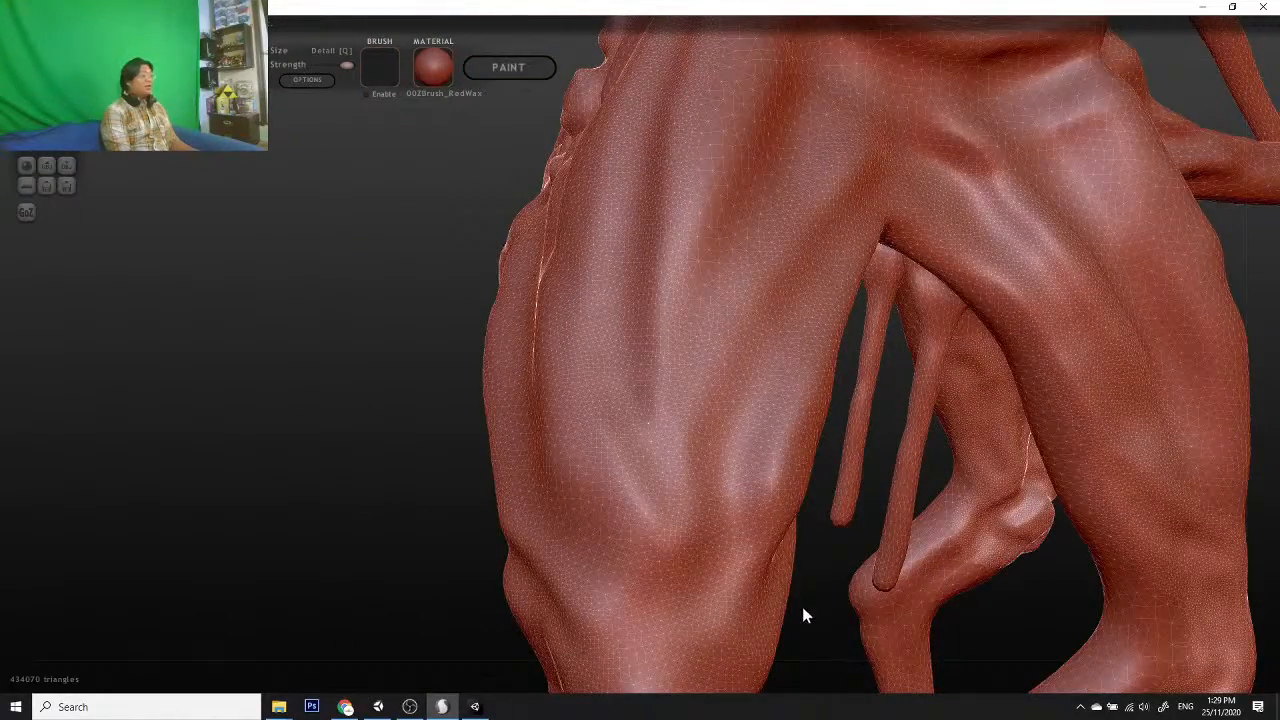
mouse_move(803, 610)
middle_mouse_down()
mouse_move(766, 589)
mouse_move(838, 628)
mouse_move(732, 527)
mouse_move(731, 441)
mouse_move(702, 321)
mouse_move(904, 399)
mouse_move(982, 468)
mouse_move(929, 540)
mouse_move(726, 506)
mouse_move(578, 524)
mouse_move(562, 510)
mouse_move(666, 530)
mouse_move(825, 526)
mouse_move(780, 557)
mouse_move(837, 537)
mouse_move(971, 526)
mouse_move(1102, 541)
mouse_move(930, 496)
middle_mouse_up()
scroll(927, 495, "up", 5)
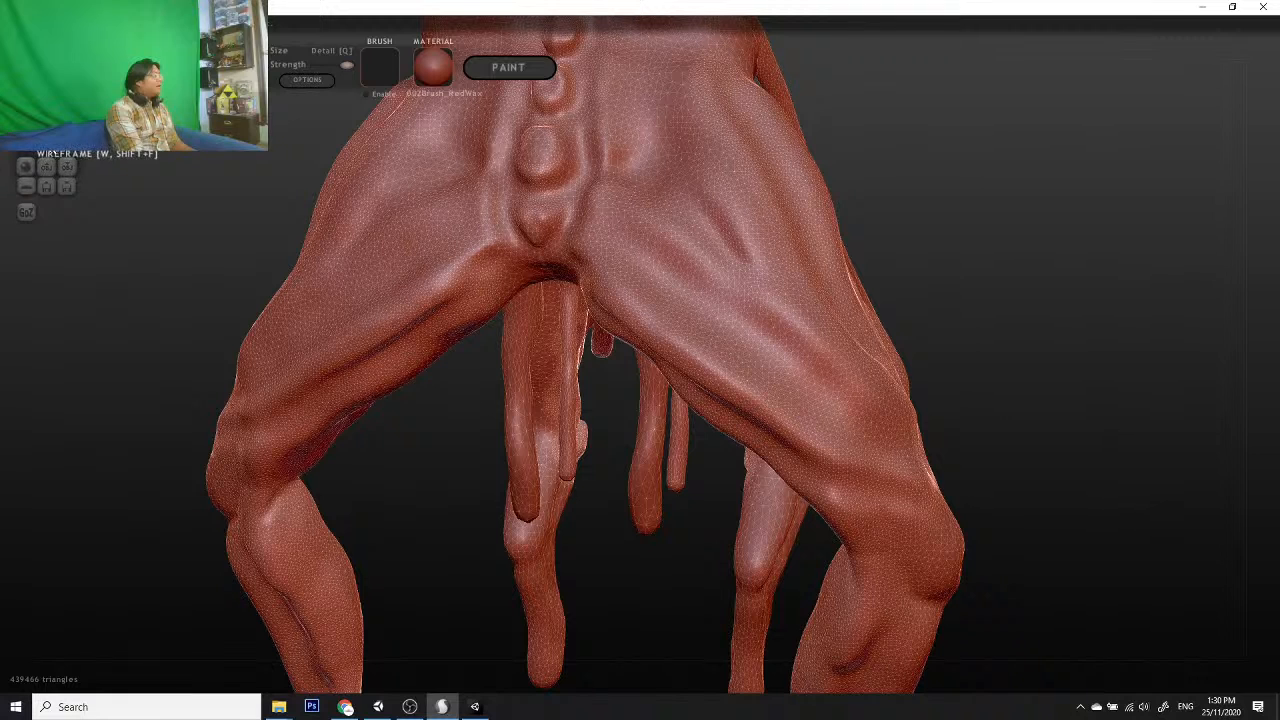
Step: Hide the wireframe overlay and examine the hip, thigh and knee muscles from several sides
key("w")
scroll(760, 360, "down", 8)
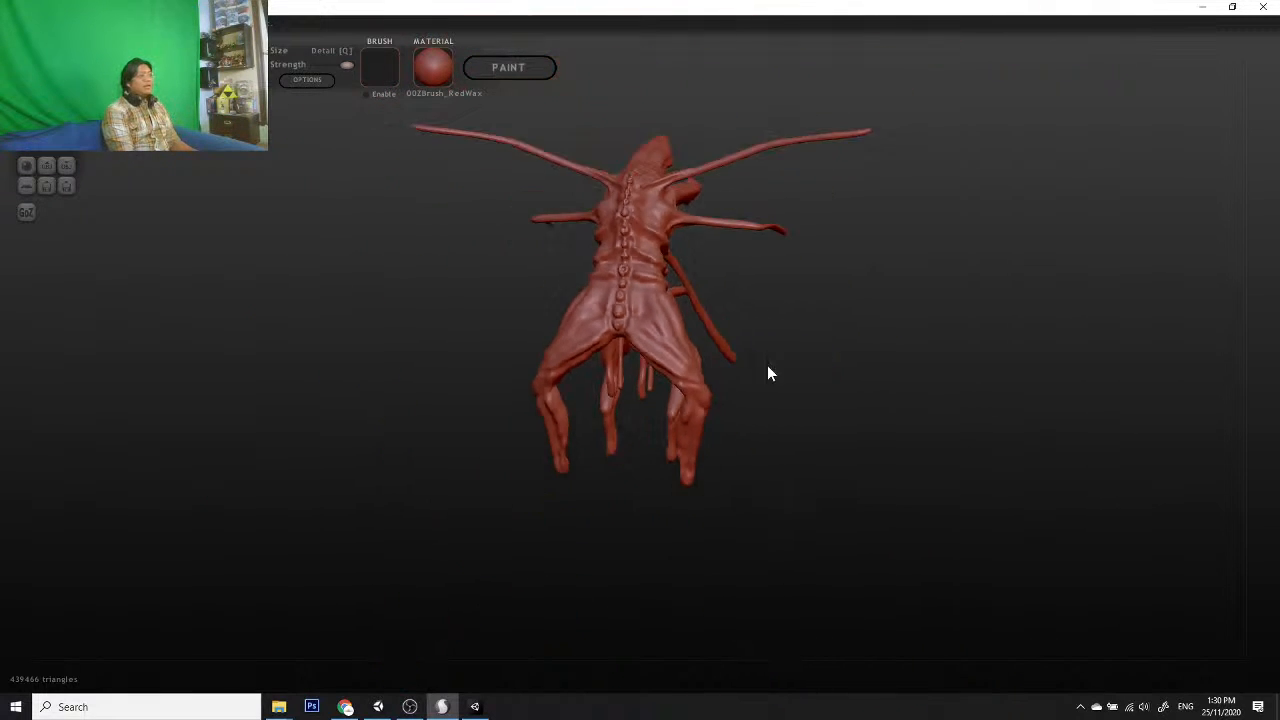
middle_click_drag(767, 373, 680, 349)
scroll(660, 335, "up", 6)
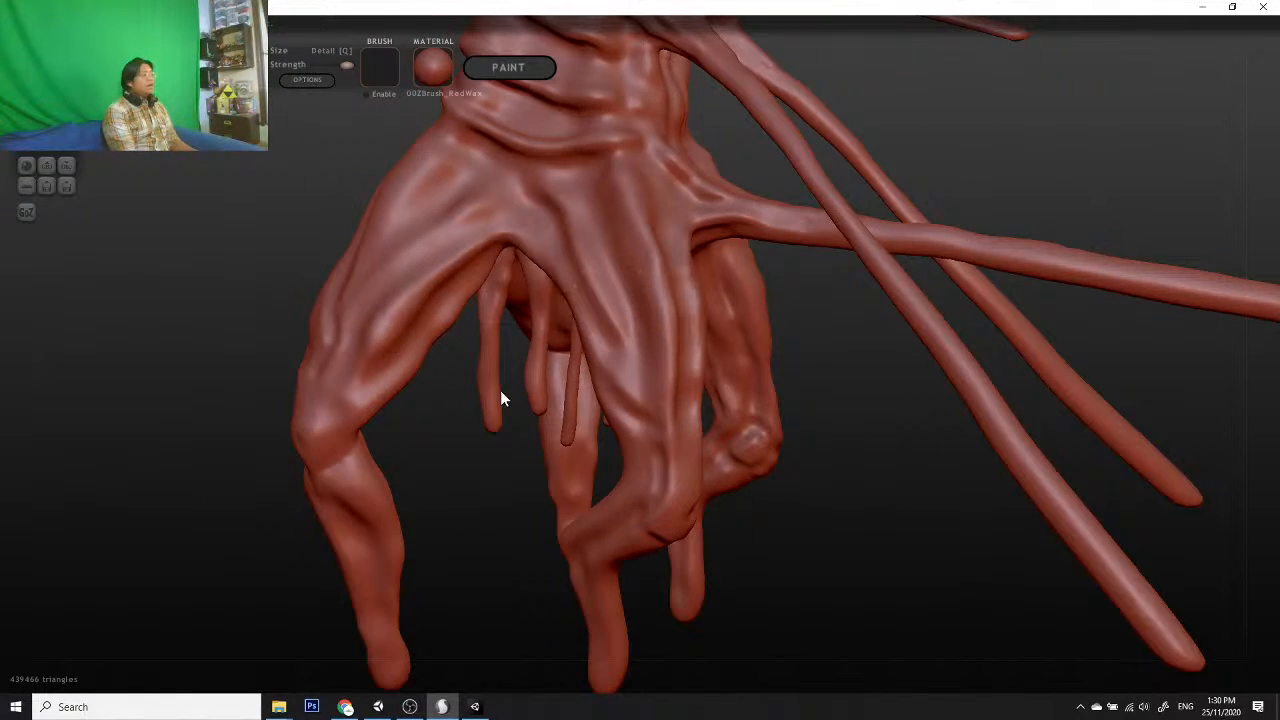
scroll(480, 412, "up", 8)
scroll(434, 425, "down", 5)
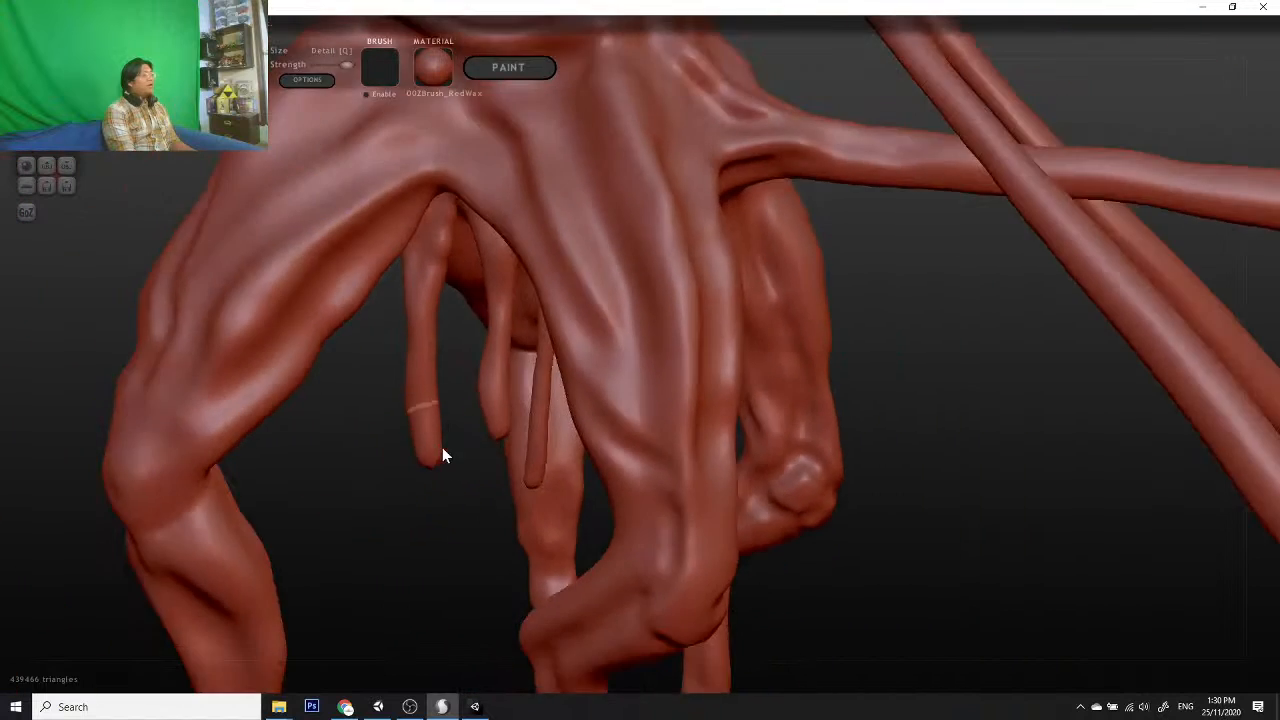
scroll(443, 451, "down", 8)
middle_click_drag(481, 503, 657, 429)
scroll(567, 458, "up", 6)
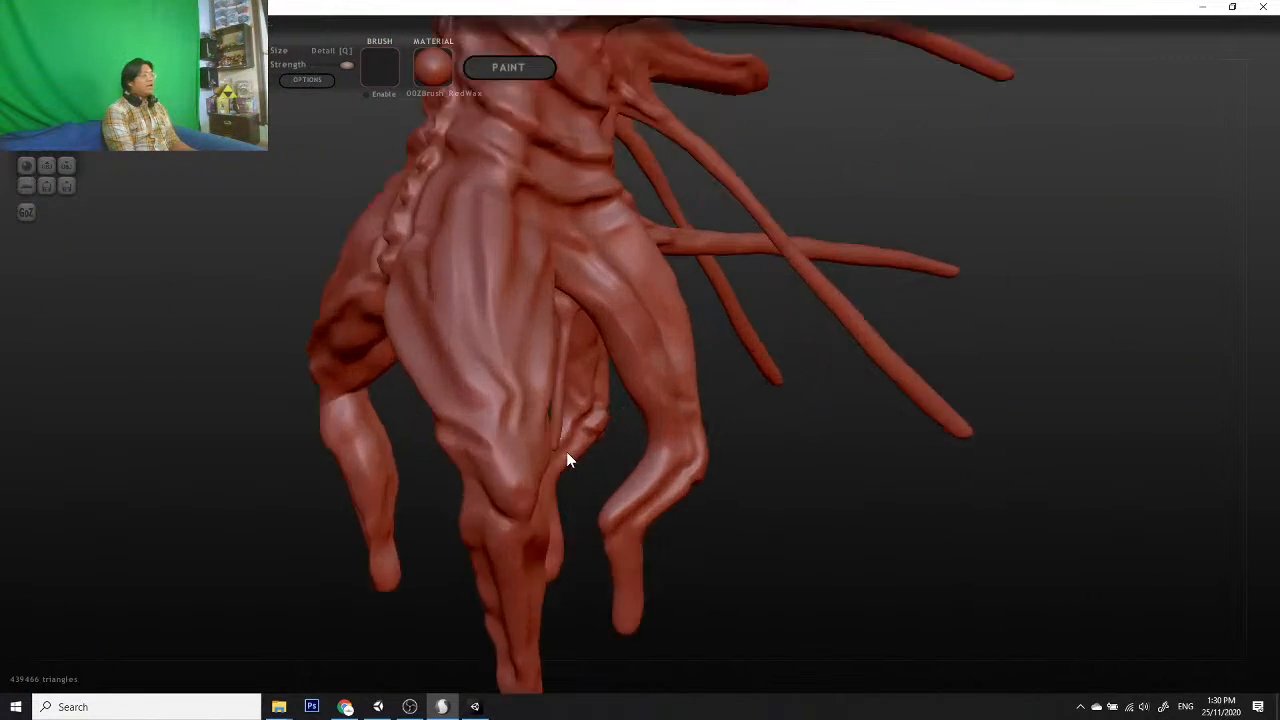
scroll(560, 454, "up", 5)
left_click_drag(858, 515, 1050, 535)
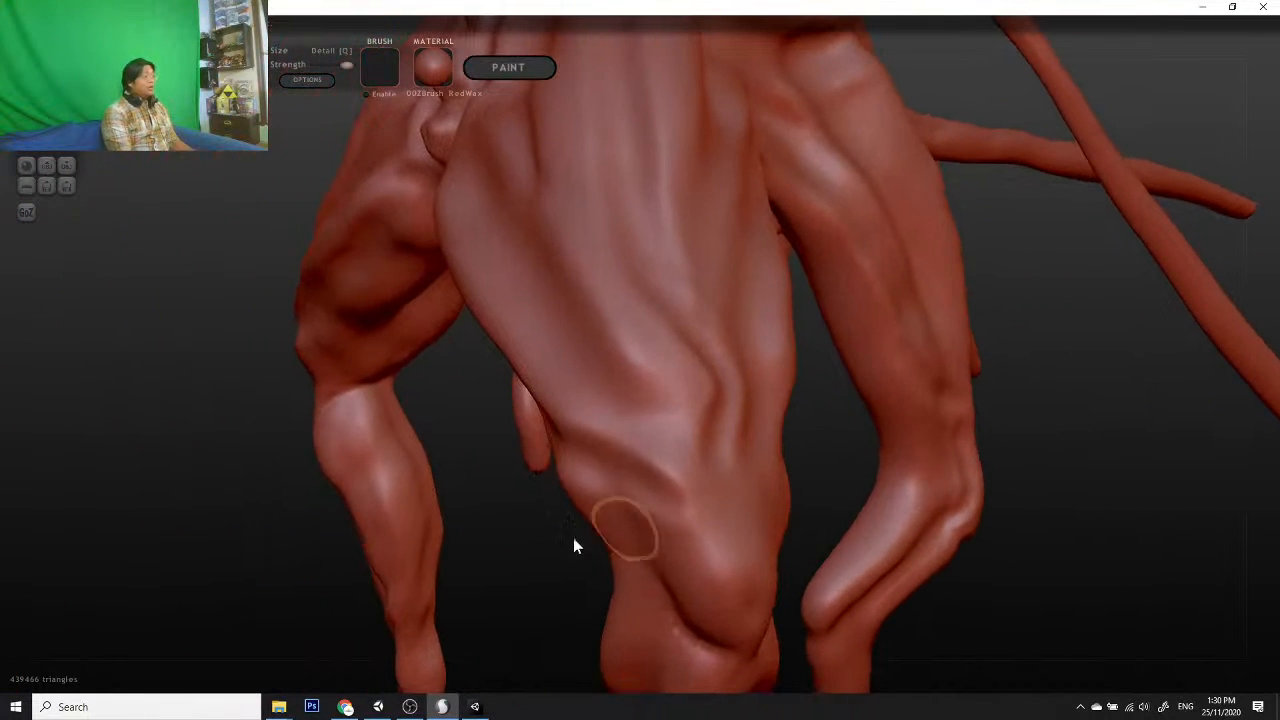
left_click_drag(534, 556, 451, 555)
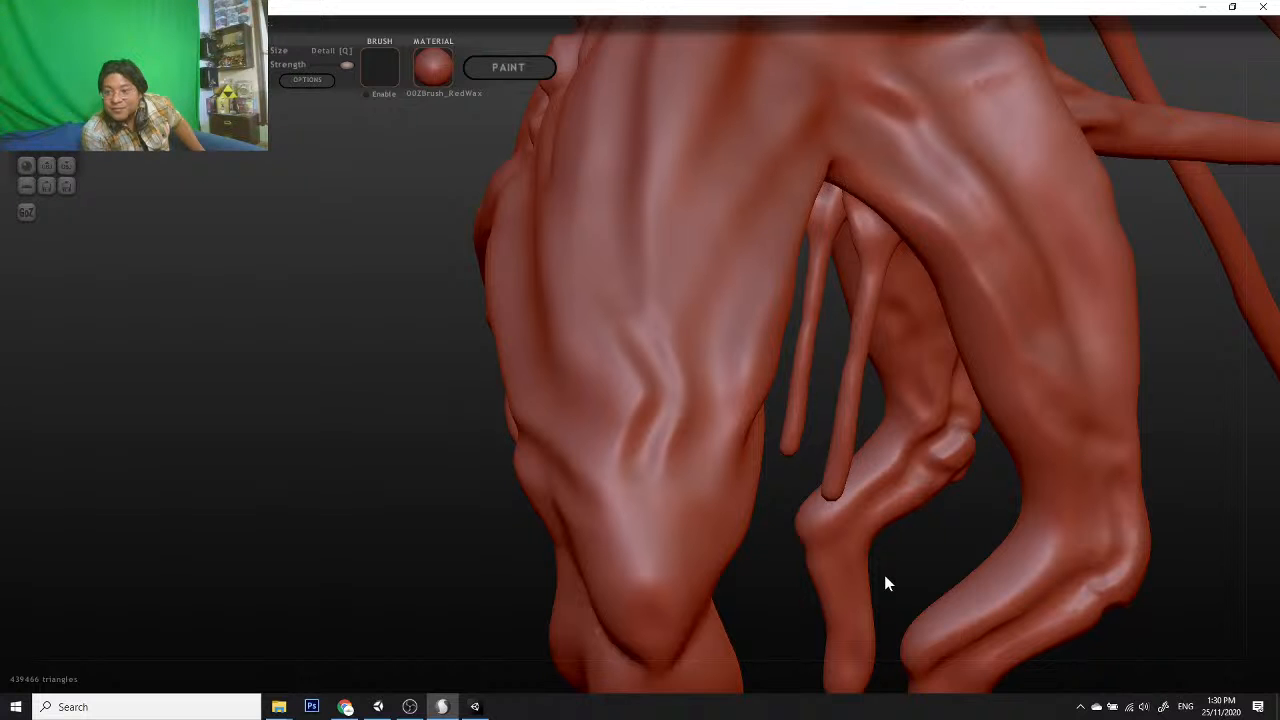
left_click_drag(886, 576, 907, 421)
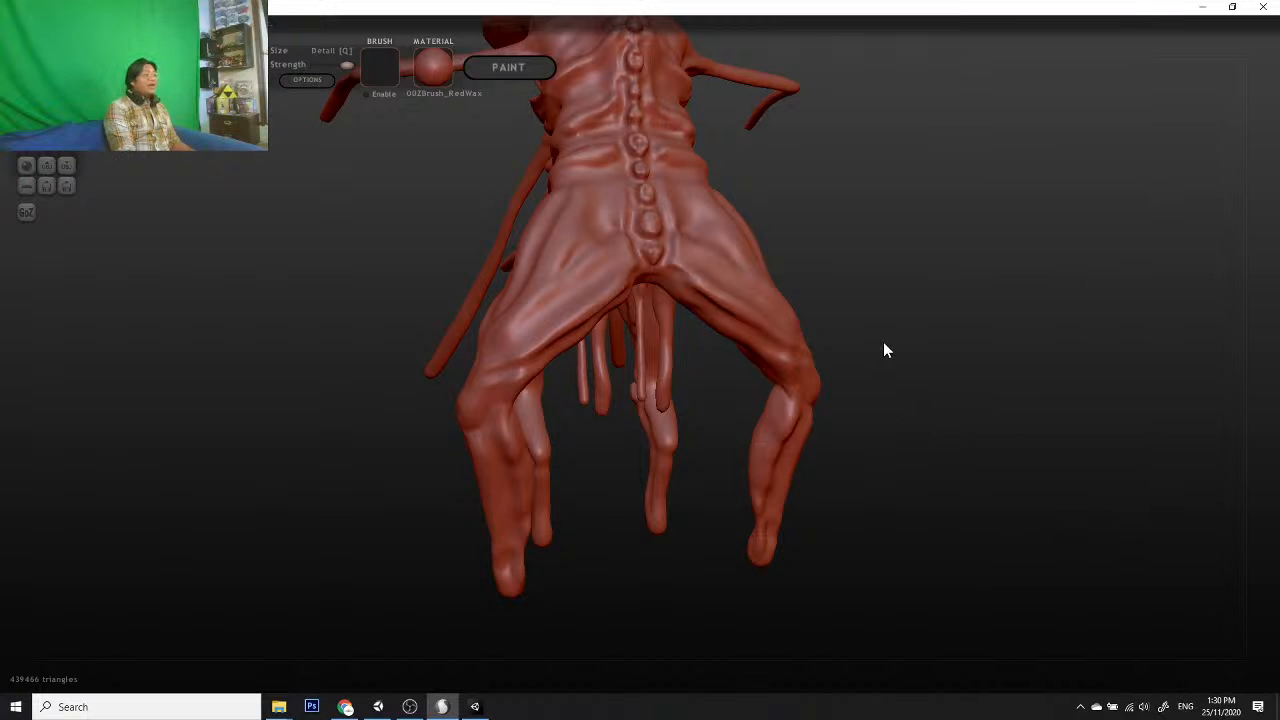
Step: Sculpt a rib ridge with a rounded inner end on the mid-back, running outward from beside the vertebrae
left_click_drag(883, 341, 851, 512, "alt")
scroll(851, 512, "up", 5)
left_click_drag(874, 393, 880, 364)
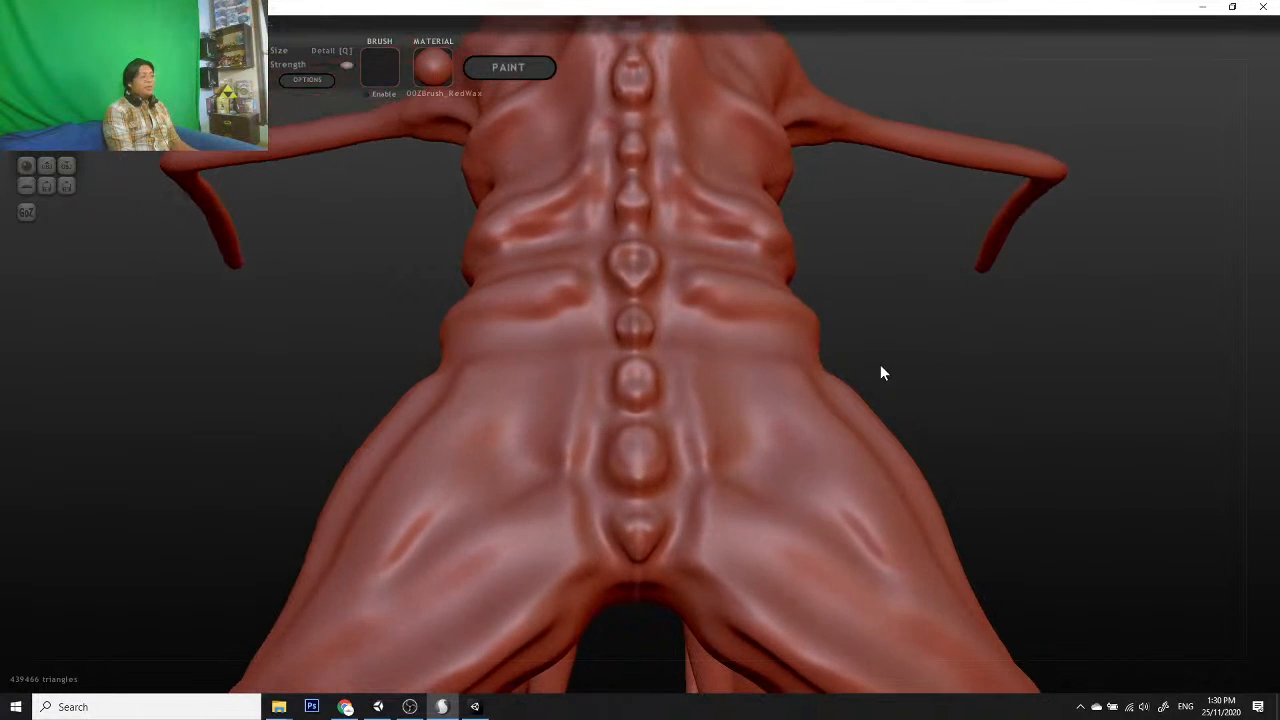
scroll(938, 365, "up", 5)
scroll(1178, 339, "down", 3)
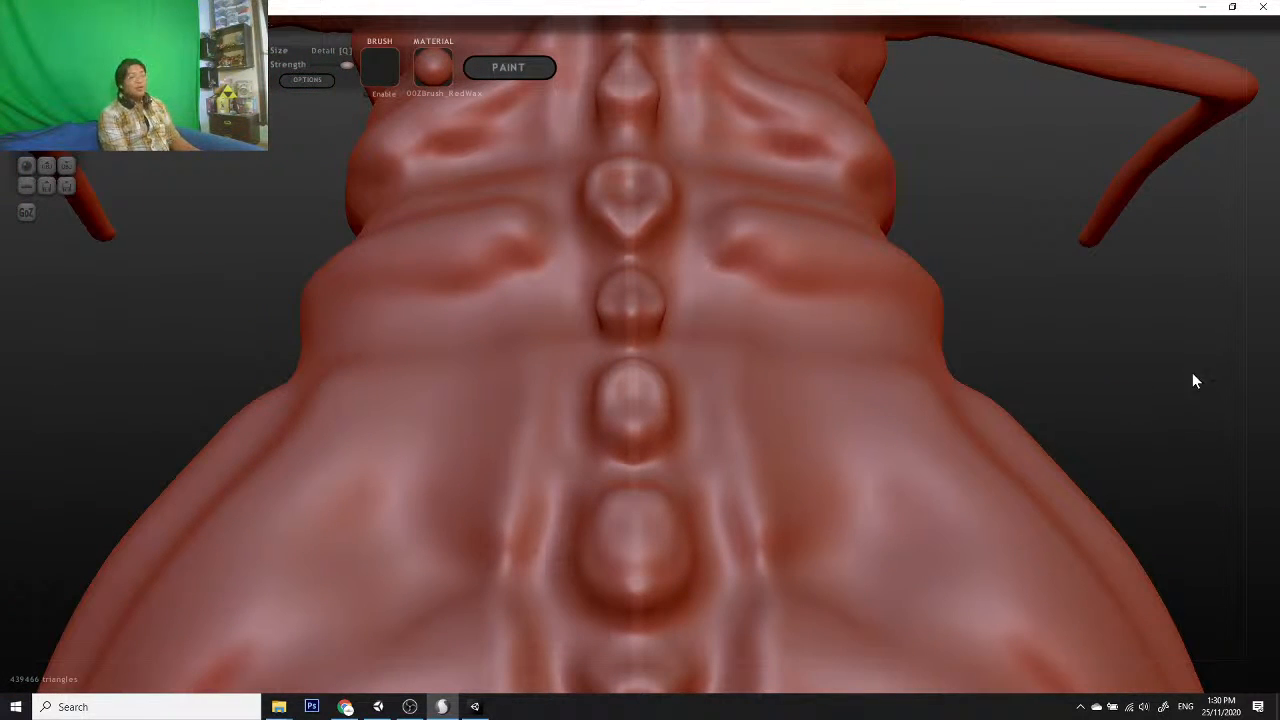
scroll(1190, 376, "down", 6)
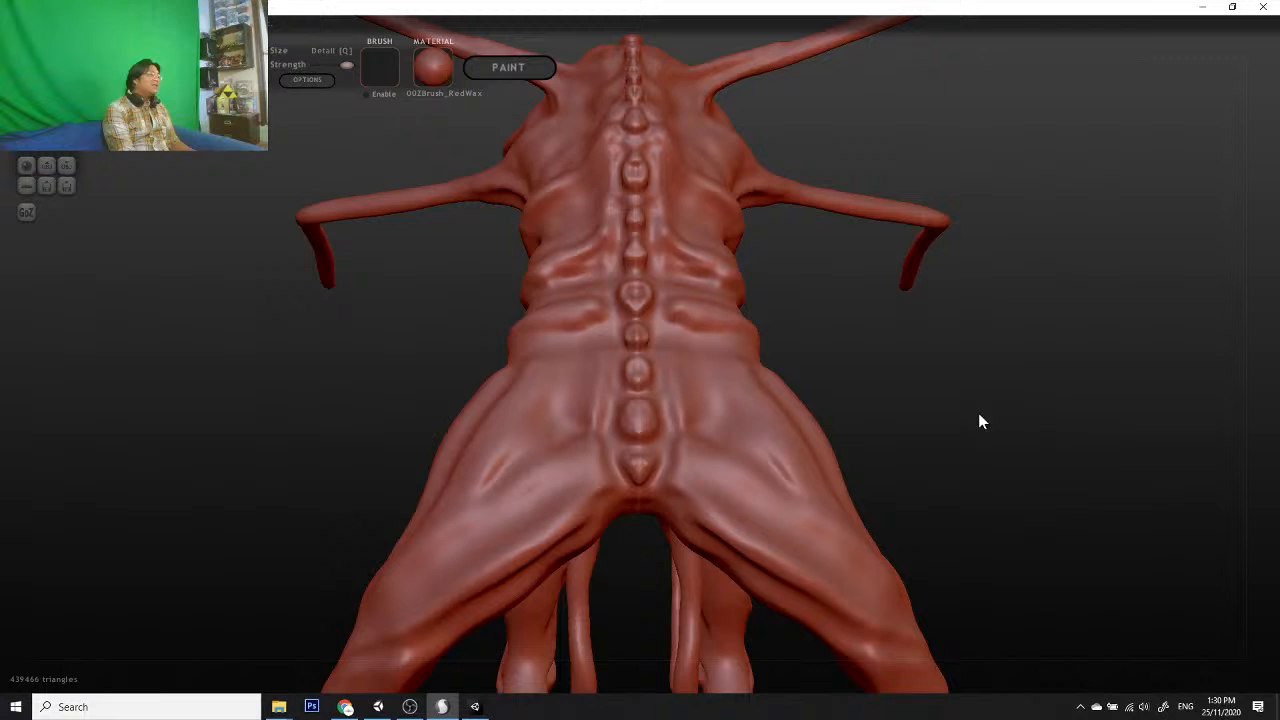
left_click_drag(980, 422, 898, 474)
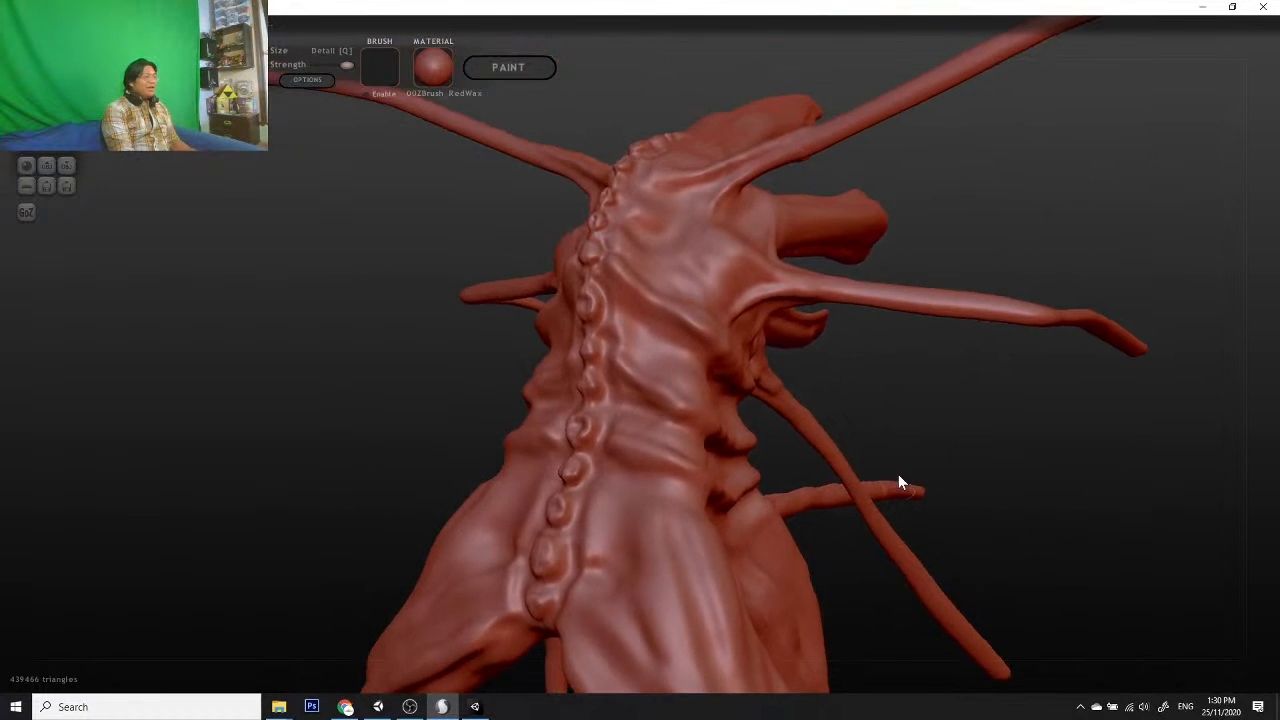
scroll(912, 446, "up", 4)
left_click_drag(1027, 407, 1129, 403)
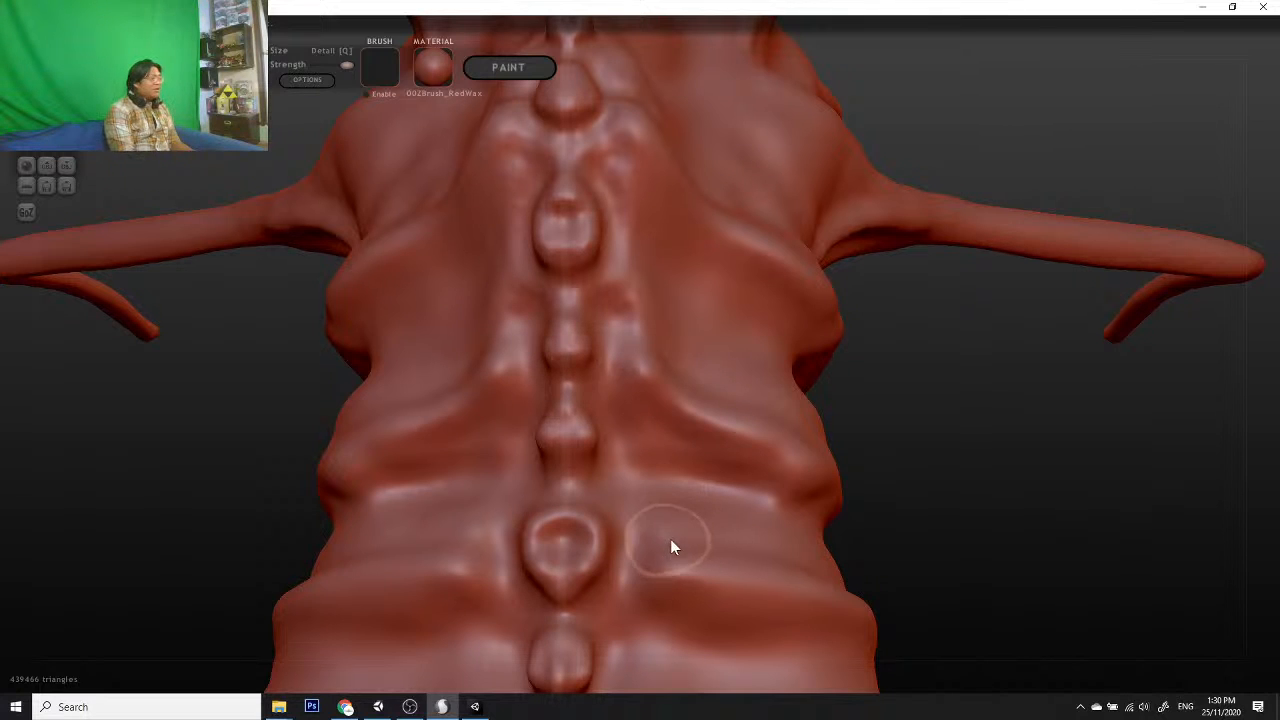
left_click_drag(670, 540, 653, 545)
mouse_move(952, 543)
left_mouse_down()
mouse_move(874, 571)
mouse_move(771, 543)
mouse_move(997, 594)
mouse_move(1061, 587)
mouse_move(962, 549)
left_mouse_up()
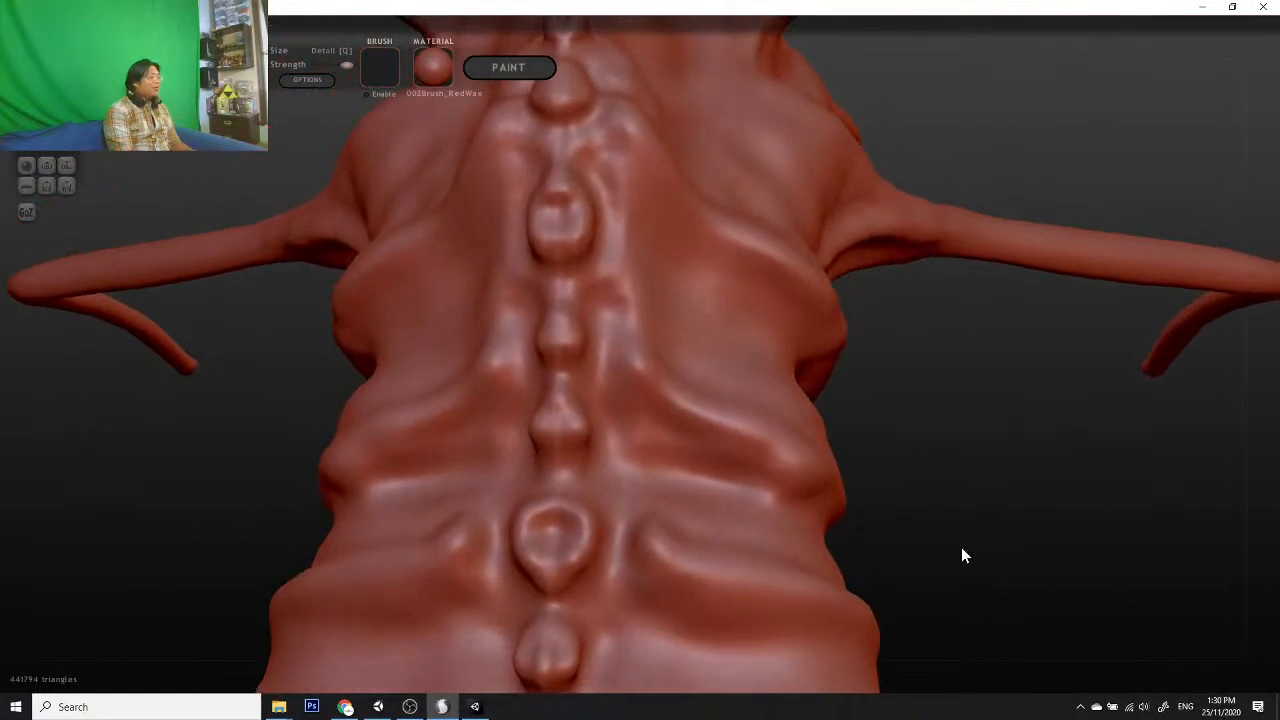
left_click_drag(677, 560, 812, 578)
left_click_drag(1070, 578, 958, 580)
Step: Carve thin stringy muscle grooves down the lower belly onto the base of the tentacle growing from it
scroll(955, 530, "down", 10)
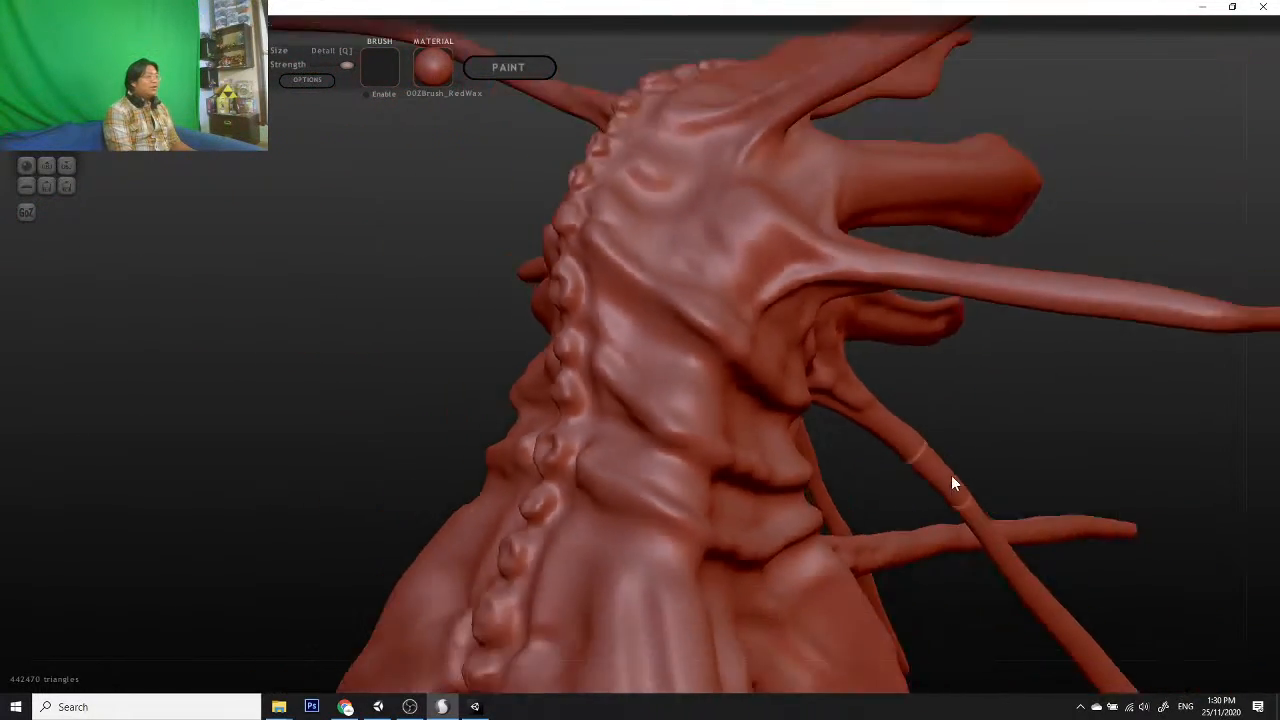
scroll(979, 526, "up", 6)
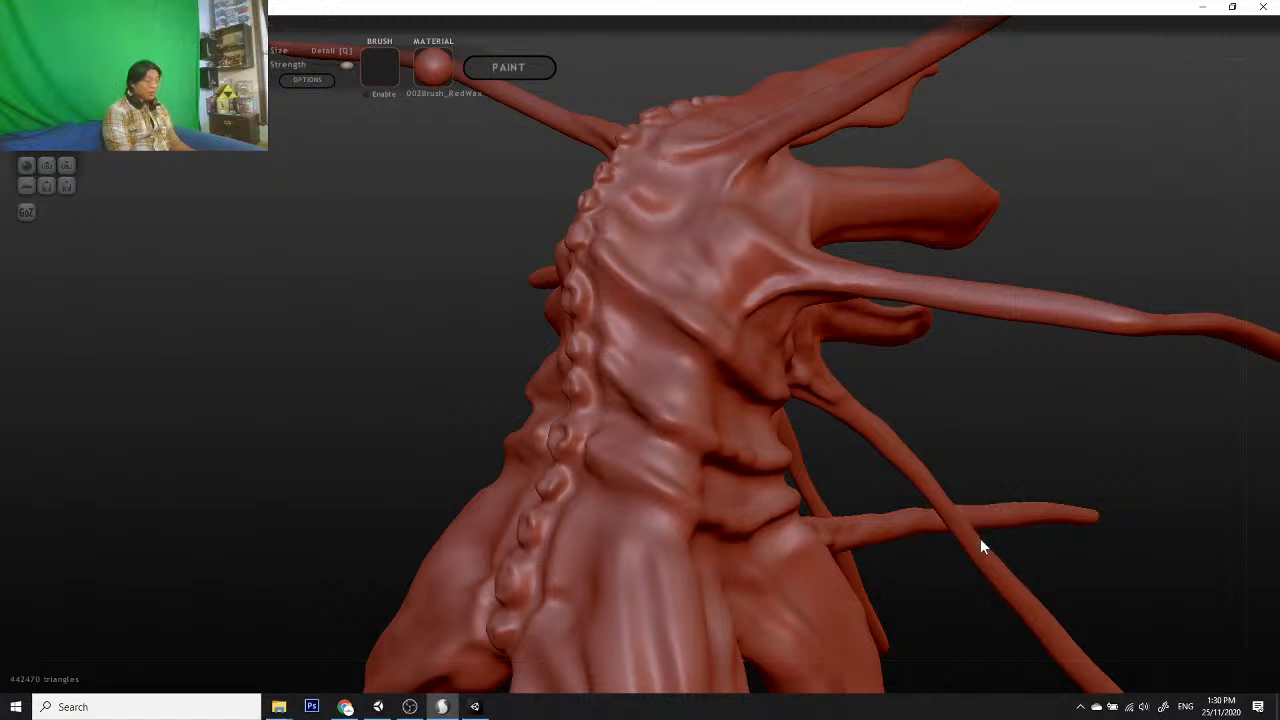
mouse_move(1126, 569)
left_mouse_down()
mouse_move(1086, 314)
mouse_move(952, 533)
mouse_move(740, 525)
mouse_move(752, 530)
left_mouse_up()
scroll(720, 410, "down", 8)
scroll(656, 409, "up", 5)
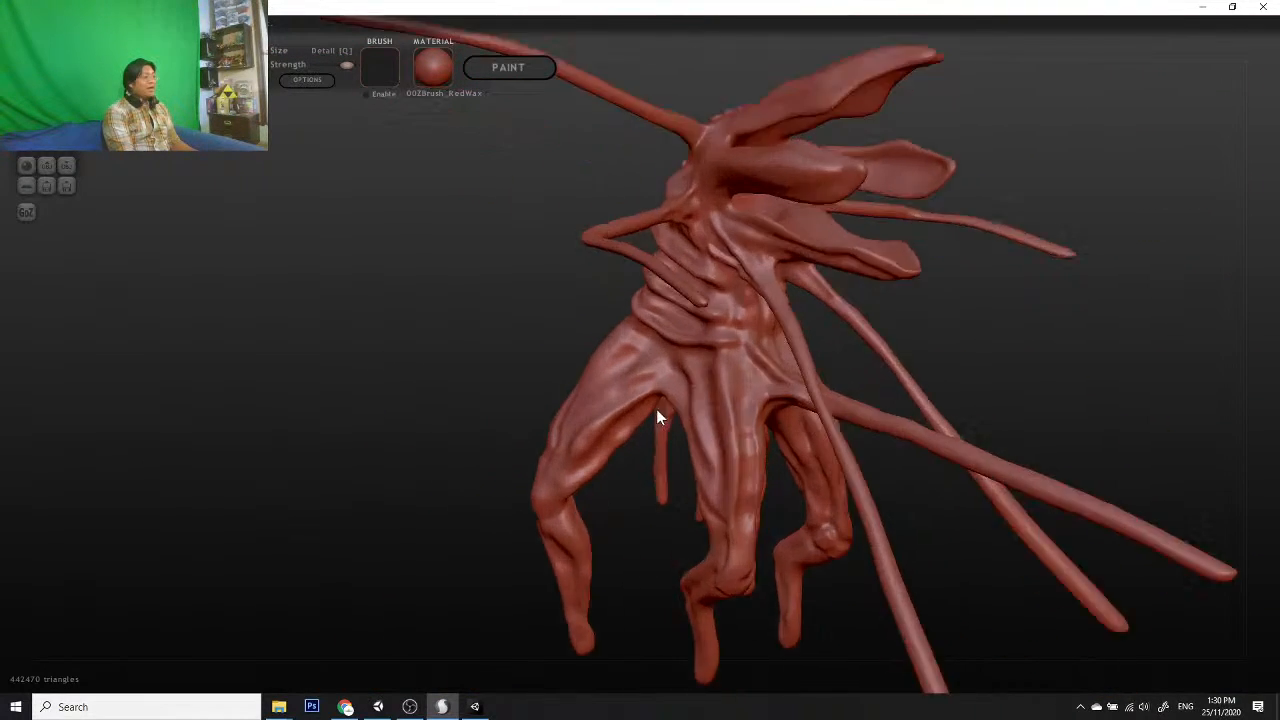
mouse_move(1084, 413)
left_mouse_down()
mouse_move(628, 362)
mouse_move(828, 404)
mouse_move(926, 397)
mouse_move(764, 449)
mouse_move(891, 471)
left_mouse_up()
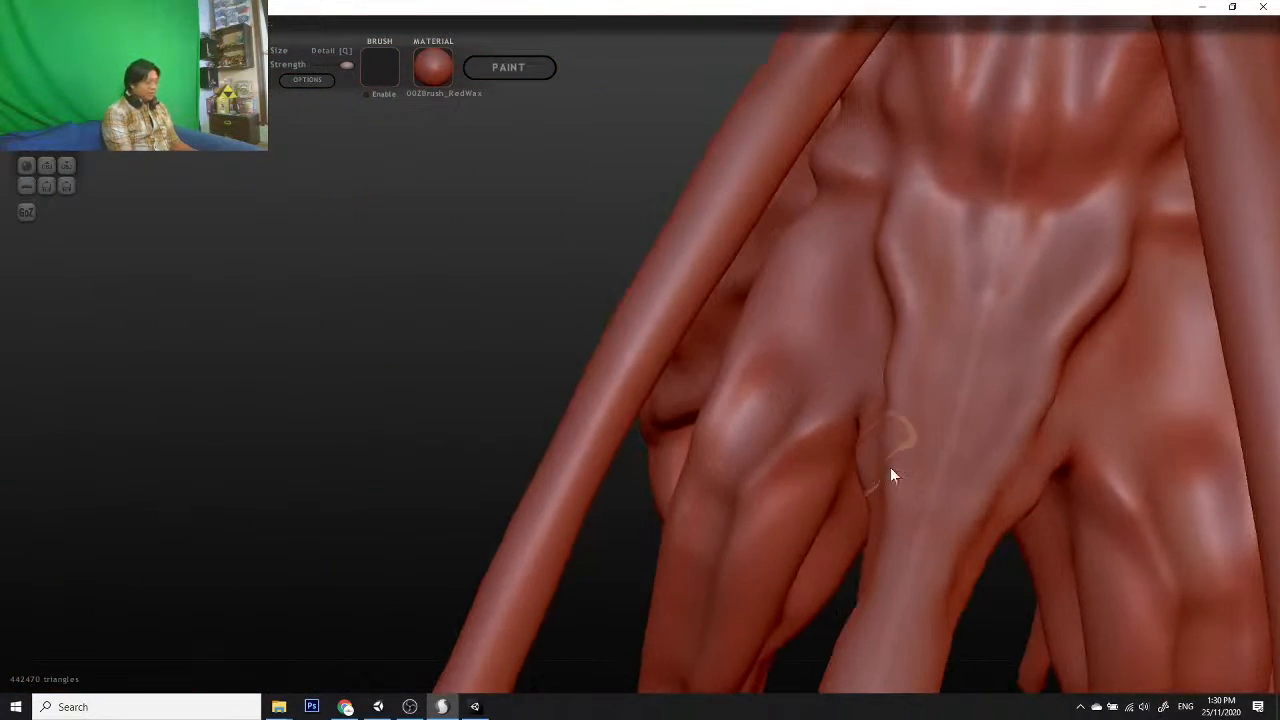
left_click_drag(1006, 646, 657, 483)
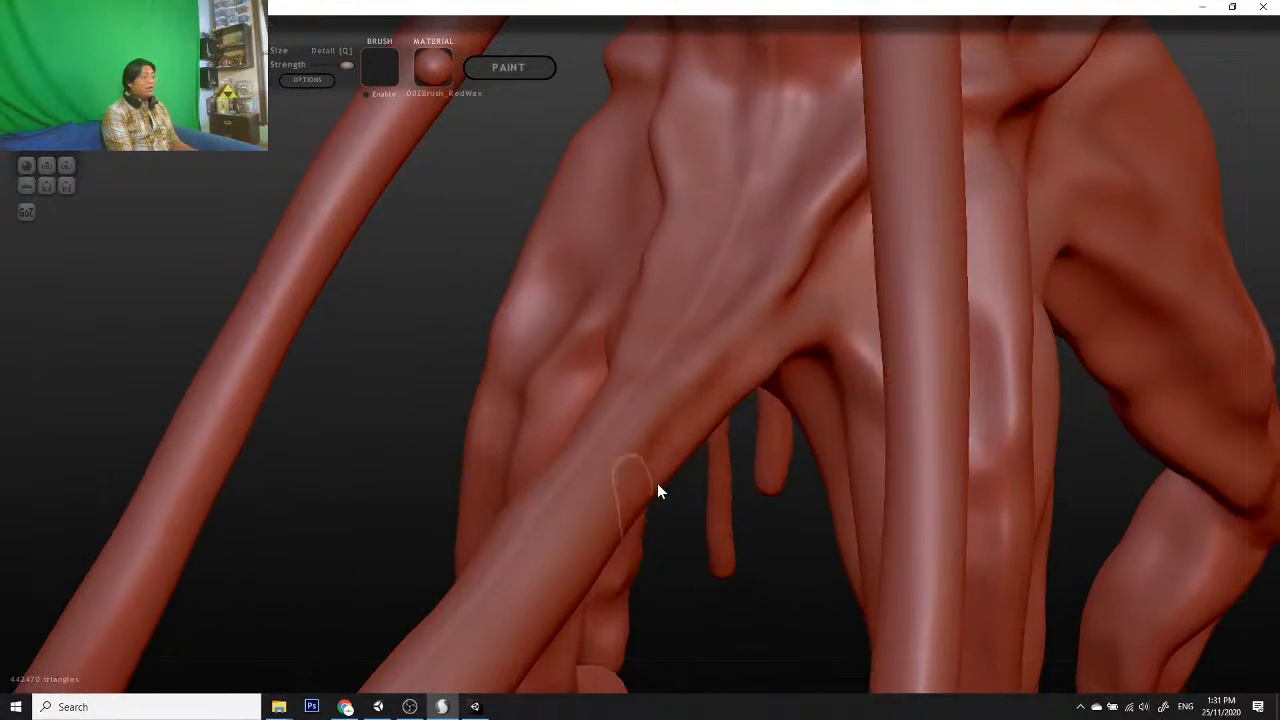
scroll(656, 481, "down", 4)
scroll(692, 483, "up", 3)
mouse_move(782, 542)
left_mouse_down()
mouse_move(728, 558)
mouse_move(803, 457)
mouse_move(786, 517)
mouse_move(845, 535)
mouse_move(831, 660)
mouse_move(909, 646)
mouse_move(862, 648)
left_mouse_up()
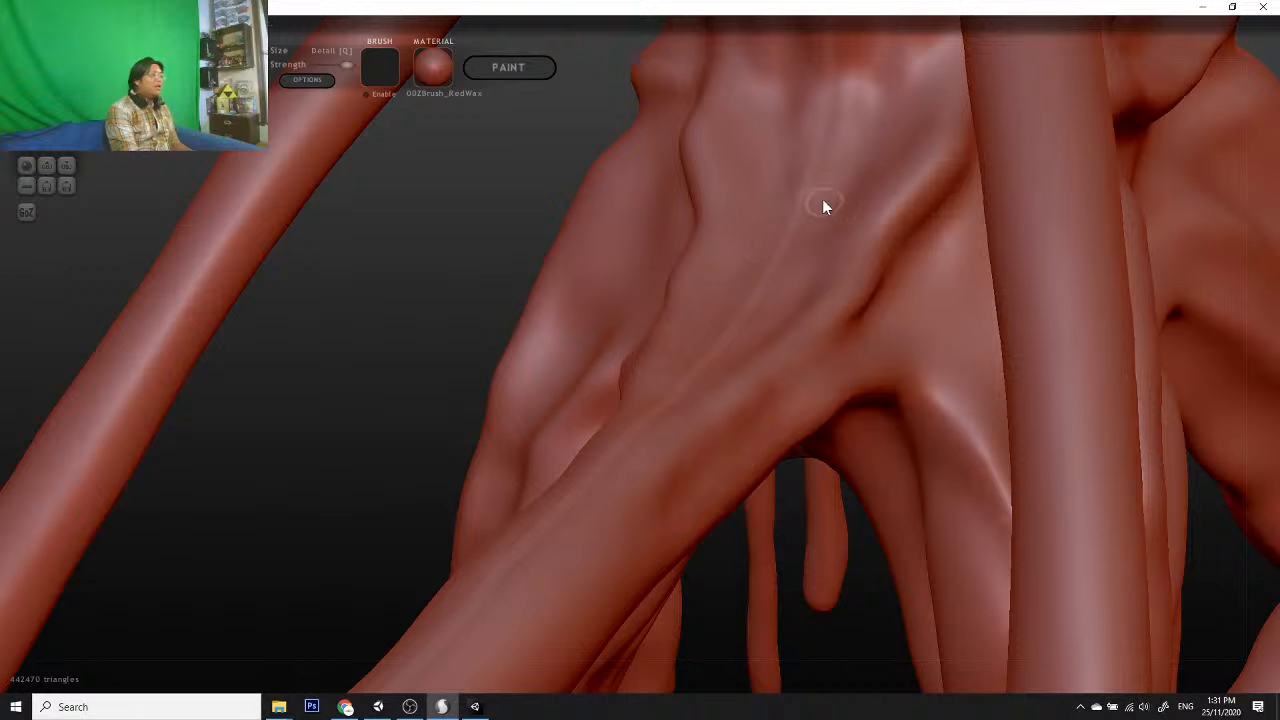
scroll(818, 165, "up", 4)
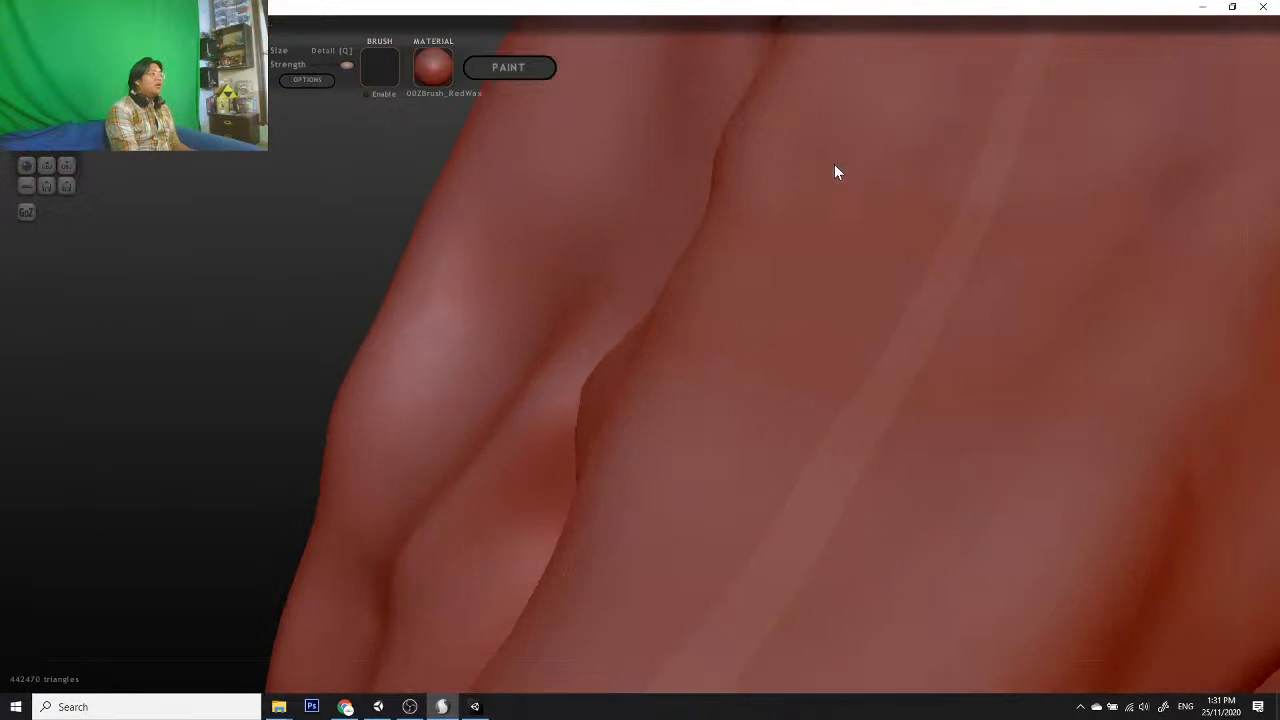
scroll(836, 164, "down", 4)
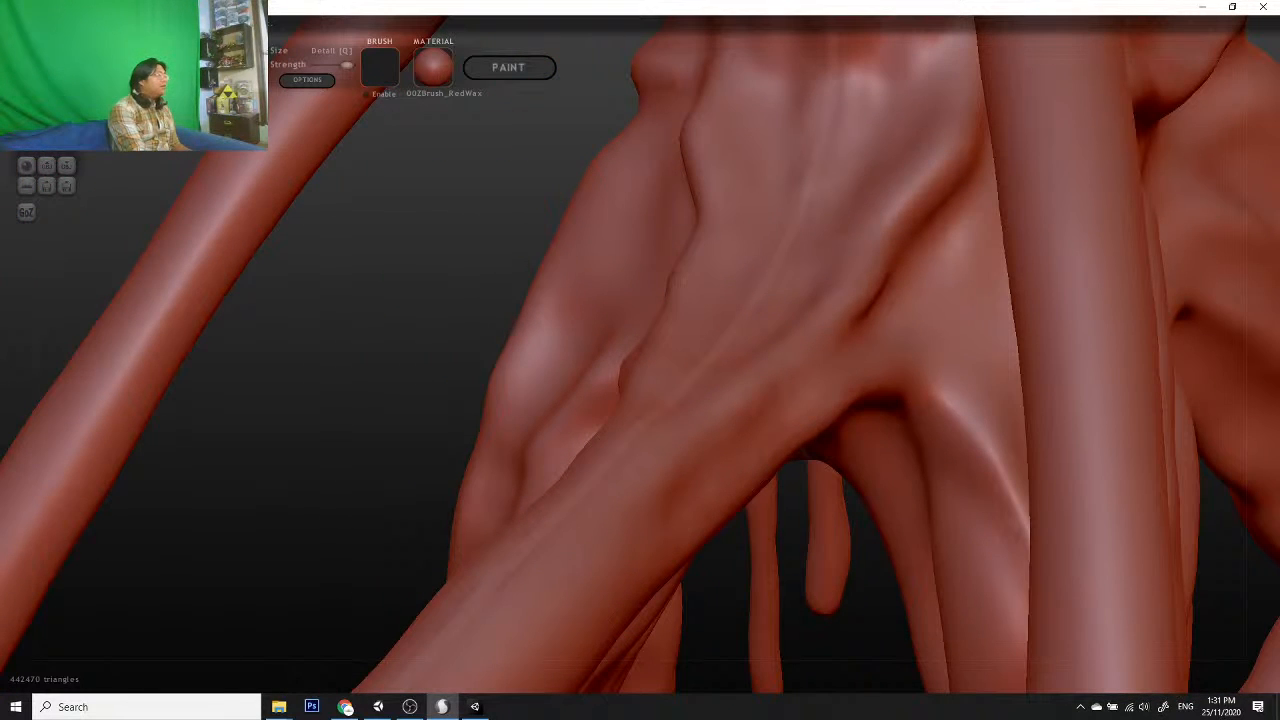
mouse_move(872, 133)
left_mouse_down()
mouse_move(760, 332)
mouse_move(690, 383)
mouse_move(552, 543)
mouse_move(470, 530)
left_mouse_up()
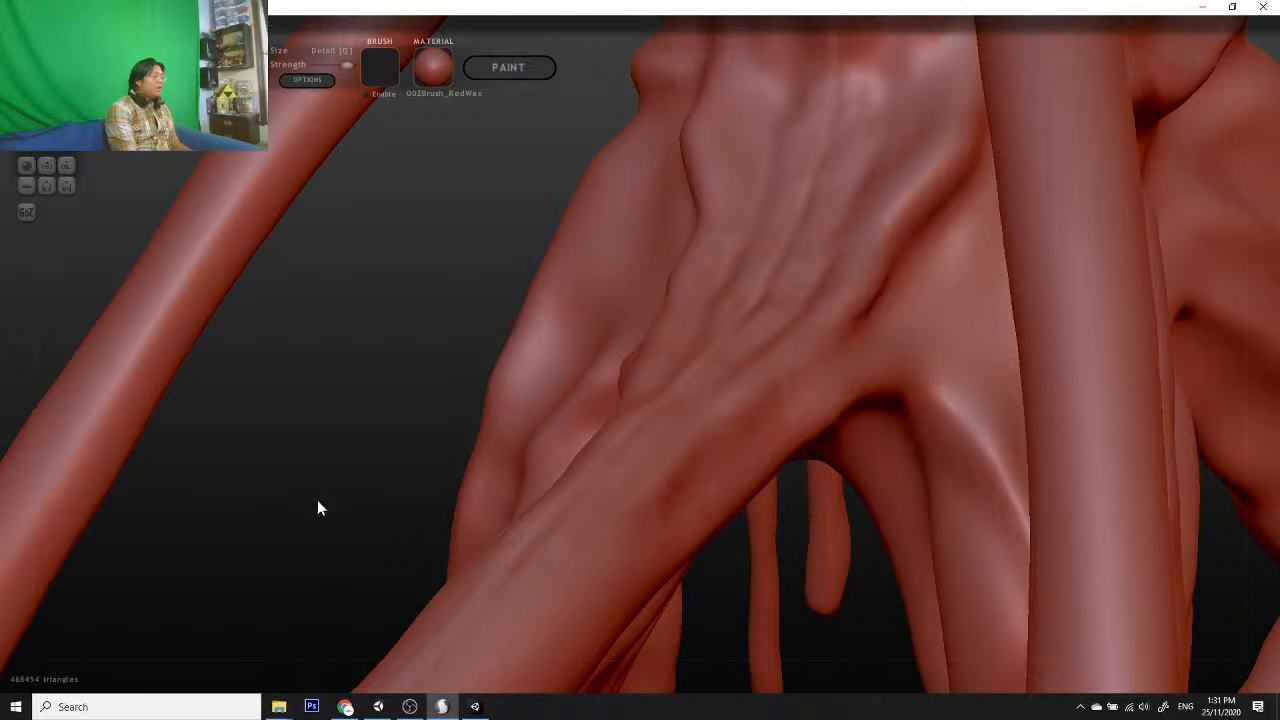
Step: Try adding small round lumps under the base of the belly tentacle, and undo them
left_click_drag(317, 502, 481, 477)
left_click_drag(381, 458, 400, 340)
scroll(916, 362, "down", 2)
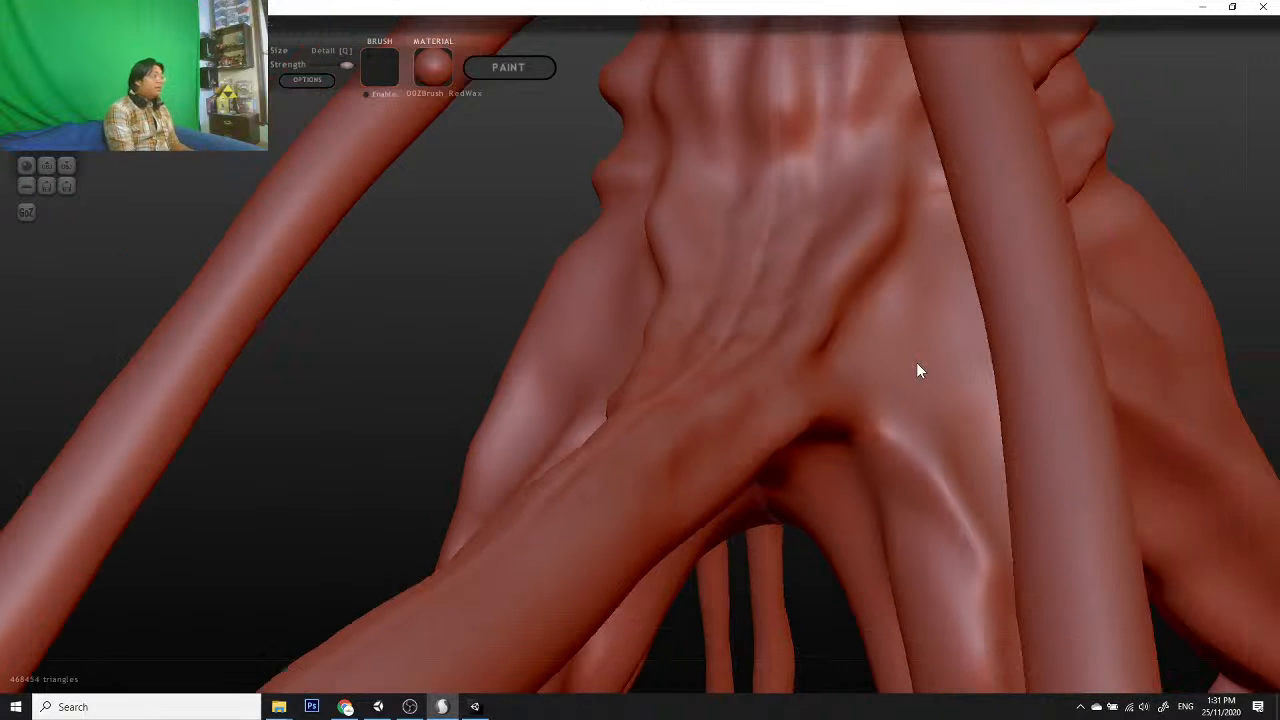
mouse_move(800, 595)
left_mouse_down()
mouse_move(781, 528)
mouse_move(787, 581)
mouse_move(830, 596)
mouse_move(876, 543)
left_mouse_up()
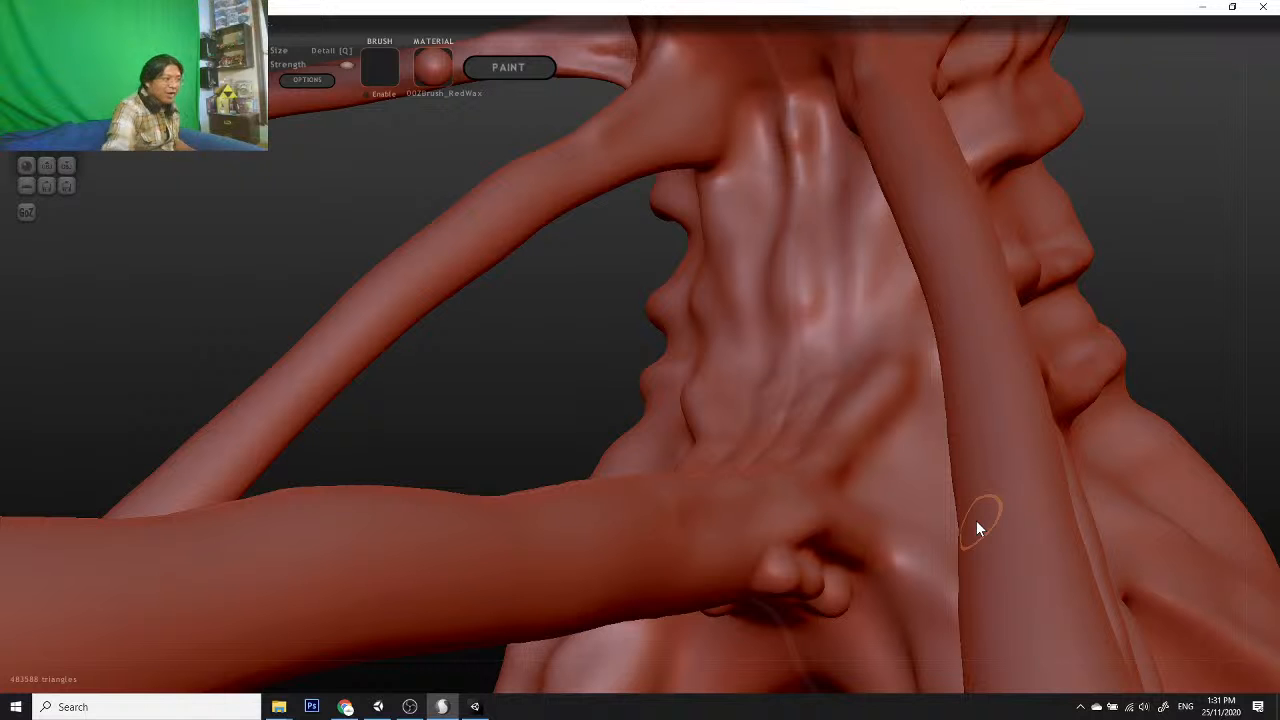
key("ctrl+z")
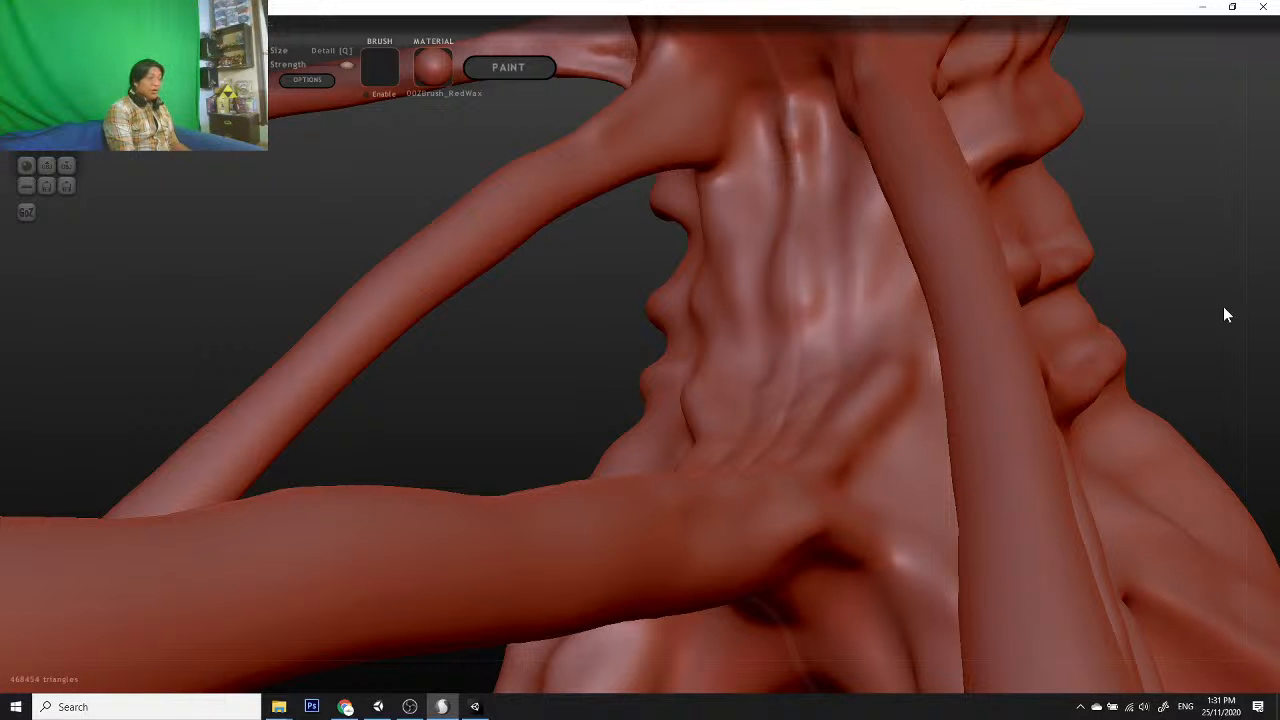
Step: Sculpt muscle strands along the underside of the belly tentacle's base and down onto the adjoining inner thigh
left_click_drag(1223, 306, 1066, 326)
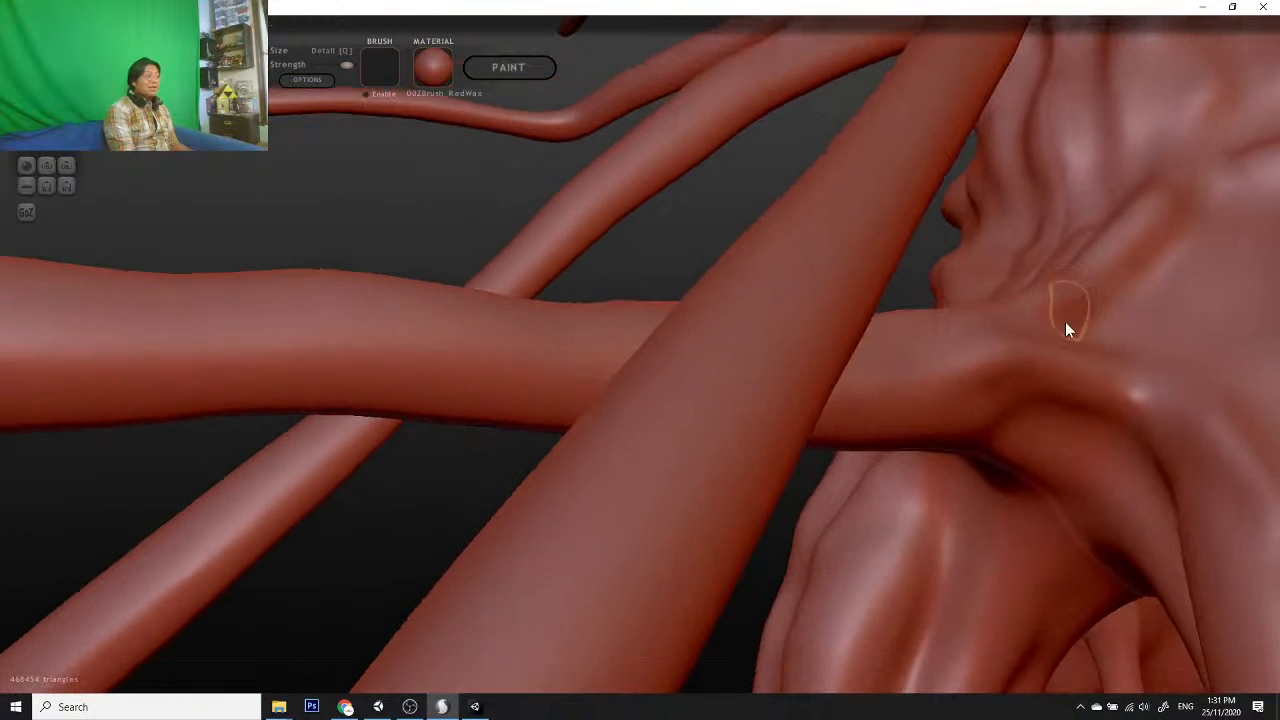
left_click_drag(748, 597, 5, 398)
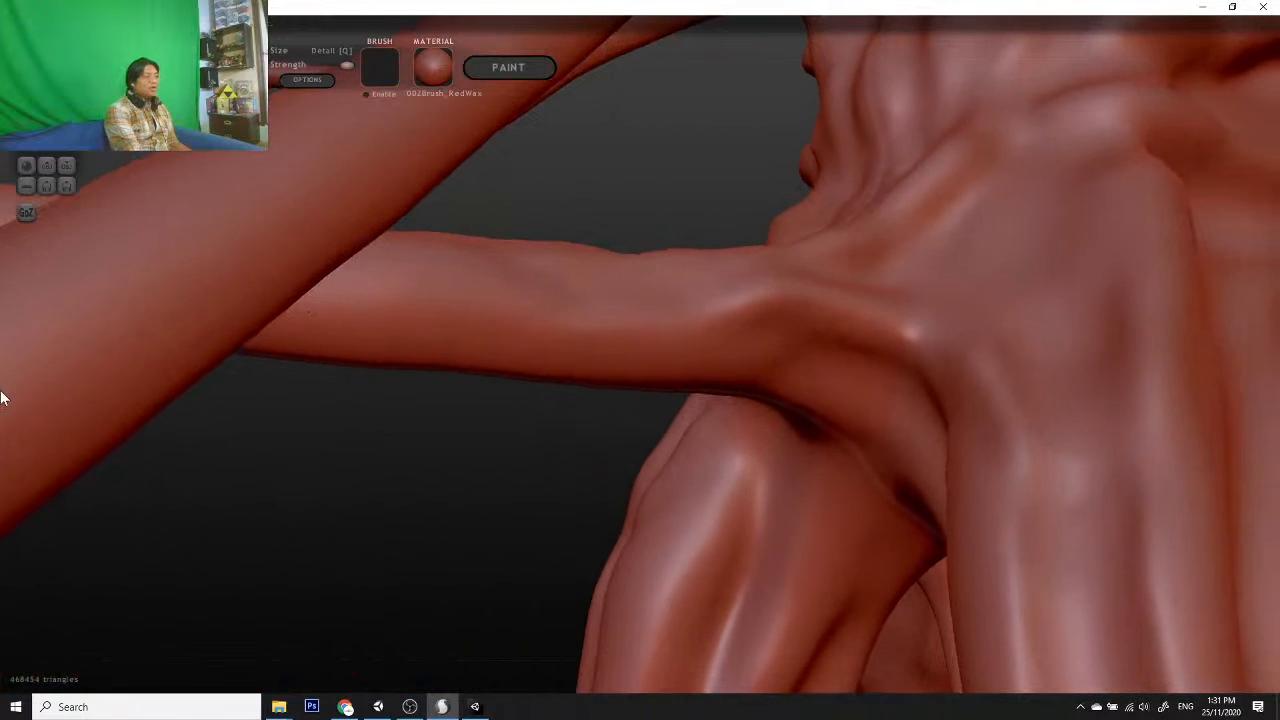
left_click_drag(444, 517, 651, 411)
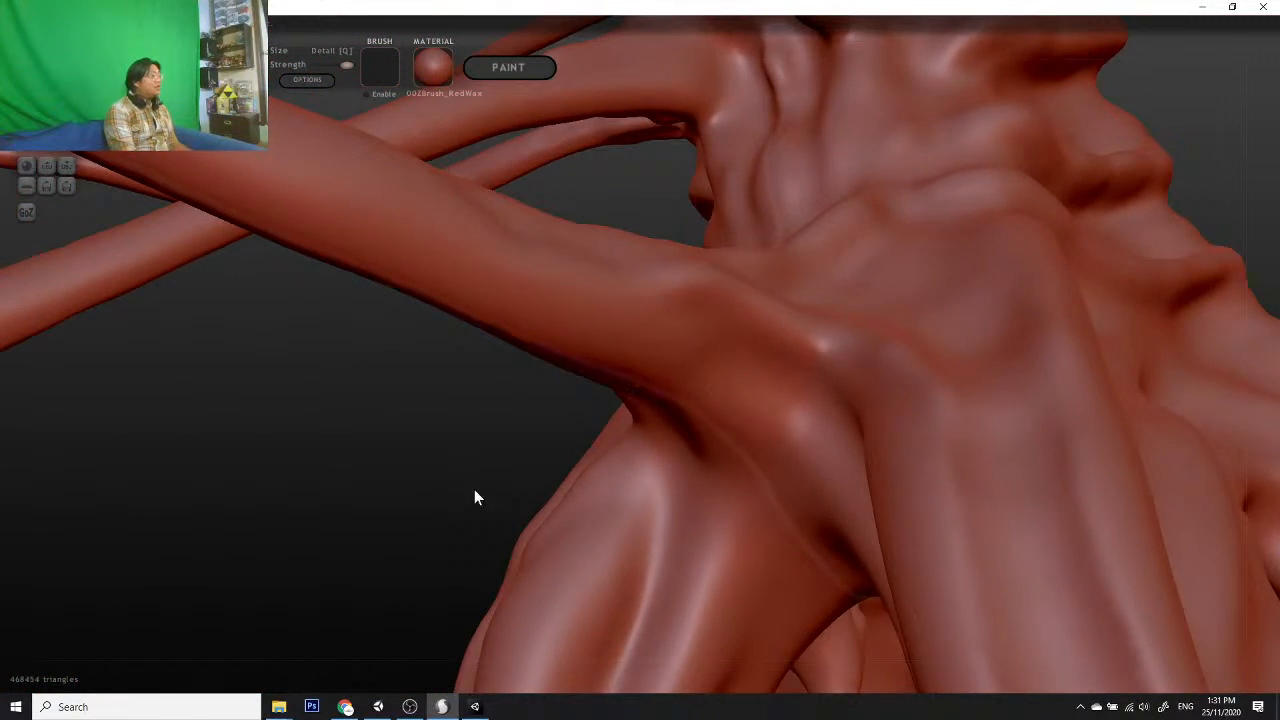
mouse_move(474, 489)
left_mouse_down()
mouse_move(378, 482)
mouse_move(594, 402)
left_mouse_up()
mouse_move(668, 378)
left_mouse_down()
mouse_move(814, 443)
mouse_move(857, 489)
mouse_move(785, 570)
left_mouse_up()
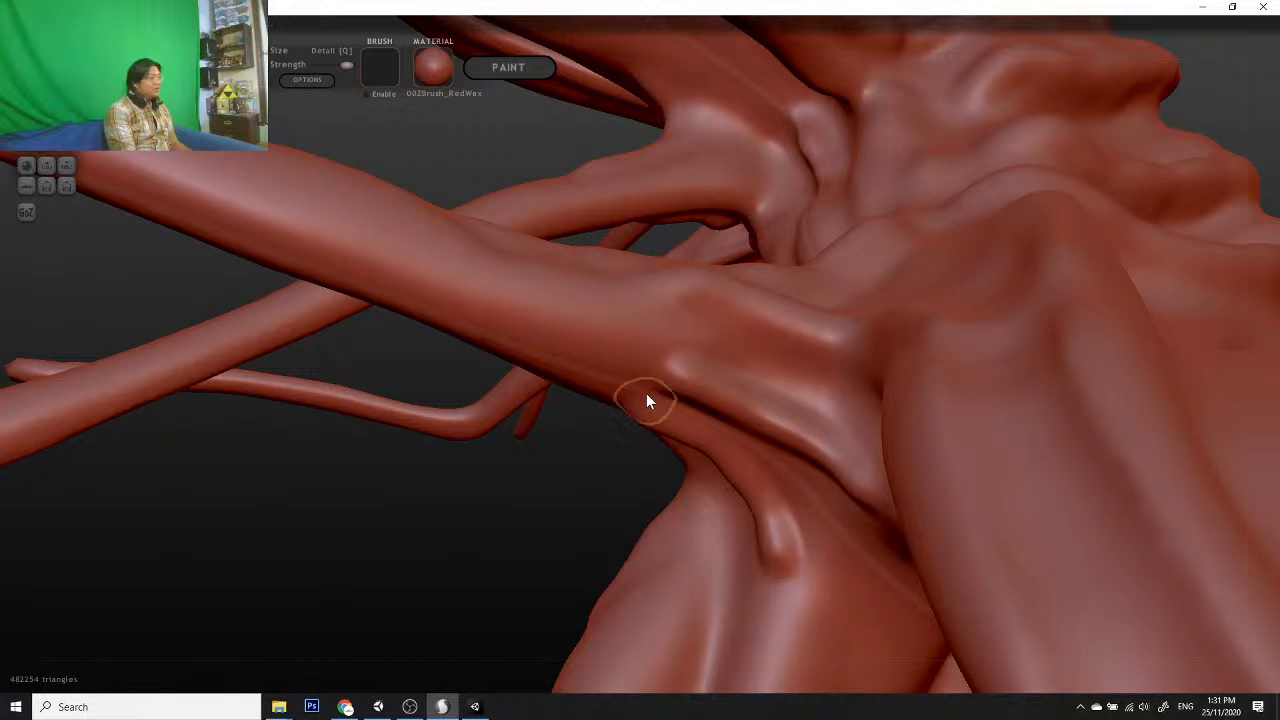
left_click_drag(672, 376, 505, 325)
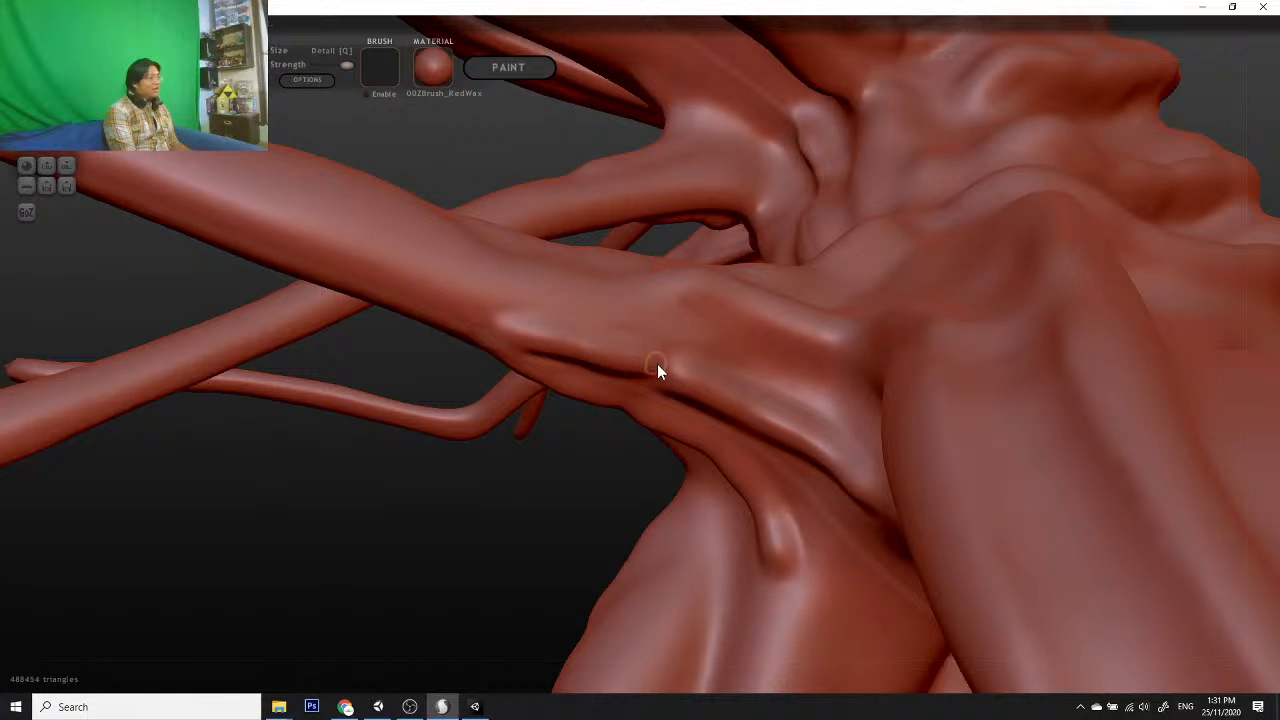
mouse_move(491, 480)
left_mouse_down()
mouse_move(711, 511)
mouse_move(842, 557)
mouse_move(903, 517)
mouse_move(823, 597)
mouse_move(736, 513)
left_mouse_up()
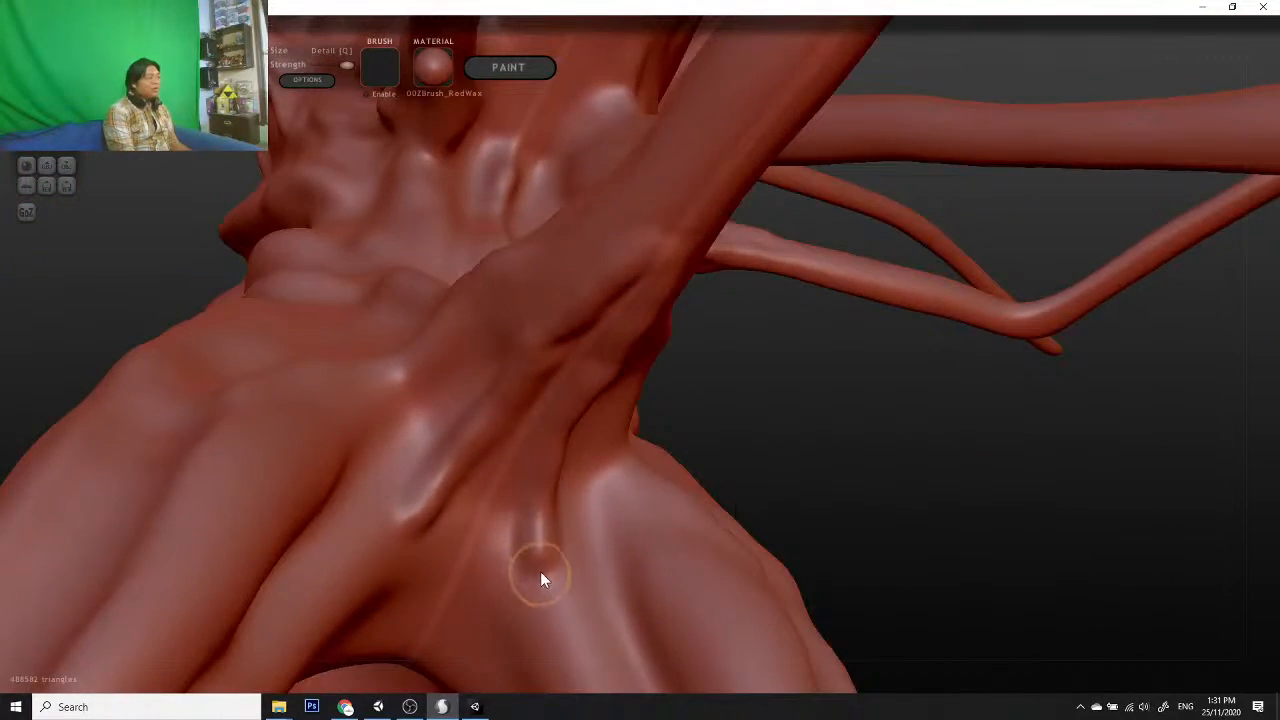
left_click_drag(540, 578, 597, 642)
mouse_move(865, 528)
left_mouse_down()
mouse_move(967, 583)
mouse_move(729, 500)
mouse_move(769, 477)
mouse_move(746, 491)
mouse_move(710, 470)
left_mouse_up()
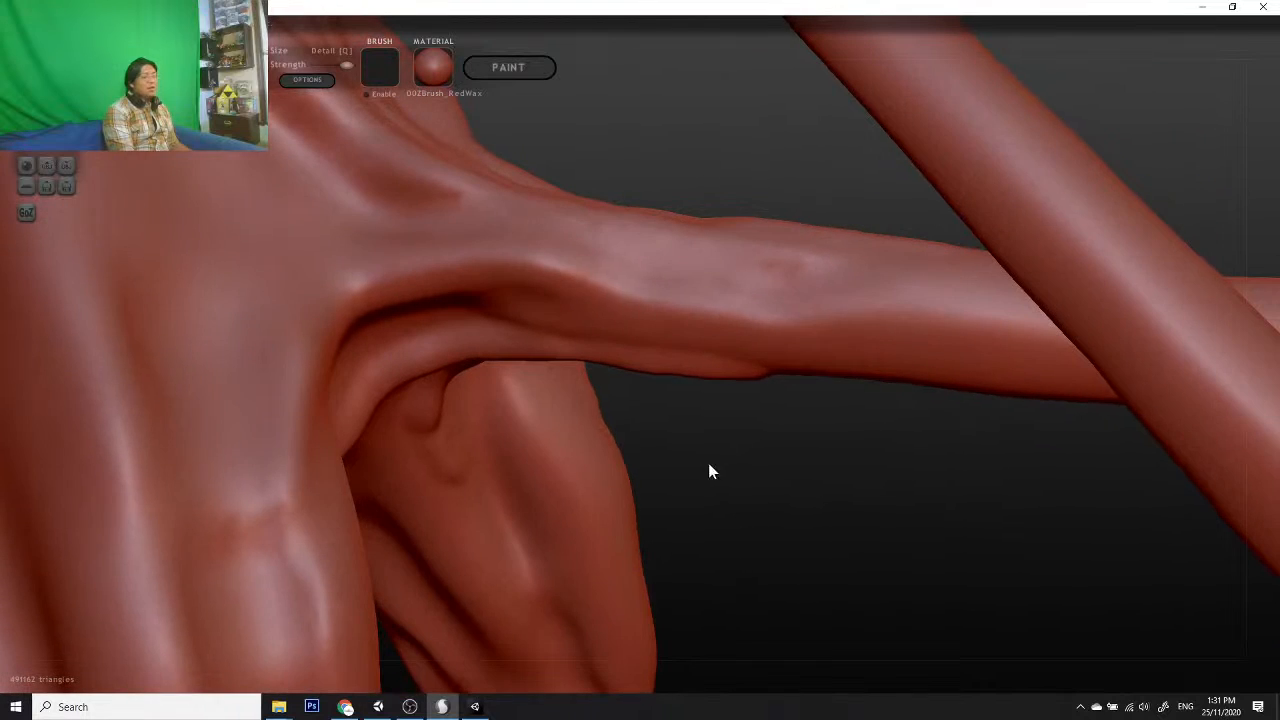
Step: Extend the muscle ridge from the tentacle's base farther outward along its lower side
scroll(624, 371, "up", 5)
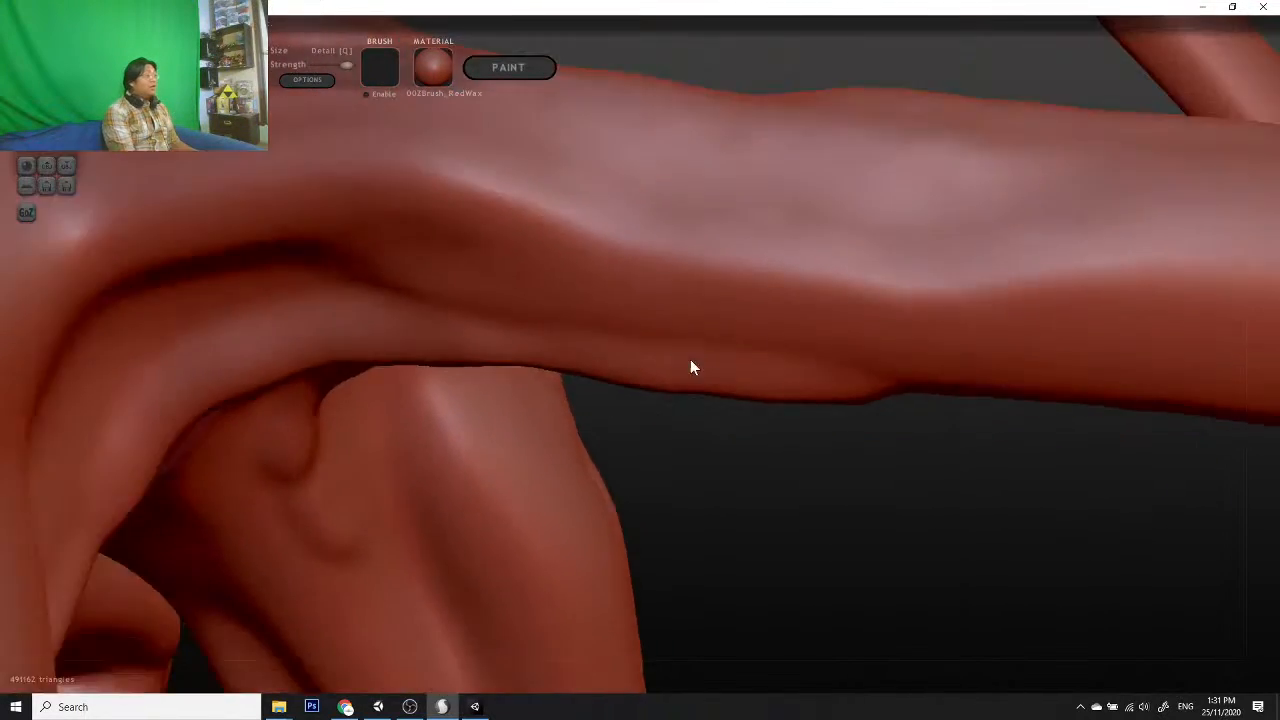
scroll(692, 362, "down", 6)
scroll(770, 440, "up", 3)
mouse_move(788, 454)
left_mouse_down()
mouse_move(842, 421)
mouse_move(706, 423)
mouse_move(698, 450)
left_mouse_up()
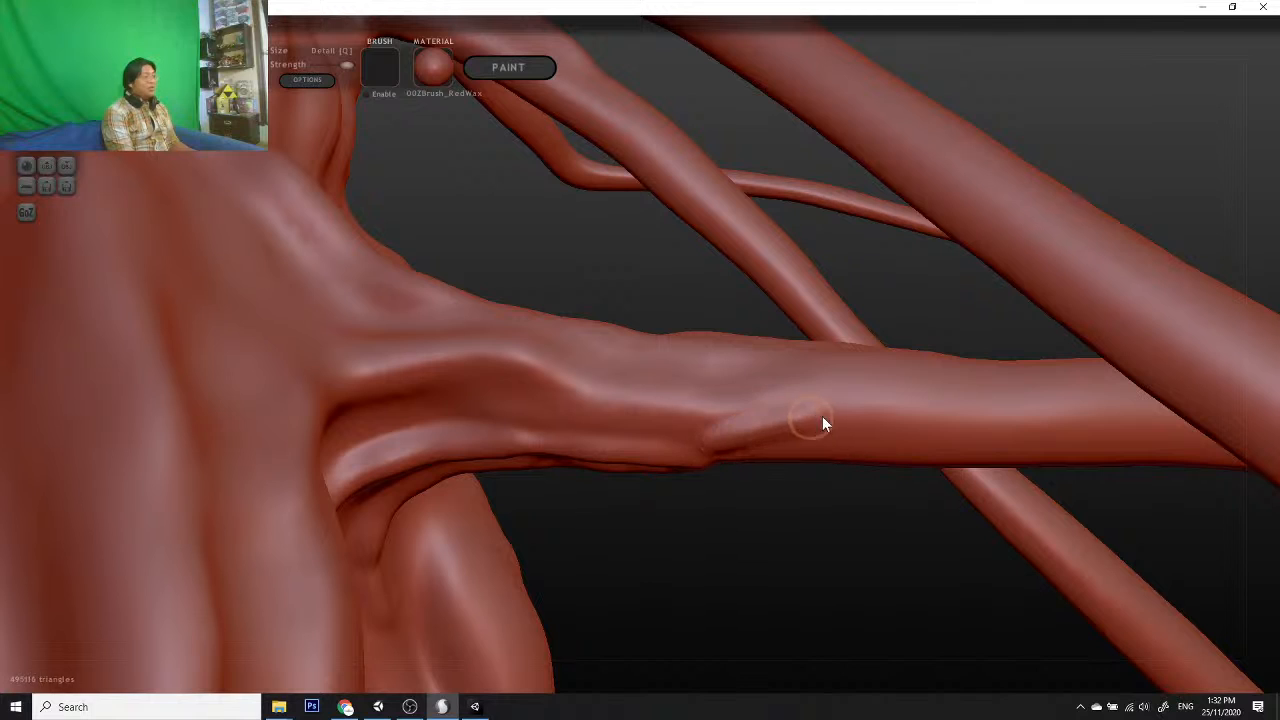
left_click_drag(900, 518, 658, 603)
Step: Sculpt stringy strands and a long thin ridge along the side of the belly tentacle
scroll(658, 603, "down", 5)
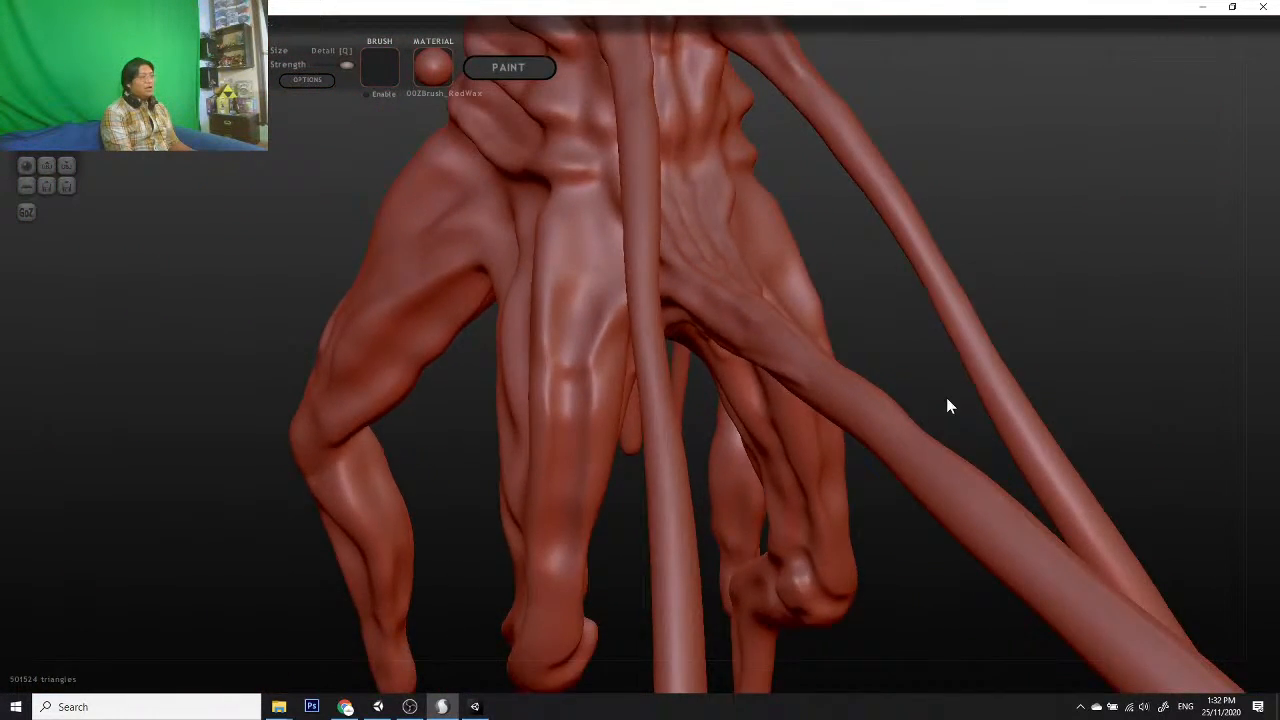
mouse_move(946, 397)
left_mouse_down()
mouse_move(794, 416)
mouse_move(842, 424)
left_mouse_up()
scroll(941, 536, "up", 3)
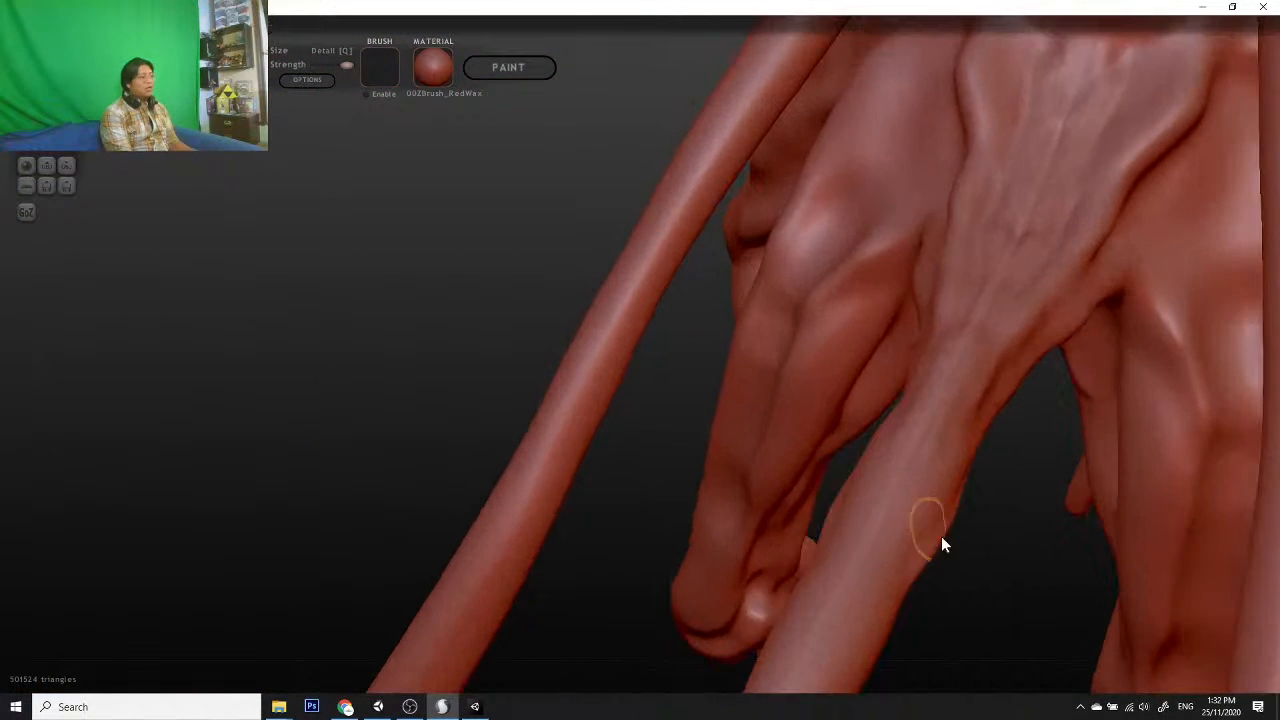
mouse_move(953, 575)
left_mouse_down()
mouse_move(934, 600)
mouse_move(934, 566)
mouse_move(780, 520)
mouse_move(634, 672)
left_mouse_up()
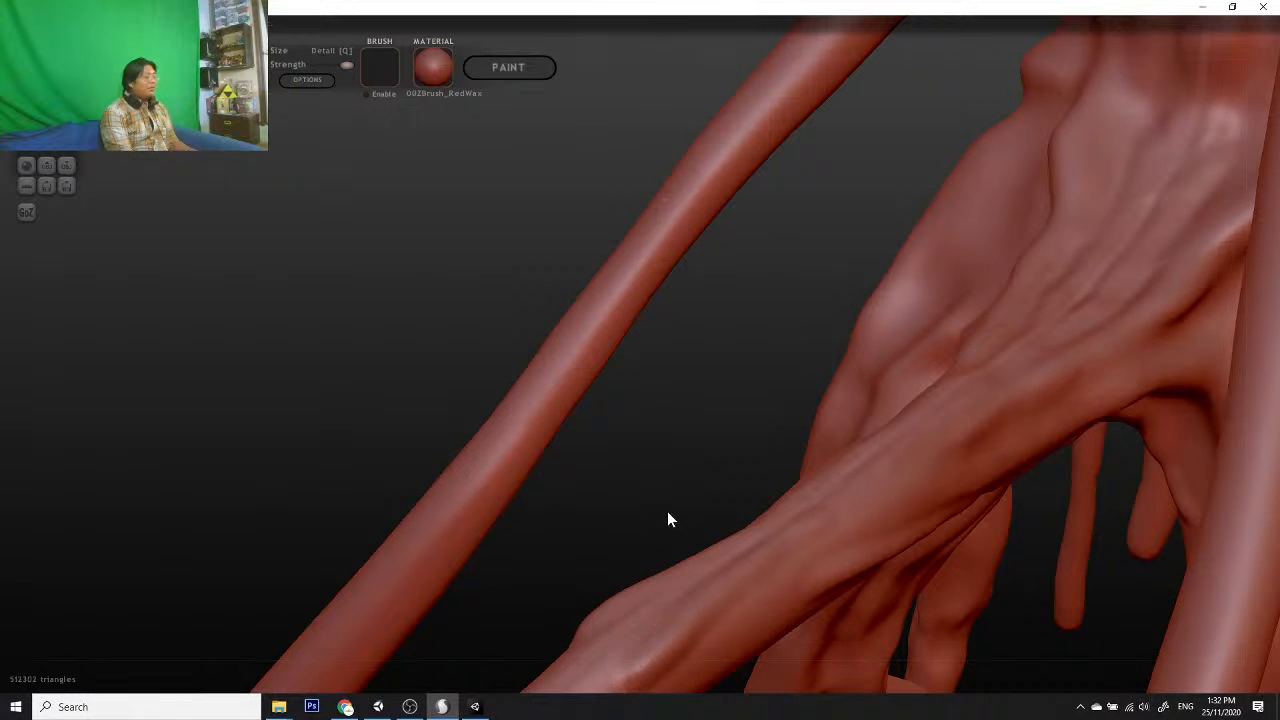
mouse_move(668, 516)
left_mouse_down()
mouse_move(666, 460)
mouse_move(637, 503)
mouse_move(726, 574)
mouse_move(584, 490)
left_mouse_up()
mouse_move(486, 466)
left_mouse_down()
mouse_move(671, 466)
mouse_move(831, 420)
left_mouse_up()
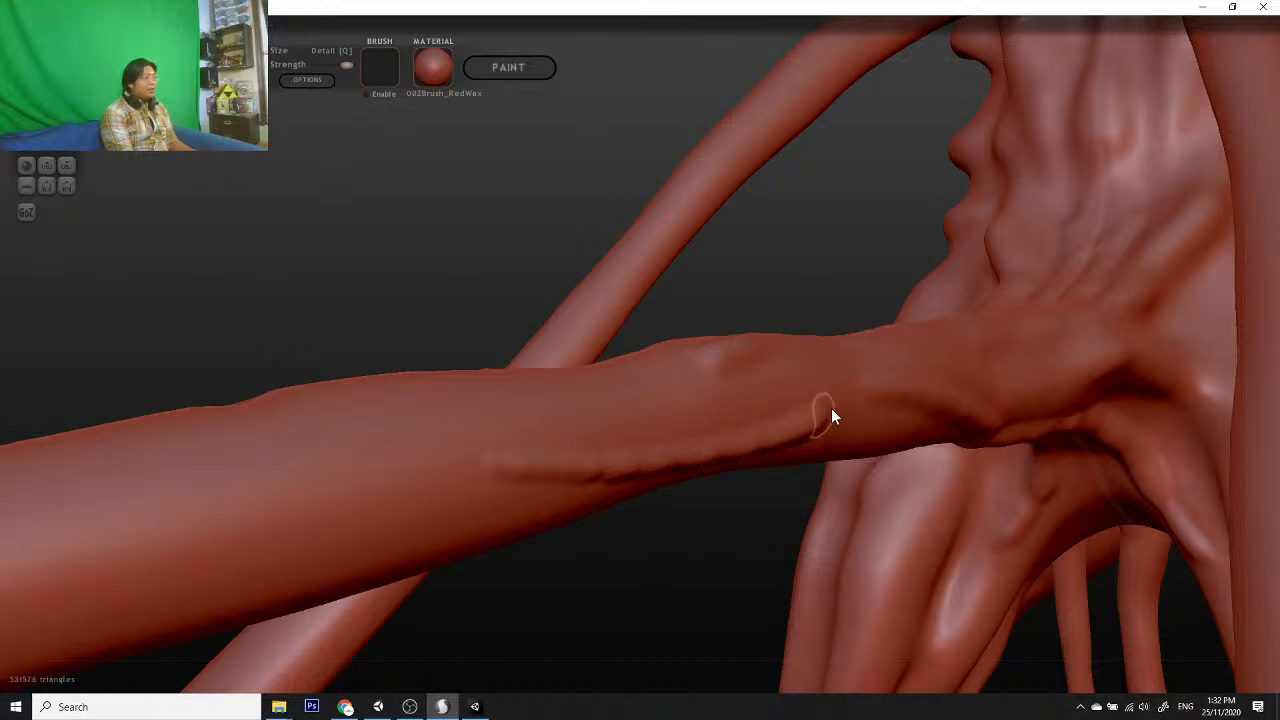
Step: Shape a rounded inner end on the tentacle's long side ridge and blend the surrounding strands
mouse_move(691, 463)
left_mouse_down()
mouse_move(675, 575)
mouse_move(666, 566)
mouse_move(726, 466)
mouse_move(700, 477)
mouse_move(771, 373)
left_mouse_up()
mouse_move(1066, 289)
left_mouse_down()
mouse_move(774, 354)
mouse_move(794, 277)
mouse_move(907, 259)
mouse_move(971, 363)
mouse_move(1049, 323)
mouse_move(945, 362)
left_mouse_up()
mouse_move(798, 358)
left_mouse_down()
mouse_move(823, 491)
mouse_move(754, 397)
mouse_move(784, 418)
left_mouse_up()
mouse_move(868, 438)
left_mouse_down()
mouse_move(889, 237)
mouse_move(914, 374)
mouse_move(883, 394)
left_mouse_up()
left_click_drag(865, 628, 559, 379)
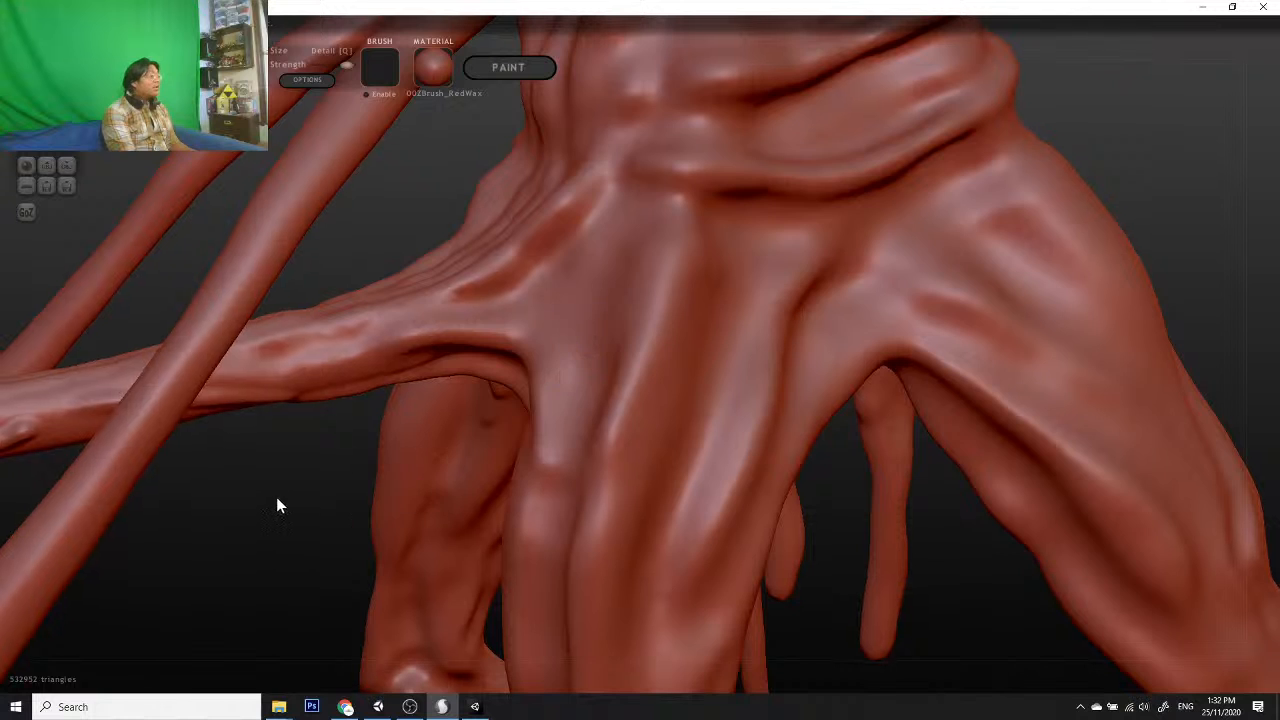
Step: Draw thin raised veins winding down the upper front thigh and crossing its muscle ridges
mouse_move(277, 506)
left_mouse_down()
mouse_move(369, 509)
mouse_move(629, 320)
mouse_move(612, 250)
mouse_move(652, 340)
left_mouse_up()
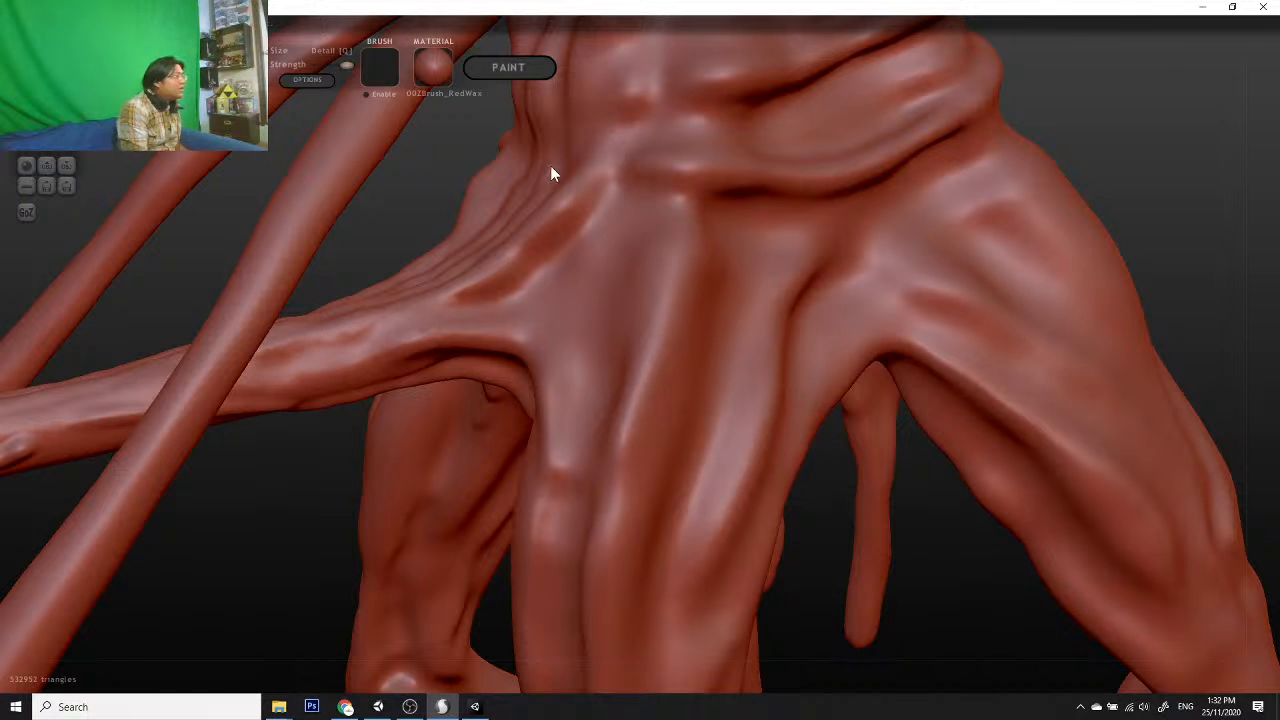
left_click_drag(974, 562, 973, 566)
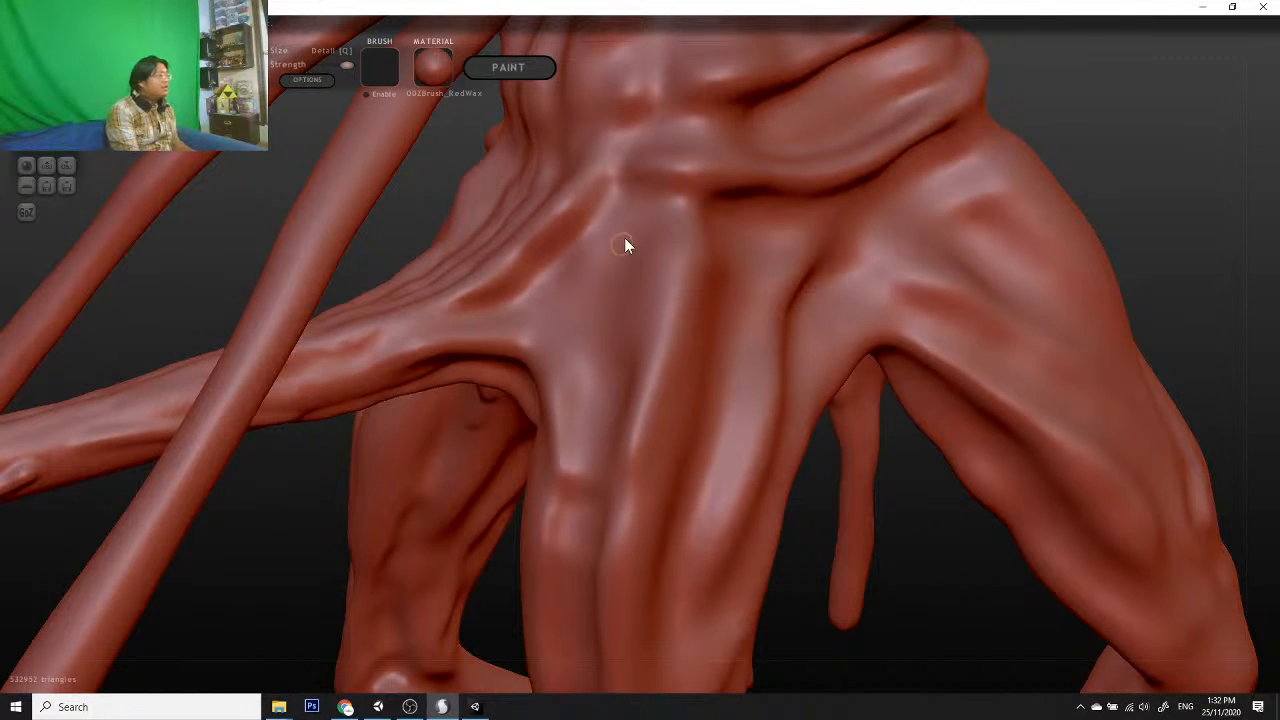
left_click_drag(617, 224, 674, 415)
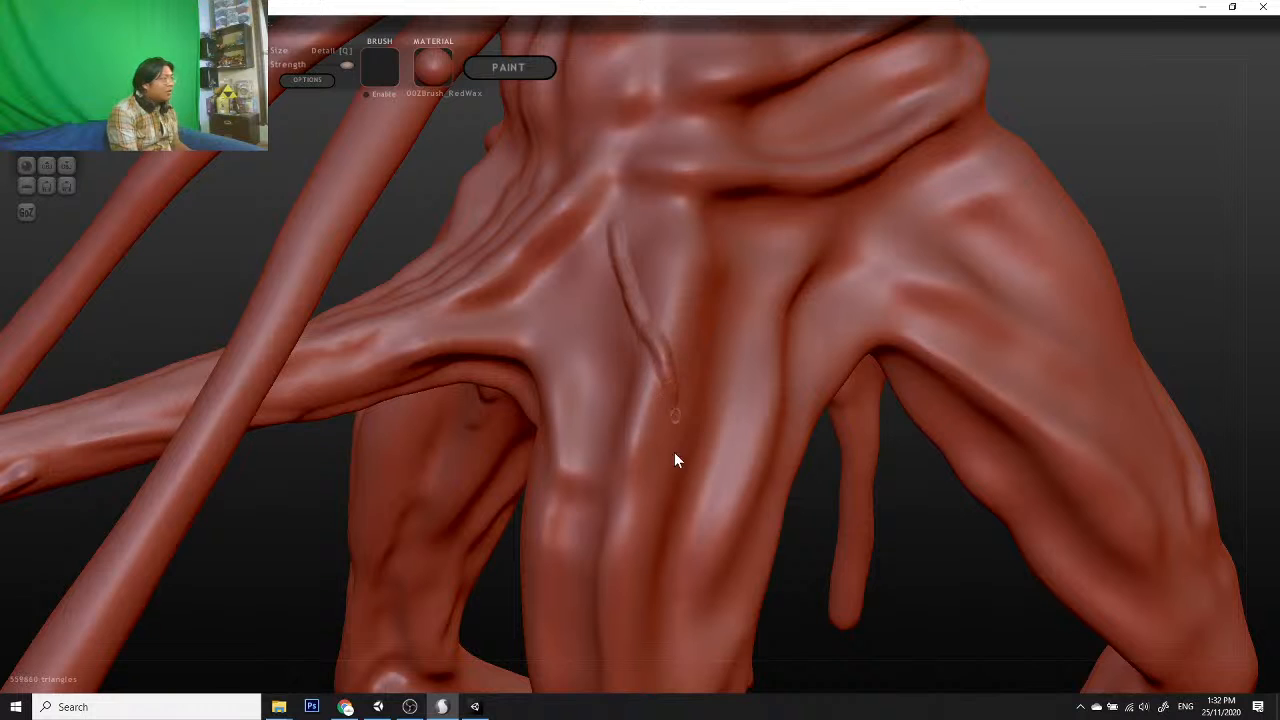
left_click_drag(985, 585, 925, 543)
mouse_move(749, 249)
left_mouse_down()
mouse_move(710, 373)
mouse_move(576, 435)
mouse_move(568, 503)
left_mouse_up()
left_click_drag(978, 597, 826, 507)
Step: Add a lower winding vein across the front thigh and connect it to the vein above
scroll(818, 538, "up", 4)
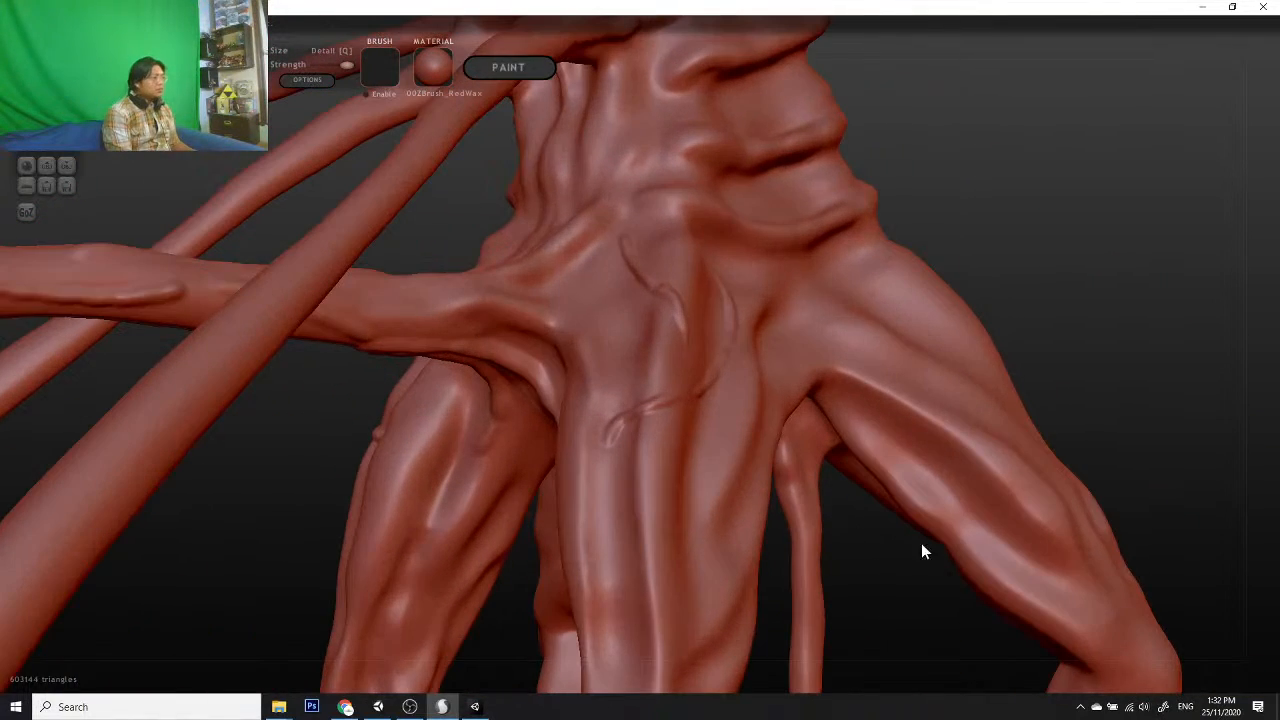
left_click_drag(609, 499, 710, 600)
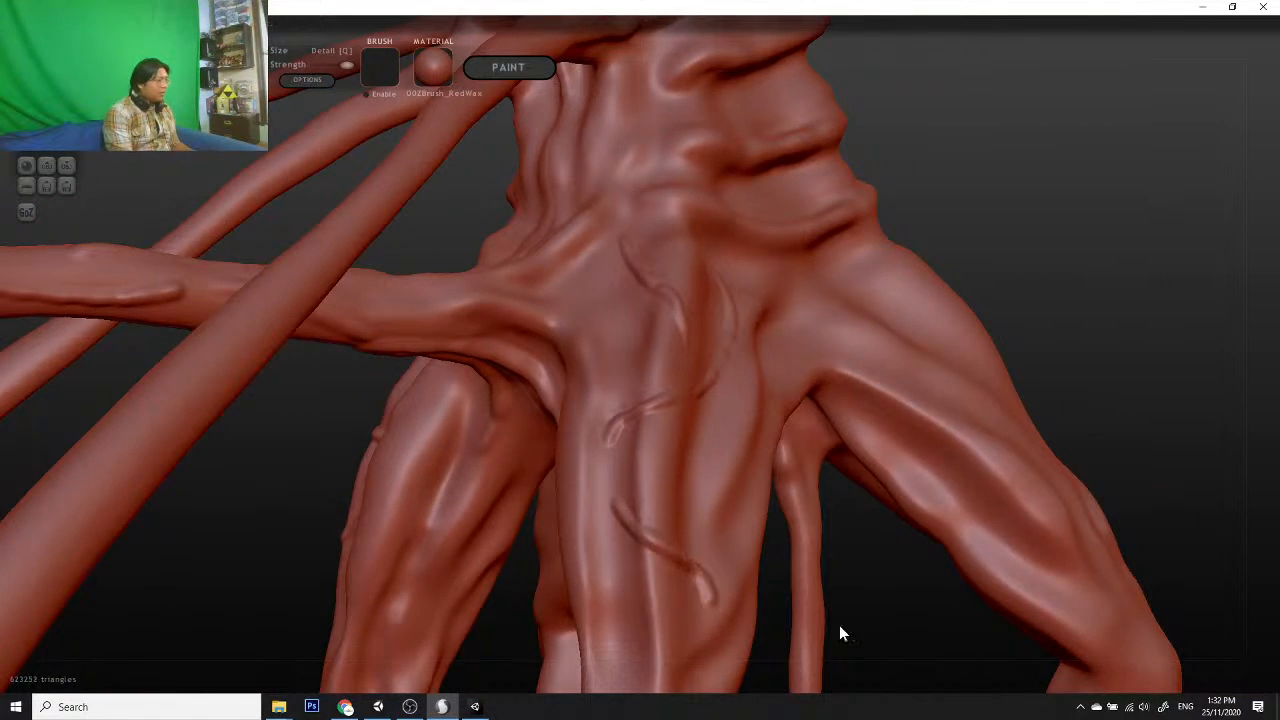
mouse_move(839, 625)
left_mouse_down()
mouse_move(864, 633)
mouse_move(755, 567)
mouse_move(748, 608)
mouse_move(760, 600)
left_mouse_up()
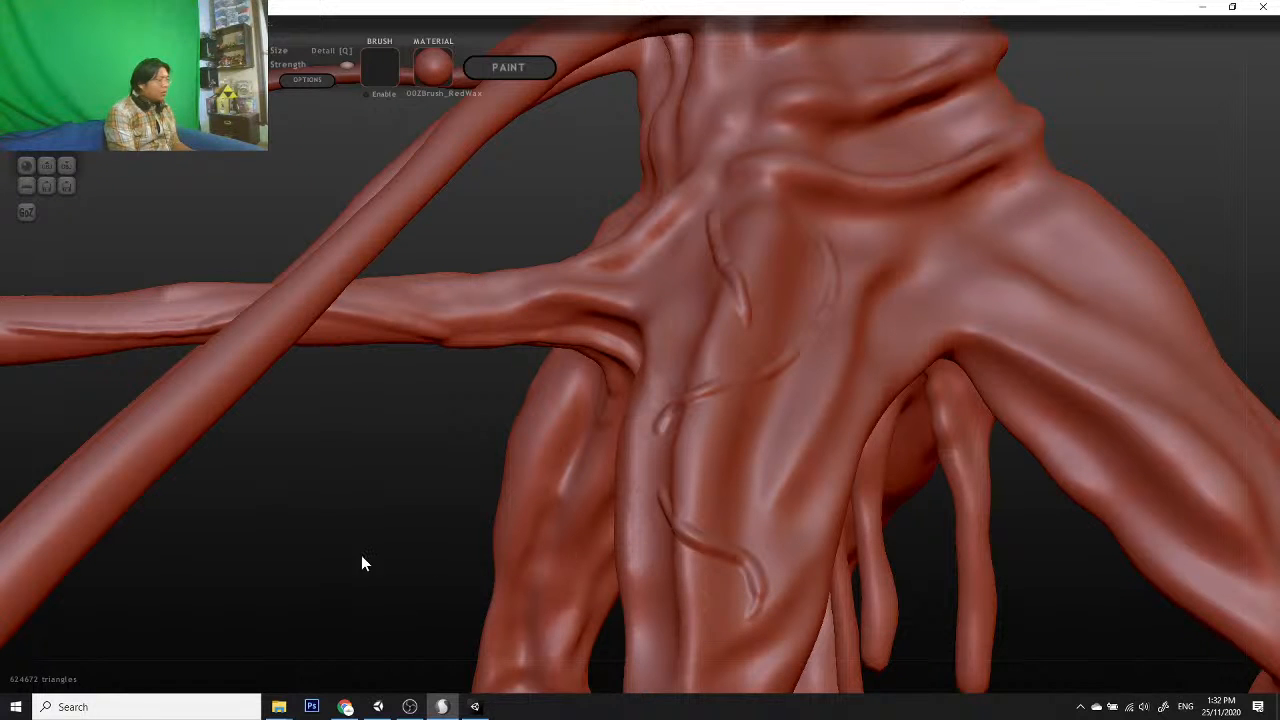
left_click_drag(361, 558, 506, 540)
left_click_drag(597, 494, 584, 446)
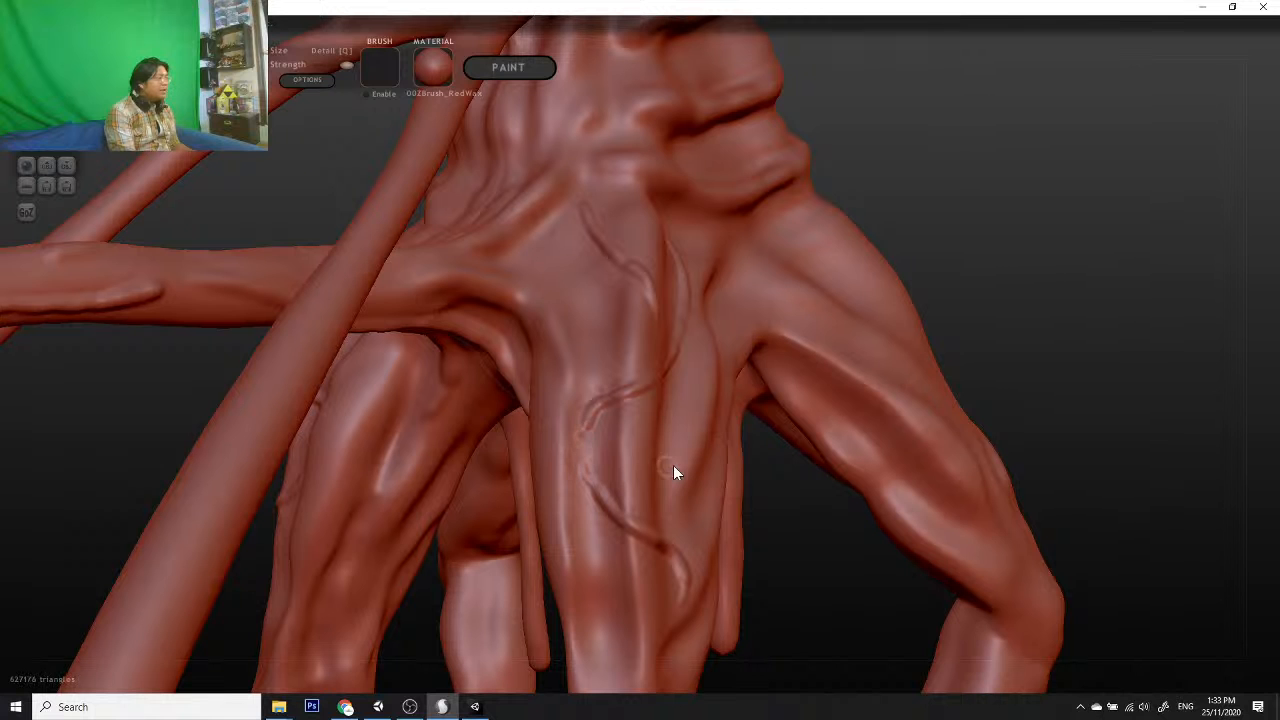
Step: Smooth the ends and joints of the front thigh veins so they fade into the muscle
mouse_move(780, 497)
left_mouse_down()
mouse_move(729, 549)
mouse_move(743, 534)
left_mouse_up()
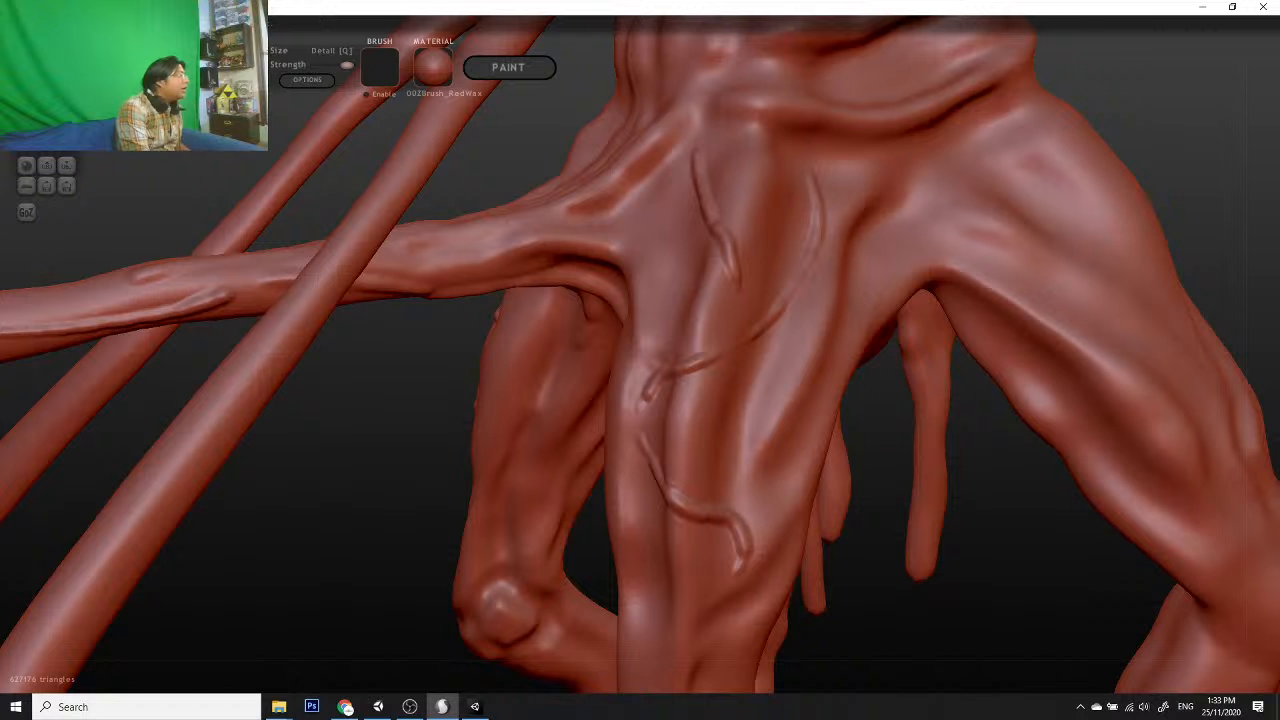
mouse_move(980, 460)
left_mouse_down()
mouse_move(955, 505)
mouse_move(935, 475)
left_mouse_up()
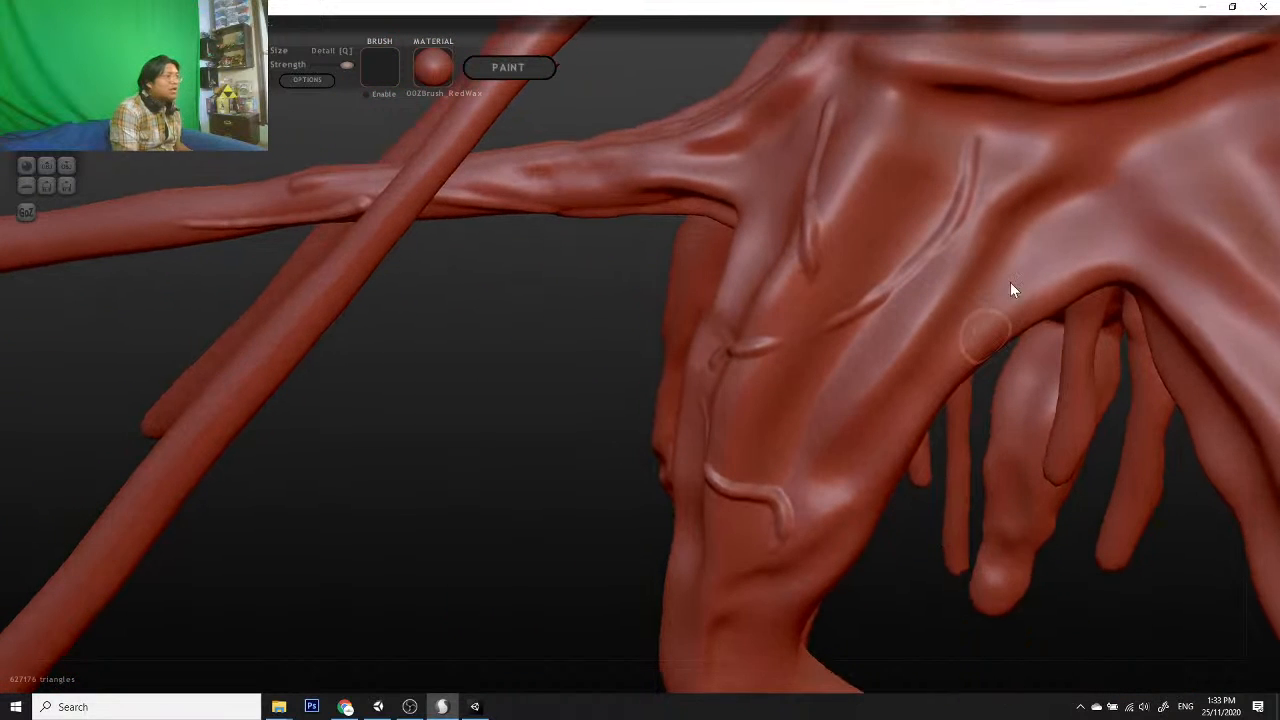
left_click_drag(973, 137, 976, 133)
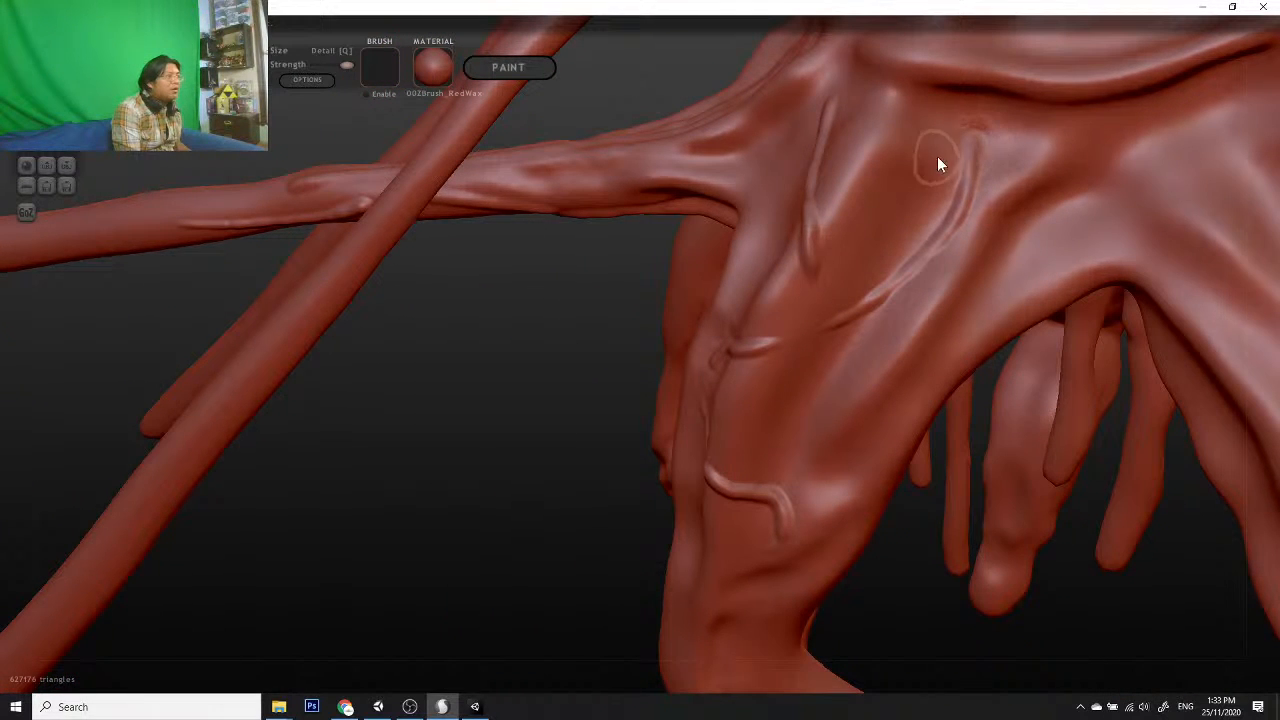
mouse_move(443, 340)
left_mouse_down()
mouse_move(617, 303)
mouse_move(591, 265)
left_mouse_up()
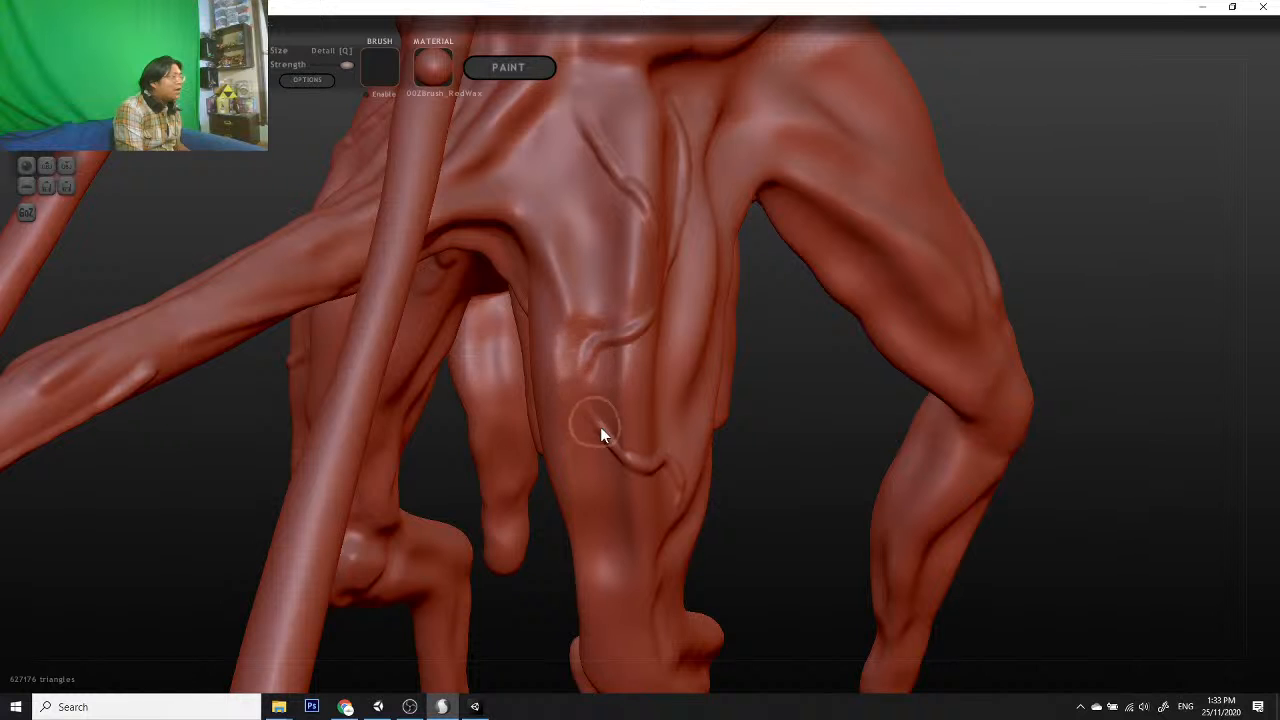
left_click_drag(803, 432, 623, 409)
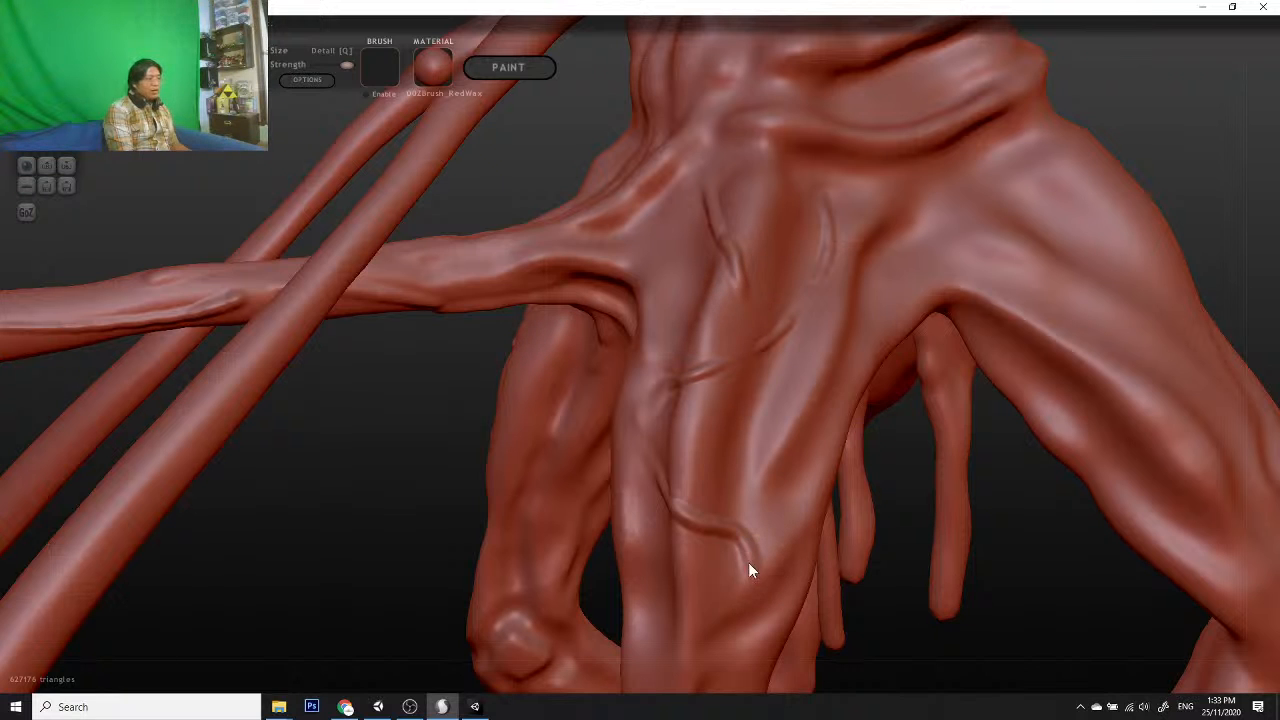
left_click_drag(914, 662, 884, 627)
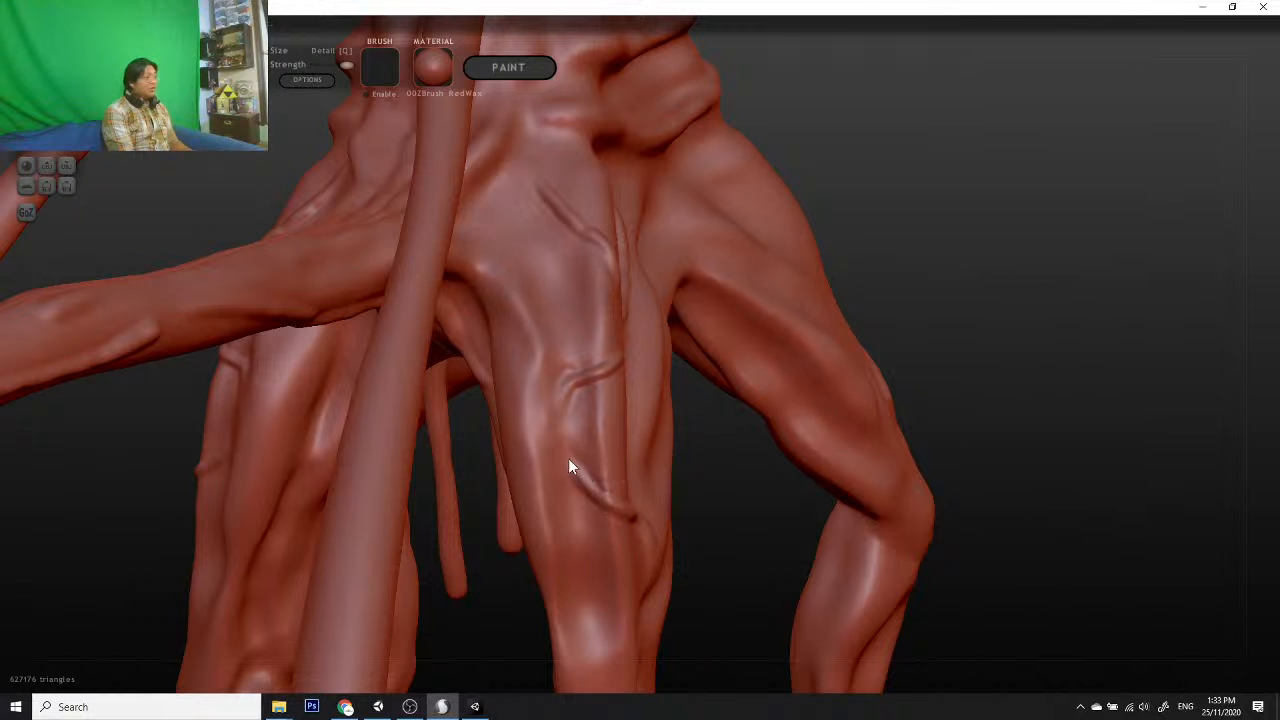
left_click(608, 485)
left_click_drag(608, 485, 588, 492)
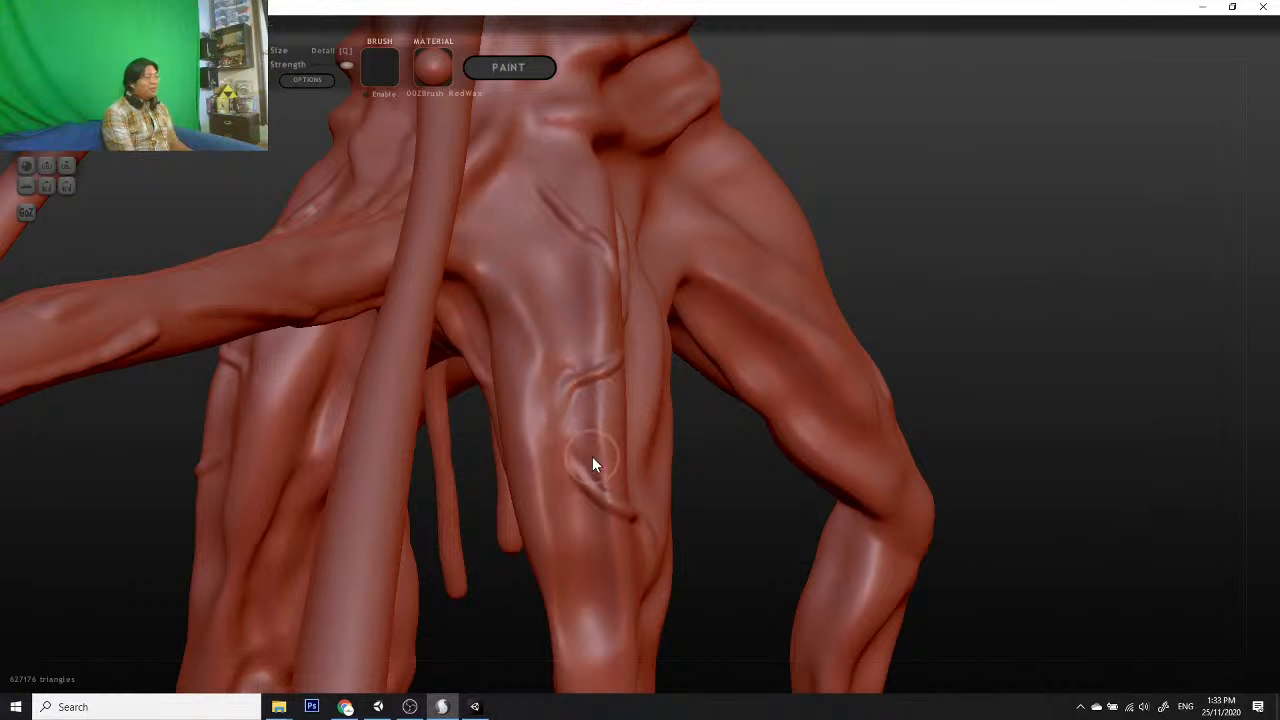
Step: Examine the overall creature and the ridges along the belly tentacle from several angles
scroll(752, 532, "down", 4)
scroll(752, 532, "down", 4)
left_click_drag(852, 511, 774, 537)
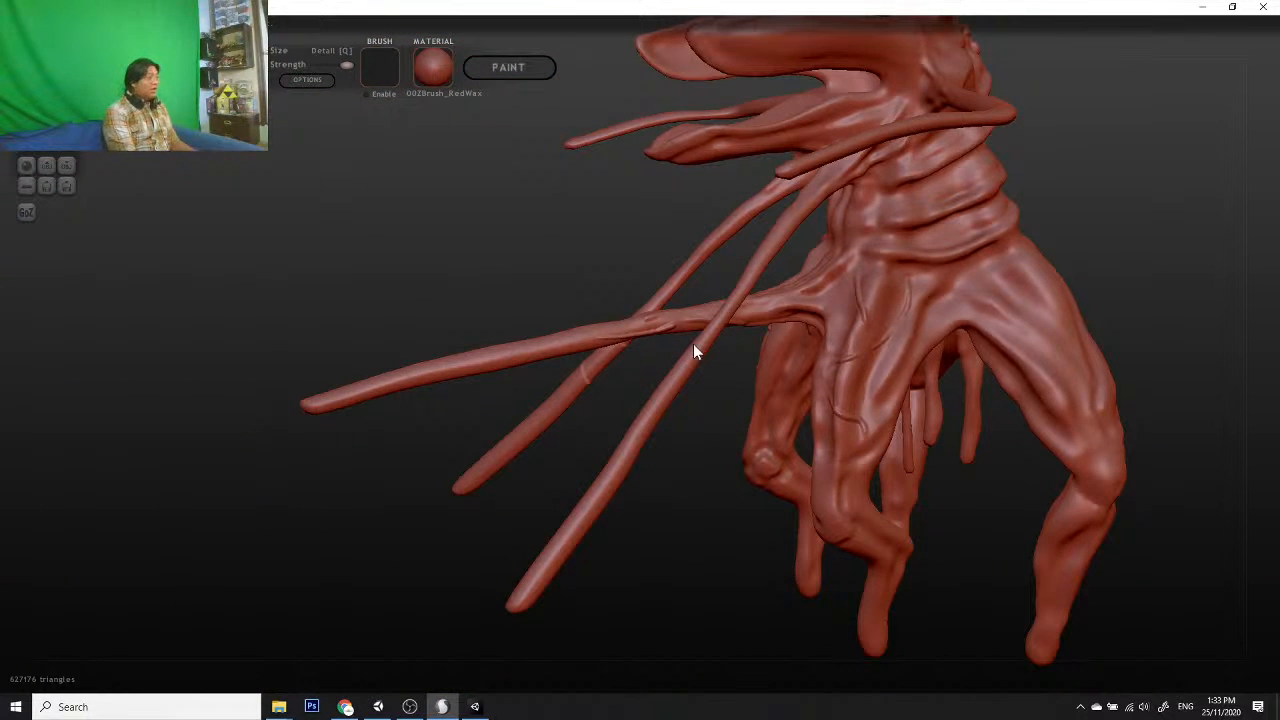
scroll(732, 406, "up", 5)
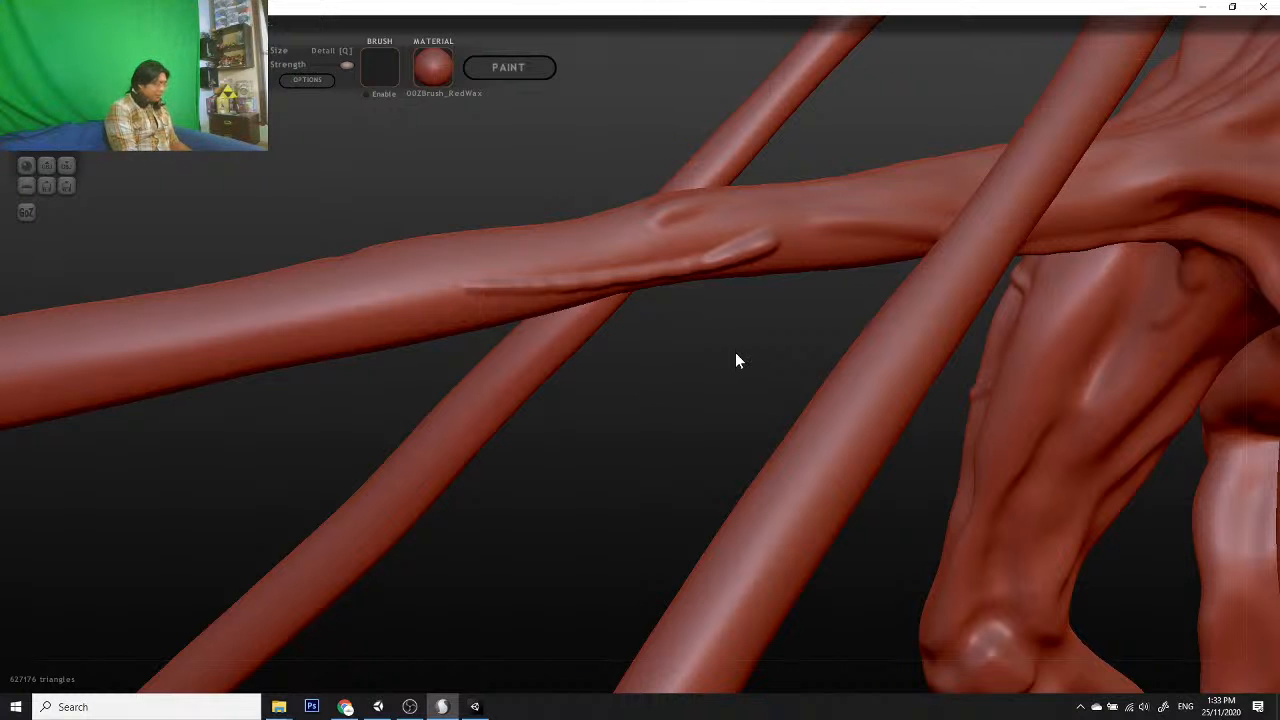
left_click_drag(722, 346, 777, 303)
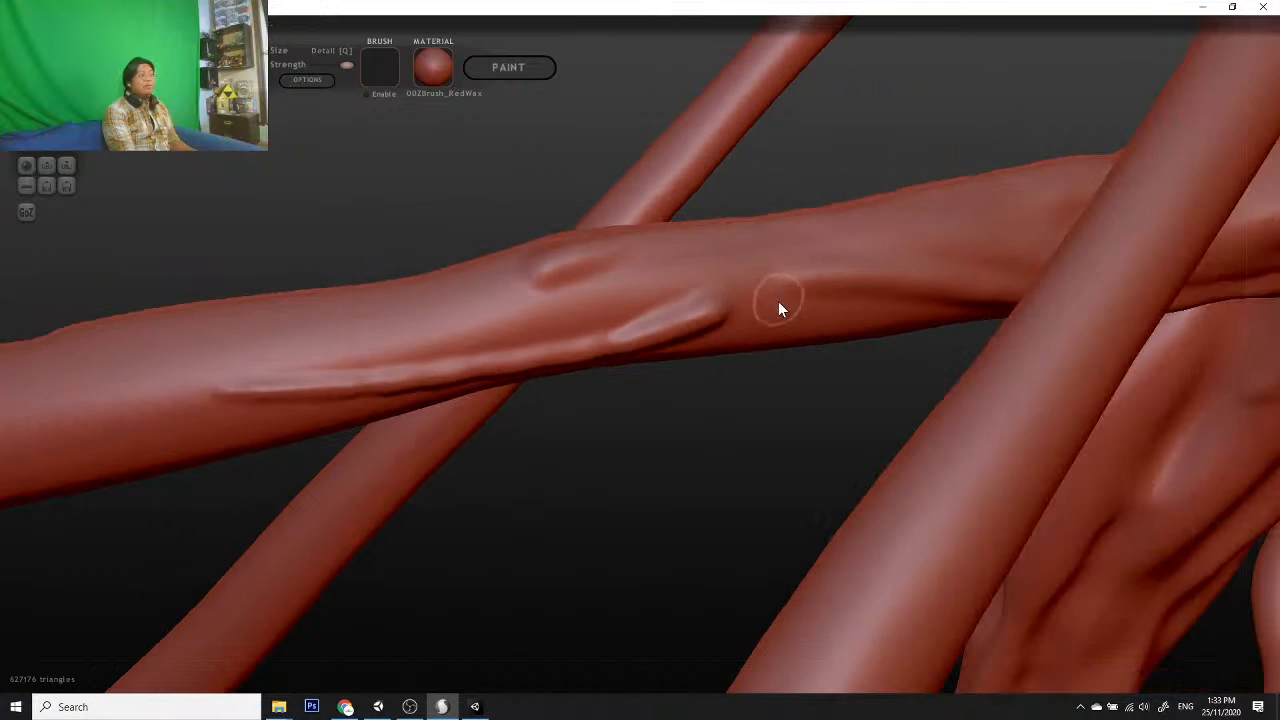
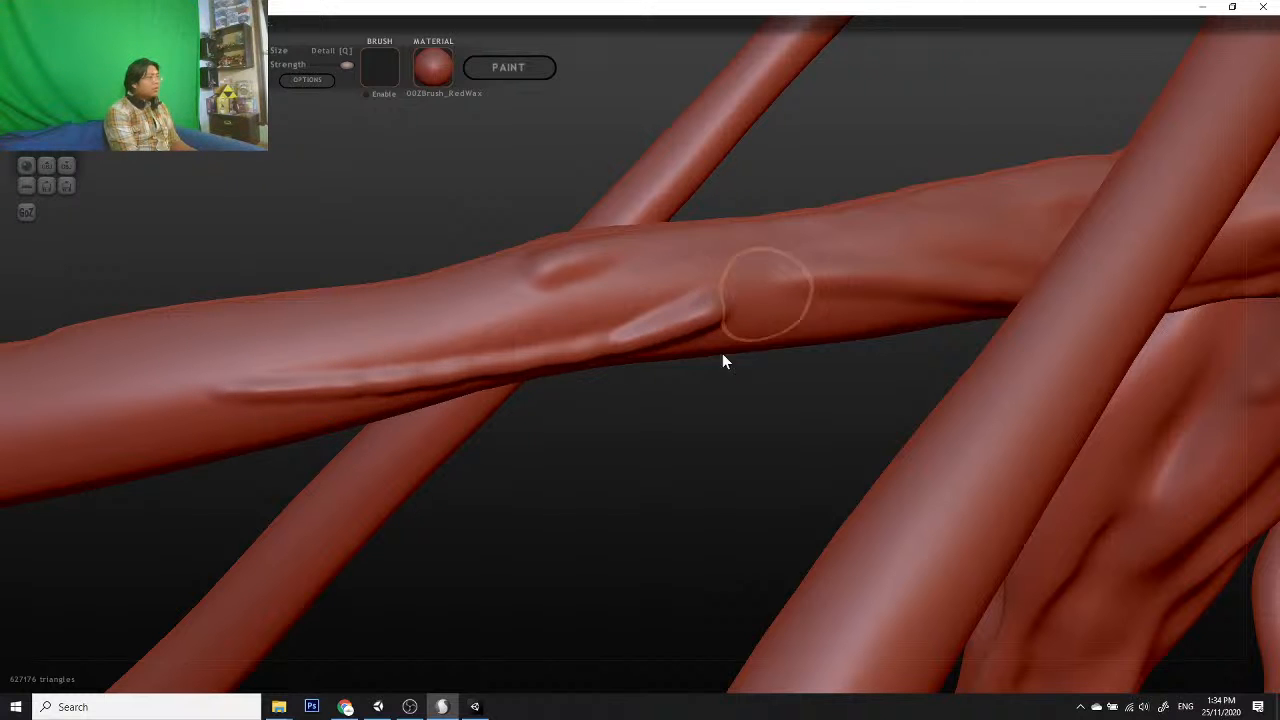
mouse_move(722, 356)
left_mouse_down()
mouse_move(668, 401)
mouse_move(643, 500)
mouse_move(711, 257)
mouse_move(748, 260)
mouse_move(720, 246)
left_mouse_up()
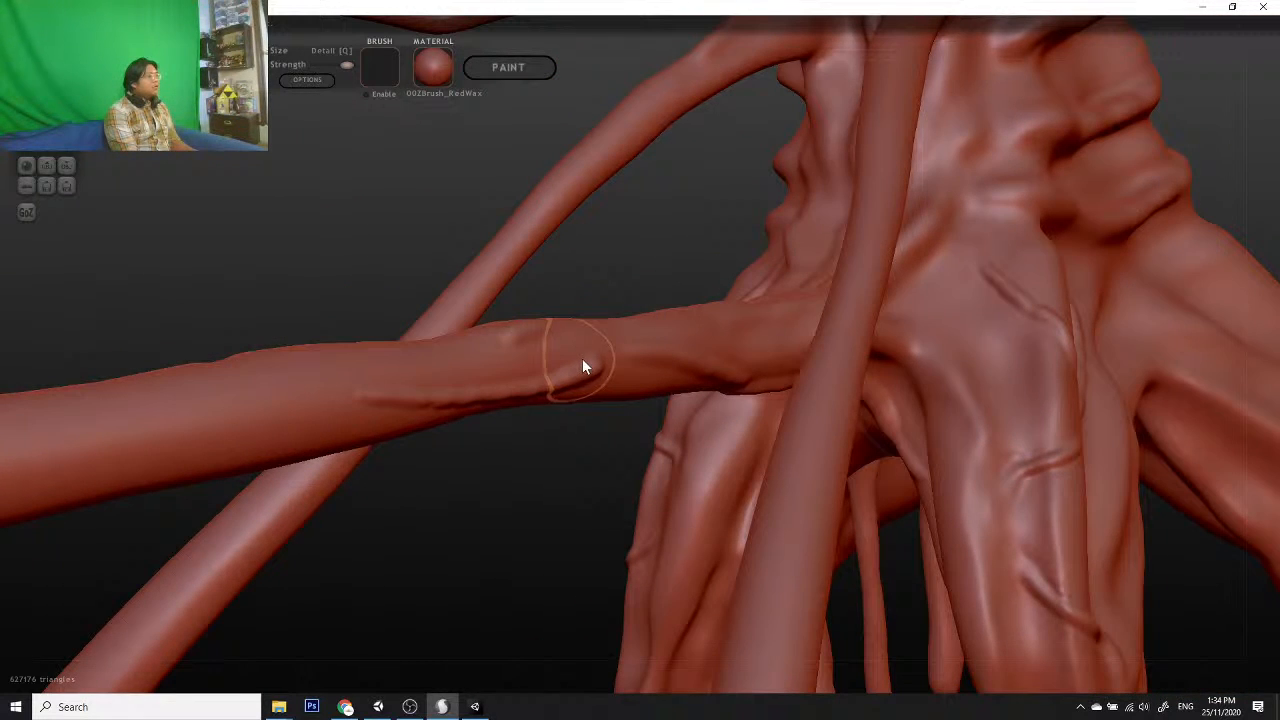
scroll(593, 375, "up", 3)
left_click_drag(418, 414, 564, 371)
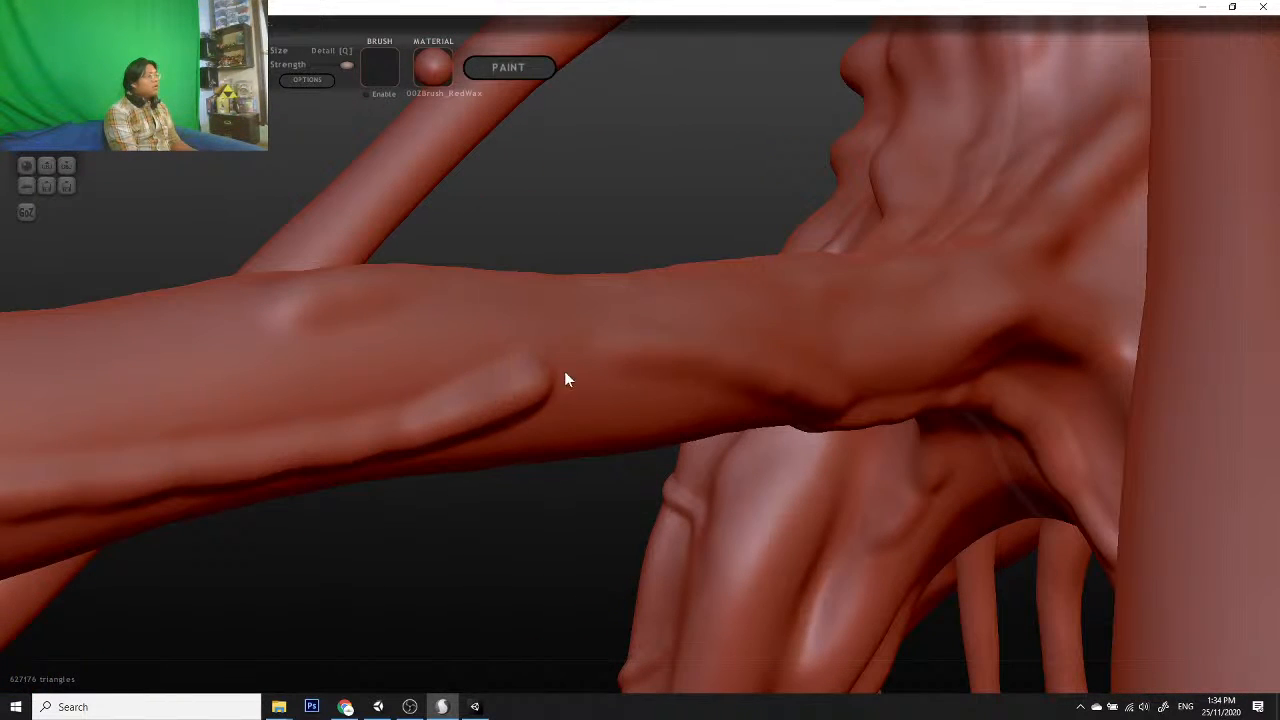
left_click_drag(547, 505, 453, 537)
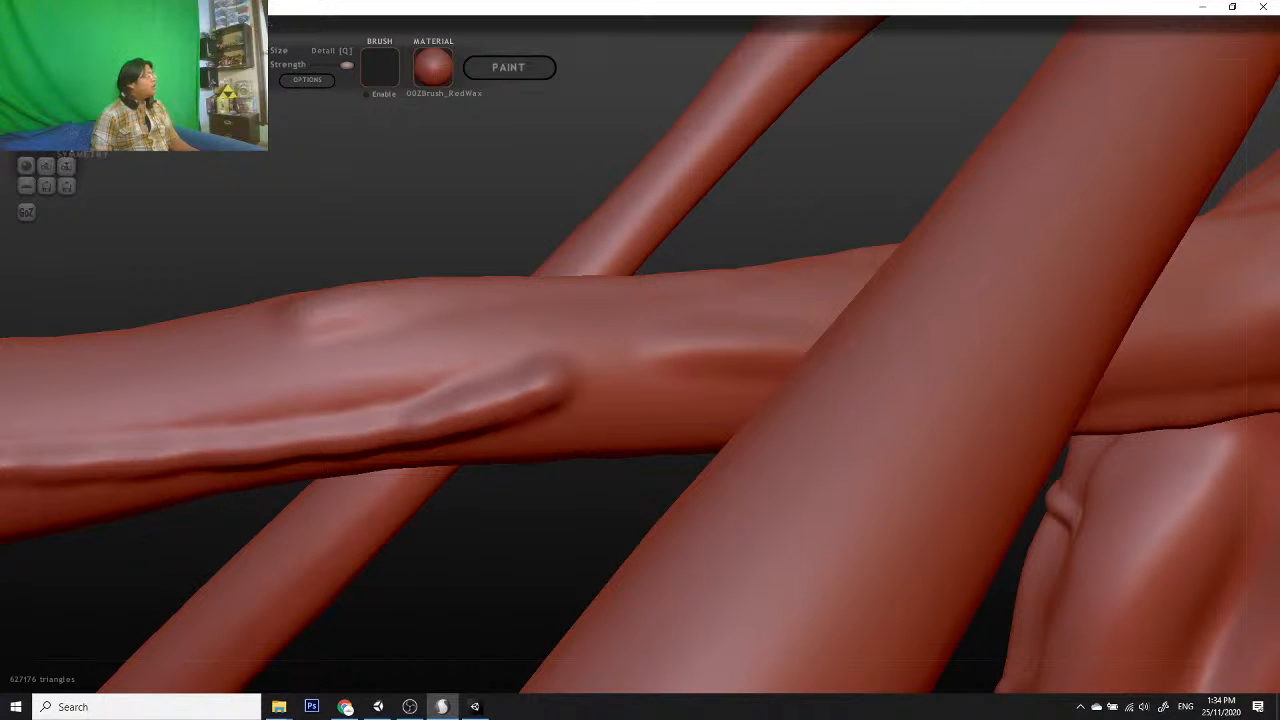
Step: Show the wireframe and examine the mesh density along the belly tentacle and the front thigh veins
left_click(26, 165)
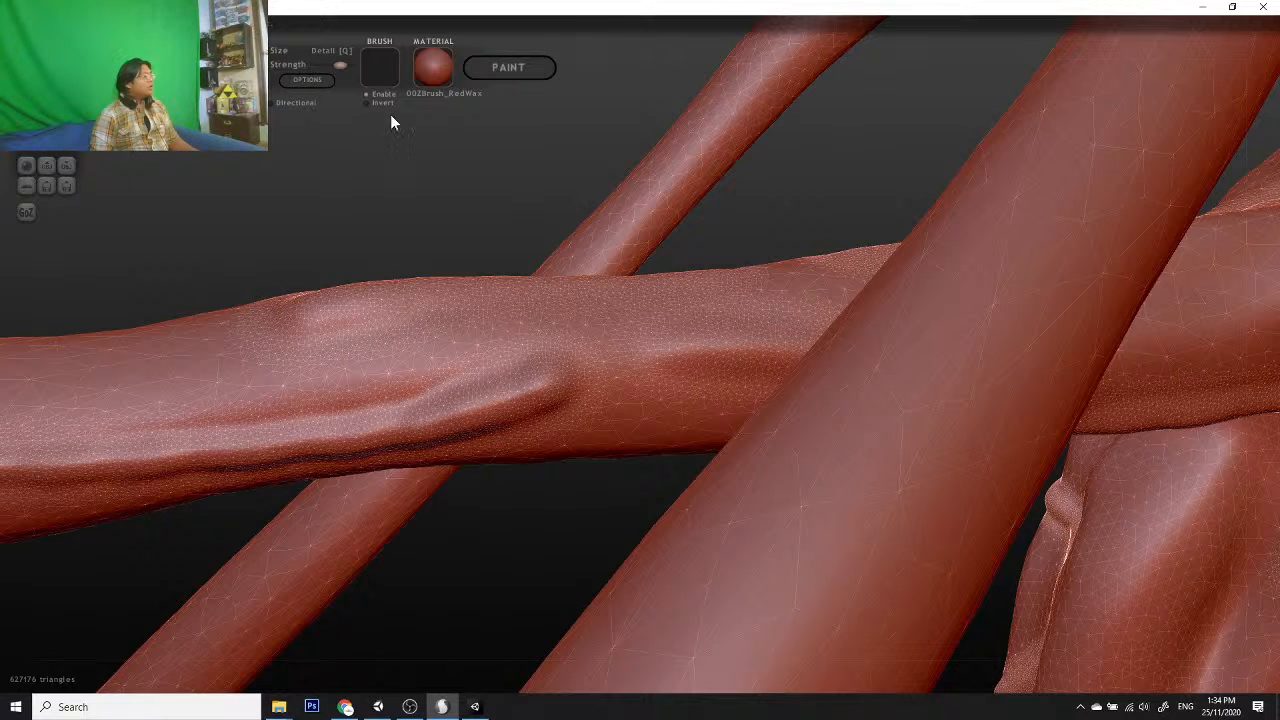
mouse_move(262, 222)
left_mouse_down()
mouse_move(403, 331)
mouse_move(500, 283)
mouse_move(766, 289)
mouse_move(628, 333)
mouse_move(849, 277)
mouse_move(466, 551)
mouse_move(510, 535)
left_mouse_up()
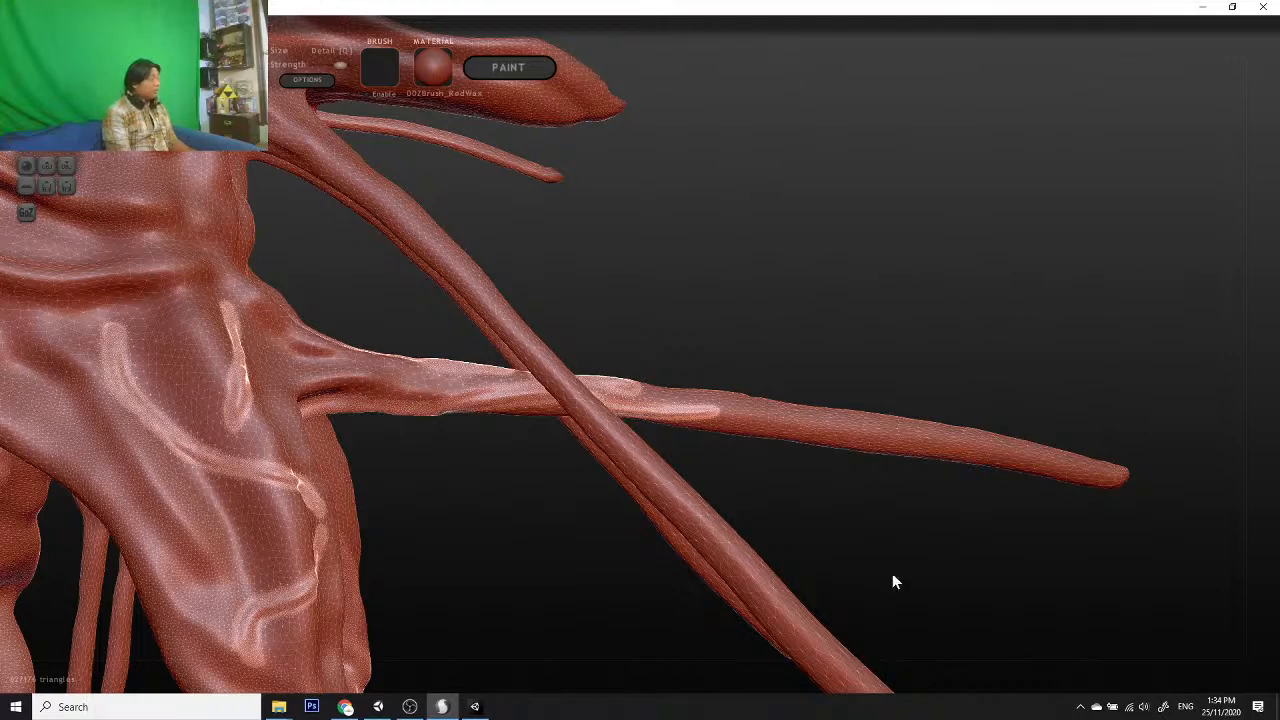
mouse_move(429, 571)
left_mouse_down()
mouse_move(517, 520)
mouse_move(578, 452)
mouse_move(611, 480)
mouse_move(608, 460)
left_mouse_up()
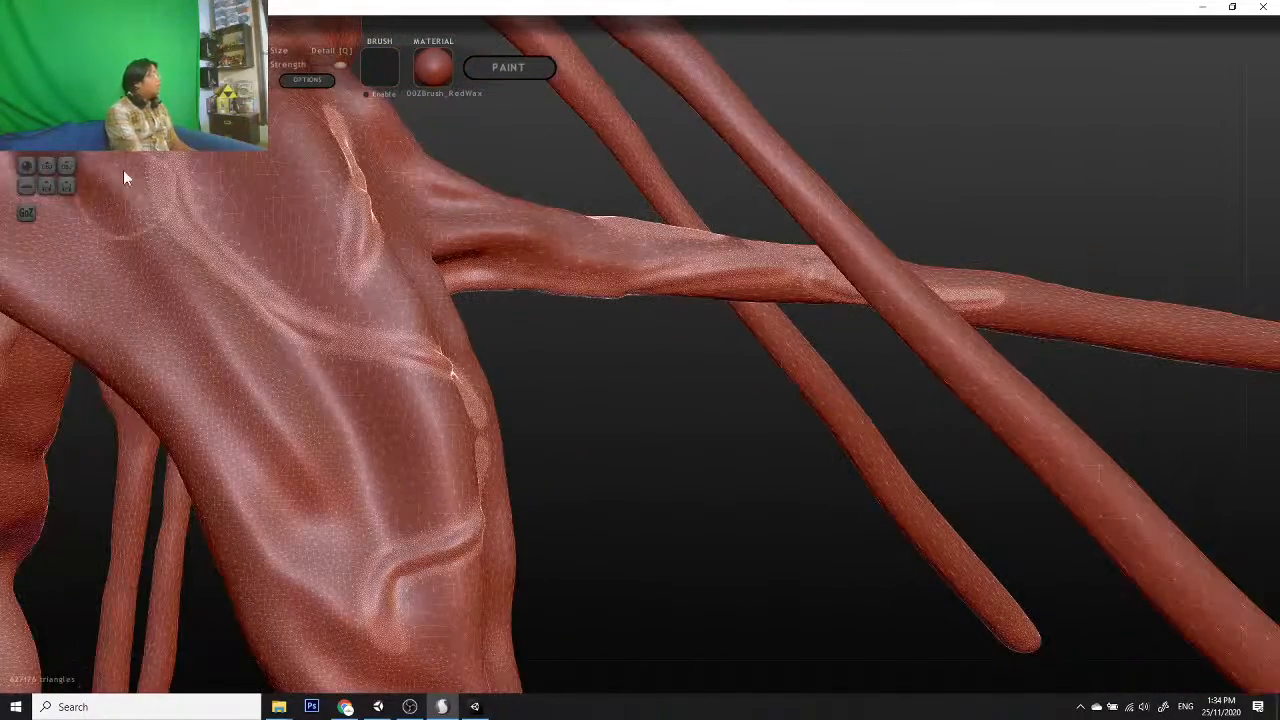
Step: Save the sculpture over the existing file Monster Exterminator.sc1 in the Model folder
left_click(64, 187)
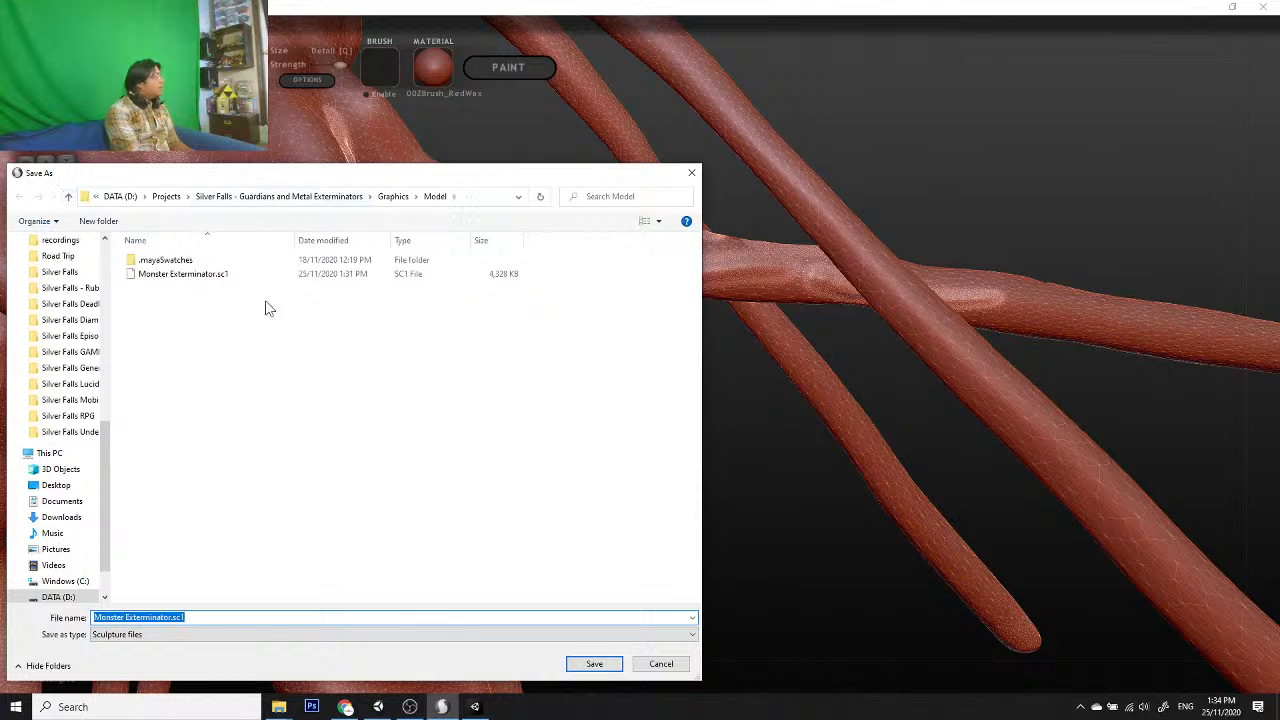
left_click(220, 276)
left_click(590, 670)
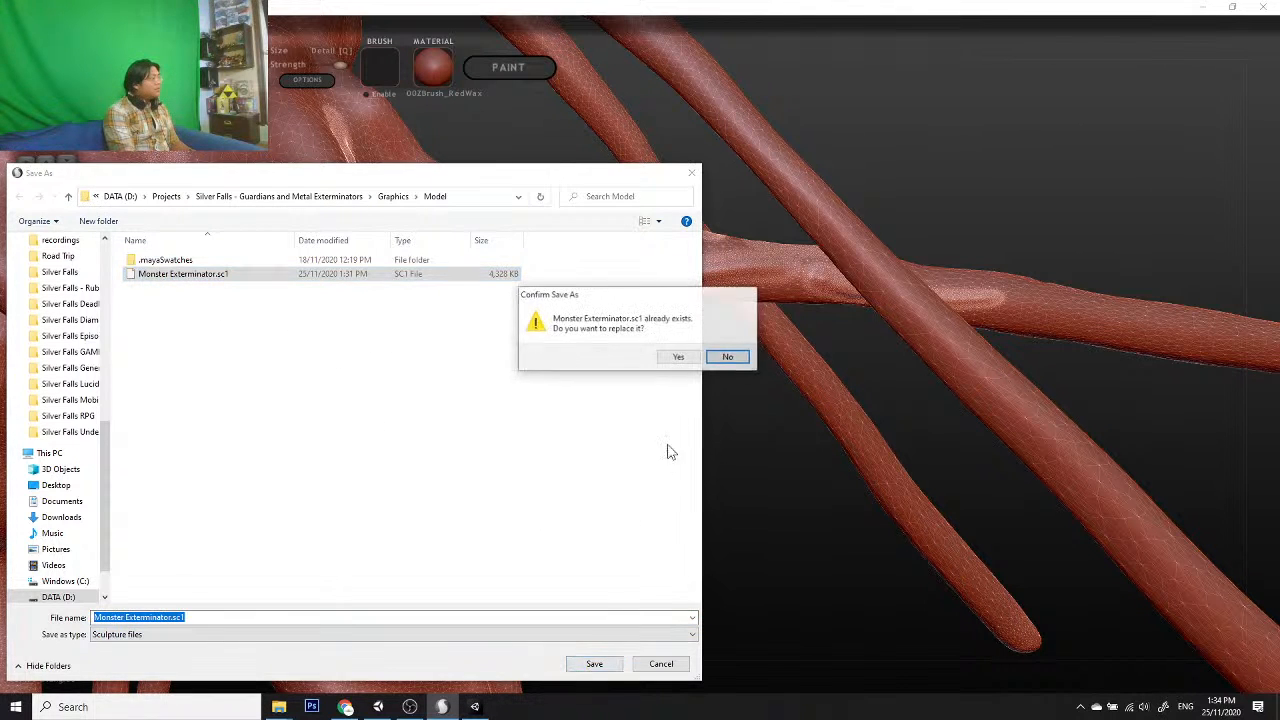
left_click(688, 356)
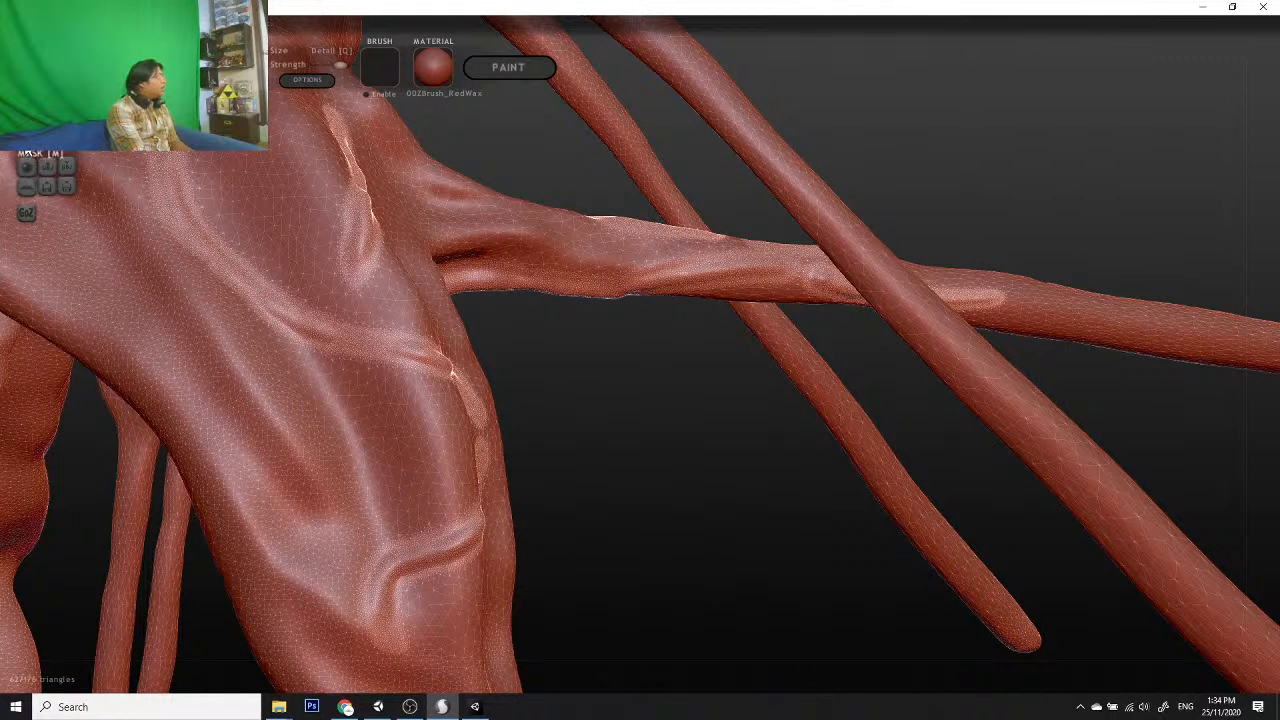
Step: Reduce the triangle density along the winding veins on the front of the thigh with the reduce brush
mouse_move(634, 404)
left_mouse_down()
mouse_move(616, 418)
mouse_move(520, 418)
left_mouse_up()
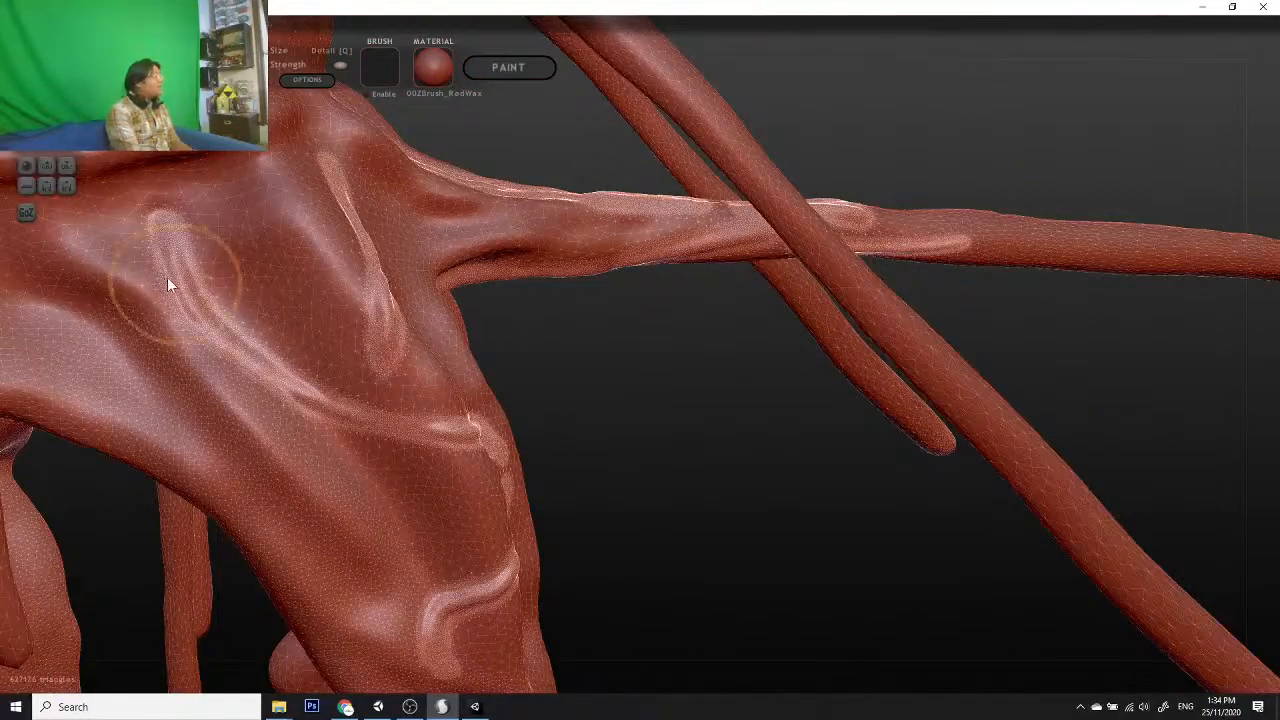
scroll(138, 208, "up", 1)
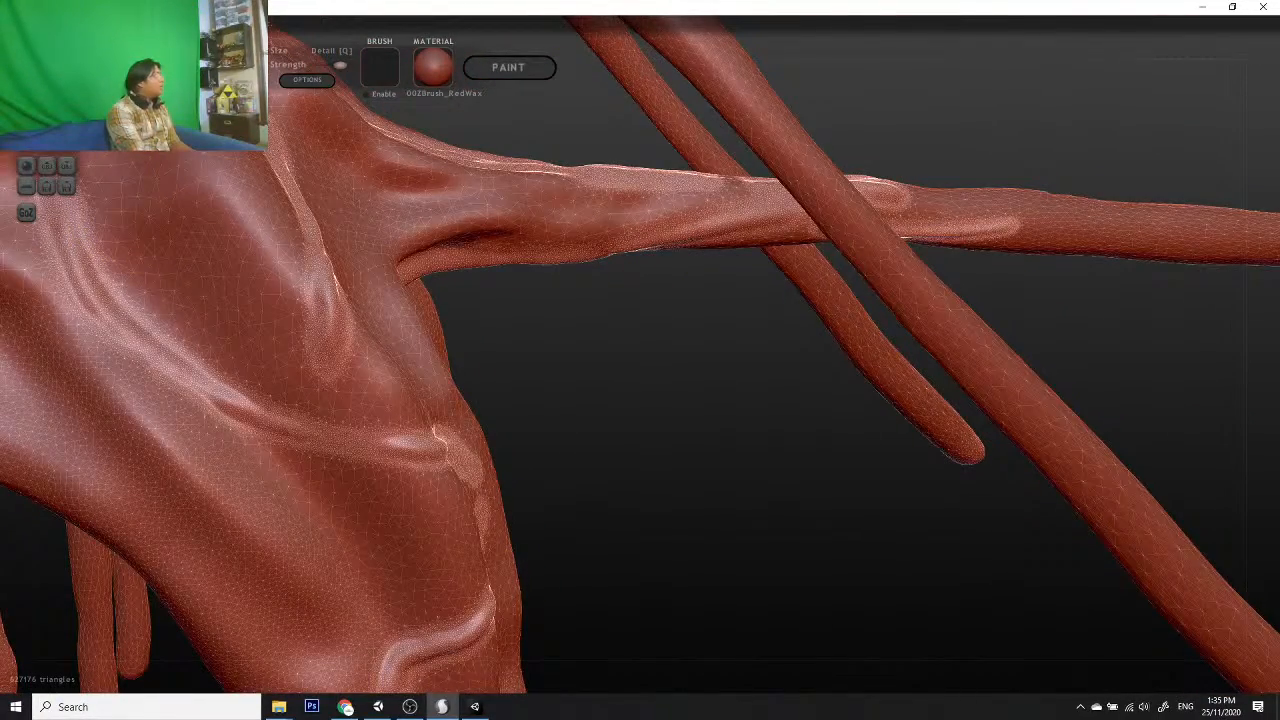
mouse_move(557, 366)
left_mouse_down()
mouse_move(480, 429)
mouse_move(450, 417)
mouse_move(214, 181)
mouse_move(453, 413)
mouse_move(366, 386)
mouse_move(381, 371)
mouse_move(456, 417)
mouse_move(286, 349)
mouse_move(320, 334)
mouse_move(200, 240)
mouse_move(191, 155)
left_mouse_up()
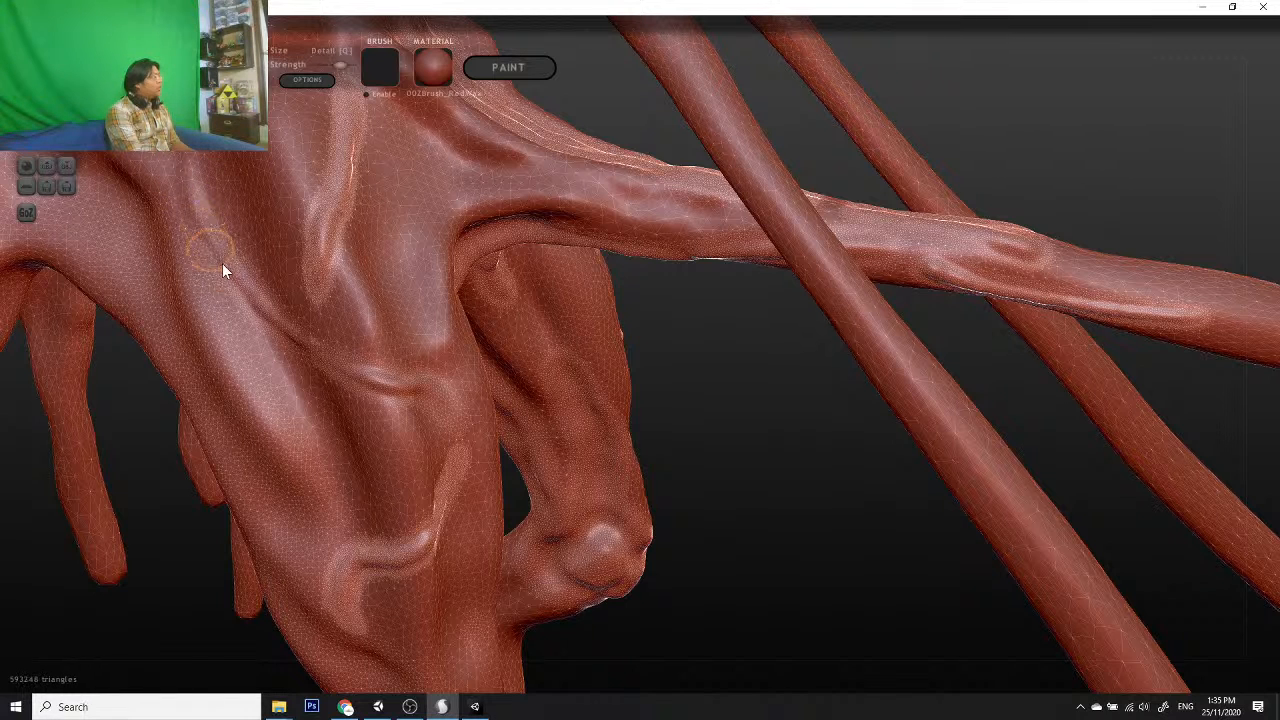
mouse_move(222, 263)
left_mouse_down("shift")
mouse_move(357, 362)
mouse_move(458, 404)
mouse_move(466, 465)
mouse_move(345, 621)
mouse_move(336, 583)
mouse_move(432, 540)
left_mouse_up("shift")
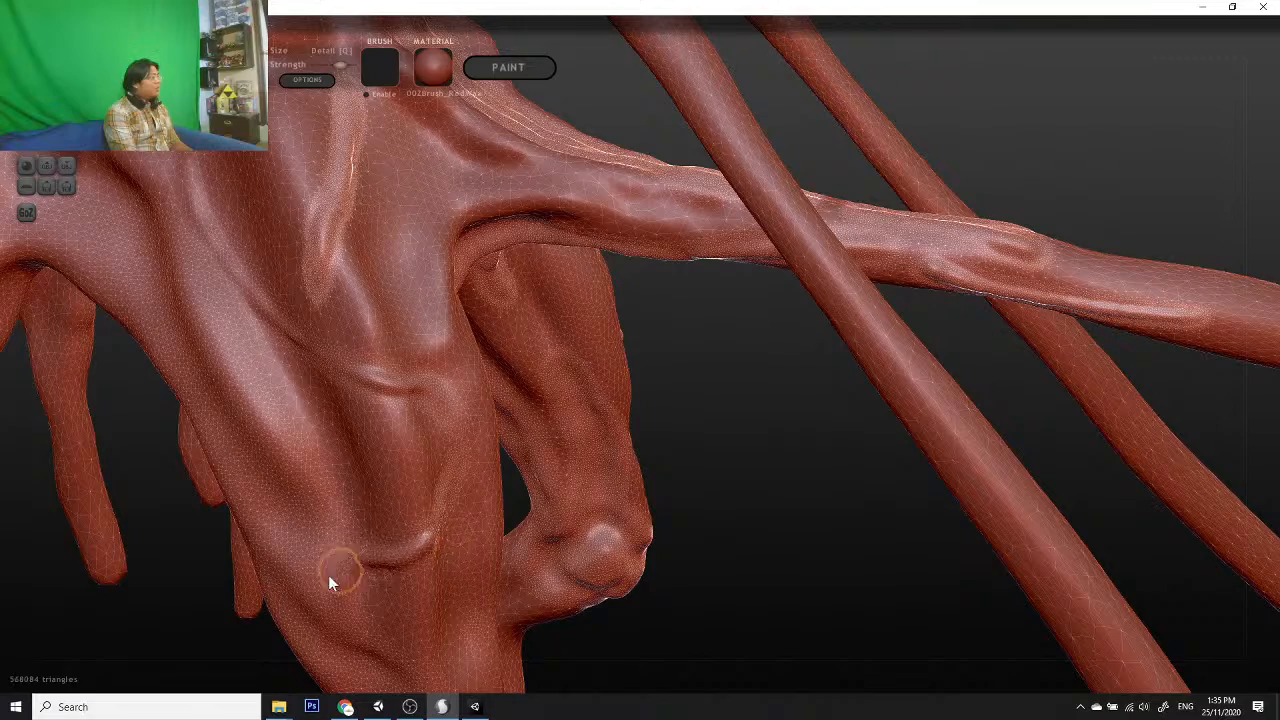
Step: Reduce the dense mesh along the upper thigh vein and around the vein joints on the side of the thigh
left_click_drag(712, 483, 344, 206)
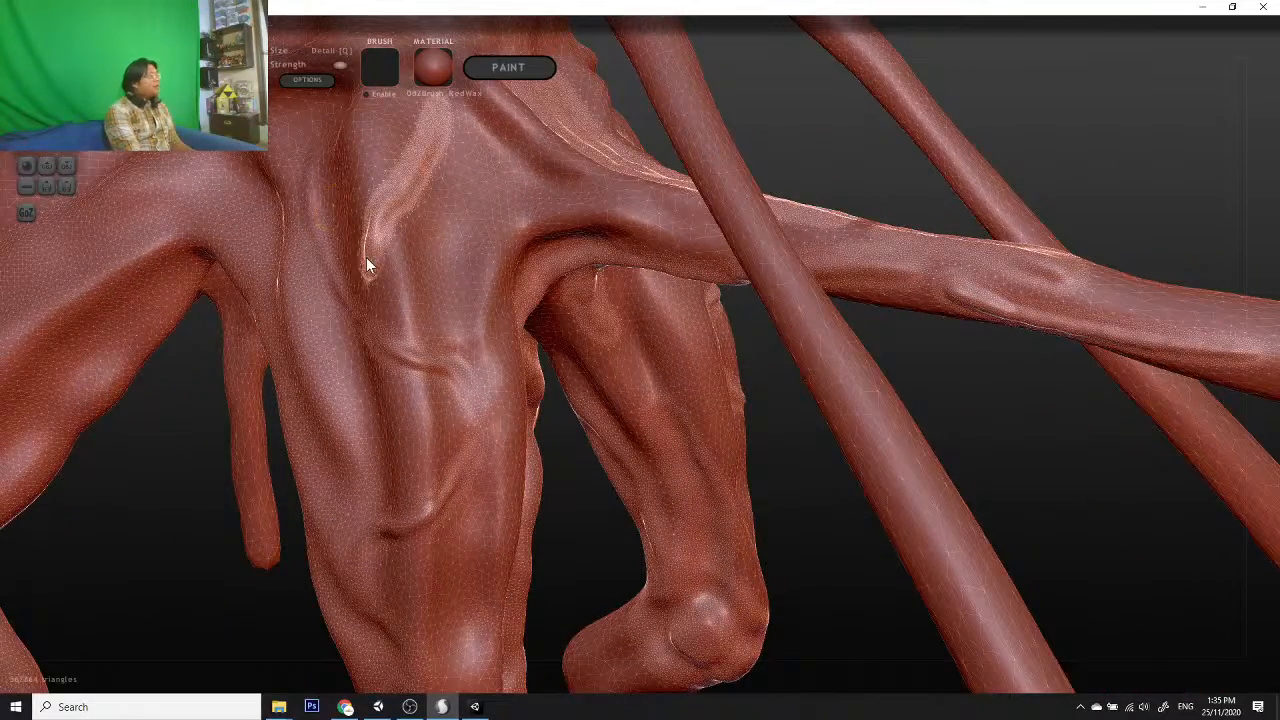
left_click_drag(368, 265, 417, 180, "shift")
mouse_move(433, 115)
left_mouse_down("shift")
mouse_move(366, 222)
mouse_move(361, 273)
left_mouse_up("shift")
left_click_drag(420, 177, 358, 290, "shift")
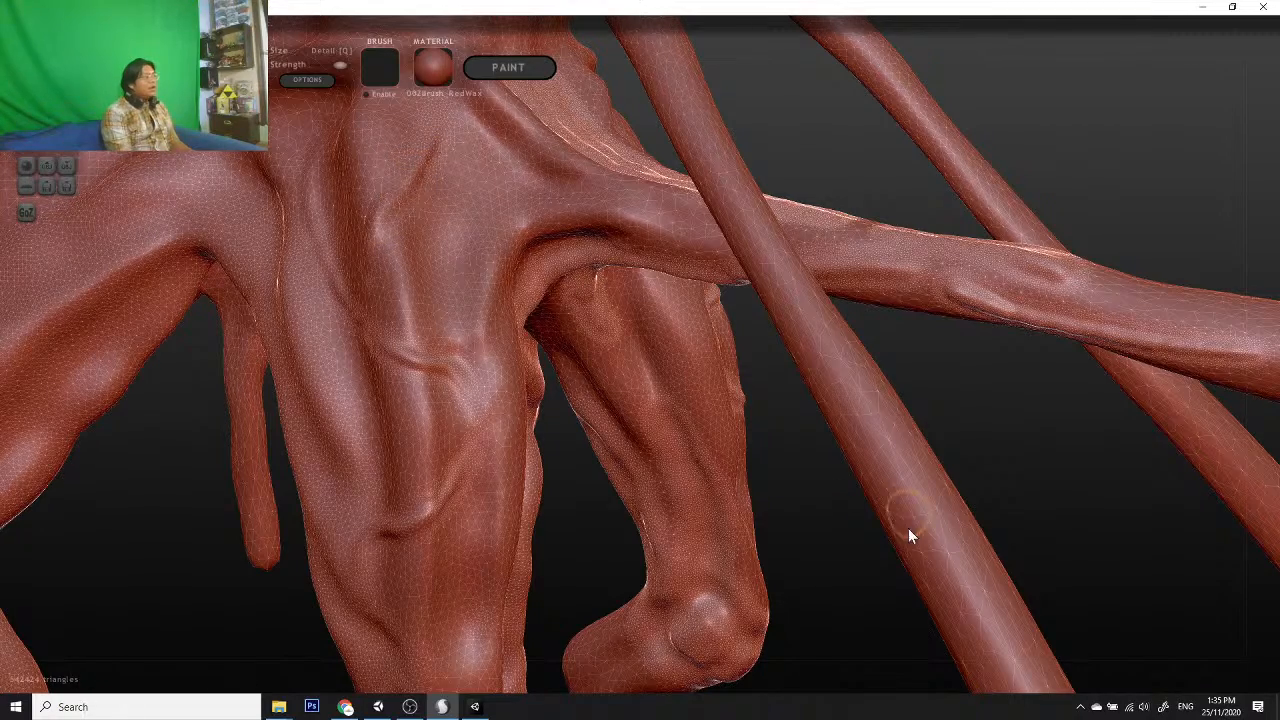
mouse_move(812, 540)
left_mouse_down()
mouse_move(887, 549)
mouse_move(764, 532)
left_mouse_up()
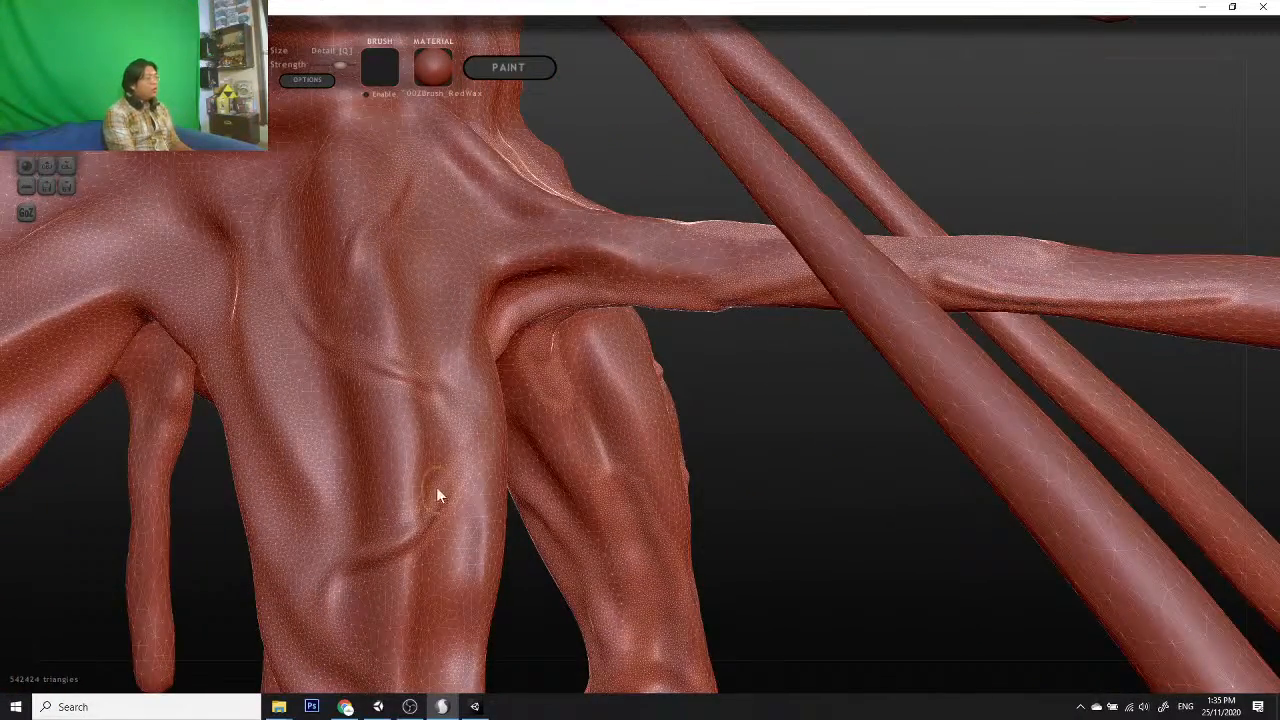
left_click_drag(436, 487, 430, 521, "shift")
left_click_drag(450, 422, 369, 374, "shift")
Step: Reduce the triangle density down the inner thigh and up to the underside of the belly tentacle's base
left_click_drag(797, 486, 620, 427)
mouse_move(698, 502)
left_mouse_down("shift")
mouse_move(702, 451)
mouse_move(720, 442)
mouse_move(779, 329)
left_mouse_up("shift")
left_click_drag(787, 278, 677, 507, "shift")
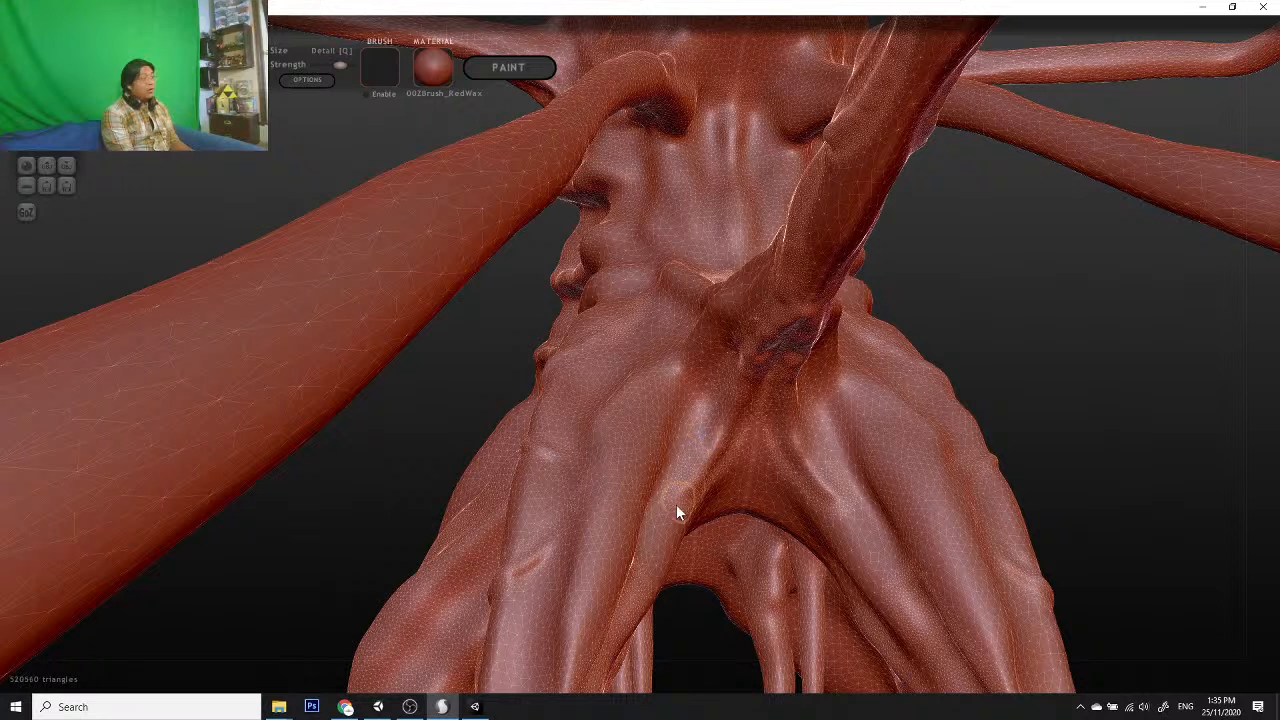
left_click_drag(633, 581, 592, 660, "shift")
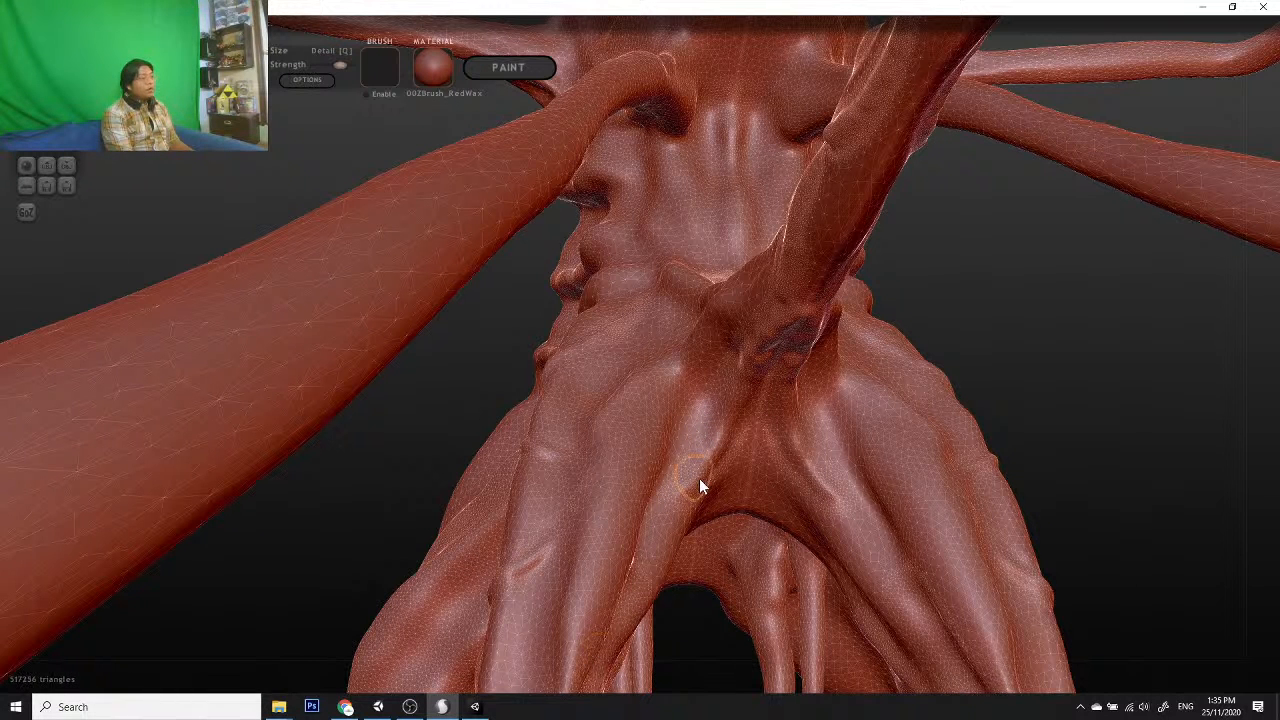
mouse_move(697, 486)
left_mouse_down("shift")
mouse_move(689, 463)
mouse_move(736, 462)
mouse_move(759, 337)
left_mouse_up("shift")
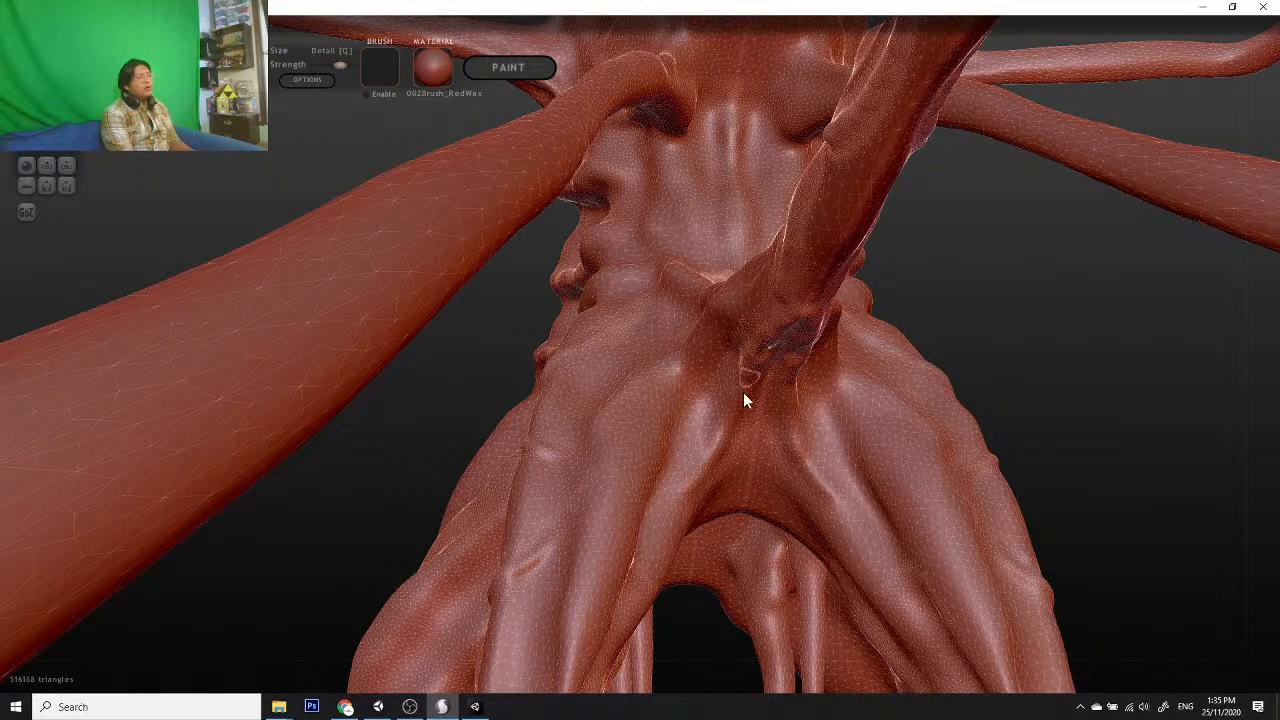
mouse_move(743, 392)
left_mouse_down("shift")
mouse_move(788, 302)
mouse_move(756, 355)
left_mouse_up("shift")
Step: Reduce the dense mesh along the length of the belly tentacle, working around it from several sides
mouse_move(980, 345)
left_mouse_down()
mouse_move(1026, 455)
mouse_move(1063, 465)
mouse_move(1229, 449)
mouse_move(1114, 411)
mouse_move(938, 317)
mouse_move(1219, 452)
left_mouse_up()
mouse_move(1238, 457)
middle_mouse_down()
mouse_move(1200, 431)
mouse_move(1221, 413)
middle_mouse_up()
mouse_move(1221, 413)
left_mouse_down("shift")
mouse_move(825, 267)
mouse_move(890, 292)
left_mouse_up("shift")
left_click_drag(965, 434, 715, 466)
mouse_move(570, 512)
left_mouse_down("shift")
mouse_move(598, 504)
mouse_move(491, 560)
mouse_move(620, 457)
left_mouse_up("shift")
mouse_move(729, 377)
left_mouse_down("shift")
mouse_move(922, 199)
mouse_move(895, 200)
mouse_move(750, 342)
mouse_move(792, 302)
left_mouse_up("shift")
mouse_move(952, 131)
left_mouse_down()
mouse_move(850, 201)
mouse_move(994, 78)
mouse_move(952, 101)
mouse_move(837, 216)
mouse_move(703, 388)
mouse_move(574, 453)
left_mouse_up()
scroll(965, 307, "down", 3)
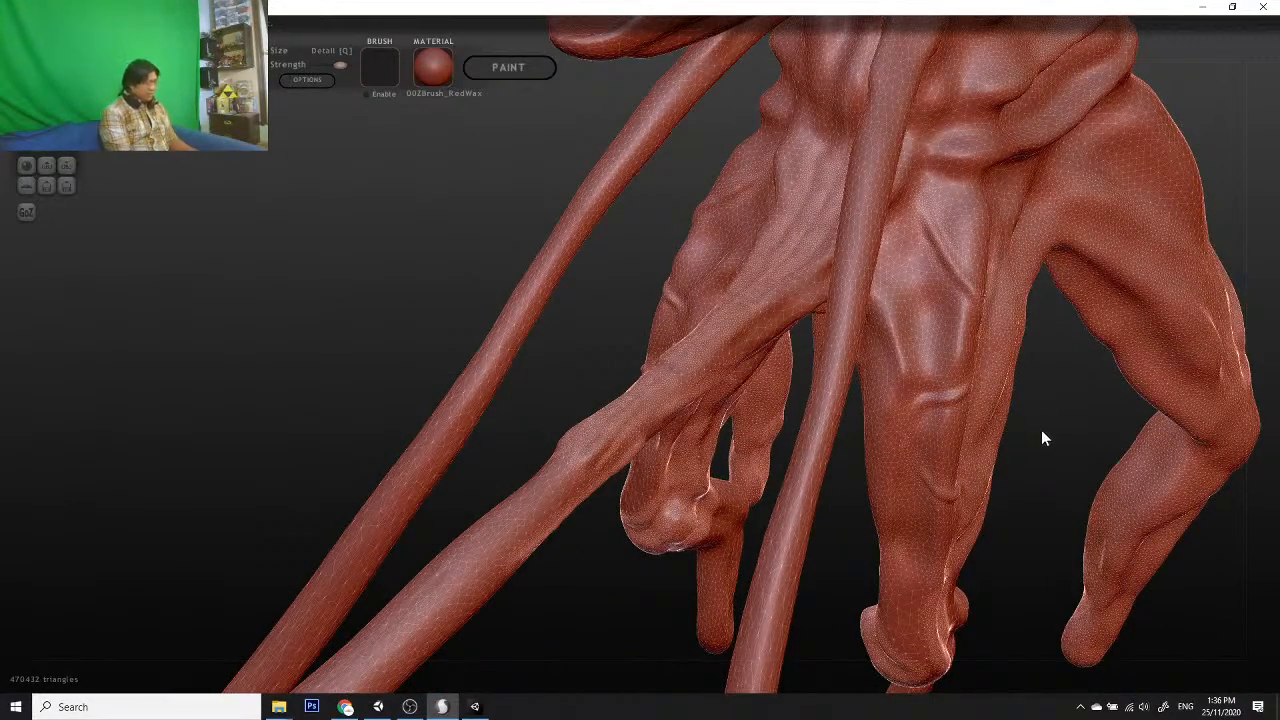
Step: Thin out the mesh on the lower belly where it flows into the tentacle, checking the wireframe density
mouse_move(1041, 438)
left_mouse_down()
mouse_move(1057, 400)
mouse_move(957, 503)
mouse_move(1089, 449)
mouse_move(845, 403)
left_mouse_up()
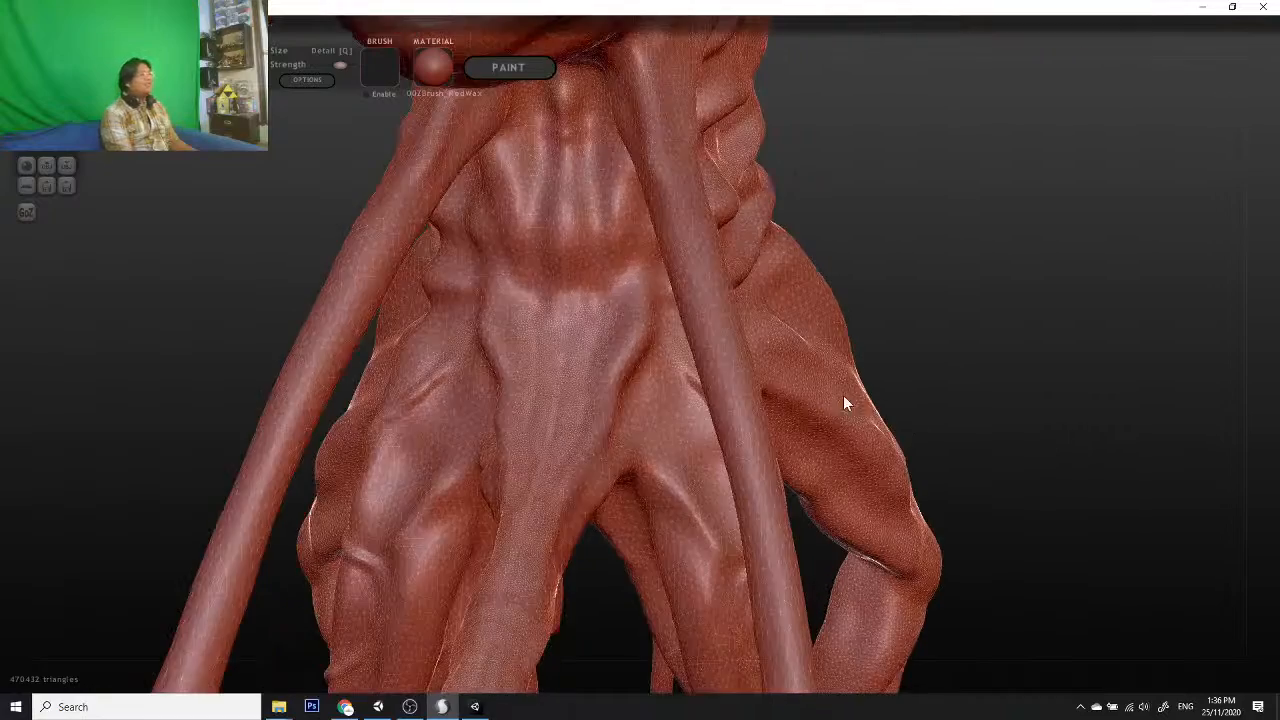
scroll(562, 334, "up", 2)
mouse_move(577, 328)
left_mouse_down()
mouse_move(502, 525)
mouse_move(552, 420)
mouse_move(494, 599)
mouse_move(496, 502)
mouse_move(524, 547)
mouse_move(560, 423)
mouse_move(429, 617)
left_mouse_up()
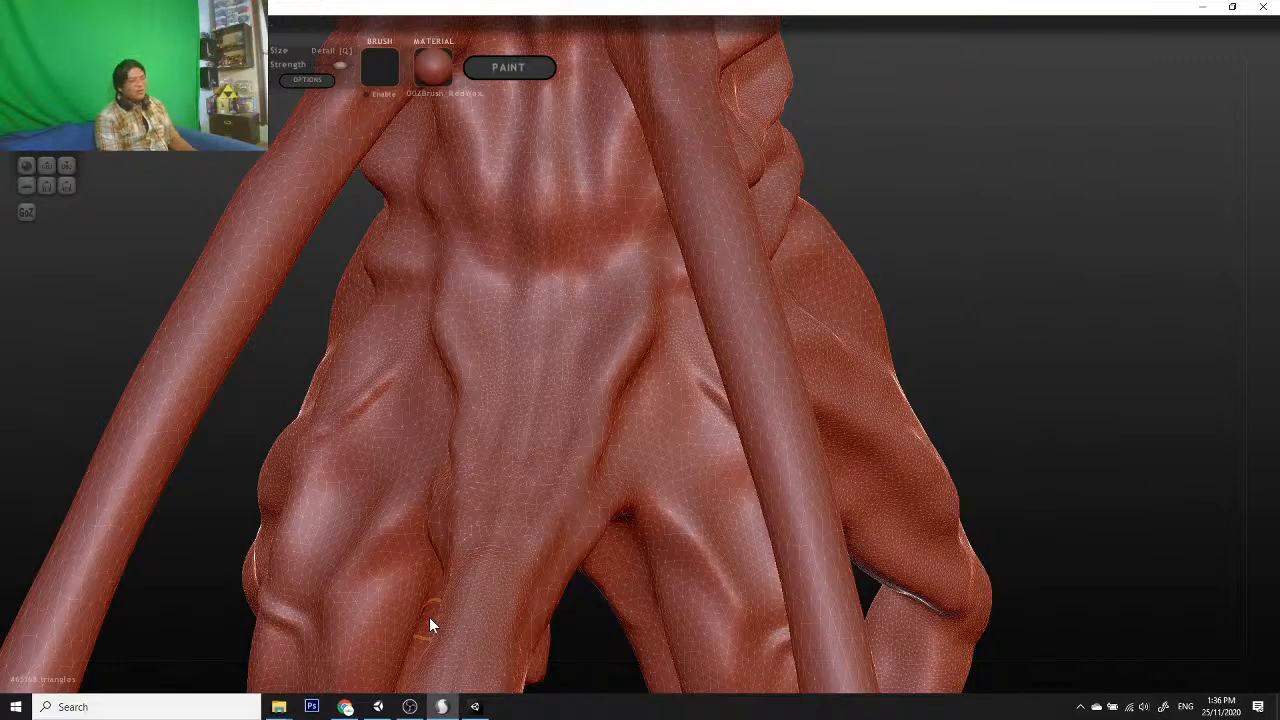
scroll(429, 617, "down", 3)
scroll(609, 463, "up", 3)
key("w")
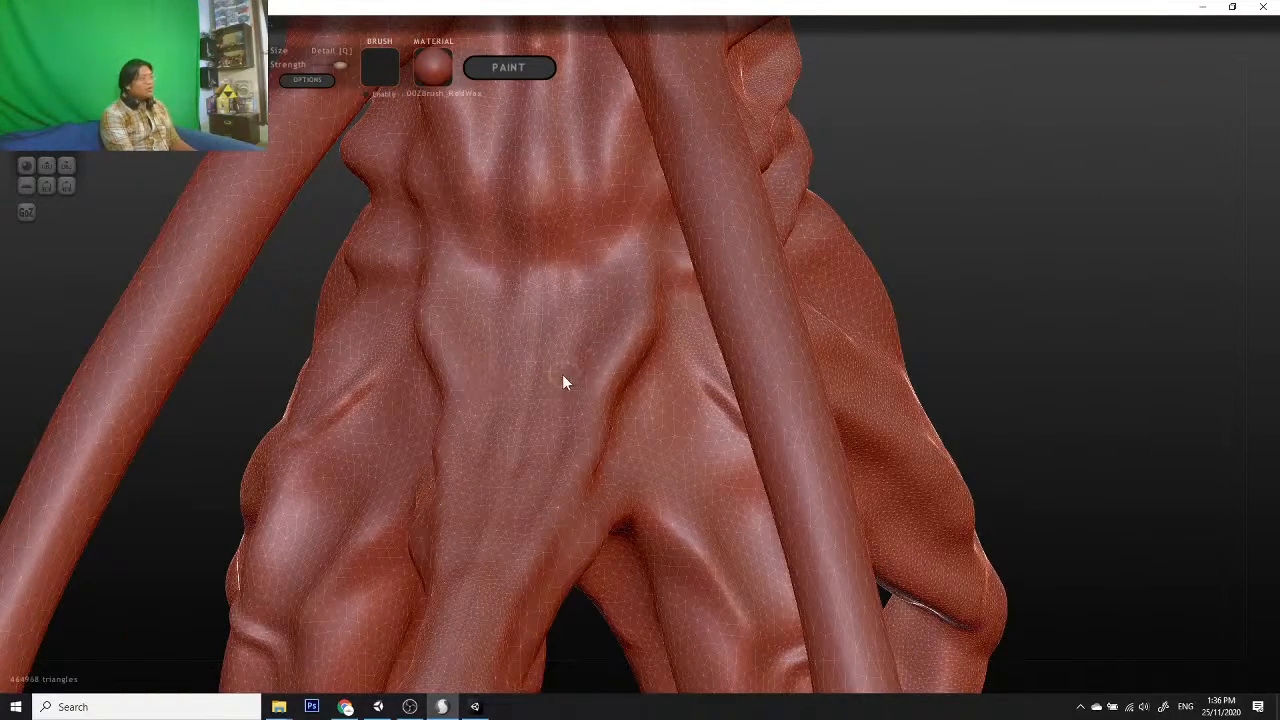
key("w")
scroll(600, 380, "down", 3)
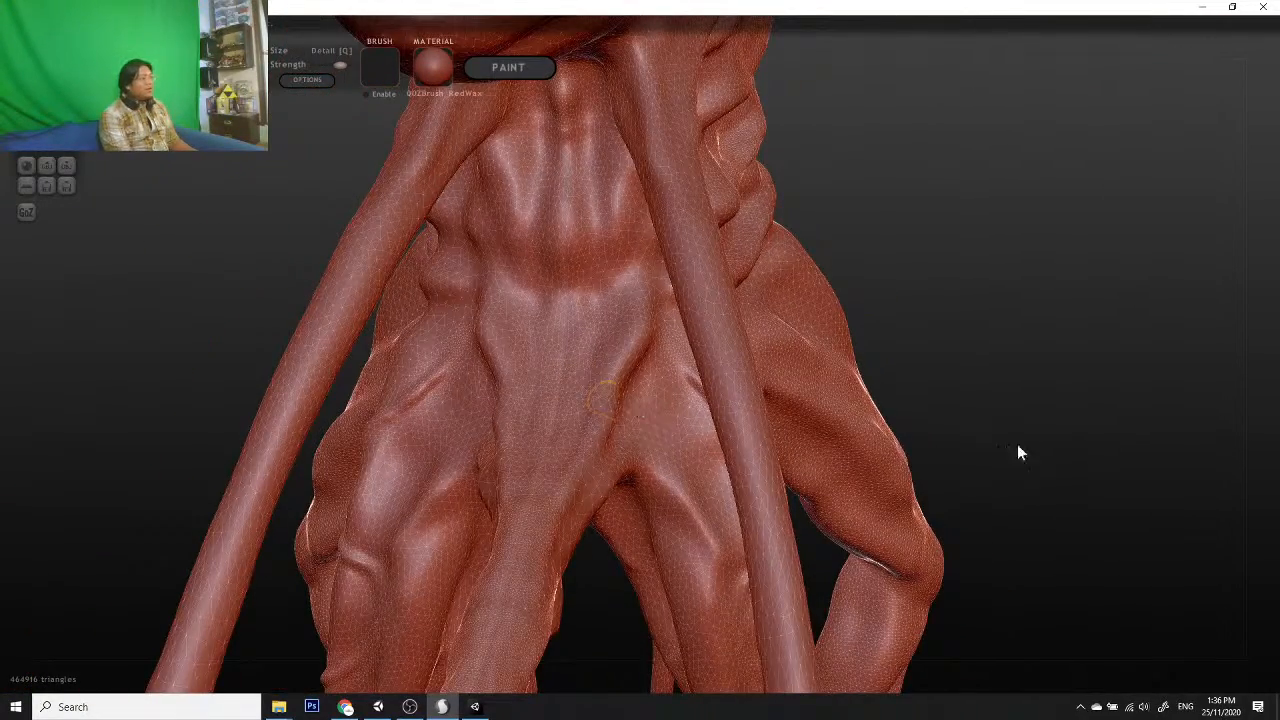
Step: Reduce the remaining dense mesh on the belly tentacle near its base and check the torso from the side
left_click_drag(1017, 449, 848, 450)
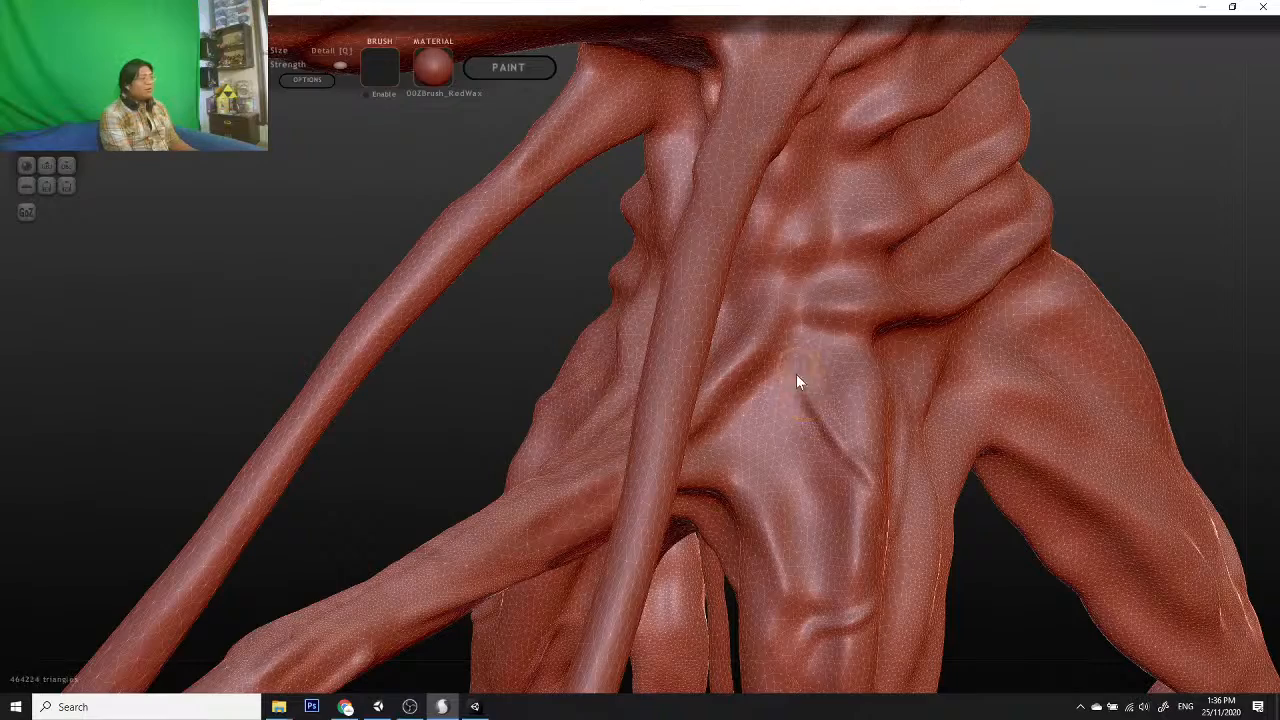
key("w")
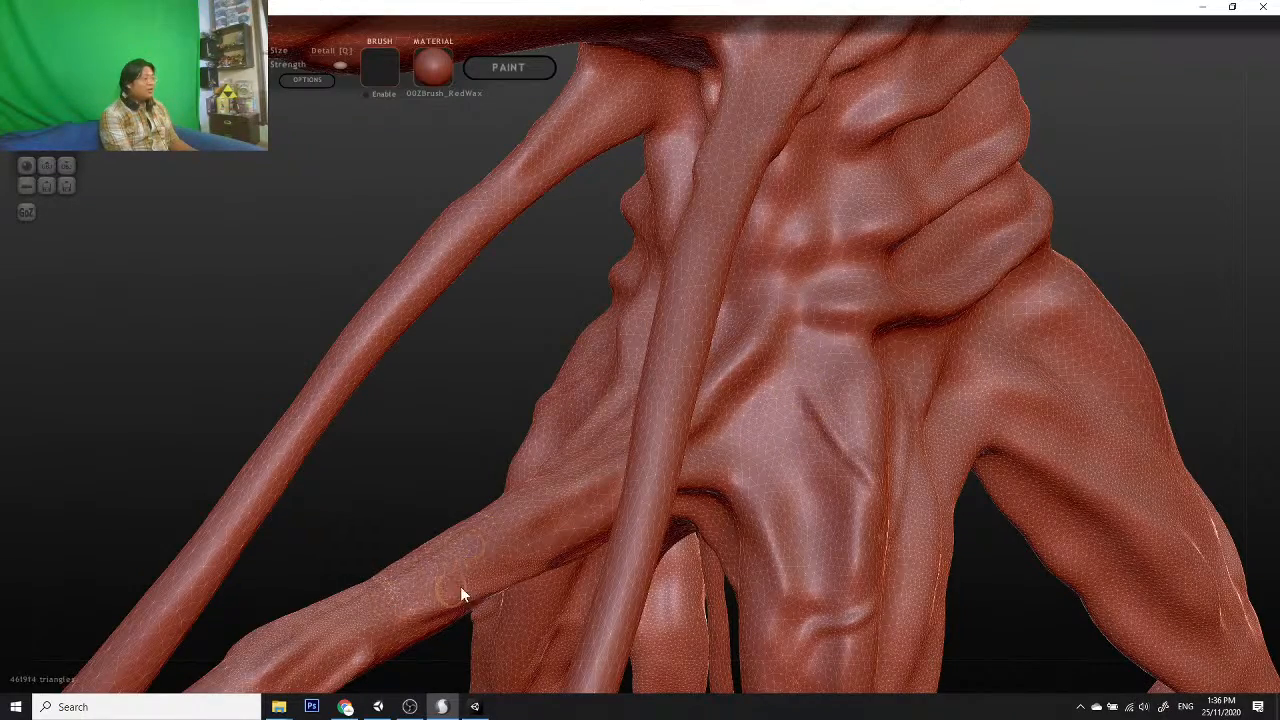
left_click_drag(403, 501, 430, 526)
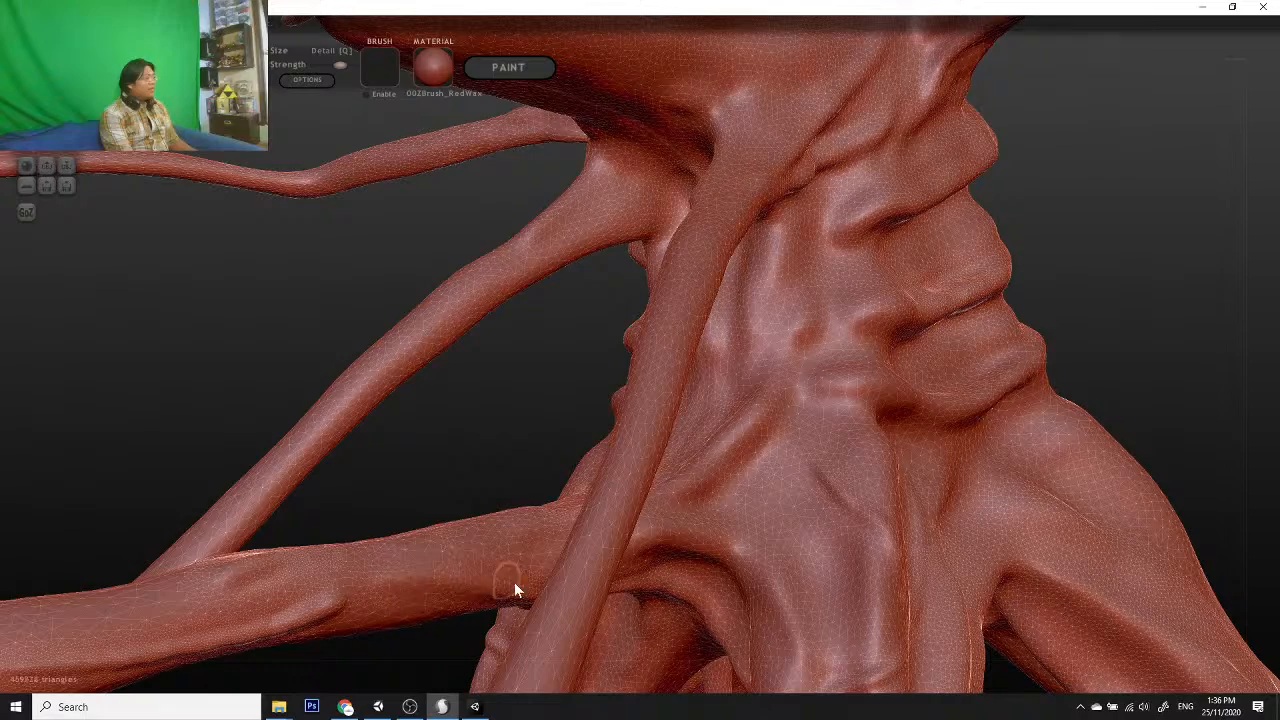
left_click_drag(421, 652, 557, 480)
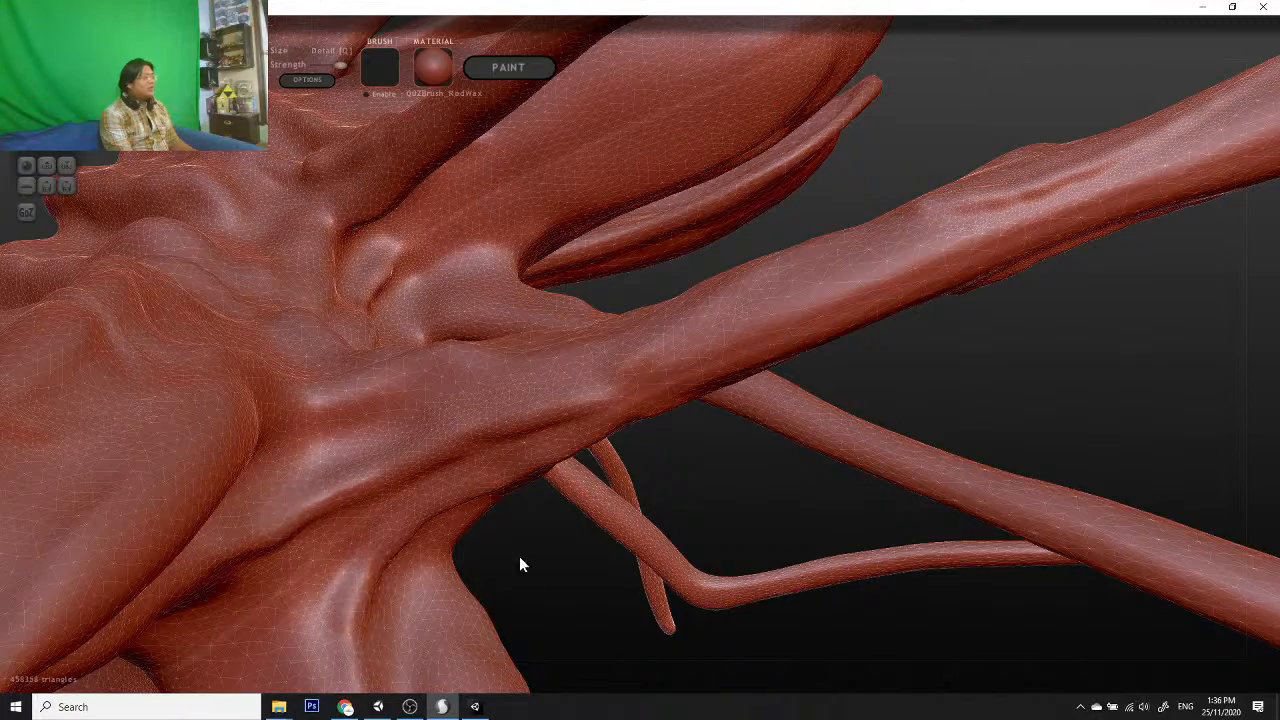
left_click_drag(520, 560, 625, 525)
scroll(628, 525, "up", 4)
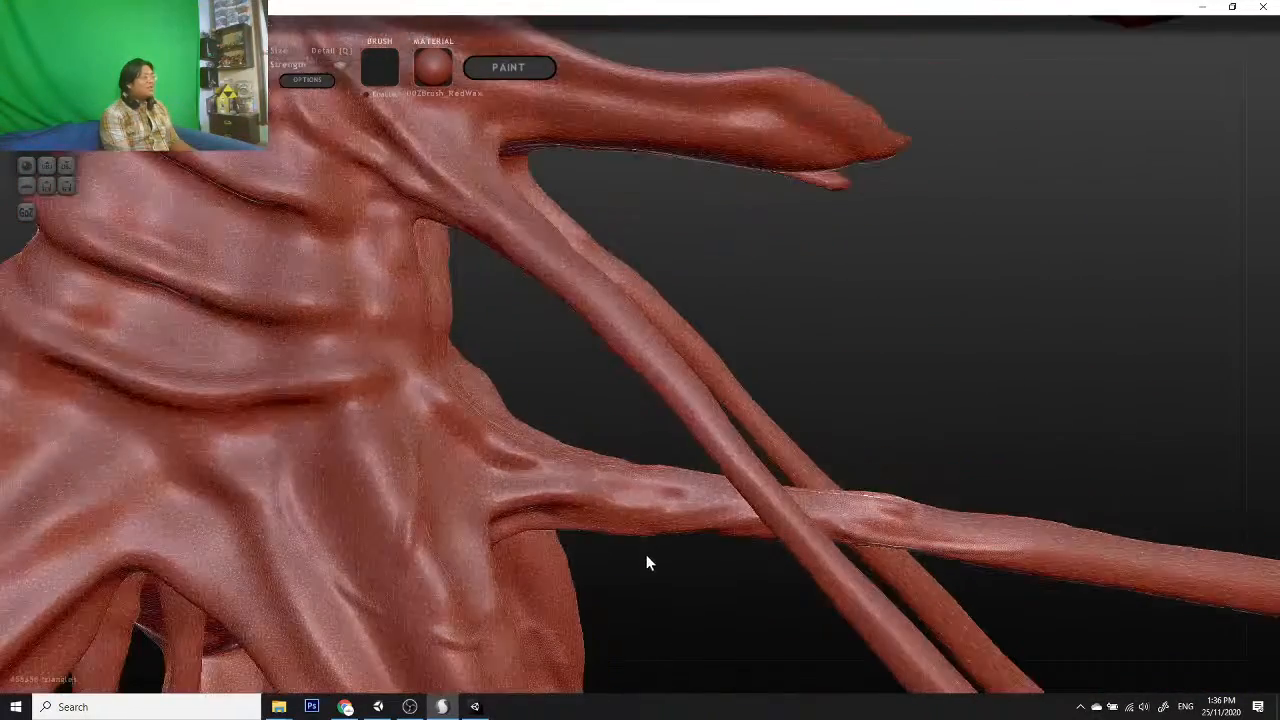
Step: Reduce the mesh density along the rear surface of the creature's hind thigh with brush strokes
mouse_move(660, 612)
left_mouse_down()
mouse_move(837, 408)
mouse_move(820, 486)
mouse_move(697, 470)
mouse_move(683, 422)
left_mouse_up()
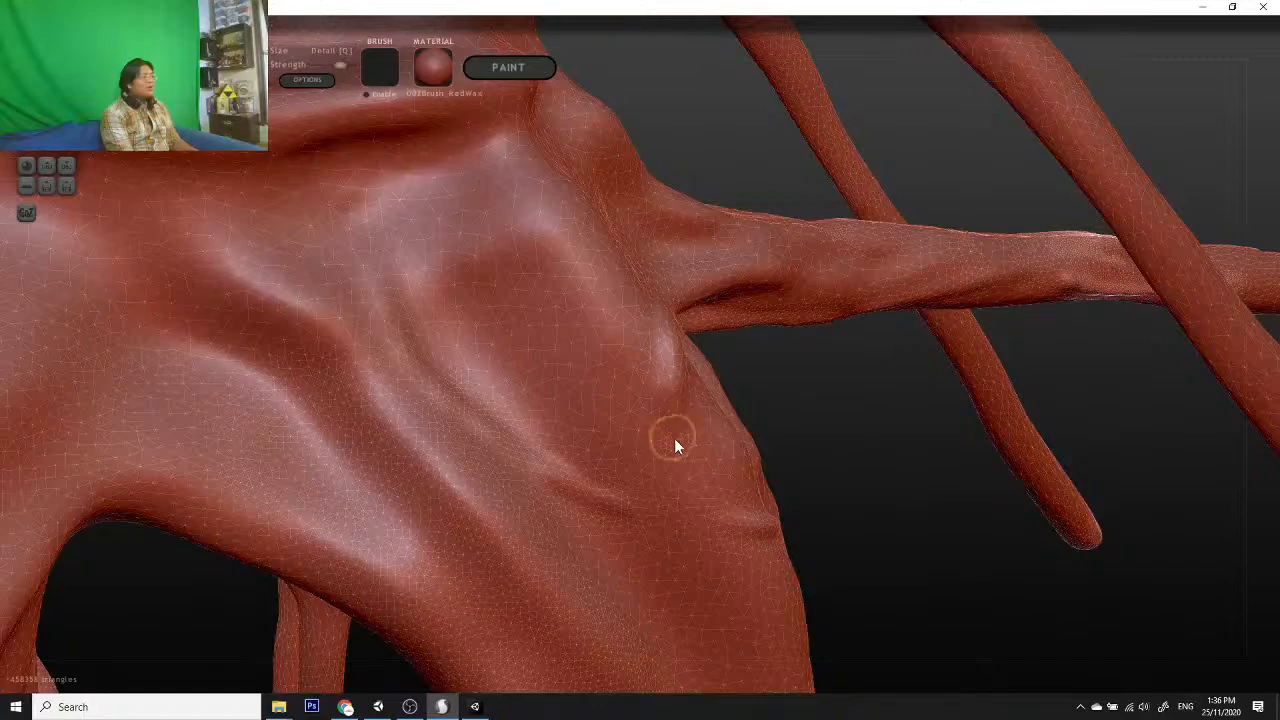
scroll(522, 538, "down", 5)
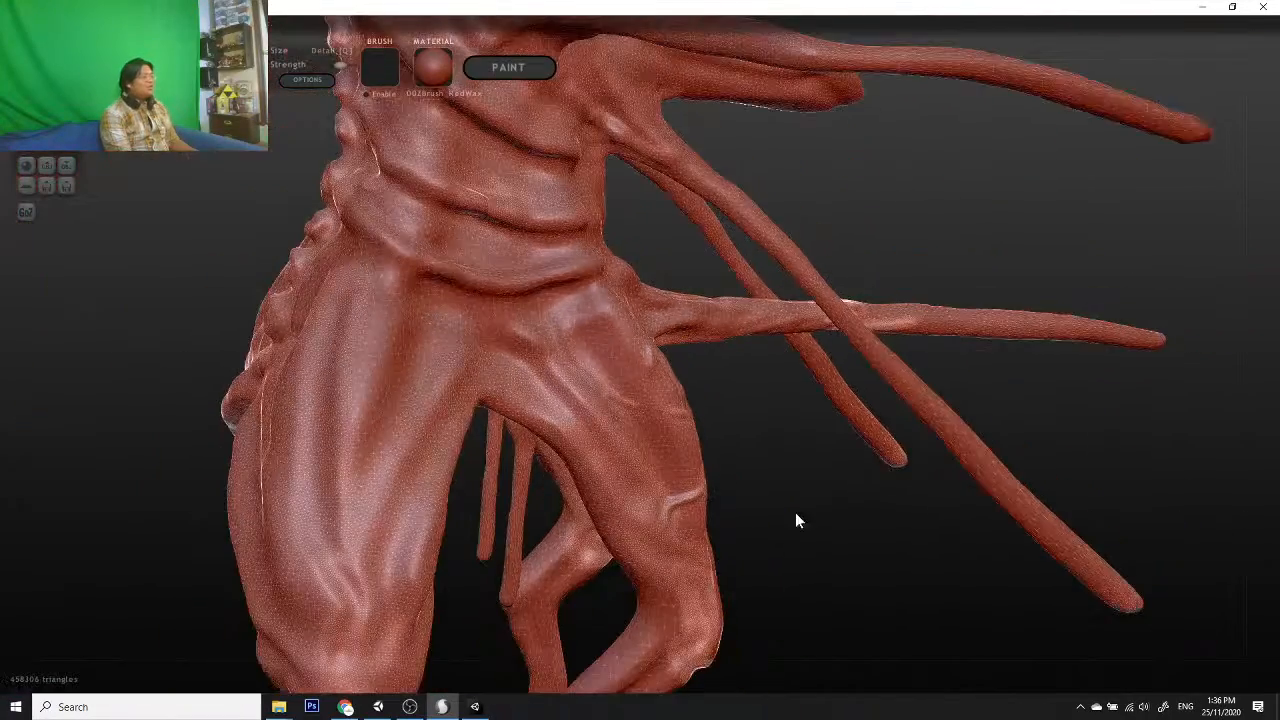
mouse_move(795, 512)
left_mouse_down()
mouse_move(802, 533)
mouse_move(977, 556)
mouse_move(670, 410)
mouse_move(988, 457)
mouse_move(808, 517)
mouse_move(746, 429)
mouse_move(362, 182)
left_mouse_up()
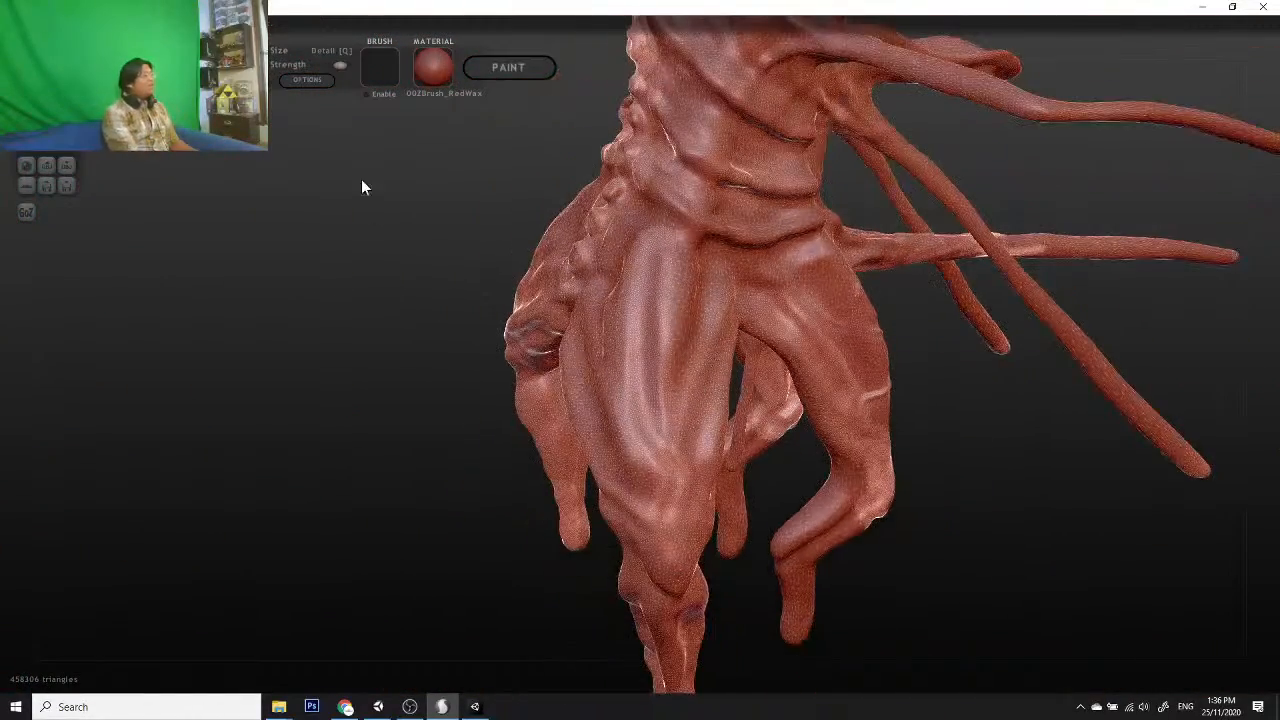
left_click_drag(336, 451, 702, 414)
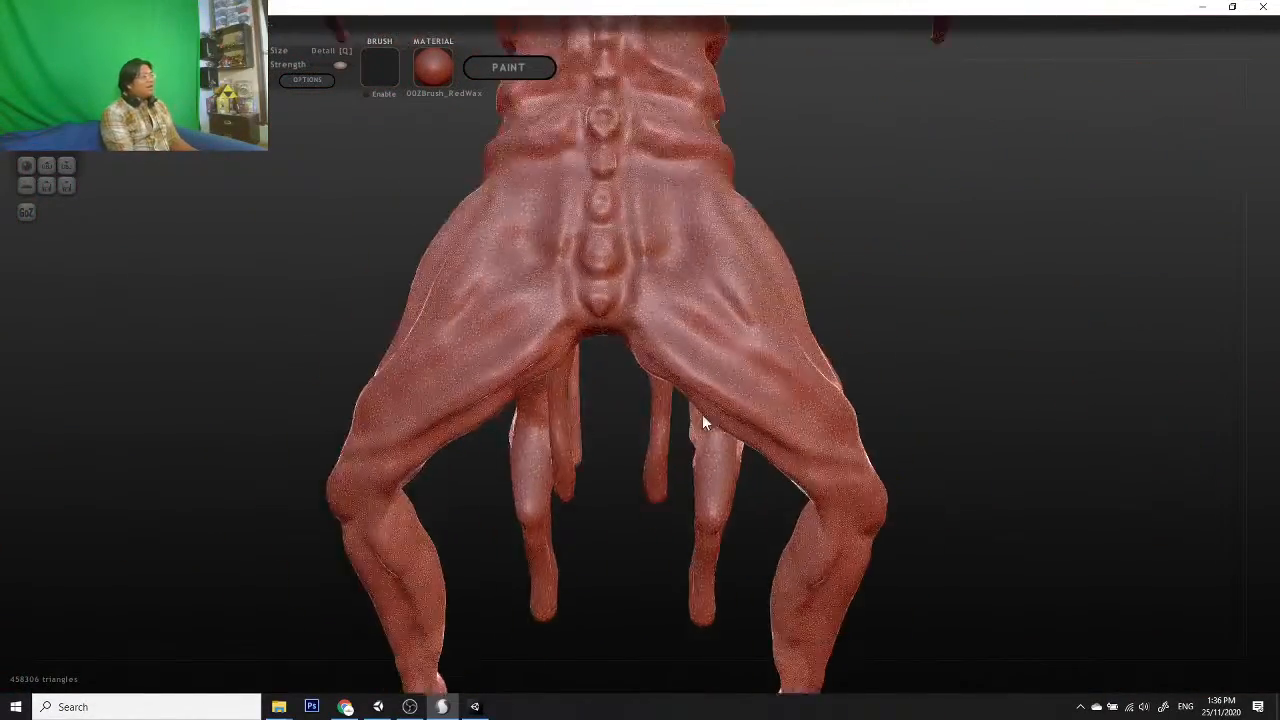
scroll(702, 414, "up", 8)
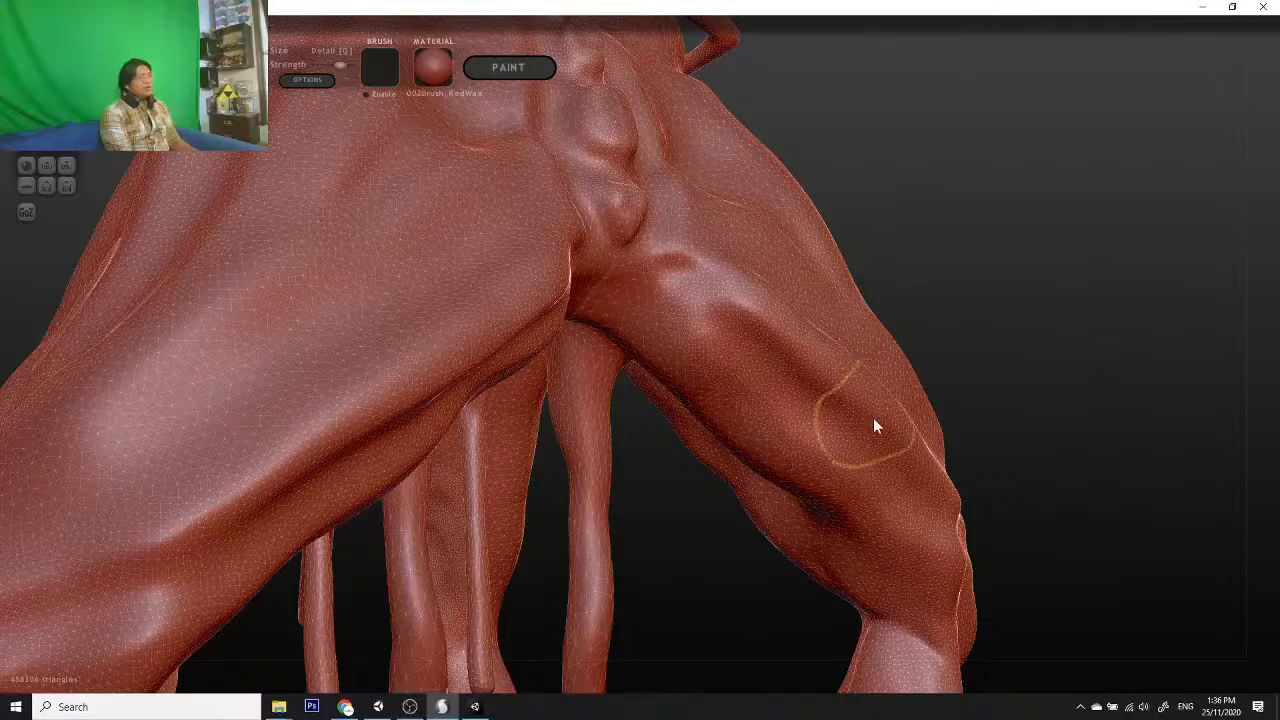
mouse_move(873, 417)
left_mouse_down()
mouse_move(709, 315)
mouse_move(687, 234)
mouse_move(838, 385)
mouse_move(889, 457)
left_mouse_up()
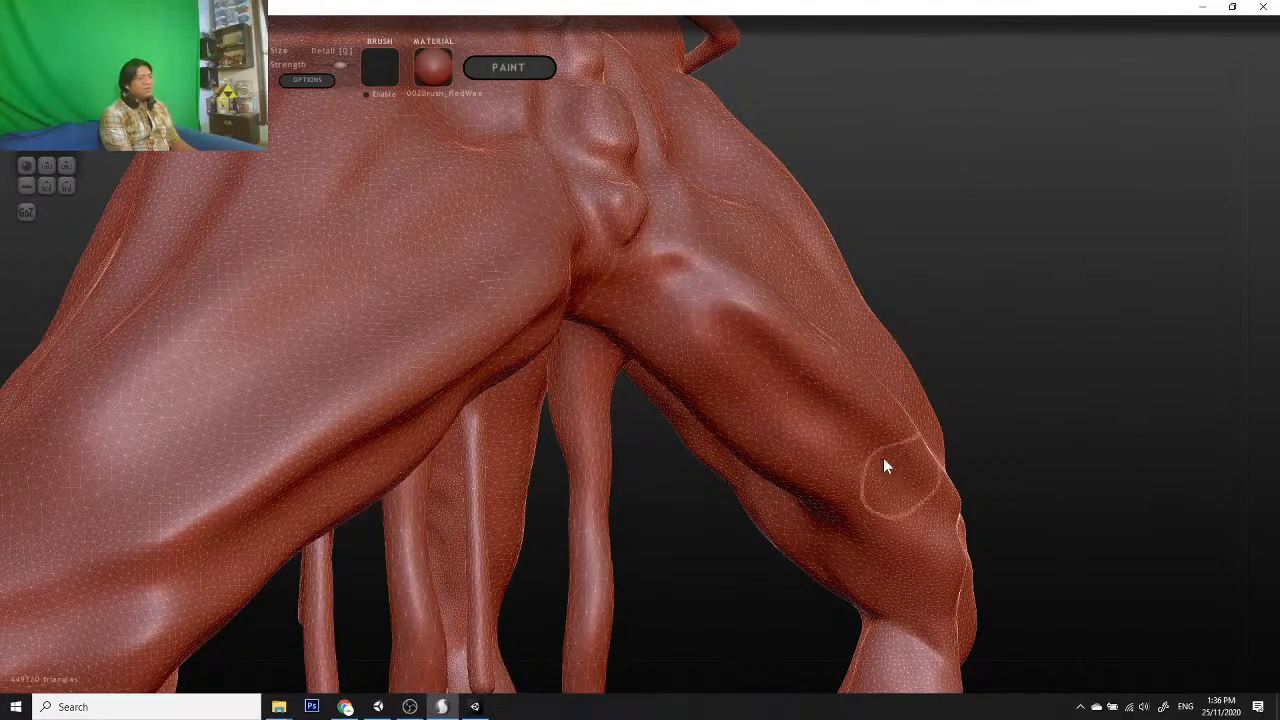
left_click_drag(1160, 446, 966, 500)
mouse_move(916, 397)
left_mouse_down()
mouse_move(852, 160)
mouse_move(930, 222)
left_mouse_up()
Step: Thin out the mesh triangles over the side of the thighs and the pelvis below the abdominal folds
scroll(1031, 366, "down", 4)
mouse_move(1030, 372)
left_mouse_down()
mouse_move(980, 474)
mouse_move(980, 506)
mouse_move(706, 437)
mouse_move(600, 390)
mouse_move(586, 309)
mouse_move(586, 425)
mouse_move(636, 647)
mouse_move(566, 580)
left_mouse_up()
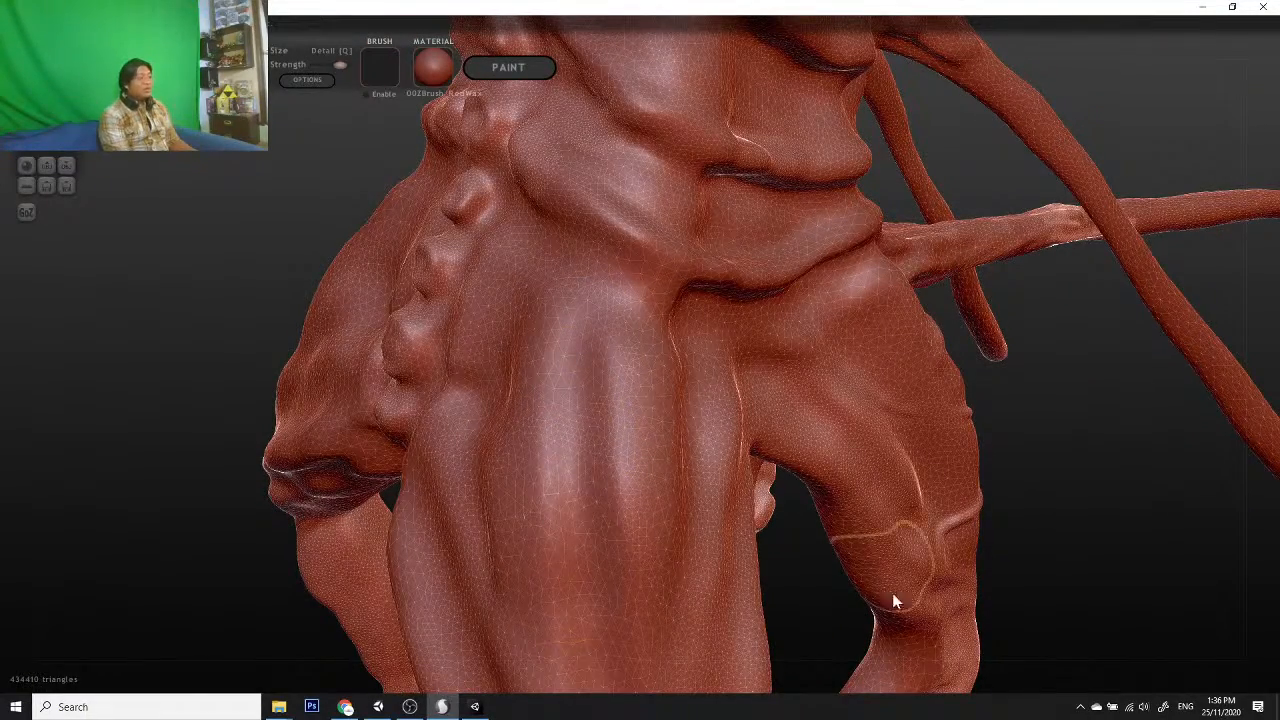
left_click_drag(812, 616, 1002, 637)
mouse_move(928, 574)
left_mouse_down()
mouse_move(767, 431)
mouse_move(815, 450)
left_mouse_up()
mouse_move(1090, 570)
left_mouse_down()
mouse_move(1030, 629)
mouse_move(1012, 626)
left_mouse_up()
left_click_drag(896, 540, 791, 458)
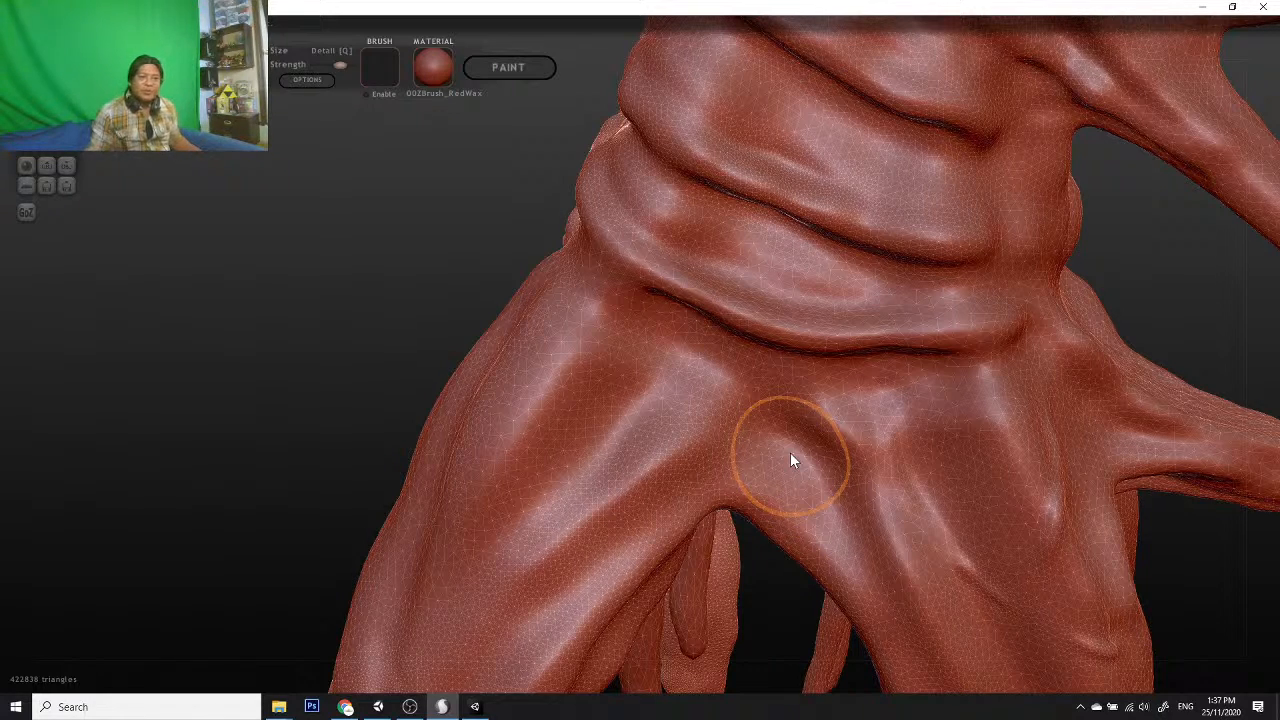
mouse_move(790, 458)
left_mouse_down()
mouse_move(551, 514)
mouse_move(694, 437)
mouse_move(528, 484)
left_mouse_up()
Step: Reduce the mesh density beside the lower spine bumps and across the hip
left_click_drag(305, 470, 478, 470)
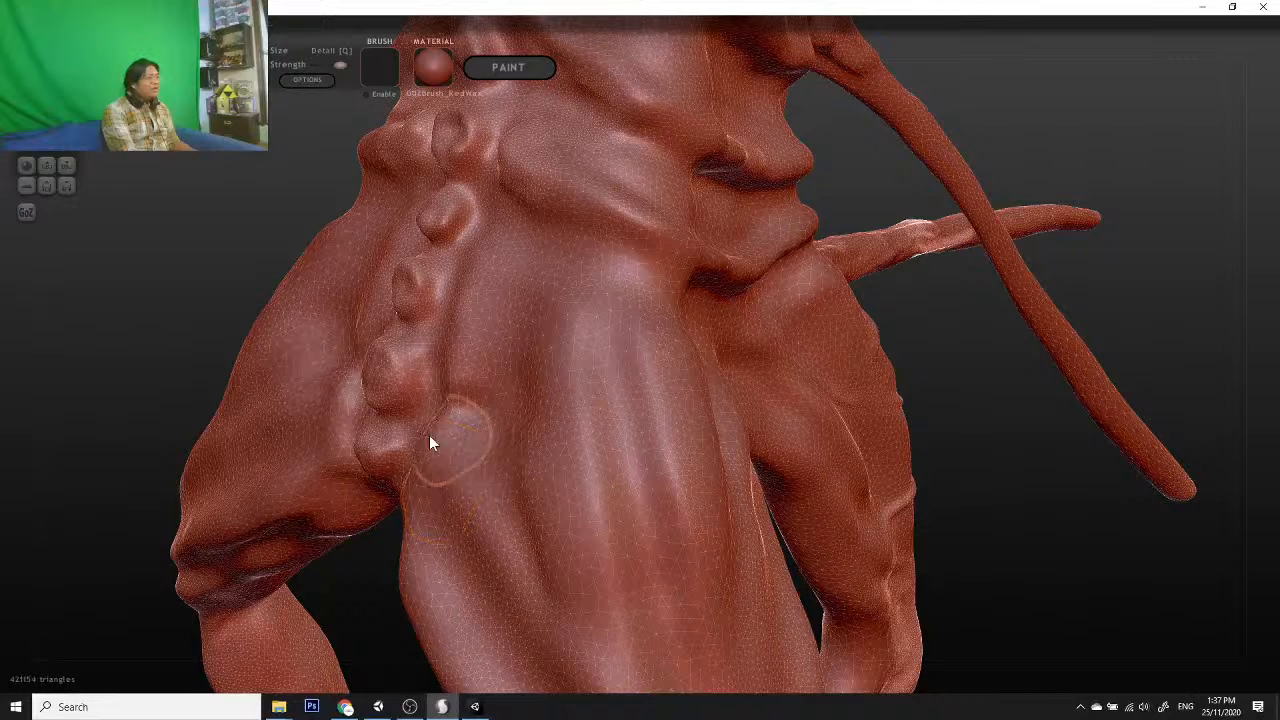
mouse_move(394, 390)
left_mouse_down()
mouse_move(396, 325)
mouse_move(430, 254)
mouse_move(362, 338)
left_mouse_up()
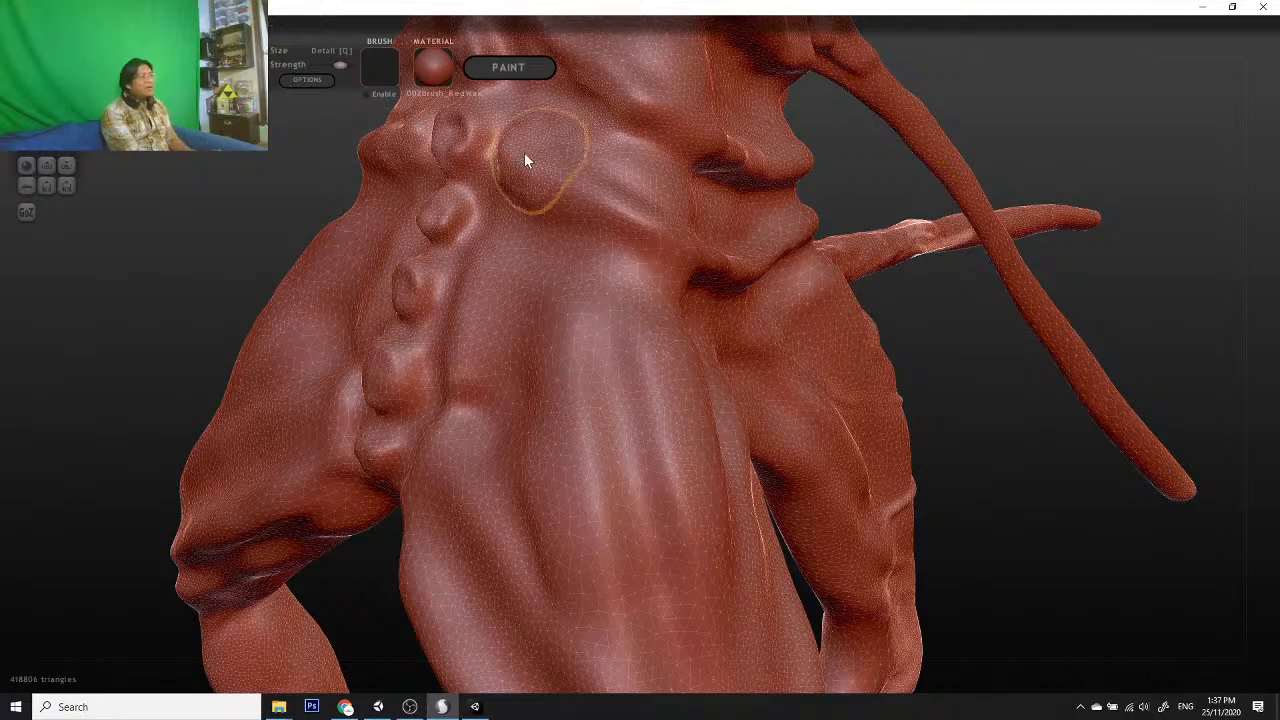
mouse_move(524, 152)
left_mouse_down()
mouse_move(504, 136)
mouse_move(447, 200)
mouse_move(486, 309)
left_mouse_up()
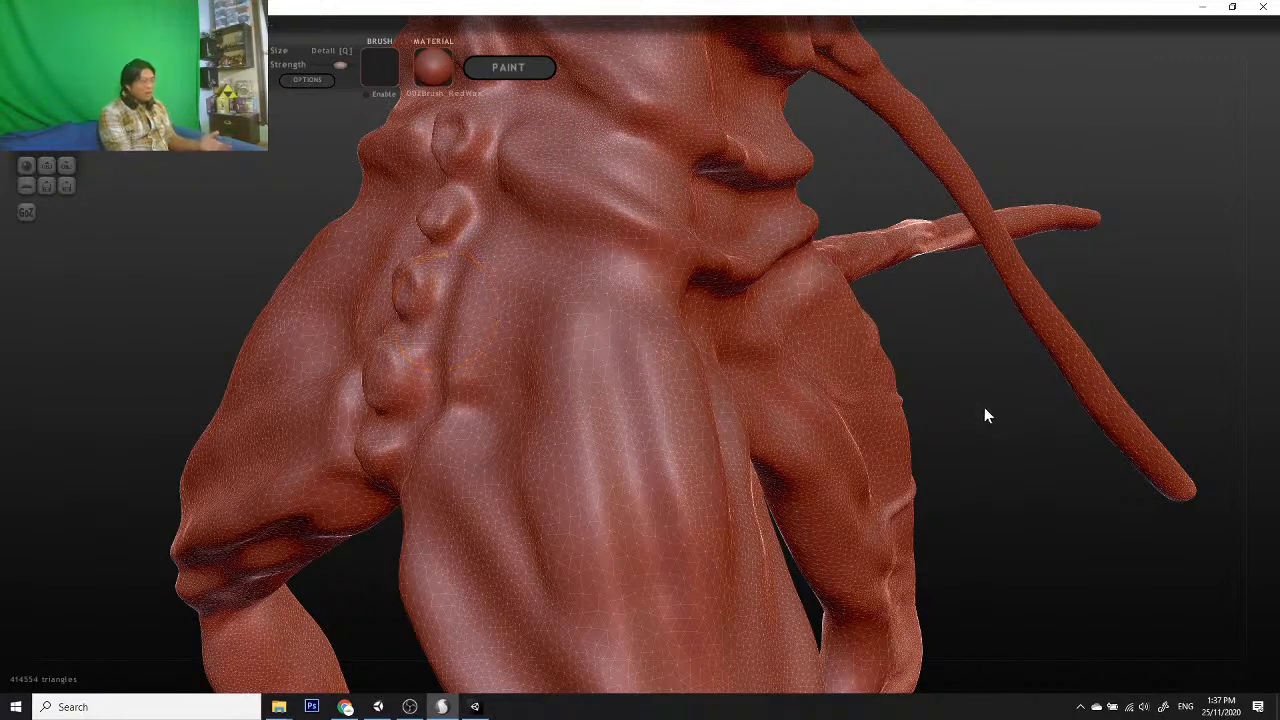
Step: Reduce the mesh density over the rib folds and spine bumps of the middle back
left_click_drag(976, 377, 1088, 474)
mouse_move(642, 296)
left_mouse_down()
mouse_move(514, 209)
mouse_move(512, 70)
left_mouse_up()
mouse_move(894, 356)
left_mouse_down("alt")
mouse_move(894, 343)
mouse_move(890, 545)
left_mouse_up("alt")
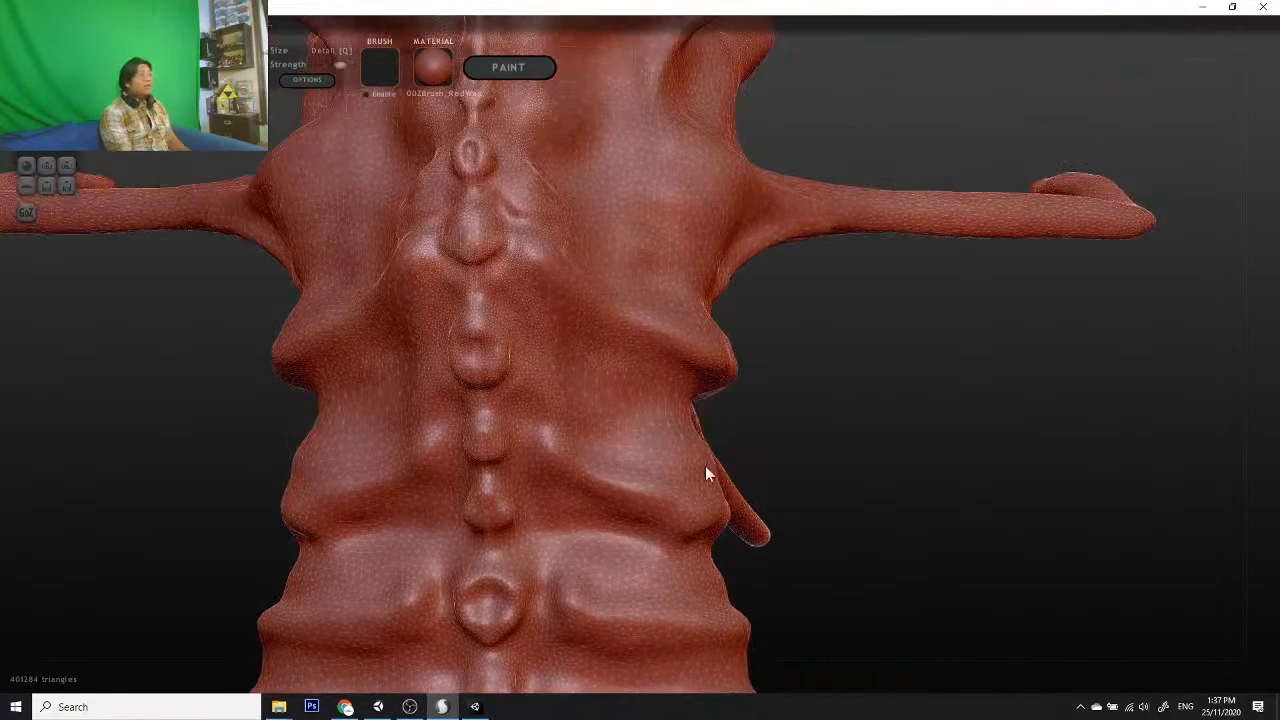
mouse_move(619, 350)
left_mouse_down()
mouse_move(499, 352)
mouse_move(490, 222)
mouse_move(475, 226)
mouse_move(460, 483)
left_mouse_up()
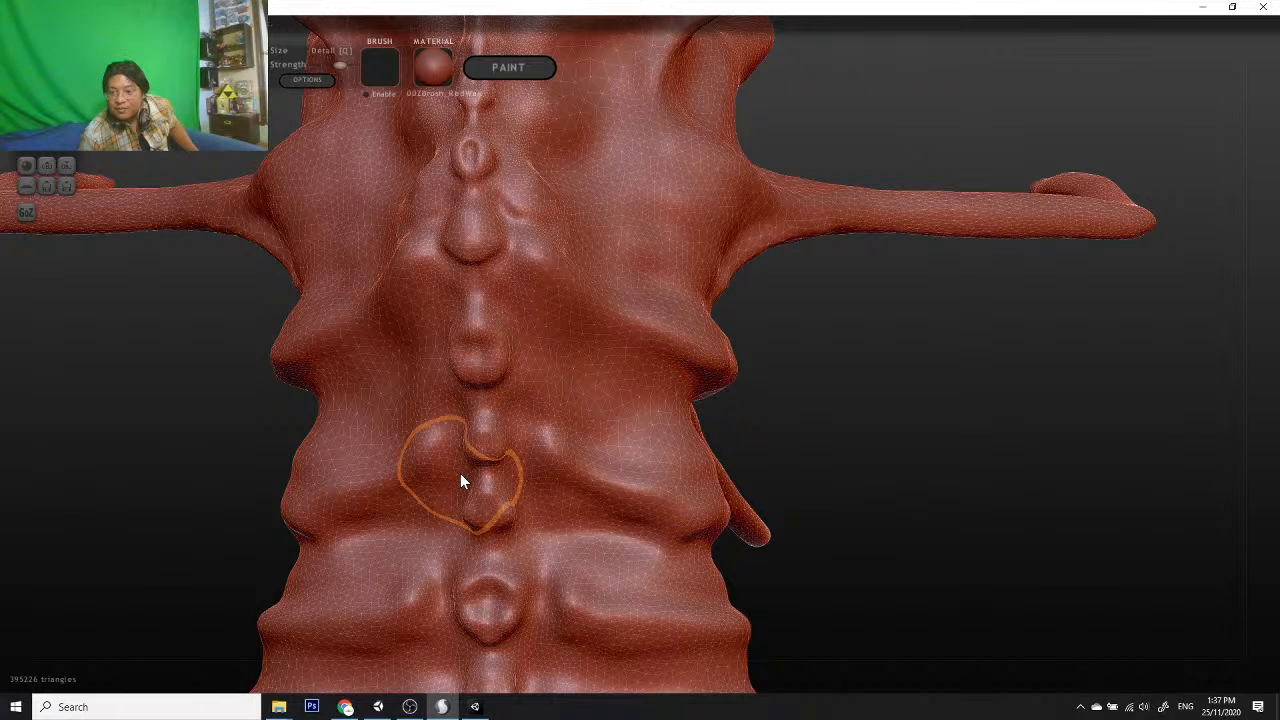
Step: Thin out the mesh triangles along both sides of the upper spine between the back tentacles
mouse_move(928, 465)
left_mouse_down()
mouse_move(906, 437)
mouse_move(969, 446)
mouse_move(914, 509)
mouse_move(1013, 557)
mouse_move(929, 534)
mouse_move(943, 494)
mouse_move(978, 477)
mouse_move(951, 563)
mouse_move(1040, 529)
mouse_move(1030, 525)
left_mouse_up()
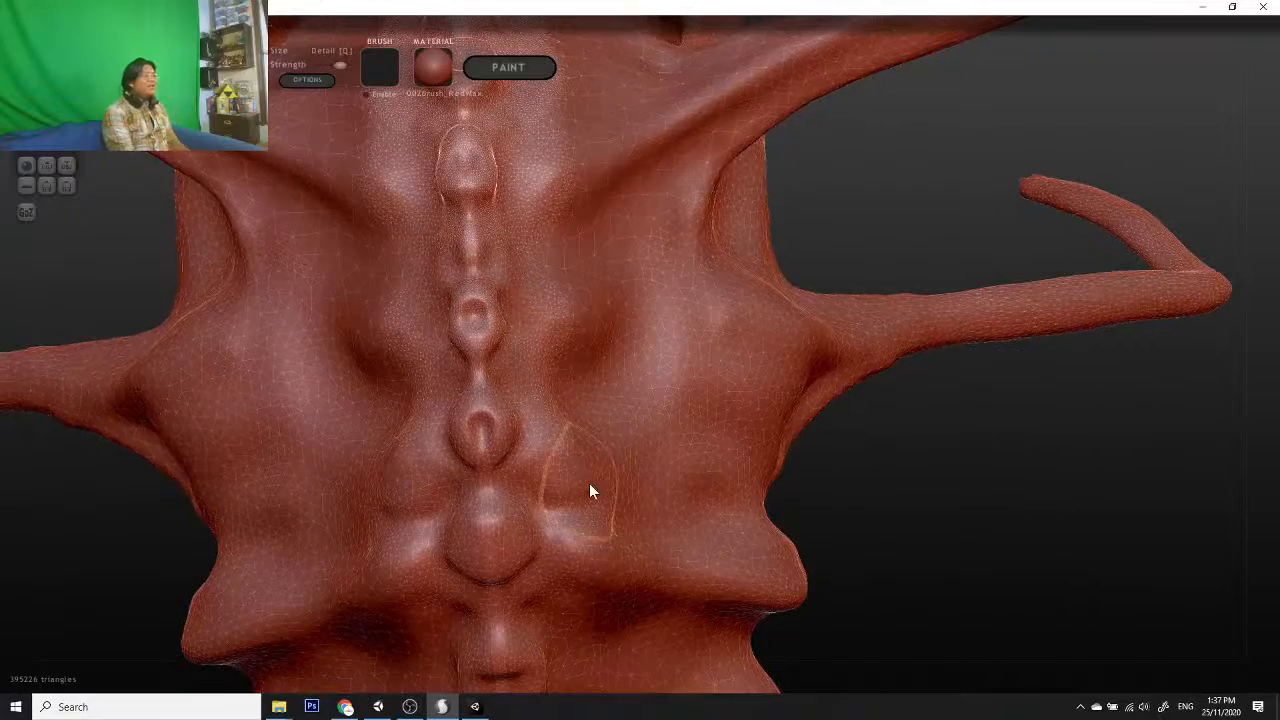
mouse_move(533, 372)
left_mouse_down()
mouse_move(516, 248)
mouse_move(470, 333)
mouse_move(461, 168)
mouse_move(536, 128)
left_mouse_up()
mouse_move(903, 249)
left_mouse_down()
mouse_move(931, 217)
mouse_move(996, 501)
mouse_move(899, 585)
left_mouse_up()
mouse_move(590, 404)
left_mouse_down()
mouse_move(460, 449)
mouse_move(547, 359)
mouse_move(499, 268)
left_mouse_up()
Step: Reduce the mesh density around the topmost spine bumps at the base of the neck
mouse_move(925, 430)
left_mouse_down()
mouse_move(852, 474)
mouse_move(775, 470)
left_mouse_up()
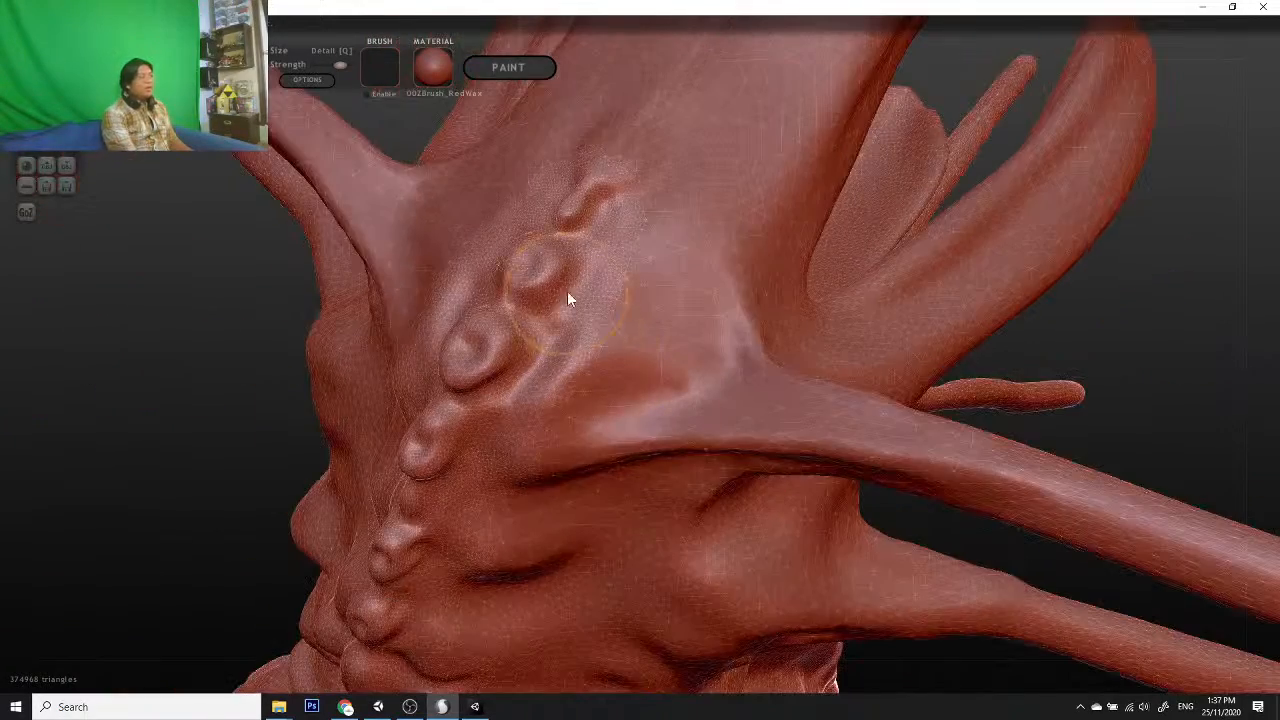
mouse_move(603, 207)
left_mouse_down()
mouse_move(592, 176)
mouse_move(586, 220)
left_mouse_up()
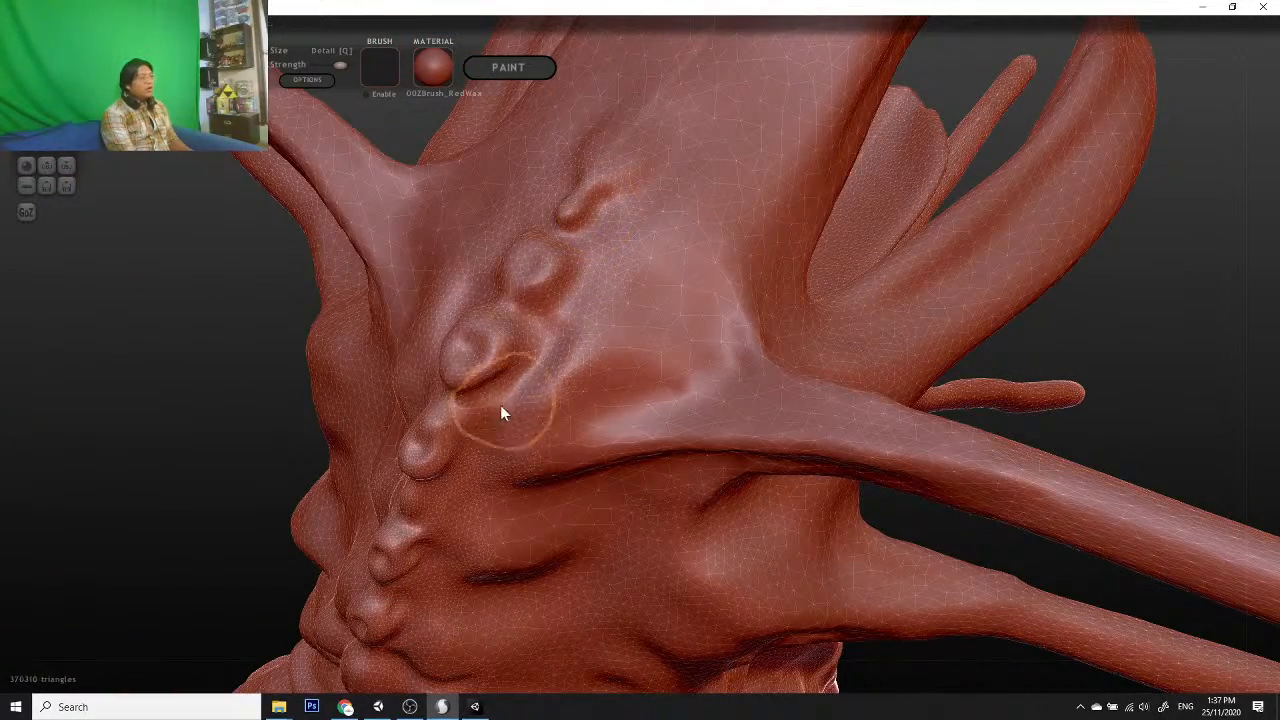
left_click_drag(427, 581, 426, 576)
mouse_move(143, 530)
left_mouse_down()
mouse_move(325, 435)
mouse_move(546, 450)
left_mouse_up()
scroll(550, 415, "down", 3)
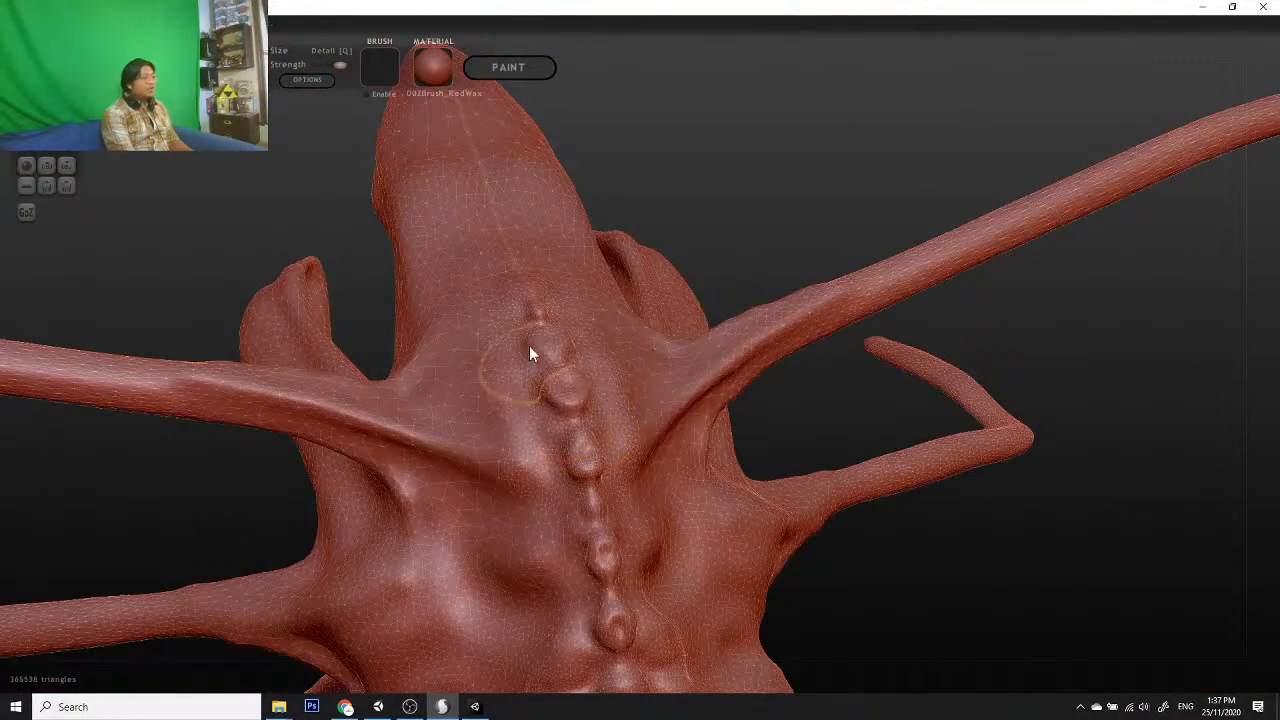
mouse_move(529, 344)
left_mouse_down()
mouse_move(530, 307)
mouse_move(582, 418)
left_mouse_up()
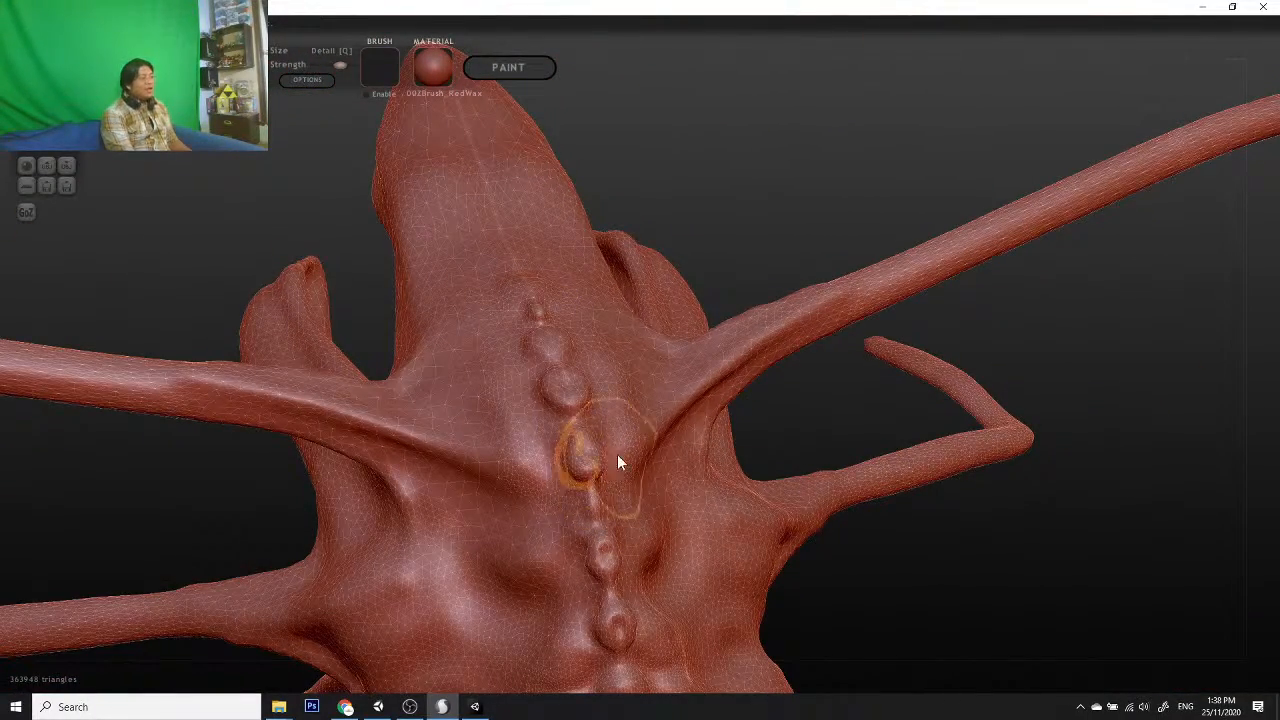
Step: Reduce the mesh density on the side of the upper back next to the spine bumps
left_click_drag(1000, 588, 730, 501)
scroll(730, 501, "down", 4)
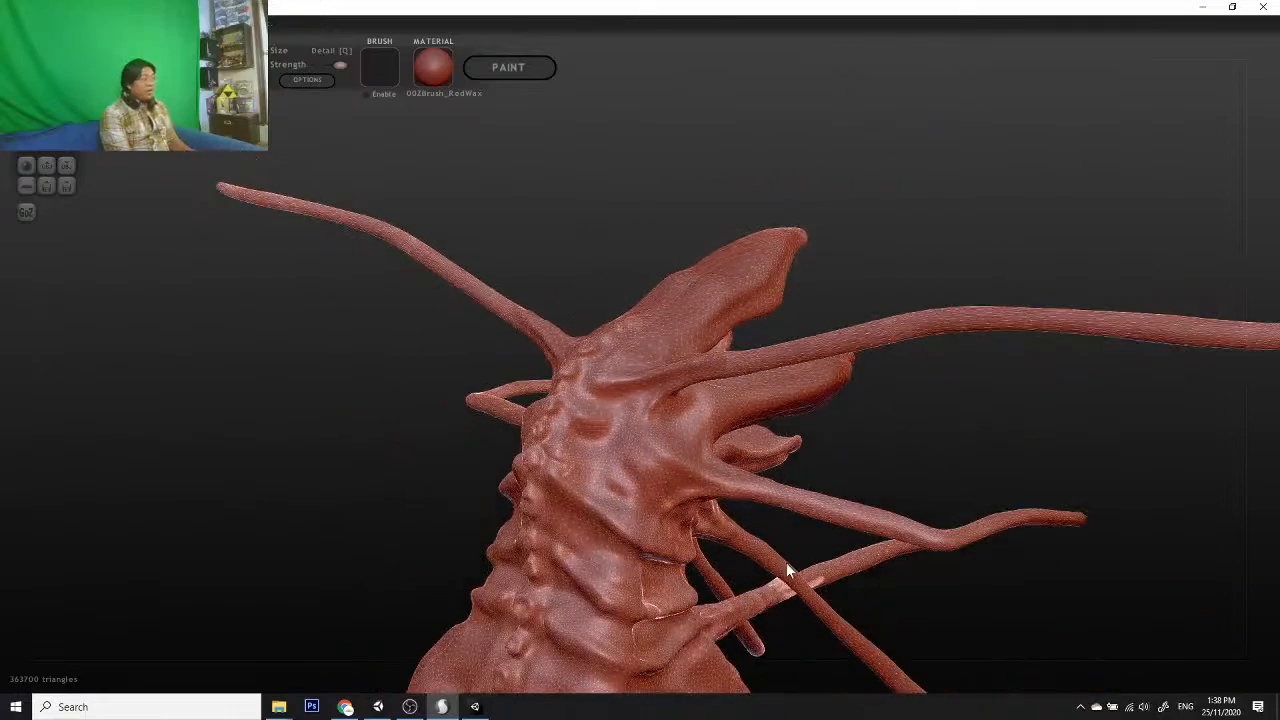
scroll(542, 459, "up", 5)
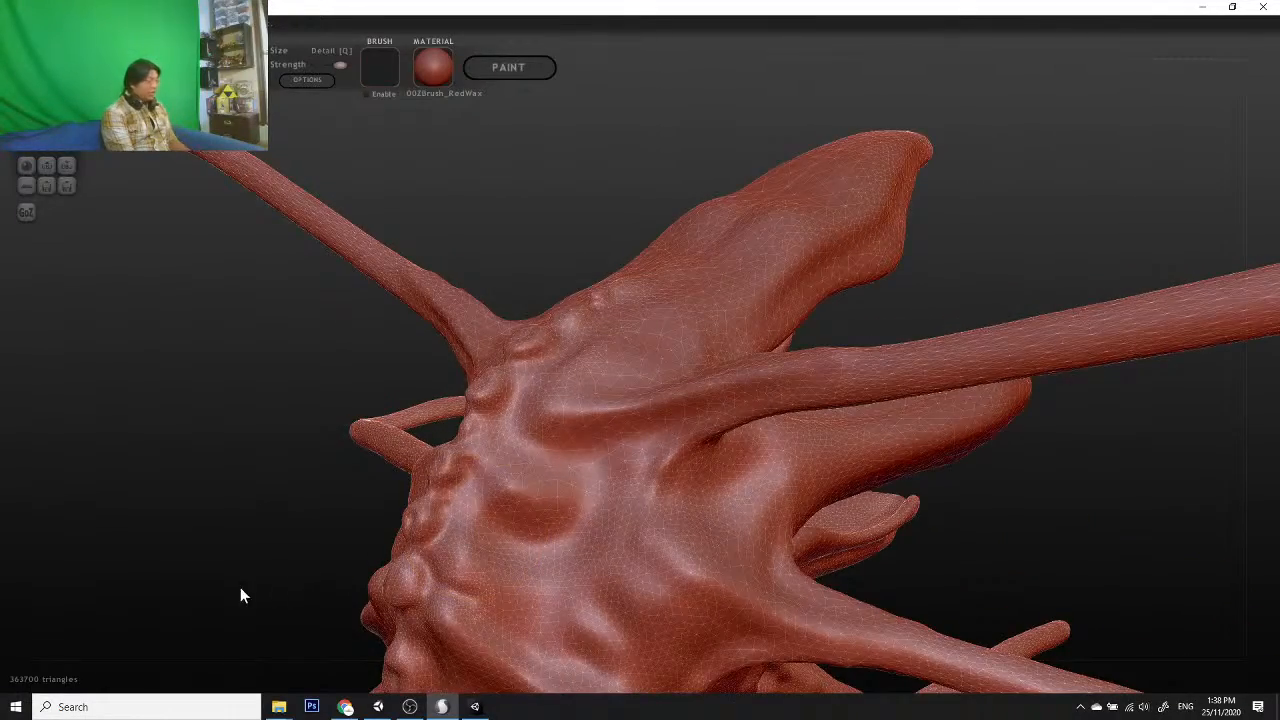
left_click_drag(240, 587, 468, 298)
scroll(416, 450, "up", 3)
mouse_move(700, 353)
left_mouse_down()
mouse_move(685, 355)
mouse_move(697, 400)
mouse_move(594, 354)
mouse_move(461, 467)
left_mouse_up()
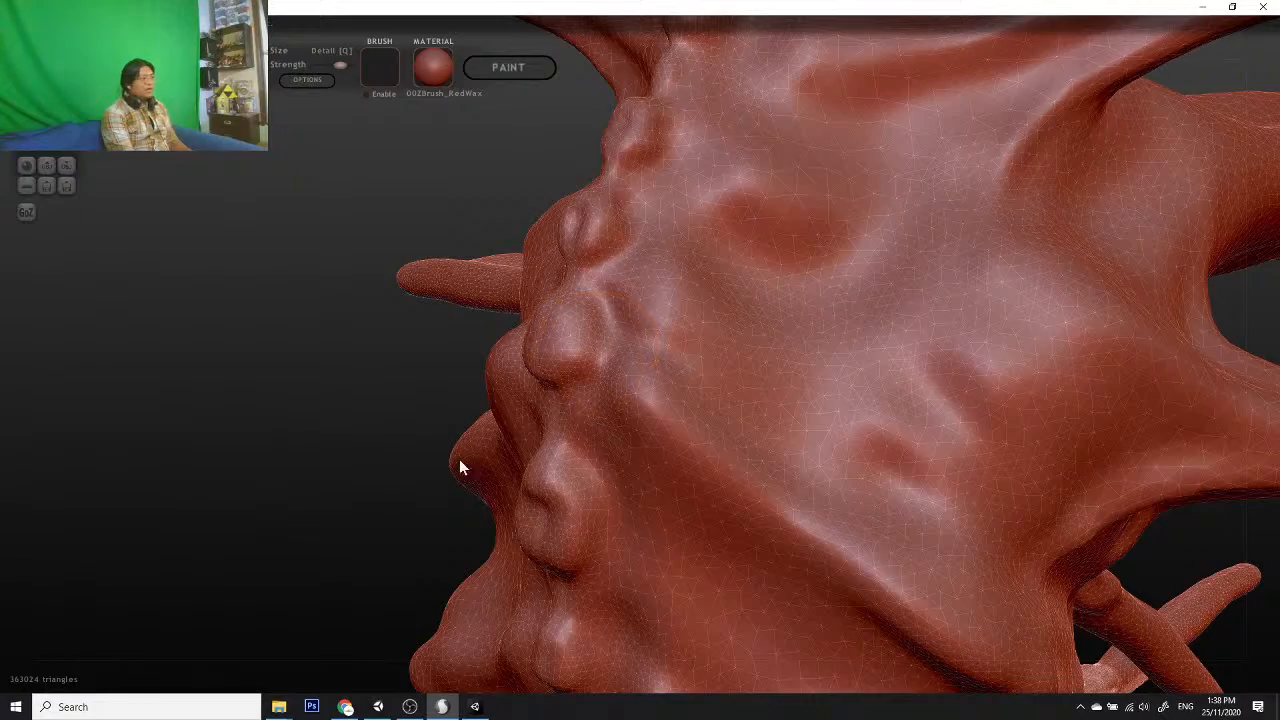
Step: Examine the legs, the torso and the long side tentacles from several angles and distances
scroll(1083, 536, "down", 5)
left_click_drag(1074, 568, 1000, 288)
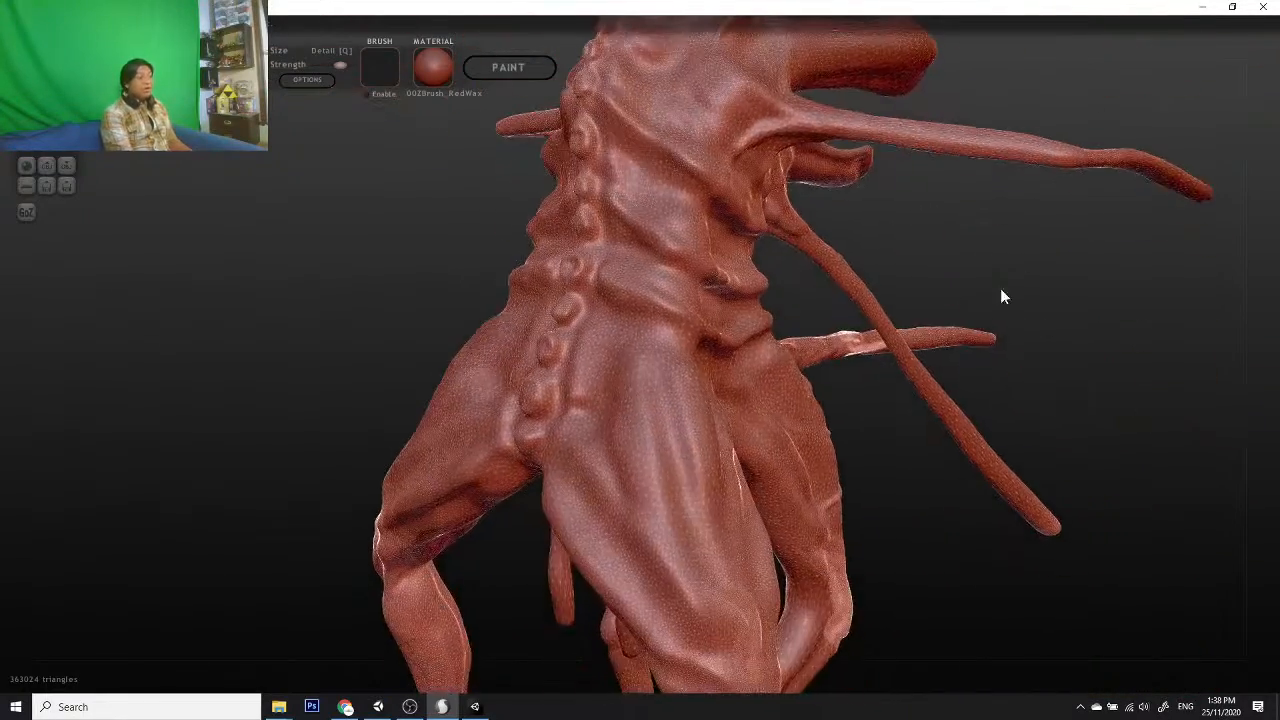
scroll(1124, 529, "down", 5)
left_click_drag(1124, 529, 917, 493)
scroll(917, 493, "up", 2)
scroll(917, 493, "up", 3)
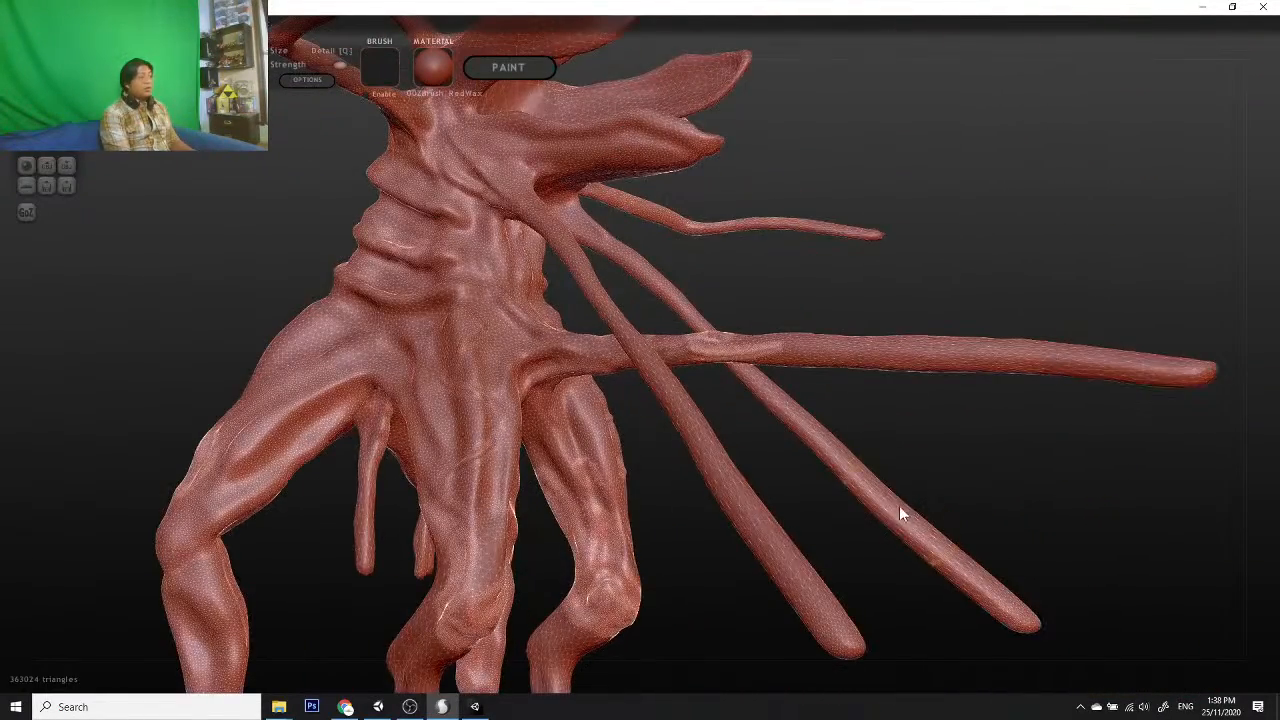
left_click_drag(668, 531, 686, 582, "alt")
scroll(744, 533, "up", 5)
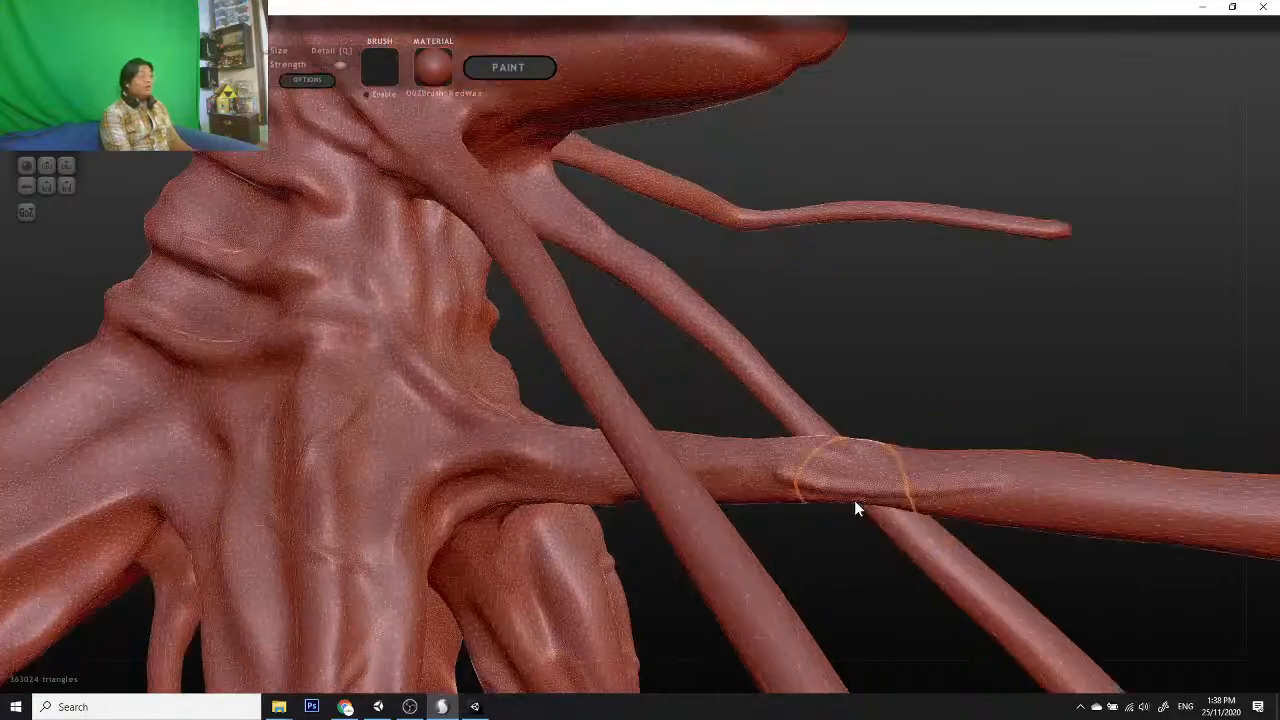
scroll(815, 561, "up", 4)
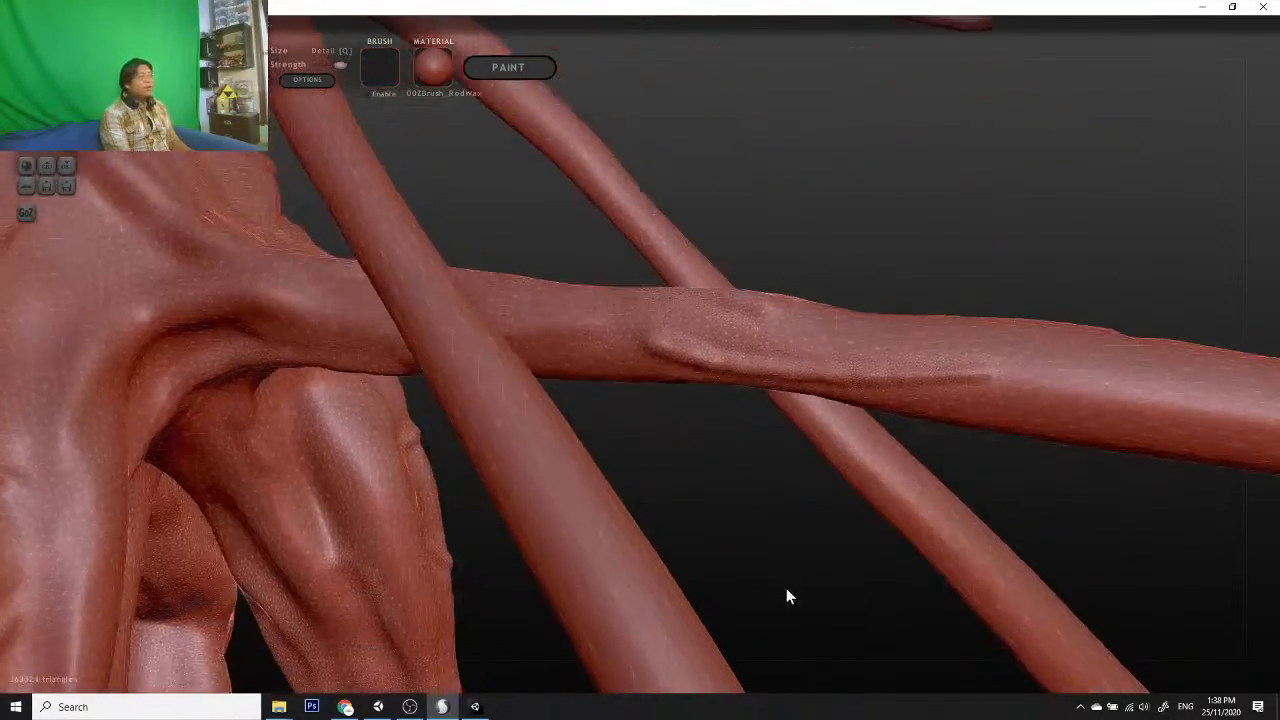
left_click_drag(786, 588, 831, 495)
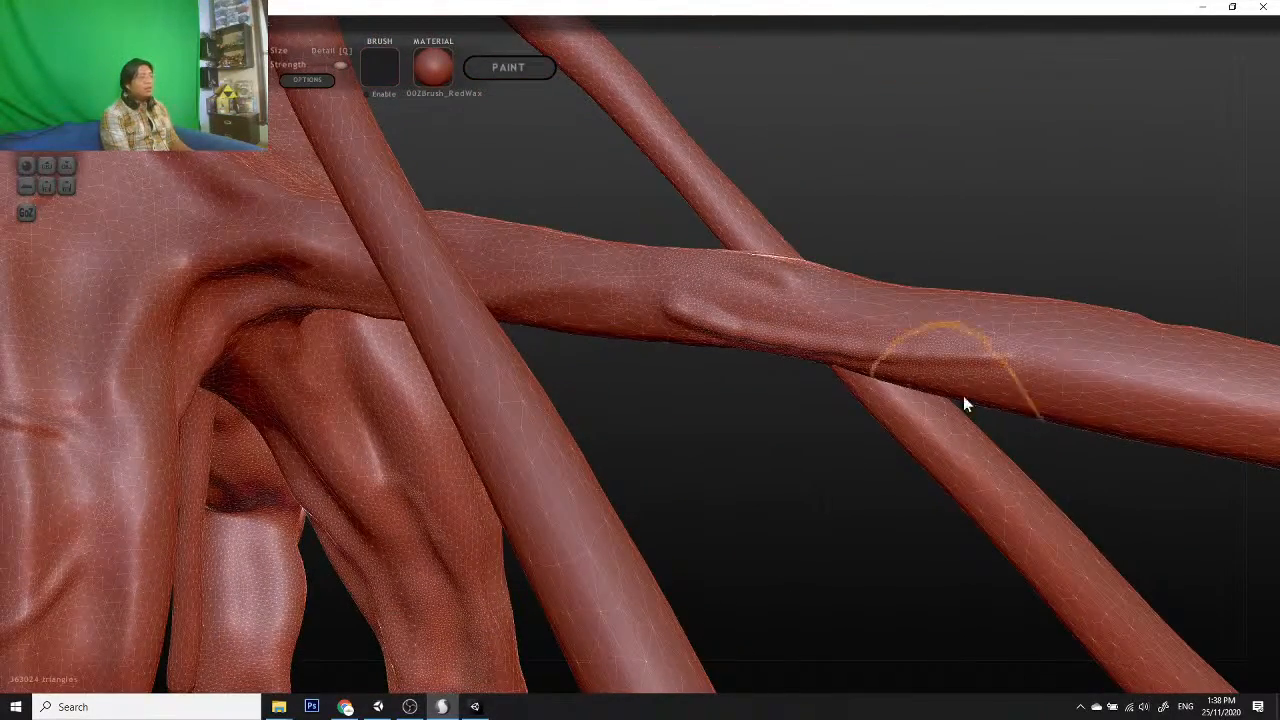
scroll(746, 489, "down", 4)
scroll(746, 489, "down", 3)
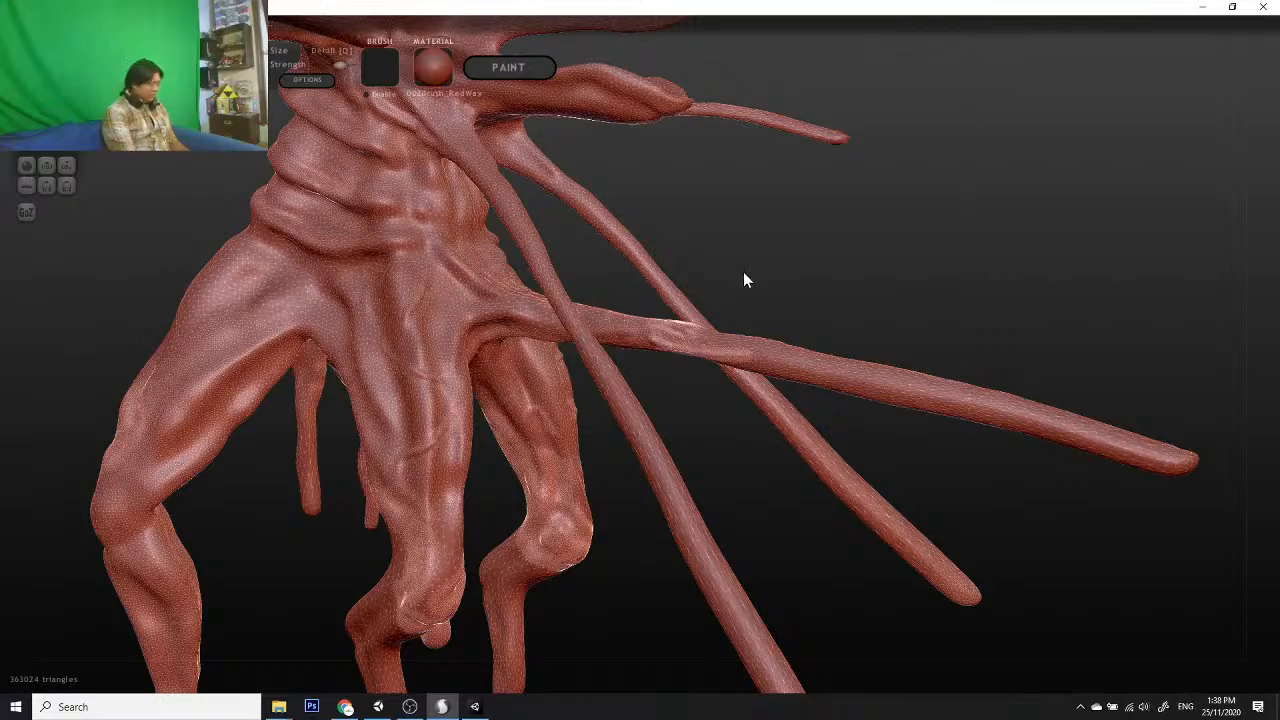
mouse_move(742, 267)
left_mouse_down("alt")
mouse_move(967, 489)
mouse_move(829, 437)
mouse_move(920, 543)
mouse_move(1051, 620)
mouse_move(1151, 606)
mouse_move(857, 611)
mouse_move(1065, 621)
mouse_move(674, 551)
mouse_move(734, 529)
mouse_move(755, 540)
mouse_move(714, 634)
mouse_move(871, 680)
mouse_move(971, 686)
mouse_move(1043, 457)
mouse_move(1058, 485)
left_mouse_up("alt")
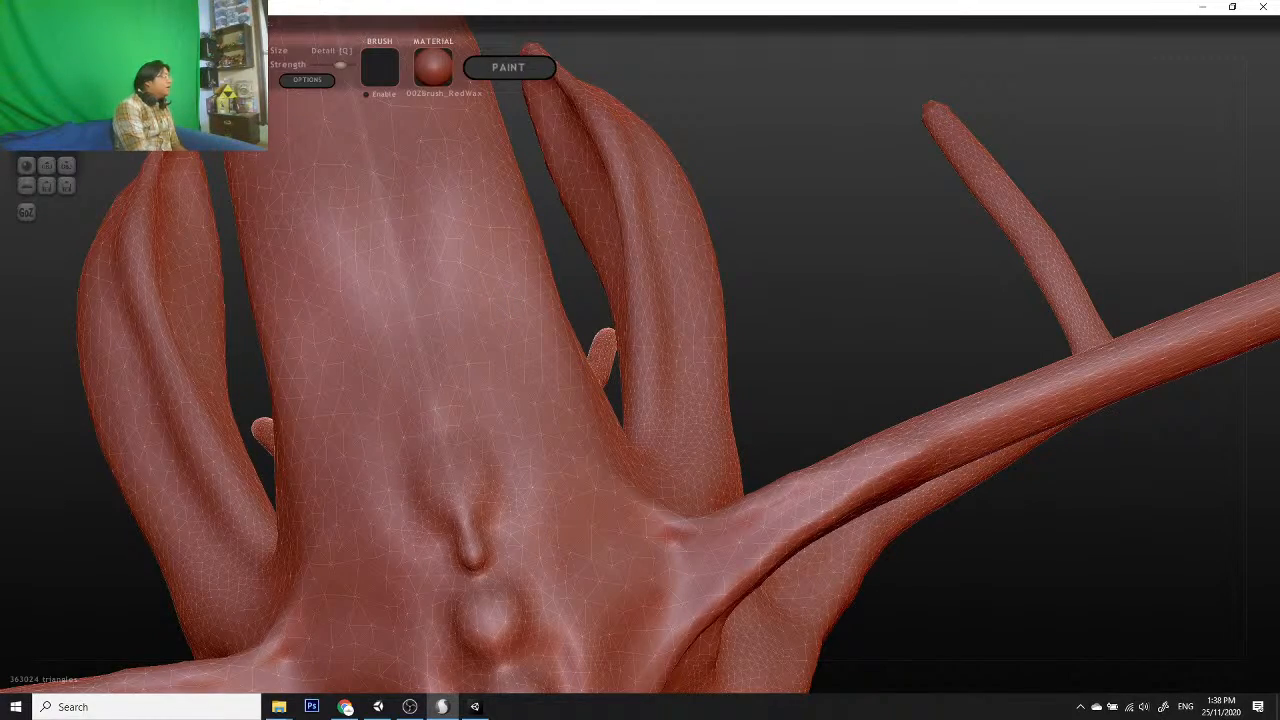
Step: Sculpt finer detail where the upper back tentacle joins the neck, and undo the last stroke
left_click_drag(860, 360, 1150, 515)
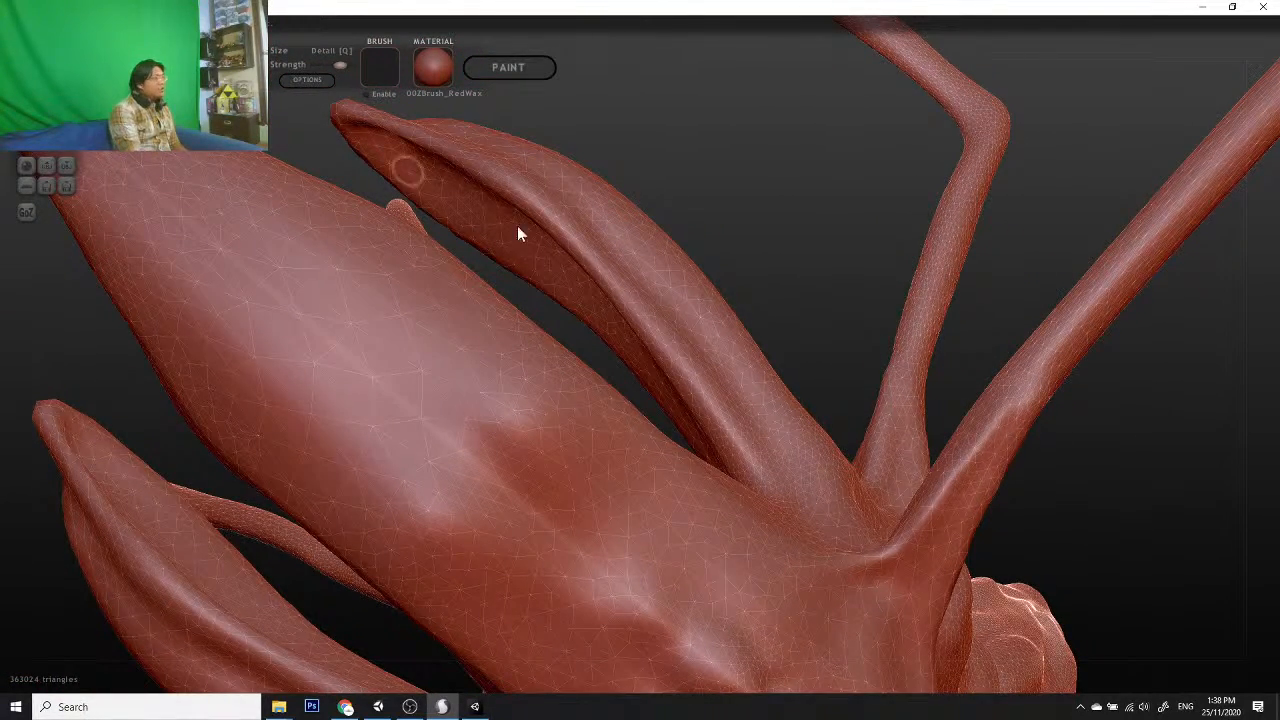
mouse_move(826, 559)
left_mouse_down()
mouse_move(800, 563)
mouse_move(921, 537)
mouse_move(995, 445)
mouse_move(1122, 538)
mouse_move(1119, 498)
mouse_move(1110, 526)
left_mouse_up()
mouse_move(840, 527)
left_mouse_down()
mouse_move(772, 509)
mouse_move(857, 512)
mouse_move(974, 483)
left_mouse_up()
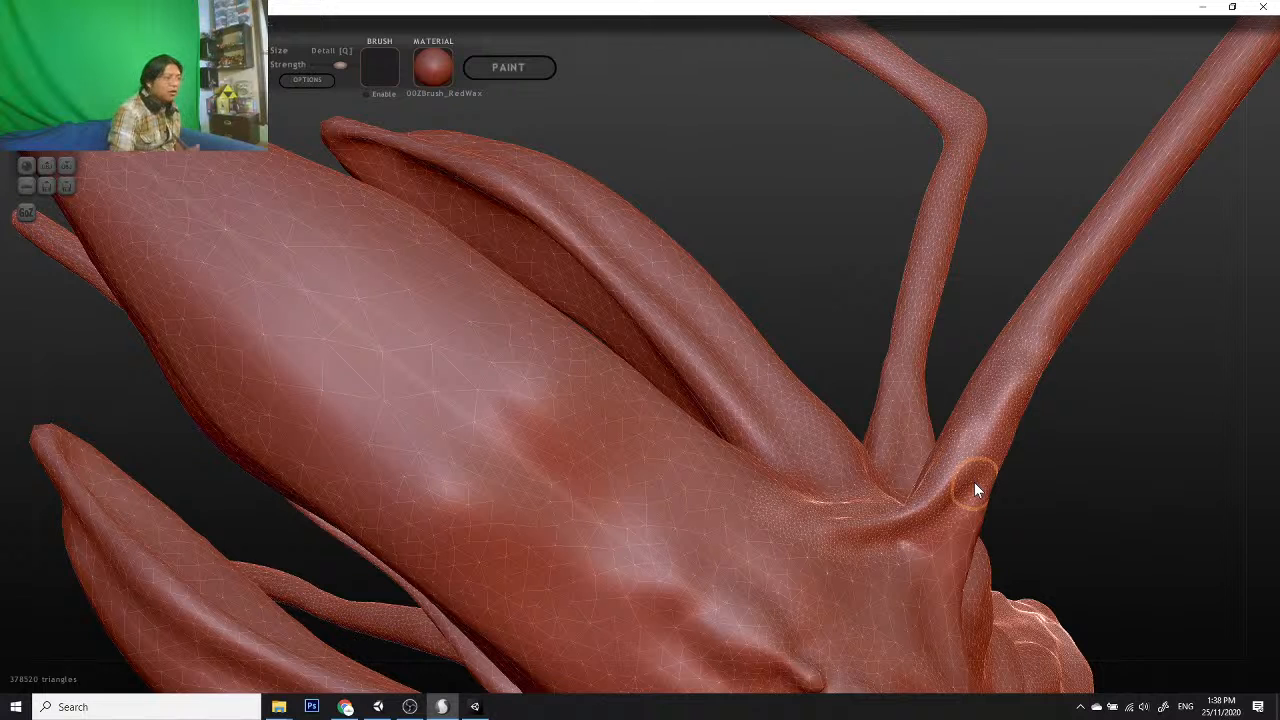
key("ctrl+z")
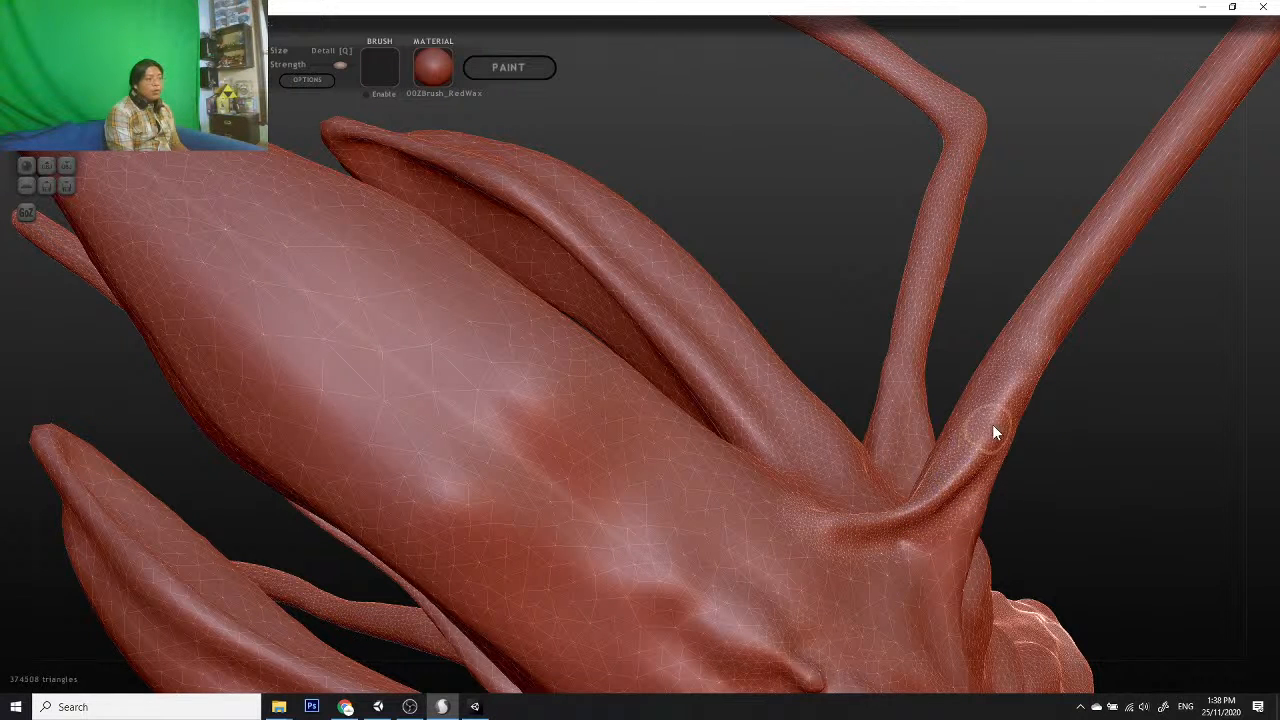
Step: Build up raised muscle strands around the root of the upper back tentacle, extending outward along it
left_click_drag(1084, 531, 876, 428)
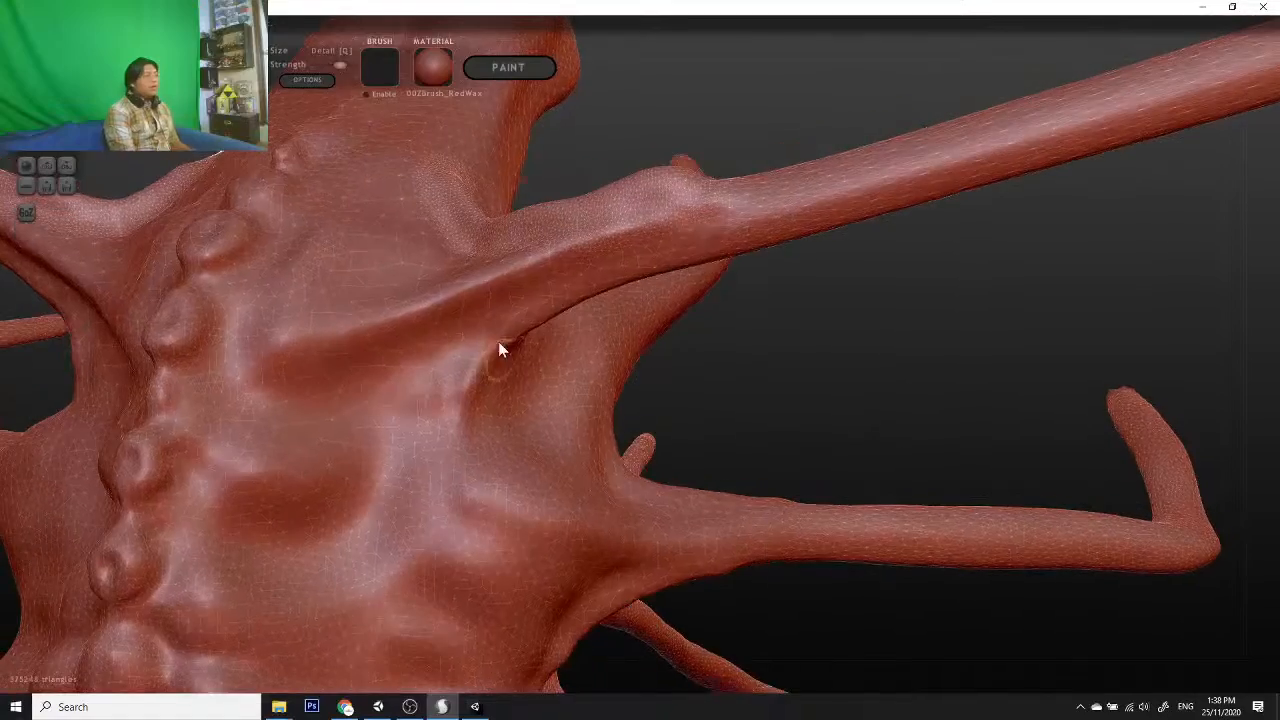
mouse_move(776, 390)
left_mouse_down()
mouse_move(788, 378)
mouse_move(697, 354)
mouse_move(838, 348)
mouse_move(864, 386)
left_mouse_up()
mouse_move(378, 359)
left_mouse_down()
mouse_move(456, 266)
mouse_move(700, 174)
left_mouse_up()
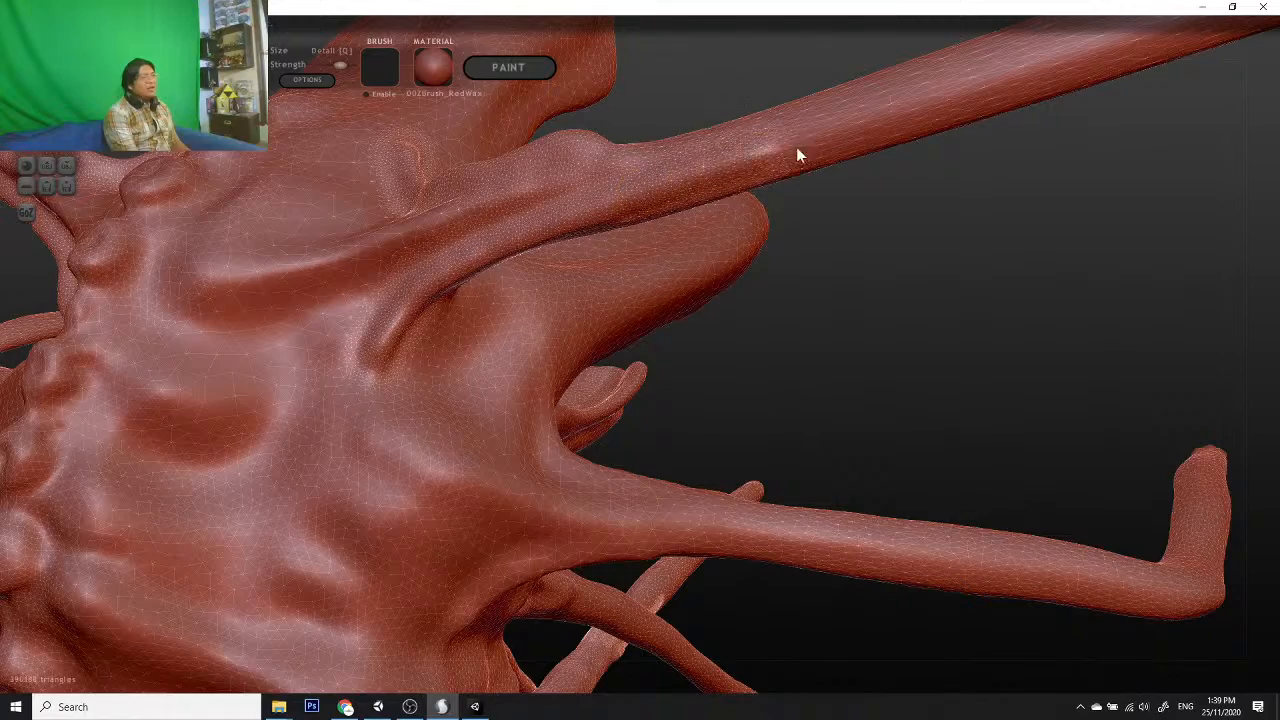
Step: Build up a raised muscle ridge across the neck where the long side tentacle meets the broad flap-like tentacle
mouse_move(822, 345)
left_mouse_down()
mouse_move(844, 299)
mouse_move(883, 335)
mouse_move(820, 384)
mouse_move(829, 404)
mouse_move(810, 490)
mouse_move(786, 491)
mouse_move(817, 500)
mouse_move(470, 382)
mouse_move(529, 429)
mouse_move(649, 480)
mouse_move(437, 429)
mouse_move(333, 347)
mouse_move(197, 358)
mouse_move(267, 271)
left_mouse_up()
left_click_drag(304, 211, 317, 188)
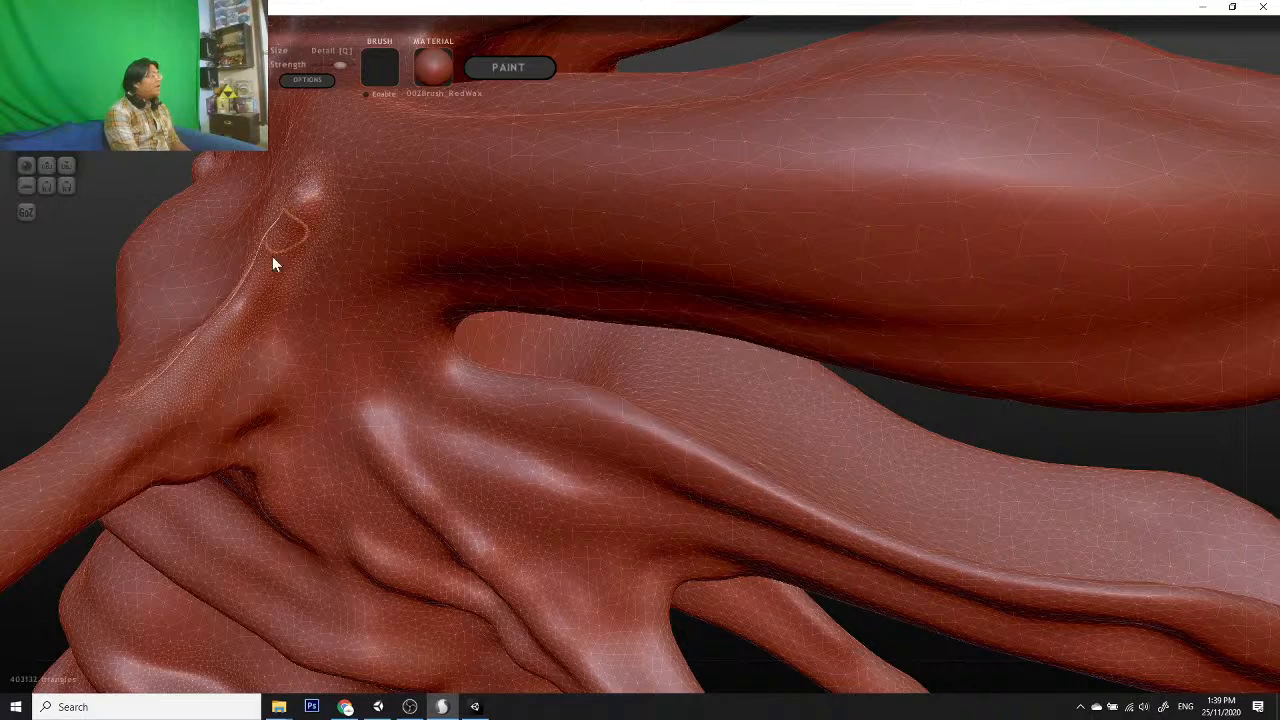
mouse_move(227, 308)
left_mouse_down()
mouse_move(309, 194)
mouse_move(366, 157)
left_mouse_up()
mouse_move(36, 305)
left_mouse_down()
mouse_move(100, 243)
mouse_move(294, 306)
mouse_move(303, 323)
mouse_move(221, 334)
mouse_move(86, 294)
mouse_move(143, 388)
left_mouse_up()
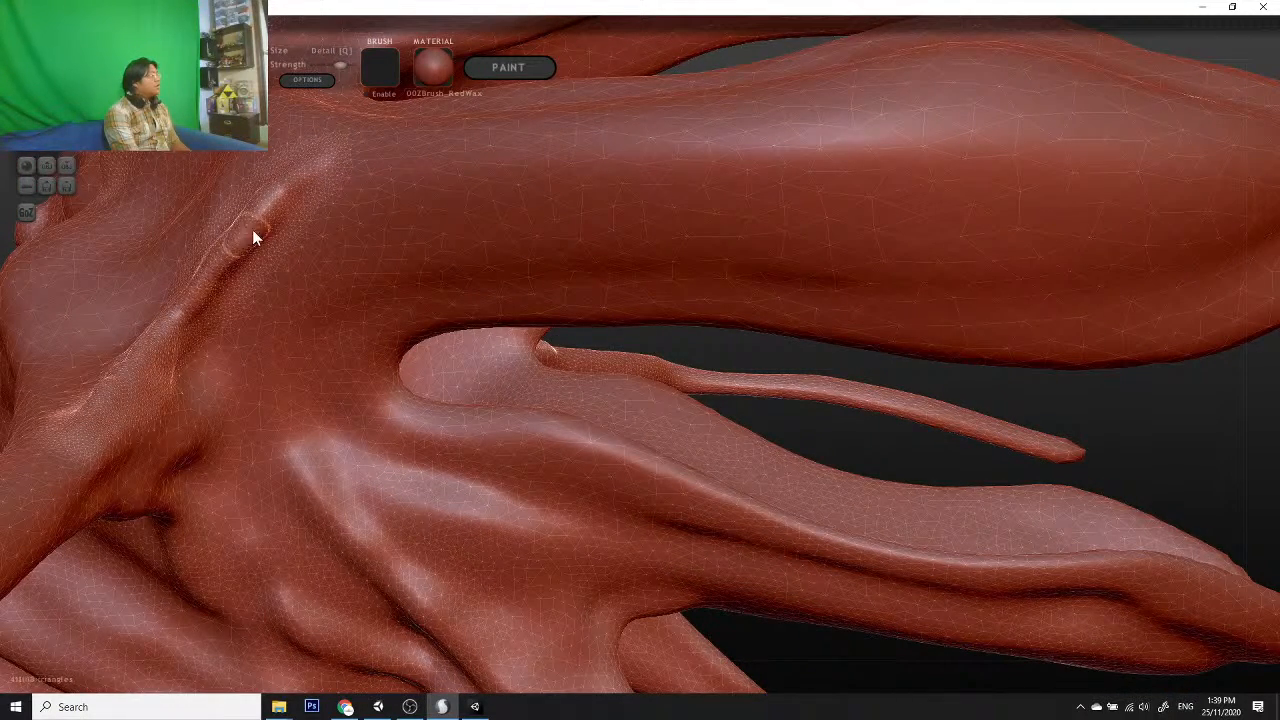
mouse_move(252, 236)
left_mouse_down()
mouse_move(306, 180)
mouse_move(375, 143)
left_mouse_up()
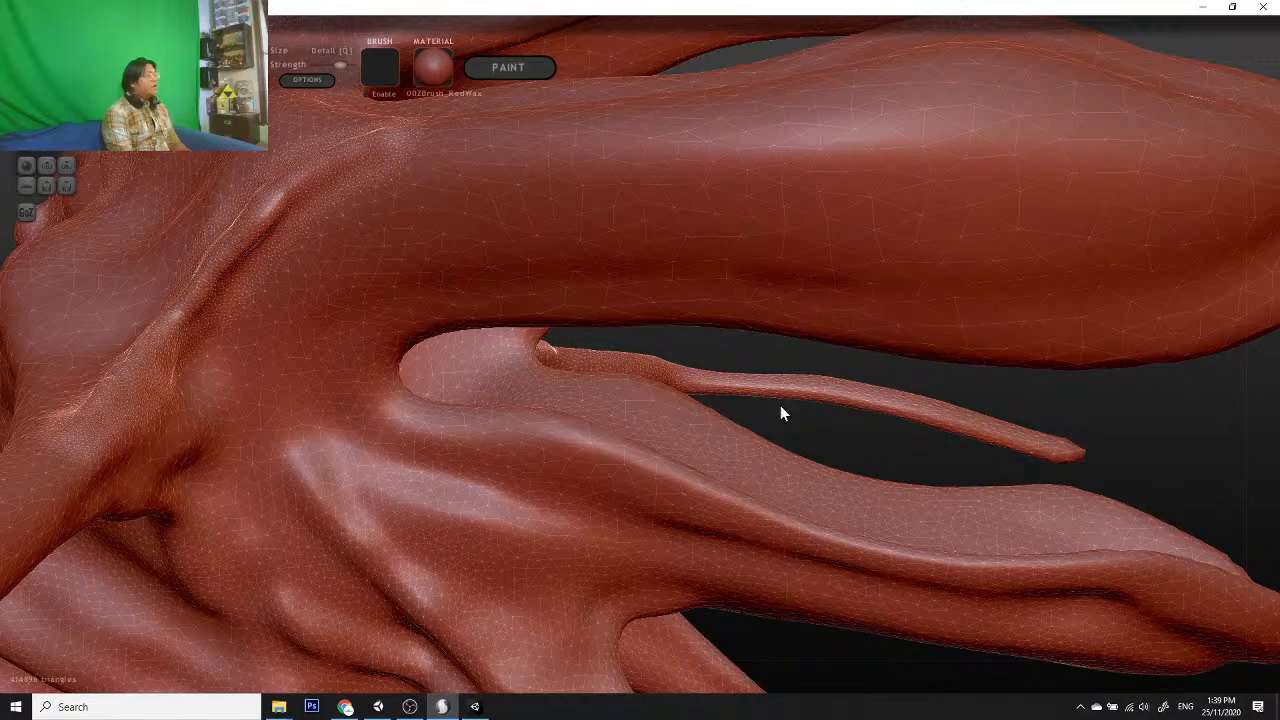
Step: Build a long muscle strand from the upper back onto the upper tentacle and another along its underside down to the torso
mouse_move(782, 412)
left_mouse_down()
mouse_move(983, 374)
mouse_move(606, 429)
mouse_move(700, 470)
mouse_move(571, 429)
mouse_move(580, 471)
mouse_move(360, 471)
left_mouse_up()
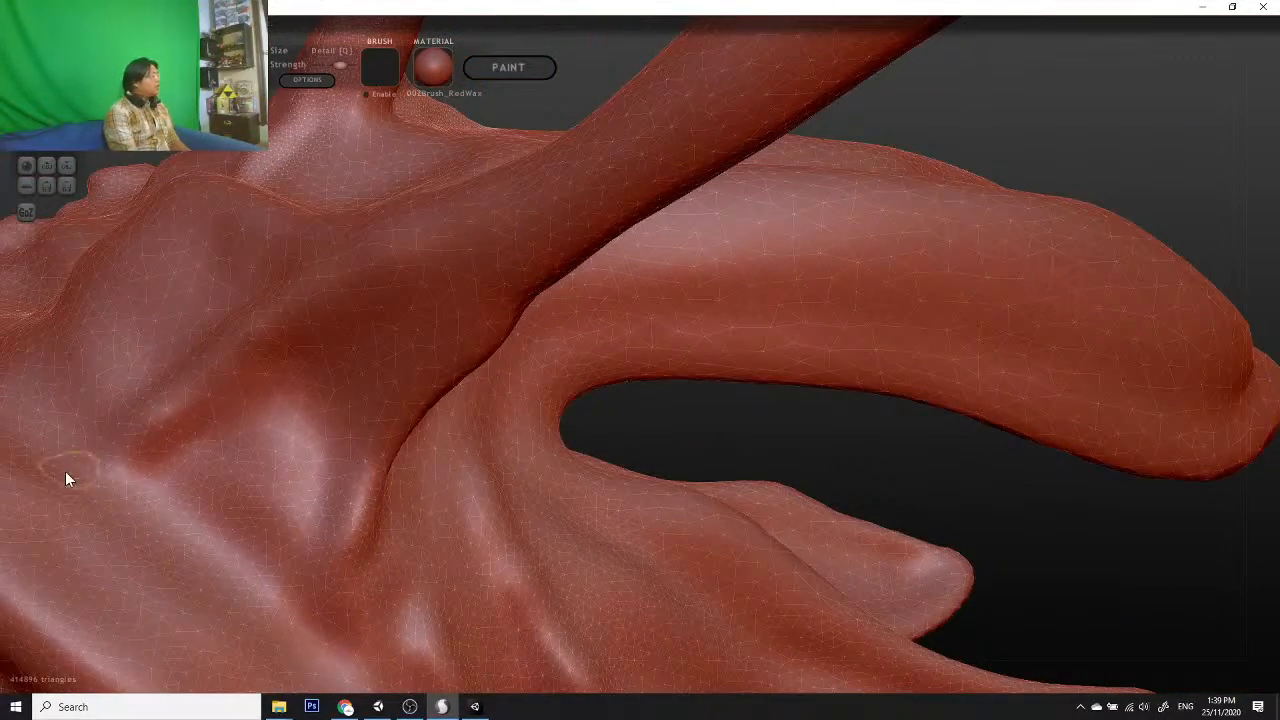
mouse_move(66, 478)
left_mouse_down()
mouse_move(286, 331)
mouse_move(573, 180)
left_mouse_up()
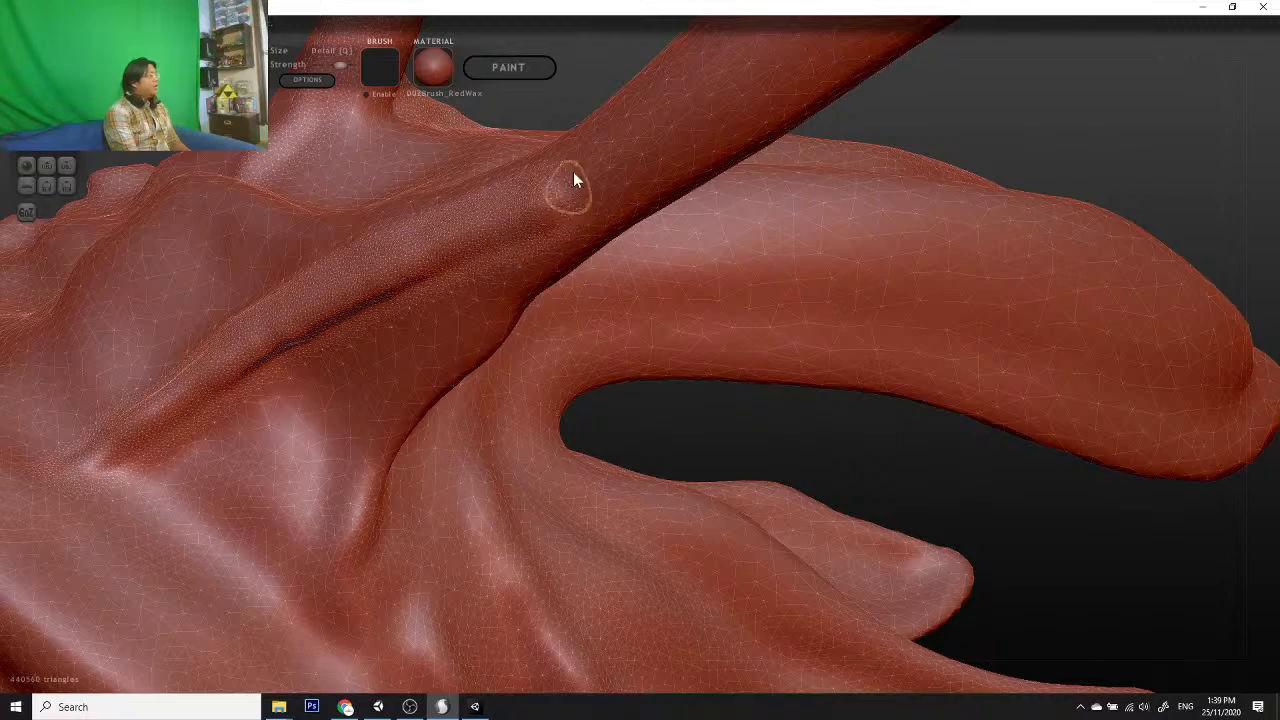
mouse_move(710, 445)
left_mouse_down()
mouse_move(626, 409)
mouse_move(534, 446)
left_mouse_up()
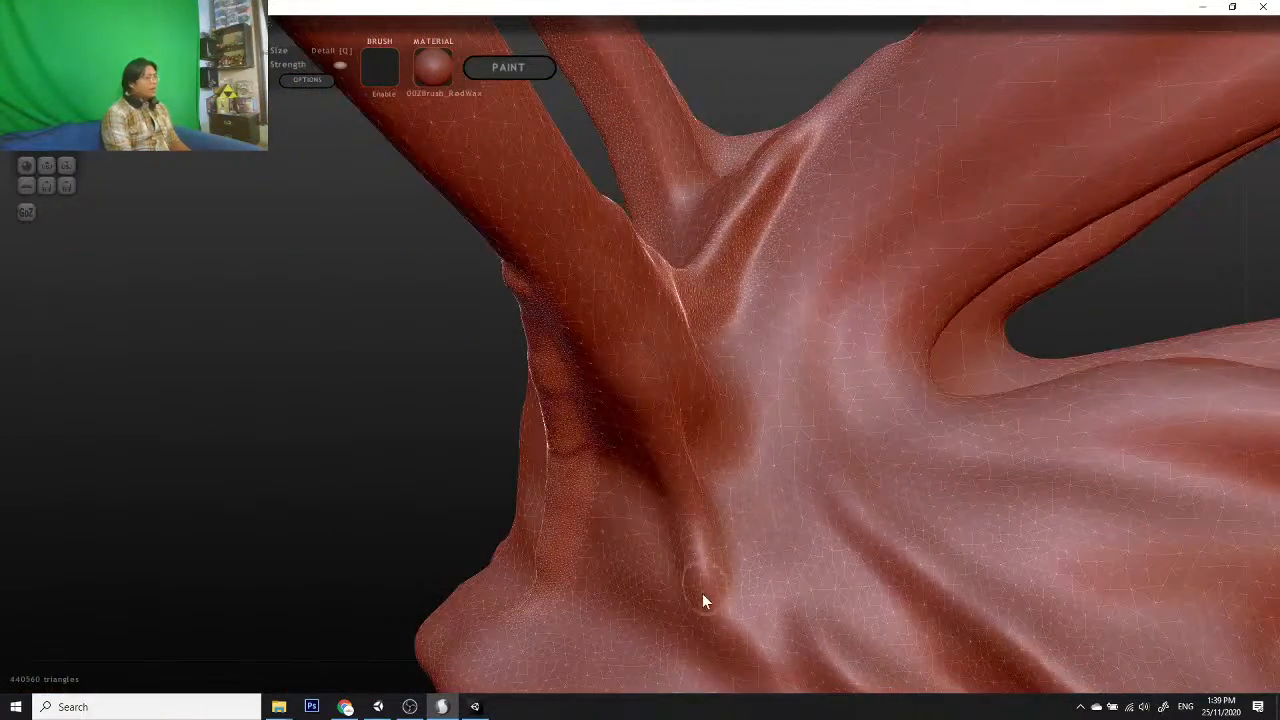
mouse_move(742, 672)
left_mouse_down()
mouse_move(718, 610)
mouse_move(734, 661)
mouse_move(728, 643)
left_mouse_up()
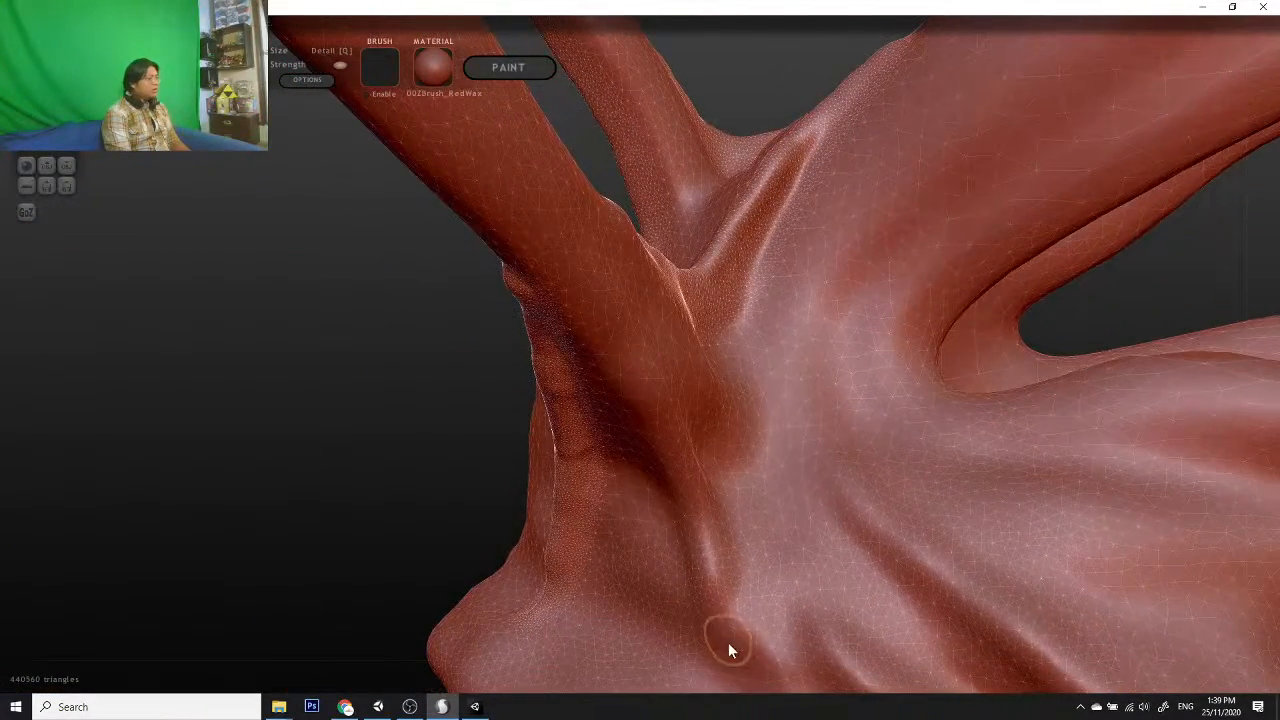
left_click_drag(711, 566, 672, 407)
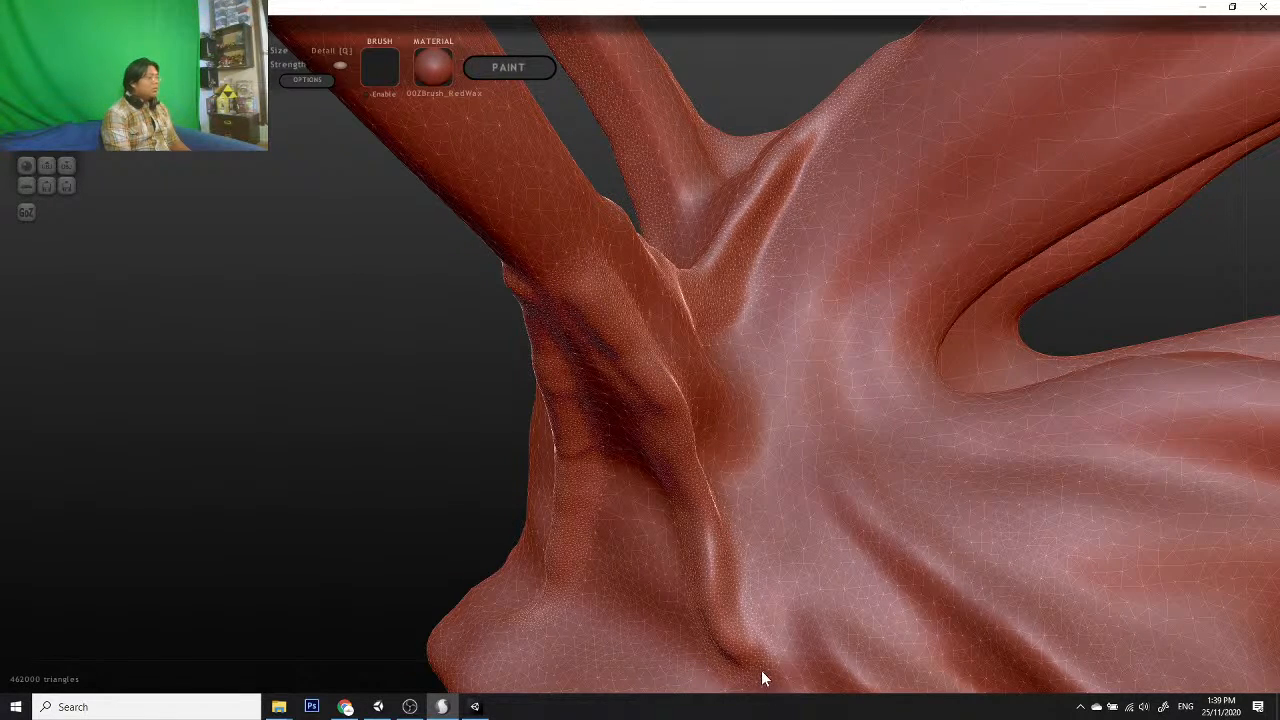
left_click_drag(746, 623, 724, 604)
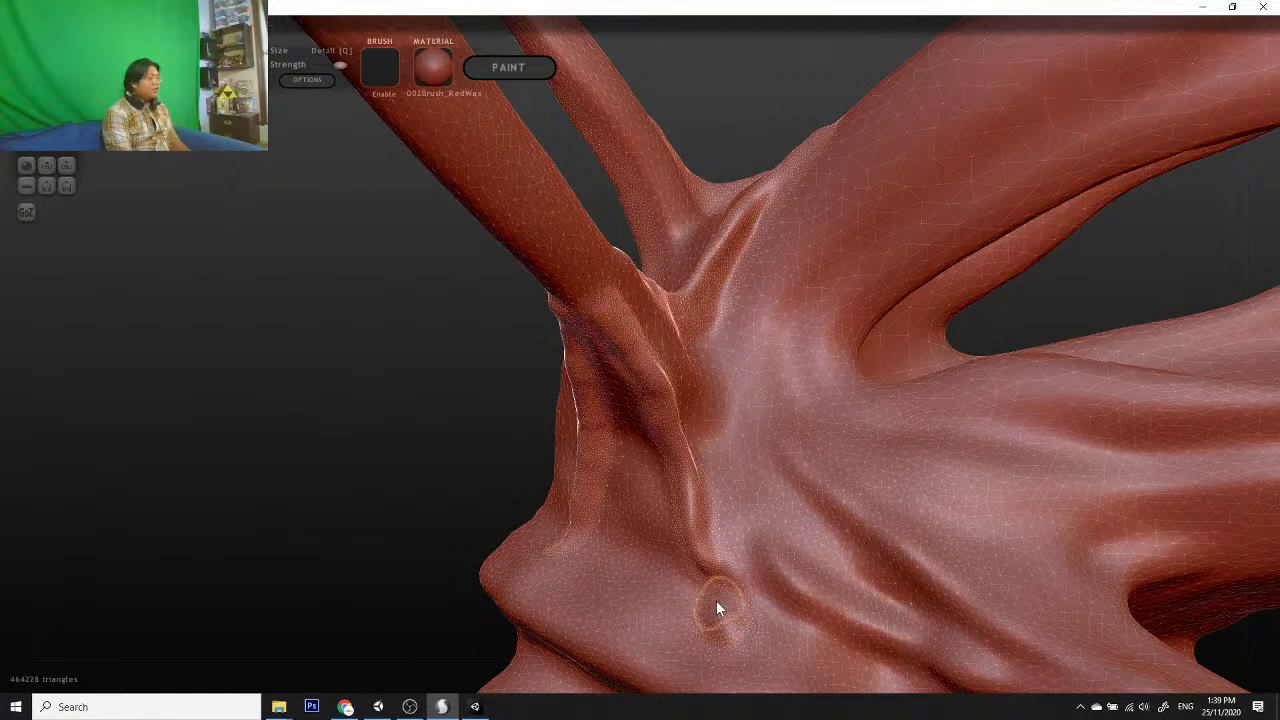
left_click_drag(686, 512, 681, 472)
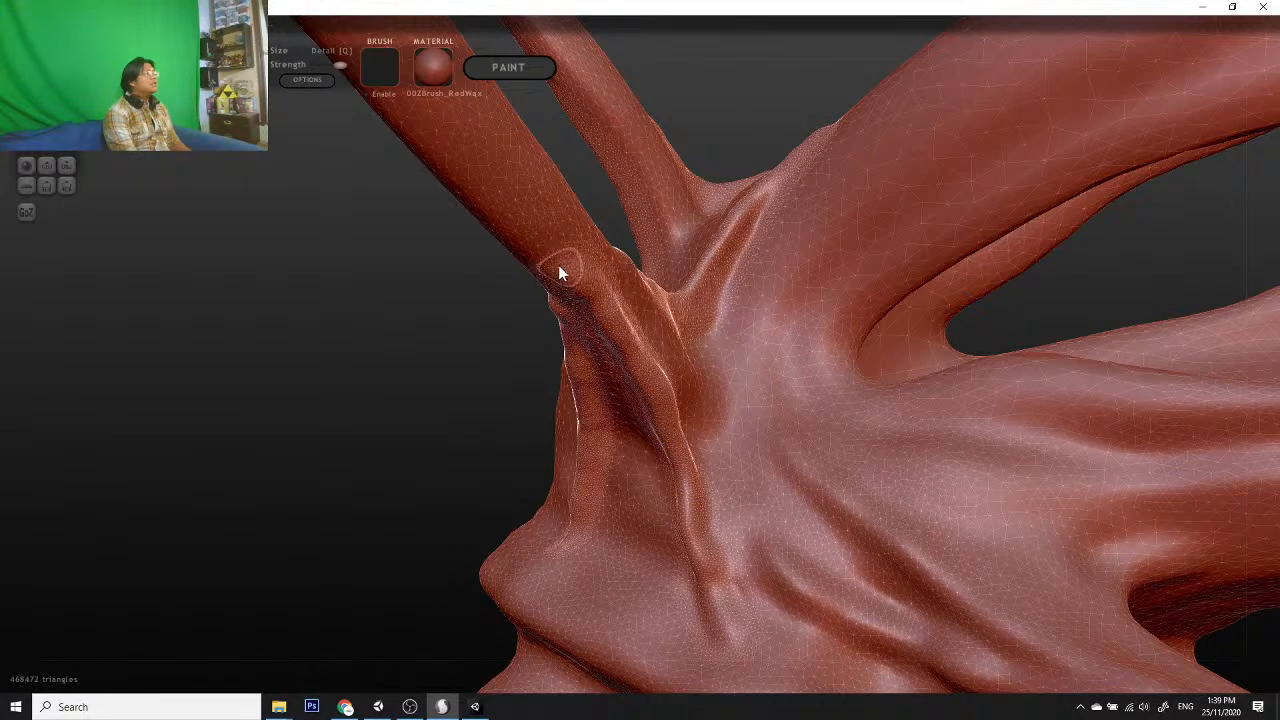
Step: Sculpt additional raised muscle strands along the side of the upper tentacle's root, extending outward along the limb
mouse_move(354, 323)
left_mouse_down()
mouse_move(700, 354)
mouse_move(731, 323)
left_mouse_up()
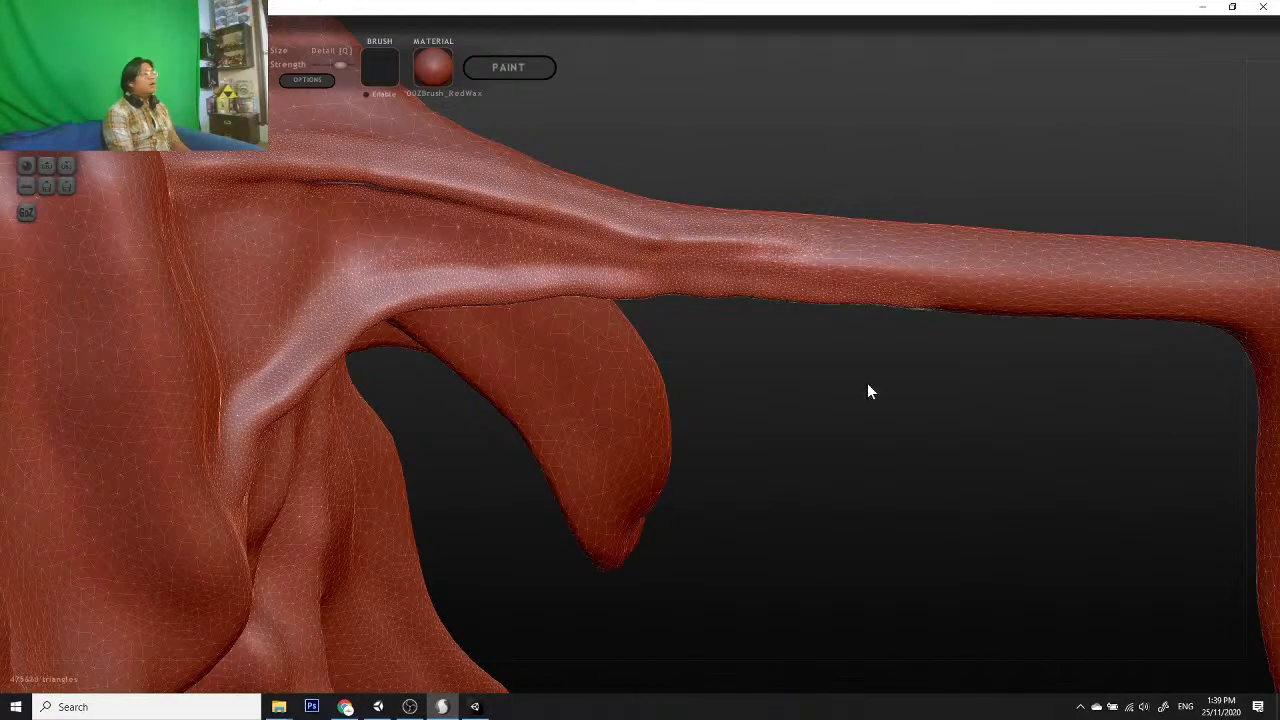
mouse_move(867, 390)
left_mouse_down()
mouse_move(843, 523)
mouse_move(854, 420)
mouse_move(806, 463)
mouse_move(866, 508)
mouse_move(874, 537)
left_mouse_up()
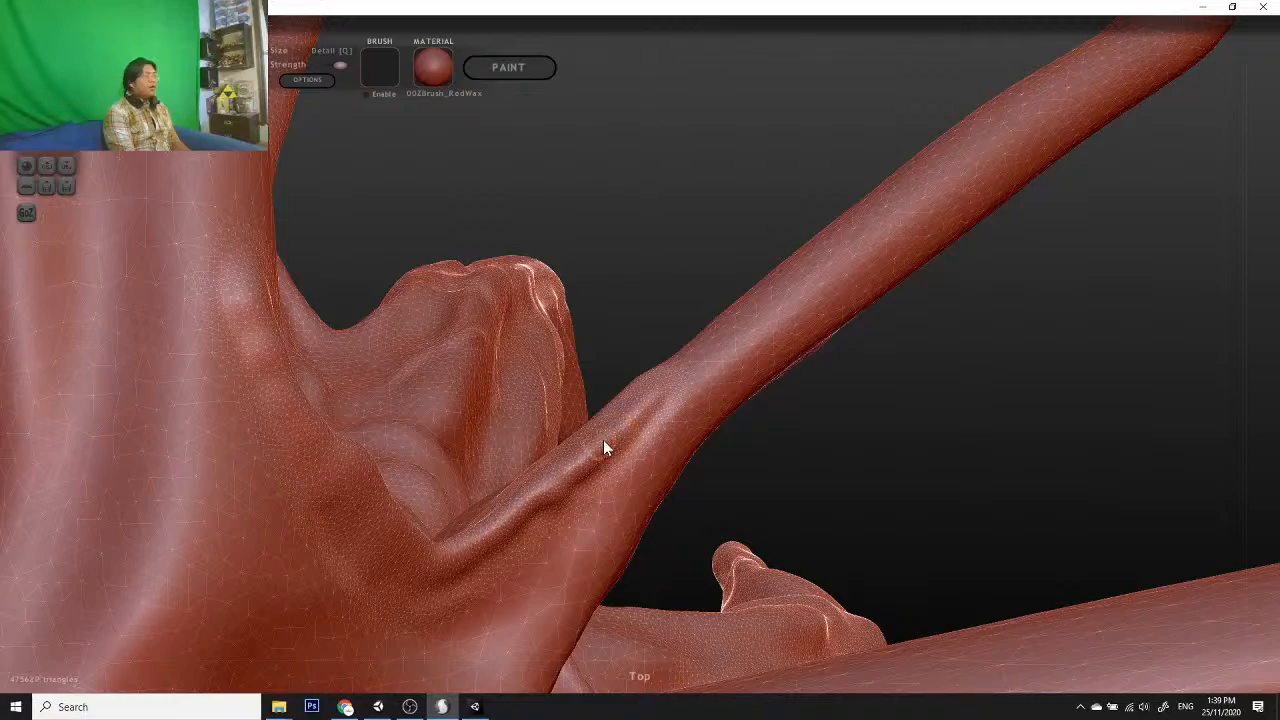
mouse_move(895, 410)
left_mouse_down()
mouse_move(891, 300)
mouse_move(817, 277)
mouse_move(849, 326)
mouse_move(855, 412)
mouse_move(826, 431)
mouse_move(802, 418)
left_mouse_up()
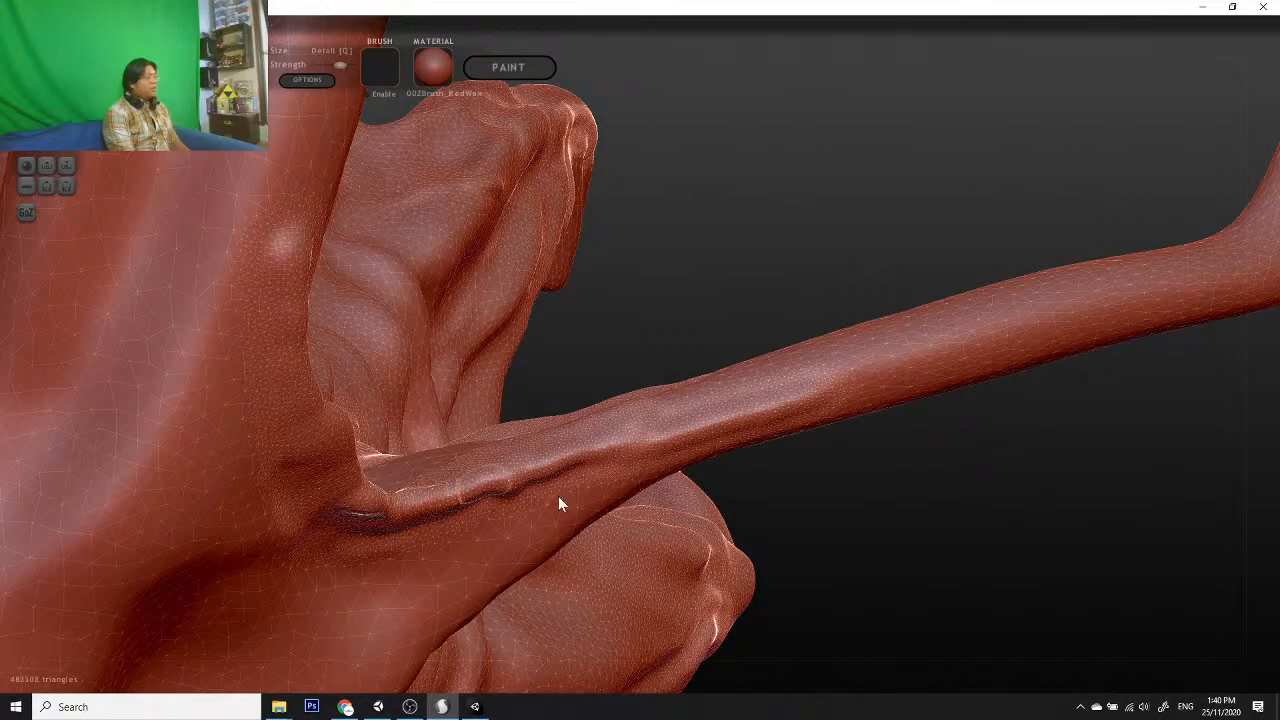
mouse_move(558, 503)
left_mouse_down()
mouse_move(837, 514)
mouse_move(603, 374)
mouse_move(340, 286)
mouse_move(571, 260)
mouse_move(780, 415)
mouse_move(914, 428)
left_mouse_up()
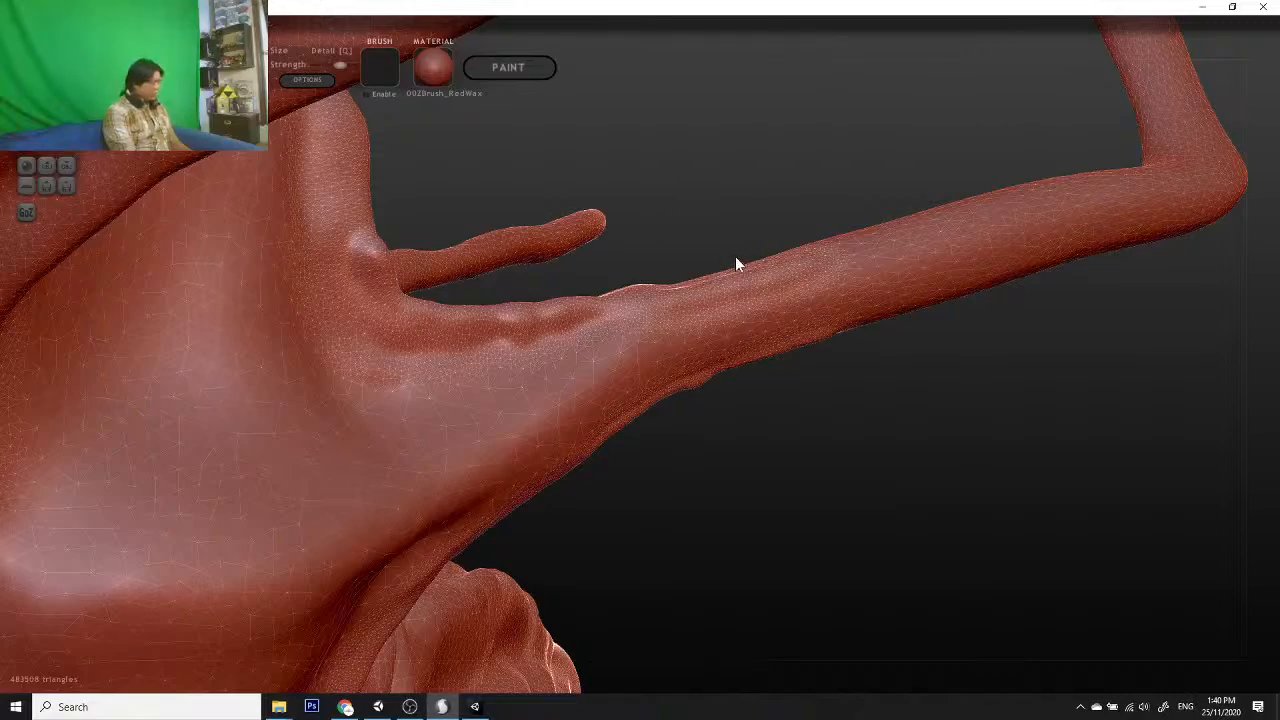
Step: Sculpt curved muscle folds in the crease between the long side tentacle and the neighbouring broad tentacle
mouse_move(735, 264)
left_mouse_down()
mouse_move(763, 257)
mouse_move(800, 371)
mouse_move(786, 291)
mouse_move(731, 366)
left_mouse_up()
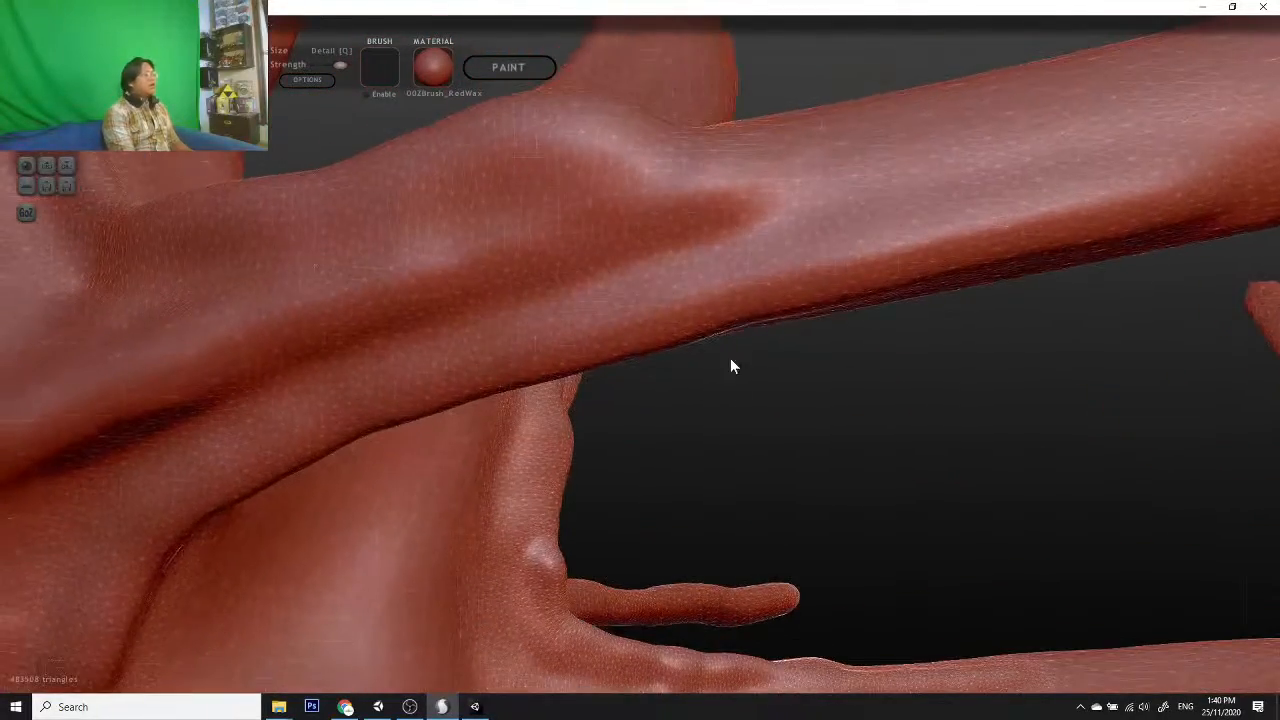
mouse_move(800, 460)
left_mouse_down()
mouse_move(812, 463)
mouse_move(817, 143)
mouse_move(422, 380)
left_mouse_up()
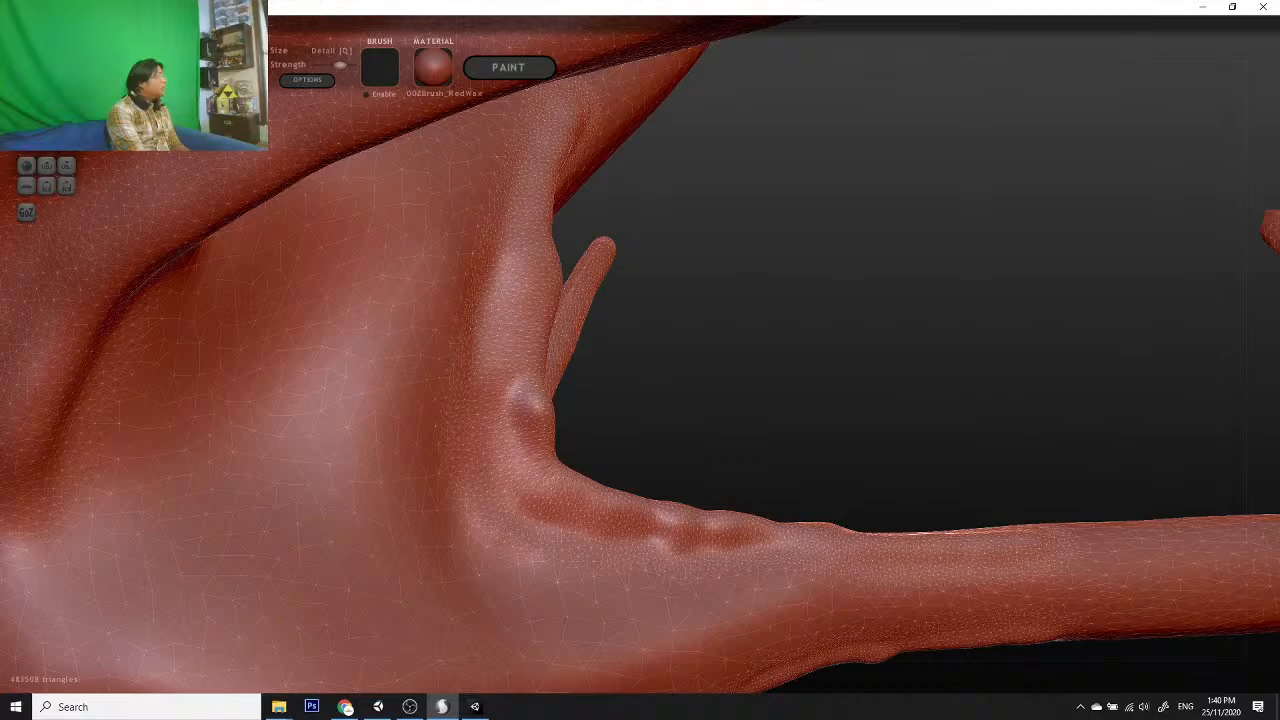
mouse_move(740, 322)
left_mouse_down()
mouse_move(946, 398)
mouse_move(620, 330)
mouse_move(414, 229)
mouse_move(713, 463)
left_mouse_up()
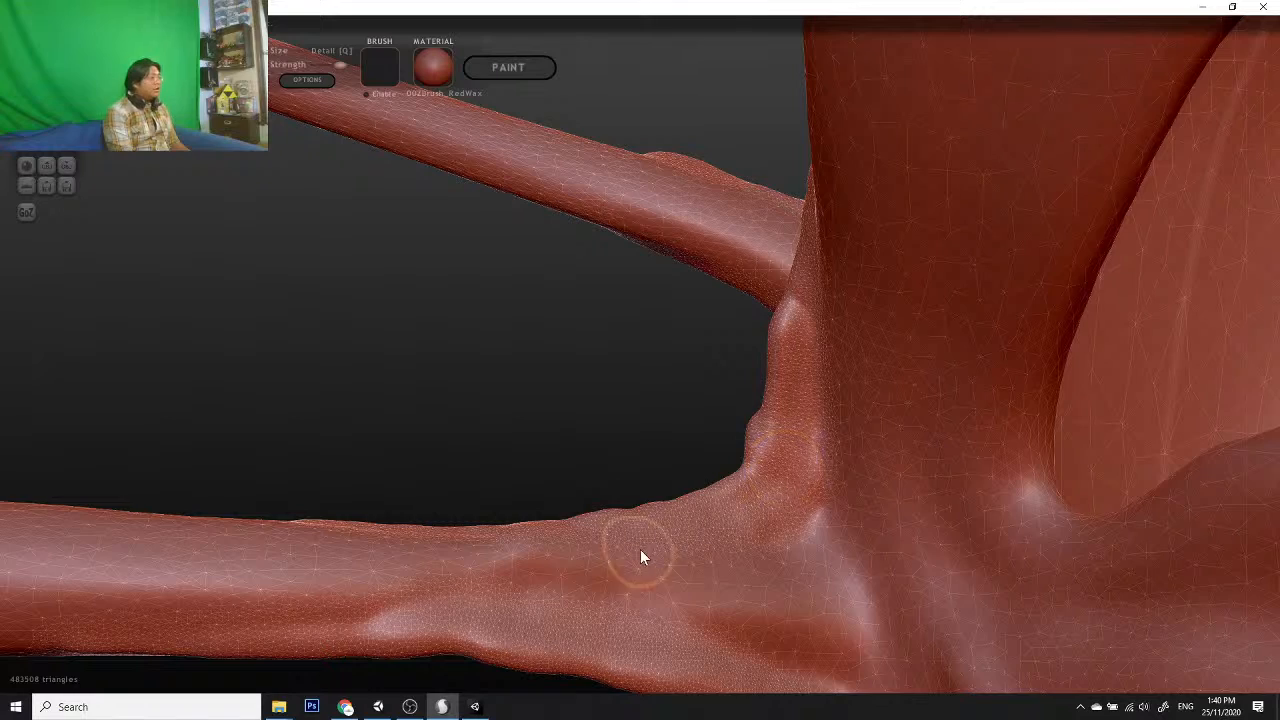
mouse_move(640, 549)
left_mouse_down()
mouse_move(805, 522)
mouse_move(851, 385)
left_mouse_up()
mouse_move(590, 385)
left_mouse_down()
mouse_move(572, 396)
mouse_move(664, 440)
mouse_move(690, 417)
left_mouse_up()
key("w")
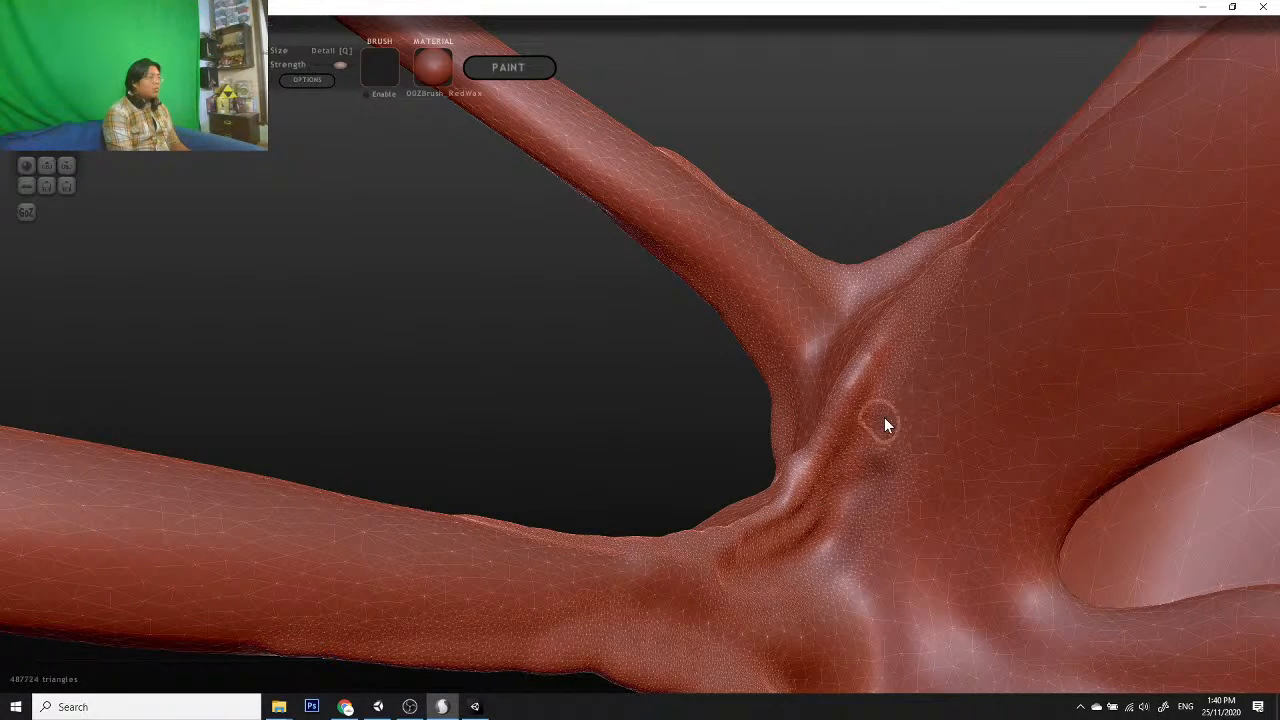
mouse_move(566, 413)
left_mouse_down()
mouse_move(829, 491)
mouse_move(652, 424)
left_mouse_up()
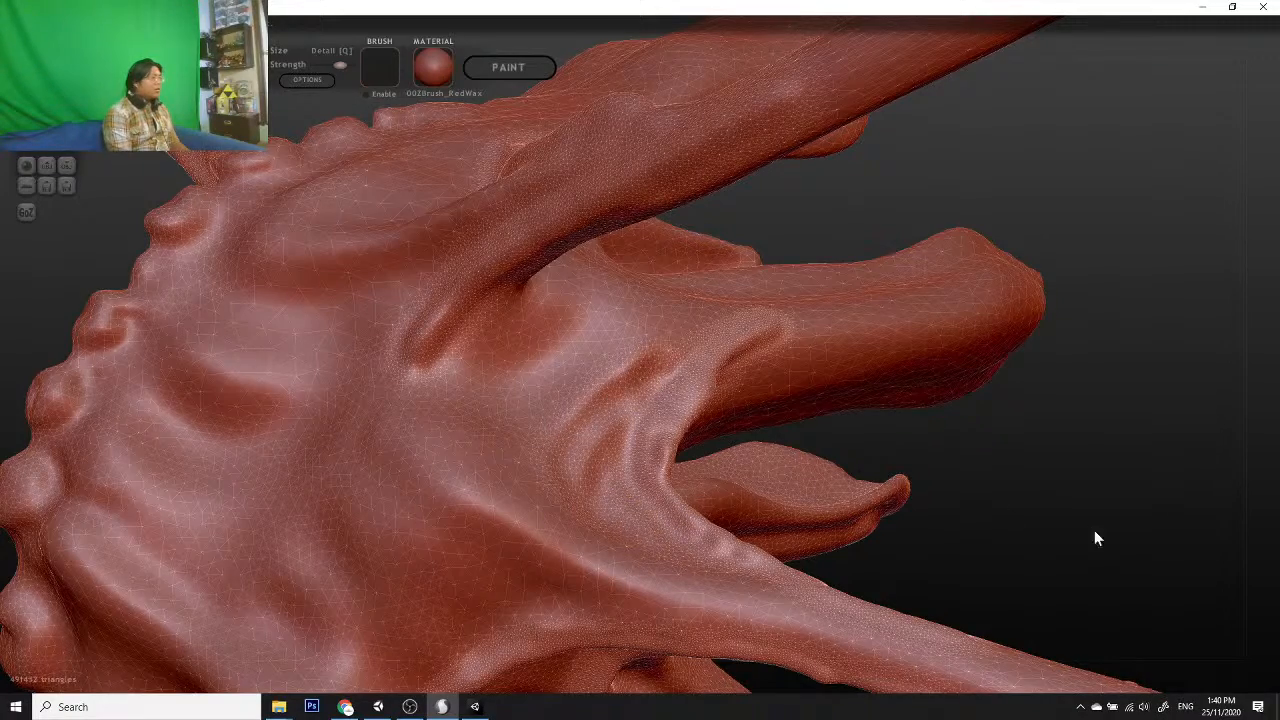
Step: Refine the muscle ridge along the lower edge of the long side tentacle's root
mouse_move(1094, 534)
left_mouse_down()
mouse_move(883, 500)
mouse_move(909, 520)
mouse_move(994, 507)
left_mouse_up()
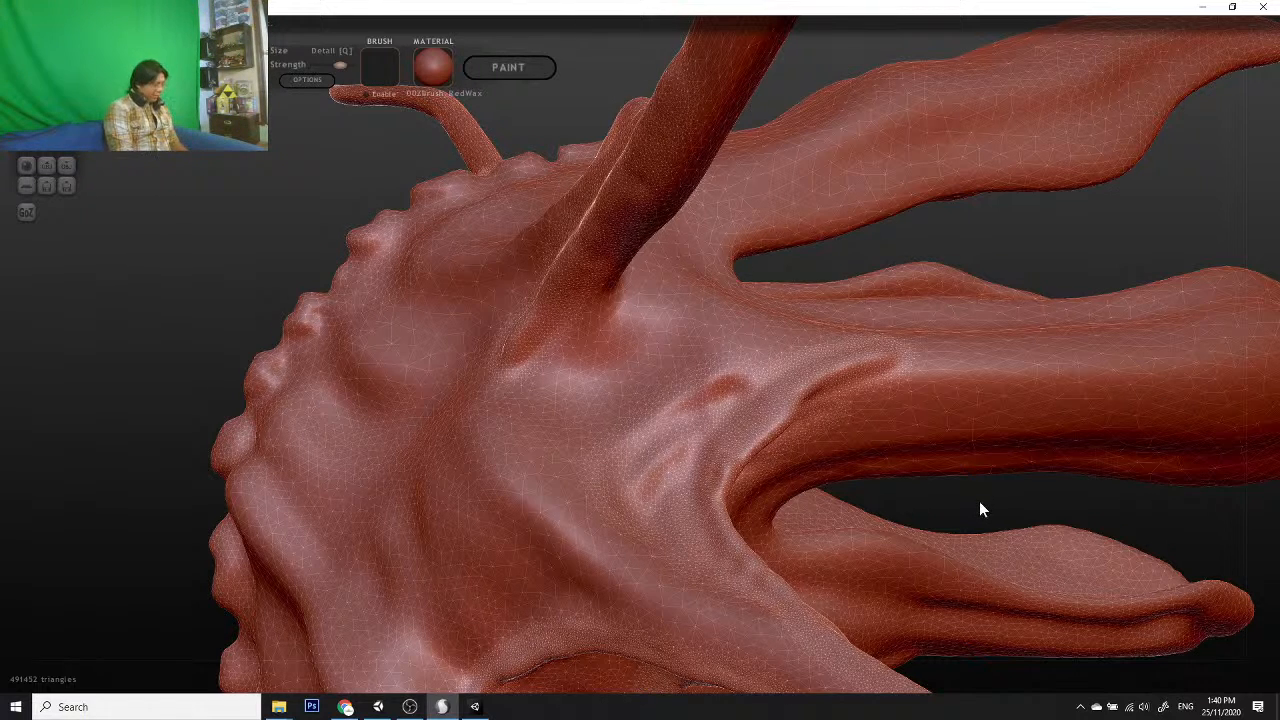
mouse_move(979, 509)
right_mouse_down()
mouse_move(911, 329)
mouse_move(900, 366)
mouse_move(1117, 417)
mouse_move(1134, 337)
mouse_move(1094, 343)
mouse_move(1060, 377)
mouse_move(1091, 309)
right_mouse_up()
scroll(646, 557, "up", 3)
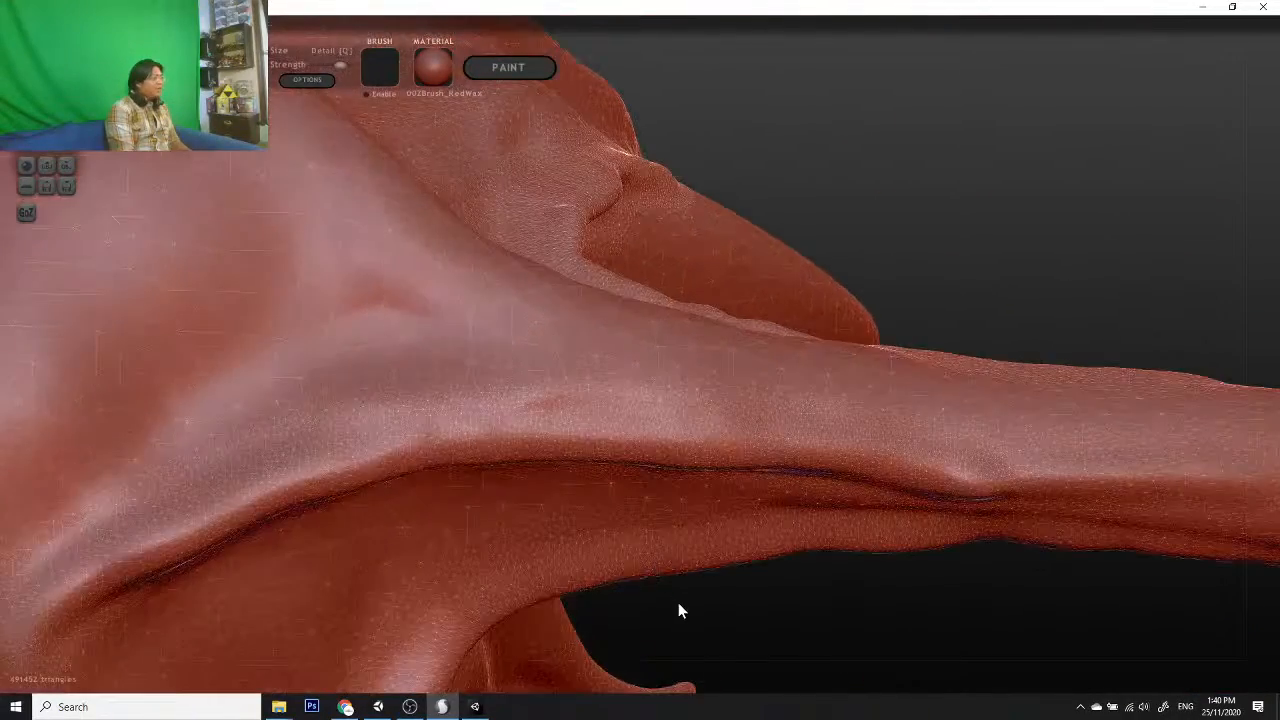
mouse_move(678, 611)
right_mouse_down()
mouse_move(677, 623)
mouse_move(720, 589)
mouse_move(674, 560)
mouse_move(322, 531)
right_mouse_up()
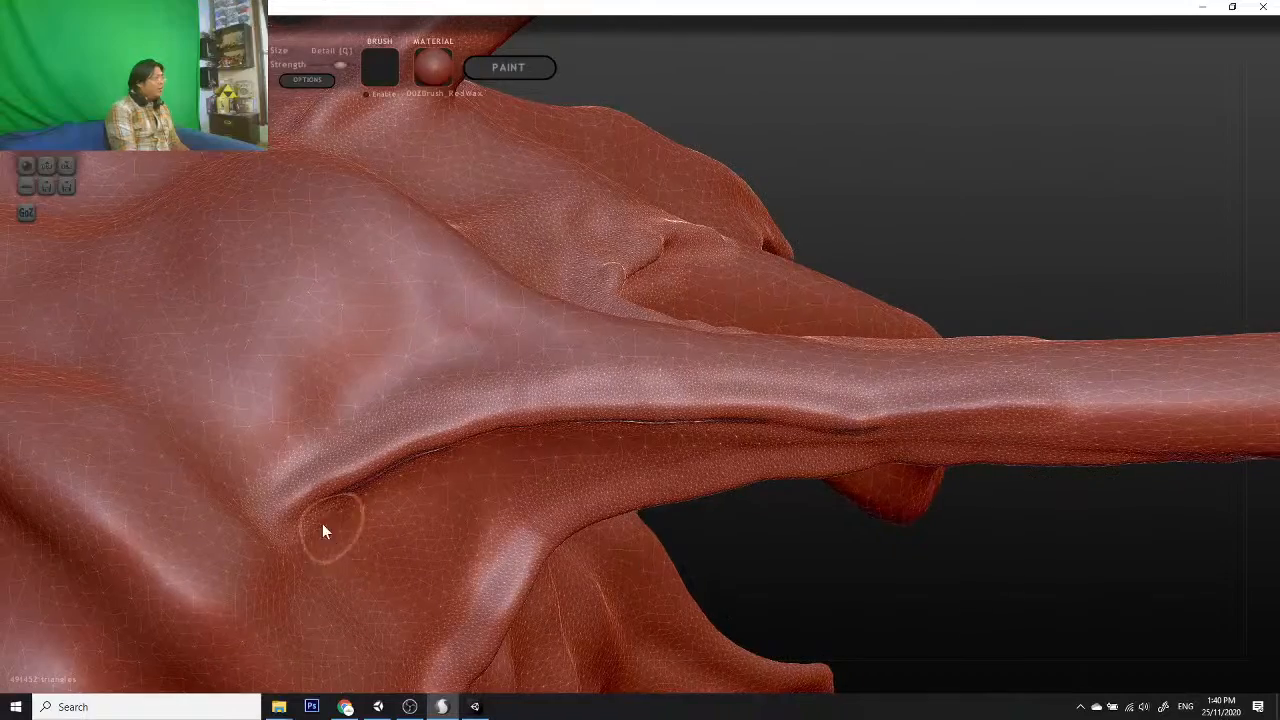
left_click_drag(502, 424, 667, 425)
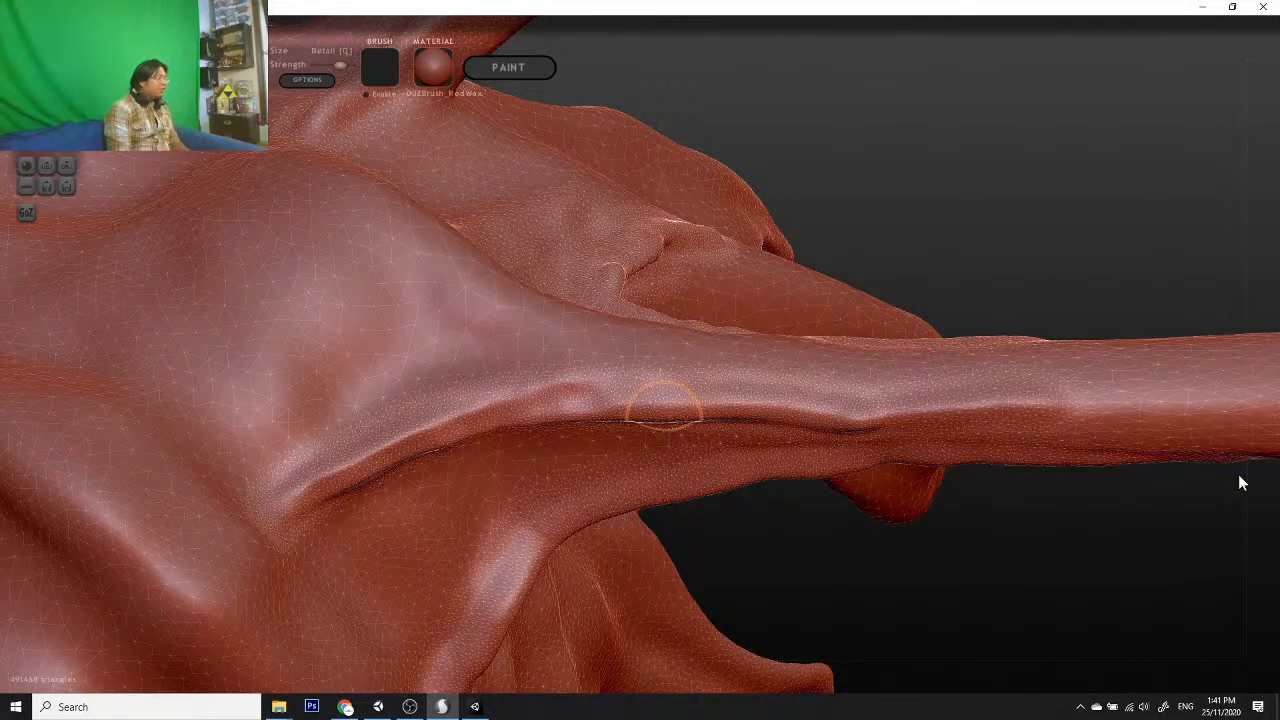
Step: Build up a thick muscle strand along the side tentacle's lower edge, curving down into the upper back
mouse_move(793, 533)
left_mouse_down()
mouse_move(866, 612)
mouse_move(886, 658)
mouse_move(888, 594)
mouse_move(789, 426)
mouse_move(812, 597)
mouse_move(846, 611)
mouse_move(860, 600)
mouse_move(831, 523)
mouse_move(810, 575)
mouse_move(849, 669)
left_mouse_up()
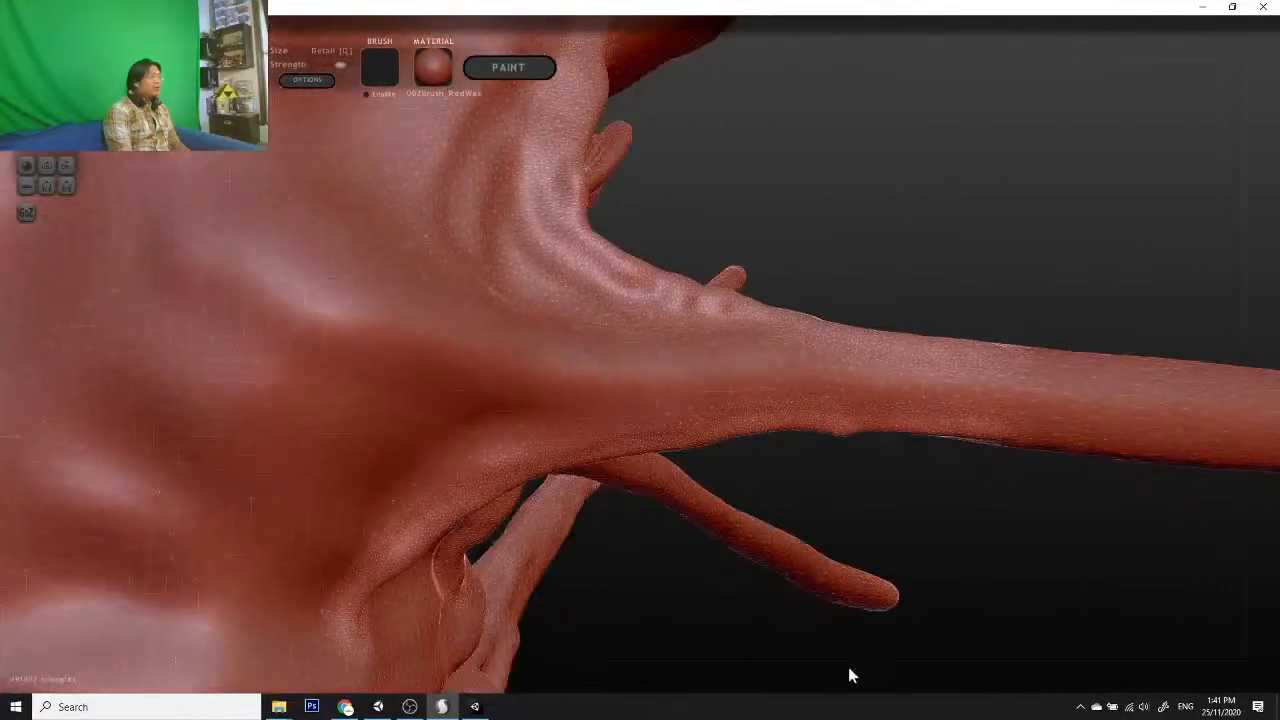
mouse_move(862, 494)
left_mouse_down()
mouse_move(705, 549)
mouse_move(617, 443)
mouse_move(503, 411)
mouse_move(506, 443)
mouse_move(654, 440)
mouse_move(883, 363)
mouse_move(814, 437)
mouse_move(820, 549)
left_mouse_up()
mouse_move(776, 604)
left_mouse_down()
mouse_move(894, 560)
mouse_move(843, 574)
left_mouse_up()
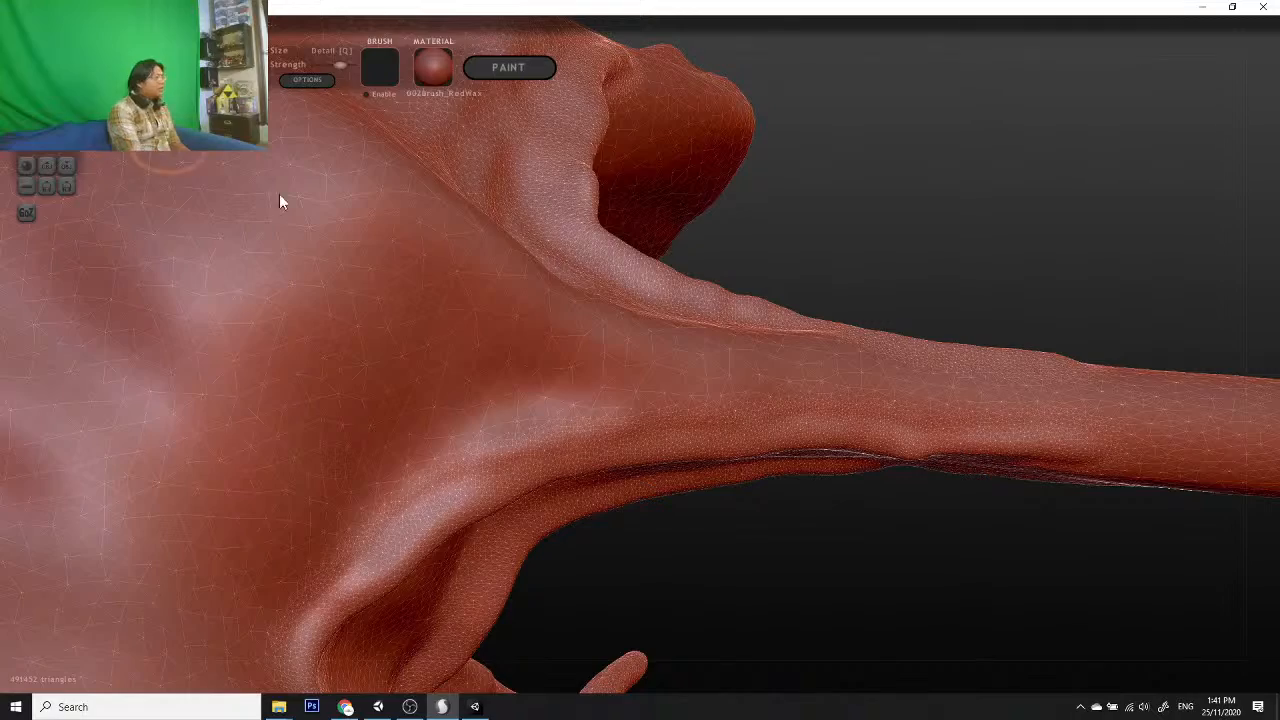
mouse_move(711, 583)
left_mouse_down()
mouse_move(708, 502)
mouse_move(530, 325)
left_mouse_up()
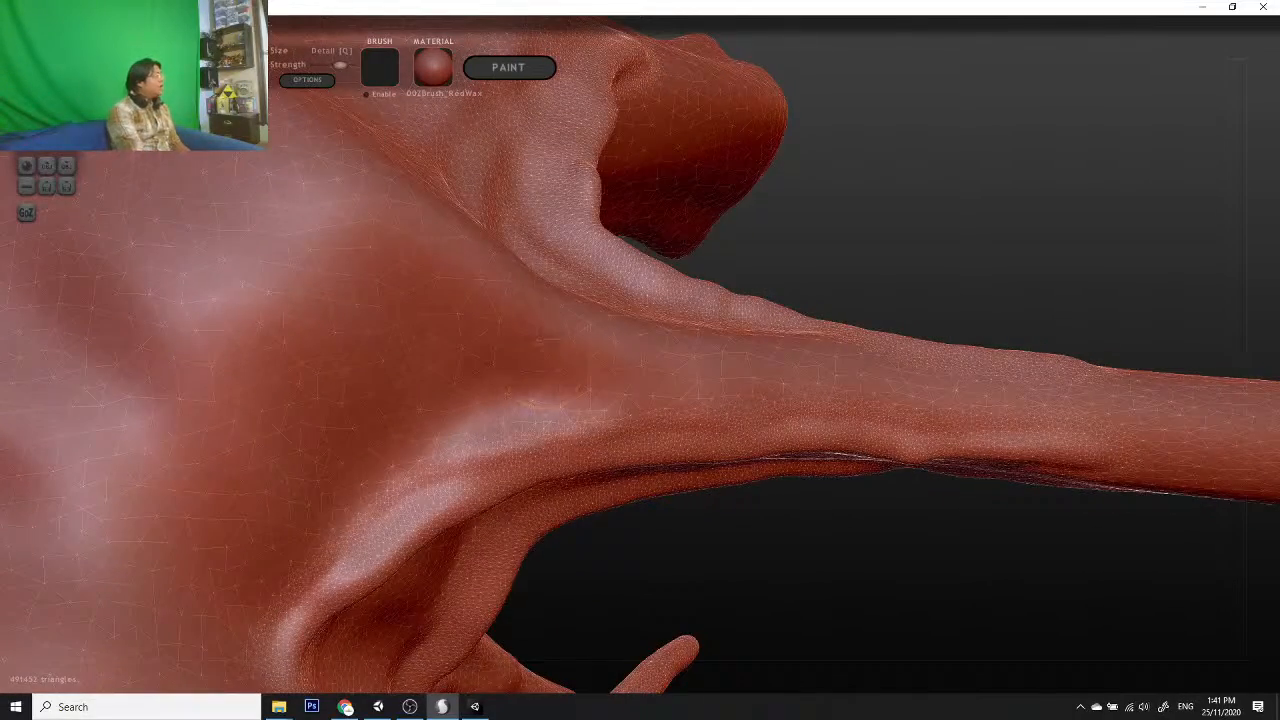
left_click_drag(723, 501, 760, 592)
left_click_drag(822, 422, 846, 421)
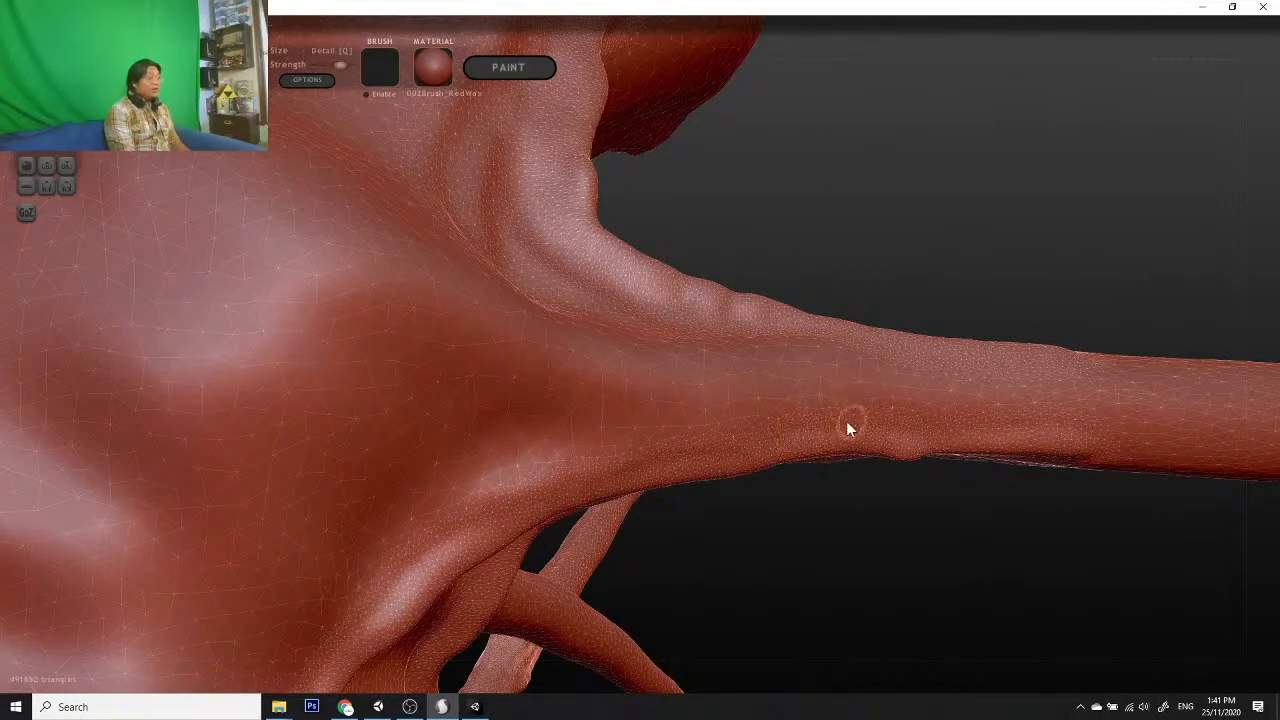
mouse_move(581, 453)
left_mouse_down()
mouse_move(457, 503)
mouse_move(334, 594)
left_mouse_up()
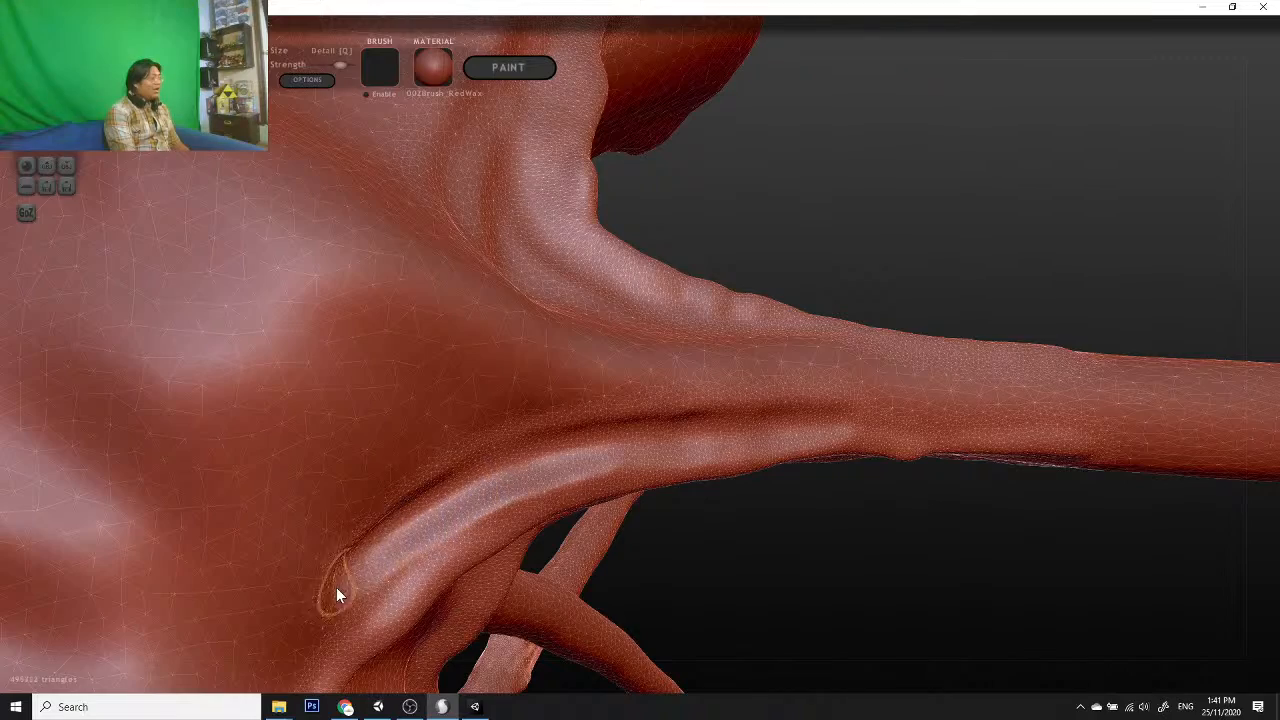
Step: Add a parallel muscle strand beside the new ridge, running from the upper back onto the side tentacle's root
mouse_move(768, 589)
left_mouse_down()
mouse_move(617, 437)
mouse_move(586, 351)
left_mouse_up()
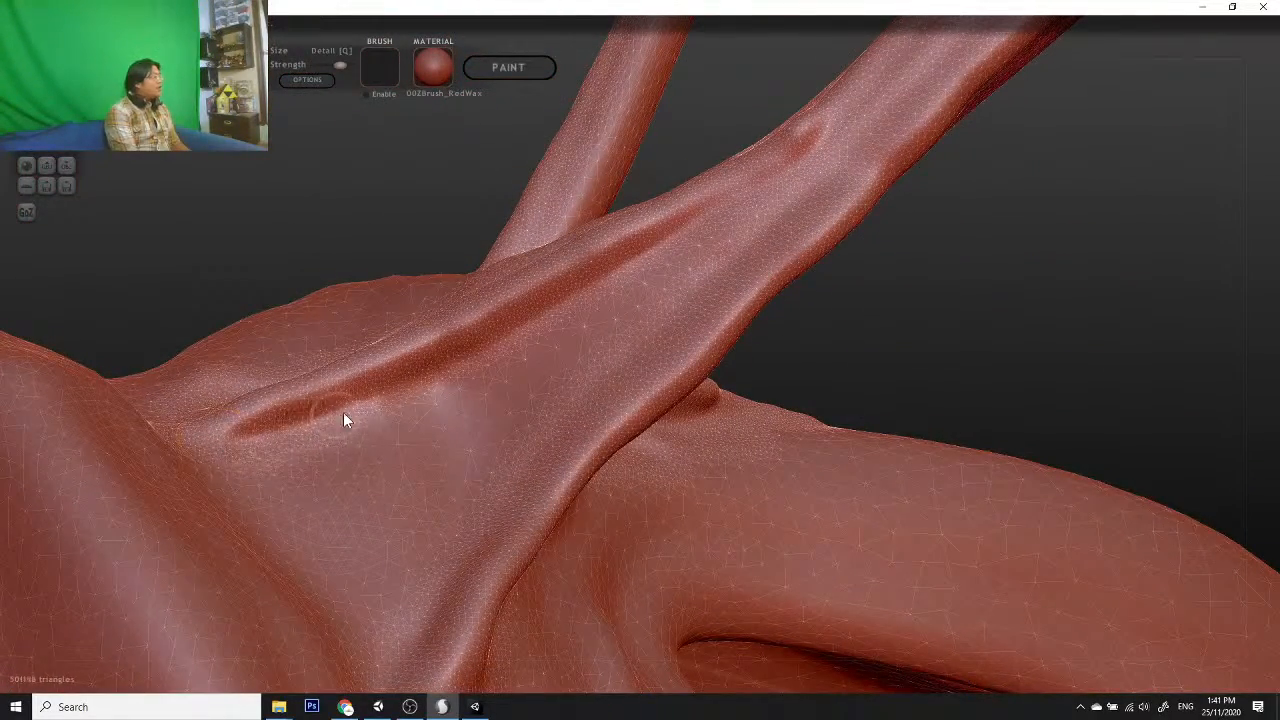
mouse_move(343, 412)
left_mouse_down()
mouse_move(505, 342)
mouse_move(648, 253)
left_mouse_up()
mouse_move(980, 323)
left_mouse_down()
mouse_move(771, 389)
mouse_move(857, 318)
mouse_move(1079, 405)
mouse_move(1060, 477)
mouse_move(892, 503)
left_mouse_up()
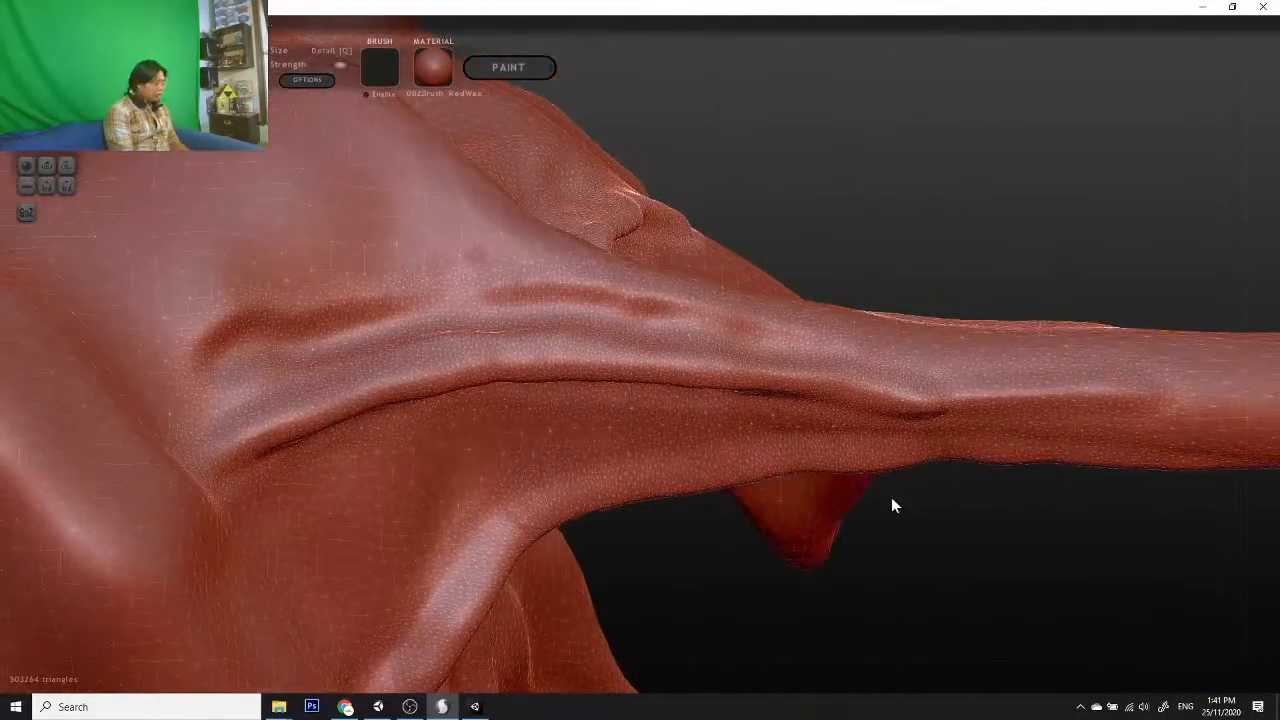
Step: Sculpt muscle strands along the underside of the side tentacle's root, from the torso fold out along the limb
mouse_move(846, 557)
left_mouse_down()
mouse_move(771, 509)
mouse_move(766, 529)
mouse_move(700, 515)
left_mouse_up()
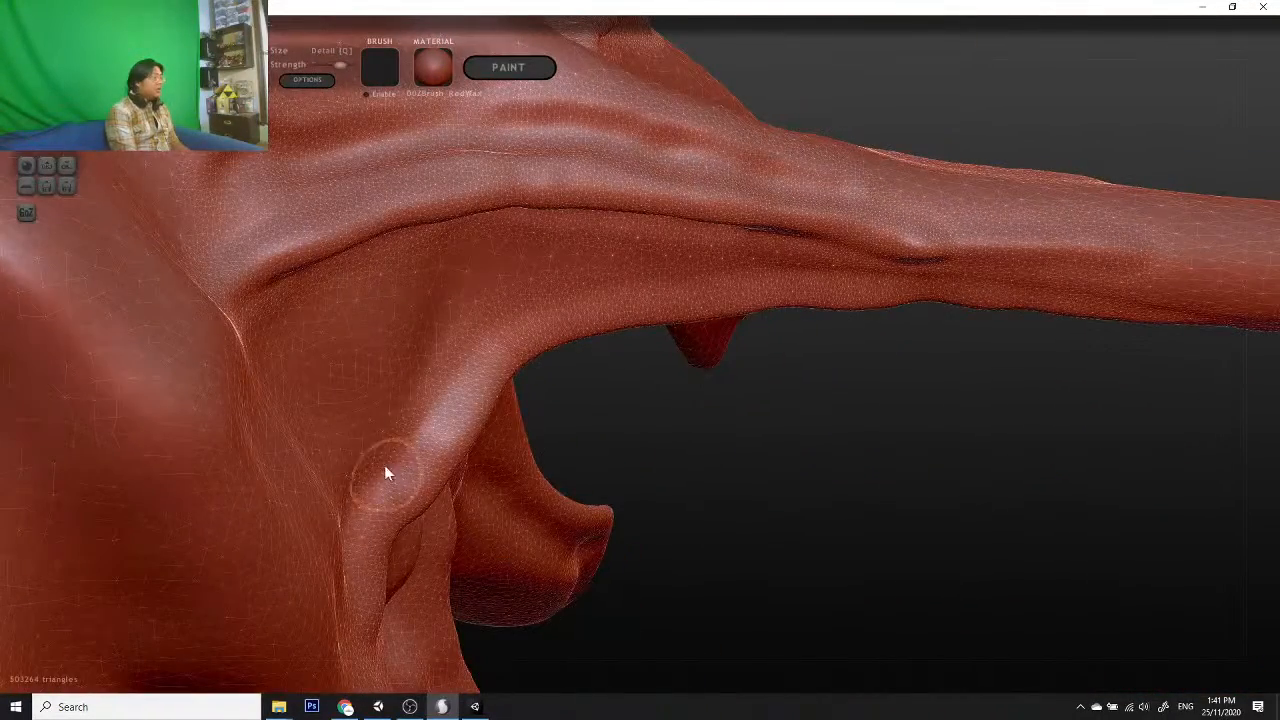
mouse_move(378, 417)
left_mouse_down()
mouse_move(484, 325)
mouse_move(664, 268)
mouse_move(930, 262)
left_mouse_up()
mouse_move(998, 511)
left_mouse_down()
mouse_move(514, 480)
mouse_move(446, 543)
left_mouse_up()
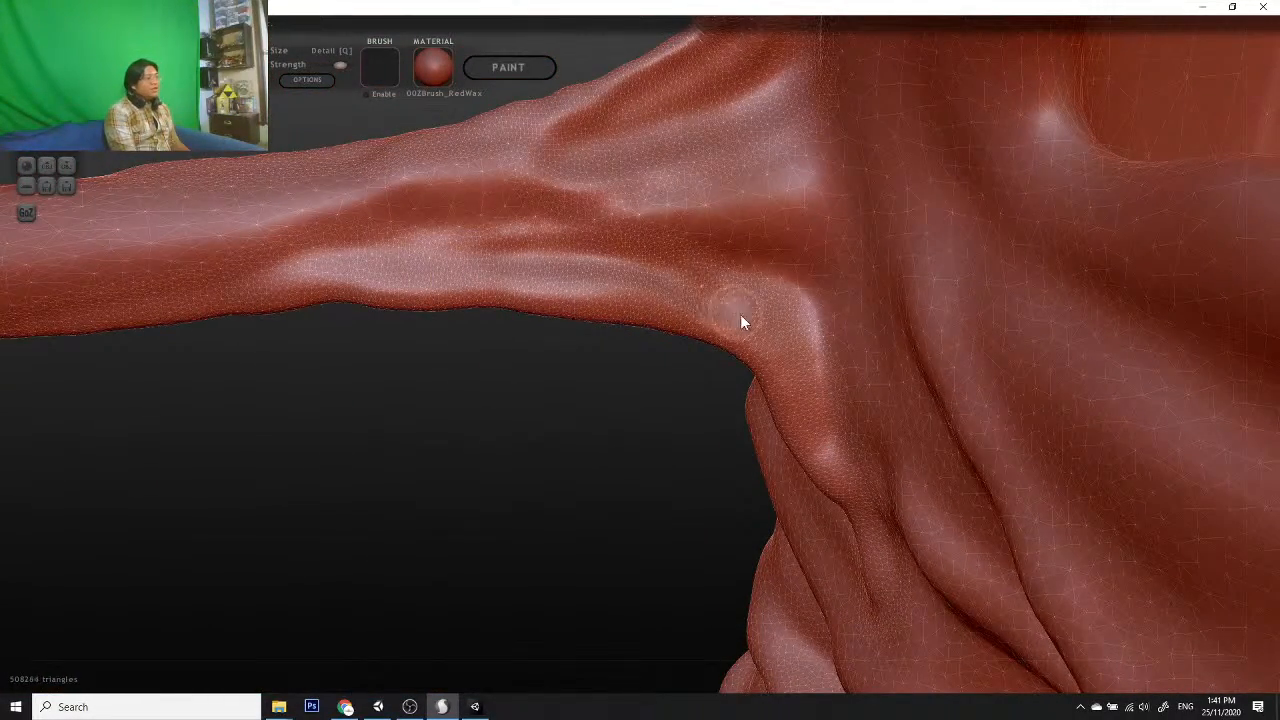
mouse_move(847, 513)
left_mouse_down()
mouse_move(640, 486)
mouse_move(737, 477)
mouse_move(700, 460)
mouse_move(637, 383)
left_mouse_up()
Step: Examine the muscle detail around the upper tentacles from a distance and along the smooth outer length of the side tentacle
scroll(637, 376, "down", 8)
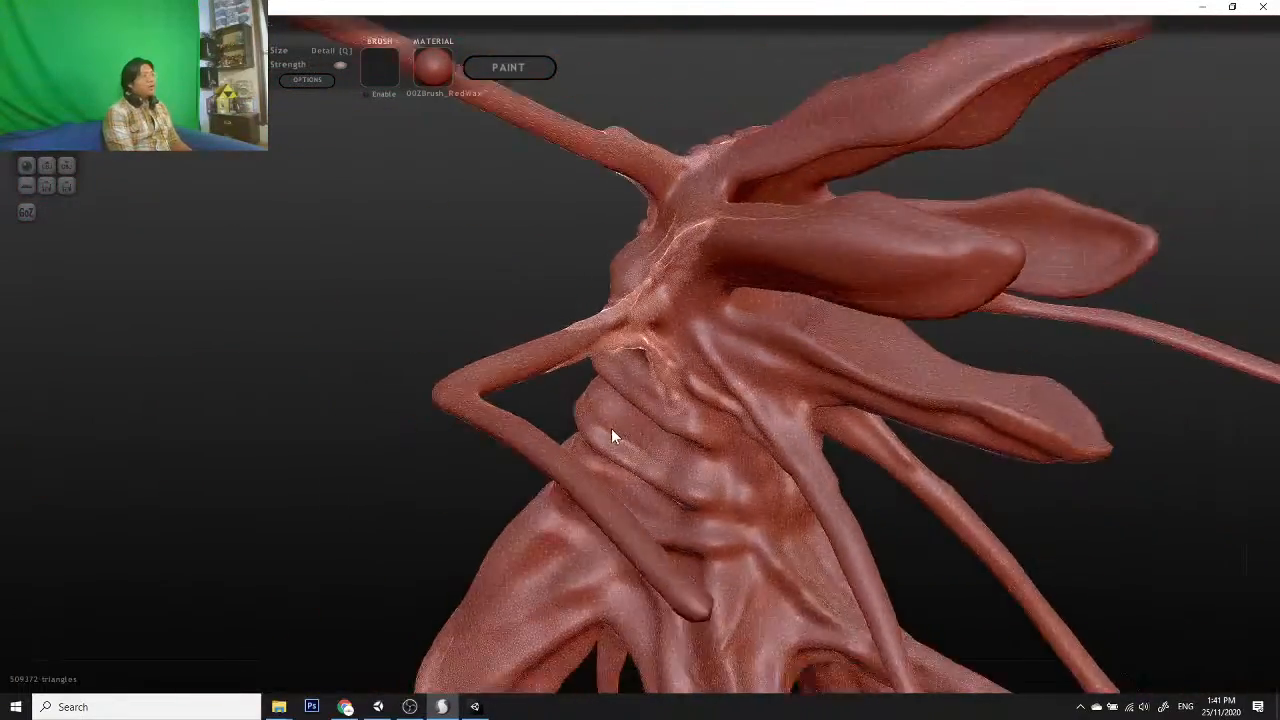
scroll(608, 429, "up", 6)
mouse_move(417, 484)
left_mouse_down()
mouse_move(334, 403)
mouse_move(831, 457)
mouse_move(822, 495)
mouse_move(877, 508)
mouse_move(1055, 493)
mouse_move(1057, 560)
mouse_move(831, 549)
mouse_move(794, 600)
mouse_move(853, 540)
mouse_move(831, 563)
mouse_move(746, 557)
mouse_move(897, 566)
mouse_move(864, 541)
mouse_move(889, 617)
mouse_move(889, 563)
mouse_move(883, 598)
mouse_move(851, 536)
mouse_move(808, 280)
mouse_move(837, 283)
mouse_move(808, 300)
mouse_move(805, 343)
mouse_move(674, 431)
left_mouse_up()
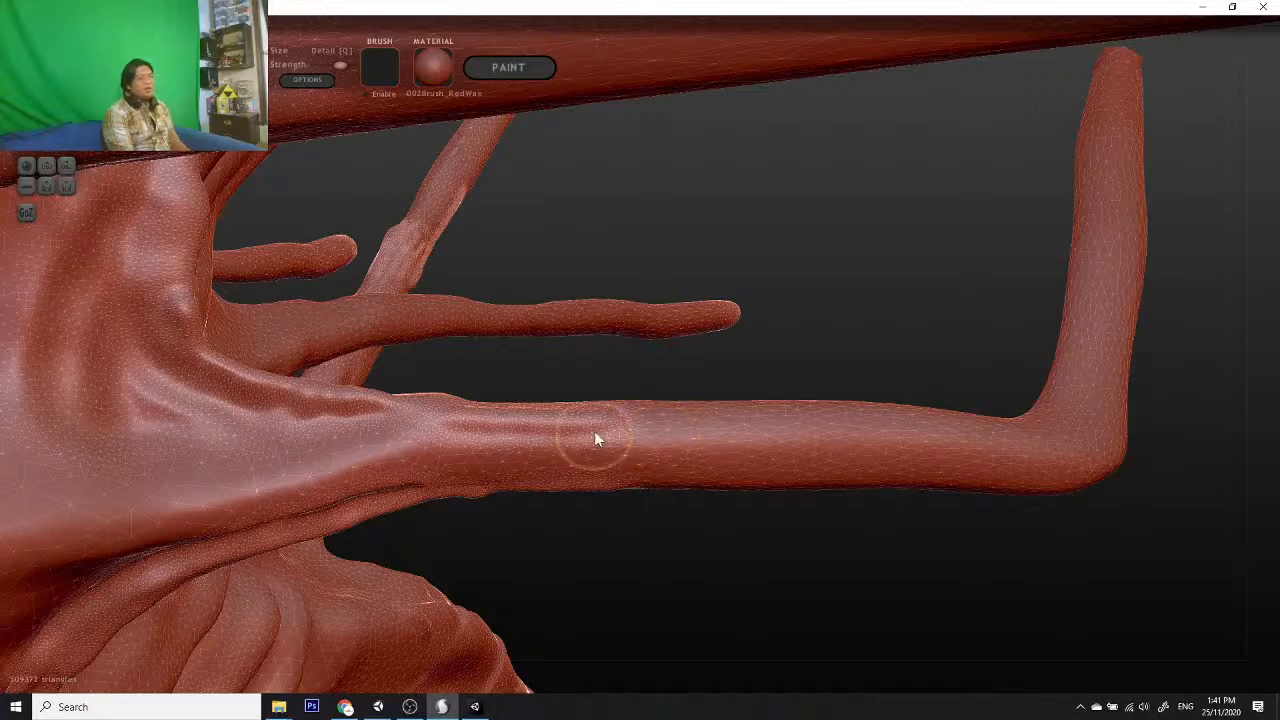
left_click_drag(728, 566, 690, 488)
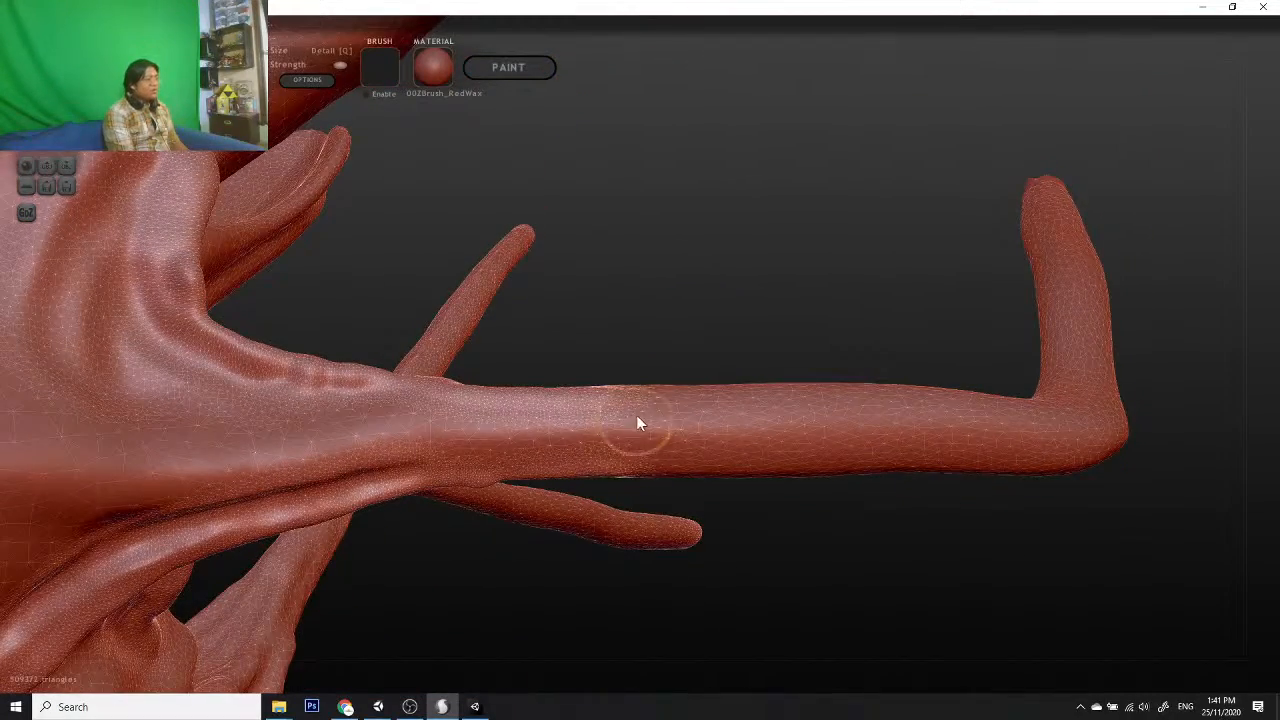
Step: Sculpt long muscle strands along the side tentacle's inner length, on its upper face and front, from the root almost to the bend
mouse_move(774, 534)
left_mouse_down()
mouse_move(671, 463)
mouse_move(726, 583)
mouse_move(698, 432)
left_mouse_up()
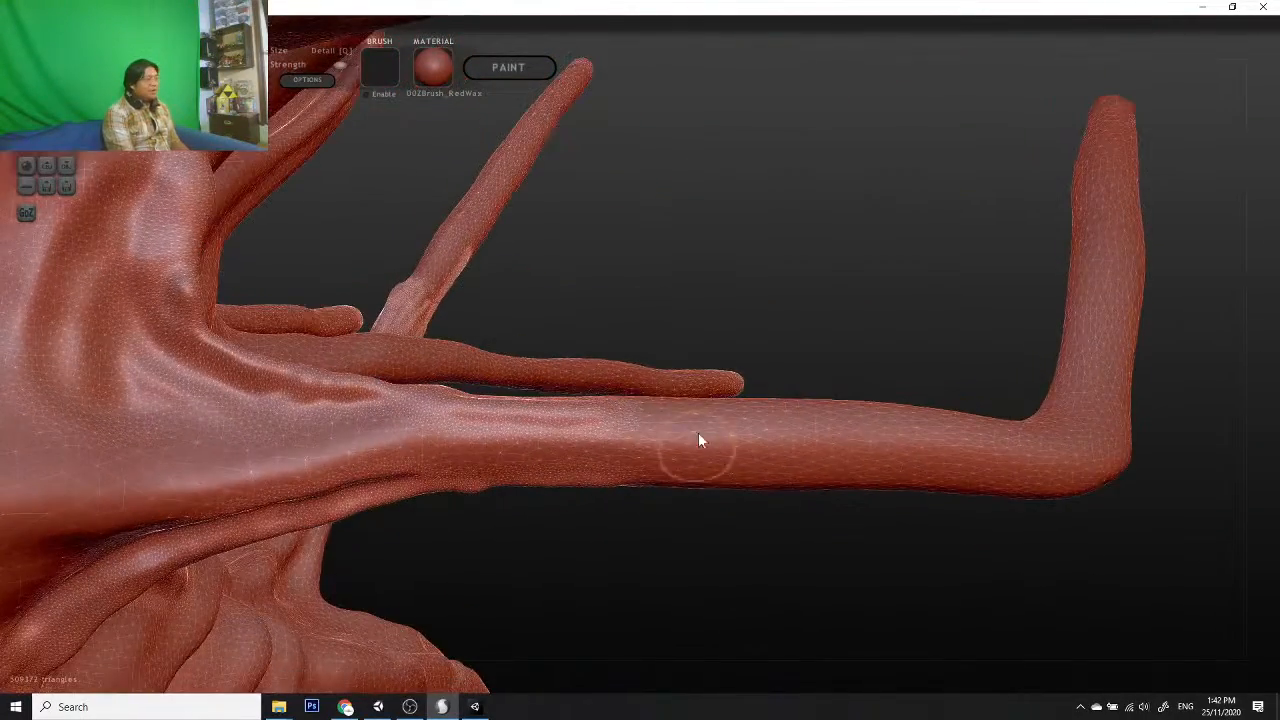
left_click_drag(598, 415, 946, 433)
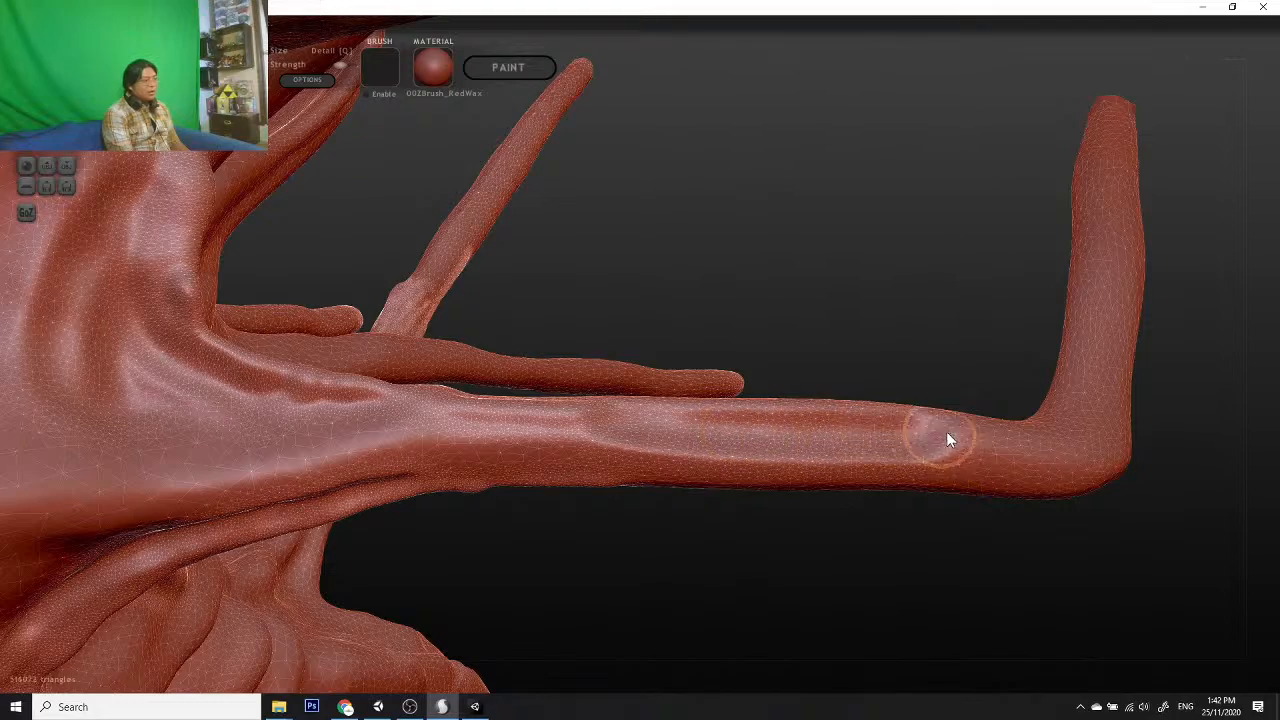
mouse_move(1047, 452)
left_mouse_down()
mouse_move(886, 549)
mouse_move(480, 457)
mouse_move(437, 517)
left_mouse_up()
left_click_drag(355, 428, 619, 370)
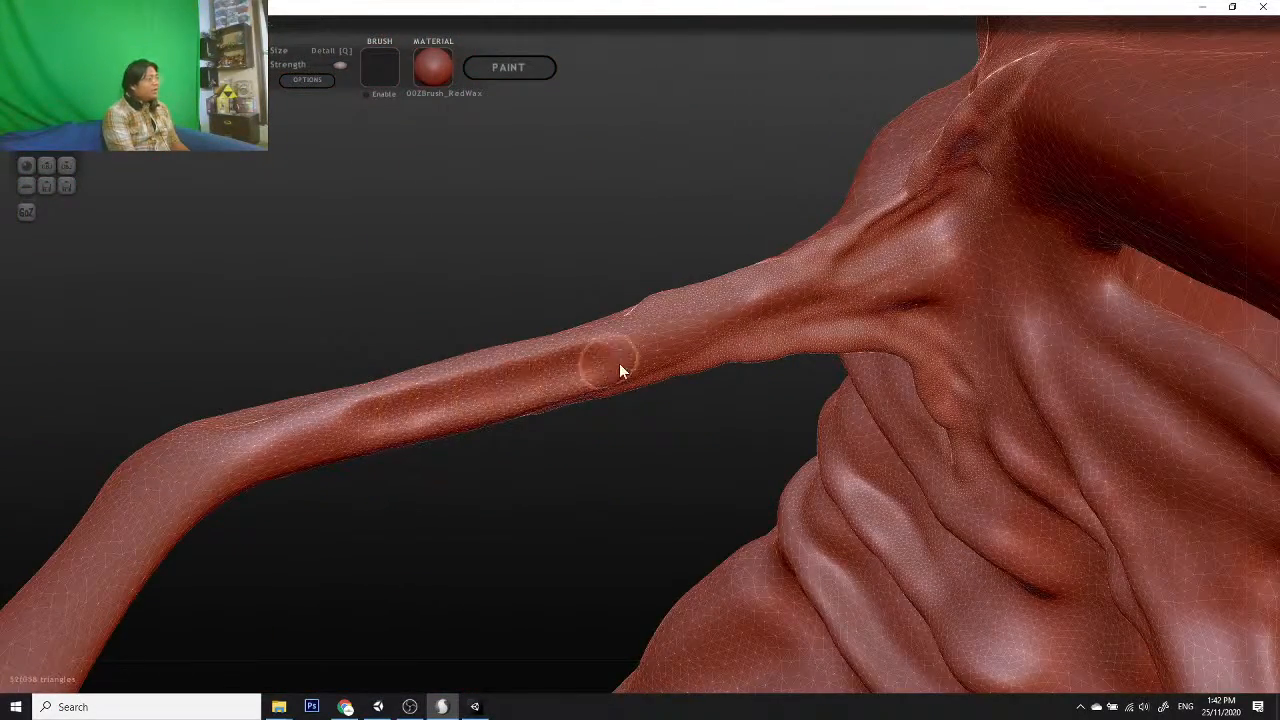
left_click_drag(540, 488, 518, 468)
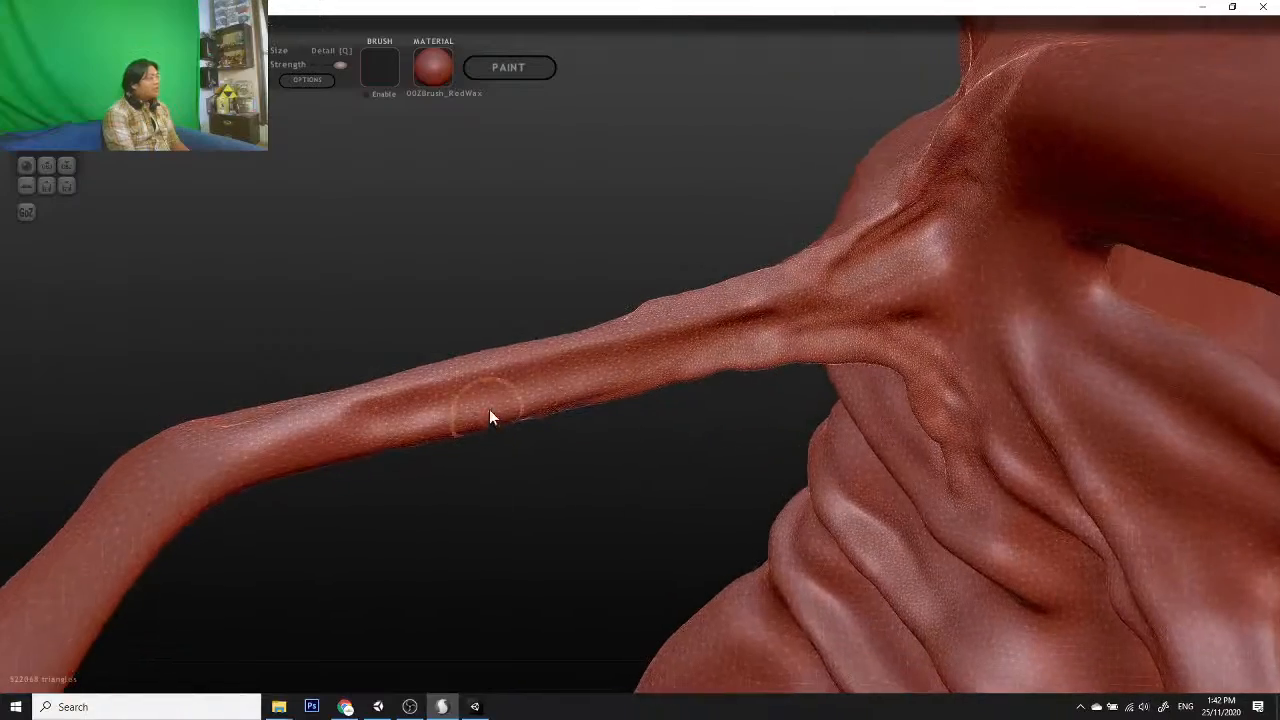
left_click_drag(600, 383, 255, 447)
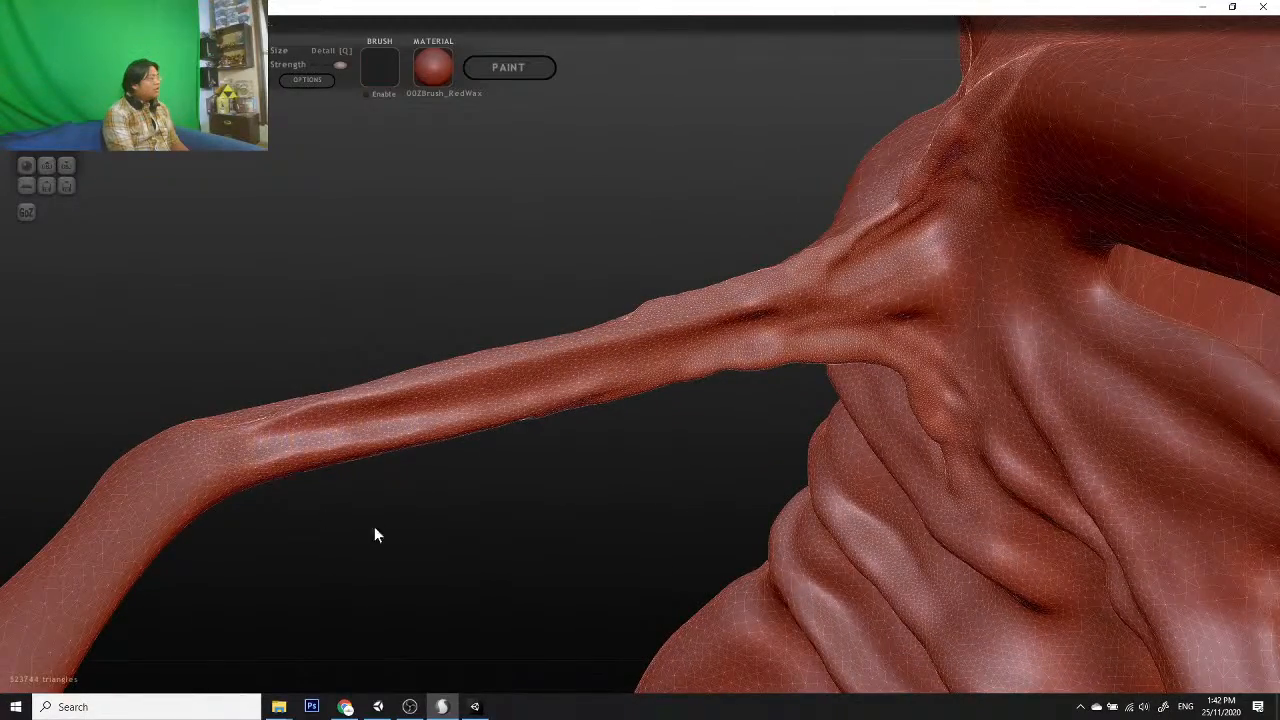
Step: Extend a muscle strand along the underside of the side tentacle out to its bend
mouse_move(374, 535)
left_mouse_down()
mouse_move(763, 534)
mouse_move(866, 517)
mouse_move(820, 511)
mouse_move(740, 470)
left_mouse_up()
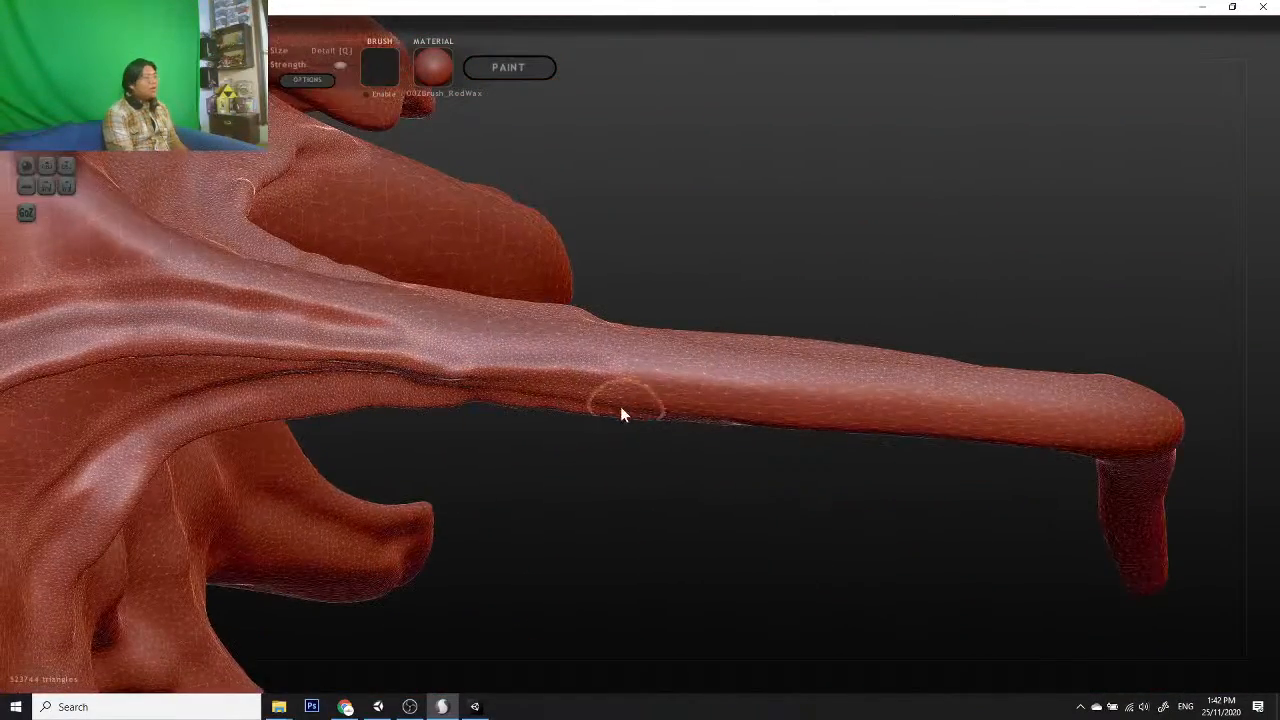
mouse_move(621, 407)
left_mouse_down()
mouse_move(796, 393)
mouse_move(1138, 416)
left_mouse_up()
mouse_move(1020, 548)
left_mouse_down()
mouse_move(898, 584)
mouse_move(846, 517)
mouse_move(897, 486)
left_mouse_up()
mouse_move(1046, 420)
left_mouse_down()
mouse_move(1117, 507)
mouse_move(1106, 498)
mouse_move(1060, 518)
left_mouse_up()
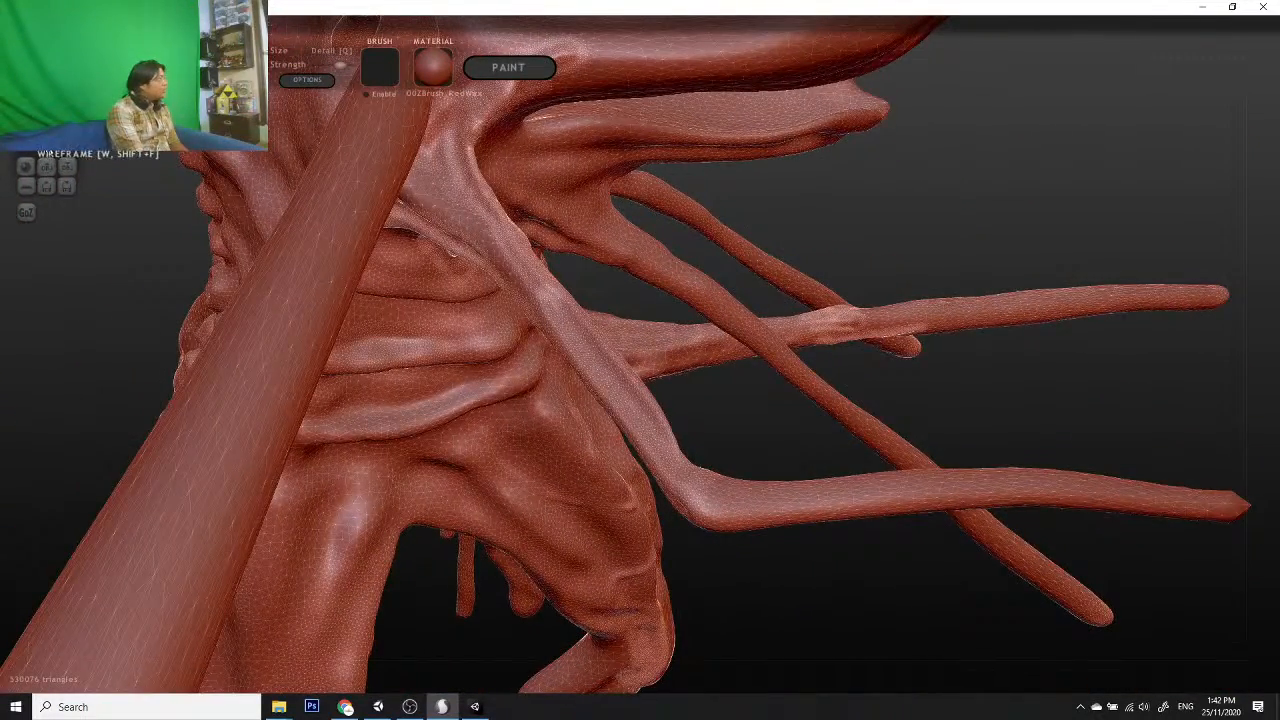
Step: Hide the wireframe overlay and review the tentacles and torso from the back, front and side
left_click(47, 160)
mouse_move(938, 519)
left_mouse_down()
mouse_move(820, 593)
mouse_move(583, 500)
mouse_move(737, 420)
mouse_move(623, 489)
mouse_move(475, 358)
mouse_move(551, 480)
mouse_move(493, 405)
left_mouse_up()
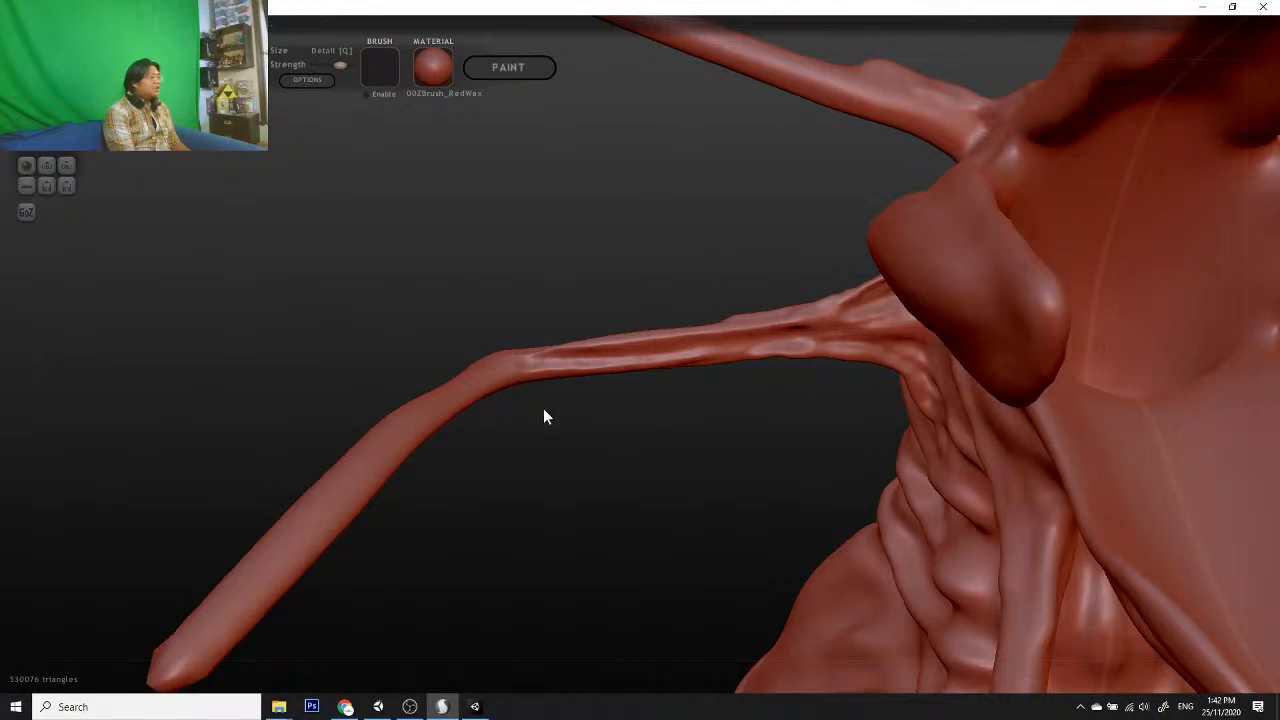
mouse_move(558, 435)
left_mouse_down()
mouse_move(686, 331)
mouse_move(789, 391)
mouse_move(966, 326)
mouse_move(811, 426)
mouse_move(1234, 429)
mouse_move(574, 383)
mouse_move(993, 501)
mouse_move(1171, 506)
mouse_move(1160, 491)
mouse_move(1171, 503)
mouse_move(846, 493)
mouse_move(997, 457)
mouse_move(406, 383)
mouse_move(474, 506)
mouse_move(422, 488)
mouse_move(372, 334)
mouse_move(457, 363)
mouse_move(566, 360)
left_mouse_up()
scroll(567, 375, "down", 3)
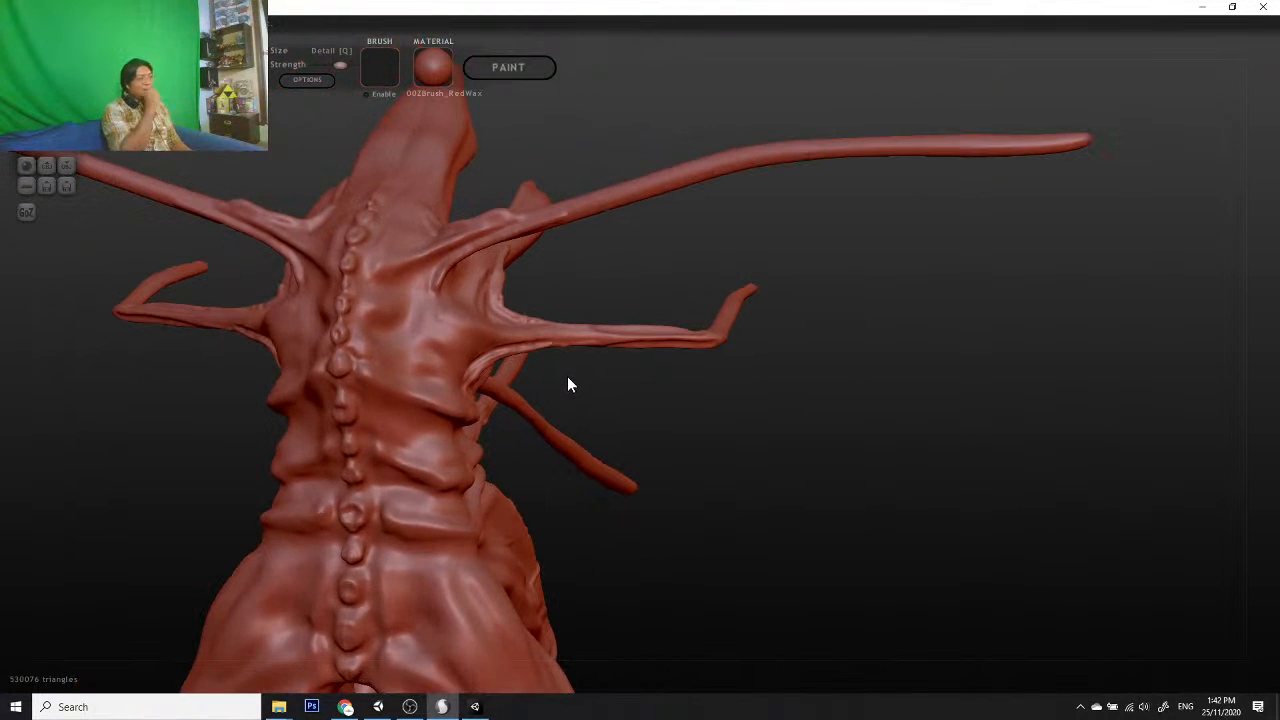
mouse_move(842, 529)
left_mouse_down("alt")
mouse_move(705, 529)
mouse_move(864, 520)
left_mouse_up("alt")
scroll(864, 520, "up", 4)
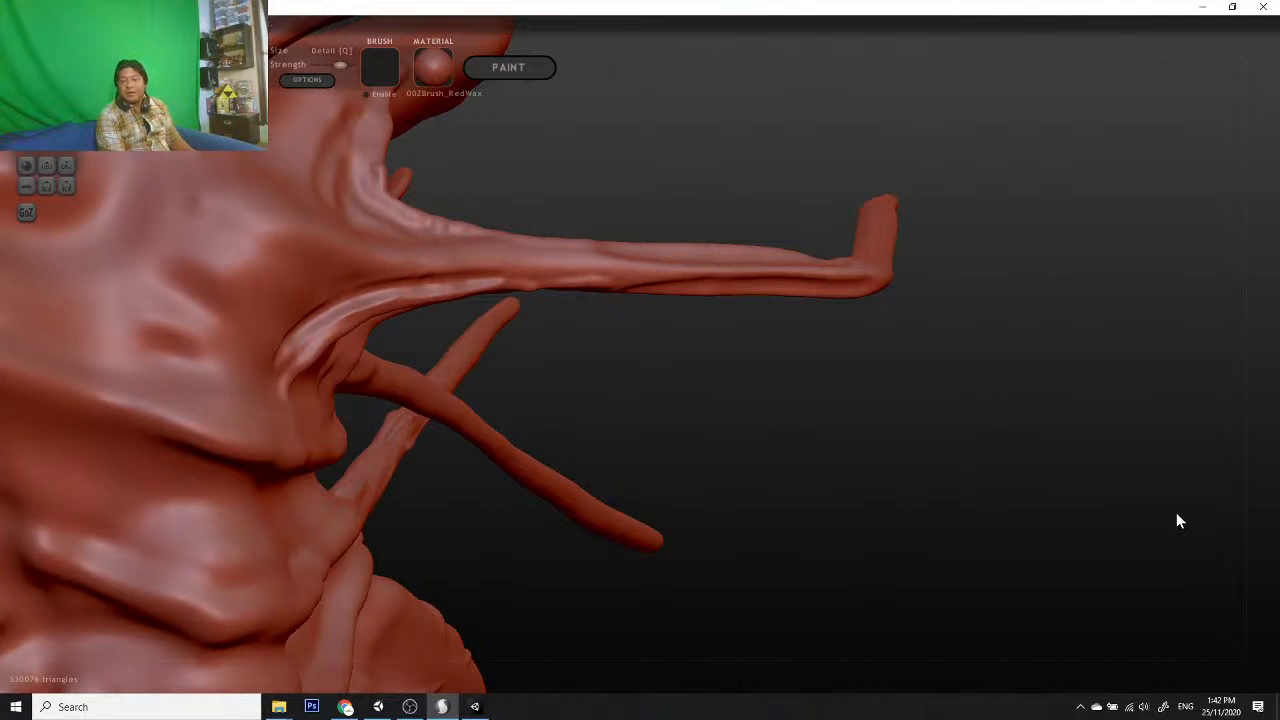
left_click_drag(1098, 494, 535, 411)
scroll(535, 411, "down", 5)
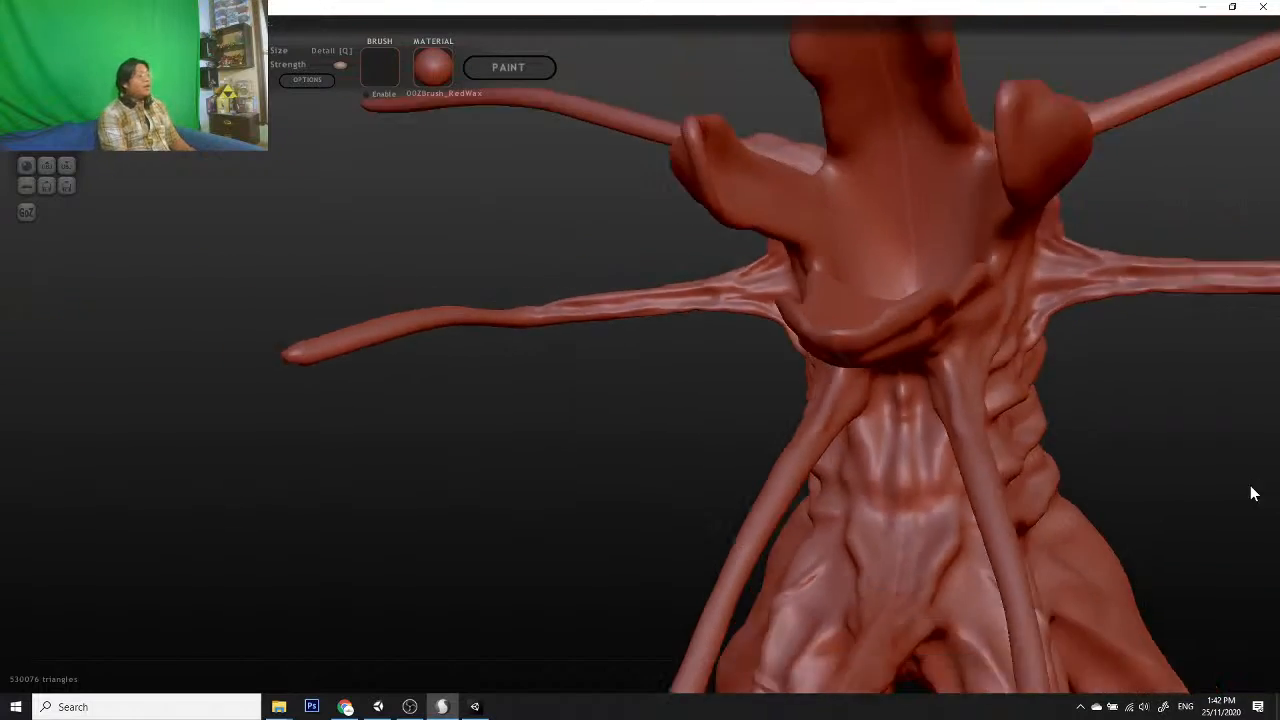
mouse_move(1251, 492)
left_mouse_down()
mouse_move(890, 512)
mouse_move(554, 457)
mouse_move(914, 460)
mouse_move(757, 488)
mouse_move(871, 466)
mouse_move(929, 494)
mouse_move(703, 480)
mouse_move(703, 450)
left_mouse_up()
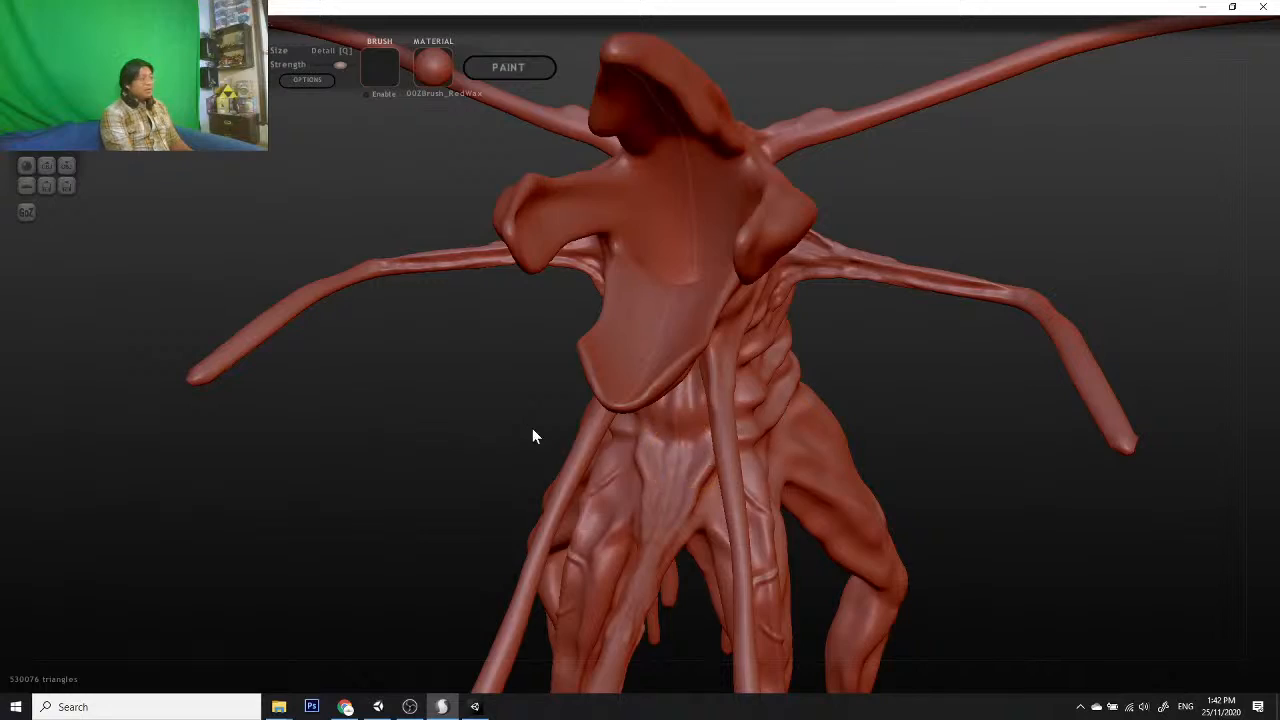
mouse_move(532, 431)
left_mouse_down()
mouse_move(640, 420)
mouse_move(666, 480)
mouse_move(642, 398)
left_mouse_up()
scroll(642, 398, "up", 5)
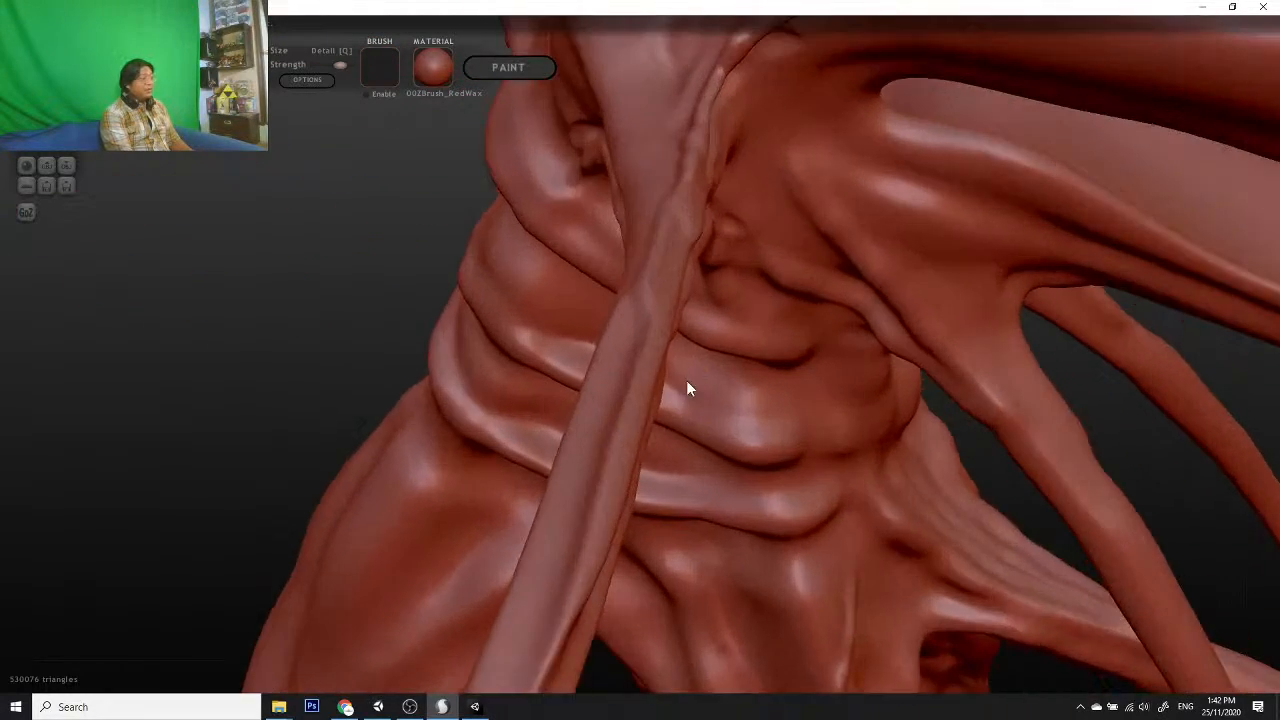
Step: Sculpt further muscle strands around the side tentacle's inner segment, from the torso toward the bend
mouse_move(968, 560)
left_mouse_down()
mouse_move(991, 663)
mouse_move(843, 404)
mouse_move(917, 546)
mouse_move(1078, 572)
mouse_move(811, 614)
mouse_move(643, 509)
mouse_move(631, 457)
mouse_move(580, 468)
mouse_move(689, 409)
mouse_move(600, 475)
left_mouse_up()
mouse_move(526, 531)
left_mouse_down()
mouse_move(977, 486)
mouse_move(1157, 449)
left_mouse_up()
mouse_move(1100, 530)
left_mouse_down()
mouse_move(871, 594)
mouse_move(389, 520)
mouse_move(214, 440)
mouse_move(266, 574)
mouse_move(468, 490)
left_mouse_up()
mouse_move(383, 485)
left_mouse_down()
mouse_move(811, 465)
mouse_move(729, 485)
mouse_move(646, 462)
mouse_move(490, 499)
mouse_move(537, 491)
mouse_move(514, 463)
mouse_move(546, 449)
mouse_move(716, 481)
mouse_move(777, 577)
mouse_move(754, 566)
mouse_move(749, 531)
mouse_move(700, 520)
left_mouse_up()
mouse_move(180, 486)
left_mouse_down()
mouse_move(797, 426)
mouse_move(1038, 374)
left_mouse_up()
mouse_move(782, 505)
left_mouse_down()
mouse_move(1014, 460)
mouse_move(1026, 431)
mouse_move(971, 436)
mouse_move(909, 457)
mouse_move(769, 463)
mouse_move(751, 510)
mouse_move(923, 455)
mouse_move(1156, 469)
mouse_move(983, 502)
mouse_move(860, 554)
mouse_move(997, 520)
mouse_move(1006, 480)
mouse_move(993, 465)
mouse_move(823, 434)
mouse_move(797, 449)
mouse_move(777, 385)
mouse_move(720, 577)
mouse_move(775, 411)
mouse_move(740, 400)
left_mouse_up()
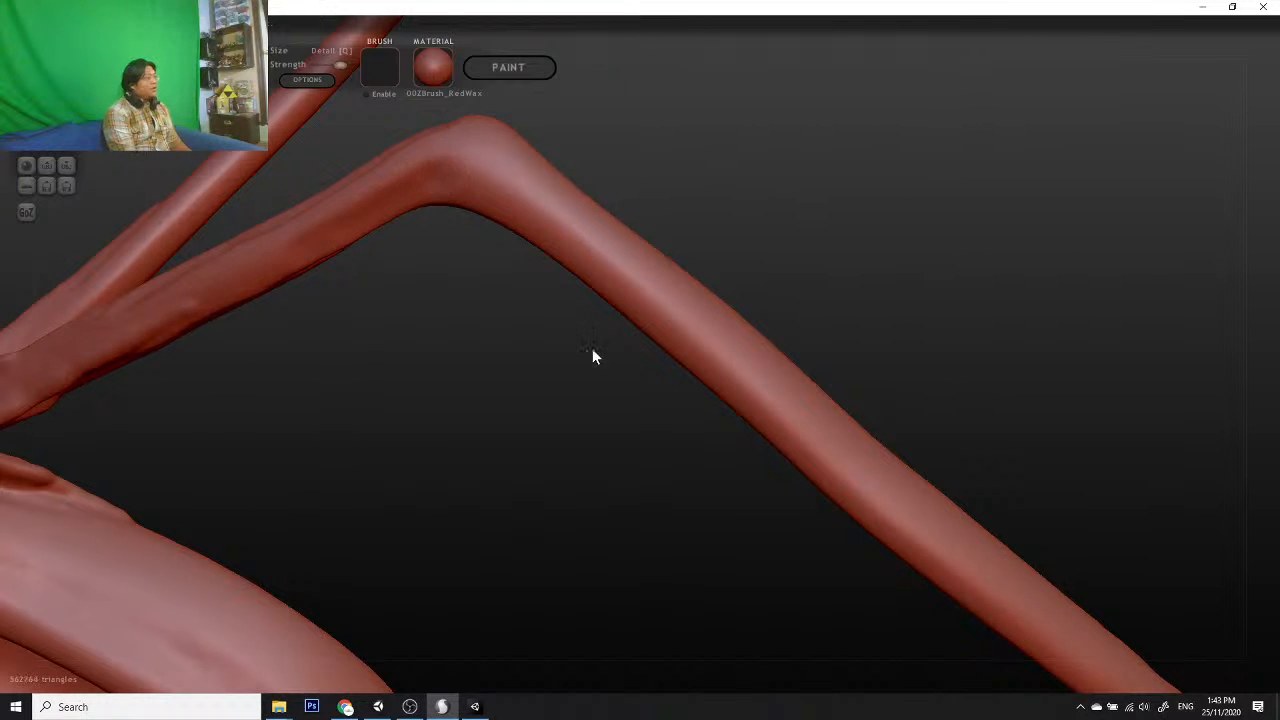
Step: Sculpt long muscle strands along the side tentacle's smooth outer segment, from the bend toward the tip
left_click_drag(592, 355, 606, 405)
left_click_drag(506, 215, 880, 440)
left_click_drag(1020, 534, 700, 620)
mouse_move(1084, 523)
left_mouse_down()
mouse_move(1071, 598)
mouse_move(1089, 421)
mouse_move(600, 389)
mouse_move(539, 494)
mouse_move(569, 503)
mouse_move(554, 477)
mouse_move(463, 474)
mouse_move(802, 471)
mouse_move(718, 502)
left_mouse_up()
left_click_drag(458, 436, 786, 368)
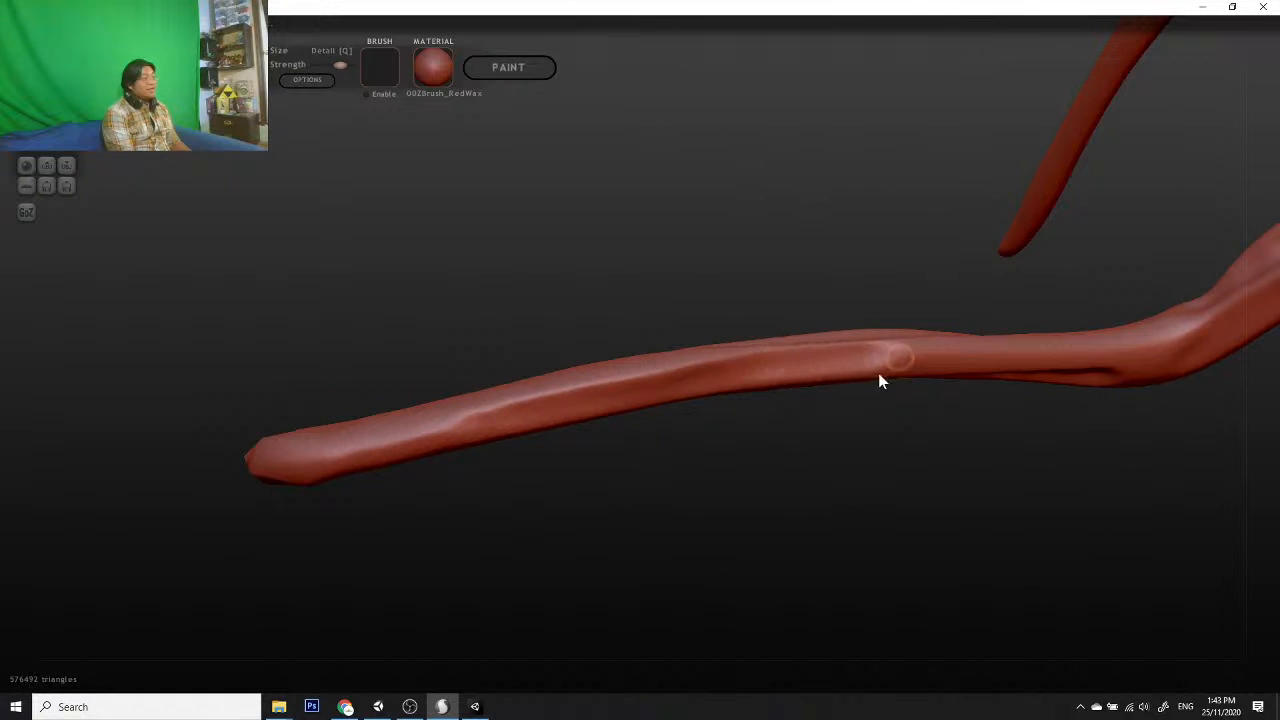
Step: Add lengthwise folds to the other face of the side tentacle's outer segment, starting near its tip
mouse_move(850, 430)
left_mouse_down()
mouse_move(706, 556)
mouse_move(838, 484)
mouse_move(850, 462)
left_mouse_up()
left_click_drag(896, 383, 846, 378)
mouse_move(834, 444)
left_mouse_down()
mouse_move(926, 555)
mouse_move(1086, 623)
mouse_move(860, 649)
left_mouse_up()
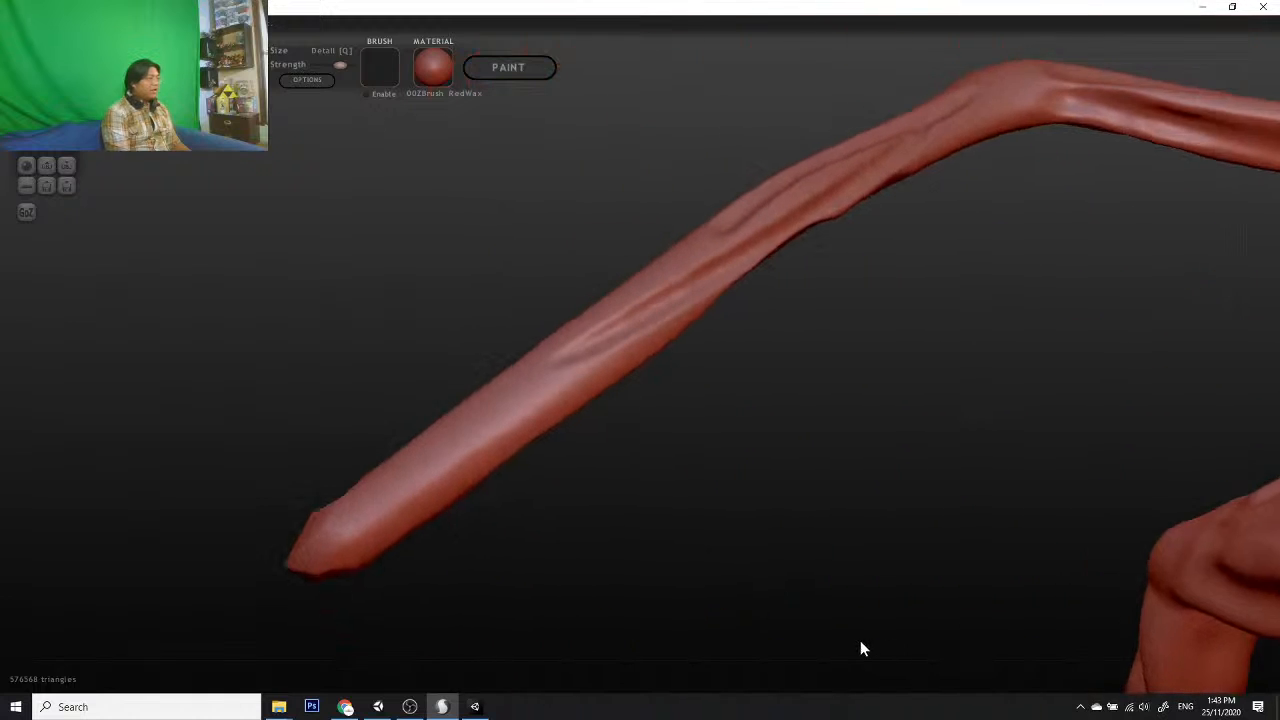
left_click_drag(391, 483, 699, 267)
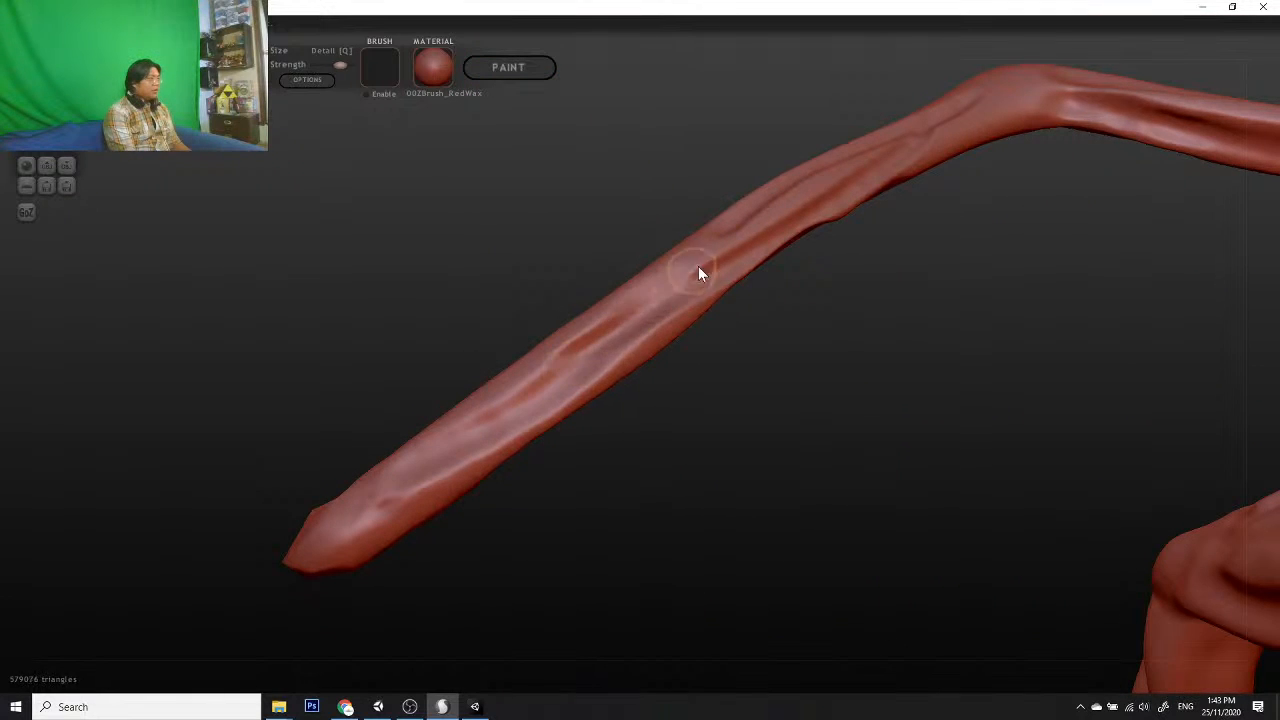
mouse_move(772, 440)
left_mouse_down()
mouse_move(809, 454)
mouse_move(1060, 450)
mouse_move(923, 560)
mouse_move(966, 540)
mouse_move(854, 517)
mouse_move(675, 525)
mouse_move(617, 549)
mouse_move(623, 520)
mouse_move(574, 569)
mouse_move(702, 588)
left_mouse_up()
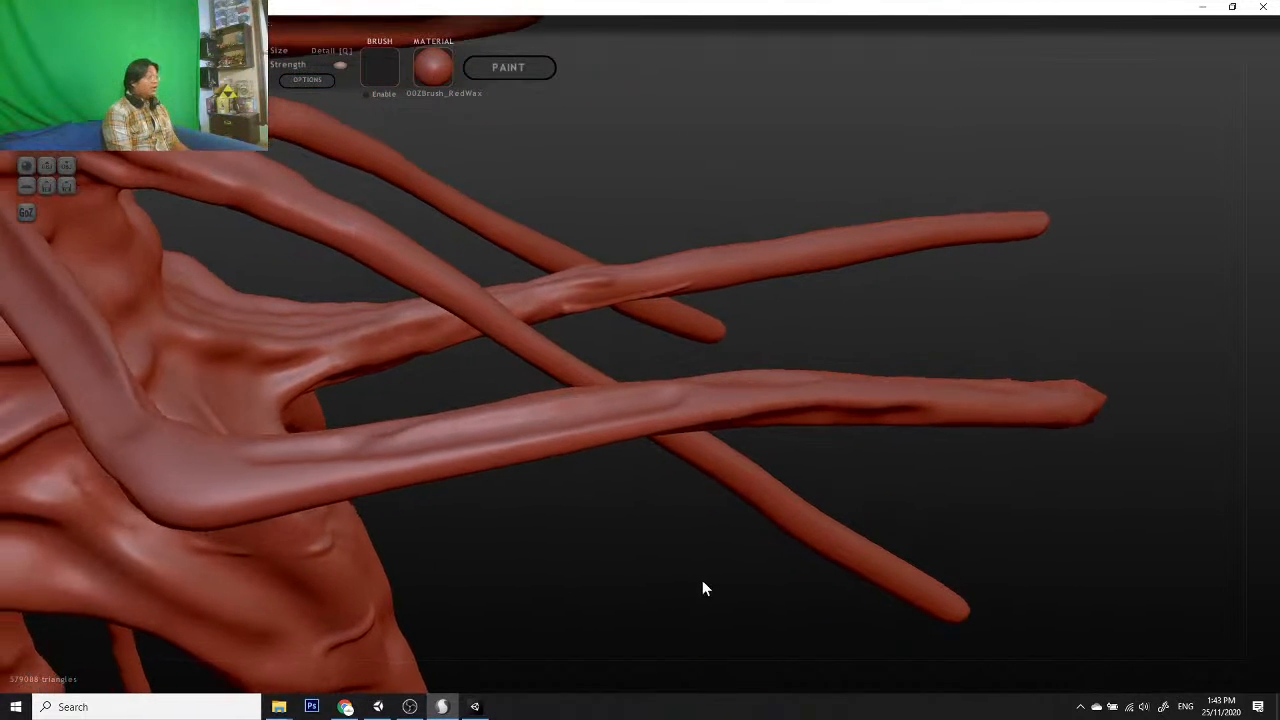
Step: Sculpt ridges and grooves around the side tentacle's bend, running into the start of the outer segment
left_click_drag(455, 515, 533, 608)
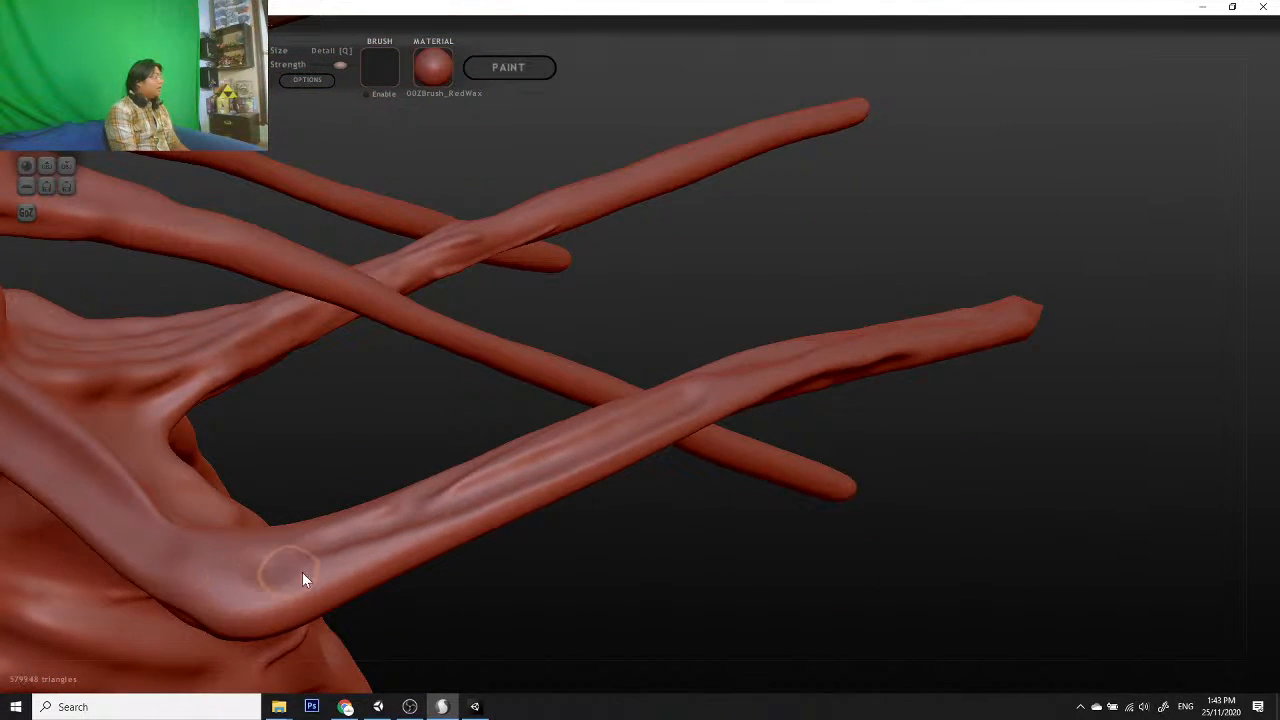
mouse_move(303, 574)
left_mouse_down()
mouse_move(443, 606)
mouse_move(451, 529)
mouse_move(253, 370)
left_mouse_up()
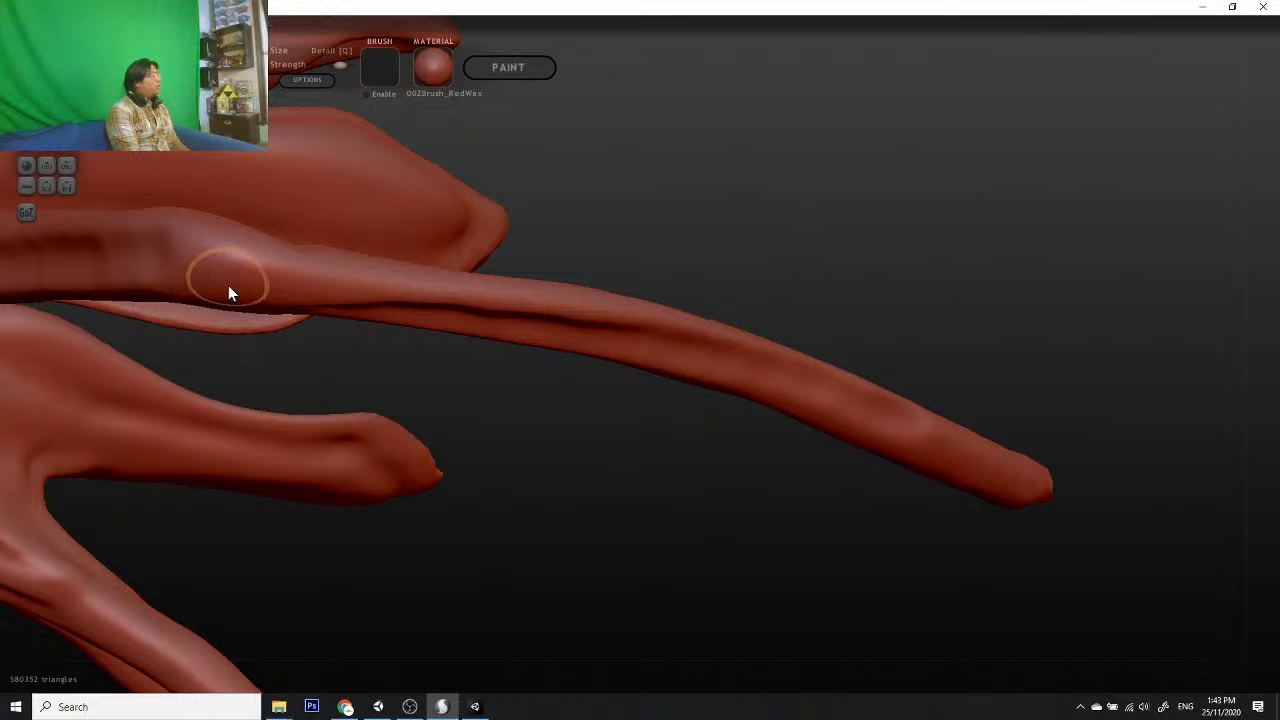
left_click_drag(228, 285, 462, 289)
mouse_move(484, 376)
left_mouse_down()
mouse_move(509, 412)
mouse_move(474, 563)
mouse_move(343, 471)
left_mouse_up()
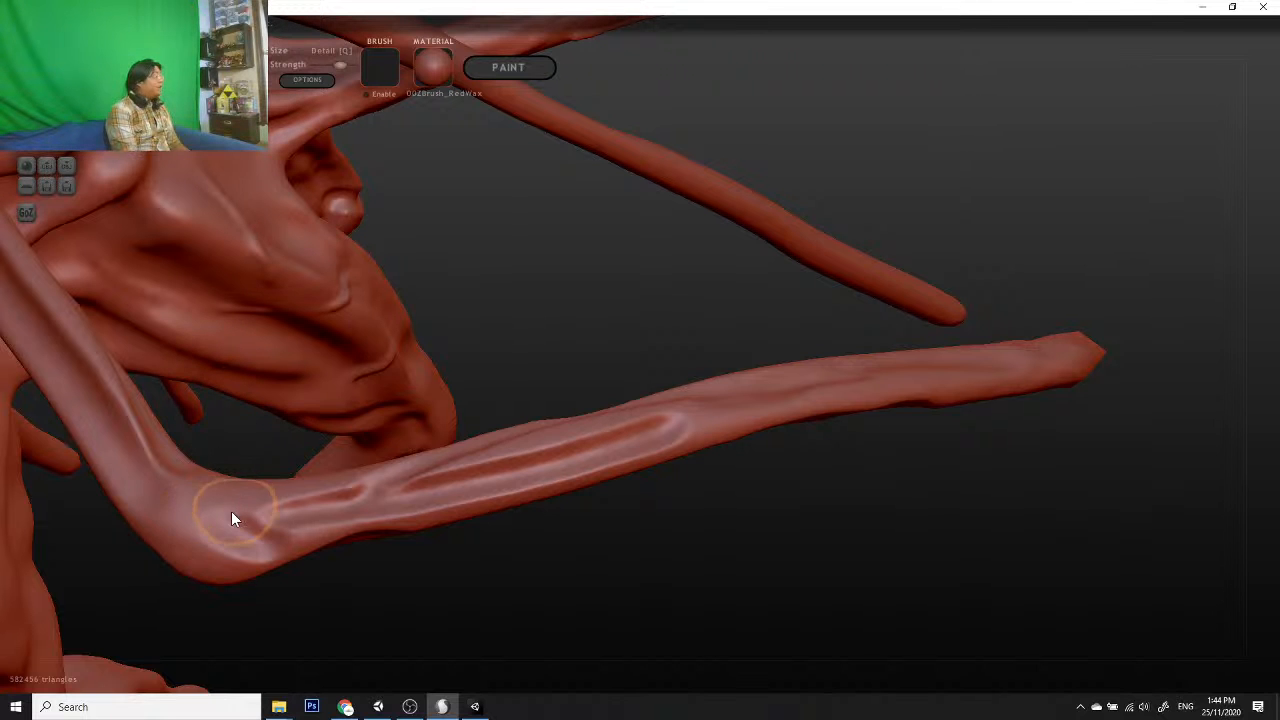
Step: Examine the bent side tentacle, the head petals and the lower tentacles from a distance and up close
scroll(252, 493, "down", 6)
scroll(540, 391, "down", 4)
scroll(532, 395, "up", 5)
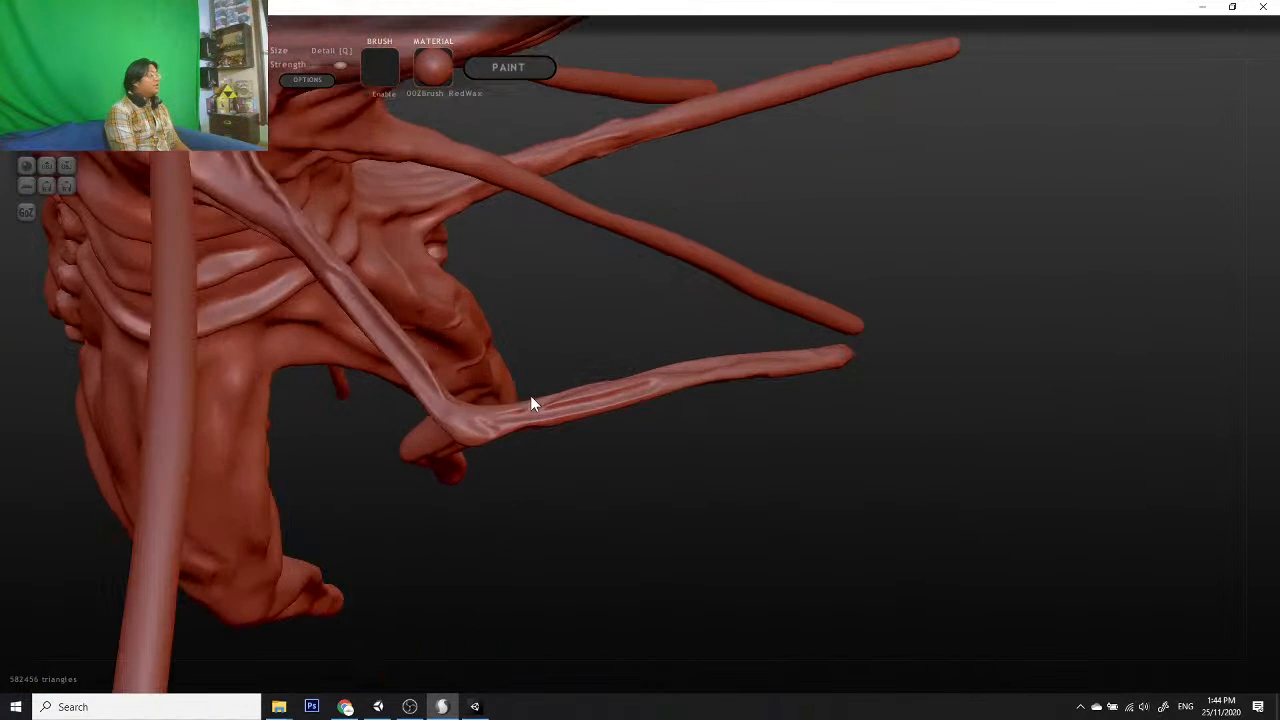
scroll(477, 425, "down", 3)
scroll(480, 422, "up", 6)
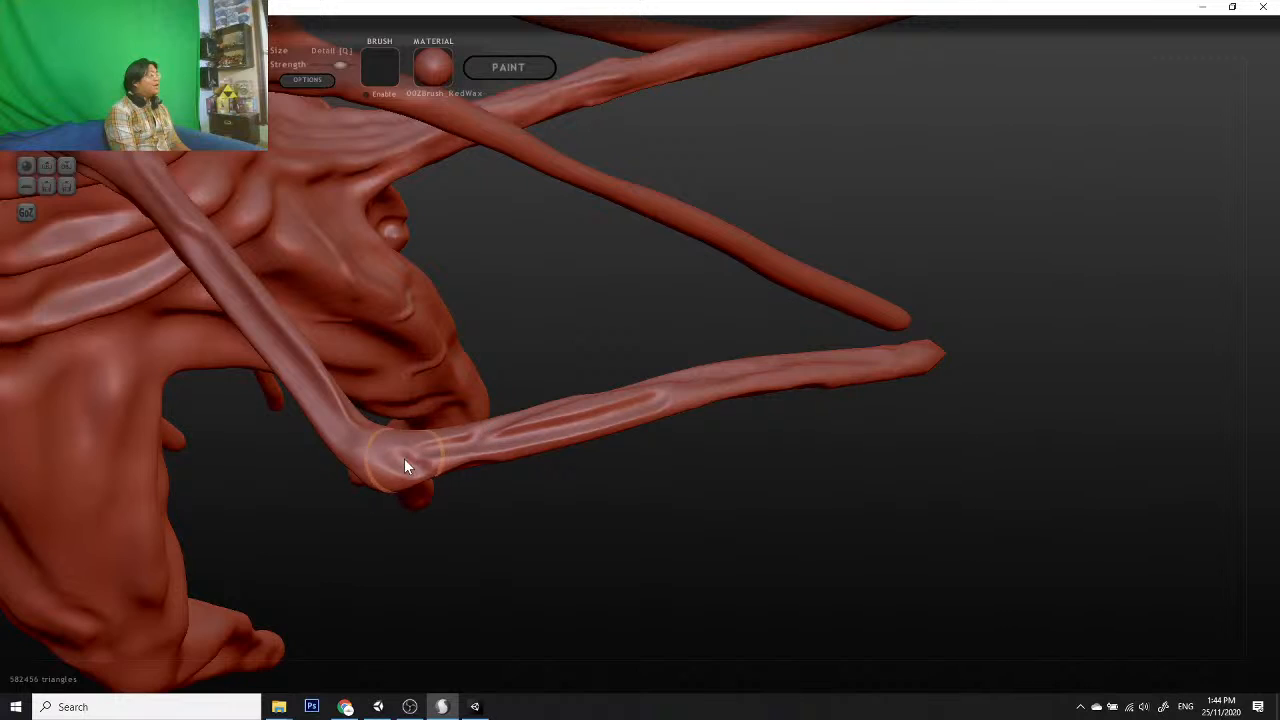
scroll(404, 458, "down", 4)
scroll(451, 400, "down", 3)
scroll(434, 512, "down", 2)
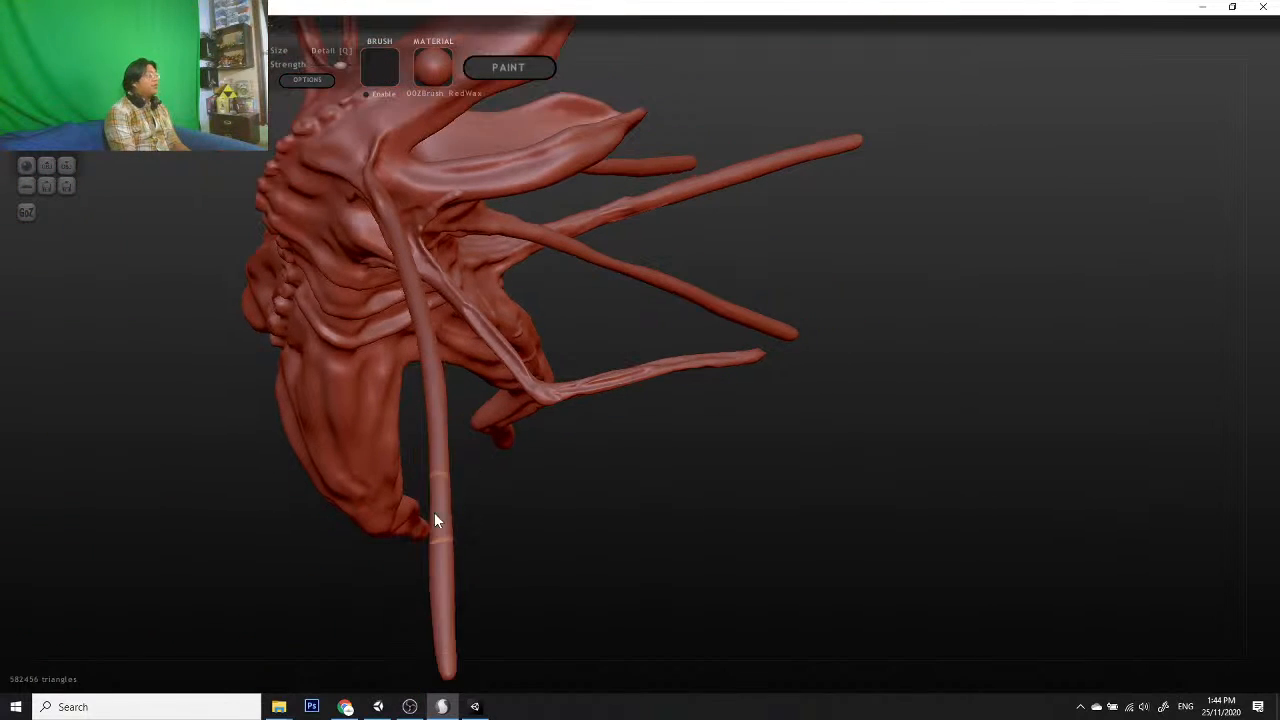
scroll(588, 548, "up", 5)
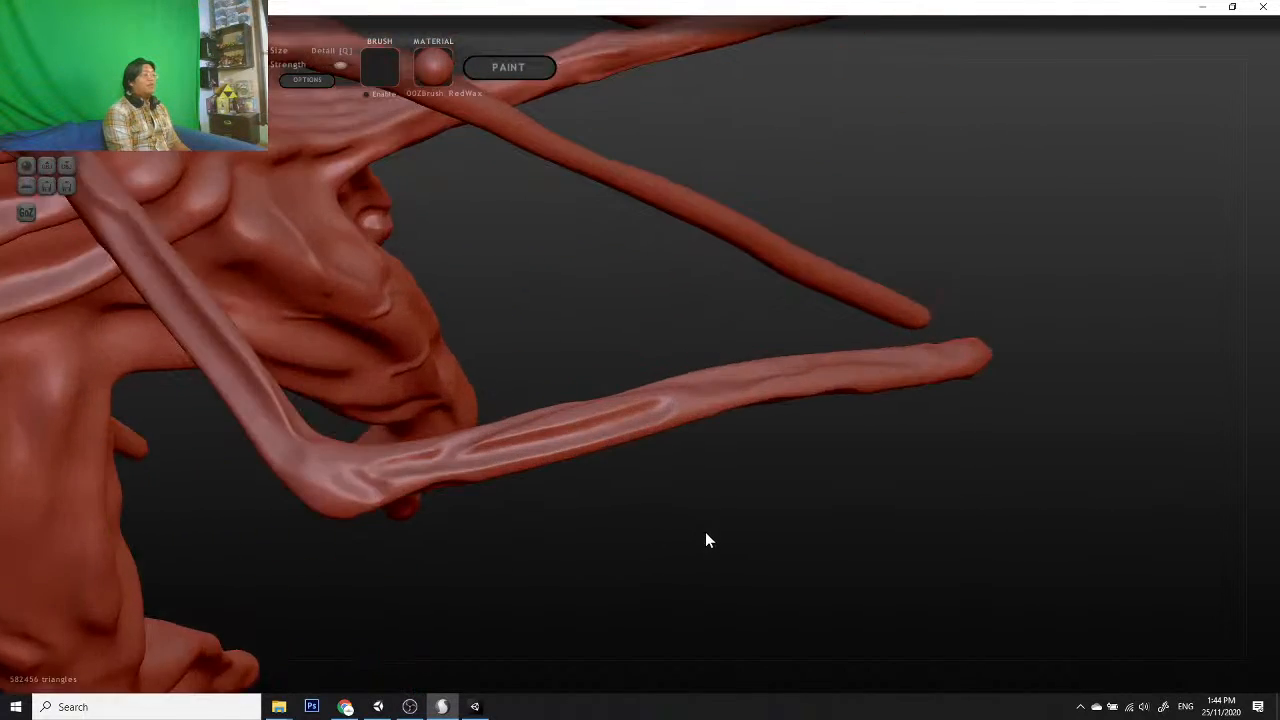
mouse_move(706, 527)
left_mouse_down()
mouse_move(748, 417)
mouse_move(604, 477)
mouse_move(498, 374)
mouse_move(960, 343)
mouse_move(1010, 449)
mouse_move(905, 370)
mouse_move(866, 397)
mouse_move(771, 397)
left_mouse_up()
scroll(960, 343, "down", 4)
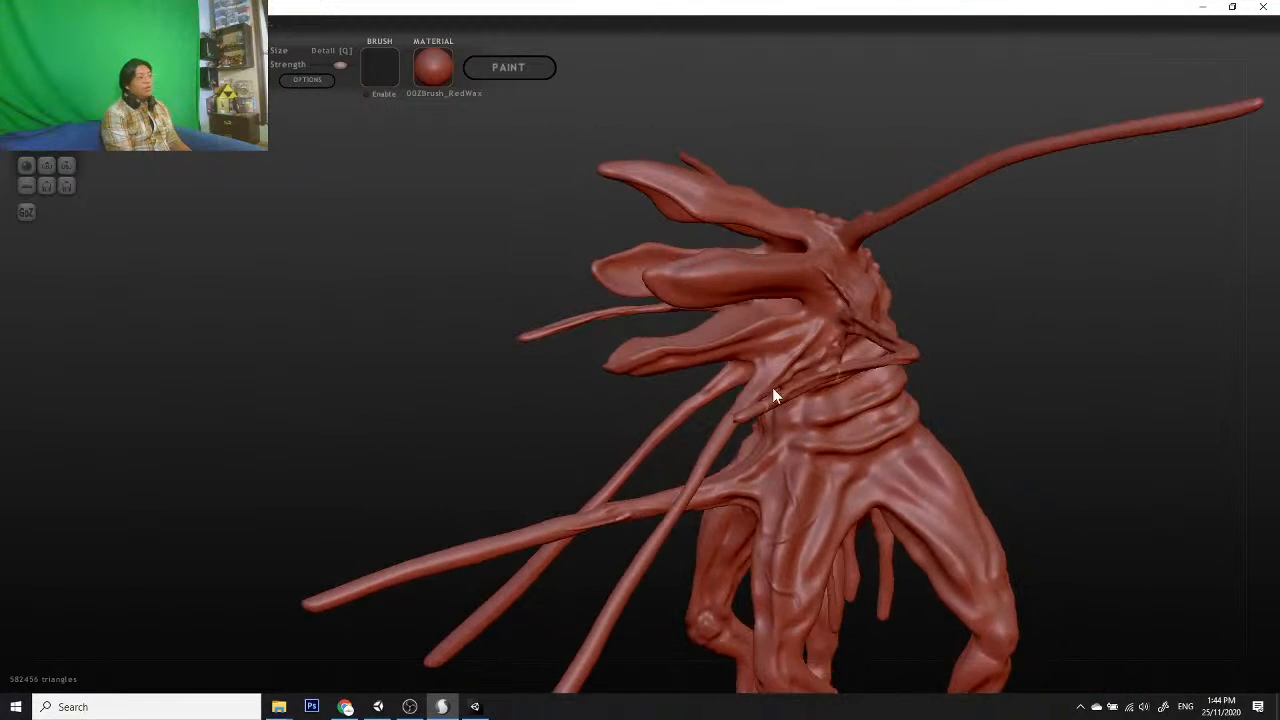
scroll(664, 426, "up", 5)
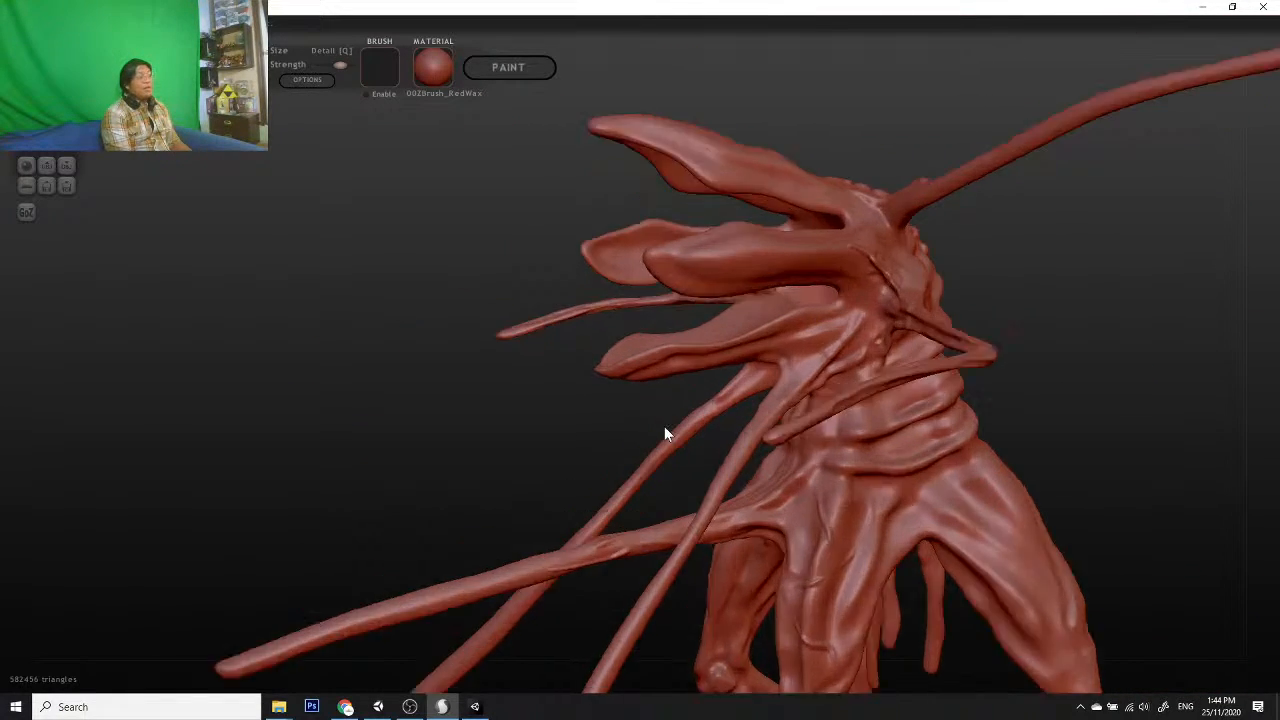
scroll(760, 418, "down", 4)
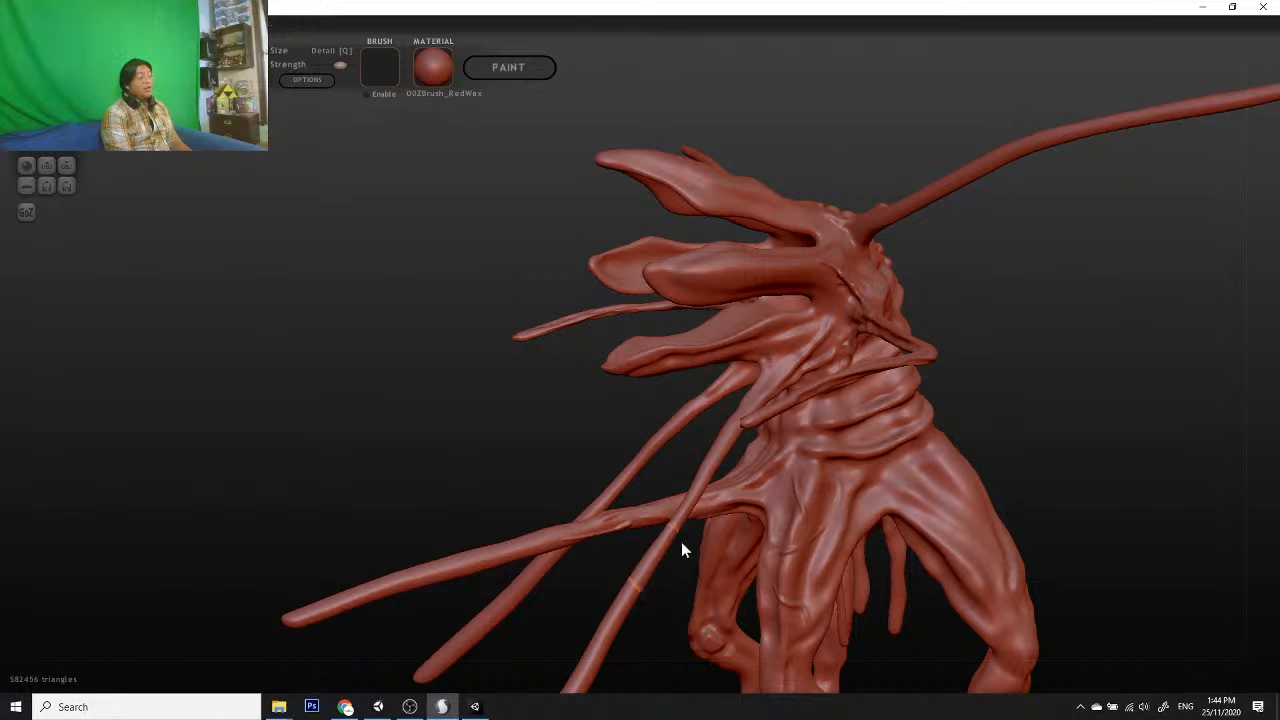
mouse_move(473, 438)
left_mouse_down()
mouse_move(797, 454)
mouse_move(891, 429)
mouse_move(506, 434)
left_mouse_up()
scroll(638, 532, "up", 4)
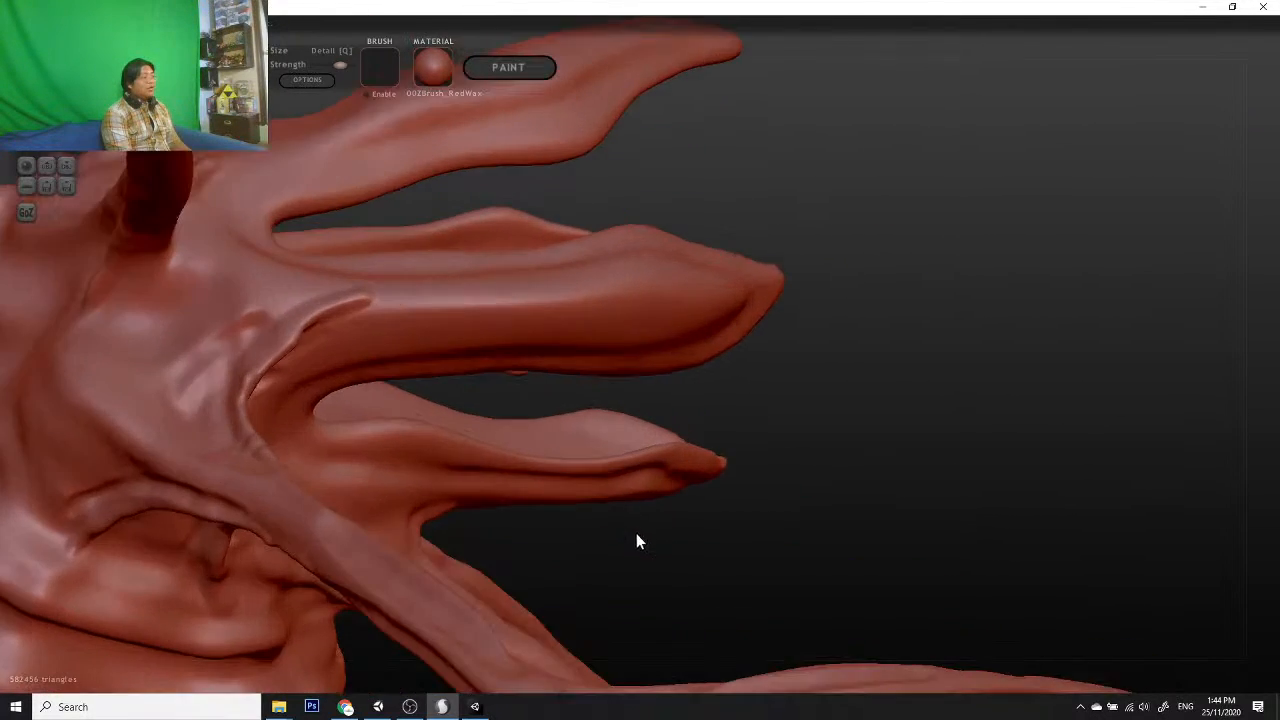
scroll(740, 508, "down", 3)
mouse_move(841, 484)
left_mouse_down()
mouse_move(834, 582)
mouse_move(771, 571)
mouse_move(651, 417)
mouse_move(695, 513)
left_mouse_up()
scroll(705, 507, "up", 5)
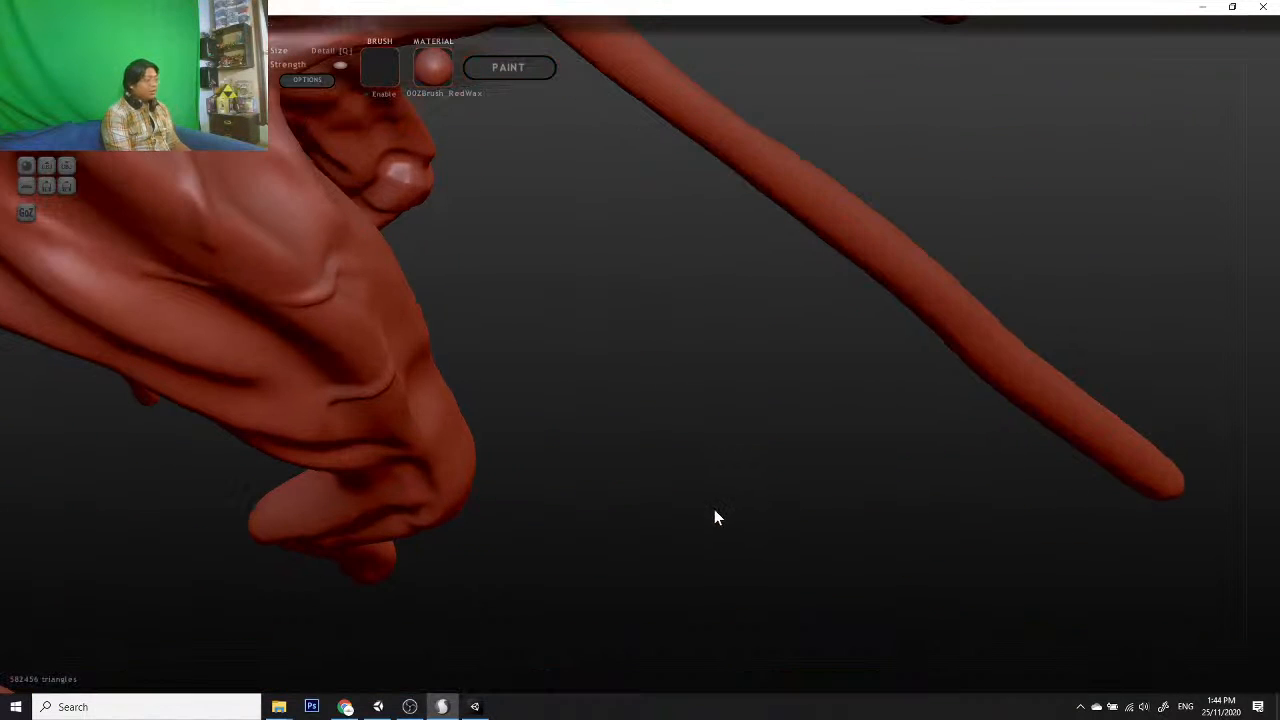
scroll(714, 516, "down", 3)
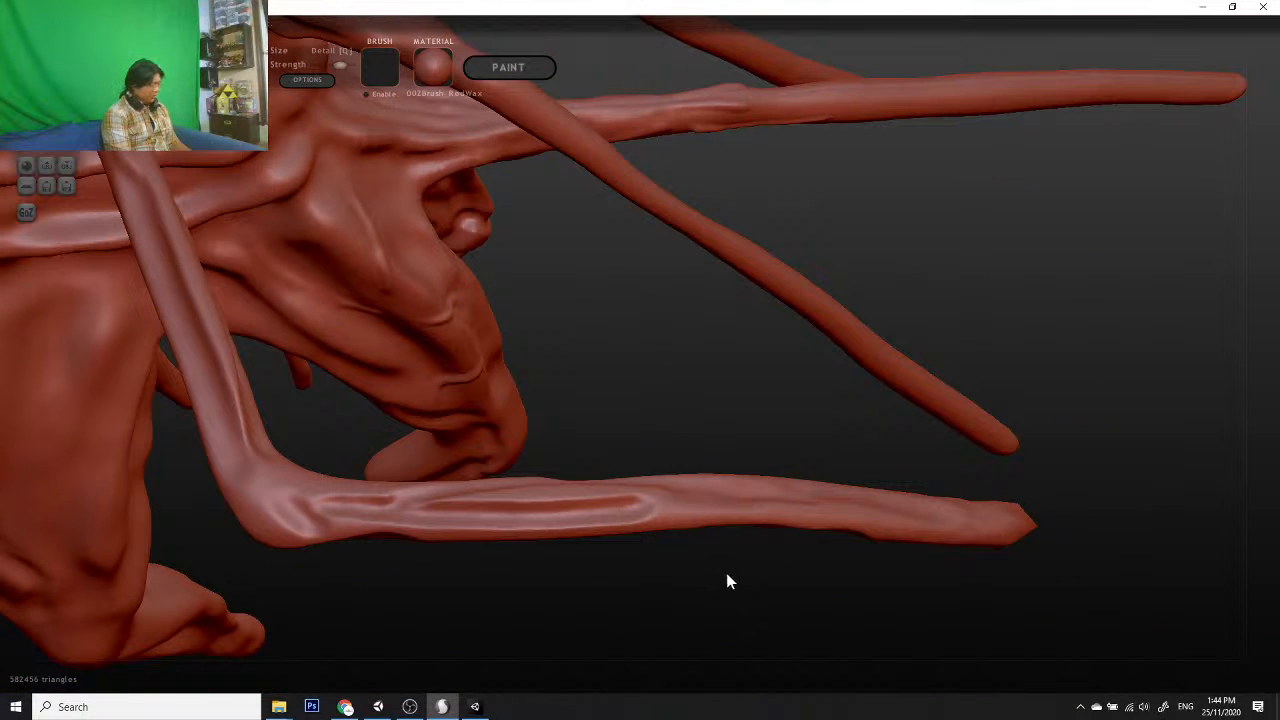
Step: Build up more muscle strands along the middle of the side tentacle's outer segment, continuing the grooves from the bend
mouse_move(746, 583)
left_mouse_down()
mouse_move(649, 503)
mouse_move(706, 563)
mouse_move(674, 580)
mouse_move(649, 563)
left_mouse_up()
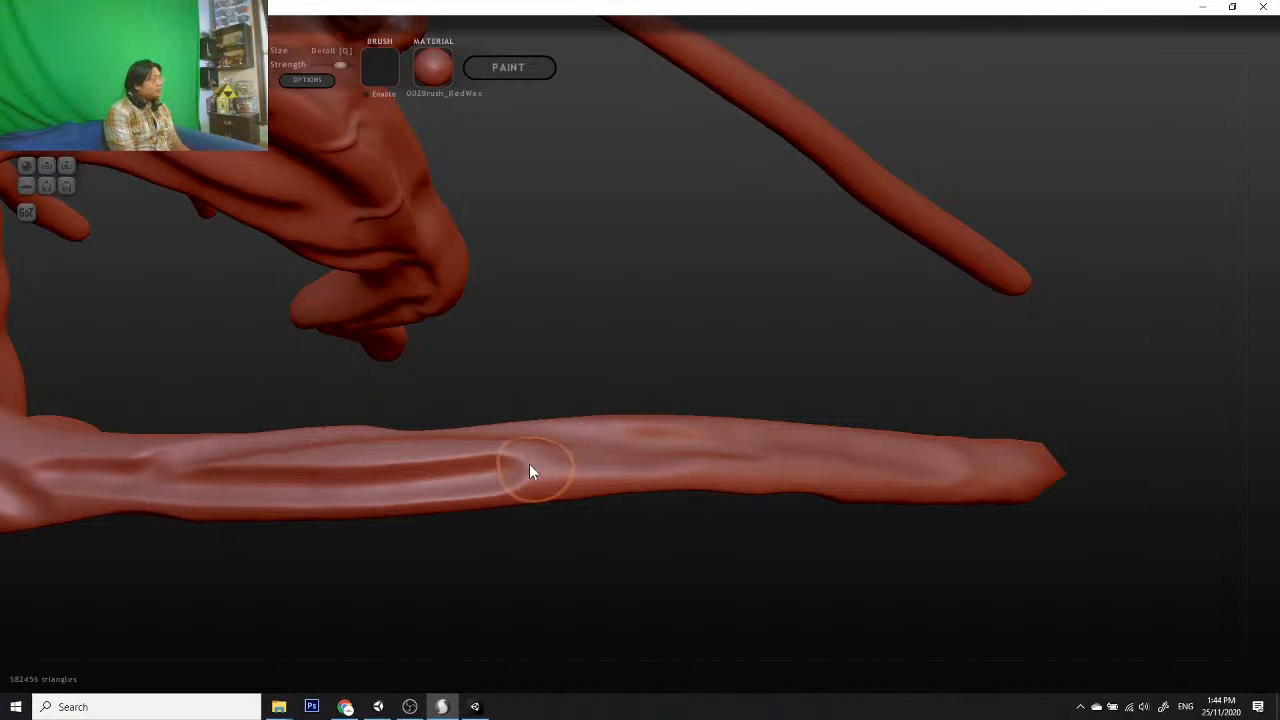
mouse_move(529, 464)
left_mouse_down()
mouse_move(519, 468)
mouse_move(579, 480)
mouse_move(743, 463)
left_mouse_up()
mouse_move(883, 557)
left_mouse_down()
mouse_move(871, 514)
mouse_move(946, 503)
mouse_move(546, 568)
left_mouse_up()
mouse_move(84, 488)
left_mouse_down()
mouse_move(224, 488)
mouse_move(407, 457)
mouse_move(516, 417)
left_mouse_up()
Step: Sculpt fine narrow strands and cross folds along the side tentacle's outer segment toward its tip
mouse_move(640, 566)
left_mouse_down()
mouse_move(657, 403)
mouse_move(889, 371)
mouse_move(700, 380)
mouse_move(466, 209)
left_mouse_up()
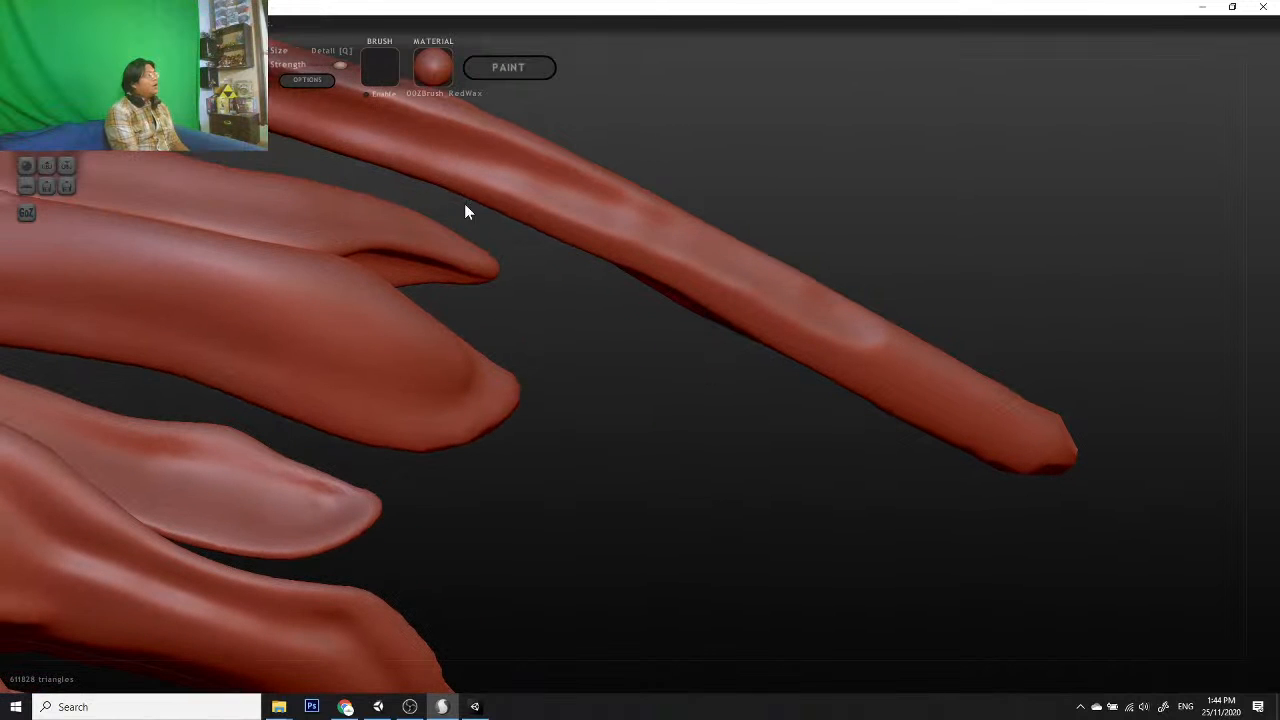
mouse_move(477, 137)
left_mouse_down()
mouse_move(591, 213)
mouse_move(793, 299)
mouse_move(889, 386)
left_mouse_up()
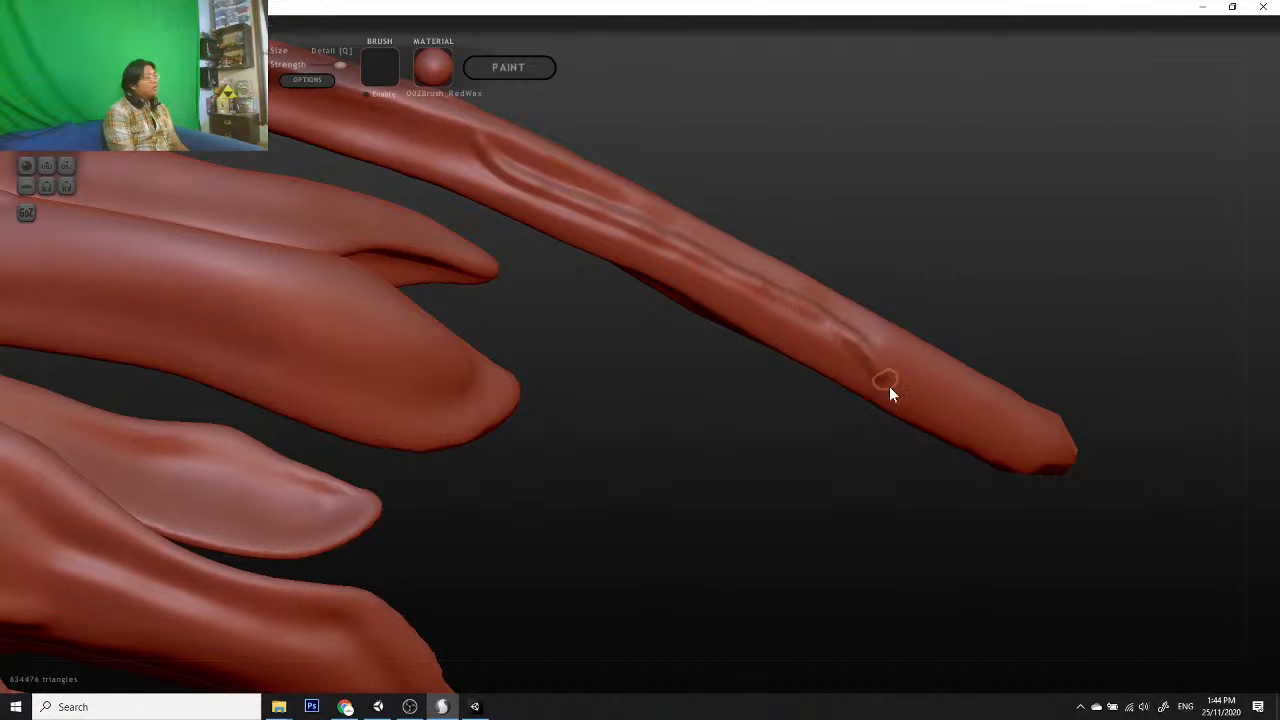
mouse_move(885, 495)
left_mouse_down()
mouse_move(283, 517)
mouse_move(289, 400)
mouse_move(417, 397)
mouse_move(326, 360)
mouse_move(288, 385)
mouse_move(414, 394)
mouse_move(585, 355)
left_mouse_up()
mouse_move(600, 470)
left_mouse_down()
mouse_move(606, 526)
mouse_move(751, 609)
mouse_move(363, 517)
mouse_move(510, 443)
left_mouse_up()
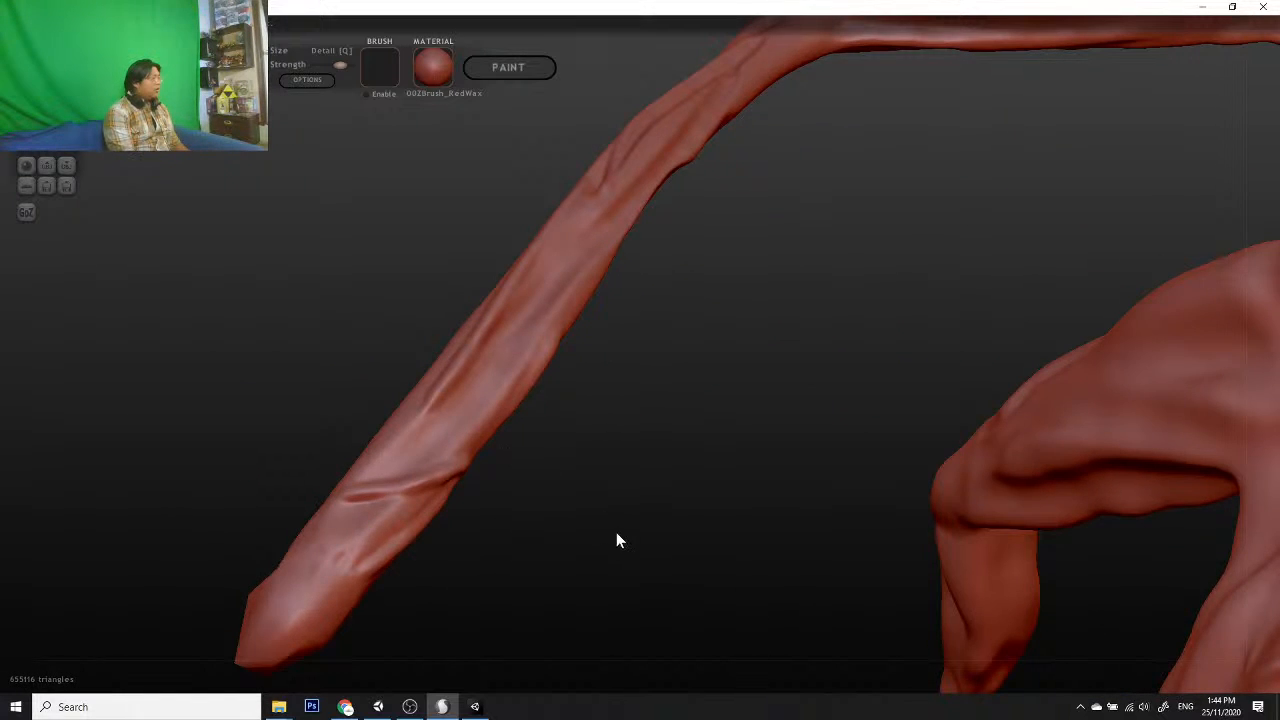
Step: Sculpt long strands and short cross folds on the remaining sides of the side tentacle's outer segment, toward its tip
left_click_drag(617, 533, 502, 575)
left_click_drag(534, 270, 600, 251)
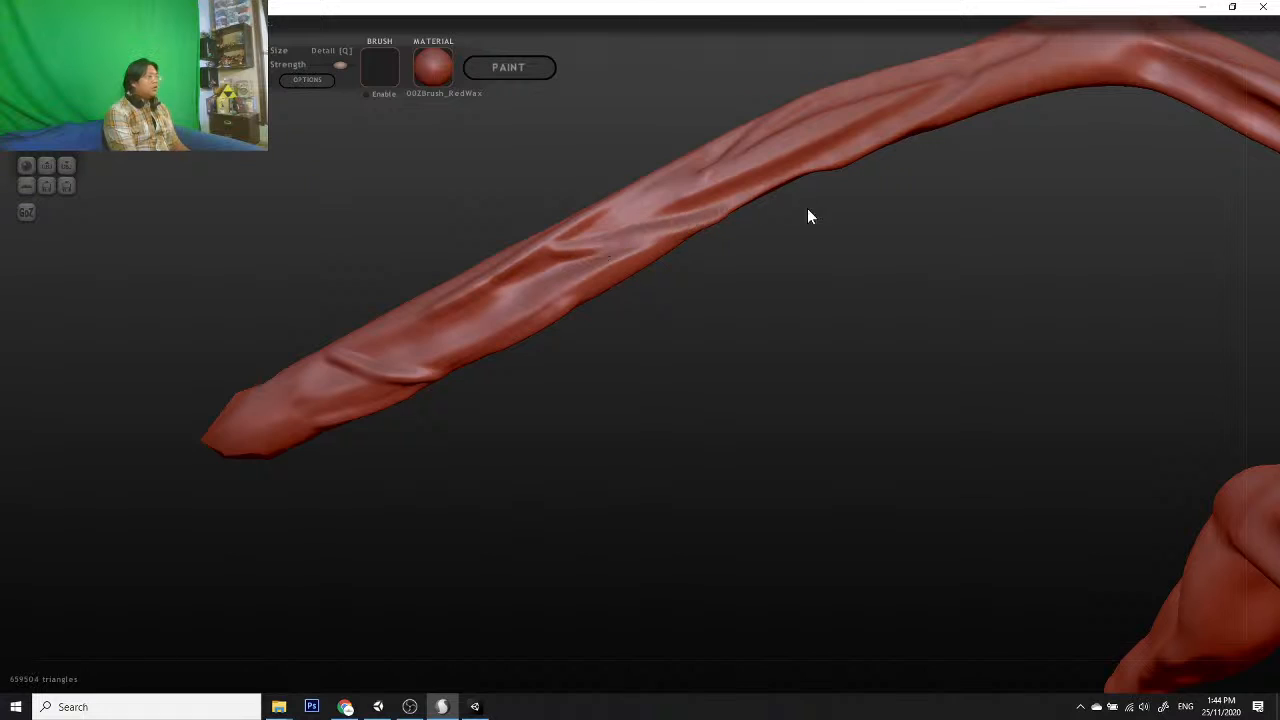
mouse_move(809, 211)
left_mouse_down()
mouse_move(703, 357)
mouse_move(705, 430)
mouse_move(871, 343)
mouse_move(1114, 280)
mouse_move(1203, 223)
left_mouse_up()
left_click_drag(812, 487, 864, 369)
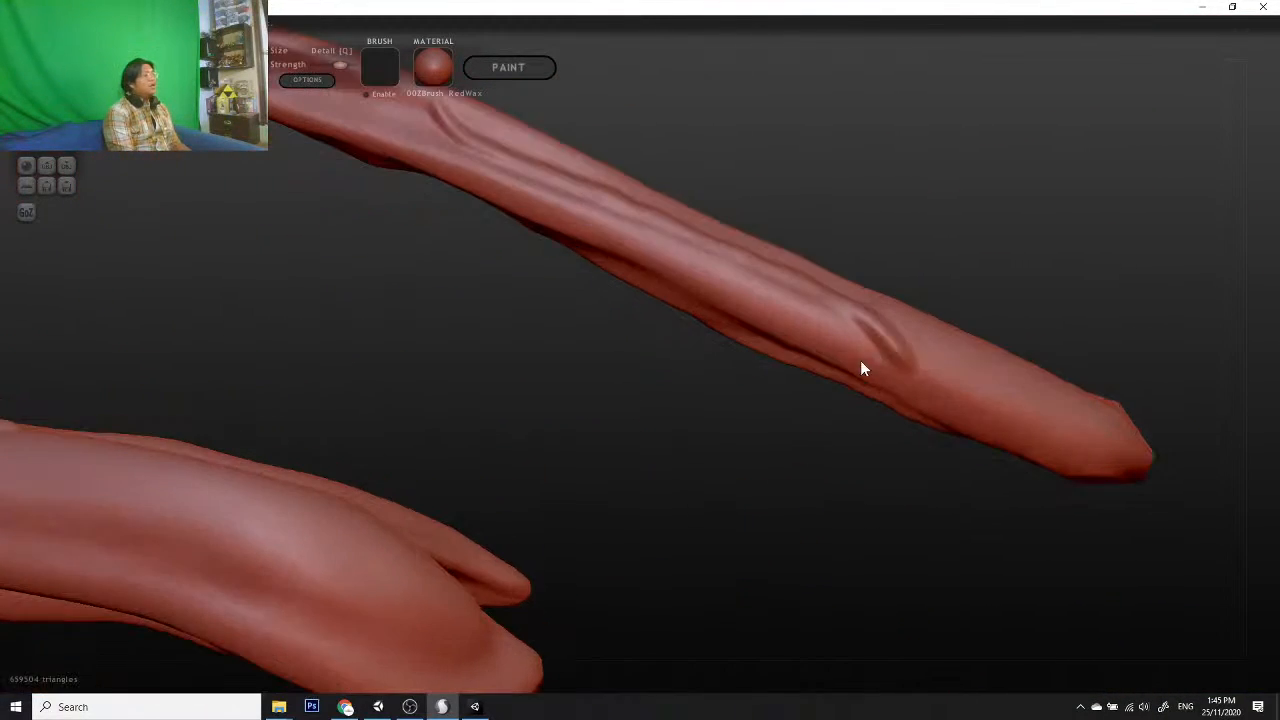
mouse_move(1028, 388)
left_mouse_down()
mouse_move(771, 386)
mouse_move(689, 543)
mouse_move(710, 464)
mouse_move(723, 486)
mouse_move(629, 354)
mouse_move(474, 506)
mouse_move(537, 465)
left_mouse_up()
left_click_drag(620, 420, 733, 443)
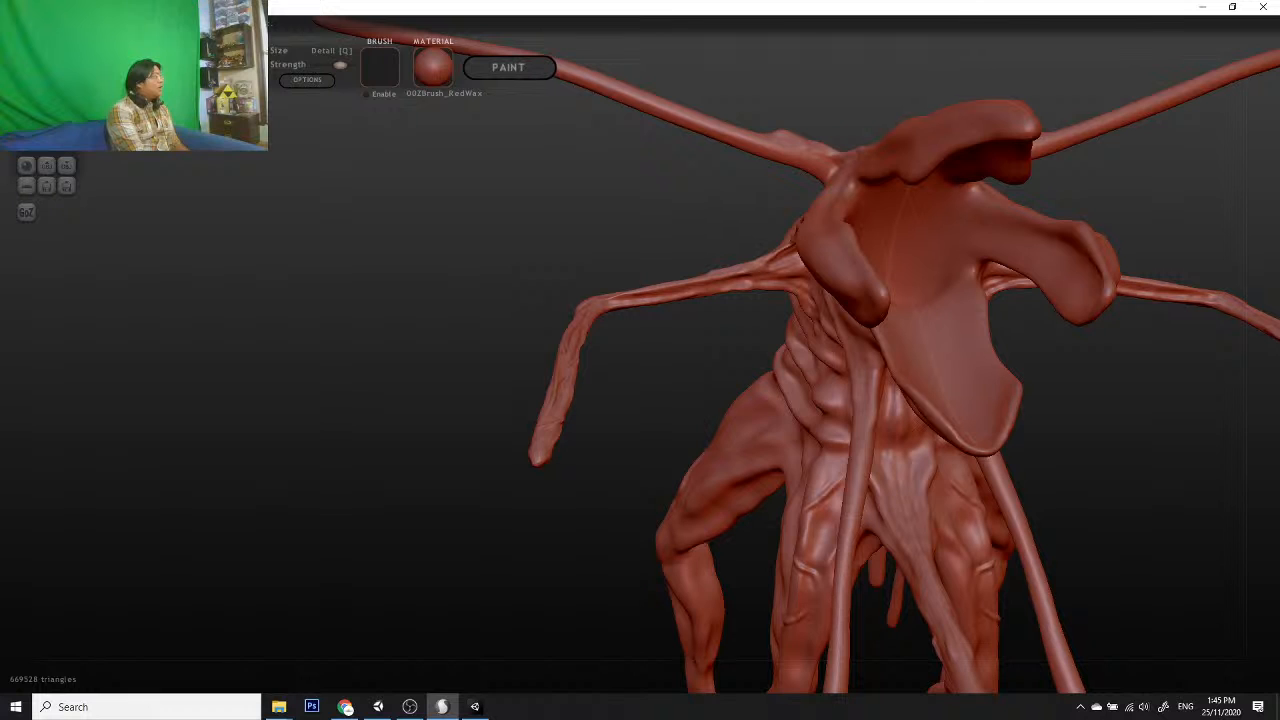
Step: Examine the head petals, the inner mouth surface and the paired tentacles from the front, both up close and from a distance
mouse_move(1128, 506)
left_mouse_down()
mouse_move(766, 506)
mouse_move(780, 491)
mouse_move(704, 428)
mouse_move(734, 503)
mouse_move(643, 366)
mouse_move(362, 417)
mouse_move(366, 443)
mouse_move(466, 414)
mouse_move(326, 454)
mouse_move(271, 432)
mouse_move(697, 423)
mouse_move(697, 374)
mouse_move(851, 380)
mouse_move(836, 349)
mouse_move(809, 386)
mouse_move(943, 346)
mouse_move(781, 427)
mouse_move(1041, 301)
left_mouse_up()
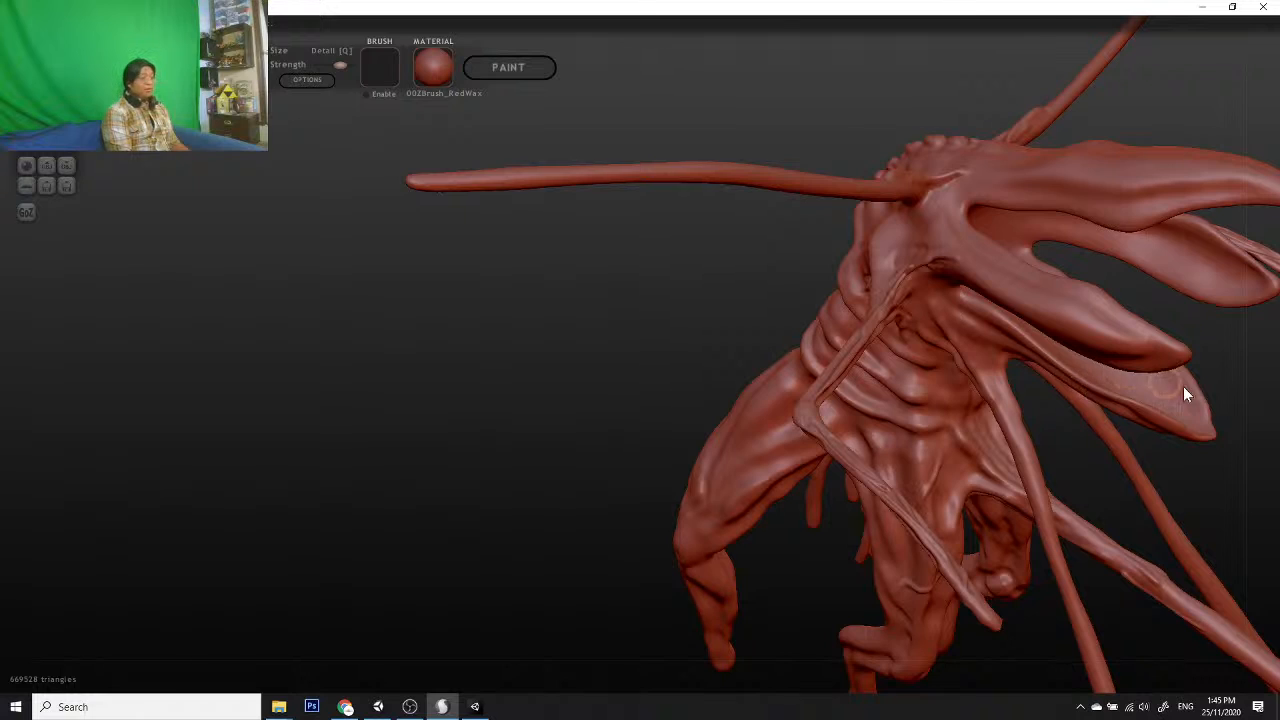
mouse_move(1185, 393)
left_mouse_down()
mouse_move(1231, 380)
mouse_move(457, 414)
mouse_move(566, 400)
mouse_move(617, 363)
mouse_move(677, 374)
mouse_move(586, 360)
mouse_move(569, 317)
mouse_move(583, 371)
left_mouse_up()
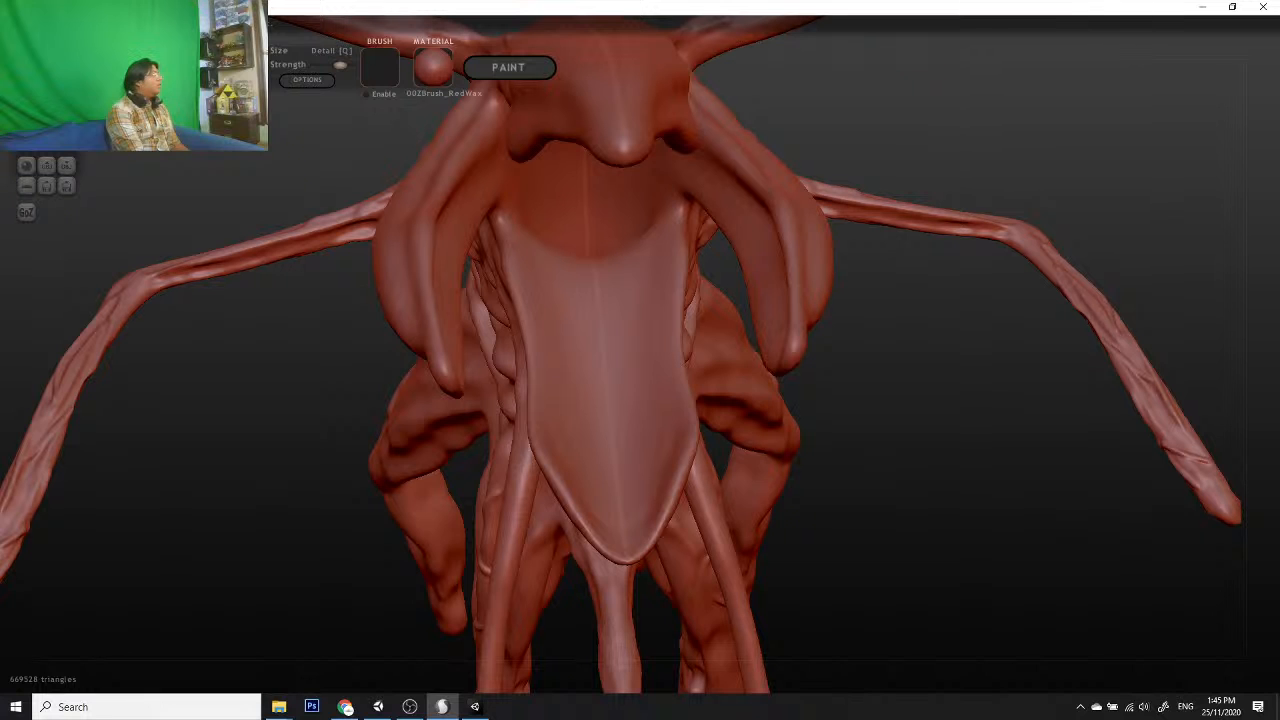
scroll(884, 406, "down", 2)
scroll(898, 447, "up", 5)
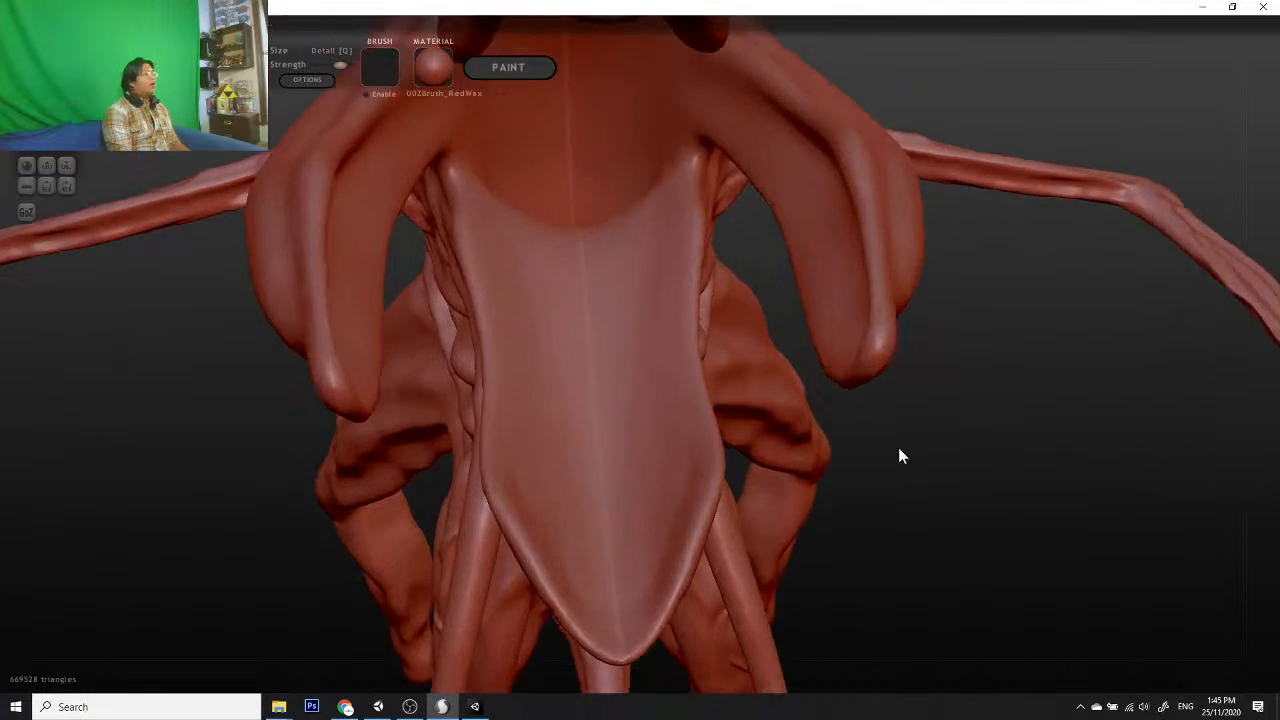
scroll(900, 487, "down", 7)
scroll(867, 517, "down", 8)
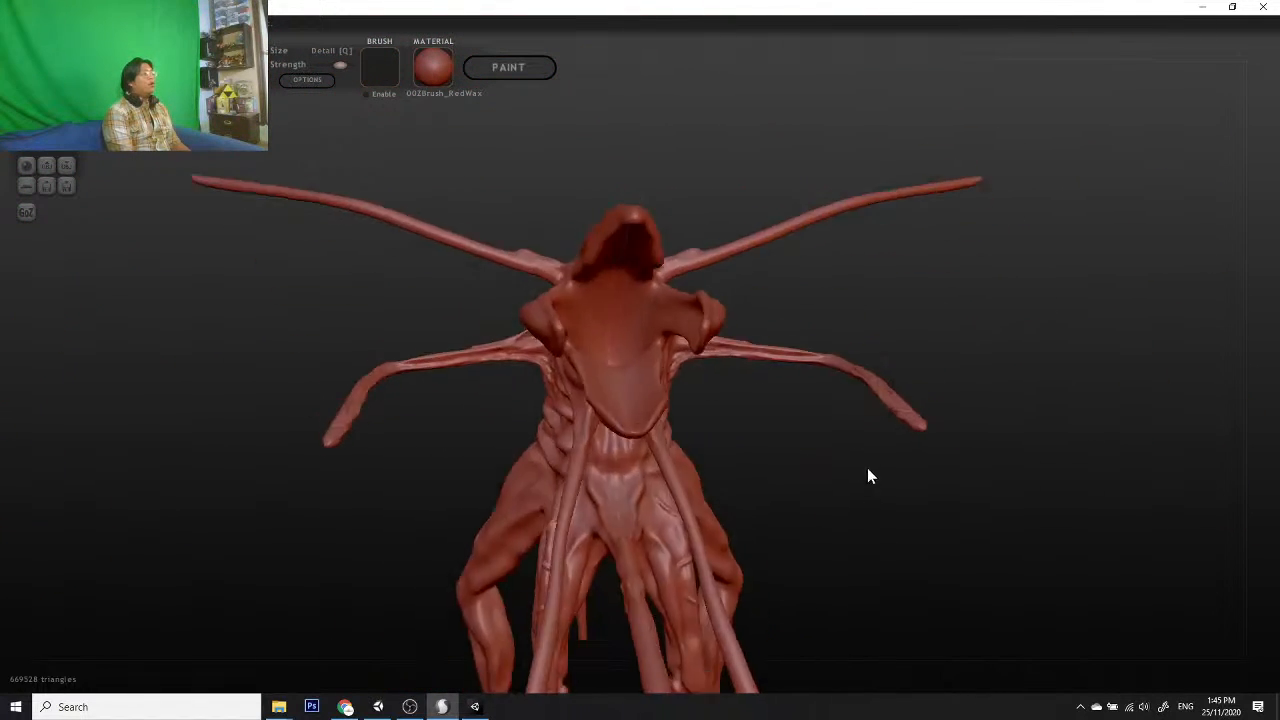
scroll(767, 397, "up", 10)
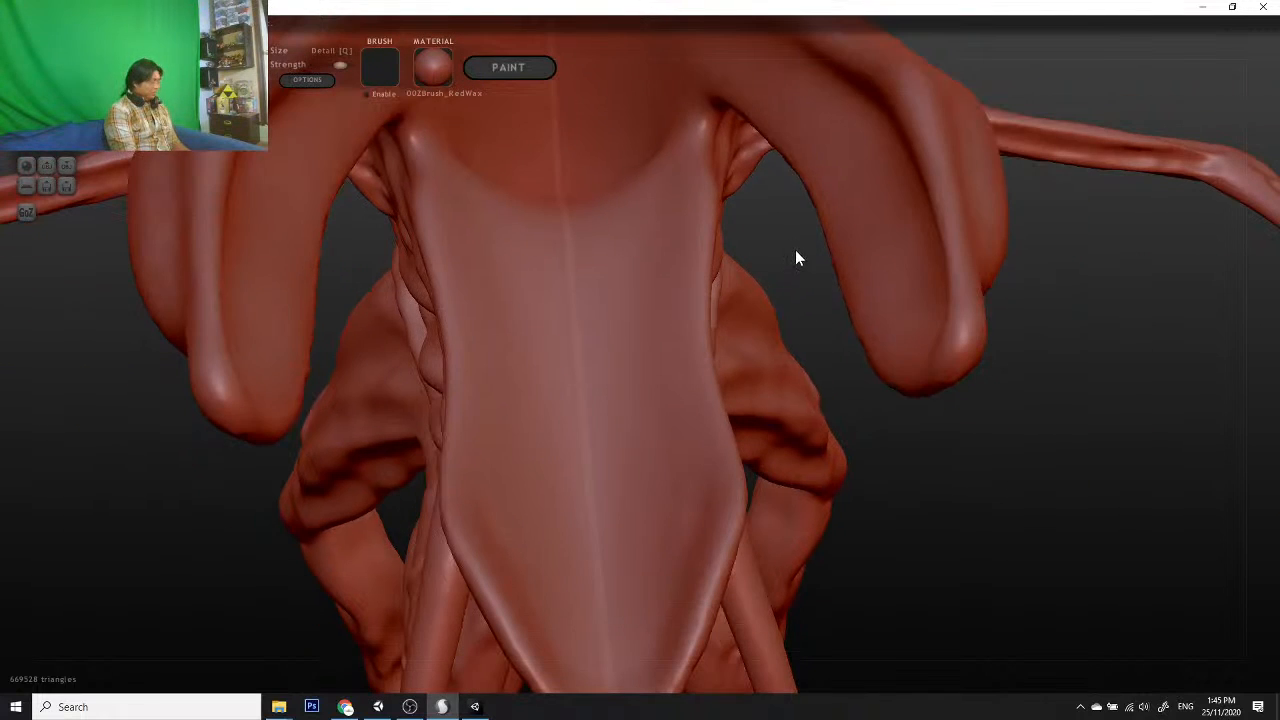
mouse_move(803, 254)
left_mouse_down()
mouse_move(808, 331)
mouse_move(891, 517)
mouse_move(770, 375)
left_mouse_up()
scroll(780, 375, "up", 8)
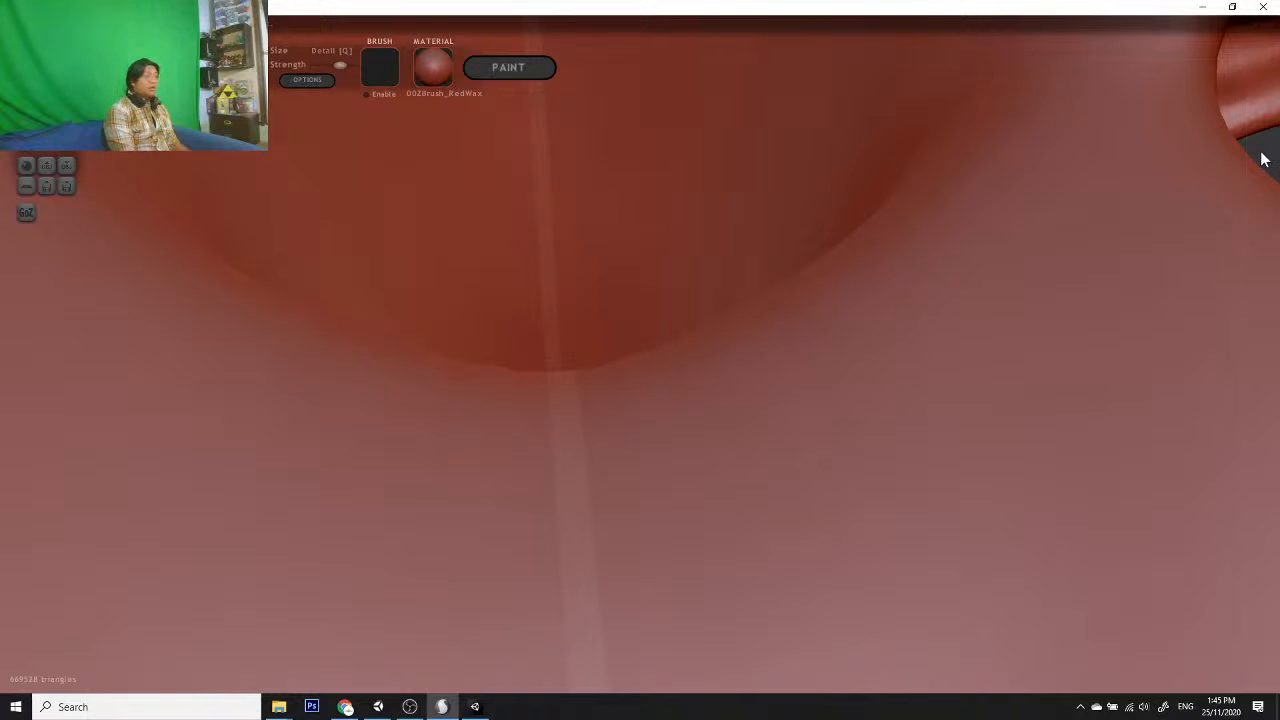
left_click_drag(1265, 152, 1147, 343)
scroll(589, 400, "down", 10)
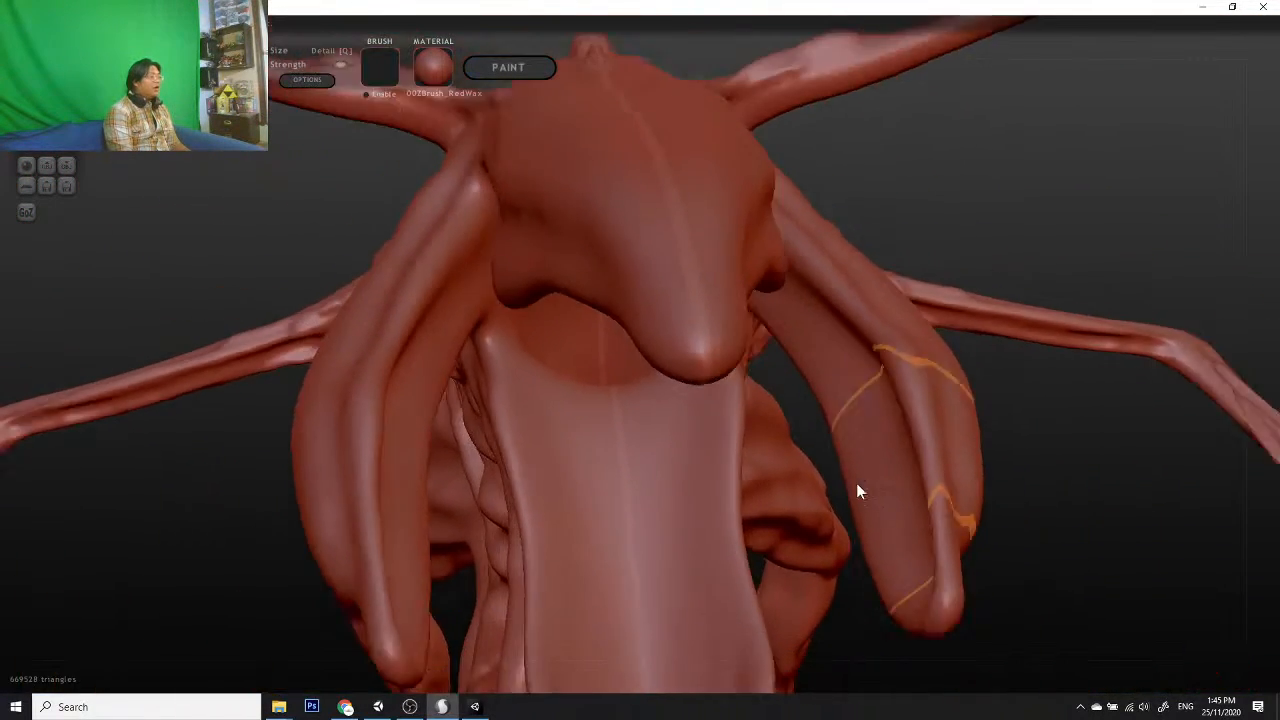
scroll(857, 490, "down", 5)
left_click_drag(851, 520, 866, 563)
left_click_drag(793, 598, 760, 455)
middle_click_drag(760, 446, 756, 397)
scroll(779, 364, "down", 4)
scroll(756, 397, "up", 5)
left_click_drag(624, 484, 633, 259)
scroll(621, 215, "up", 3)
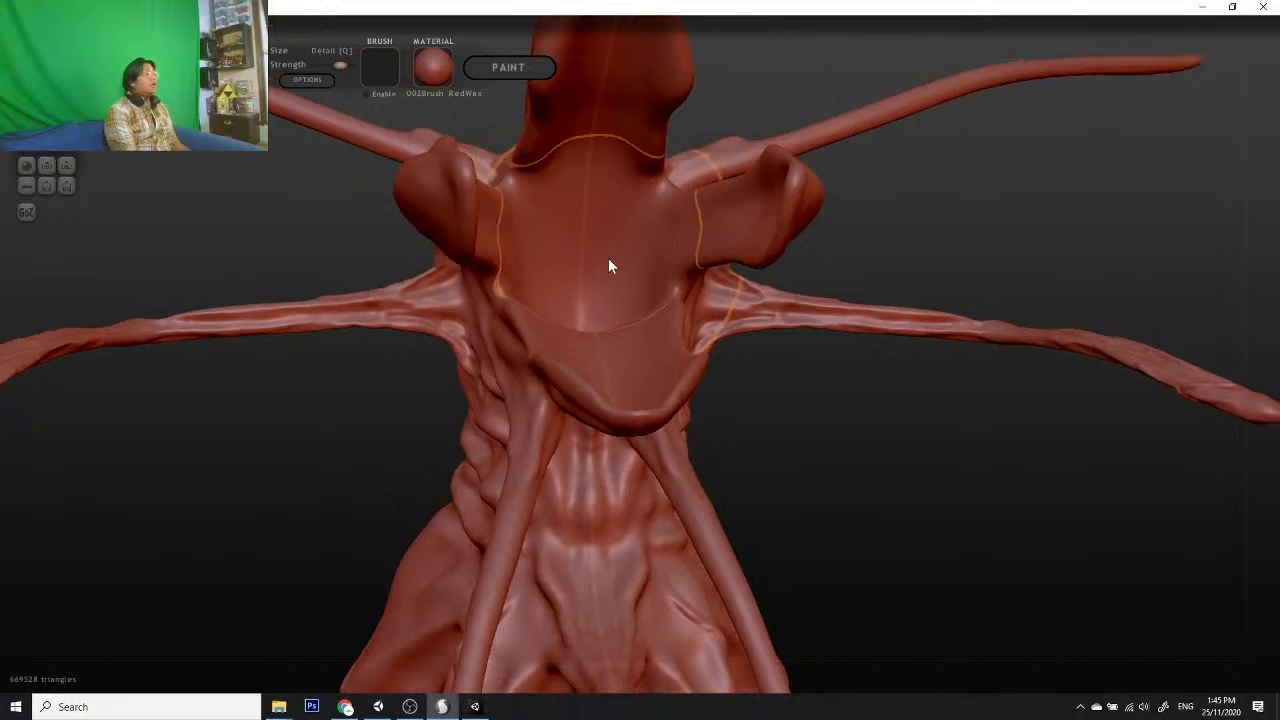
scroll(577, 280, "down", 5)
scroll(588, 285, "up", 5)
scroll(573, 279, "down", 2)
scroll(575, 288, "down", 3)
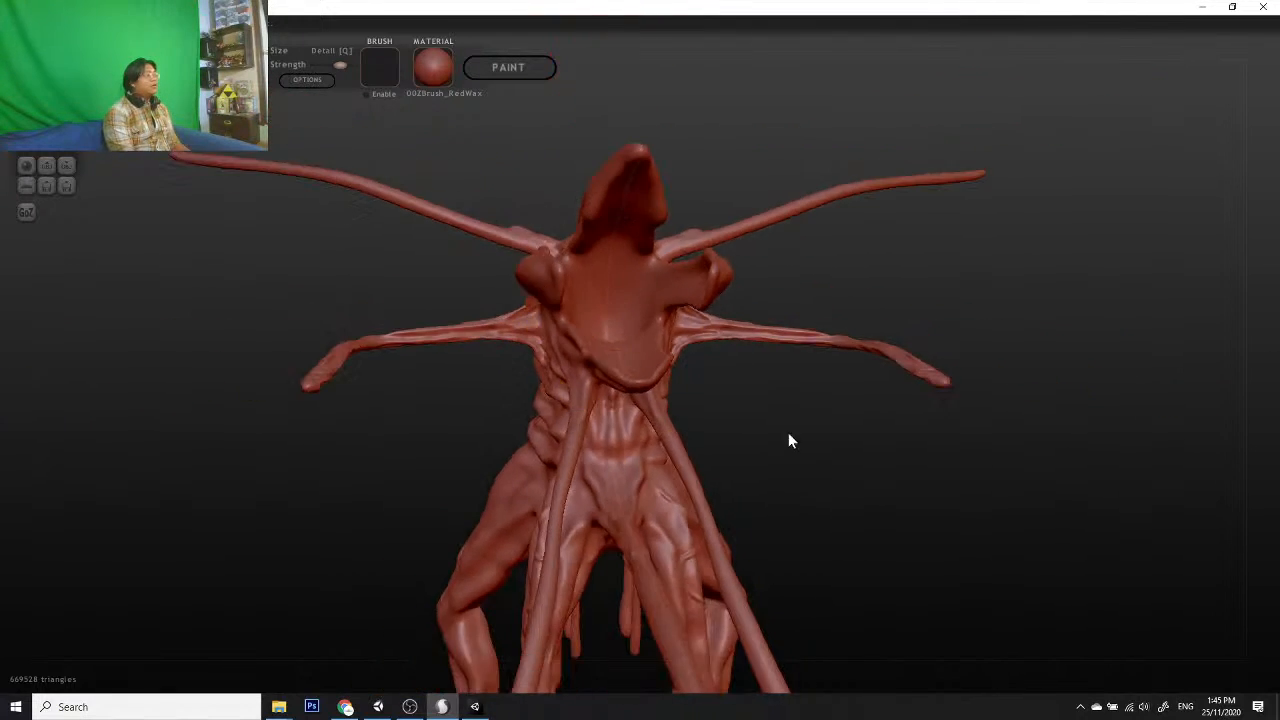
Step: Examine the whole creature from the side, above and below, comparing the smooth head petals with the detailed body
mouse_move(789, 437)
left_mouse_down()
mouse_move(997, 503)
mouse_move(989, 520)
left_mouse_up()
scroll(989, 520, "up", 3)
scroll(851, 423, "down", 3)
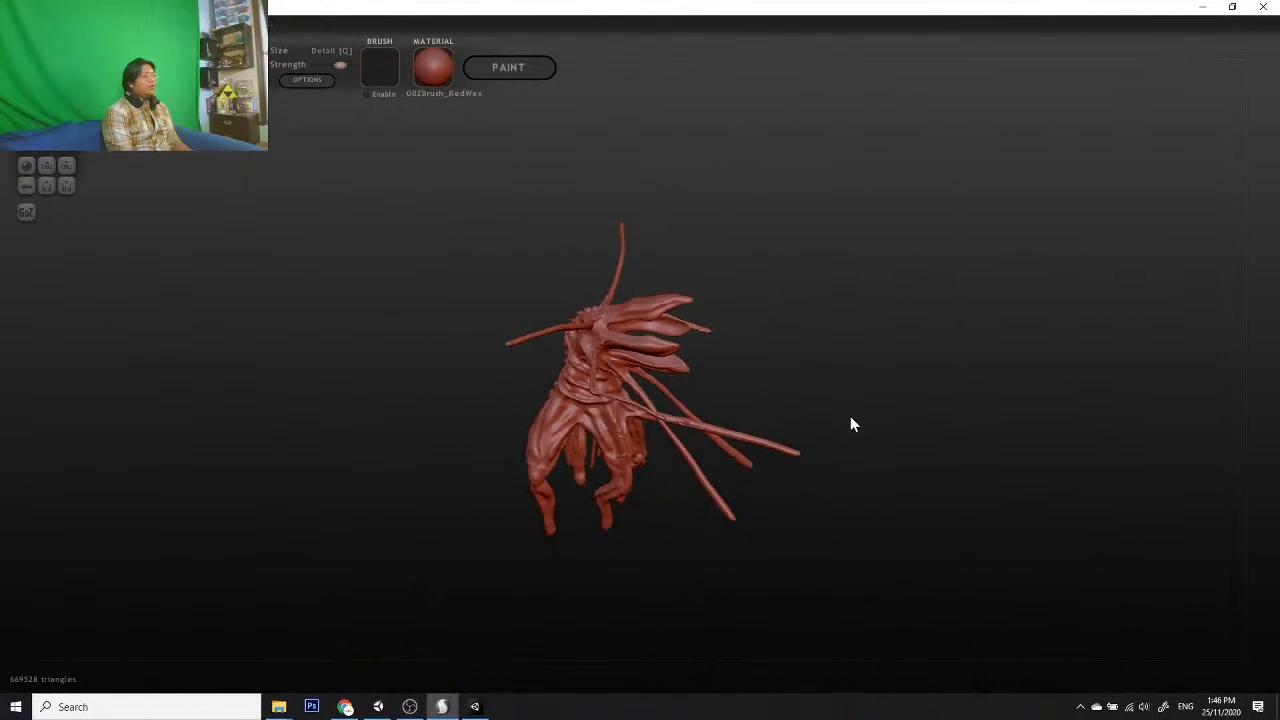
left_click_drag(851, 423, 863, 363)
scroll(826, 434, "up", 3)
scroll(924, 431, "down", 3)
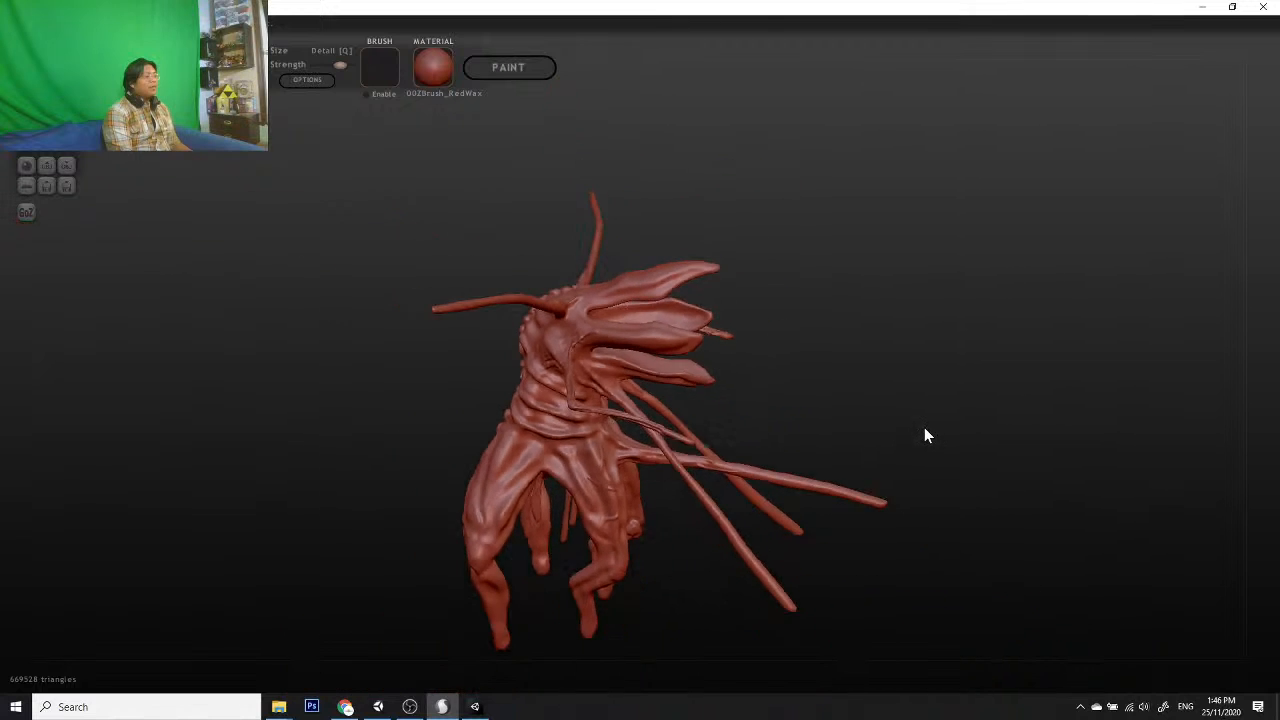
mouse_move(924, 431)
left_mouse_down()
mouse_move(686, 423)
mouse_move(589, 378)
mouse_move(601, 380)
left_mouse_up()
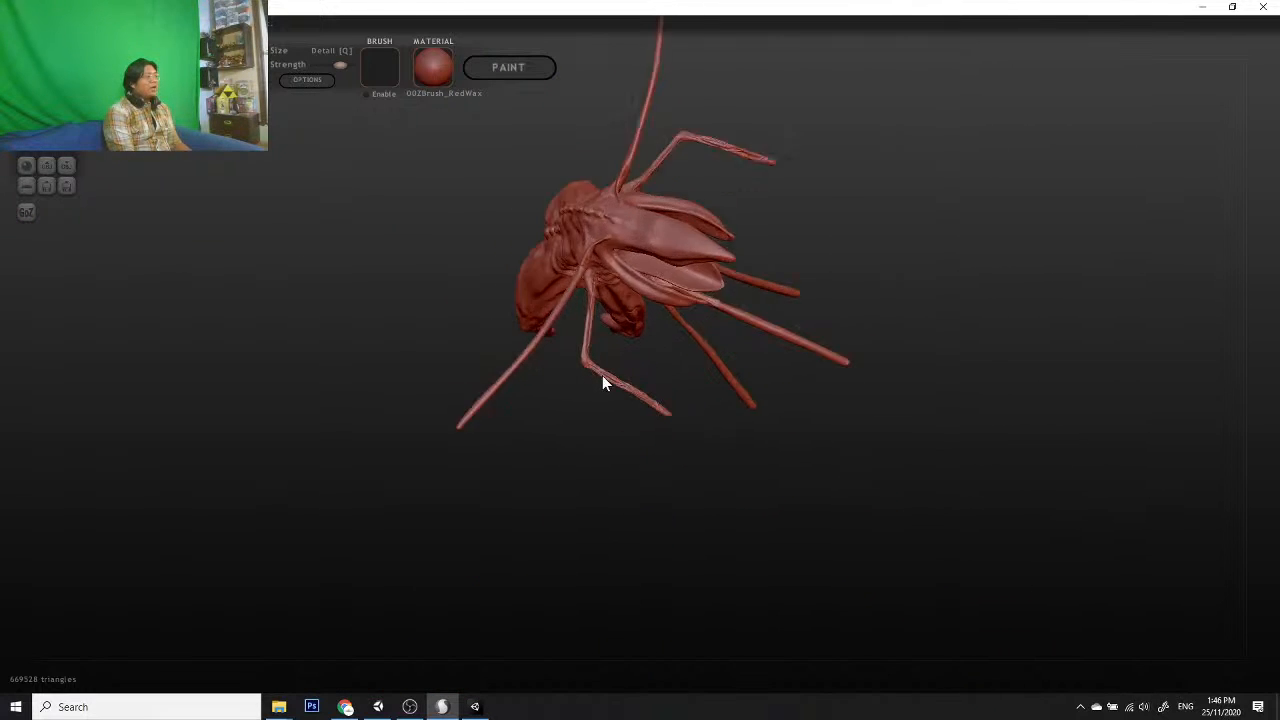
scroll(615, 400, "up", 3)
mouse_move(904, 557)
left_mouse_down()
mouse_move(923, 411)
mouse_move(917, 591)
left_mouse_up()
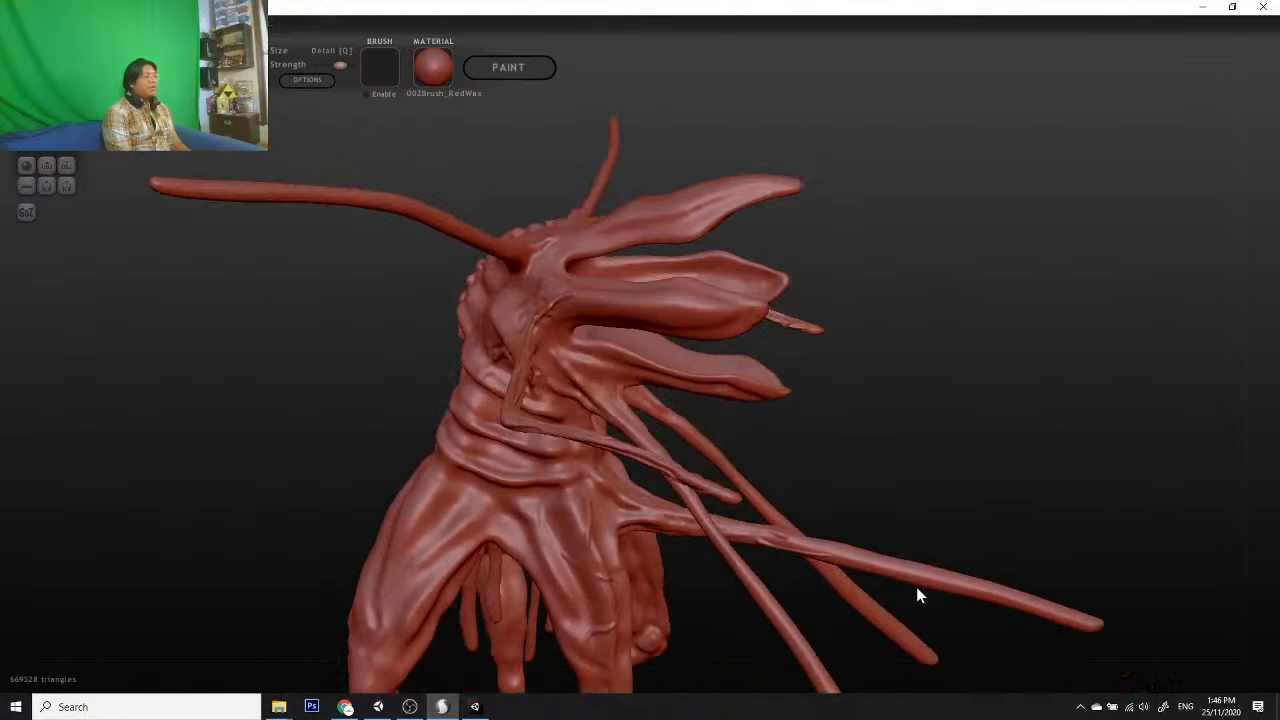
left_click_drag(666, 320, 894, 400)
scroll(883, 363, "up", 3)
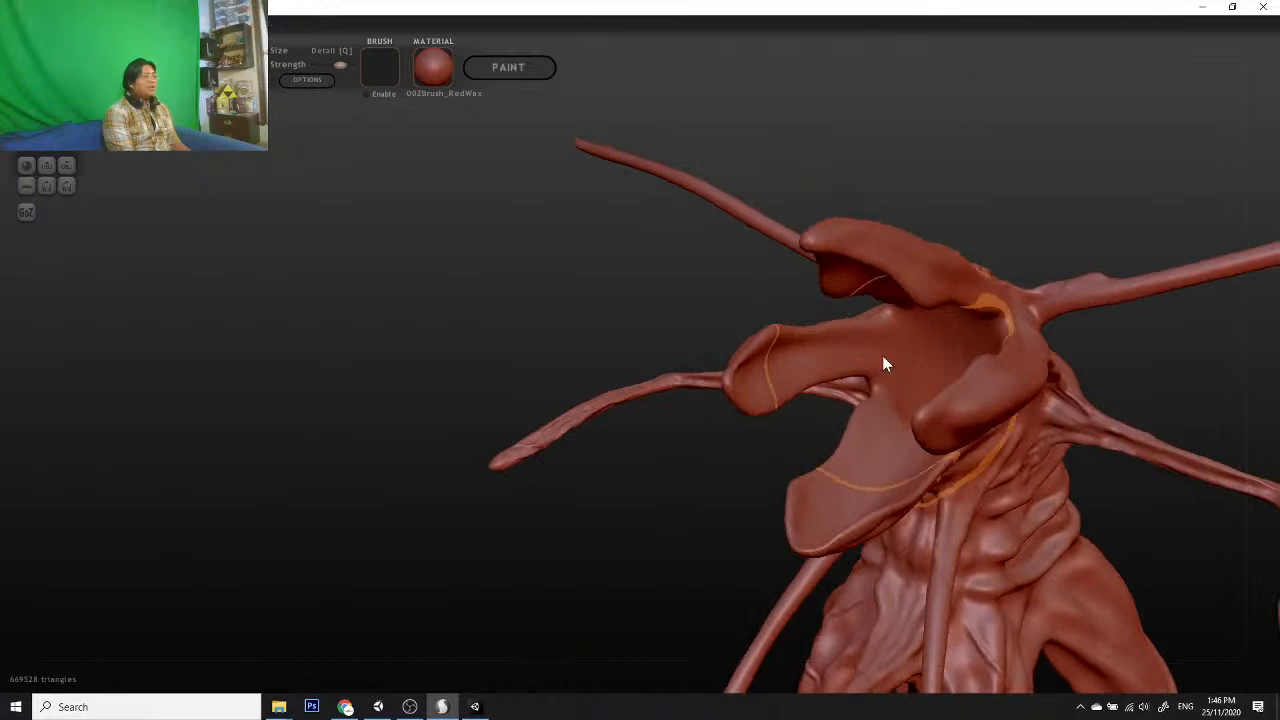
mouse_move(594, 510)
left_mouse_down()
mouse_move(426, 403)
mouse_move(574, 466)
mouse_move(694, 334)
mouse_move(826, 371)
mouse_move(889, 434)
mouse_move(1089, 429)
left_mouse_up()
scroll(638, 315, "up", 3)
scroll(613, 308, "up", 3)
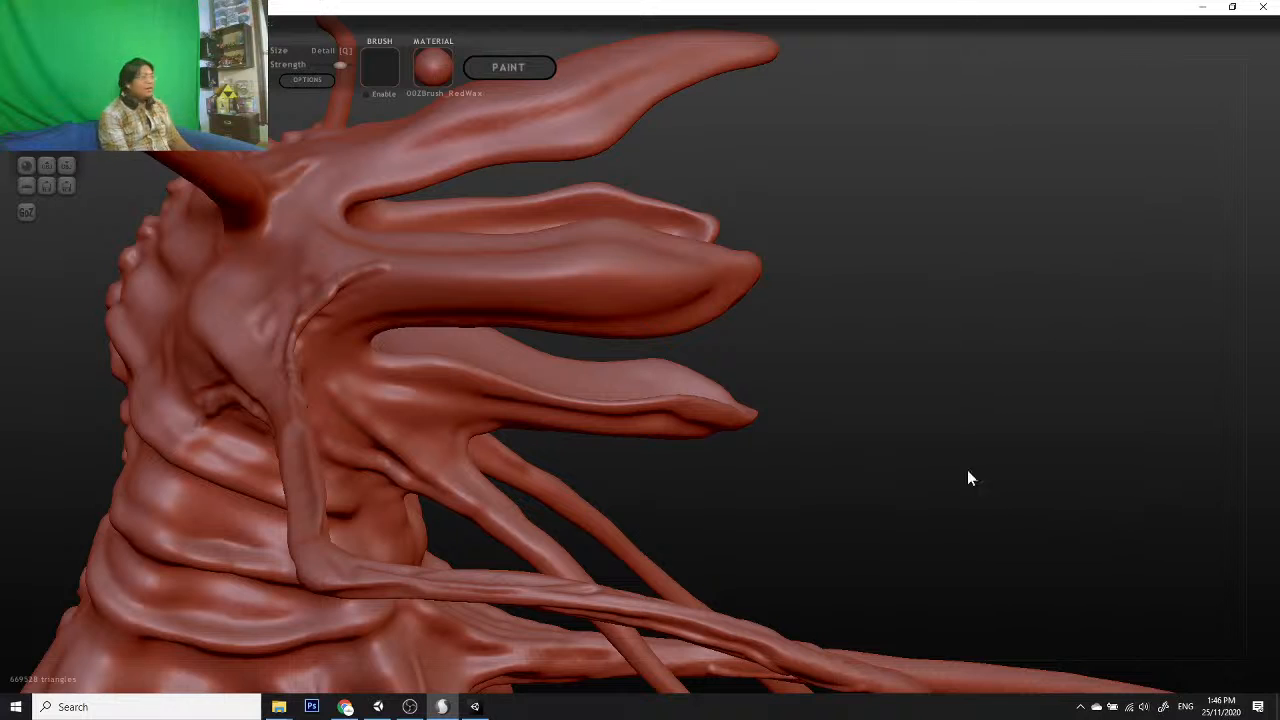
Step: Sculpt a deep groove along the side head petal's lower edge, forming a raised rim that runs from its root toward the tip
mouse_move(734, 437)
left_mouse_down()
mouse_move(771, 449)
mouse_move(729, 429)
mouse_move(812, 491)
mouse_move(783, 486)
mouse_move(797, 462)
left_mouse_up()
scroll(745, 387, "down", 2)
mouse_move(745, 387)
left_mouse_down()
mouse_move(1027, 599)
mouse_move(836, 436)
mouse_move(1142, 496)
left_mouse_up()
scroll(1028, 441, "up", 3)
scroll(1028, 441, "up", 2)
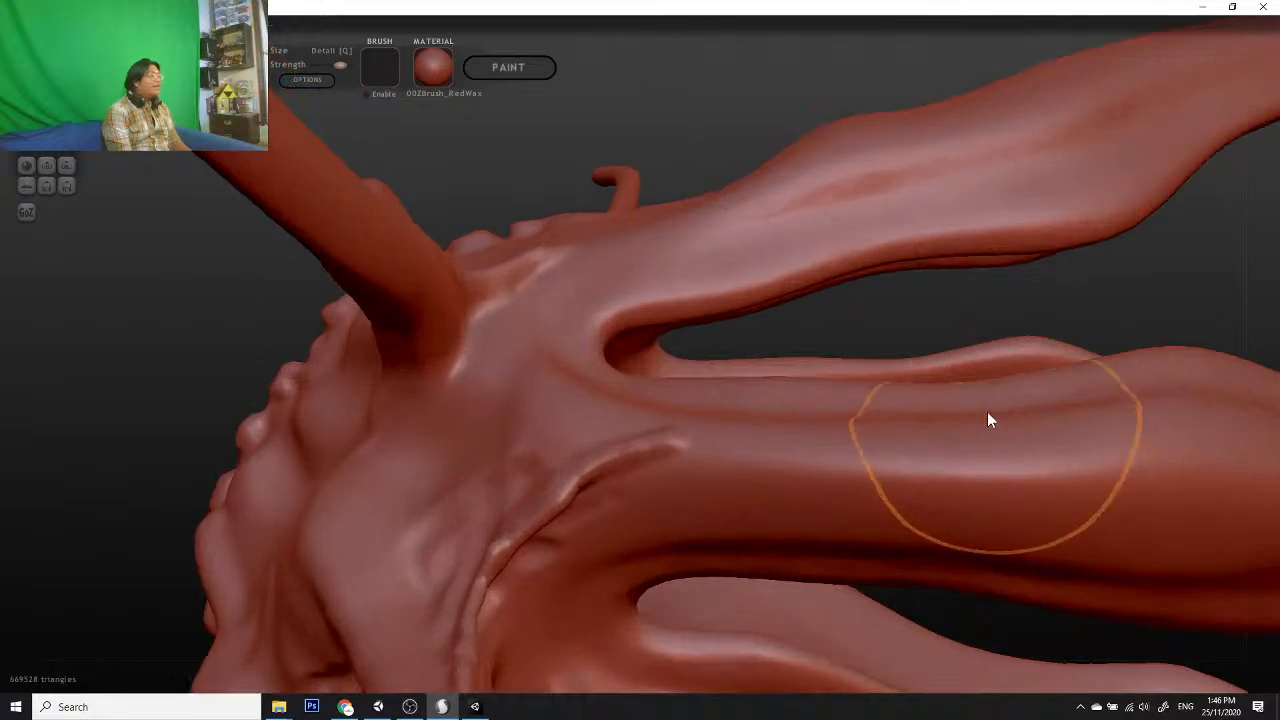
mouse_move(974, 329)
left_mouse_down()
mouse_move(902, 287)
mouse_move(843, 434)
mouse_move(877, 500)
mouse_move(911, 514)
mouse_move(882, 477)
mouse_move(846, 371)
mouse_move(1020, 574)
mouse_move(979, 566)
left_mouse_up()
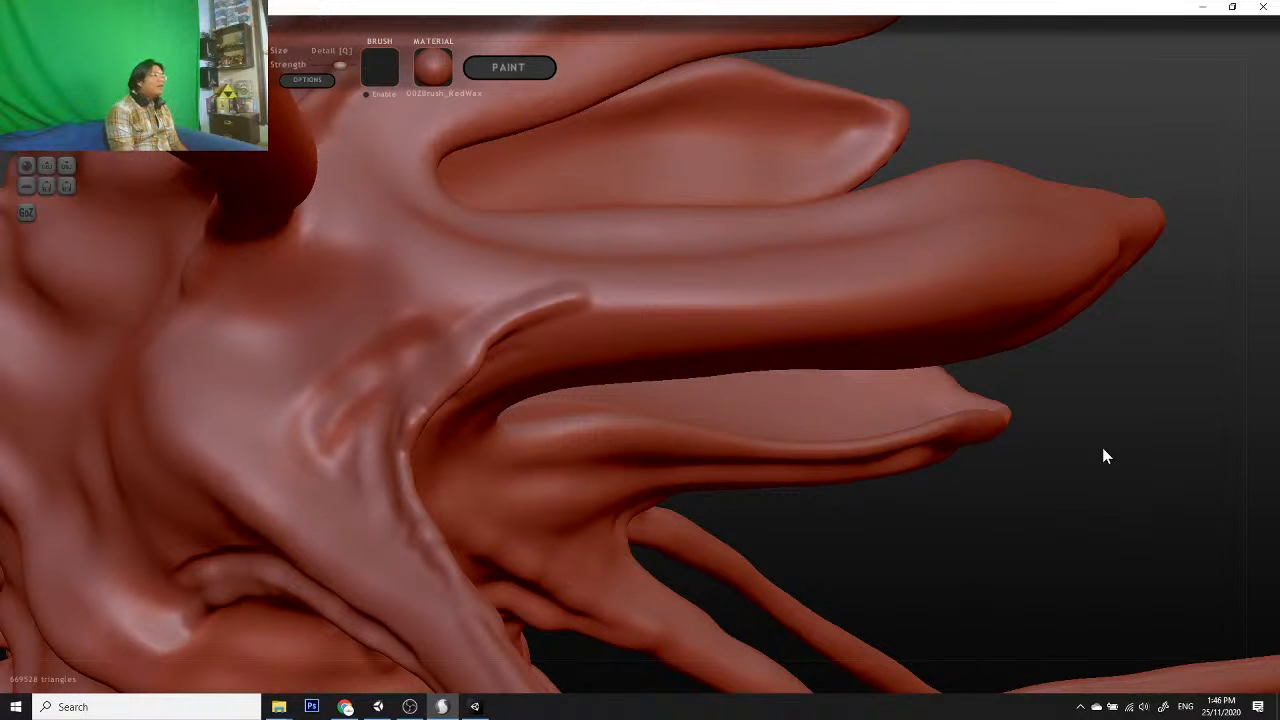
mouse_move(1102, 447)
left_mouse_down()
mouse_move(1048, 487)
mouse_move(1072, 441)
mouse_move(1037, 331)
left_mouse_up()
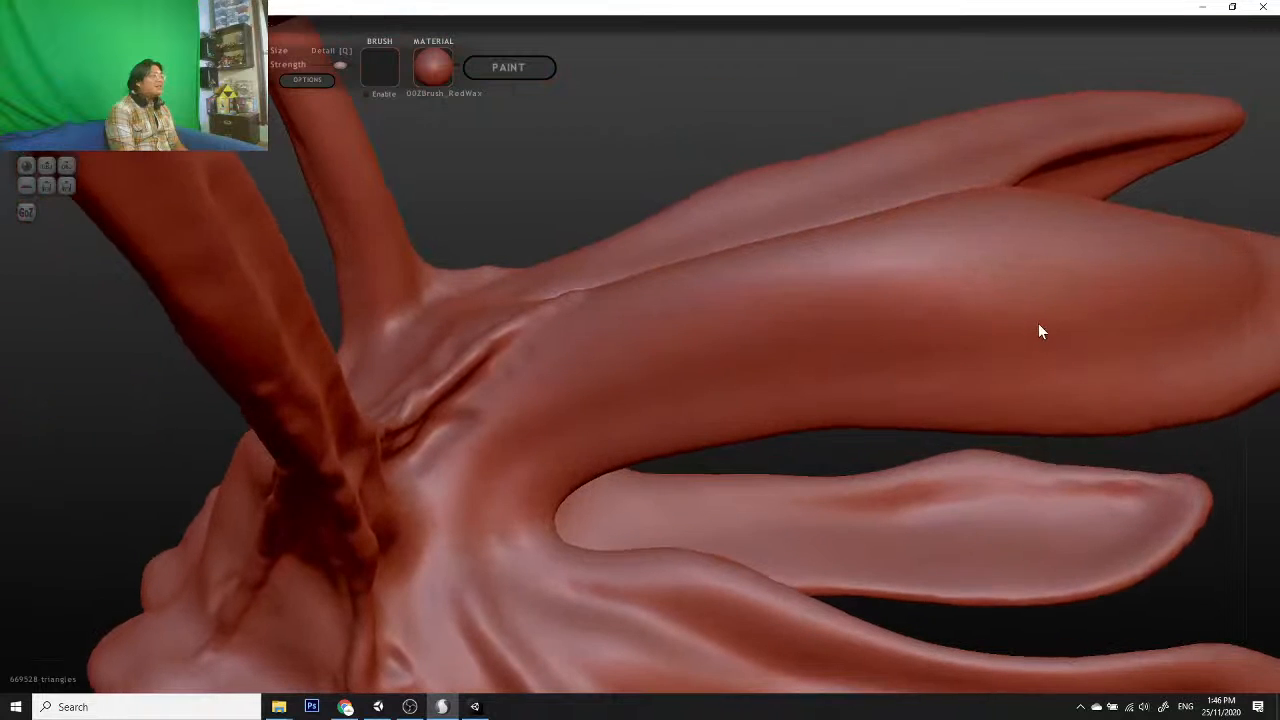
mouse_move(540, 465)
left_mouse_down()
mouse_move(668, 407)
mouse_move(893, 380)
mouse_move(1089, 381)
left_mouse_up()
mouse_move(1186, 480)
left_mouse_down()
mouse_move(1206, 466)
mouse_move(1223, 491)
mouse_move(808, 579)
mouse_move(767, 525)
left_mouse_up()
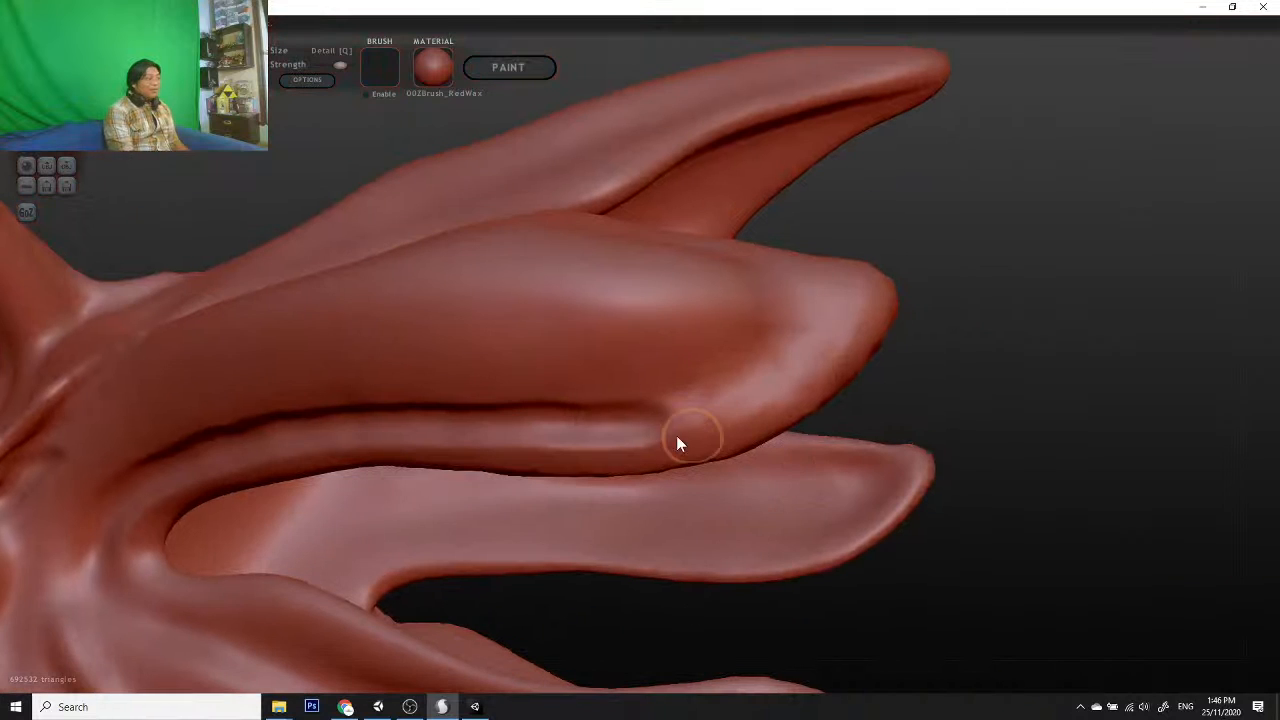
left_click_drag(646, 421, 854, 341)
mouse_move(1062, 456)
left_mouse_down()
mouse_move(986, 551)
mouse_move(1097, 557)
mouse_move(1040, 520)
left_mouse_up()
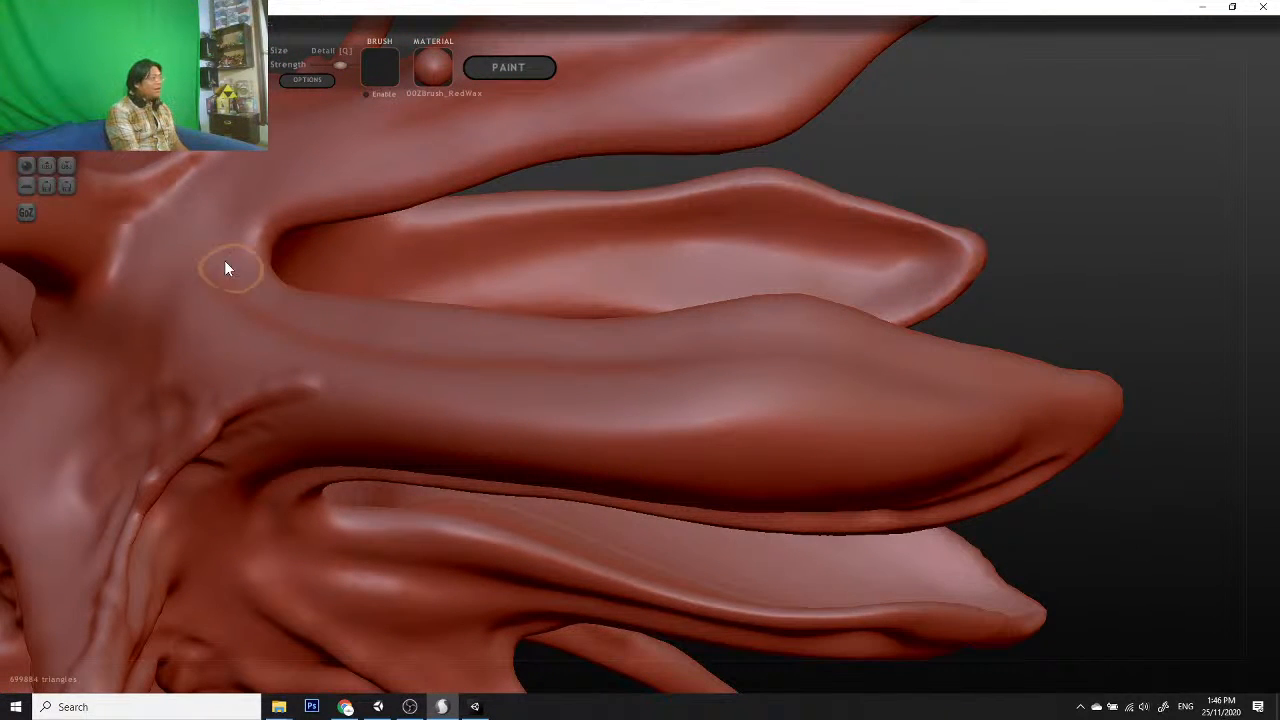
Step: Carve long grooves and folds from the side head petal's root along its upper surface to the widened outer part
mouse_move(245, 215)
left_mouse_down()
mouse_move(228, 208)
mouse_move(240, 308)
mouse_move(403, 363)
mouse_move(640, 372)
left_mouse_up()
left_click_drag(1142, 513, 1230, 565)
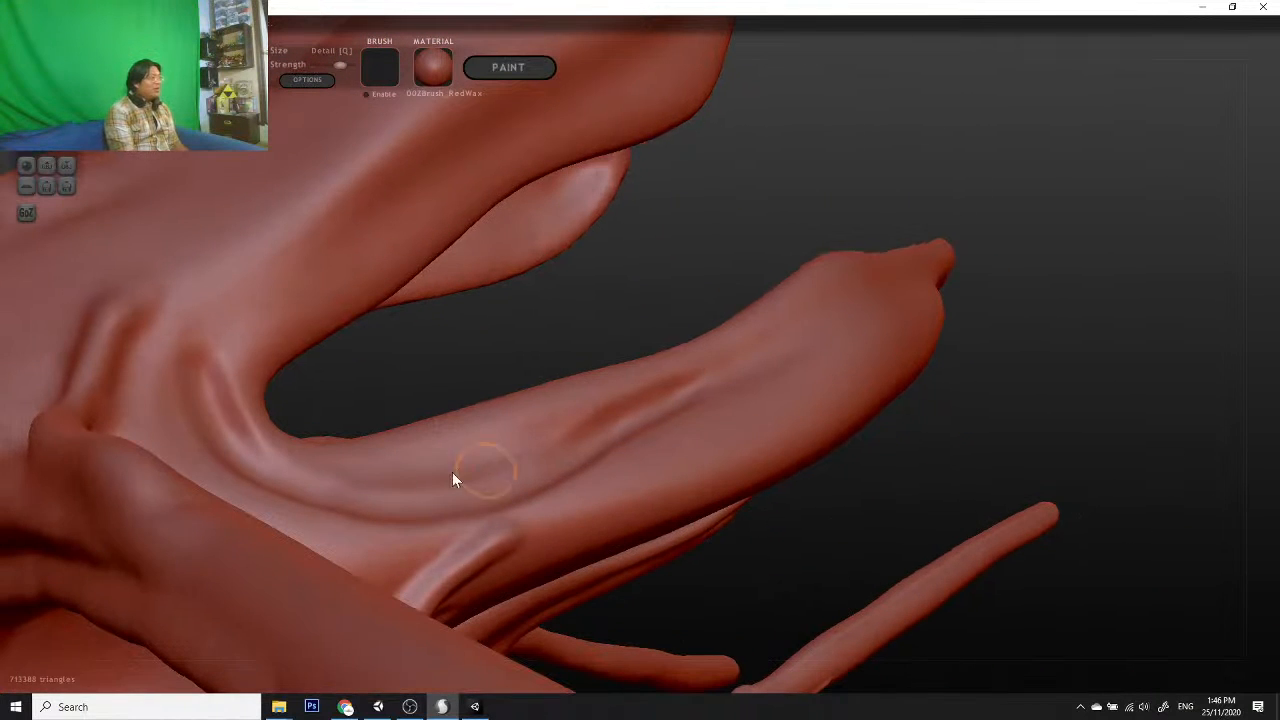
left_click_drag(341, 467, 649, 397)
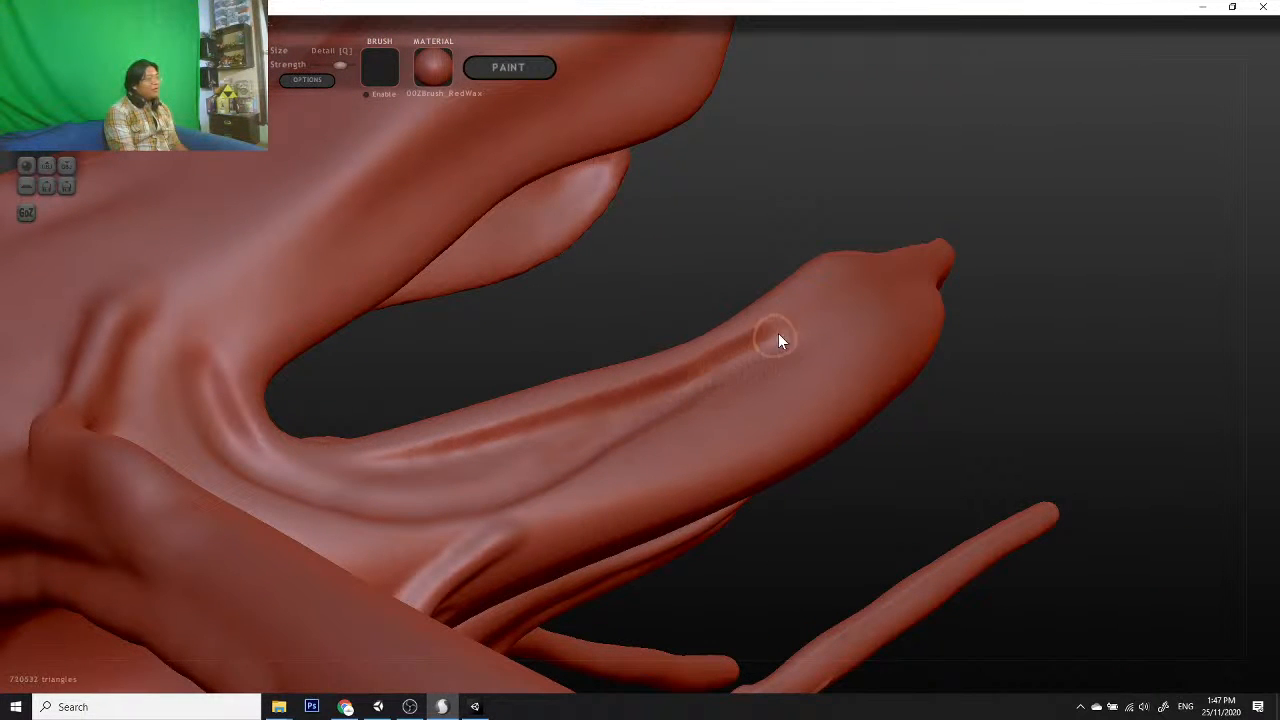
left_click_drag(1031, 351, 946, 391)
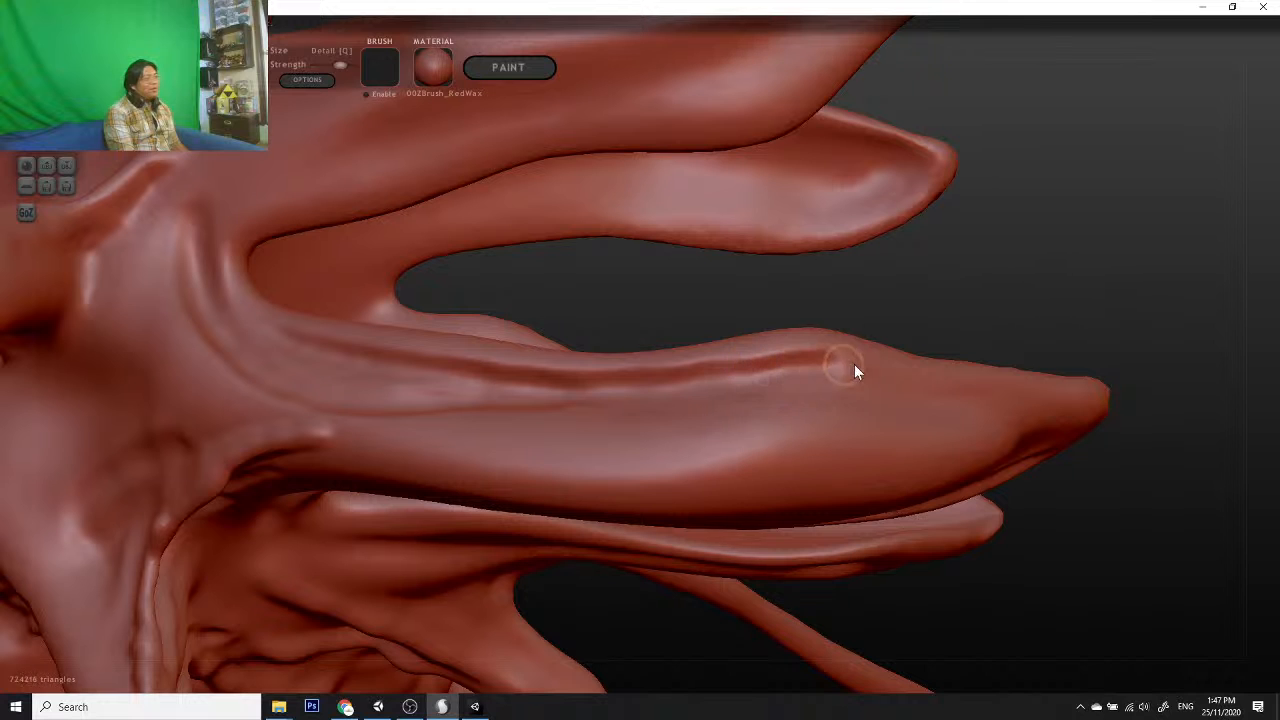
Step: Try to extend the upper groove across the side head petal's outer part toward its tip
mouse_move(854, 364)
left_mouse_down()
mouse_move(984, 380)
mouse_move(1030, 434)
left_mouse_up()
mouse_move(1085, 450)
left_mouse_down()
mouse_move(1070, 481)
mouse_move(1080, 475)
left_mouse_up()
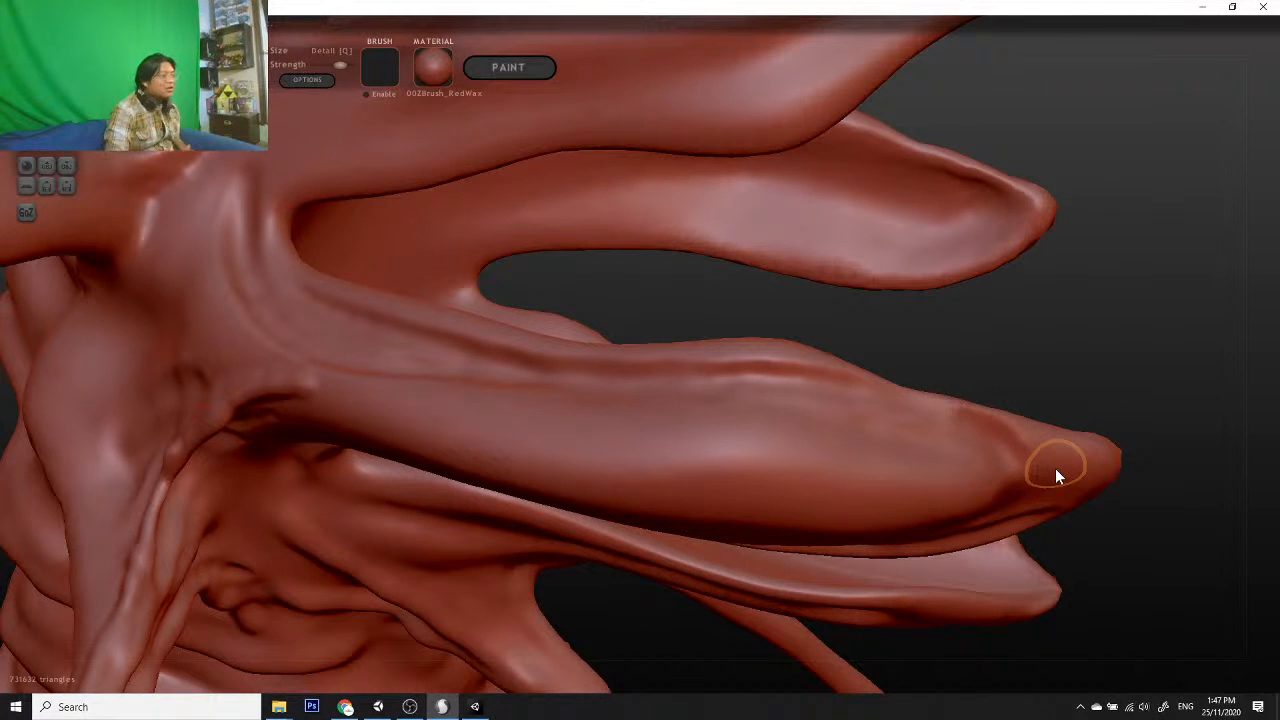
key("ctrl+z")
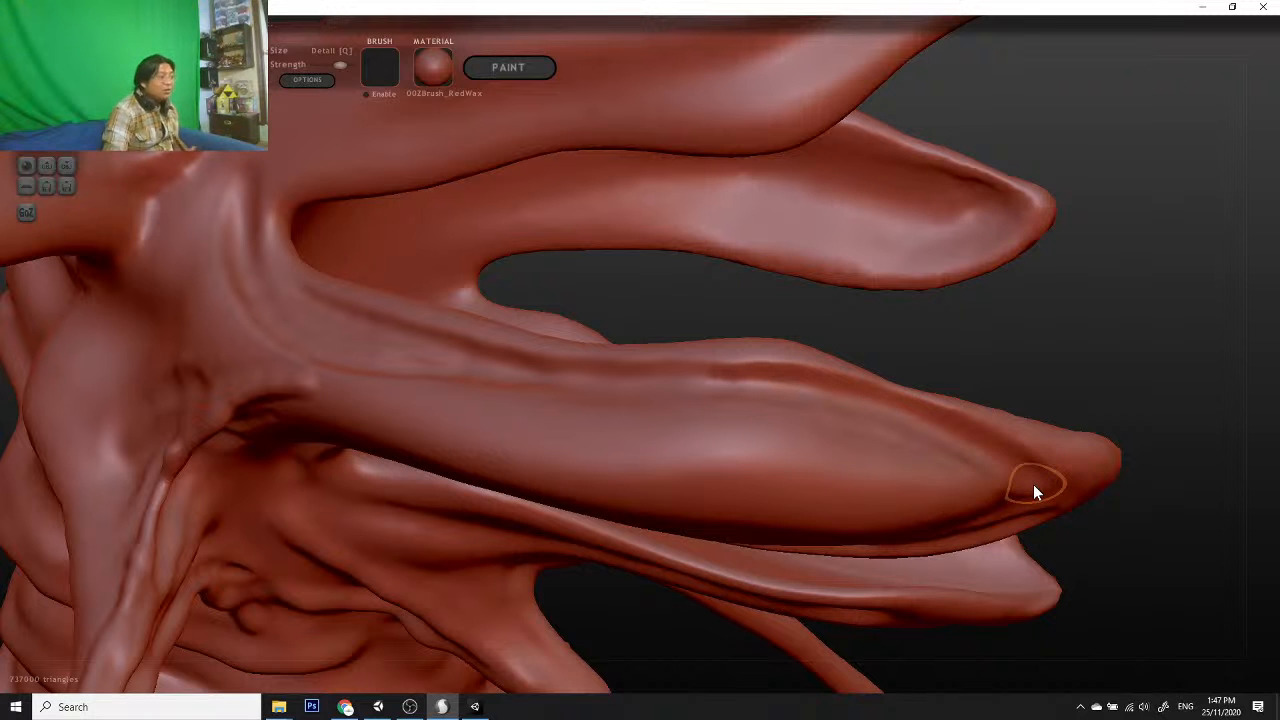
key("ctrl+z")
left_click_drag(1138, 539, 1126, 574)
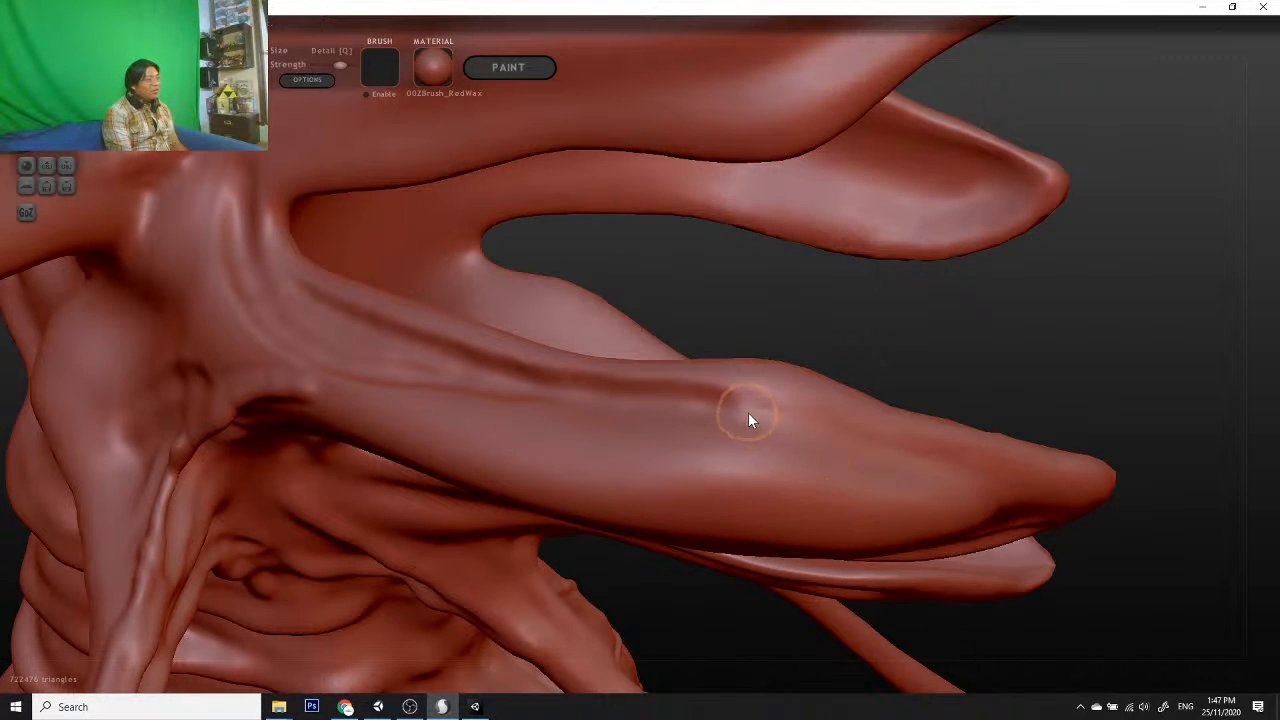
mouse_move(748, 412)
left_mouse_down()
mouse_move(990, 471)
mouse_move(1022, 512)
left_mouse_up()
mouse_move(1150, 543)
left_mouse_down()
mouse_move(1054, 525)
mouse_move(974, 474)
mouse_move(987, 478)
left_mouse_up()
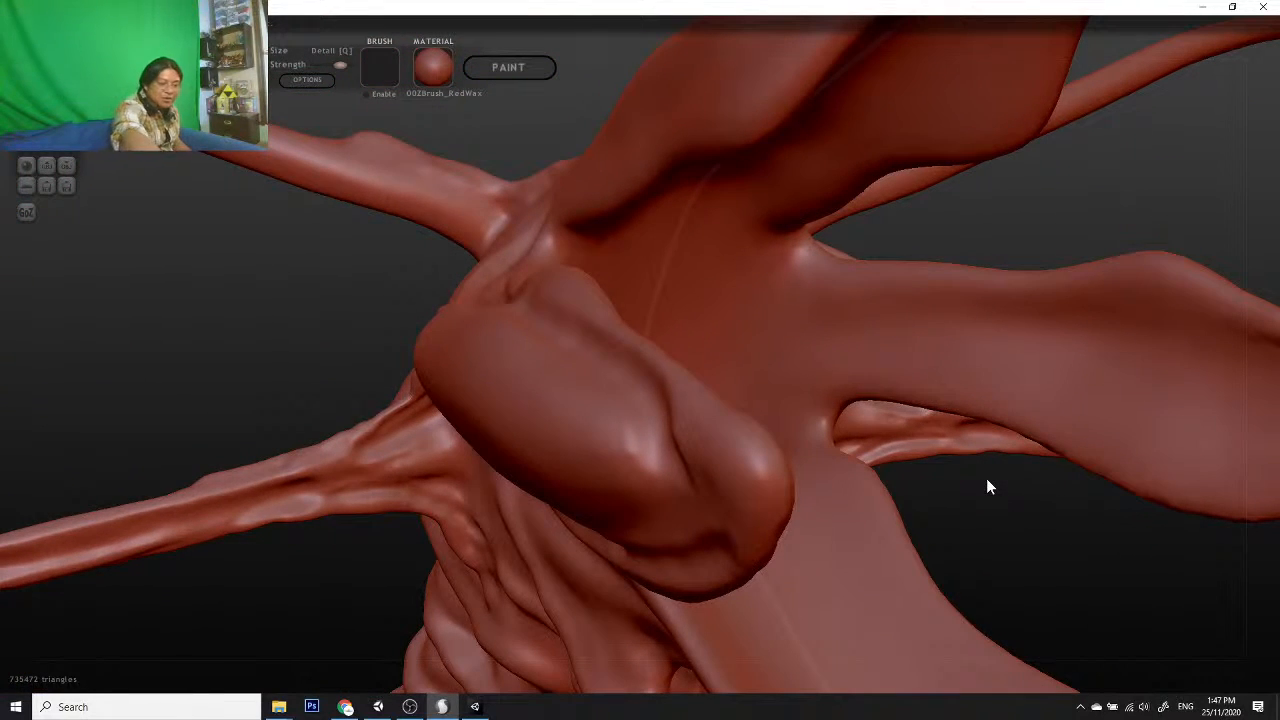
key("ctrl+z")
Step: Sculpt a groove and ridge along the side petal's outer part, curving it down around the tip to meet the lower rim
left_click_drag(960, 545, 1105, 550)
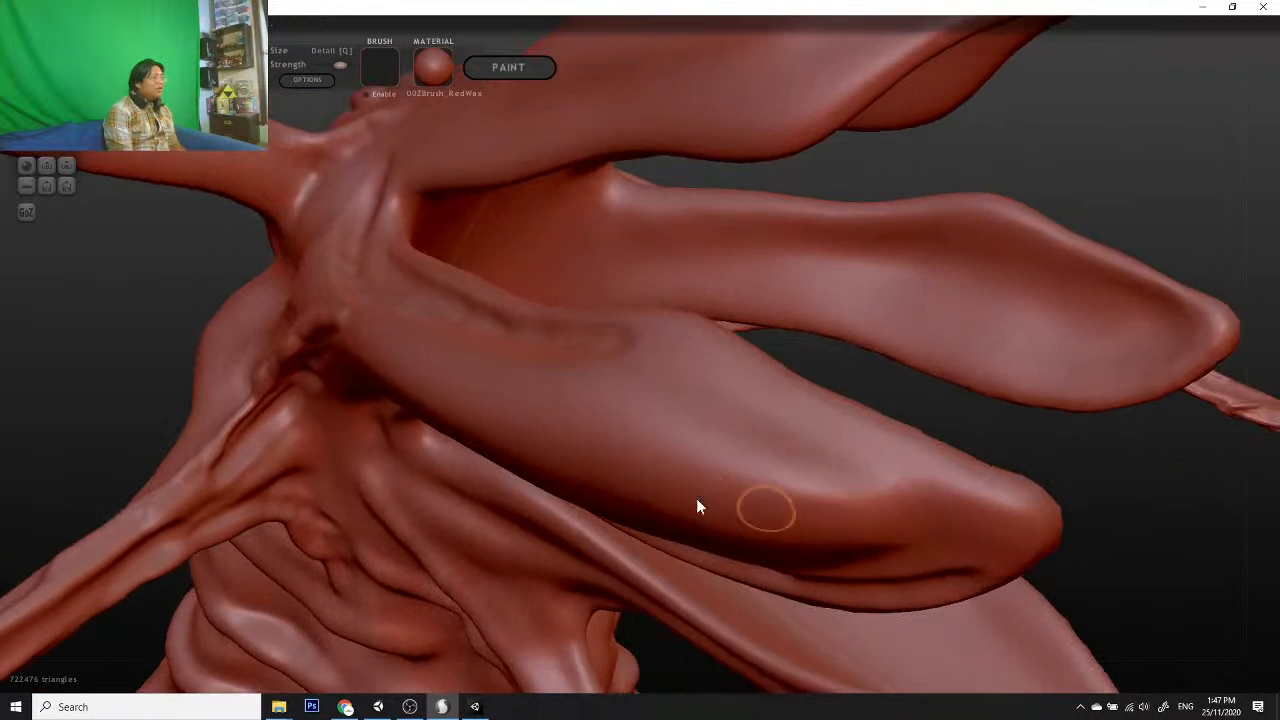
mouse_move(651, 349)
left_mouse_down()
mouse_move(634, 351)
mouse_move(903, 484)
mouse_move(949, 529)
mouse_move(943, 589)
left_mouse_up()
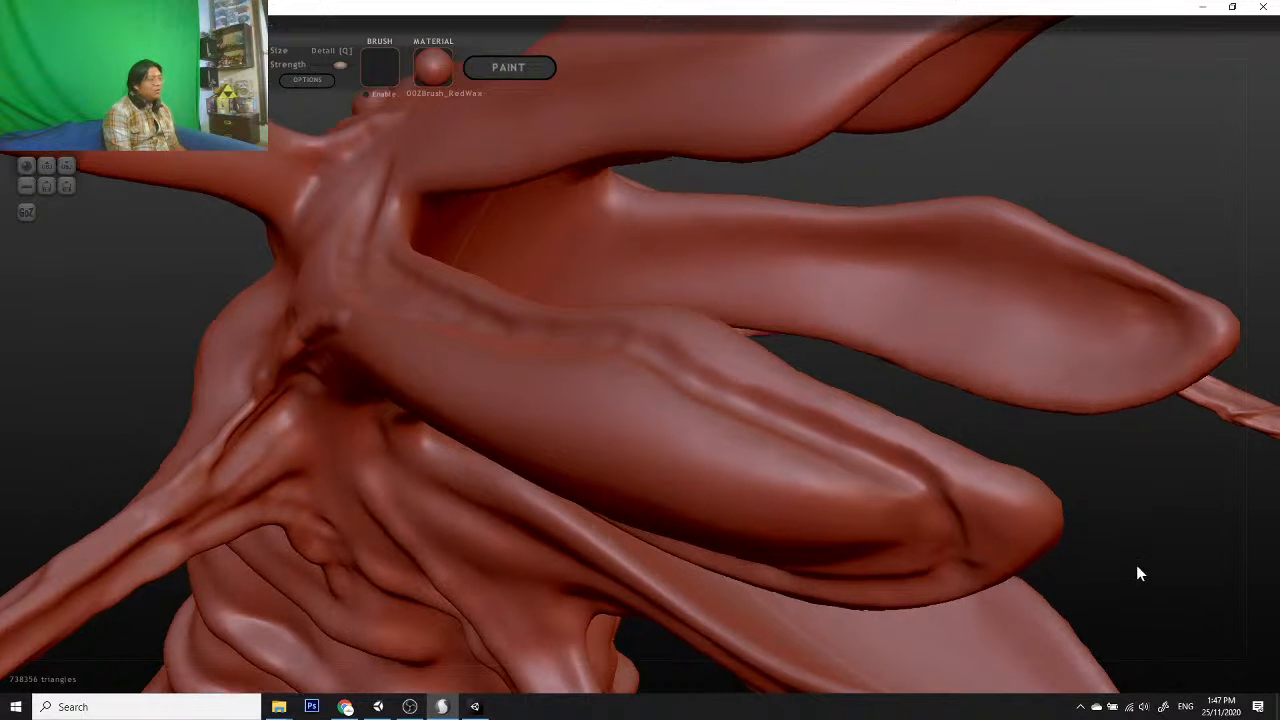
left_click_drag(1137, 567, 1150, 520)
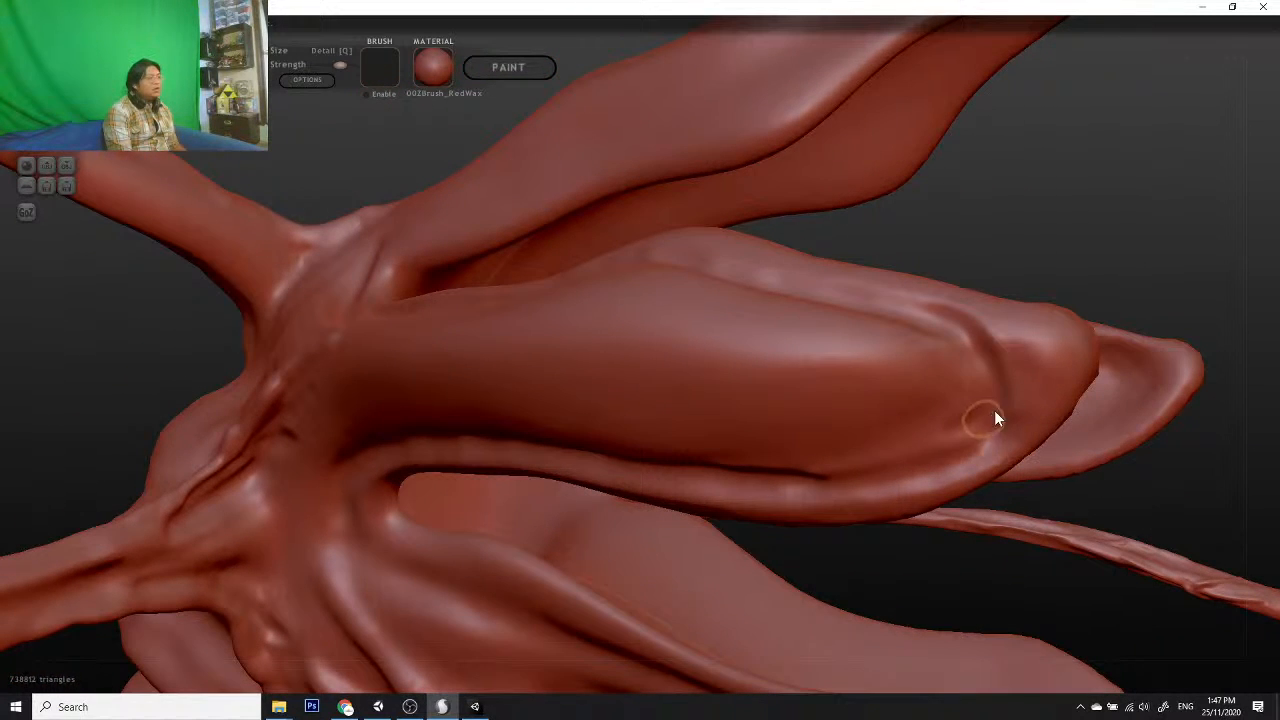
left_click_drag(994, 410, 962, 345)
scroll(892, 511, "down", 8)
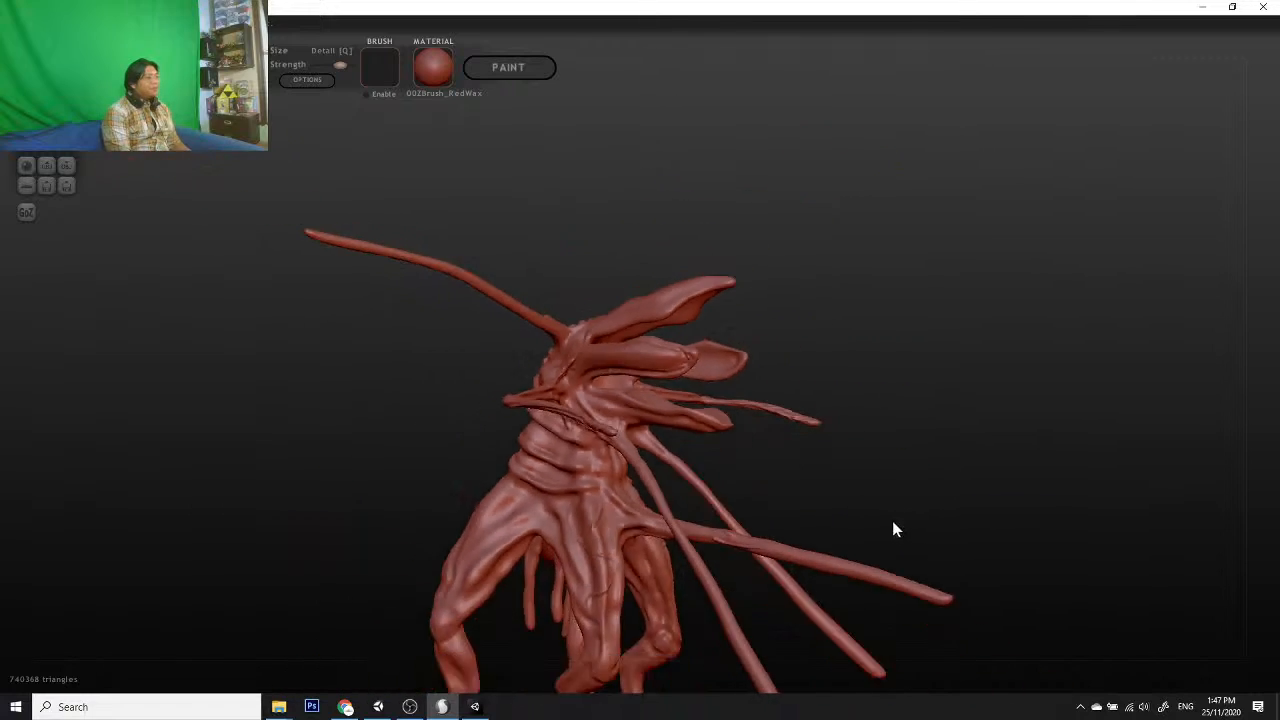
left_click_drag(893, 522, 831, 363)
scroll(684, 420, "down", 4)
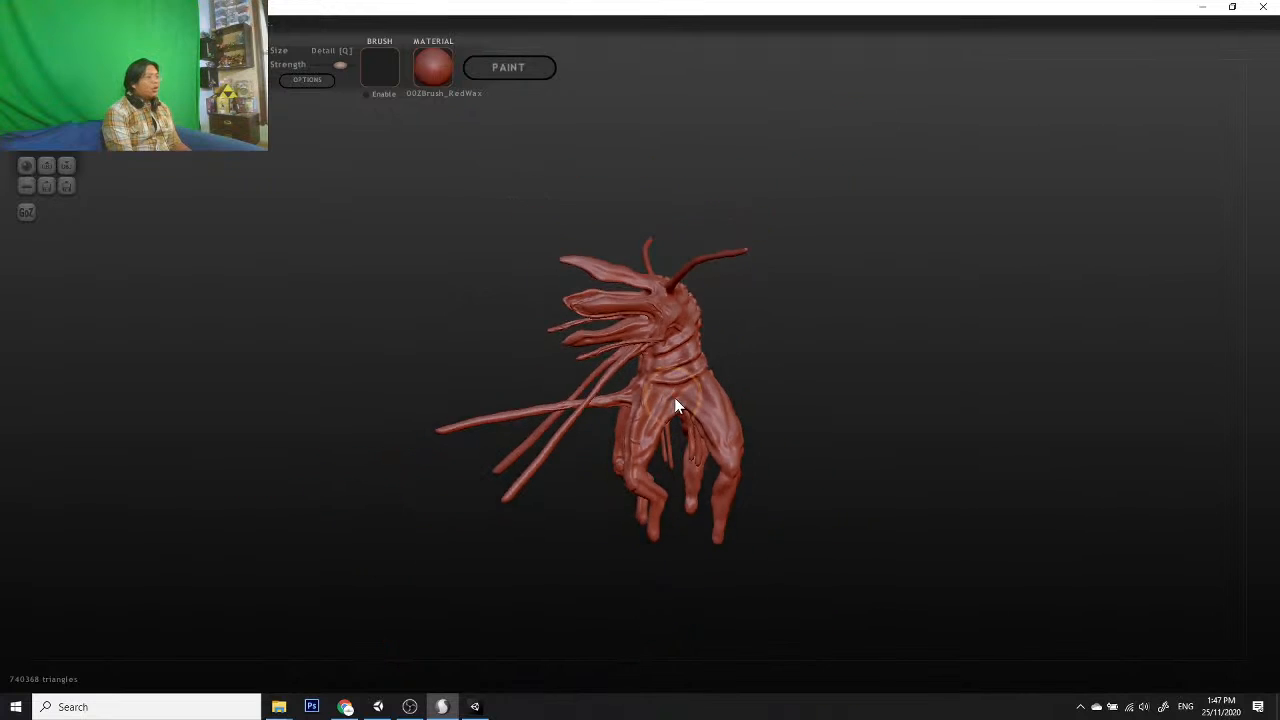
Step: Examine the creature's head petals, tentacles and folded torso up close from both sides
scroll(674, 397, "up", 4)
left_click_drag(619, 267, 771, 406)
scroll(763, 450, "up", 5)
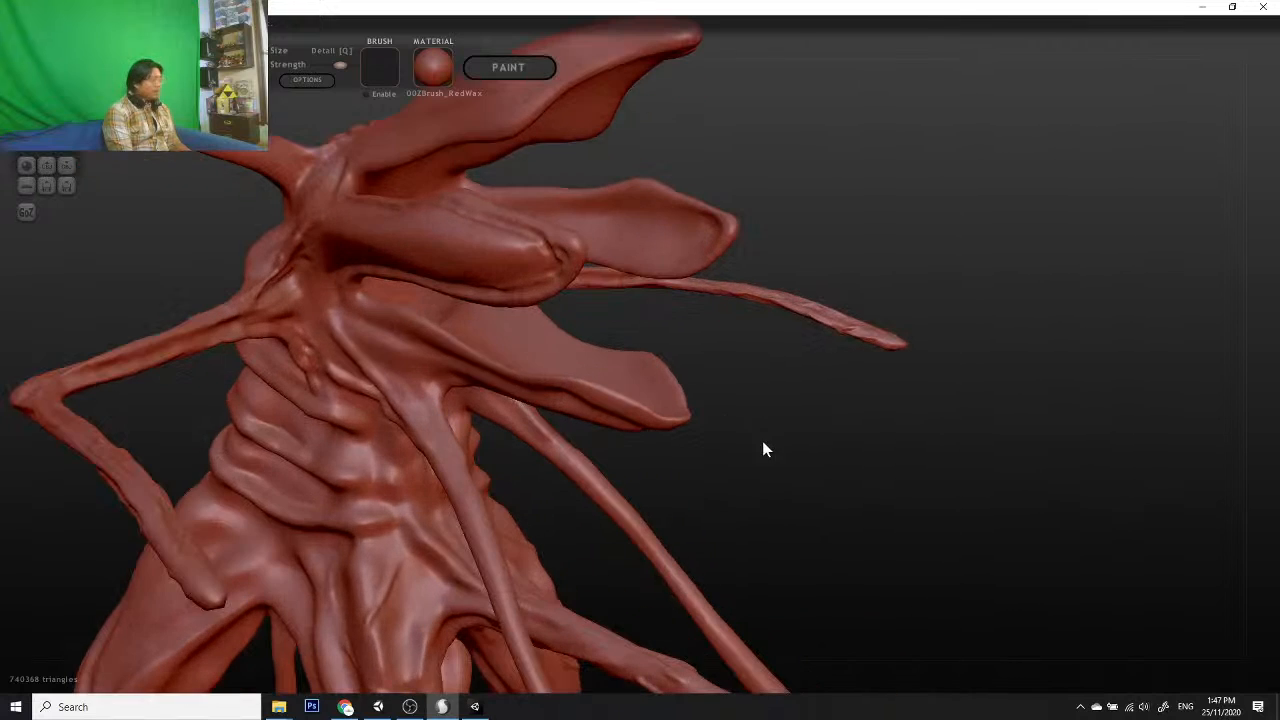
left_click_drag(766, 457, 375, 211)
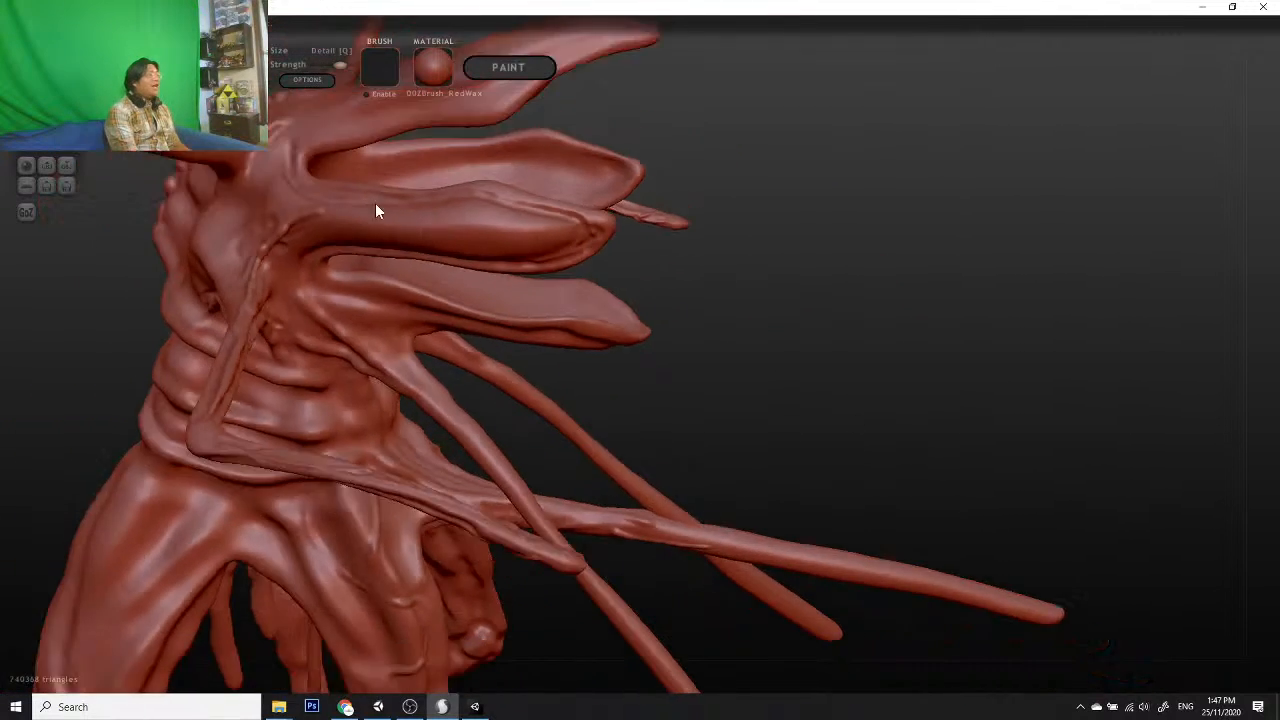
scroll(375, 211, "down", 5)
left_click_drag(760, 405, 740, 457)
scroll(777, 514, "up", 5)
left_click_drag(837, 513, 729, 371)
scroll(623, 507, "up", 3)
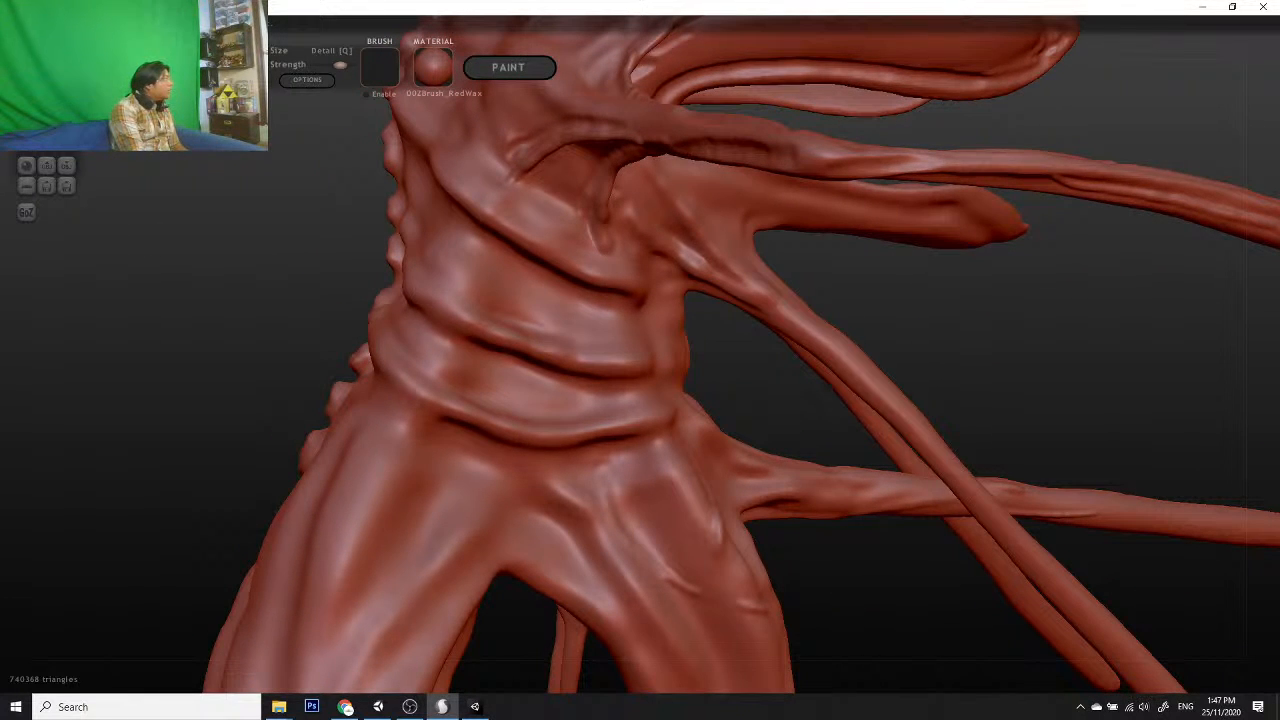
Step: Examine the bumps along the creature's spine and the folds around its waist from the back and sides
left_click_drag(729, 423, 960, 426)
scroll(960, 426, "down", 10)
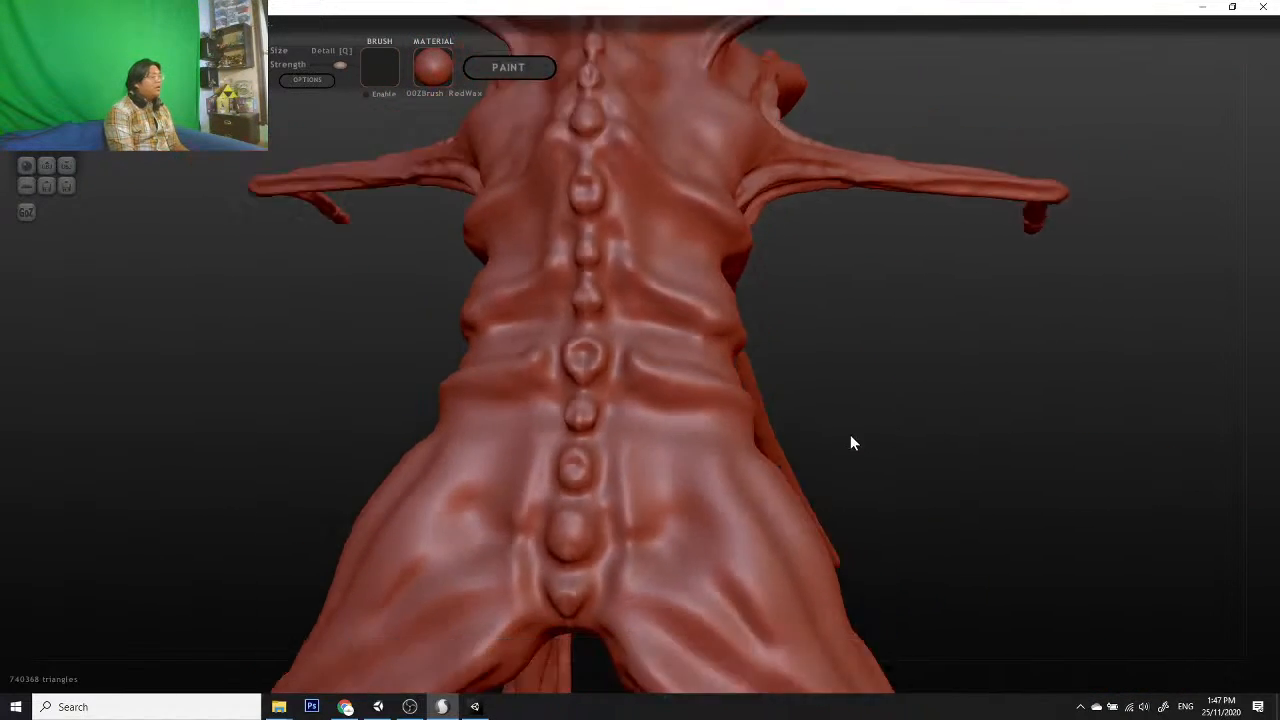
scroll(855, 452, "up", 10)
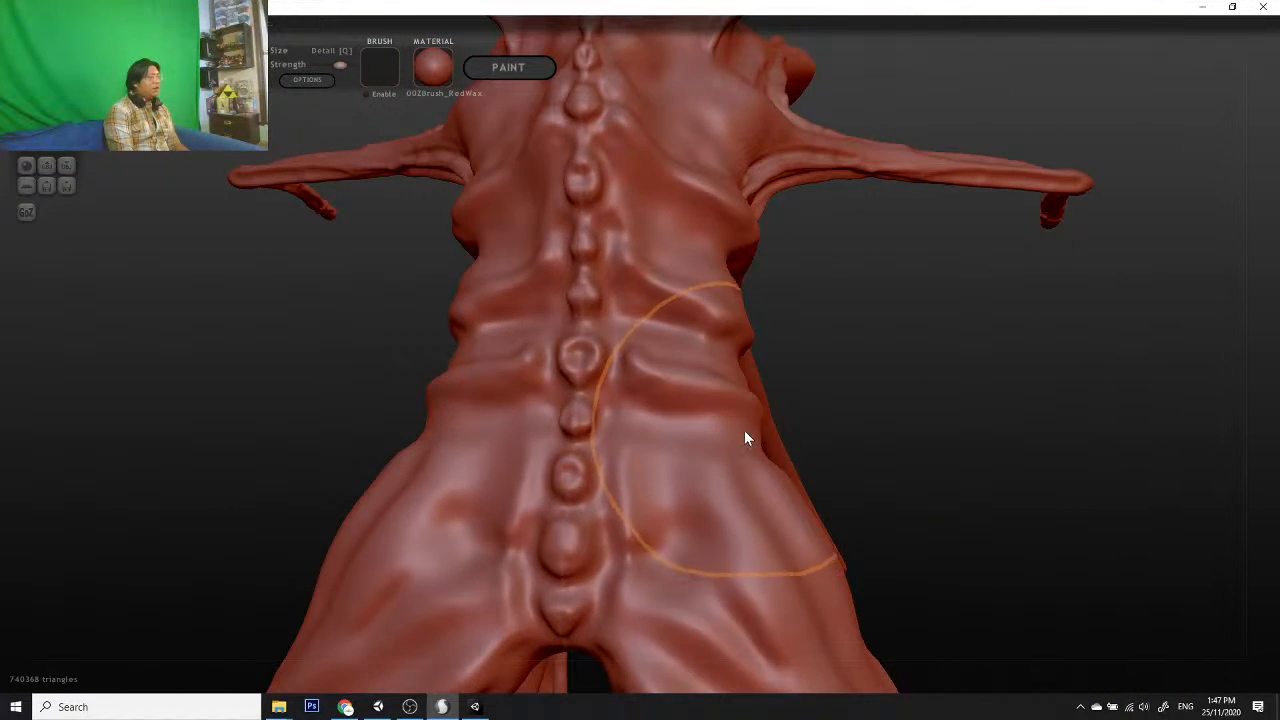
mouse_move(746, 437)
left_mouse_down()
mouse_move(899, 471)
mouse_move(951, 463)
left_mouse_up()
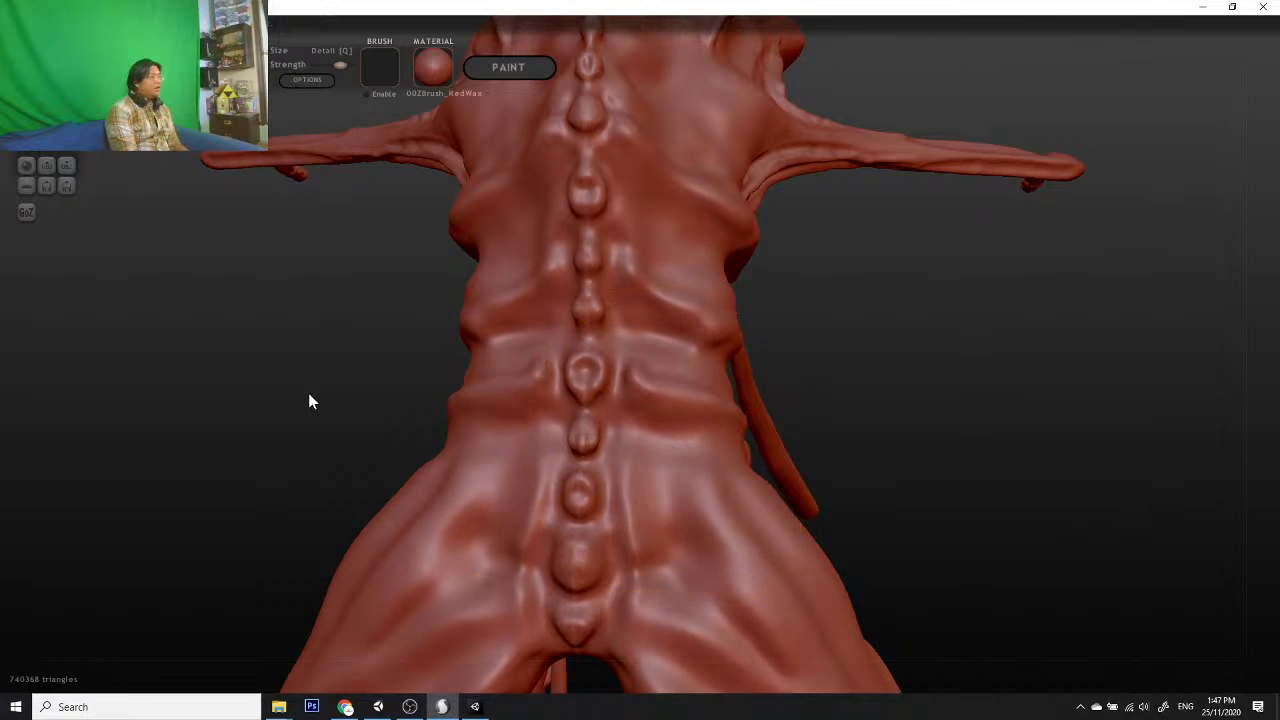
mouse_move(308, 398)
left_mouse_down()
mouse_move(528, 384)
mouse_move(606, 349)
mouse_move(526, 366)
left_mouse_up()
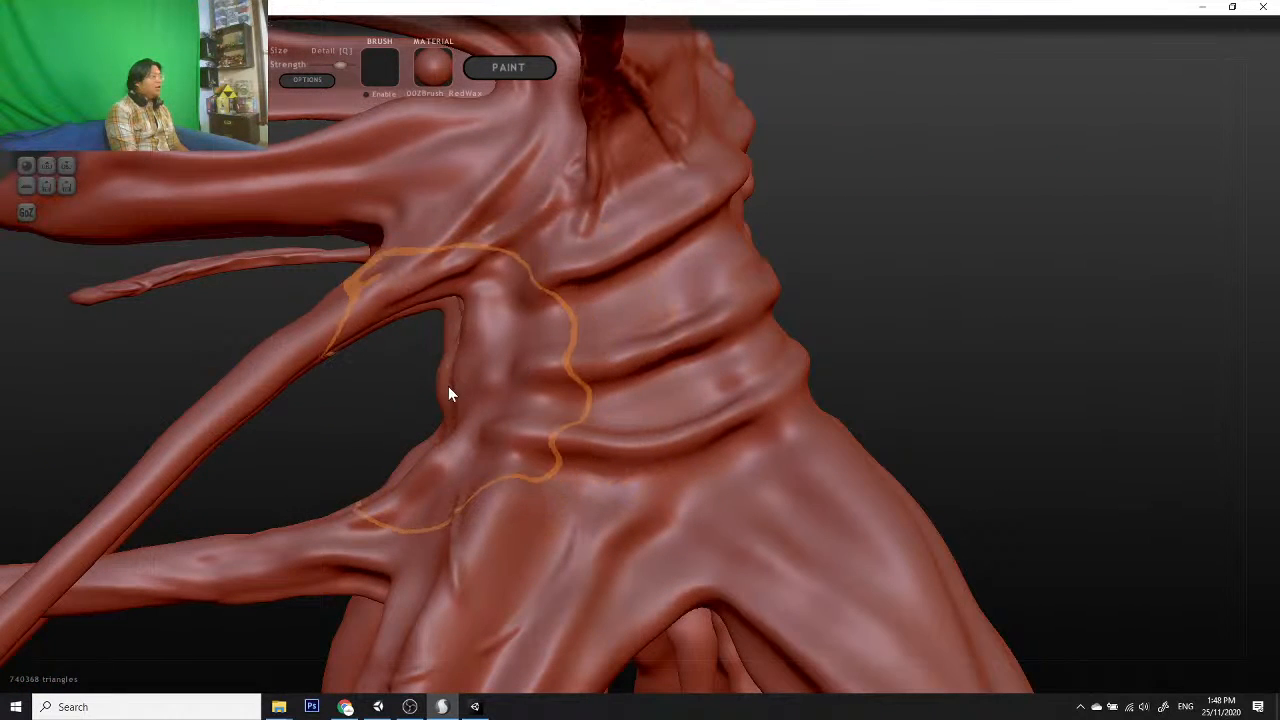
left_click_drag(386, 432, 497, 430)
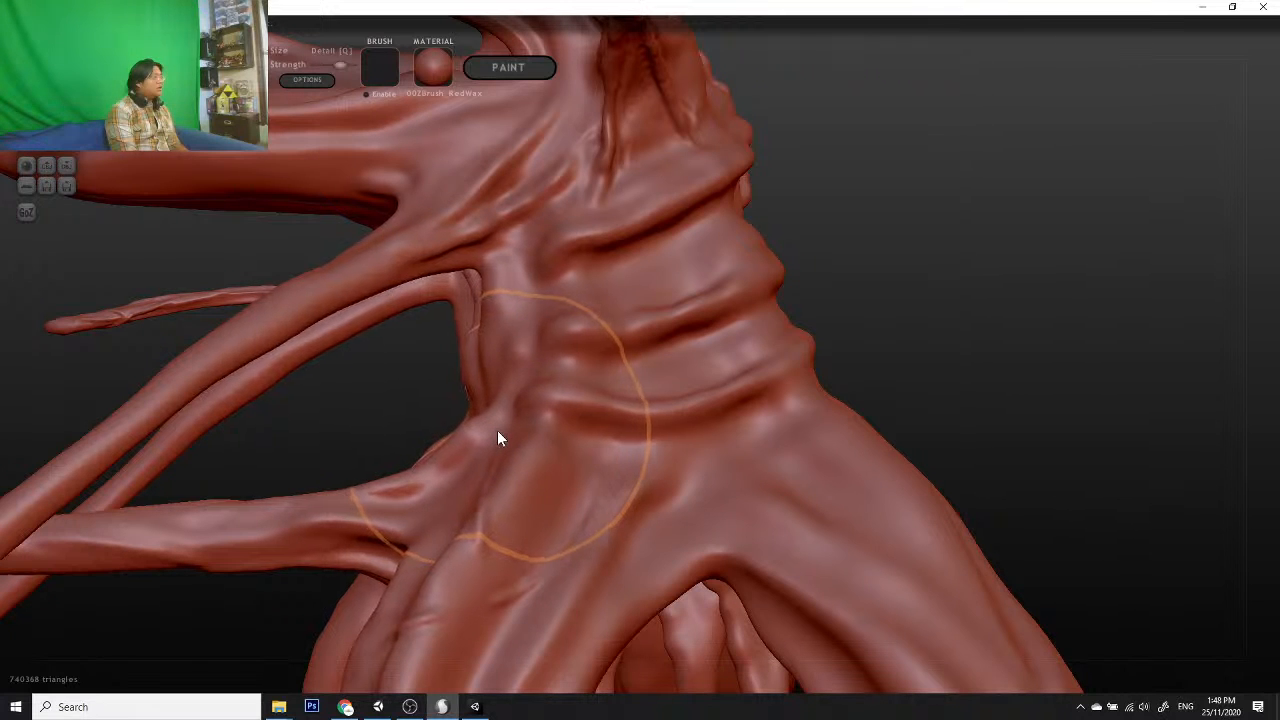
mouse_move(1000, 409)
left_mouse_down()
mouse_move(877, 443)
mouse_move(457, 466)
left_mouse_up()
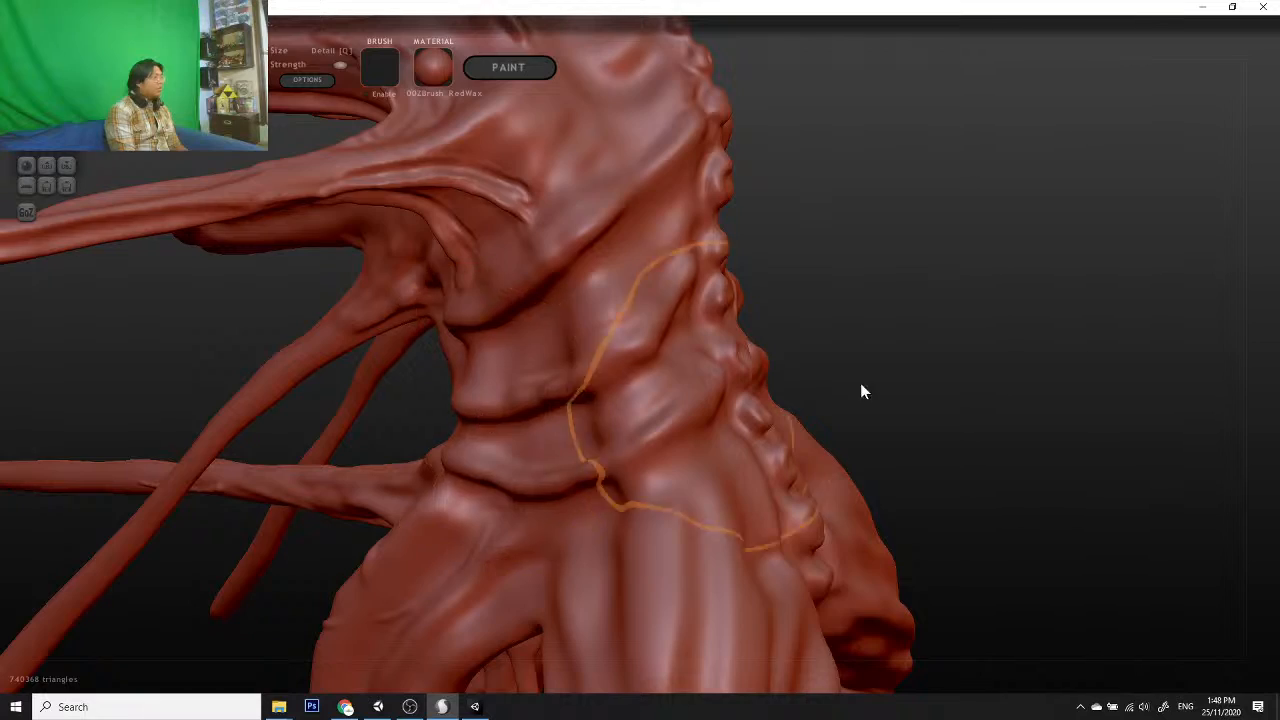
mouse_move(860, 388)
left_mouse_down()
mouse_move(763, 409)
mouse_move(509, 372)
mouse_move(454, 389)
mouse_move(494, 360)
left_mouse_up()
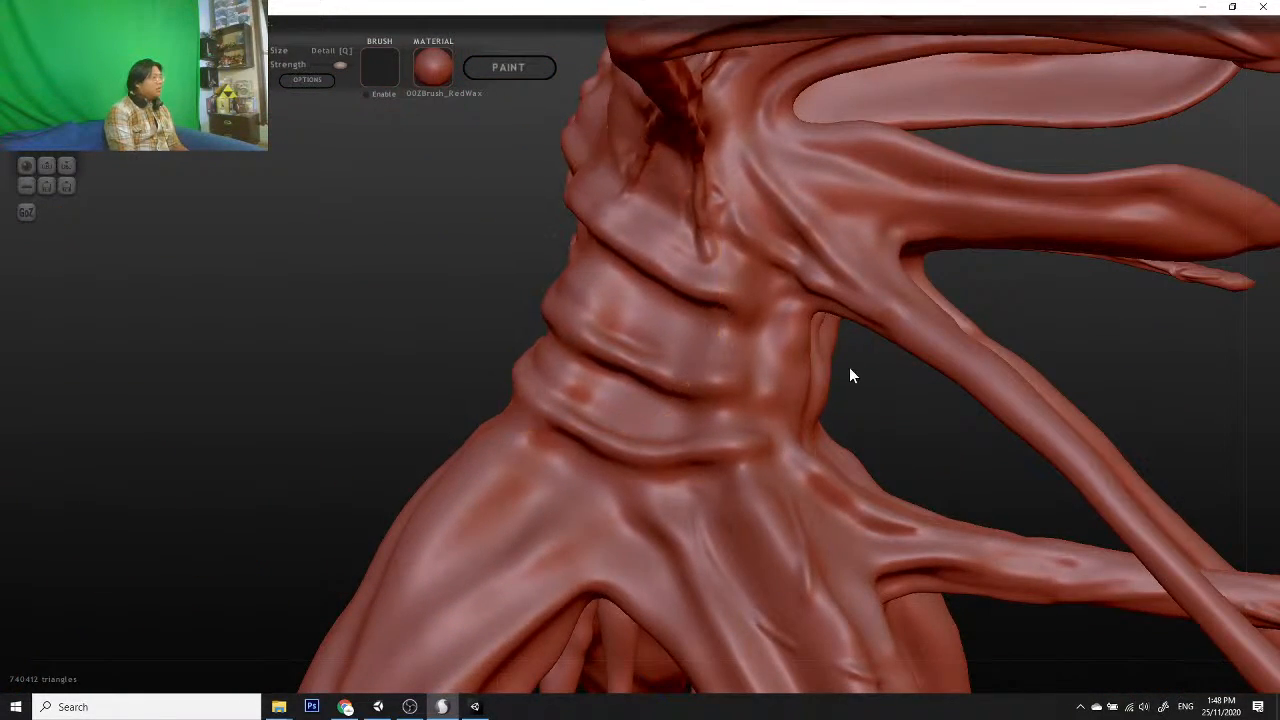
left_click_drag(849, 369, 590, 442)
Step: Review the whole creature's legs, long tentacles and head petals from a distance and from several angles
scroll(592, 436, "down", 5)
left_click_drag(804, 365, 753, 330)
scroll(785, 465, "down", 4)
scroll(786, 472, "up", 4)
scroll(788, 388, "up", 4)
scroll(641, 415, "up", 2)
scroll(641, 415, "down", 4)
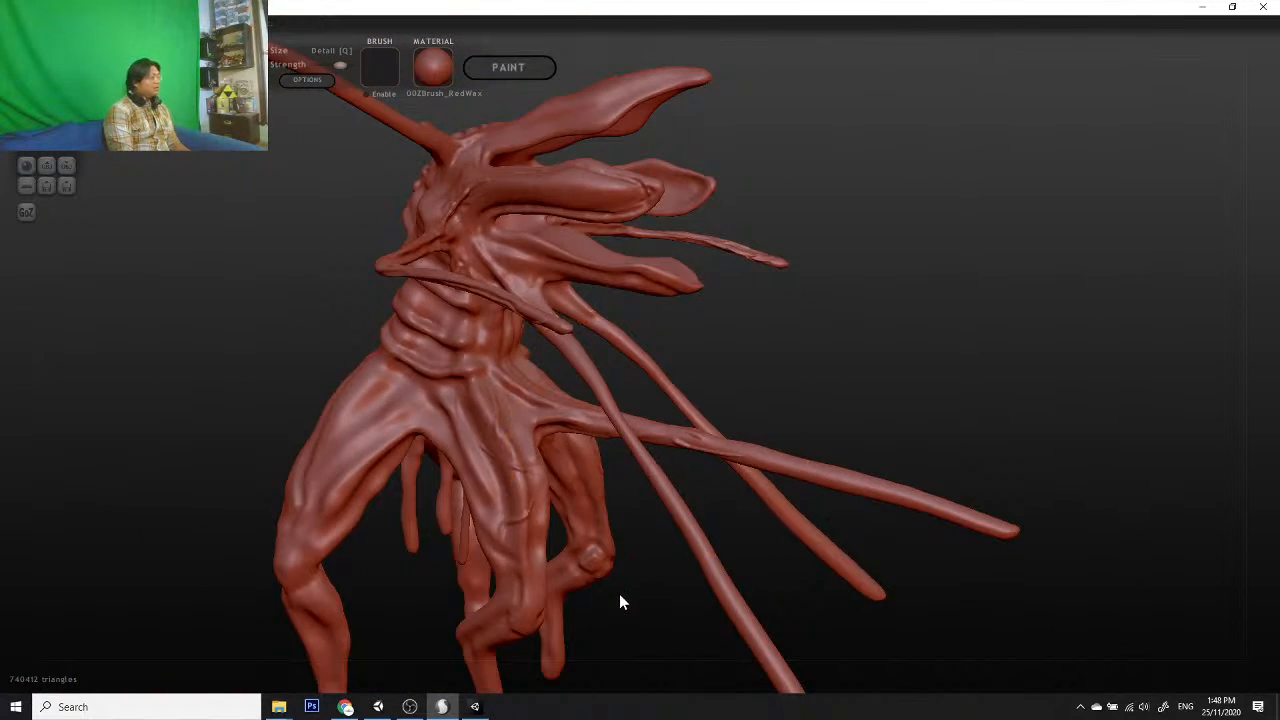
left_click_drag(619, 594, 803, 562)
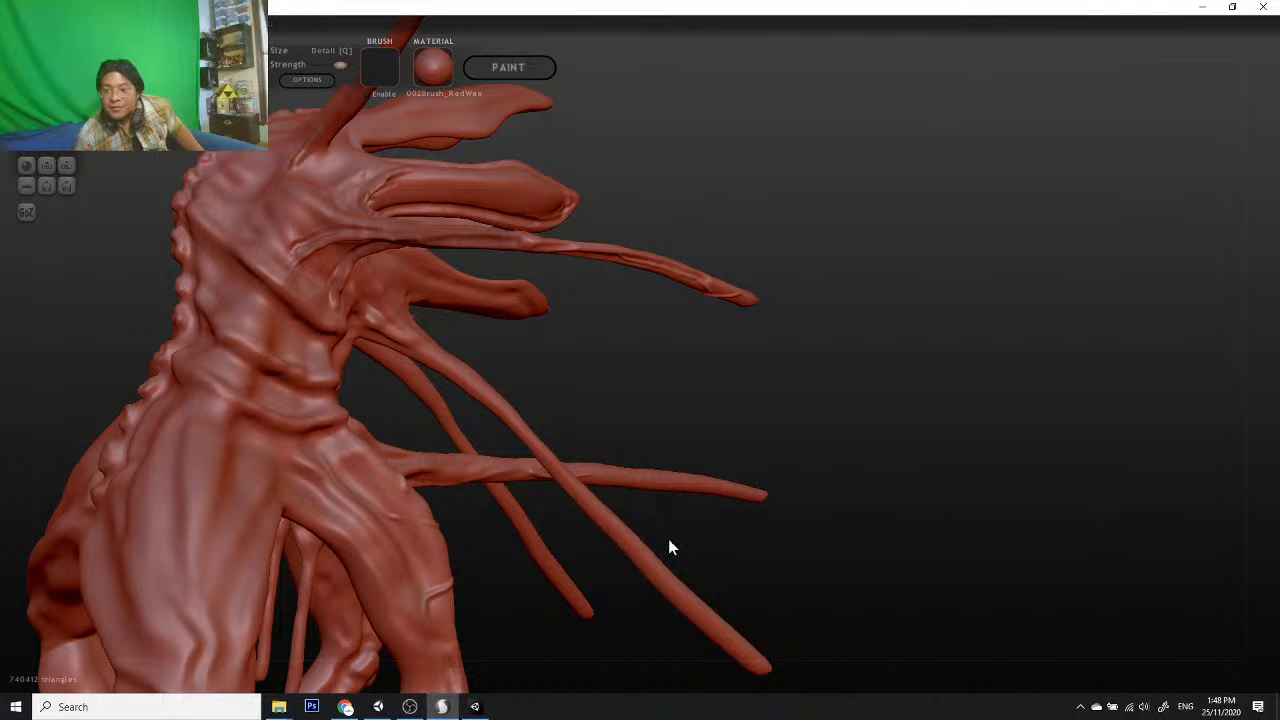
Step: Smooth the rough creases at the side head petal's tip and even out the groove along its lower edge
mouse_move(652, 562)
left_mouse_down()
mouse_move(866, 258)
mouse_move(686, 394)
mouse_move(714, 389)
mouse_move(491, 386)
mouse_move(885, 351)
mouse_move(742, 502)
left_mouse_up()
scroll(745, 488, "up", 5)
mouse_move(796, 462)
left_mouse_down()
mouse_move(983, 448)
mouse_move(955, 445)
left_mouse_up()
left_click_drag(800, 353, 985, 478, "alt")
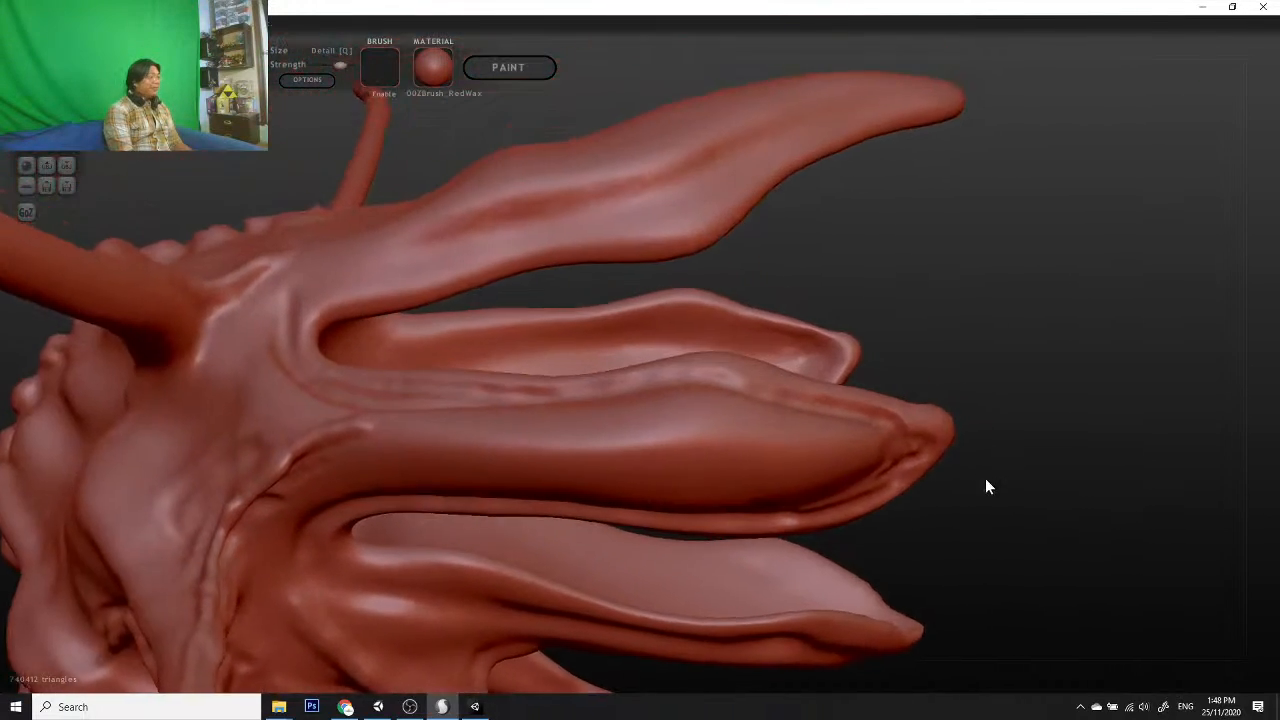
scroll(985, 478, "up", 4)
scroll(985, 478, "down", 4)
mouse_move(1038, 429)
left_mouse_down()
mouse_move(989, 470)
mouse_move(1034, 489)
mouse_move(974, 437)
mouse_move(971, 486)
mouse_move(1000, 494)
mouse_move(972, 485)
mouse_move(957, 454)
mouse_move(1057, 500)
mouse_move(994, 494)
mouse_move(1010, 482)
left_mouse_up()
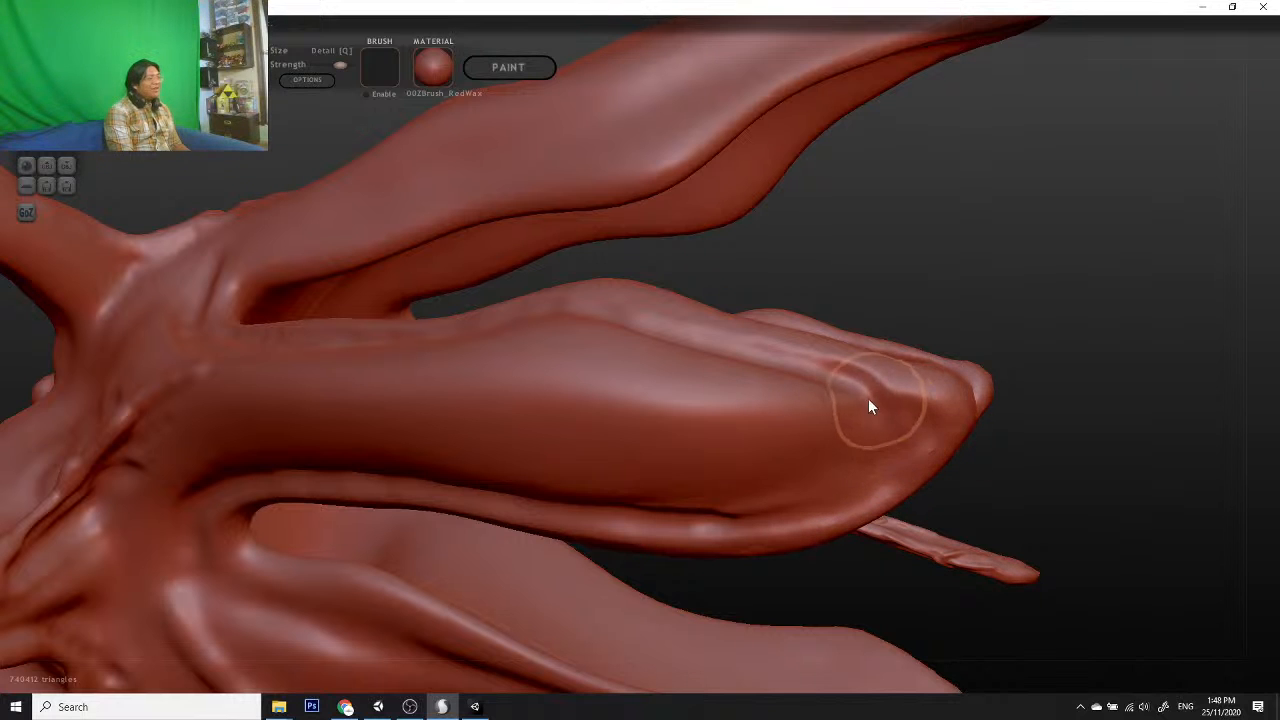
mouse_move(1057, 489)
left_mouse_down()
mouse_move(778, 490)
mouse_move(553, 355)
mouse_move(304, 320)
left_mouse_up()
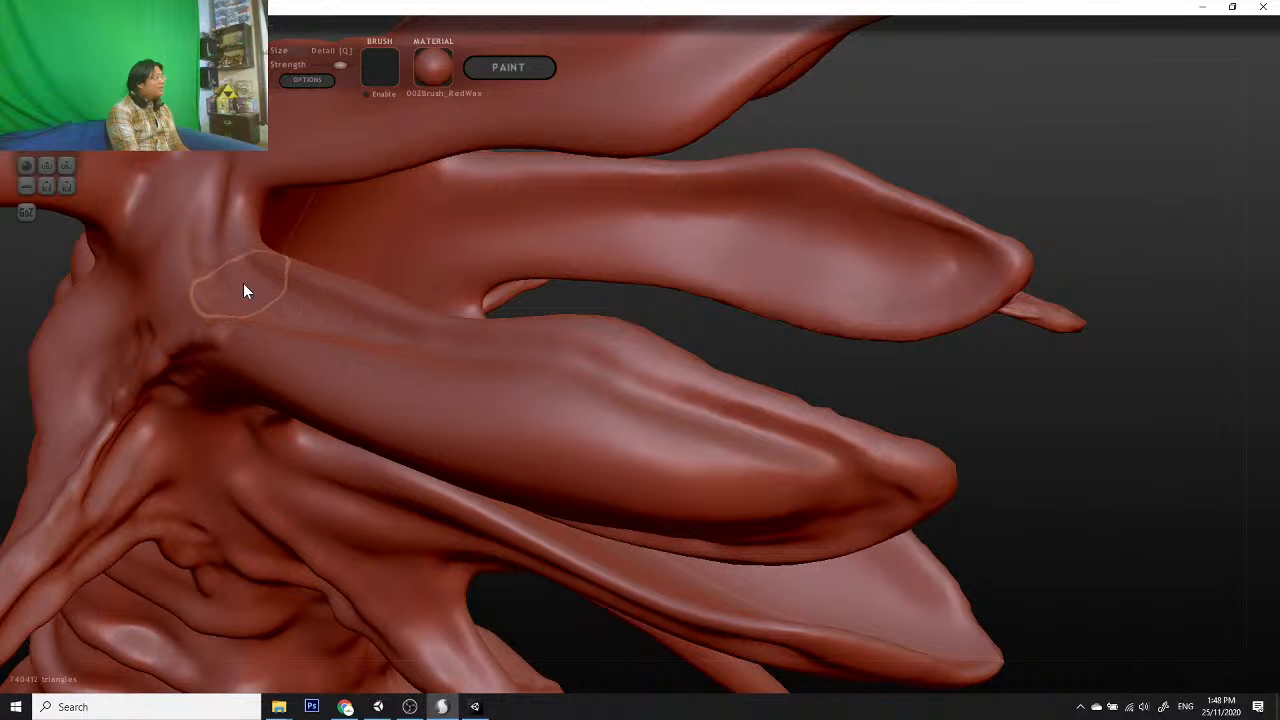
mouse_move(1037, 466)
left_mouse_down()
mouse_move(1105, 425)
mouse_move(1070, 430)
left_mouse_up()
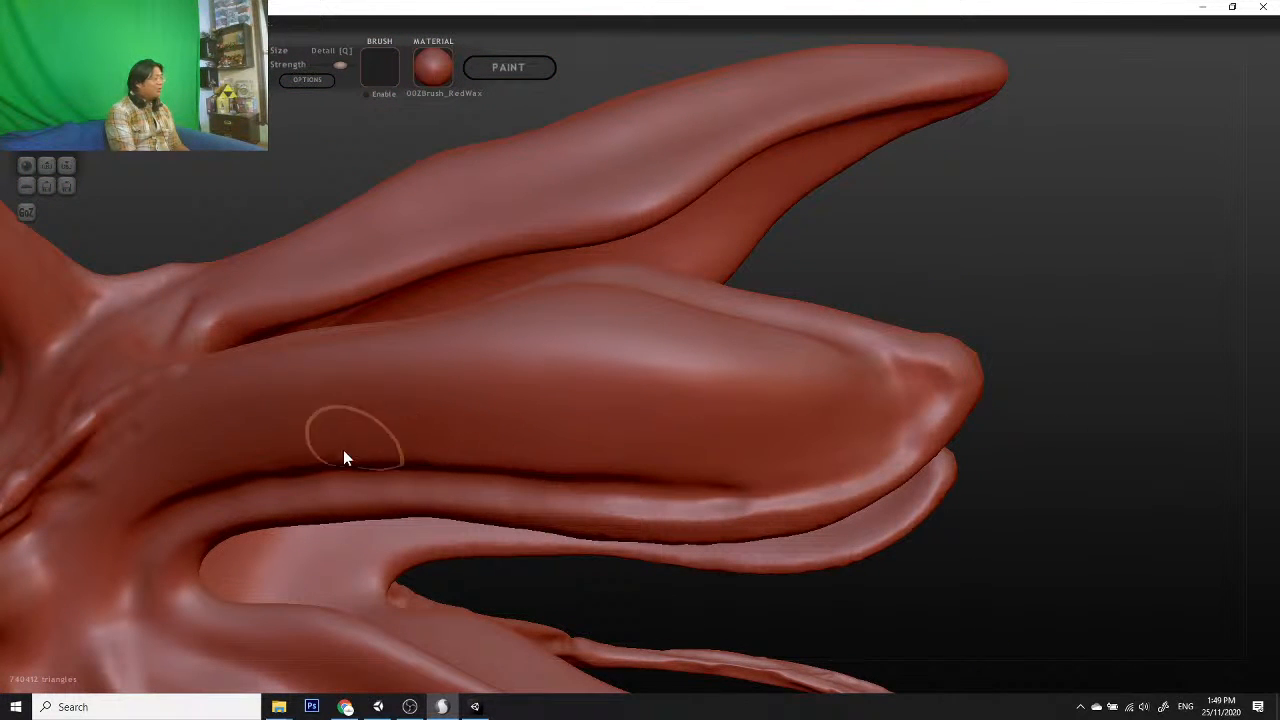
mouse_move(212, 483)
left_mouse_down()
mouse_move(497, 464)
mouse_move(756, 486)
mouse_move(860, 470)
left_mouse_up()
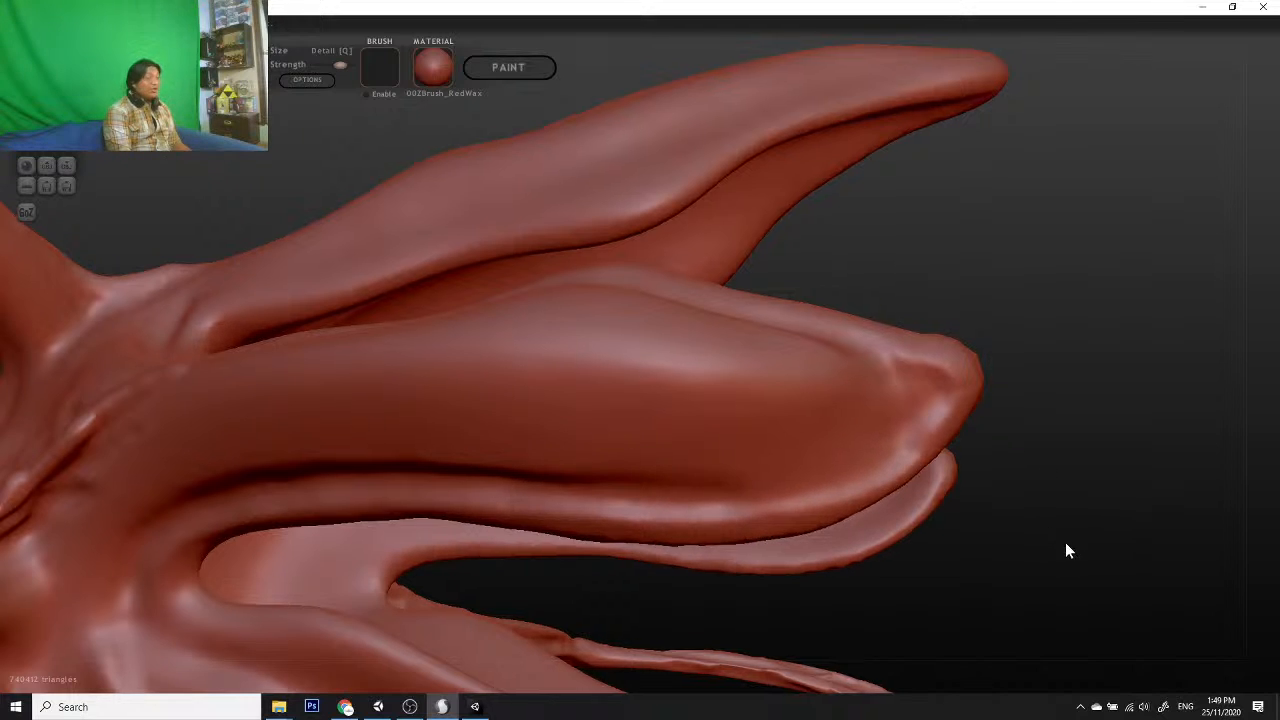
Step: Carve a groove on the opposite side petal's inner face, following its upper edge from the root toward the tip
mouse_move(1066, 549)
left_mouse_down()
mouse_move(1026, 483)
mouse_move(1015, 423)
mouse_move(1077, 649)
mouse_move(903, 517)
mouse_move(1069, 509)
mouse_move(760, 477)
mouse_move(691, 494)
mouse_move(530, 302)
mouse_move(457, 306)
mouse_move(434, 451)
mouse_move(689, 460)
mouse_move(576, 388)
left_mouse_up()
scroll(972, 510, "up", 3)
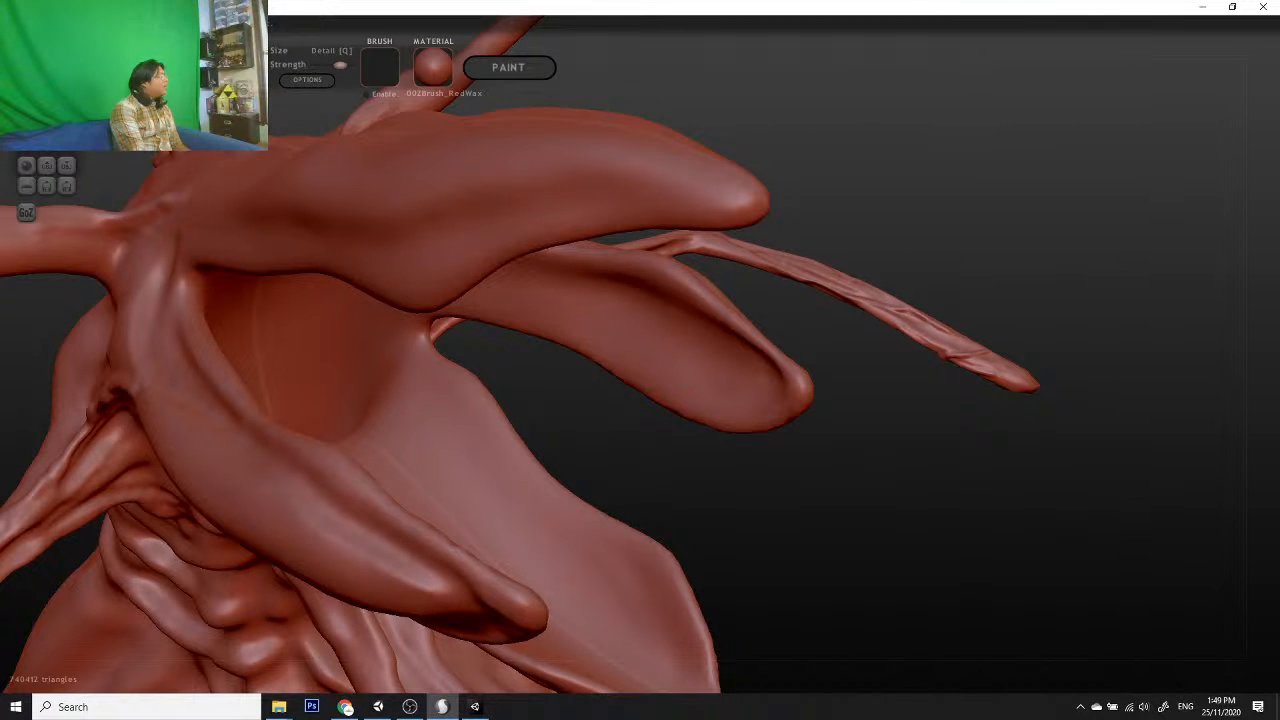
mouse_move(760, 492)
left_mouse_down()
mouse_move(702, 501)
mouse_move(462, 446)
mouse_move(458, 420)
left_mouse_up()
scroll(616, 432, "up", 3)
left_click_drag(575, 318, 710, 318)
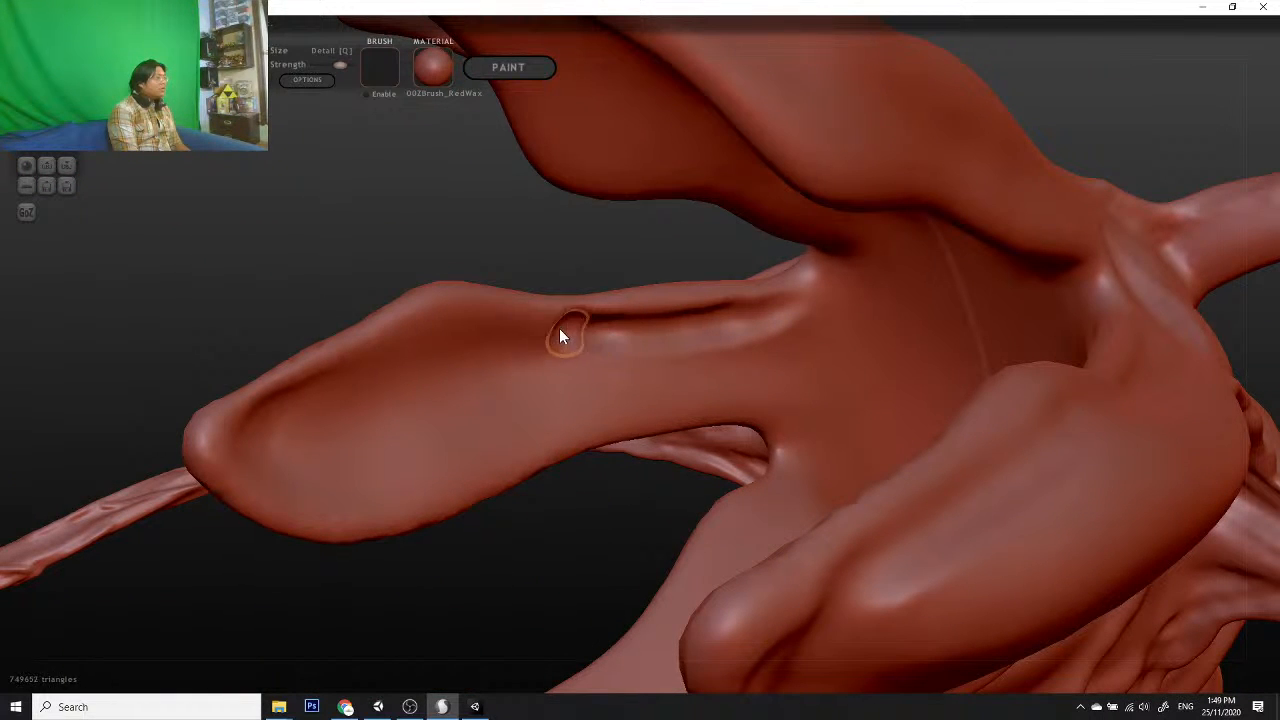
left_click_drag(560, 337, 441, 338)
left_click_drag(293, 399, 246, 468)
Step: Continue the inner groove around the side petal's tip and along its lower edge back to the root
left_click_drag(268, 580, 523, 583)
scroll(558, 500, "down", 3)
mouse_move(562, 494)
left_mouse_down()
mouse_move(626, 568)
mouse_move(528, 618)
mouse_move(362, 566)
mouse_move(498, 578)
mouse_move(560, 567)
mouse_move(490, 579)
mouse_move(355, 545)
left_mouse_up()
scroll(420, 500, "up", 4)
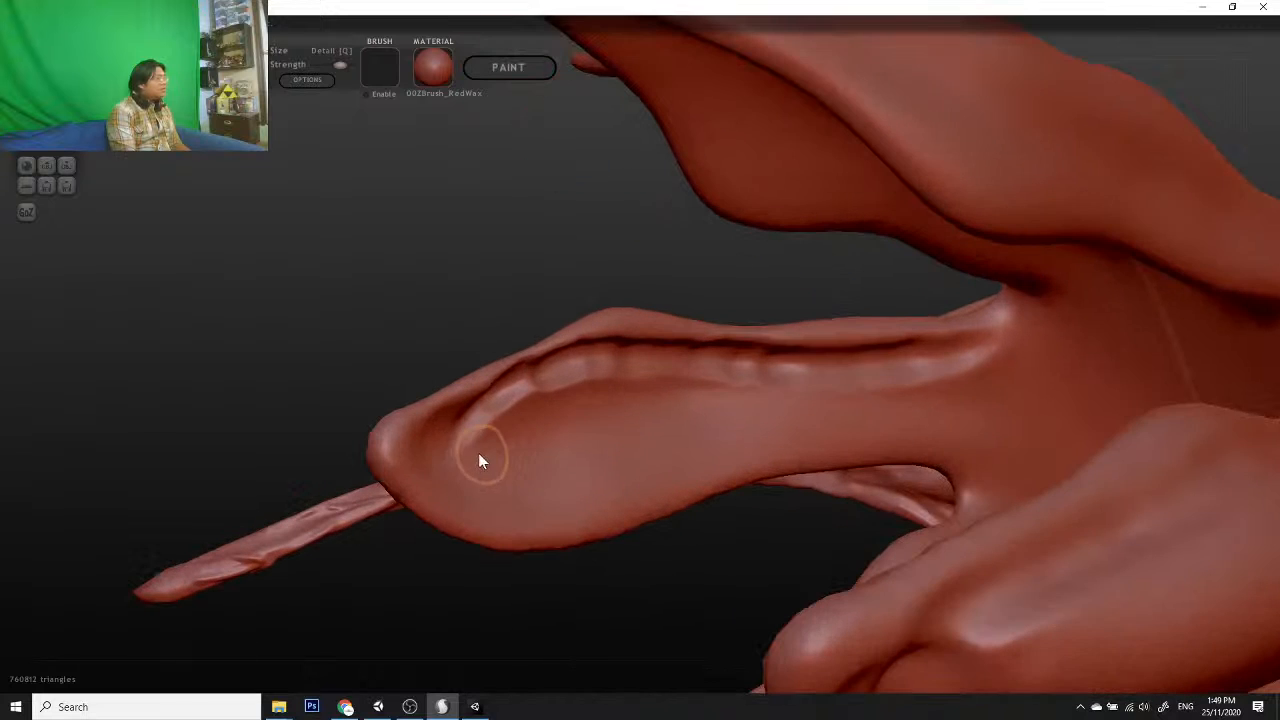
left_click_drag(412, 449, 454, 480)
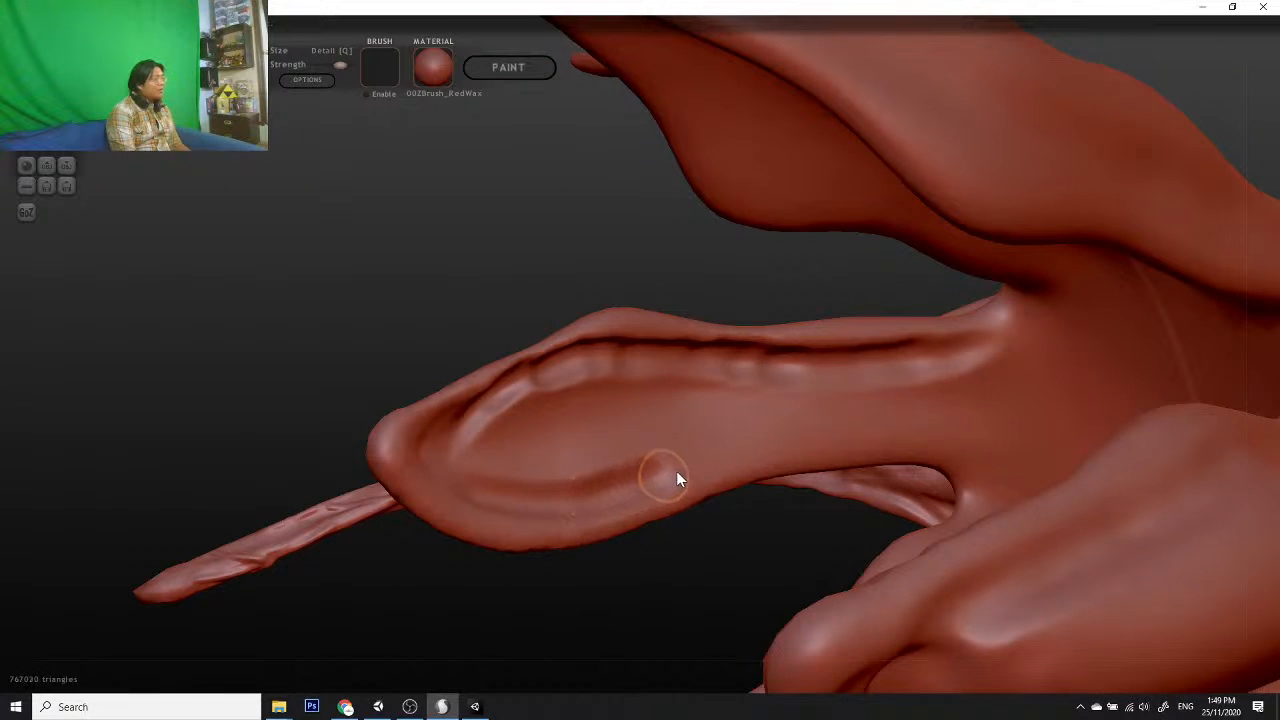
left_click(981, 400)
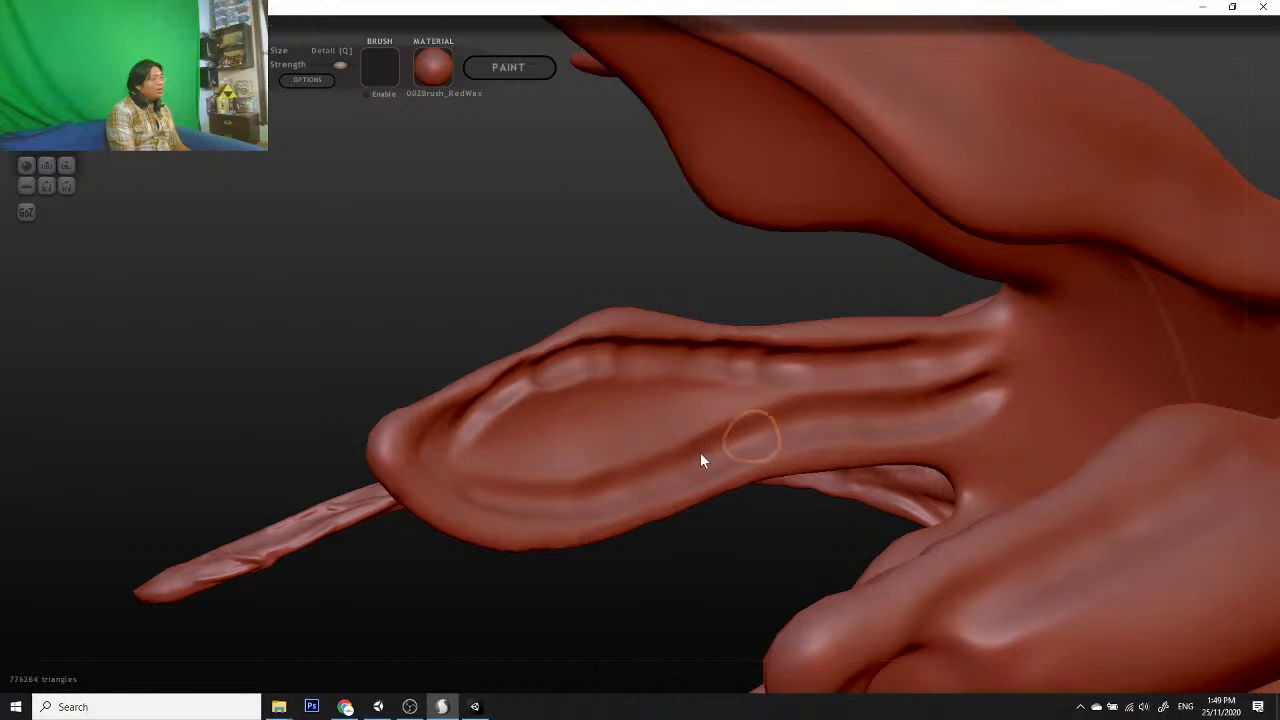
left_click_drag(407, 488, 398, 470)
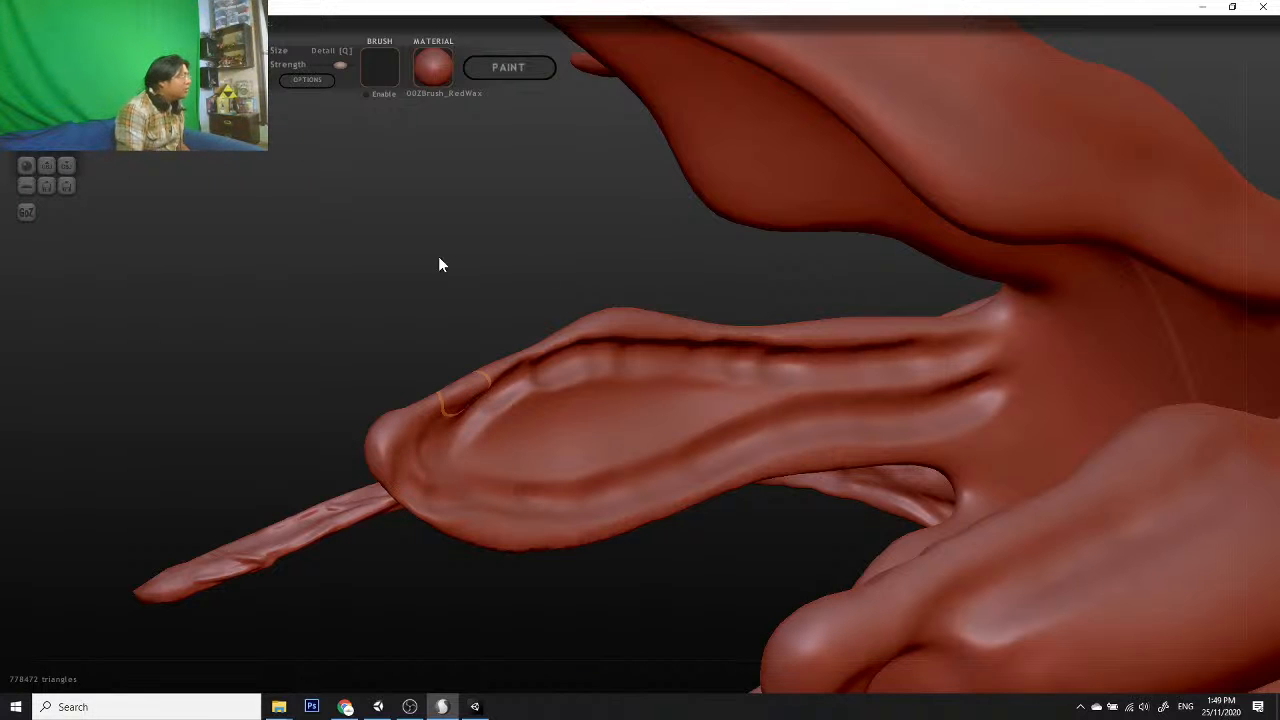
key("ctrl+z")
key("ctrl+z")
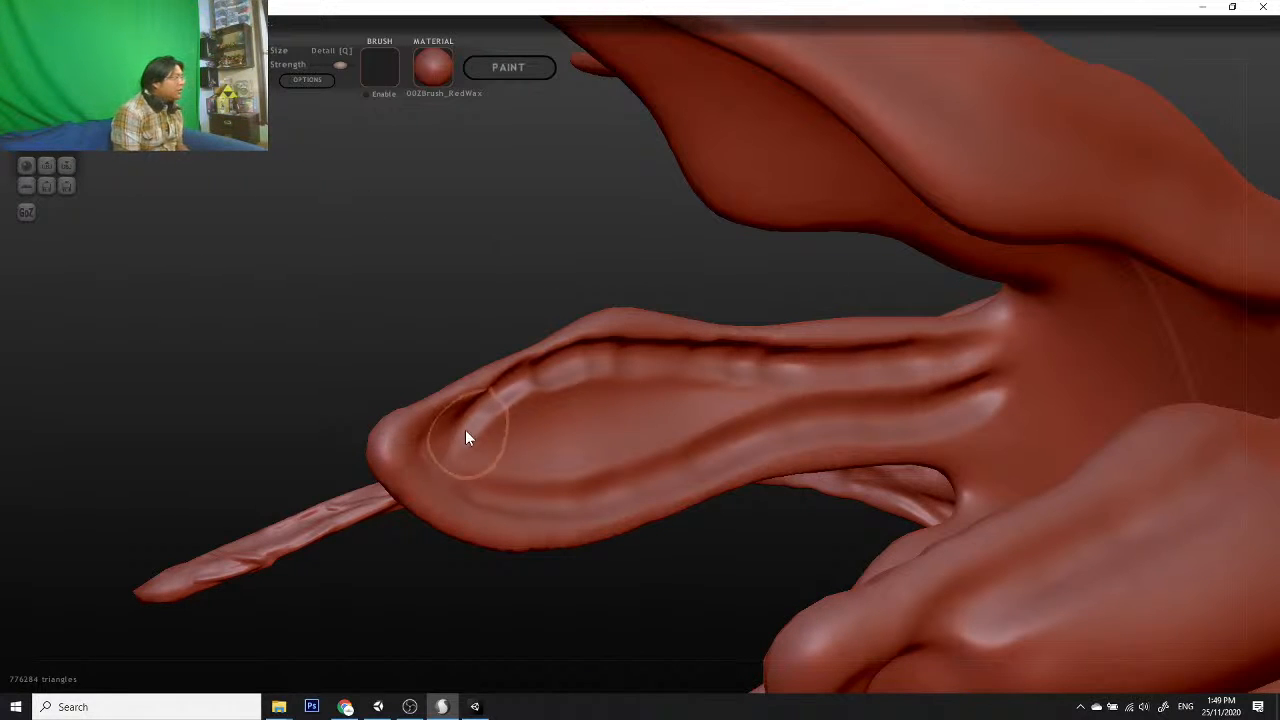
Step: Smooth the grooved inner face of the side petal near its tip and check its shape
mouse_move(466, 430)
left_mouse_down("shift")
mouse_move(521, 400)
mouse_move(708, 357)
mouse_move(918, 368)
mouse_move(865, 416)
mouse_move(539, 496)
mouse_move(517, 526)
mouse_move(726, 537)
left_mouse_up("shift")
scroll(660, 543, "up", 4)
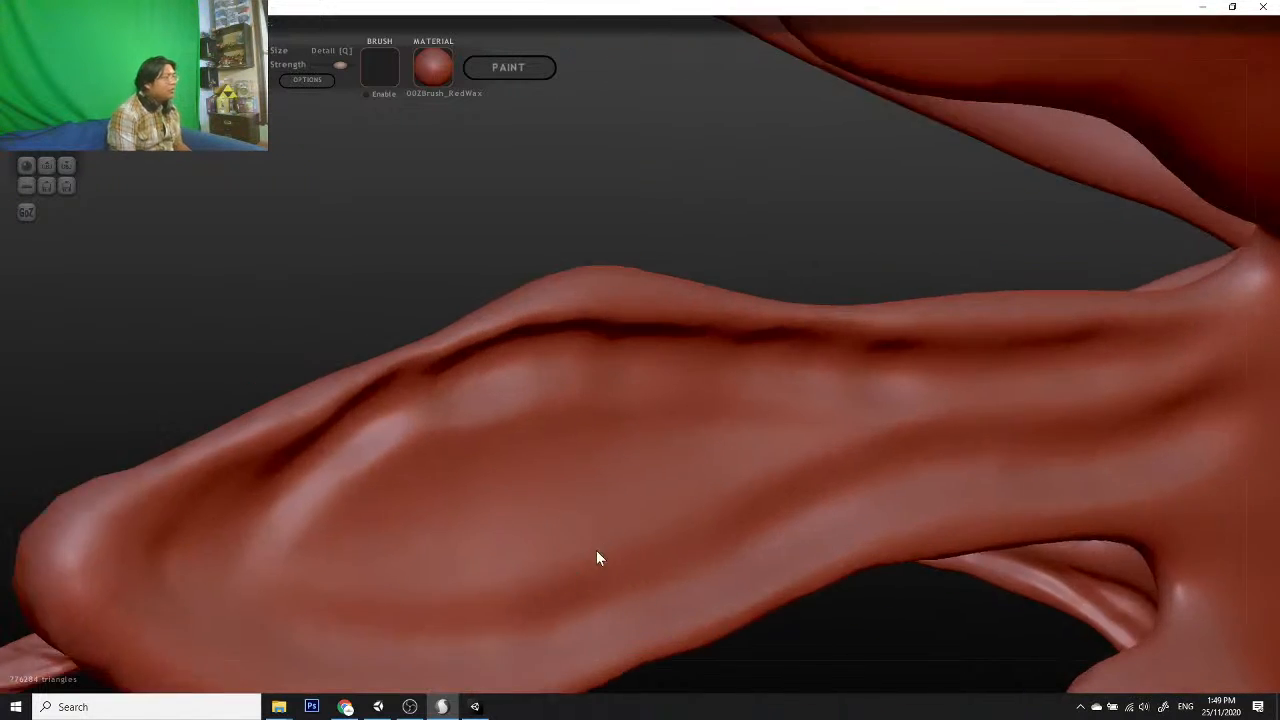
scroll(700, 492, "down", 7)
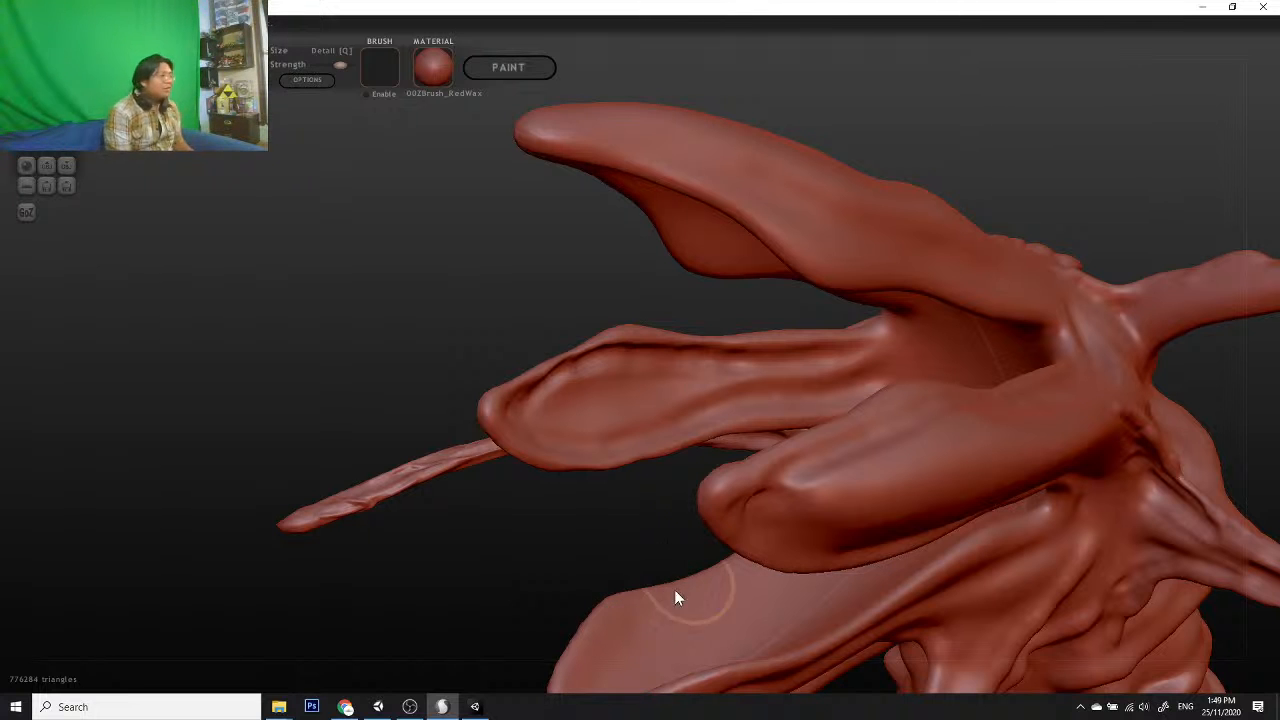
Step: Sculpt a long groove along the top head petal's lower edge, forming a rim from its root toward the tip
mouse_move(374, 535)
left_mouse_down()
mouse_move(757, 533)
mouse_move(736, 532)
left_mouse_up()
mouse_move(792, 496)
left_mouse_down()
mouse_move(840, 458)
mouse_move(997, 432)
mouse_move(1031, 527)
mouse_move(960, 445)
left_mouse_up()
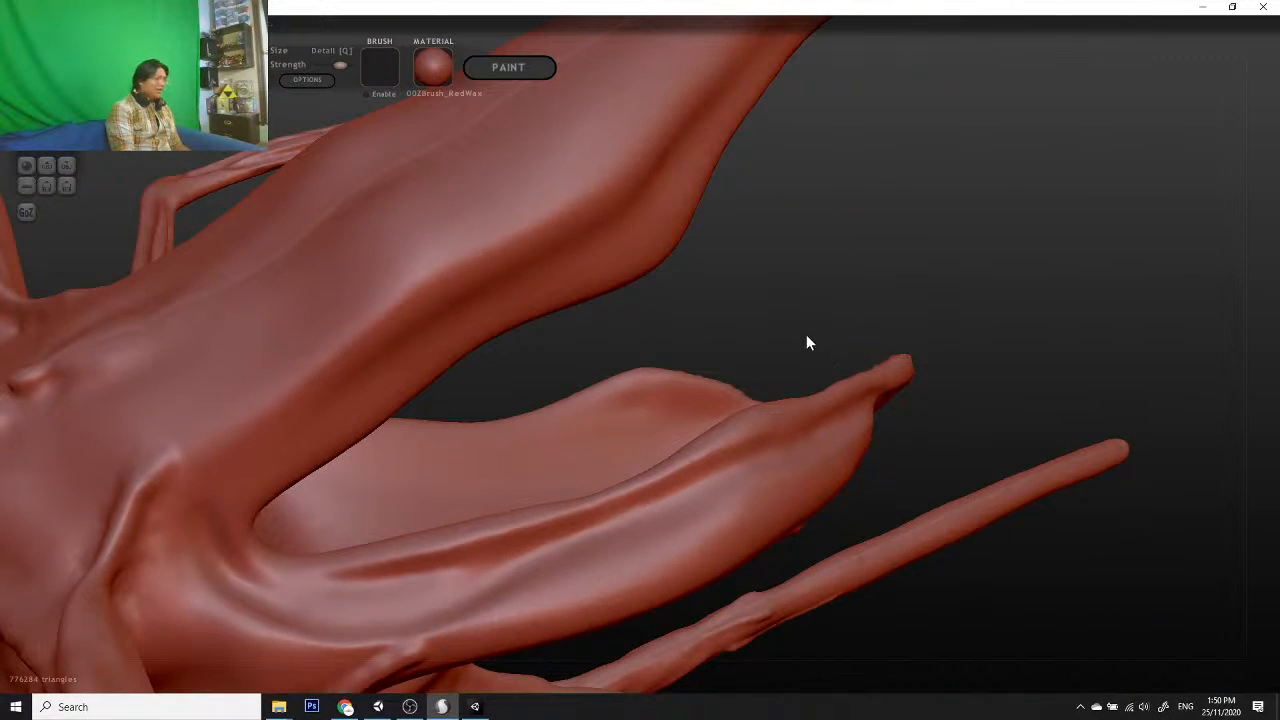
mouse_move(807, 338)
left_mouse_down()
mouse_move(951, 411)
mouse_move(991, 367)
mouse_move(883, 394)
mouse_move(857, 323)
mouse_move(883, 363)
mouse_move(845, 366)
mouse_move(874, 446)
mouse_move(950, 484)
mouse_move(970, 448)
mouse_move(615, 497)
mouse_move(804, 433)
mouse_move(973, 425)
mouse_move(890, 437)
mouse_move(938, 495)
mouse_move(943, 449)
mouse_move(920, 409)
mouse_move(540, 409)
left_mouse_up()
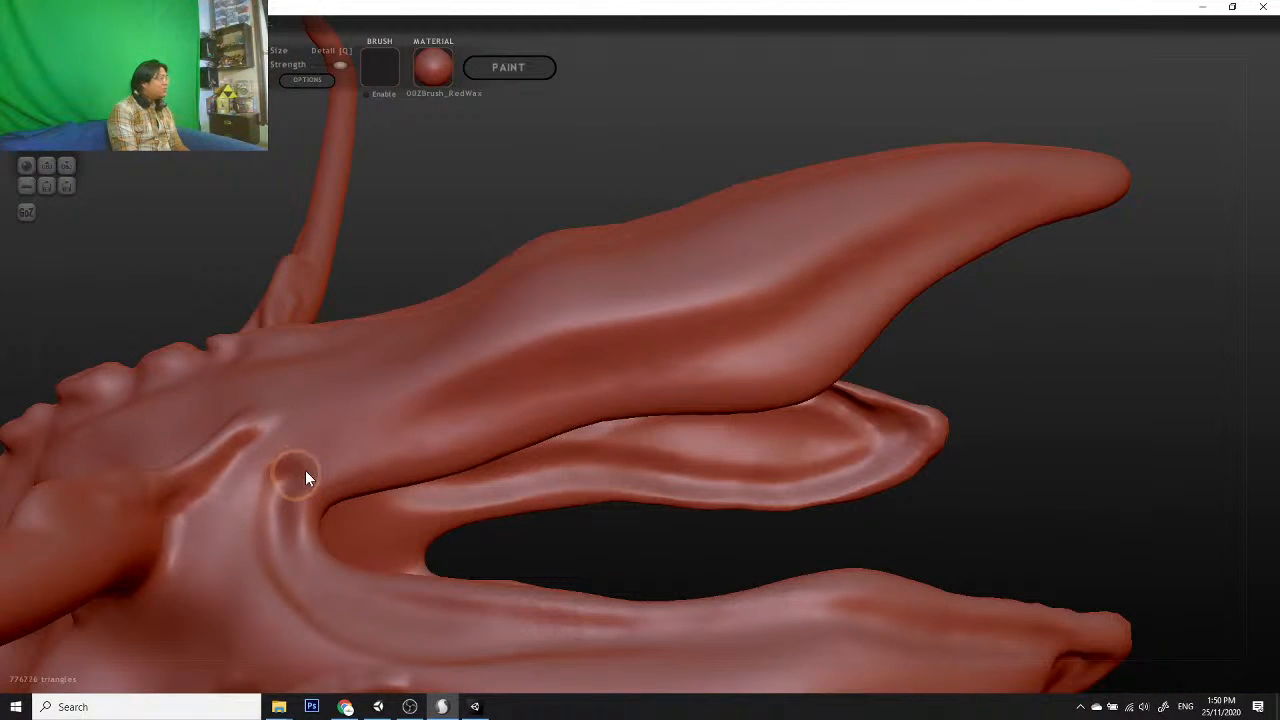
left_click_drag(305, 470, 750, 354)
left_click_drag(867, 277, 1020, 191)
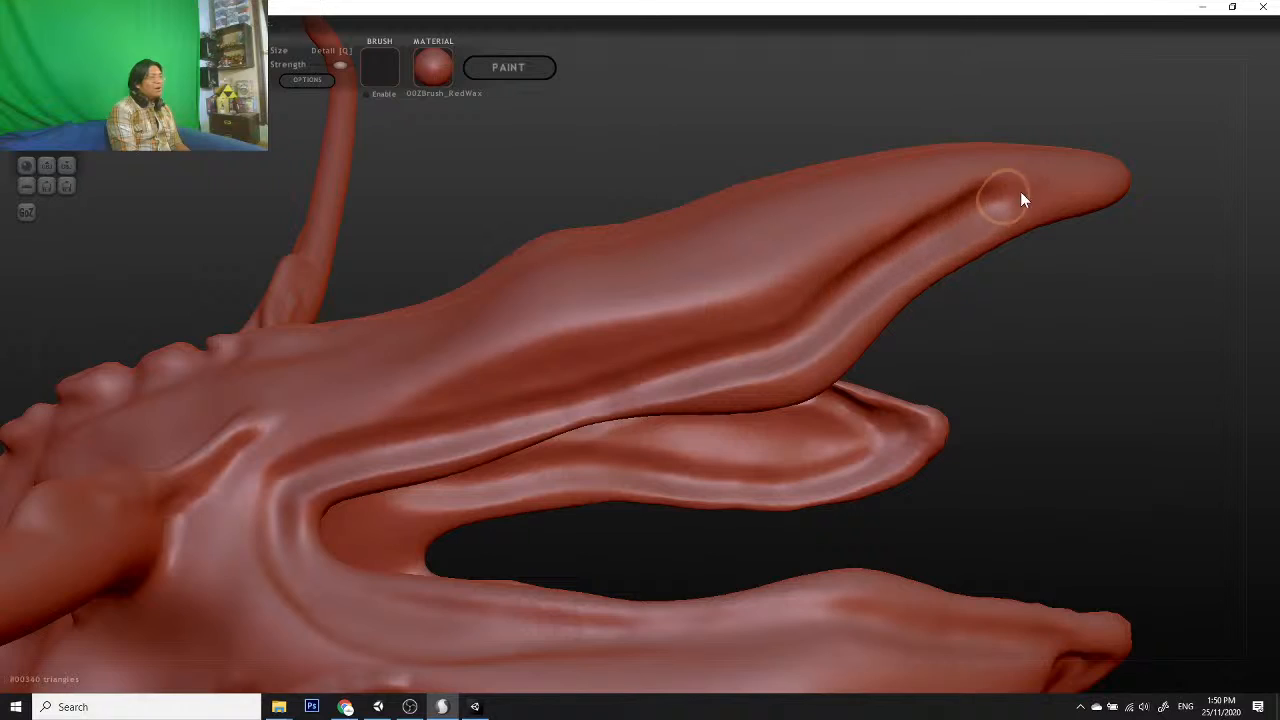
Step: Refine the top petal's groove near its tip and check the rim from the front and both sides
mouse_move(1080, 330)
left_mouse_down()
mouse_move(1000, 455)
mouse_move(1101, 456)
left_mouse_up()
mouse_move(1183, 449)
left_mouse_down()
mouse_move(957, 354)
mouse_move(917, 361)
mouse_move(1014, 343)
mouse_move(1060, 280)
mouse_move(1074, 357)
mouse_move(1100, 376)
left_mouse_up()
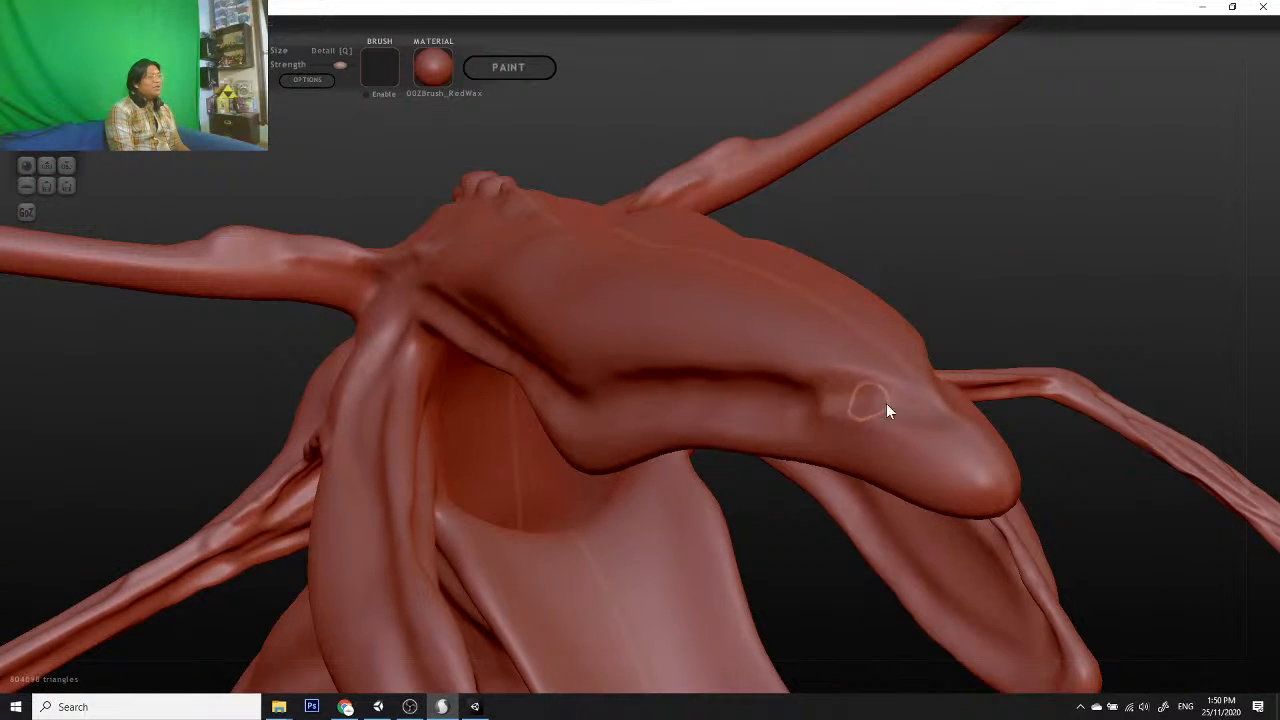
mouse_move(1080, 527)
left_mouse_down()
mouse_move(980, 515)
mouse_move(503, 343)
left_mouse_up()
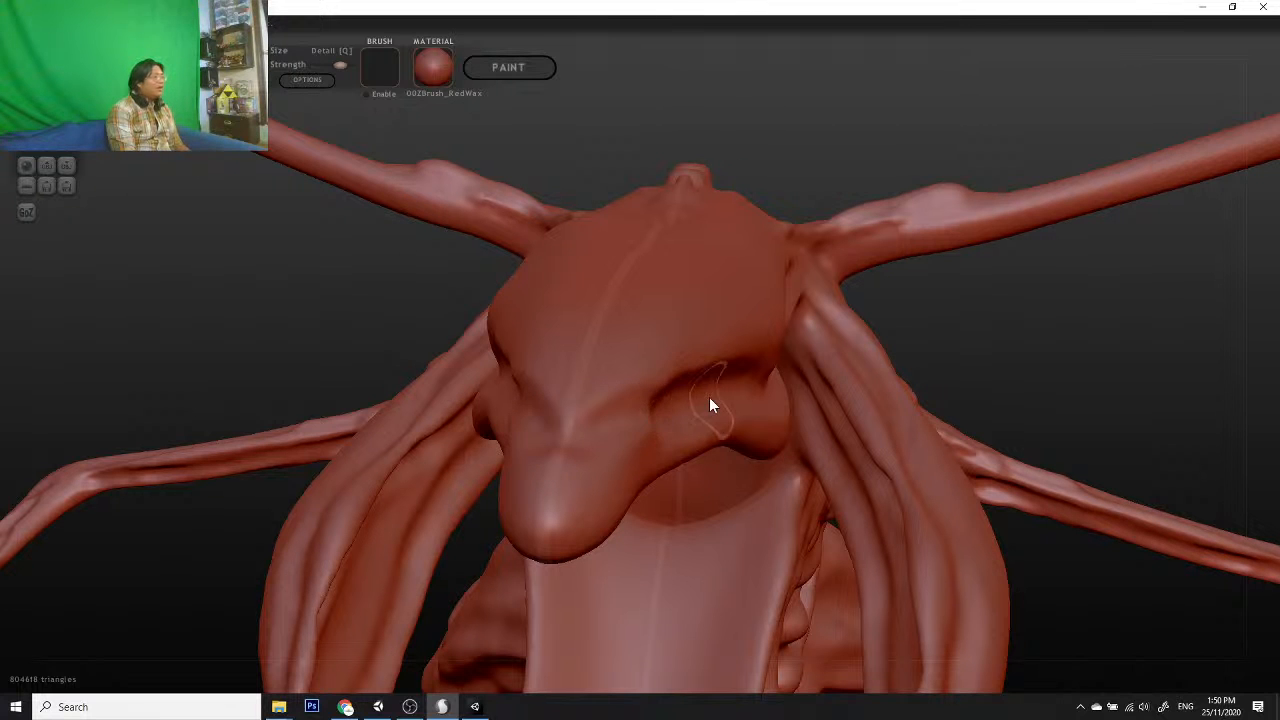
mouse_move(860, 362)
left_mouse_down()
mouse_move(956, 365)
mouse_move(928, 352)
left_mouse_up()
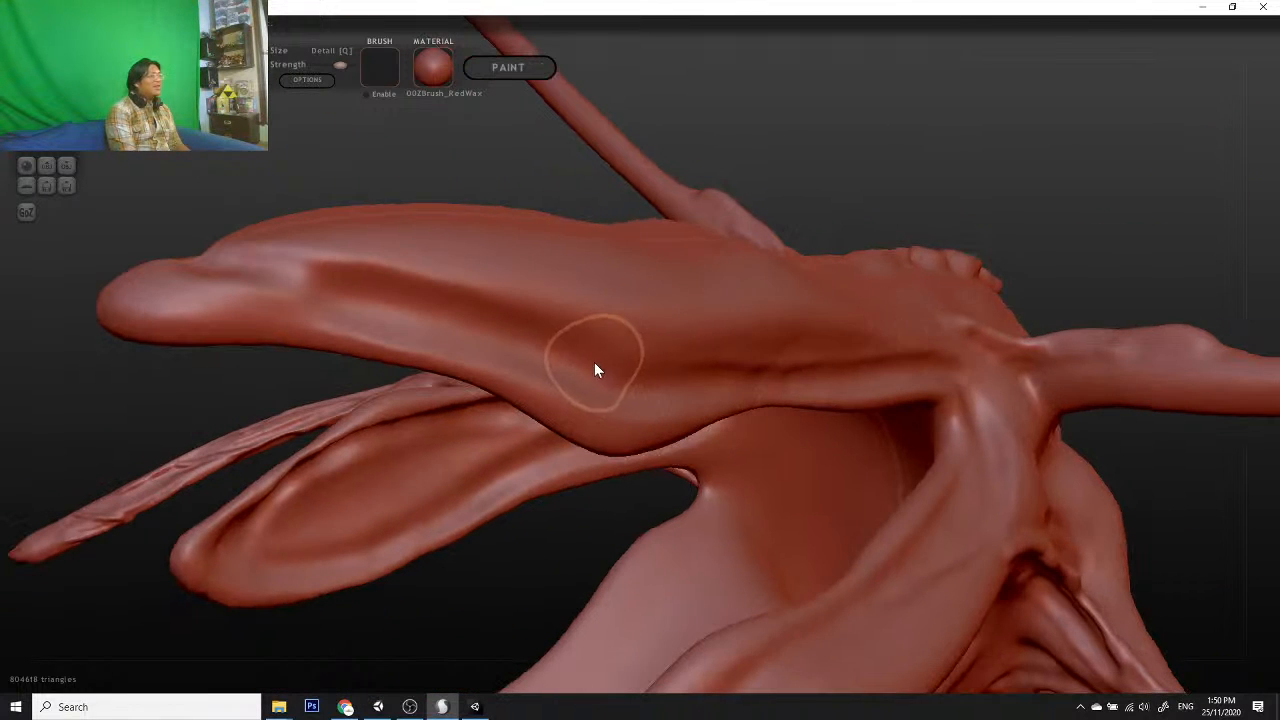
scroll(1044, 498, "down", 5)
mouse_move(1044, 501)
left_mouse_down()
mouse_move(957, 434)
mouse_move(1137, 394)
mouse_move(810, 530)
mouse_move(837, 486)
mouse_move(811, 534)
mouse_move(889, 443)
mouse_move(814, 411)
left_mouse_up()
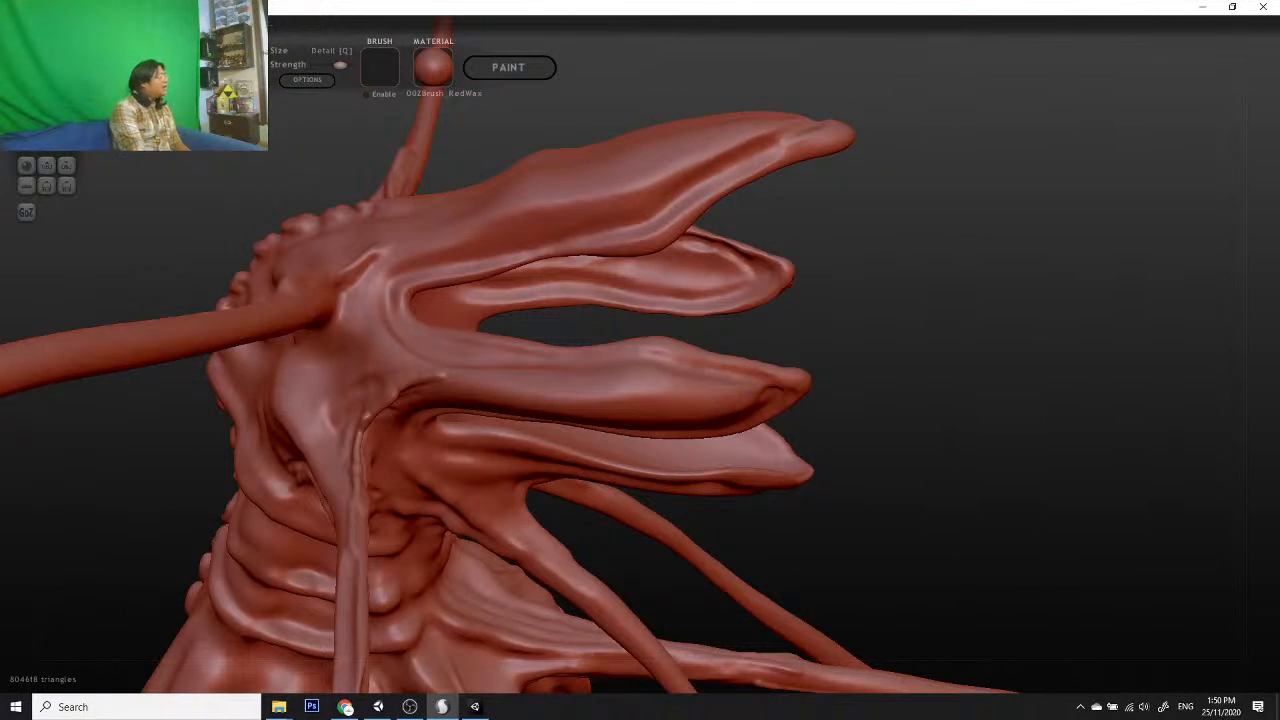
Step: Save the sculpt as Monster Exterminator.sc1 in the Model folder, replacing the existing file
left_click(66, 186)
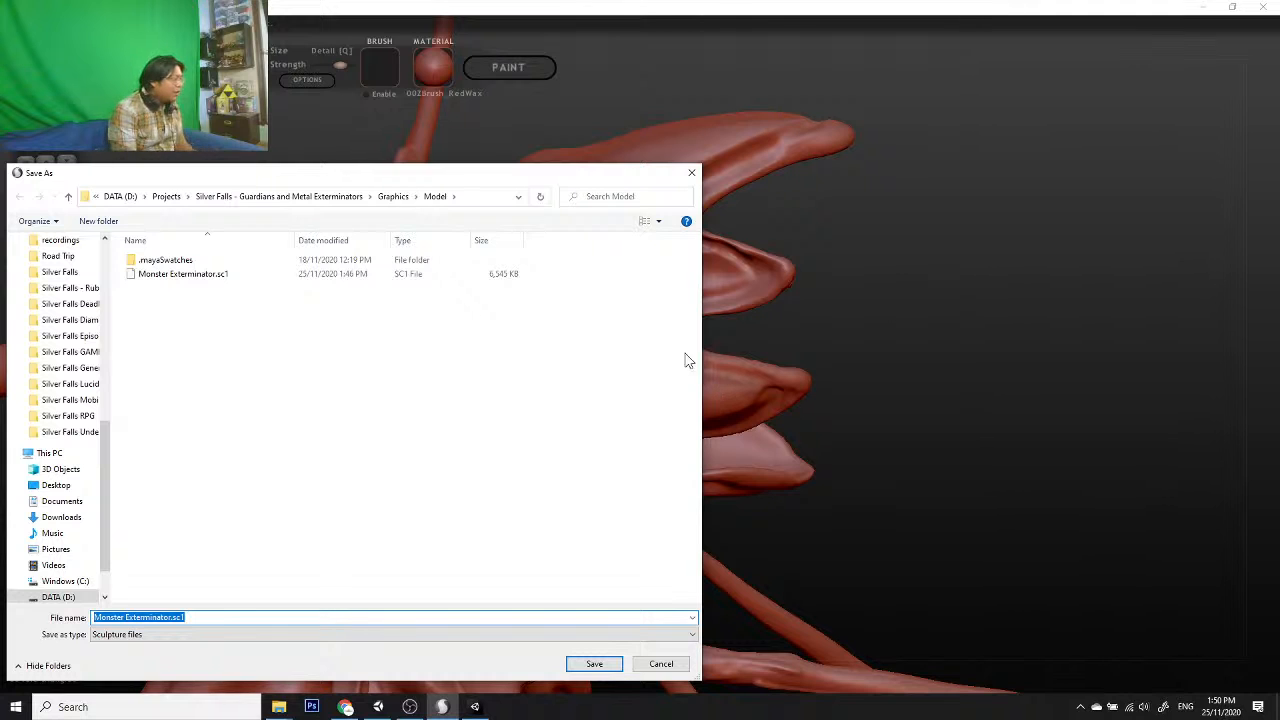
left_click(603, 667)
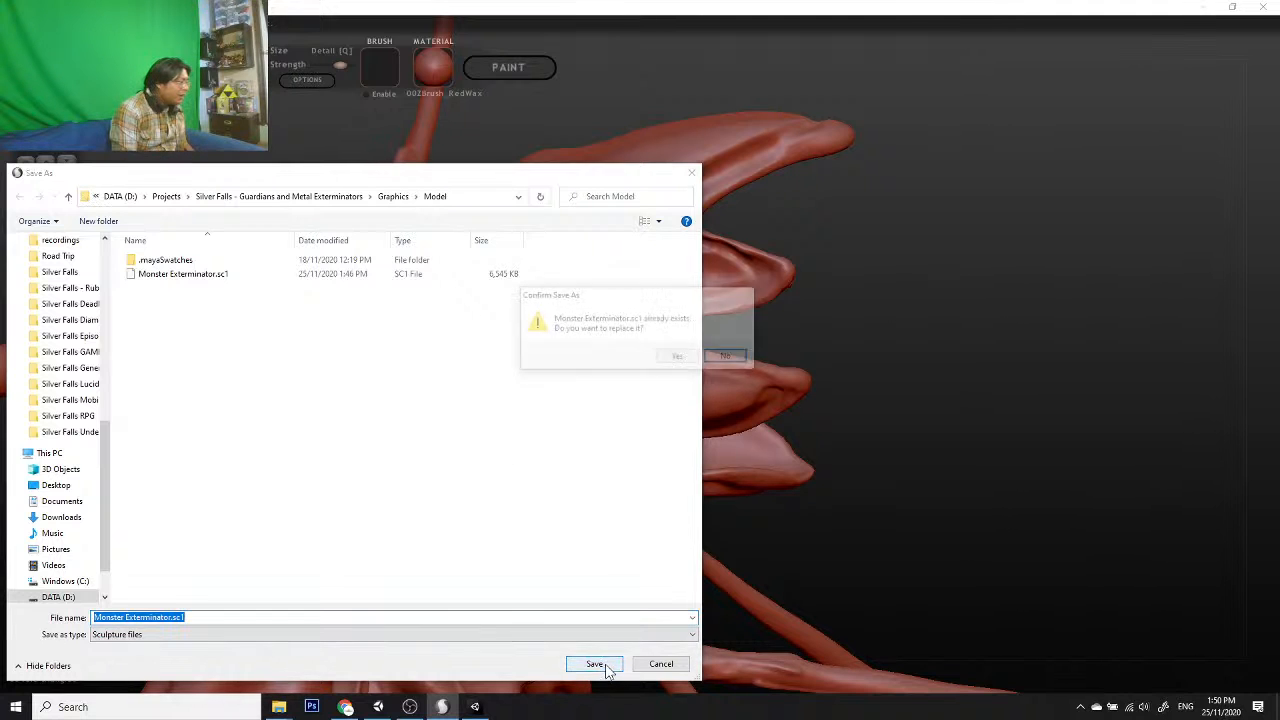
left_click(678, 356)
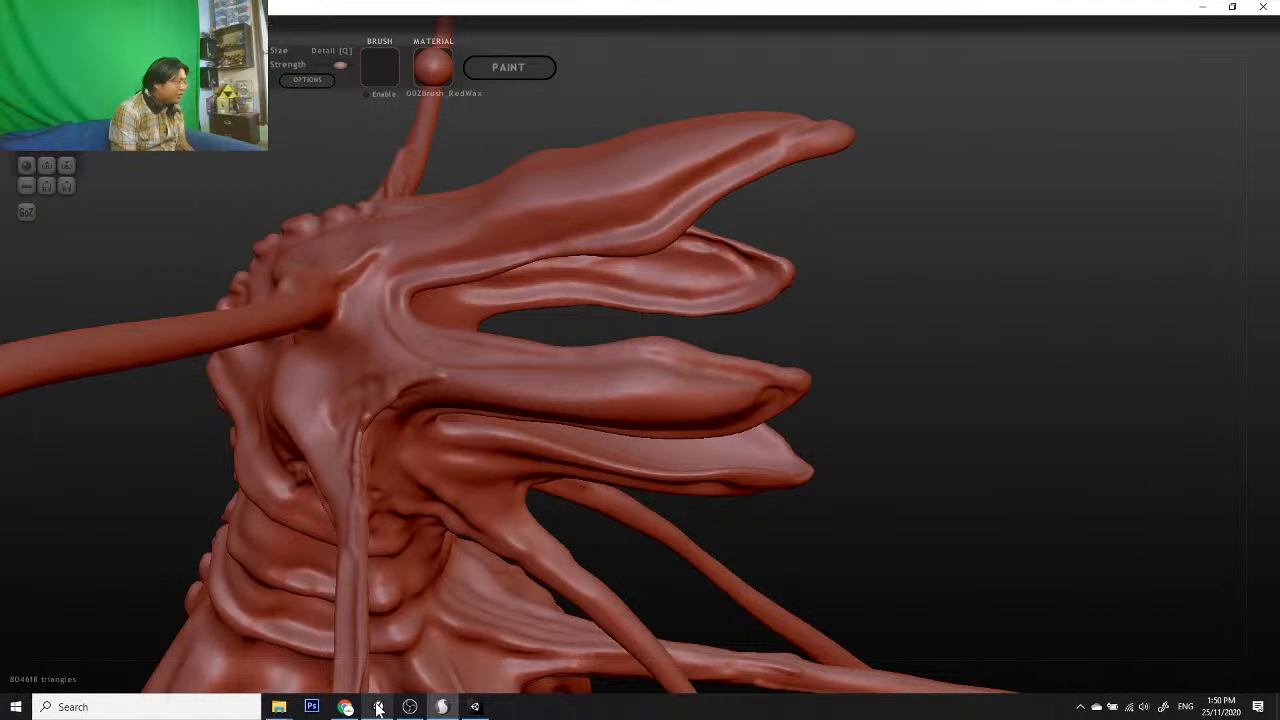
Step: Switch to the Silver Falls Universal Character project in Unity and look over the characters lined up in the forest scene
mouse_move(378, 710)
mouse_move(472, 700)
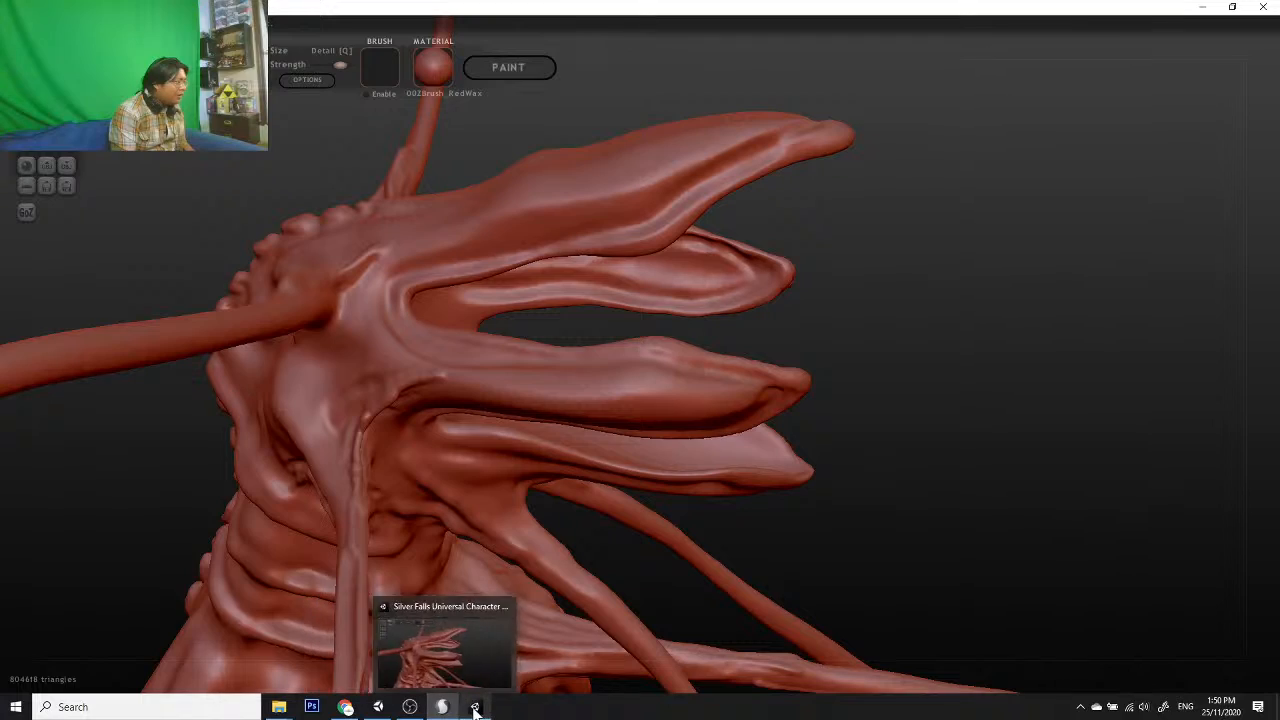
left_click(470, 676)
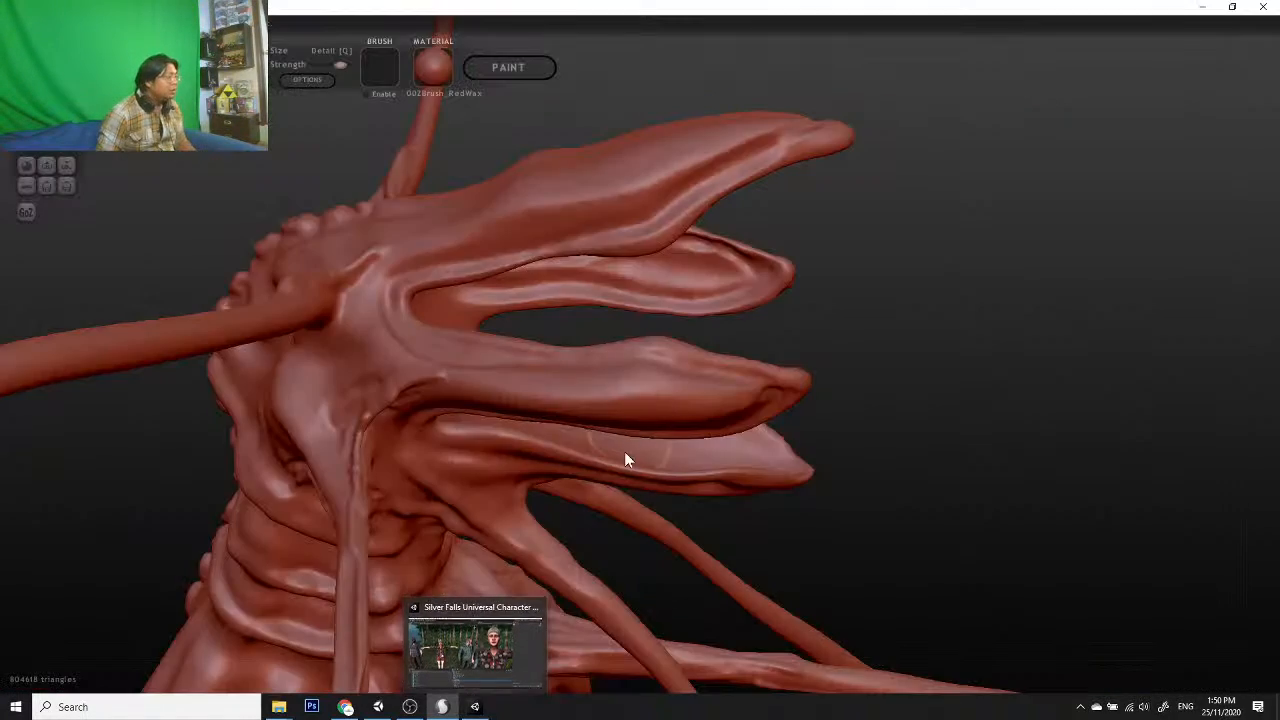
left_click(474, 706)
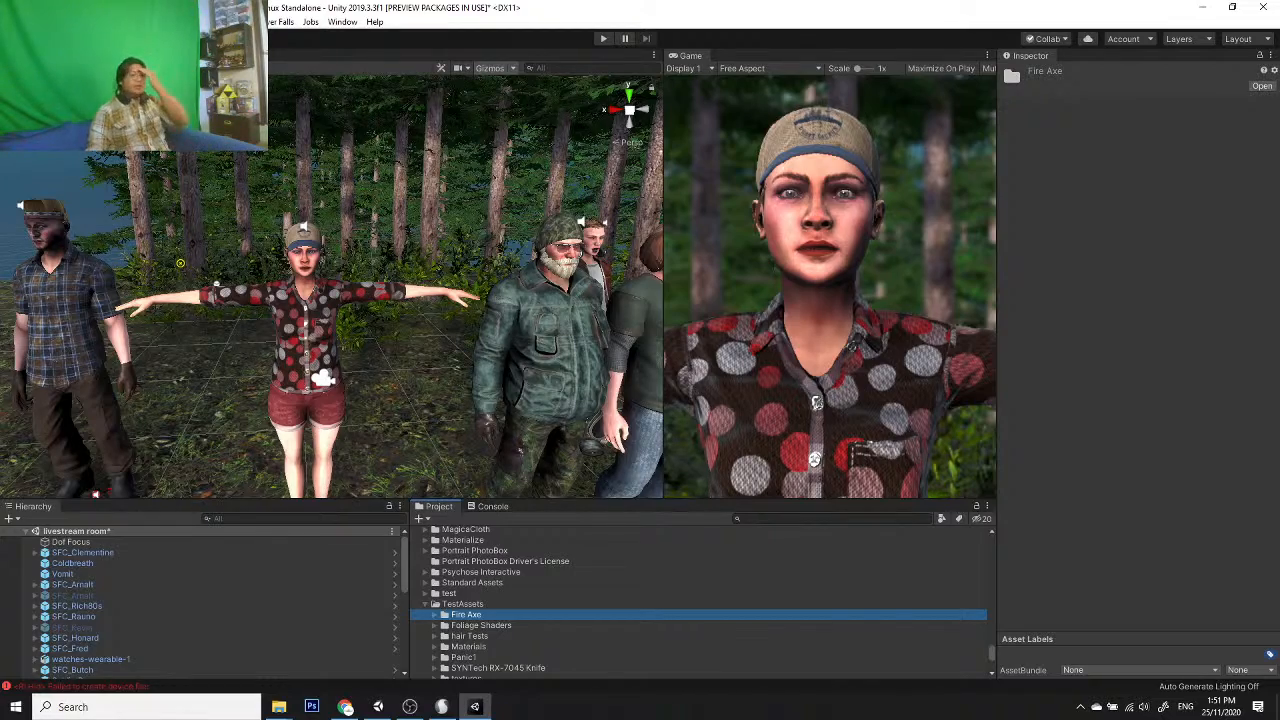
scroll(358, 306, "down", 4)
scroll(358, 306, "up", 5)
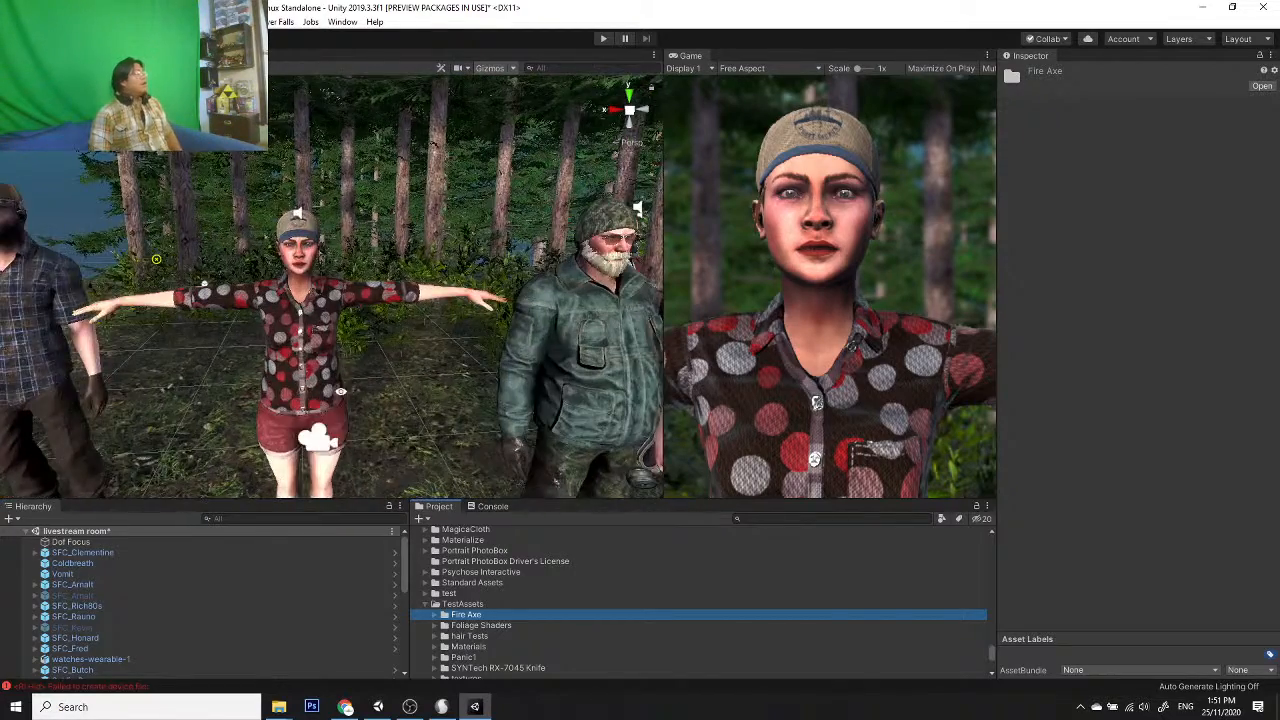
middle_click_drag(341, 391, 371, 288)
scroll(371, 288, "up", 4)
scroll(373, 364, "down", 6)
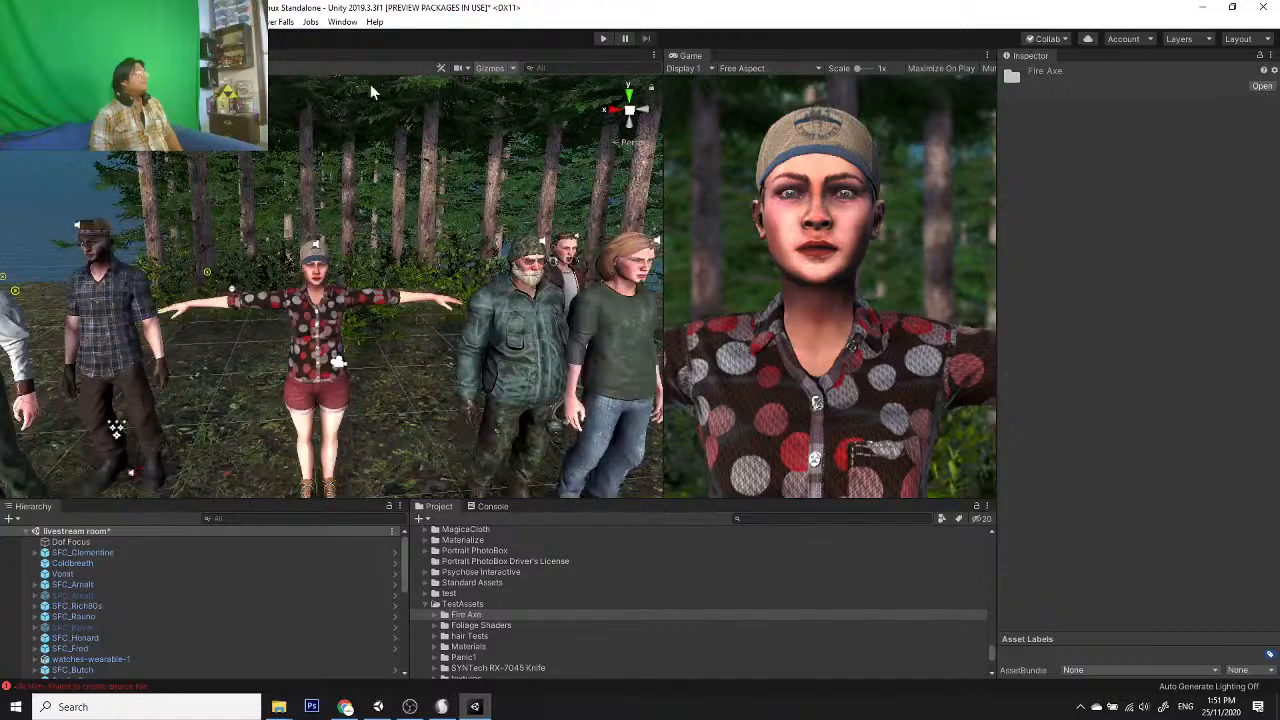
left_click(310, 22)
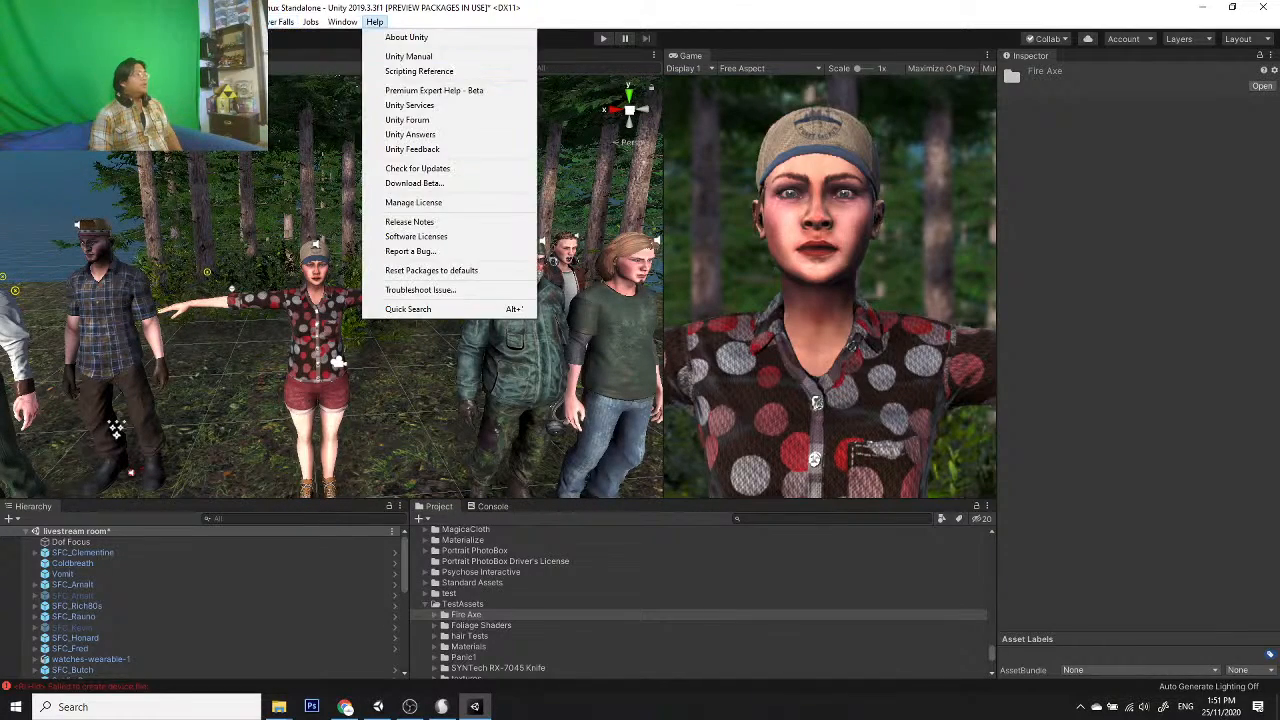
left_click(290, 38)
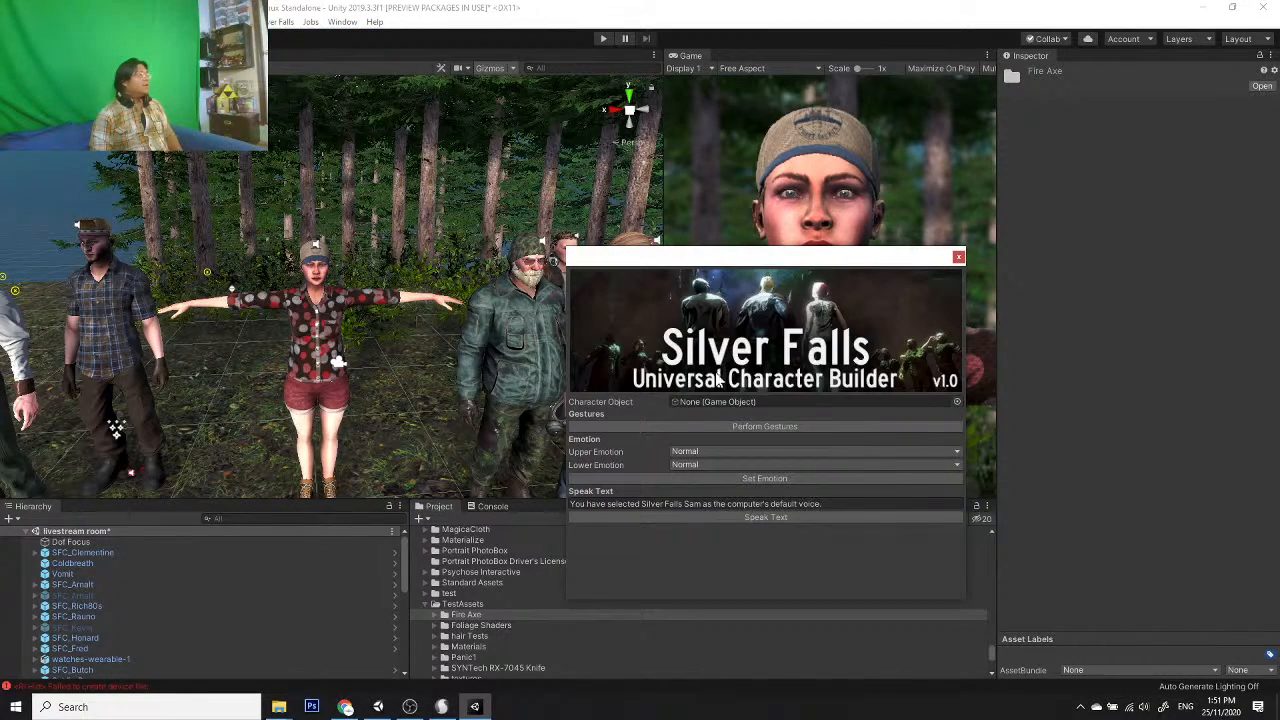
left_click(959, 258)
Step: Examine the woman in the polka-dot shirt and the neighbouring characters from the front and side, near and far
scroll(388, 328, "down", 3)
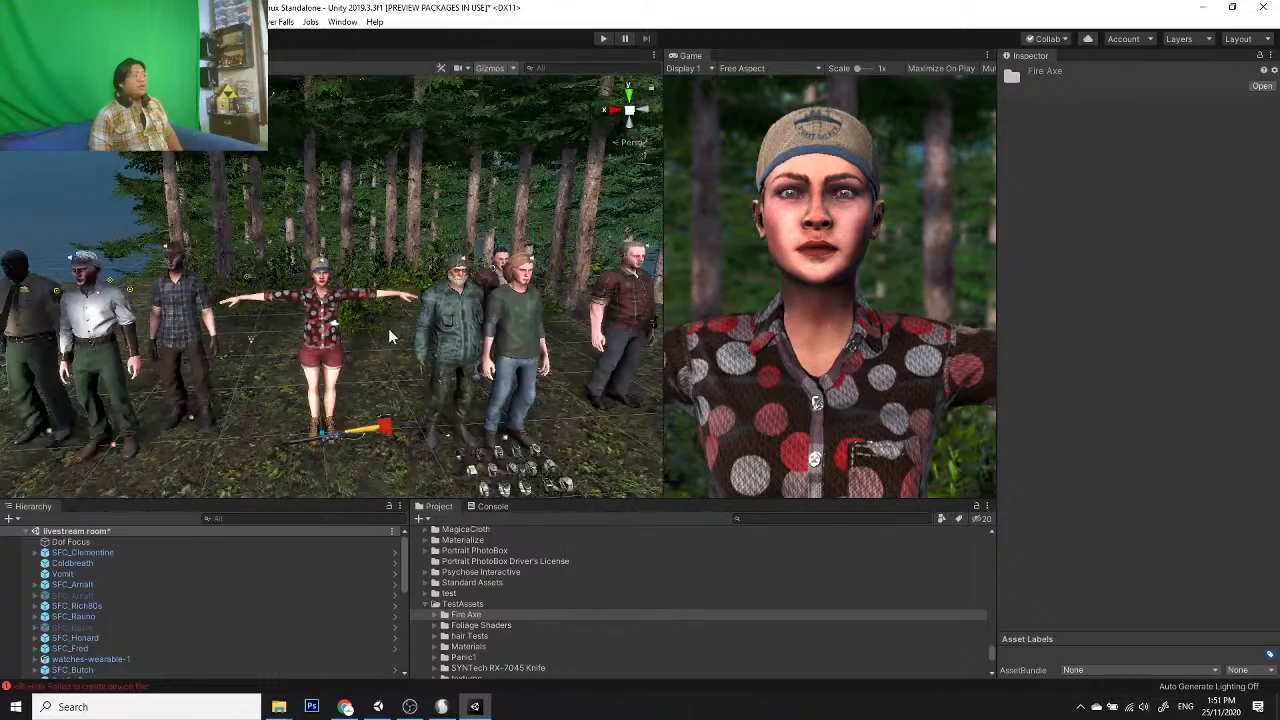
left_click_drag(388, 328, 379, 385, "alt")
scroll(379, 385, "up", 4)
left_click_drag(322, 354, 375, 362, "alt")
scroll(374, 358, "up", 5)
middle_click_drag(374, 358, 283, 391)
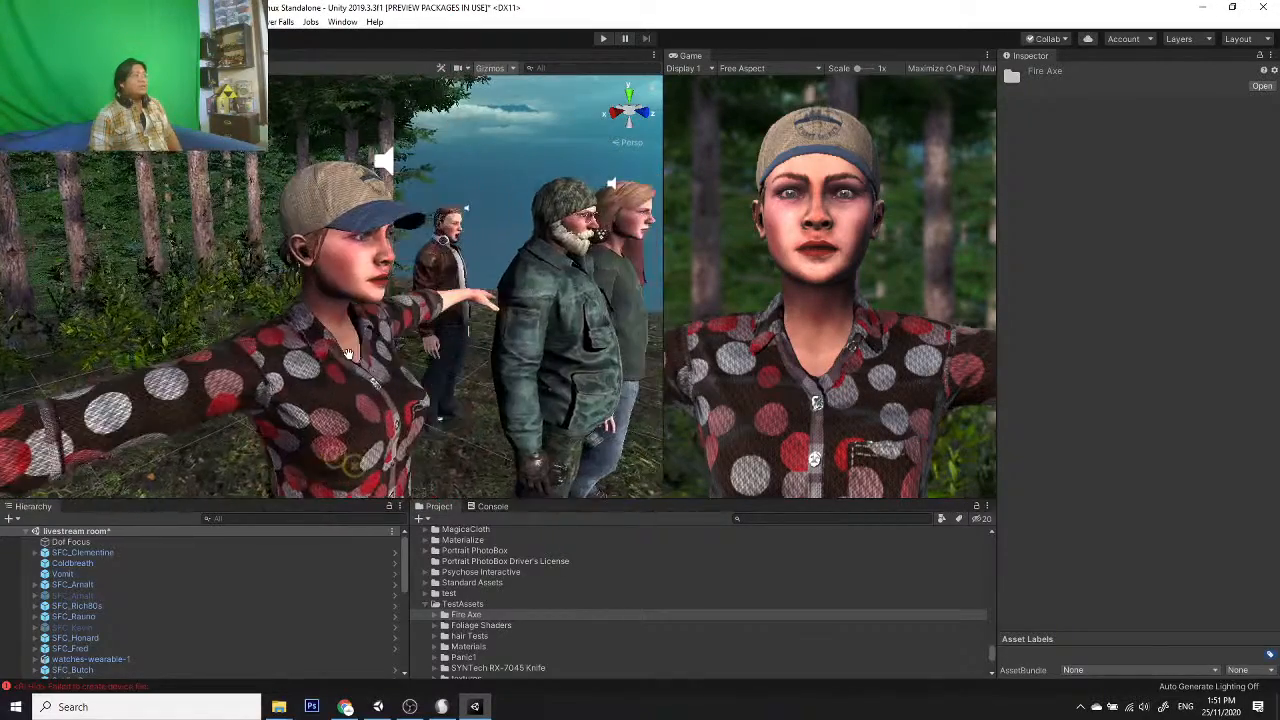
scroll(468, 295, "down", 5)
scroll(278, 355, "down", 4)
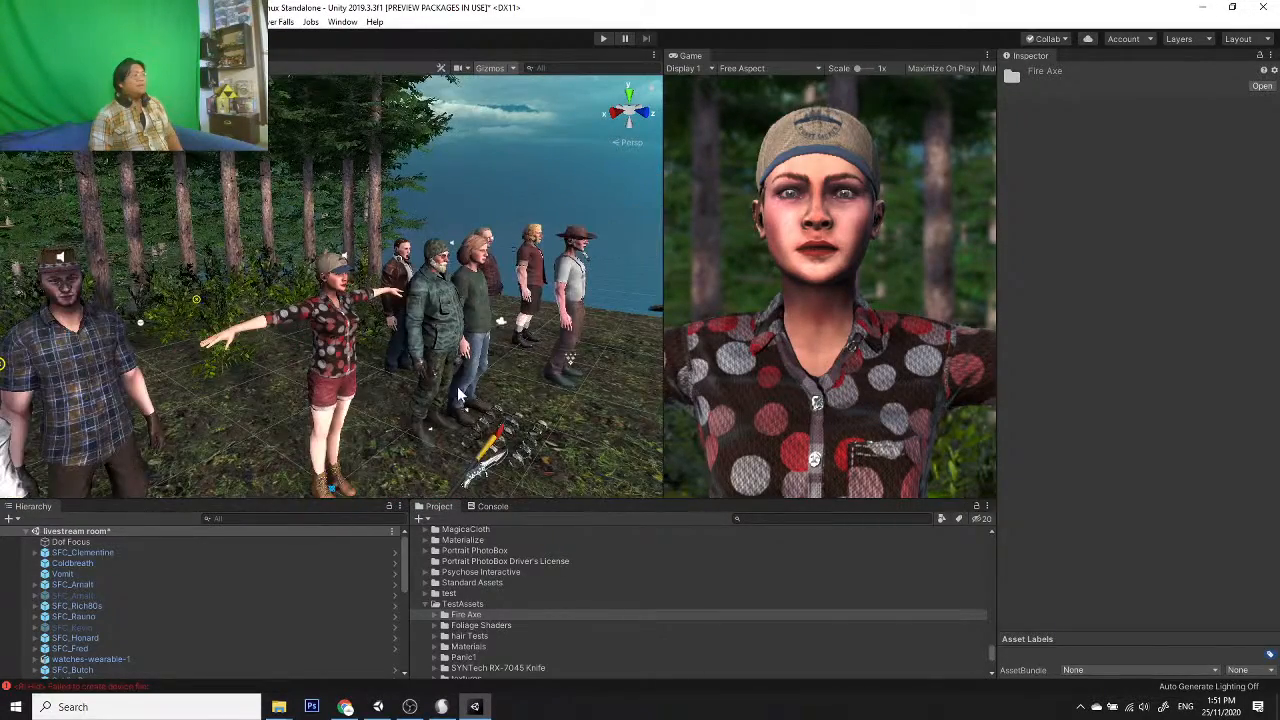
scroll(363, 363, "up", 6)
left_click_drag(425, 340, 310, 282, "alt")
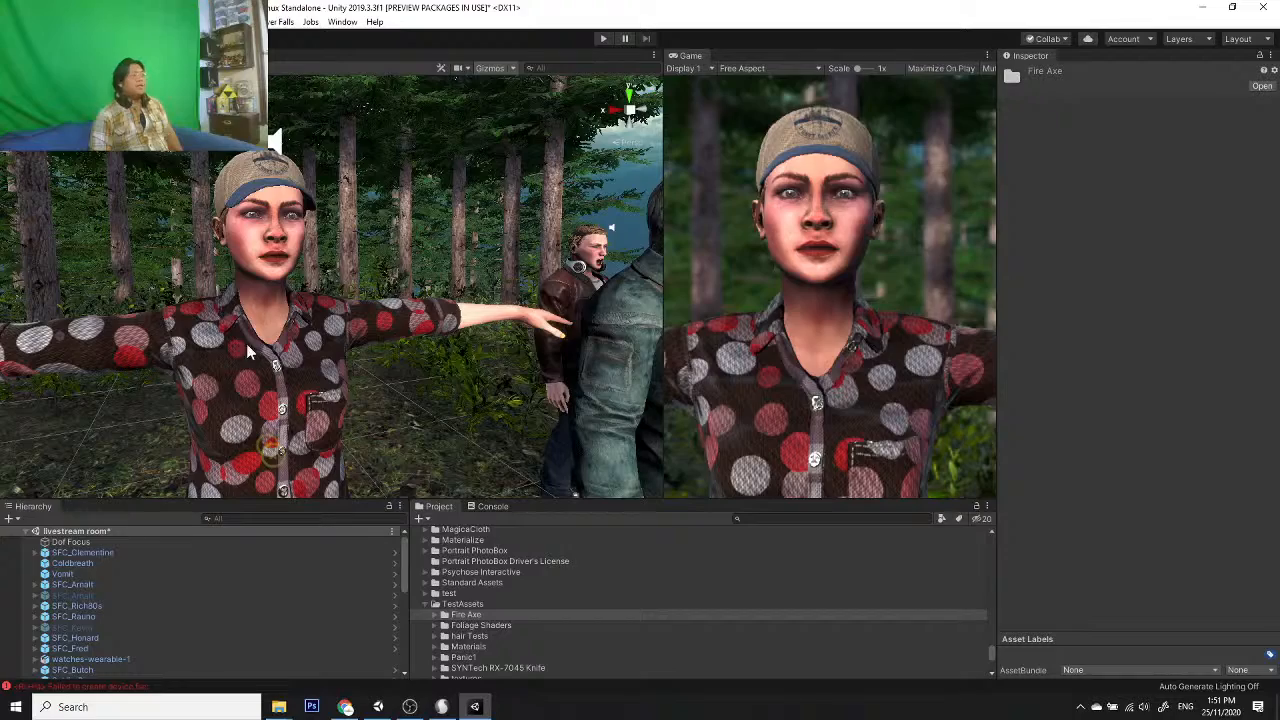
left_click_drag(210, 314, 308, 292, "alt")
scroll(340, 268, "up", 3)
scroll(310, 236, "down", 9)
scroll(308, 292, "up", 2)
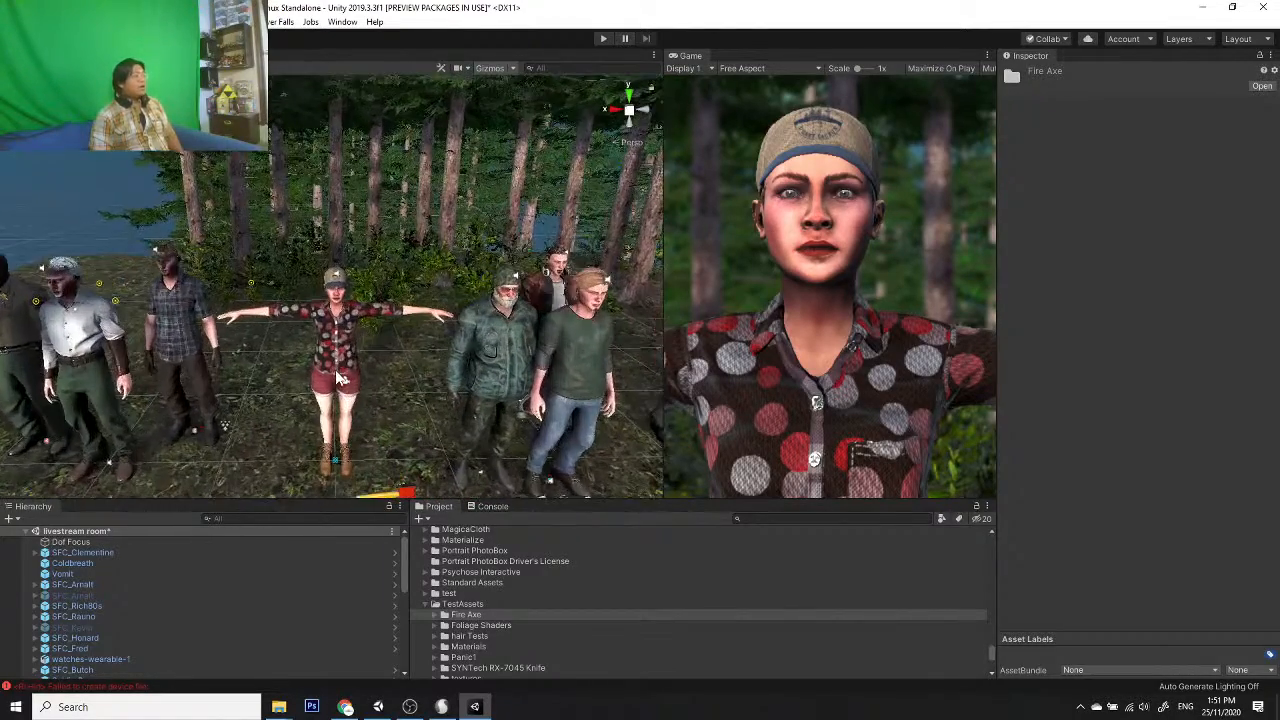
Step: Select SFC_Clementine and open the Silver Falls Set Up Character tool, placing its window beside the scene view
left_click(117, 552)
left_click(284, 22)
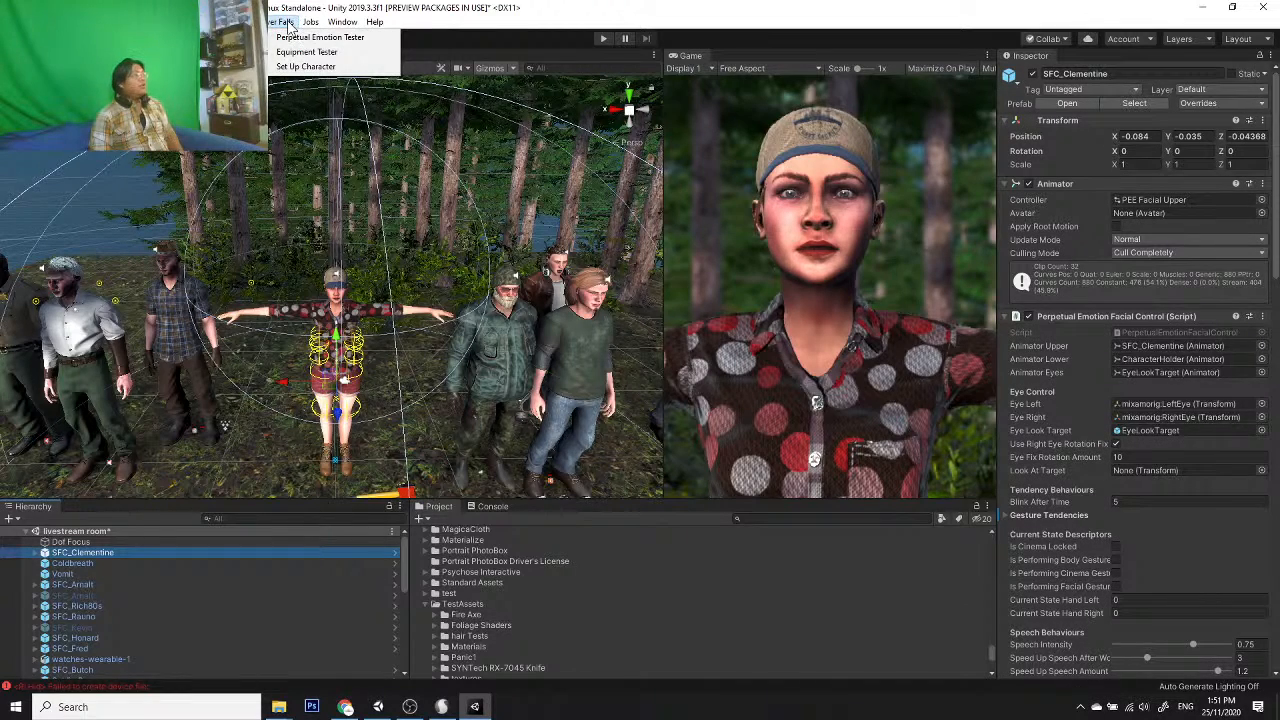
left_click(312, 66)
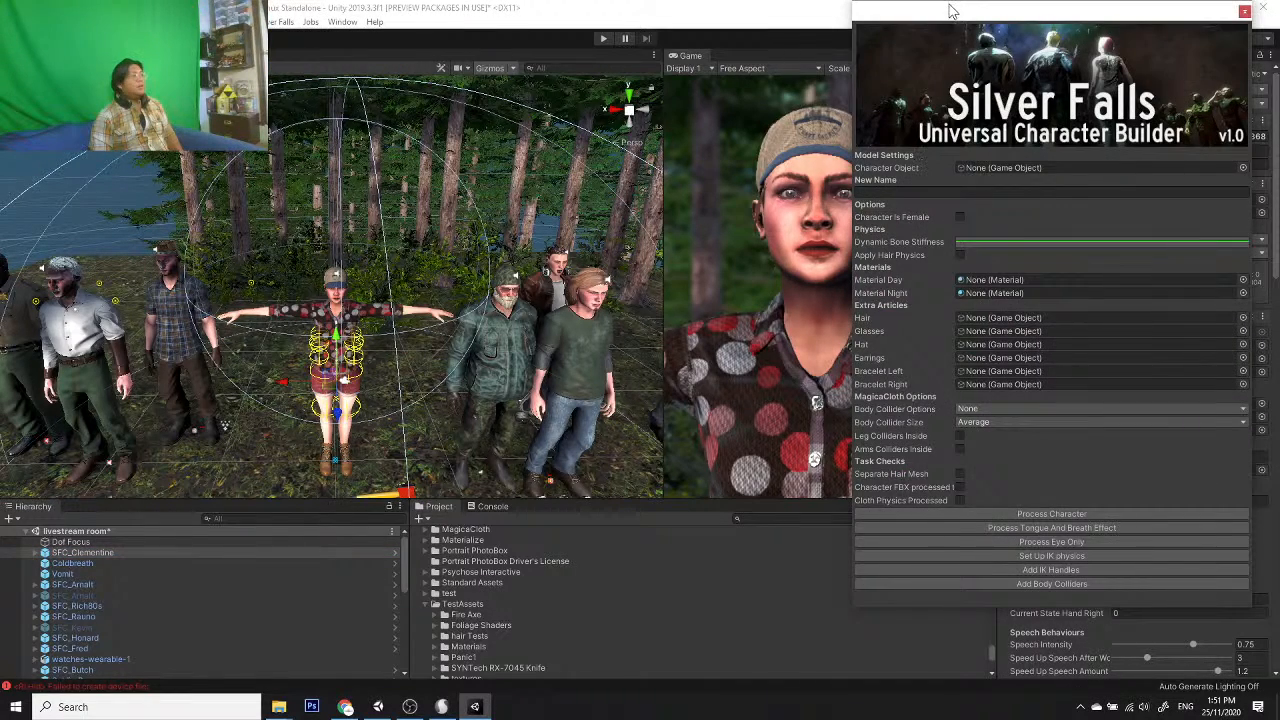
left_click_drag(952, 11, 744, 63)
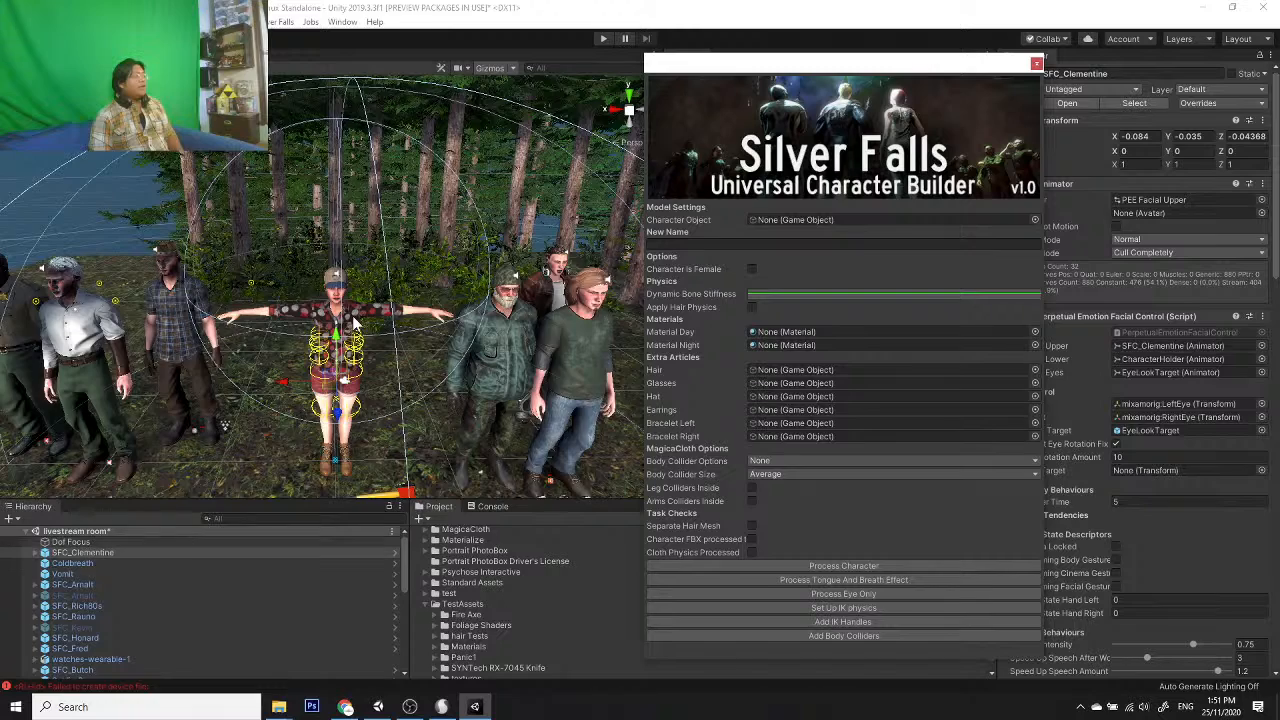
Step: Assign SFC_Clementine as the builder's character object and set the new name to Clementine
key("f")
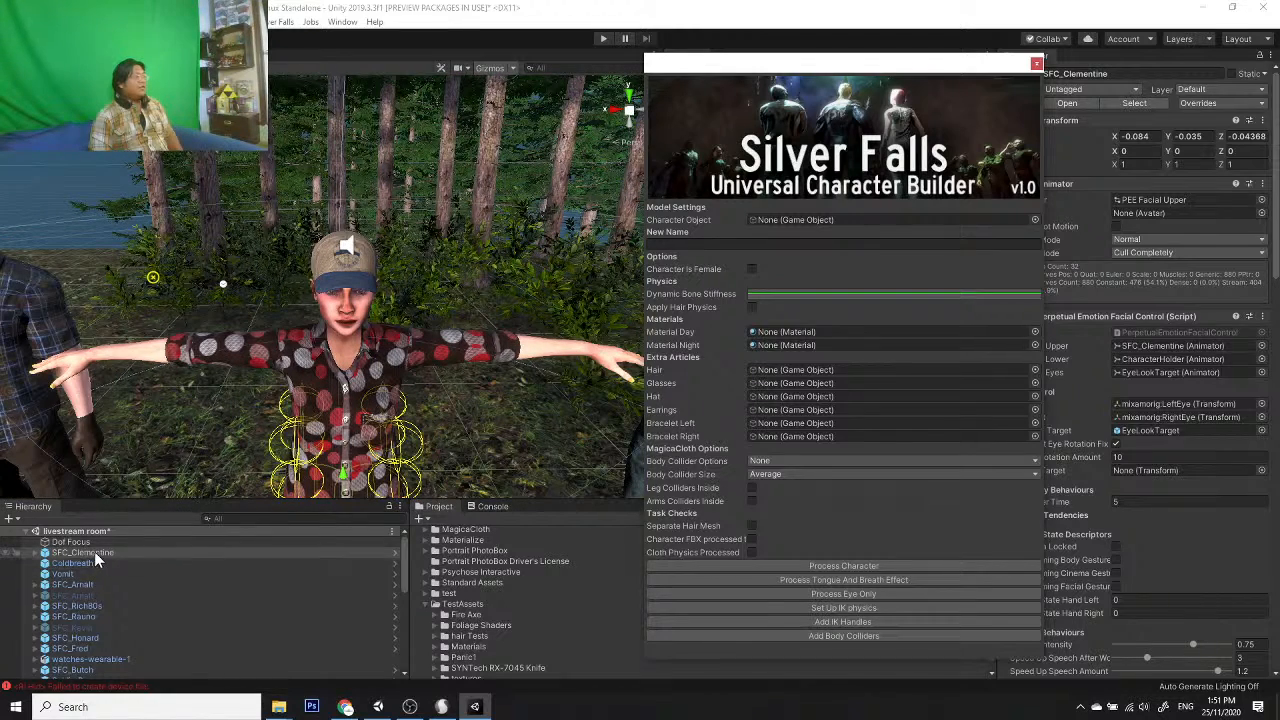
left_click_drag(97, 560, 792, 220)
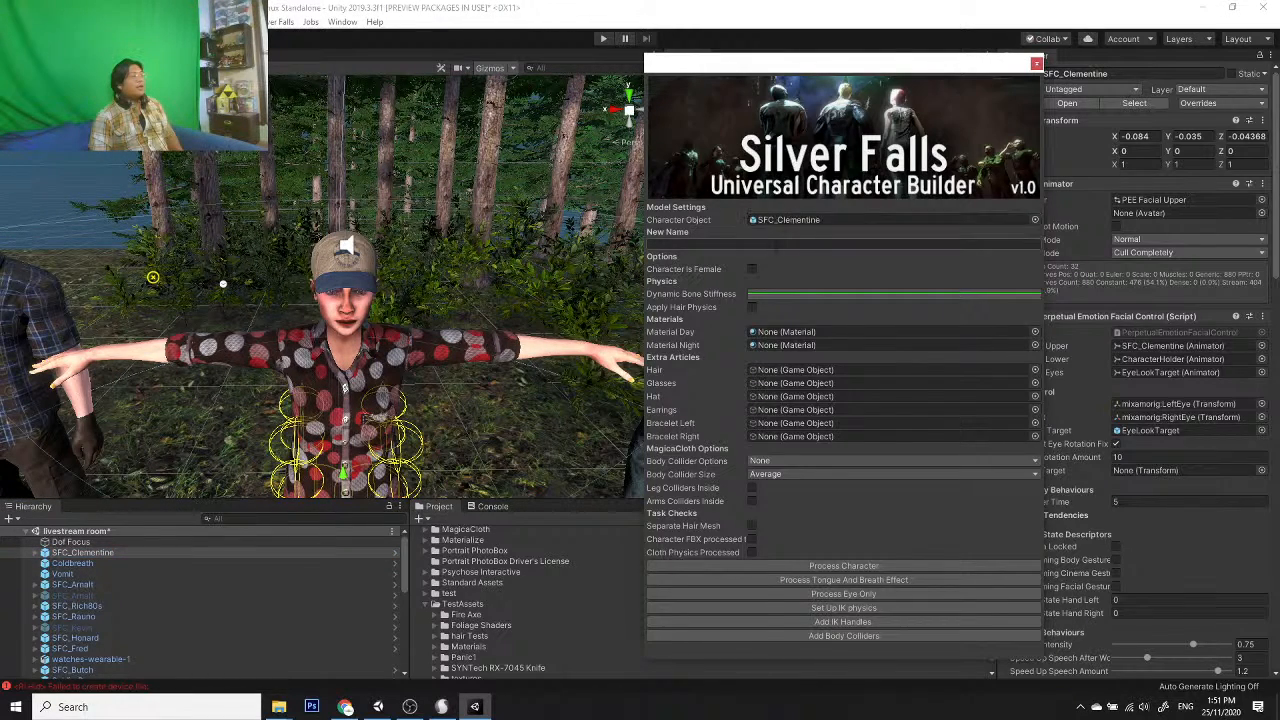
type("Cl")
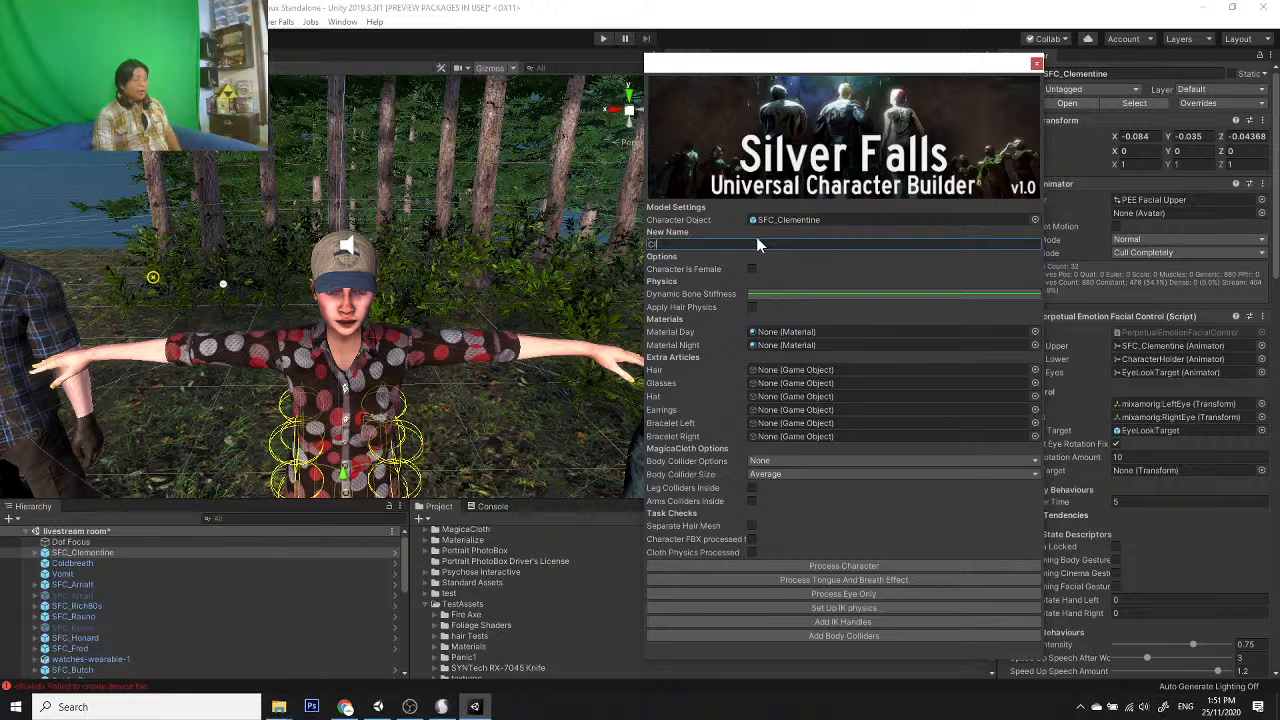
type("ementine")
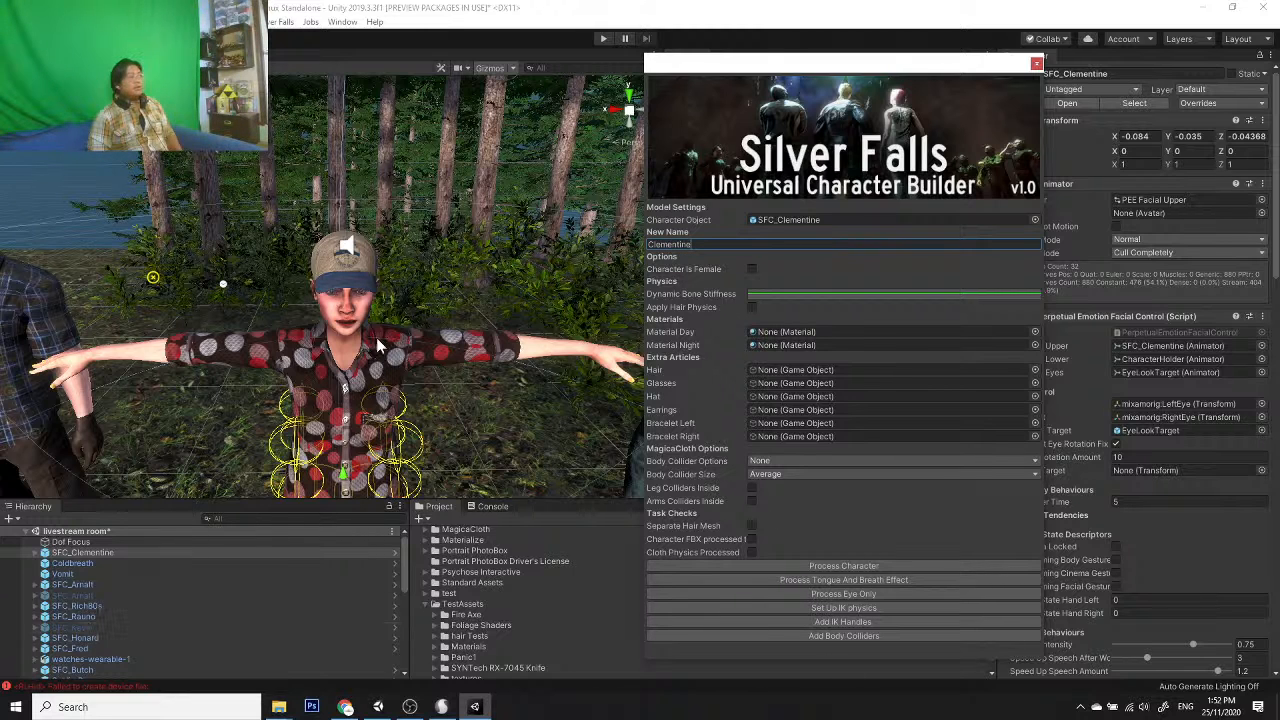
Step: Mark the character as female in the character builder options
scroll(376, 337, "up", 2)
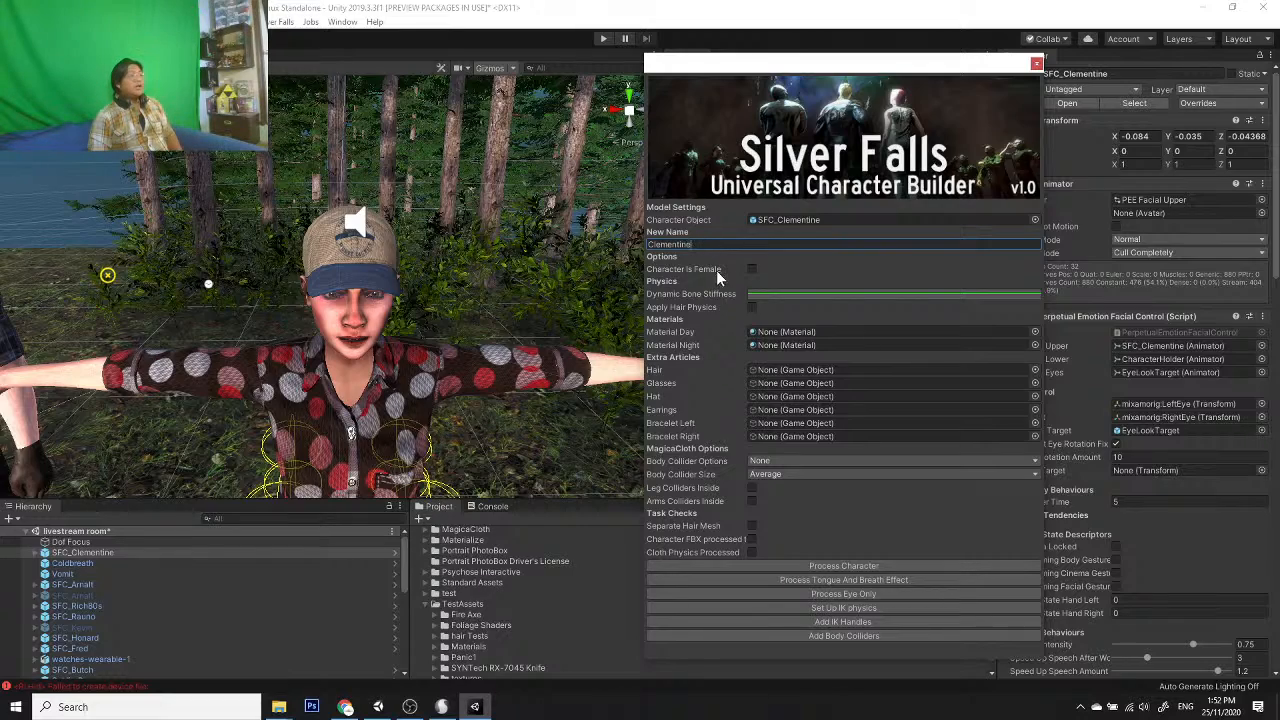
middle_click_drag(385, 416, 430, 215, "alt")
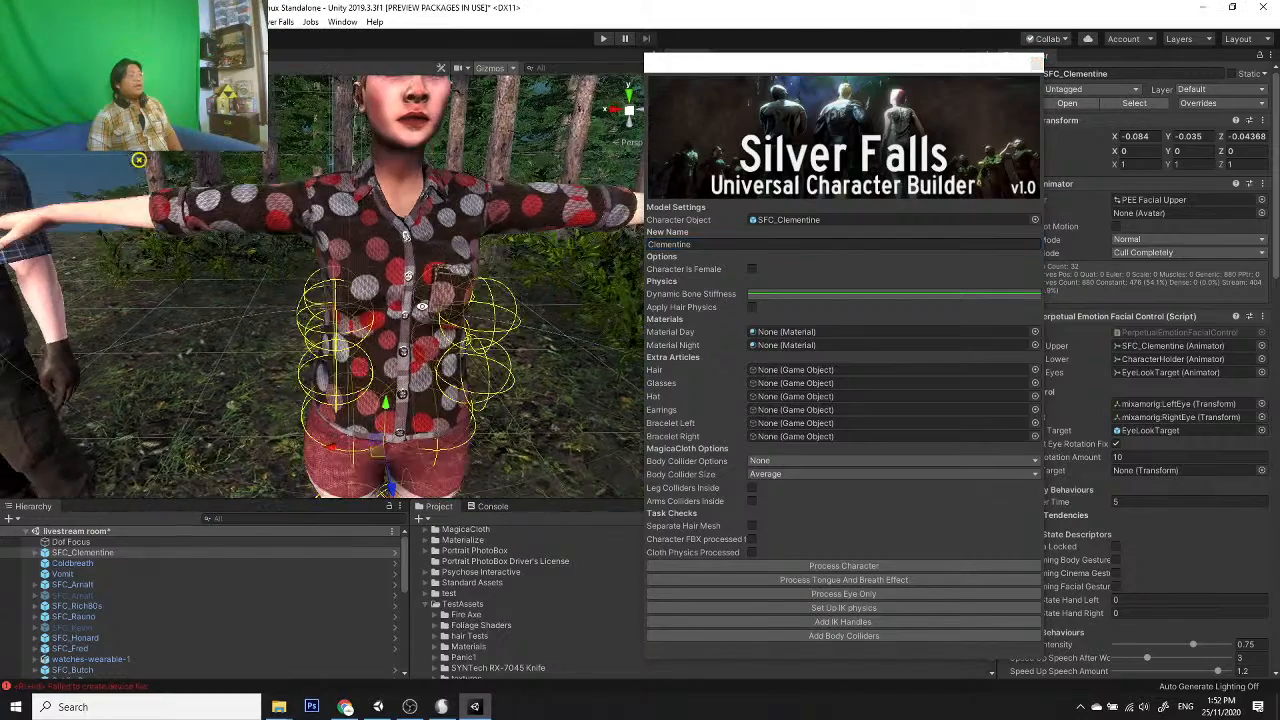
left_click_drag(430, 215, 345, 285, "alt")
left_click(752, 270)
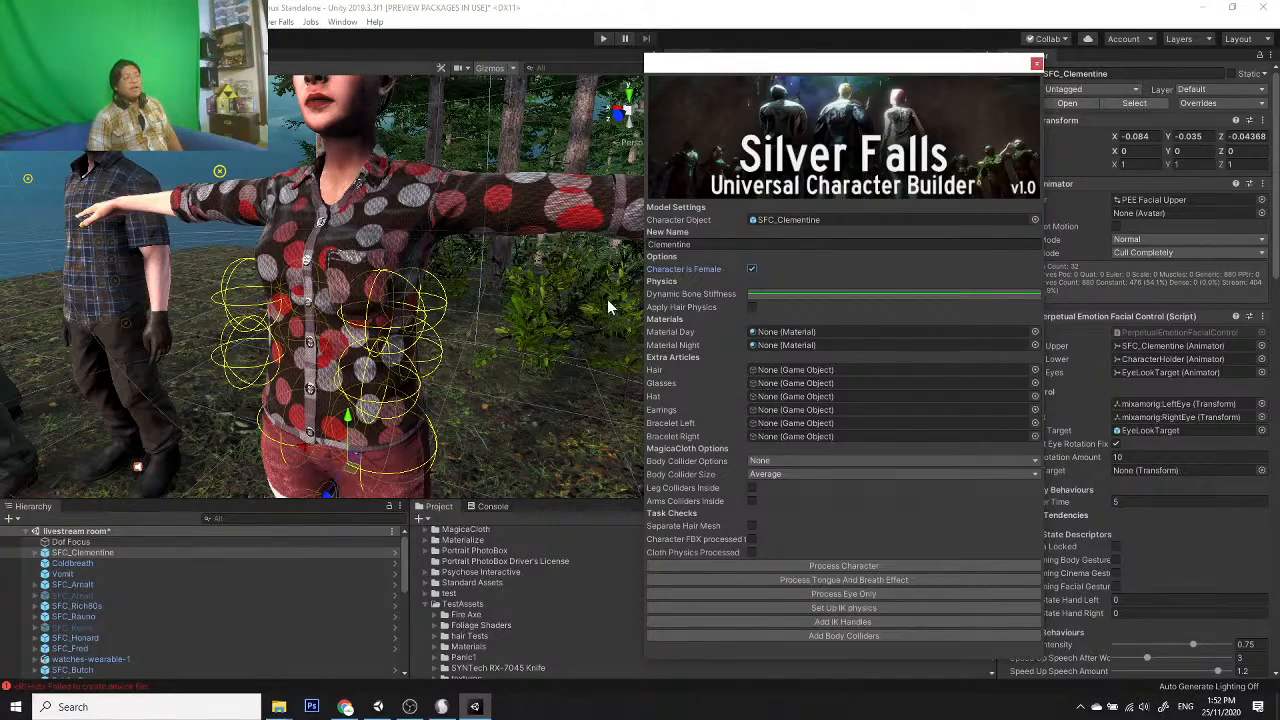
Step: Inspect the character's head and hair from the side and enable Apply Hair Physics in the builder
middle_click_drag(490, 235, 505, 340)
left_click_drag(505, 340, 315, 331, "alt")
scroll(315, 331, "up", 3)
middle_click_drag(315, 331, 265, 329)
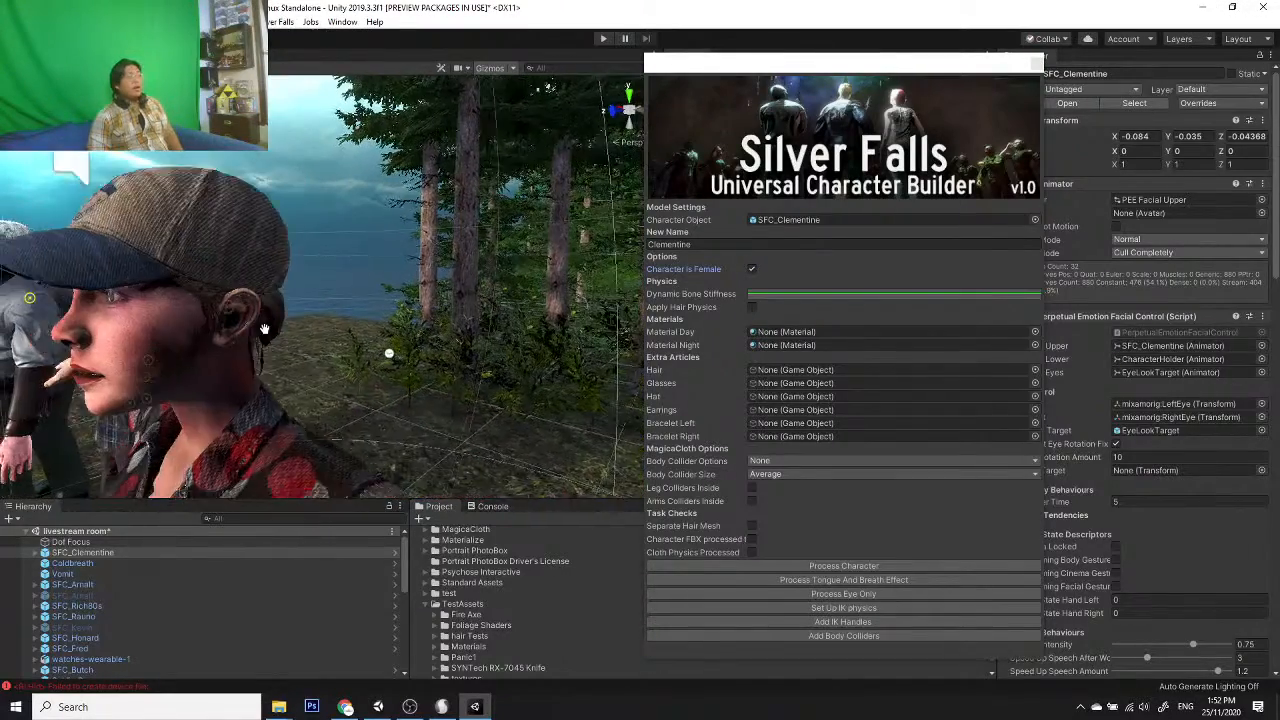
left_click_drag(264, 329, 612, 377, "alt")
left_click(752, 308)
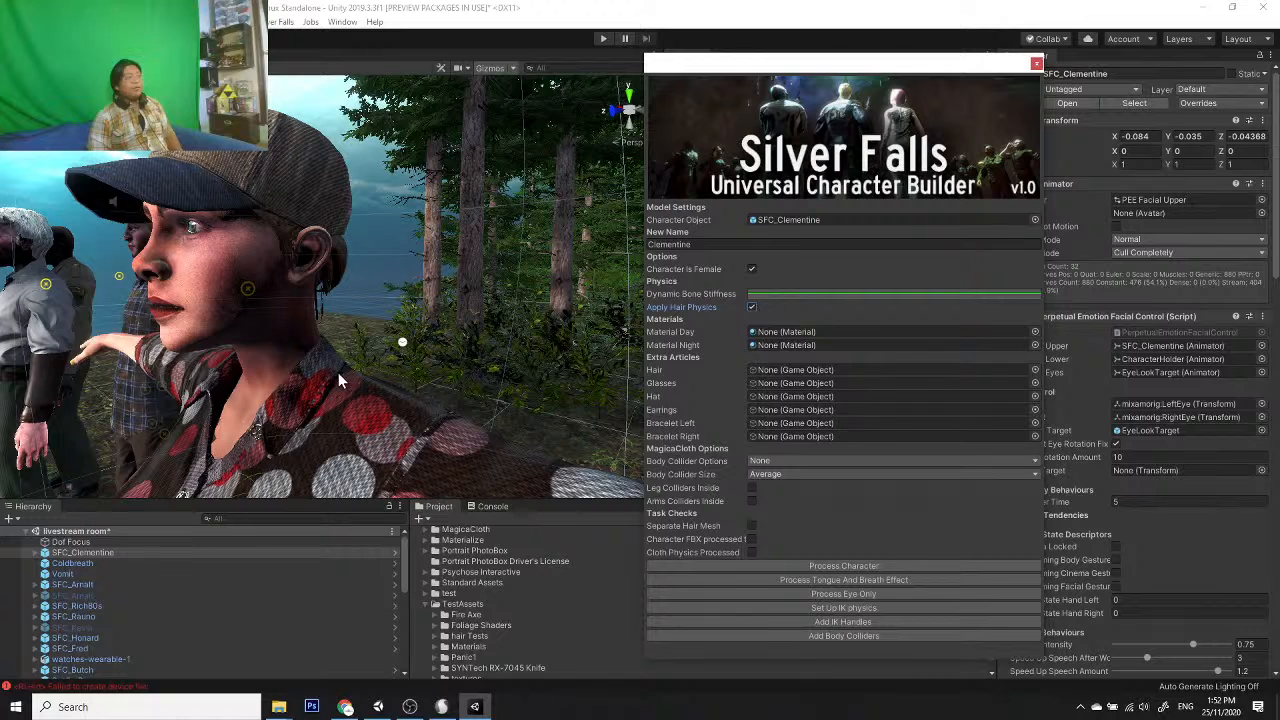
Step: View the Dynamic Bone Stiffness curve and examine the character's hair and cap from the side and front
left_click(828, 296)
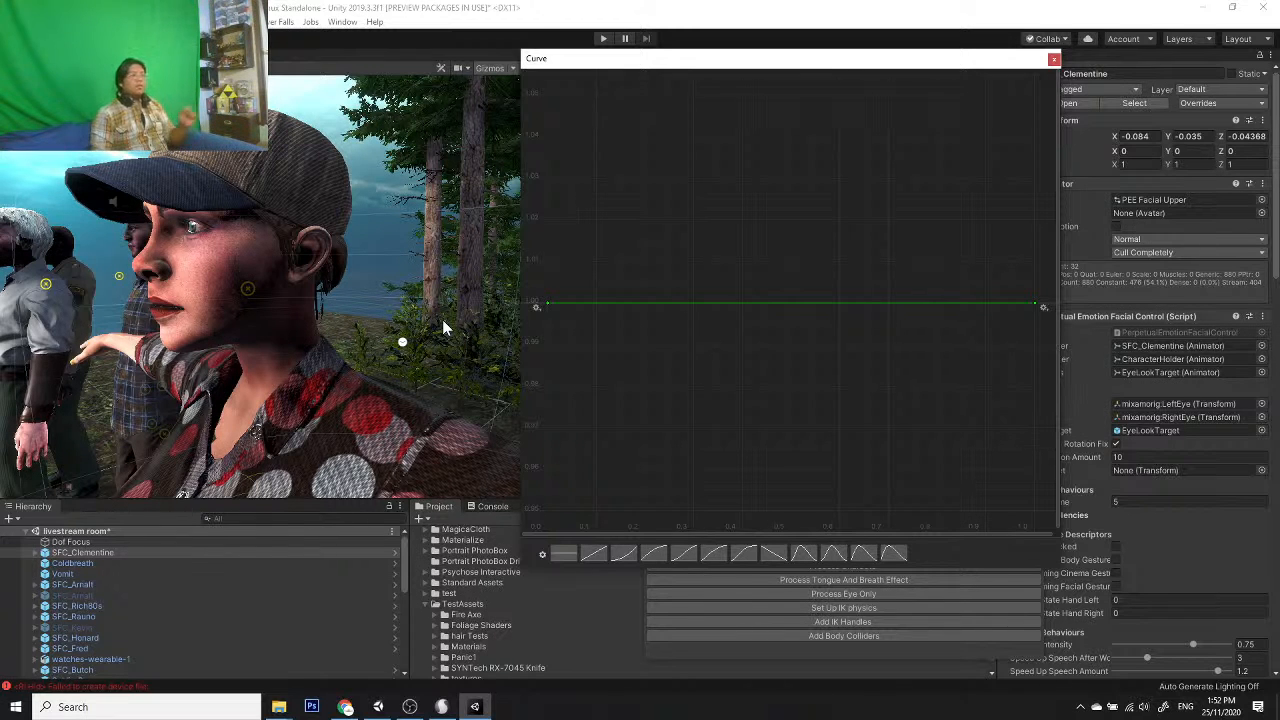
left_click(1053, 61)
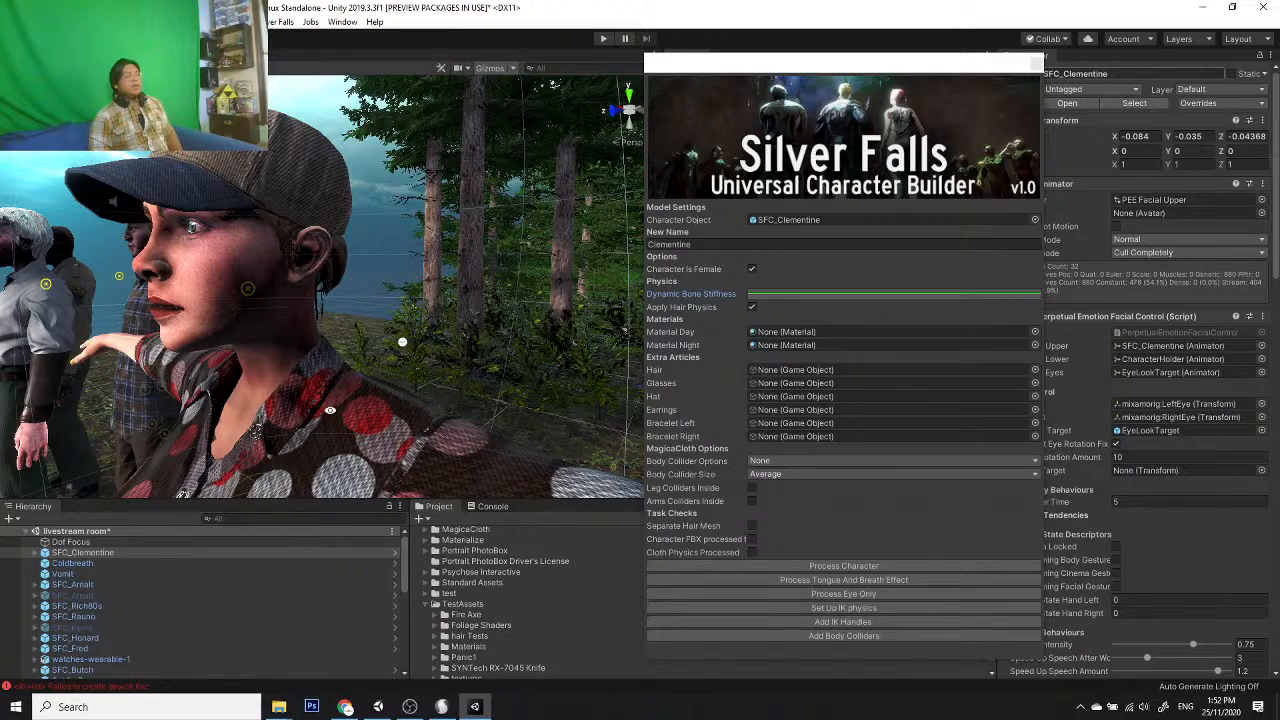
left_click_drag(330, 410, 328, 261, "alt")
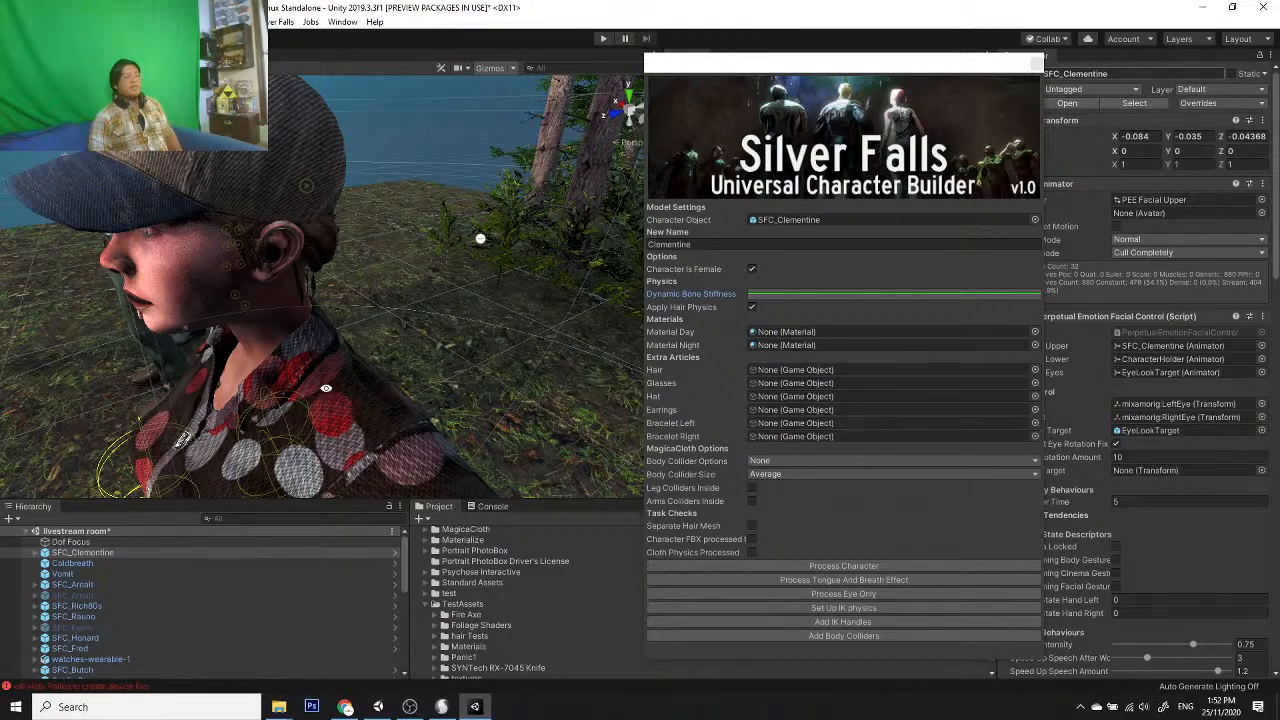
left_click_drag(326, 390, 535, 245, "alt")
middle_click_drag(535, 245, 459, 343)
left_click_drag(459, 343, 463, 280, "alt")
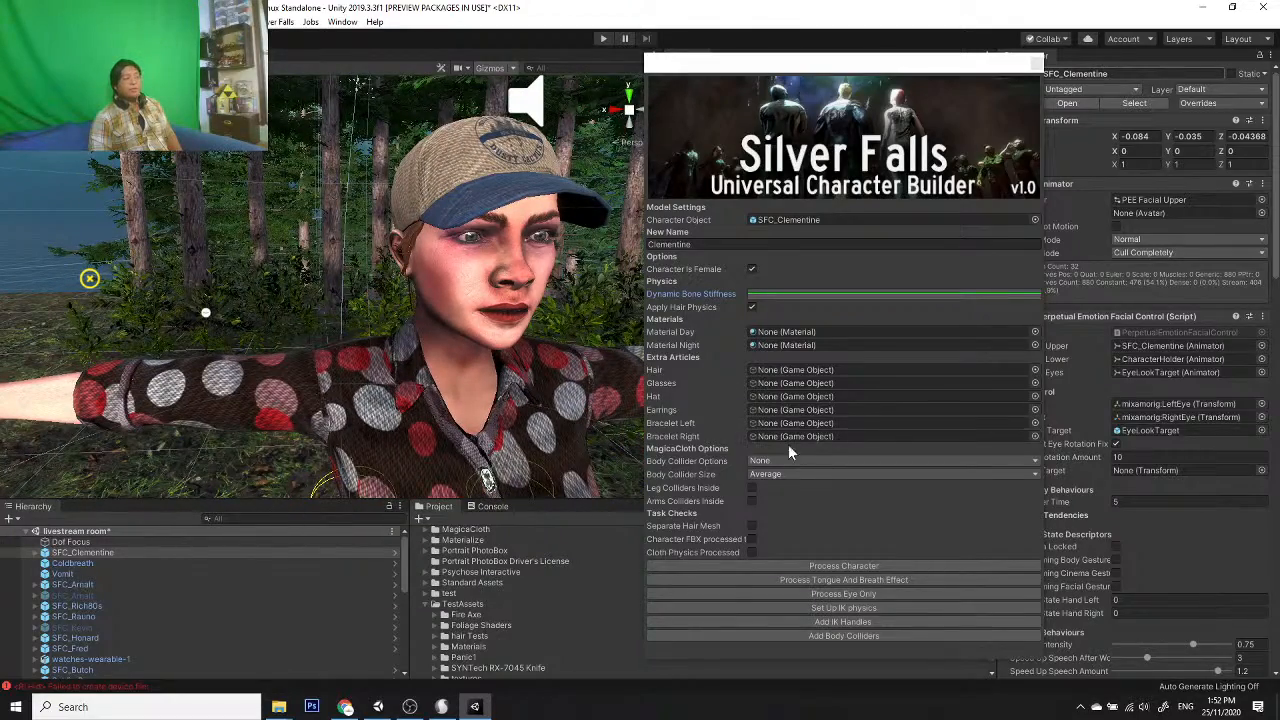
Step: Examine the character's shirt and the sphere colliders around her torso and hips from the front and both sides
middle_click_drag(480, 396, 514, 309)
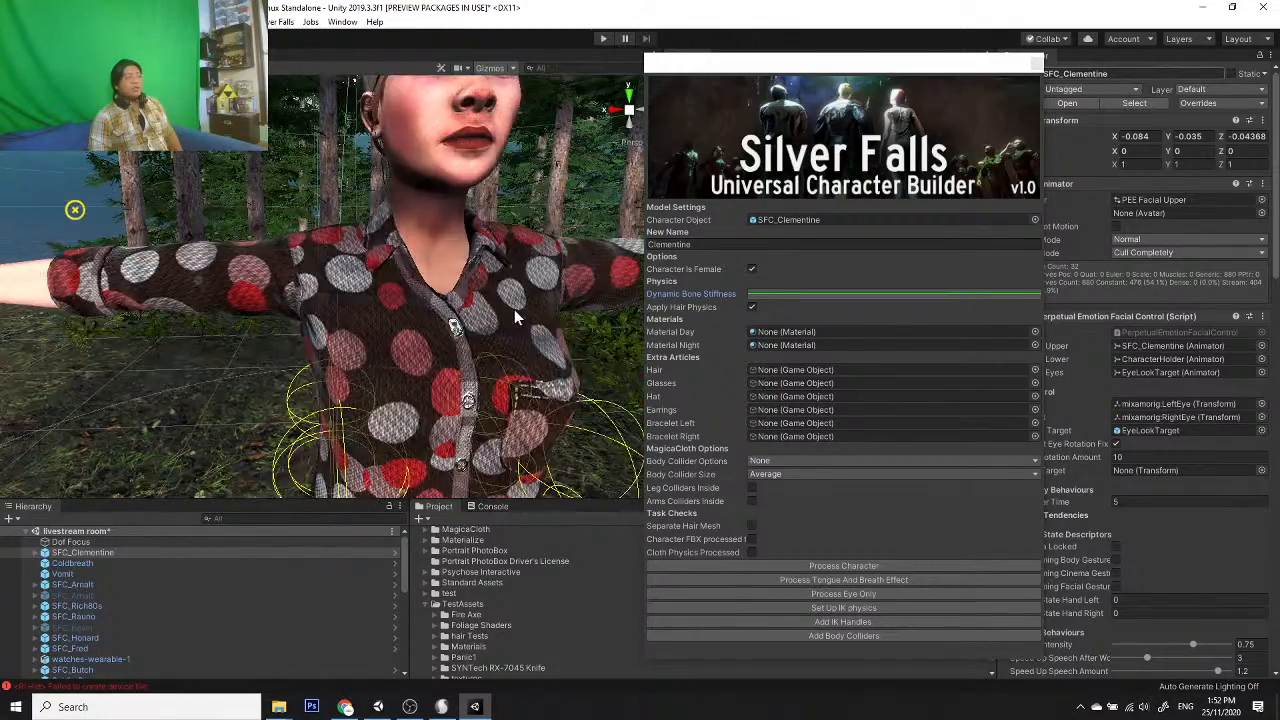
scroll(480, 320, "down", 6)
scroll(401, 343, "up", 5)
middle_click_drag(401, 343, 370, 344)
left_click_drag(370, 344, 454, 328, "alt")
scroll(460, 305, "up", 3)
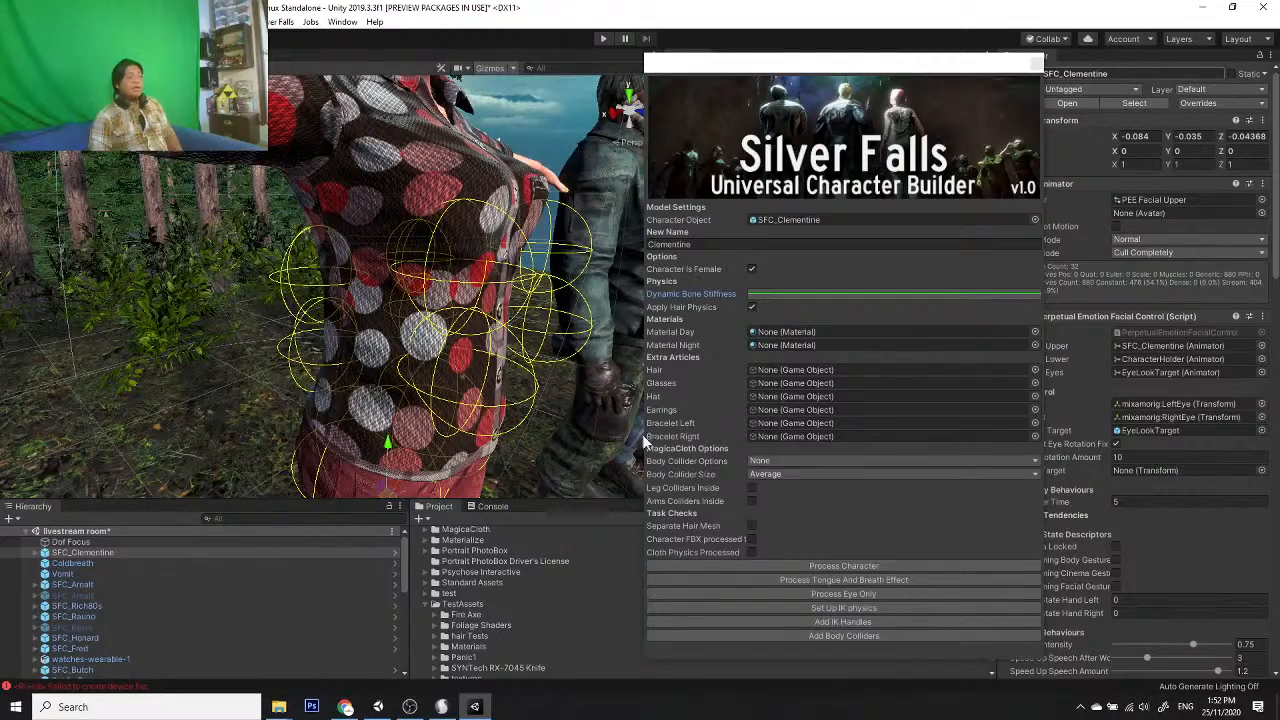
left_click_drag(462, 403, 287, 366, "alt")
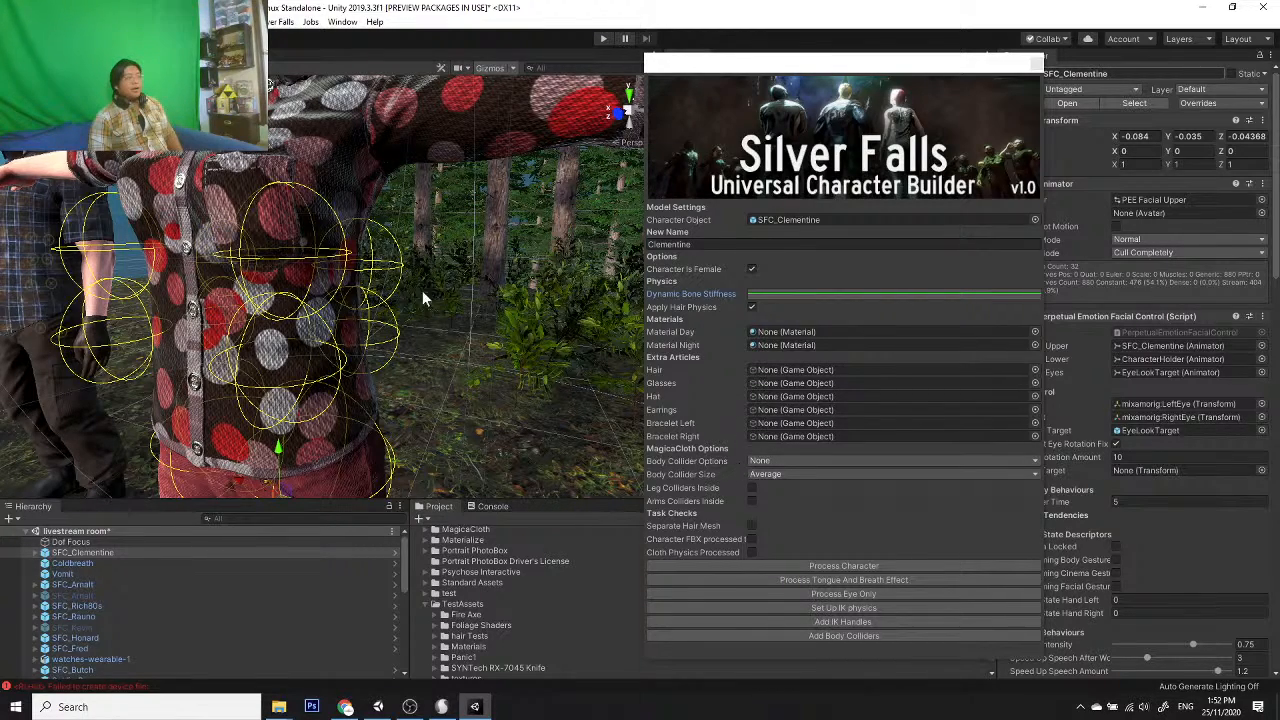
left_click_drag(422, 290, 278, 330, "alt")
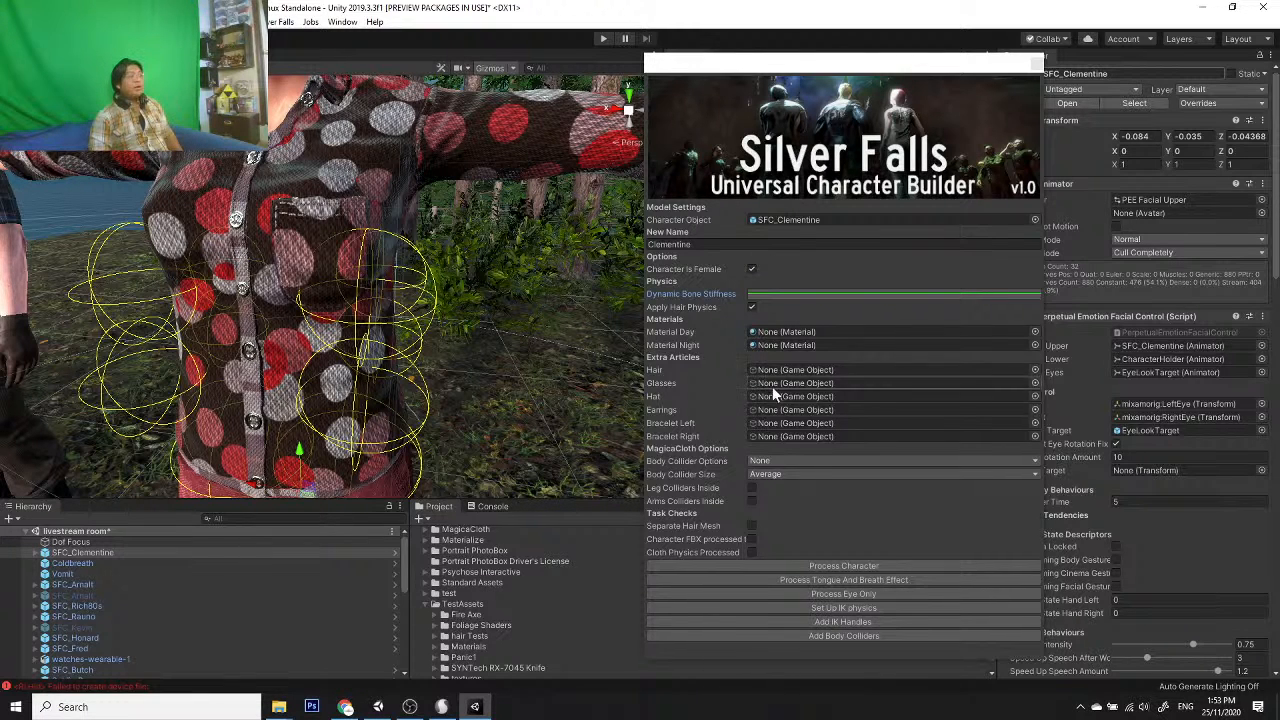
Step: Set Body Collider Options to Torso Upper Arms and review the Body Collider Size choices, keeping Average
left_click(787, 461)
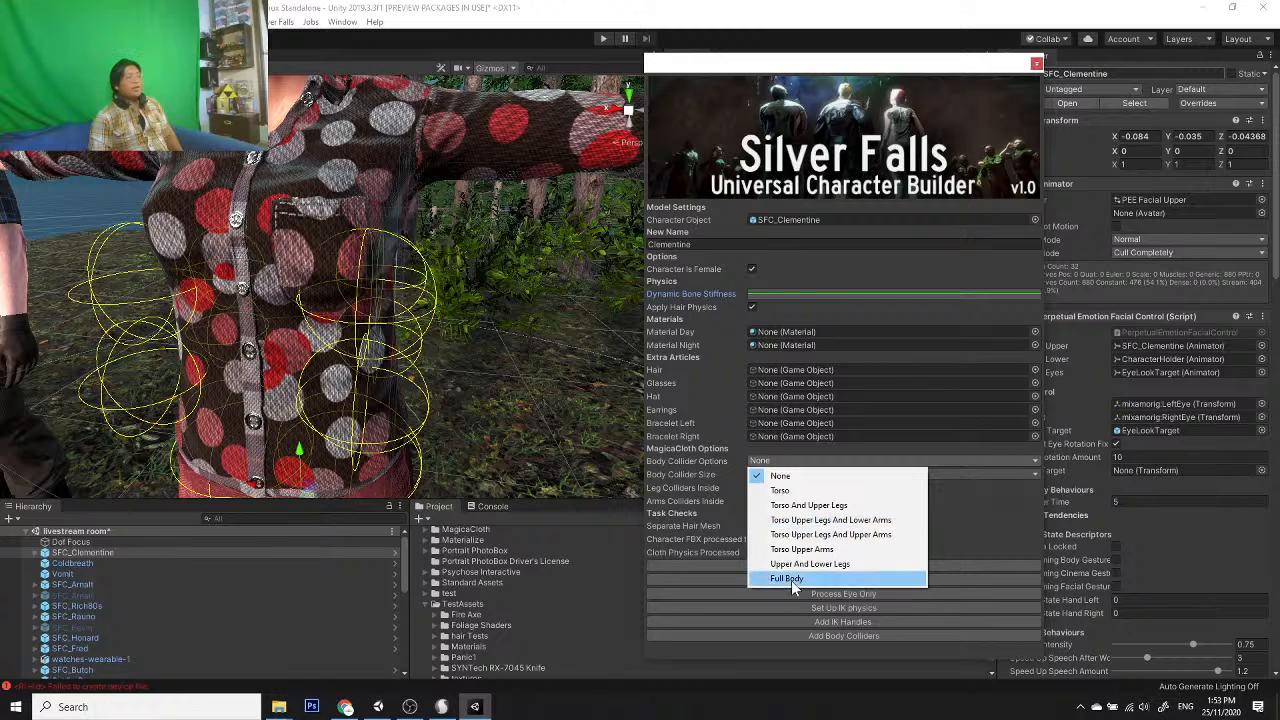
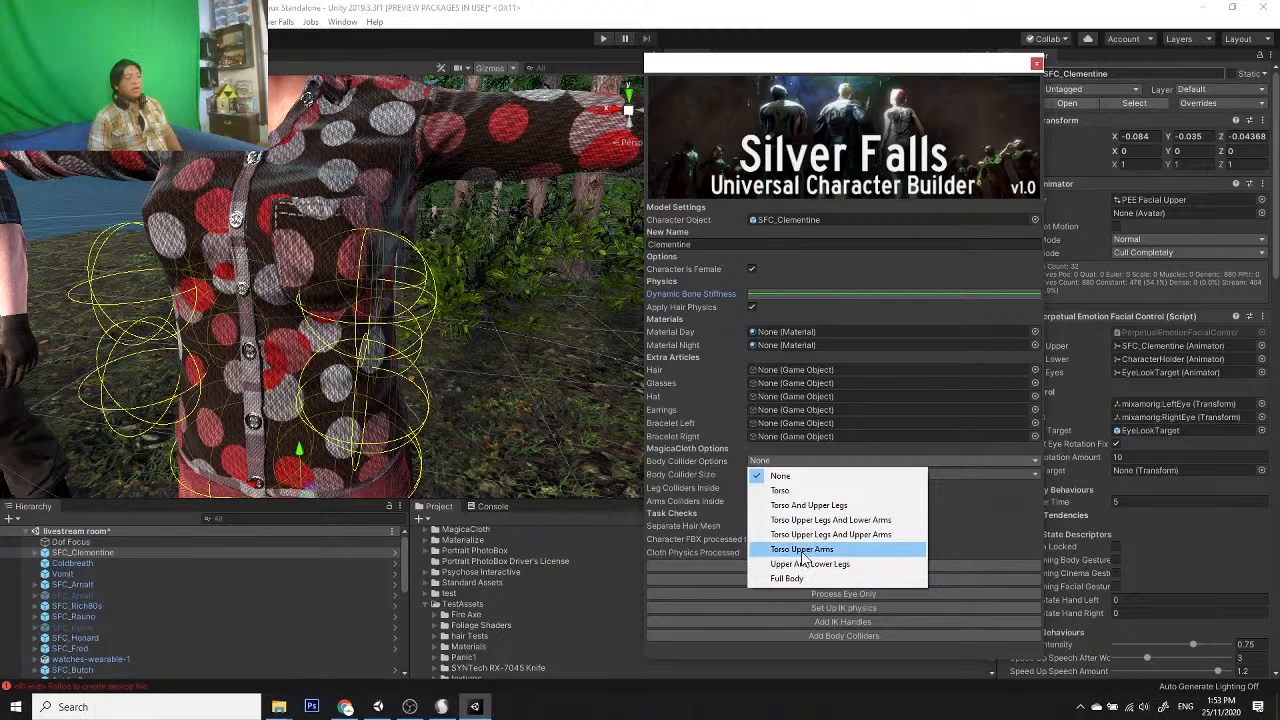
left_click(803, 549)
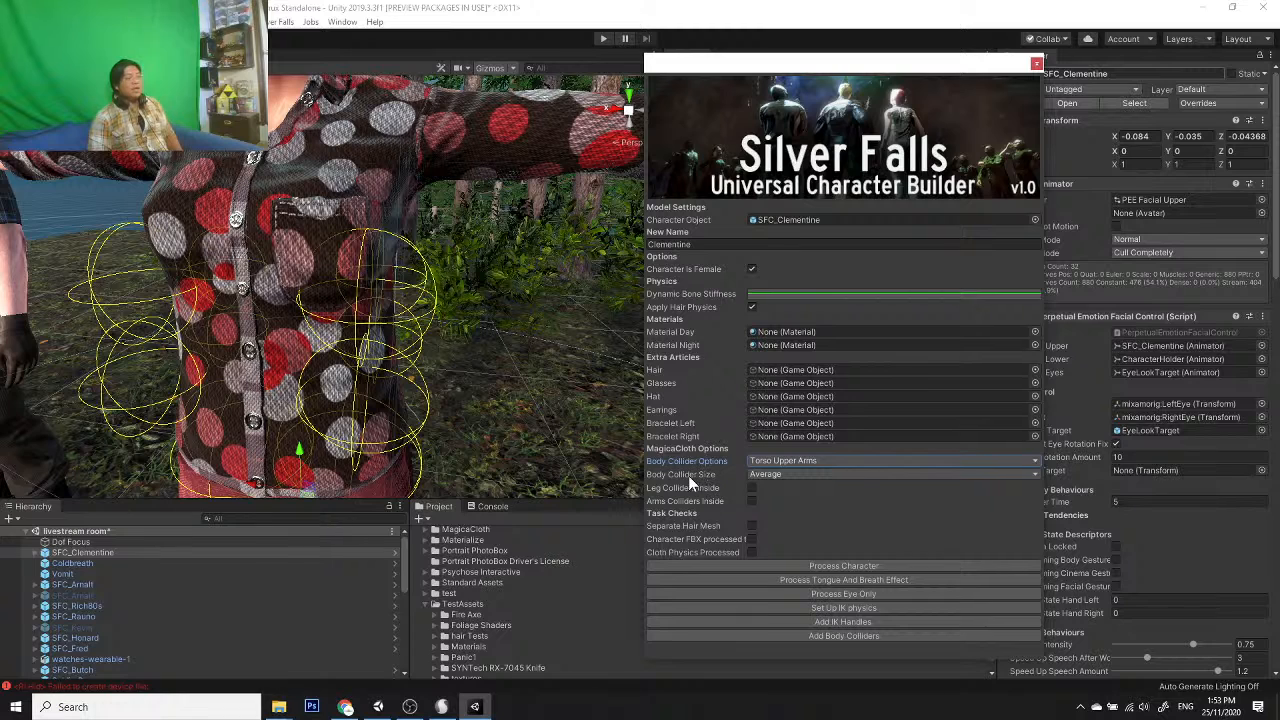
left_click(770, 474)
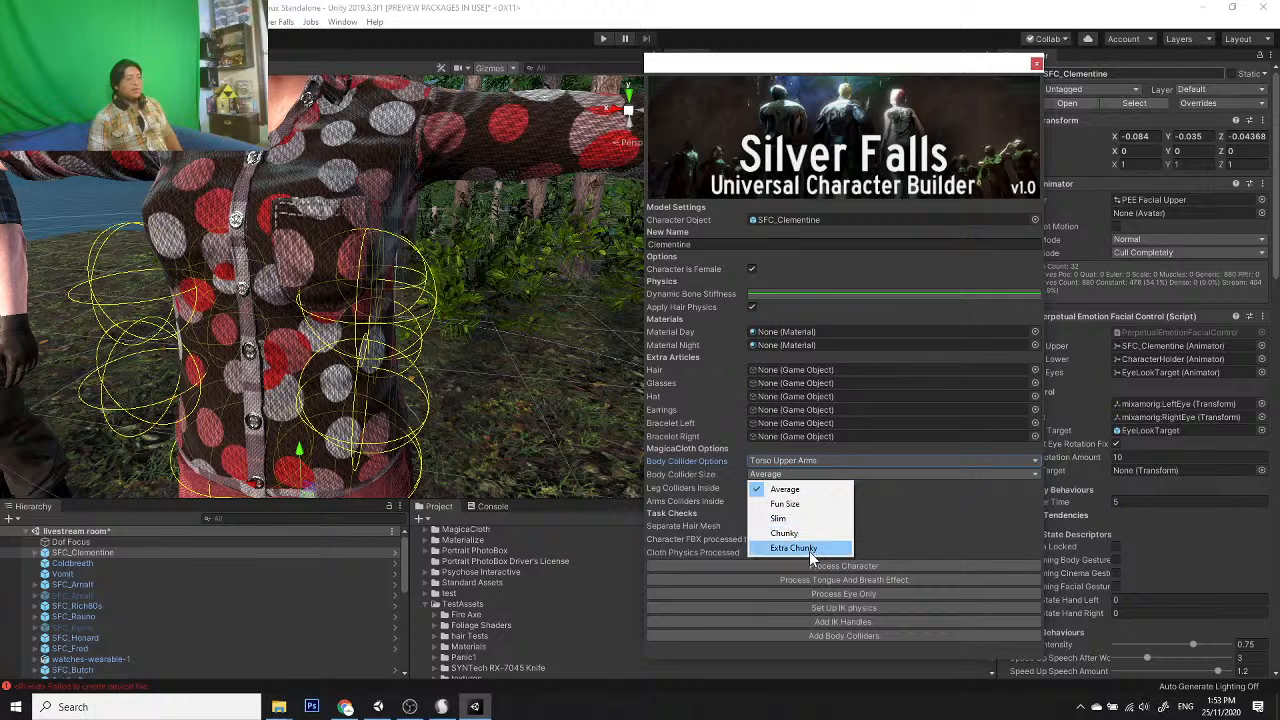
left_click(825, 65)
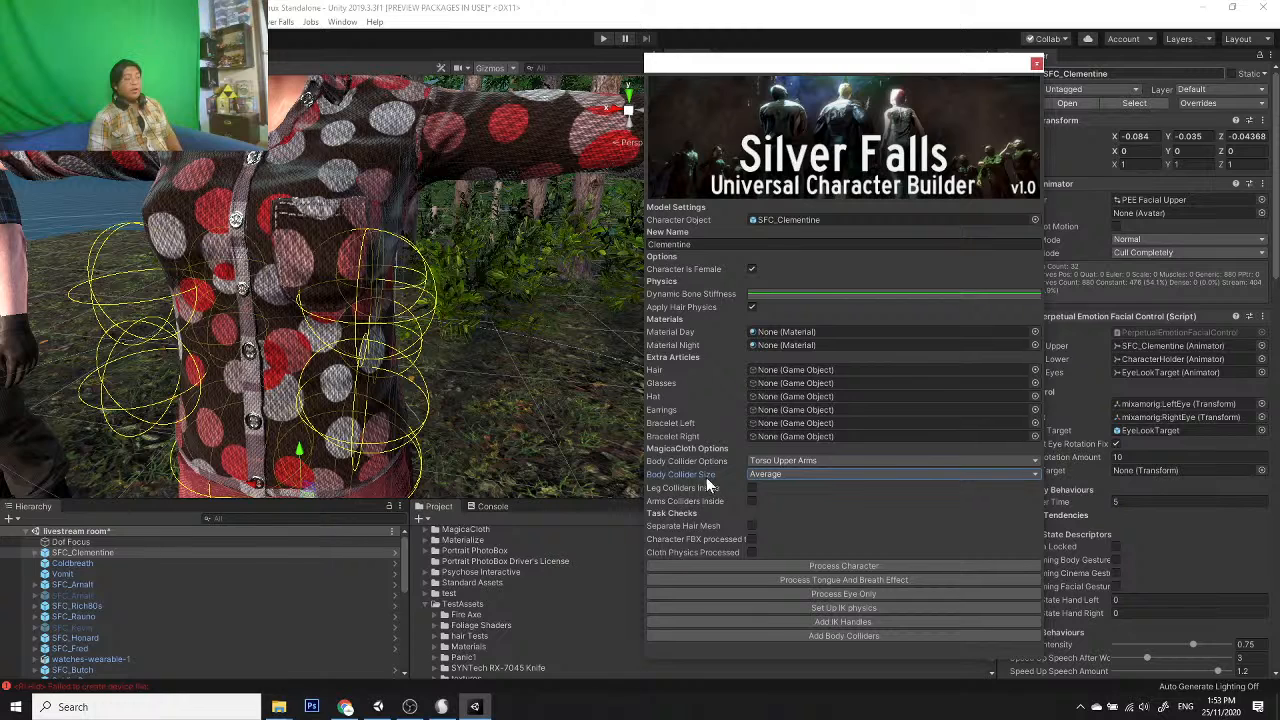
Step: Try the Leg and Arms Colliders Inside options and the Separate Hair Mesh and Cloth Physics Processed task checks
left_click(752, 489)
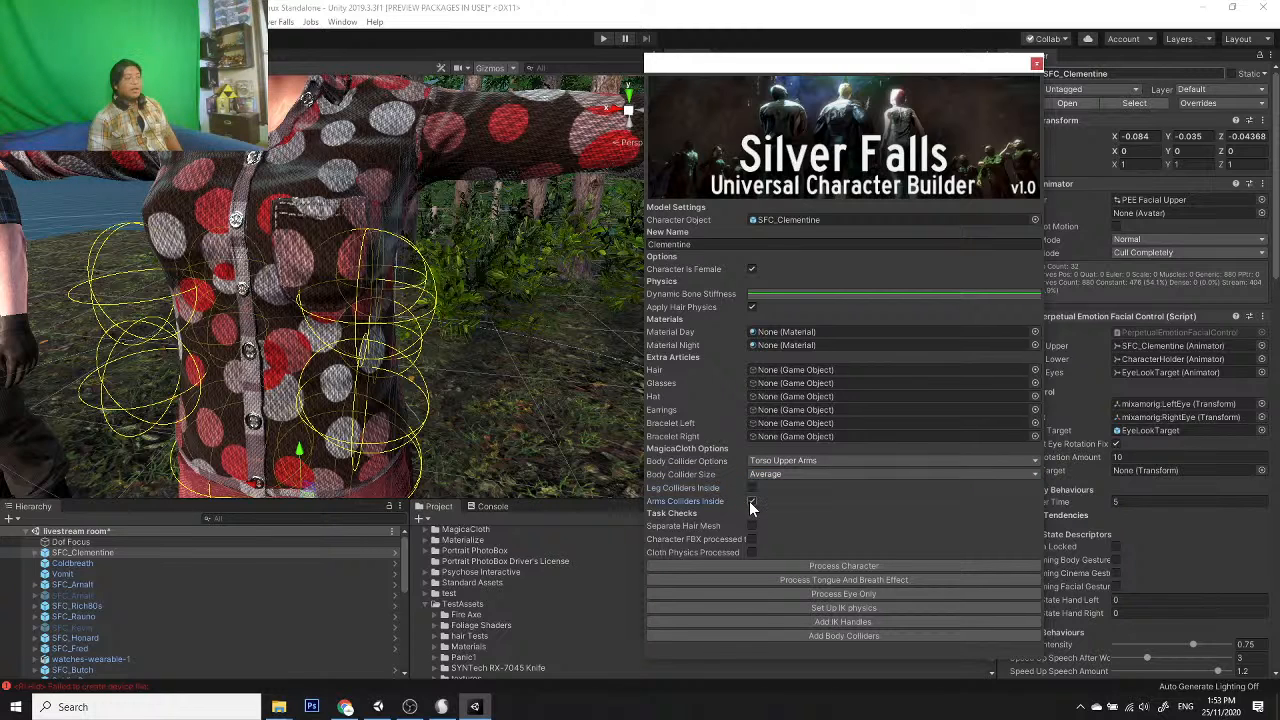
left_click(751, 501)
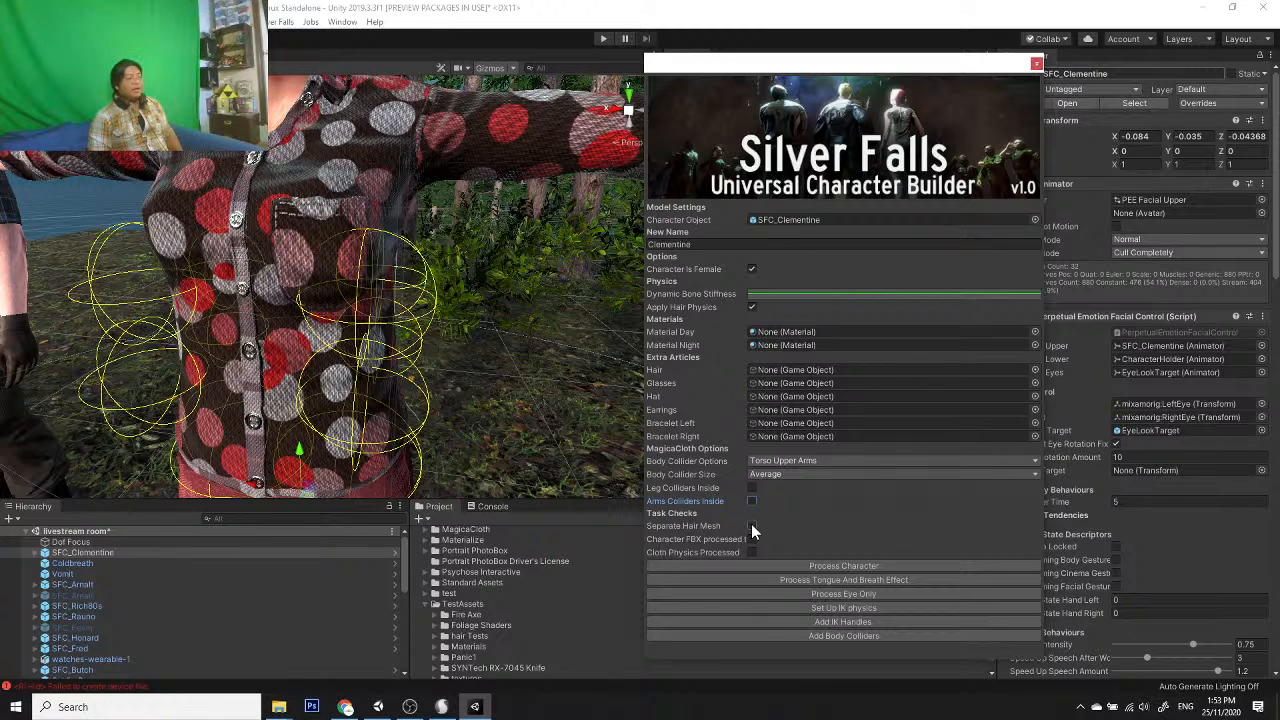
left_click(752, 526)
scroll(425, 330, "down", 3)
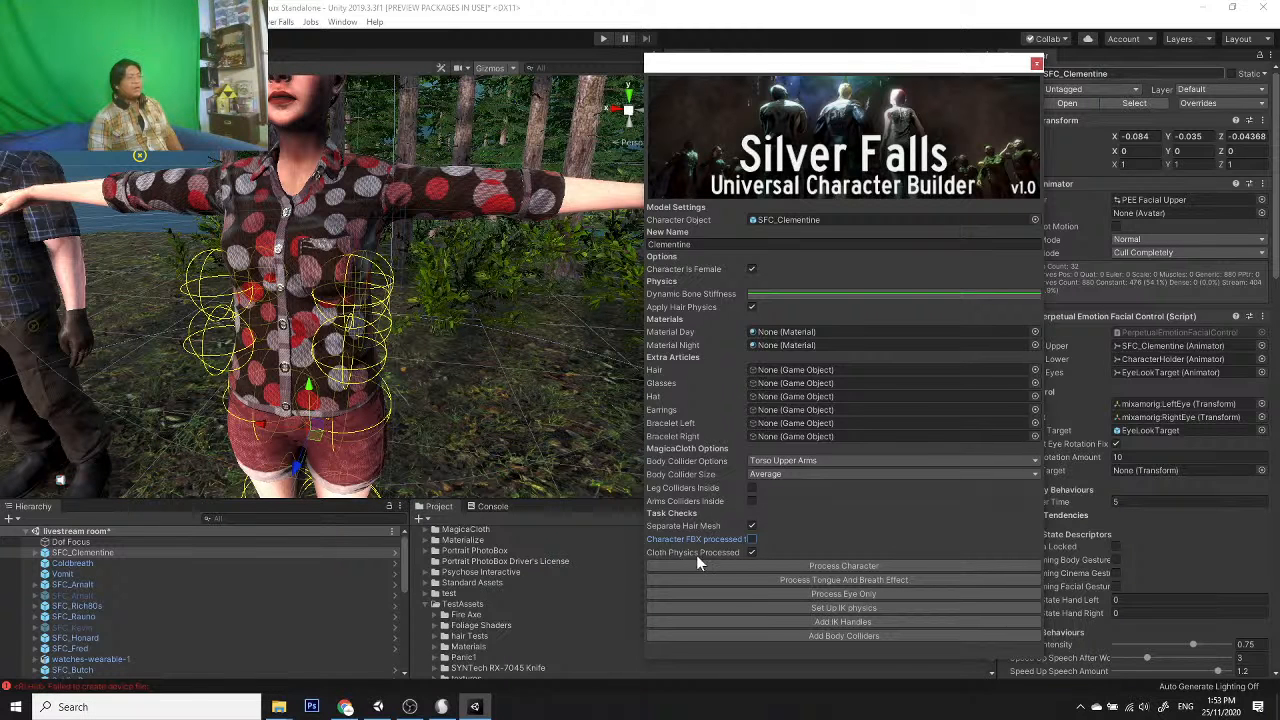
left_click(752, 526)
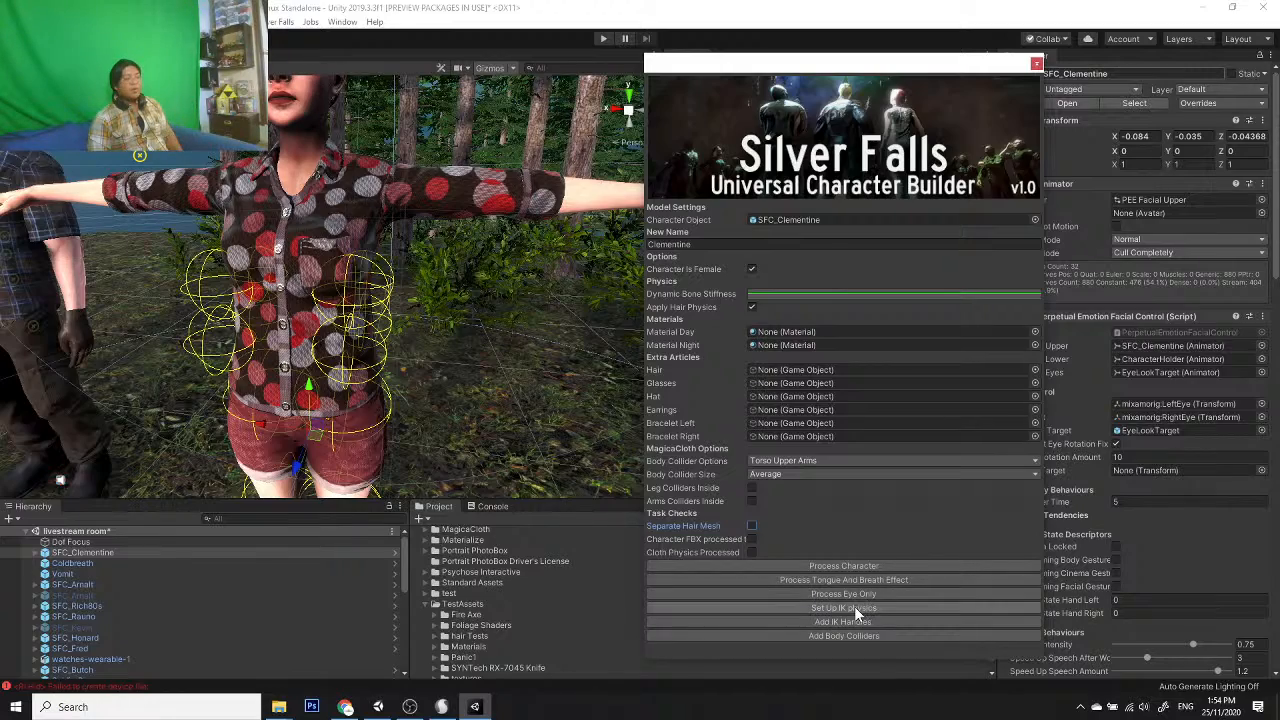
Step: Examine the character from the side, covering her head, outstretched arms, full body and boots
right_click_drag(483, 108, 760, 180)
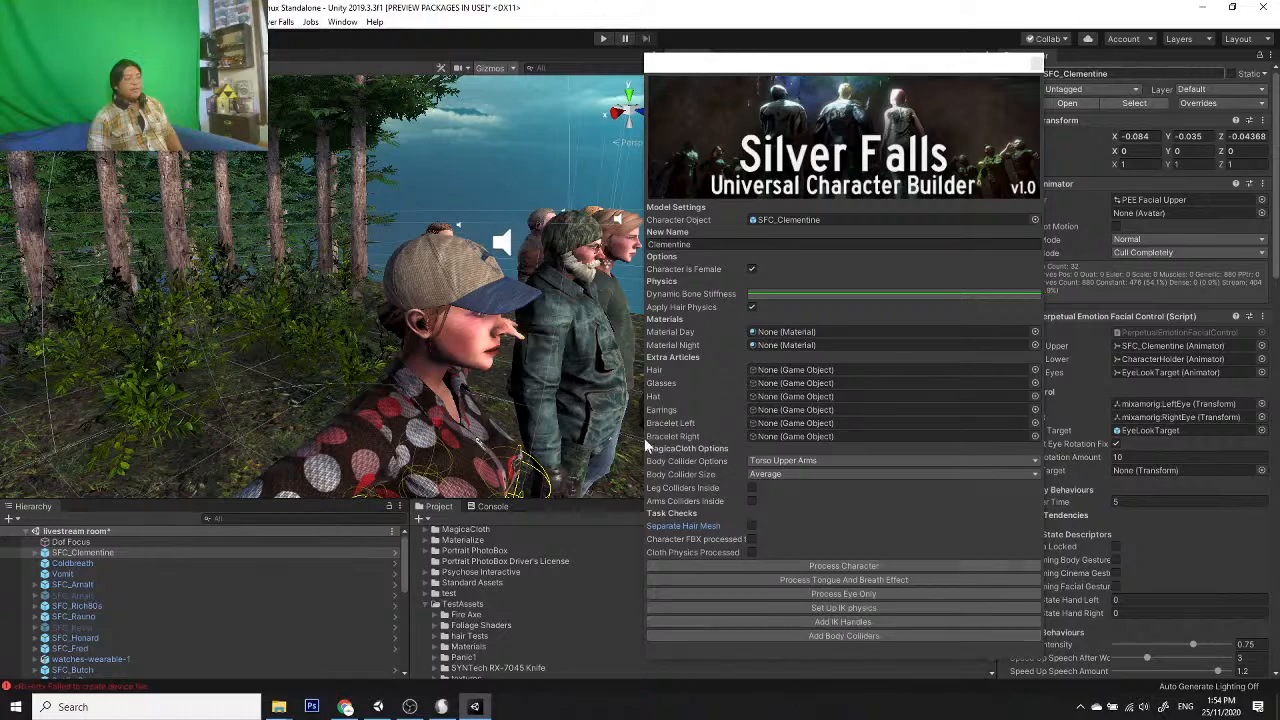
middle_click_drag(549, 397, 427, 320)
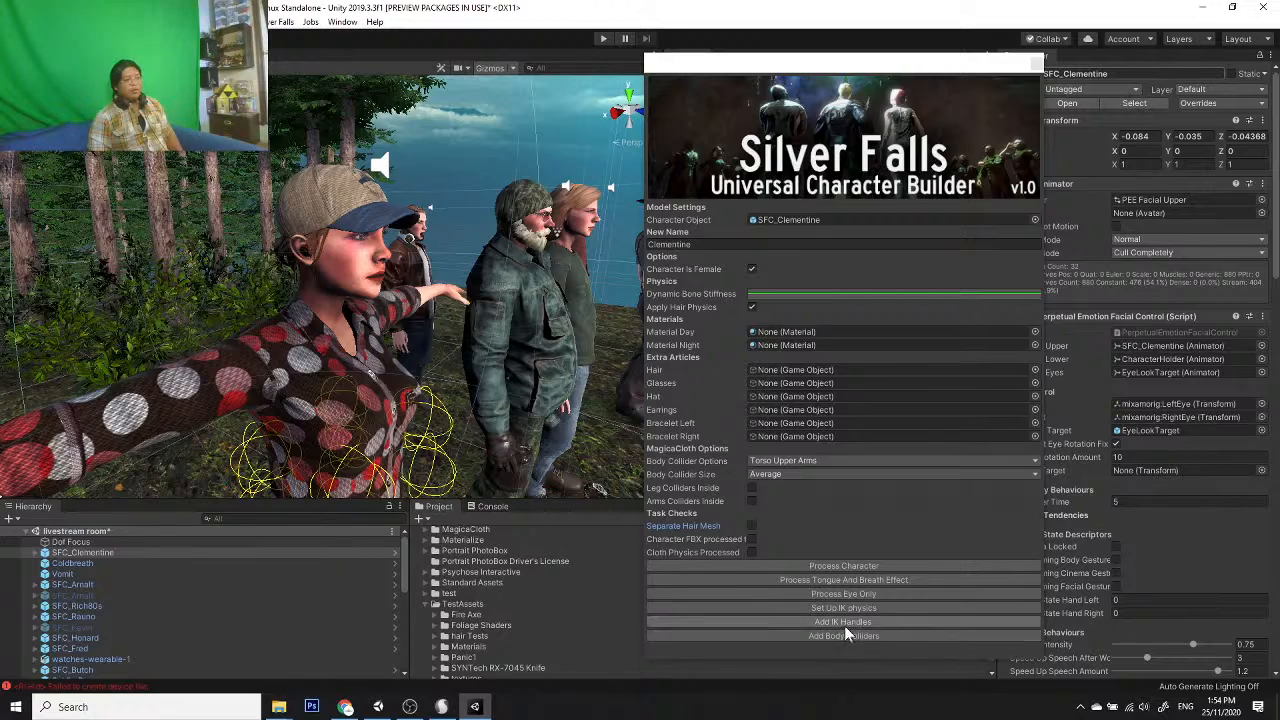
key("s")
right_click_drag(445, 437, 378, 414)
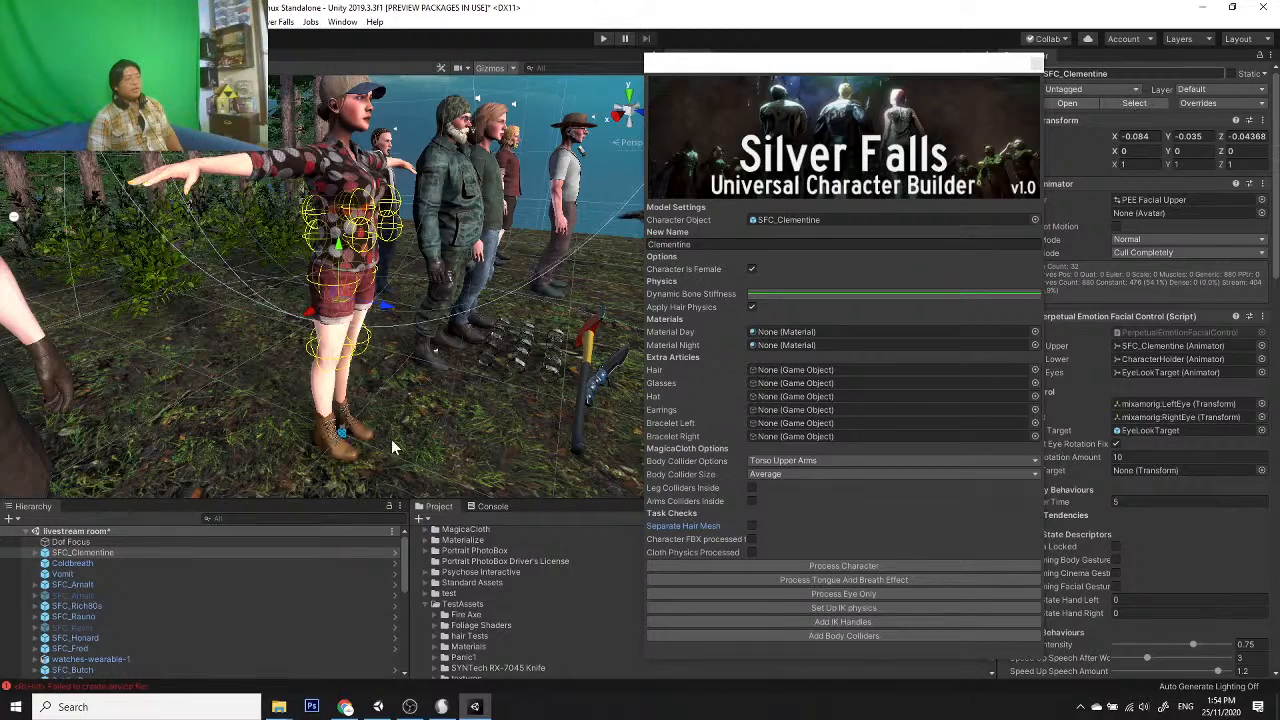
key("w")
right_click_drag(367, 427, 389, 300)
key("s")
left_click_drag(389, 300, 385, 230, "alt")
scroll(457, 281, "up", 1)
scroll(464, 257, "down", 1)
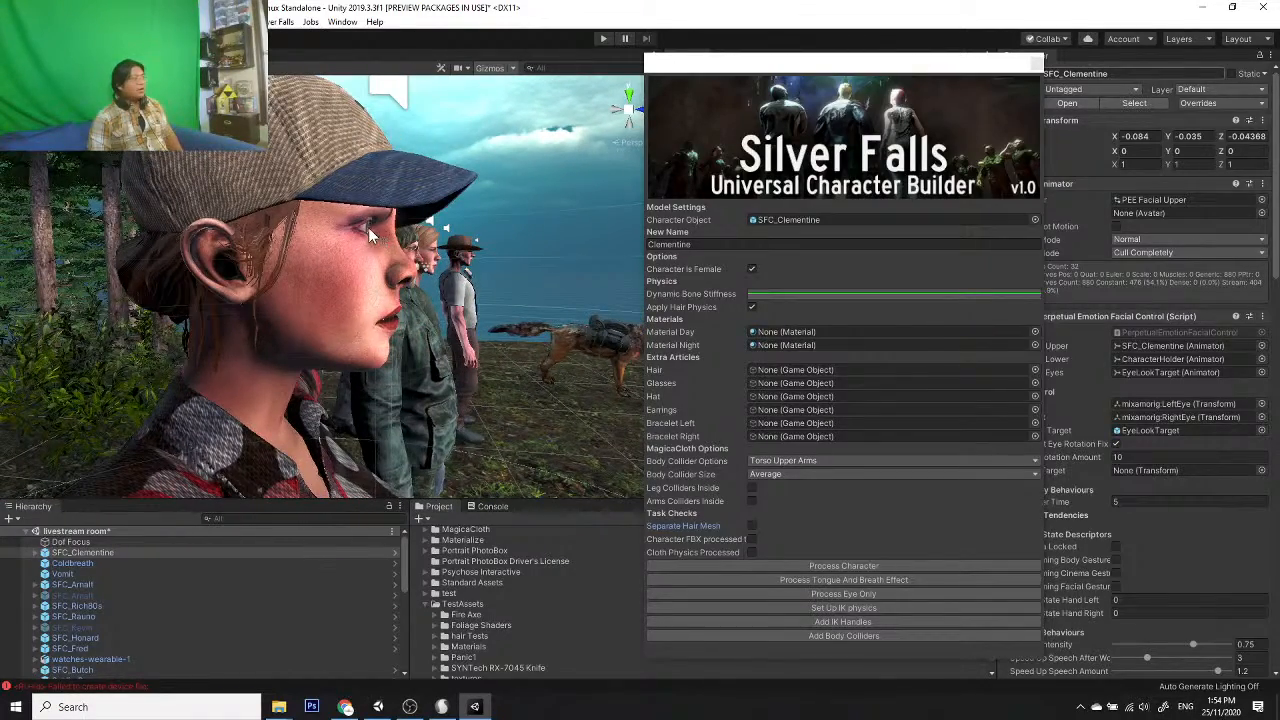
Step: Focus on the character's right cornea and examine the eye up close from the side
left_click(367, 227)
key("f")
mouse_move(406, 275)
left_mouse_down("alt")
mouse_move(413, 321)
mouse_move(383, 277)
mouse_move(350, 293)
mouse_move(372, 334)
mouse_move(348, 295)
left_mouse_up("alt")
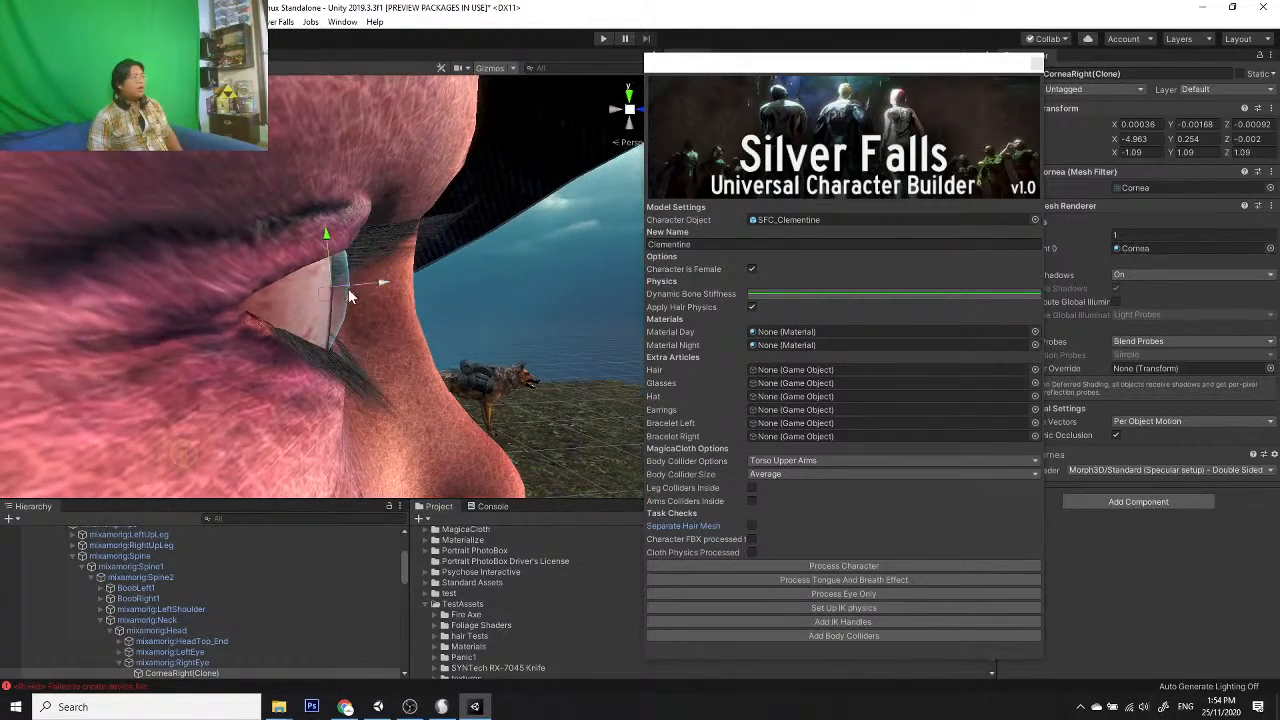
left_click_drag(358, 338, 320, 351, "alt")
scroll(370, 284, "down", 10)
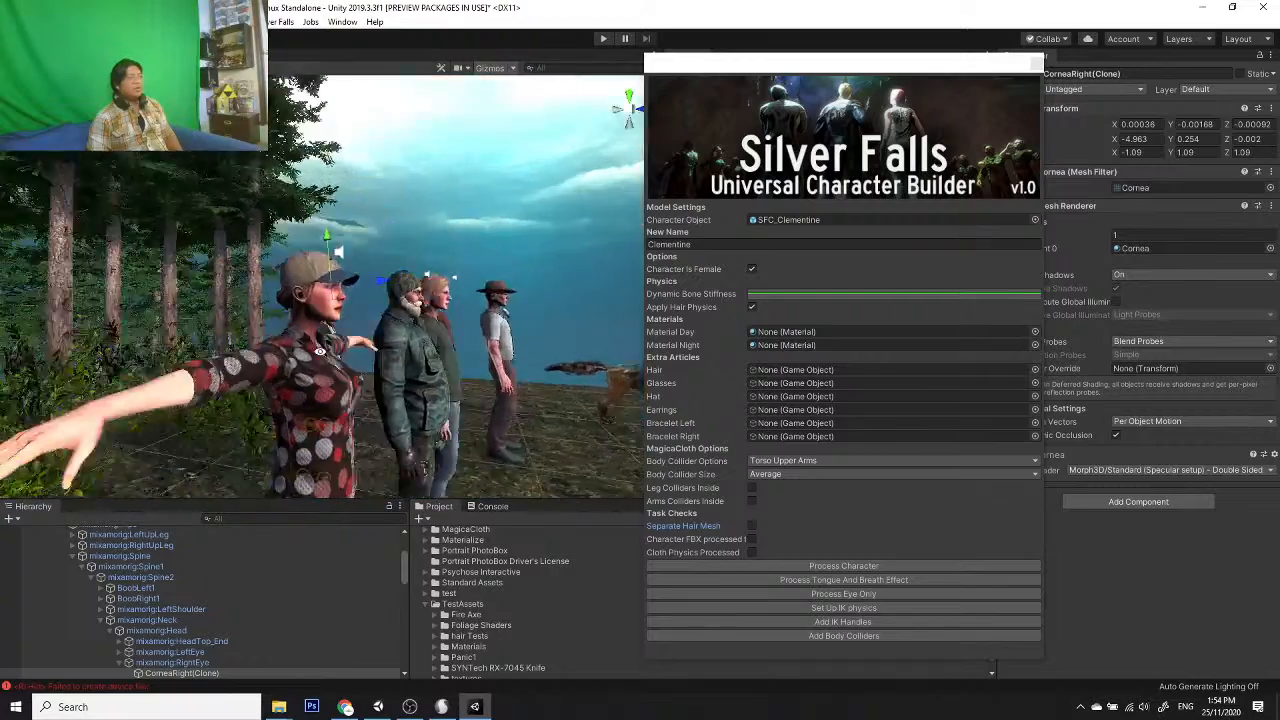
Step: Close the character builder window and select SFC_Clementine in the scene hierarchy
left_click(640, 109)
left_click_drag(793, 68, 503, 146)
left_click(747, 142)
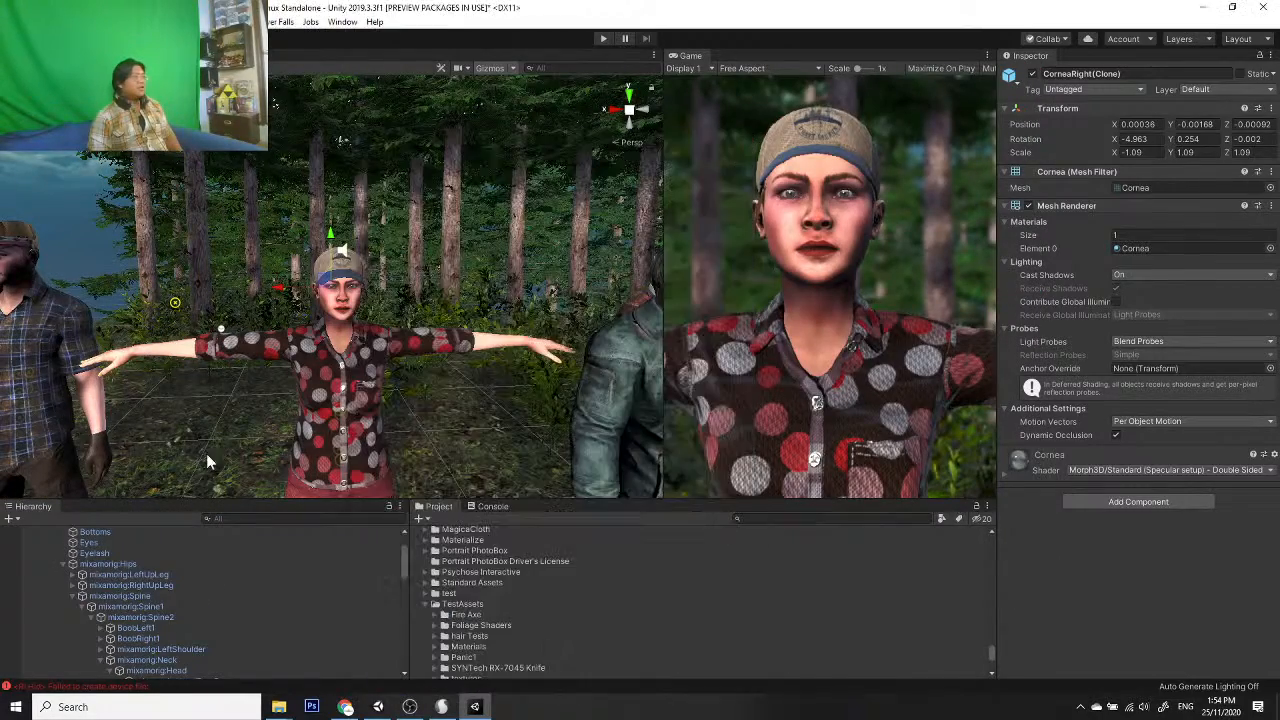
scroll(96, 609, "up", 2)
left_click(100, 552)
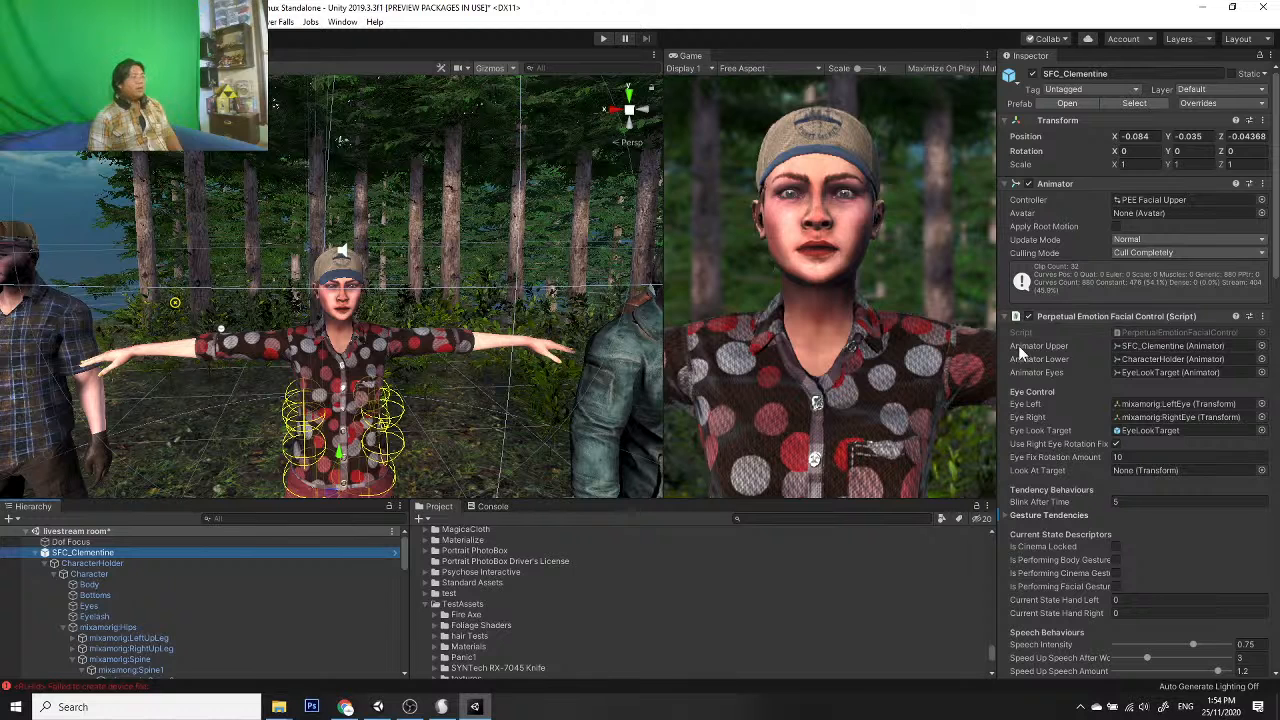
Step: Expand the Gesture Tendencies of the Perpetual Emotion Facial Control and examine the gesture and repeat time settings of Element 0 and Element 1
scroll(1130, 328, "down", 6)
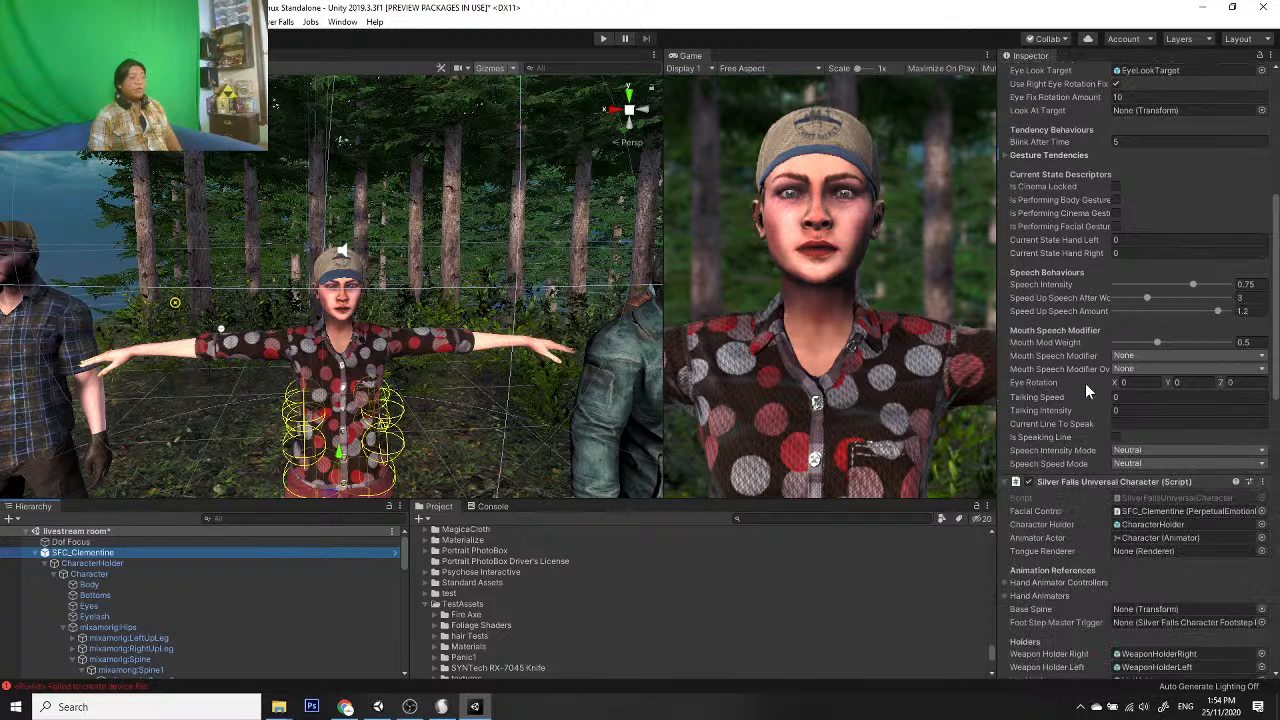
left_click(1008, 155)
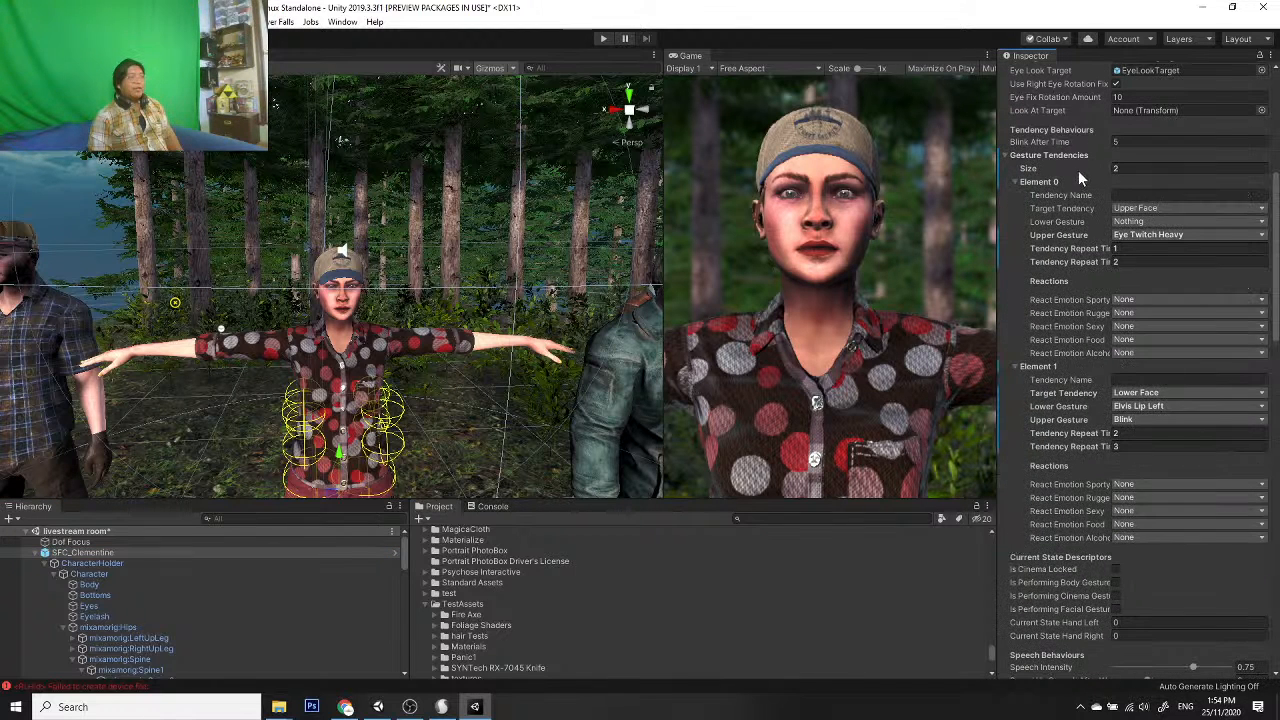
left_click(1016, 182)
left_click(1013, 195)
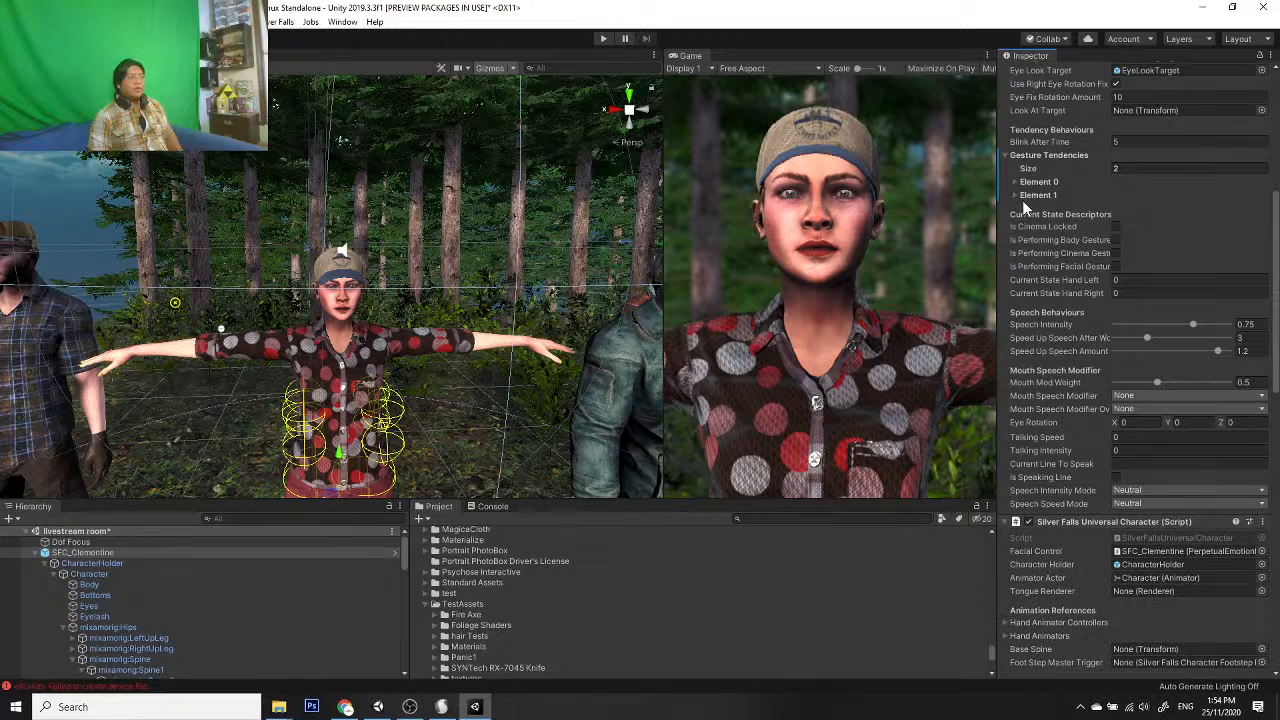
scroll(1037, 165, "up", 2)
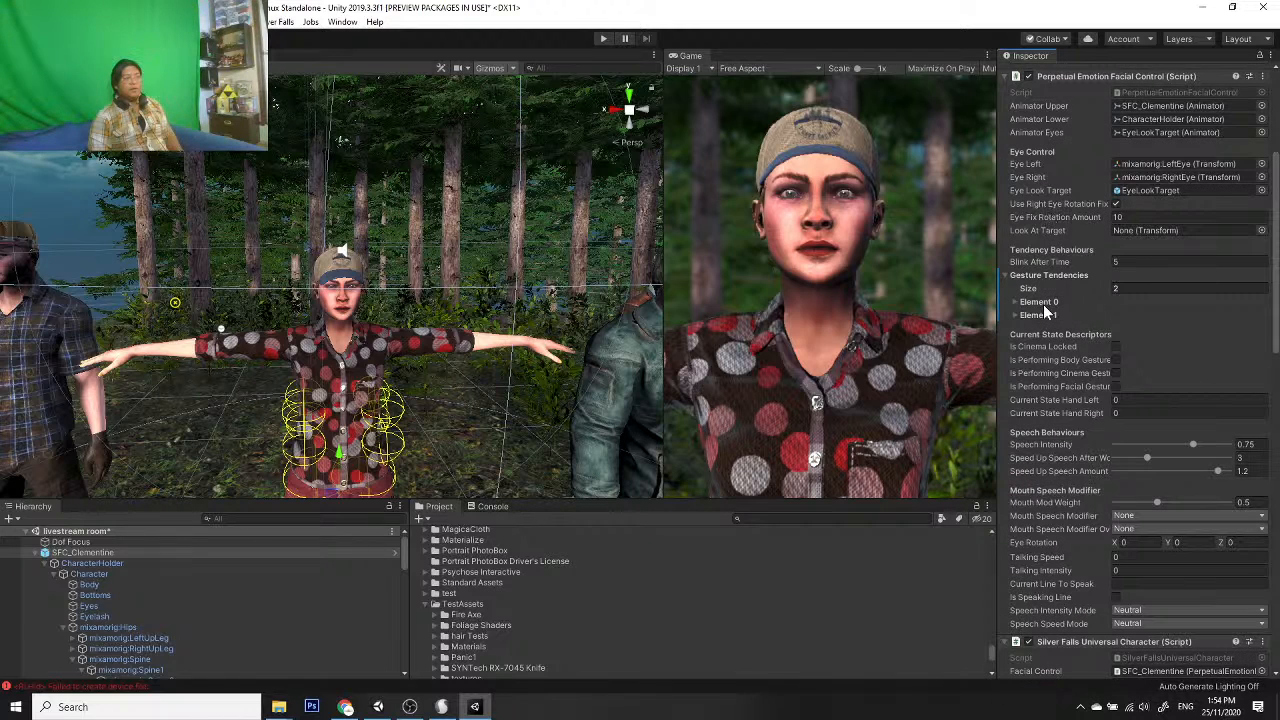
scroll(570, 290, "up", 3)
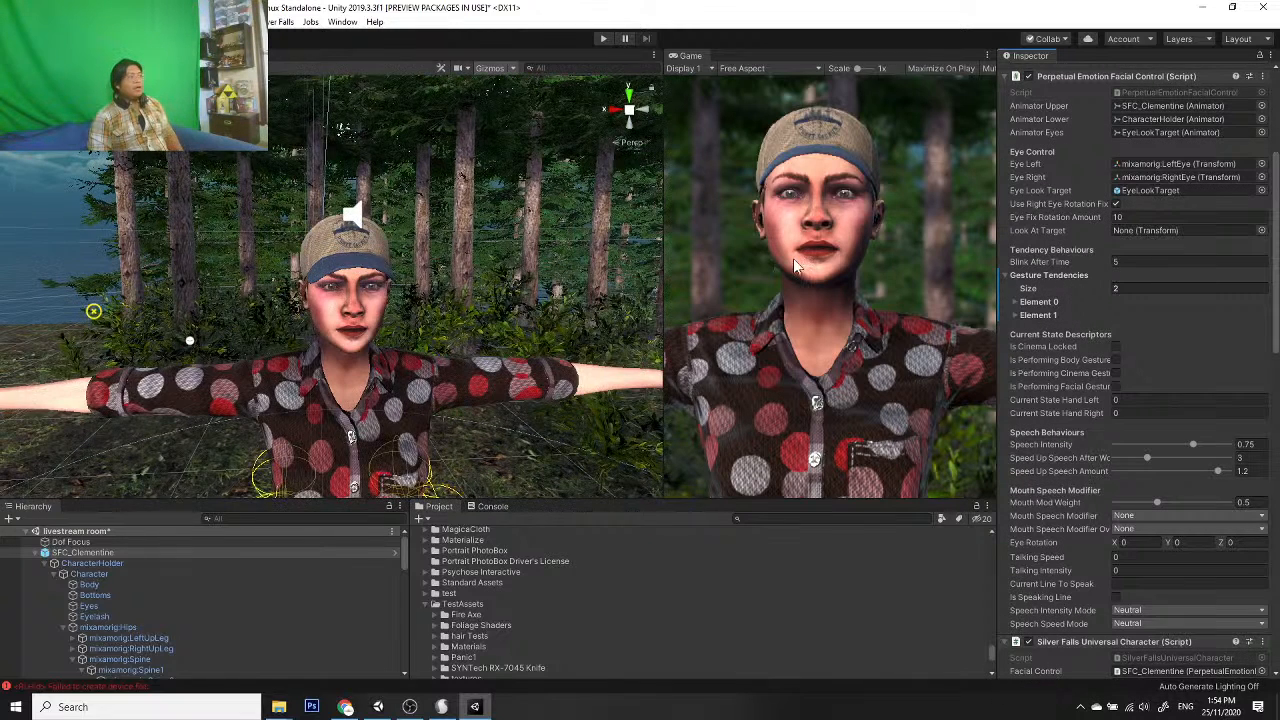
left_click(1014, 313)
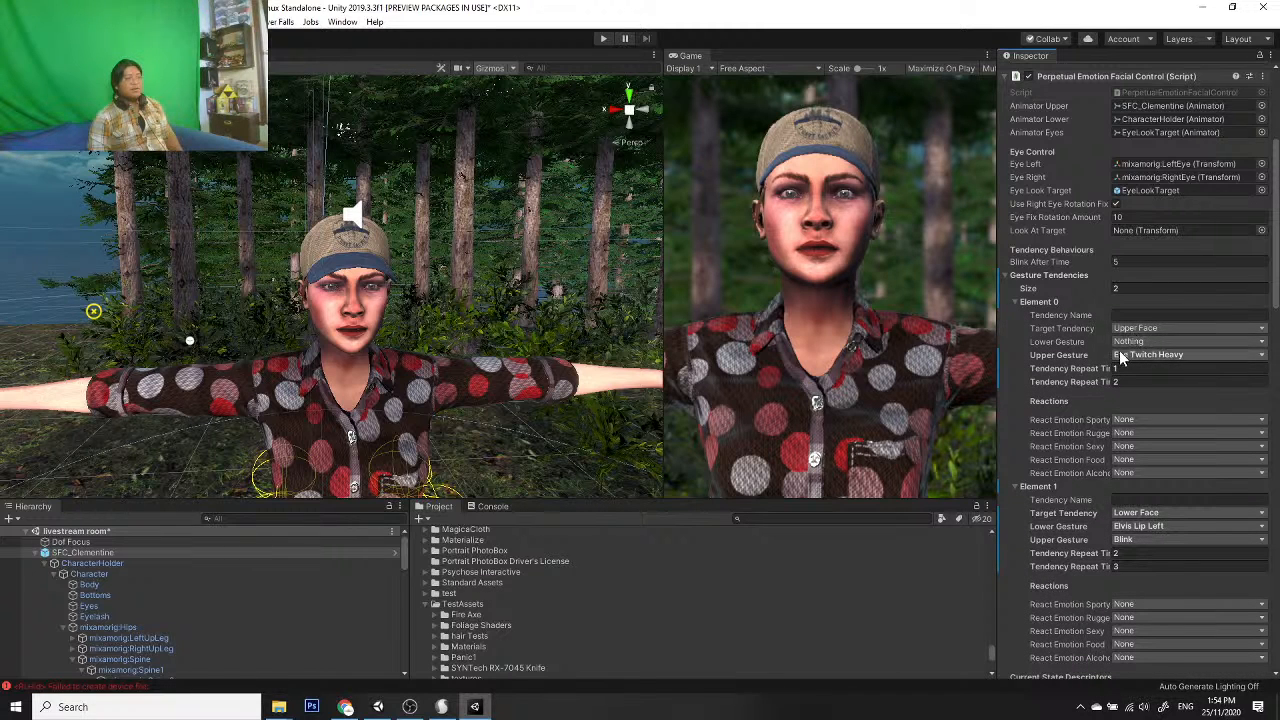
key("Tab")
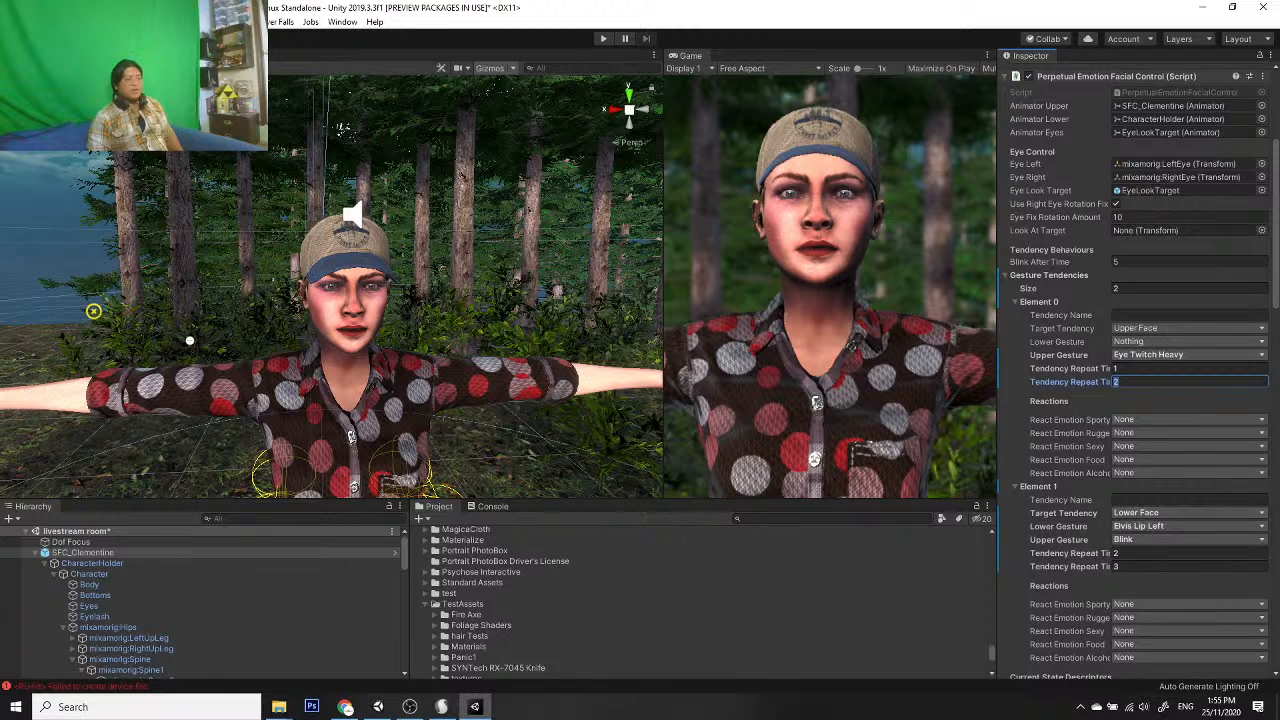
Step: Play the scene and examine the character's facial gestures at 1.5x and 1x Game view scale, ending with playback stopped
left_click(605, 39)
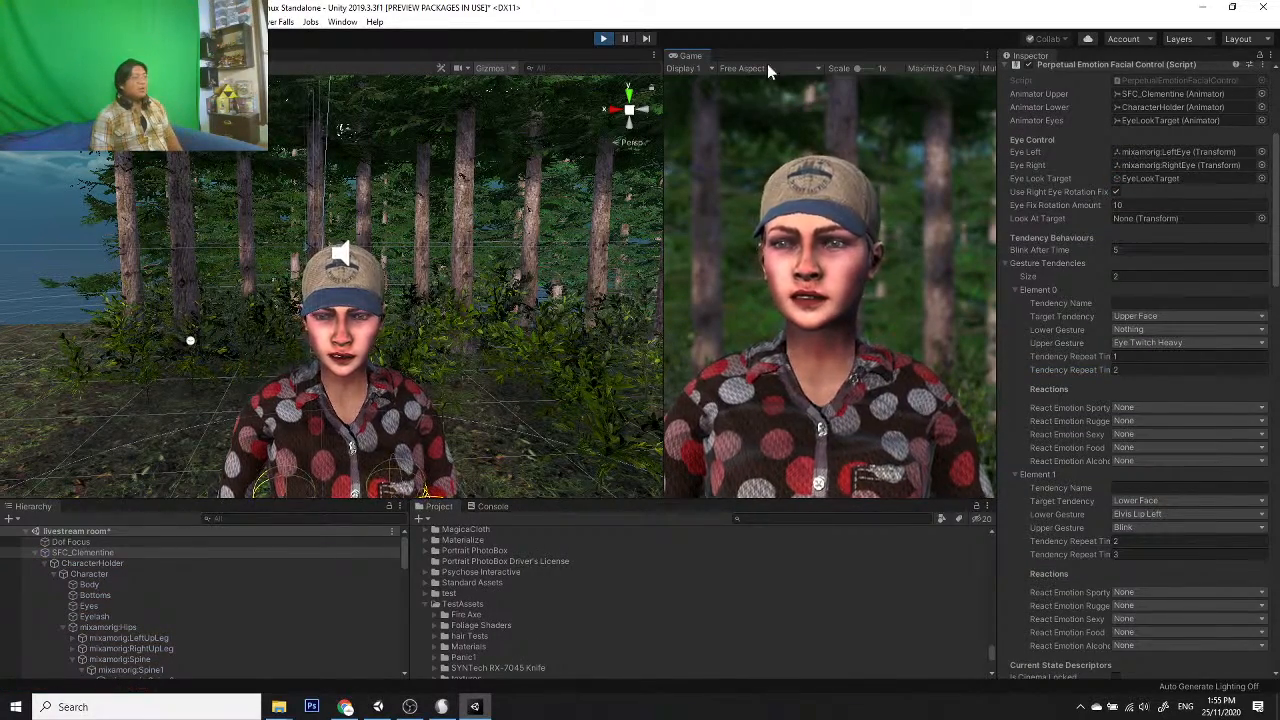
left_click_drag(856, 67, 861, 68)
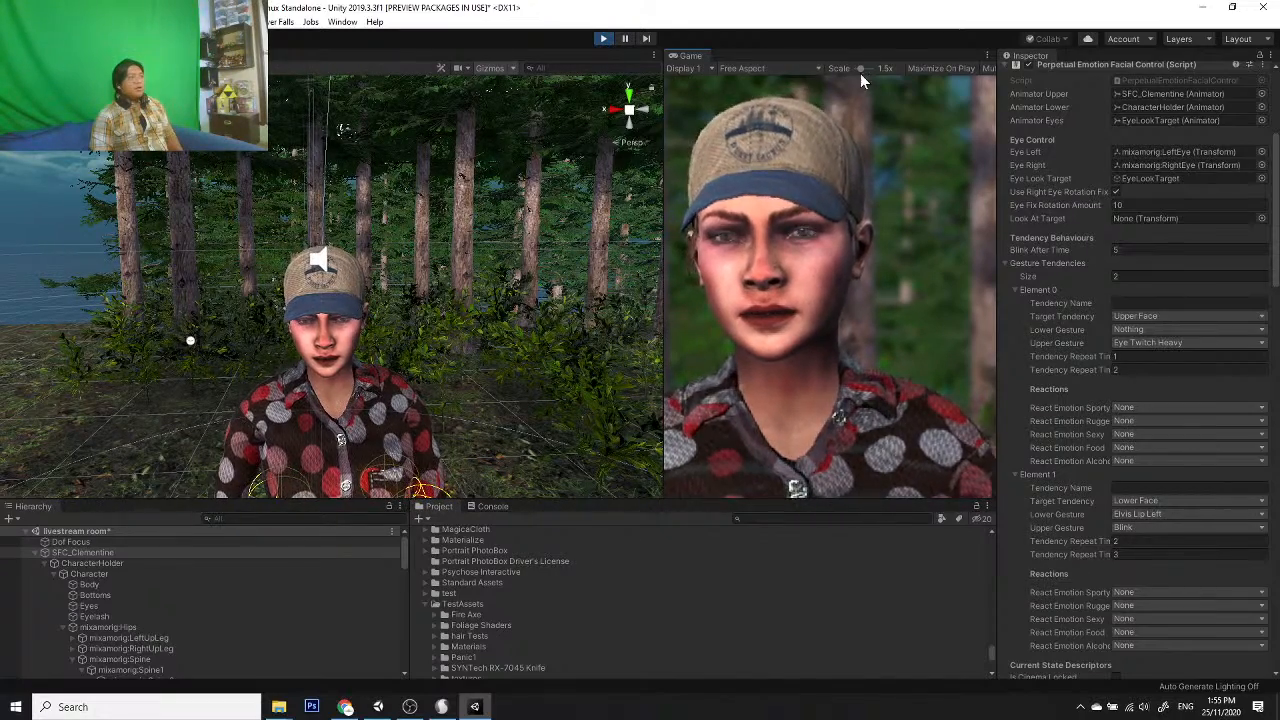
left_click_drag(860, 69, 857, 68)
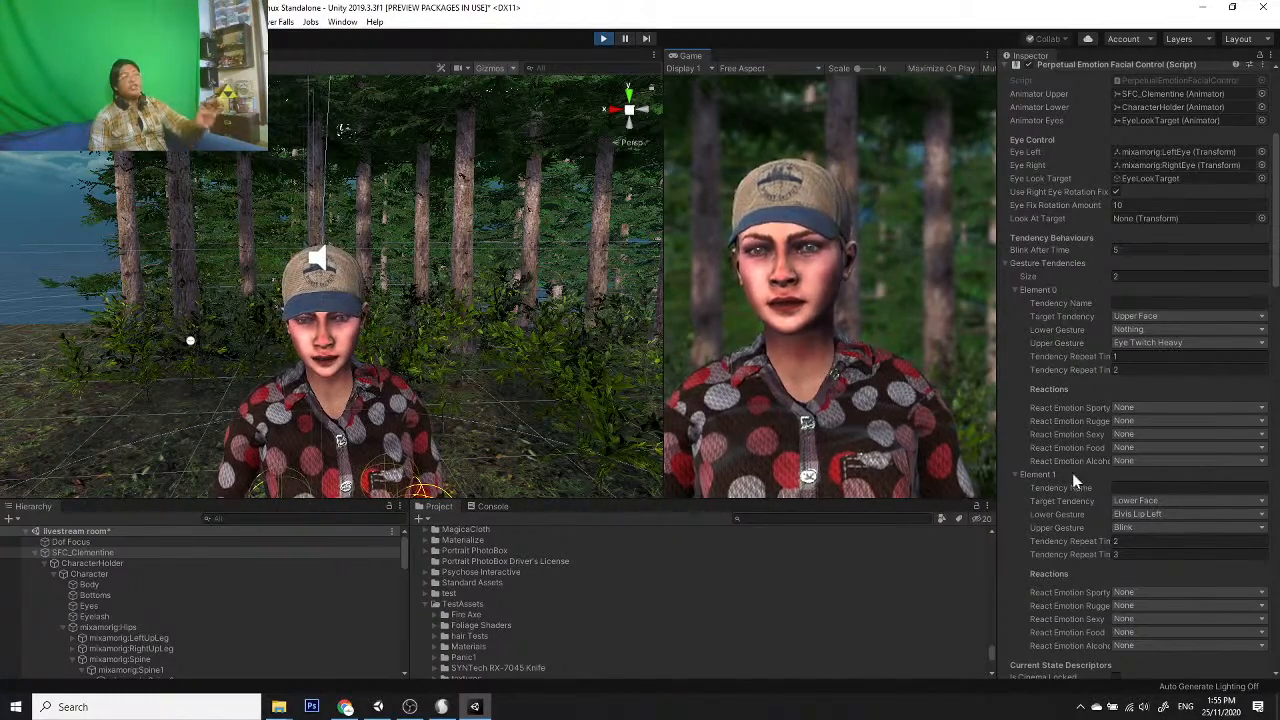
scroll(1076, 545, "down", 5)
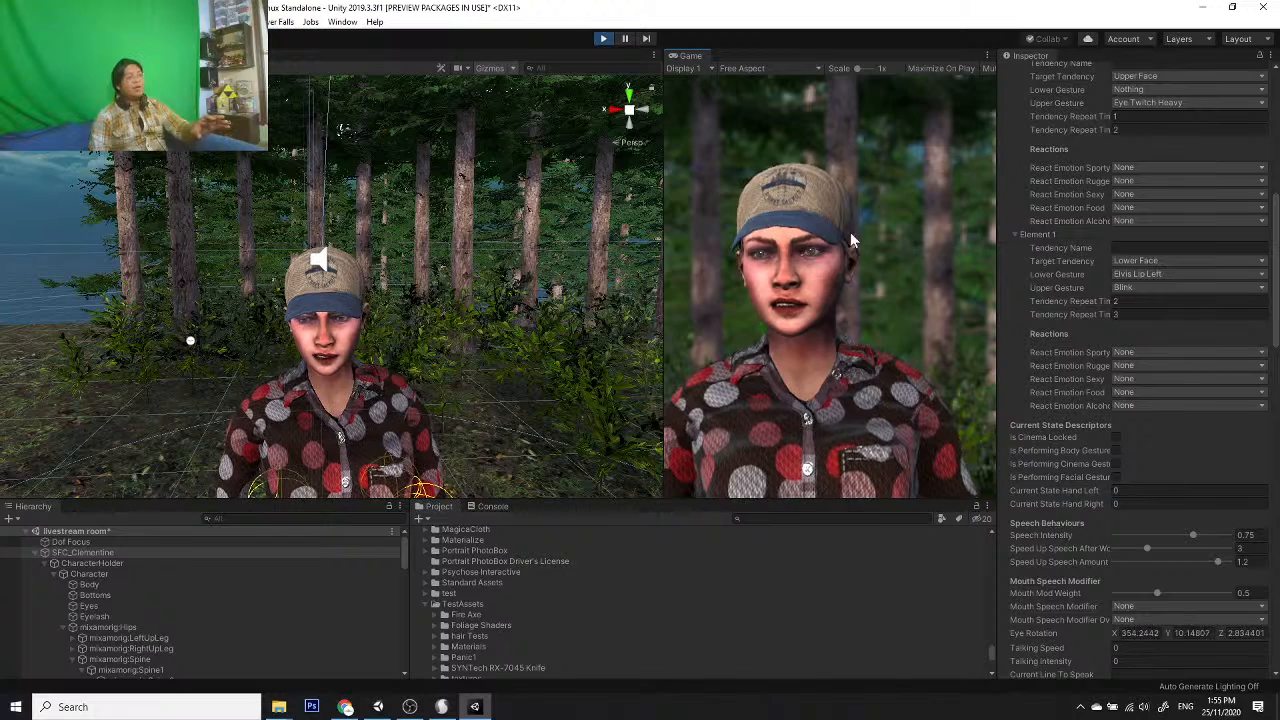
left_click(603, 38)
Step: Set the Gesture Tendencies size to 4
scroll(1110, 185, "up", 3)
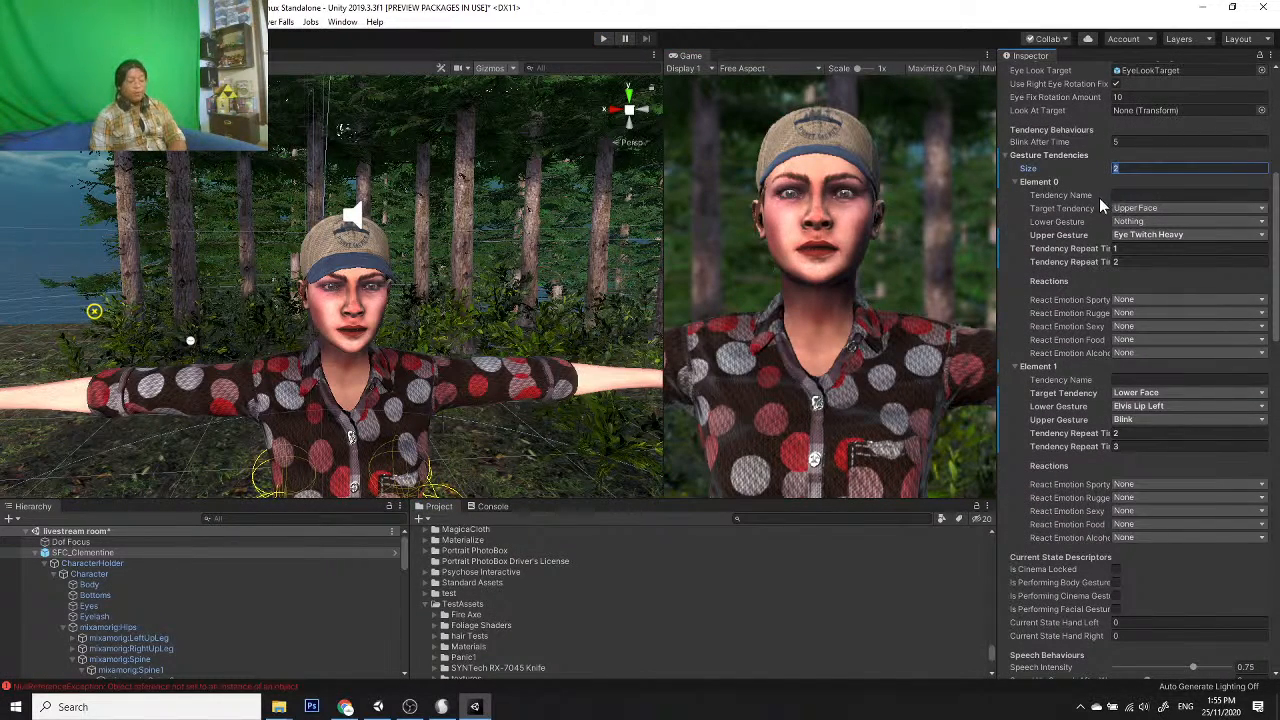
type("4")
key("Return")
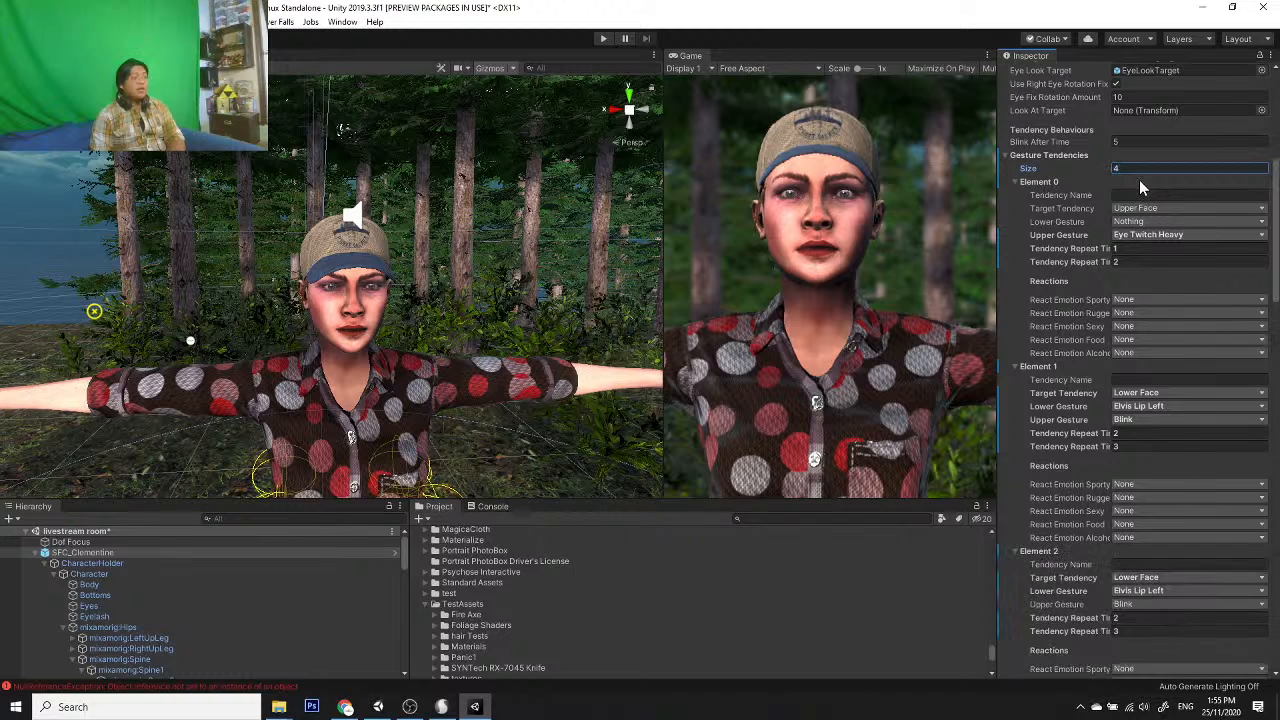
Step: Set Element 0's Upper Gesture to Stretch Eyebrows and Element 1's Lower Gesture to Ooh
left_click(1160, 234)
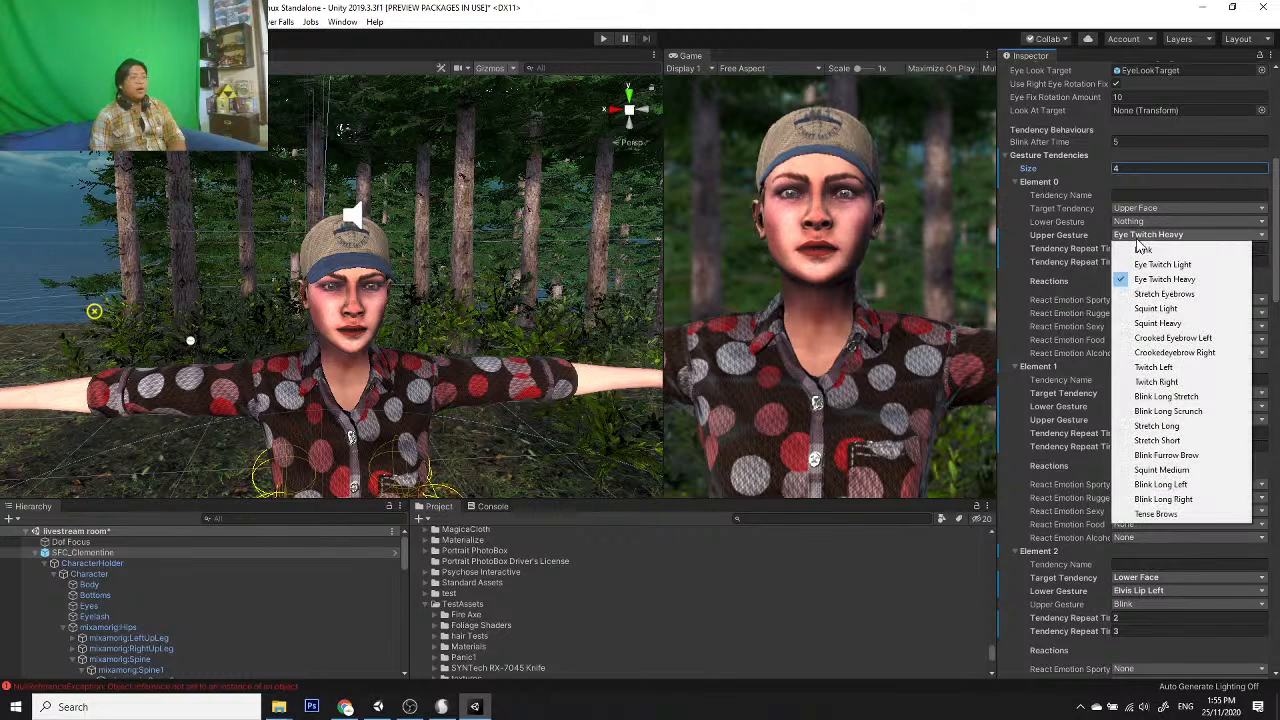
left_click(1187, 294)
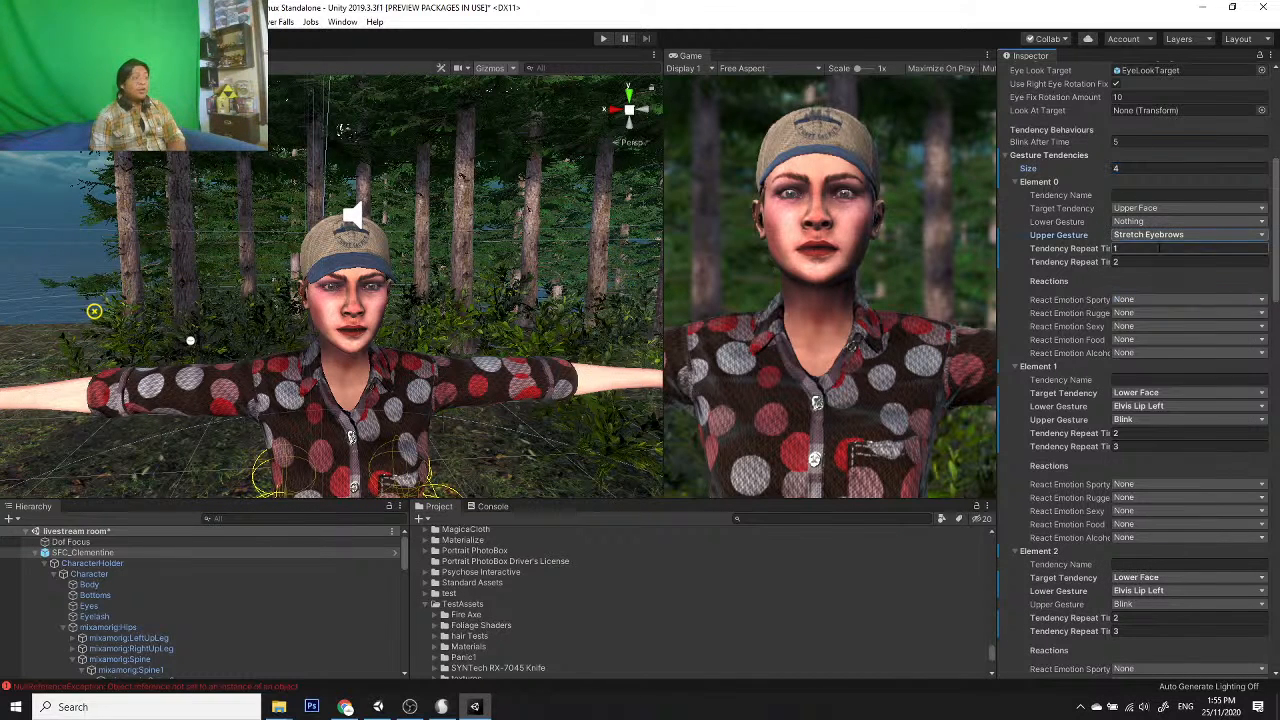
left_click(1136, 406)
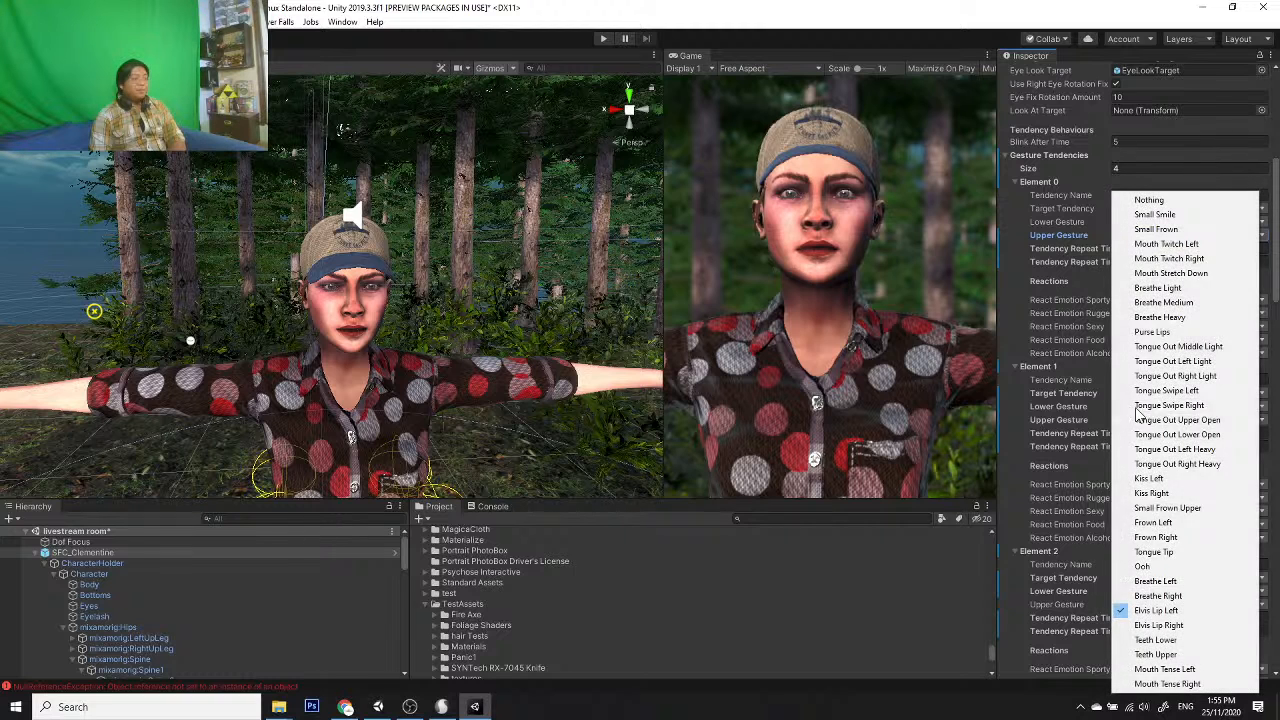
left_click(1145, 566)
Step: Set Element 2's Target Tendency to Upper Face, Upper Gesture to Blink Furrow Brow, and its repeat times to 5 and 7
scroll(1175, 445, "down", 3)
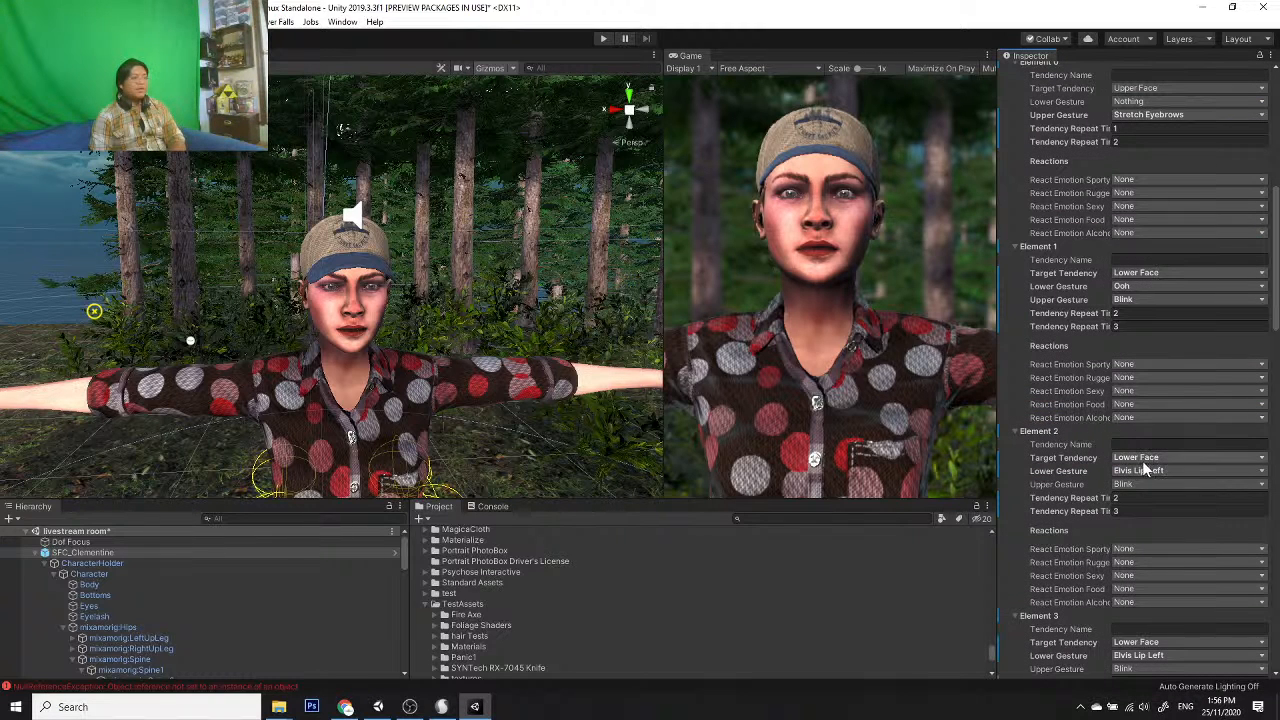
left_click(1145, 458)
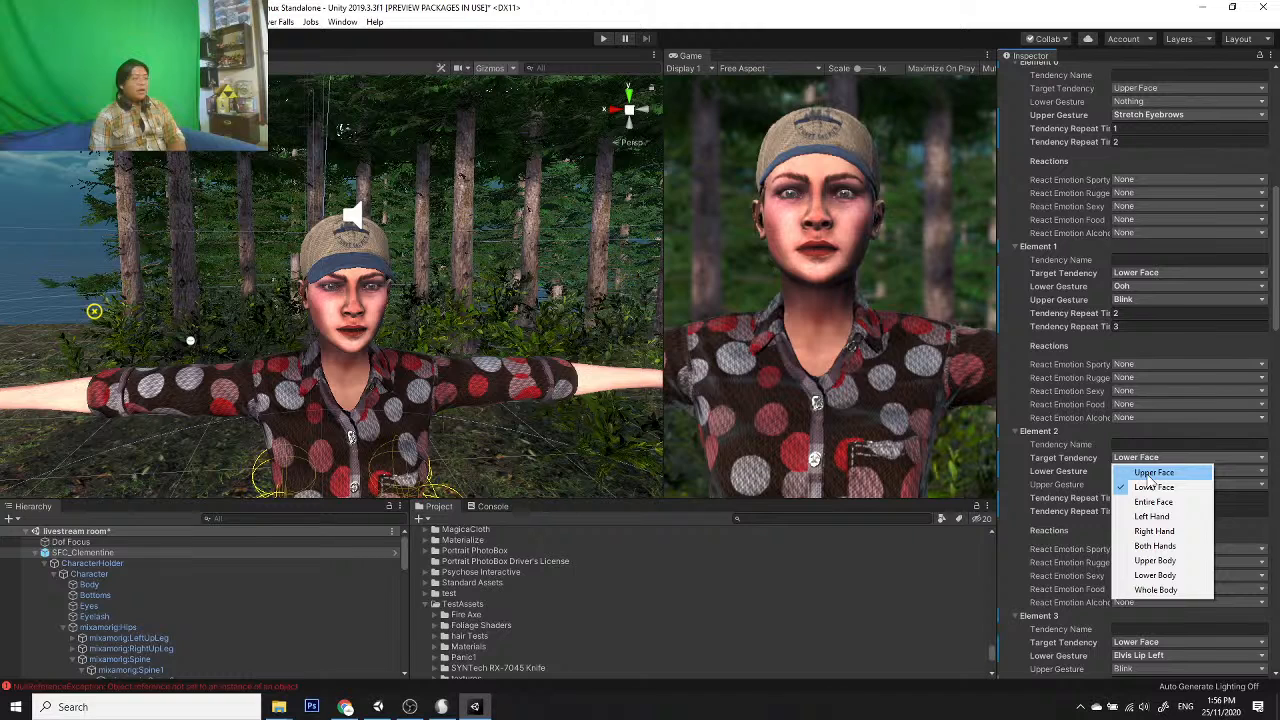
left_click(1153, 474)
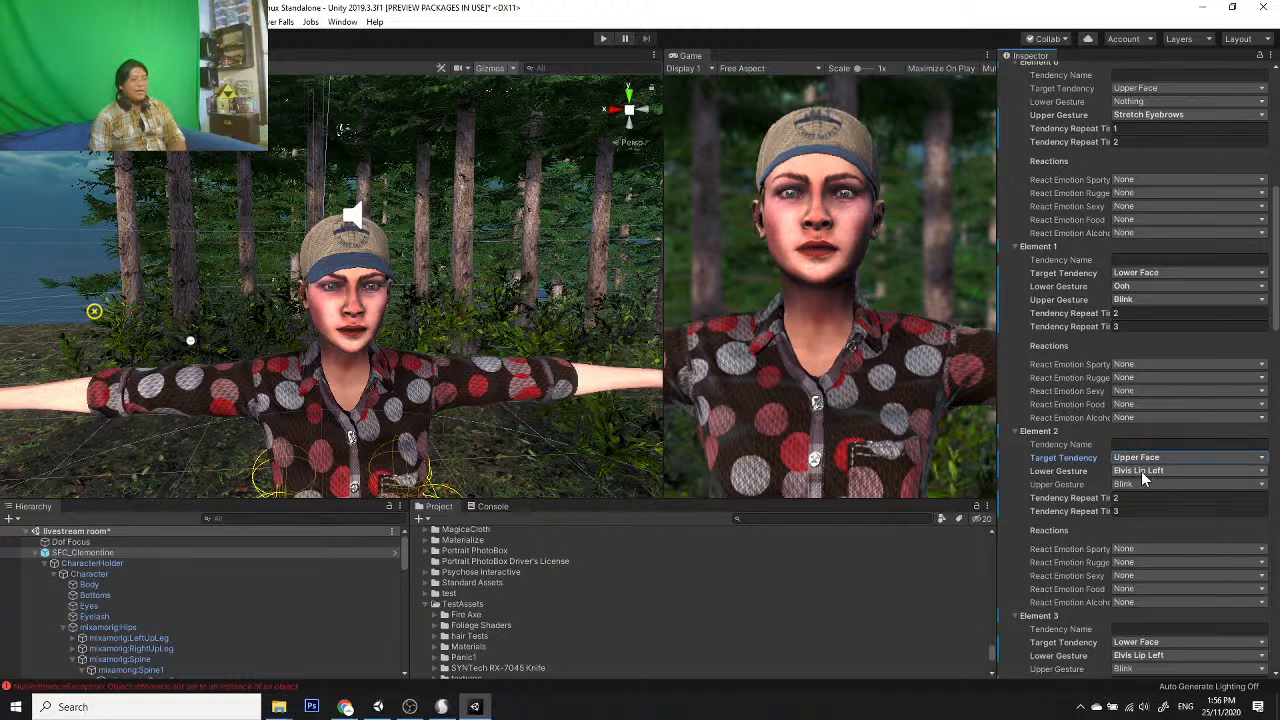
left_click(1131, 485)
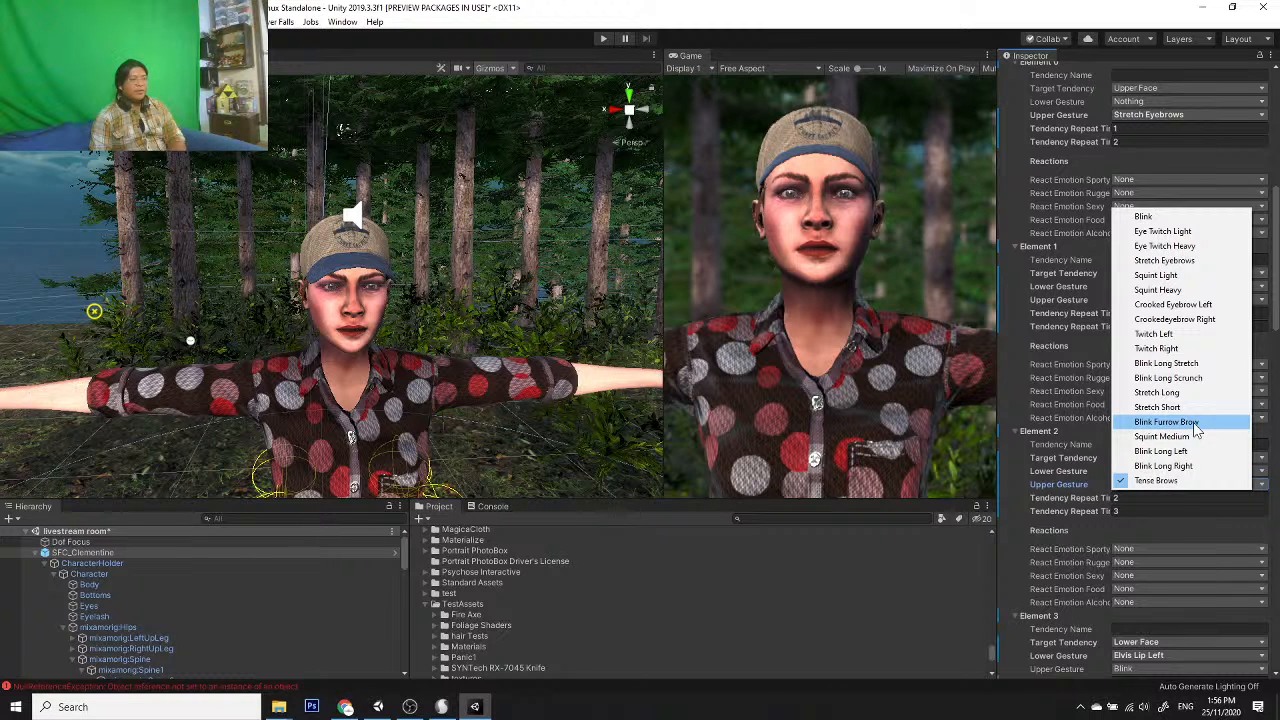
left_click(1195, 428)
scroll(1135, 405, "down", 3)
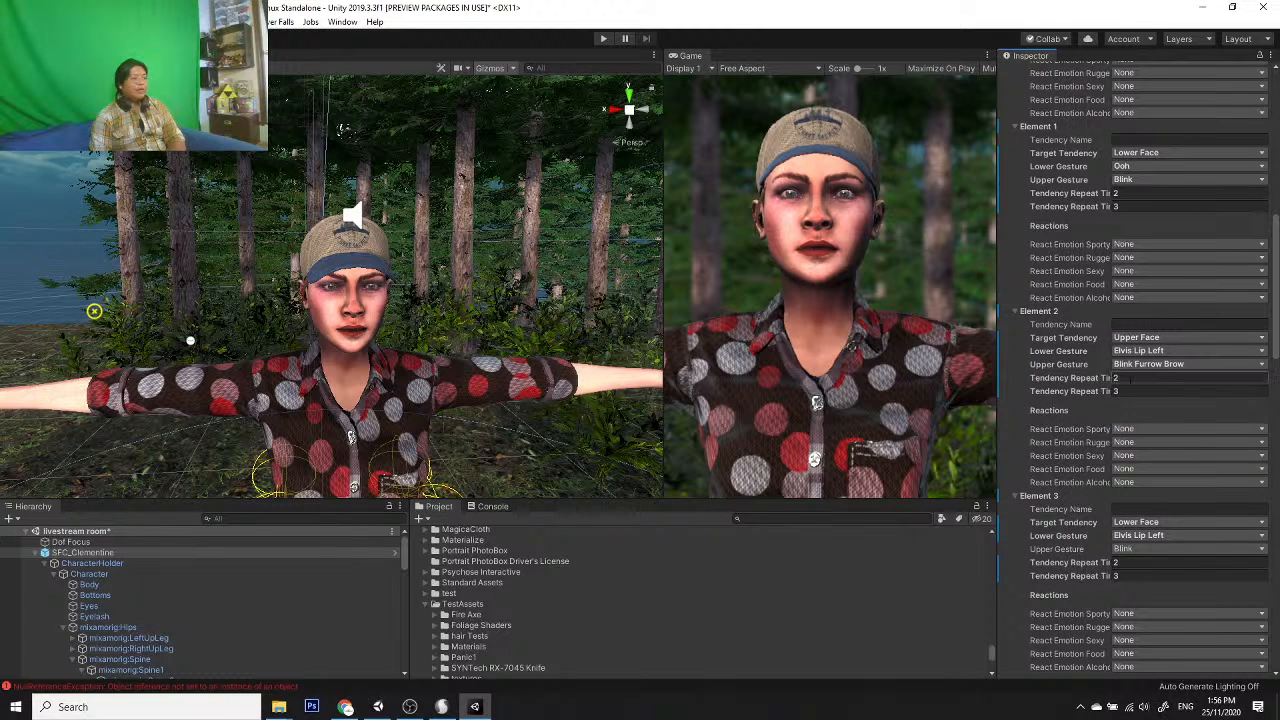
Step: Set Element 3's Lower Gesture to Kiss Right with Lower Face as target, and set Blink After Time to 7
left_click(1128, 525)
left_click(1136, 545)
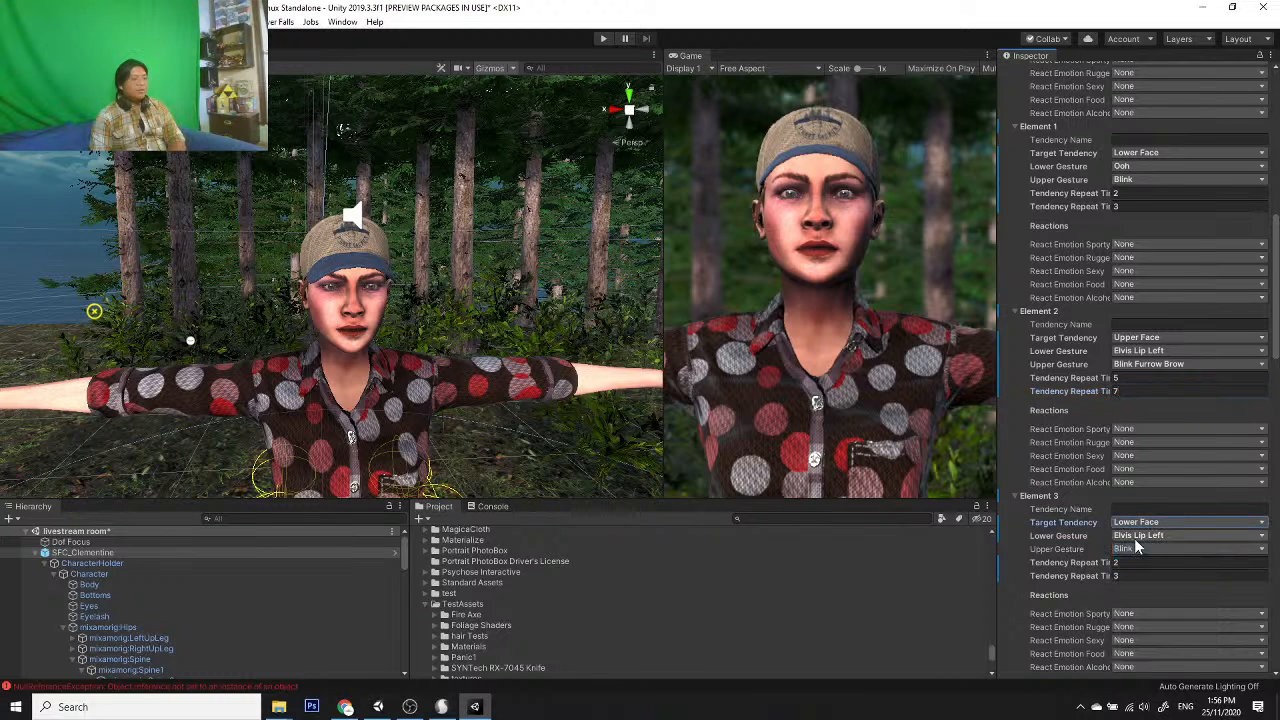
left_click(1137, 537)
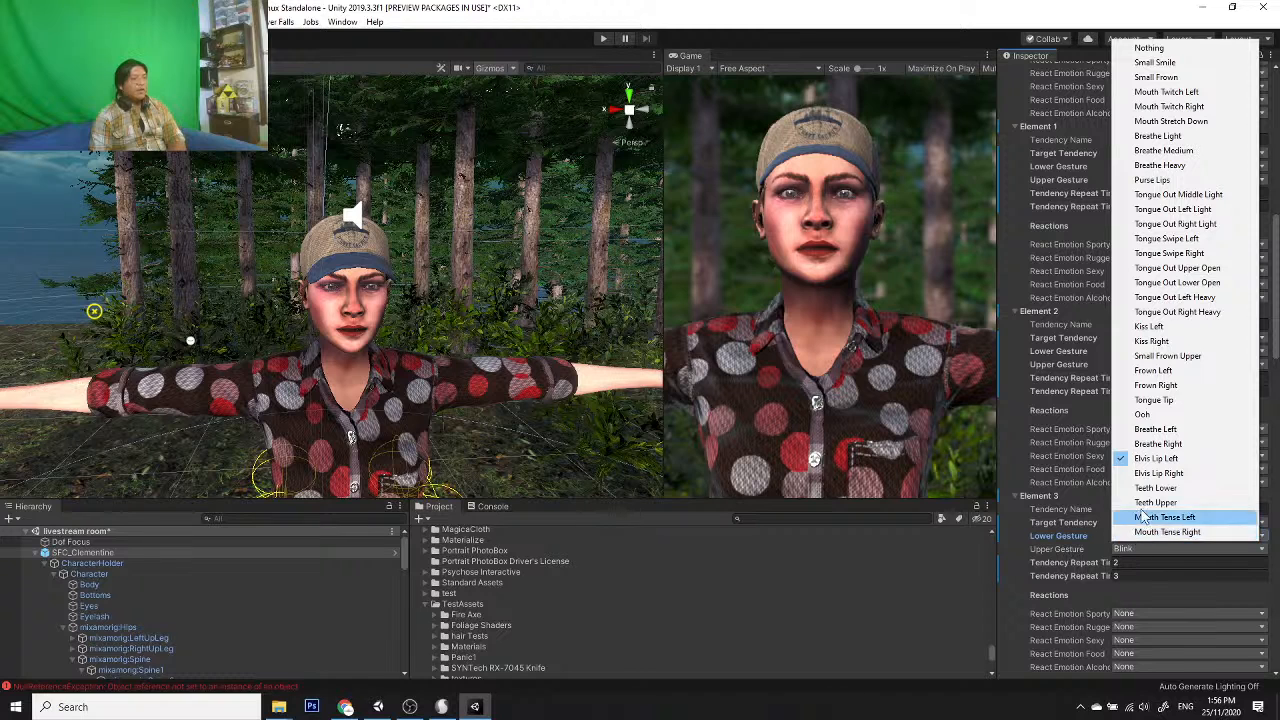
left_click(1172, 341)
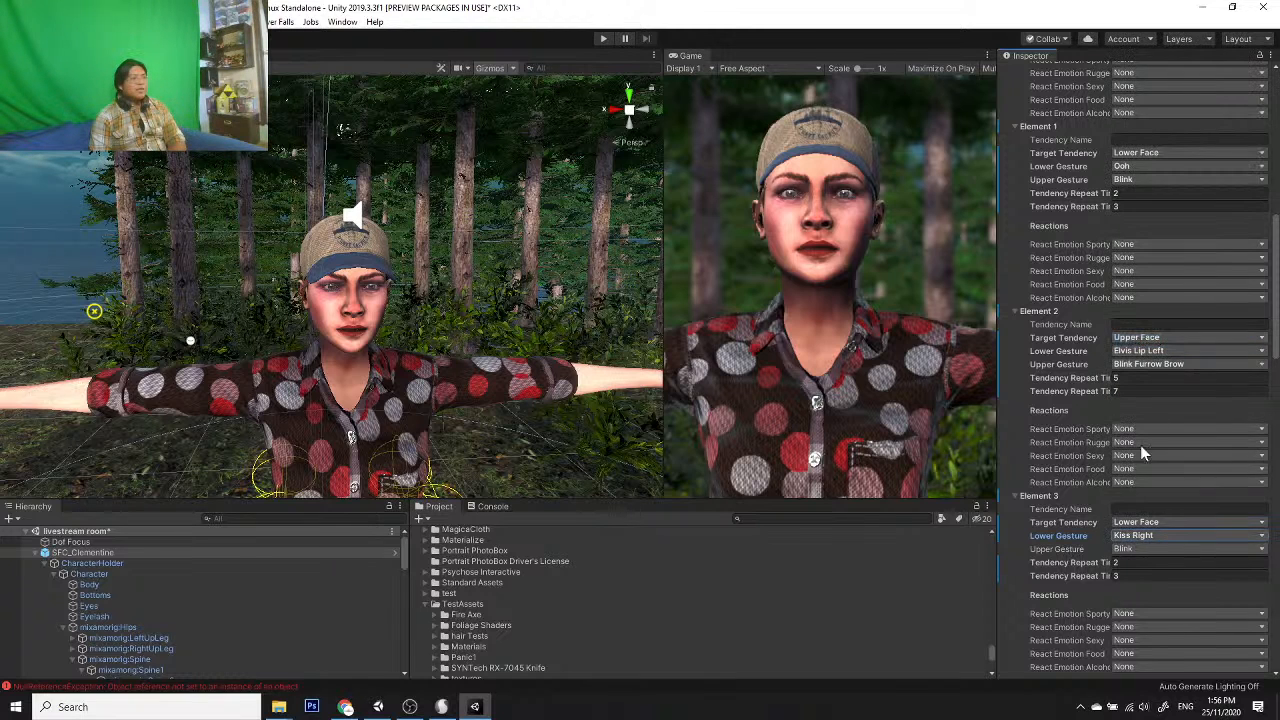
scroll(1122, 478, "up", 8)
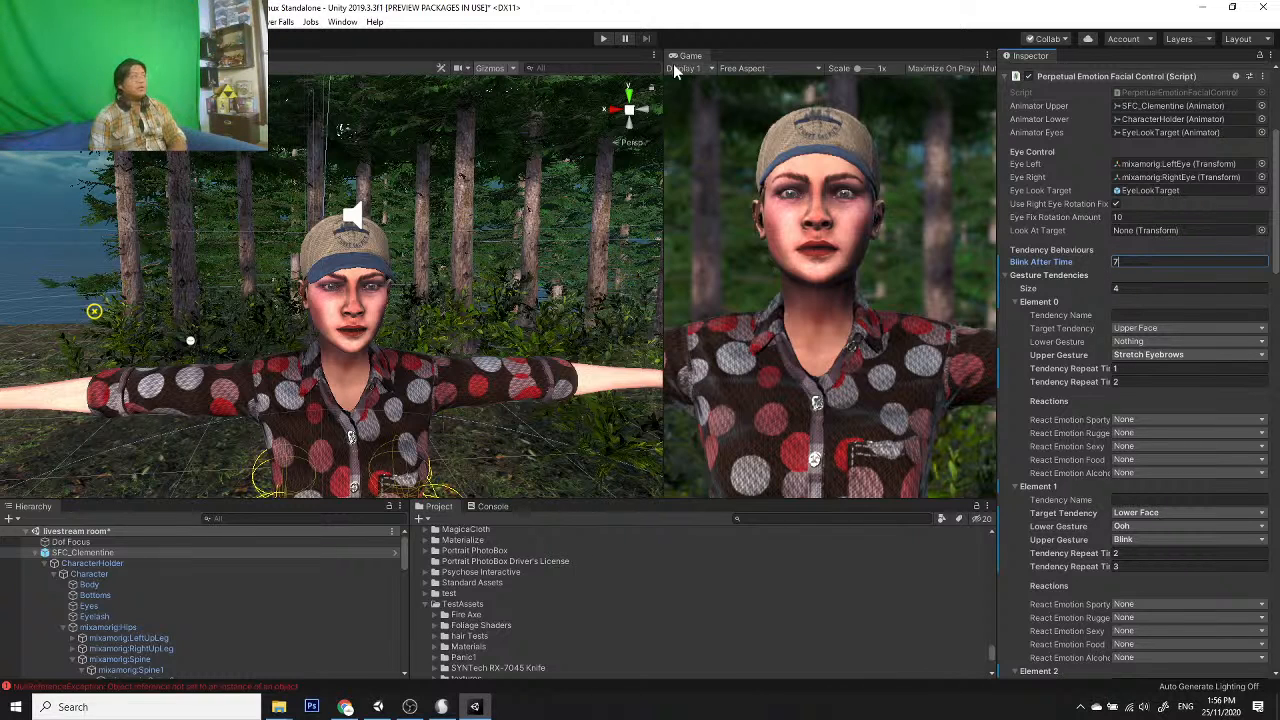
Step: Play the scene and examine the character's facial gestures in a widened Game view at 1.62x and 1x scale
left_click(603, 40)
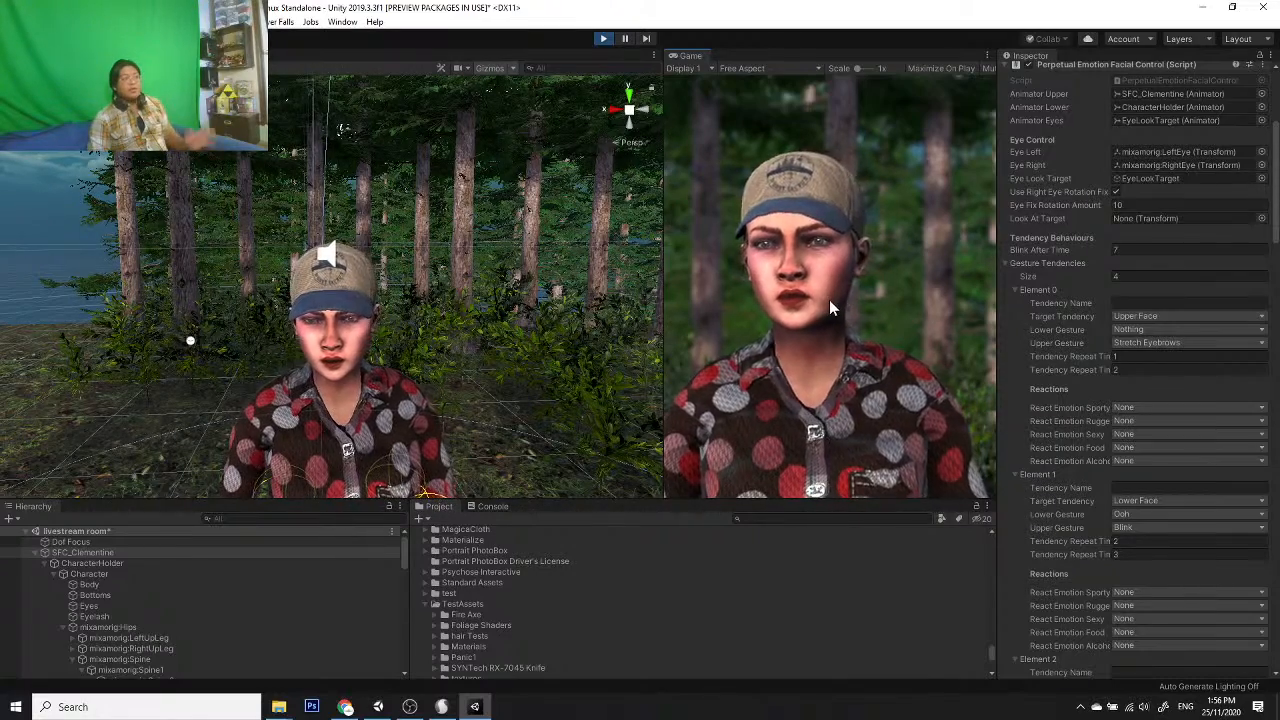
left_click(860, 66)
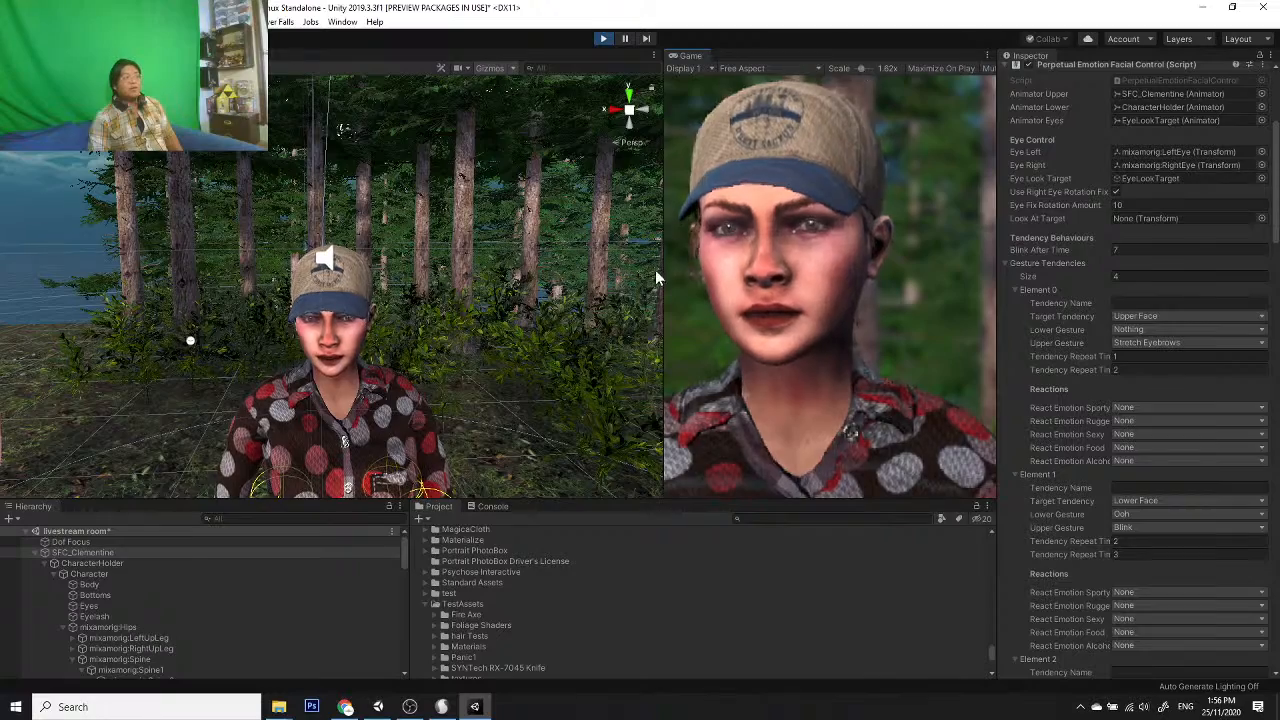
left_click_drag(662, 270, 617, 272)
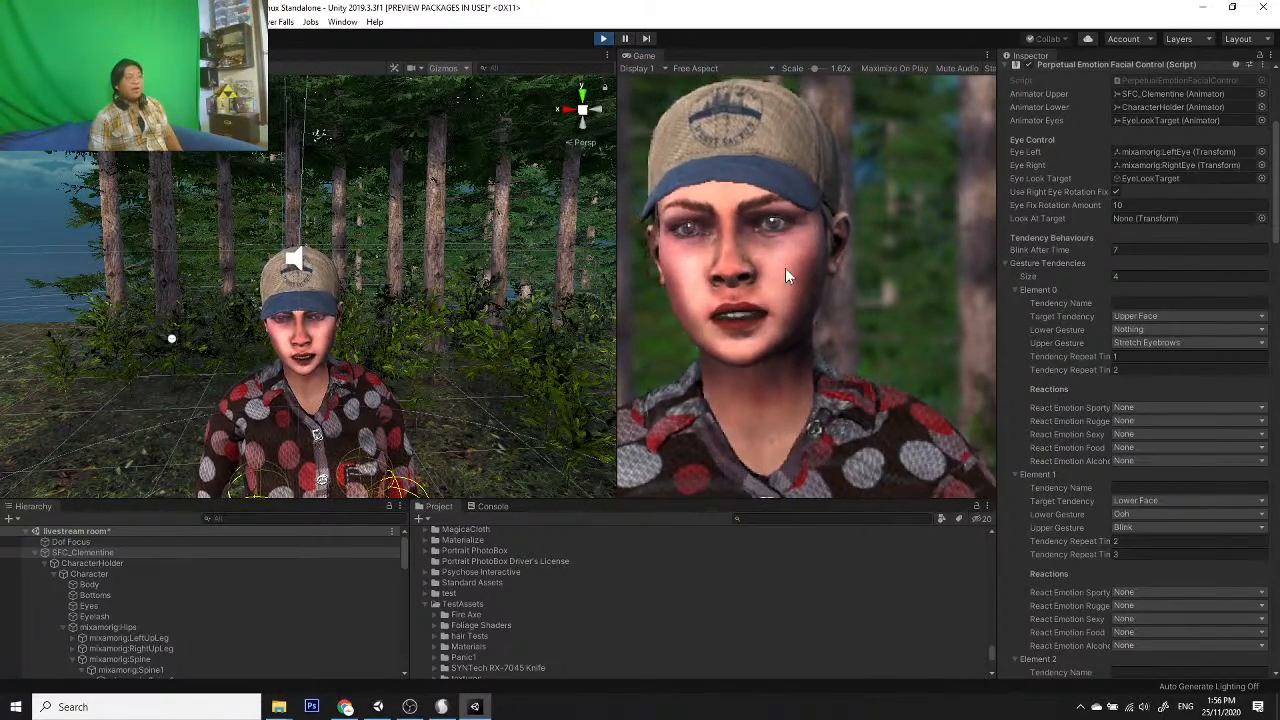
left_click(811, 67)
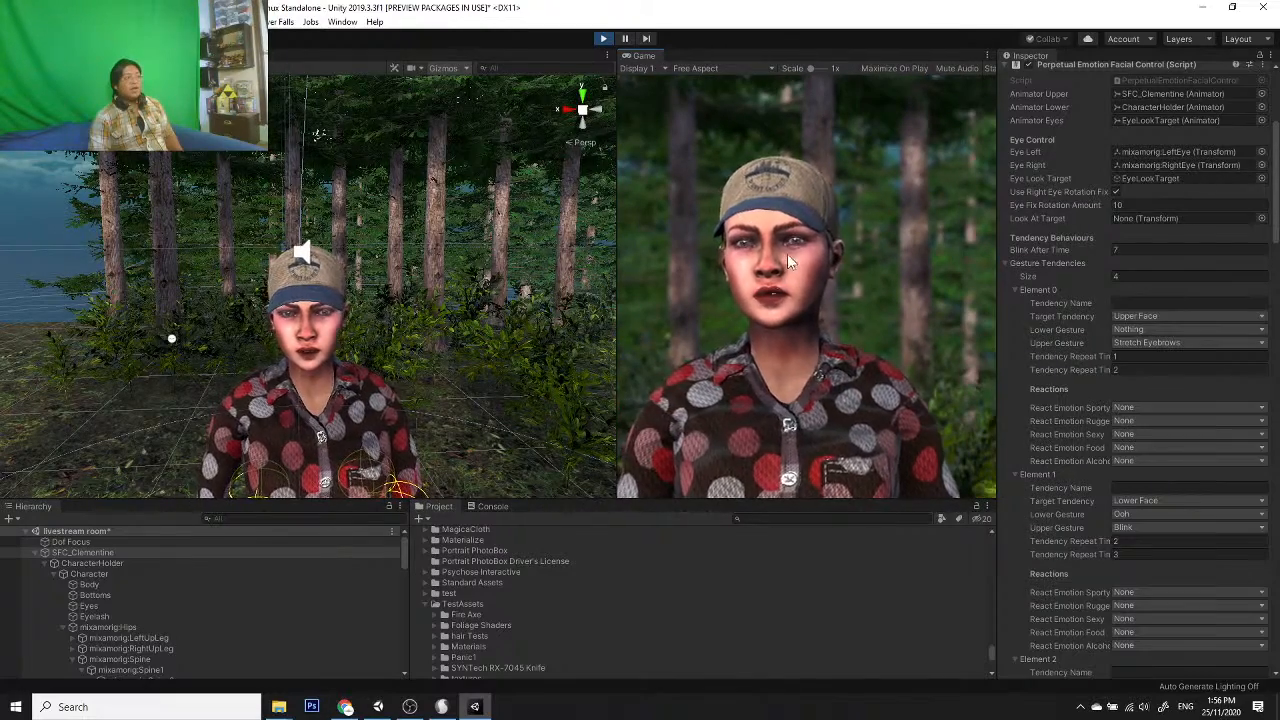
Step: Widen the Inspector and try Angry, Amused and Happy for Element 3's React Emotion Sexy, ending with None
scroll(1088, 498, "down", 10)
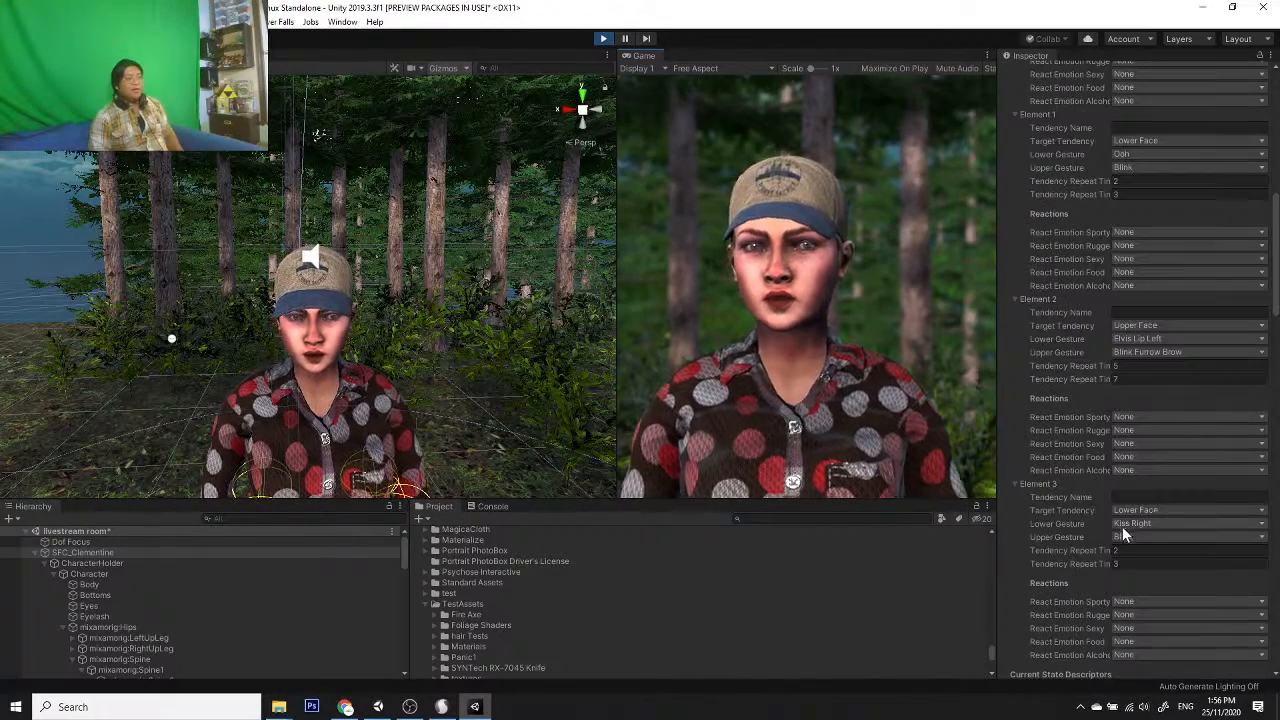
scroll(1078, 428, "down", 3)
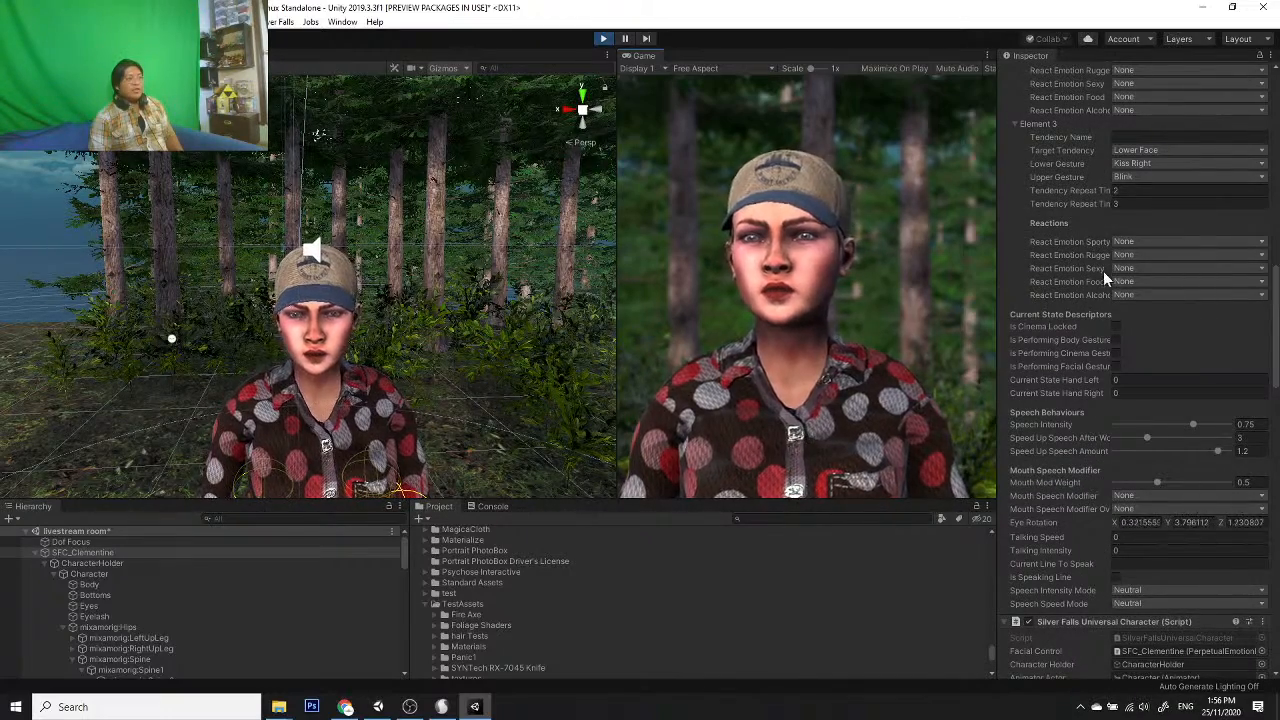
left_click_drag(996, 287, 910, 288)
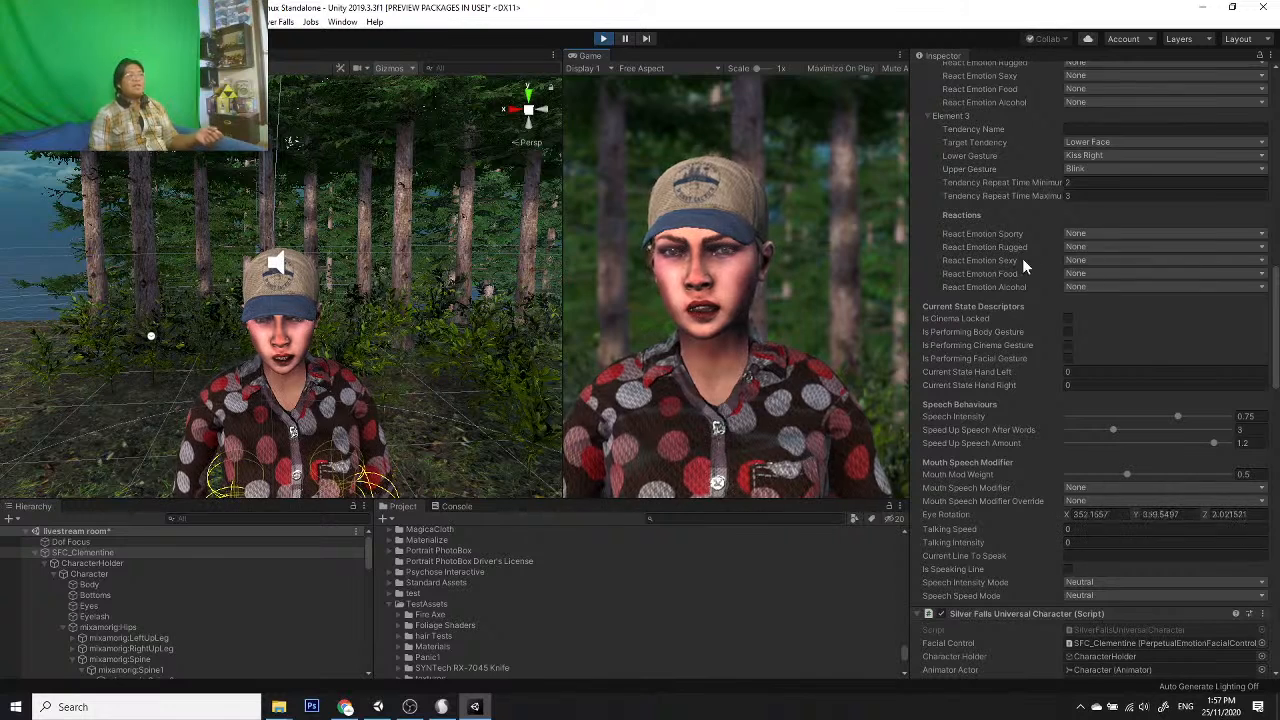
left_click(1080, 260)
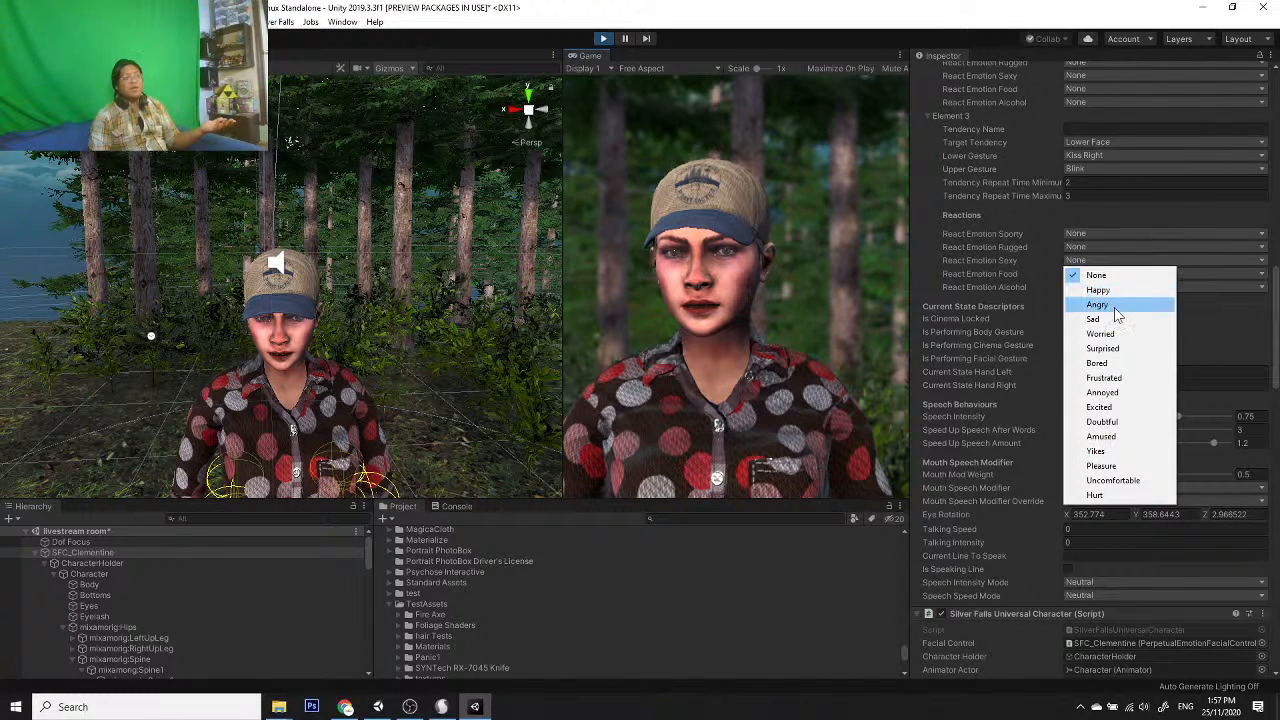
left_click(1098, 304)
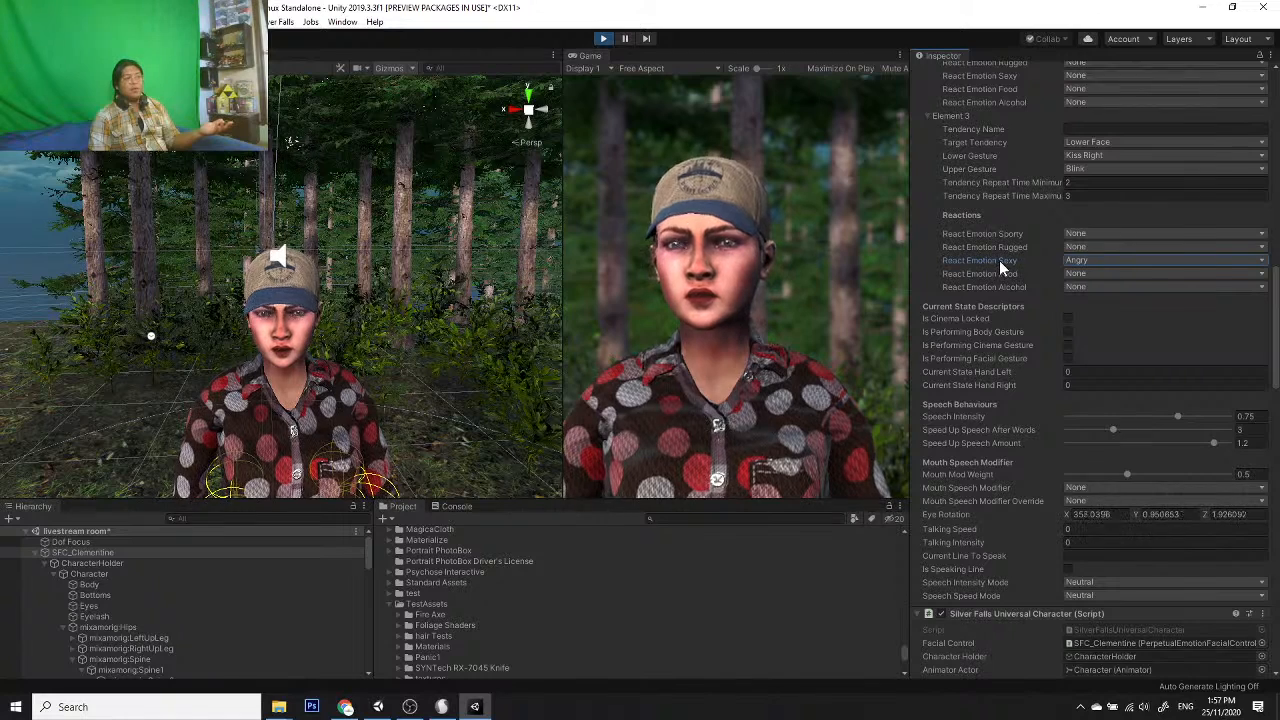
left_click(1077, 262)
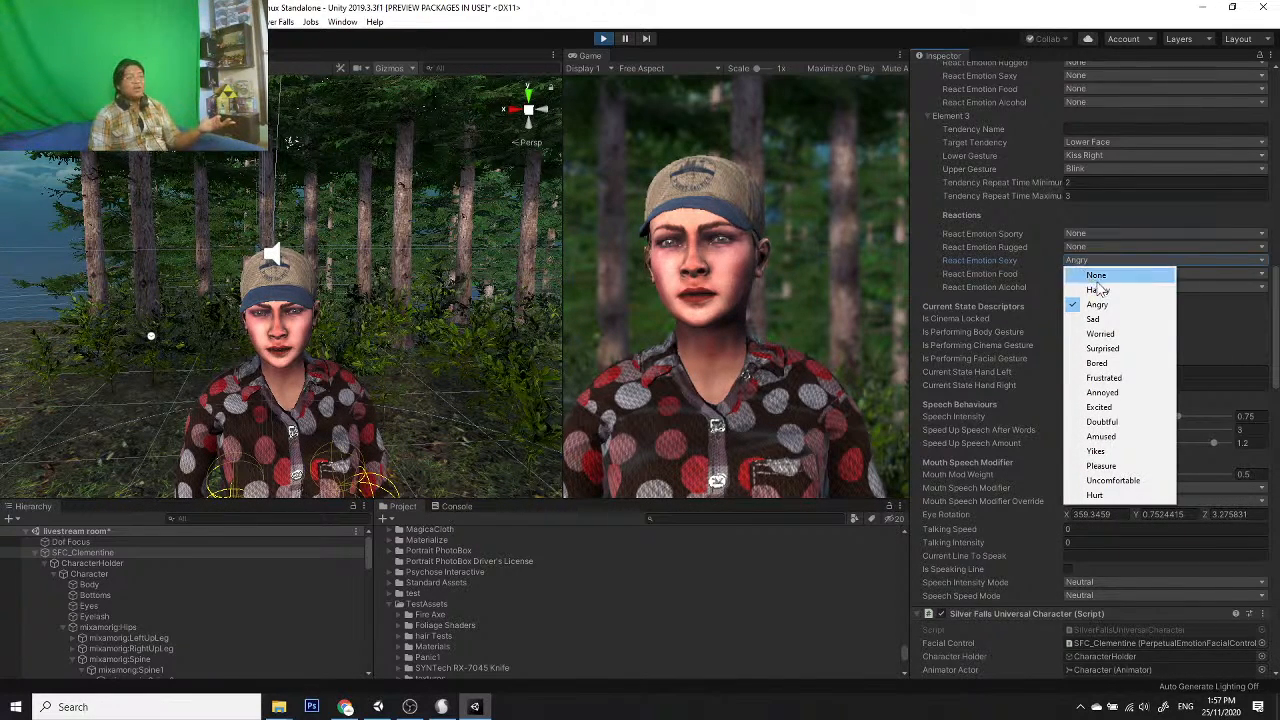
left_click(1126, 437)
left_click(1095, 260)
left_click(1112, 290)
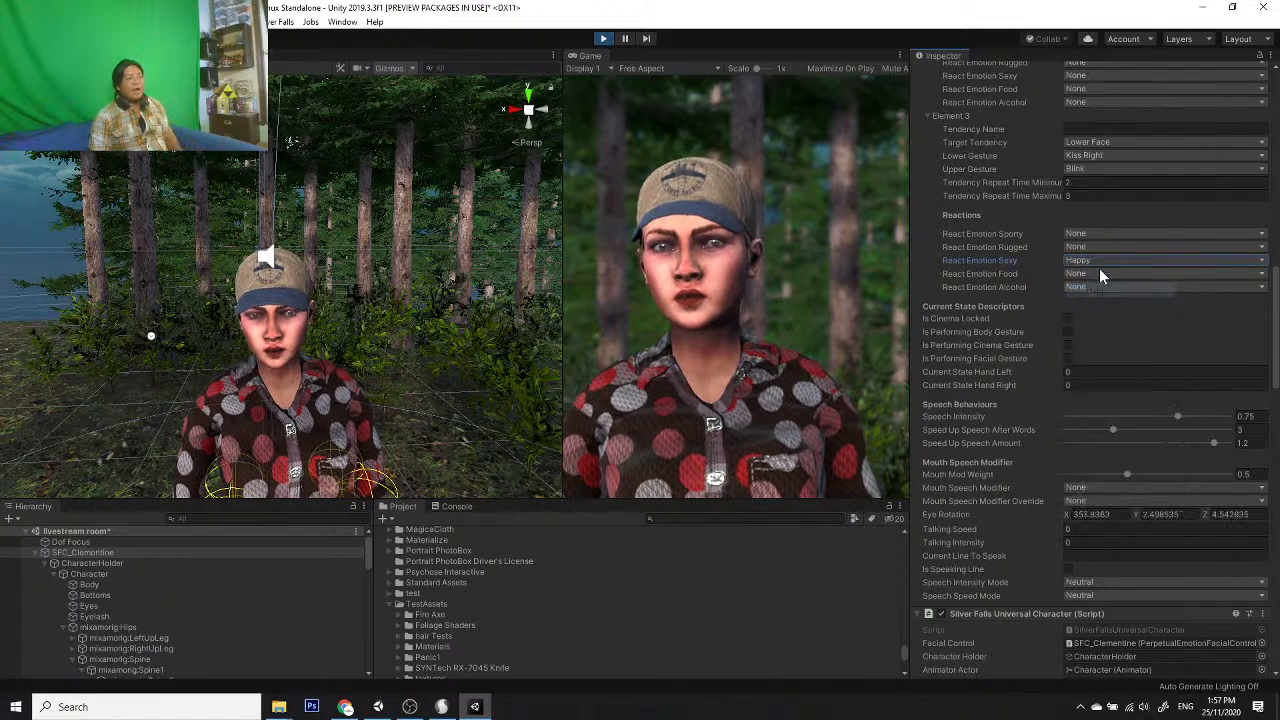
left_click(1095, 260)
left_click(1096, 275)
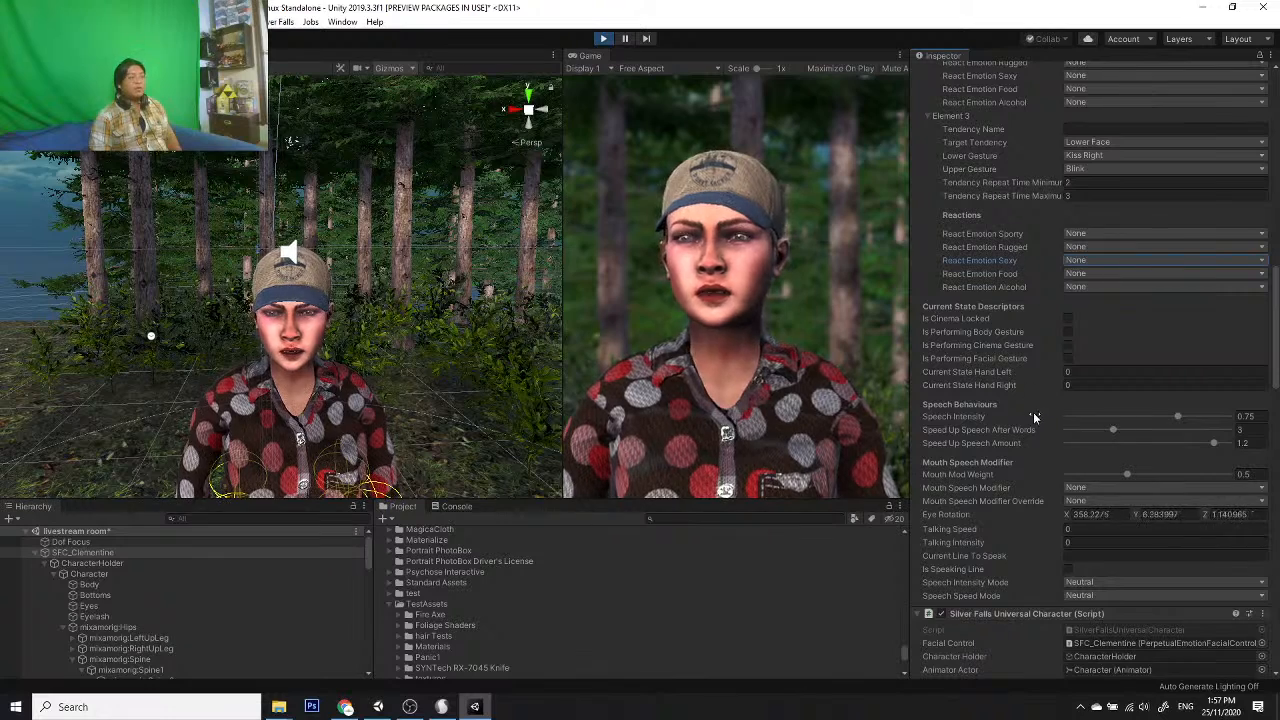
Step: Open the Set Up Character window, assign SFC_Clementine as the Character Object, and place the window clear of the Game view
left_click(286, 22)
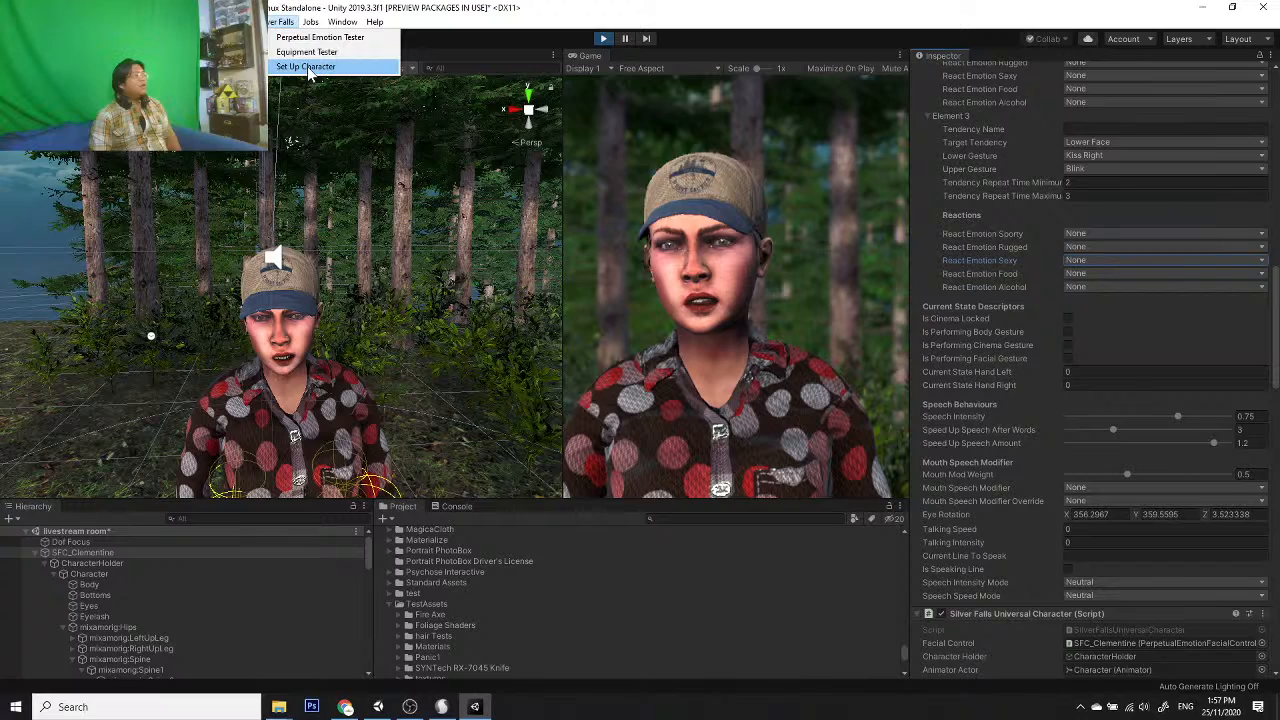
left_click(307, 66)
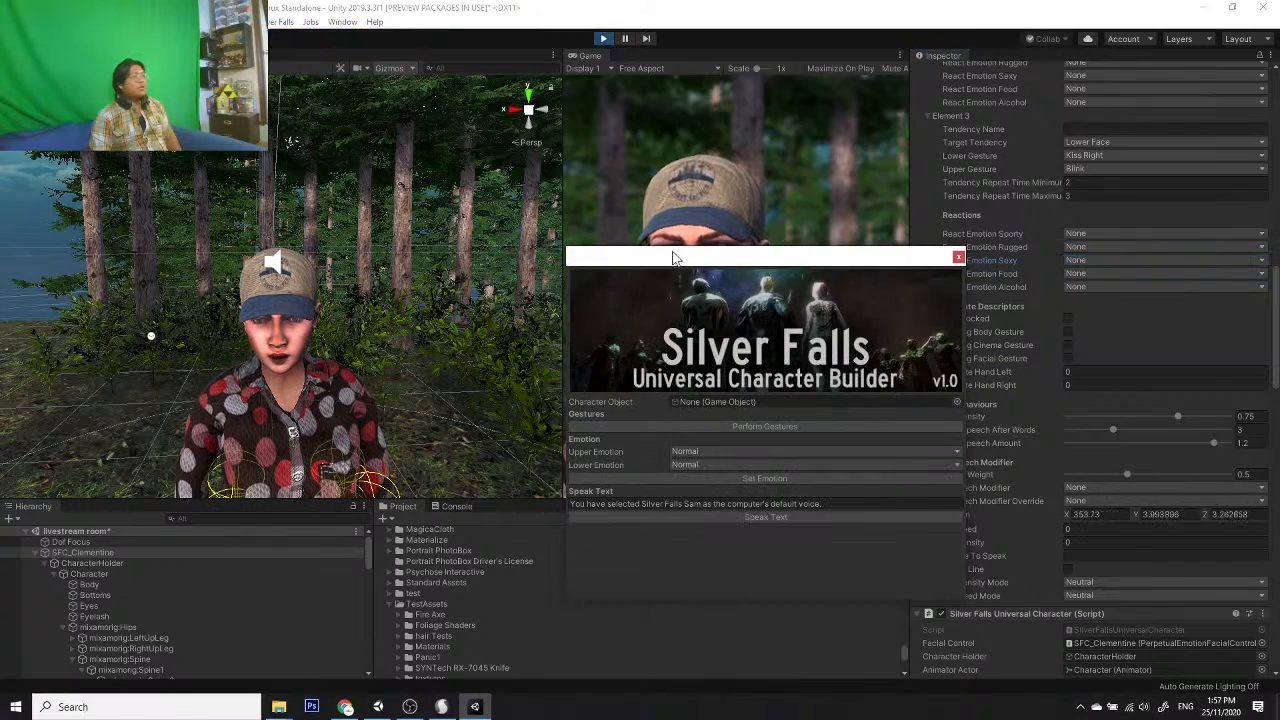
left_click_drag(674, 257, 705, 138)
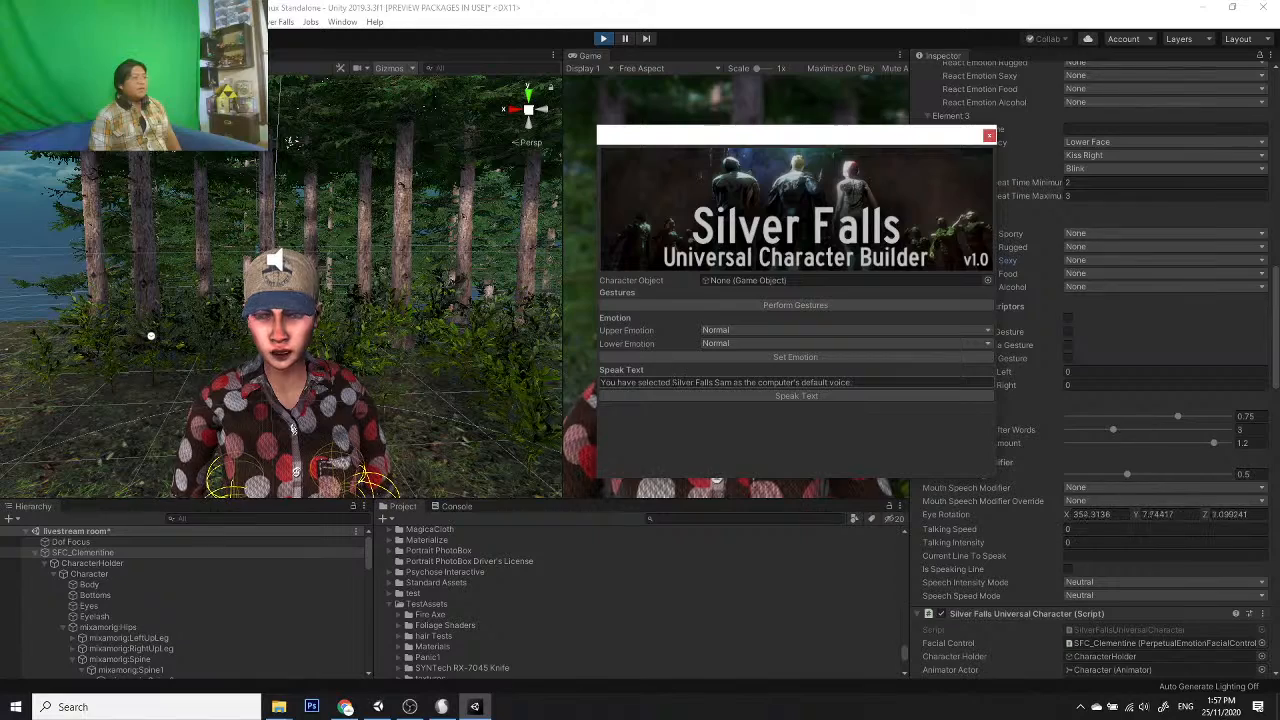
left_click_drag(880, 134, 680, 173)
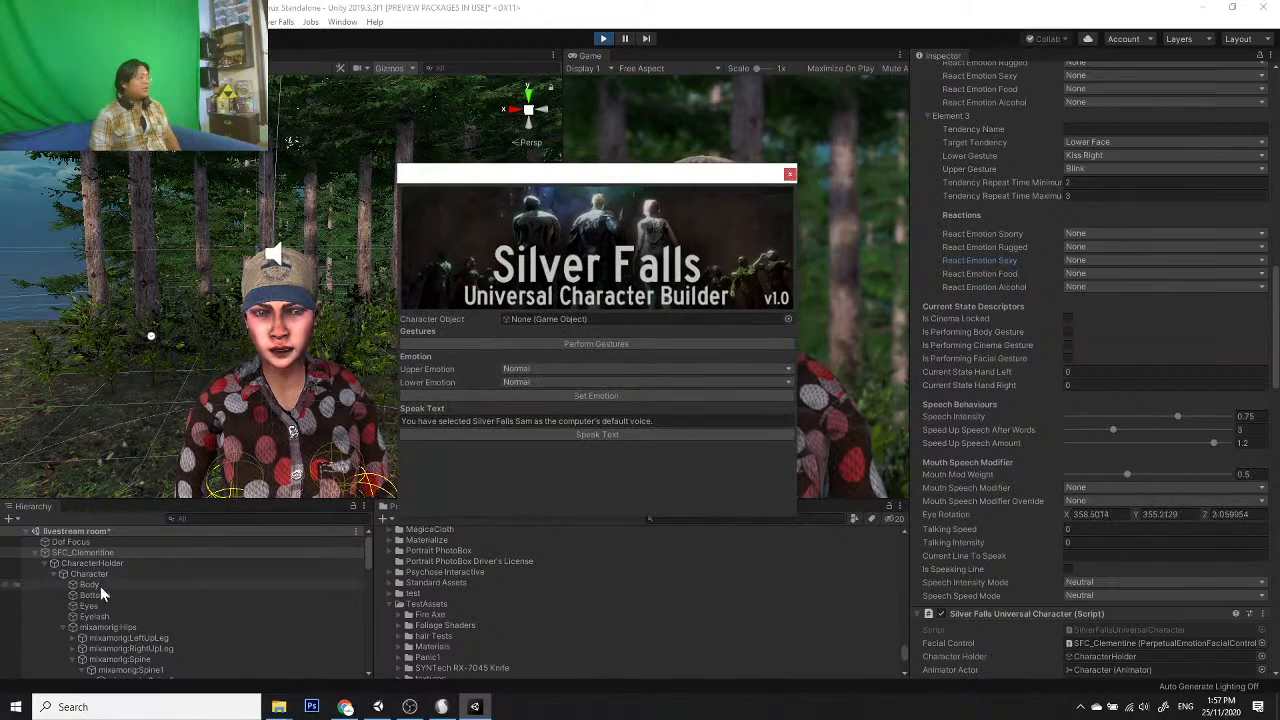
left_click_drag(102, 552, 527, 320)
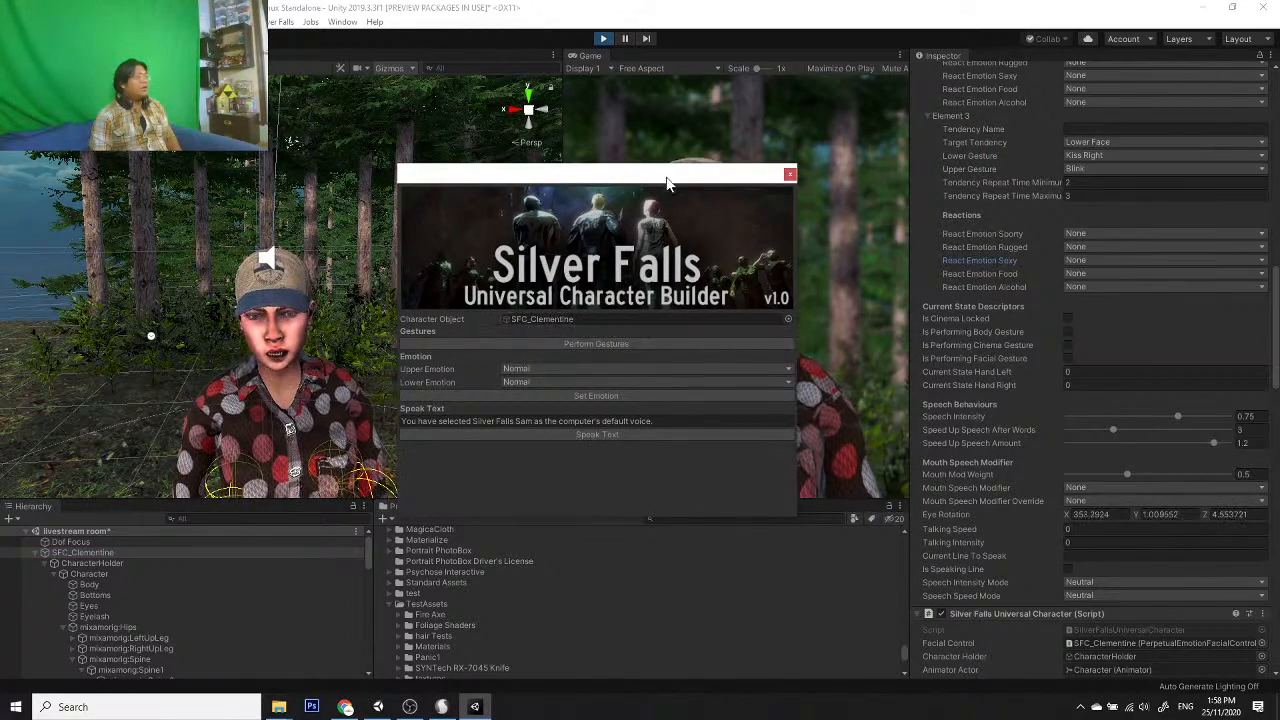
left_click_drag(666, 178, 418, 135)
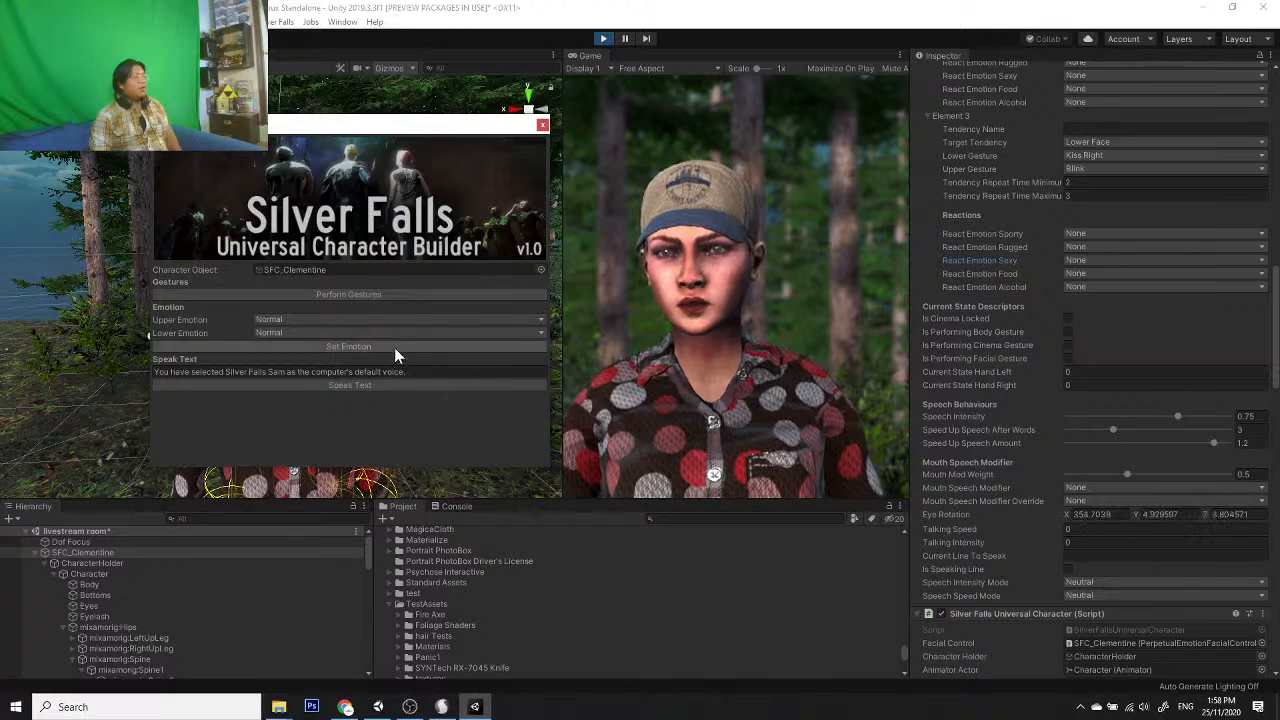
Step: Preview the default Speak Text line at the current Speech Intensity and again at 0.5, ending with playback stopped
left_click(362, 387)
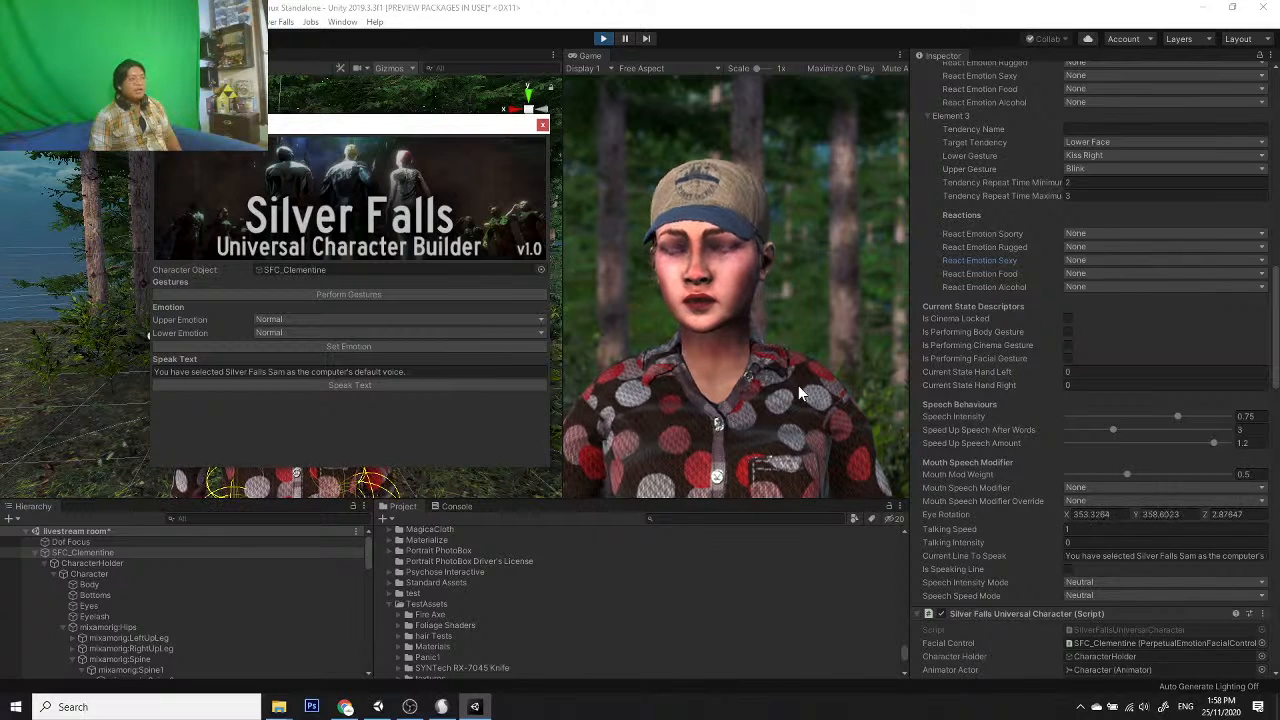
left_click(1178, 414)
left_click_drag(1178, 414, 1127, 420)
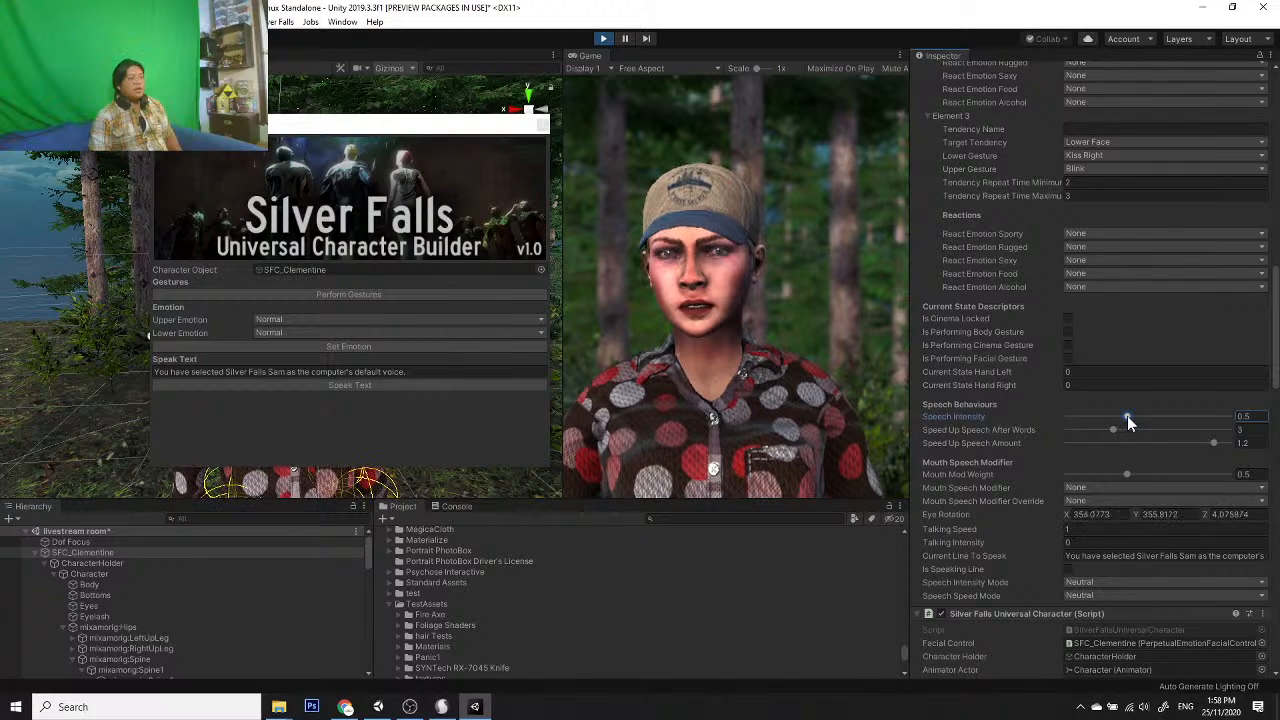
left_click(410, 383)
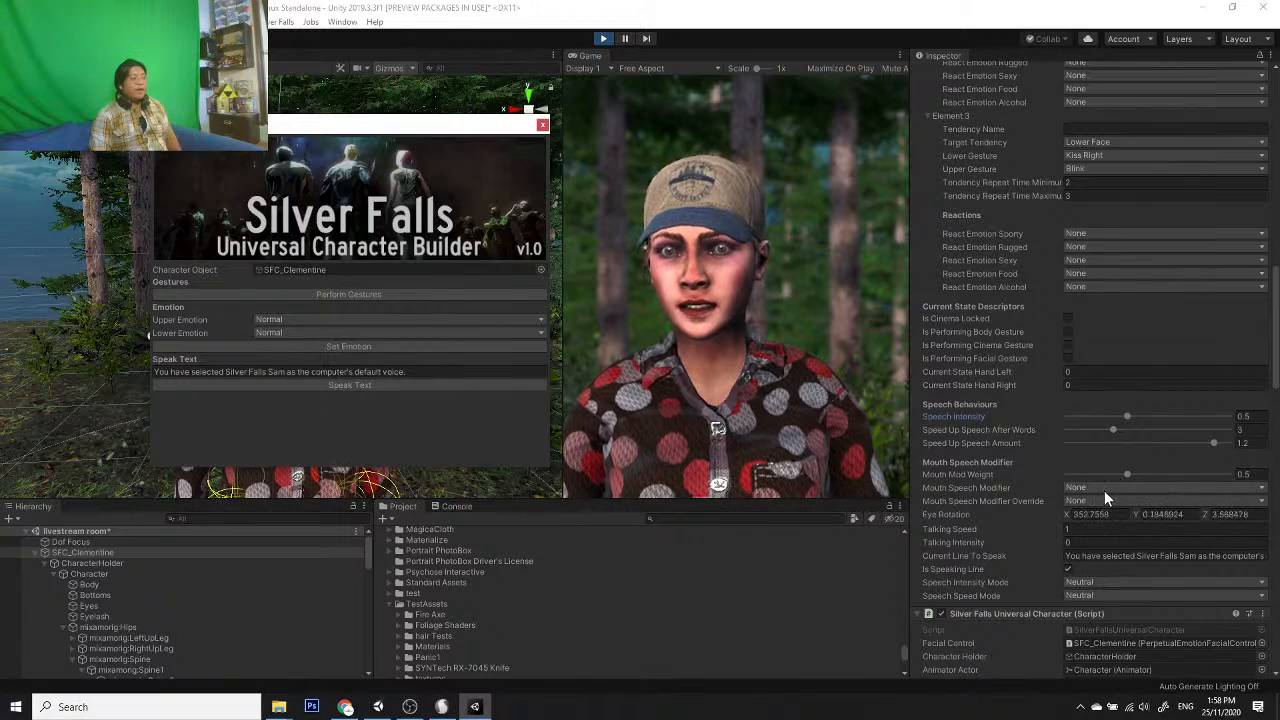
left_click(603, 39)
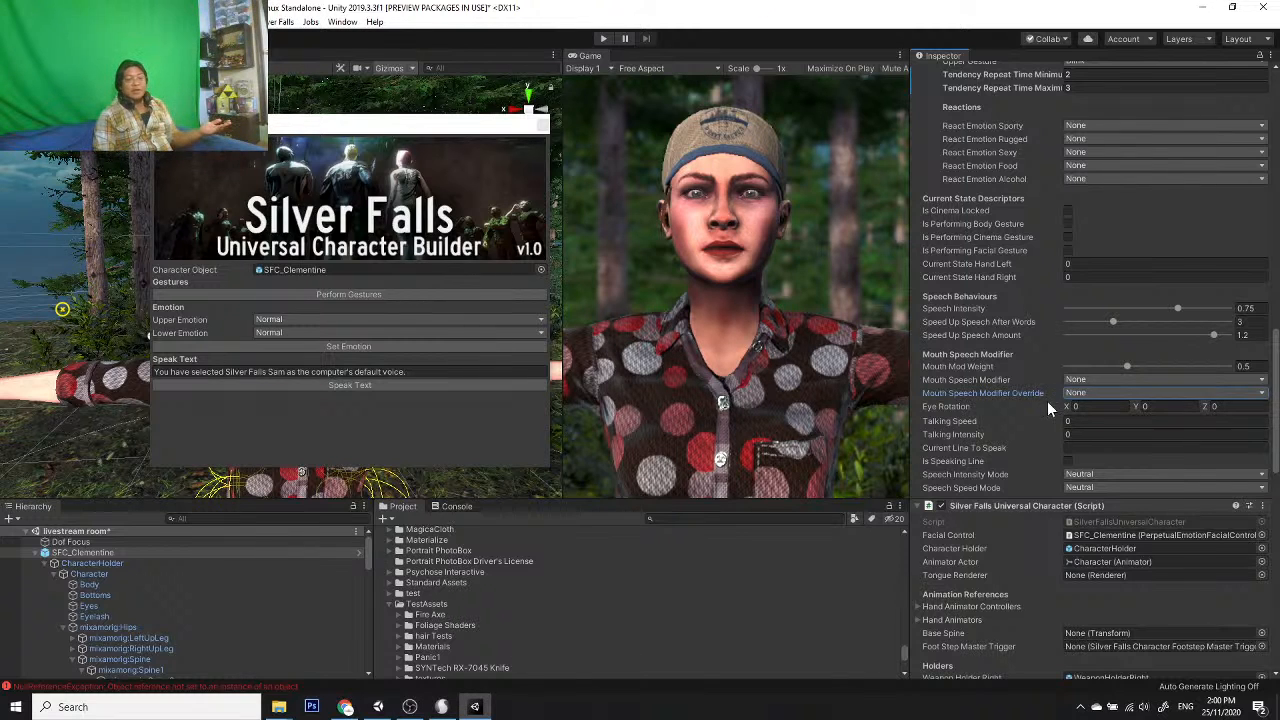
Step: Set Mouth Speech Modifier to Lower Mouth and Mouth Mod Weight to about 0.773, and play the scene
scroll(979, 356, "up", 3)
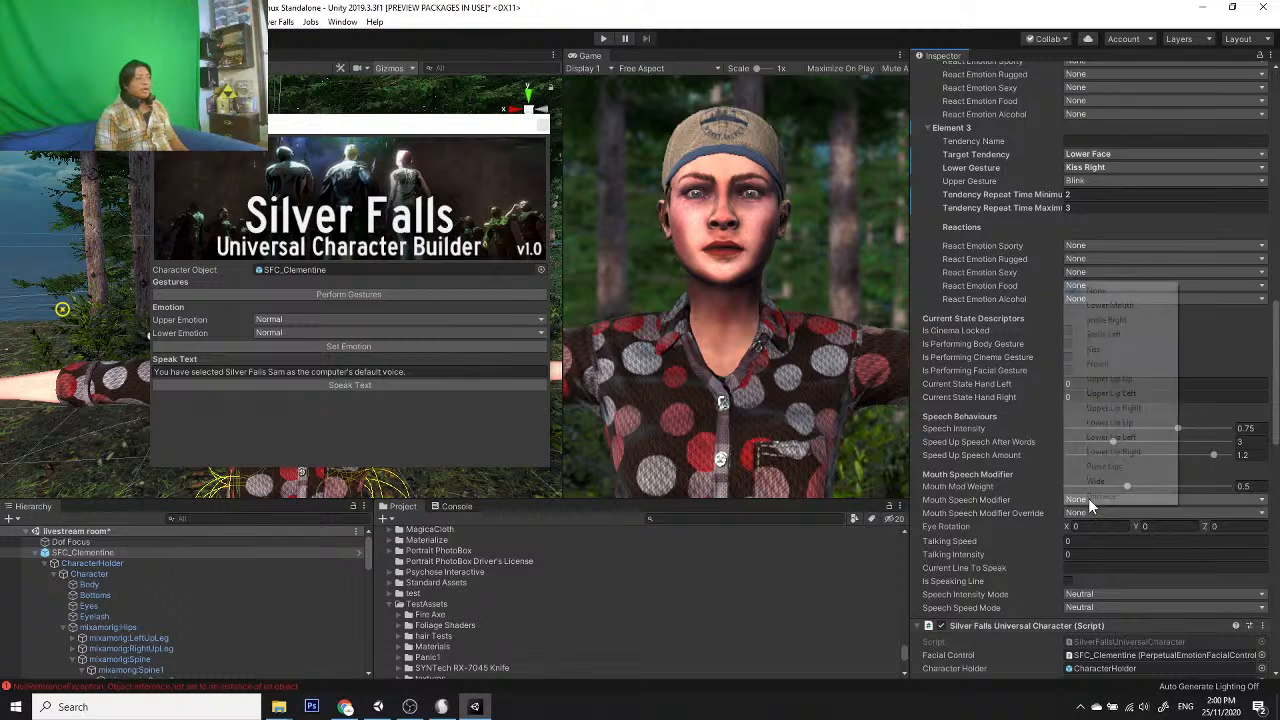
left_click(1088, 498)
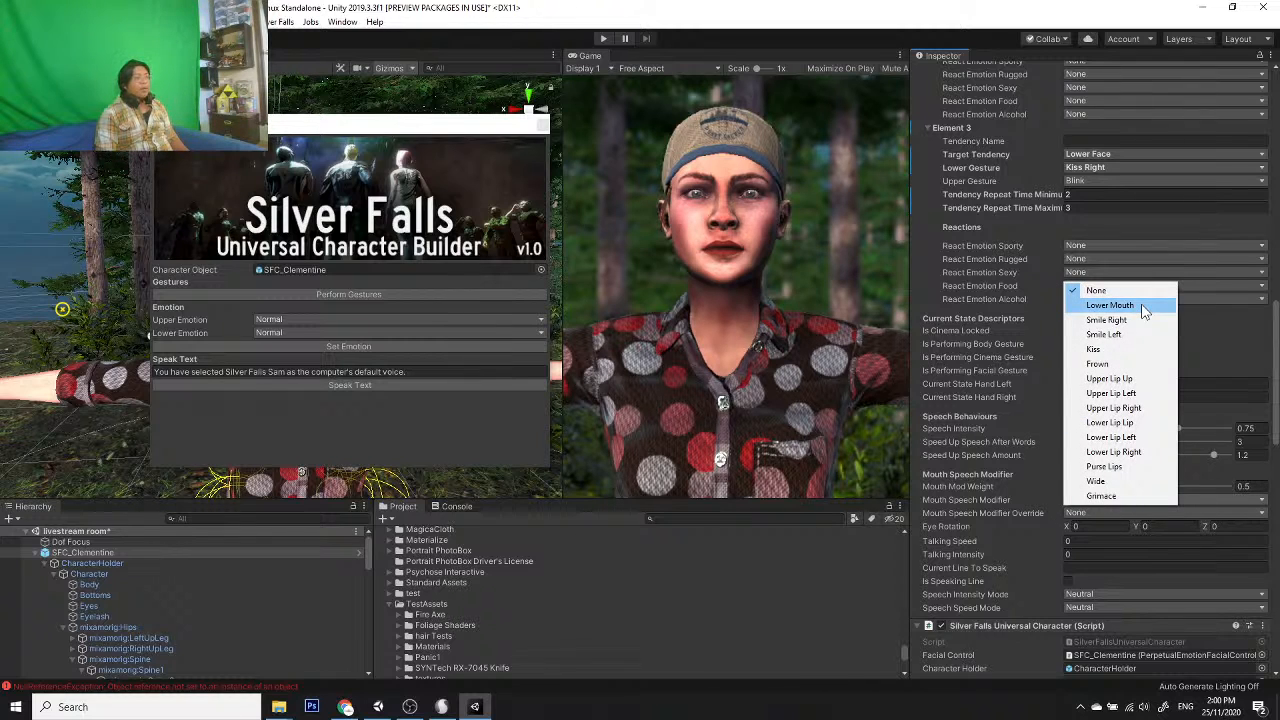
left_click(1110, 305)
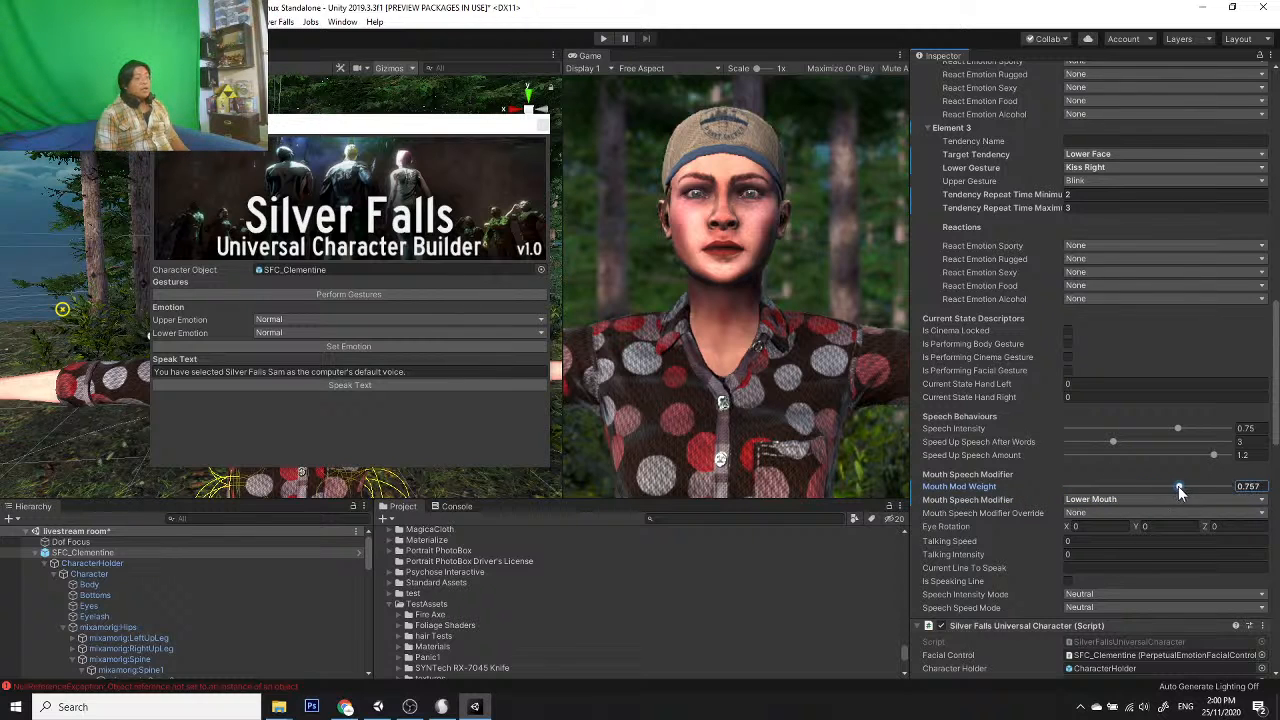
left_click(603, 40)
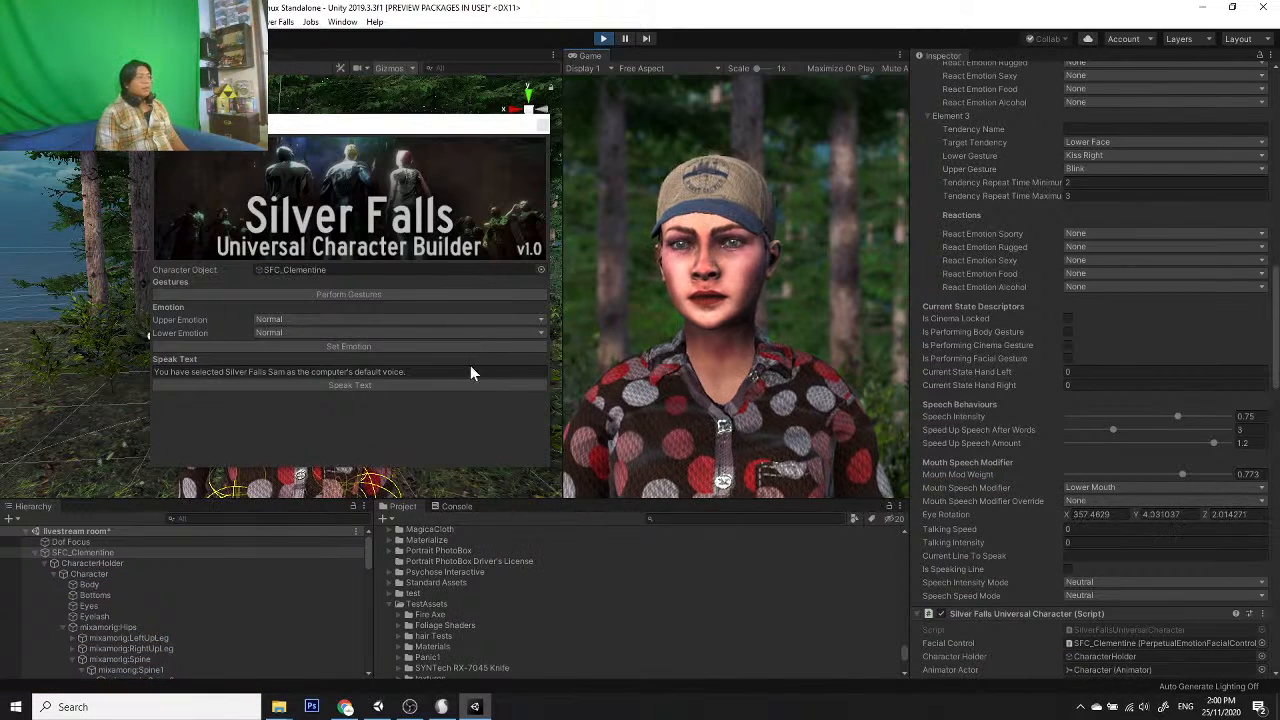
Step: Preview the default Speak Text line with Lower Mouth at the current Mouth Mod Weight, playing it repeatedly
left_click(407, 384)
left_click(317, 267)
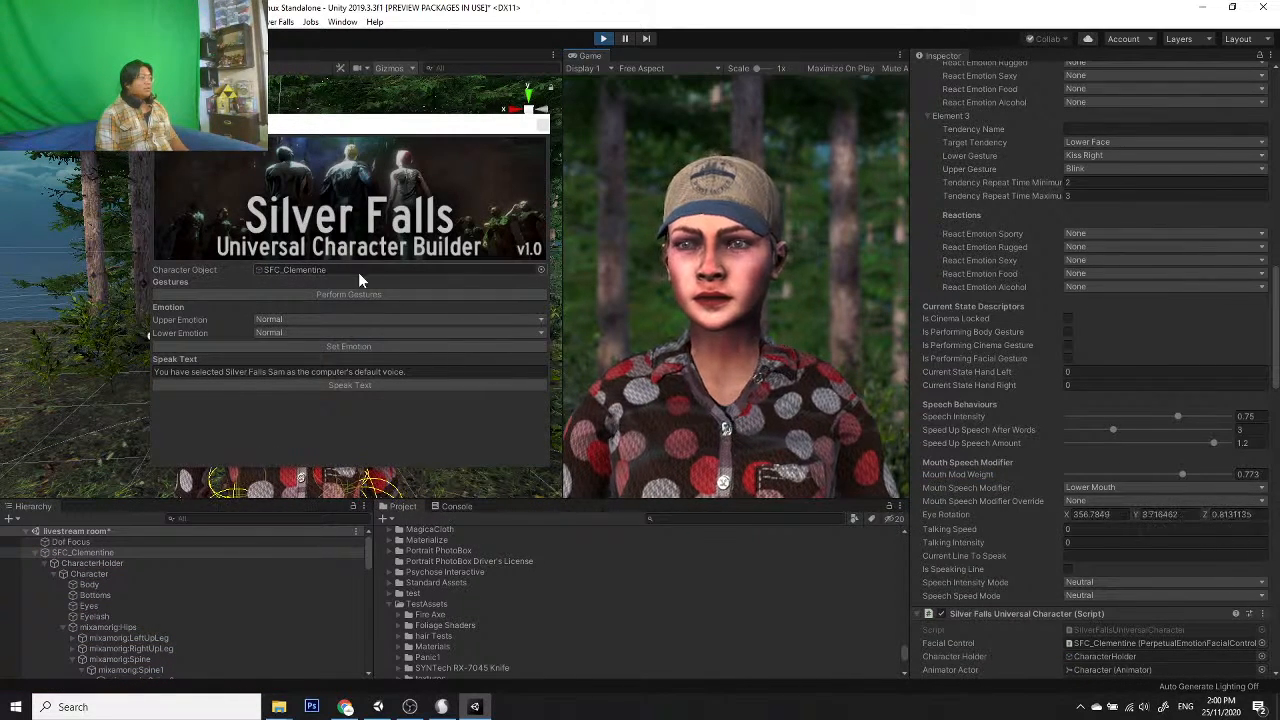
left_click(385, 384)
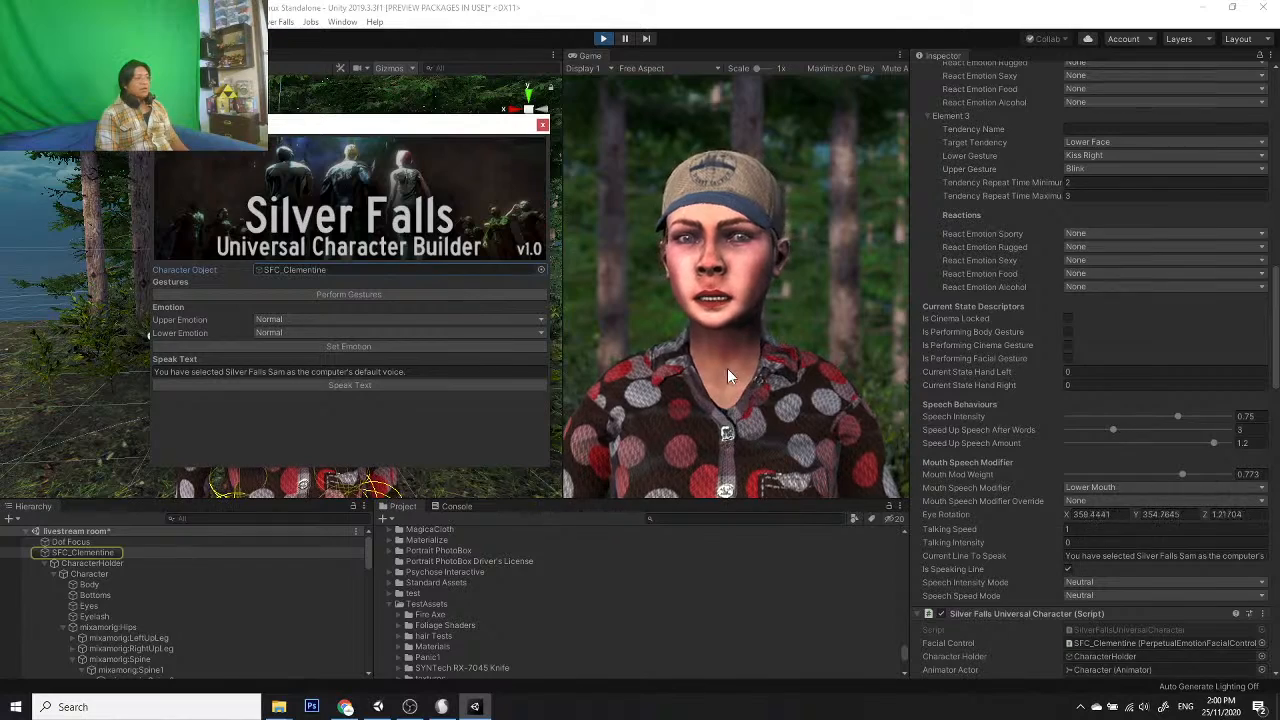
left_click(532, 382)
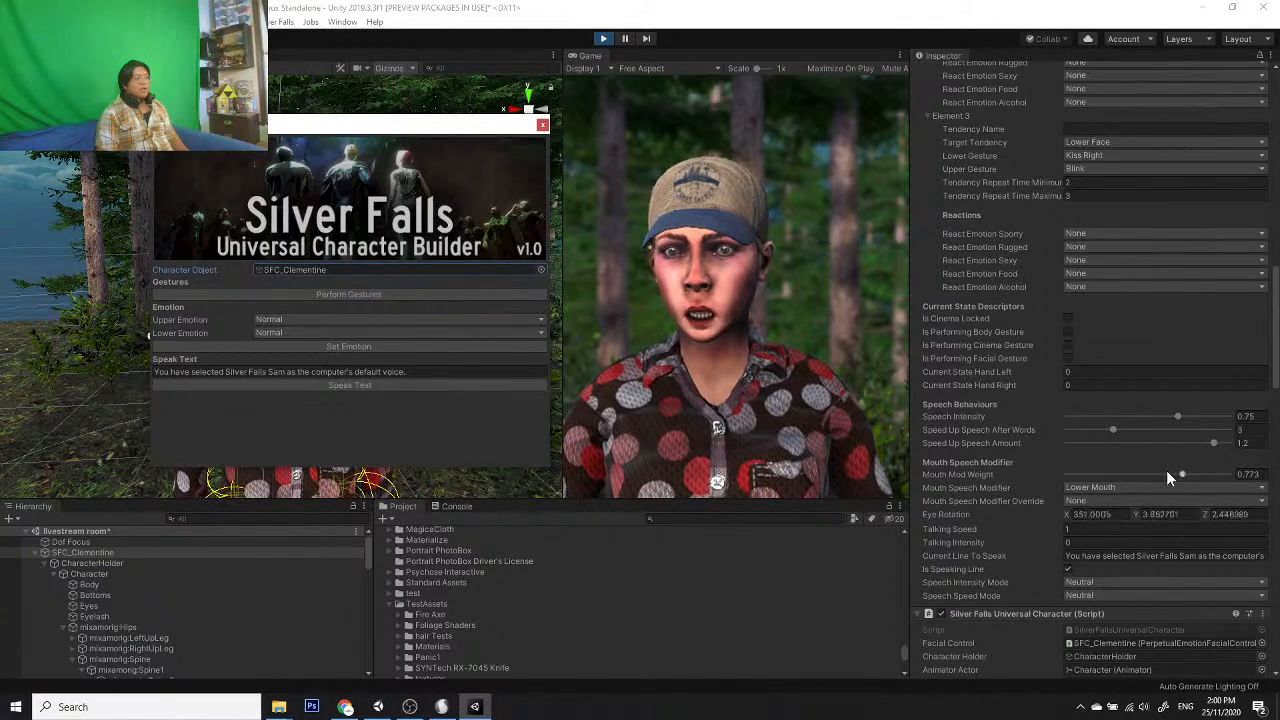
Step: Preview the default Speak Text line with Mouth Mod Weight at about 0.605 and again at 0.2
left_click_drag(1182, 470, 1149, 474)
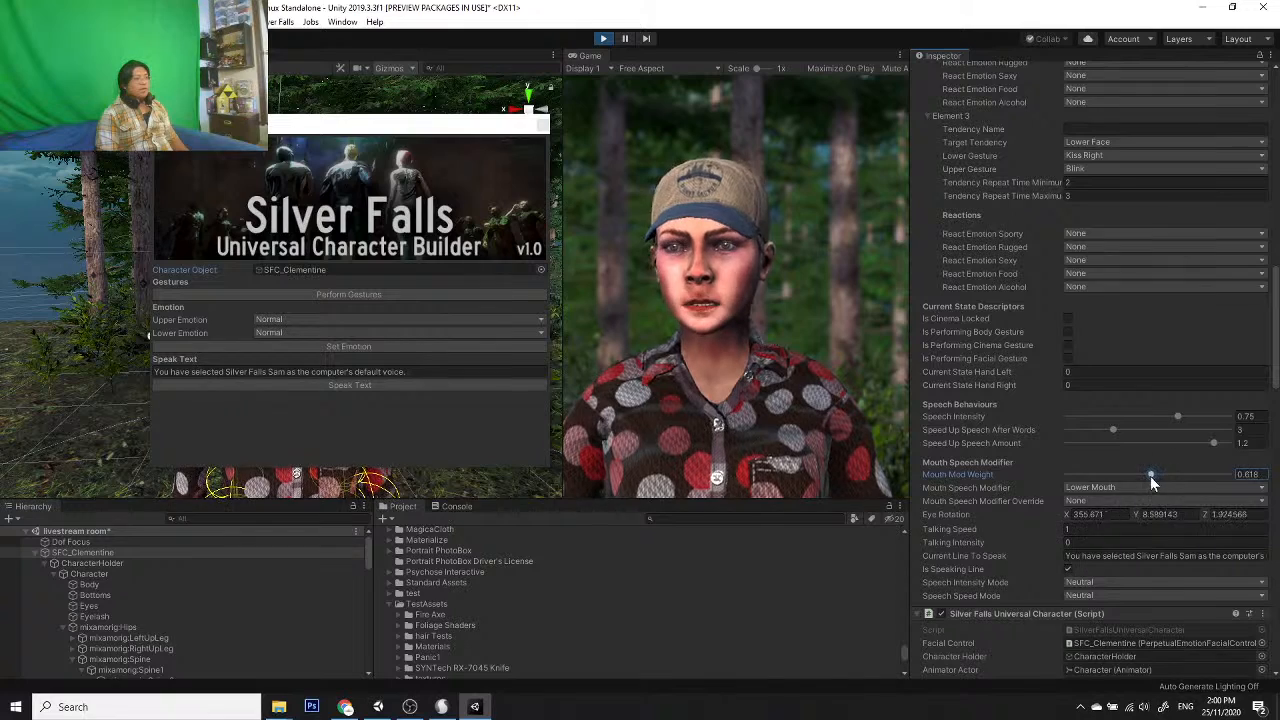
left_click(517, 383)
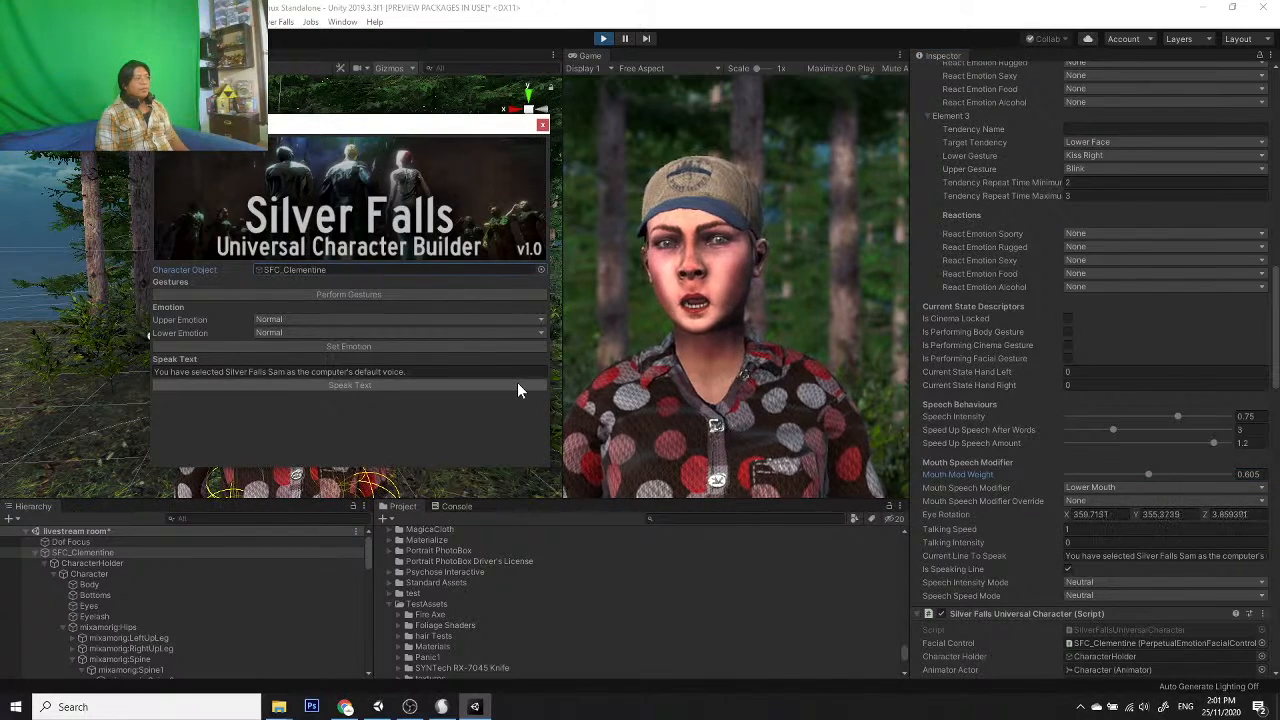
left_click_drag(1134, 473, 1040, 467)
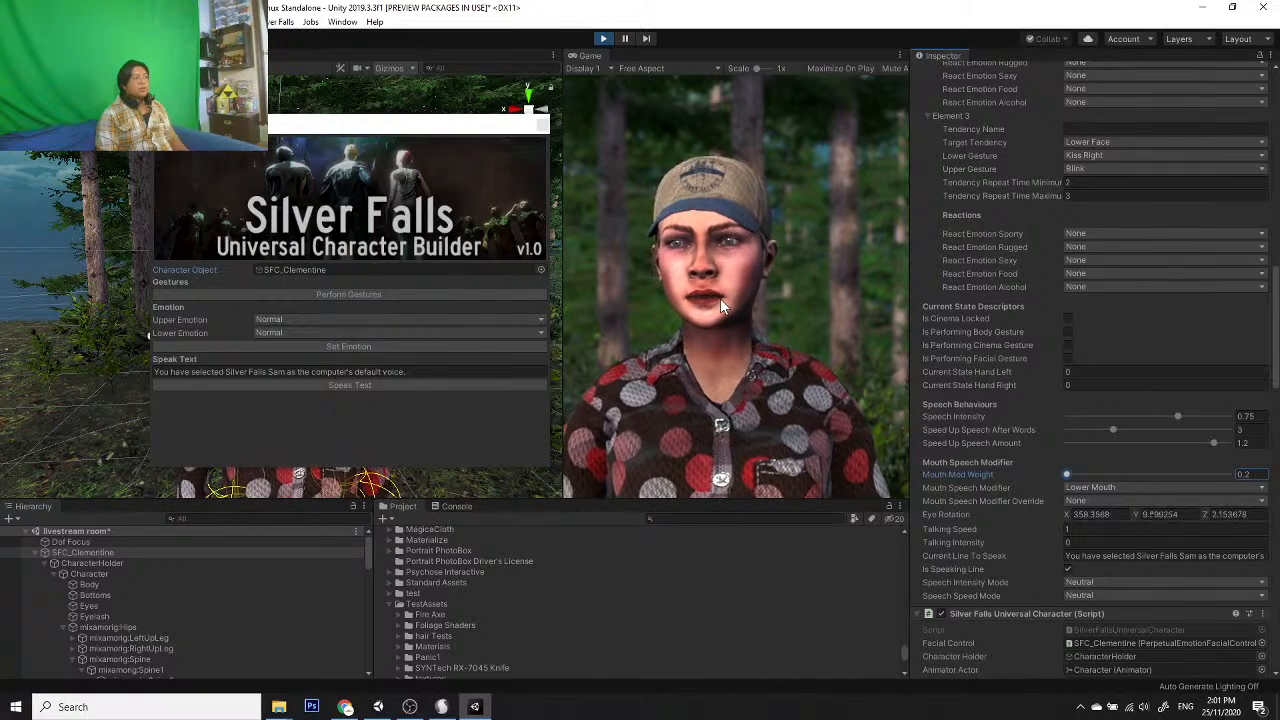
left_click(500, 385)
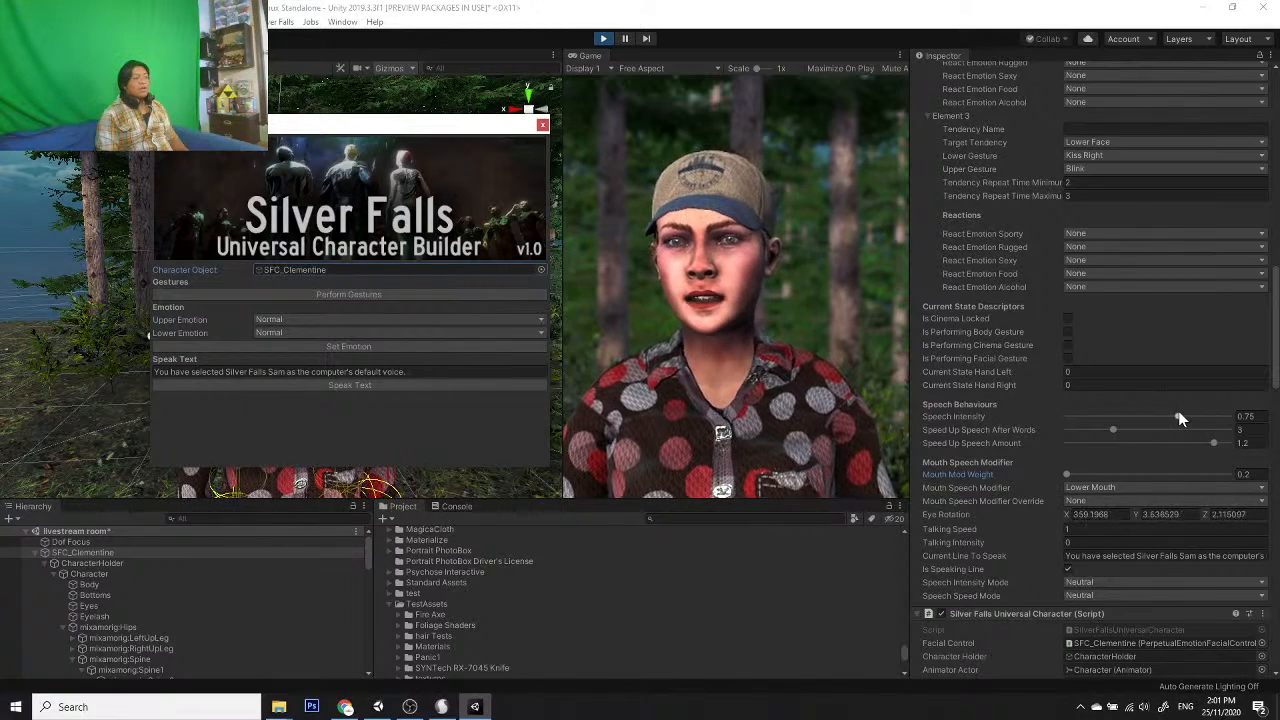
Step: Preview the default line at Speech Intensity of about 0.315, reduce the intensity to about 0.249, and stop playback
left_click_drag(1178, 416, 1090, 416)
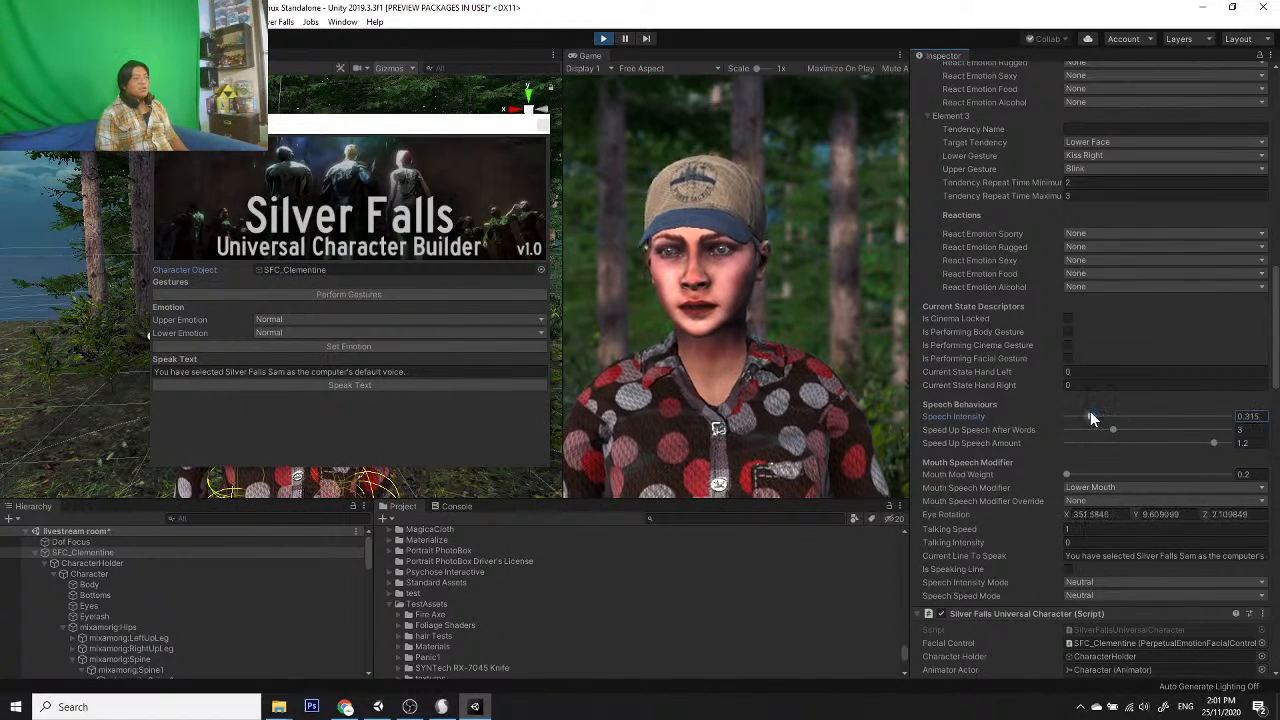
left_click(445, 384)
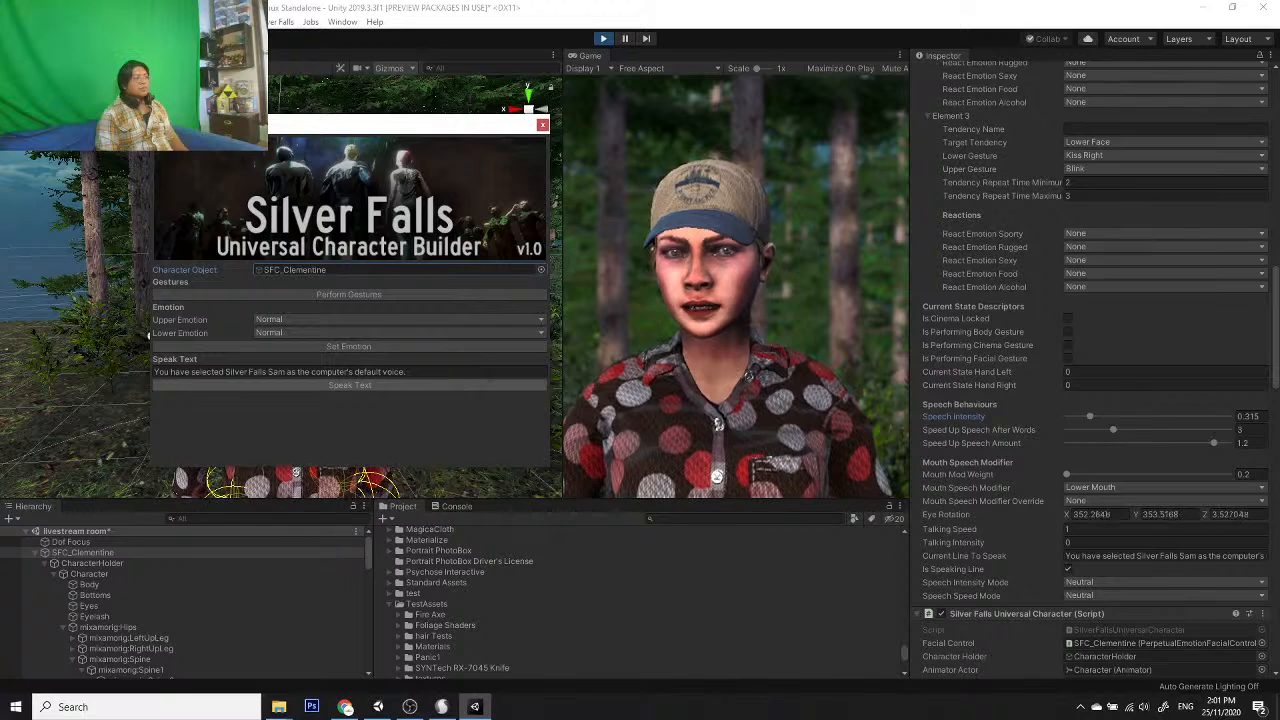
left_click_drag(1088, 416, 1076, 416)
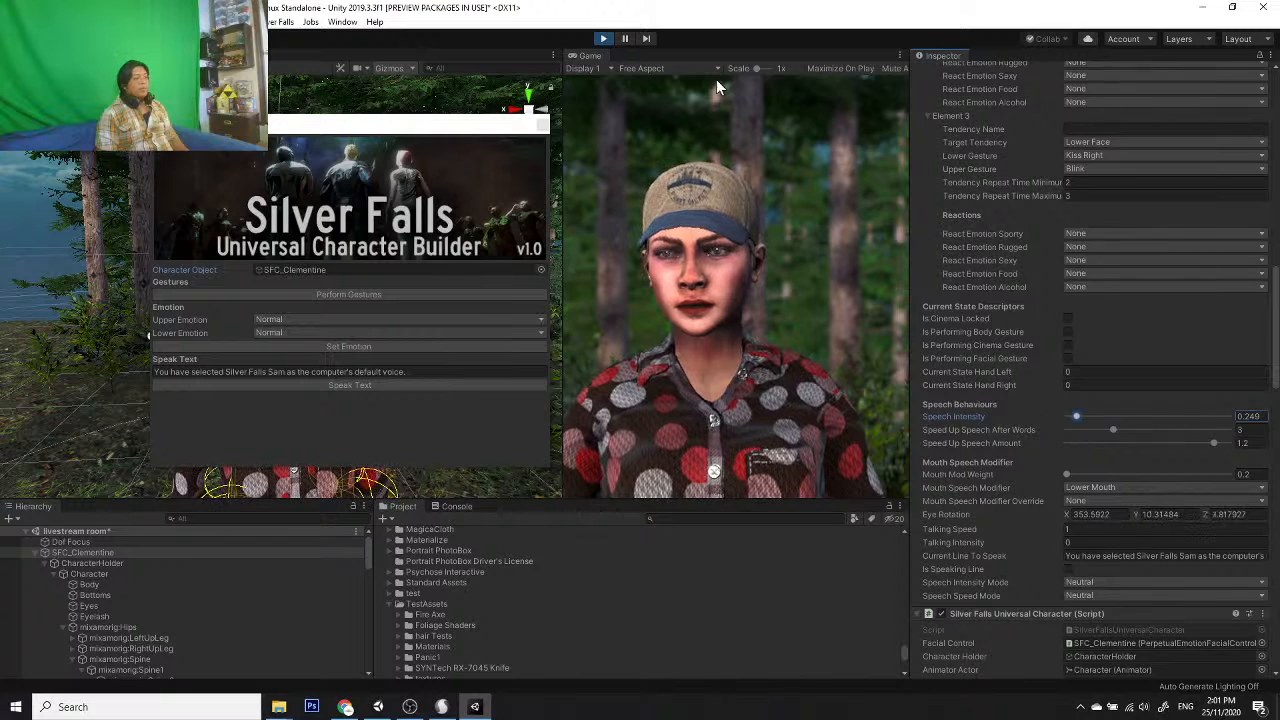
left_click(604, 40)
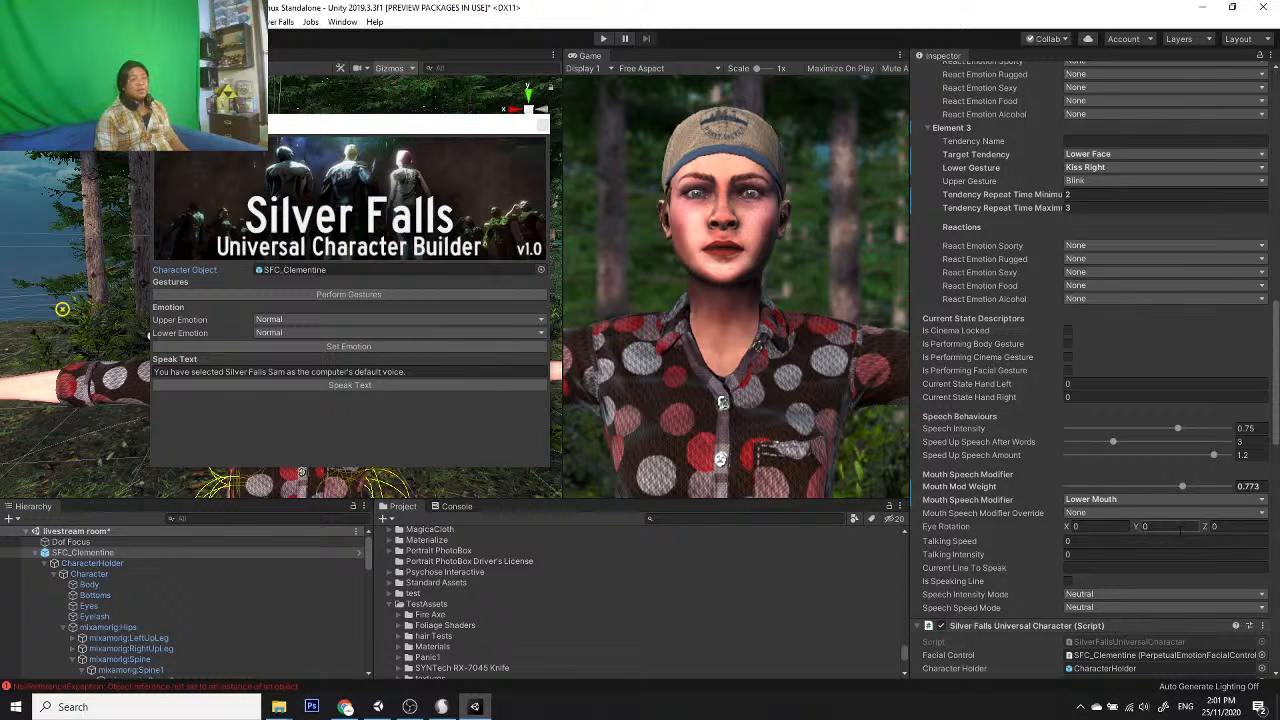
Step: Set SFC_Clementine's Mouth Speech Modifier to Purse Lips, leaving Mouth Speech Modifier Override at None
left_click(1104, 499)
left_click(1104, 499)
left_click(1104, 499)
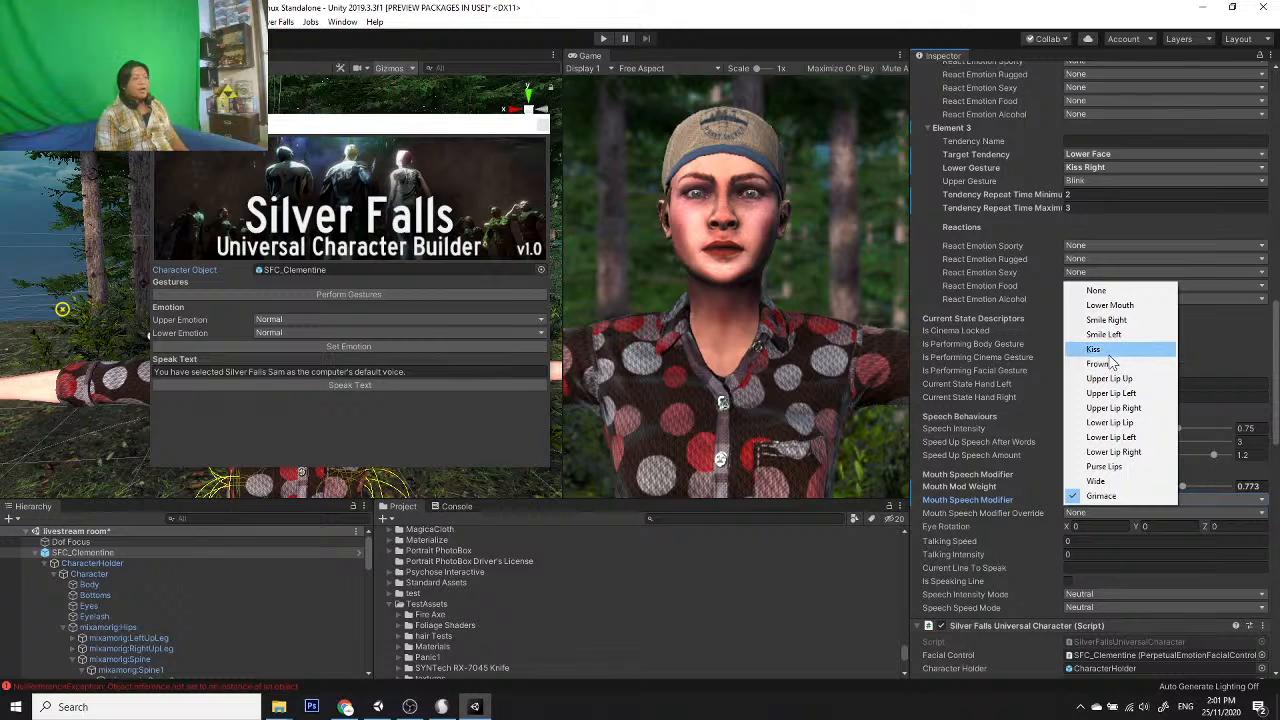
left_click(1105, 467)
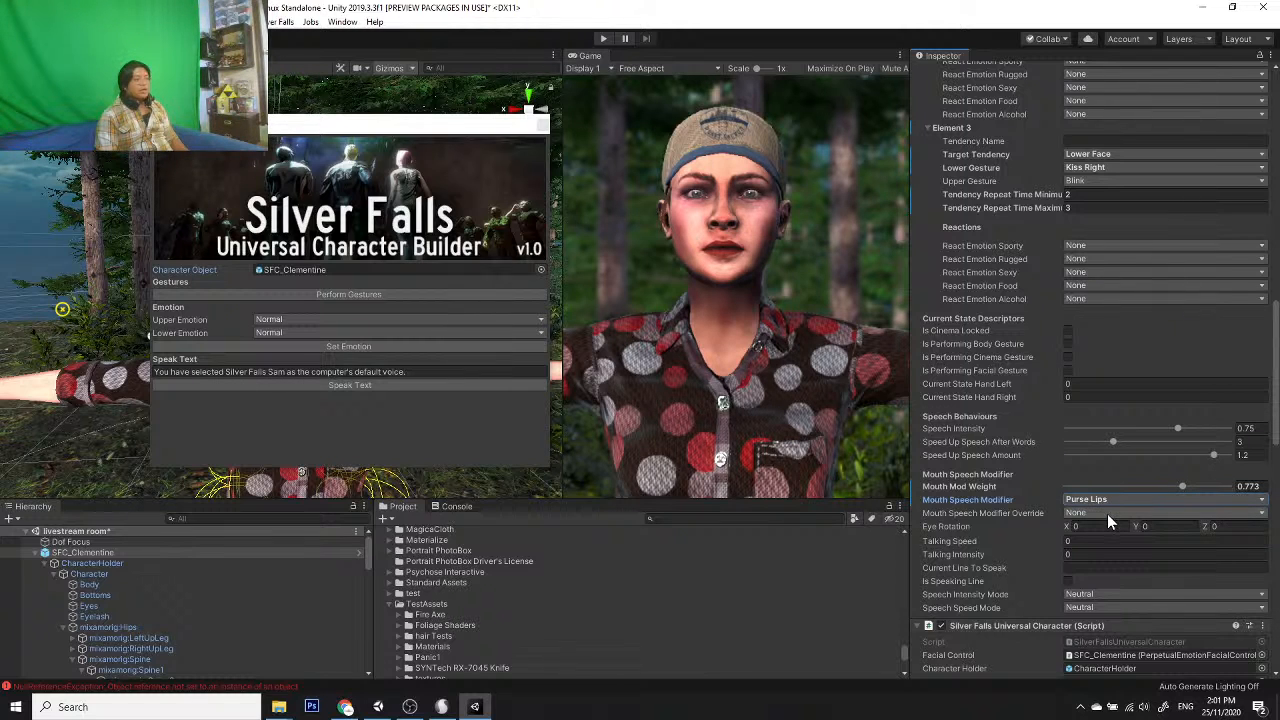
left_click(1107, 513)
left_click(980, 8)
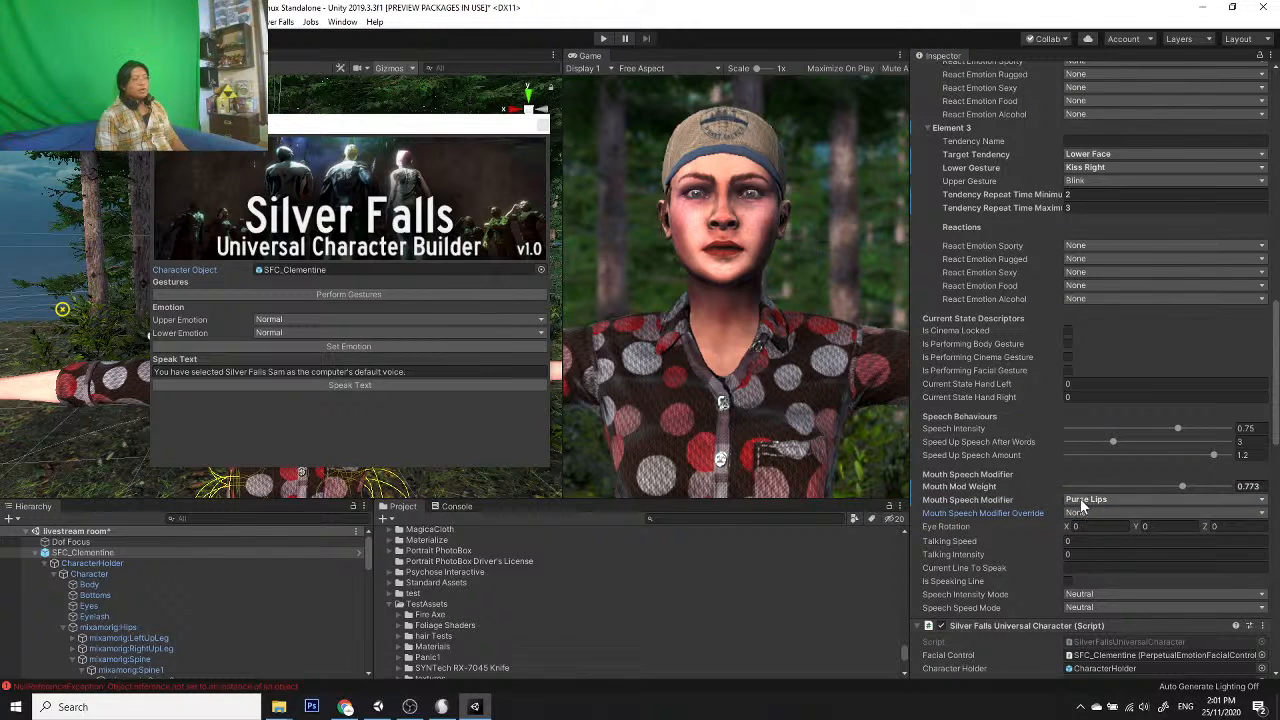
Step: Play the scene, speak the default line with Purse Lips, and raise Mouth Mod Weight to about 0.898
left_click(603, 39)
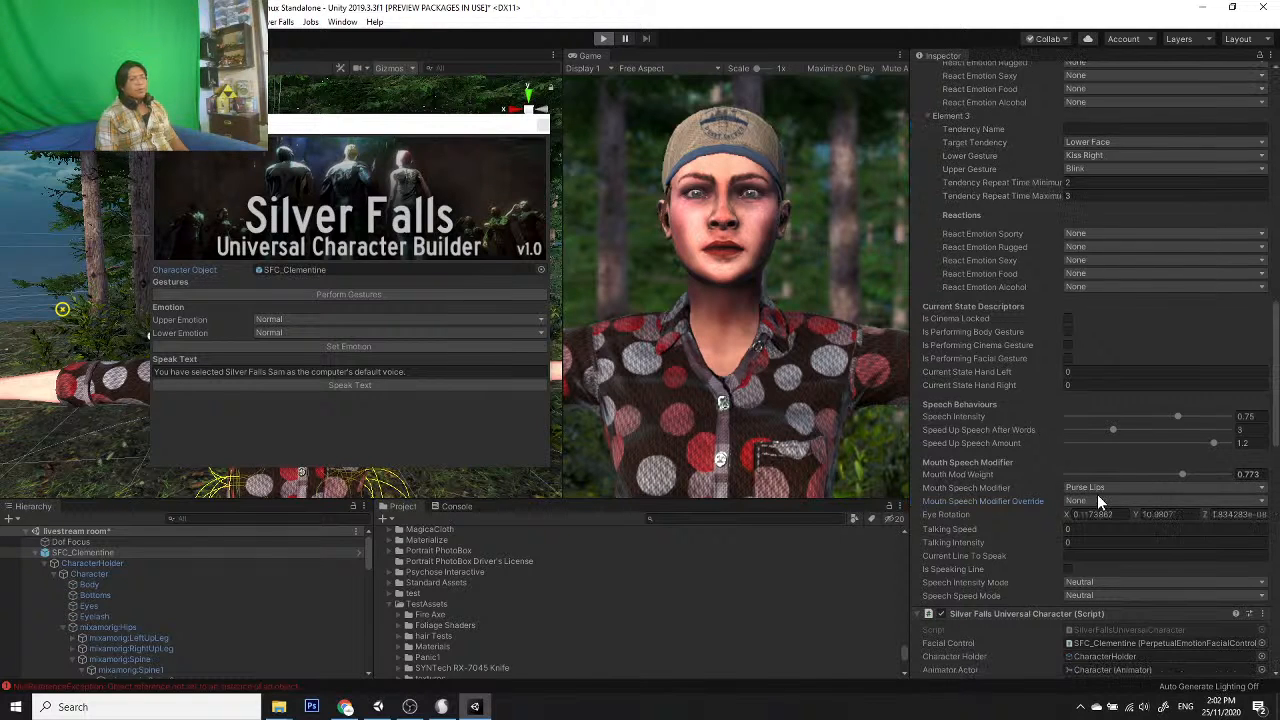
left_click(459, 385)
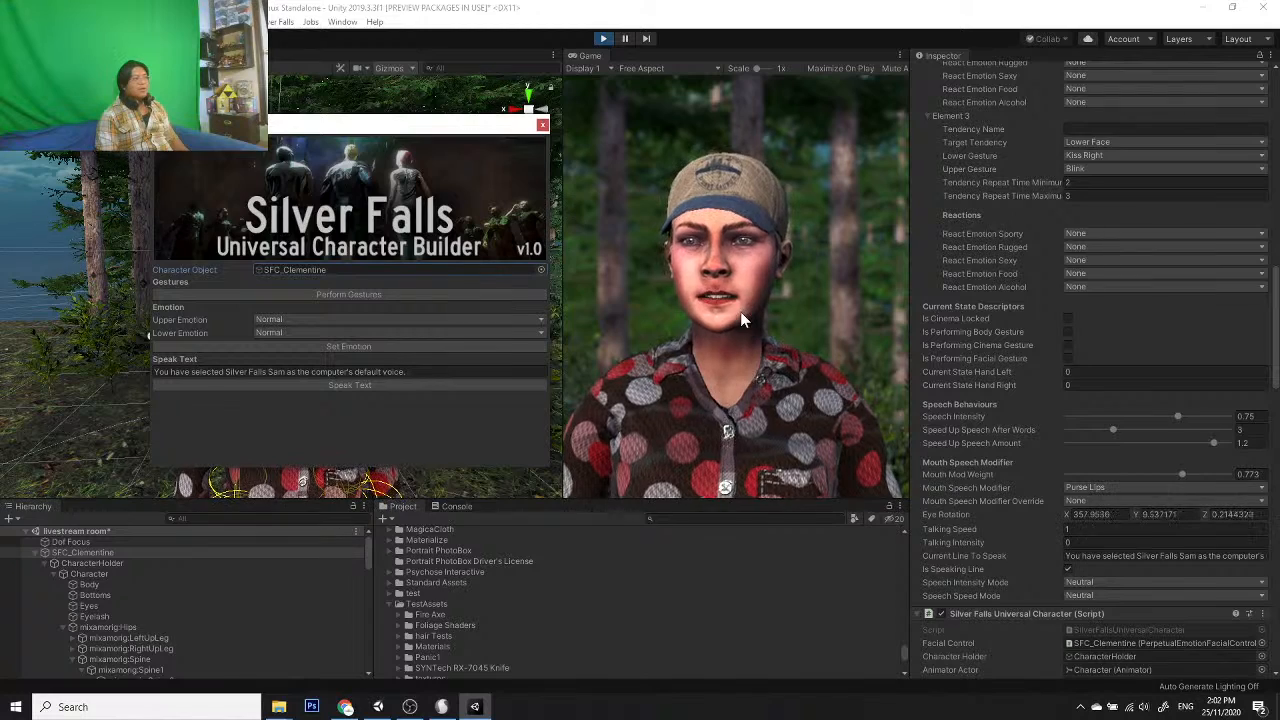
left_click_drag(1184, 475, 1208, 474)
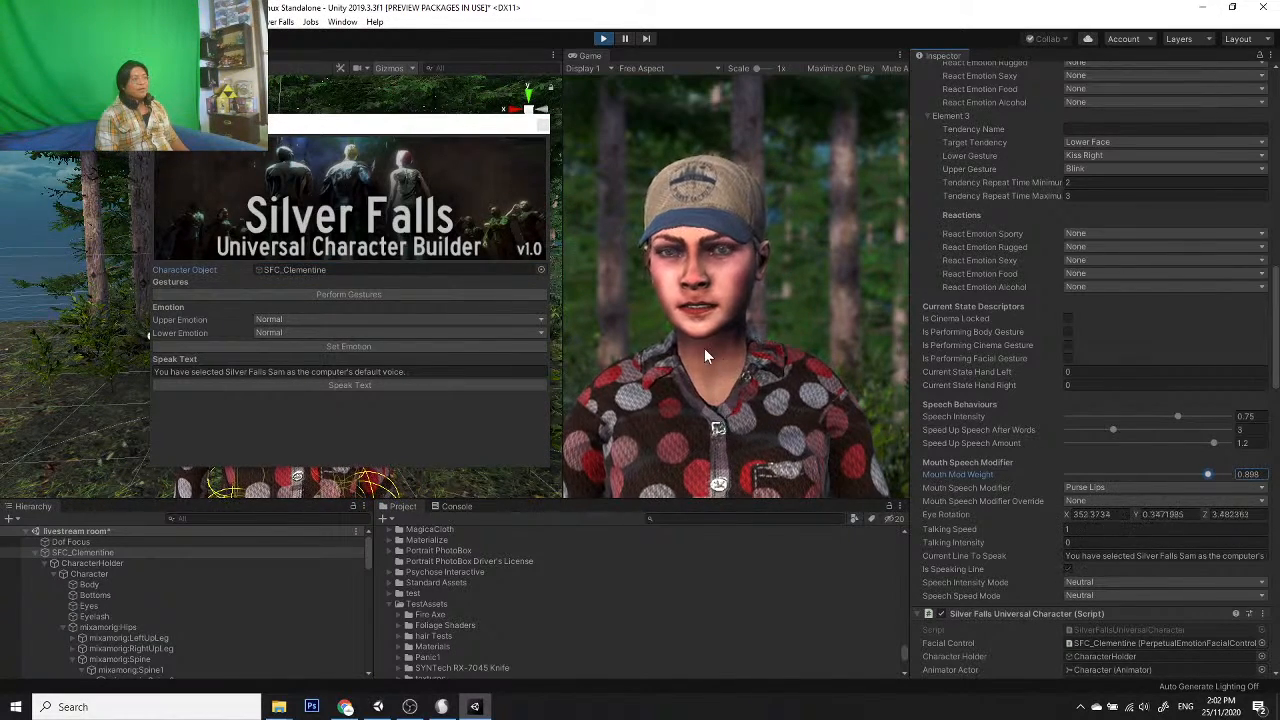
Step: Move the character builder window clear of the Scene view and preview the default line while viewing SFC_Clementine from the side and front
left_click_drag(406, 133, 798, 355)
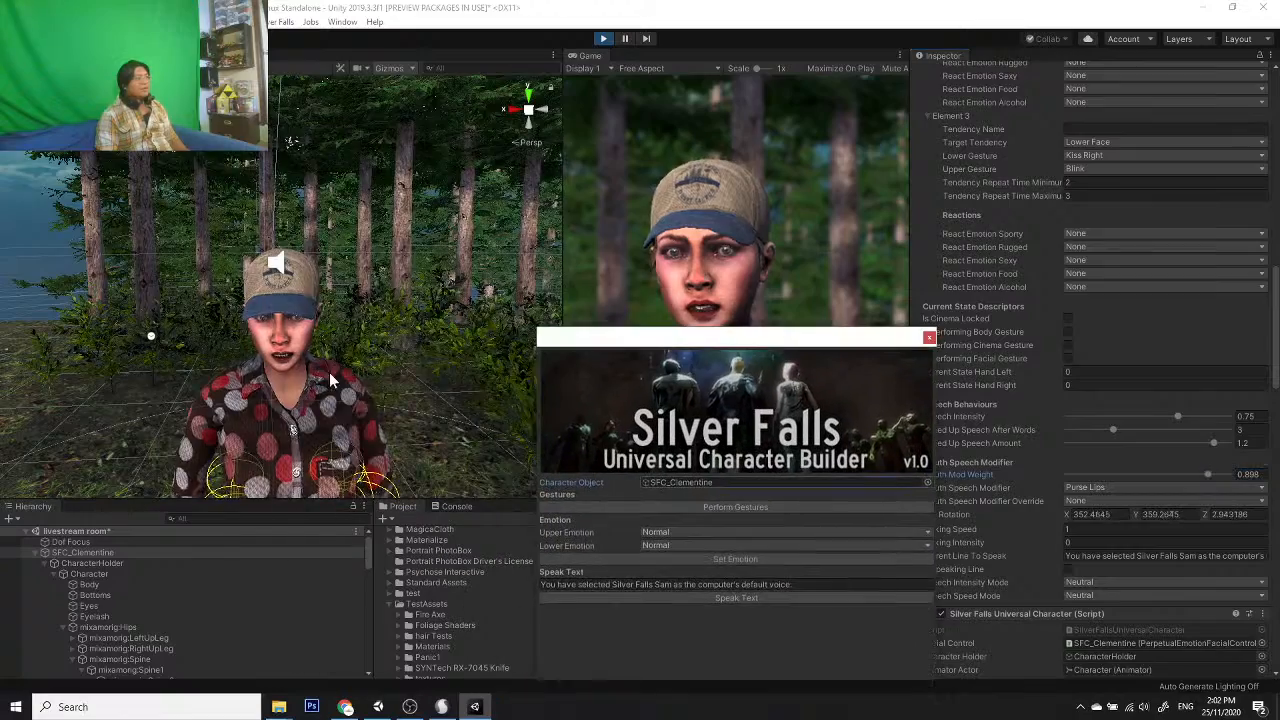
scroll(371, 378, "down", 5)
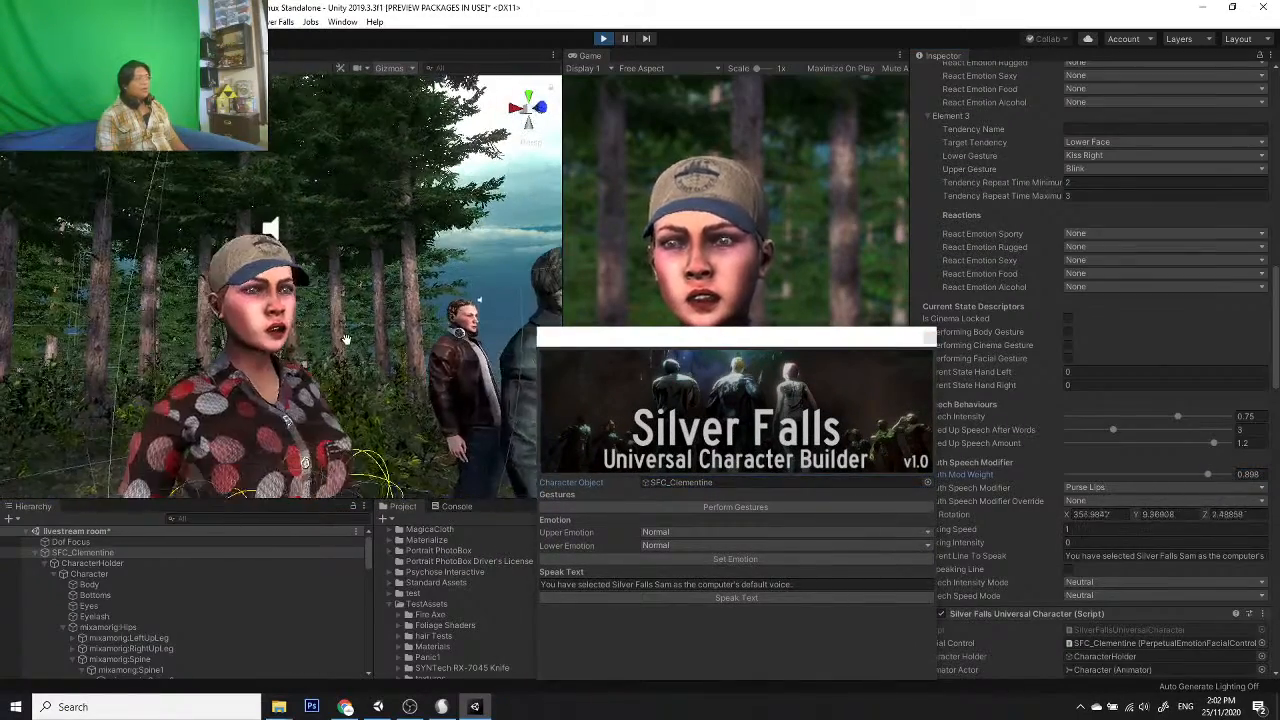
scroll(335, 335, "up", 3)
left_click_drag(323, 329, 490, 340, "alt")
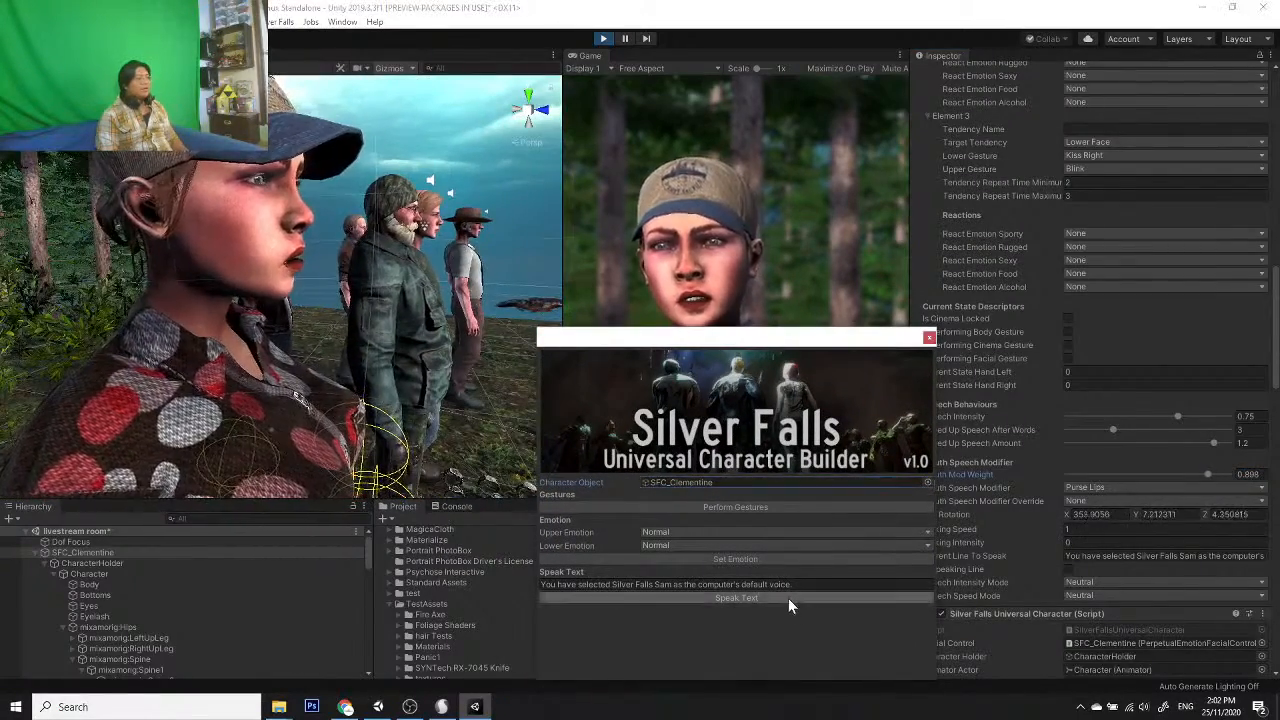
left_click(788, 598)
left_click(317, 329)
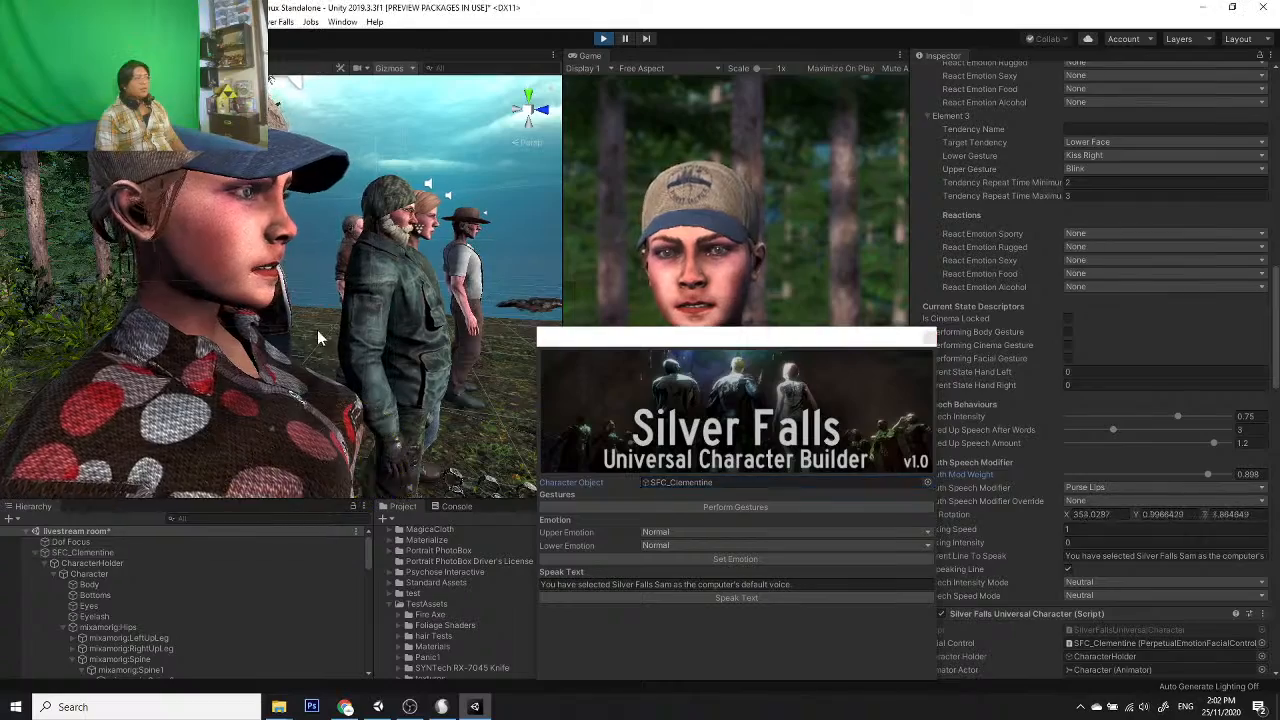
left_click_drag(307, 306, 215, 310, "alt")
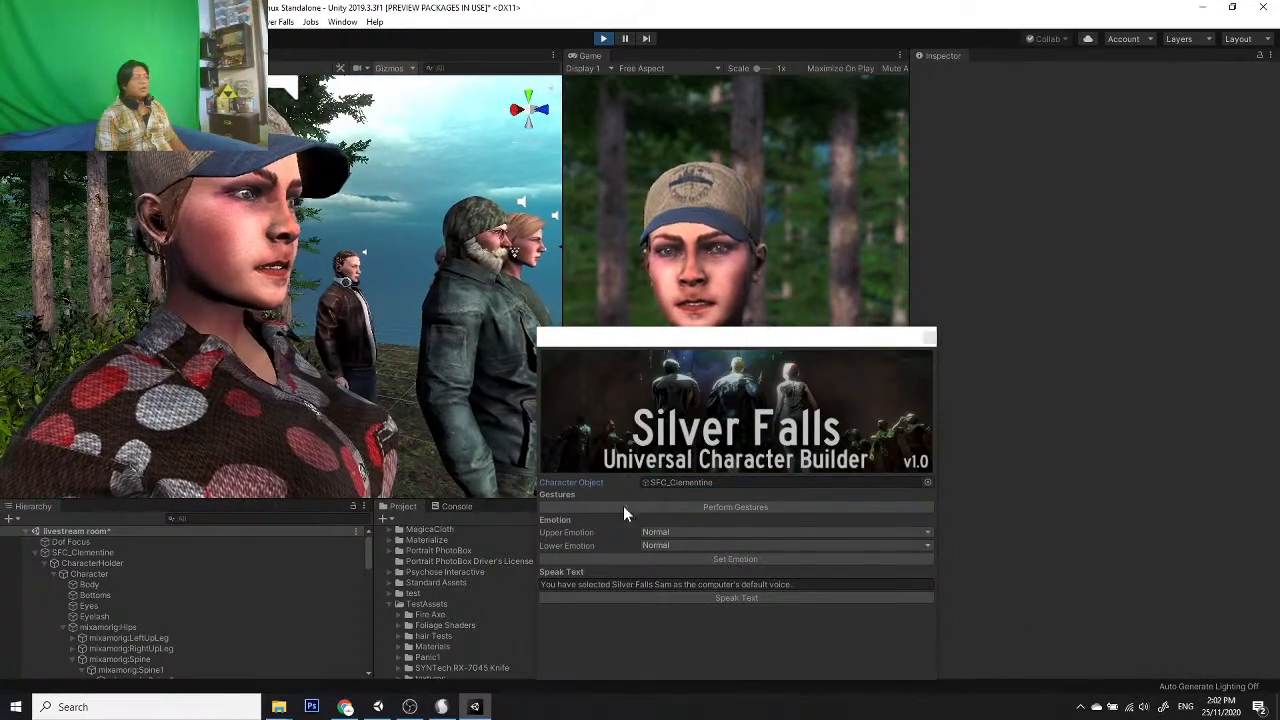
left_click(720, 599)
double_click(86, 553)
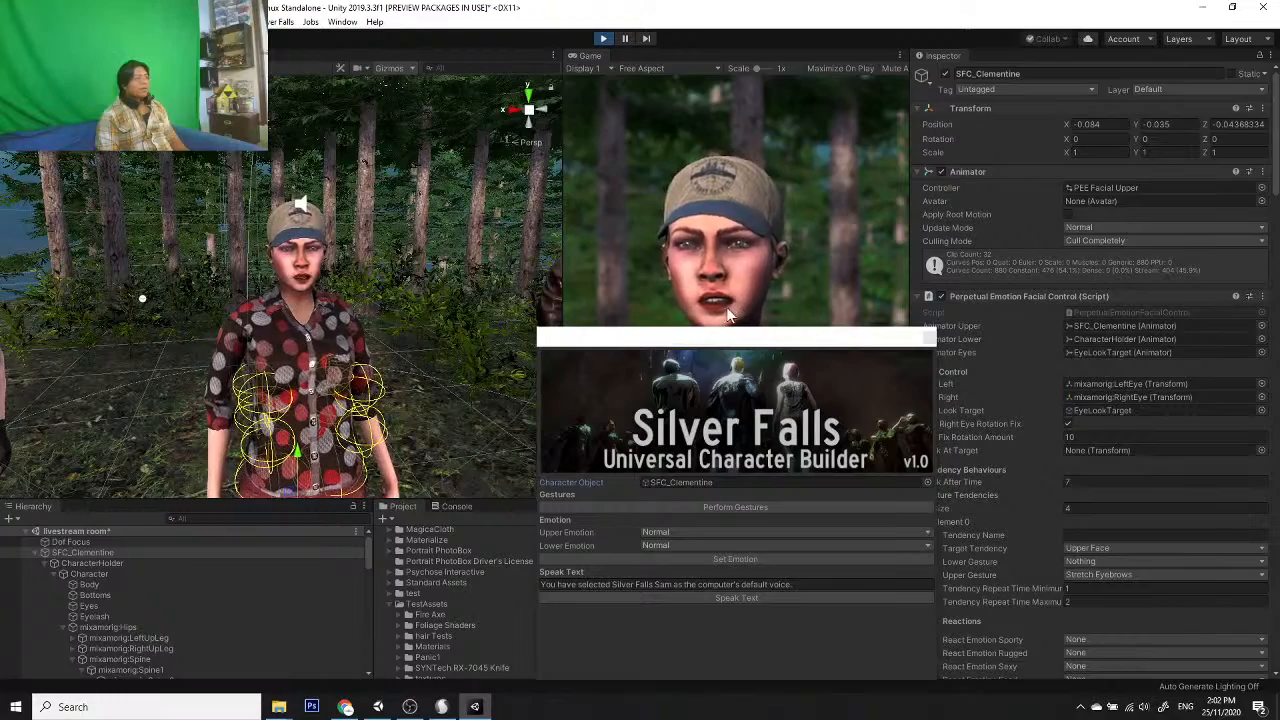
Step: Inspect SFC_Clementine's cap up close in the Scene view, hide the gizmos, and clear the selection
scroll(332, 289, "up", 5)
left_click_drag(331, 284, 268, 277, "alt")
left_click(265, 277)
scroll(300, 300, "down", 2)
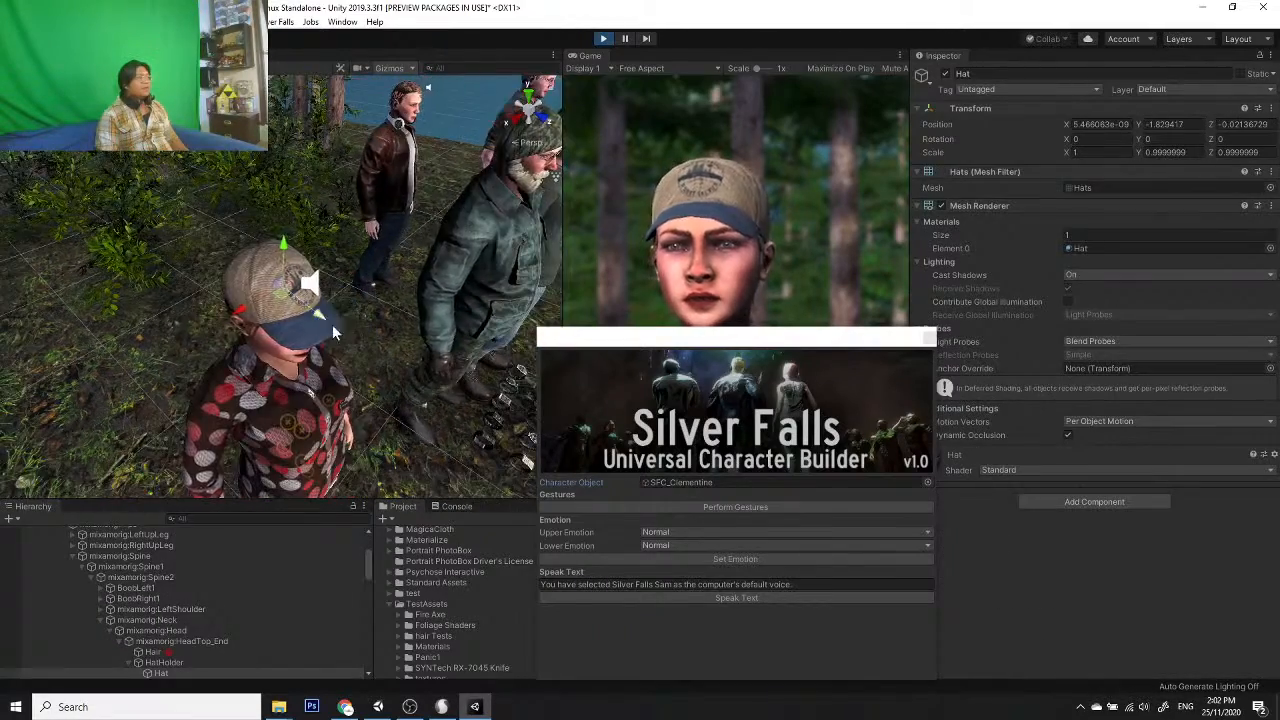
left_click_drag(332, 324, 312, 306, "alt")
scroll(312, 305, "up", 3)
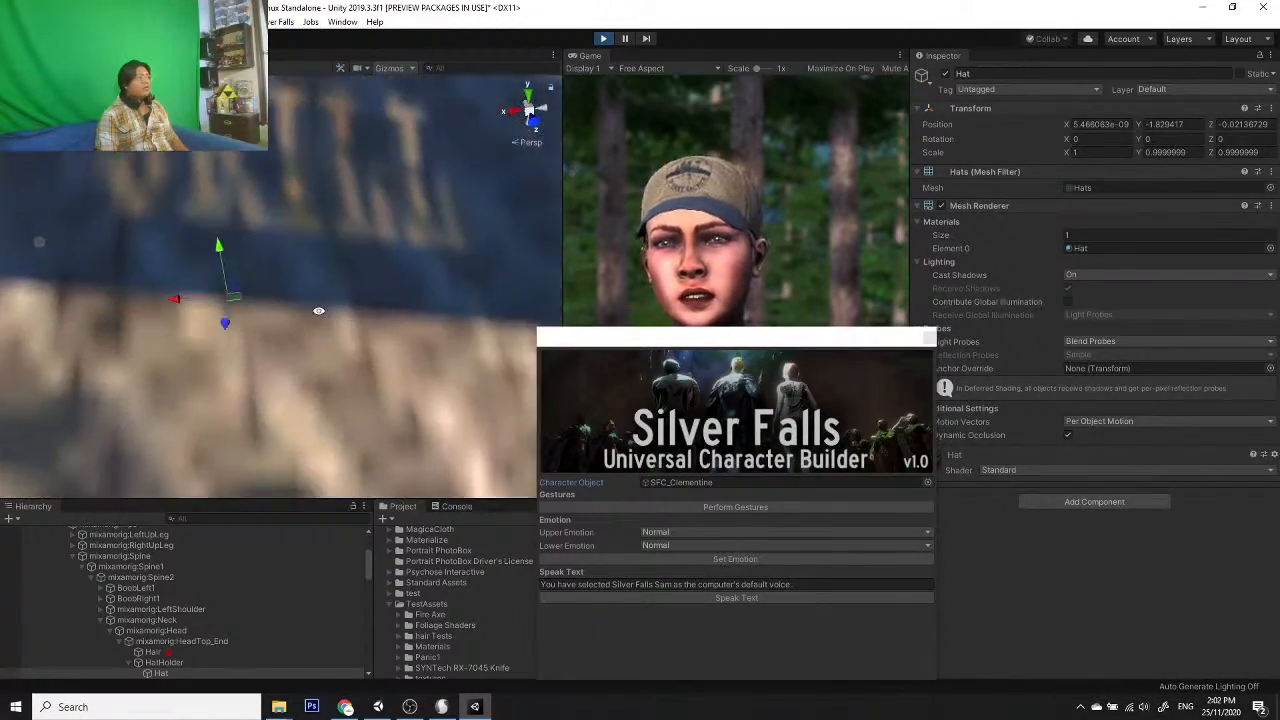
scroll(320, 323, "down", 4)
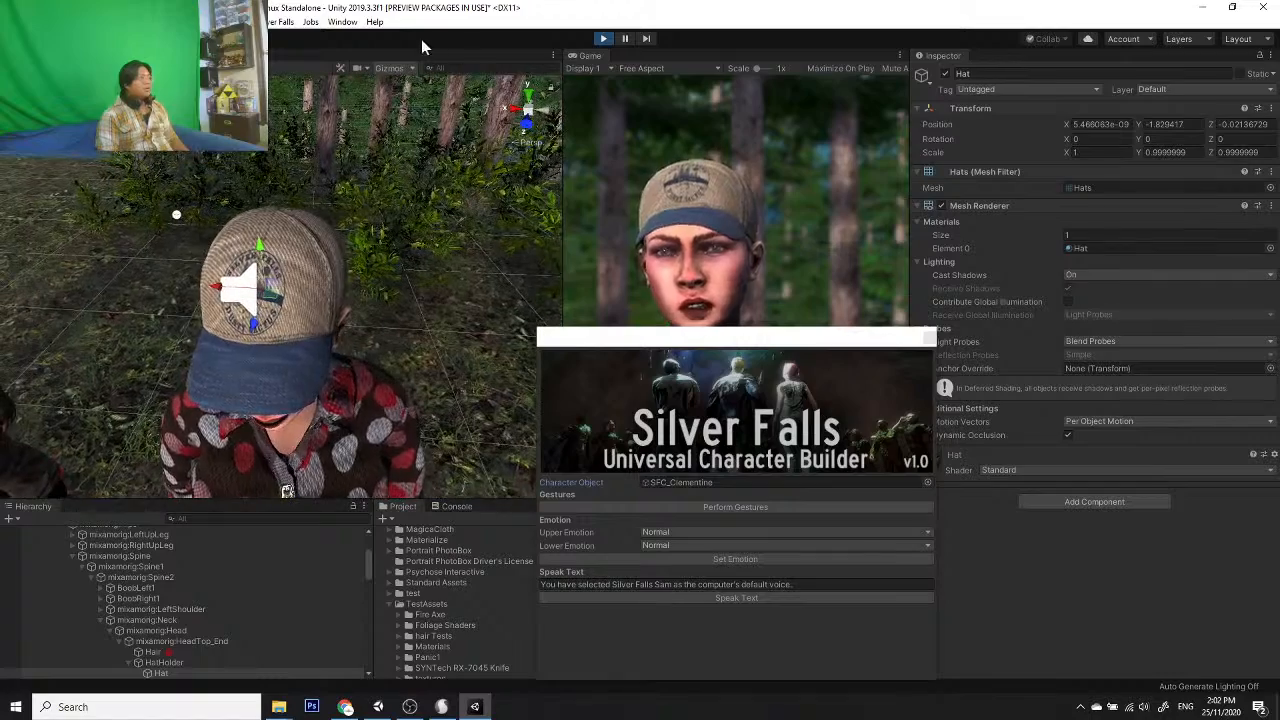
left_click(393, 68)
left_click_drag(287, 345, 257, 348, "alt")
left_click(452, 124)
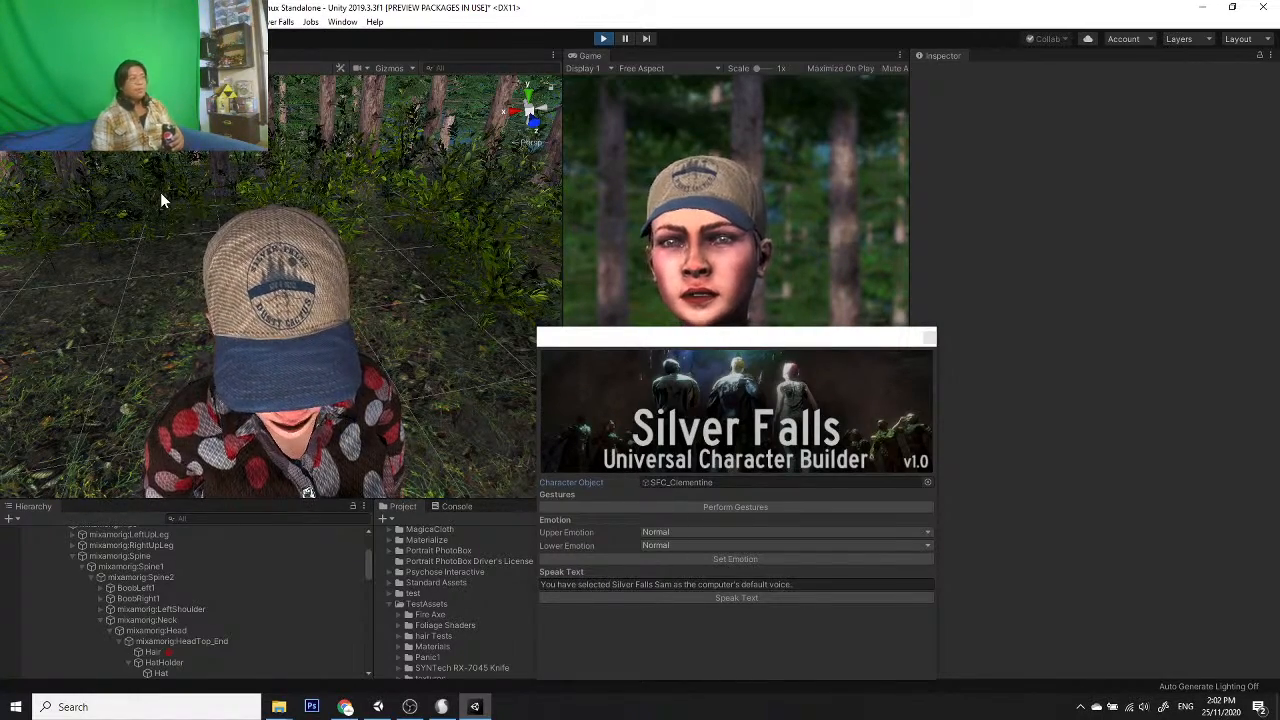
Step: Move the character builder window away from the lower panels and examine SFC_Clementine's mouth, skin and shirt up close
left_click_drag(647, 337, 865, 166)
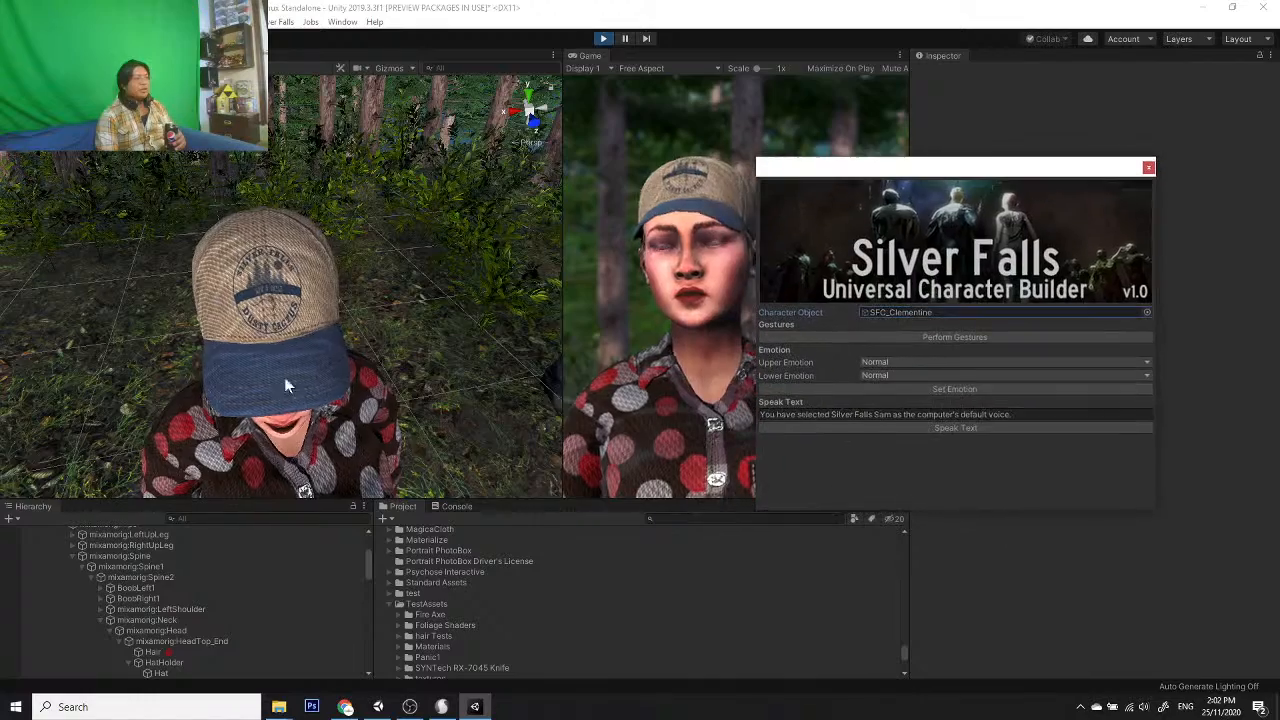
scroll(318, 370, "up", 5)
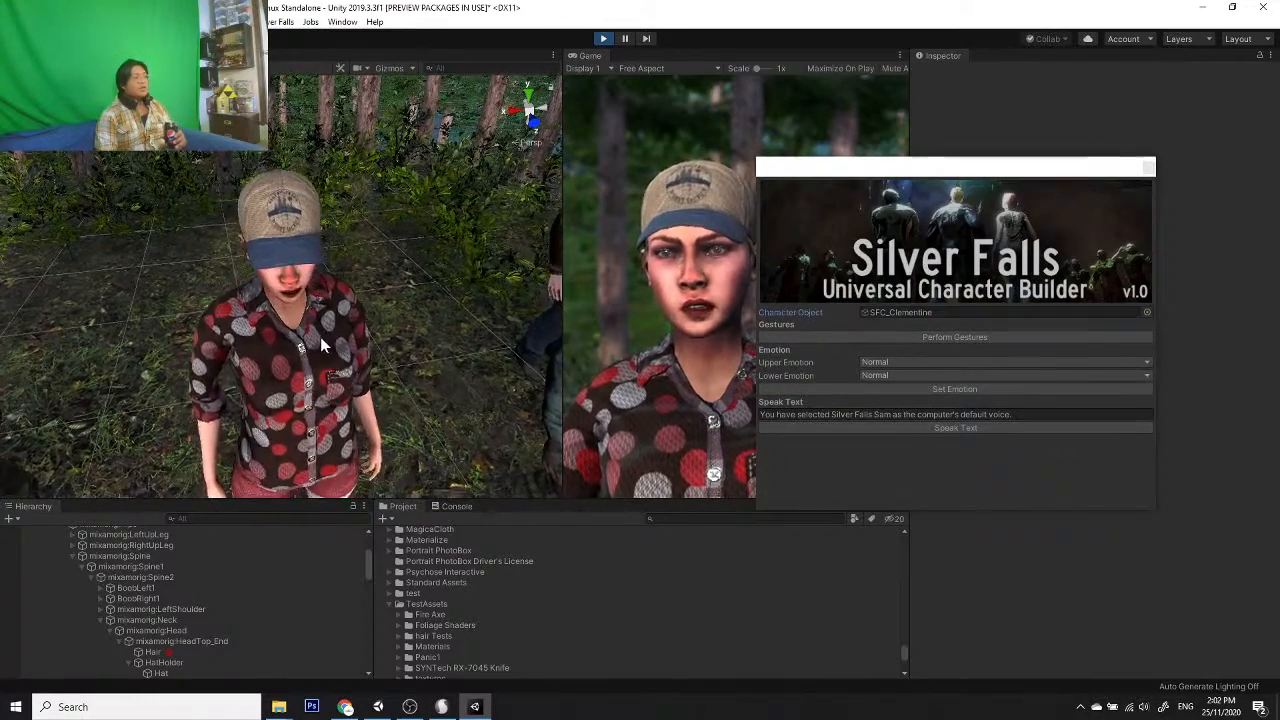
scroll(320, 346, "down", 2)
scroll(321, 350, "up", 2)
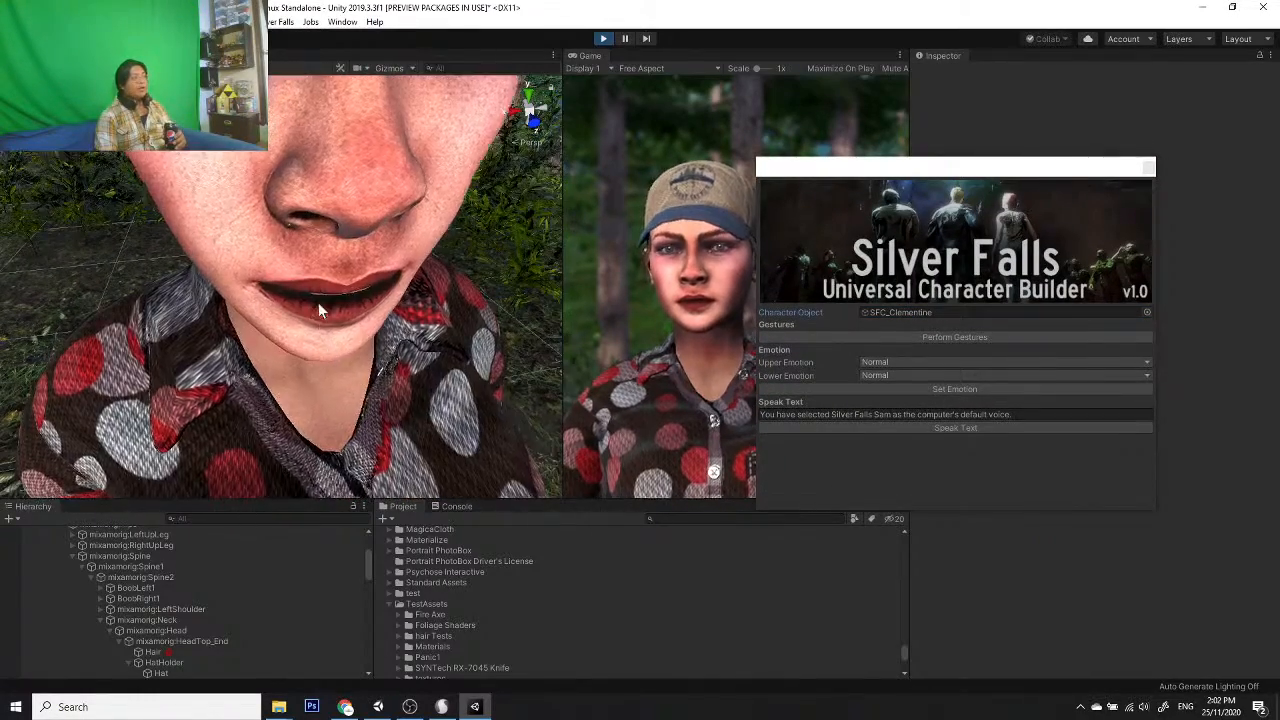
middle_click_drag(319, 302, 458, 391)
scroll(375, 351, "down", 6)
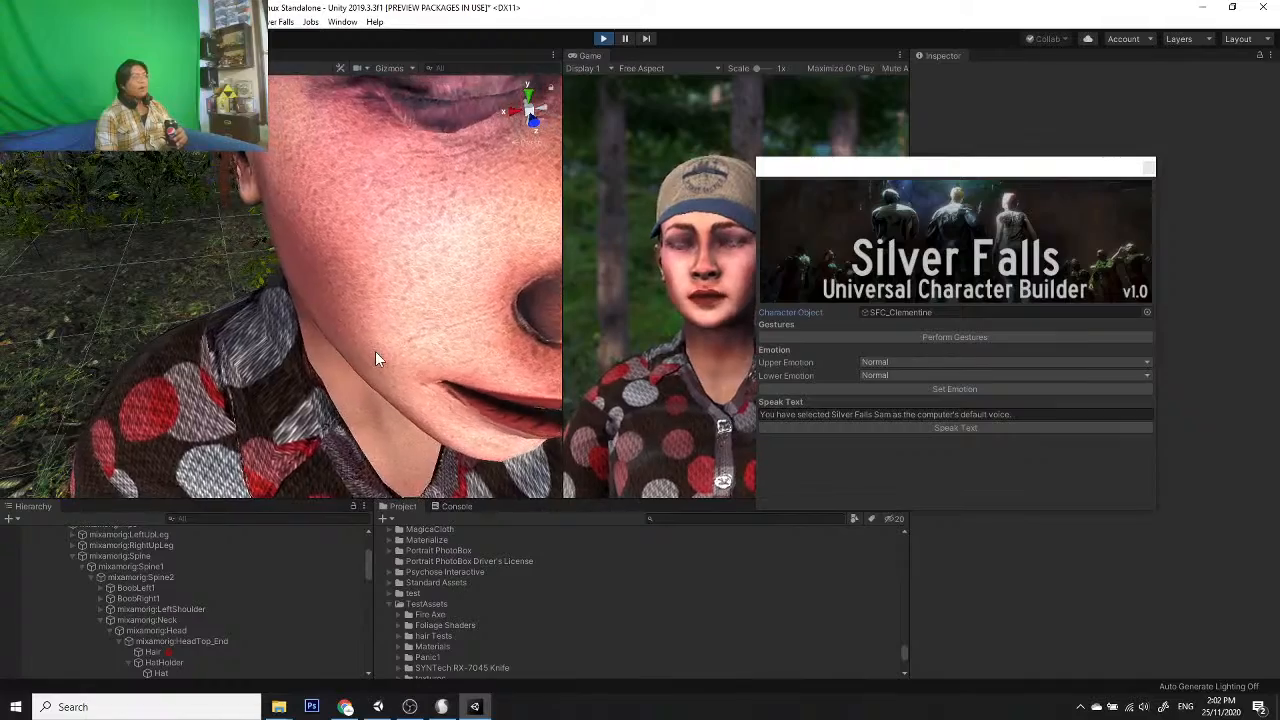
scroll(358, 358, "up", 6)
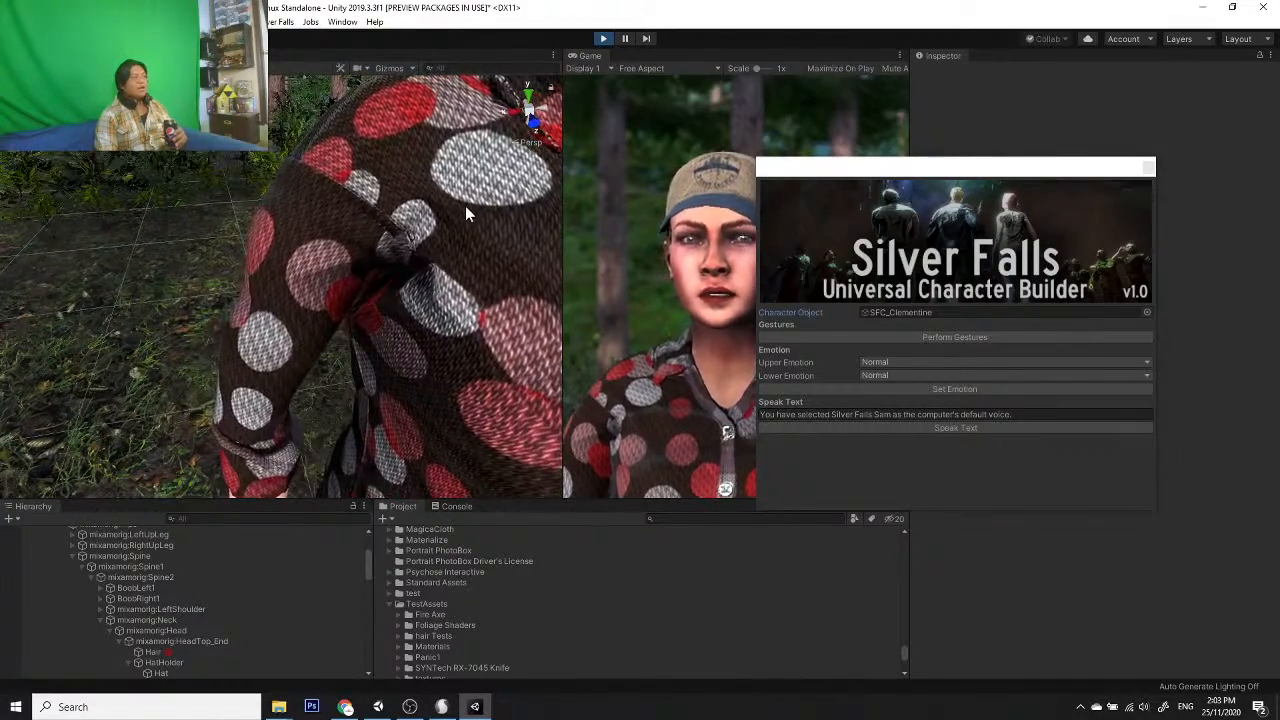
Step: Select SFC_Clementine, nudge it to X about -0.112 and rotate it about 4.6 degrees around Y
scroll(321, 337, "down", 8)
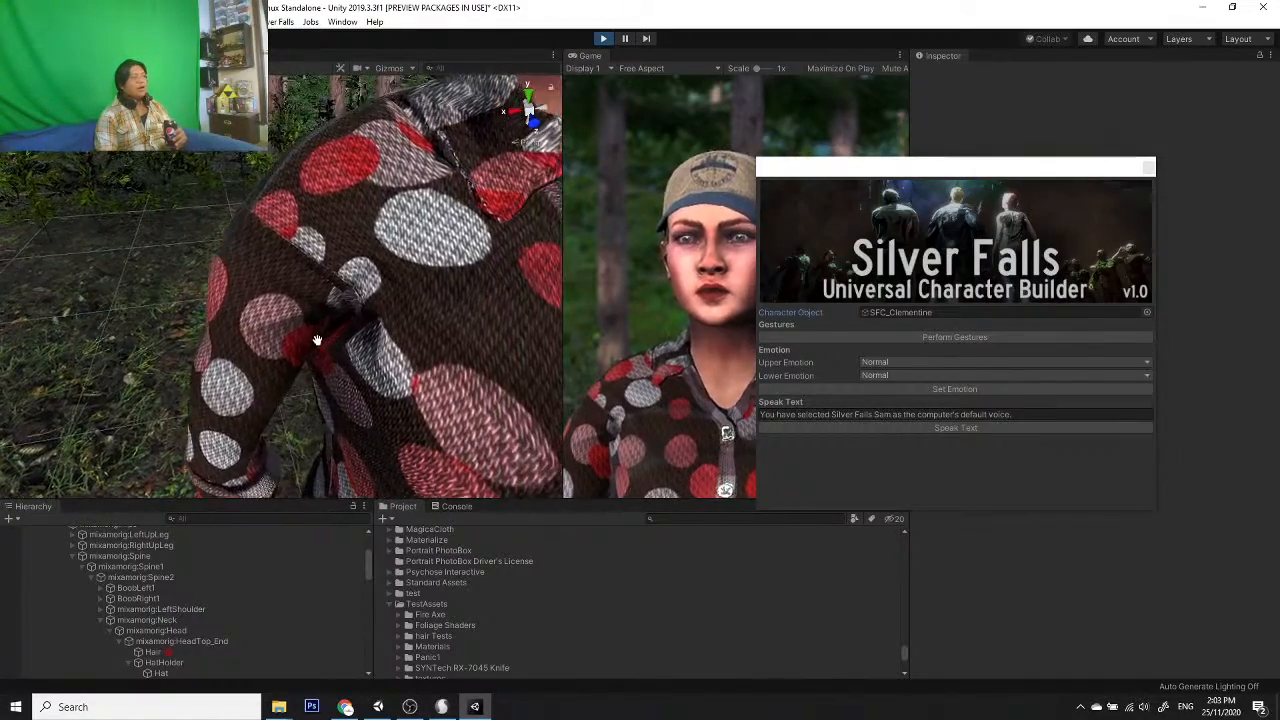
scroll(270, 342, "down", 2)
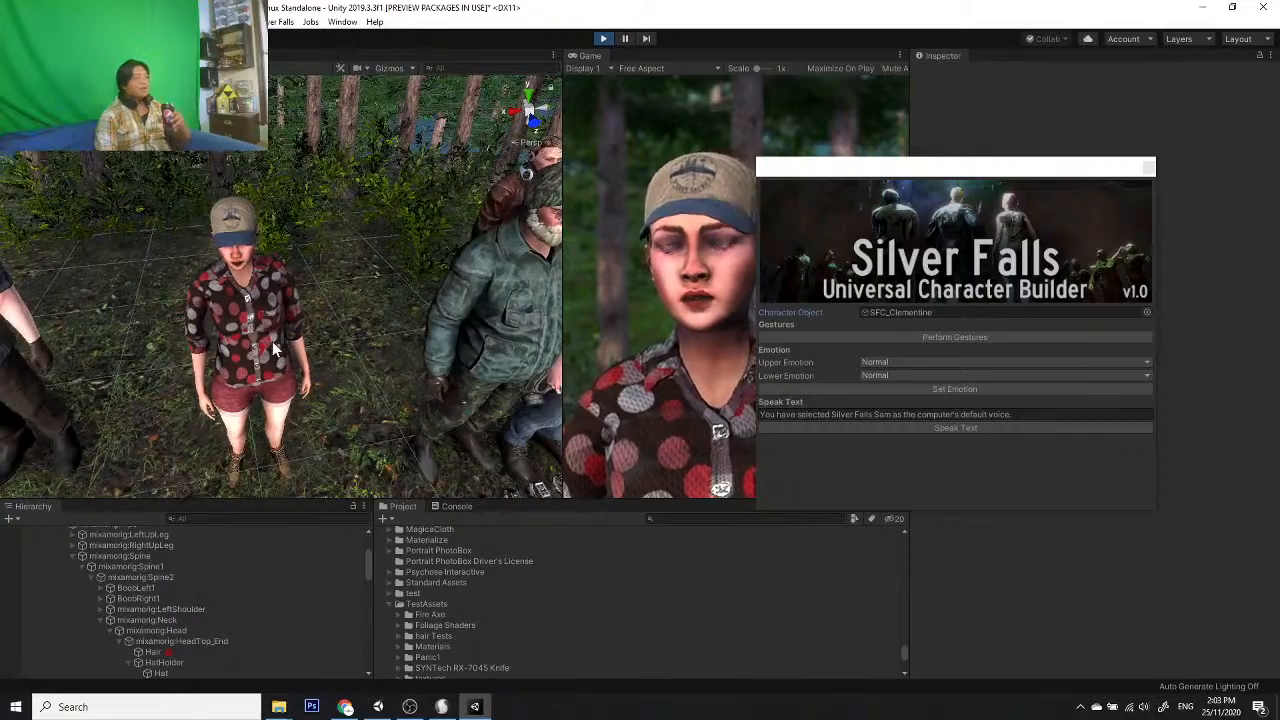
left_click_drag(838, 175, 780, 190)
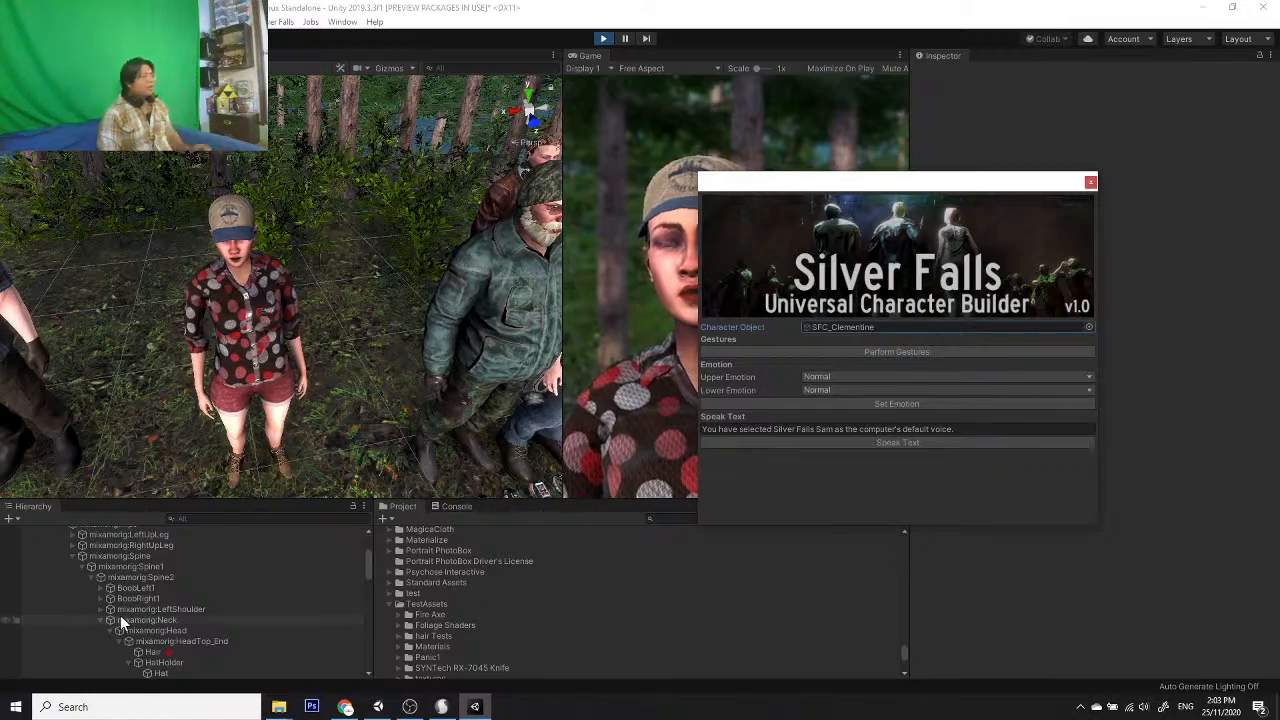
scroll(119, 612, "up", 4)
left_click(91, 554)
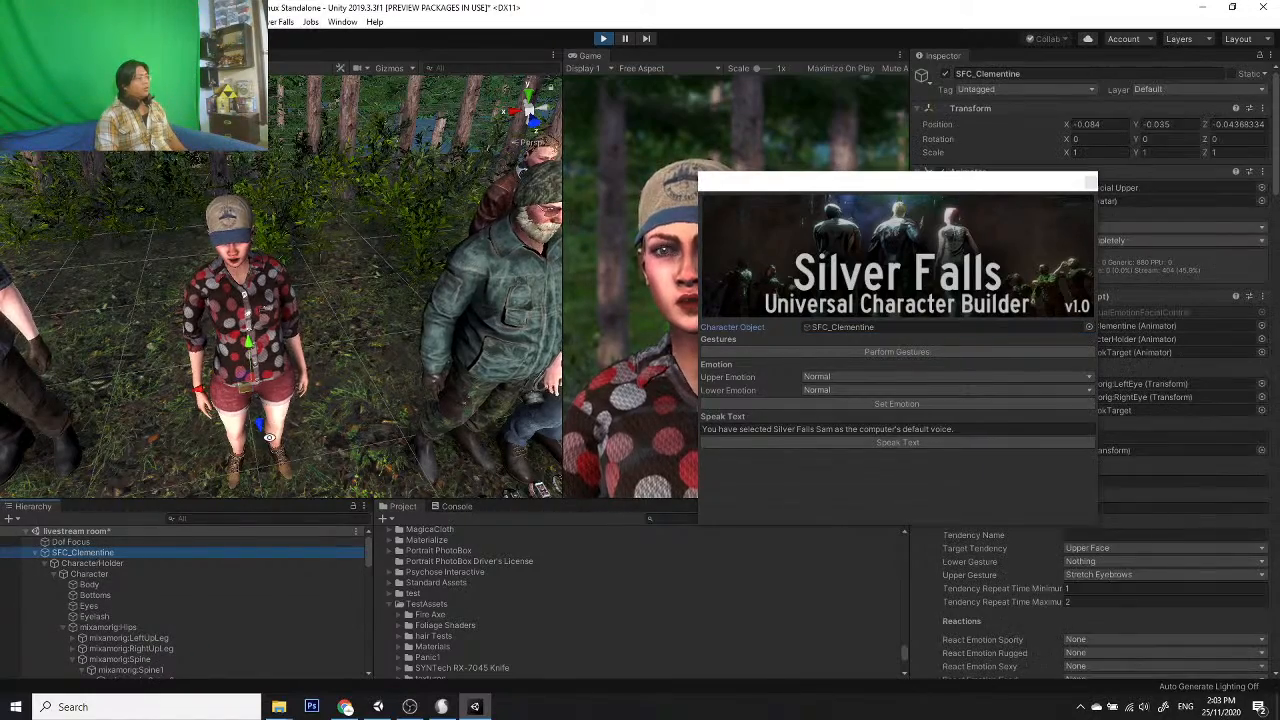
key("f")
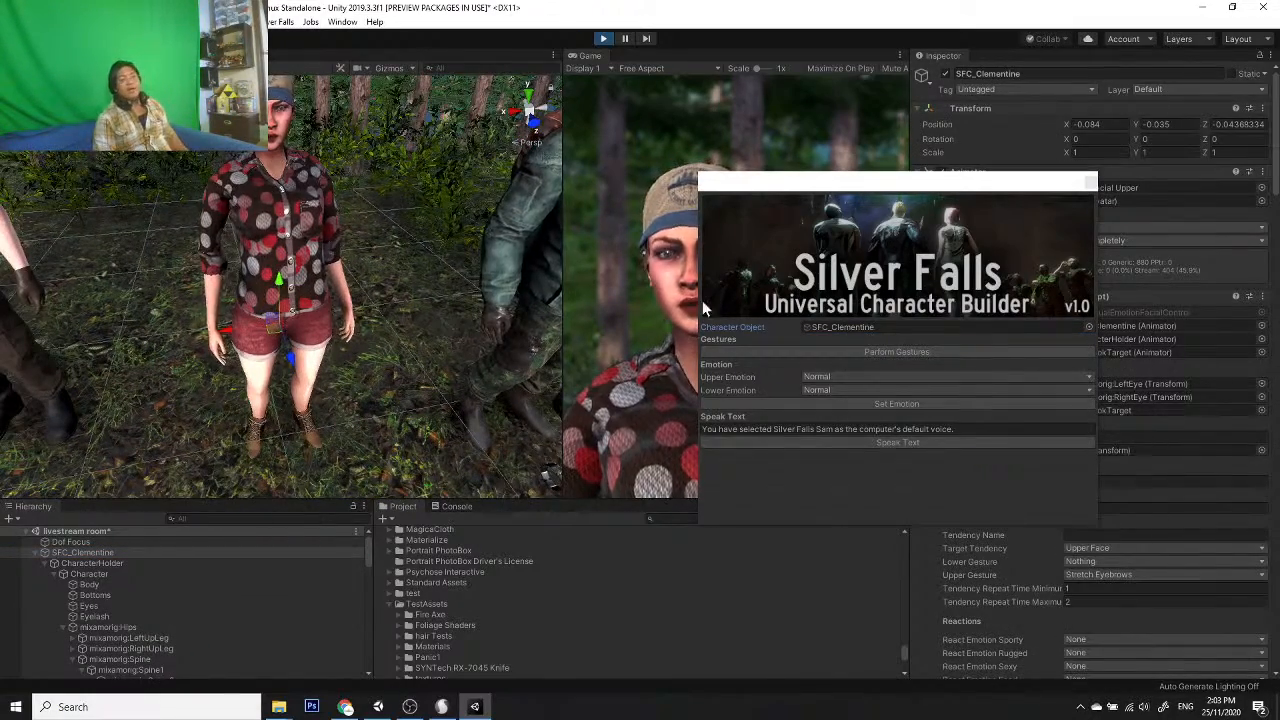
scroll(502, 265, "up", 3)
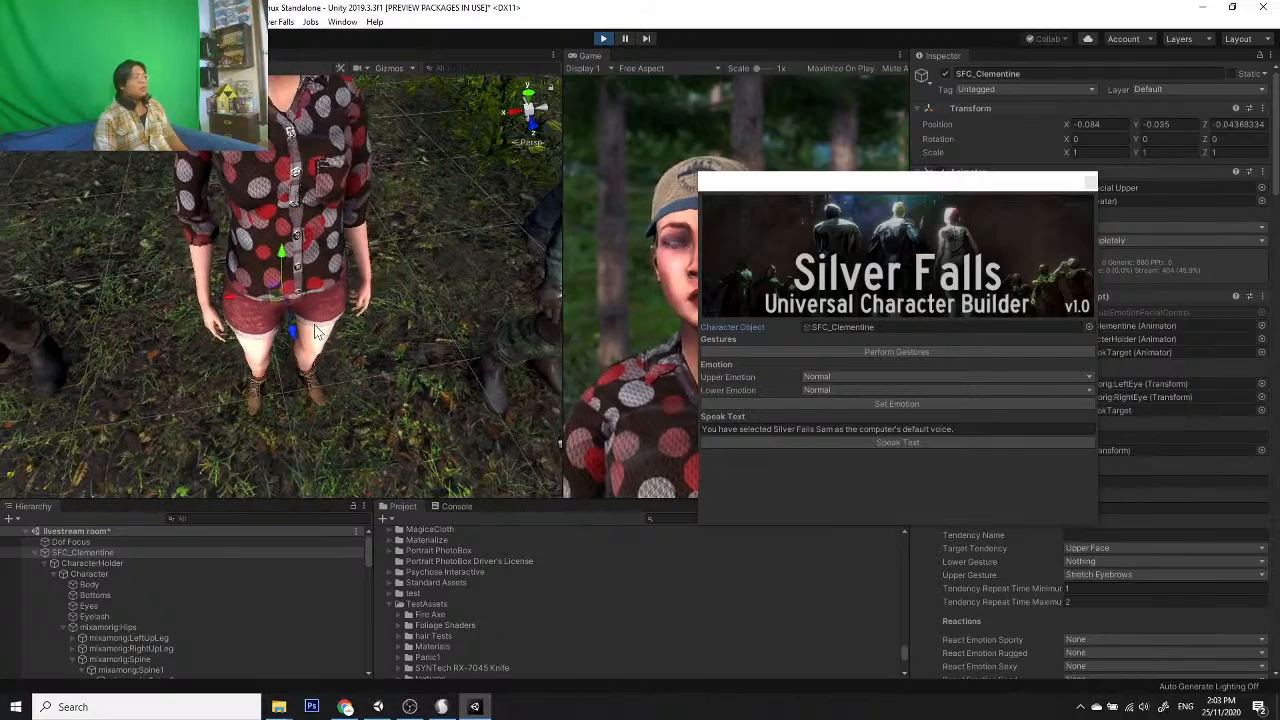
key("e")
left_click_drag(312, 324, 279, 291)
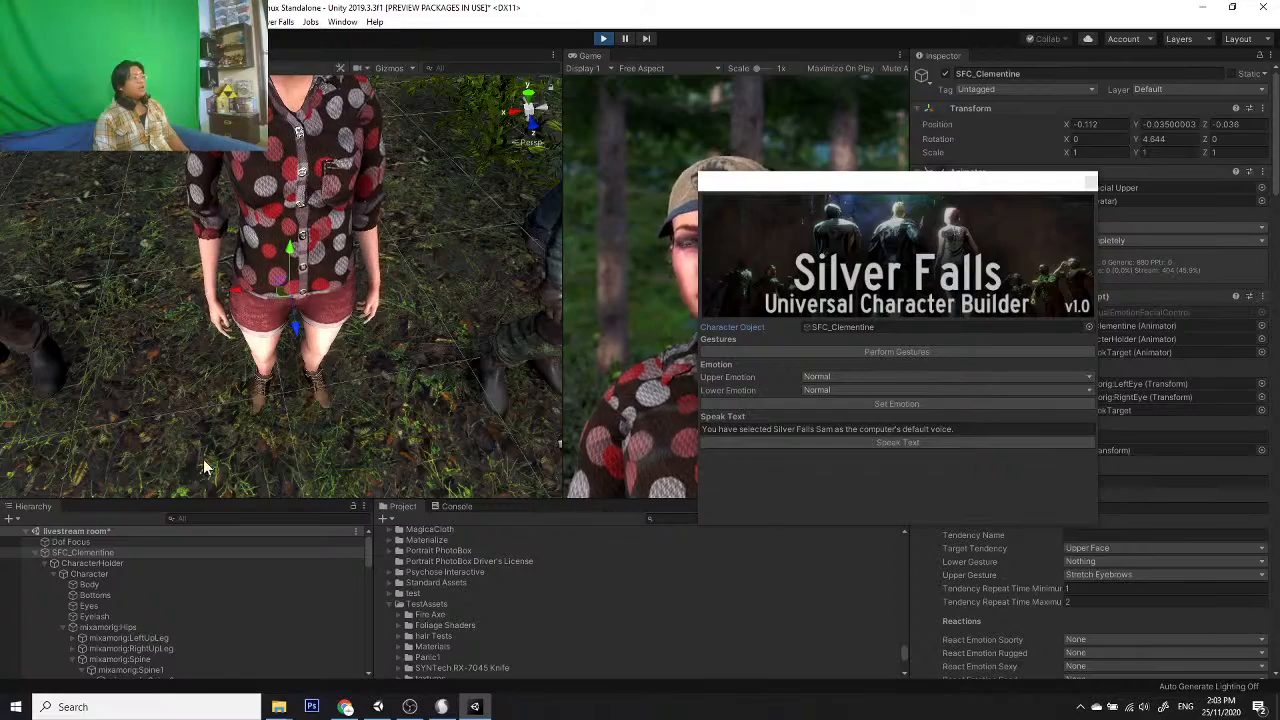
Step: Review SFC_Clementine's components from the Perpetual Emotion Facial Control script down to its Habit Trigger scripts
left_click_drag(953, 177, 669, 152)
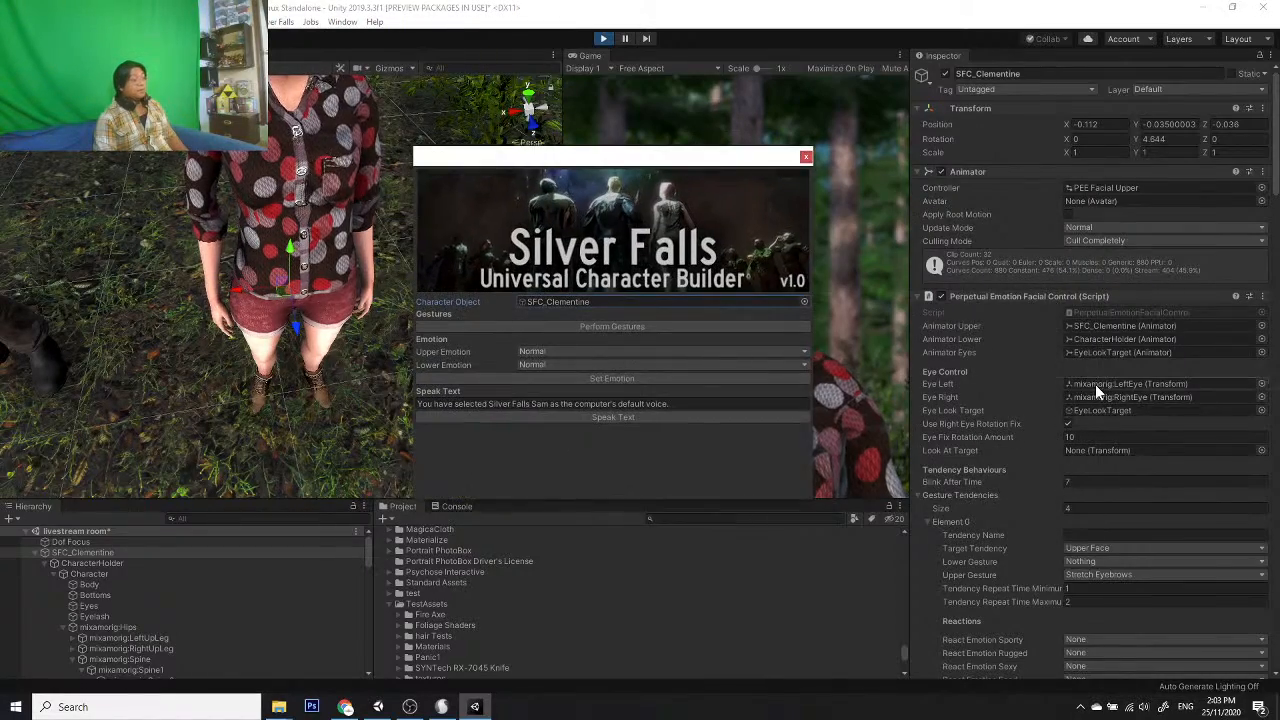
scroll(1095, 384, "down", 10)
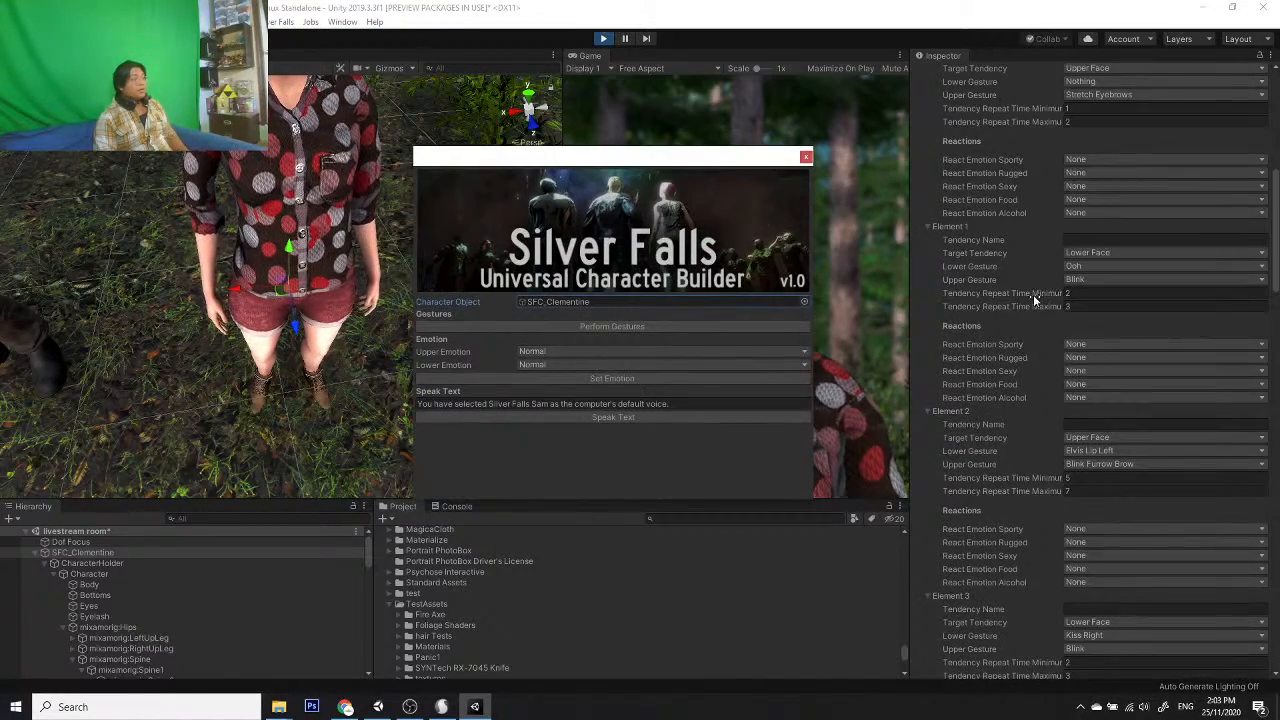
scroll(1030, 300, "down", 15)
scroll(1000, 450, "down", 12)
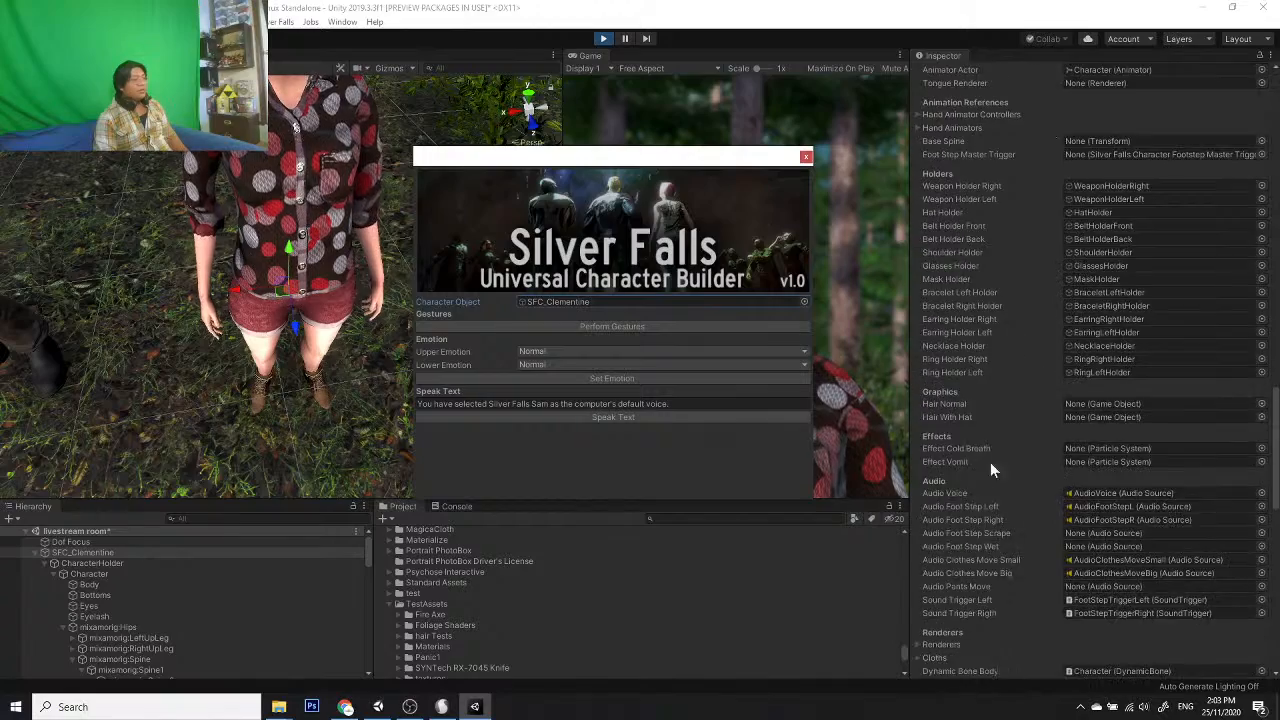
scroll(974, 491, "down", 9)
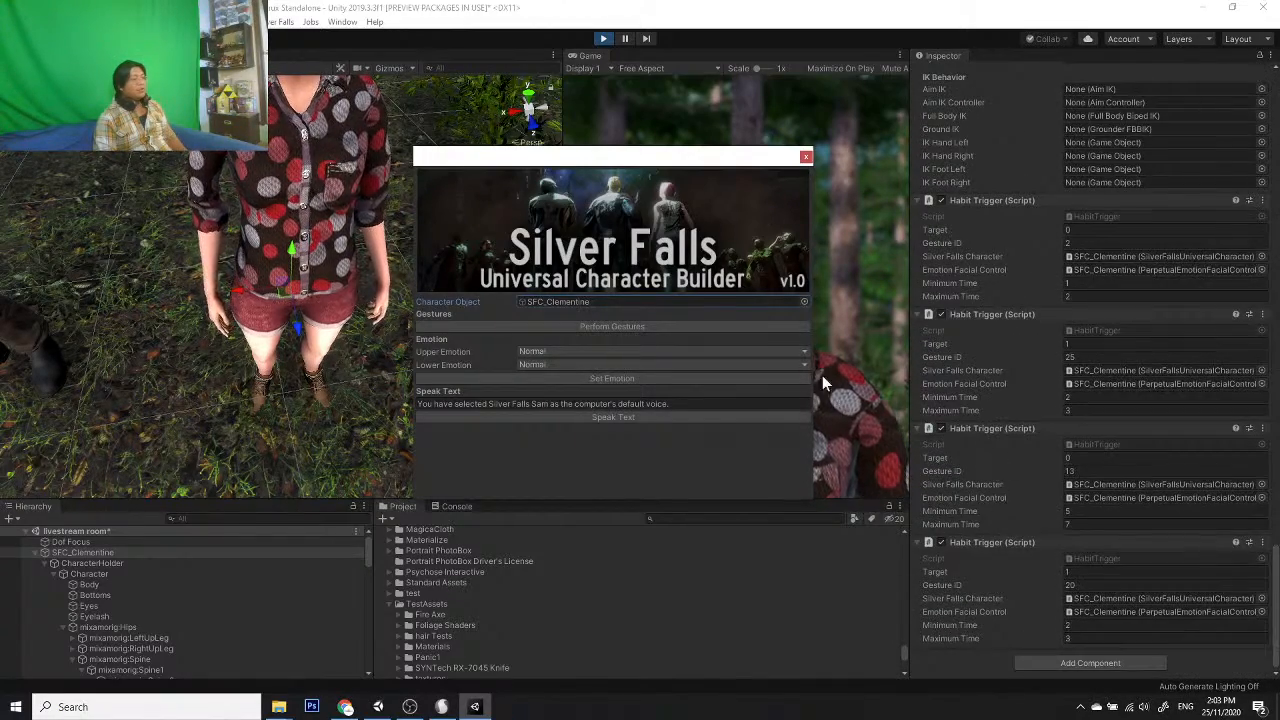
left_click_drag(557, 163, 643, 151)
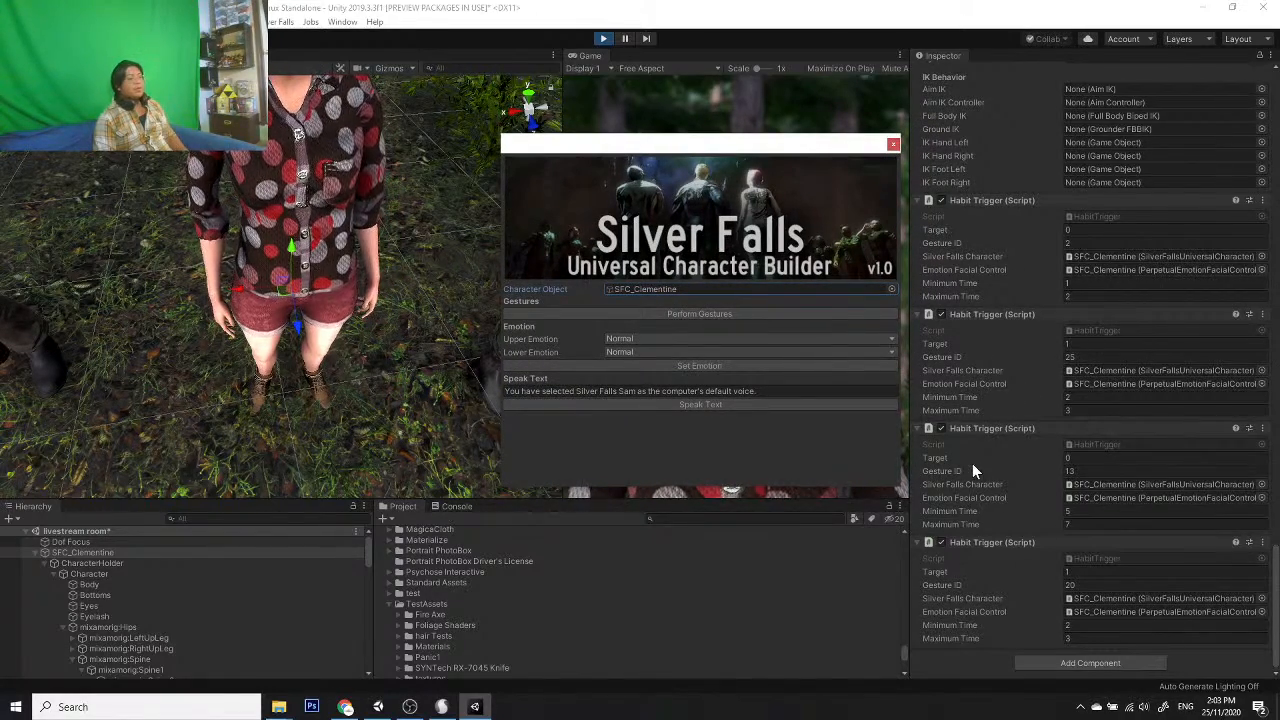
Step: Compare SFC_Clementine's Gesture Tendencies elements with the settings of its Habit Trigger scripts
scroll(980, 342, "up", 15)
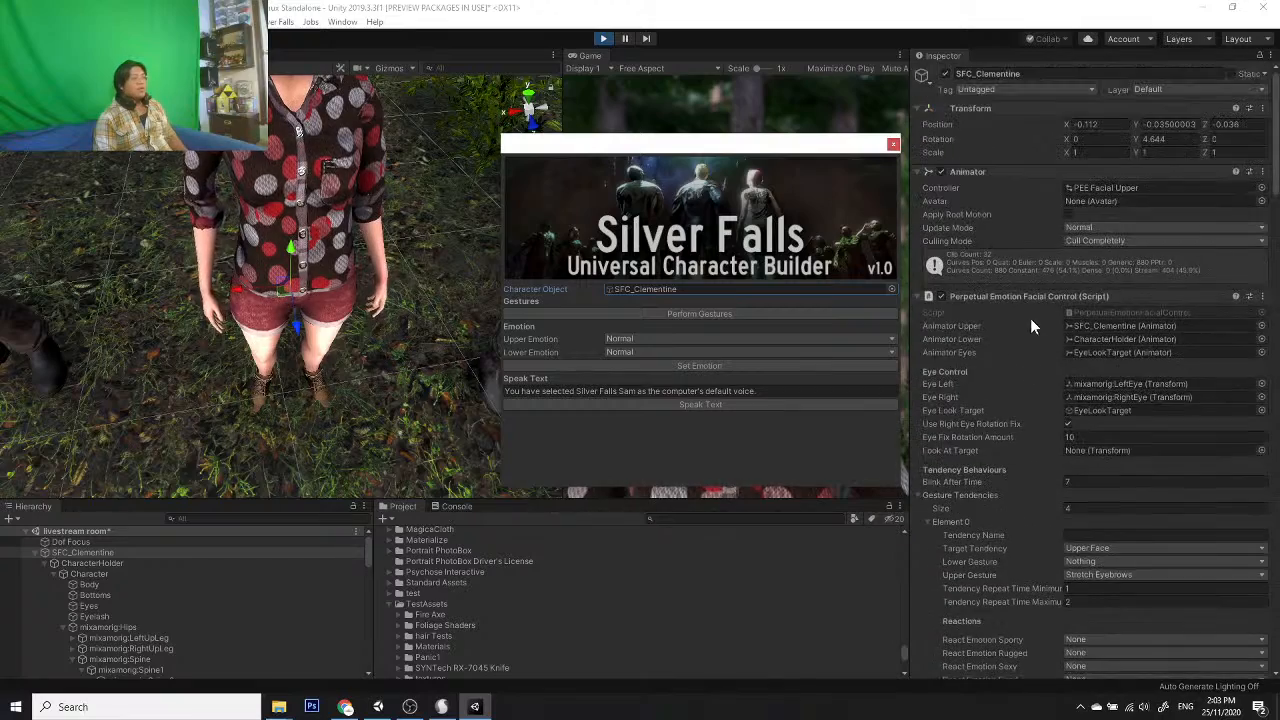
scroll(955, 462, "down", 8)
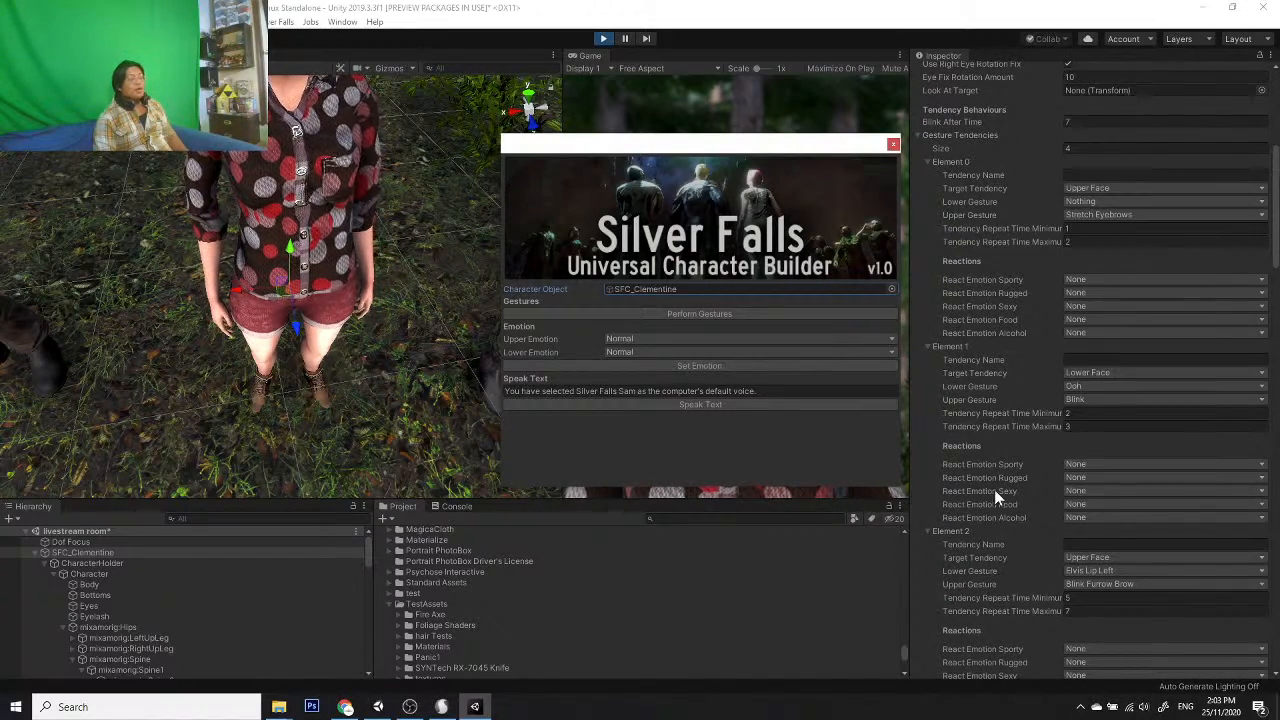
scroll(994, 489, "down", 15)
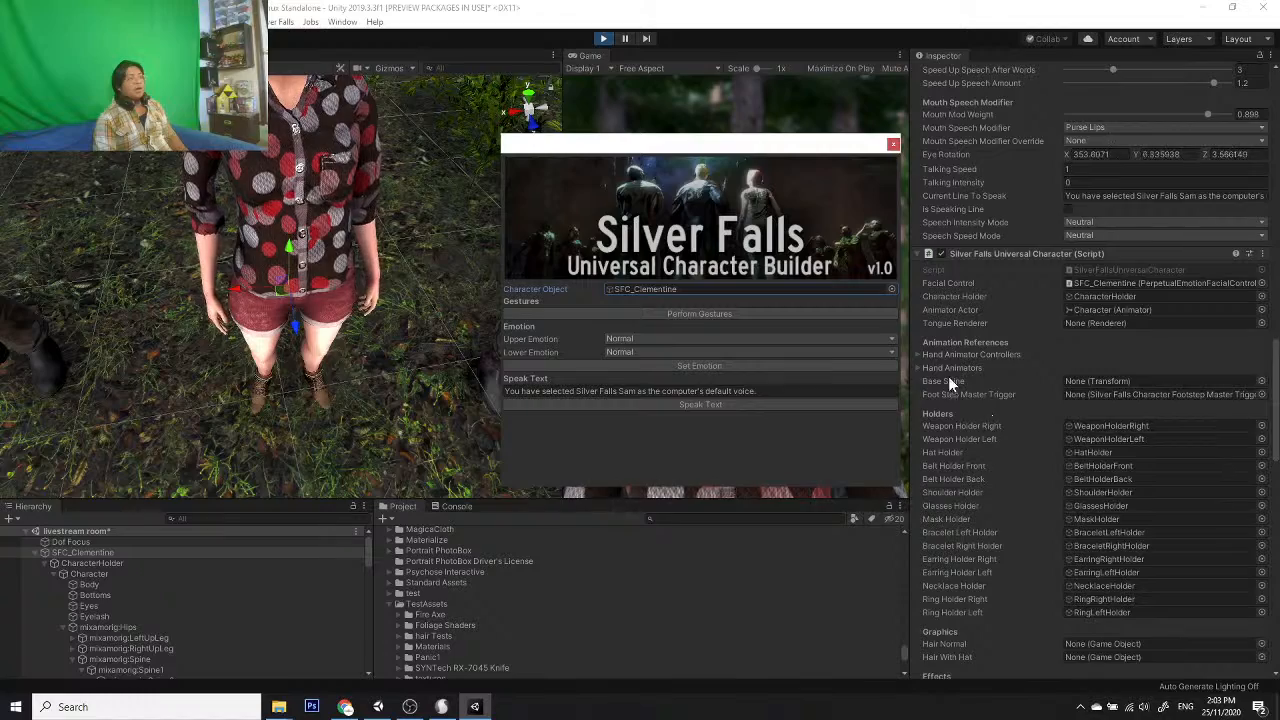
scroll(975, 400, "down", 15)
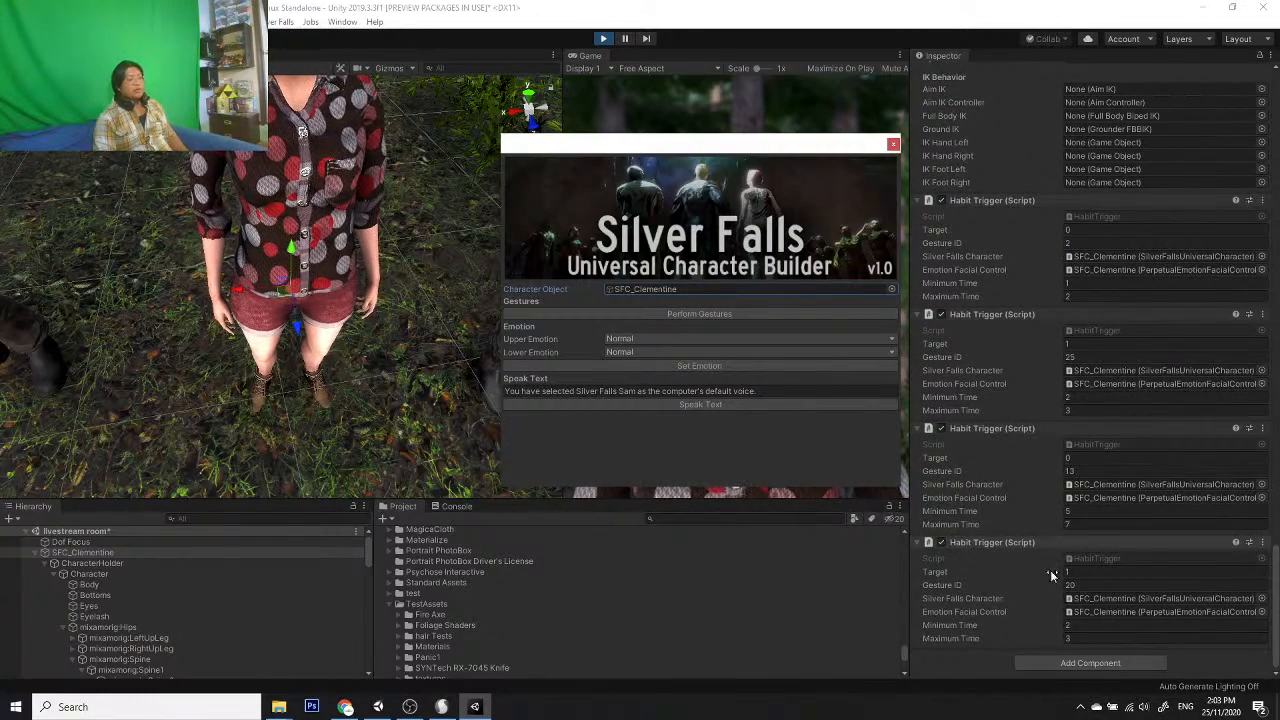
scroll(1094, 176, "up", 15)
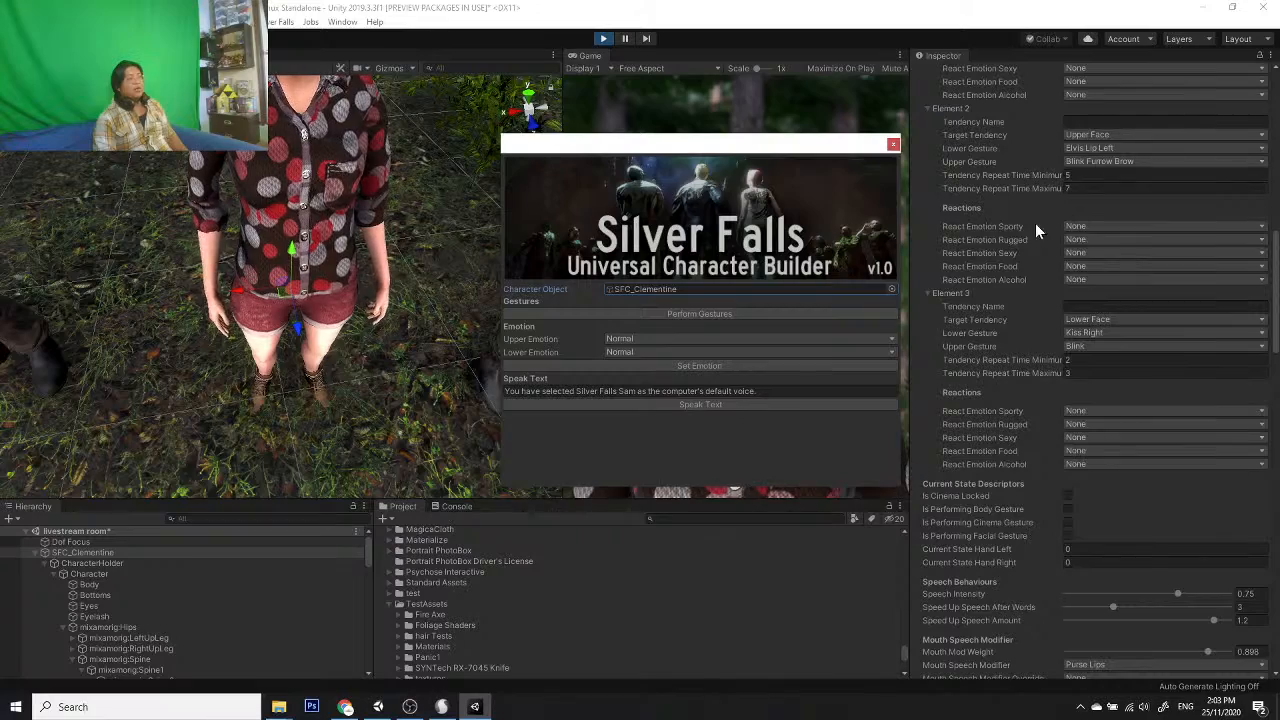
scroll(952, 298, "up", 6)
scroll(952, 298, "up", 6)
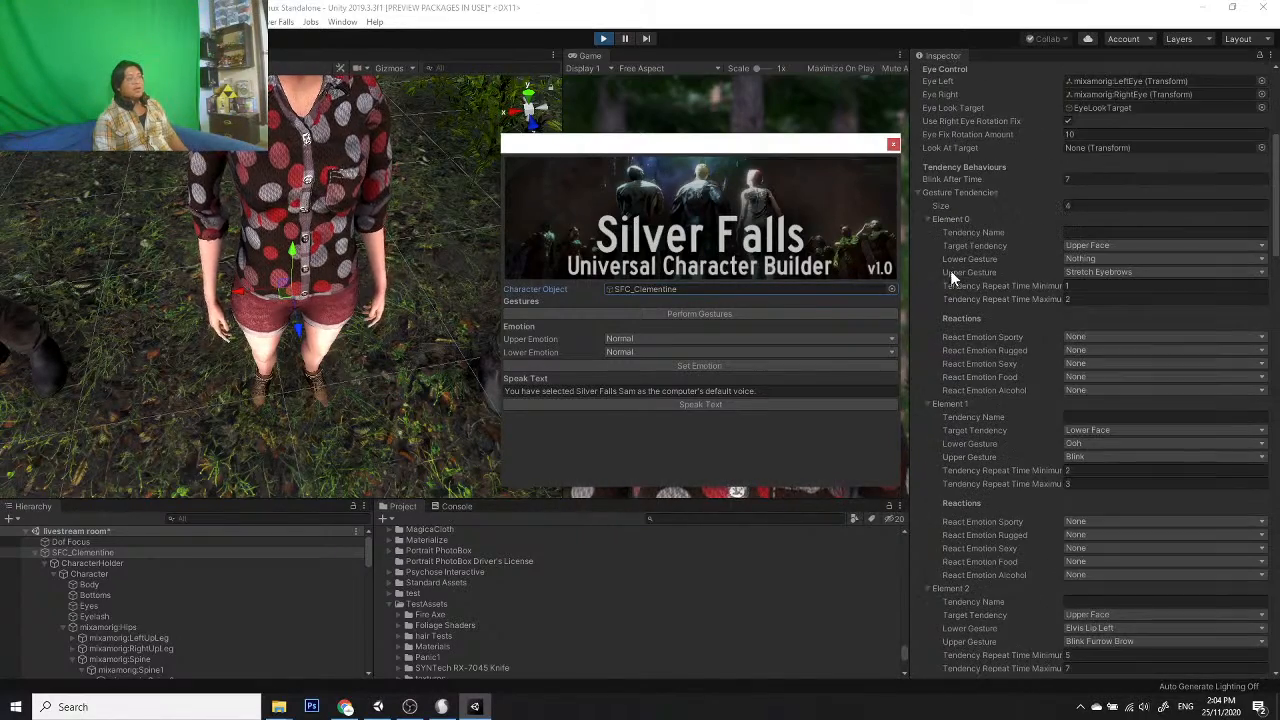
scroll(1020, 352, "down", 20)
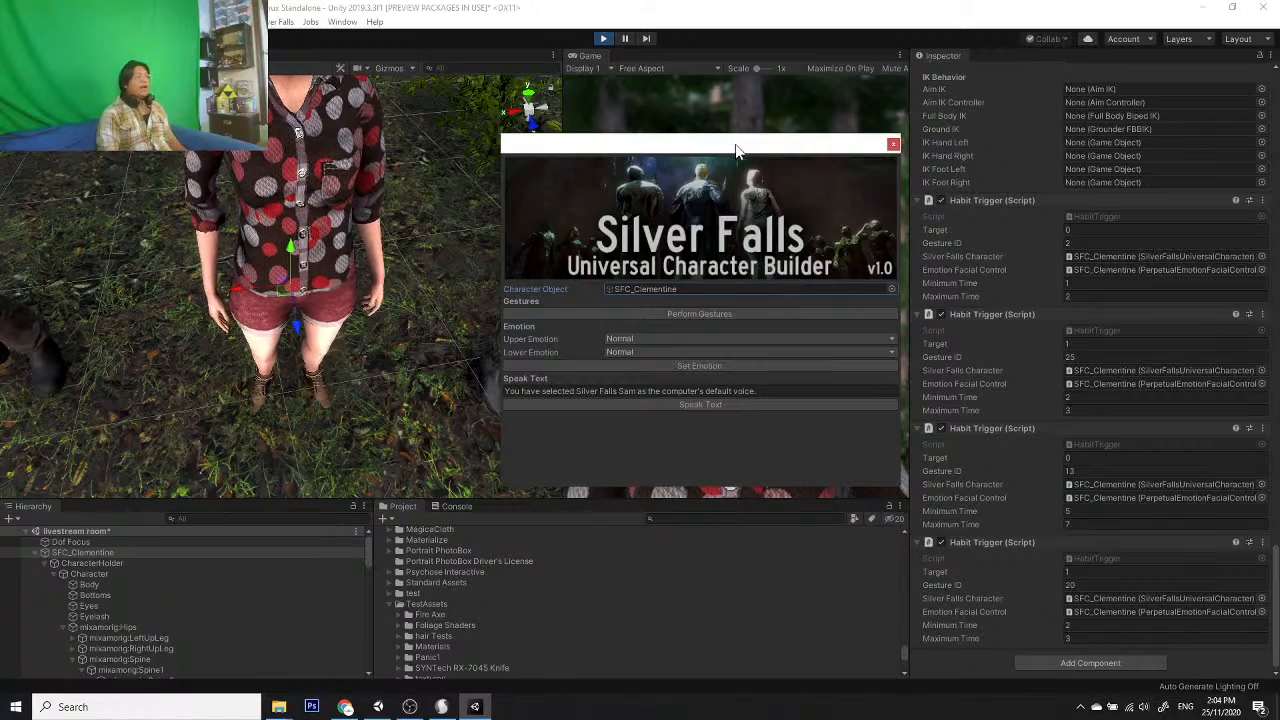
Step: Move the character builder window clear of the scene and stop Play mode
left_click_drag(740, 143, 878, 166)
scroll(396, 306, "down", 5)
scroll(296, 250, "up", 5)
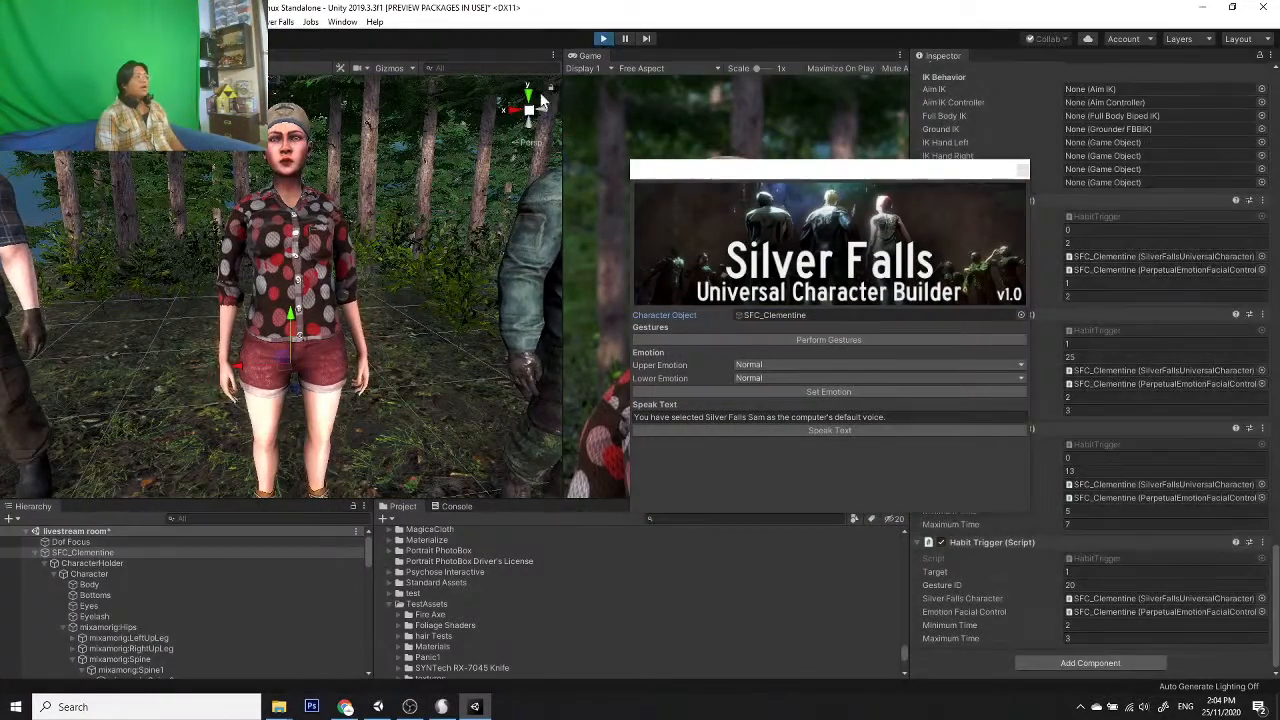
left_click(603, 39)
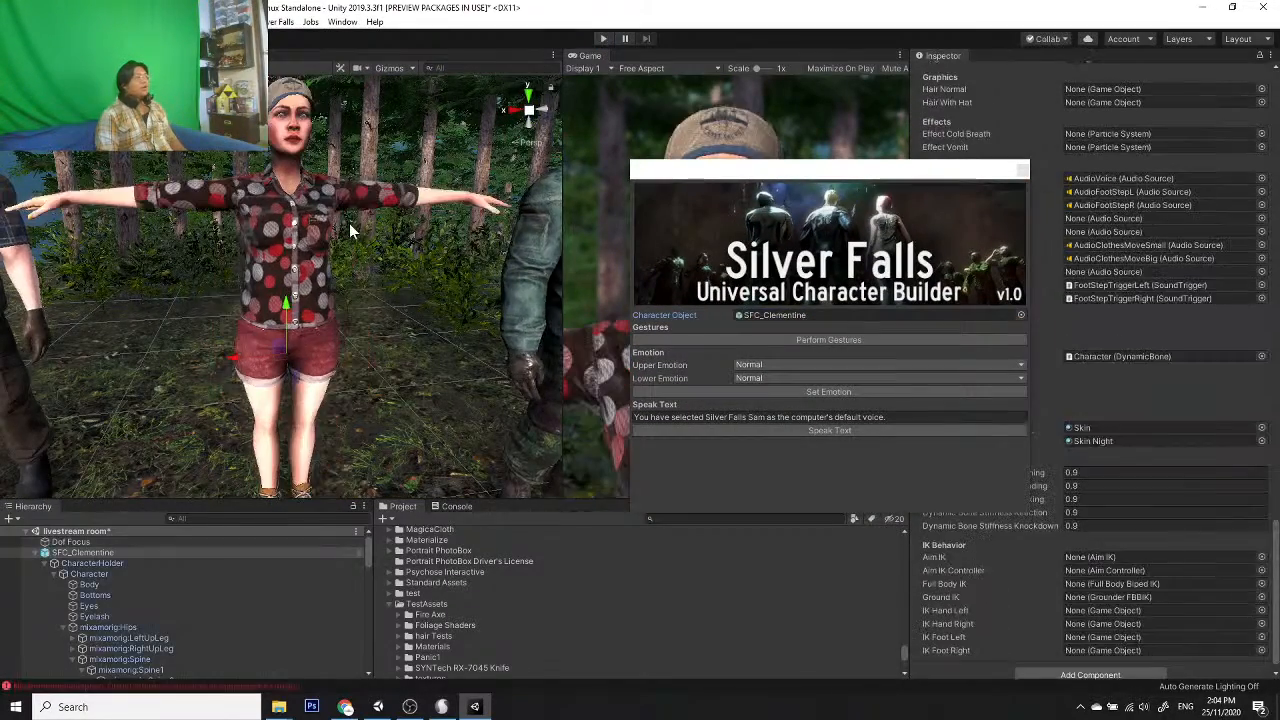
Step: Select the bearded SFC_Arnalt character among the group standing in the forest scene
scroll(349, 223, "down", 5)
left_click_drag(282, 334, 505, 300, "alt")
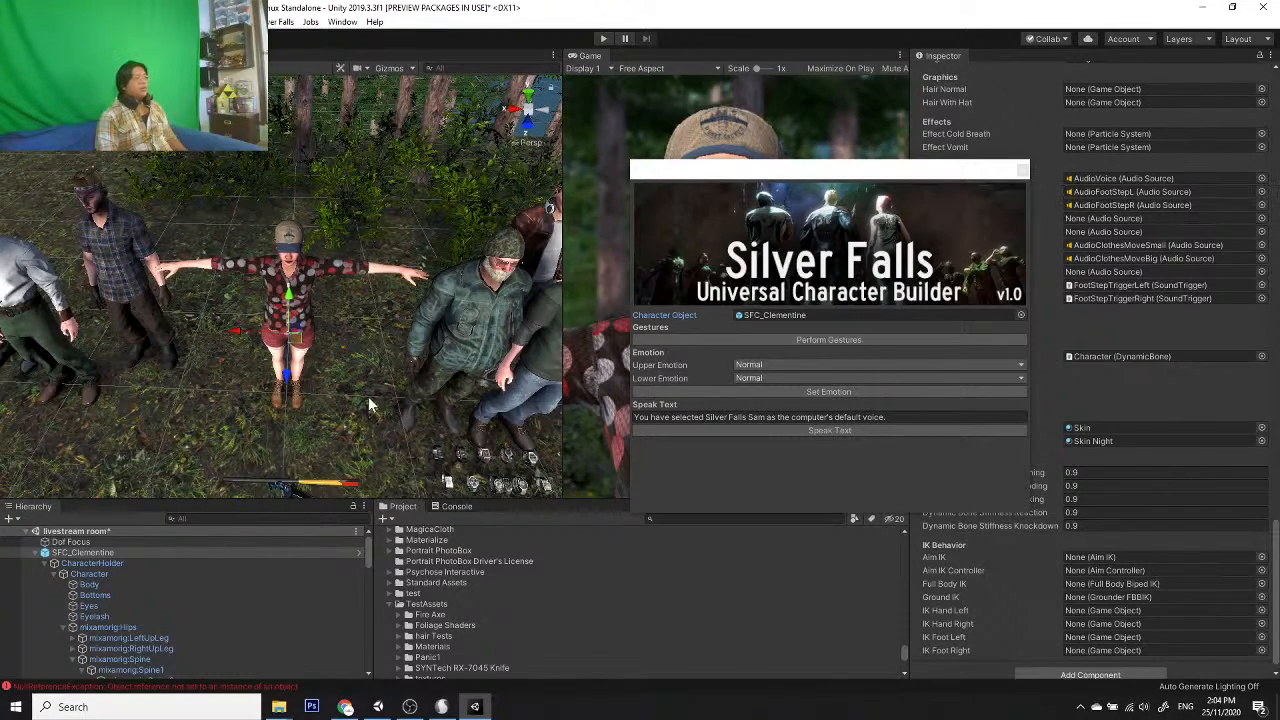
scroll(306, 342, "up", 2)
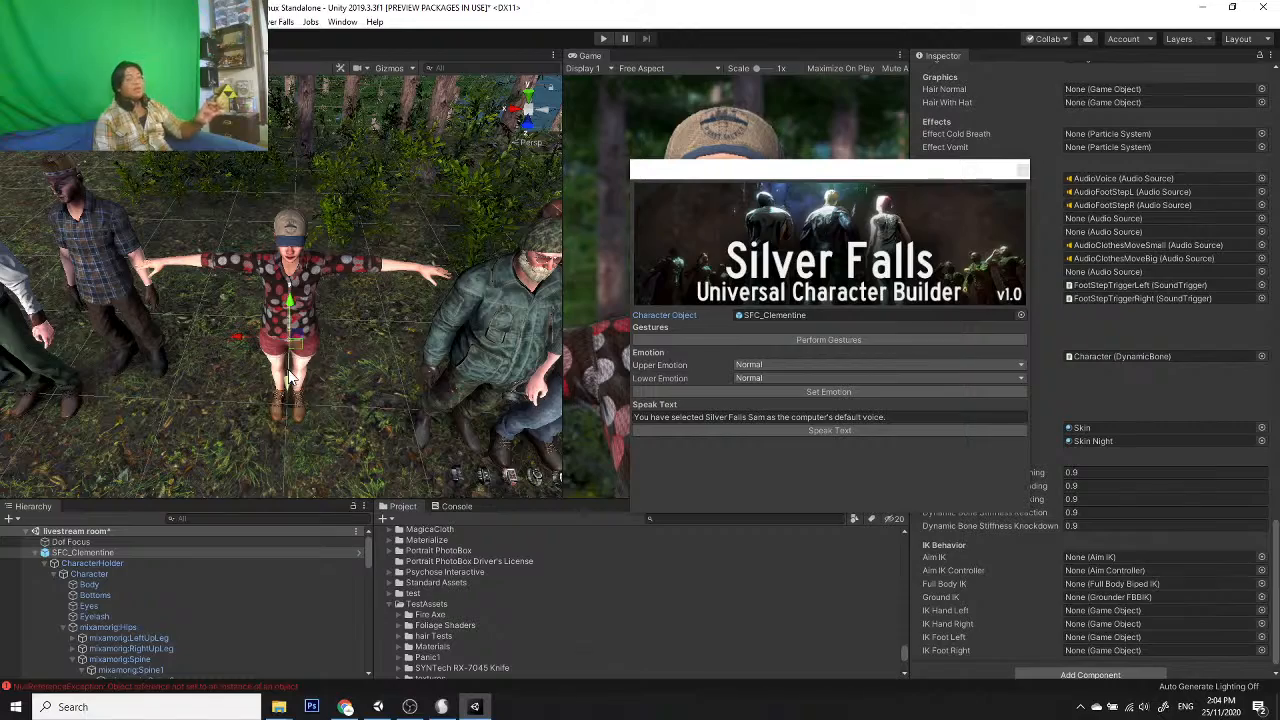
mouse_move(322, 286)
left_mouse_down("alt")
mouse_move(250, 240)
mouse_move(270, 235)
mouse_move(325, 273)
left_mouse_up("alt")
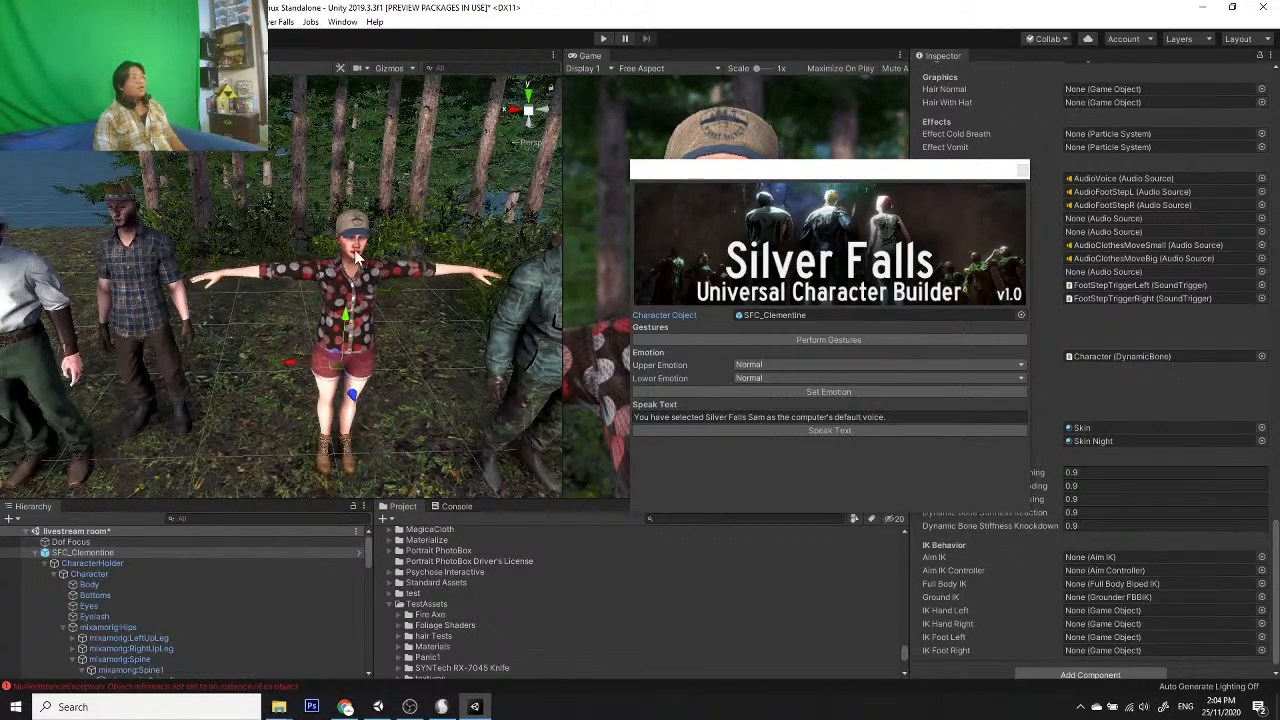
scroll(357, 281, "up", 3)
scroll(323, 400, "down", 3)
left_click_drag(290, 368, 143, 320, "alt")
middle_click_drag(404, 317, 233, 347)
left_click_drag(358, 338, 138, 366, "alt")
left_click(378, 359)
Step: Enter "Hello. I do not have a PS5. It was stolen and replaced with a bread maker." as speak text and assign SFC_Arnalt as Character Object
left_click_drag(660, 177, 222, 207)
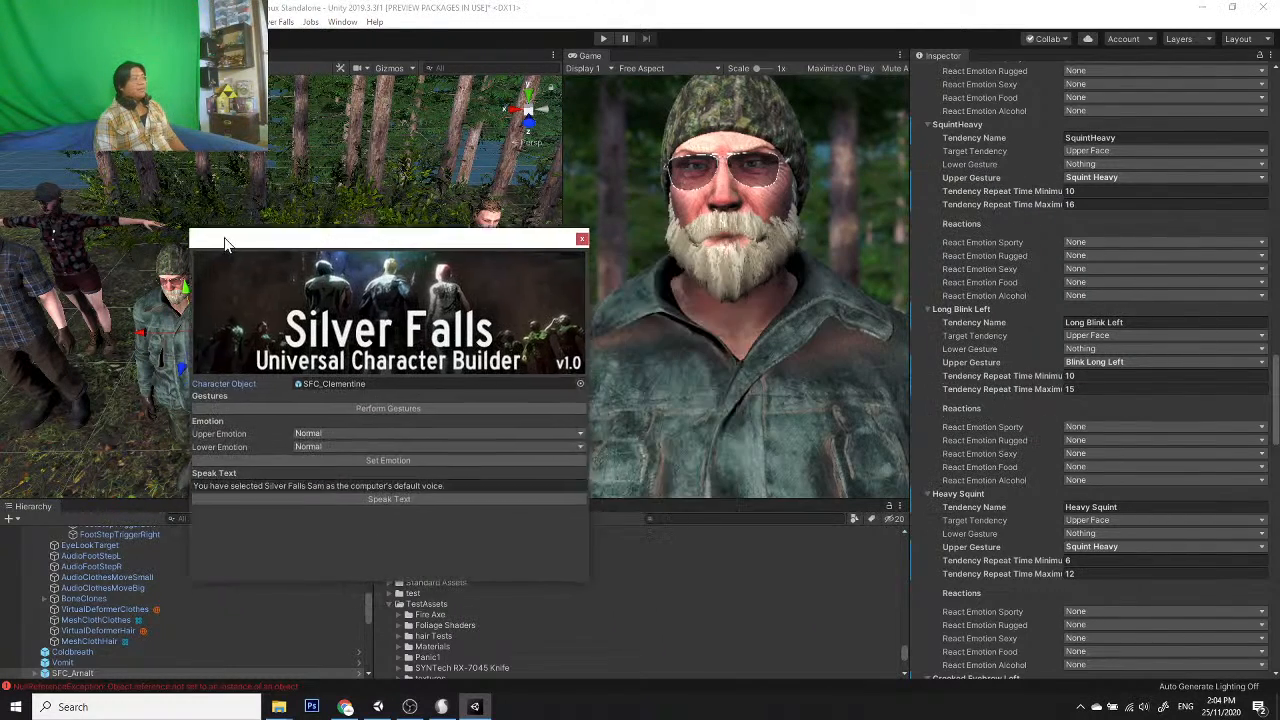
type("H")
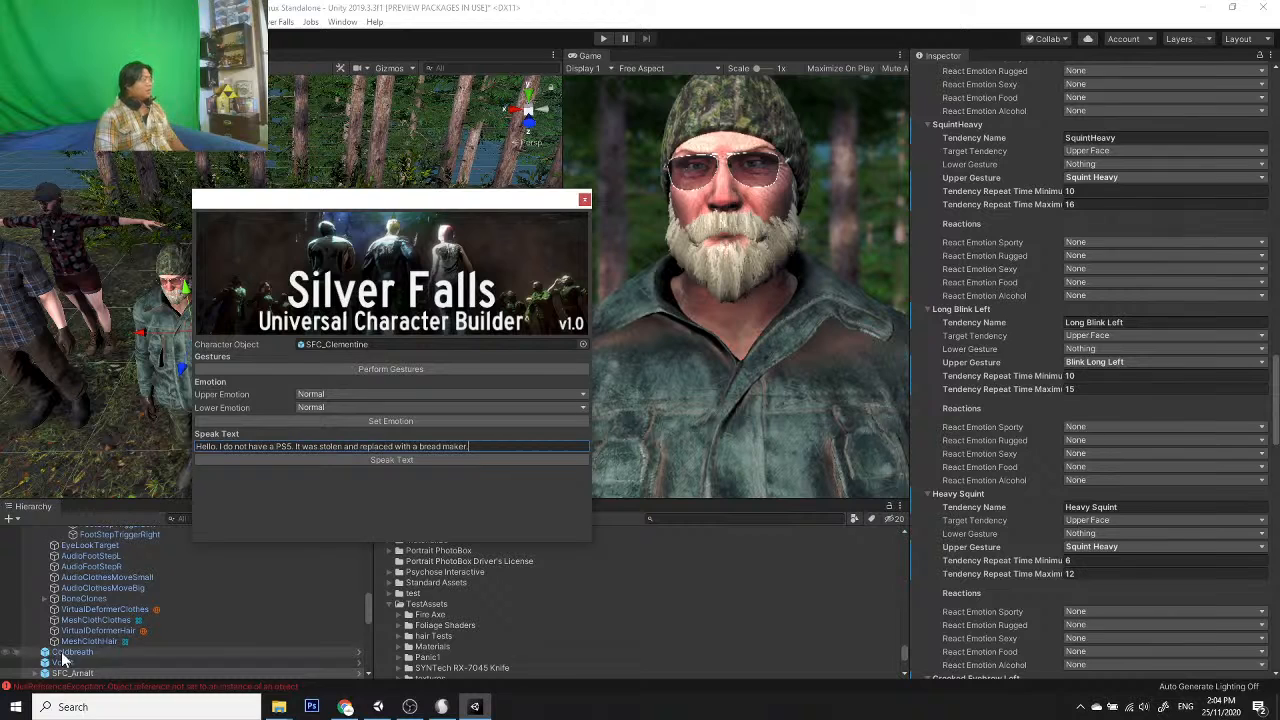
left_click_drag(86, 674, 382, 324)
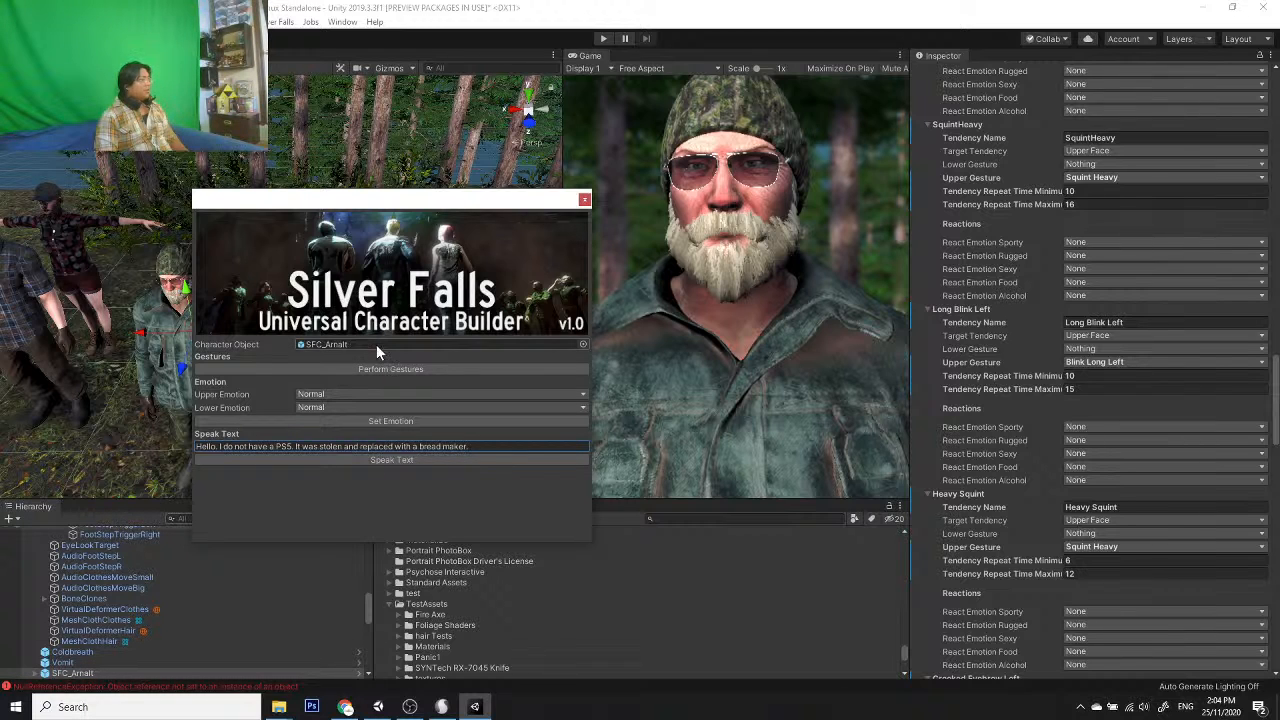
Step: In Play mode, set SFC_Arnalt's Mouth Speech Modifier to Frown with a Mouth Mod Weight of about 0.848 and make him speak the text
left_click(602, 40)
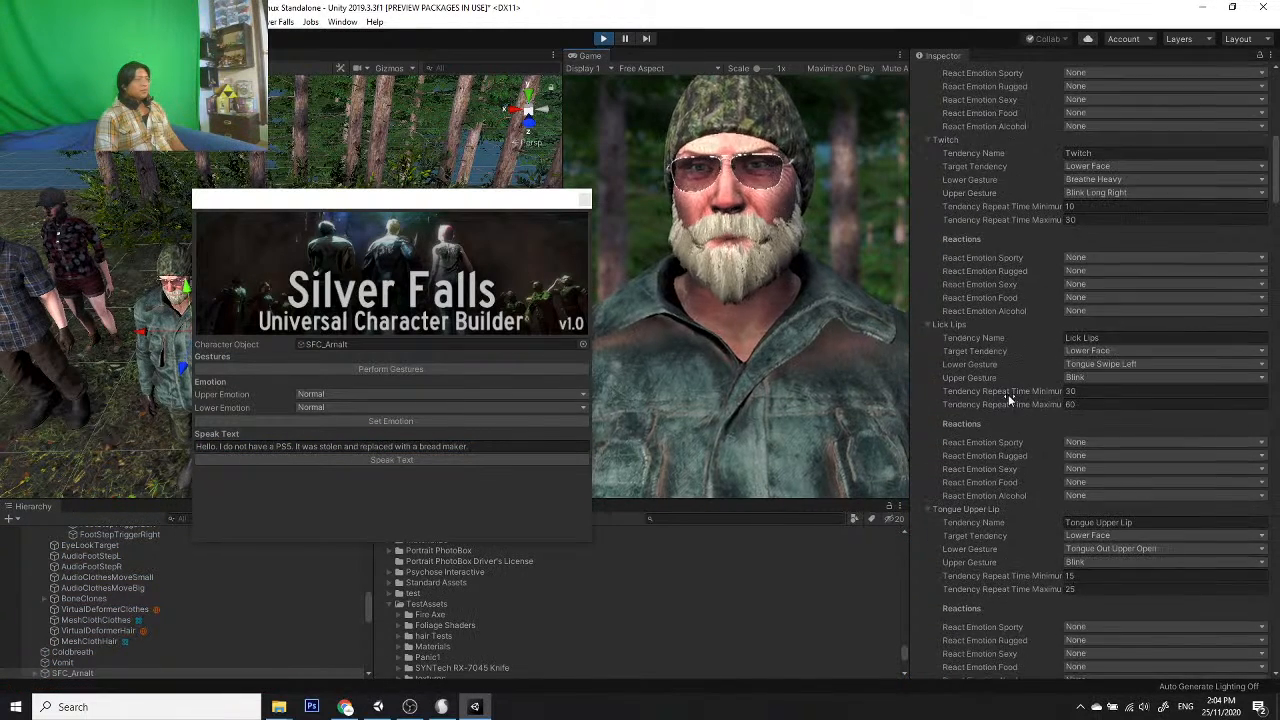
scroll(1008, 390, "down", 20)
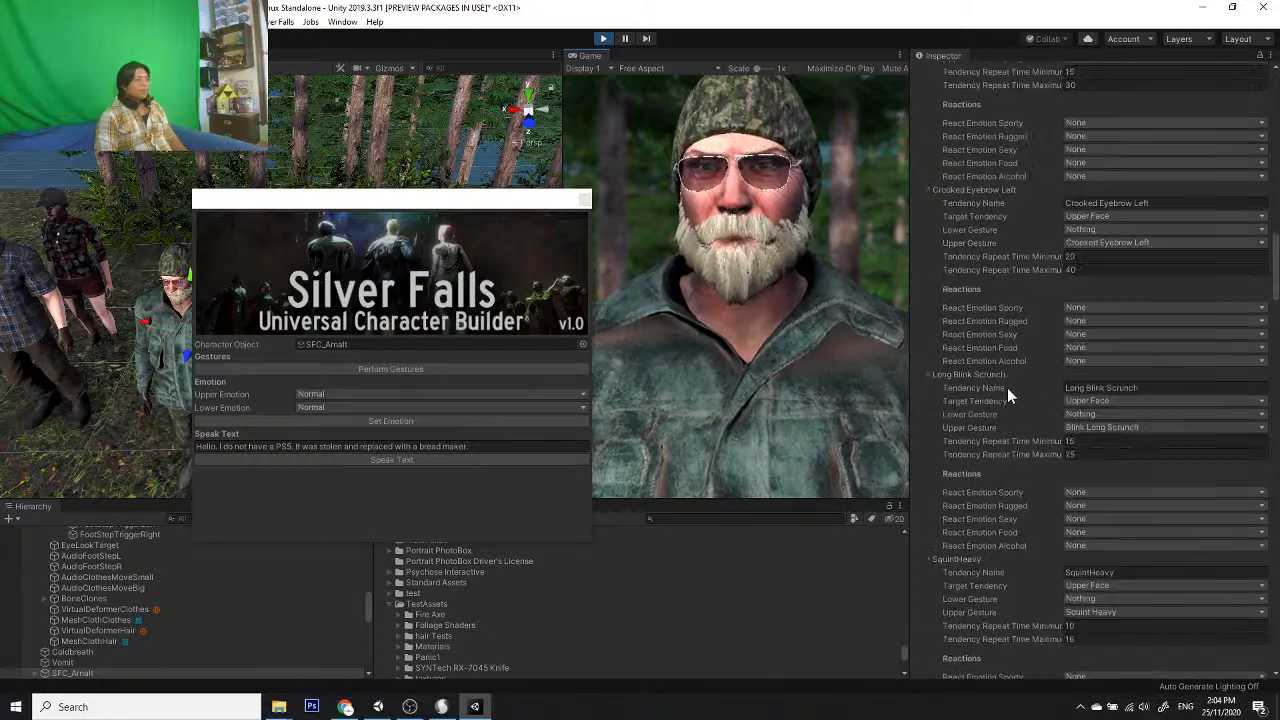
scroll(1007, 387, "down", 10)
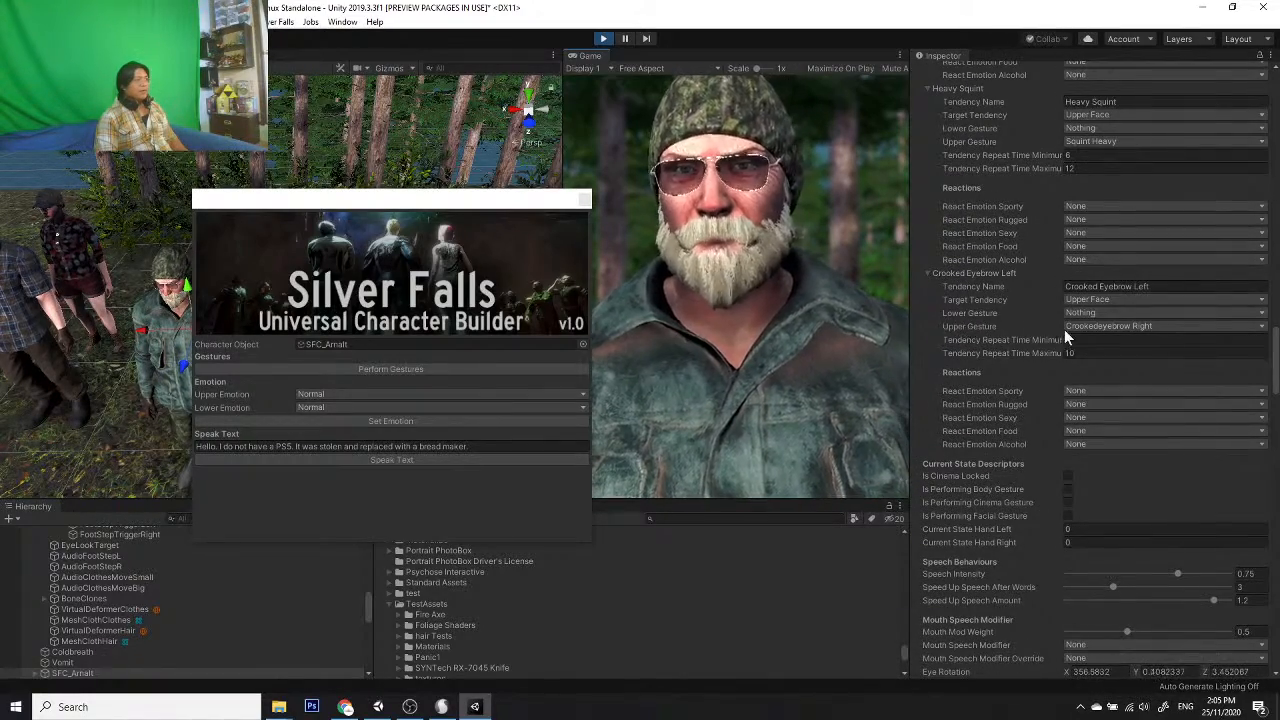
scroll(1030, 373, "down", 5)
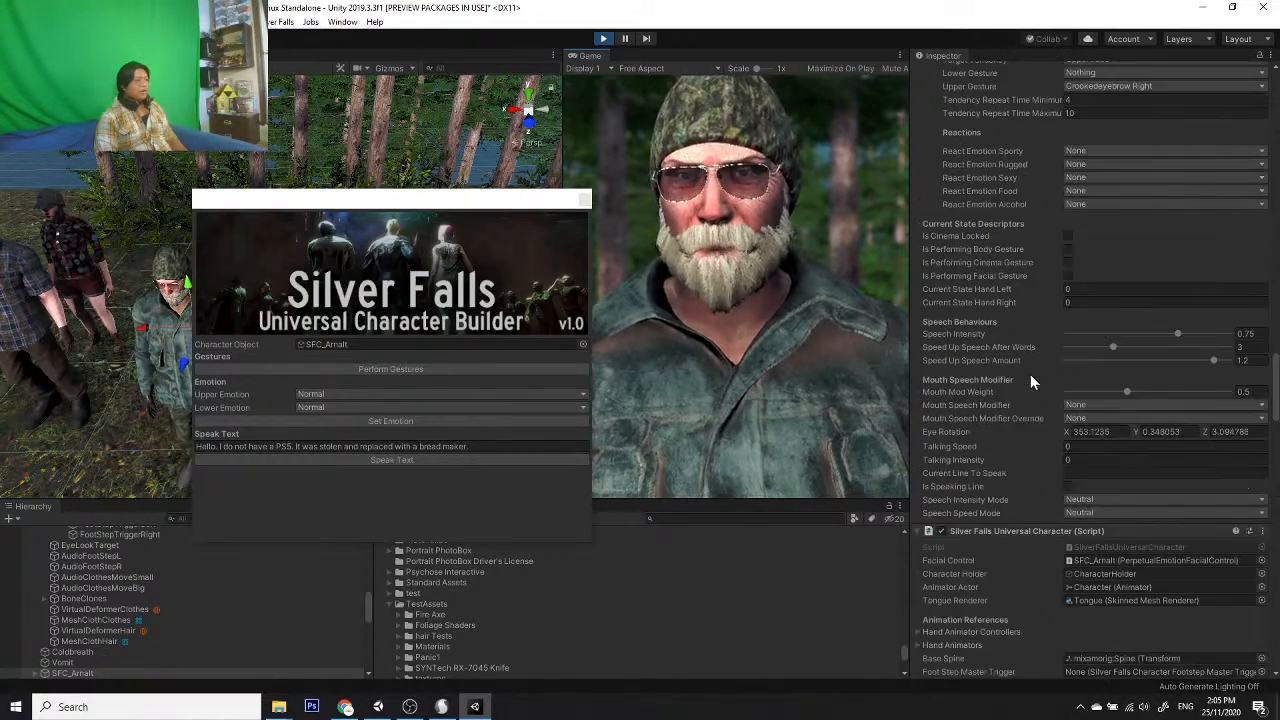
left_click(1096, 406)
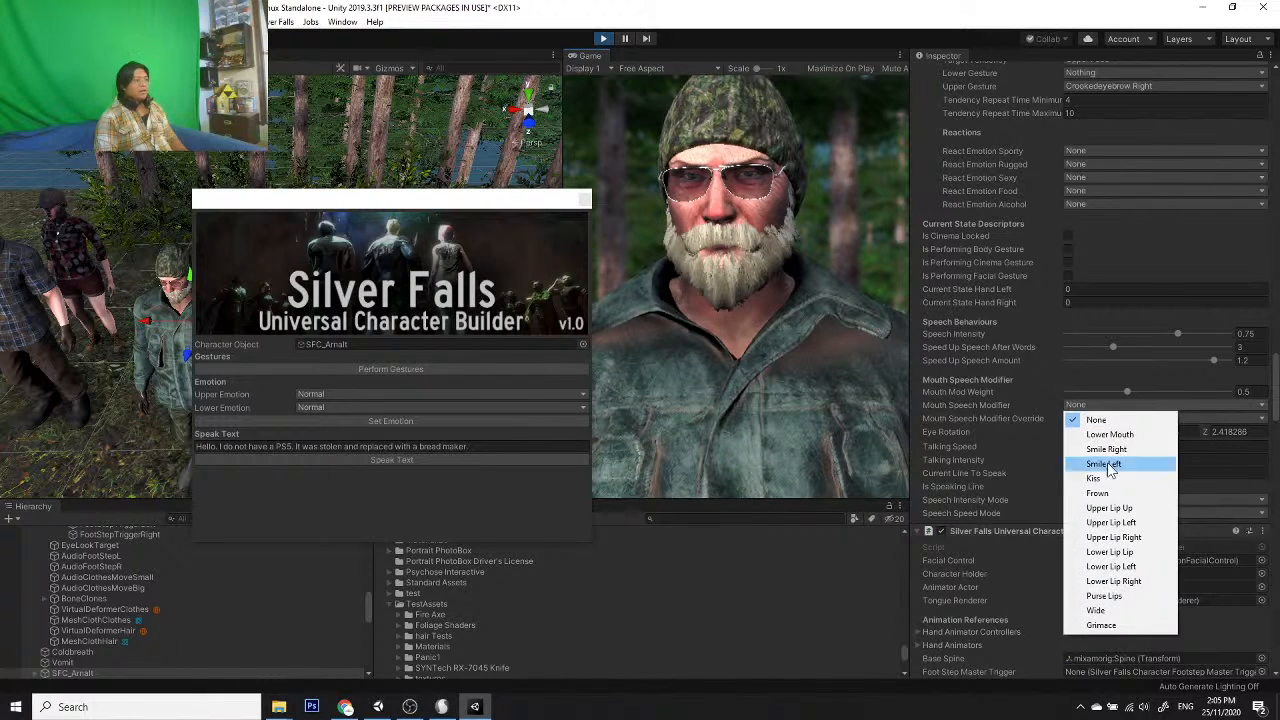
left_click(1100, 492)
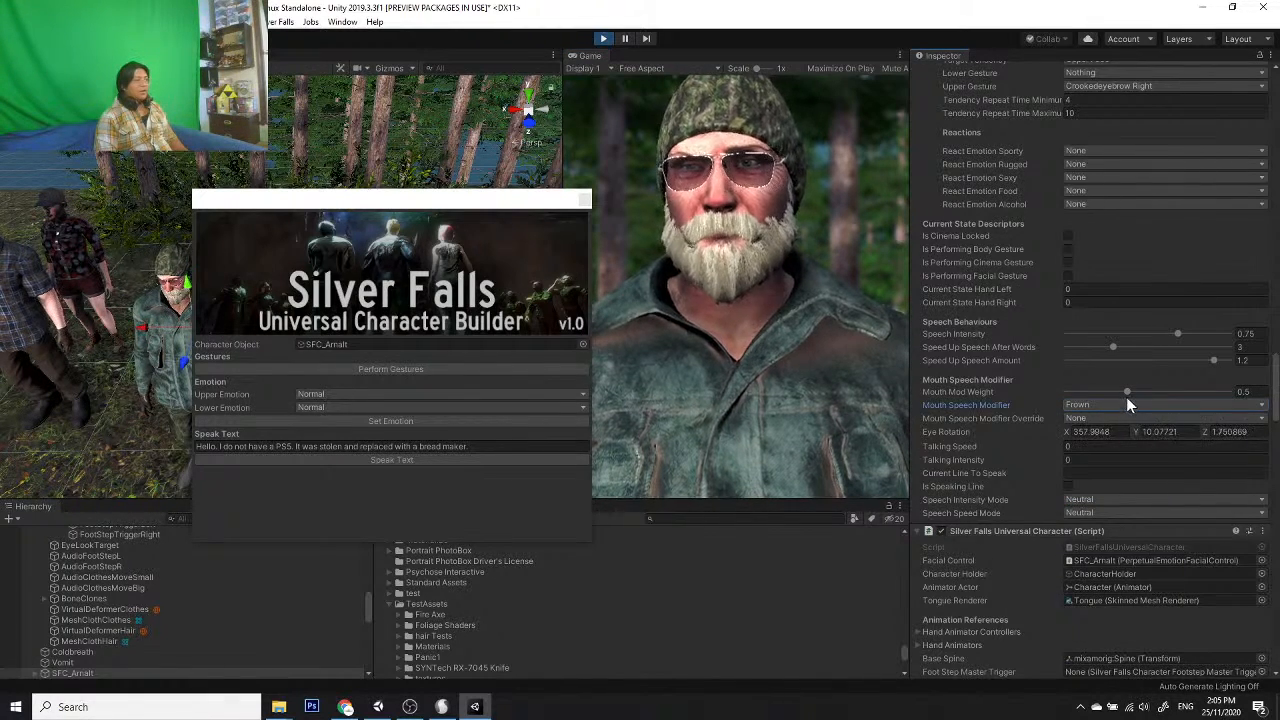
left_click_drag(1131, 391, 1198, 391)
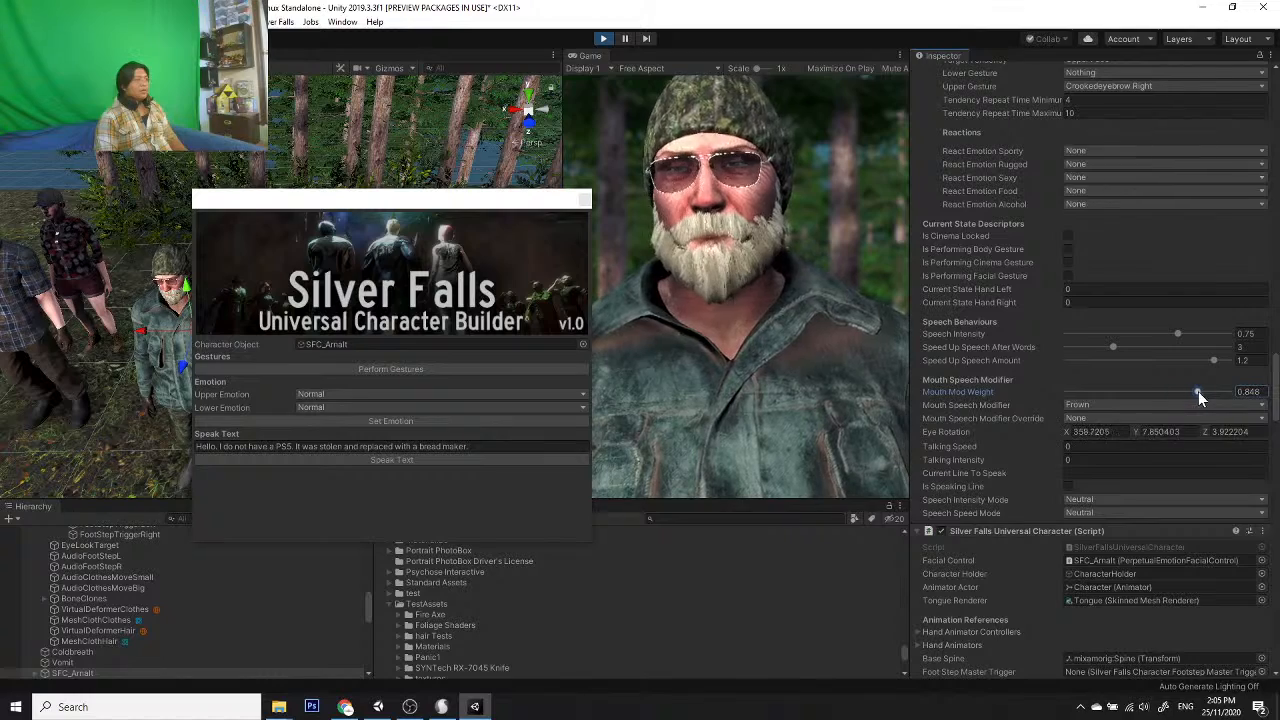
left_click(457, 459)
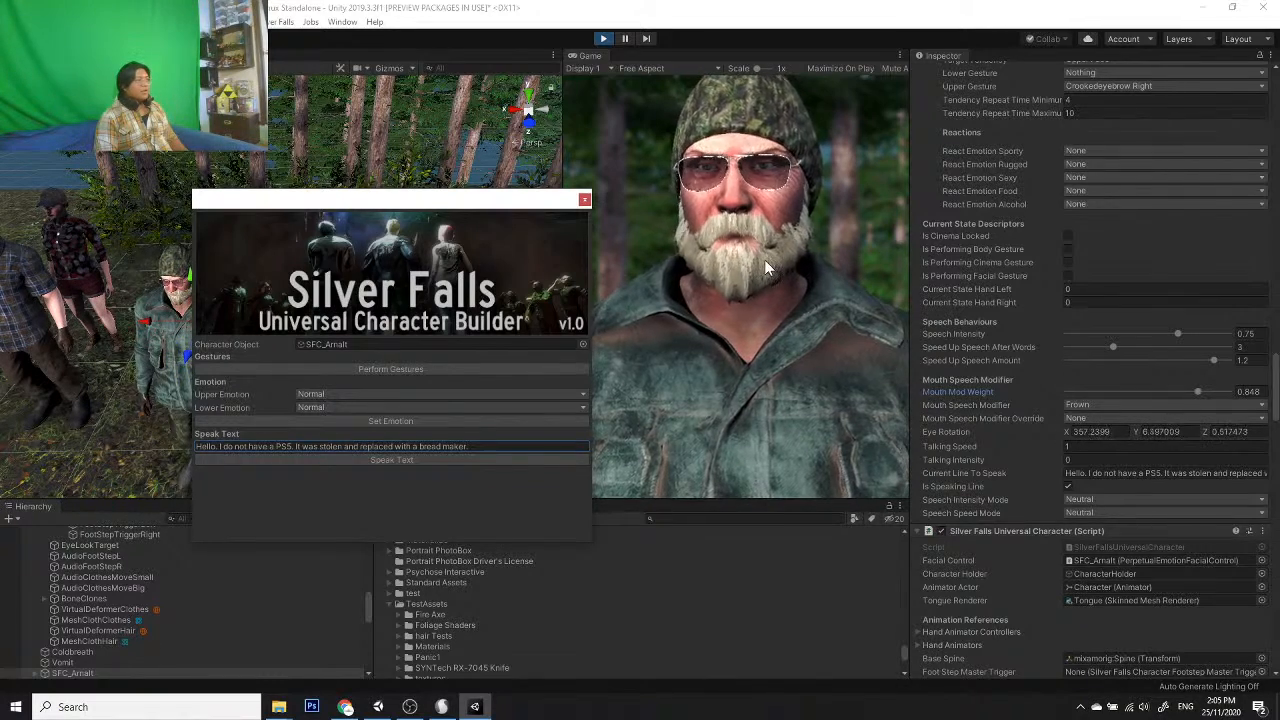
Step: Set SFC_Arnalt's Speech Intensity to about 0.935 and Mouth Mod Weight to about 0.509, and make him speak the text again
left_click_drag(1179, 333, 1214, 334)
left_click_drag(1198, 391, 1128, 399)
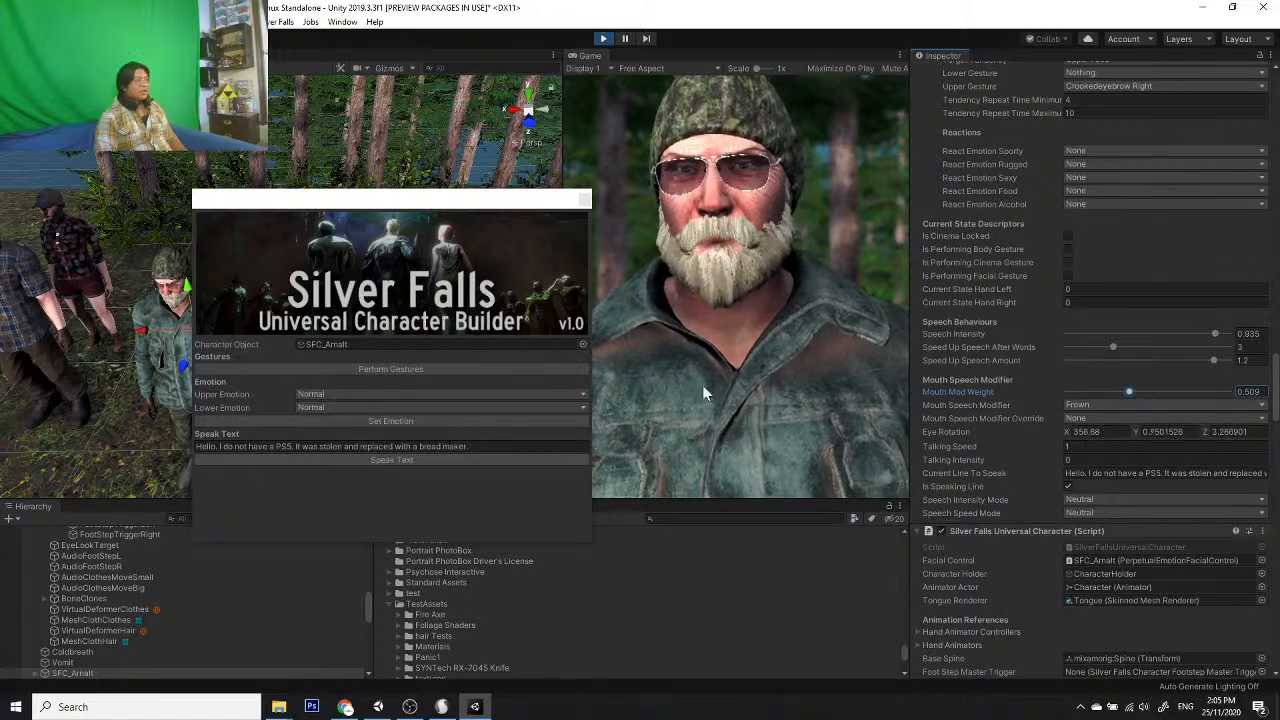
left_click(441, 460)
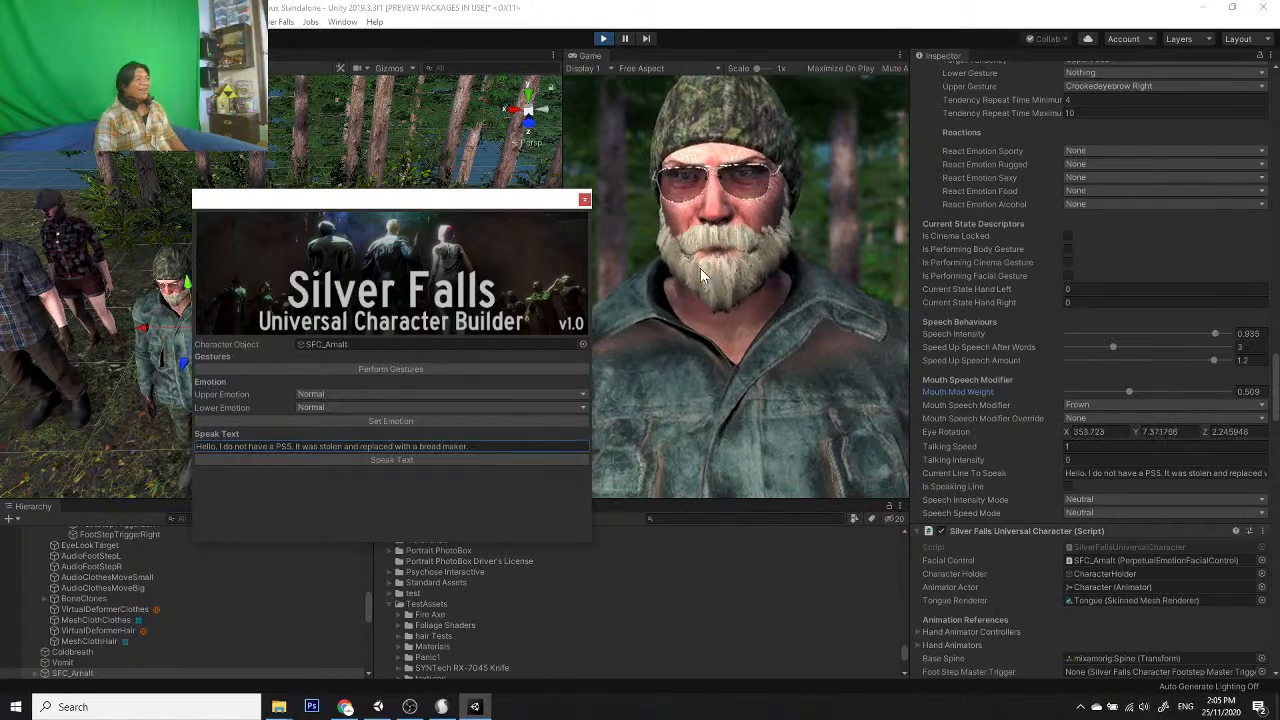
Step: Review SFC_Arnalt's gesture tendencies from Crooked Eyebrow Left back through Tongue Upper Lip to Twitch
scroll(993, 258, "up", 5)
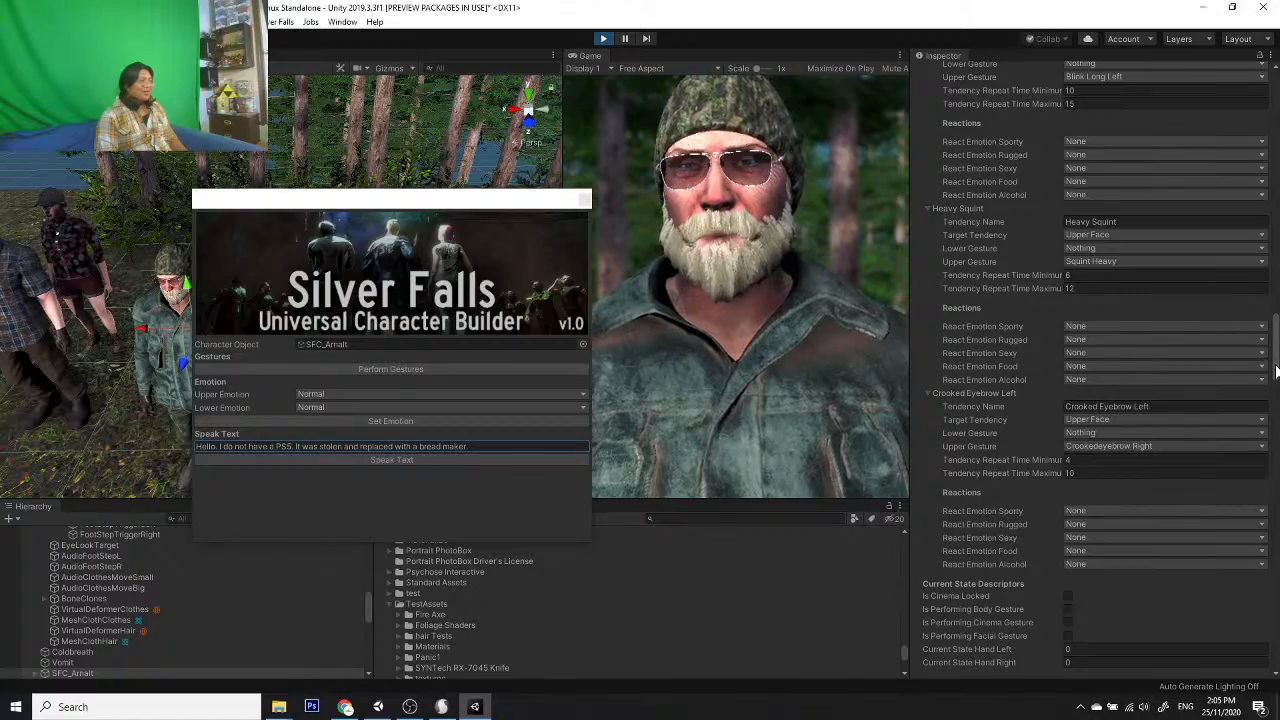
left_click_drag(1276, 370, 1256, 243)
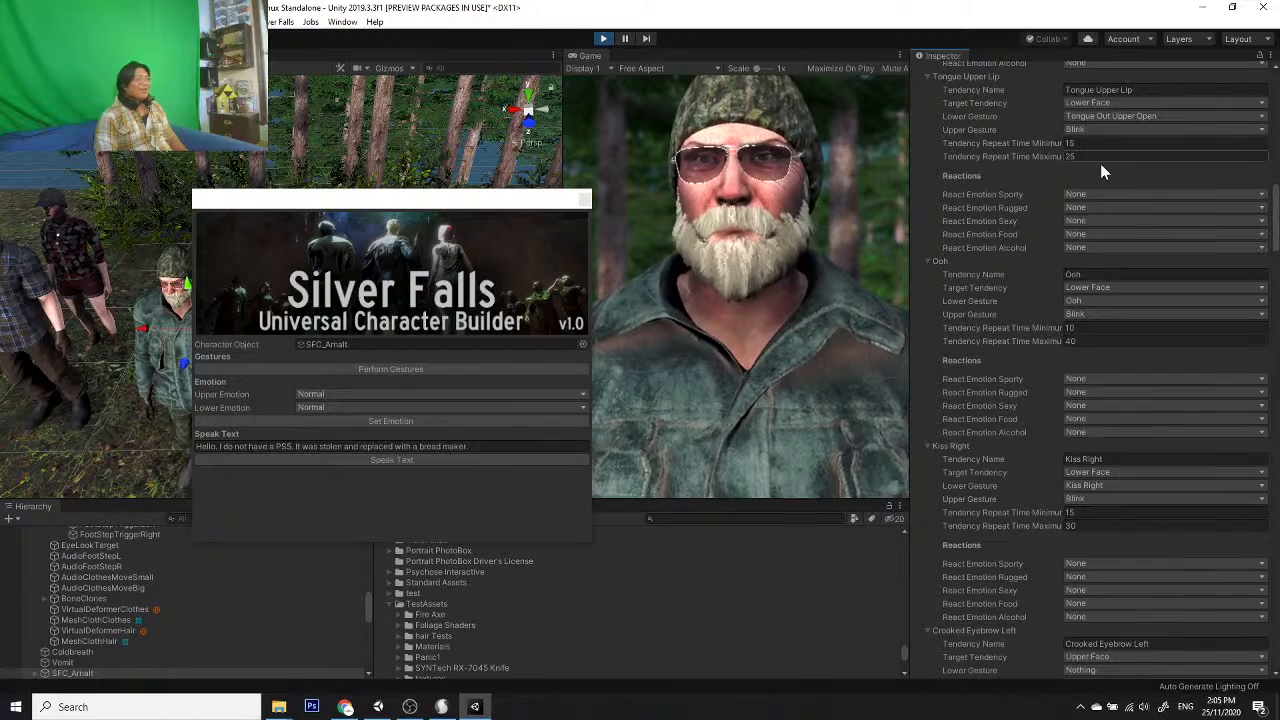
left_click_drag(1274, 237, 1275, 194)
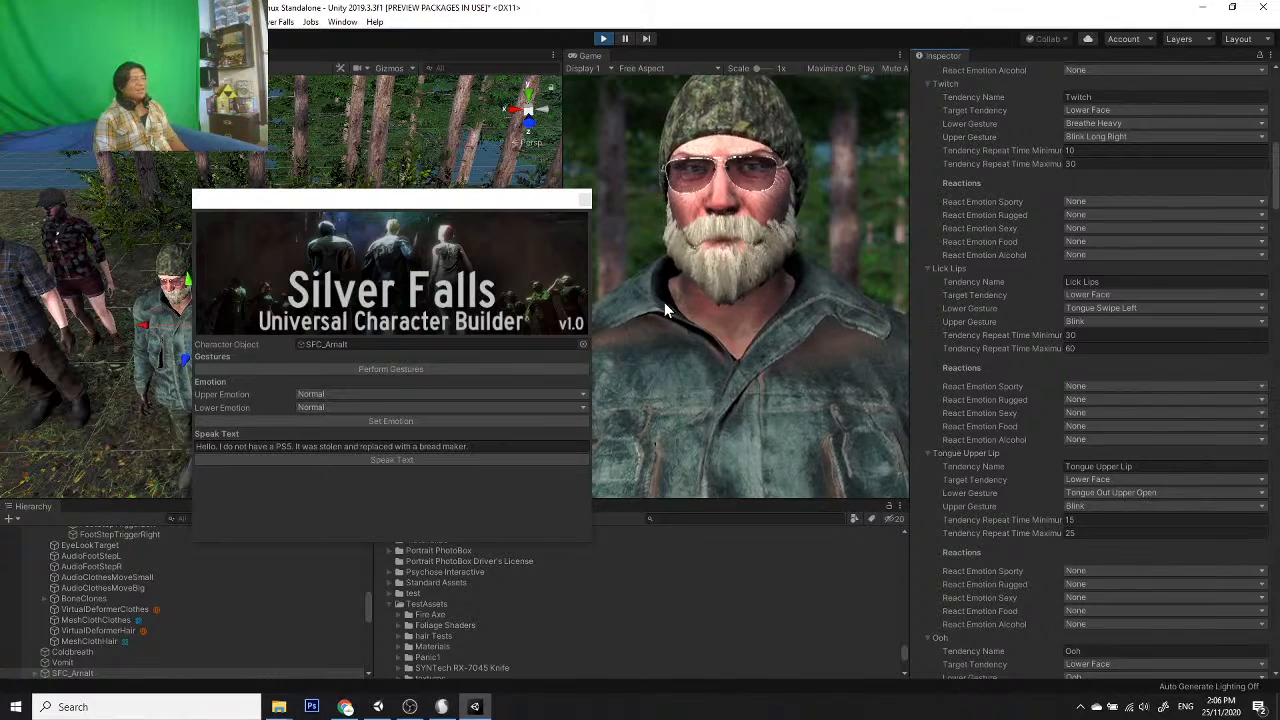
Step: Move the character builder window clear of SFC_Arnalt in the scene and shift him along the X axis to about -0.034
left_click_drag(517, 205, 477, 193)
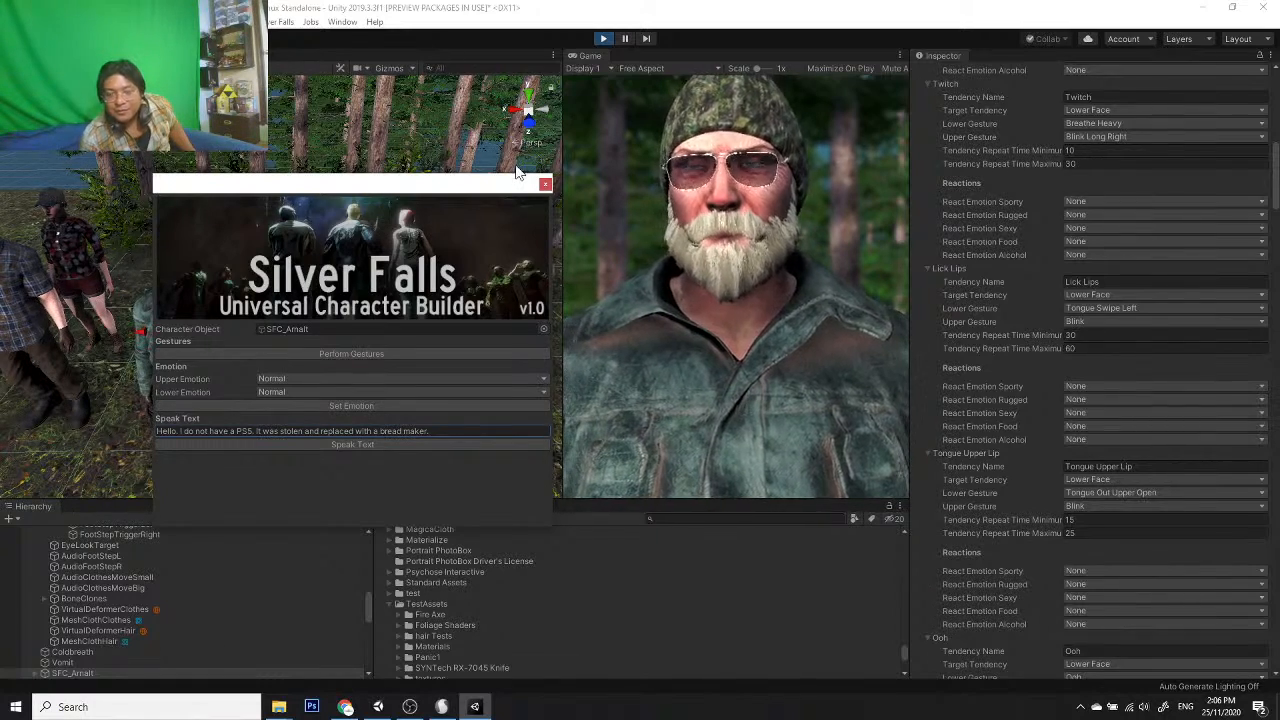
left_click_drag(371, 180, 614, 195)
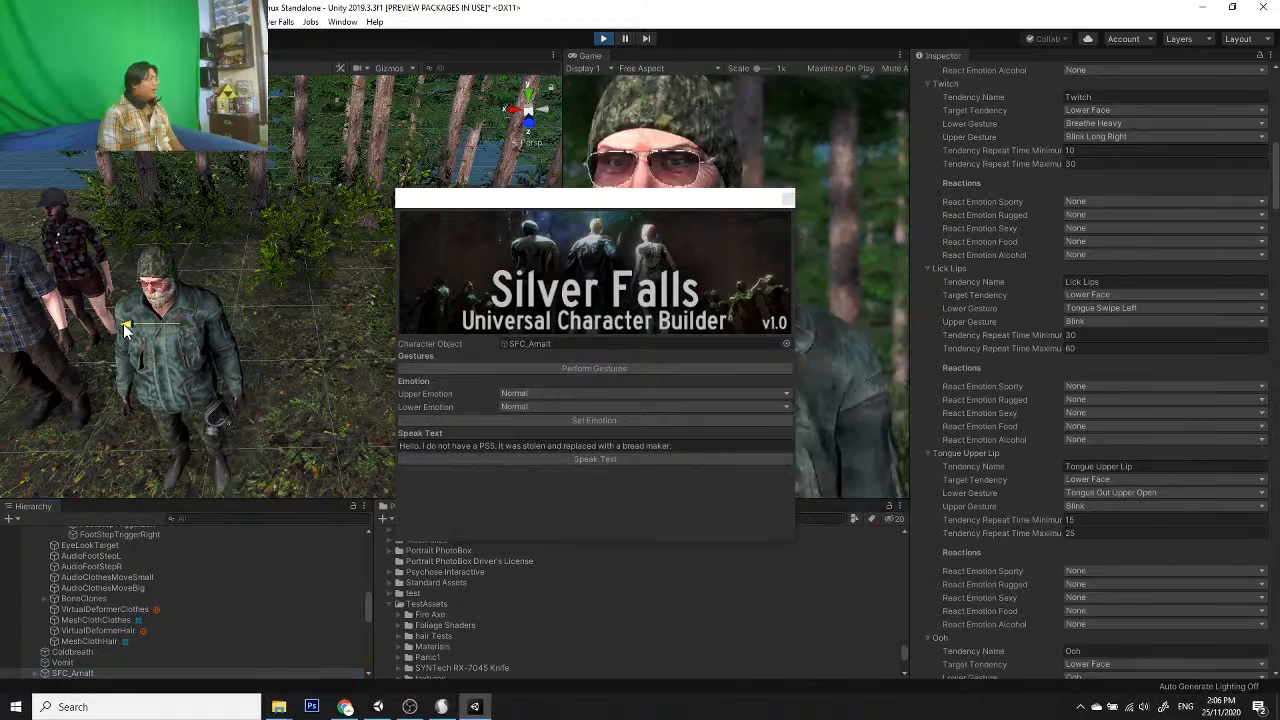
left_click_drag(124, 326, 139, 333)
Step: Collapse SFC_Arnalt's Perpetual Emotion Facial Control and Silver Falls Universal Character scripts and look through the Habit Trigger components
scroll(110, 627, "down", 1)
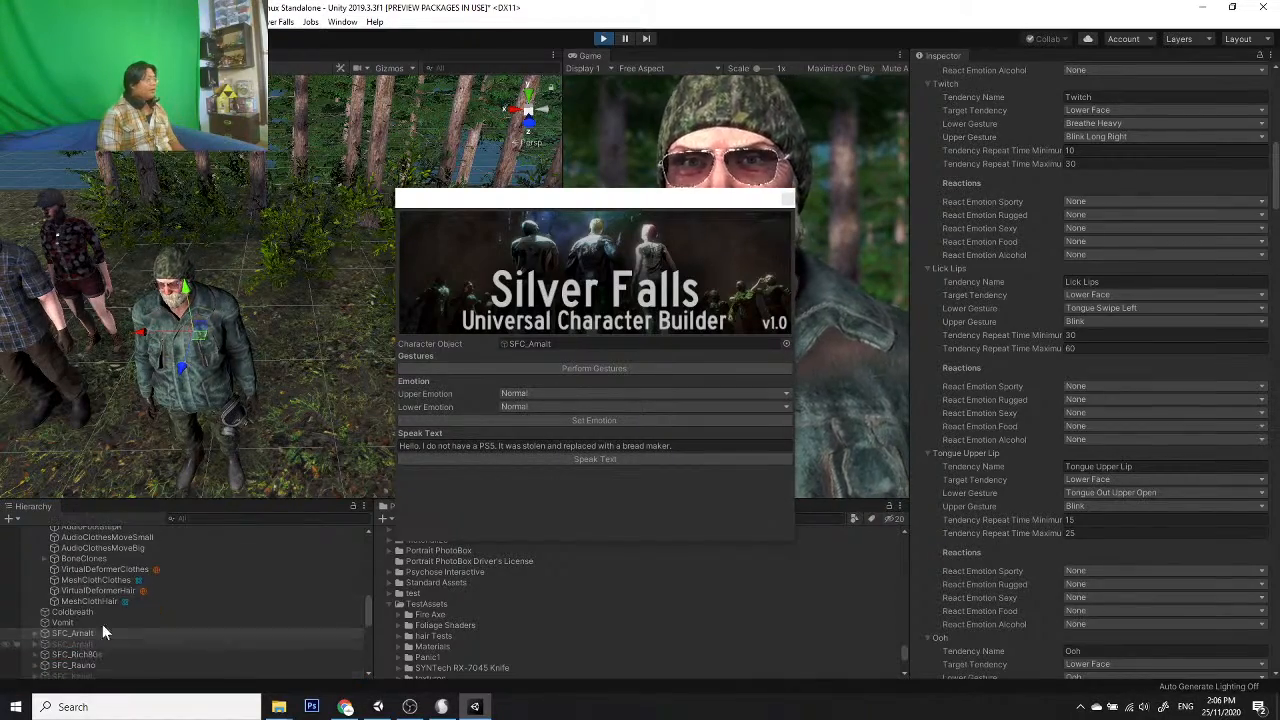
scroll(1054, 409, "up", 20)
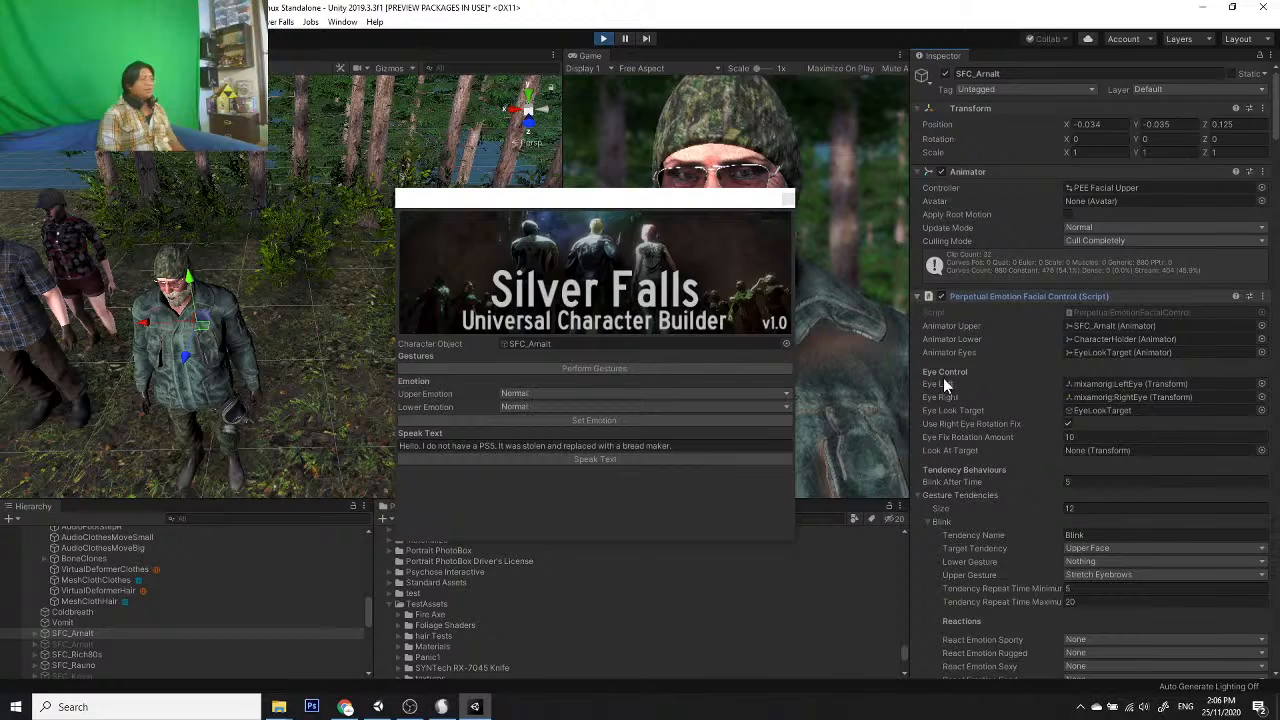
left_click(919, 297)
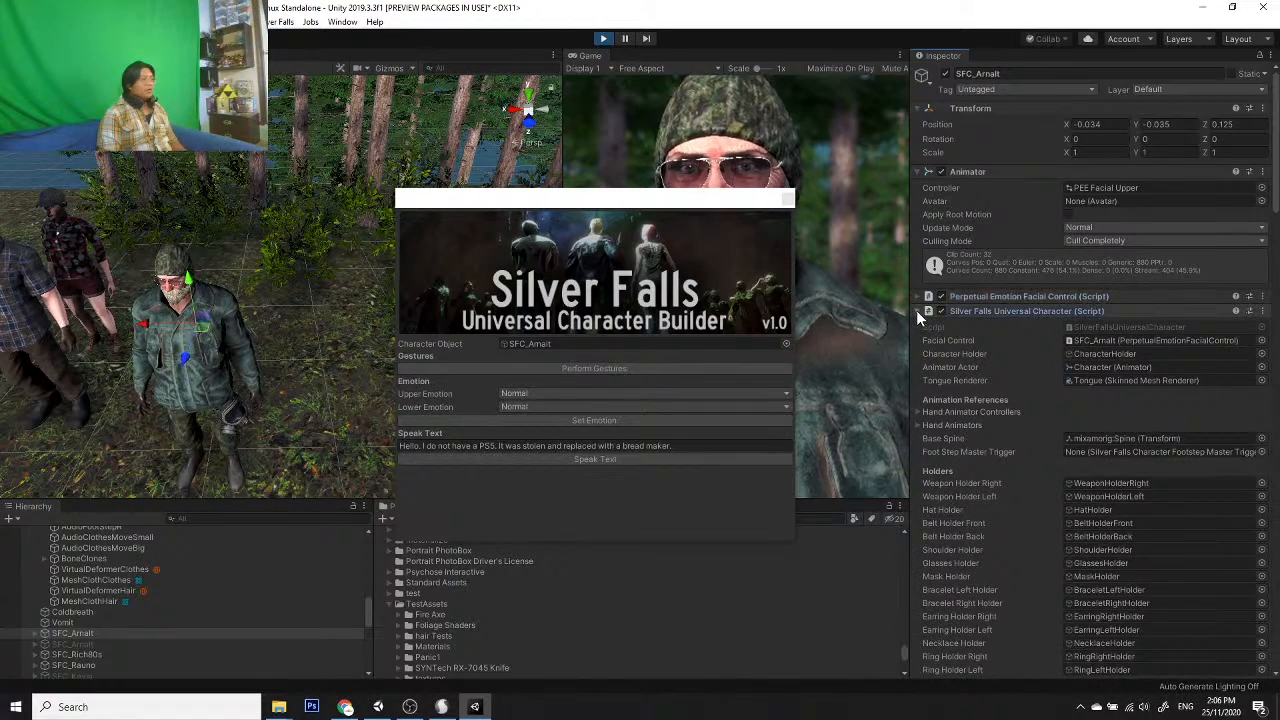
scroll(930, 347, "down", 10)
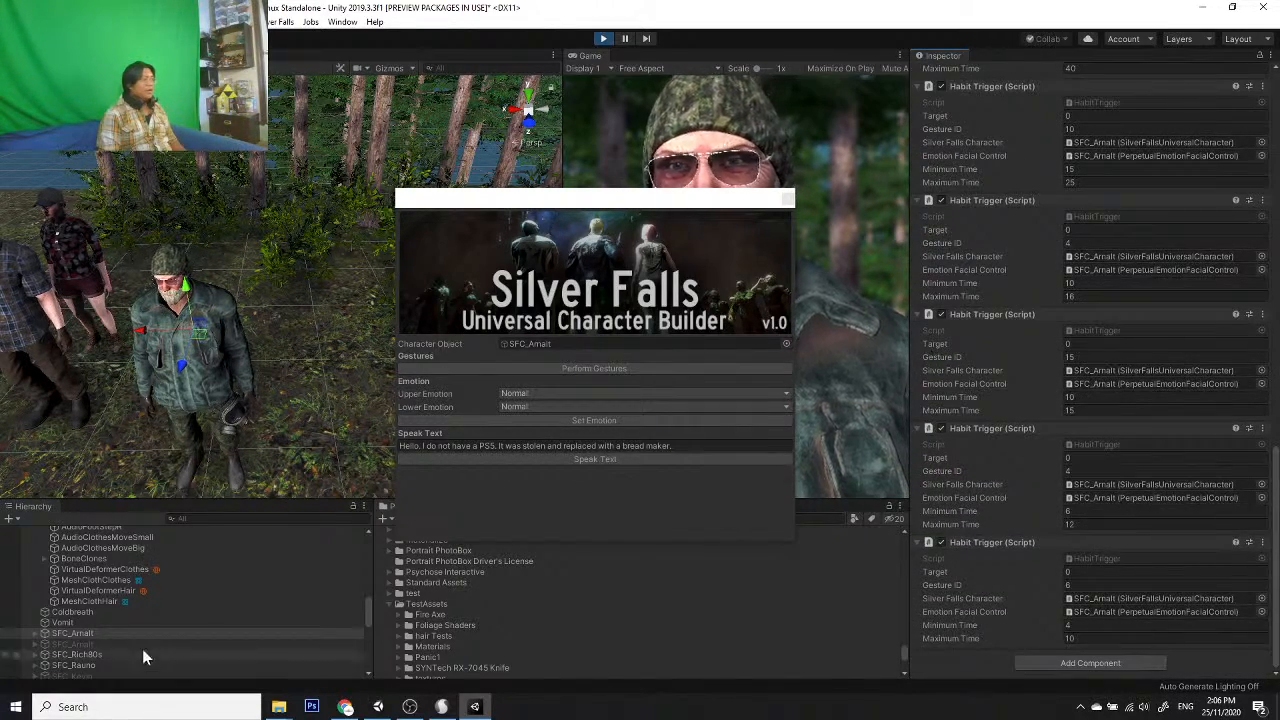
Step: Expand SFC_Arnalt and its CharacterHolder in the object hierarchy and select the Character object inside
scroll(33, 609, "down", 1)
left_click(36, 593)
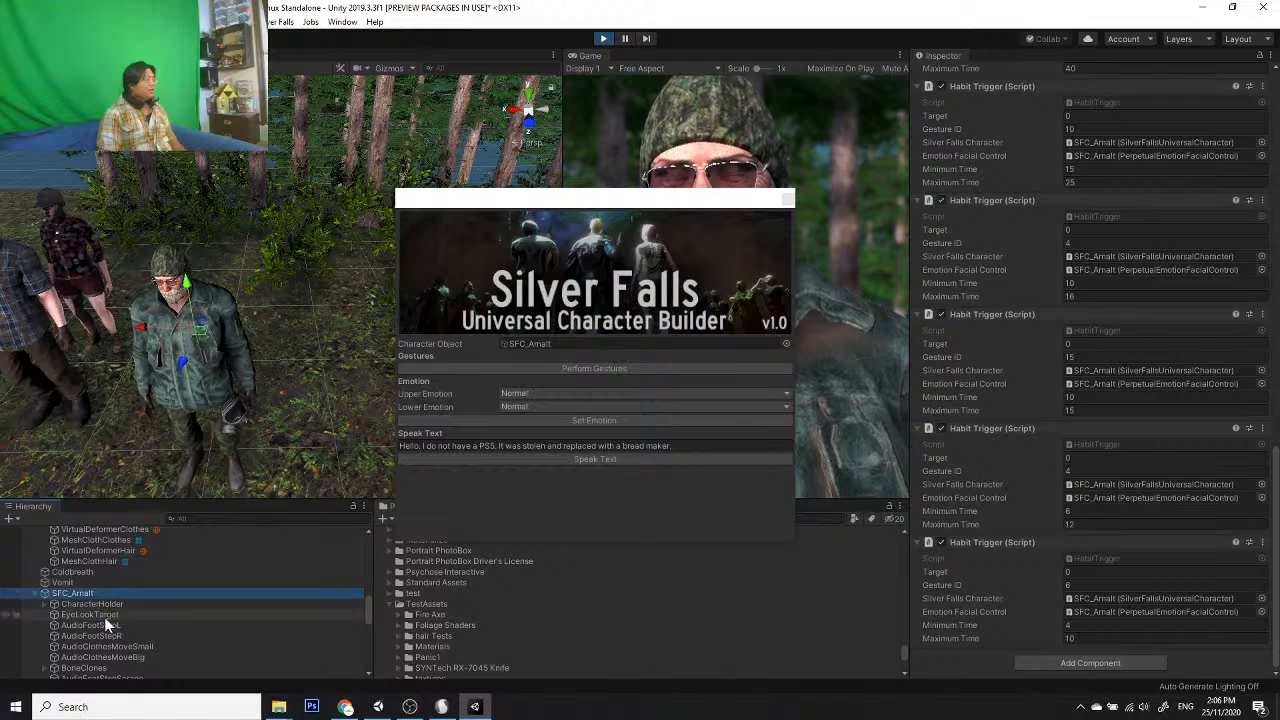
left_click(90, 666)
scroll(80, 610, "down", 1)
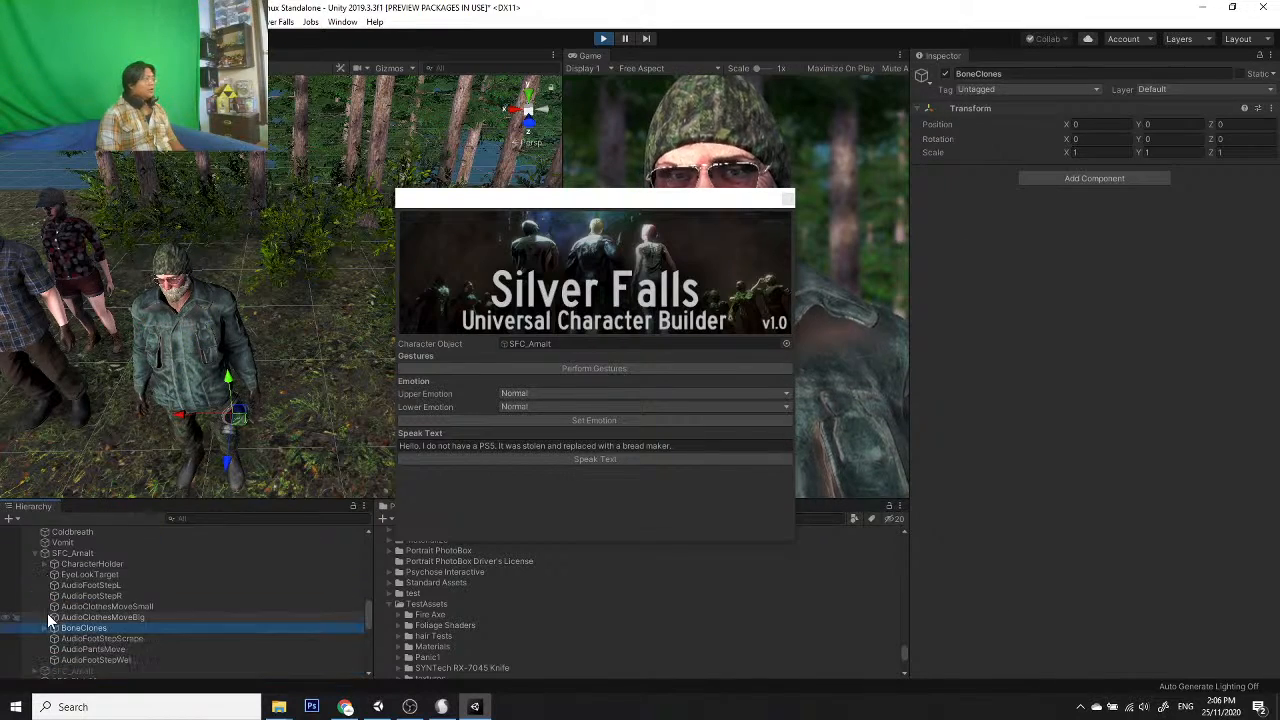
left_click(80, 564)
left_click_drag(641, 199, 454, 161)
left_click(42, 564)
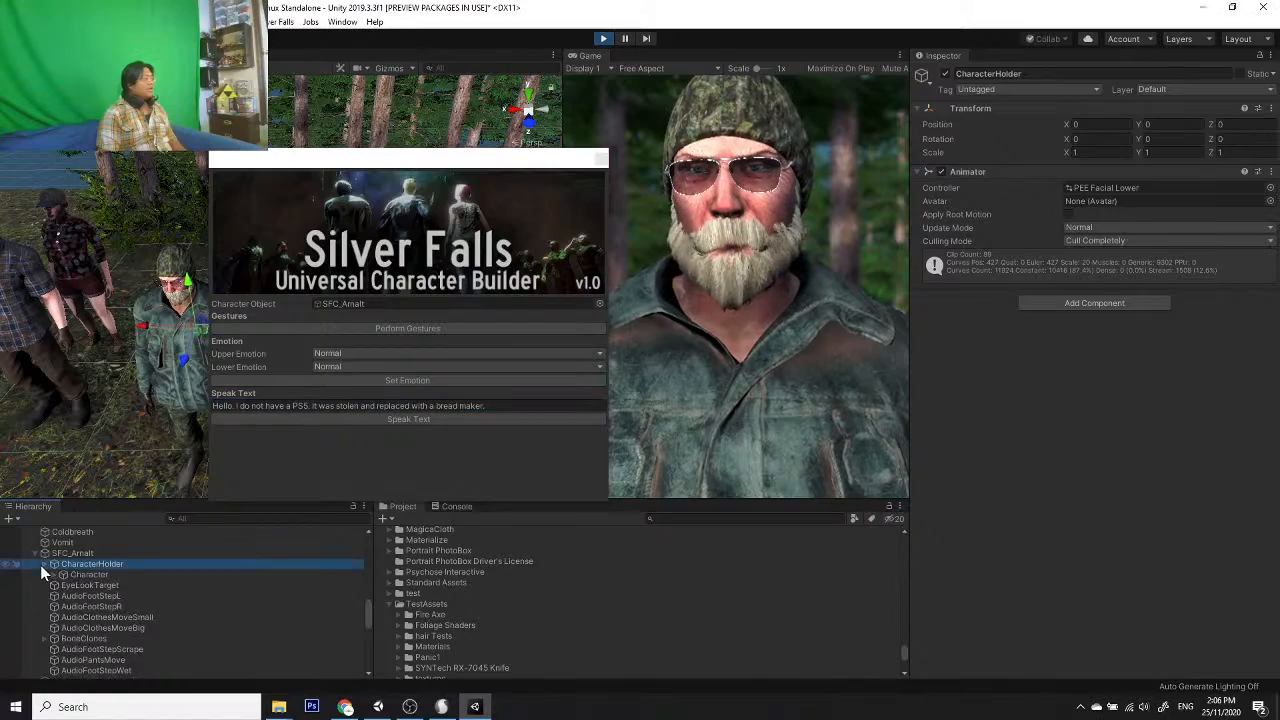
left_click(76, 576)
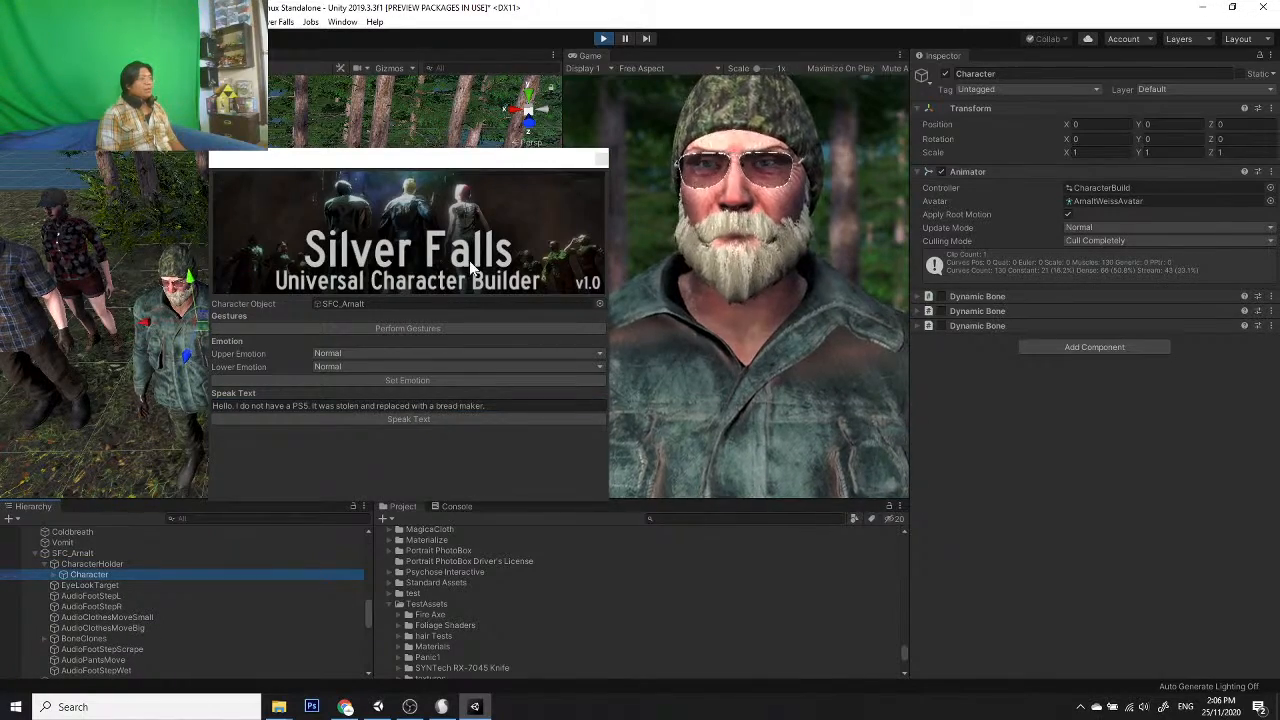
Step: Examine the gas mask hanging at SFC_Arnalt's belt and his jacket up close in the scene
left_click_drag(507, 172, 685, 342)
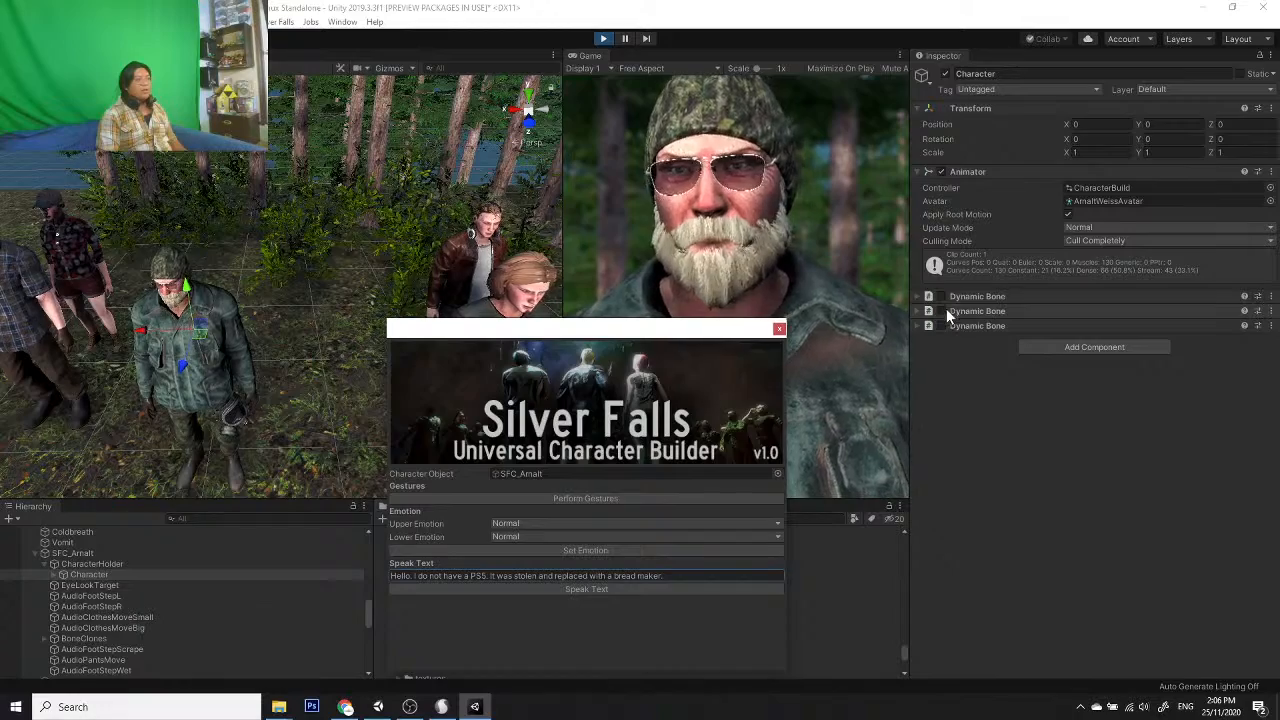
scroll(238, 400, "up", 2)
middle_click_drag(238, 400, 252, 336)
scroll(252, 336, "up", 8)
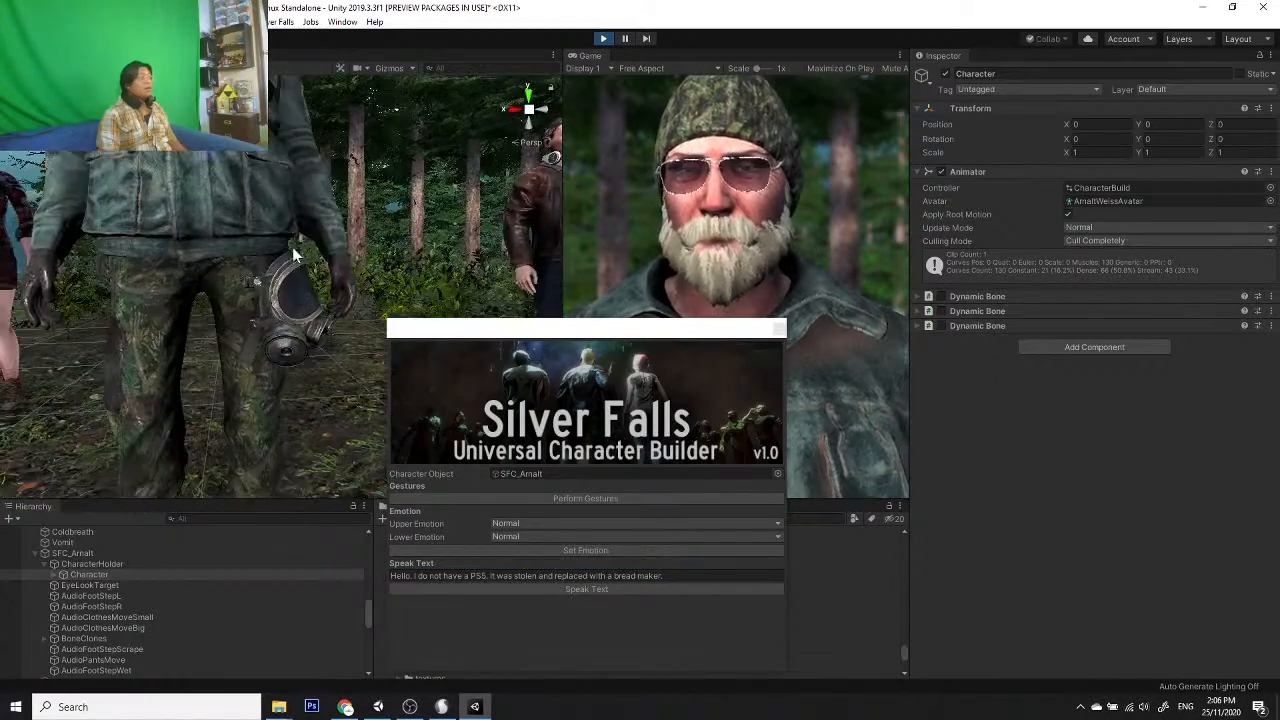
left_click_drag(290, 268, 280, 302, "alt")
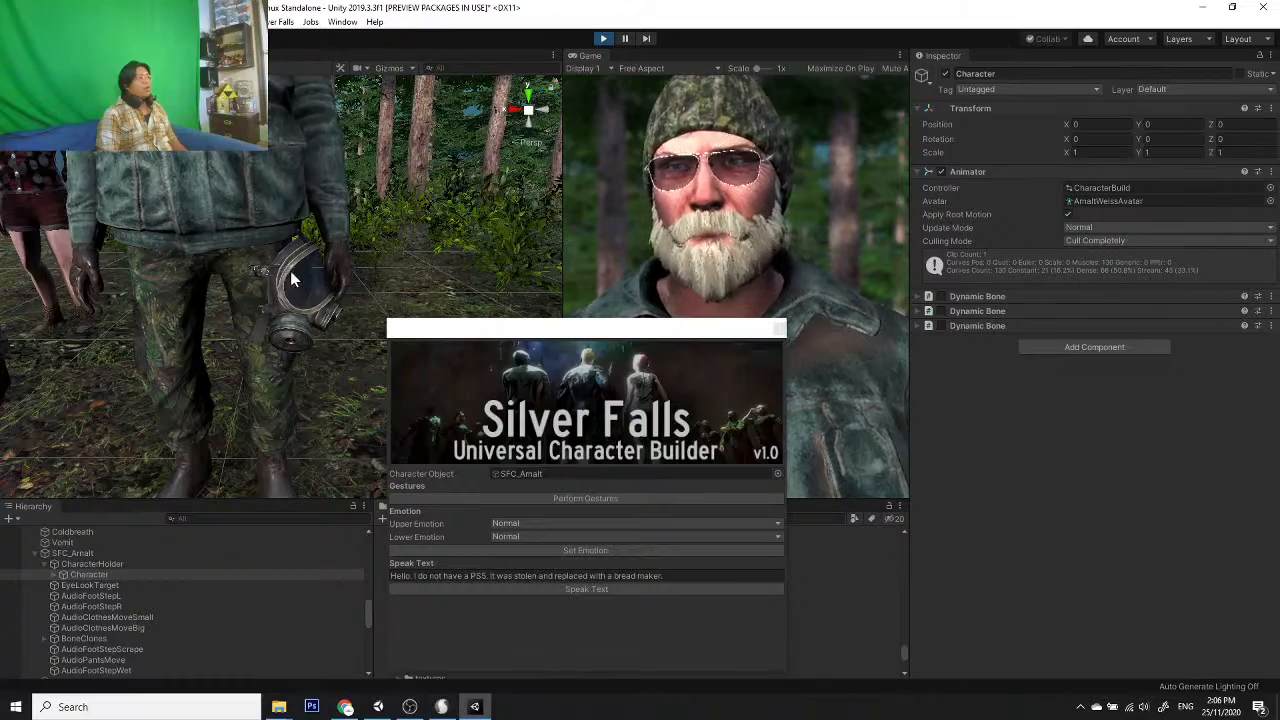
scroll(290, 320, "down", 3)
scroll(290, 318, "up", 3)
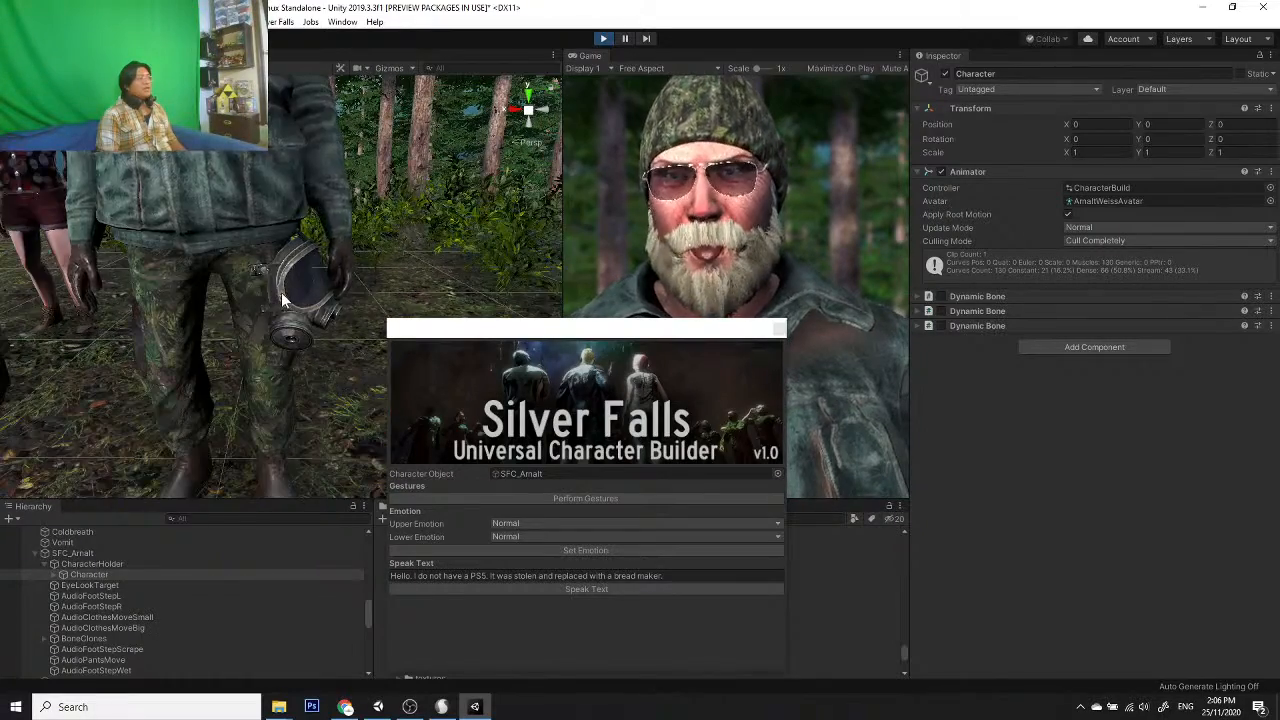
scroll(305, 204, "down", 3)
left_click_drag(305, 204, 277, 312, "alt")
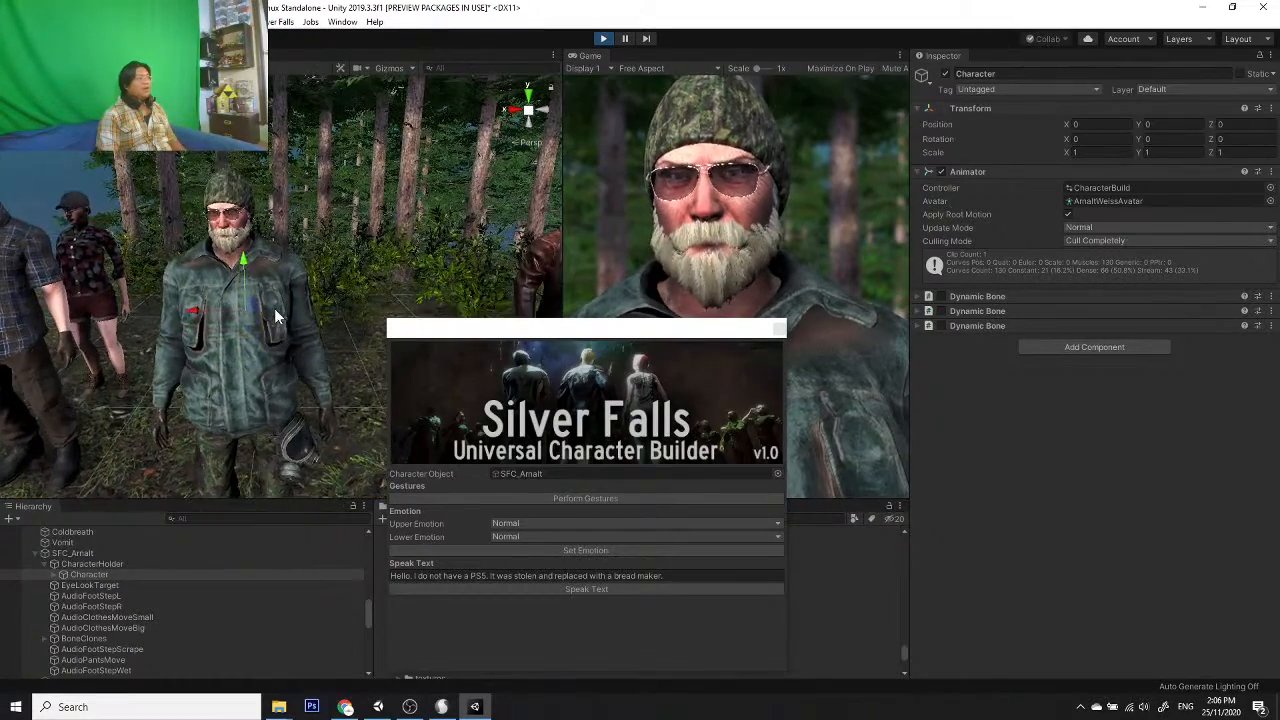
scroll(250, 325, "up", 3)
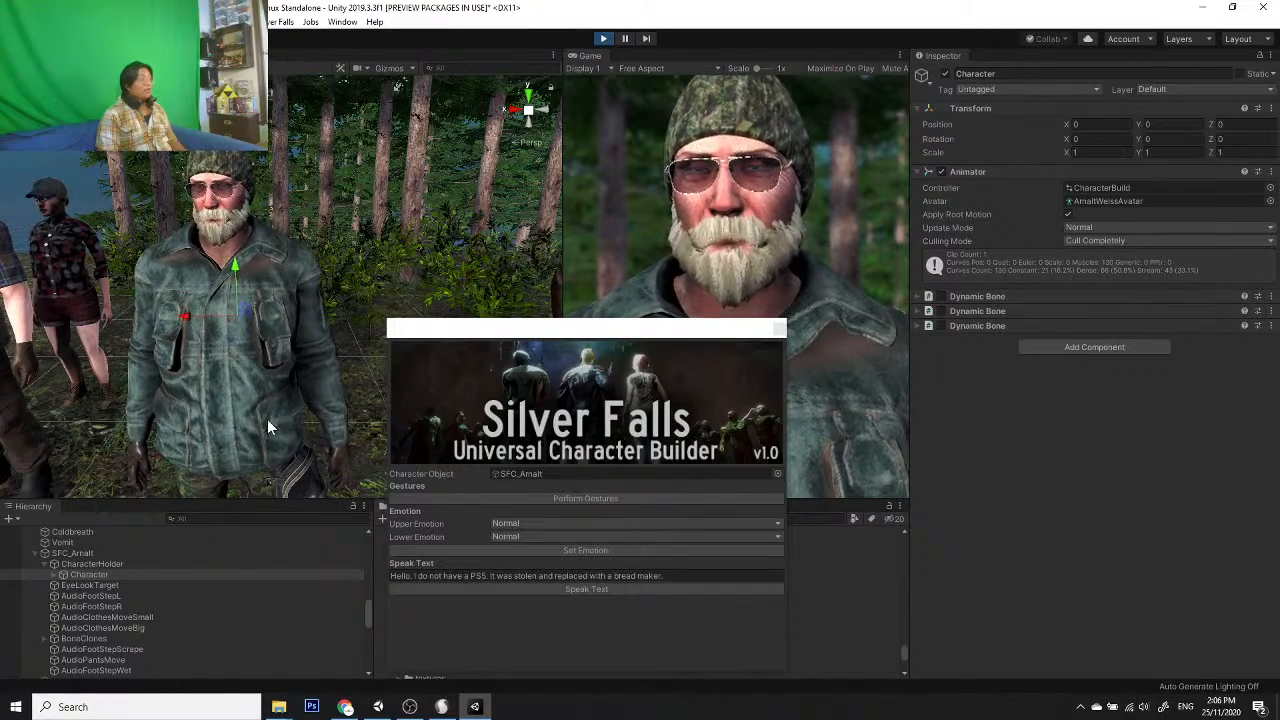
scroll(80, 631, "down", 2)
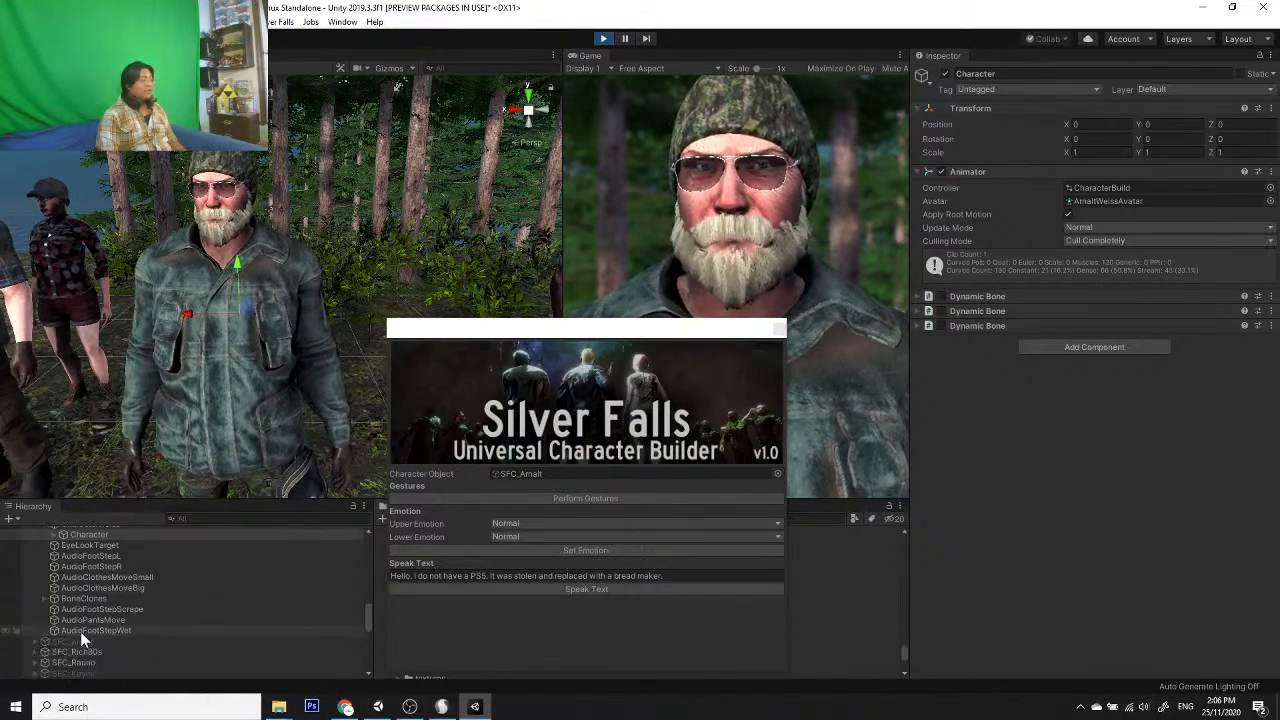
Step: Expand SFC_Arnalt's BoneClones group and enable all three Dynamic Bone components on the Character object
left_click(42, 598)
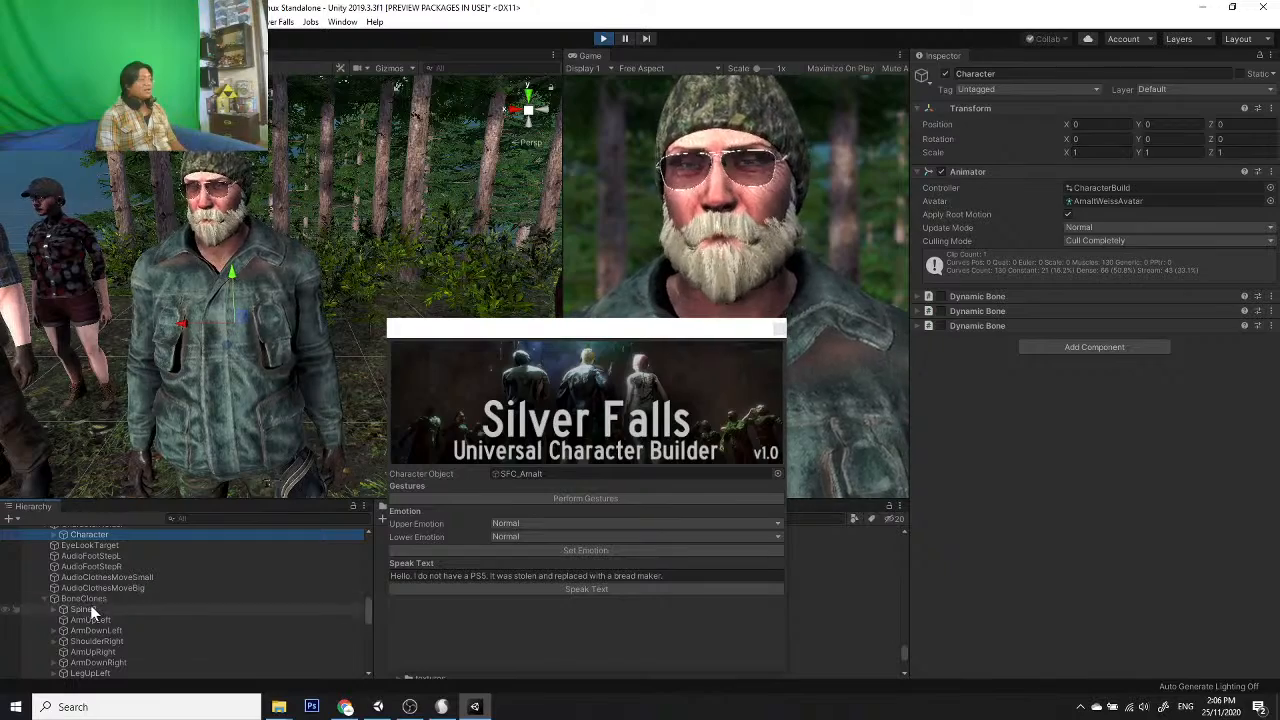
scroll(90, 602, "up", 2)
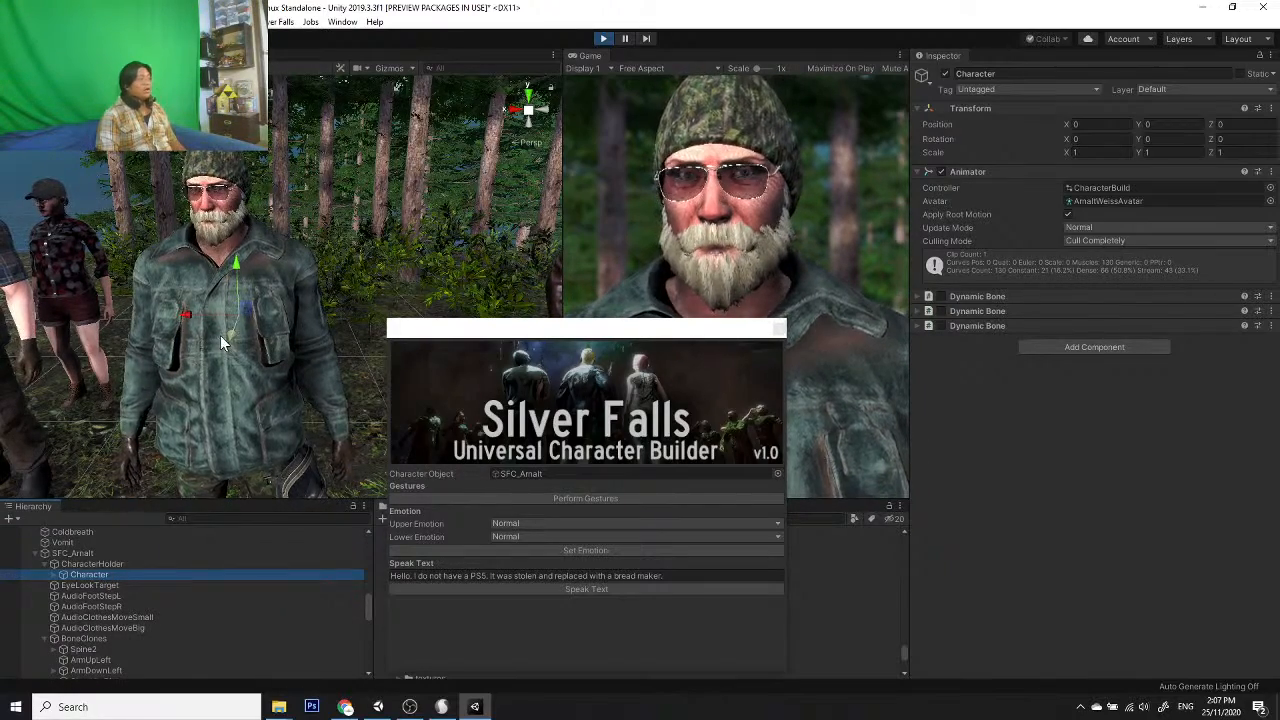
scroll(256, 320, "up", 2)
scroll(250, 336, "down", 3)
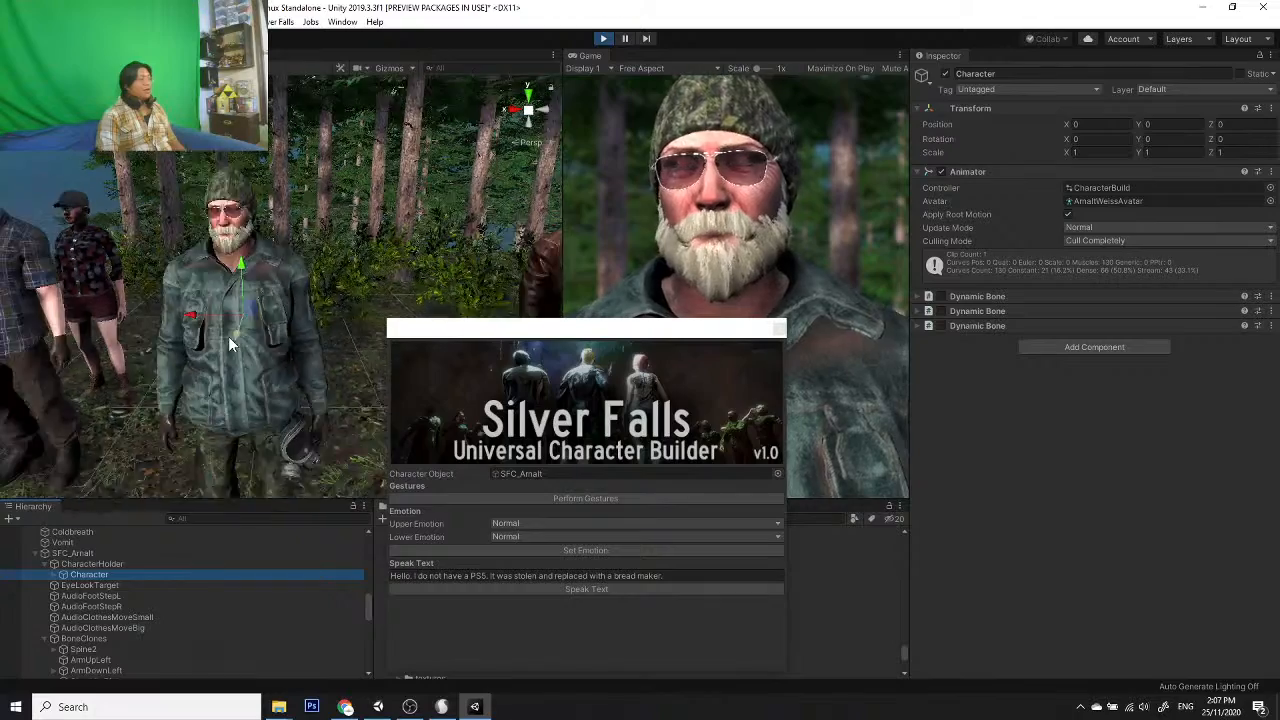
scroll(231, 339, "up", 3)
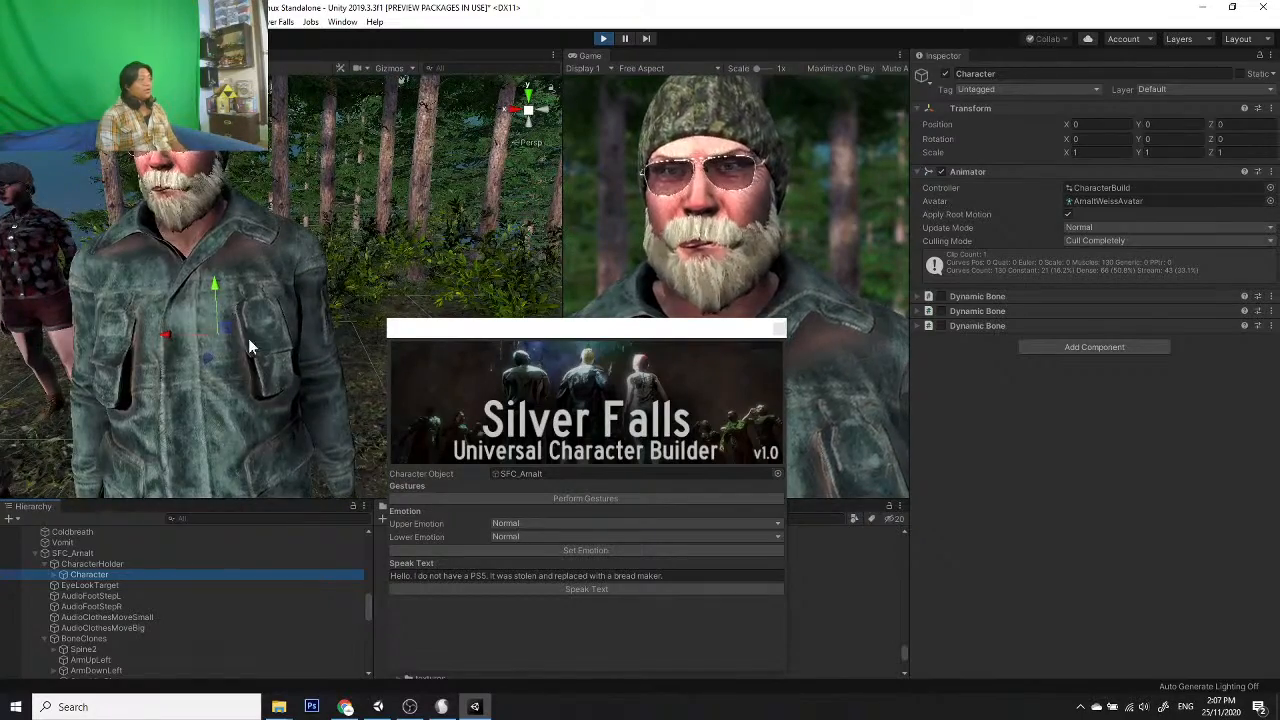
scroll(86, 640, "down", 2)
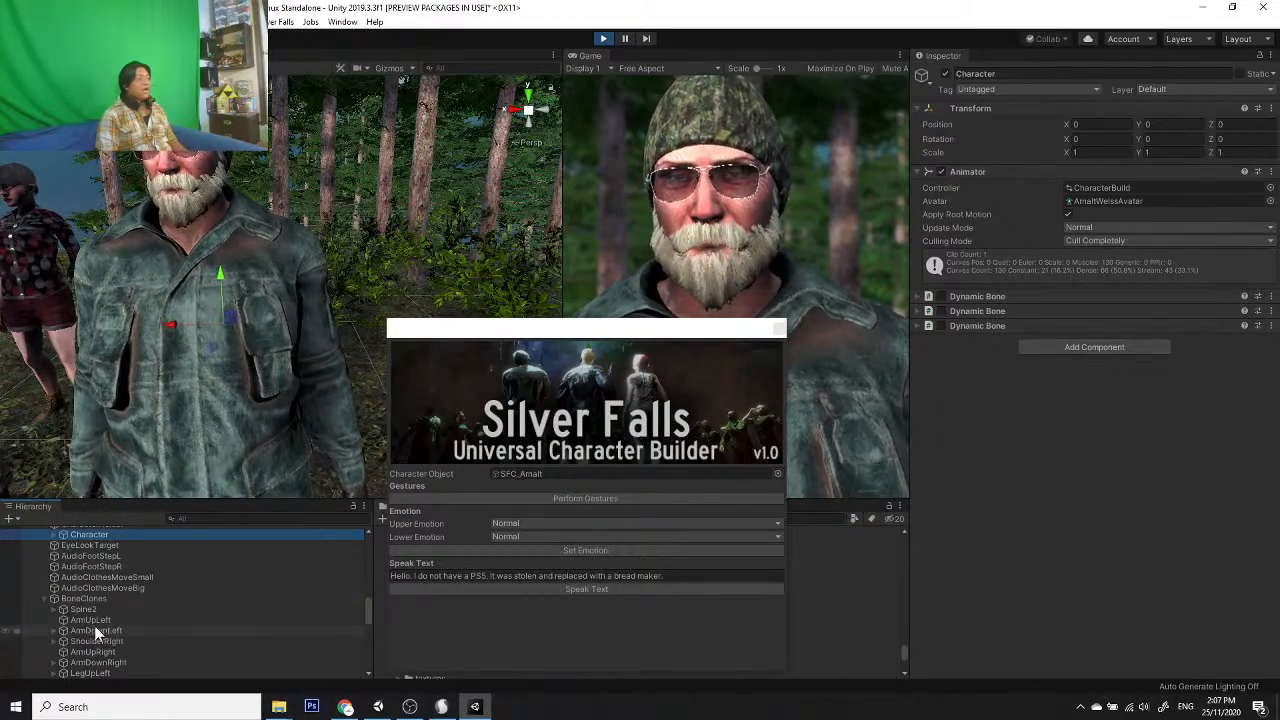
left_click(941, 296)
left_click(941, 311)
left_click(941, 326)
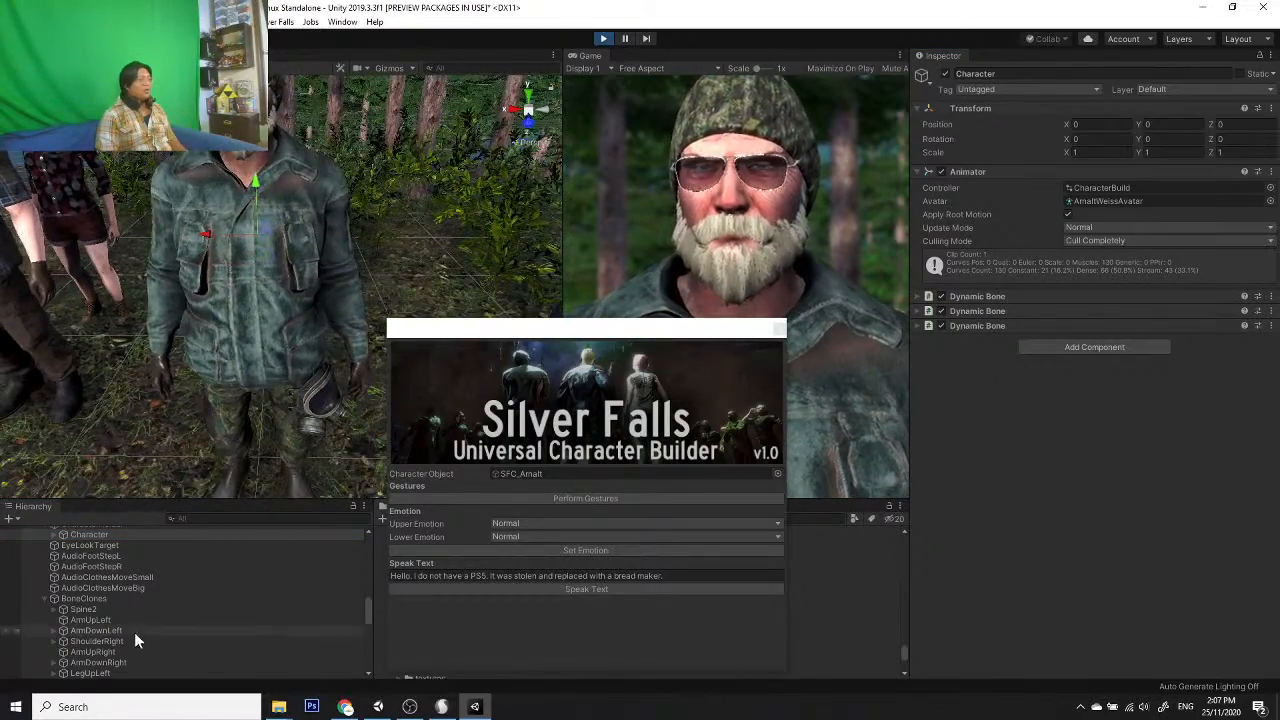
Step: Select SFC_Arnalt and move and tilt him in the scene to a rotation of about 0.7, -4.7, 8.448 to test the dynamic bones
scroll(134, 632, "up", 3)
scroll(90, 618, "up", 2)
double_click(69, 636)
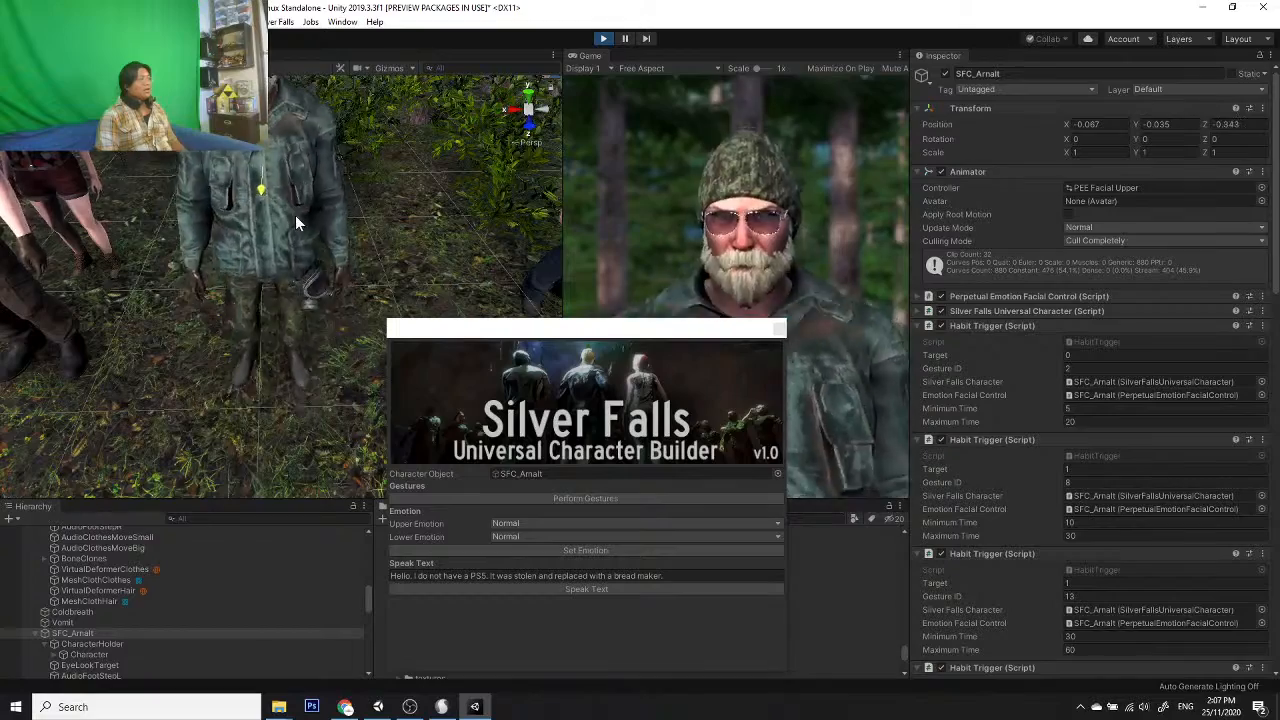
key("e")
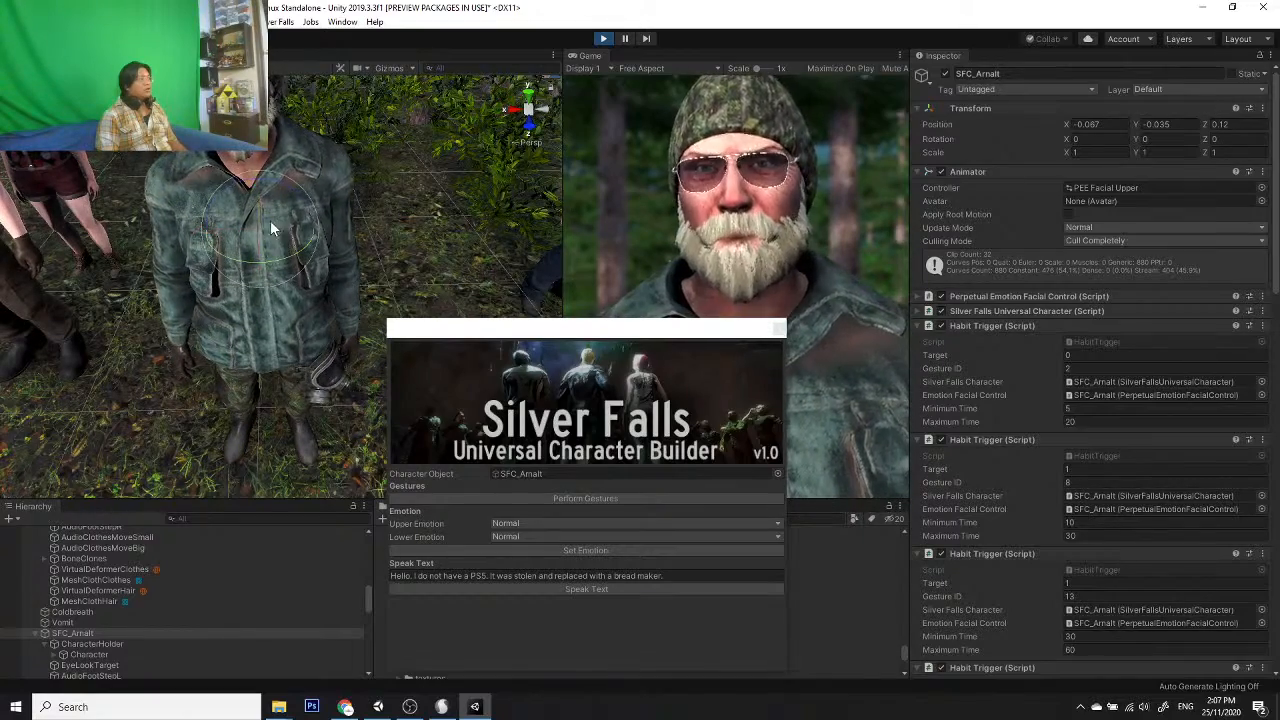
left_click_drag(292, 202, 268, 262)
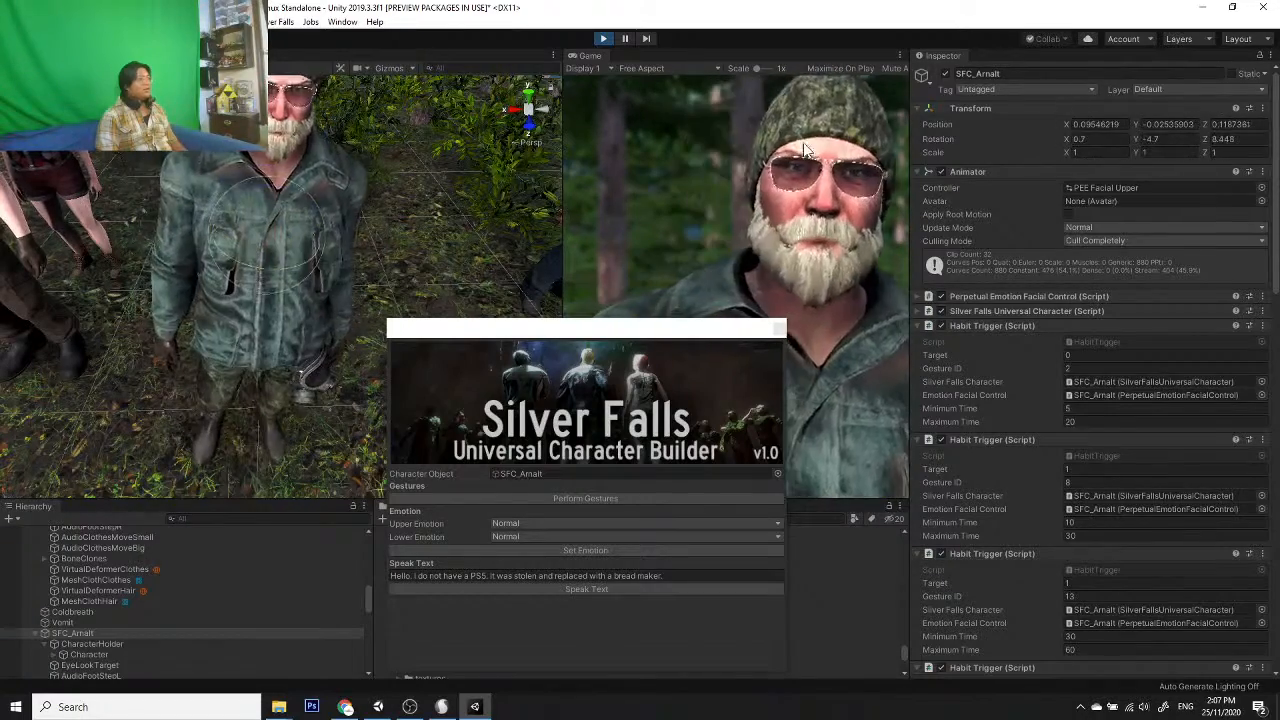
Step: Reset SFC_Arnalt's rotation and turn him about the vertical axis to about -10.7 degrees
right_click(972, 108)
left_click(1043, 243)
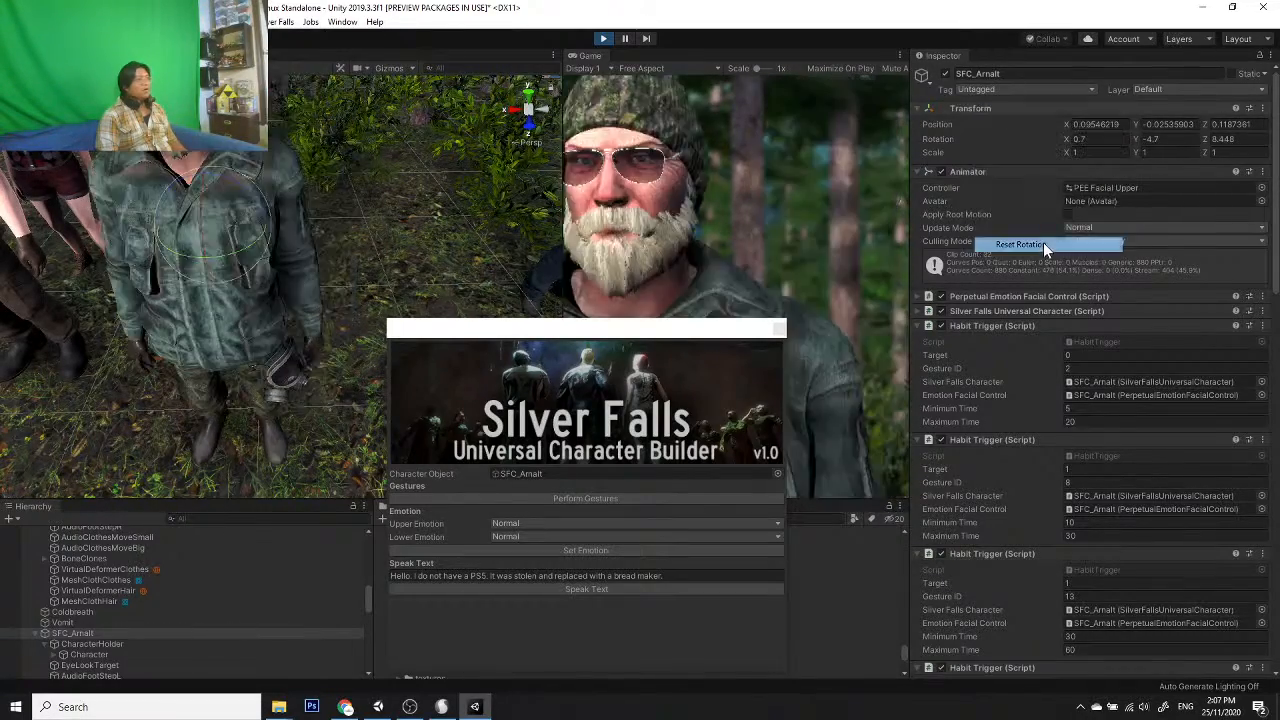
left_click_drag(241, 240, 213, 242)
left_click_drag(214, 356, 224, 308, "alt")
scroll(226, 300, "down", 3)
Step: Raise SFC_Arnalt to about Y 0.054, move him to about -0.037, -0.005, 0.074 and turn him to about 9.36 degrees on Y
key("w")
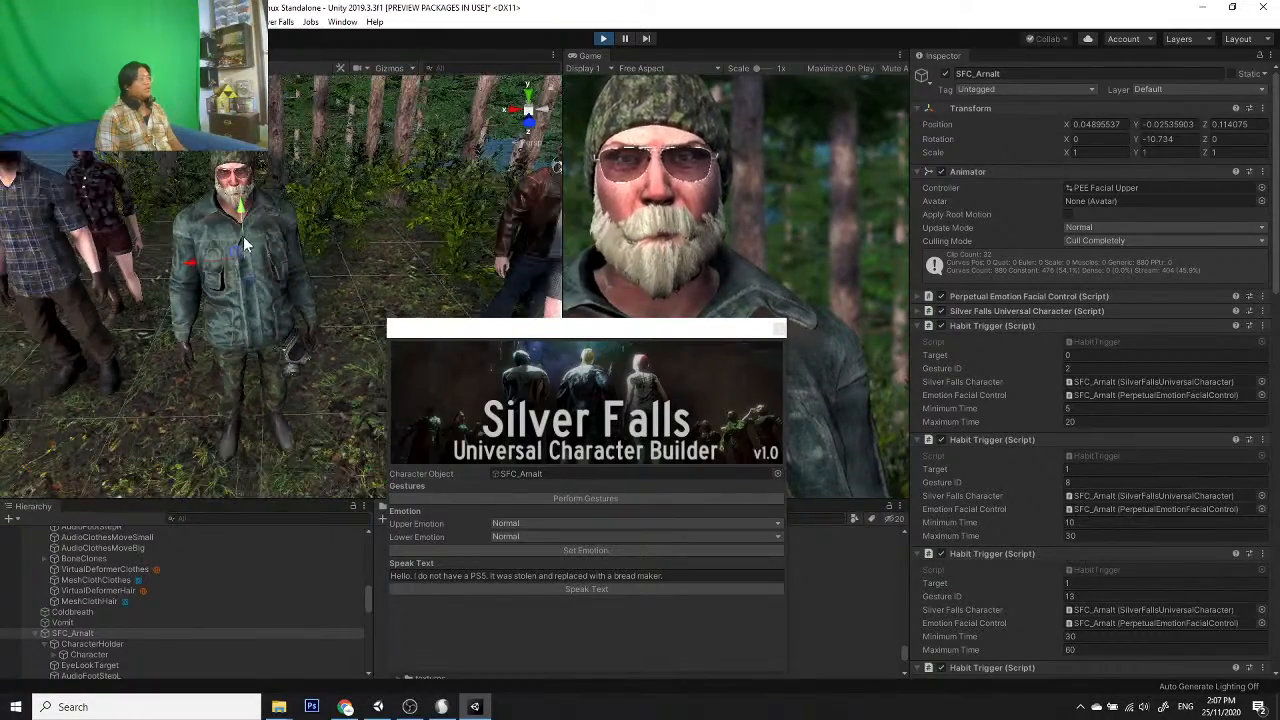
mouse_move(241, 217)
left_mouse_down()
mouse_move(254, 186)
mouse_move(259, 206)
left_mouse_up()
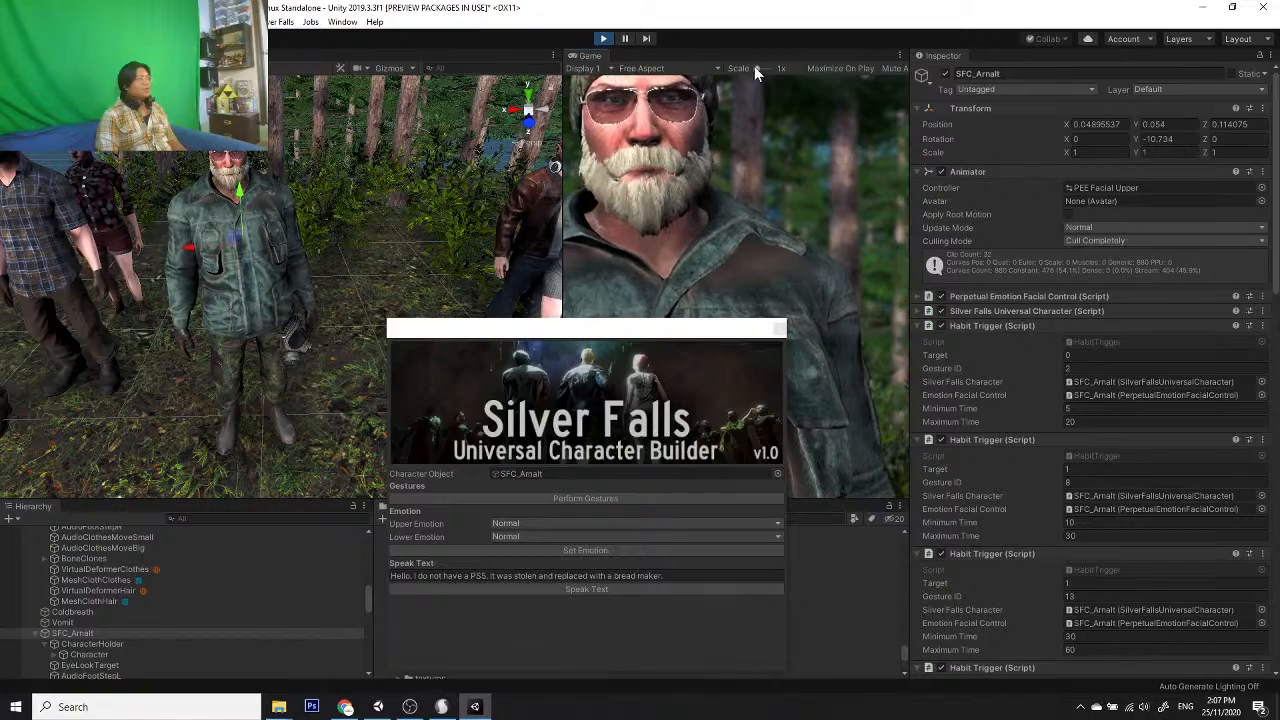
left_click_drag(261, 190, 318, 272)
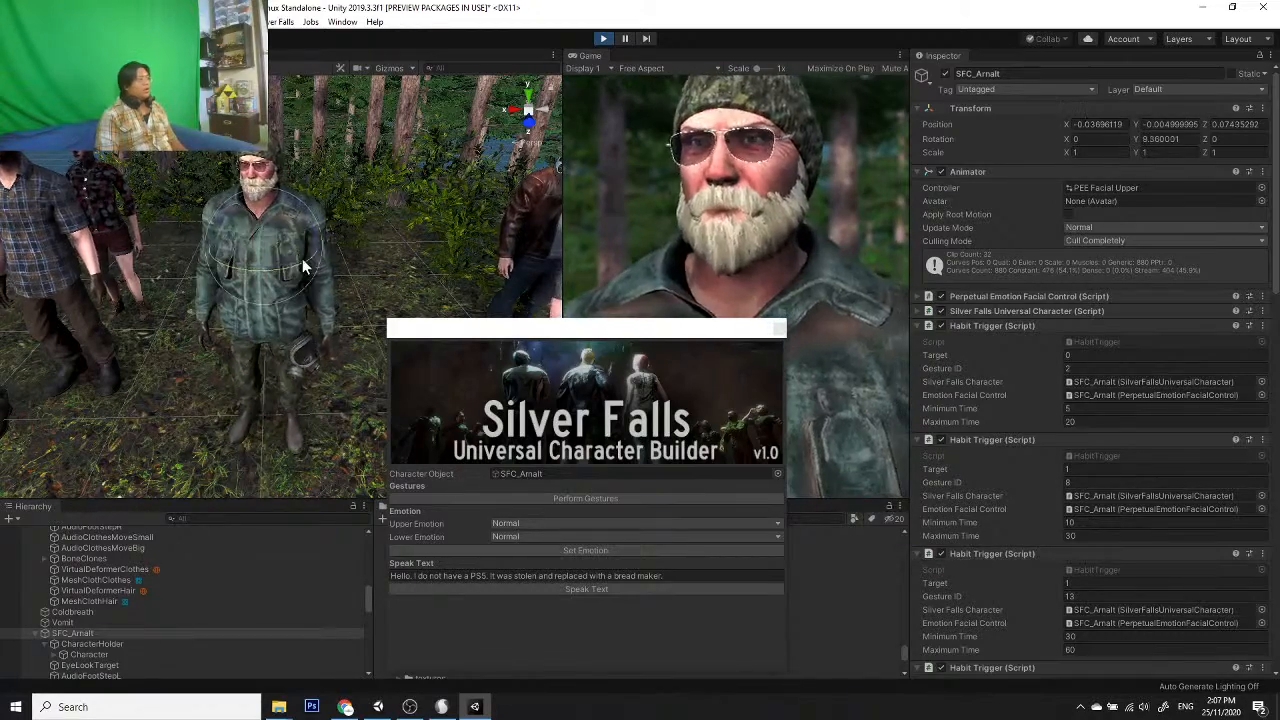
Step: Examine SFC_Arnalt and the neighbouring characters in the scene from several distances and angles while the dynamic bones run
scroll(282, 295, "down", 5)
left_click_drag(561, 332, 683, 210)
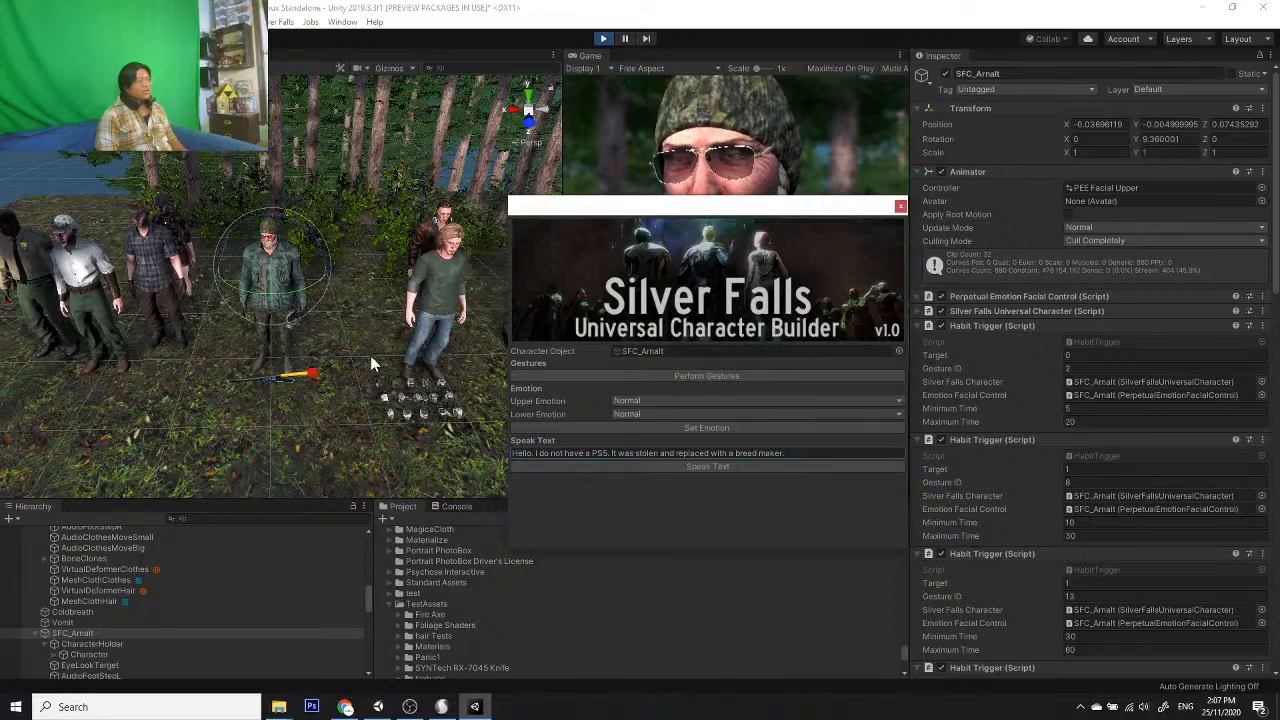
scroll(248, 325, "up", 4)
left_click_drag(110, 315, 268, 337, "alt")
left_click_drag(142, 284, 257, 323, "alt")
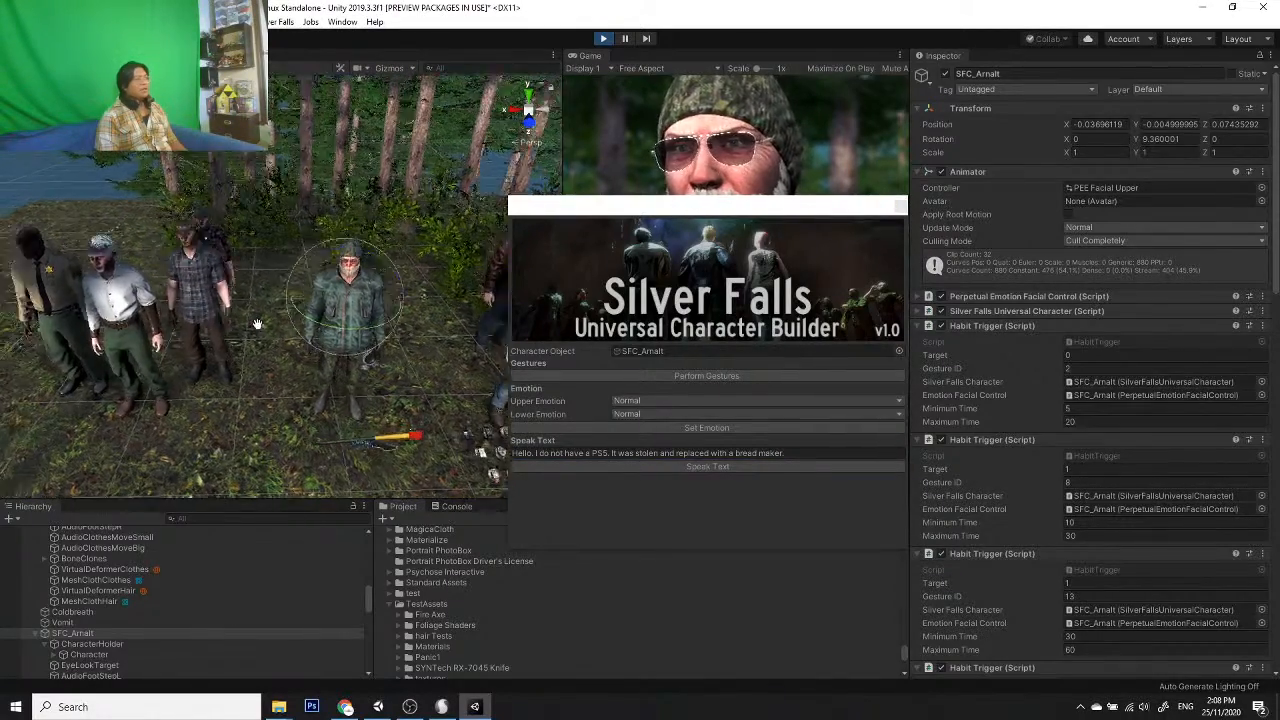
scroll(203, 281, "up", 4)
left_click_drag(203, 281, 305, 281, "alt")
middle_click_drag(305, 281, 218, 281)
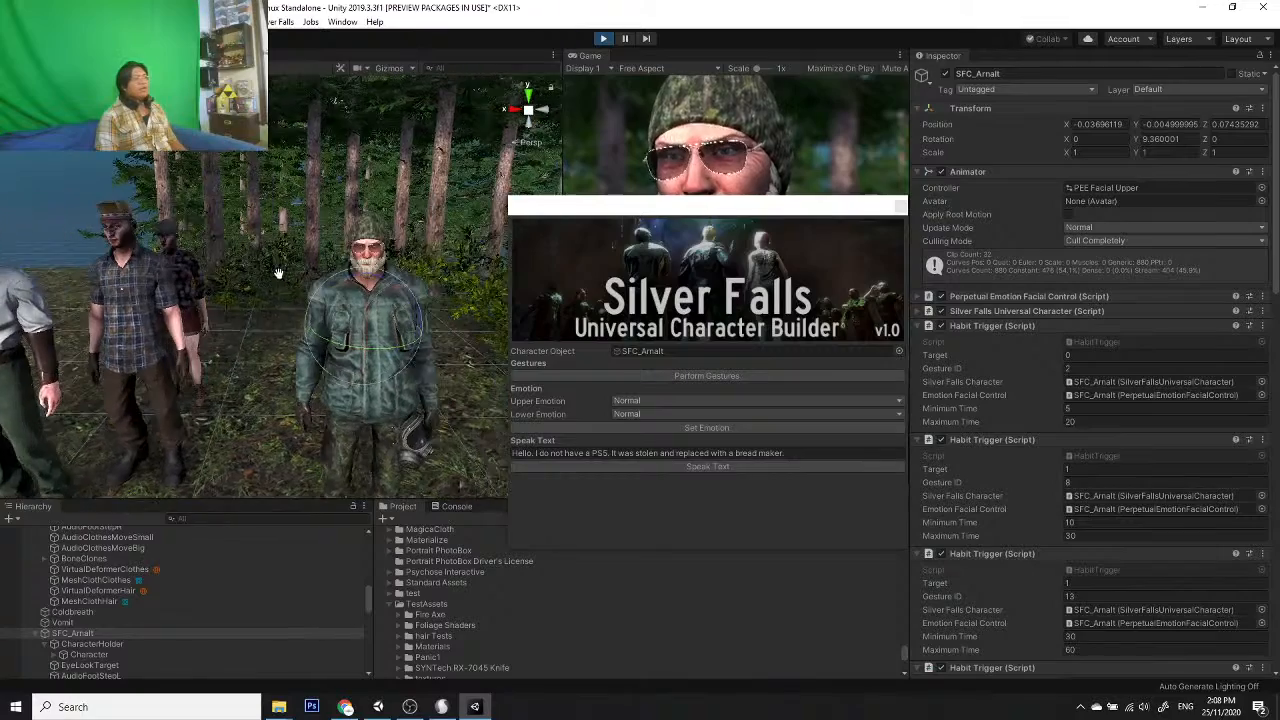
left_click_drag(641, 209, 639, 318)
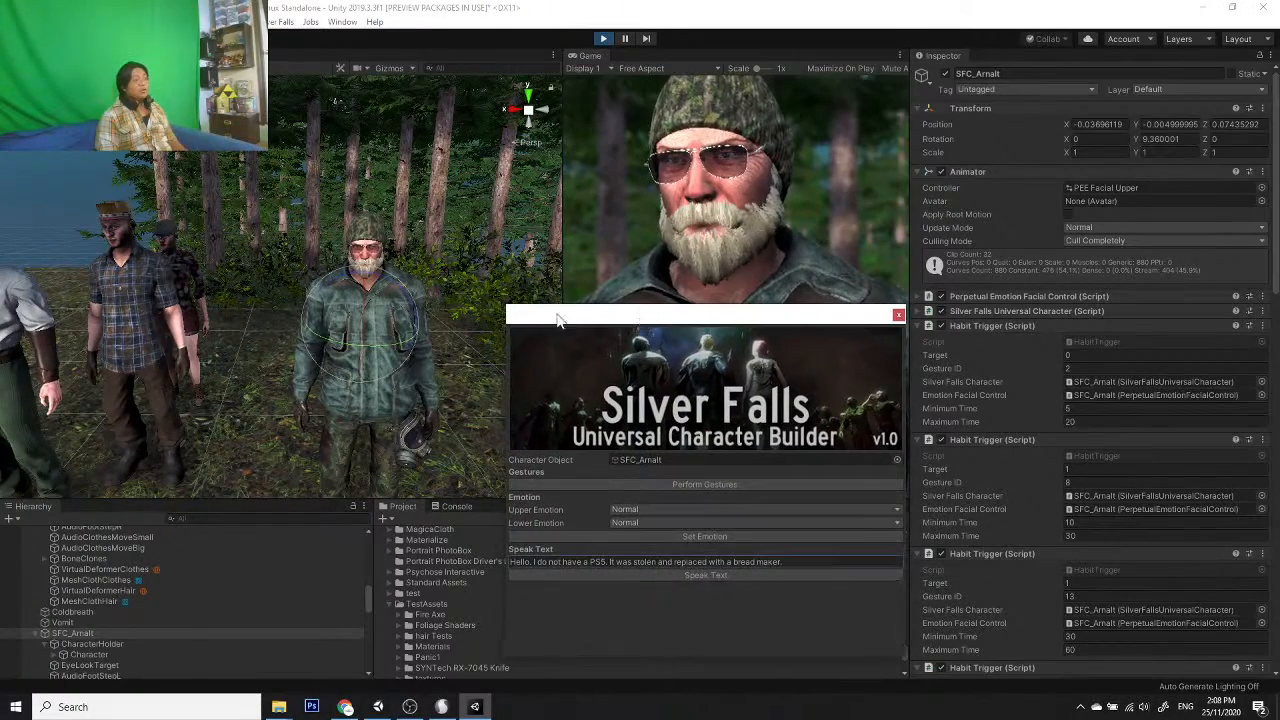
scroll(388, 294, "up", 6)
scroll(267, 226, "down", 7)
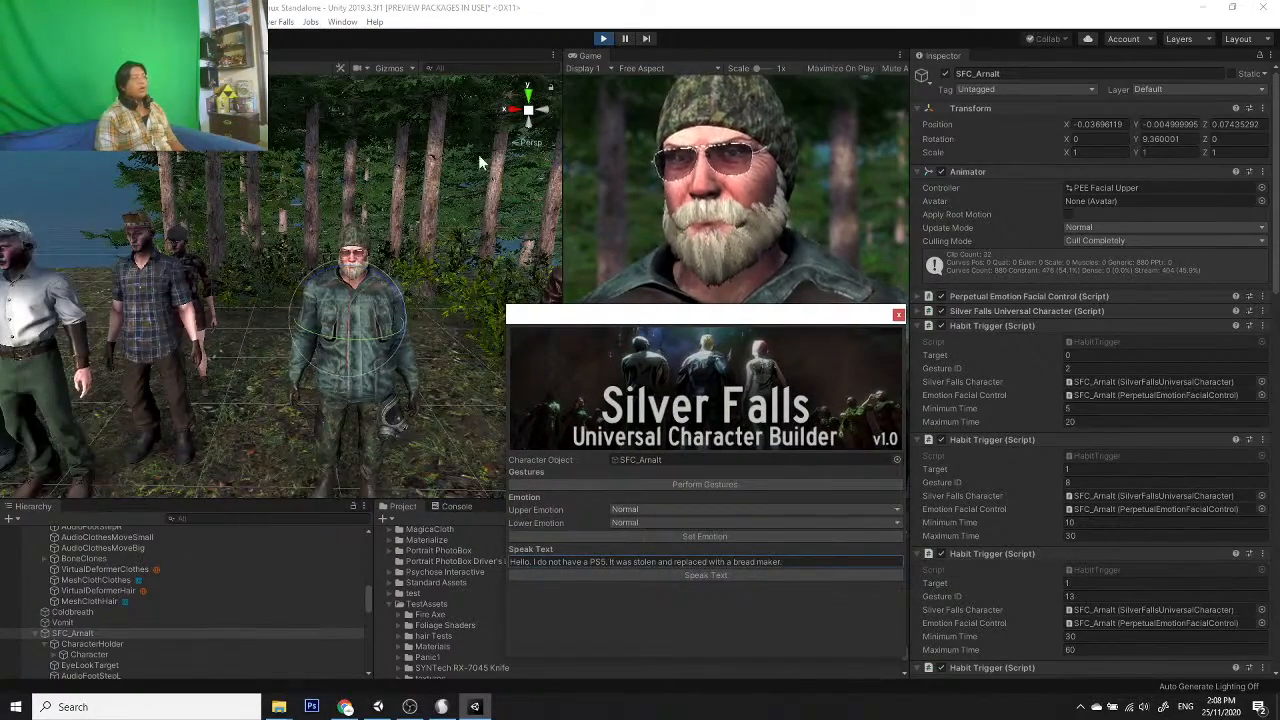
middle_click_drag(190, 320, 337, 297)
scroll(257, 303, "up", 6)
middle_click_drag(257, 303, 320, 341)
scroll(320, 341, "down", 8)
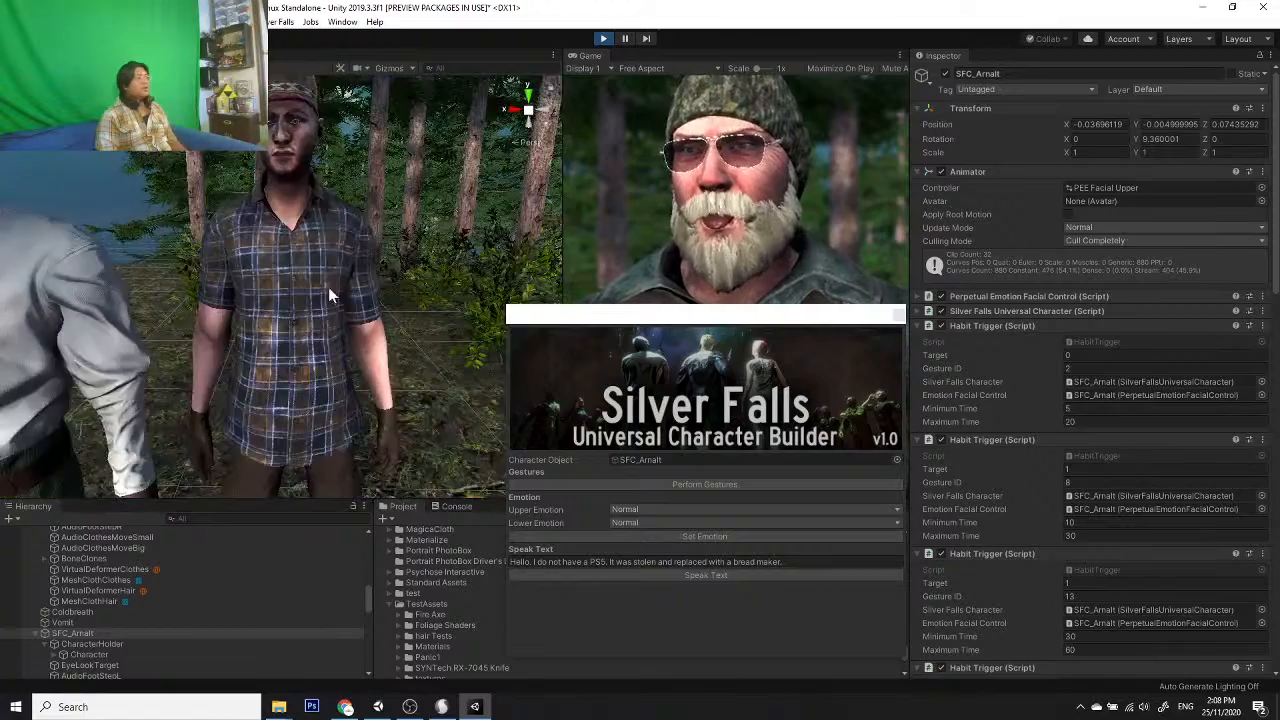
scroll(320, 350, "down", 3)
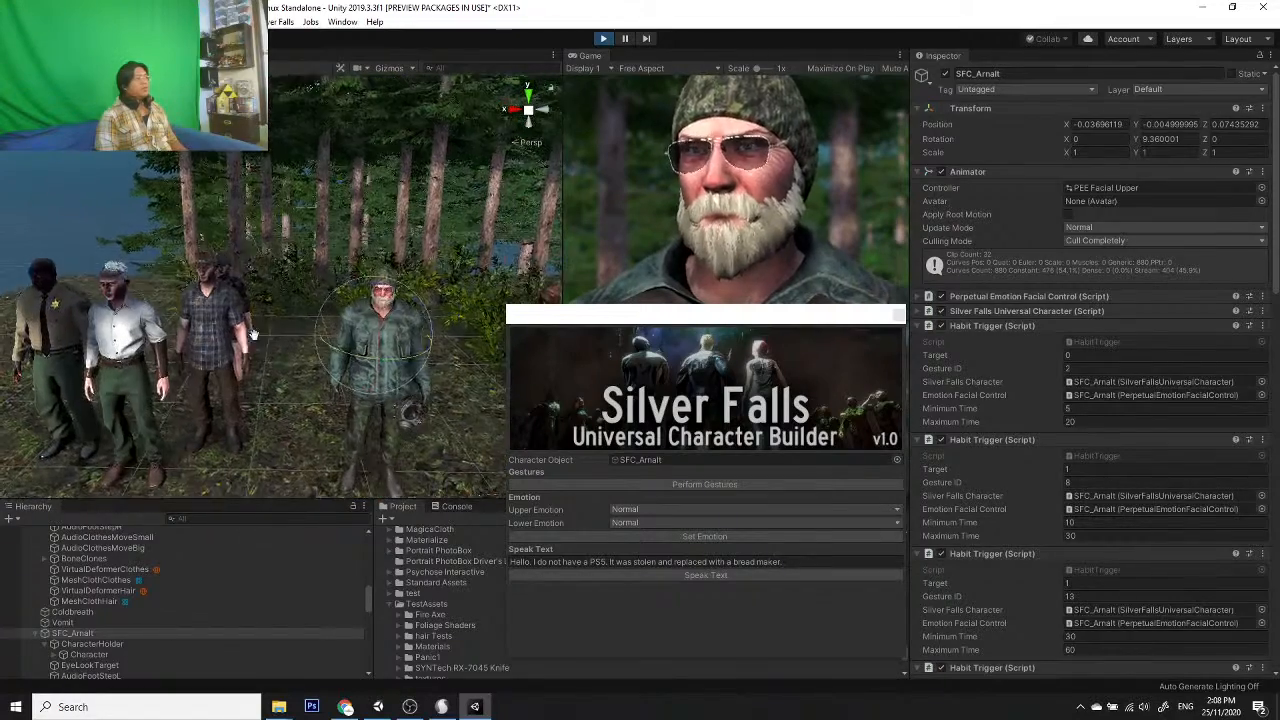
Step: Stop play mode, move the Universal Character Builder window clear of the game view and collapse SFC_Arnalt in the hierarchy
left_click(603, 38)
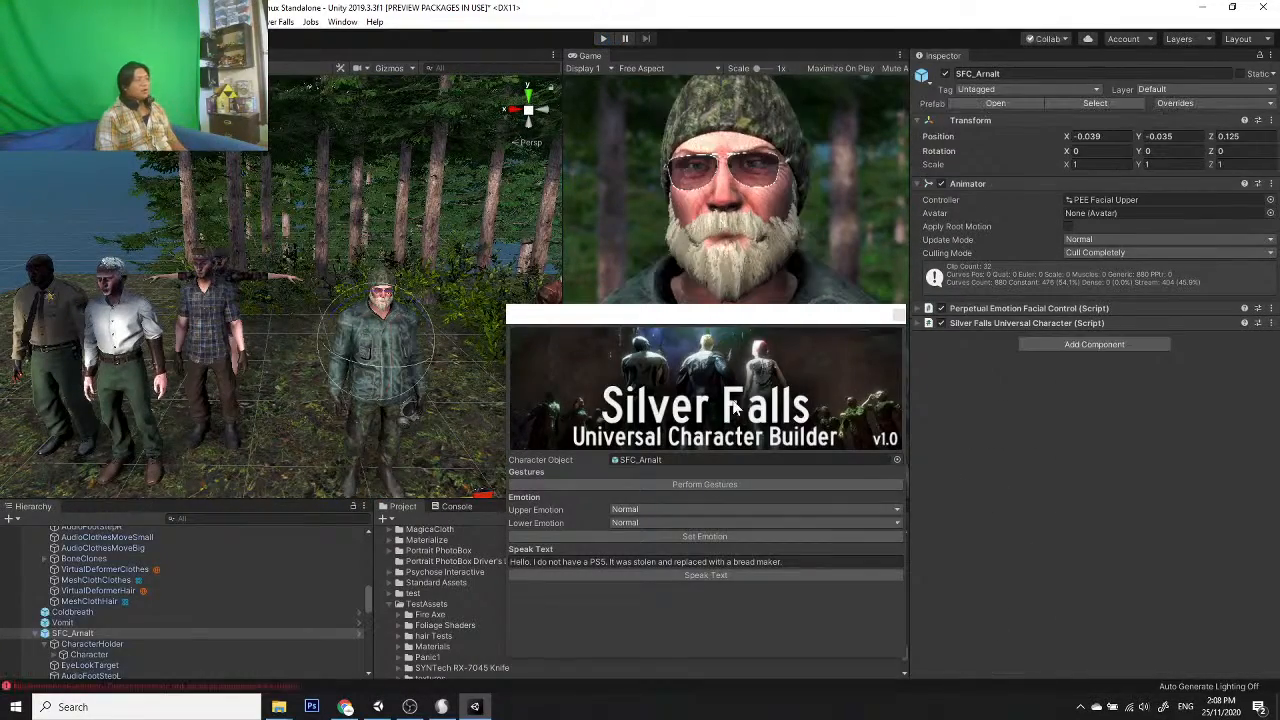
left_click_drag(745, 320, 740, 178)
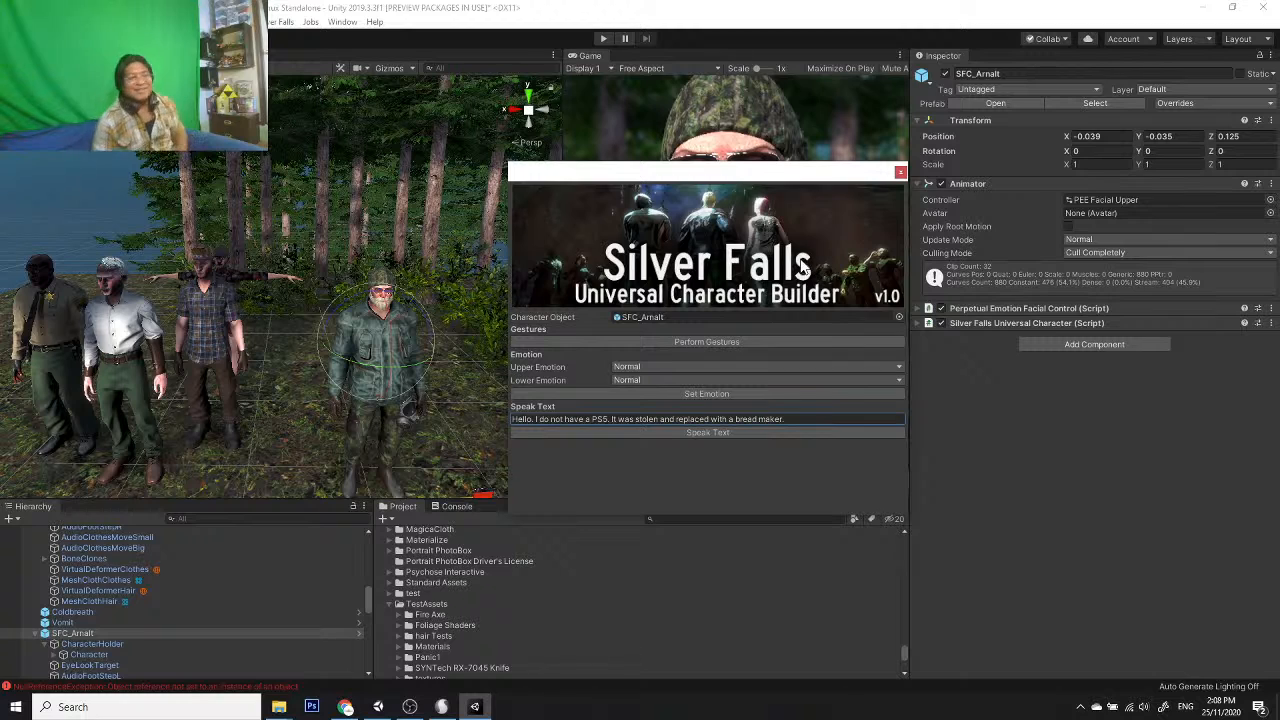
left_click_drag(786, 181, 1152, 348)
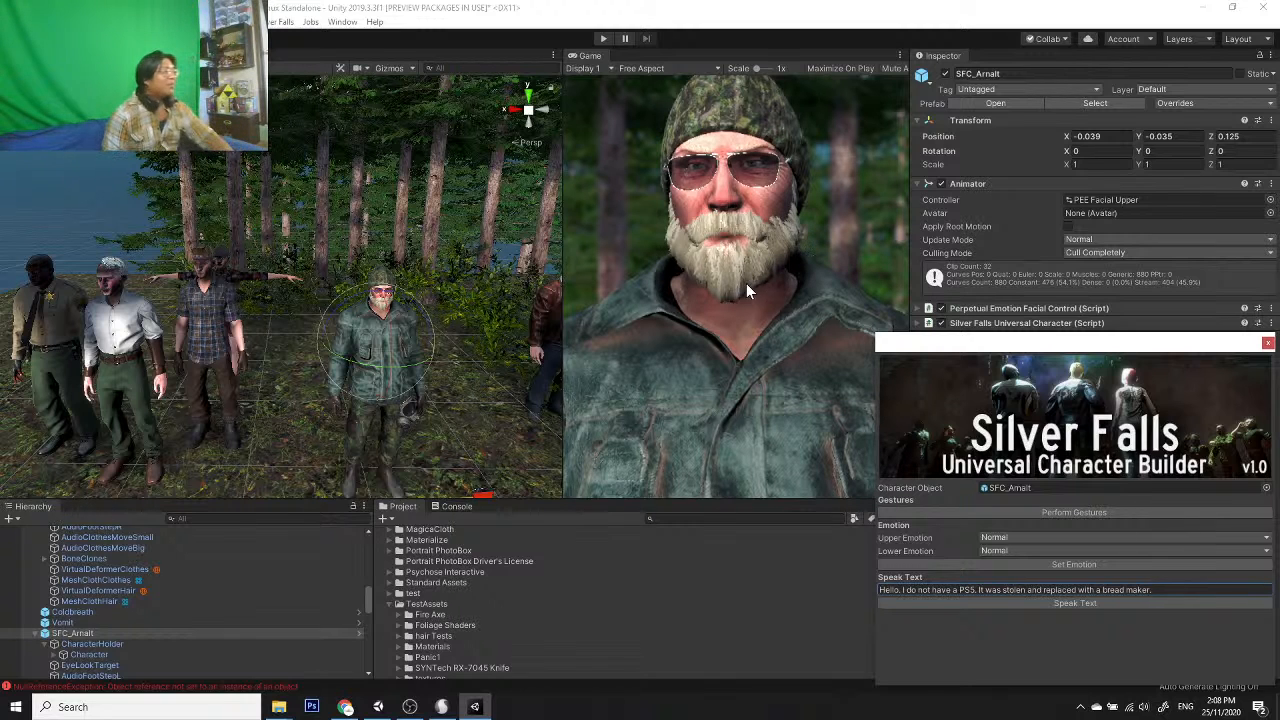
left_click(34, 635)
middle_click_drag(460, 426, 345, 404)
scroll(368, 363, "up", 6)
scroll(308, 364, "down", 3)
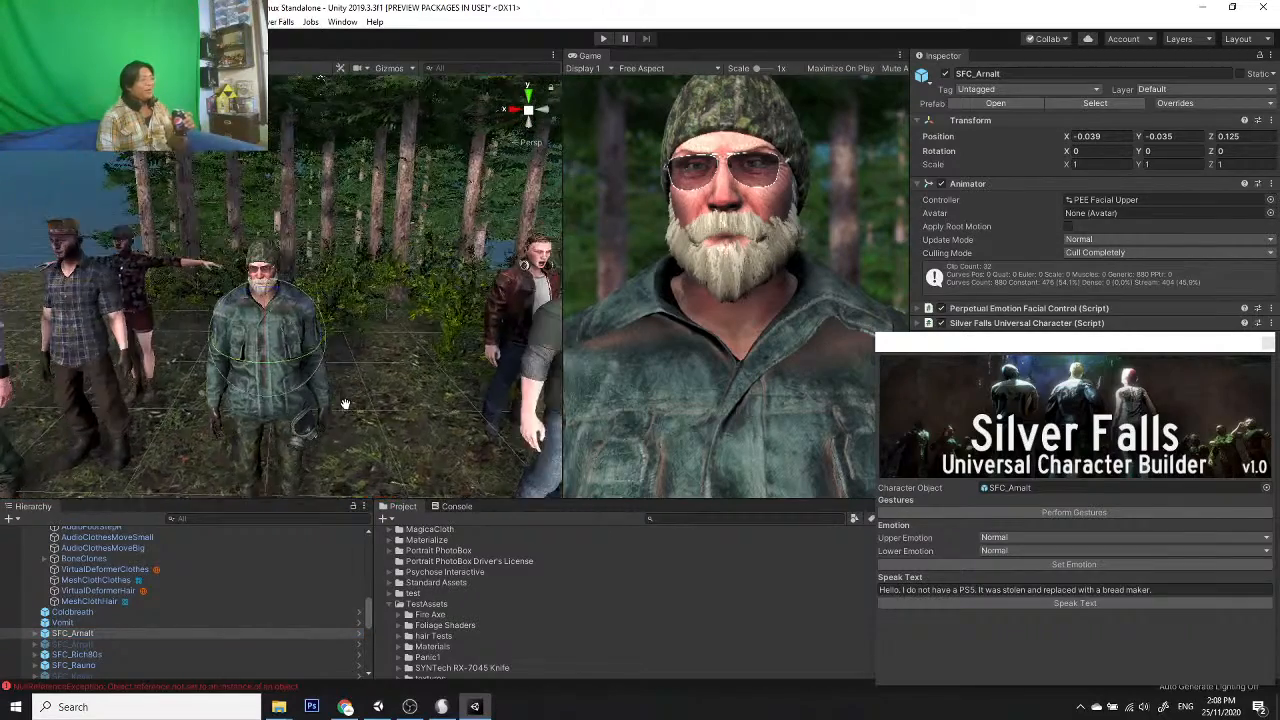
scroll(345, 404, "down", 4)
middle_click_drag(343, 450, 326, 369)
scroll(318, 411, "up", 3)
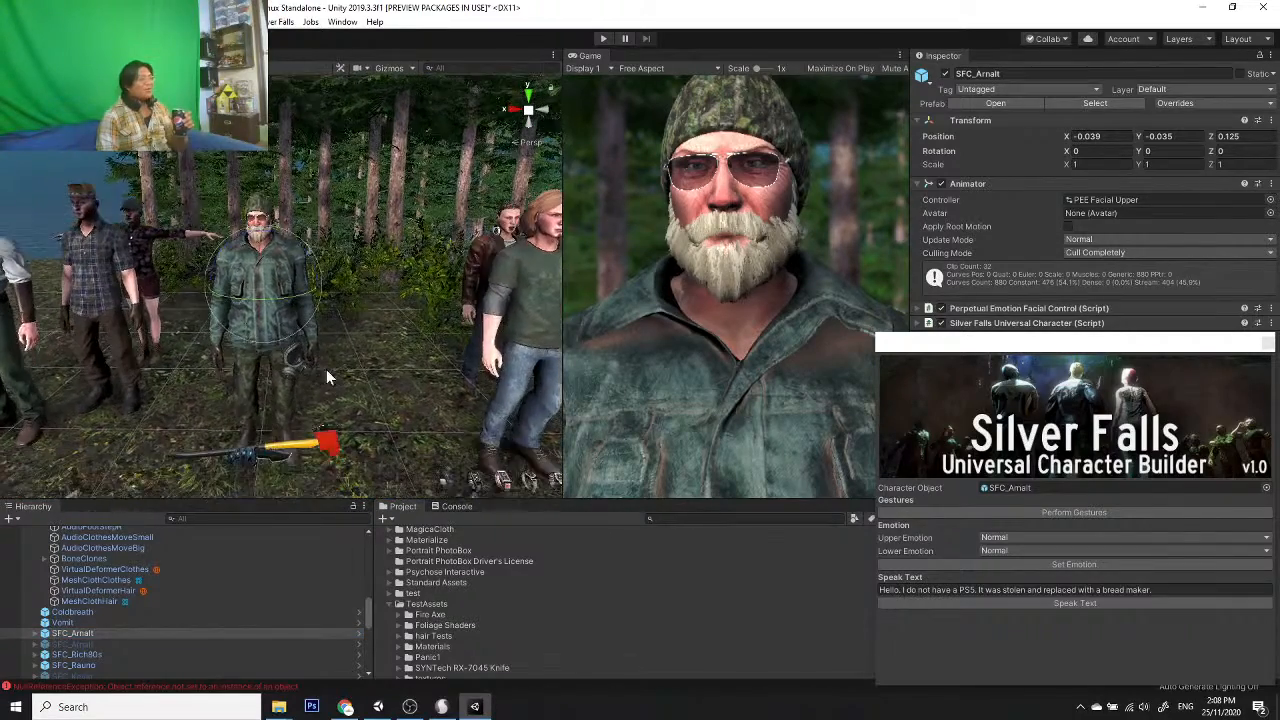
scroll(320, 383, "up", 2)
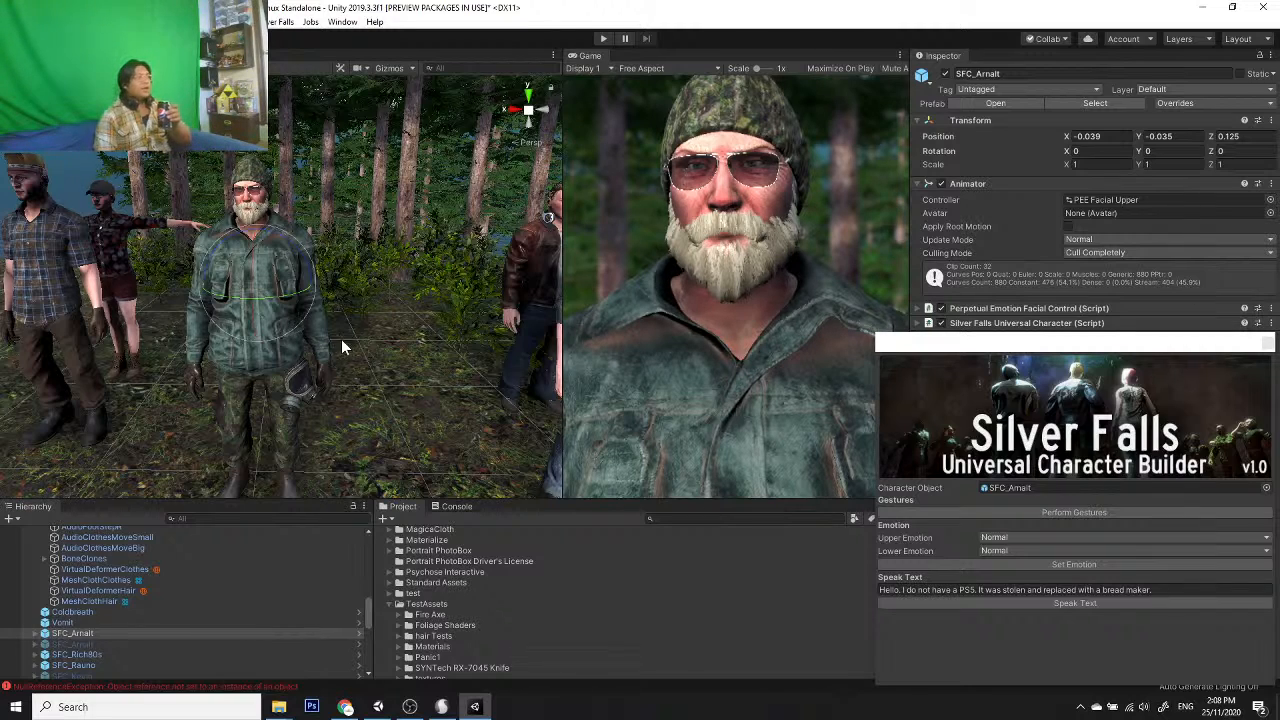
scroll(342, 341, "down", 8)
scroll(304, 339, "up", 7)
middle_click_drag(304, 339, 335, 362)
scroll(335, 362, "up", 2)
scroll(332, 368, "up", 3)
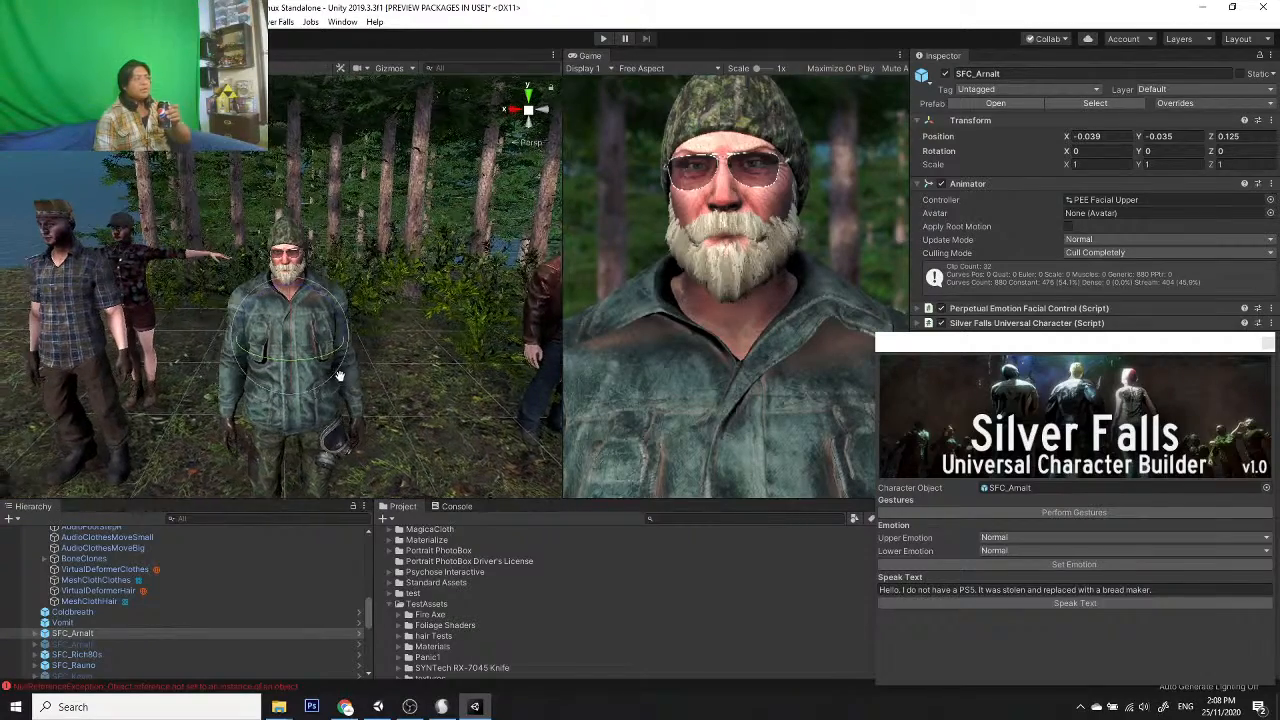
scroll(339, 376, "down", 5)
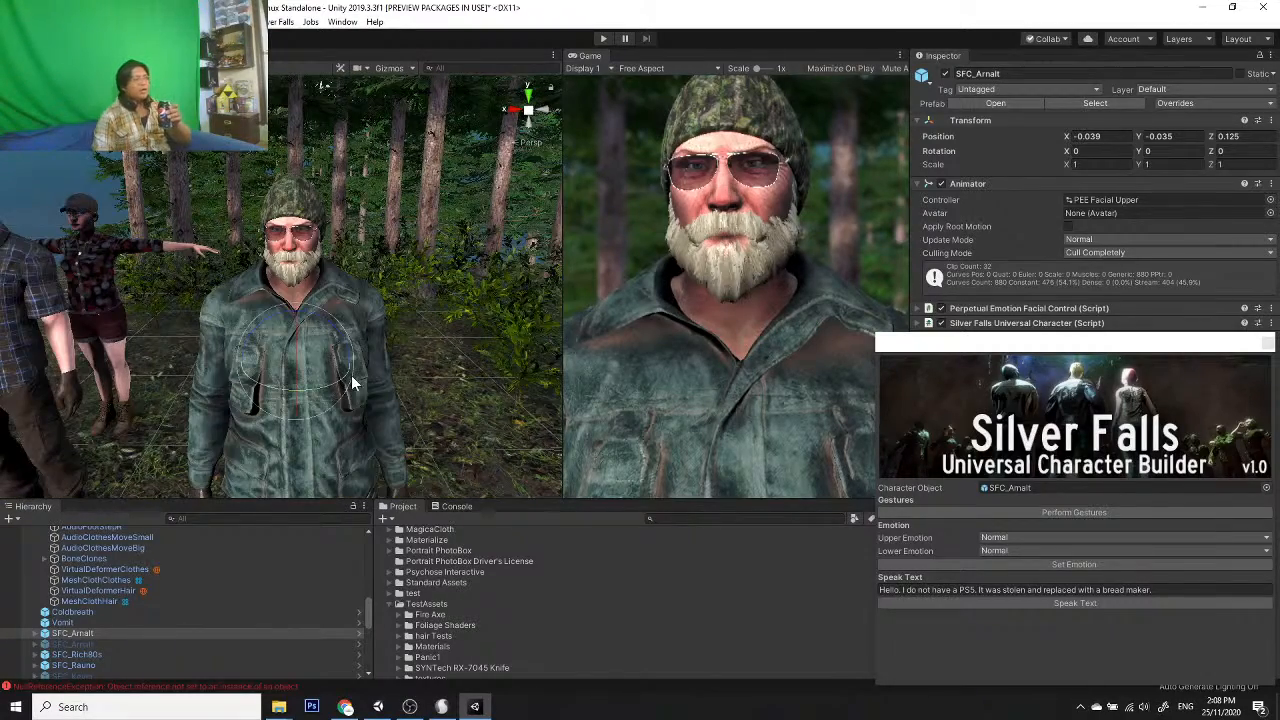
scroll(332, 401, "up", 2)
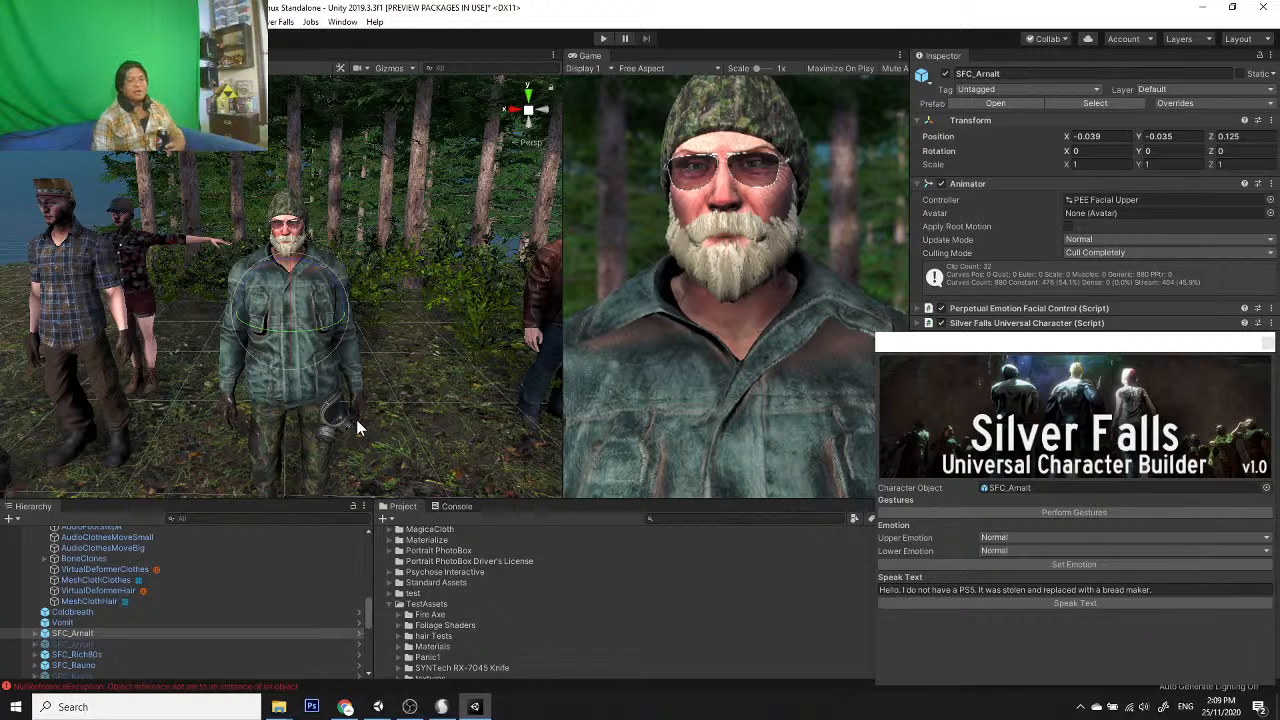
scroll(335, 348, "down", 5)
middle_click_drag(335, 348, 348, 380)
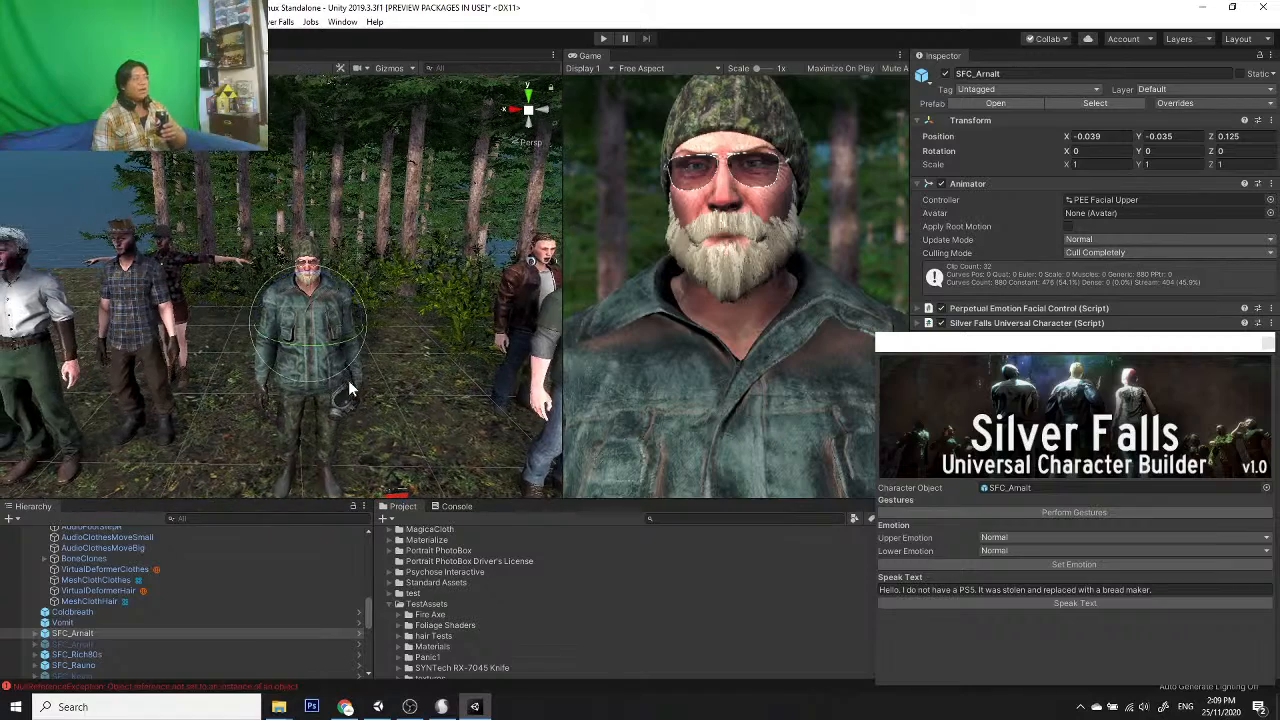
scroll(346, 383, "up", 4)
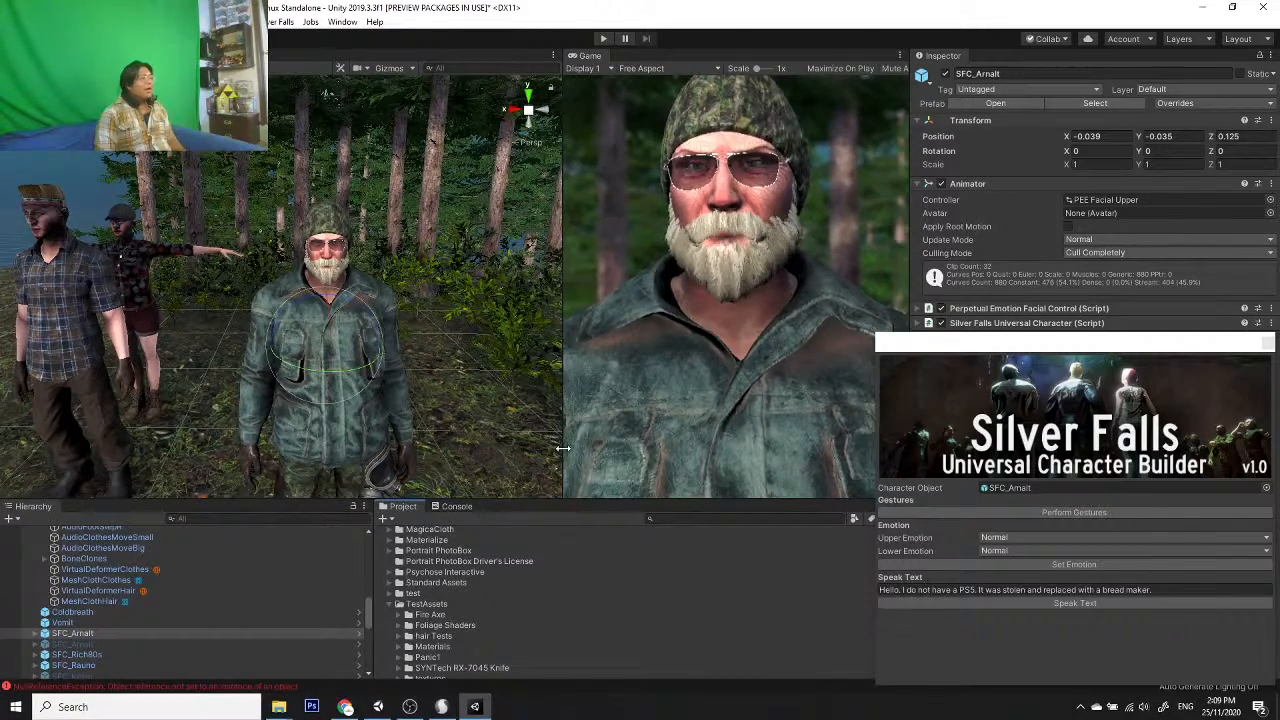
mouse_move(563, 448)
left_mouse_down()
mouse_move(471, 465)
mouse_move(563, 450)
left_mouse_up()
scroll(388, 348, "down", 5)
scroll(397, 363, "up", 5)
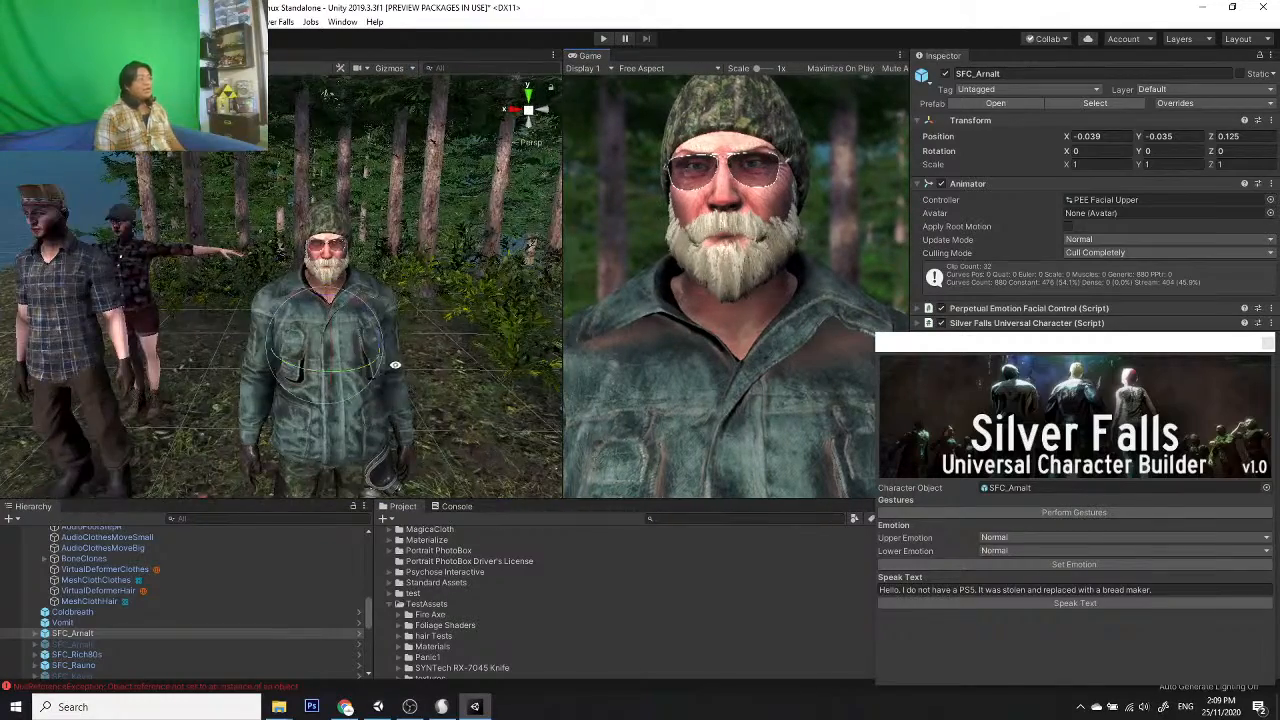
mouse_move(397, 363)
left_mouse_down("alt")
mouse_move(350, 391)
mouse_move(382, 371)
left_mouse_up("alt")
scroll(352, 390, "up", 3)
scroll(370, 360, "down", 5)
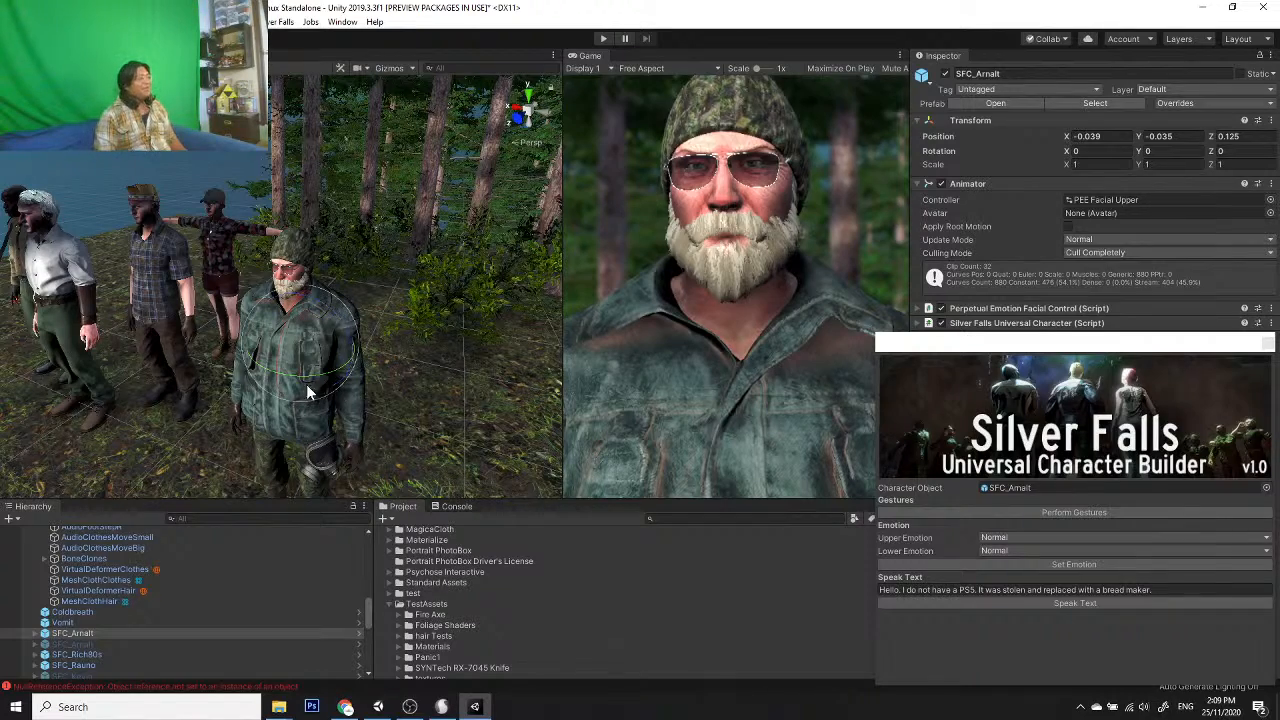
left_click_drag(306, 384, 358, 413, "alt")
Step: Close the Silver Falls Universal Character Builder window and browse back through the scene hierarchy to SFC_Clementine
left_click_drag(965, 344, 251, 361)
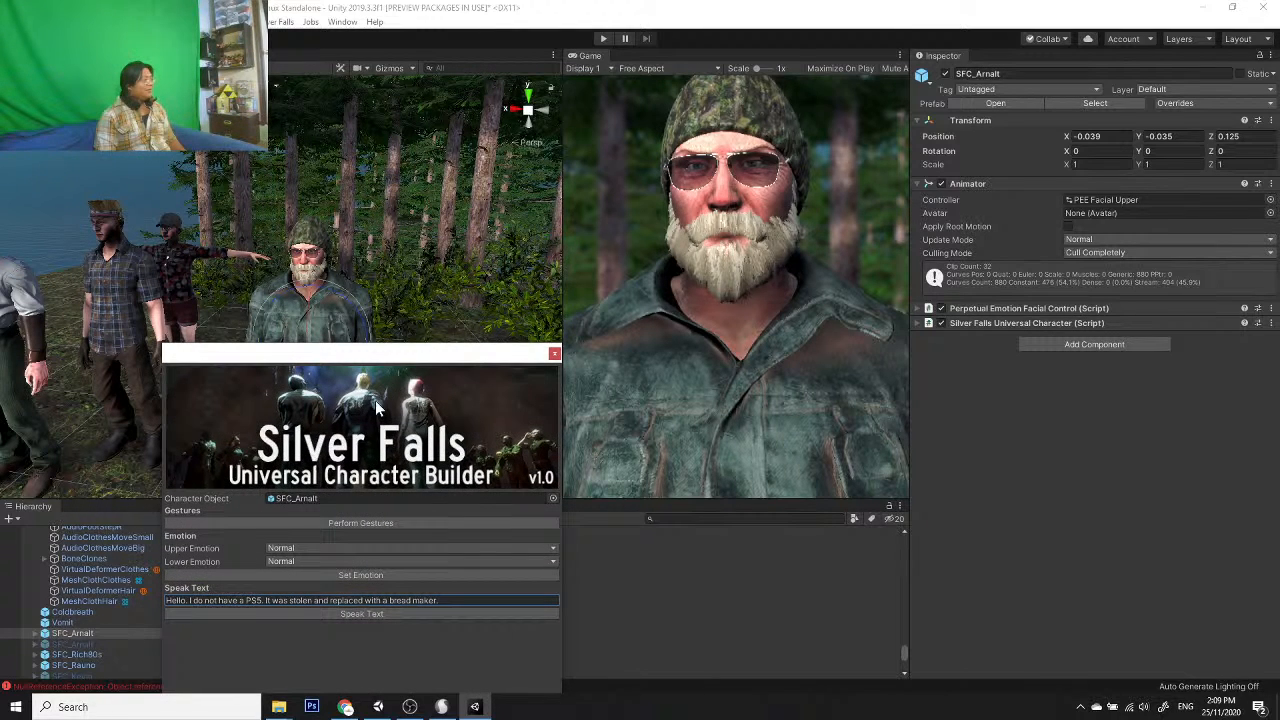
left_click(555, 353)
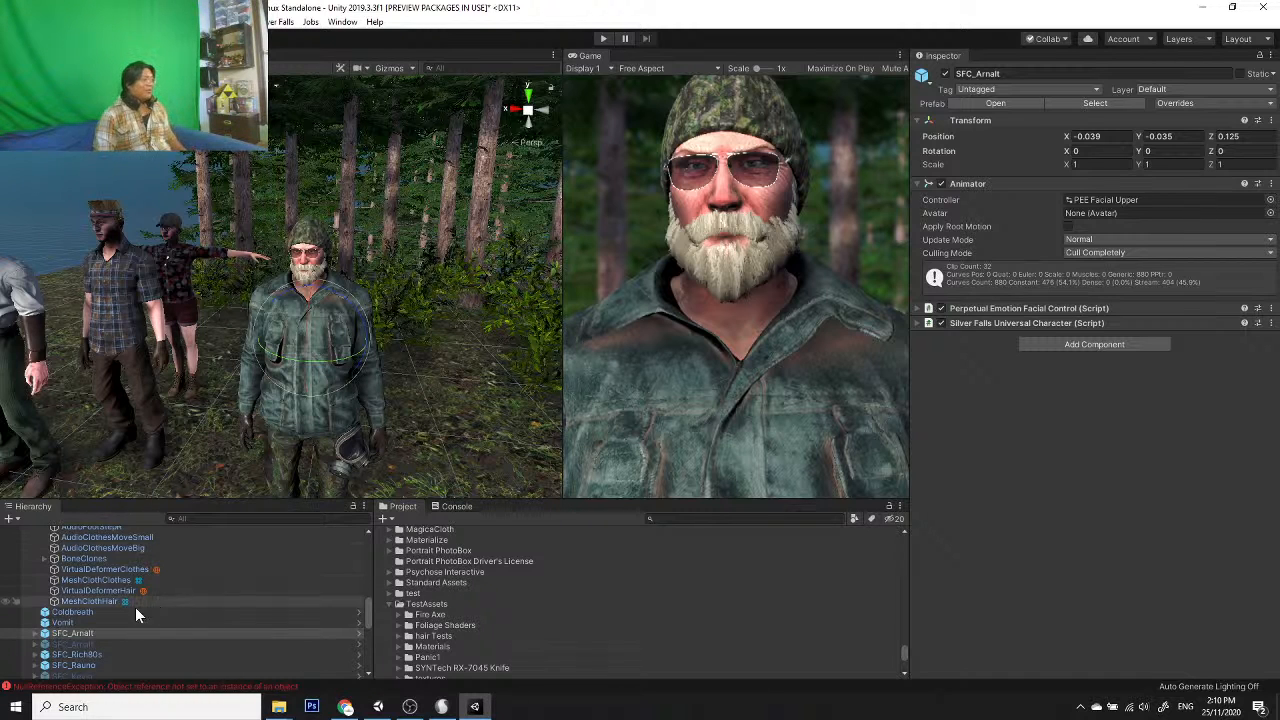
scroll(576, 256, "up", 1)
scroll(150, 640, "up", 5)
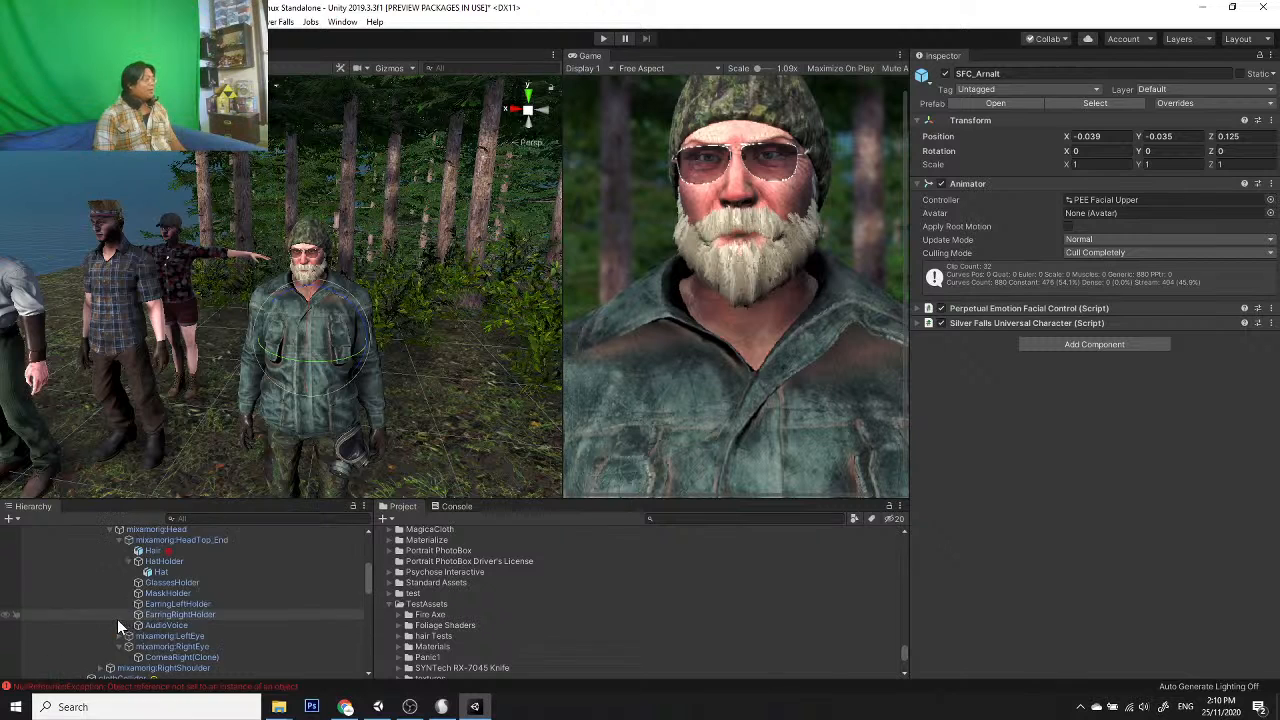
scroll(117, 619, "up", 5)
scroll(72, 615, "up", 4)
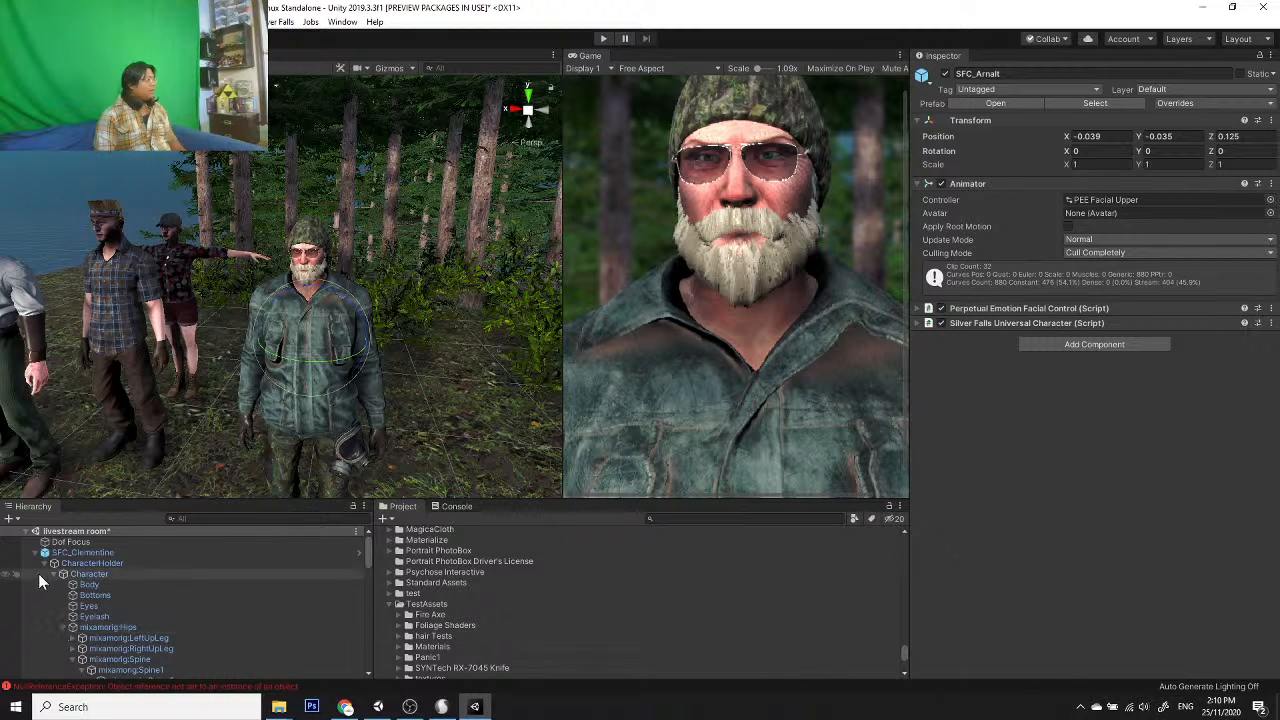
left_click(60, 555)
Step: Select SFC_Arnalt and move him sideways out of the game camera's view to stand among the other group of characters
scroll(248, 345, "down", 3)
left_click_drag(248, 345, 292, 390, "alt")
left_click(207, 354)
scroll(259, 355, "down", 3)
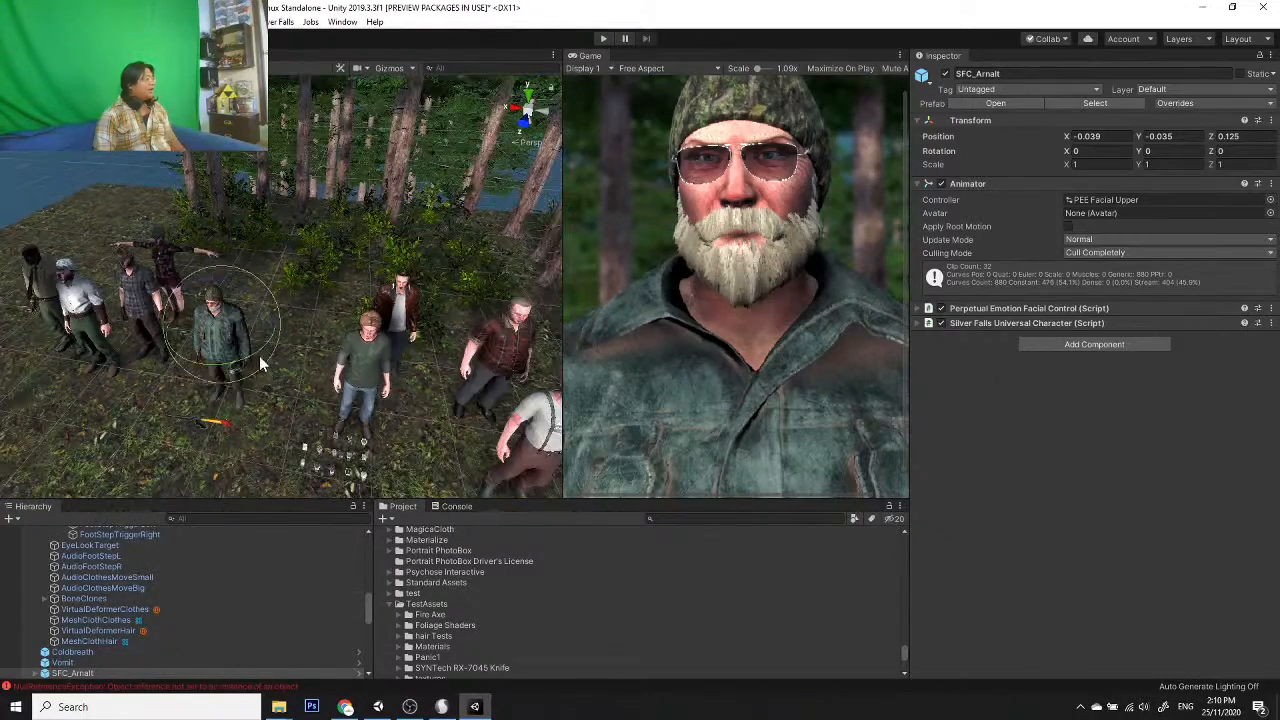
key("w")
left_click_drag(172, 319, 393, 352)
middle_click_drag(480, 352, 405, 345)
left_click(393, 350)
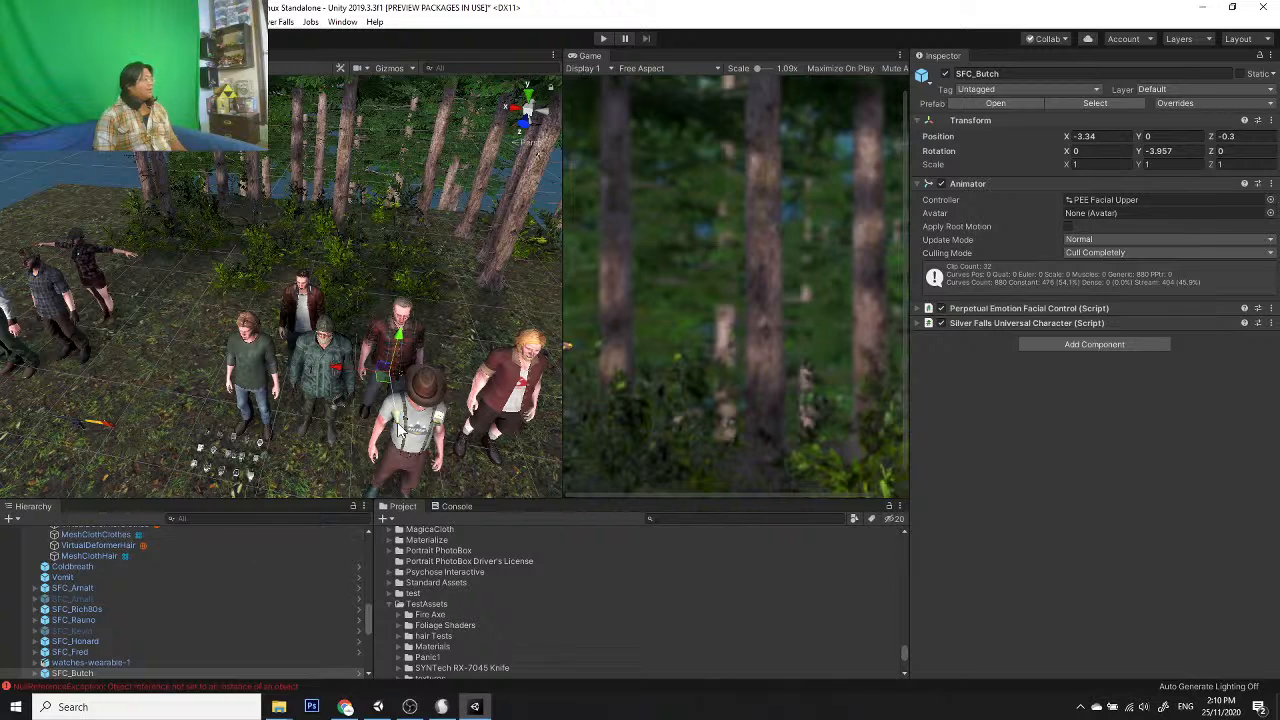
Step: Move SFC_Wood in front of the game camera at about -0.057, 0, -0.101 and set the game view scale to 1x
left_click(255, 374)
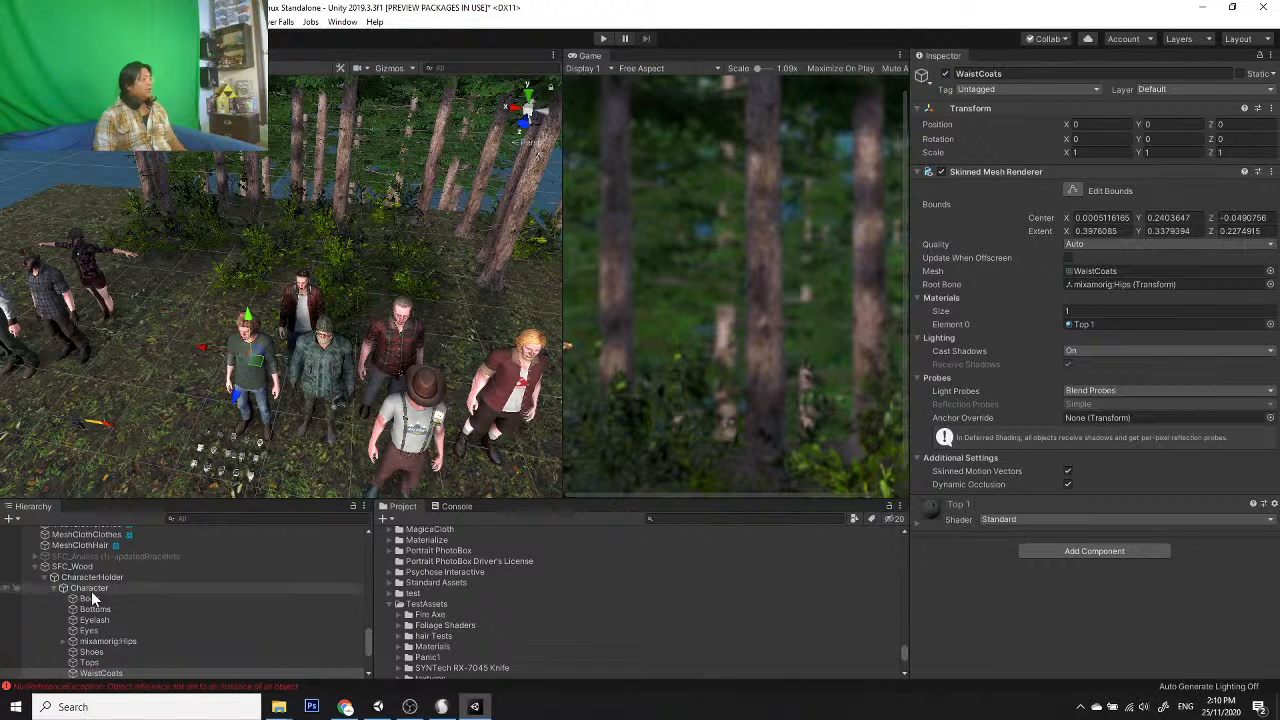
left_click(84, 566)
left_click_drag(190, 376, 90, 337)
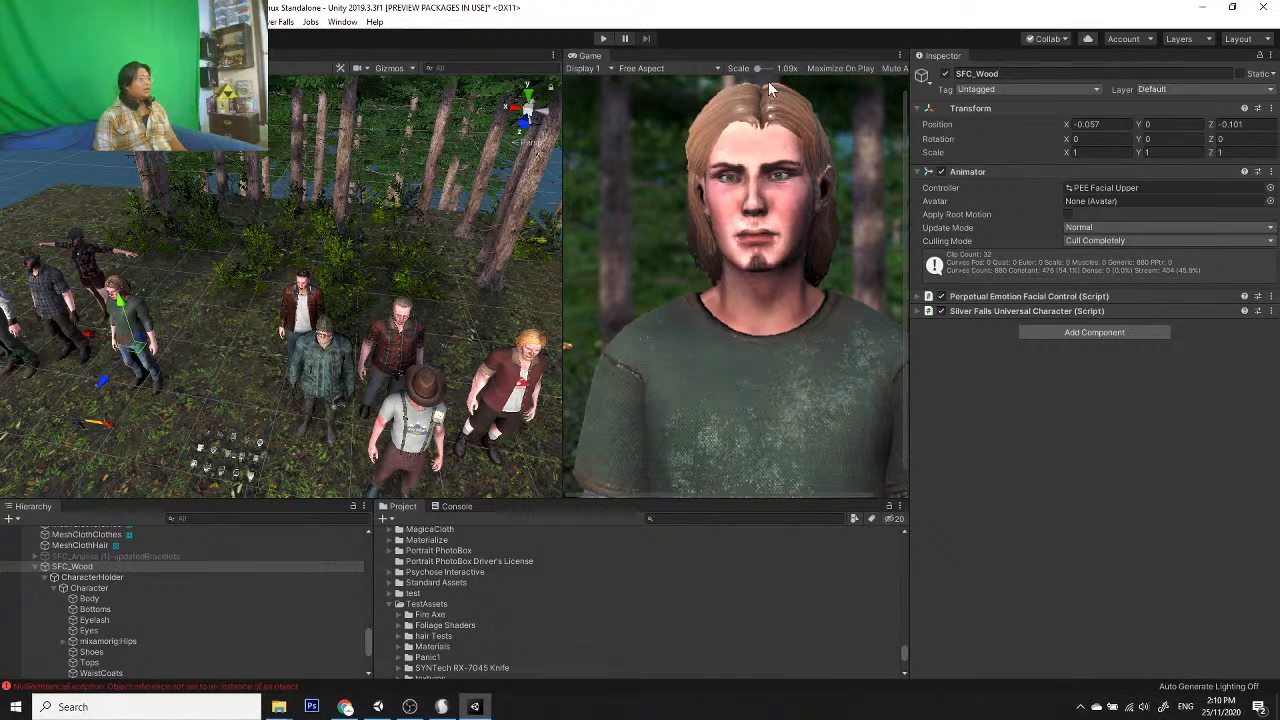
left_click_drag(756, 68, 748, 68)
mouse_move(208, 366)
left_mouse_down("alt")
mouse_move(177, 361)
mouse_move(200, 375)
left_mouse_up("alt")
key("f")
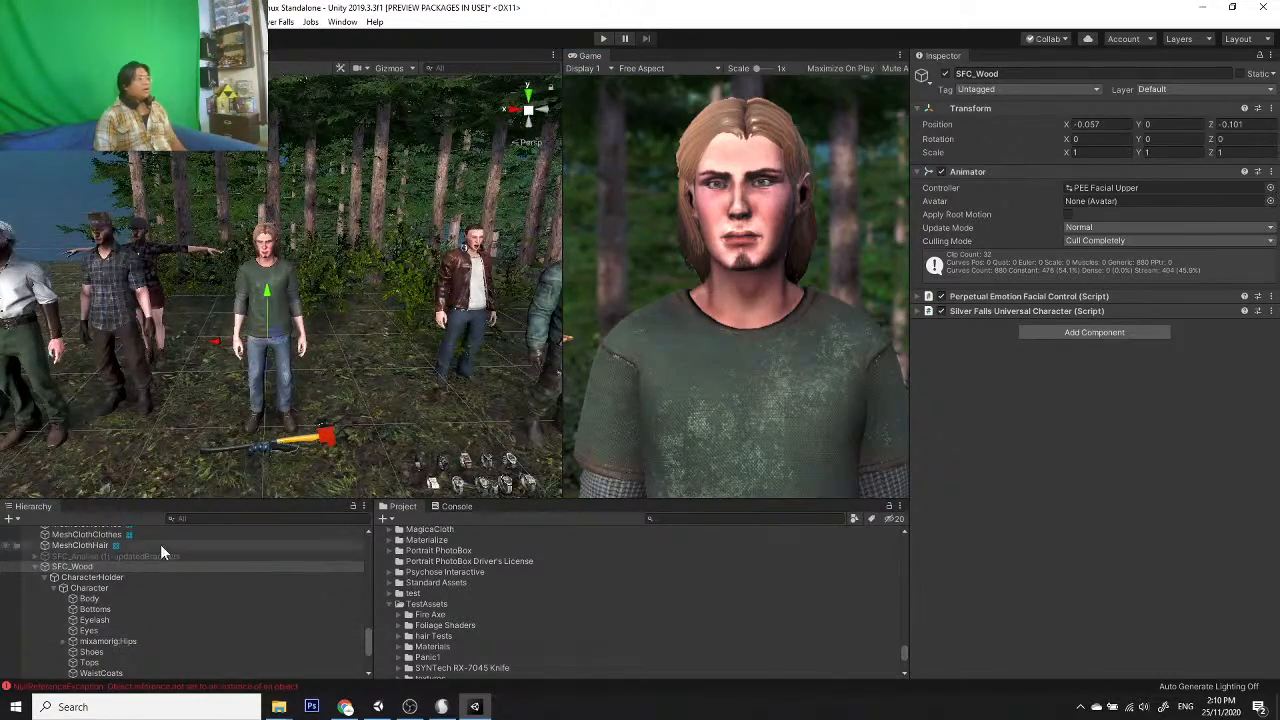
Step: Expand SFC_Wood's Silver Falls Universal Character and Perpetual Emotion Facial Control scripts and review the Holders references
left_click(918, 311)
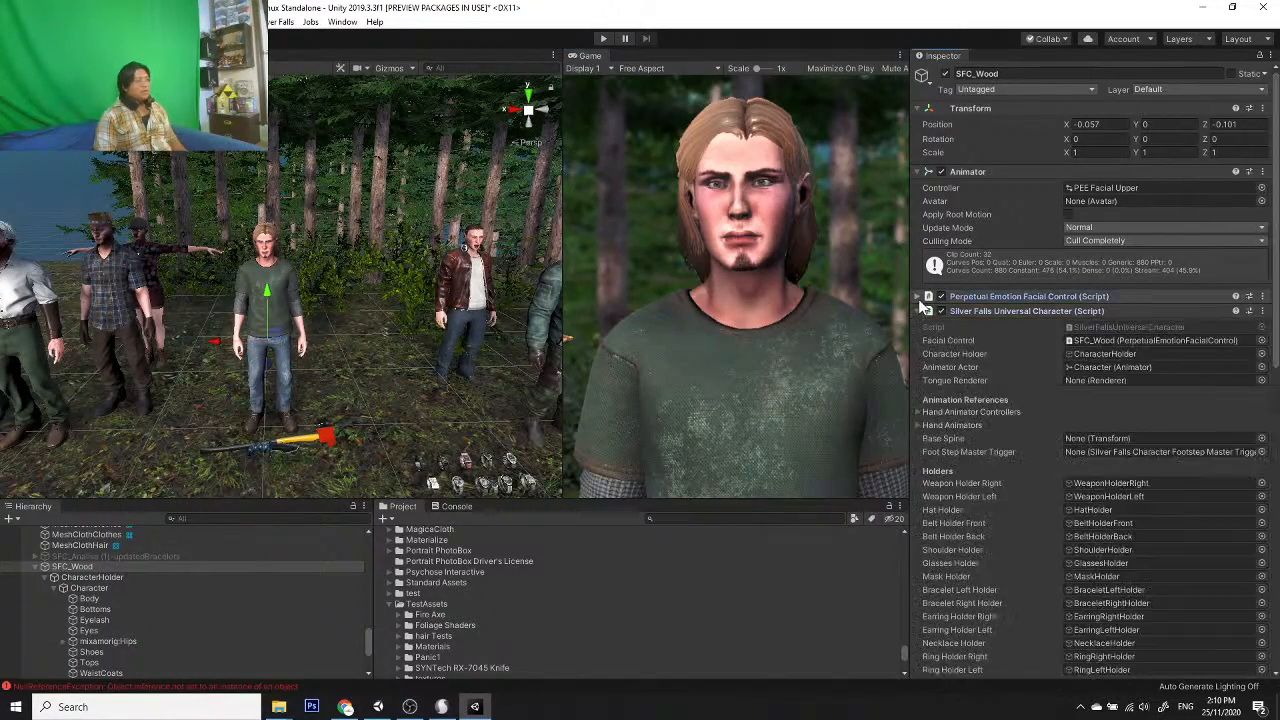
left_click(918, 296)
scroll(1036, 366, "down", 10)
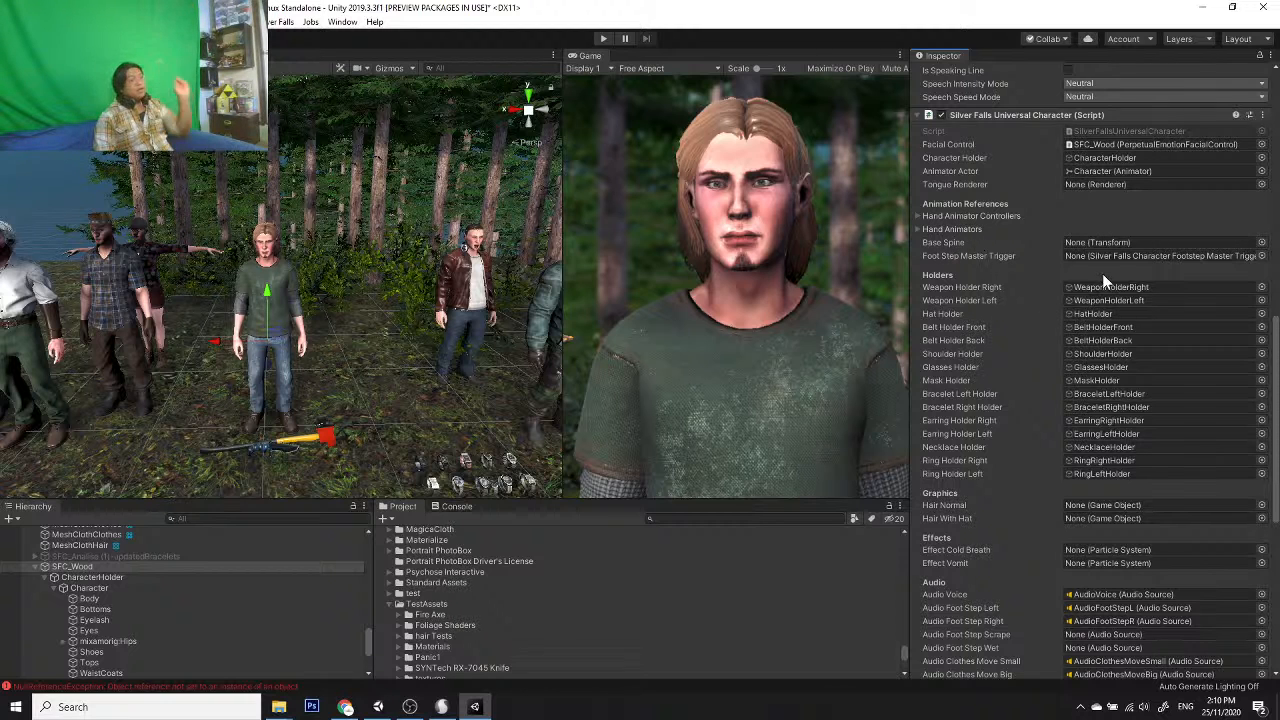
scroll(403, 352, "up", 3)
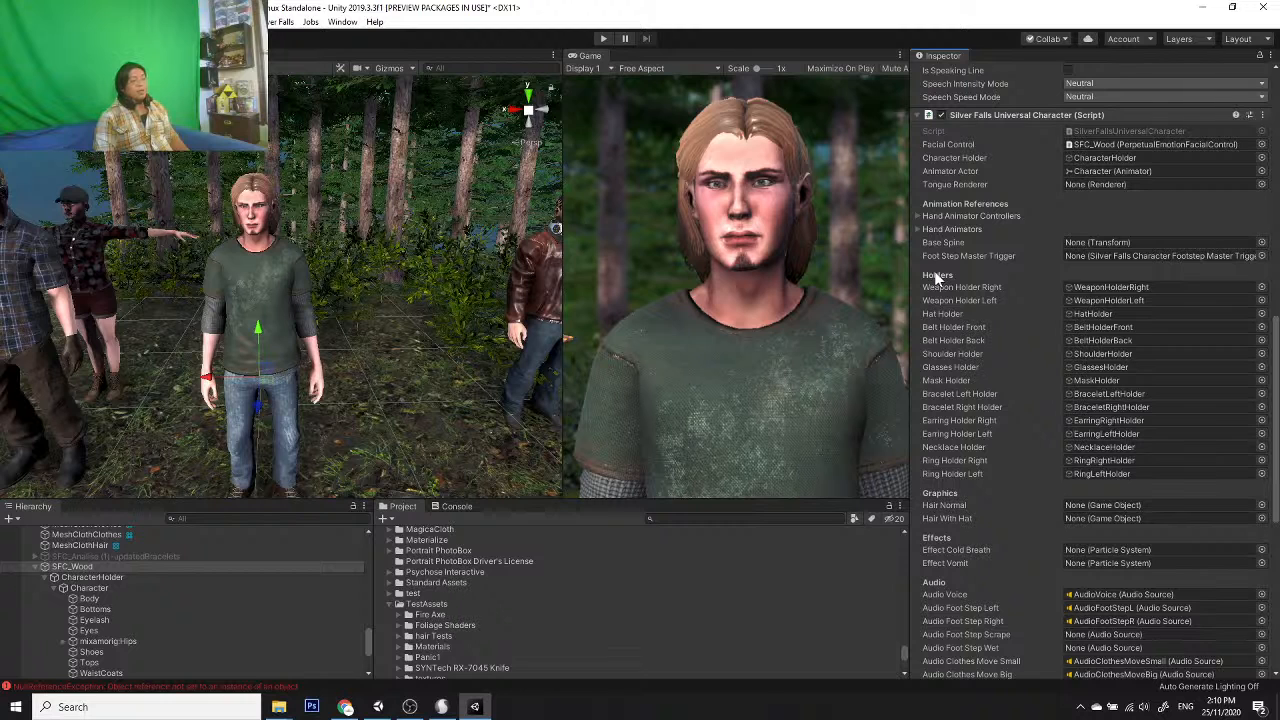
scroll(934, 282, "down", 3)
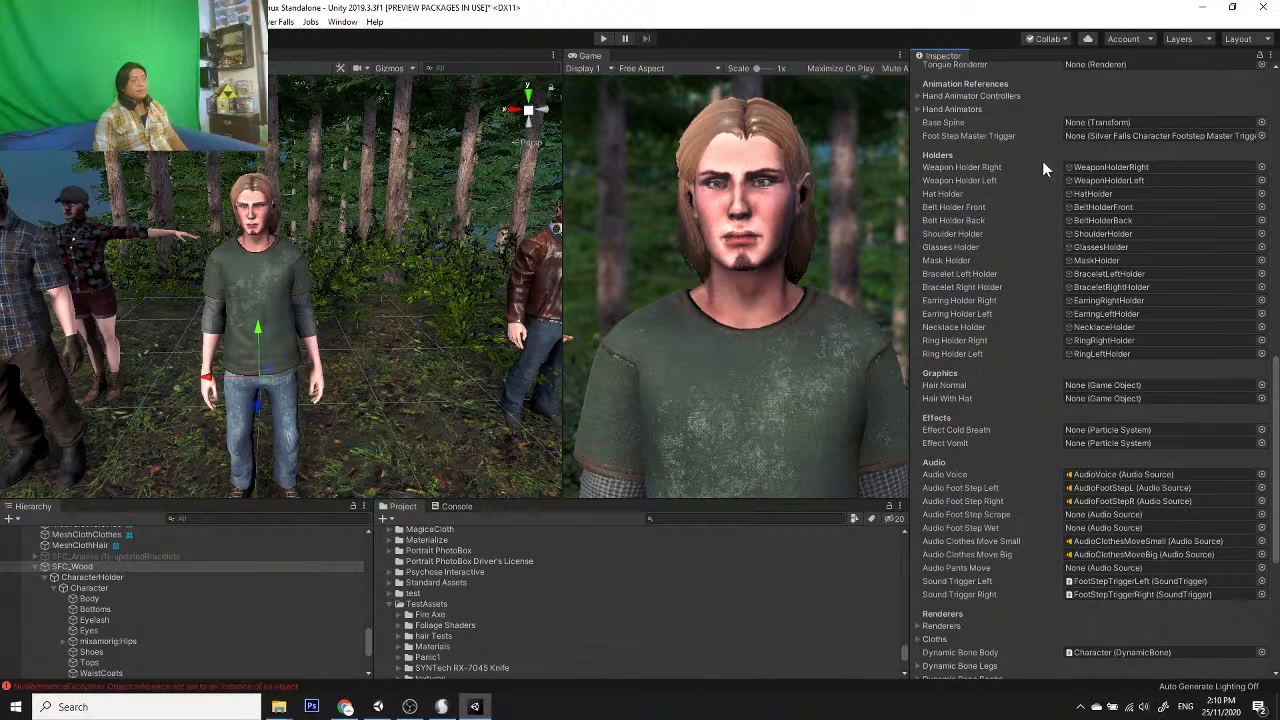
Step: Locate the objects assigned as SFC_Wood's right weapon holder, left weapon holder and hat holder in the hierarchy
left_click(1117, 167)
left_click(1122, 178)
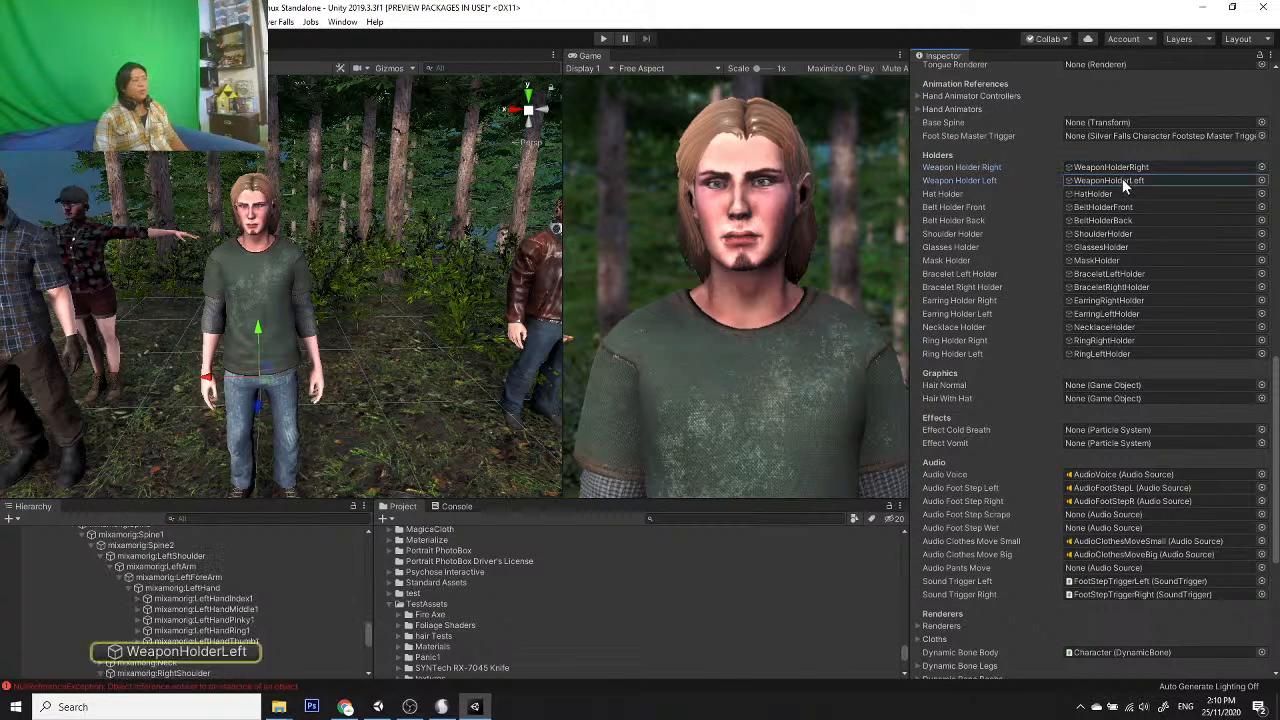
left_click(1124, 194)
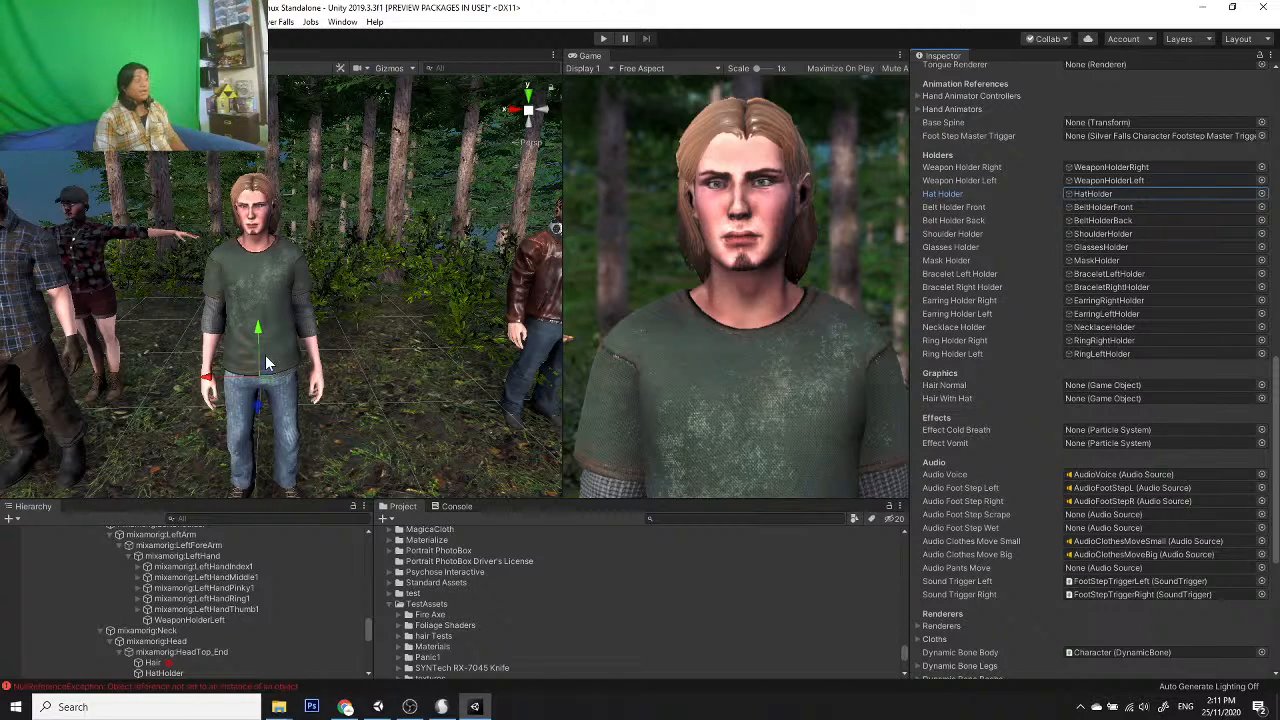
Step: Select the SFProp_KnifePocket knife prop on the ground and examine its model and belt and shoulder offset settings
scroll(265, 356, "down", 5)
middle_click_drag(265, 356, 288, 311)
scroll(289, 319, "up", 5)
left_click_drag(289, 319, 370, 326, "alt")
scroll(373, 397, "down", 5)
left_click(342, 363)
key("f")
scroll(345, 327, "up", 6)
scroll(329, 325, "down", 5)
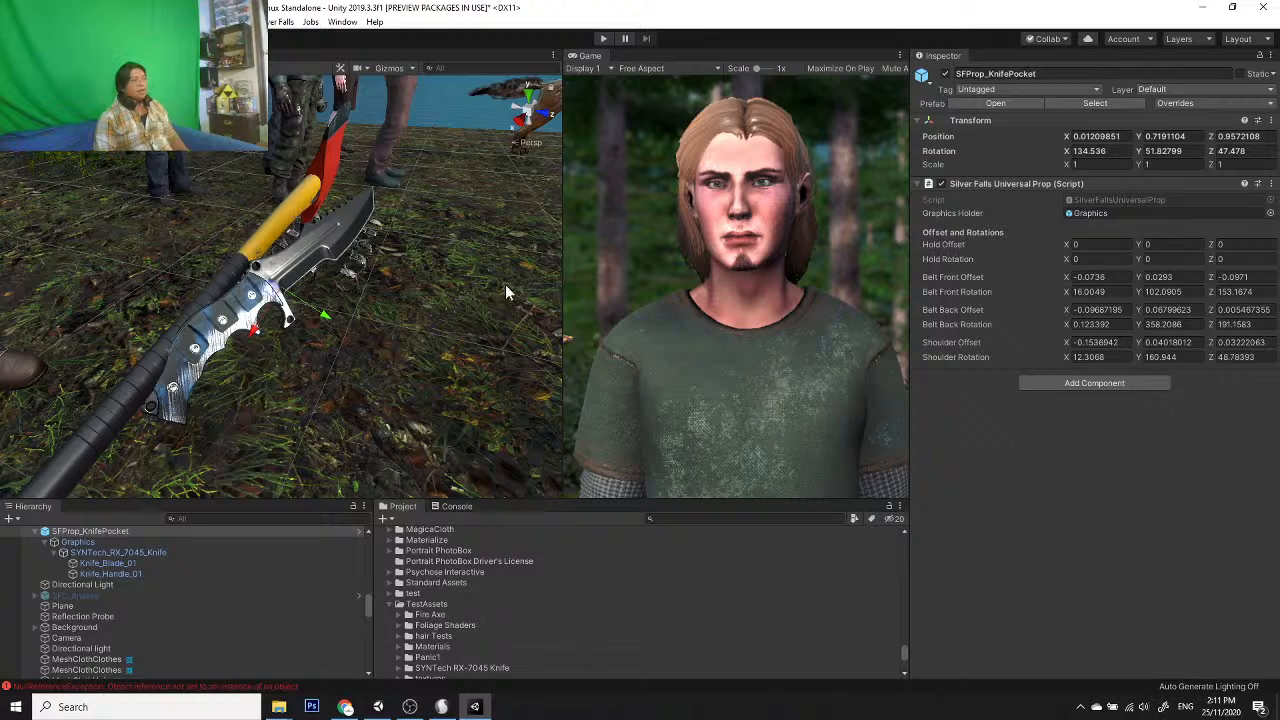
key("f")
scroll(300, 312, "down", 5)
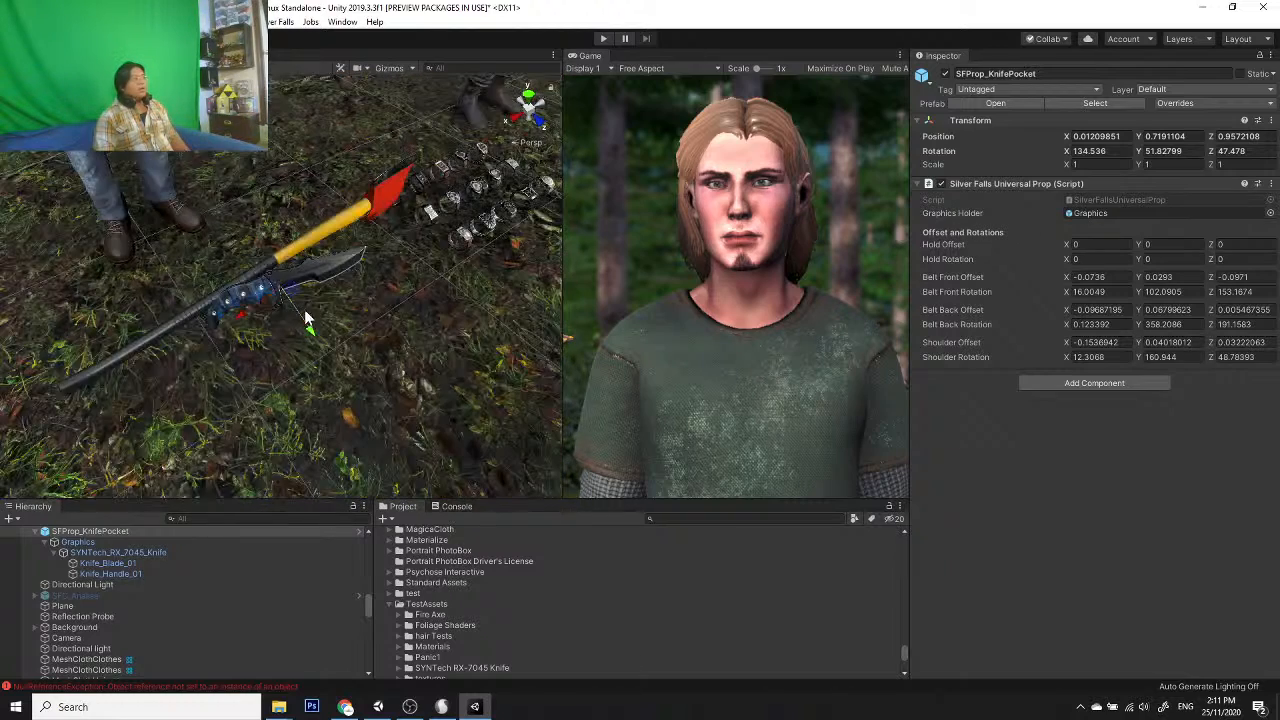
Step: Open the Silver Falls Equipment Tester and assign SFC_Wood as its character object
left_click(272, 22)
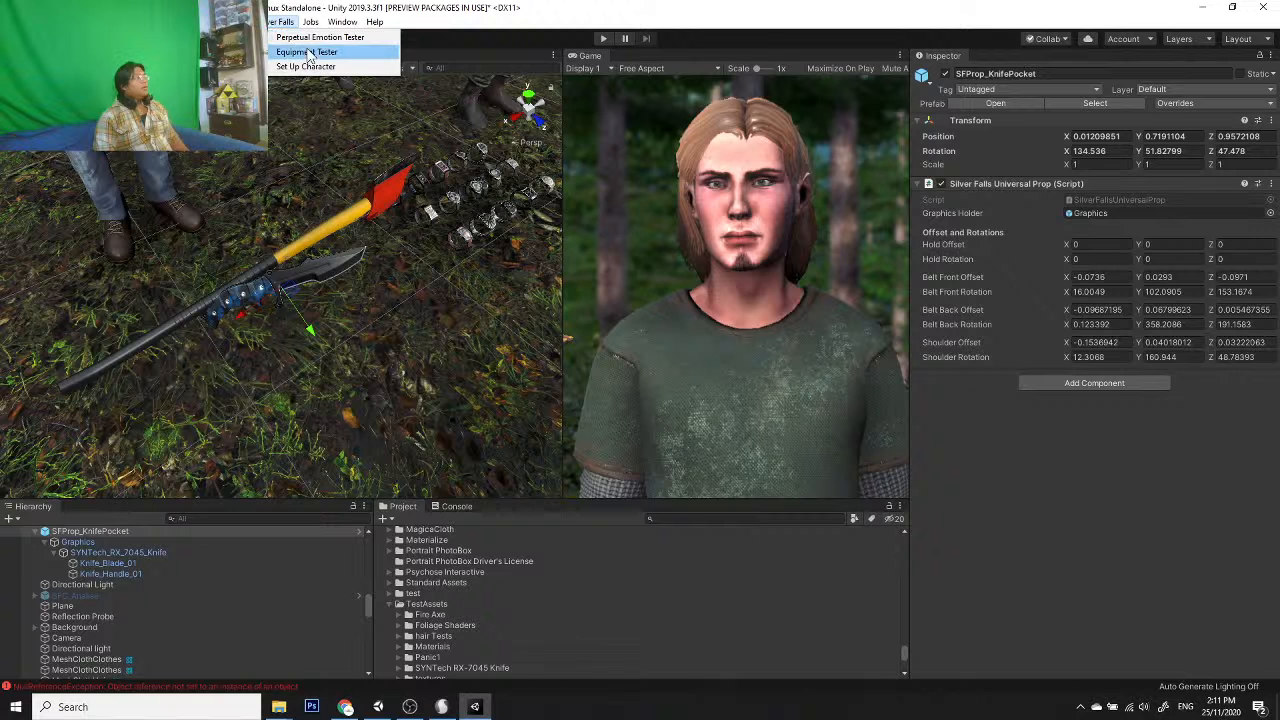
left_click(306, 51)
left_click_drag(601, 170, 442, 113)
scroll(108, 616, "up", 2)
scroll(91, 621, "up", 5)
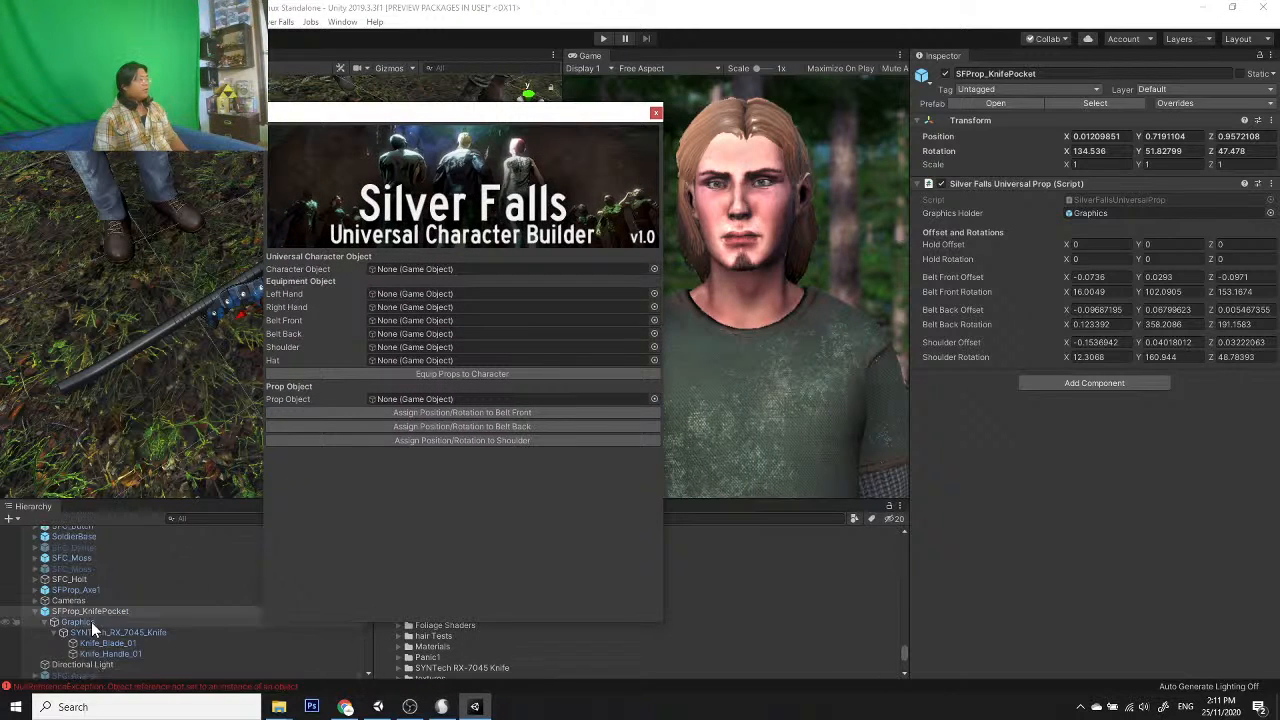
scroll(83, 617, "up", 5)
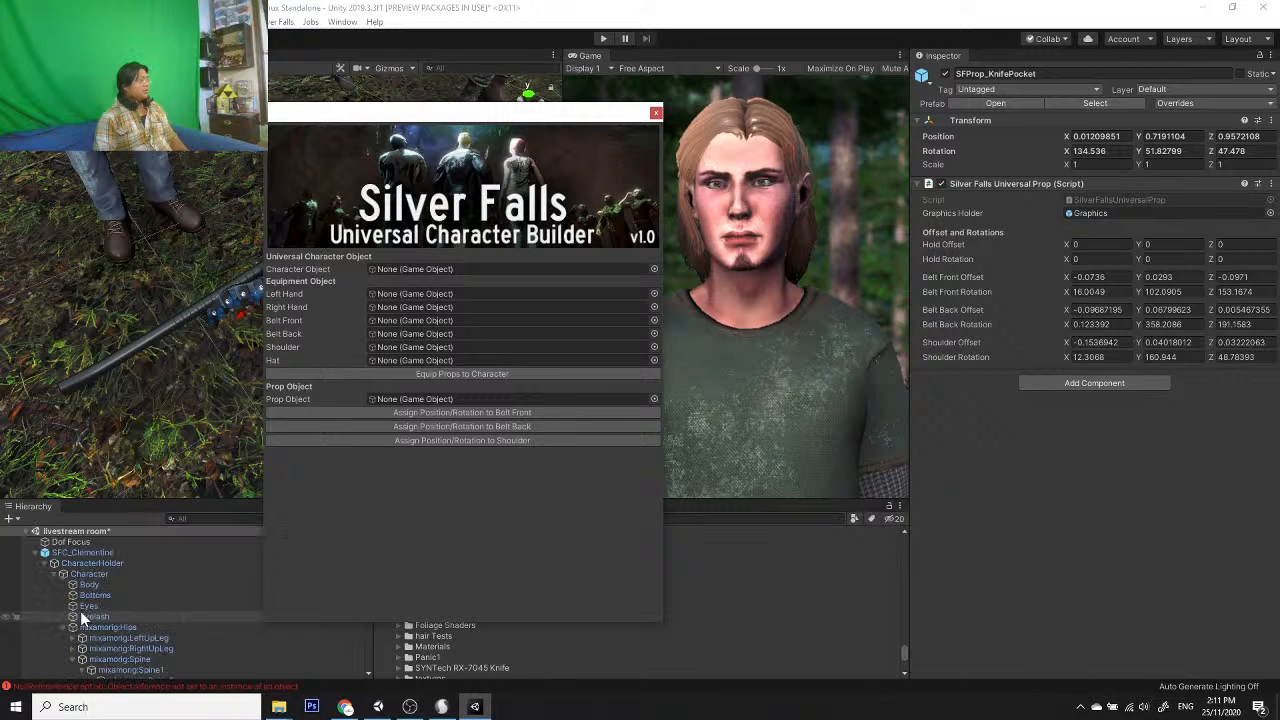
scroll(180, 330, "down", 4)
left_click(204, 232)
scroll(81, 628, "up", 8)
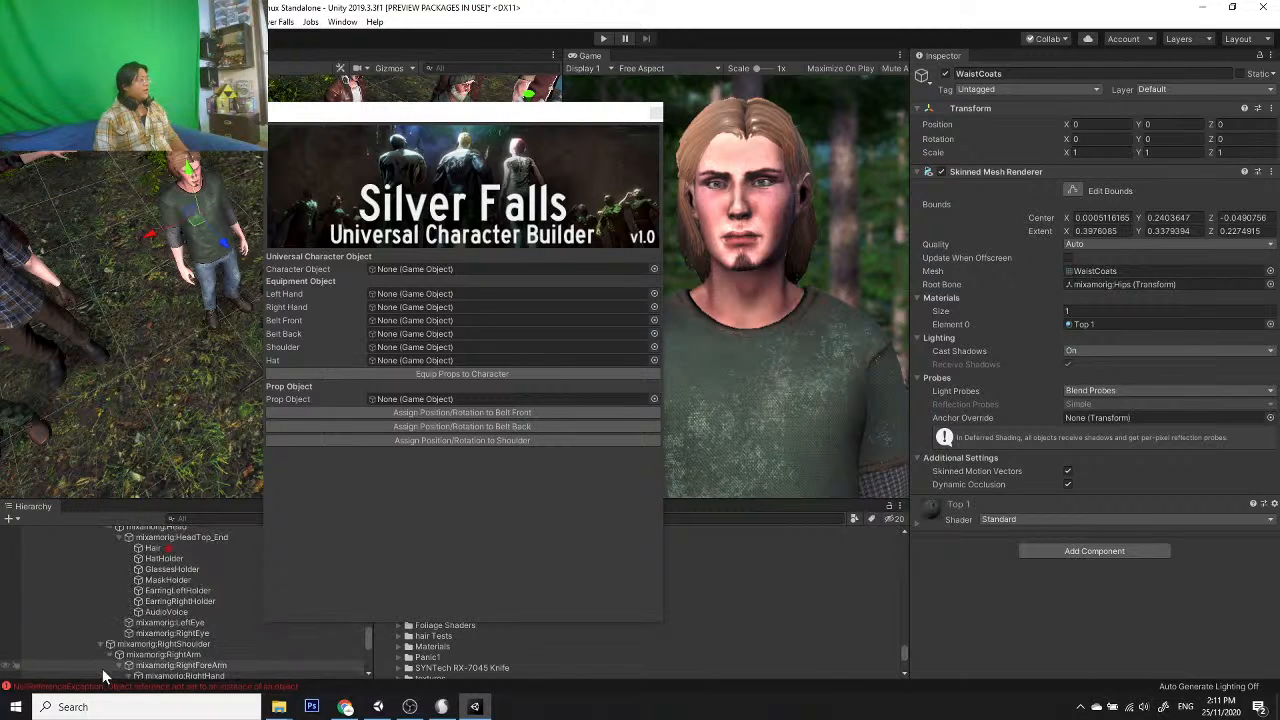
left_click_drag(75, 594, 404, 267)
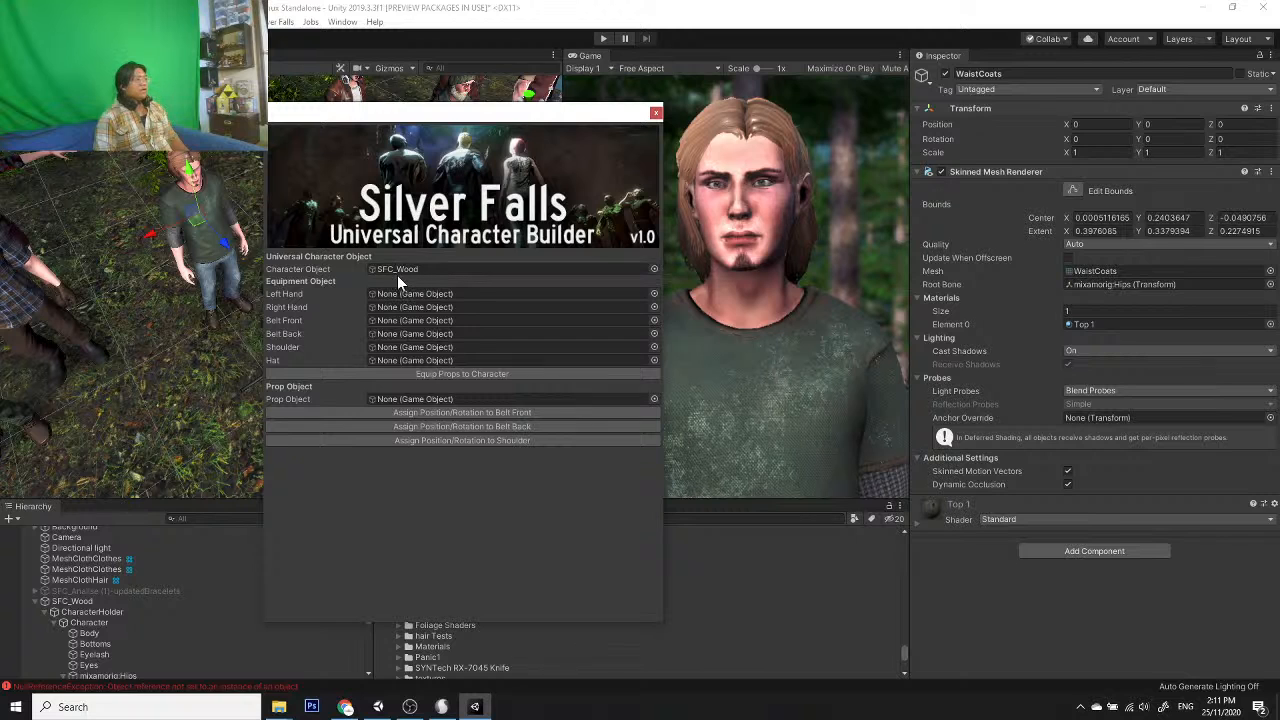
Step: Collapse SFC_Wood in the hierarchy and assign the axe SFProp_Axe1 as the tester's prop object
scroll(167, 213, "up", 3)
middle_click_drag(167, 213, 191, 326)
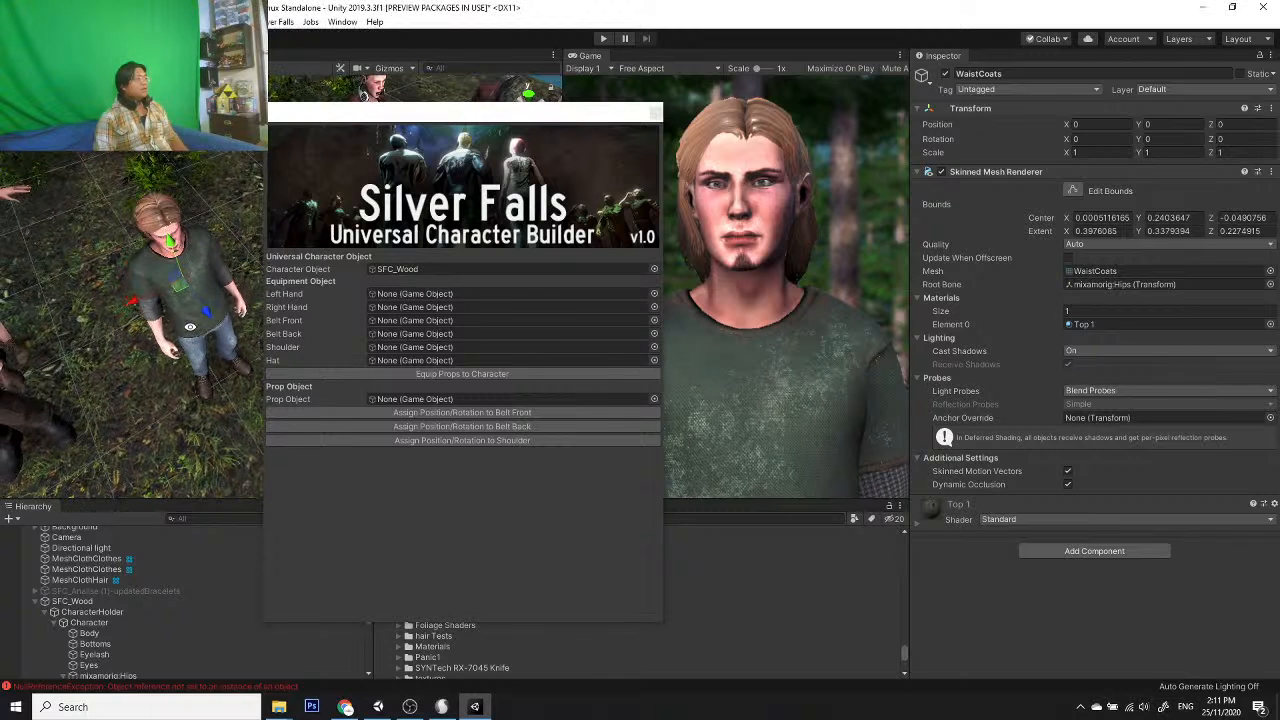
left_click_drag(191, 326, 180, 275, "alt")
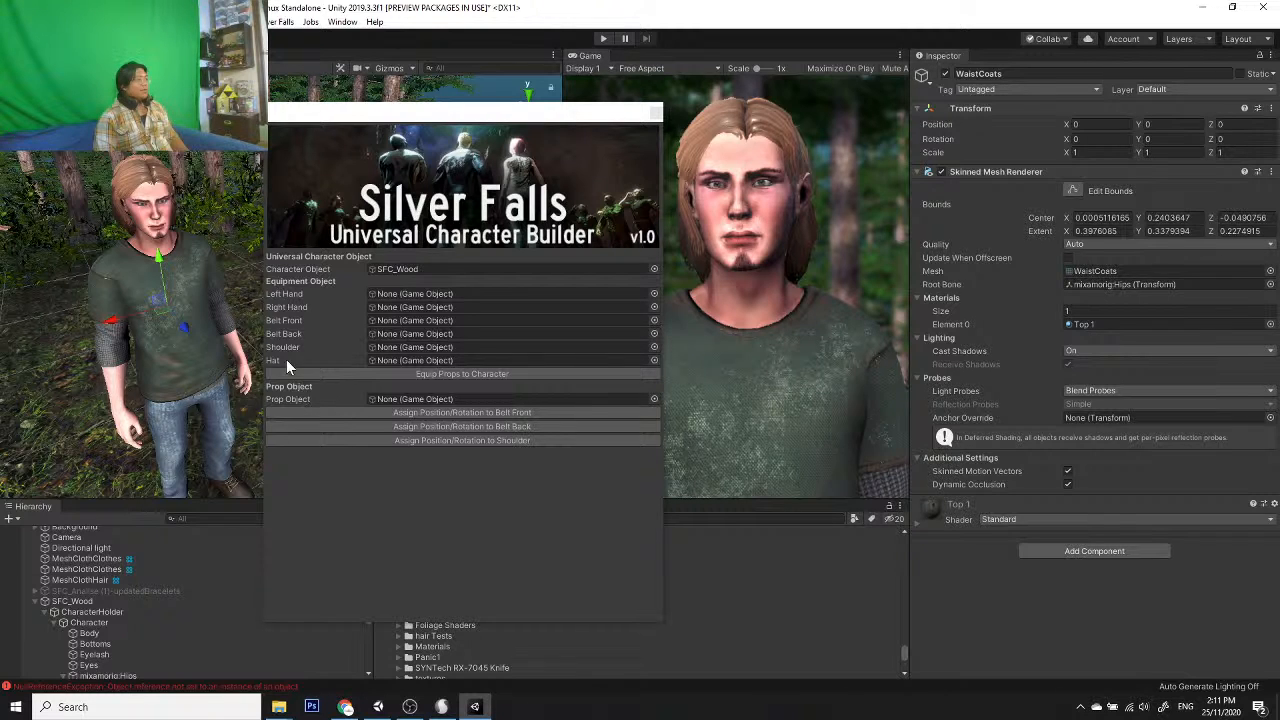
left_click(36, 601)
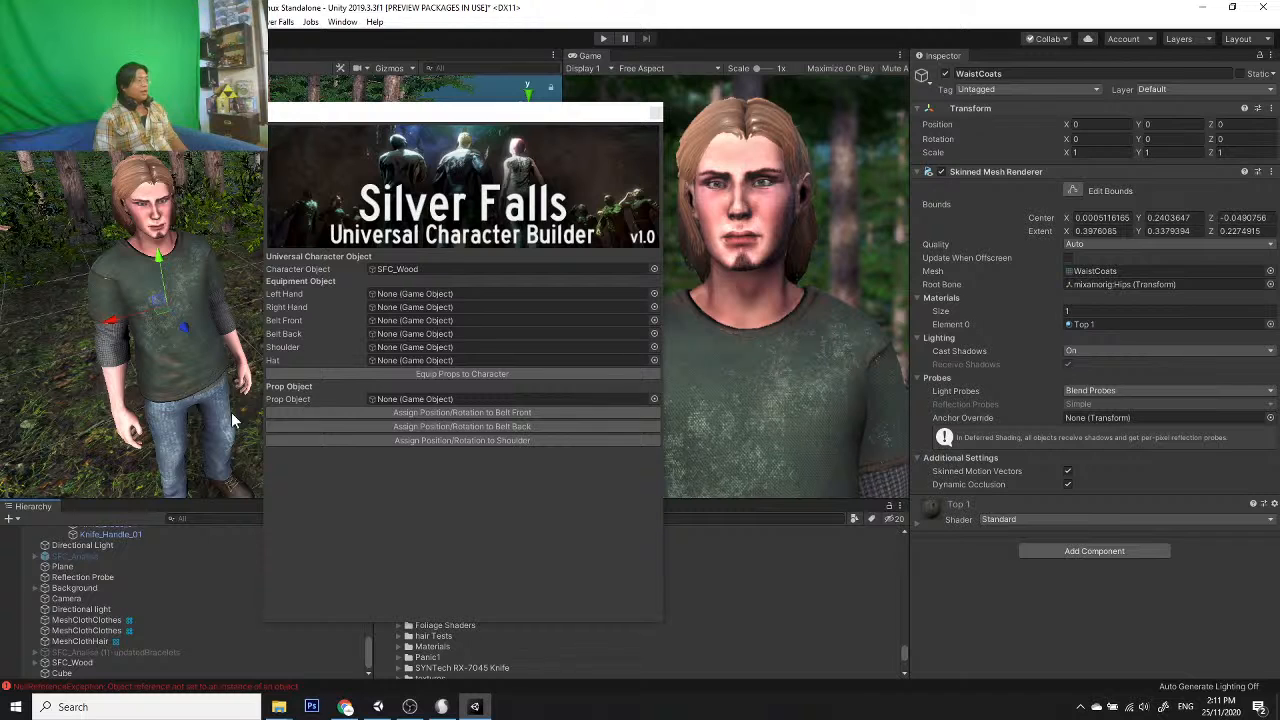
right_click_drag(197, 392, 143, 310)
scroll(184, 375, "up", 4)
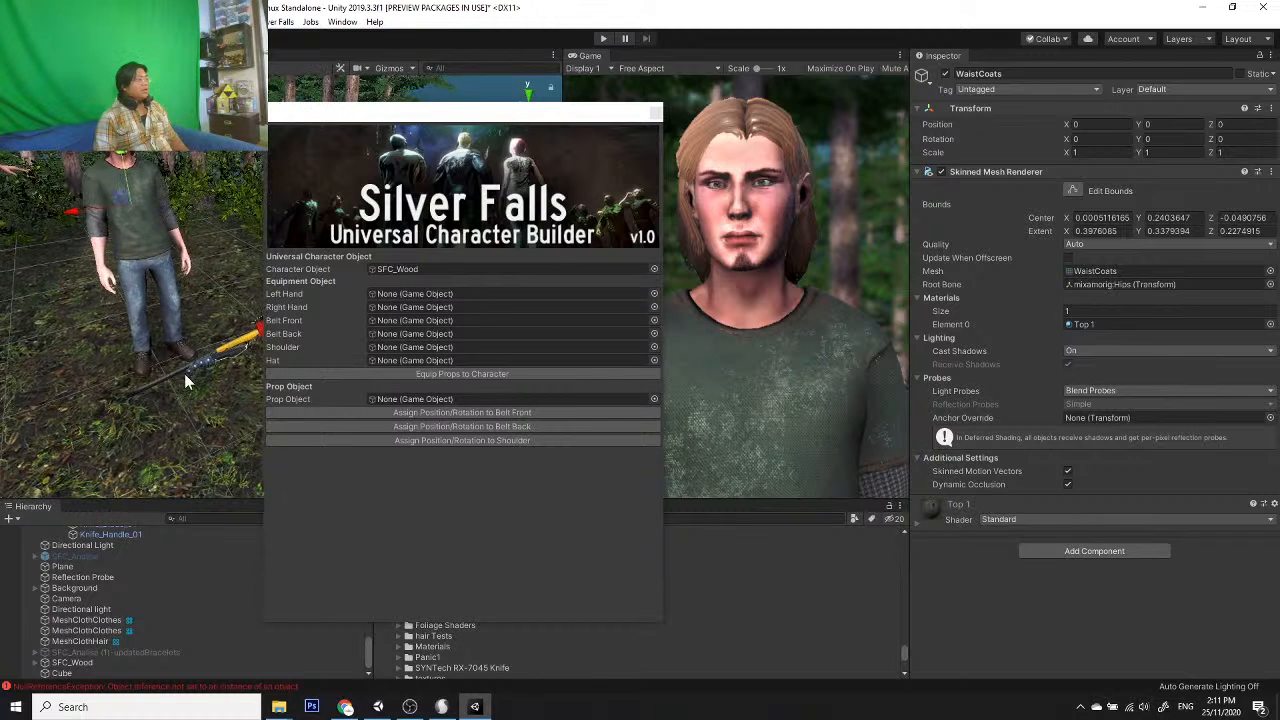
left_click(211, 374)
scroll(93, 589, "up", 2)
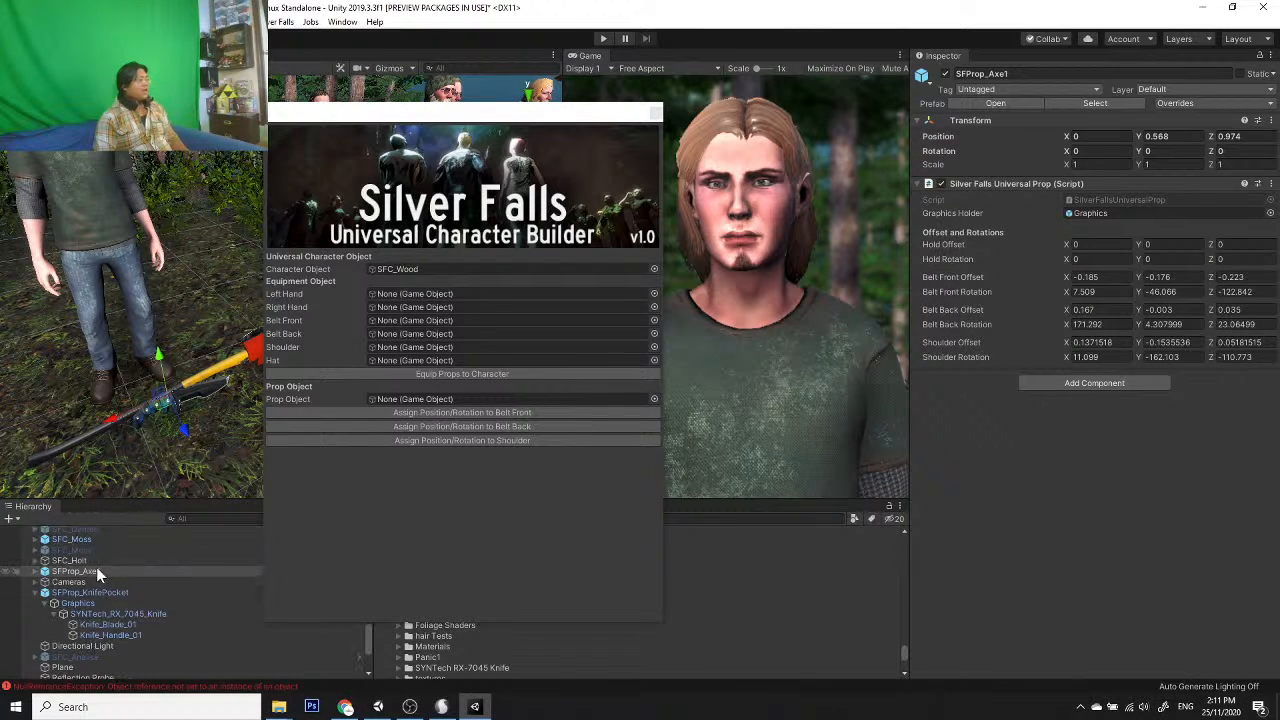
left_click_drag(90, 571, 403, 396)
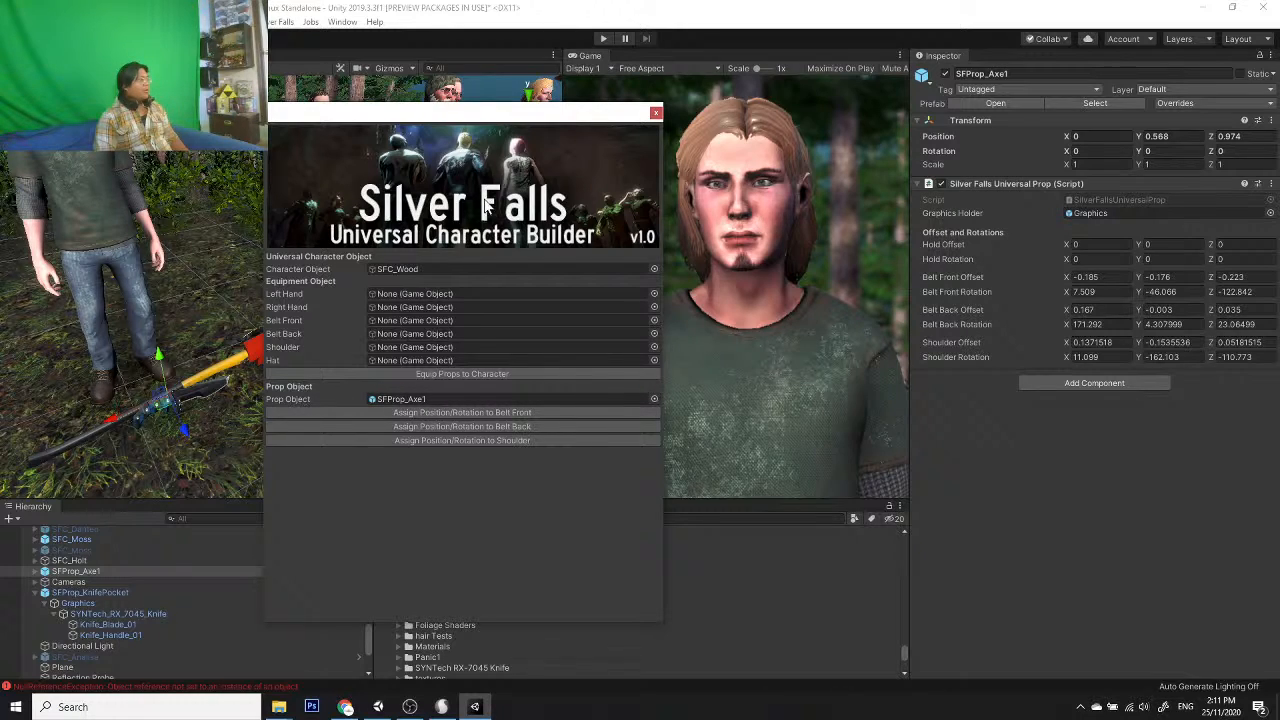
Step: Move the equipment tester window clear of the scene characters and assign SFProp_Axe1 as the left hand equipment
left_click_drag(491, 115, 733, 100)
scroll(225, 329, "down", 3)
middle_click_drag(265, 338, 392, 312)
scroll(392, 309, "up", 1)
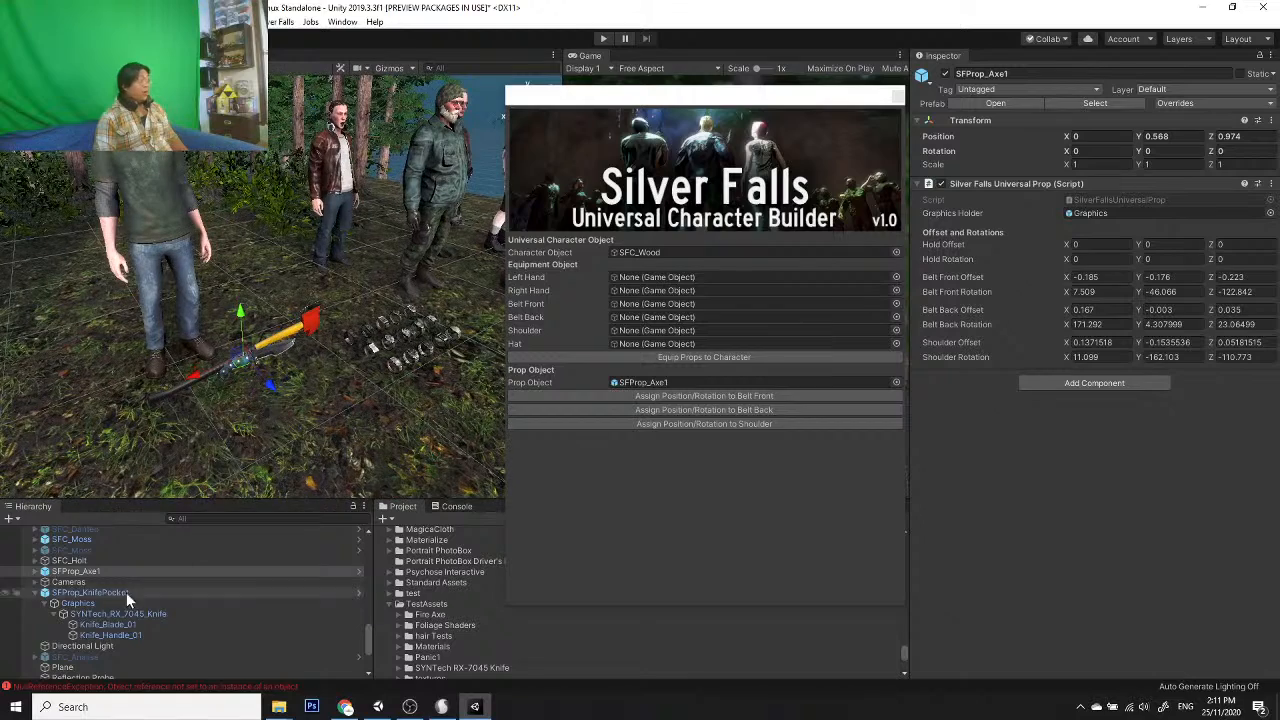
scroll(90, 571, "up", 1)
left_click_drag(662, 270, 663, 275)
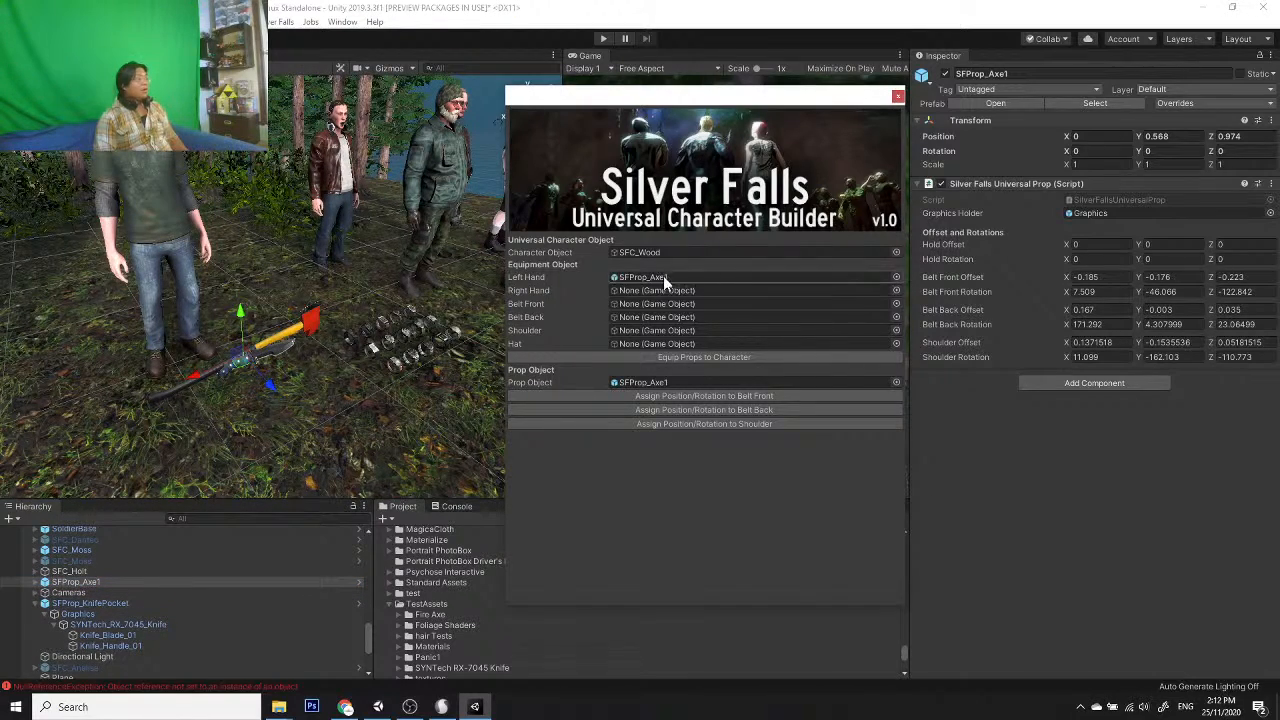
Step: Enter play mode, equip the props to SFC_Wood and inspect the axe in his left hand
left_click(604, 38)
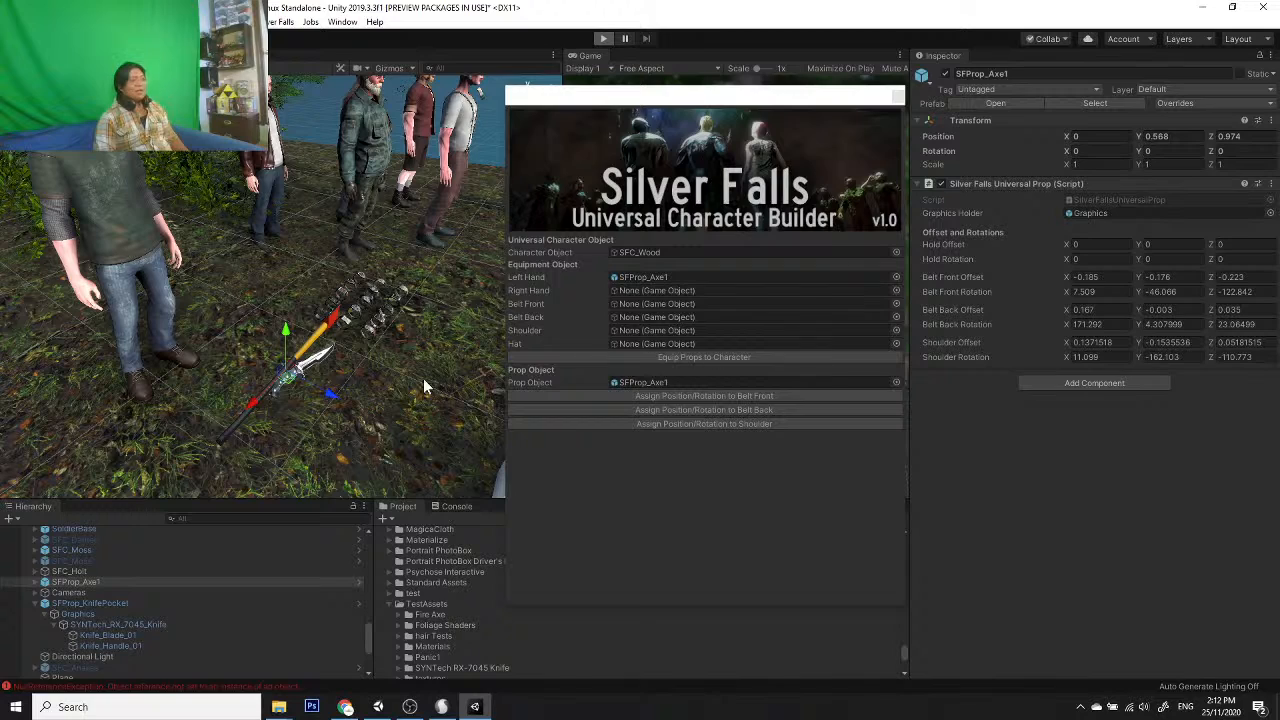
left_click(675, 358)
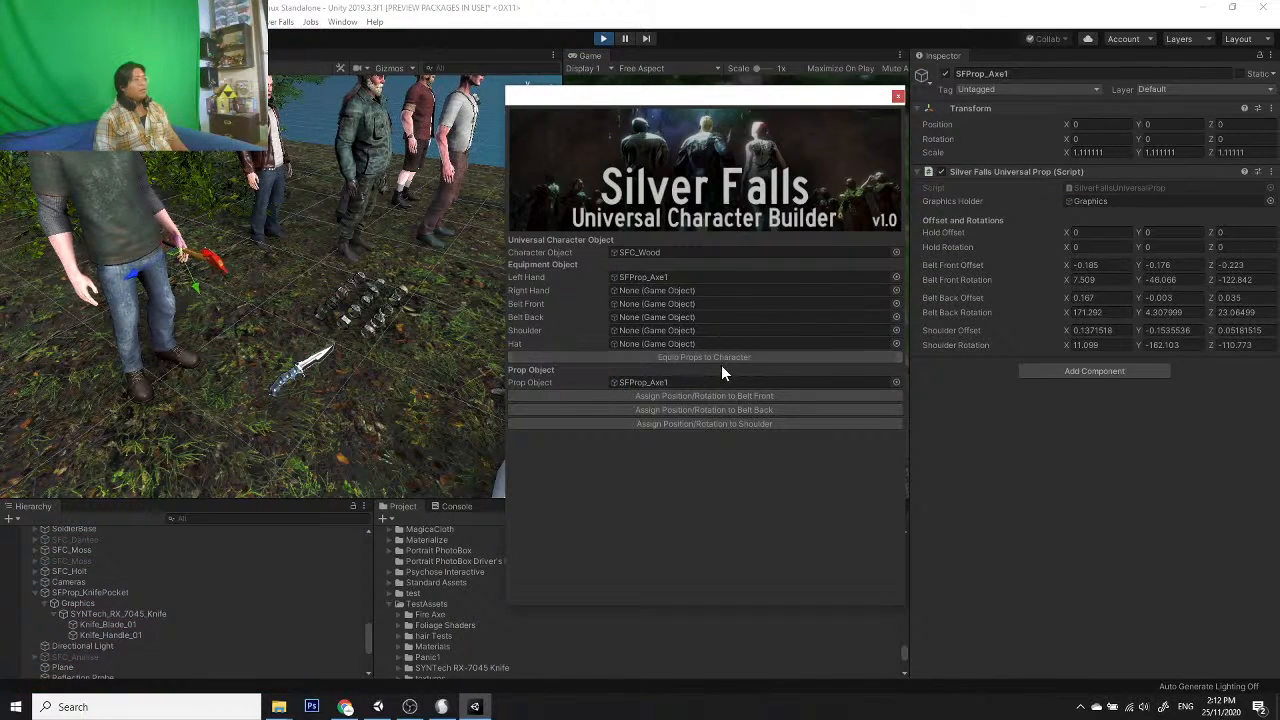
scroll(449, 331, "up", 5)
middle_click_drag(221, 303, 443, 308)
left_click_drag(443, 308, 1130, 280, "alt")
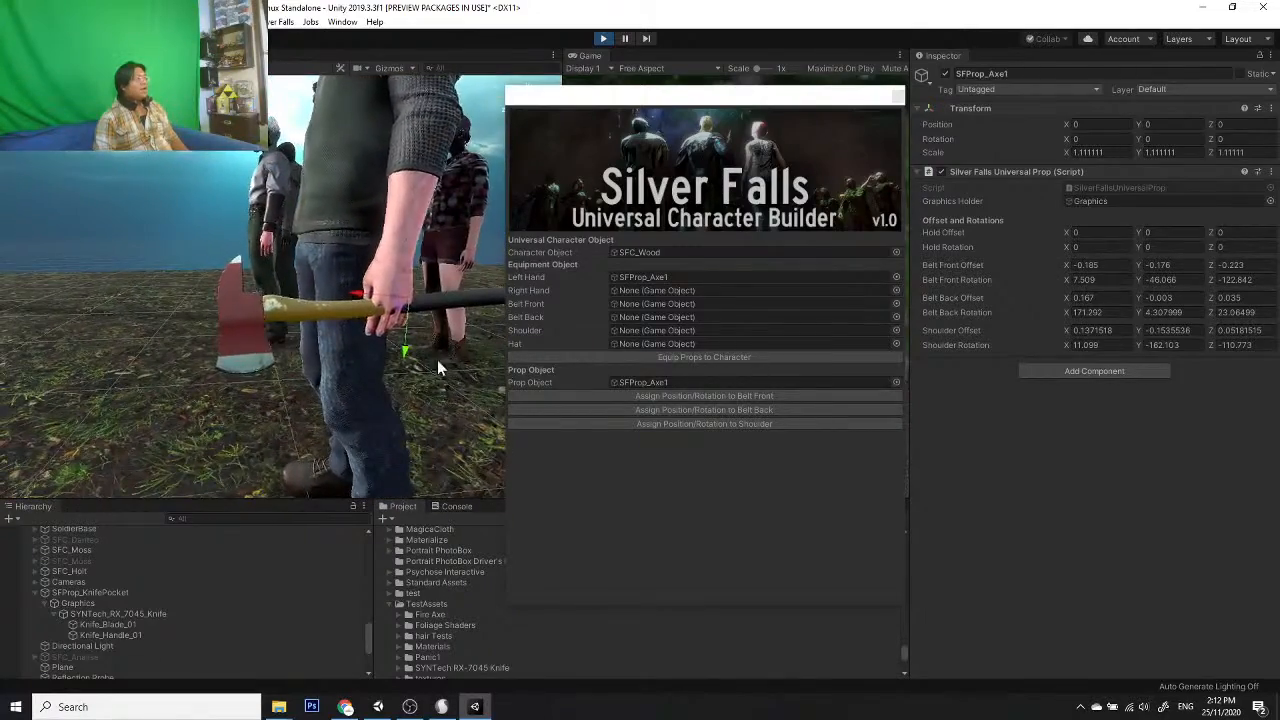
scroll(437, 359, "up", 4)
left_click_drag(437, 359, 683, 254, "alt")
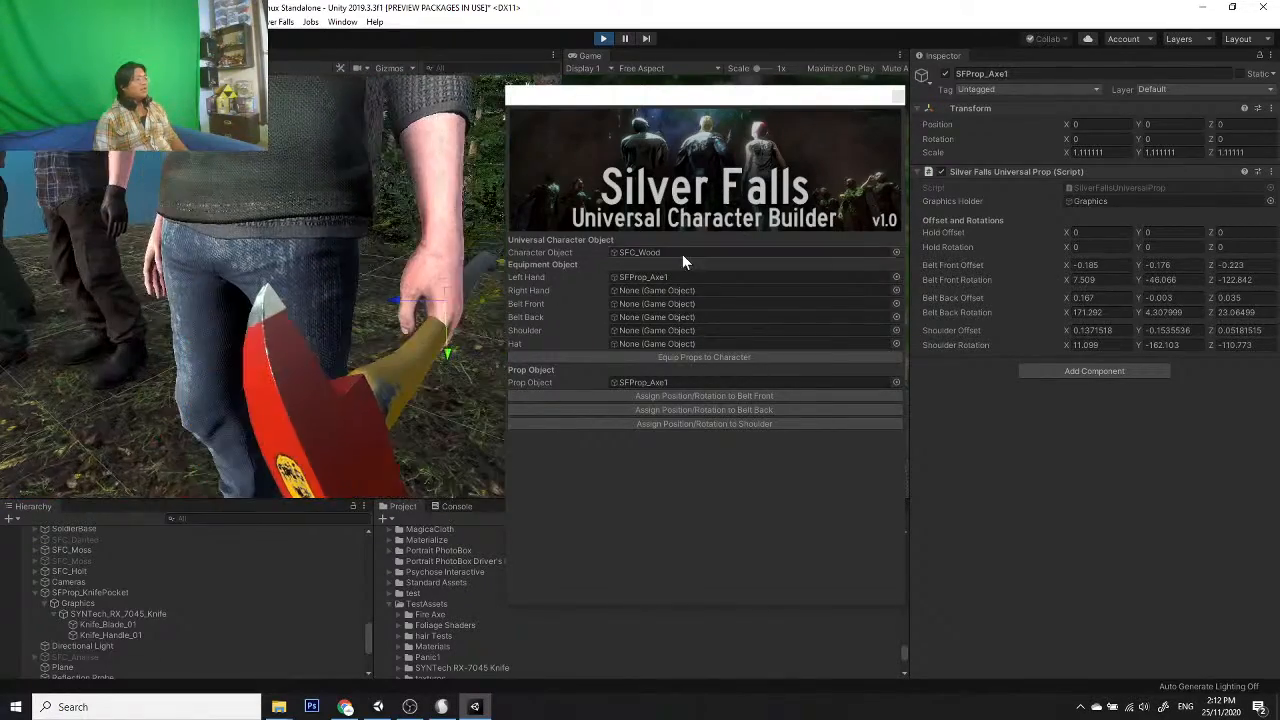
Step: Assign SFProp_Axe1 to the shoulder, set the left hand to None, and equip the axe on SFC_Wood's back
left_click(668, 277)
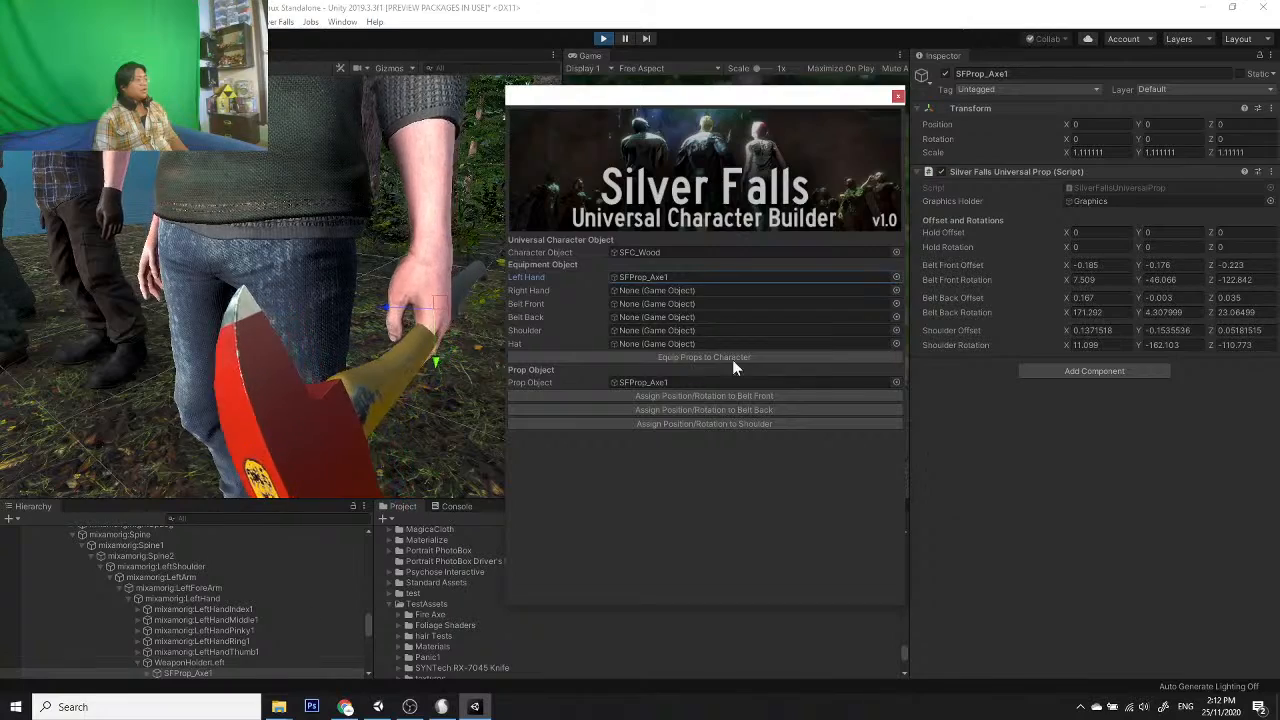
left_click(685, 277)
left_click_drag(215, 678, 645, 329)
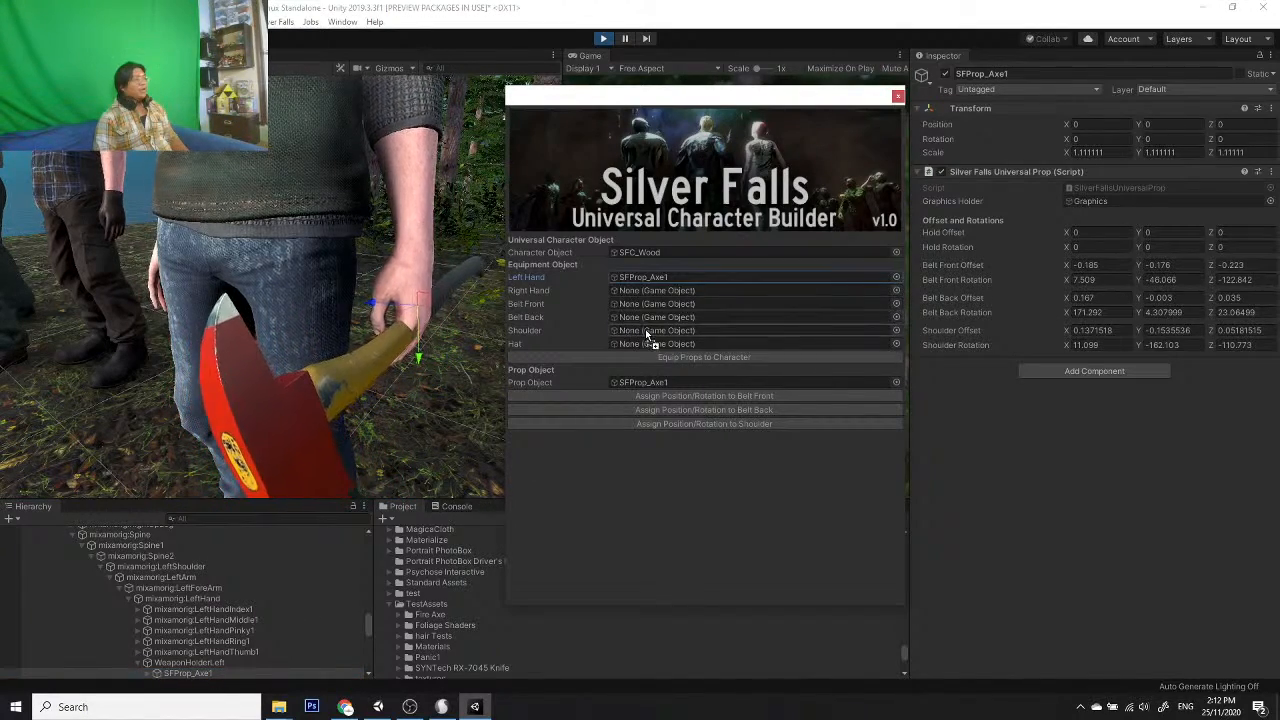
left_click(896, 279)
type("non")
double_click(438, 172)
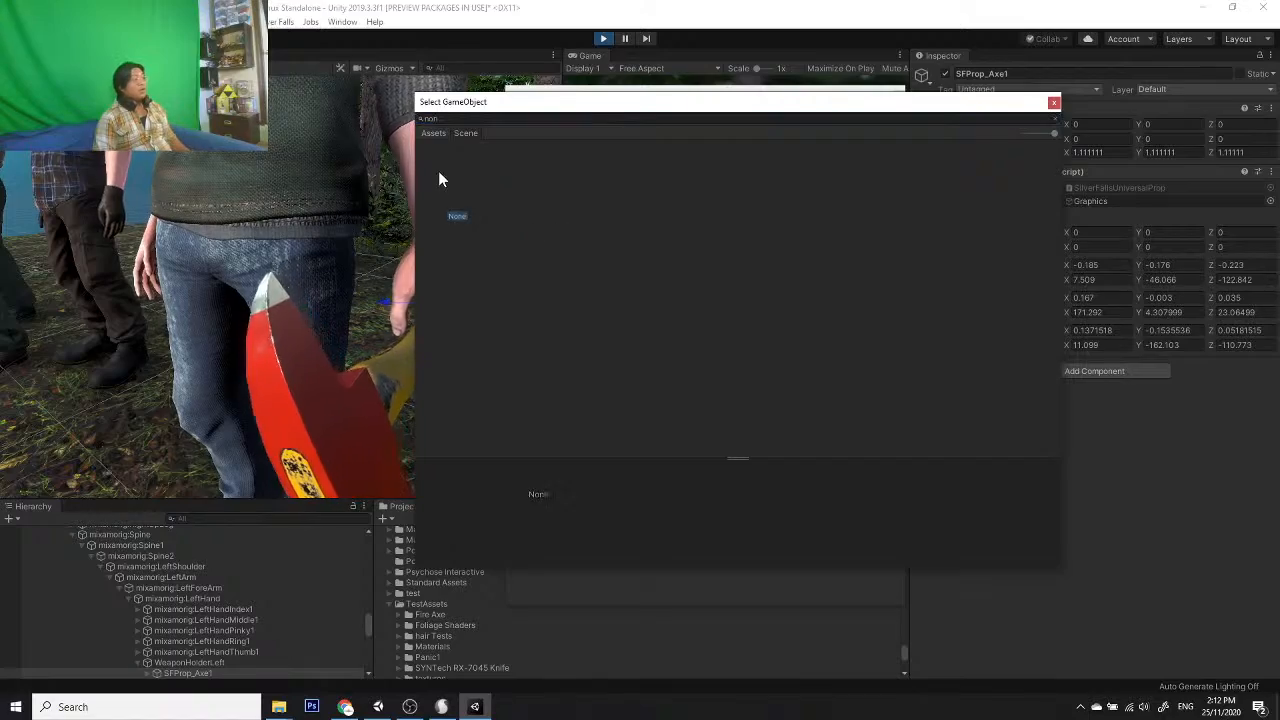
left_click(768, 358)
scroll(401, 248, "down", 2)
scroll(401, 248, "down", 3)
left_click_drag(401, 248, 190, 235, "alt")
scroll(426, 222, "up", 3)
left_click_drag(426, 222, 193, 325, "alt")
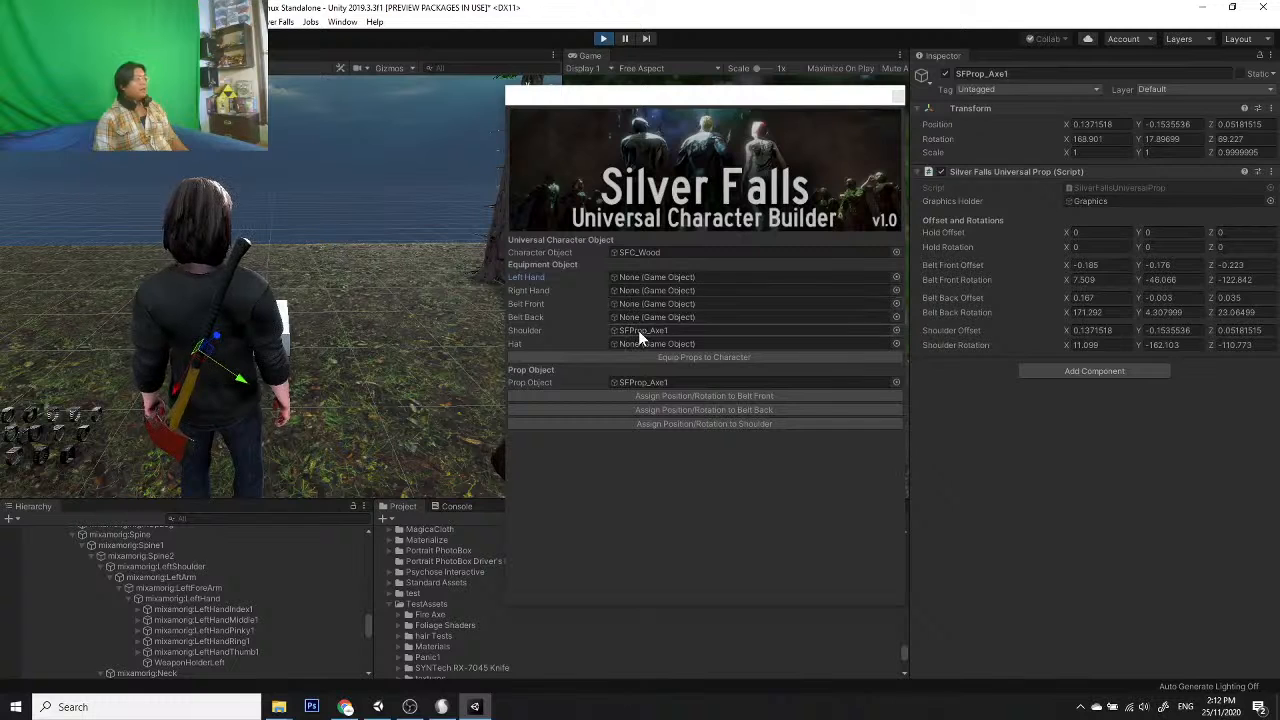
Step: Assign SFProp_Axe1 to the back of the belt, set the shoulder to None, and equip it on SFC_Wood
left_click(670, 334)
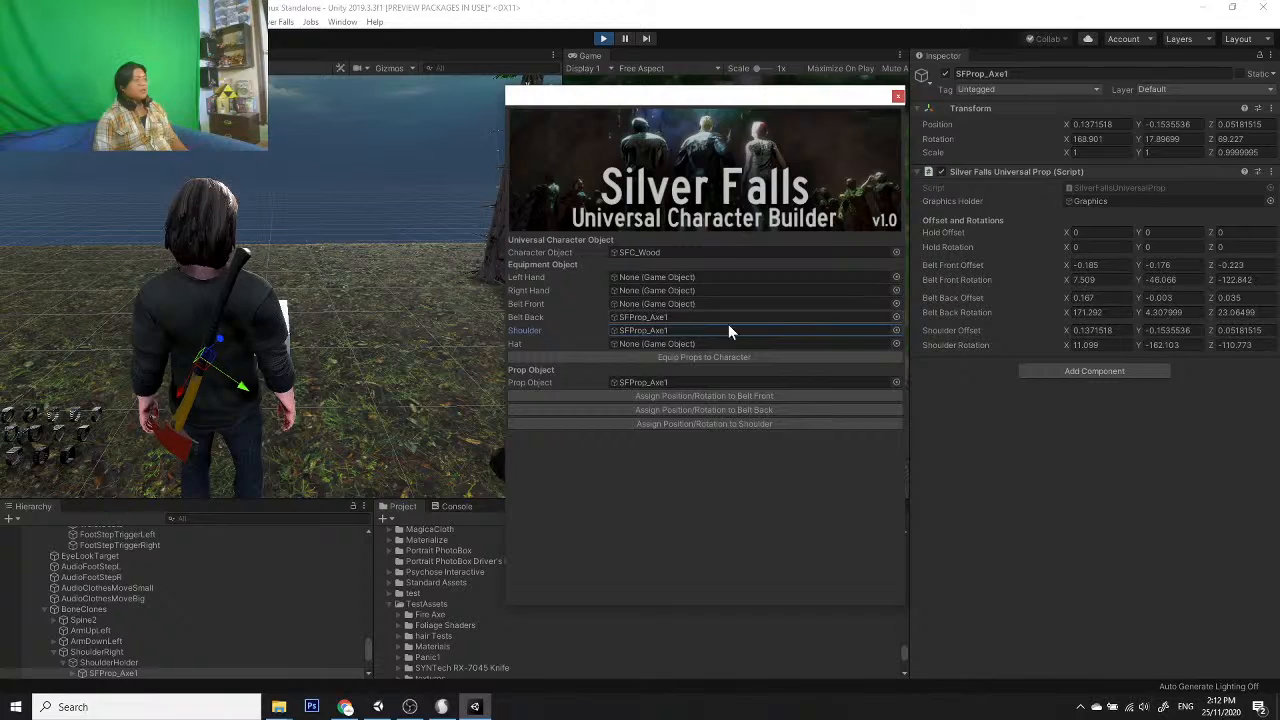
left_click(896, 330)
type("none")
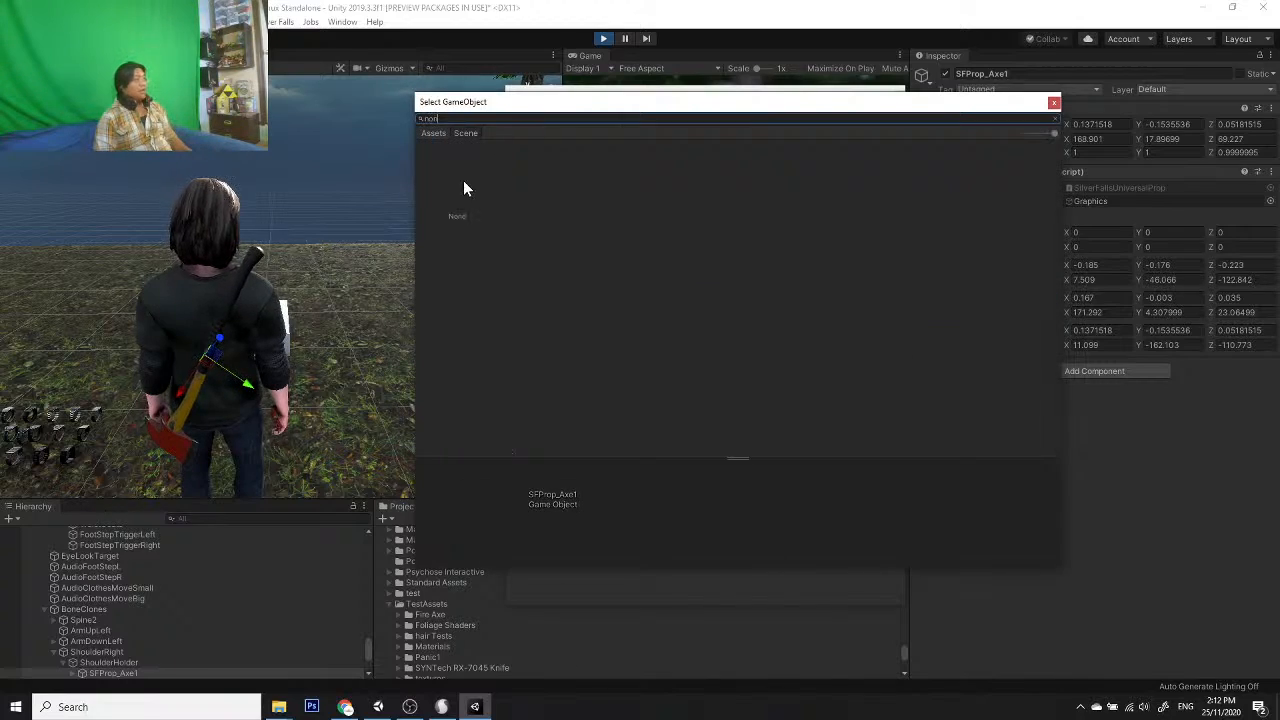
double_click(463, 181)
left_click(747, 355)
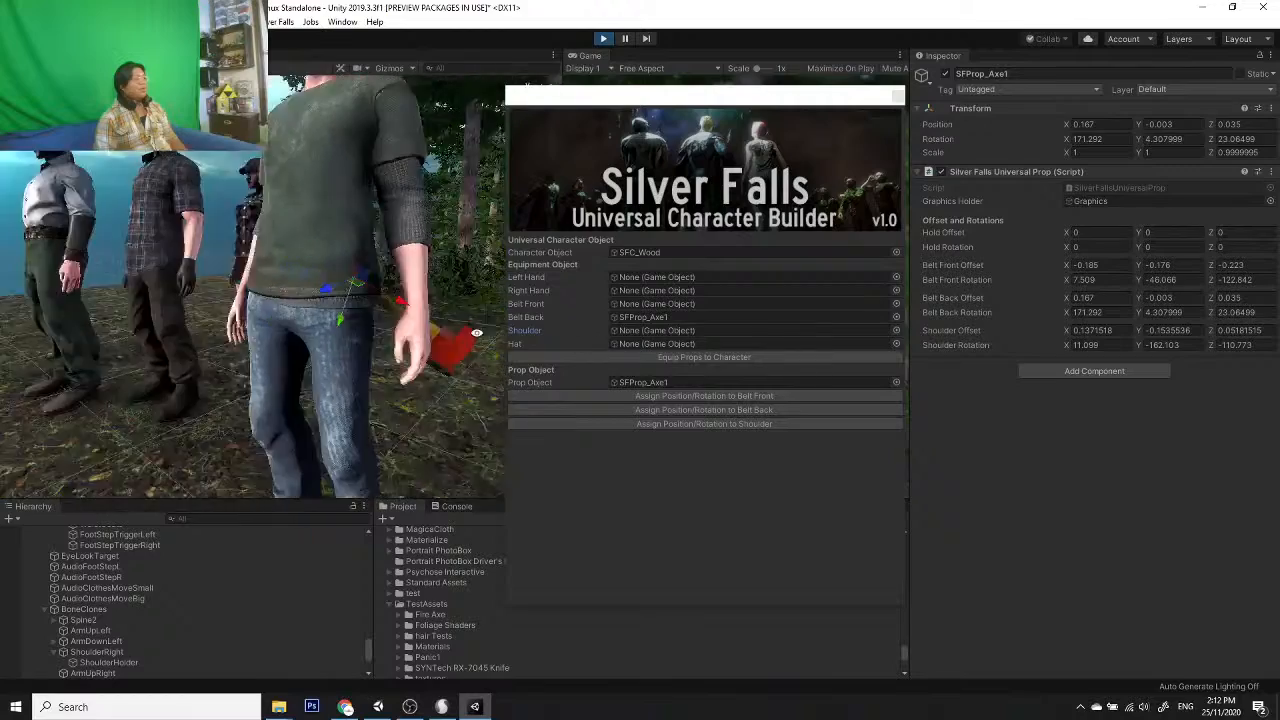
Step: Assign SFProp_Axe1 to the front of the belt, set the belt back to None, and equip it on SFC_Wood
left_click(702, 316)
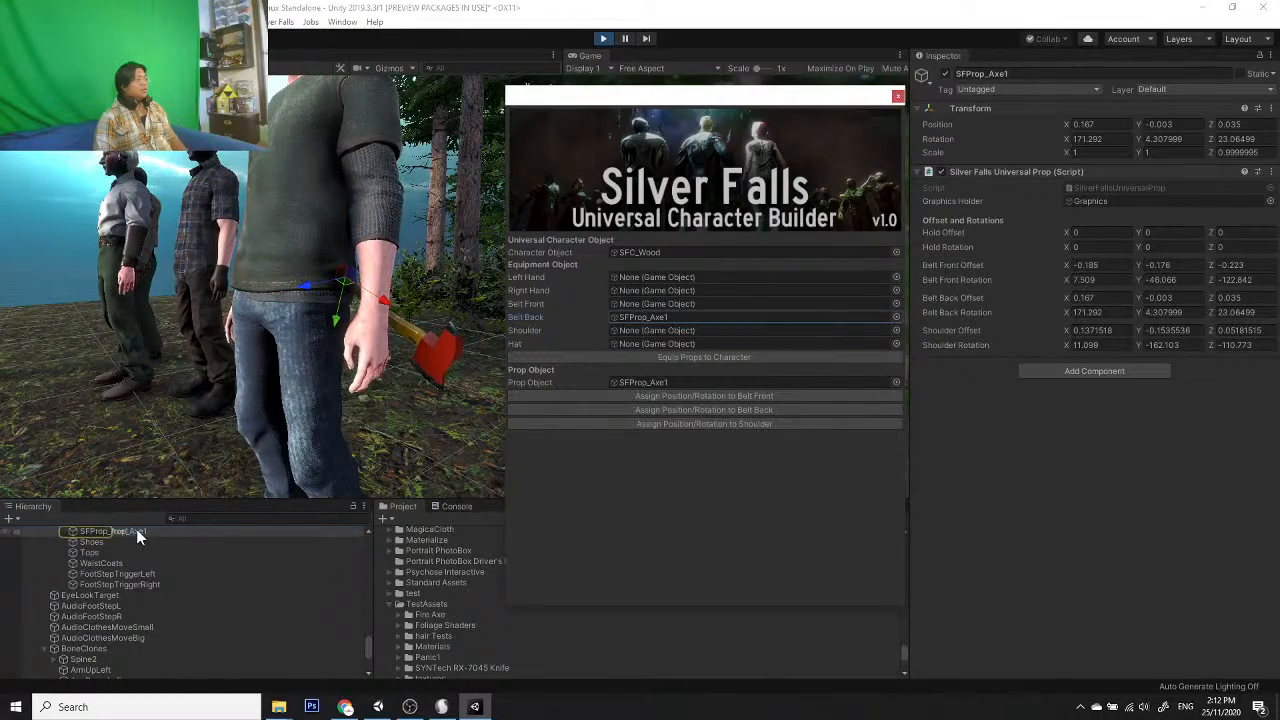
left_click_drag(630, 318, 656, 303)
left_click(896, 317)
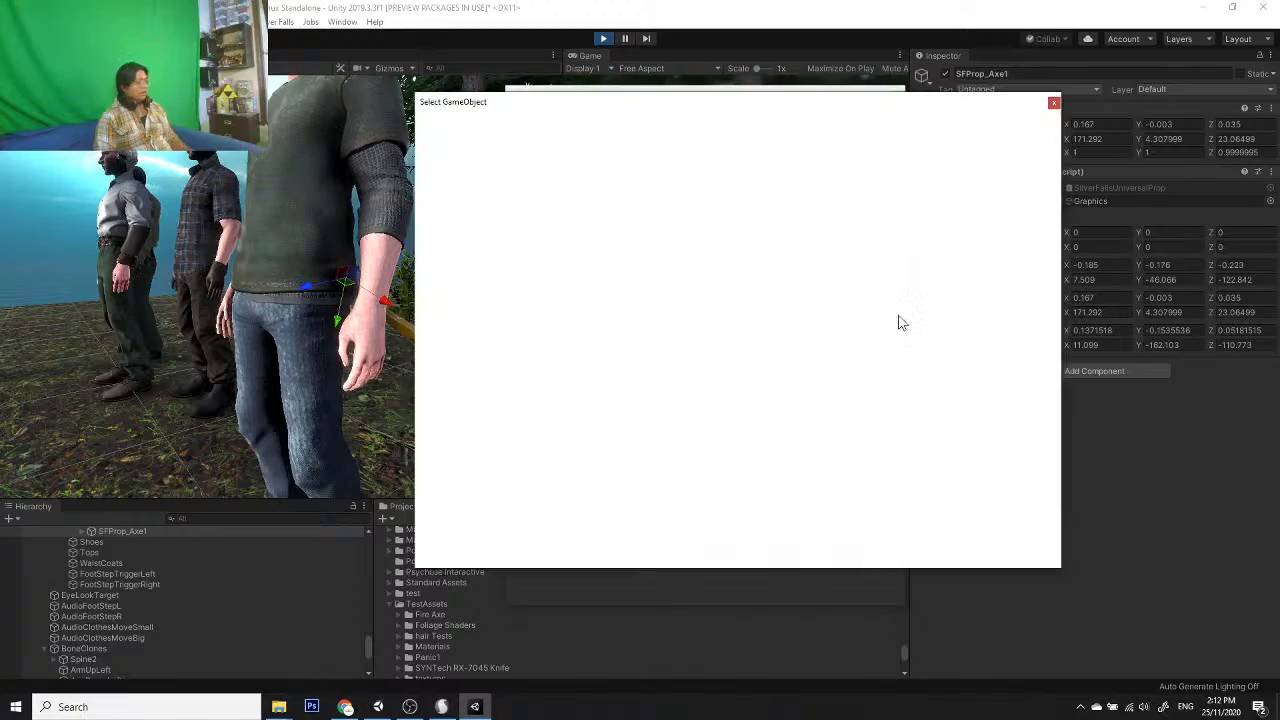
double_click(454, 175)
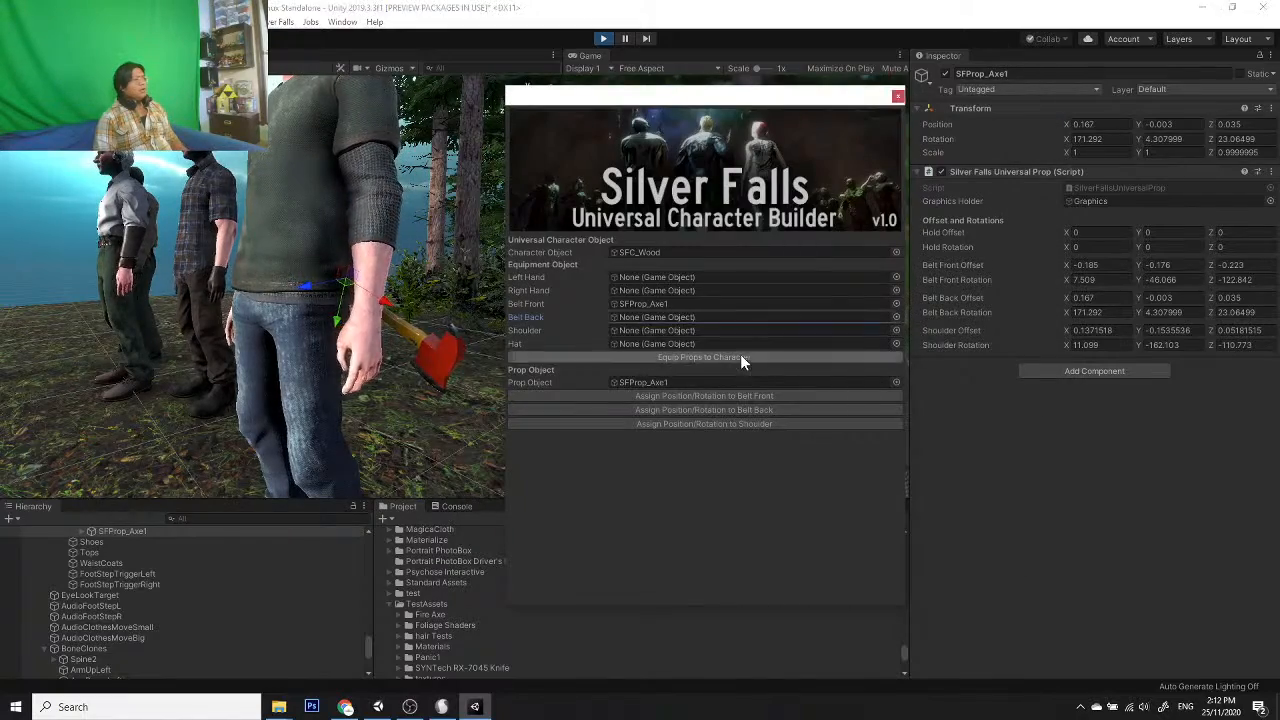
left_click(741, 357)
left_click_drag(345, 304, 383, 397, "alt")
scroll(382, 396, "down", 2)
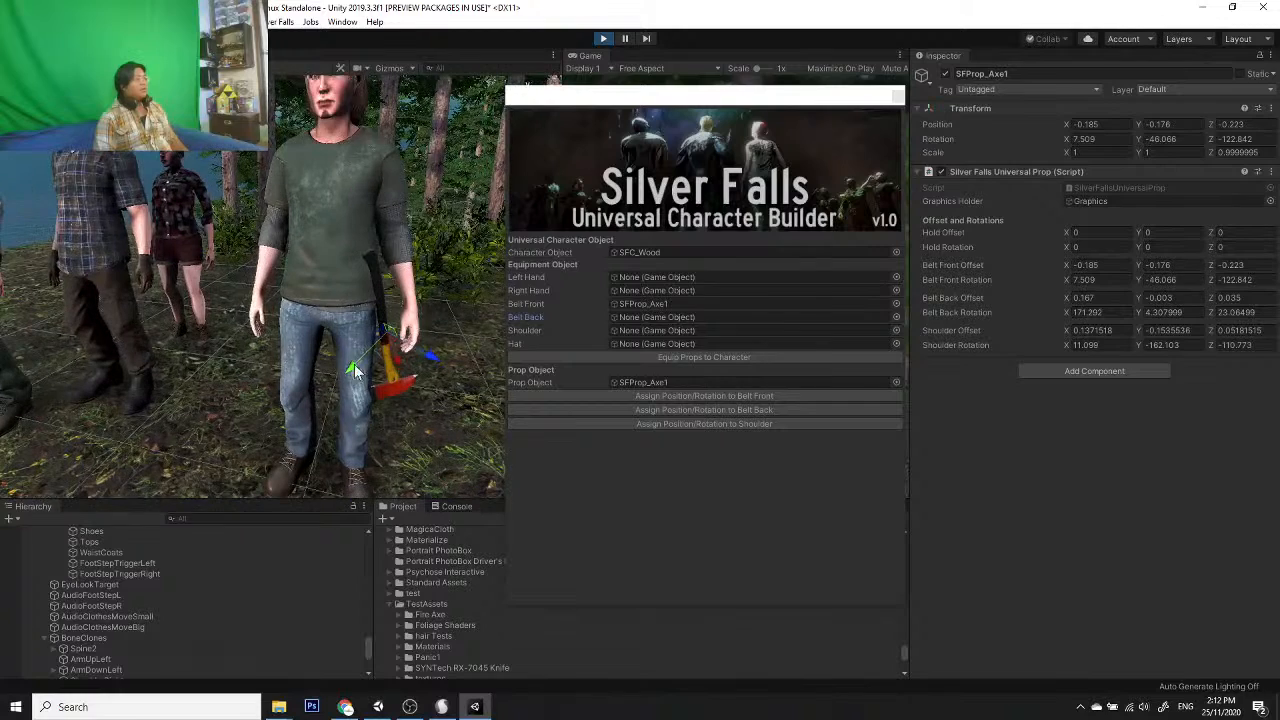
Step: Assign SFProp_Axe1 as SFC_Wood's hat and set the belt front to None
scroll(91, 651, "down", 3)
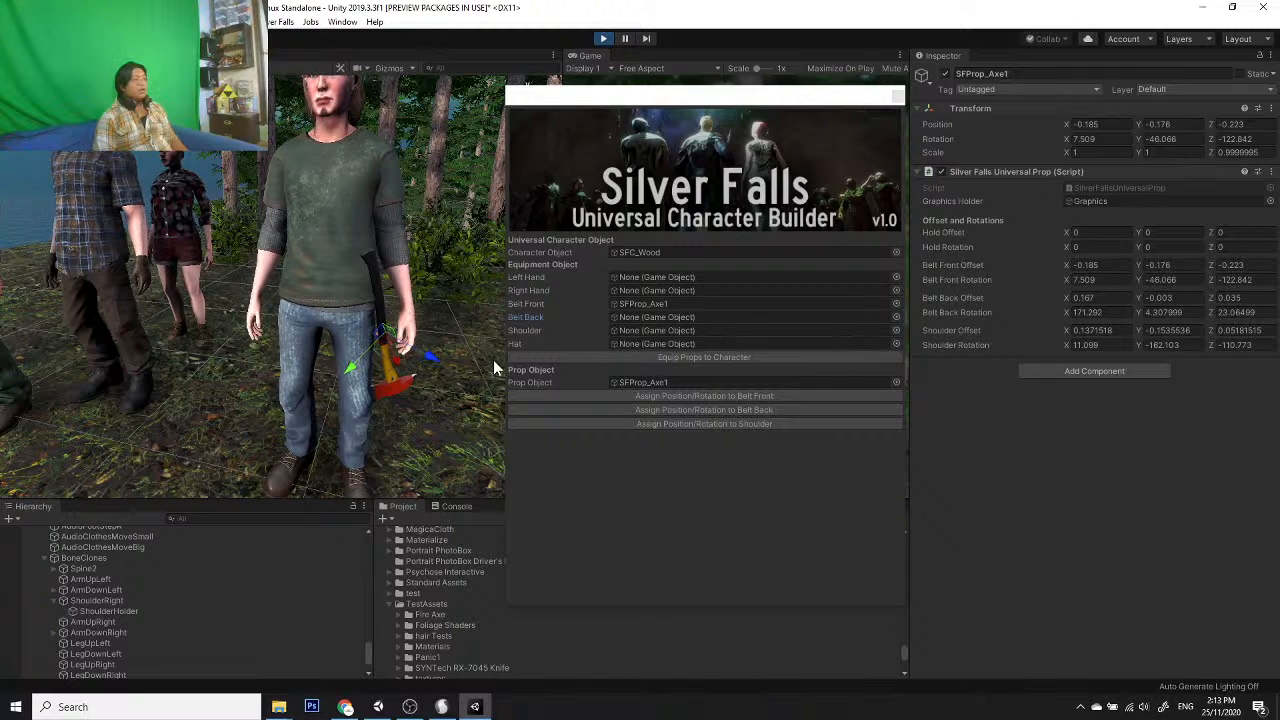
left_click(648, 304)
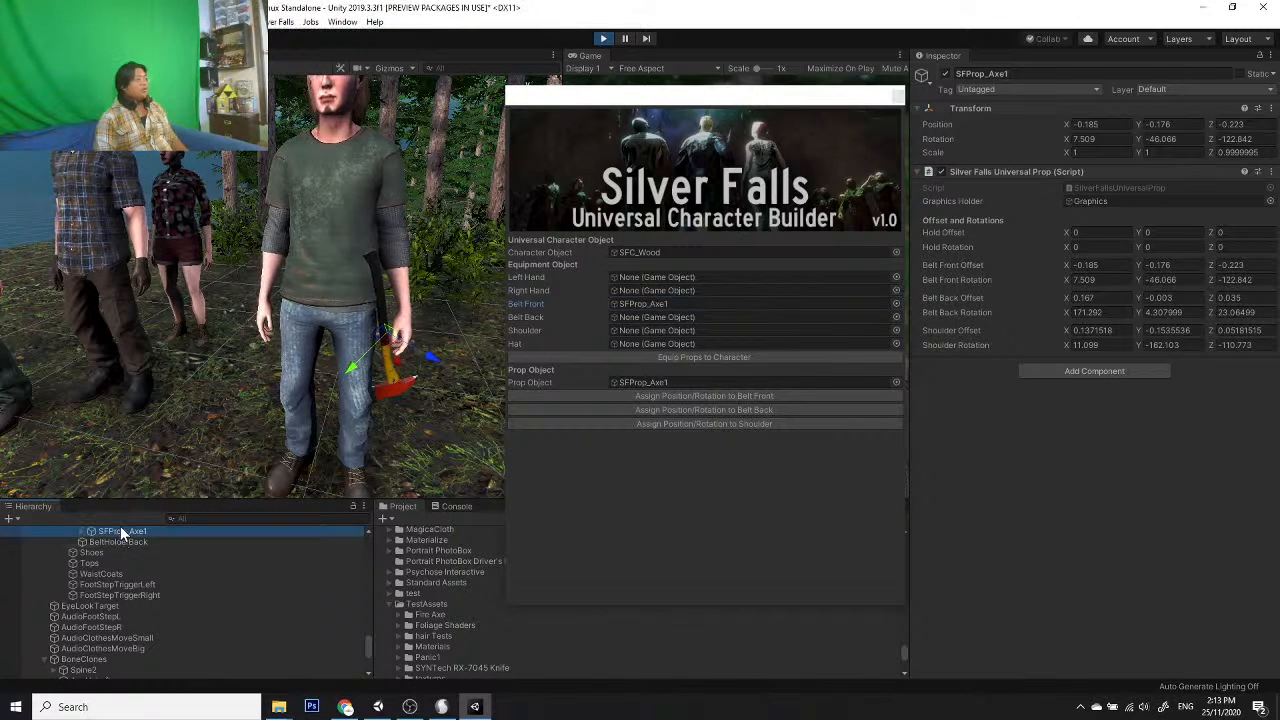
scroll(131, 528, "up", 2)
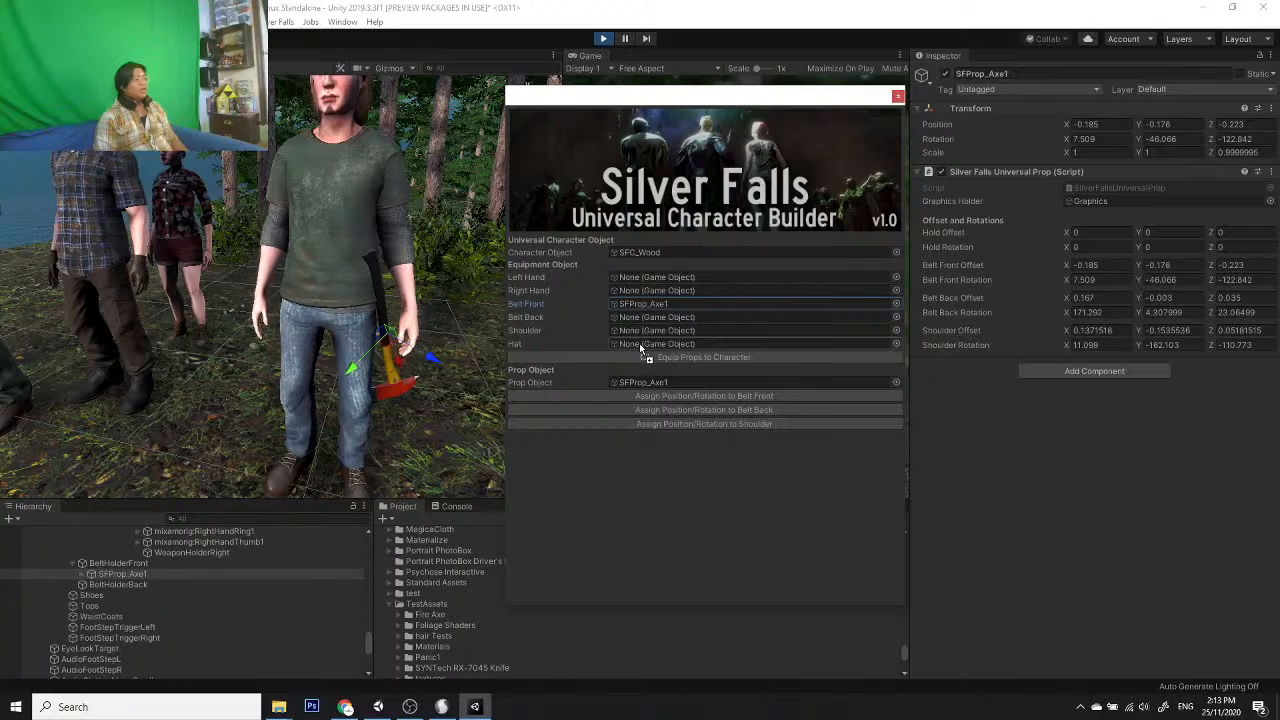
left_click(897, 305)
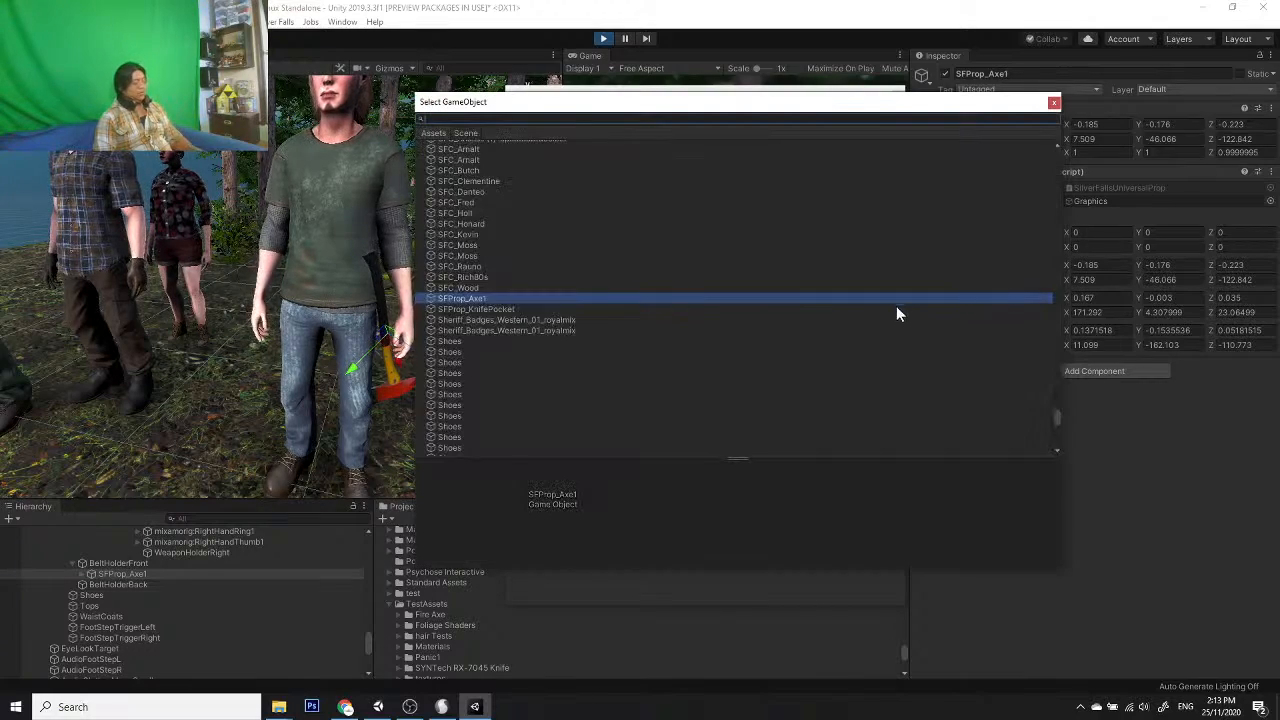
left_click(435, 134)
double_click(457, 176)
middle_click_drag(406, 204, 380, 325)
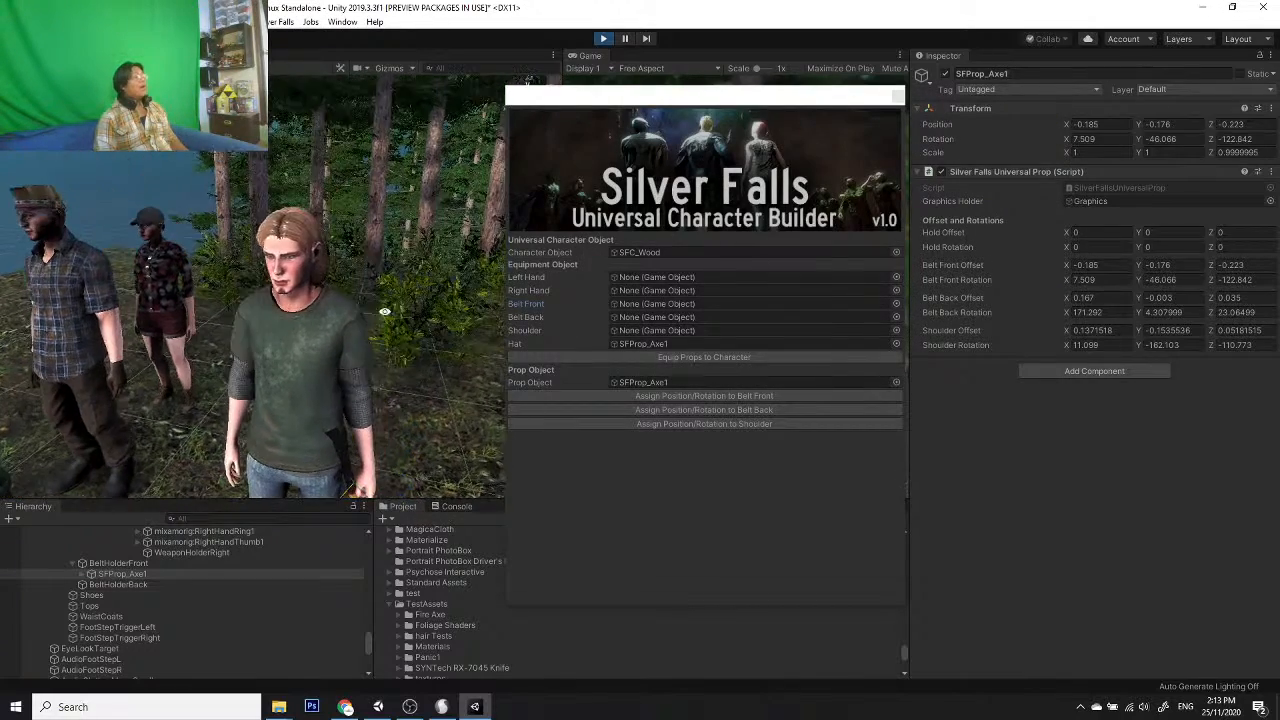
left_click_drag(380, 325, 425, 315, "alt")
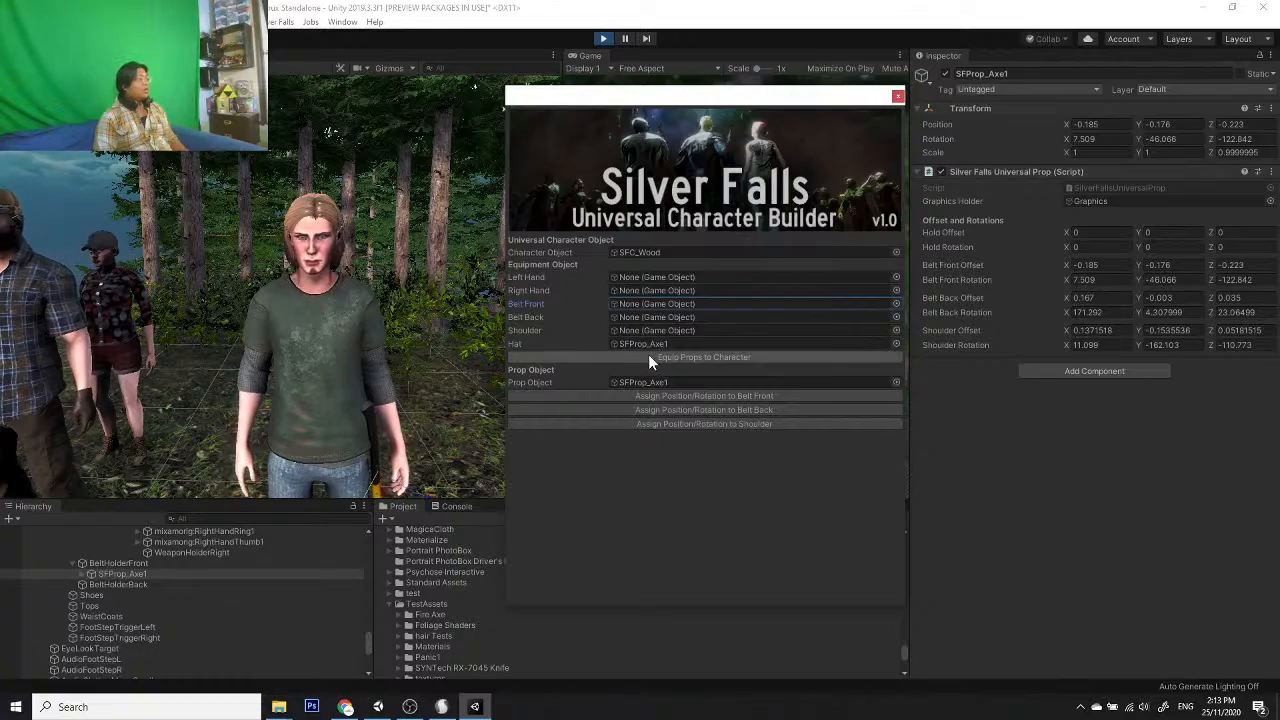
left_click_drag(448, 398, 278, 428, "alt")
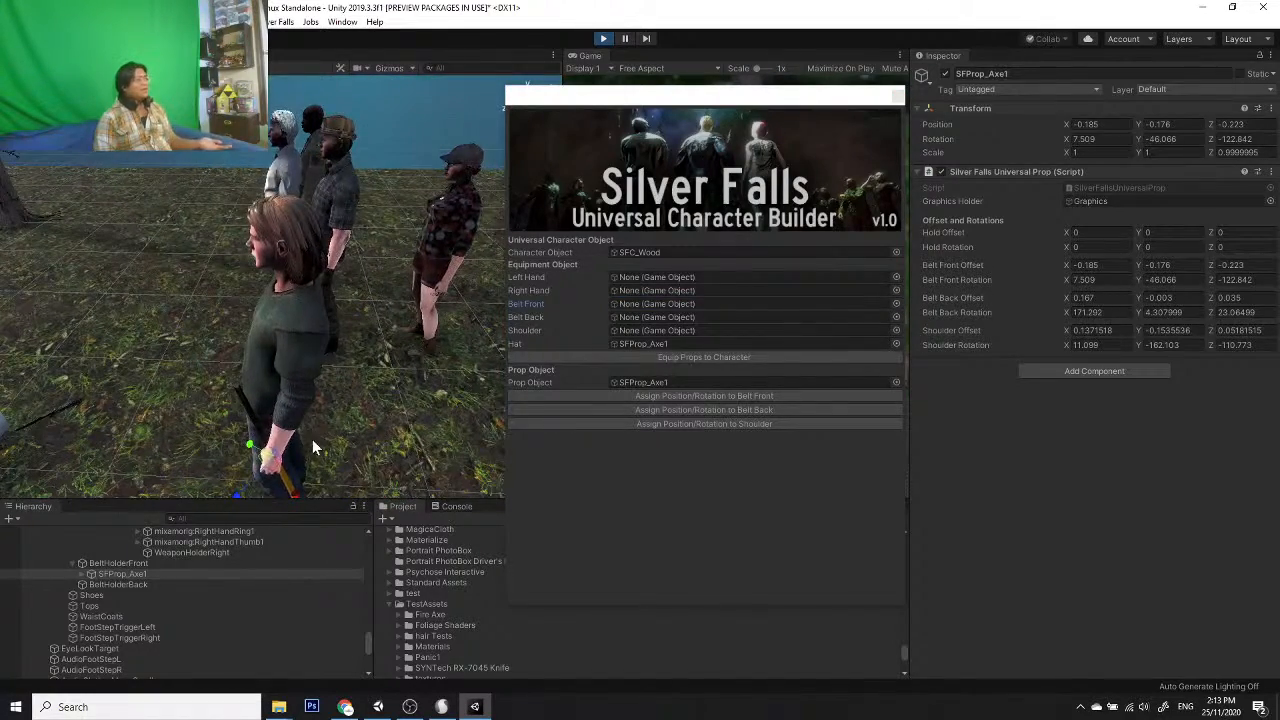
Step: Assign SFProp_Axe1 to the right hand, set the hat to None, and equip it on SFC_Wood
left_click(657, 345)
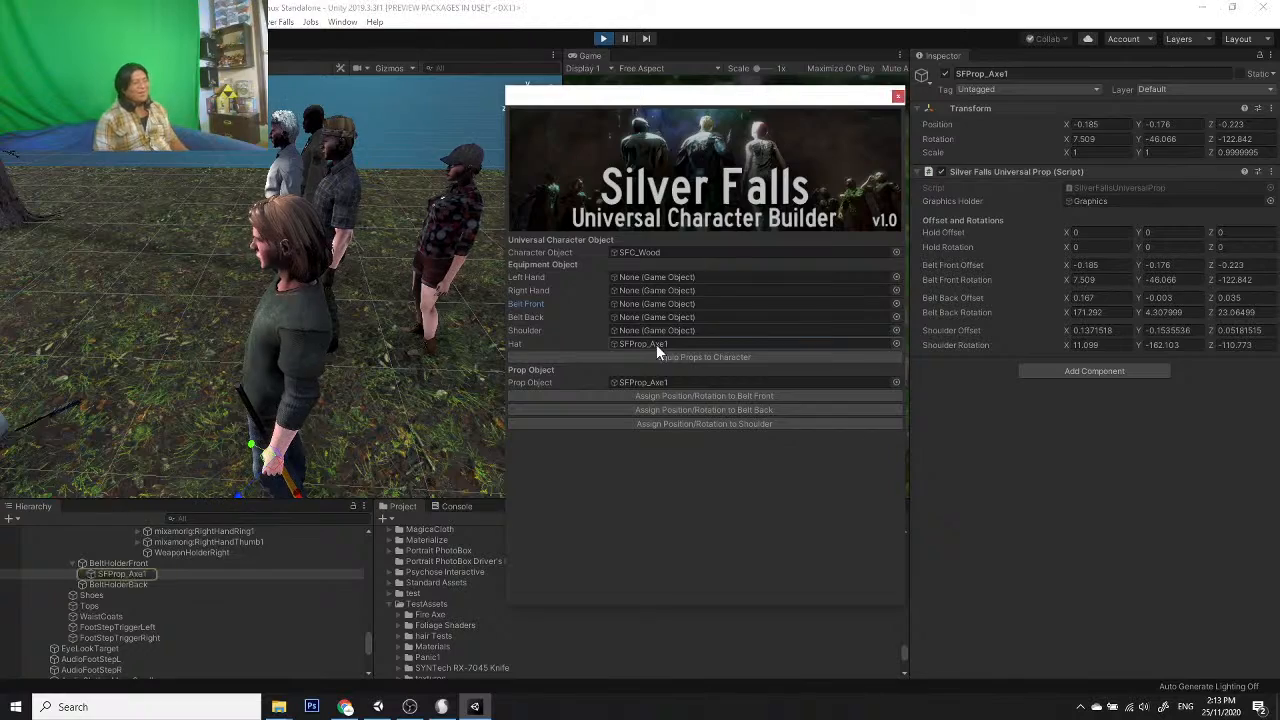
left_click_drag(205, 410, 285, 405, "alt")
middle_click_drag(285, 405, 292, 280)
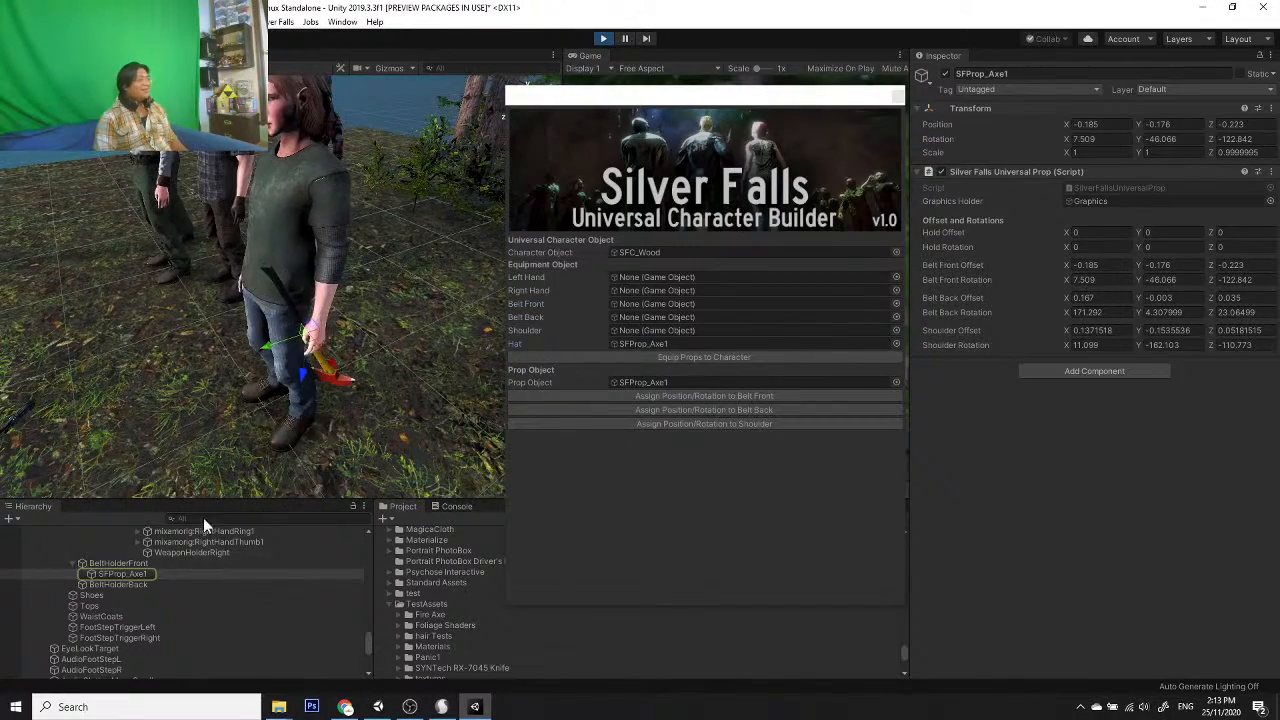
scroll(269, 324, "up", 2)
left_click(663, 345)
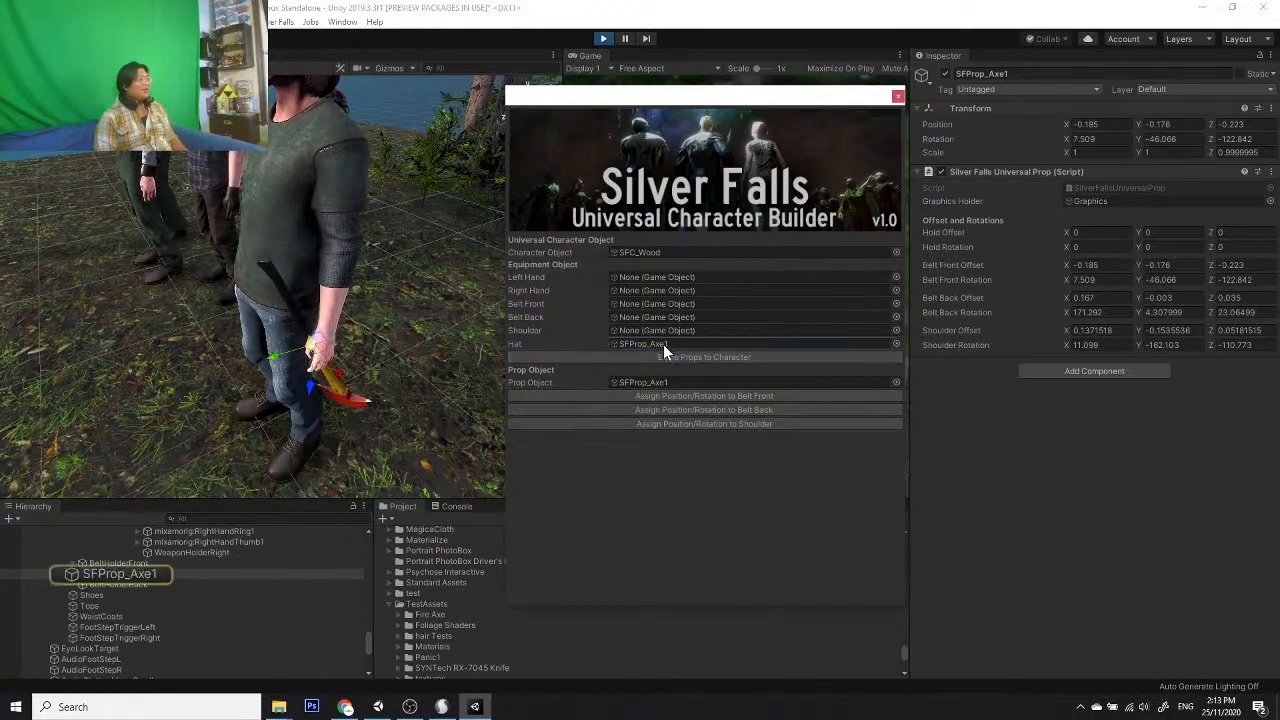
left_click_drag(138, 573, 650, 297)
left_click(896, 343)
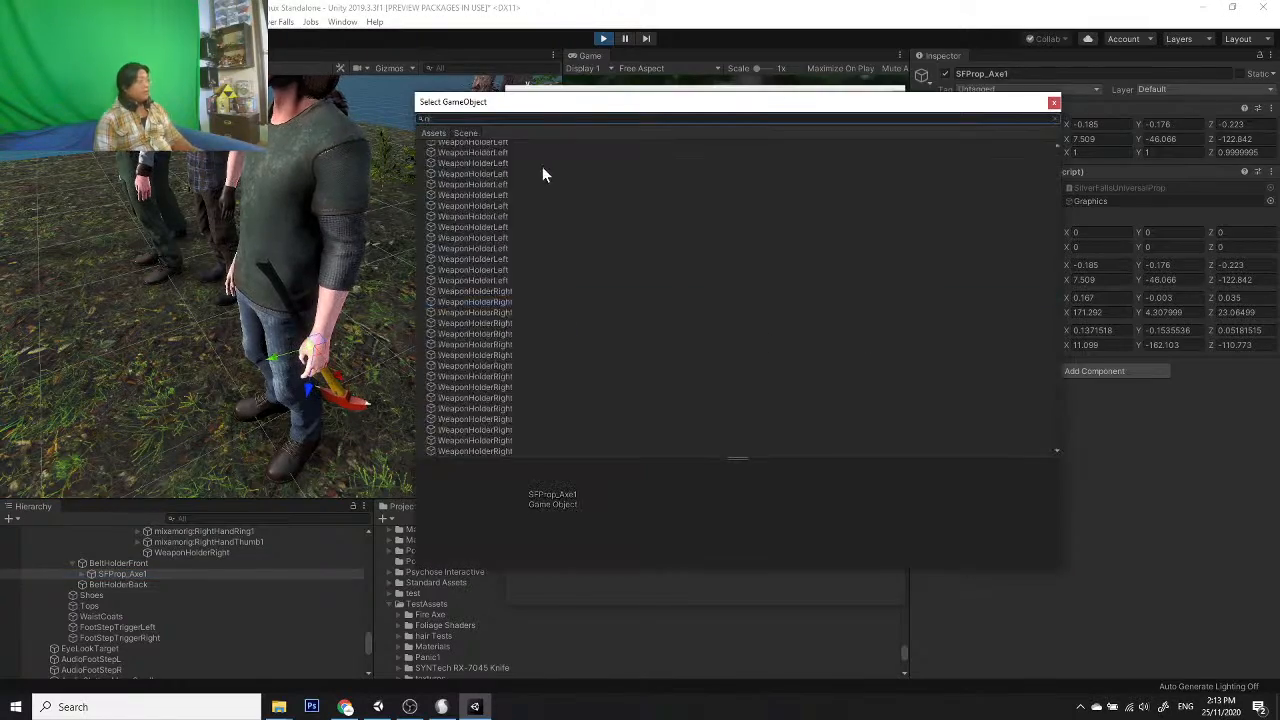
left_click(434, 134)
double_click(452, 173)
left_click(776, 357)
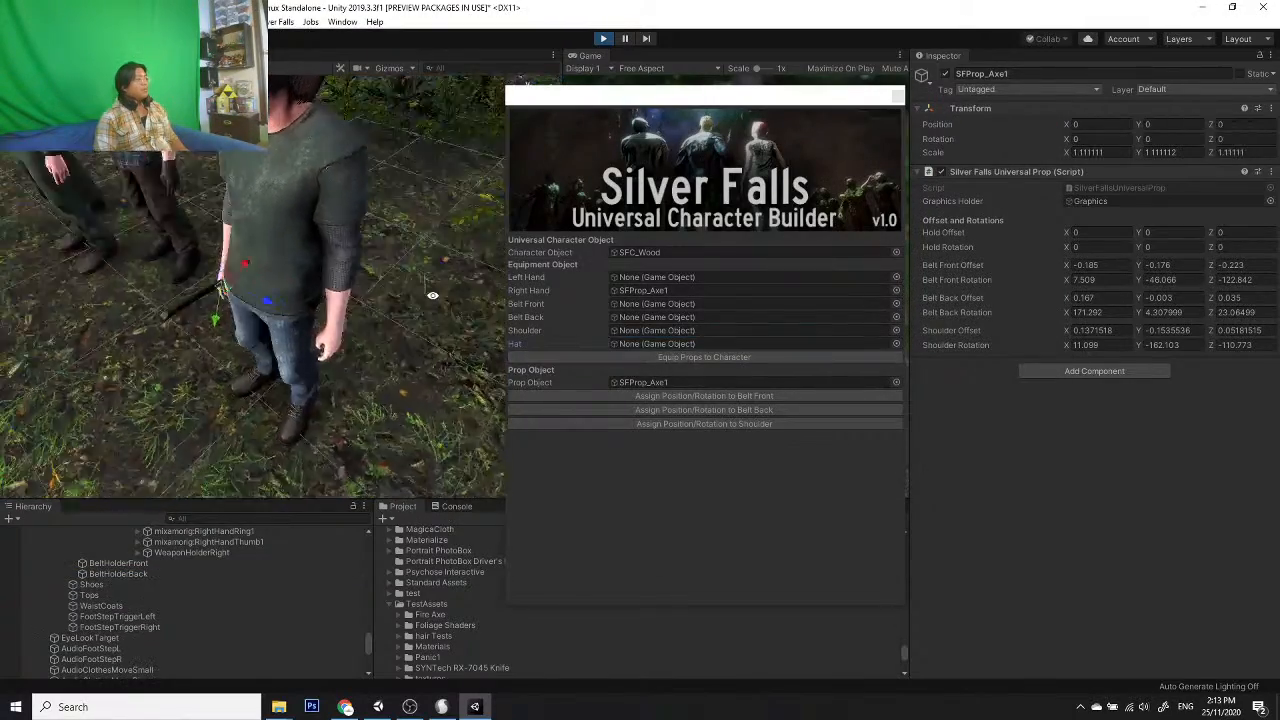
Step: Inspect the axe in SFC_Wood's right hand up close and from several sides
scroll(456, 395, "up", 5)
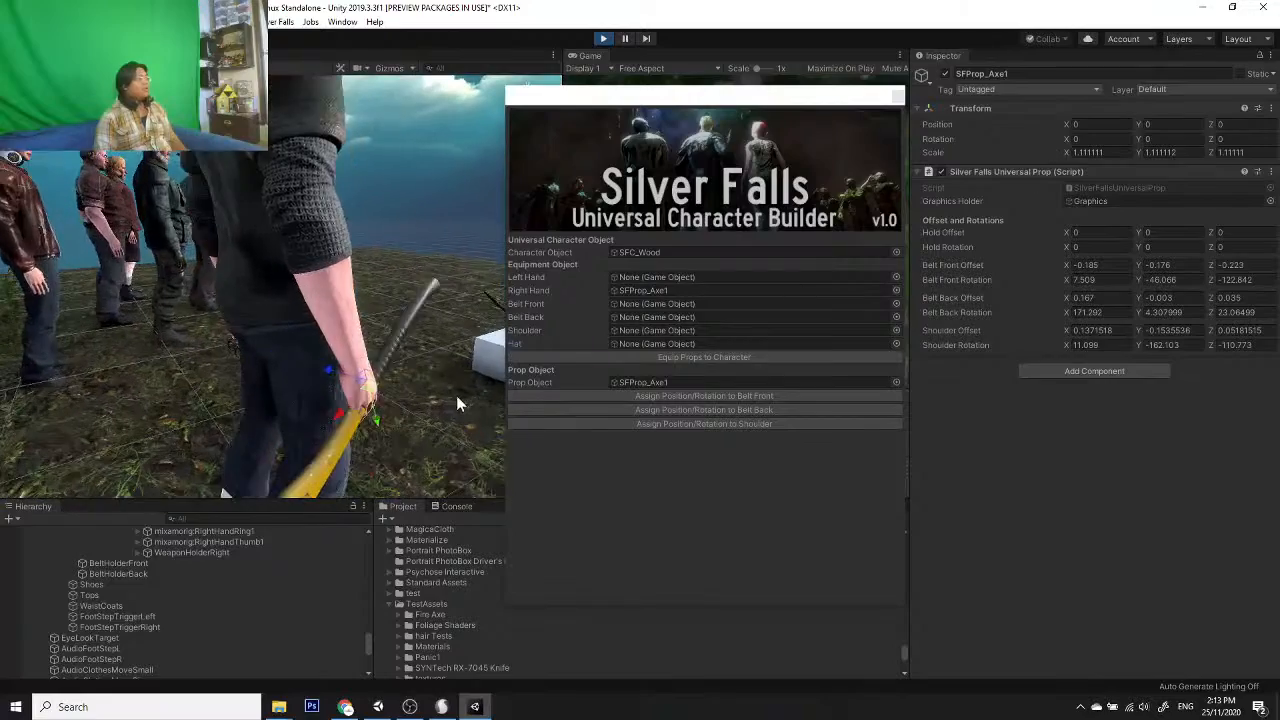
left_click_drag(401, 395, 365, 372, "alt")
scroll(185, 362, "down", 4)
scroll(250, 372, "up", 4)
scroll(335, 389, "down", 3)
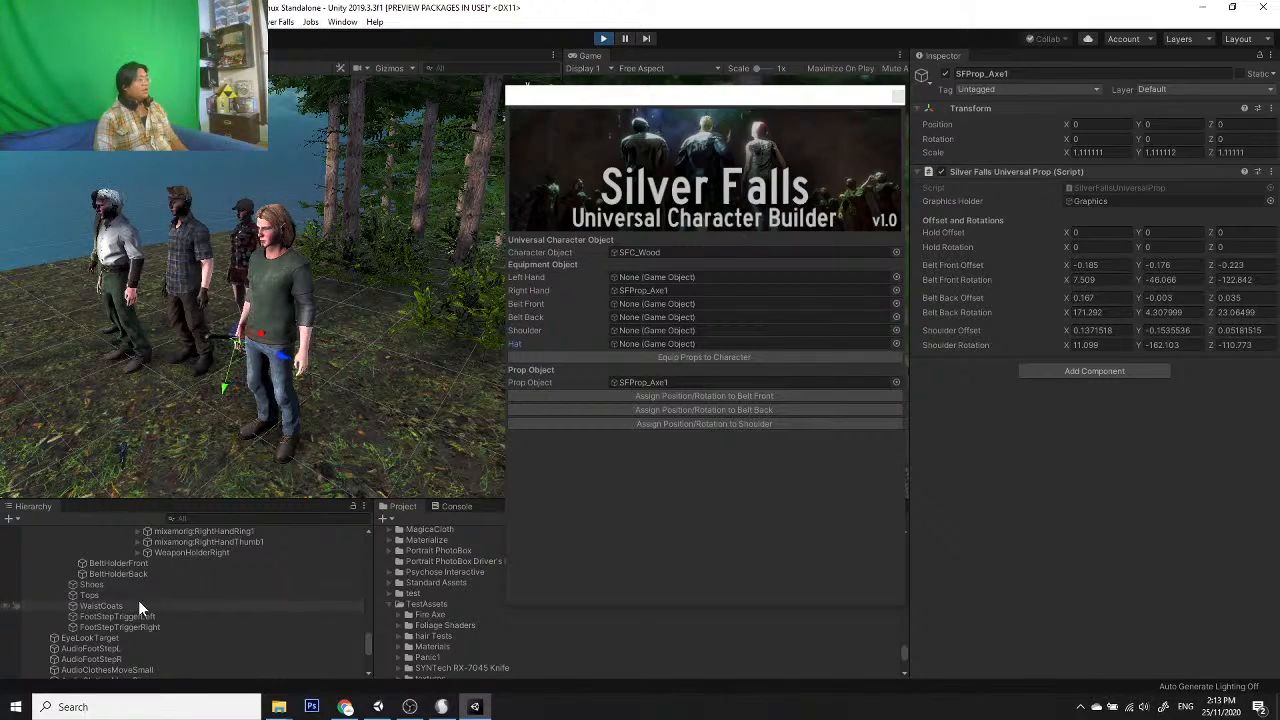
left_click_drag(281, 345, 396, 378, "alt")
scroll(293, 394, "up", 3)
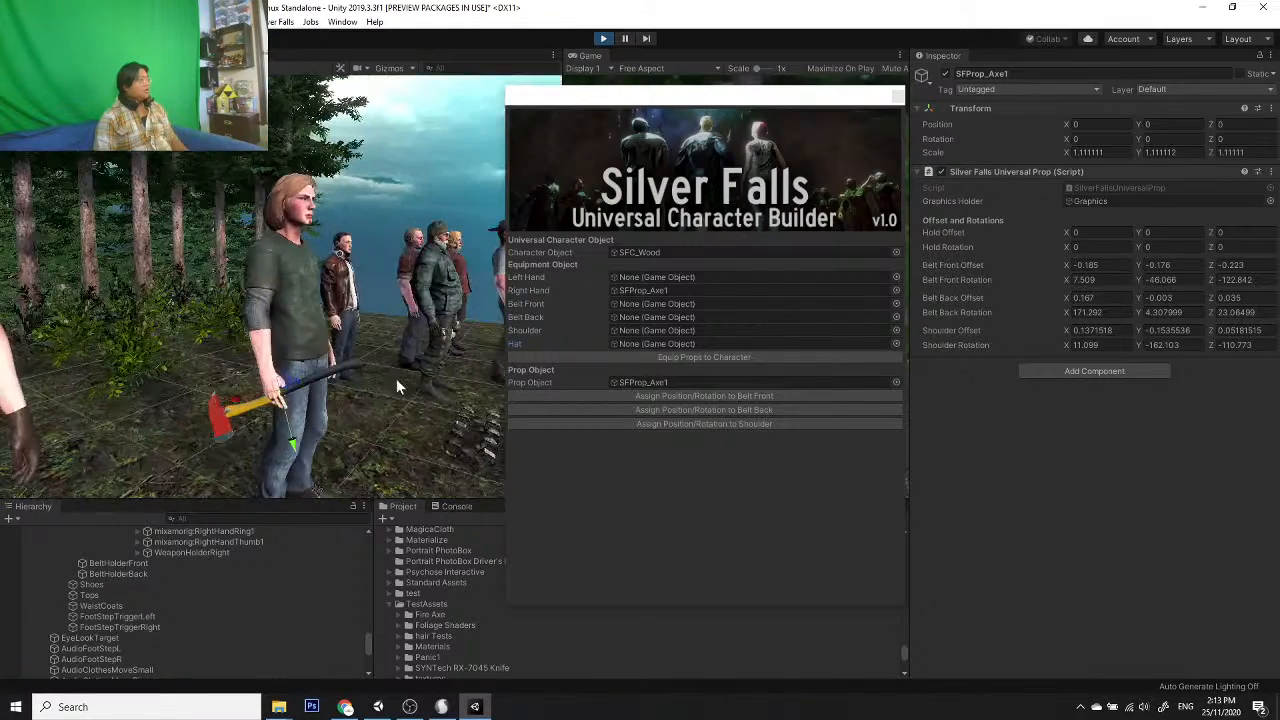
Step: Select SFProp_Axe1 under WeaponHolderRight and view SFC_Wood beside the other characters
left_click(349, 363)
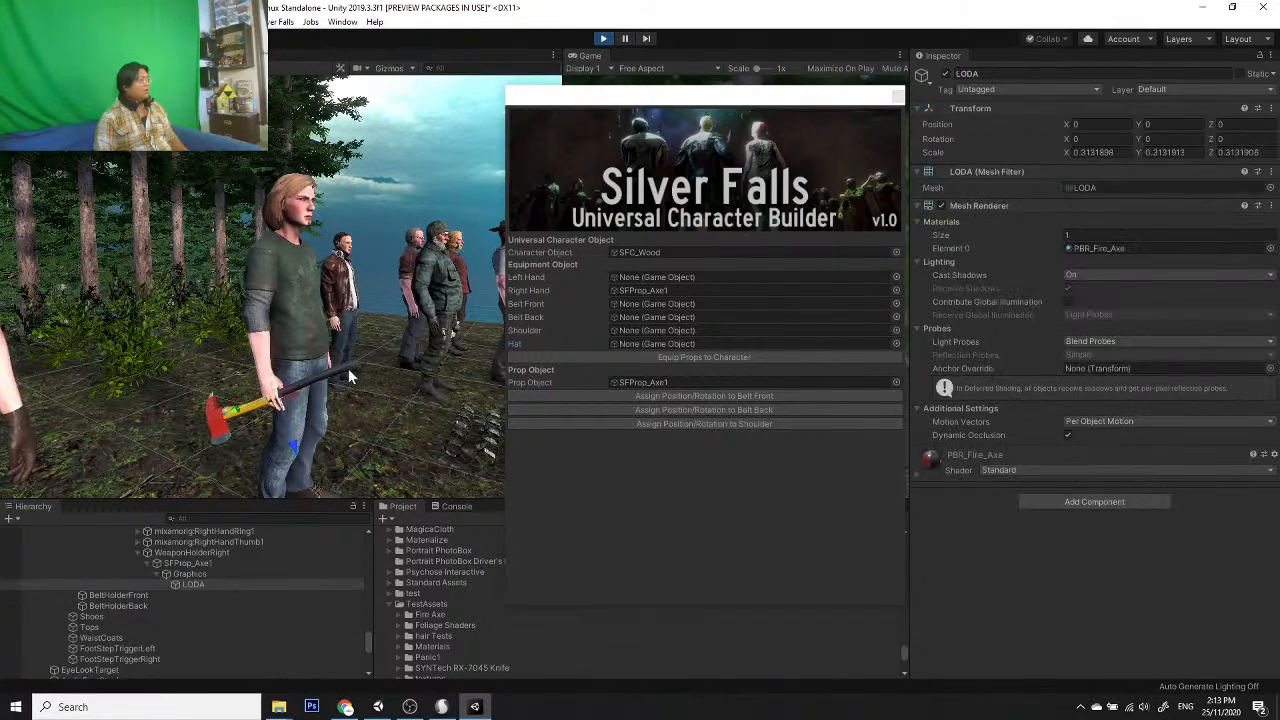
left_click(187, 563)
left_click_drag(440, 230, 234, 279, "alt")
scroll(234, 279, "down", 3)
middle_click_drag(234, 279, 354, 322)
scroll(354, 322, "up", 3)
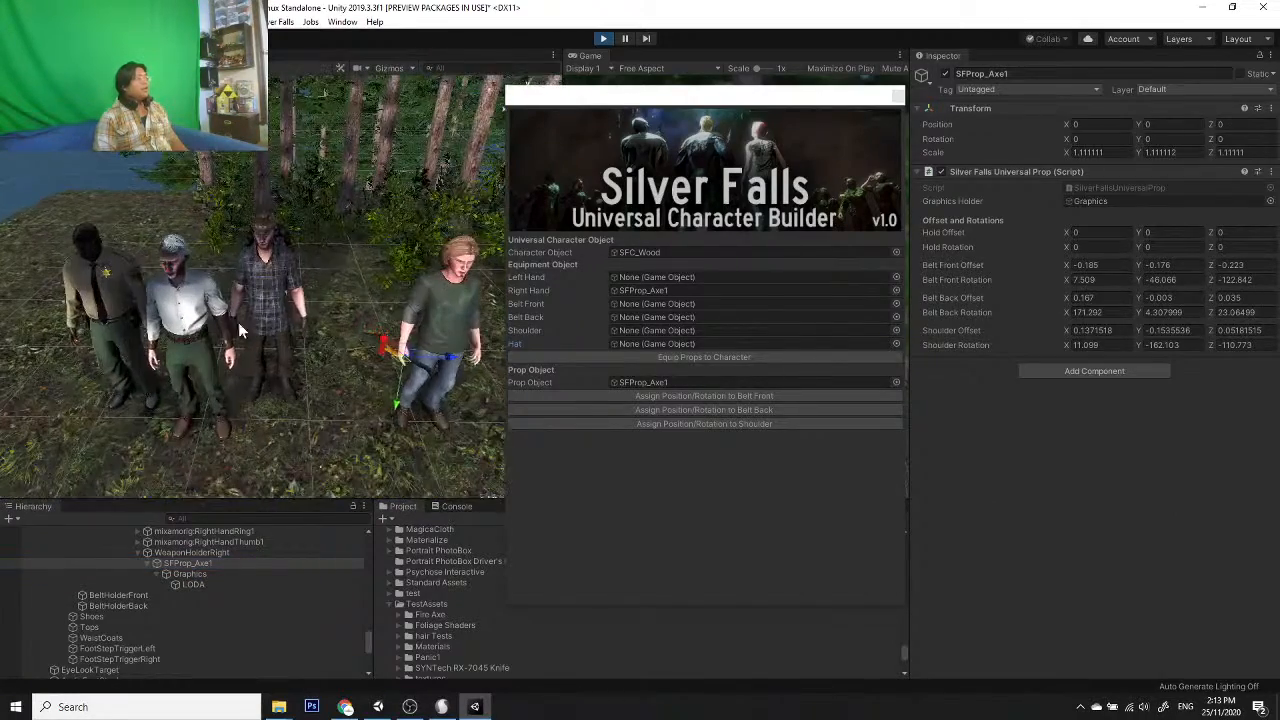
Step: Move the character builder window aside and find SFC_Wood's root object in the scene hierarchy
left_click_drag(637, 94, 945, 185)
scroll(470, 286, "down", 3)
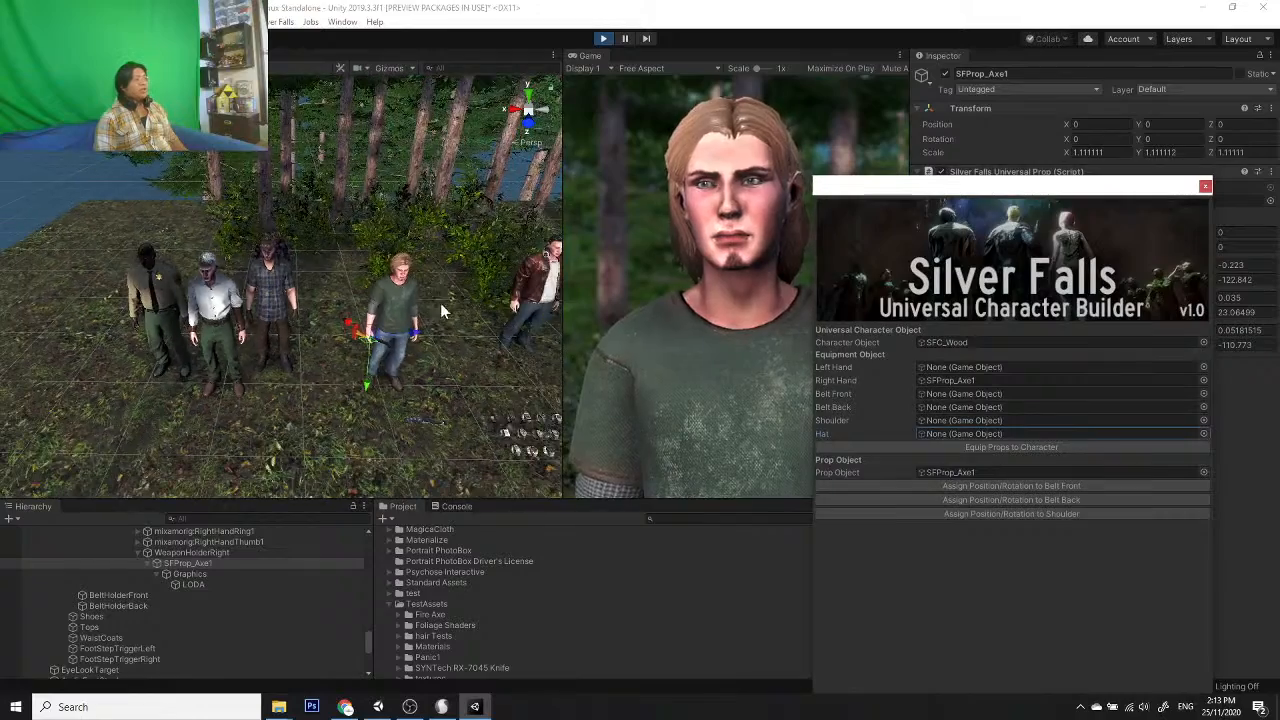
middle_click_drag(440, 302, 312, 316)
scroll(170, 563, "up", 7)
scroll(90, 590, "up", 8)
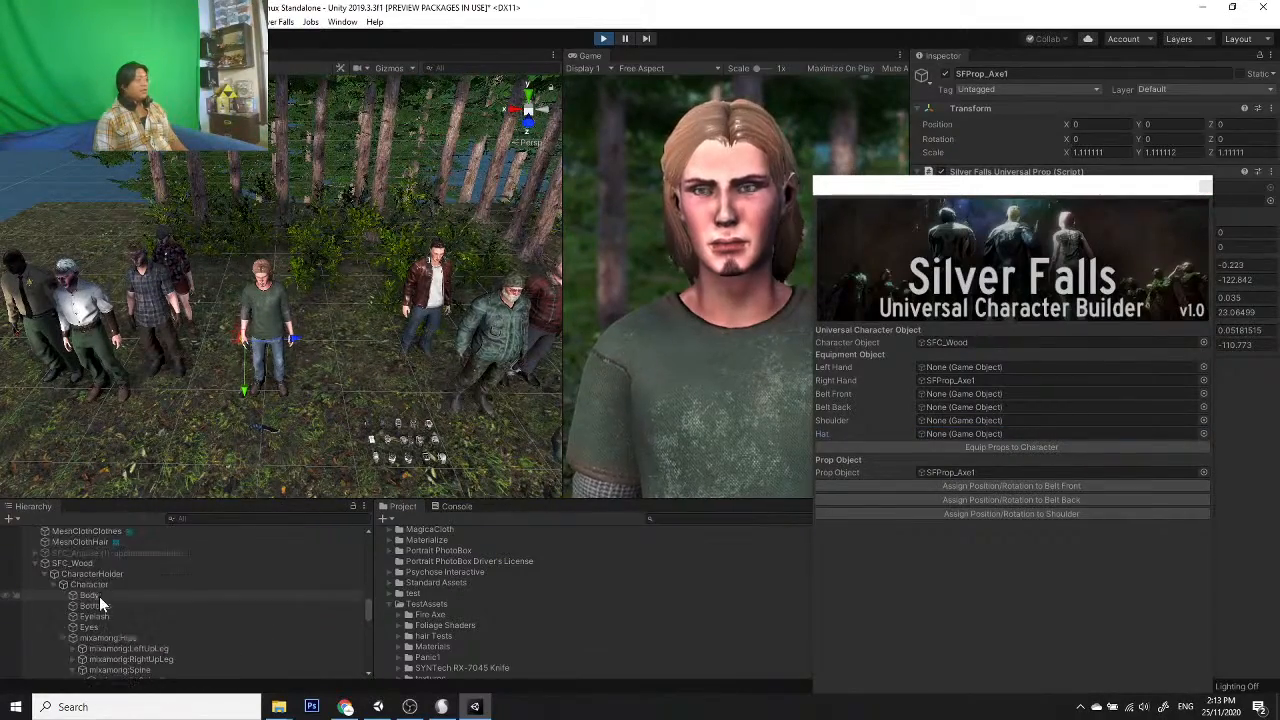
scroll(218, 368, "up", 4)
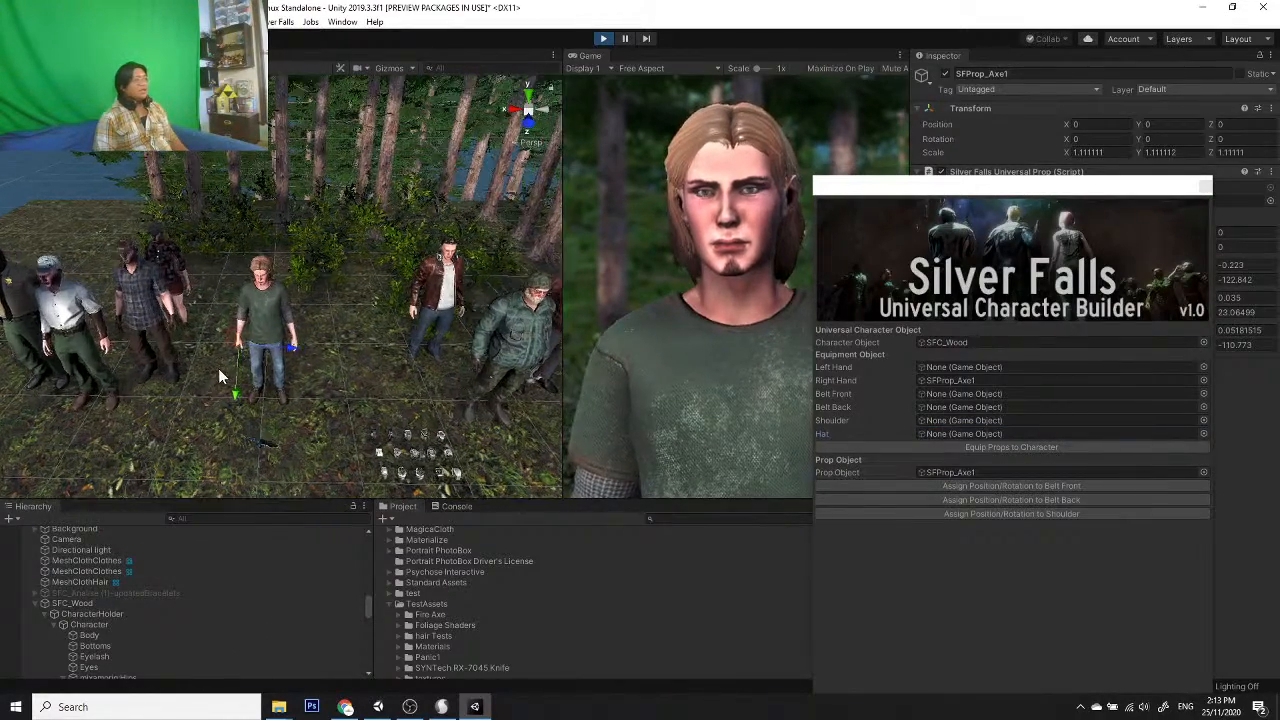
Step: Examine how SFC_Wood grips the axe in his right hand from the side and the front
left_click_drag(884, 183, 564, 196)
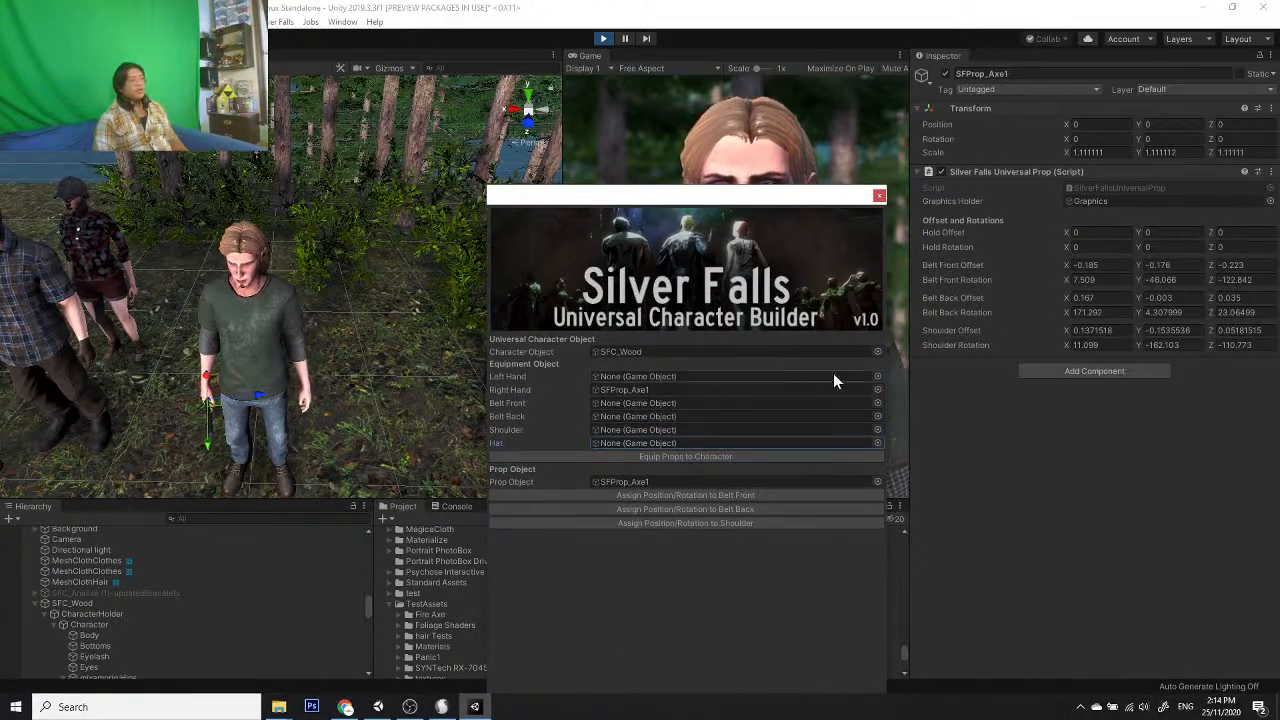
left_click_drag(280, 408, 440, 340, "alt")
scroll(440, 340, "up", 3)
middle_click_drag(400, 420, 410, 300)
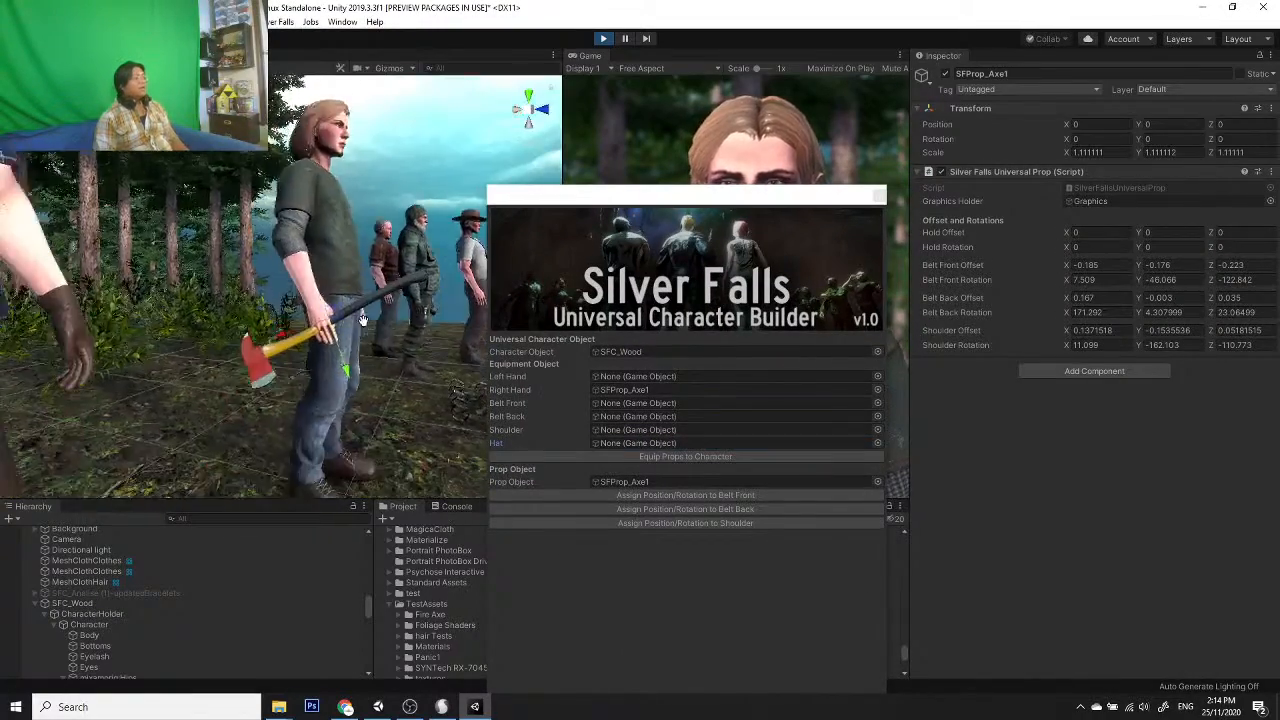
left_click_drag(400, 310, 260, 383, "alt")
scroll(263, 392, "up", 3)
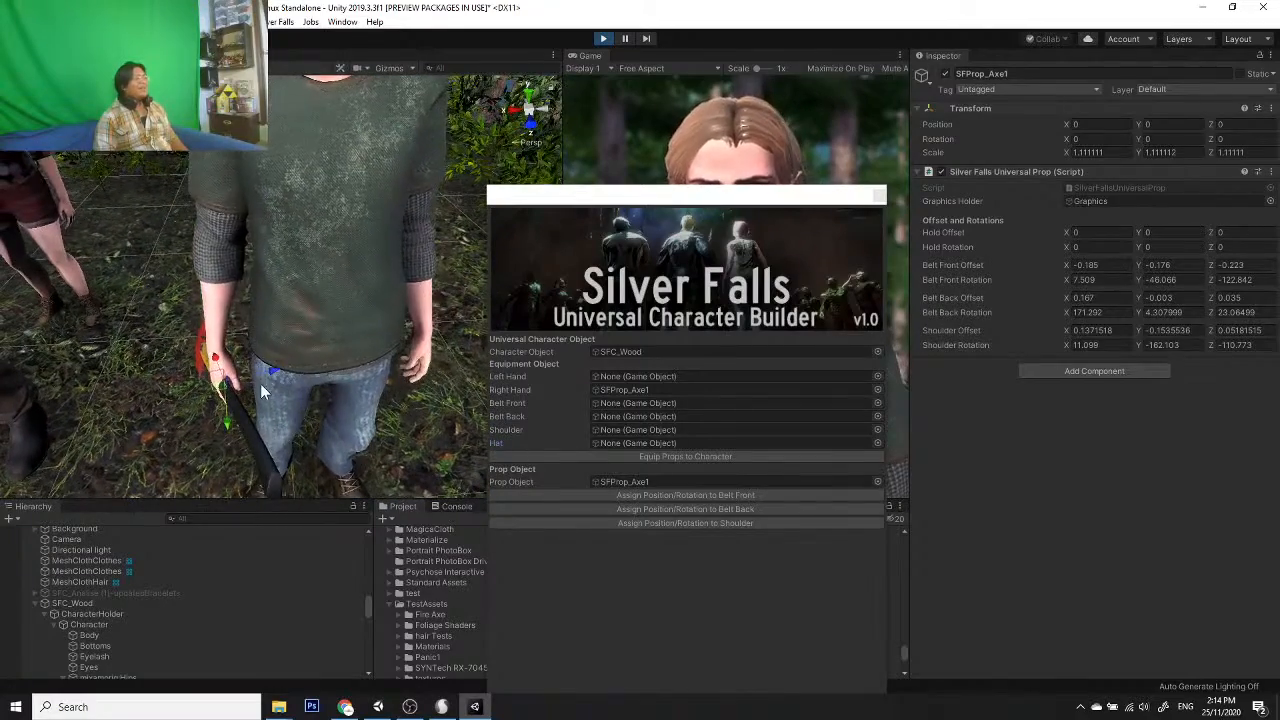
scroll(314, 353, "down", 3)
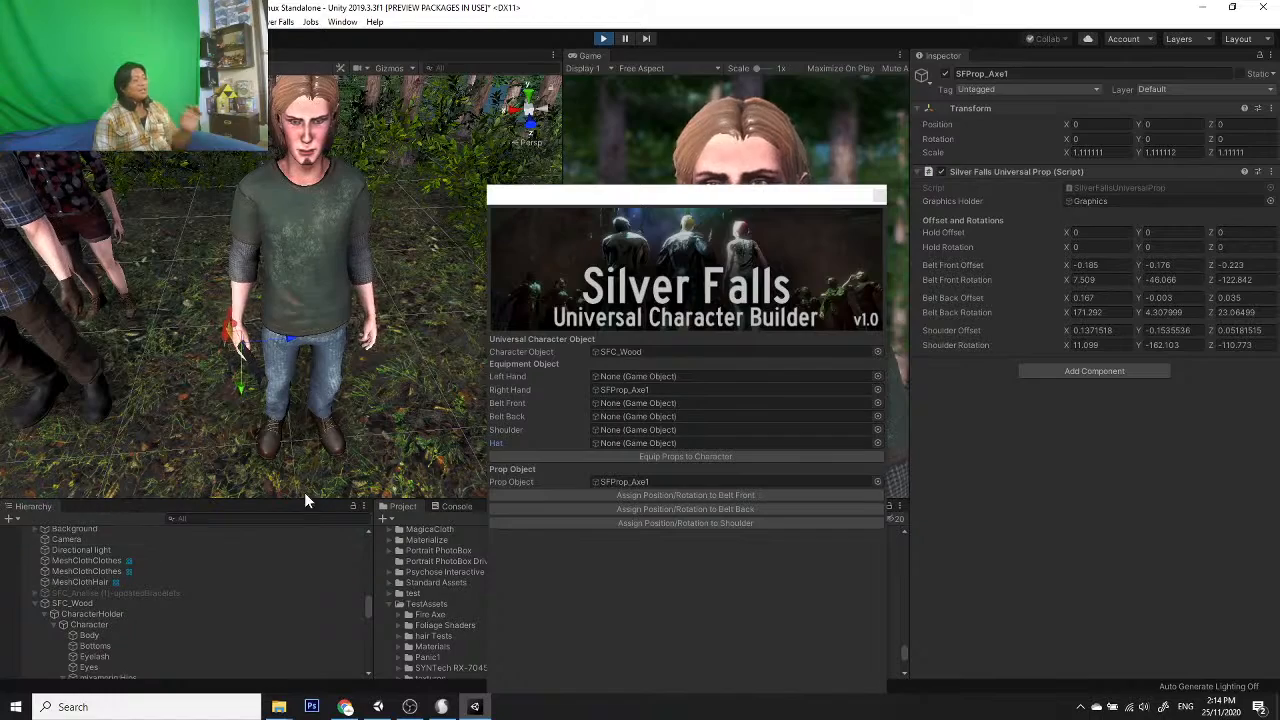
Step: Exit play mode and move the character builder window clear of the scene and game views
left_click_drag(628, 196, 1018, 172)
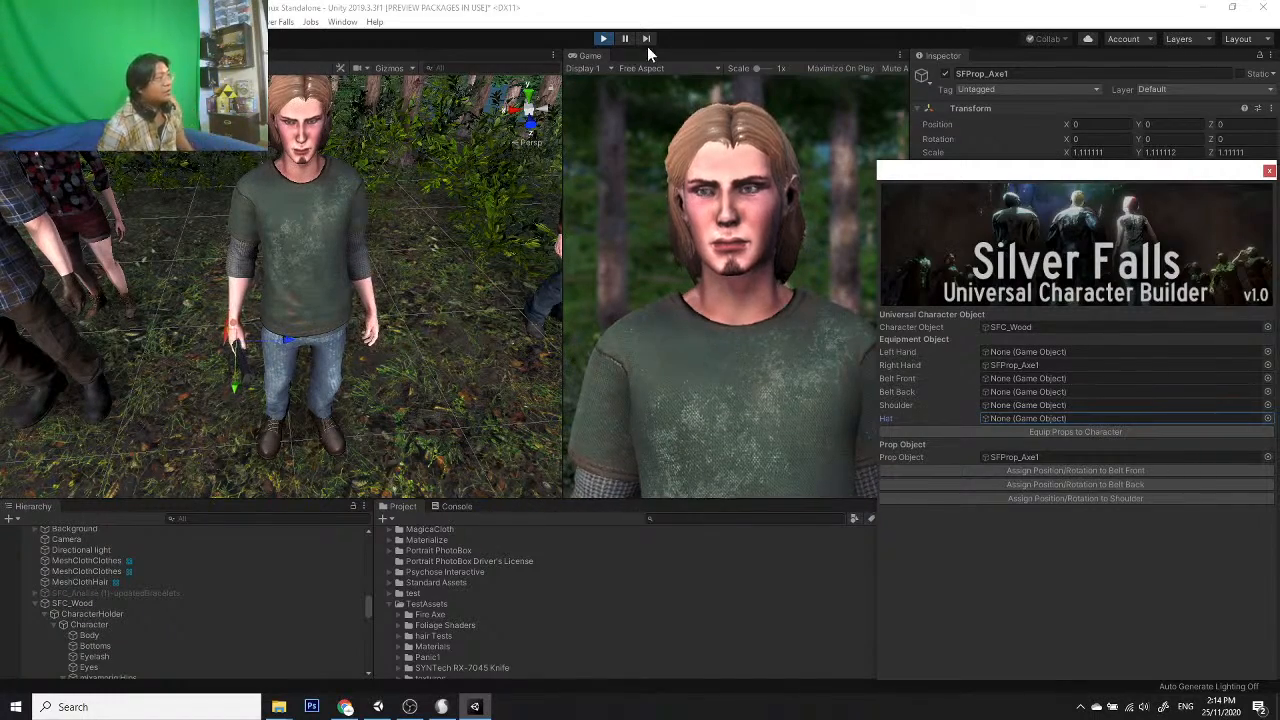
left_click(605, 40)
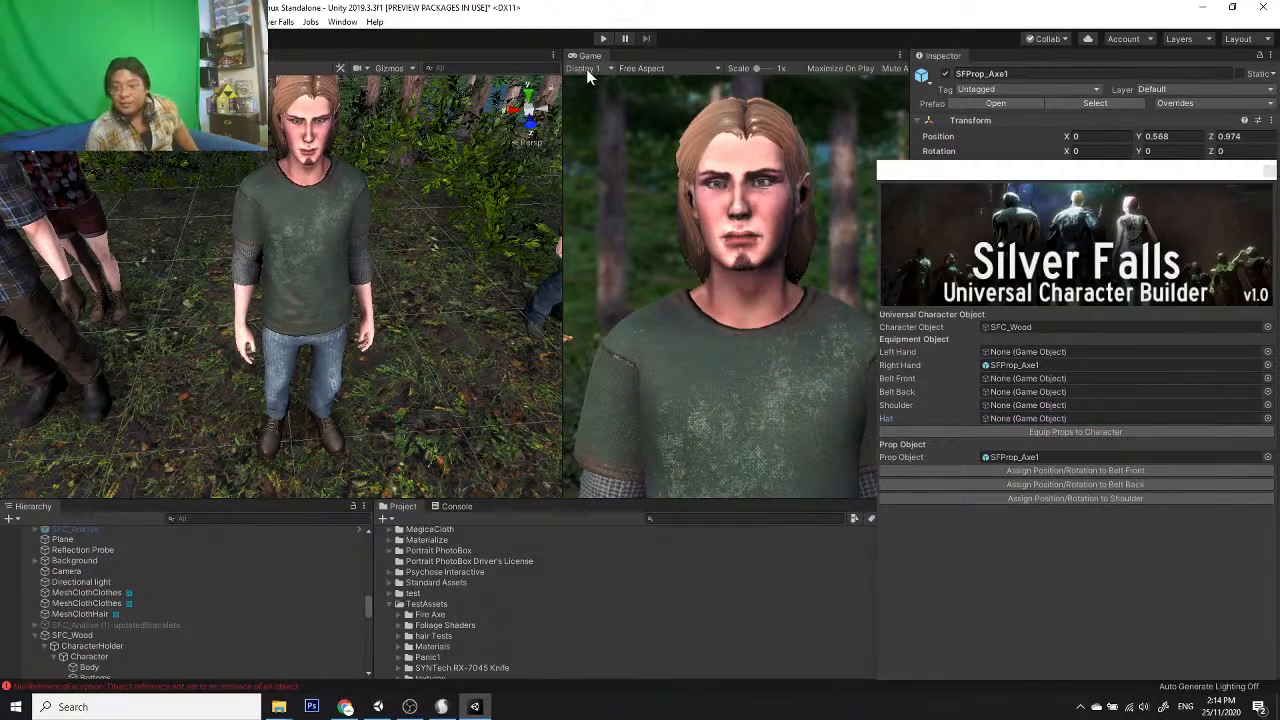
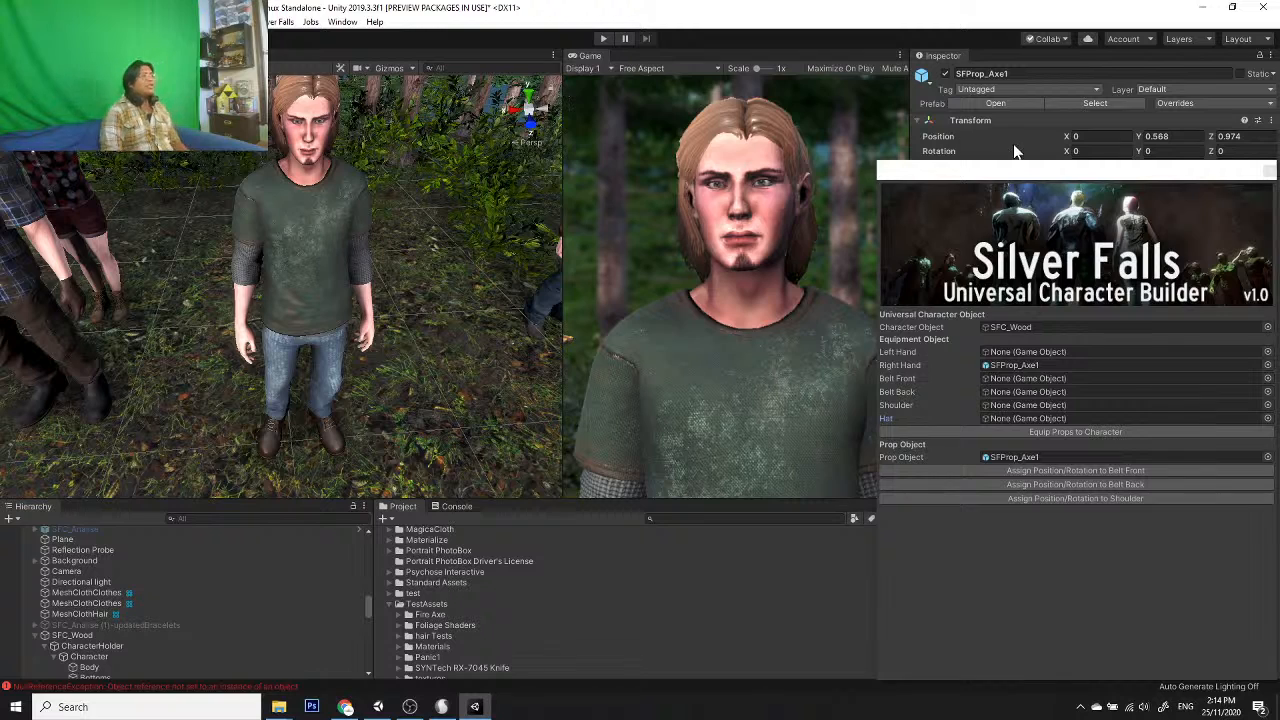
left_click_drag(1013, 172, 708, 176)
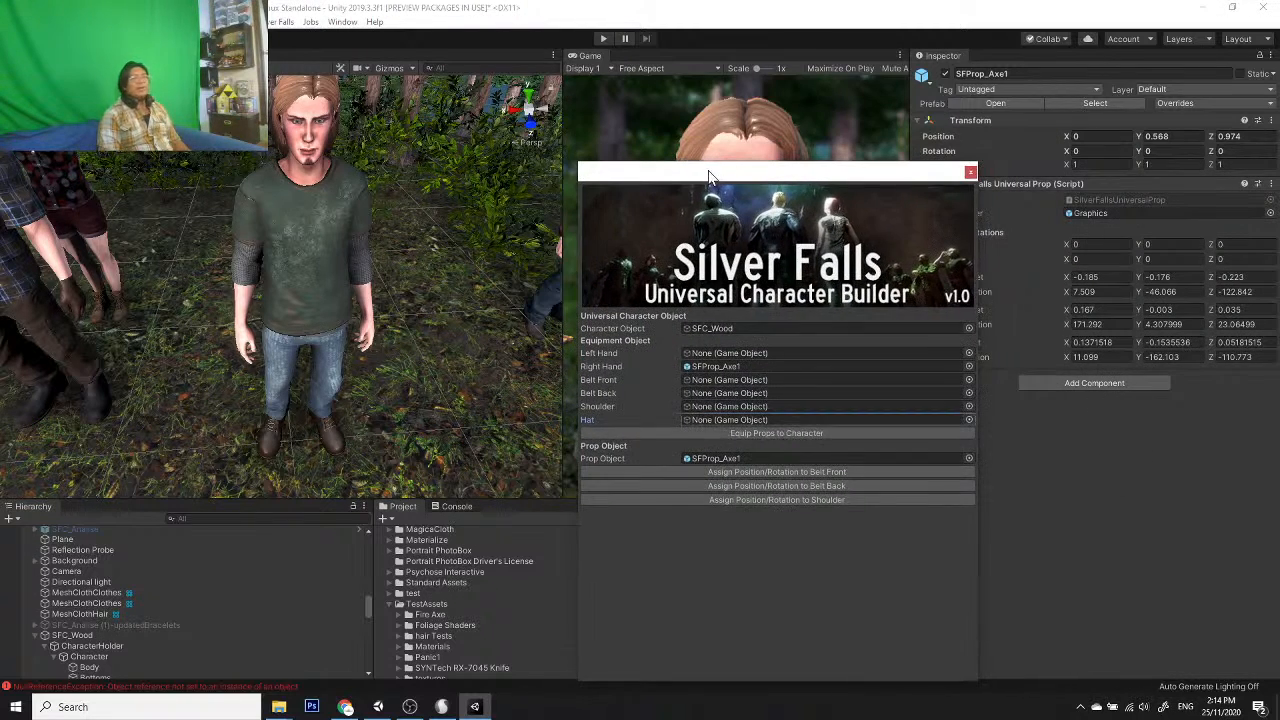
left_click_drag(803, 178, 1093, 128)
Step: Examine SFC_Wood out of play mode and the watches laid out on the ground near the characters
scroll(300, 217, "down", 6)
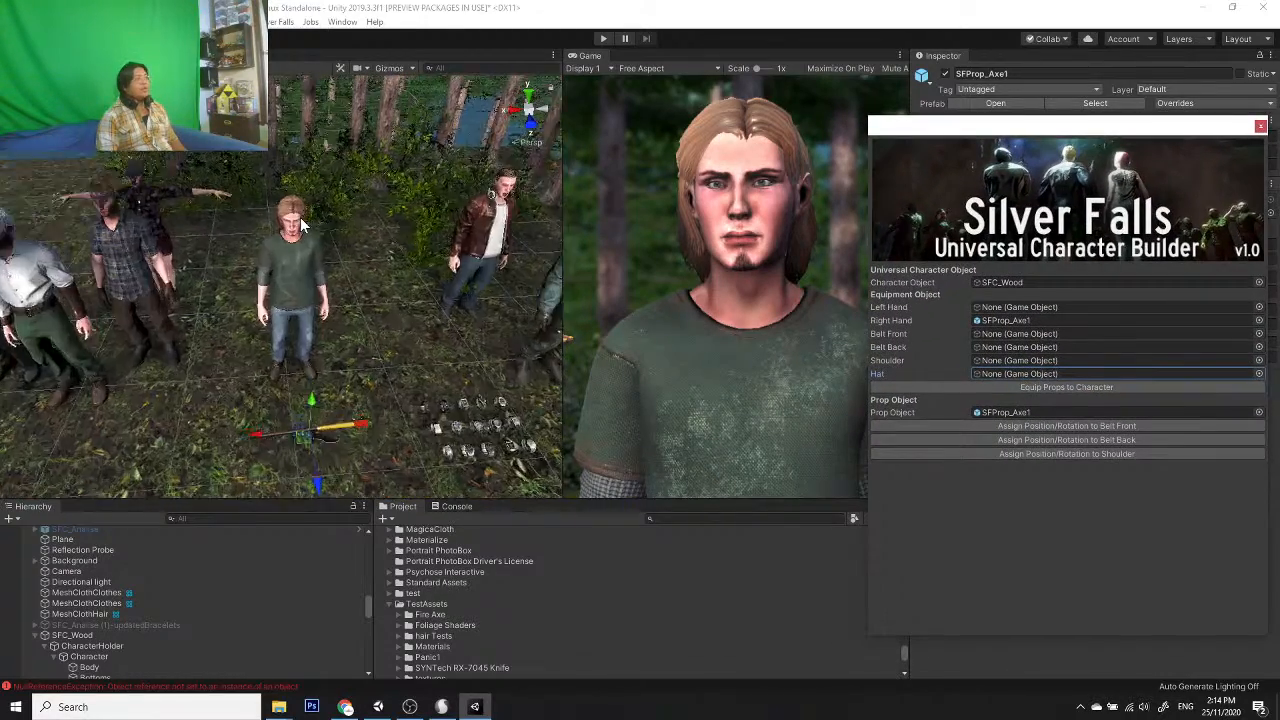
left_click_drag(300, 217, 308, 165, "alt")
scroll(312, 292, "up", 7)
left_click_drag(312, 293, 315, 344, "alt")
scroll(270, 336, "up", 5)
scroll(268, 336, "down", 4)
scroll(248, 340, "down", 4)
scroll(225, 380, "down", 3)
scroll(225, 380, "up", 2)
scroll(315, 344, "up", 3)
middle_click_drag(315, 344, 254, 299)
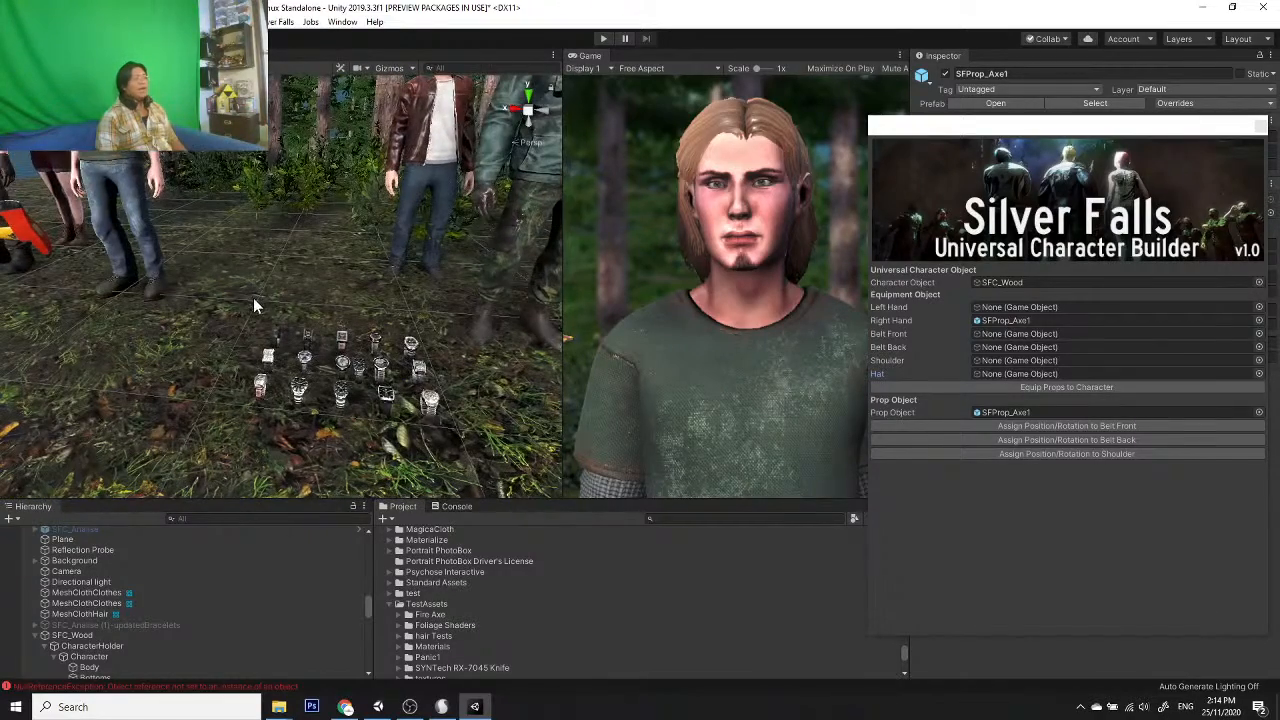
Step: Select SFC_Wood and review the Holders section of its Silver Falls Universal Character script
left_click(78, 635)
left_click_drag(1018, 133, 390, 167)
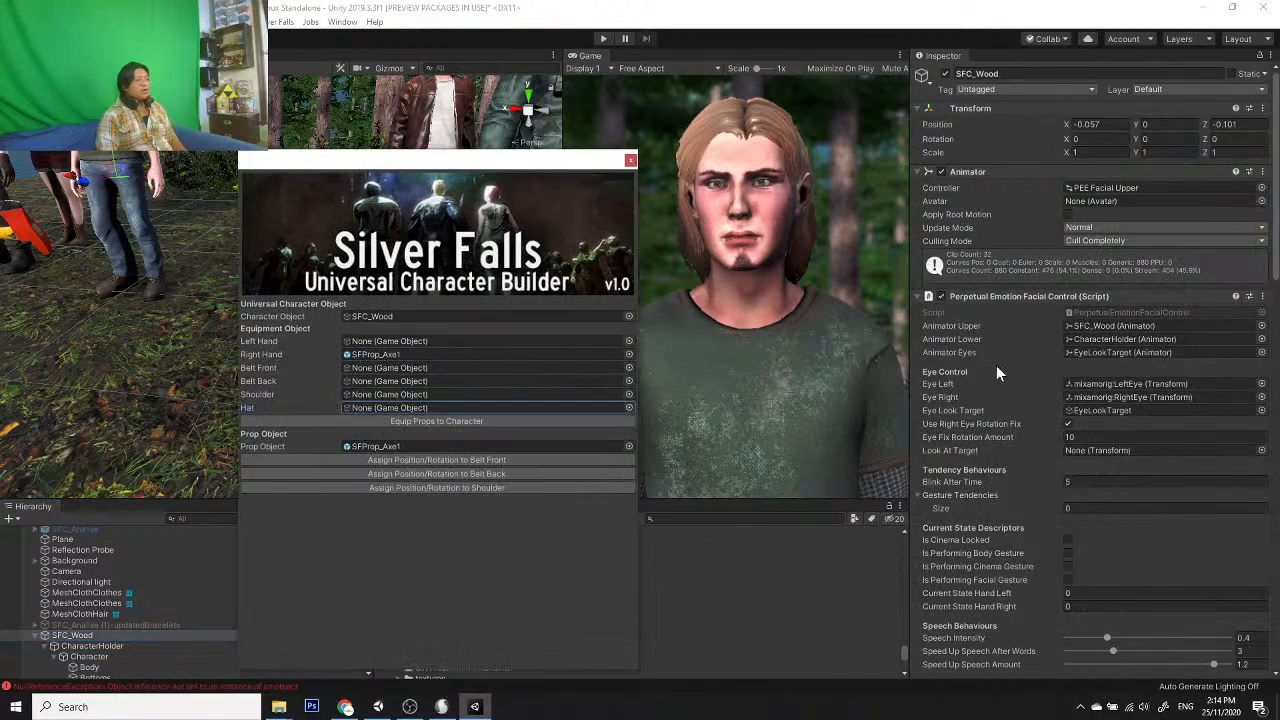
scroll(996, 365, "down", 10)
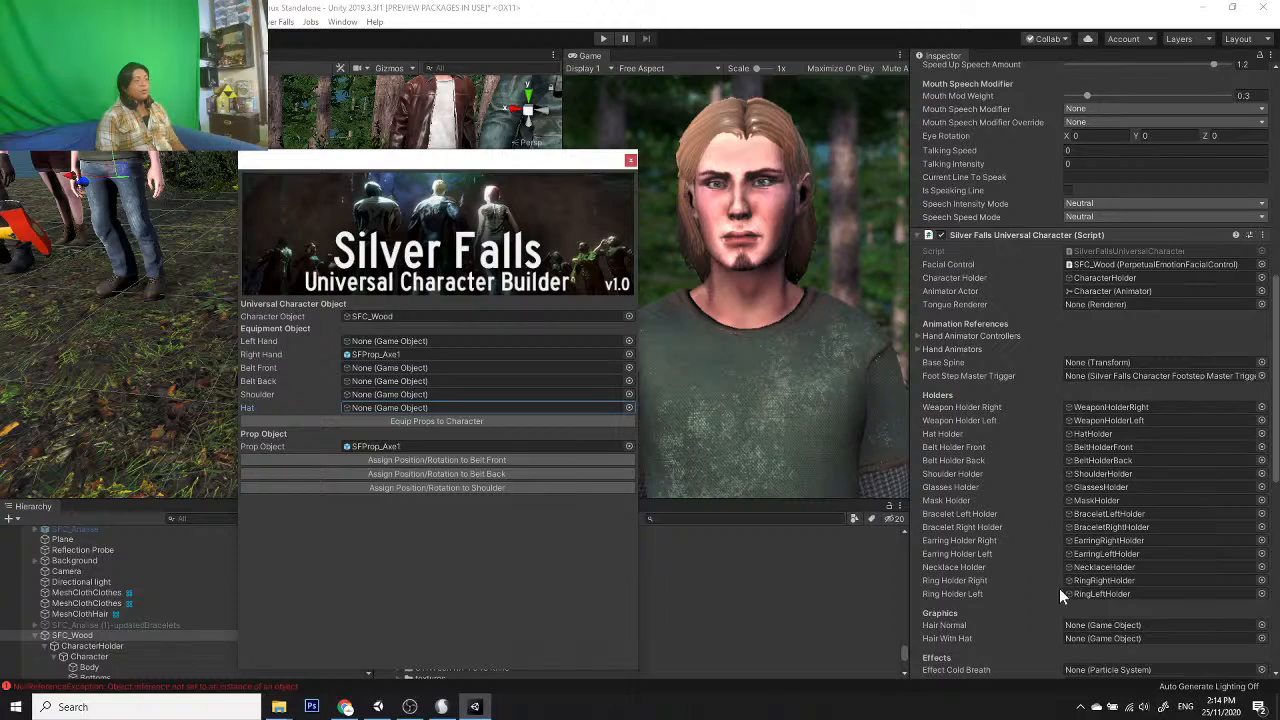
left_click_drag(590, 168, 350, 180)
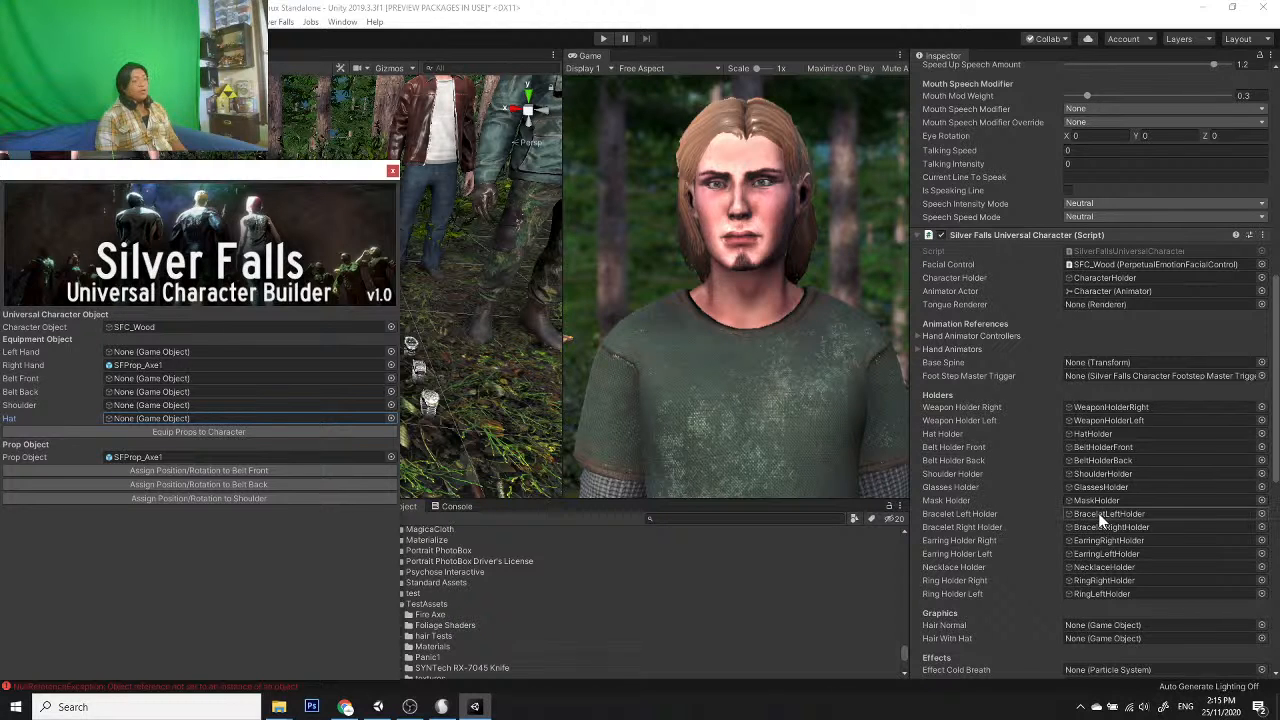
Step: Locate the Earring Holder Right reference and frame SFC_Wood's head and upper body in the scene
left_click(1096, 538)
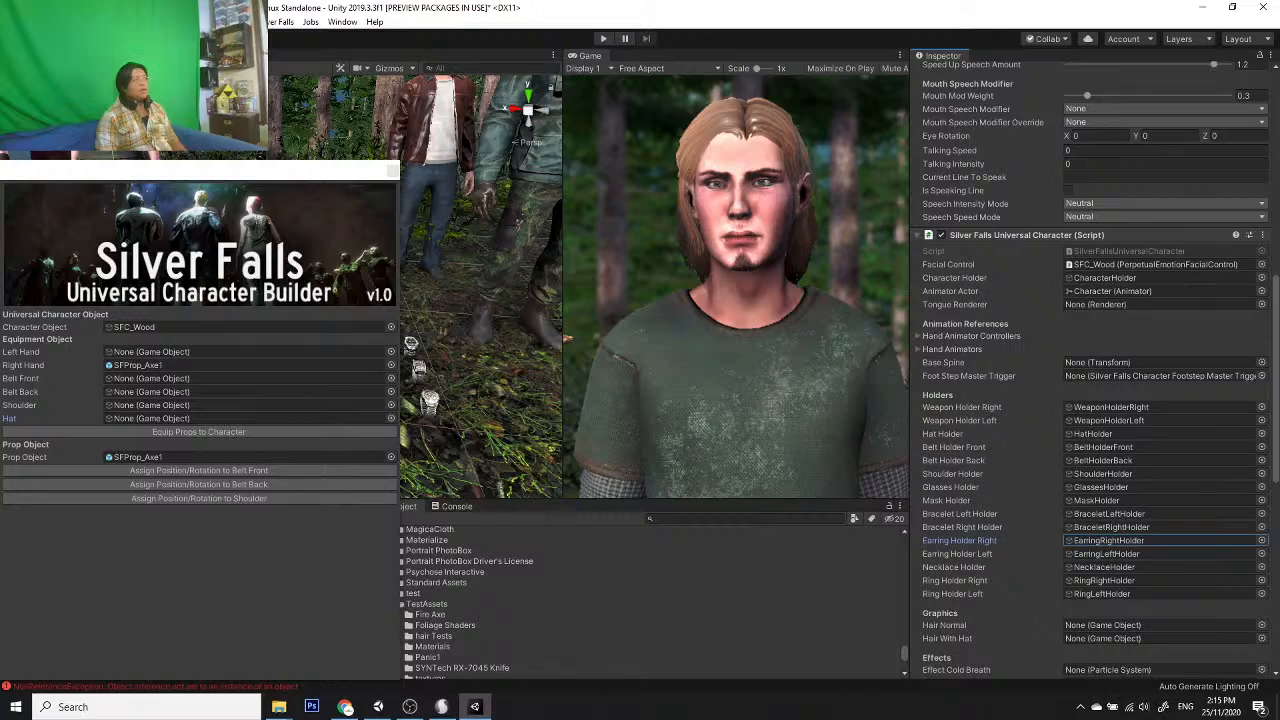
middle_click_drag(550, 150, 494, 265)
scroll(494, 266, "up", 2)
left_click_drag(368, 171, 314, 196)
right_click_drag(541, 205, 448, 251)
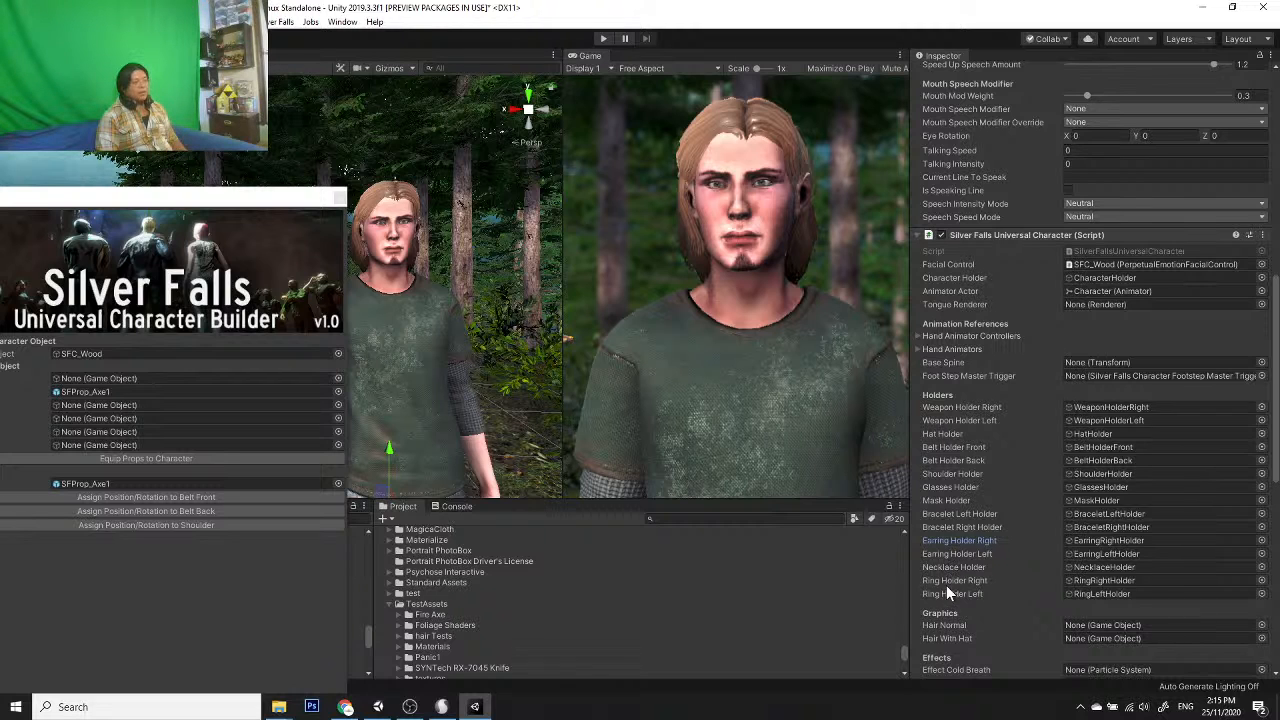
Step: Close the character builder window and bring the group of characters standing beyond the watches into the scene view
left_click_drag(420, 264, 265, 225, "alt")
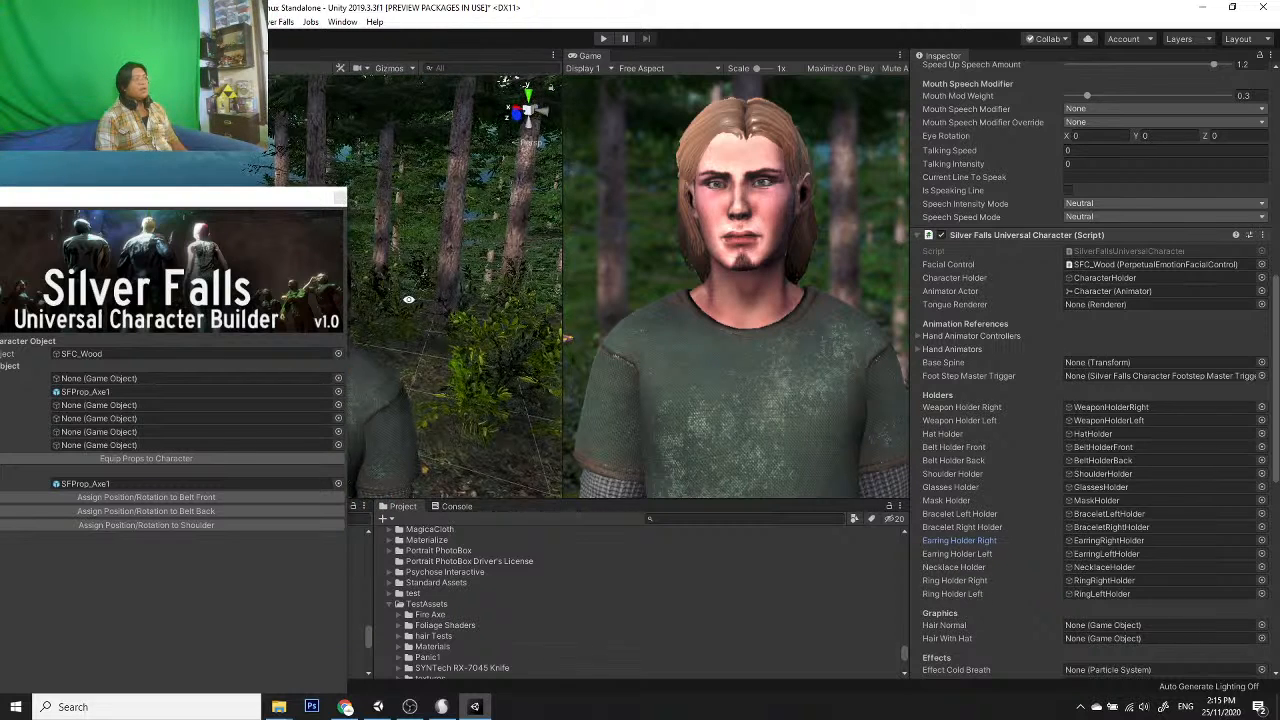
middle_click_drag(265, 225, 344, 166)
left_click(340, 201)
scroll(400, 328, "down", 5)
left_click_drag(400, 331, 333, 367, "alt")
middle_click_drag(333, 367, 170, 330)
scroll(300, 338, "down", 3)
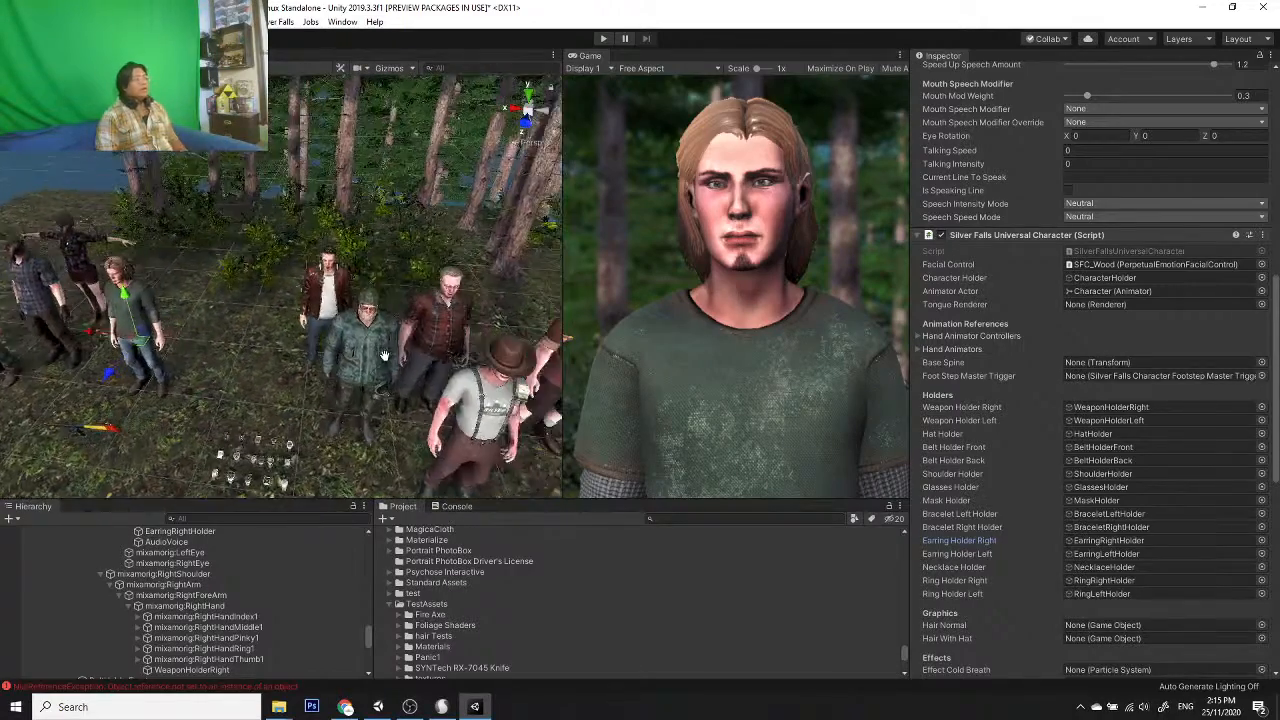
middle_click_drag(430, 335, 360, 347)
left_click_drag(268, 329, 241, 395, "alt")
middle_click_drag(325, 412, 228, 356)
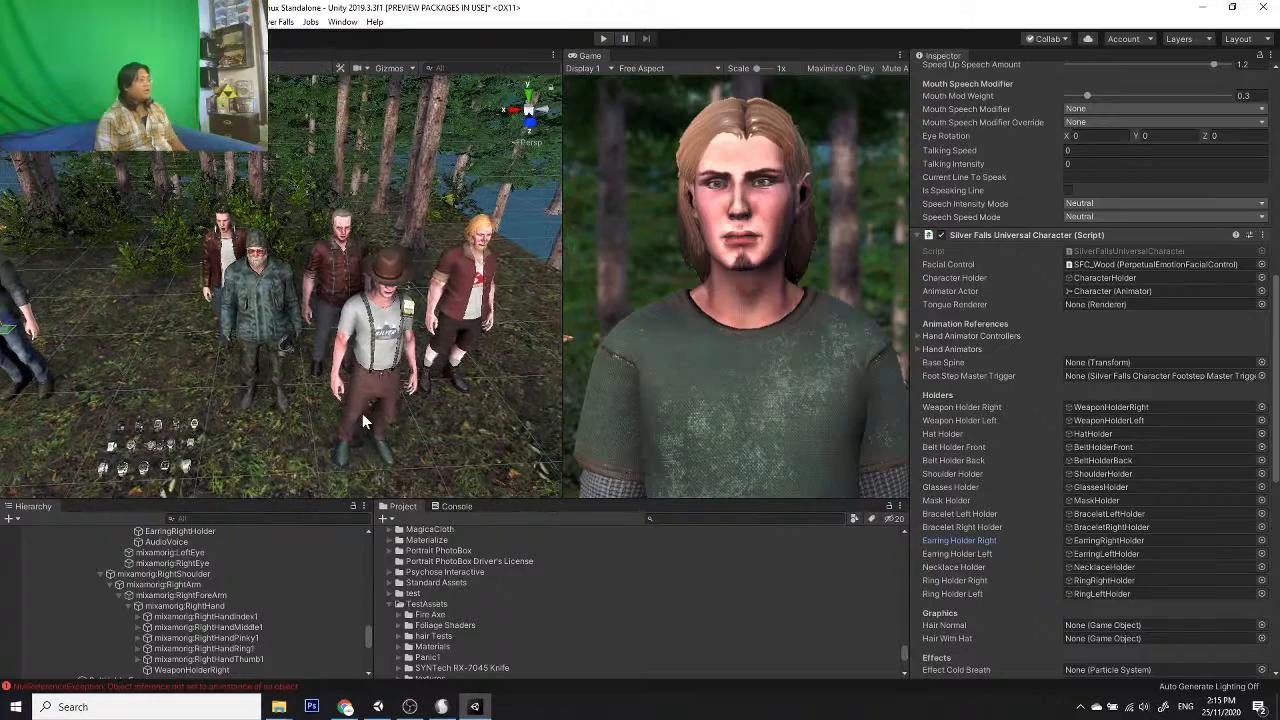
Step: Select SFC_Wood and move it farther back from the game camera, leaving room for another character
left_click(362, 413)
scroll(89, 580, "up", 1)
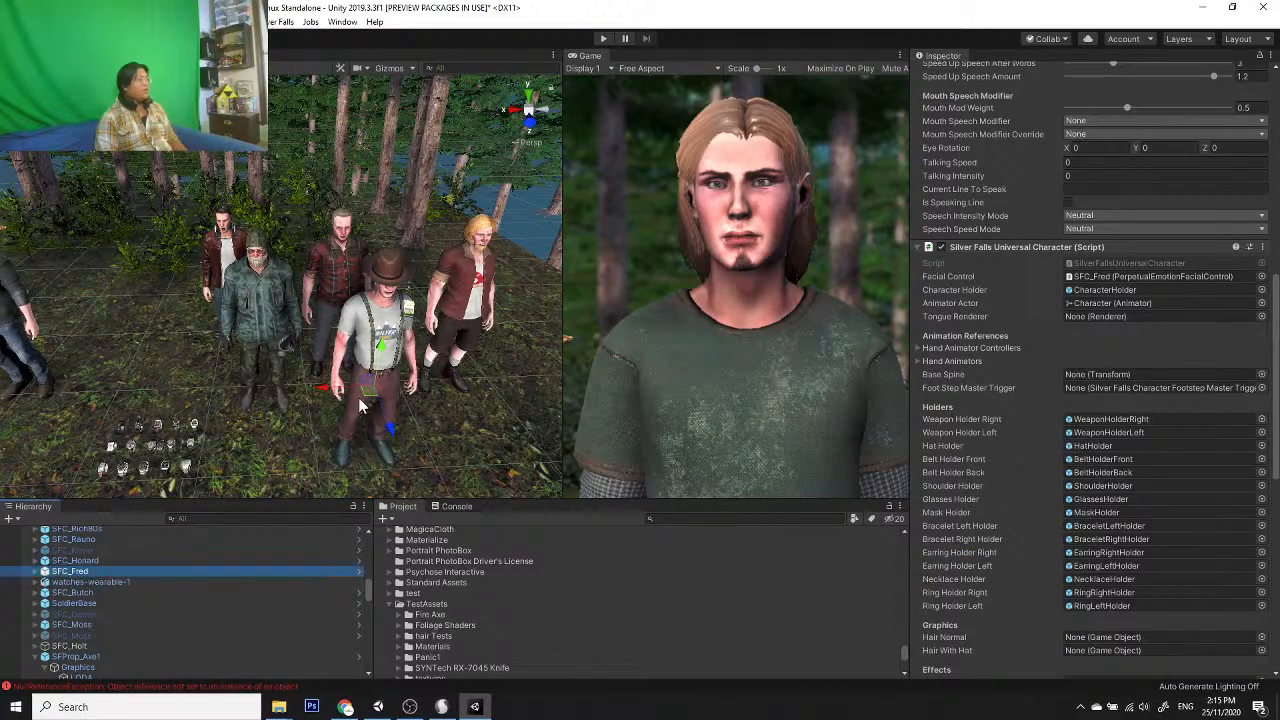
middle_click_drag(322, 393, 428, 422)
left_click(104, 337)
scroll(104, 337, "down", 3)
scroll(61, 621, "up", 6)
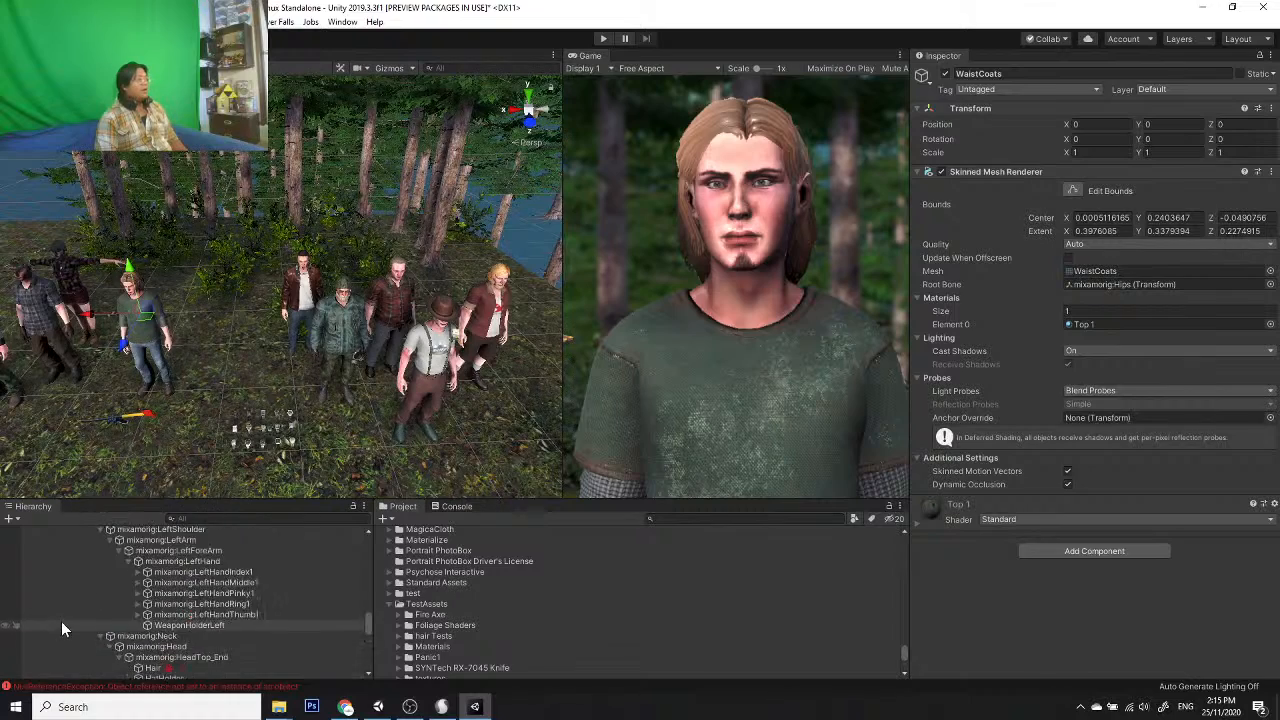
left_click(70, 551)
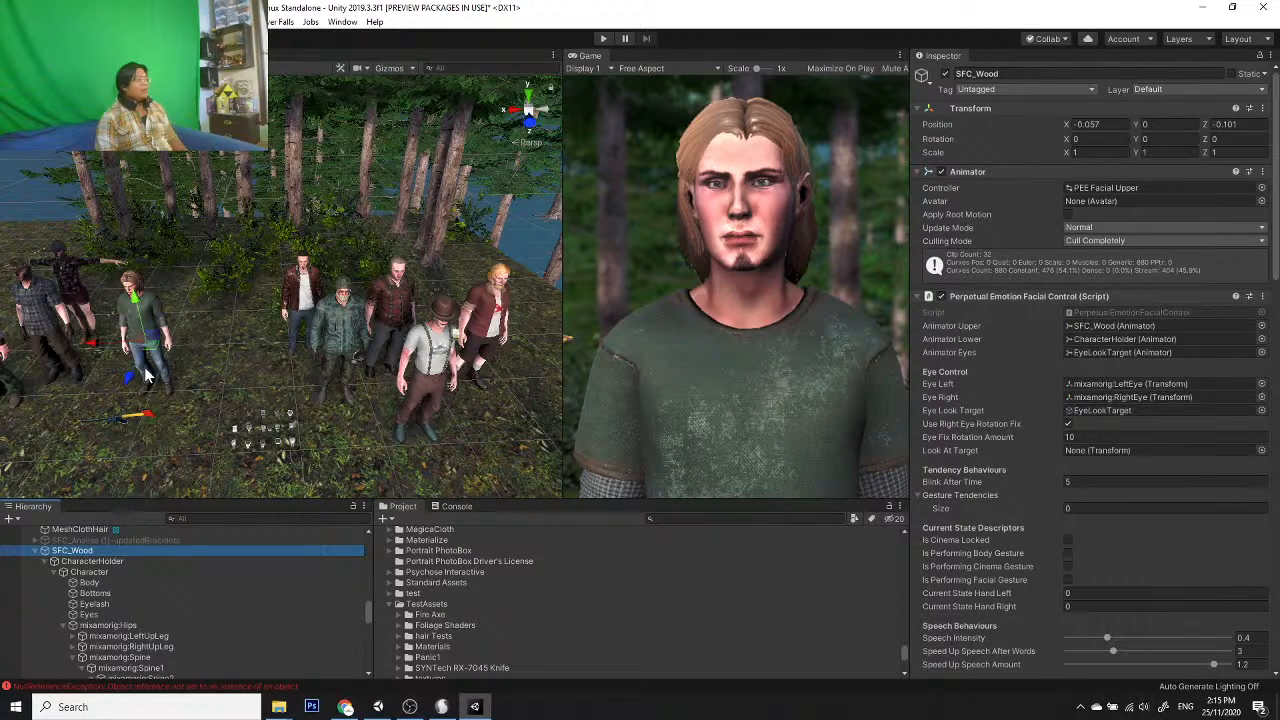
left_click_drag(145, 375, 177, 311)
Step: Move SFC_Fred in front of the game camera to about X 0.015, Z -0.25 and rotate it to about -41° around Y
left_click(415, 380)
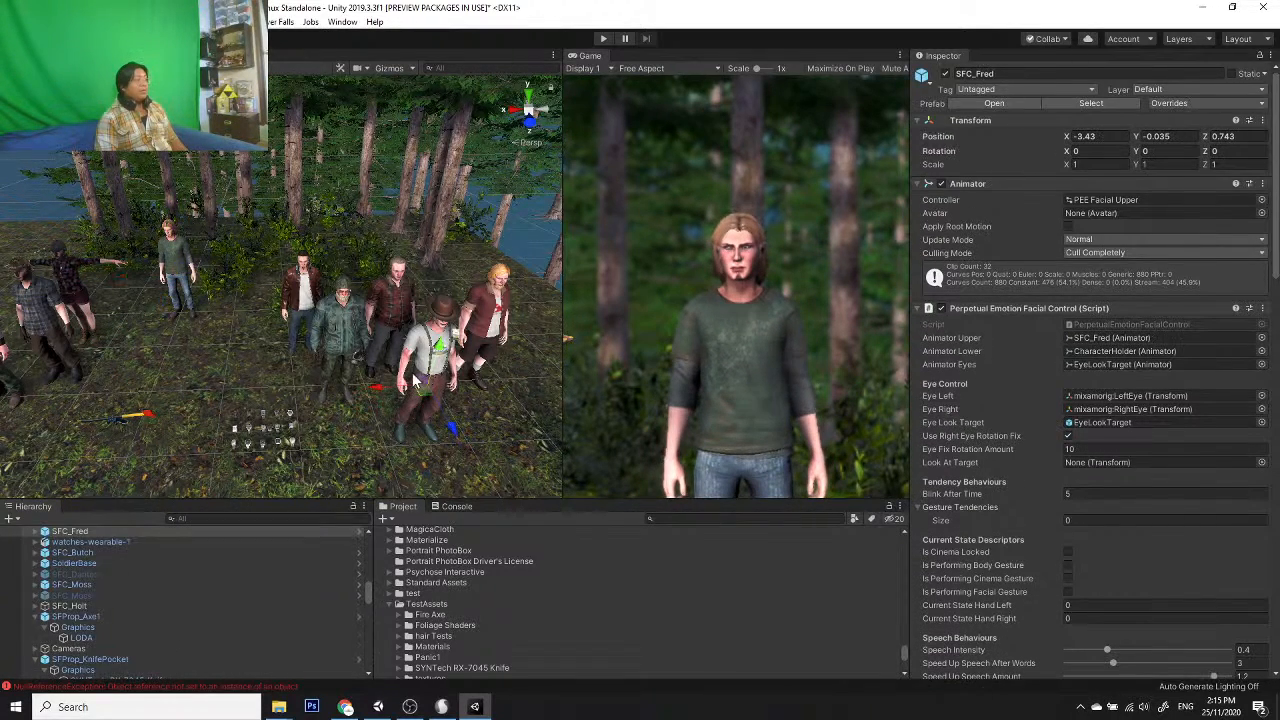
scroll(90, 575, "up", 2)
left_click_drag(466, 434, 451, 376)
left_click_drag(349, 335, 109, 331)
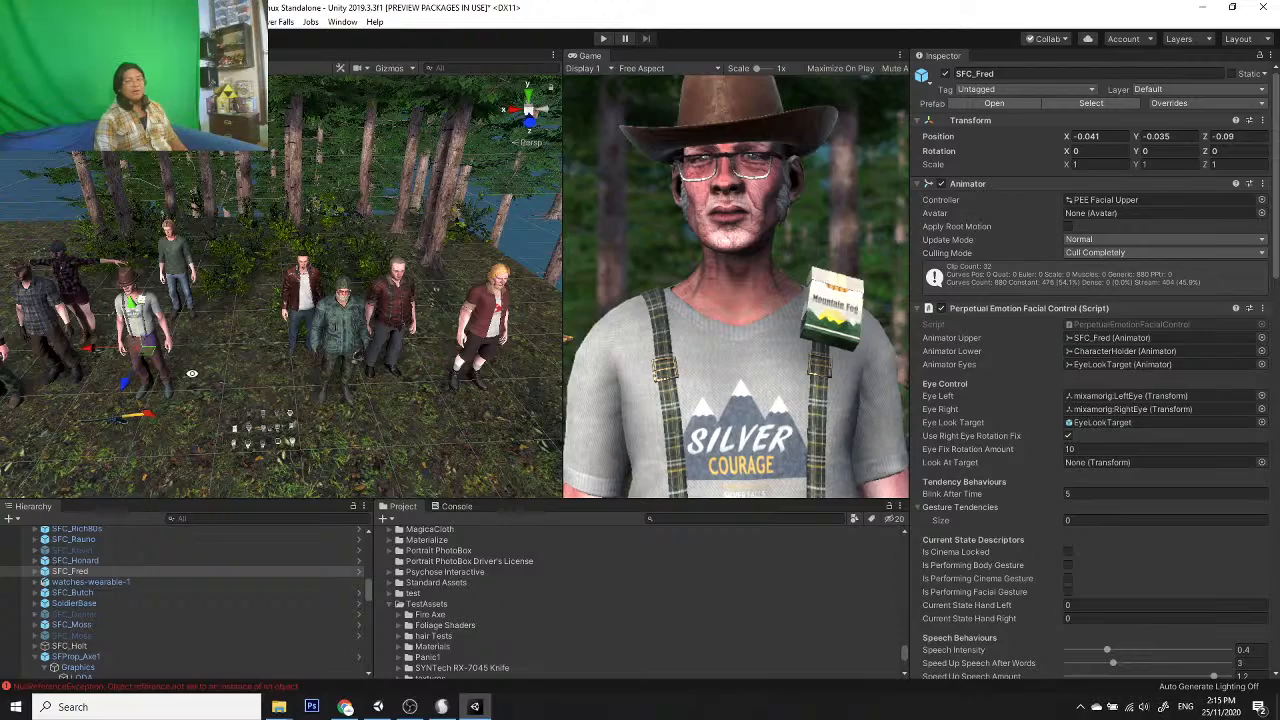
left_click_drag(192, 374, 212, 462, "alt")
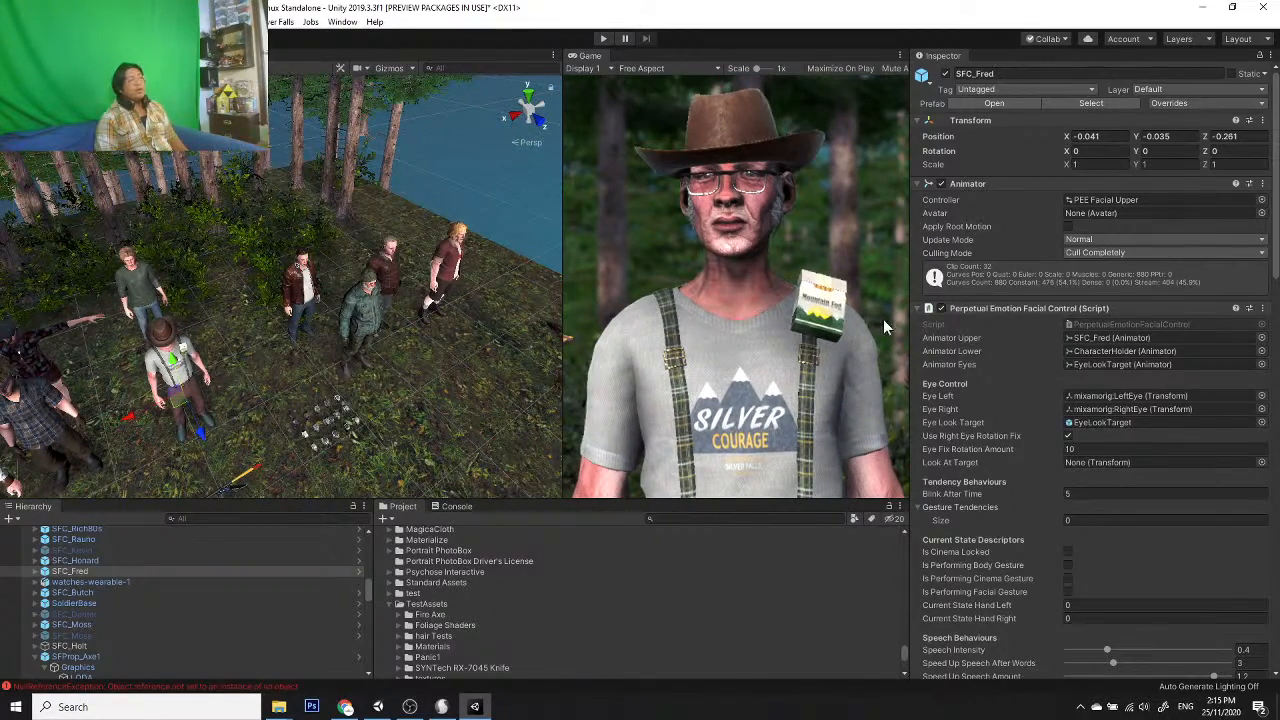
left_click_drag(183, 450, 258, 388)
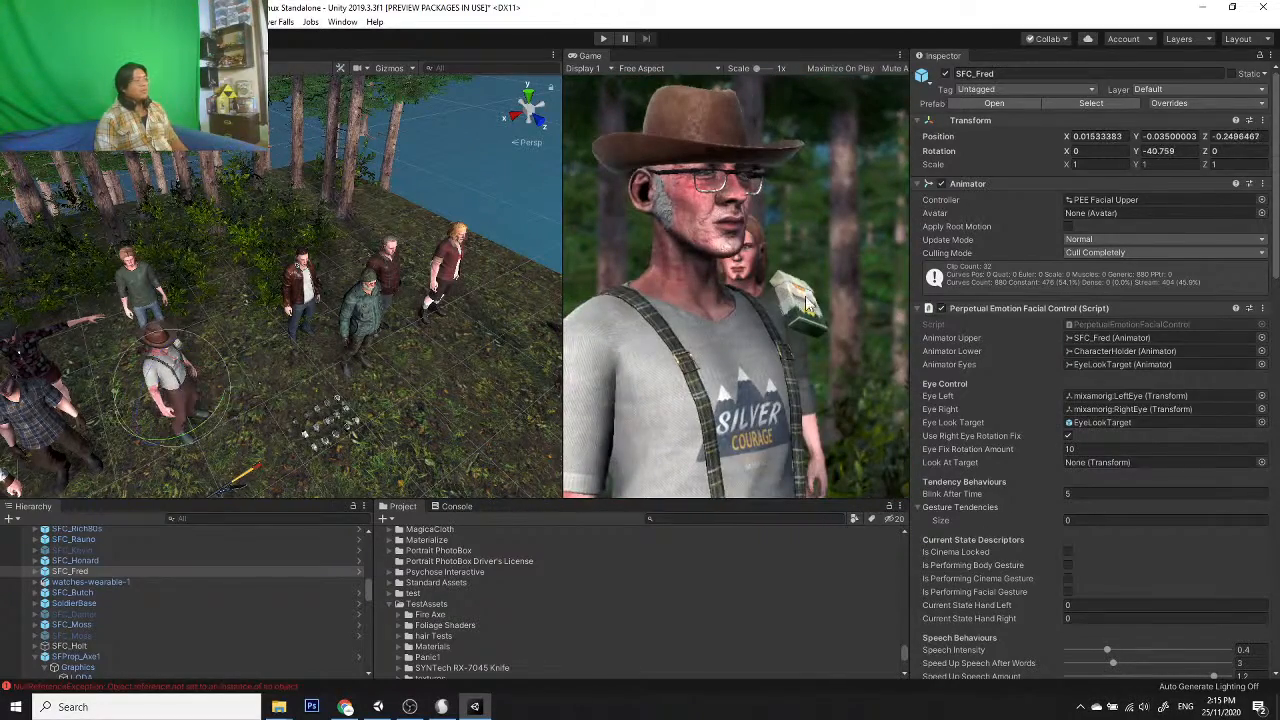
Step: Try moving the inner_frame1 mesh of SFC_Fred's cigarette pack toward the shoulder, and undo the move
scroll(194, 356, "up", 2)
left_click_drag(155, 378, 60, 345, "alt")
scroll(60, 343, "up", 4)
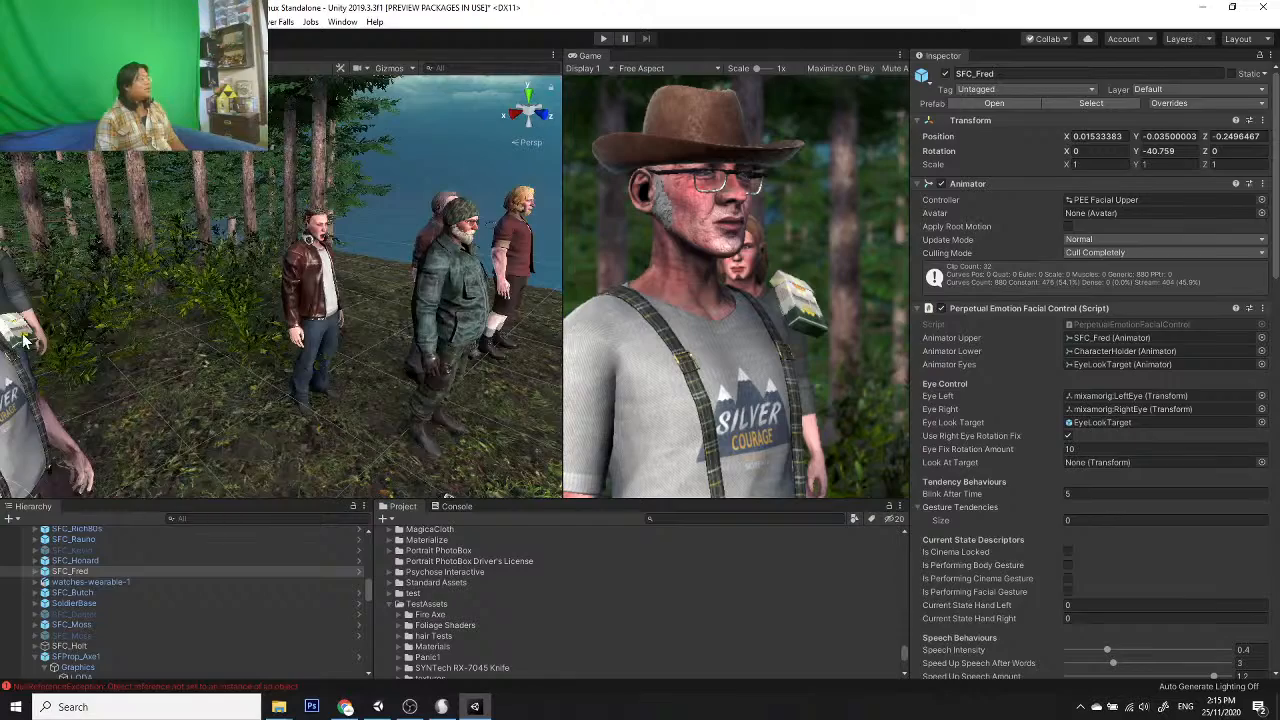
left_click(26, 340)
key("f")
left_click_drag(325, 261, 285, 289)
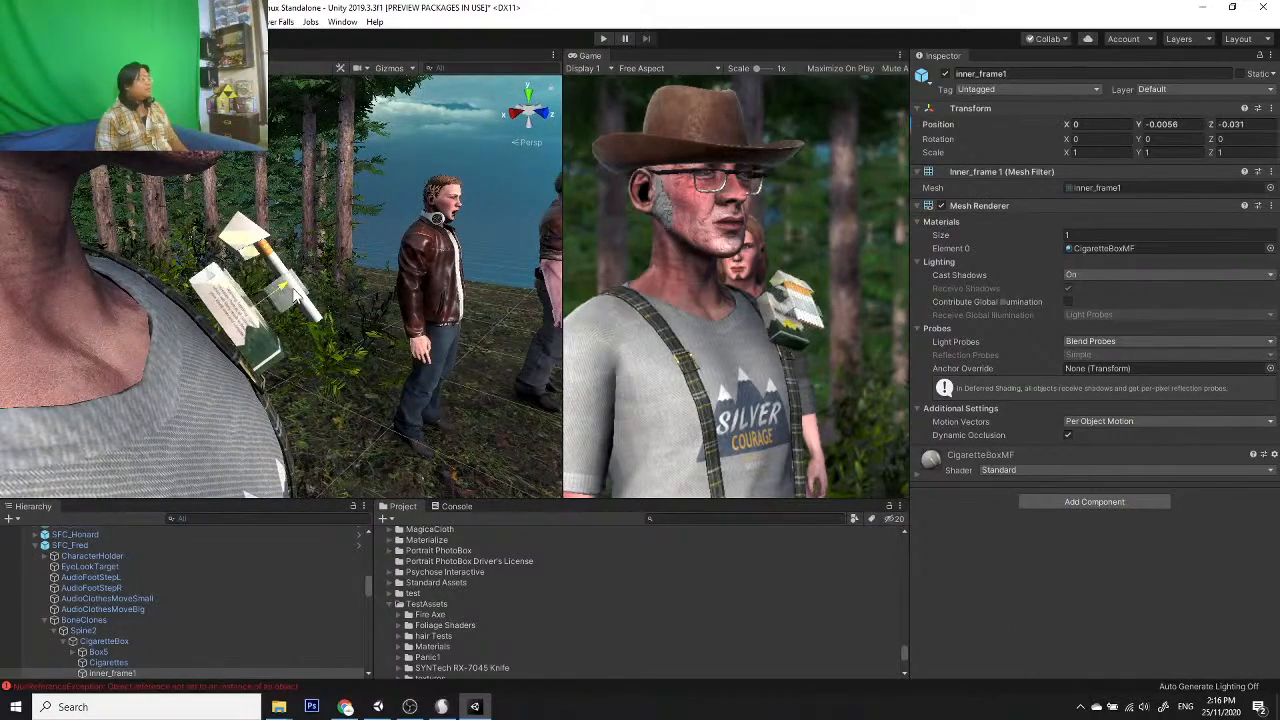
key("ctrl+z")
Step: Move the whole CigaretteBox against SFC_Fred's shoulder to position X -0.1076, Y 0.0356, Z 0.093 and check its fit
left_click(104, 641)
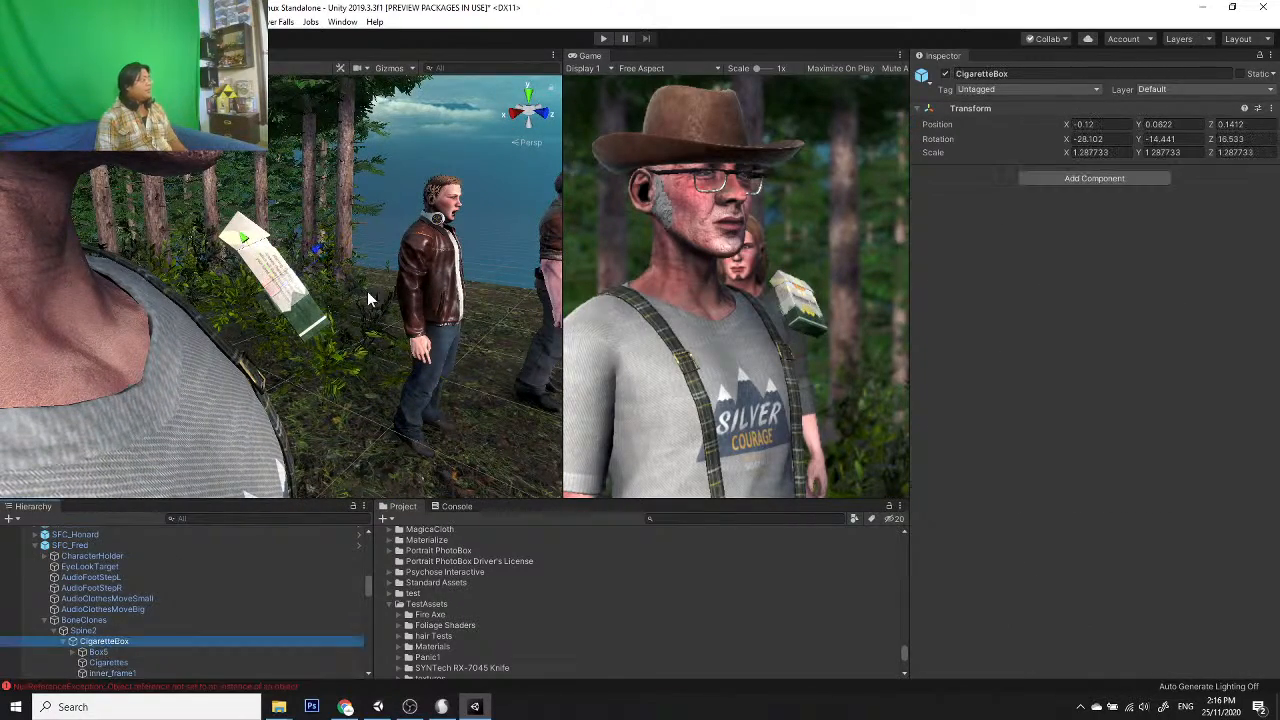
left_click_drag(322, 250, 275, 284)
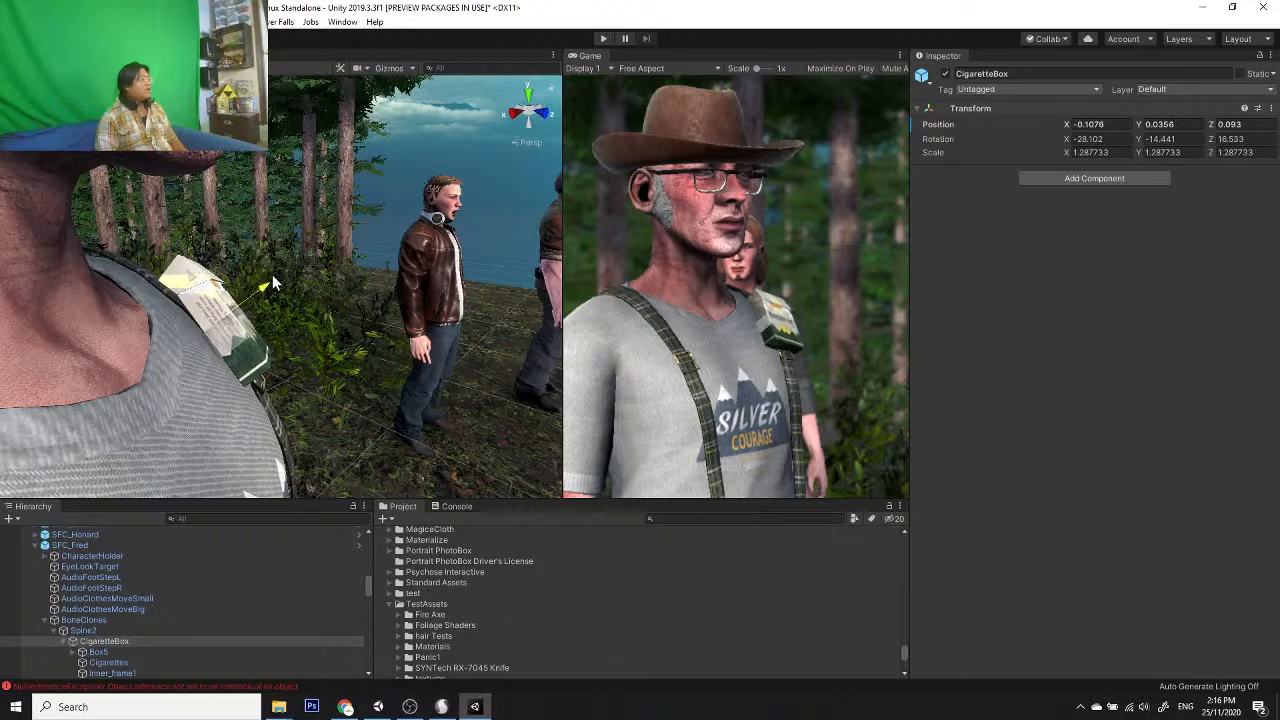
scroll(250, 381, "up", 2)
key("f")
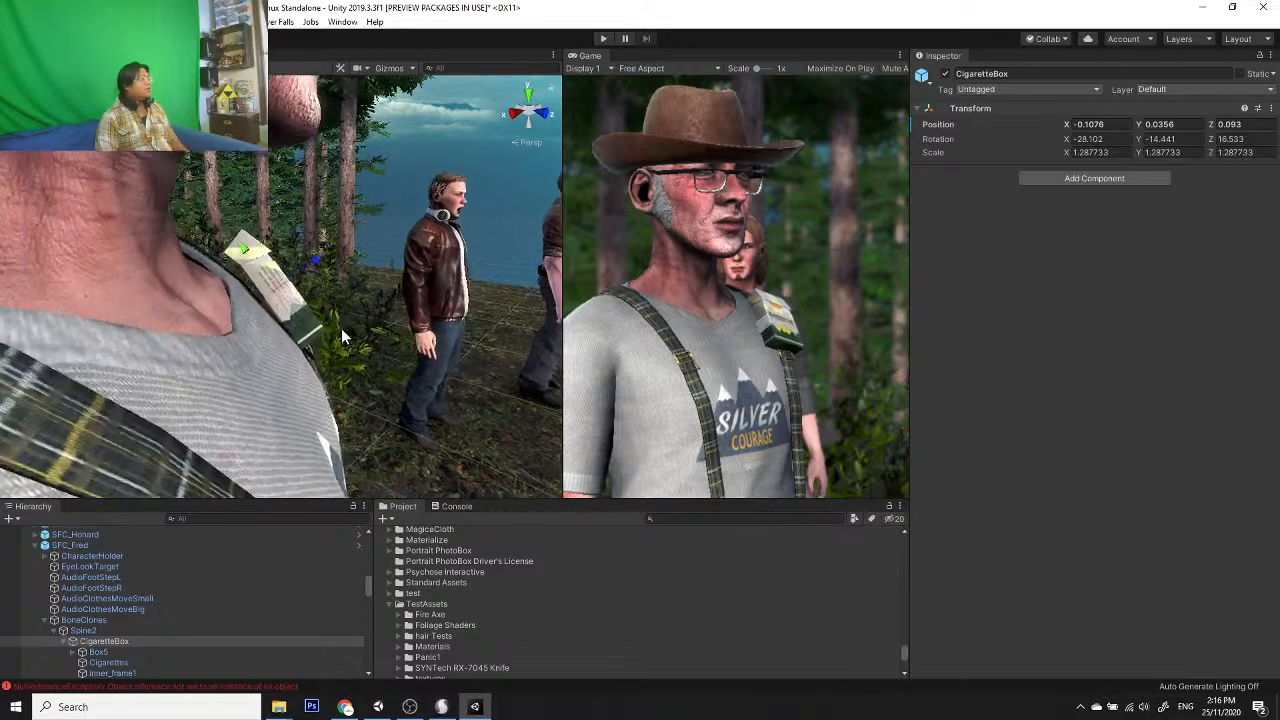
scroll(327, 327, "up", 5)
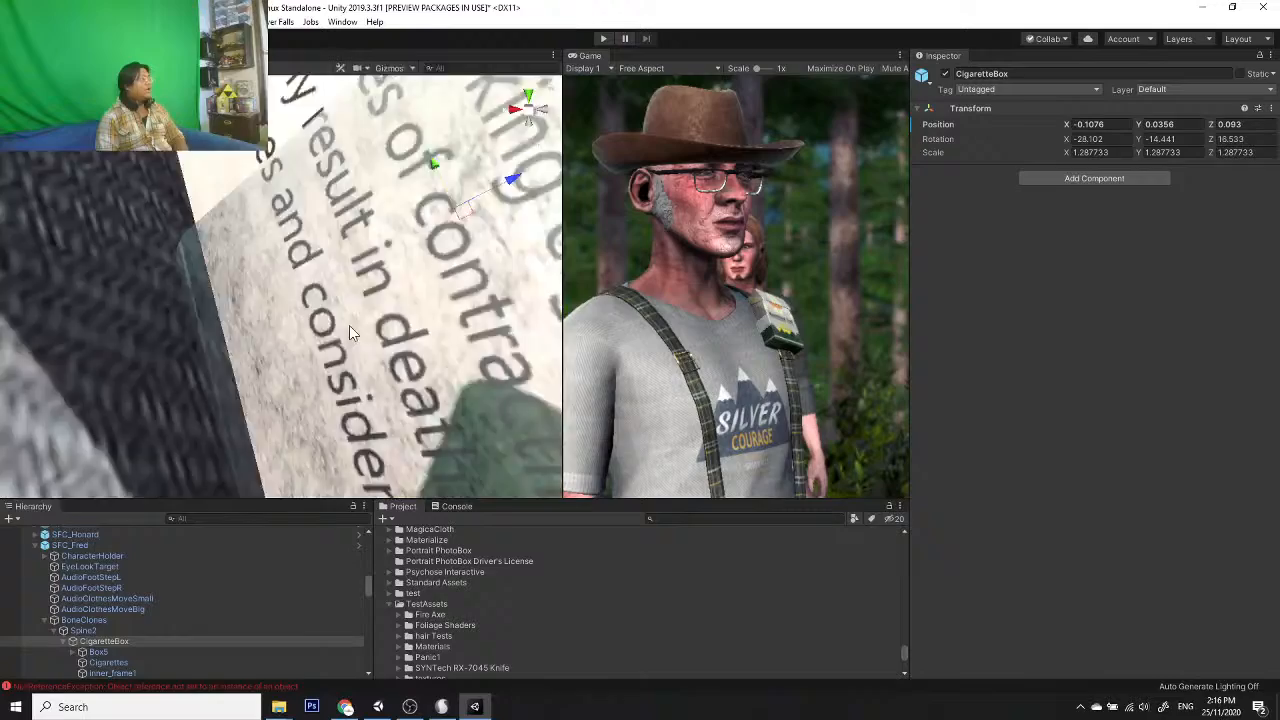
scroll(349, 325, "down", 8)
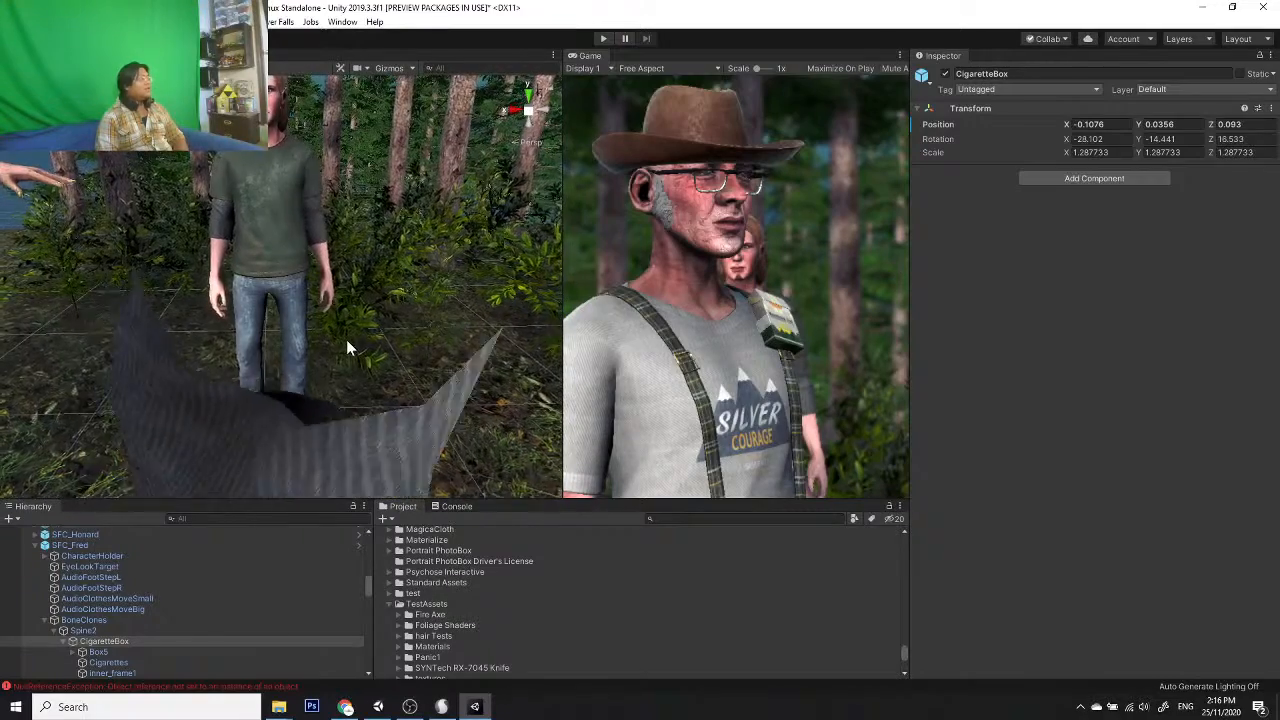
scroll(347, 340, "down", 5)
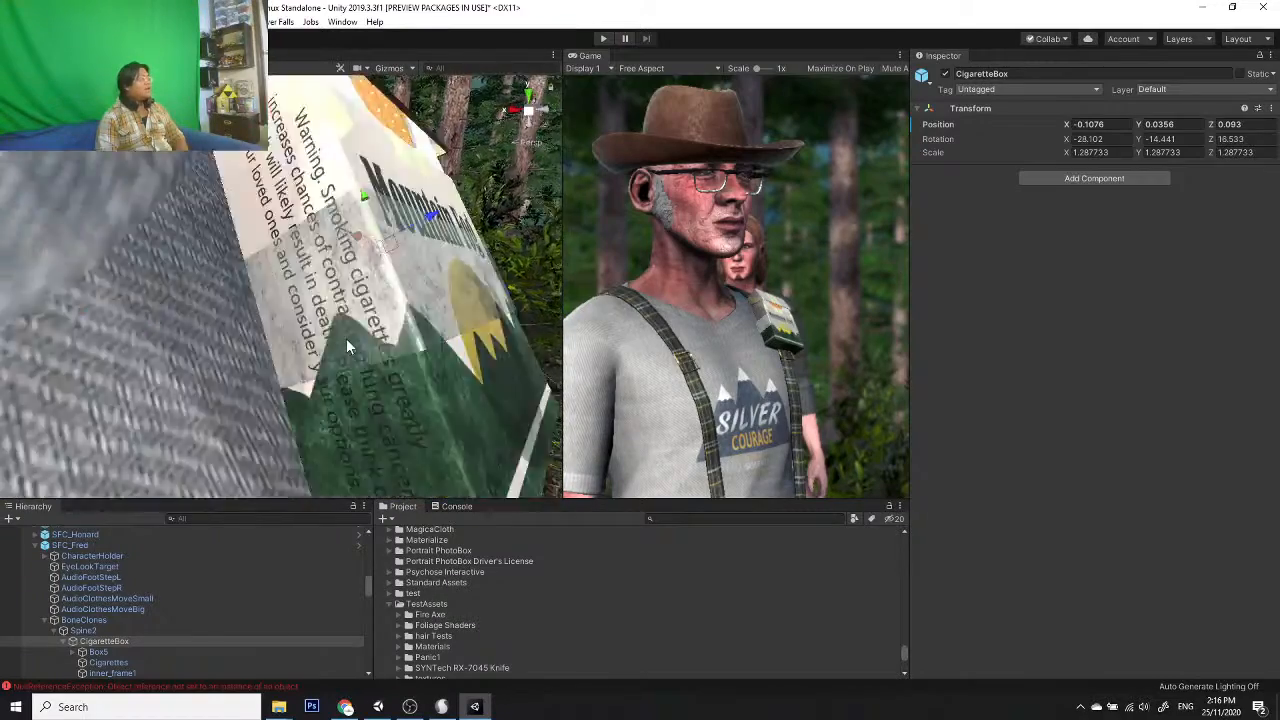
scroll(344, 338, "up", 3)
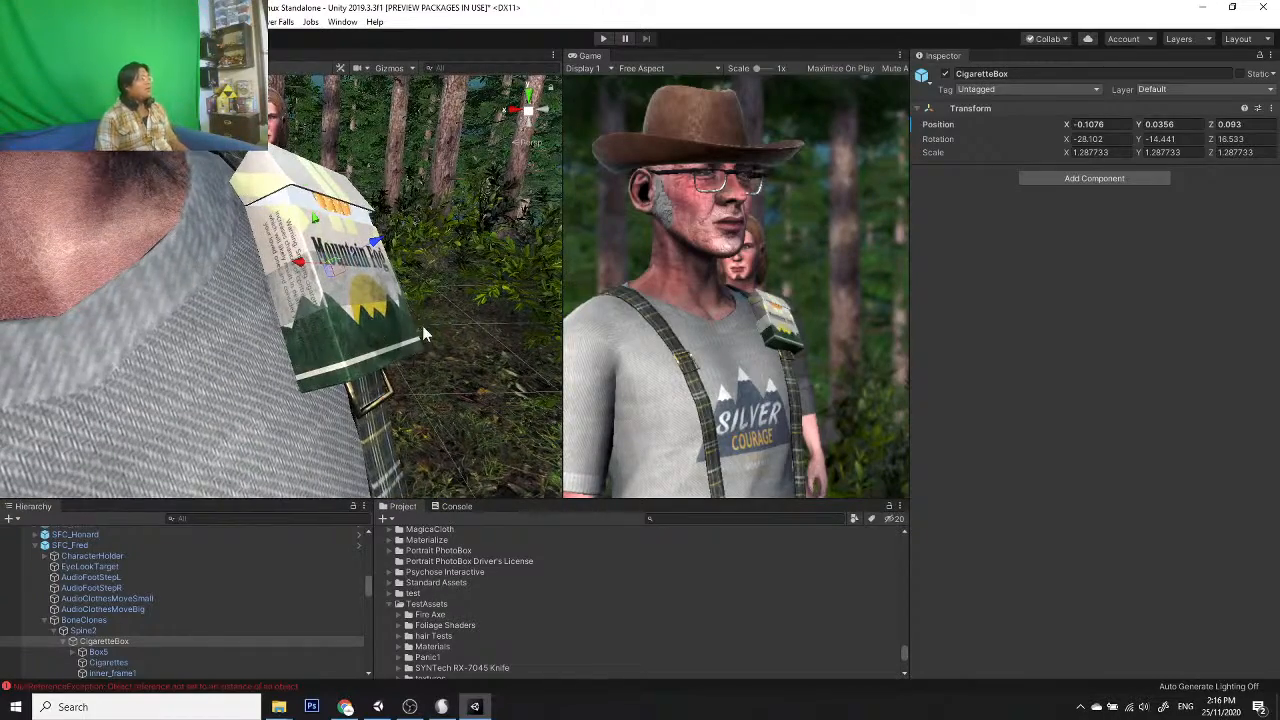
Step: Inspect the cigarette pack up close and try raising its Cigarettes mesh to a Y position of 0.0048
left_click_drag(424, 335, 380, 300, "alt")
left_click(359, 237)
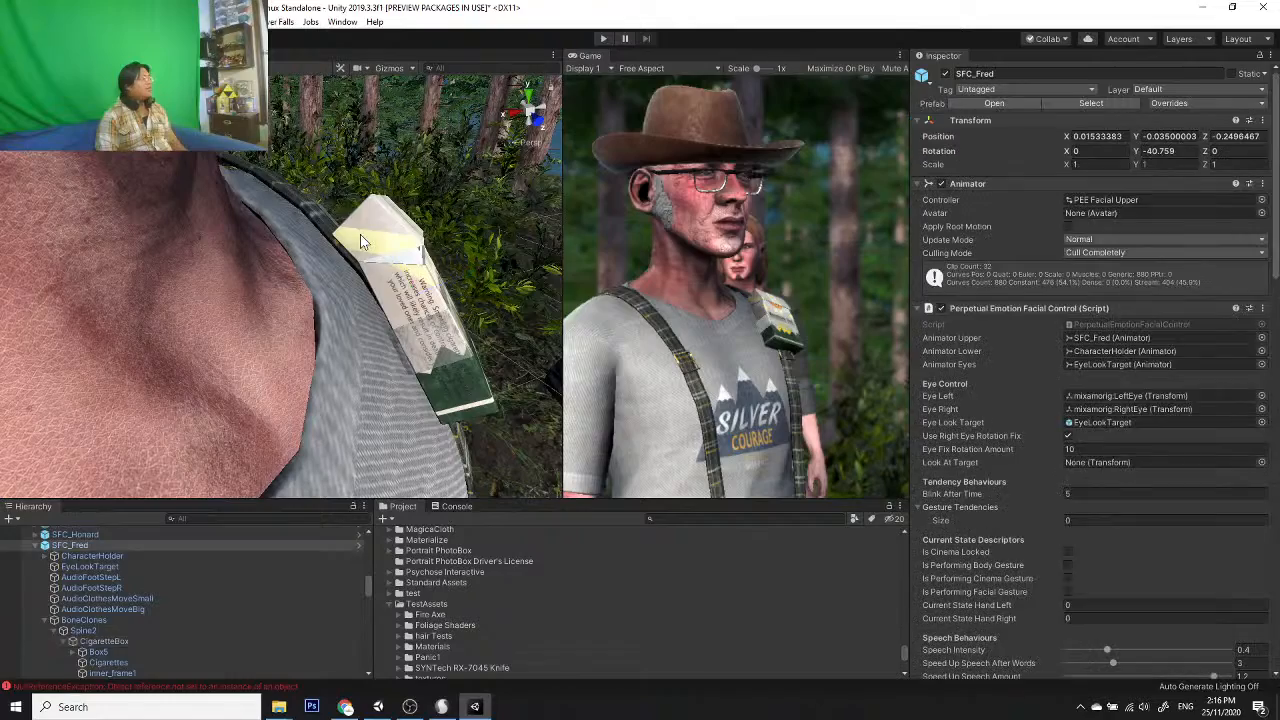
left_click_drag(336, 218, 385, 245, "alt")
left_click_drag(480, 277, 310, 325, "alt")
left_click(336, 314)
left_click(330, 325)
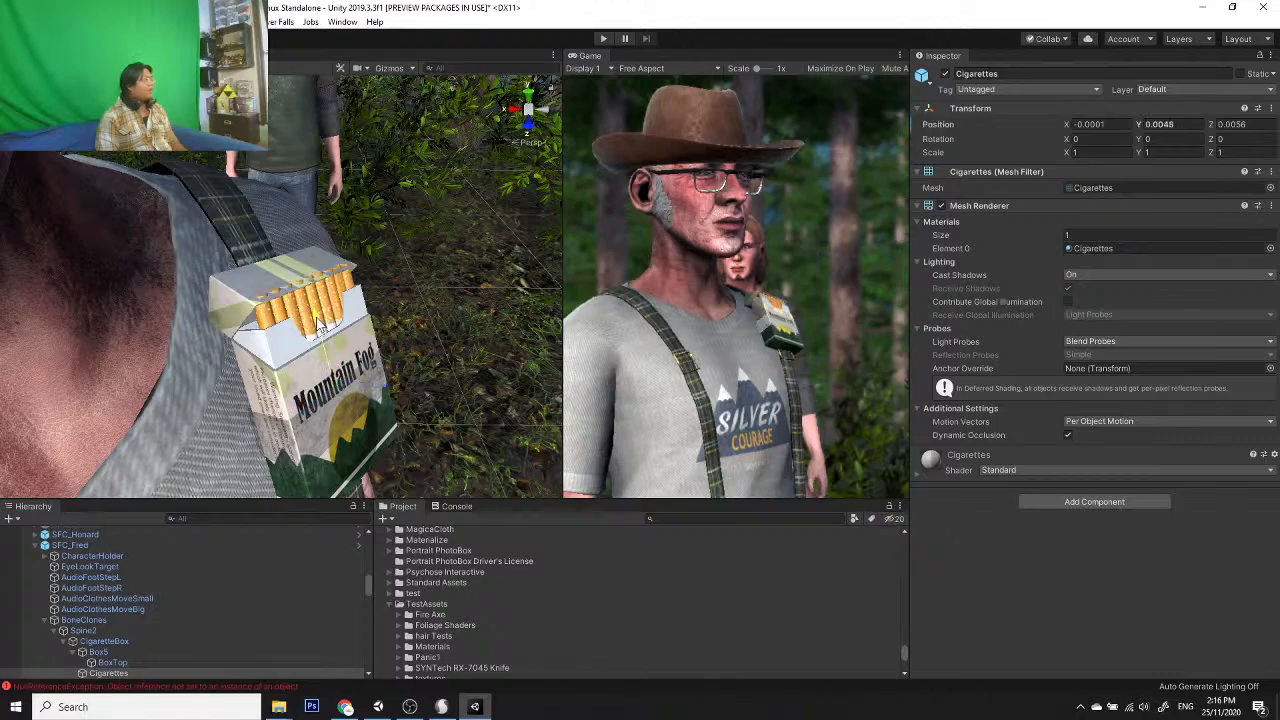
left_click_drag(318, 325, 283, 298)
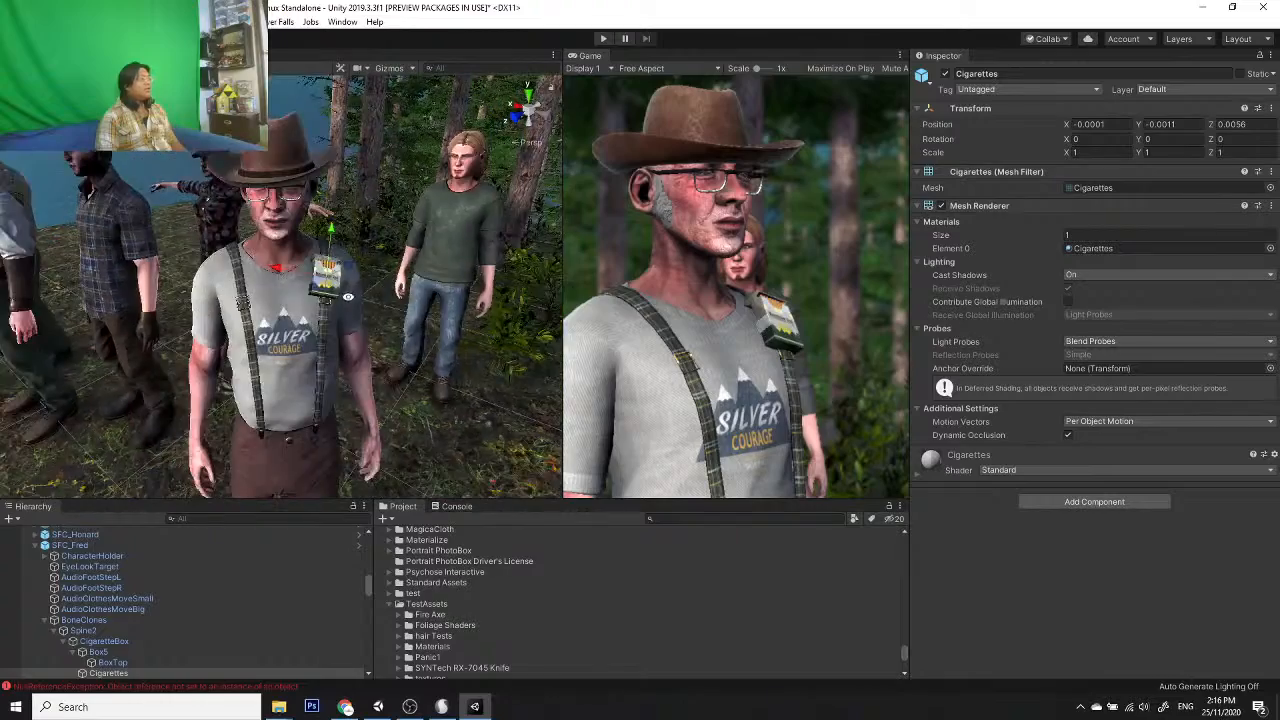
Step: Turn SFC_Fred to face the game camera at about -2.5° around Y and place it at X -0.038, Z -0.1
left_click(78, 545)
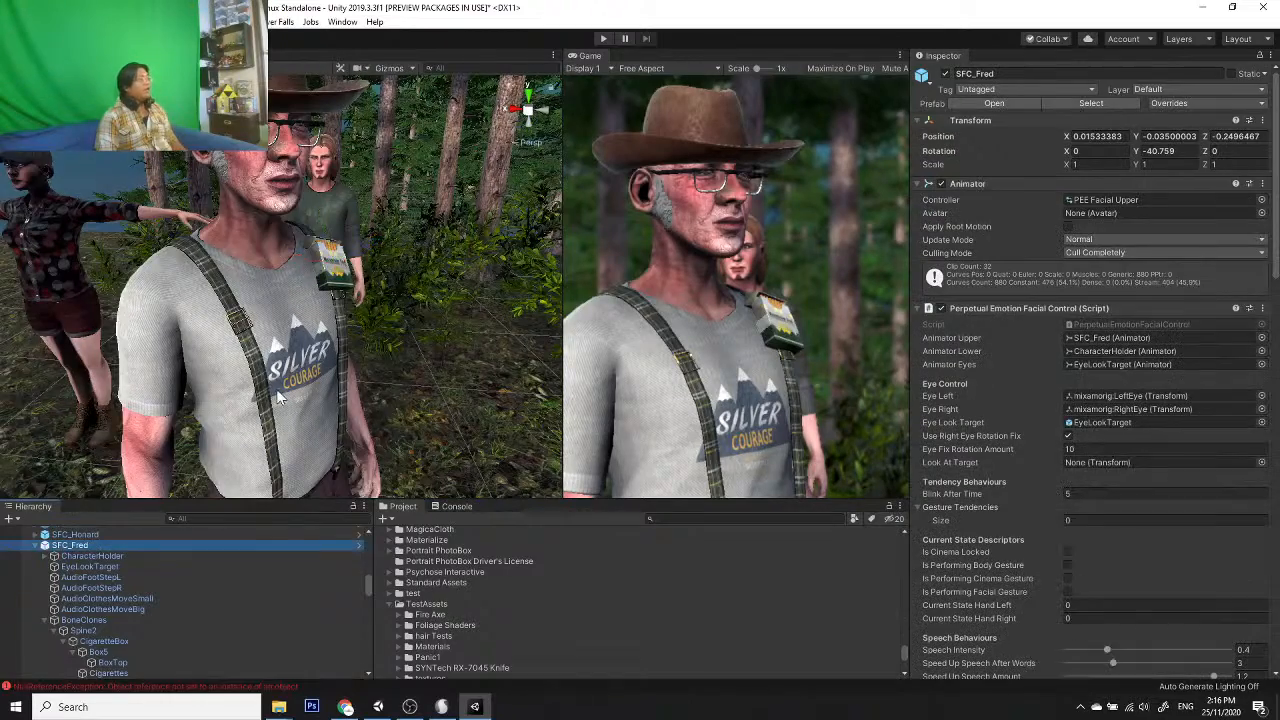
mouse_move(343, 490)
left_mouse_down()
mouse_move(237, 475)
mouse_move(285, 456)
mouse_move(325, 492)
left_mouse_up()
key("w")
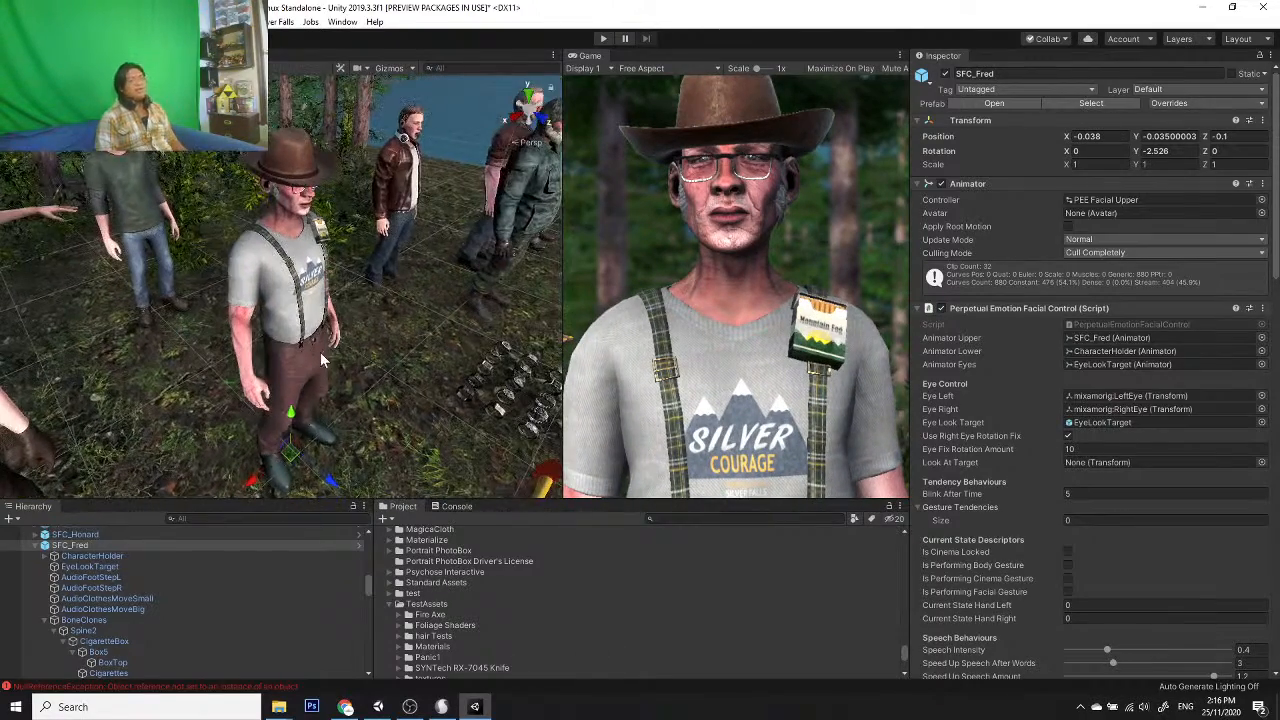
Step: Examine SFC_Fred's suspenders and the Silver Courage print on its shirt up close
scroll(316, 313, "up", 10)
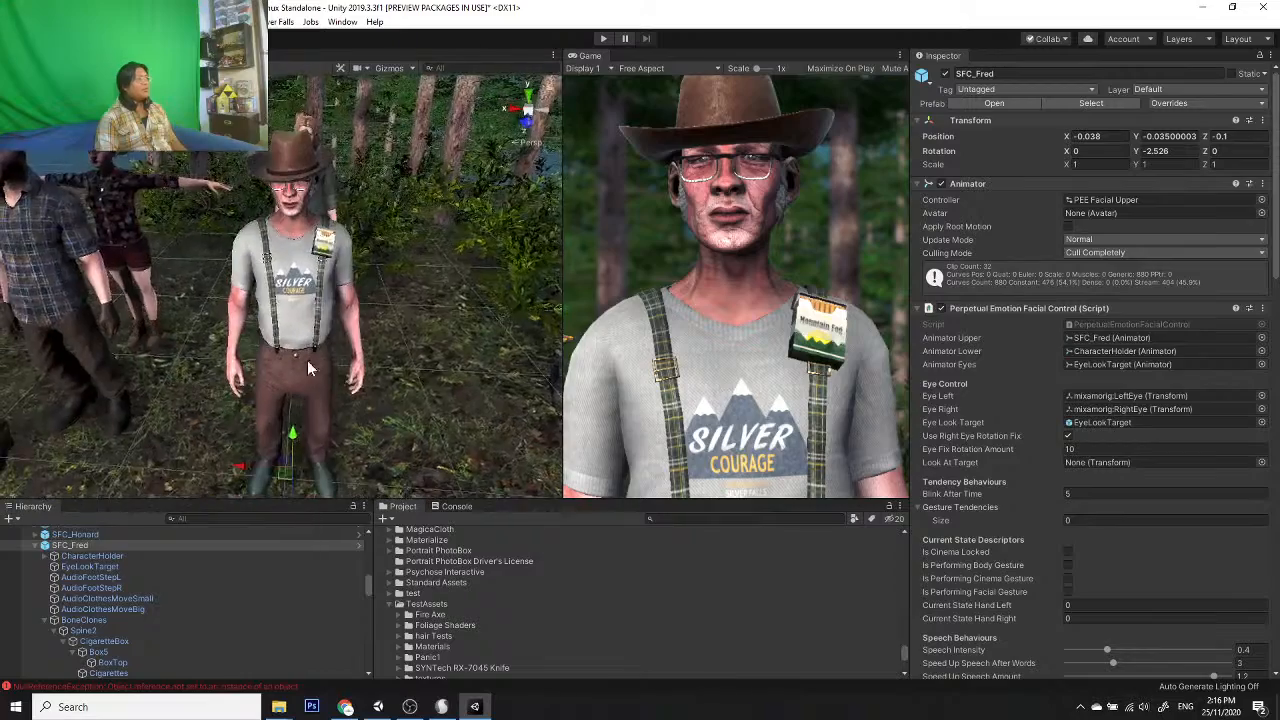
scroll(317, 274, "down", 6)
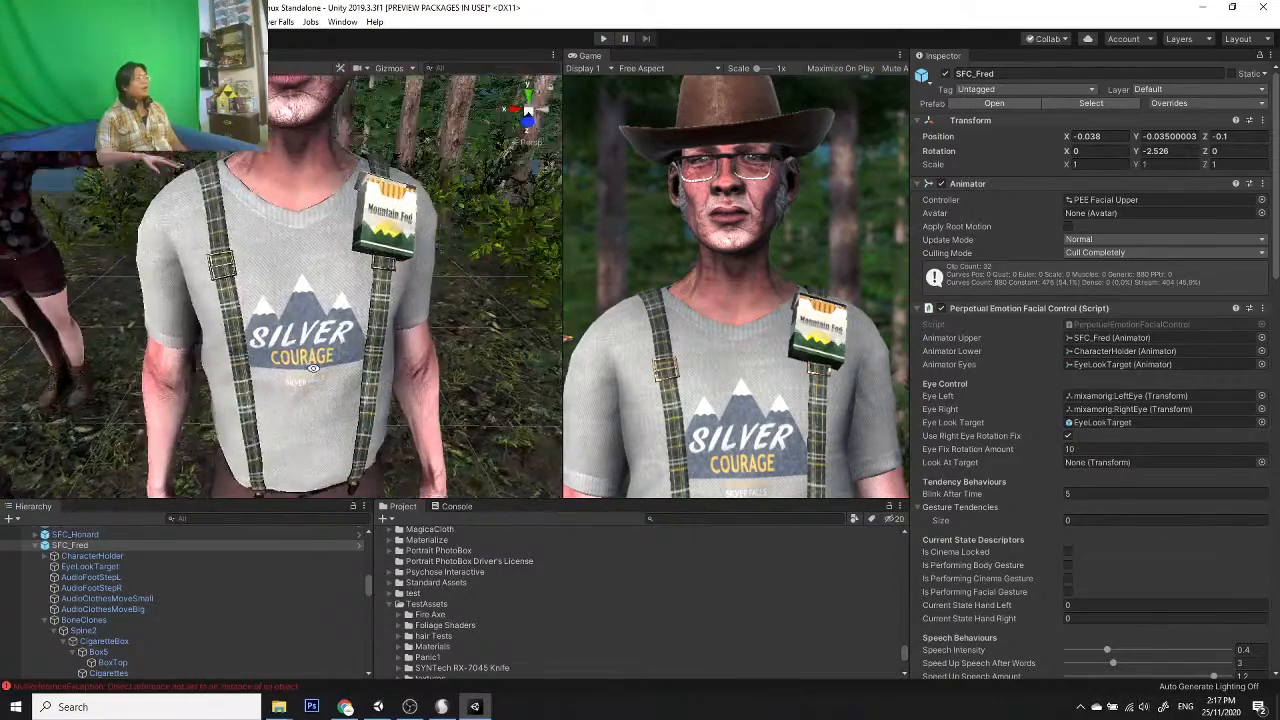
scroll(326, 357, "up", 7)
left_click_drag(326, 357, 305, 328, "alt")
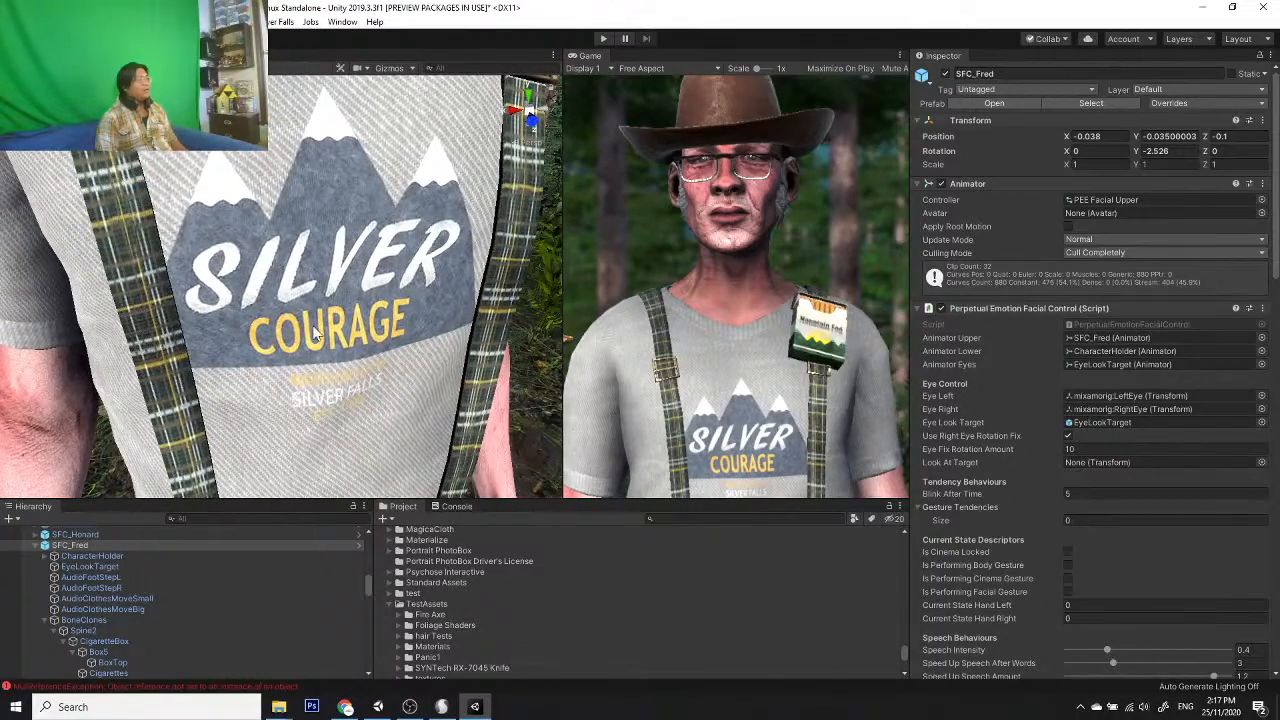
left_click_drag(345, 365, 291, 253, "alt")
scroll(291, 253, "down", 10)
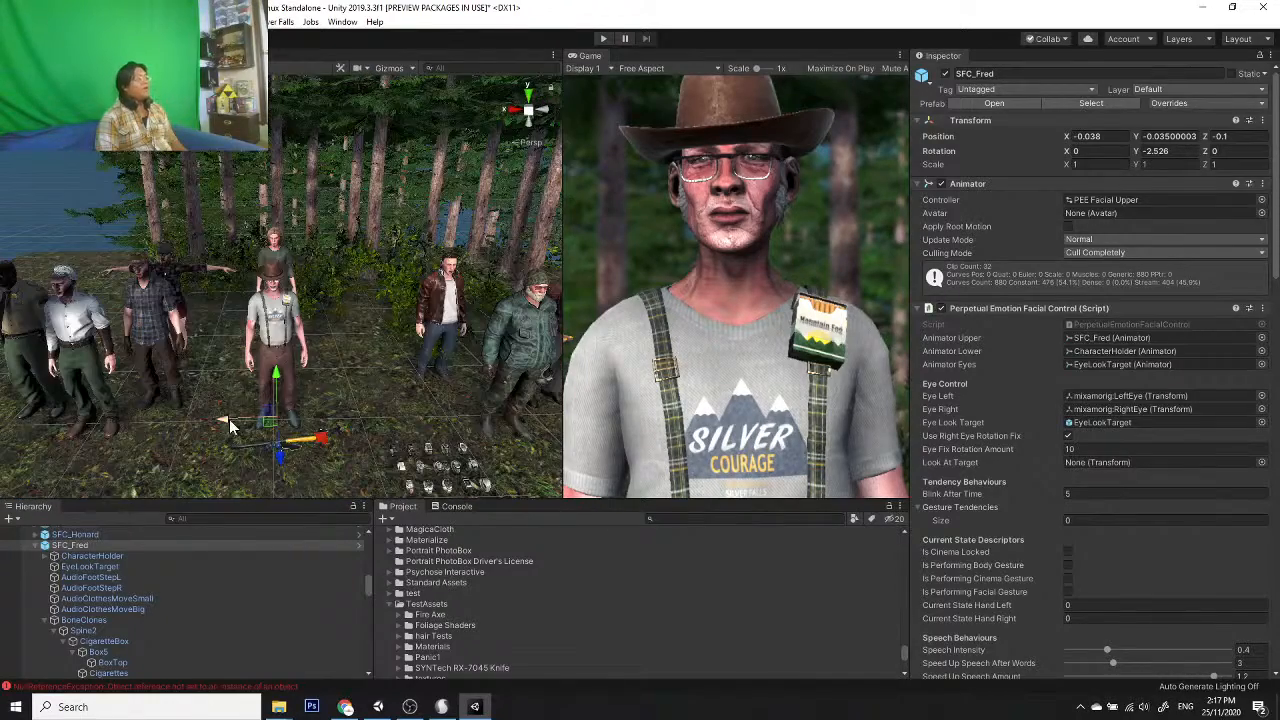
Step: Move SFC_Fred out of the game camera's view to stand beside the other characters
left_click_drag(229, 419, 350, 409)
middle_click_drag(363, 369, 244, 358)
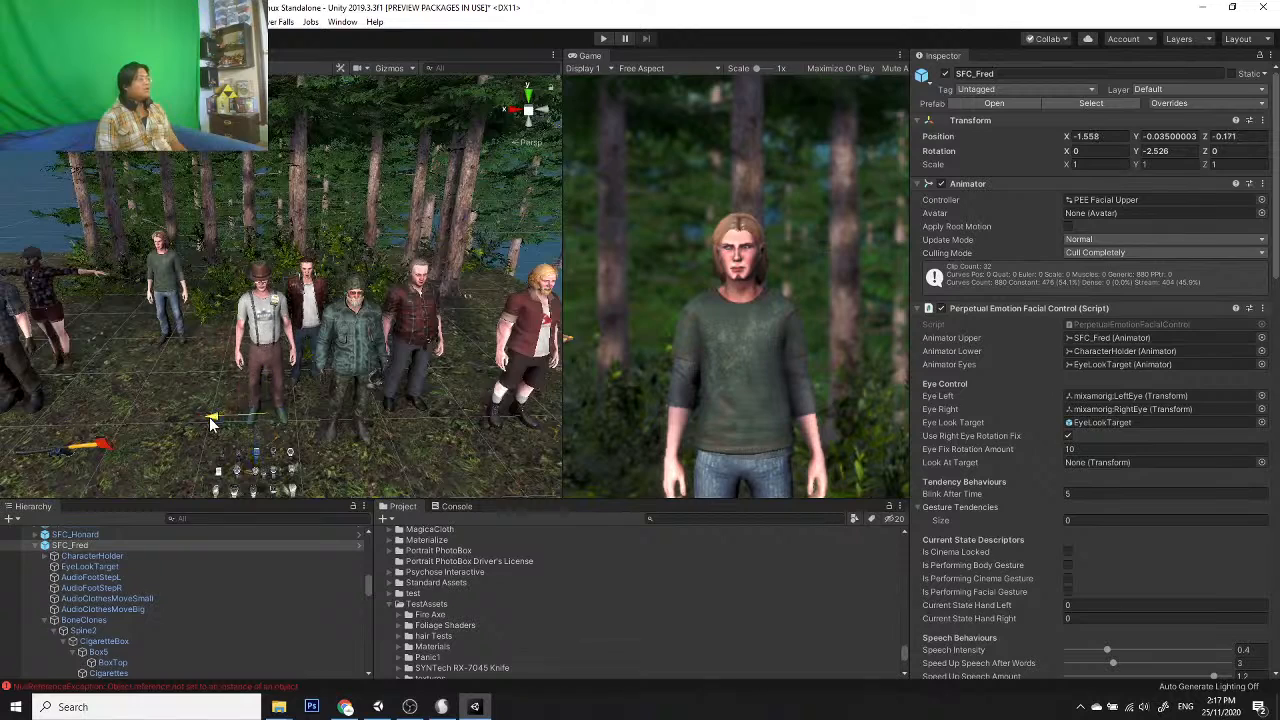
left_click(276, 432)
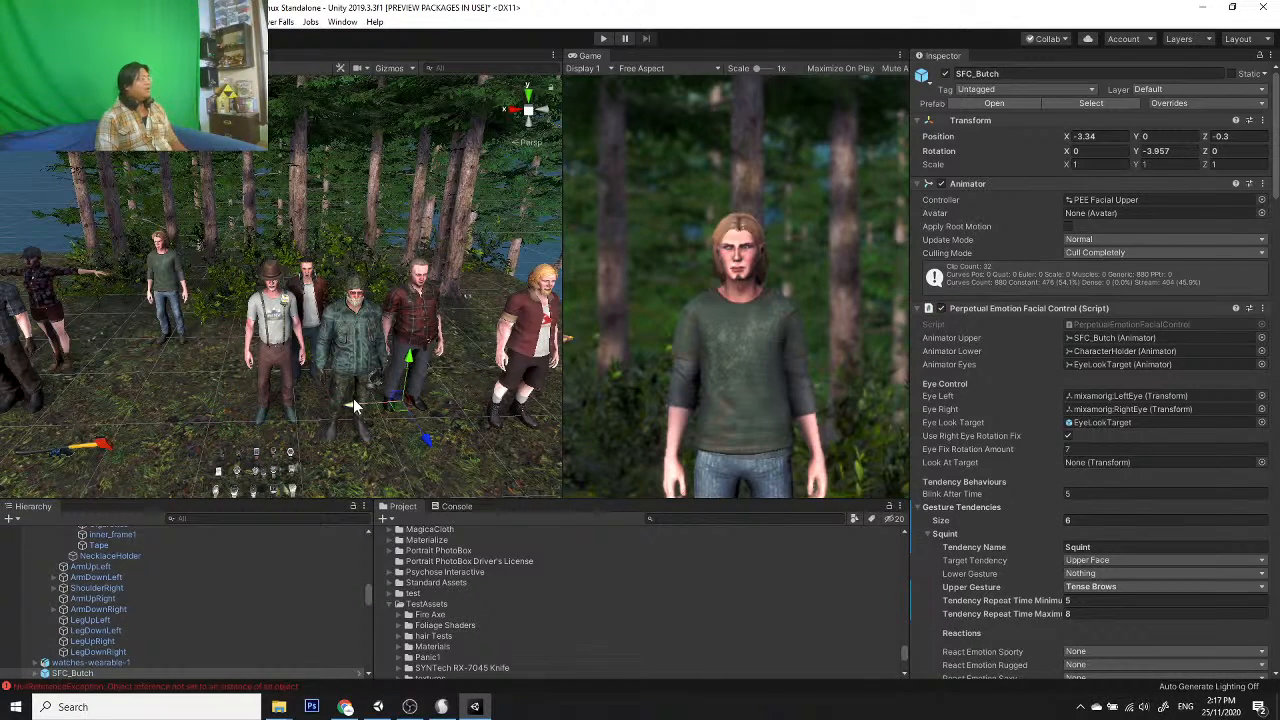
Step: Move SFC_Butch in front of the game camera to X -0.053, Z -0.334 and rotate it to -361.549° around Y
left_click_drag(353, 398, 143, 460)
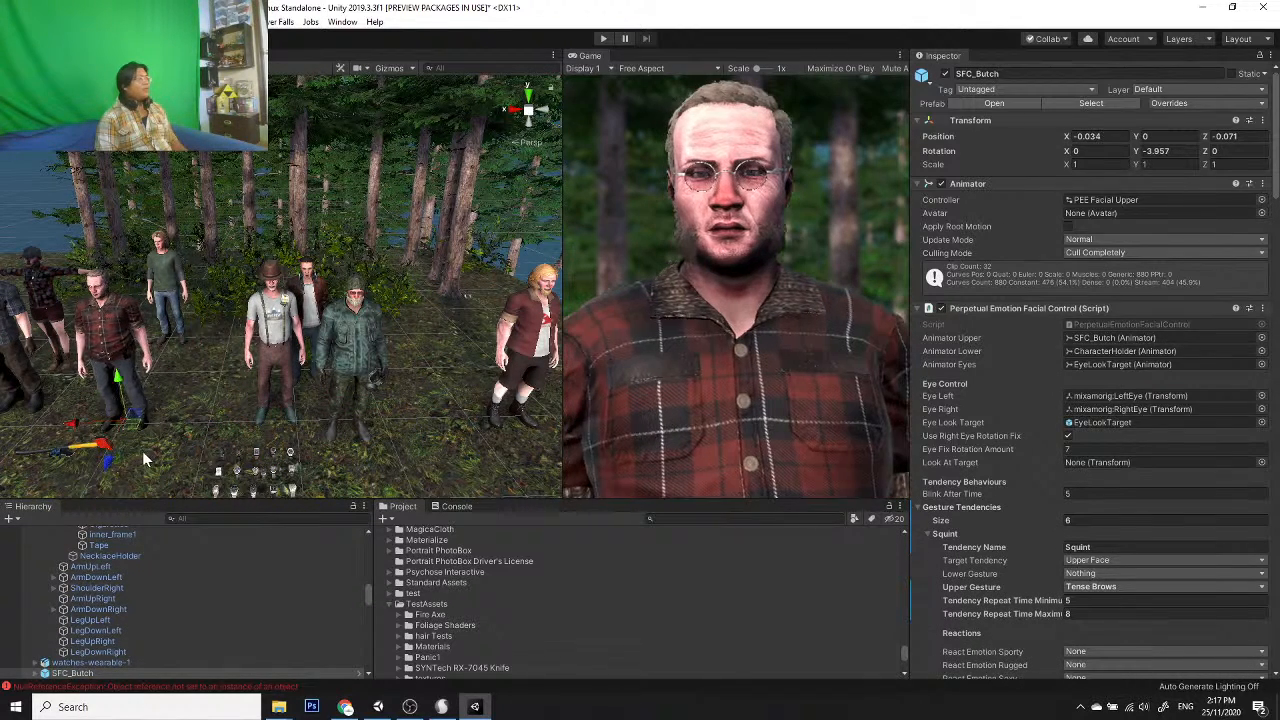
left_click_drag(76, 435, 879, 303)
key("e")
Step: Examine the leather belts around SFC_Butch's waist from several angles
left_click_drag(145, 393, 237, 330, "alt")
scroll(315, 332, "up", 4)
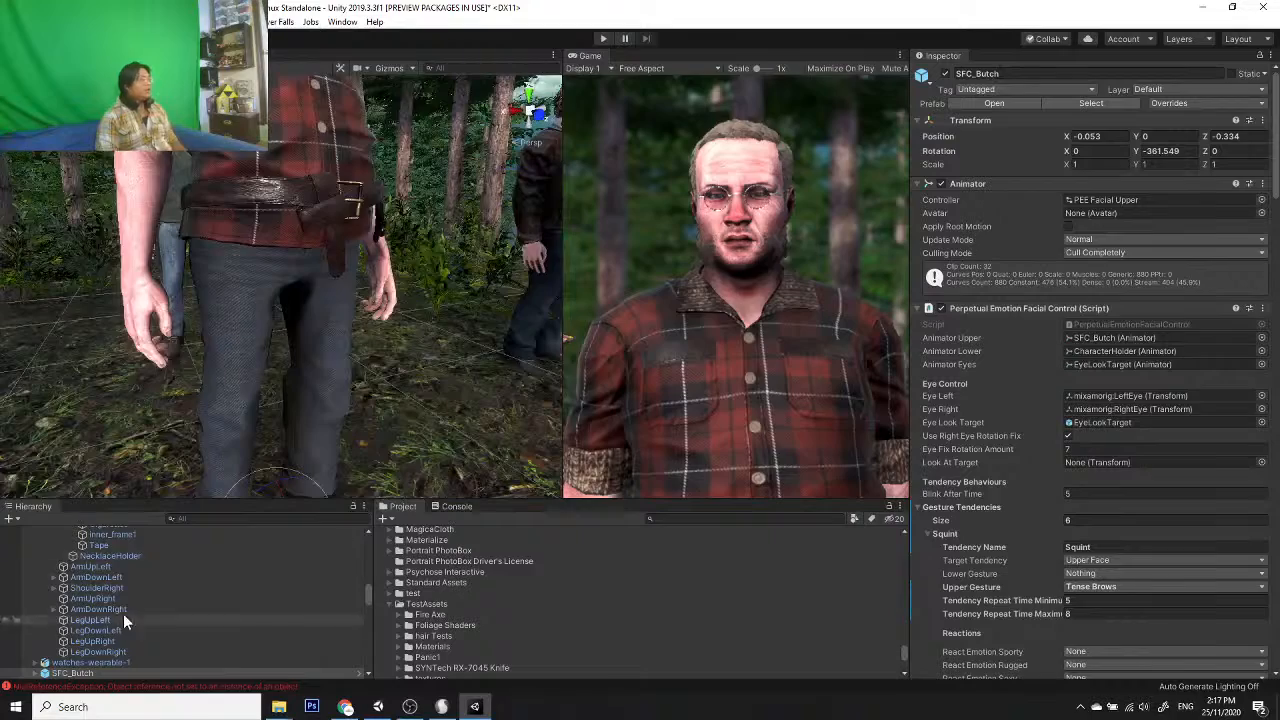
left_click_drag(383, 234, 317, 244, "alt")
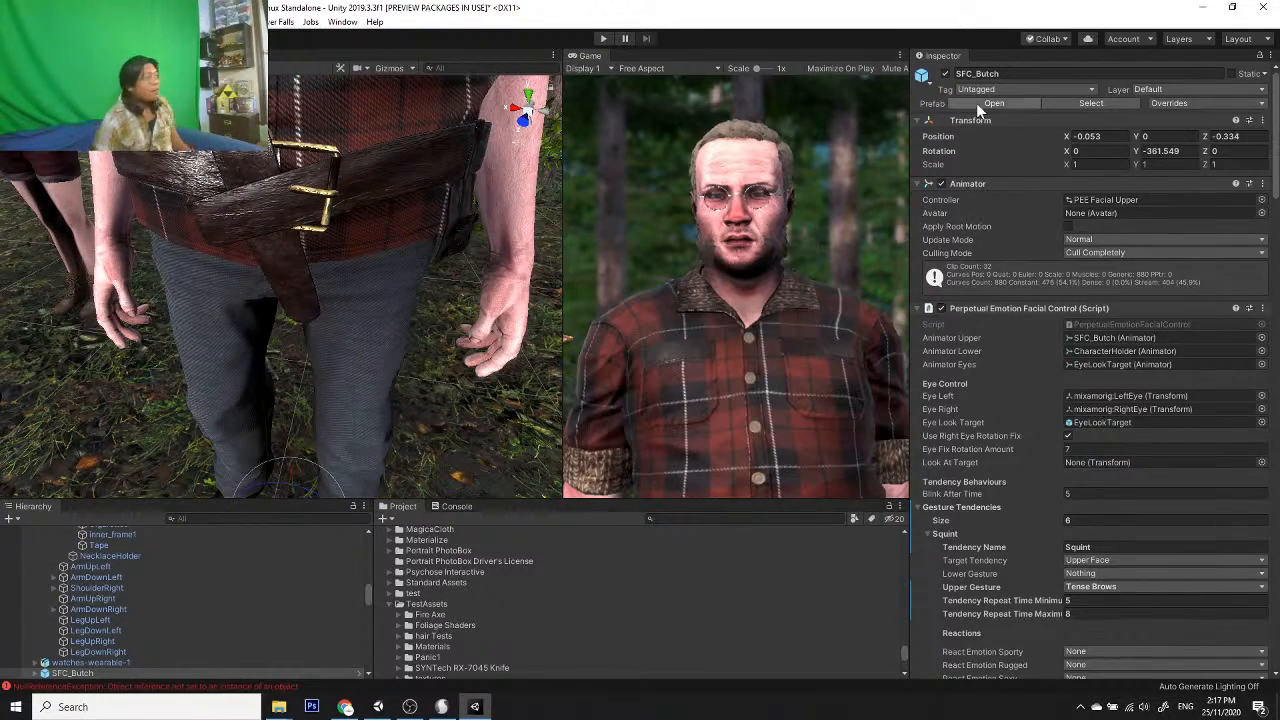
scroll(277, 302, "down", 5)
left_click_drag(96, 316, 266, 371, "alt")
Step: Move SFC_Butch back among the other characters, to about X -3.59, Z -0.43
key("w")
scroll(335, 375, "up", 3)
scroll(379, 334, "down", 2)
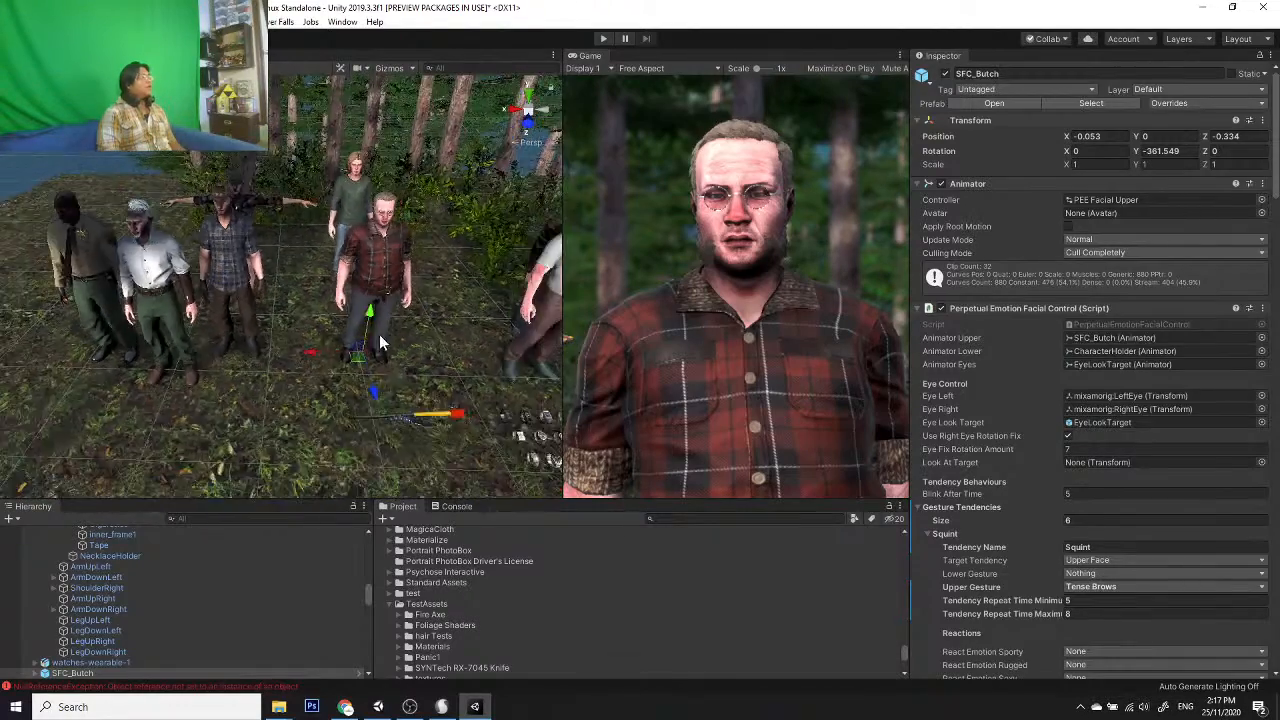
middle_click_drag(379, 334, 243, 338)
scroll(240, 340, "down", 3)
left_click_drag(156, 372, 439, 375)
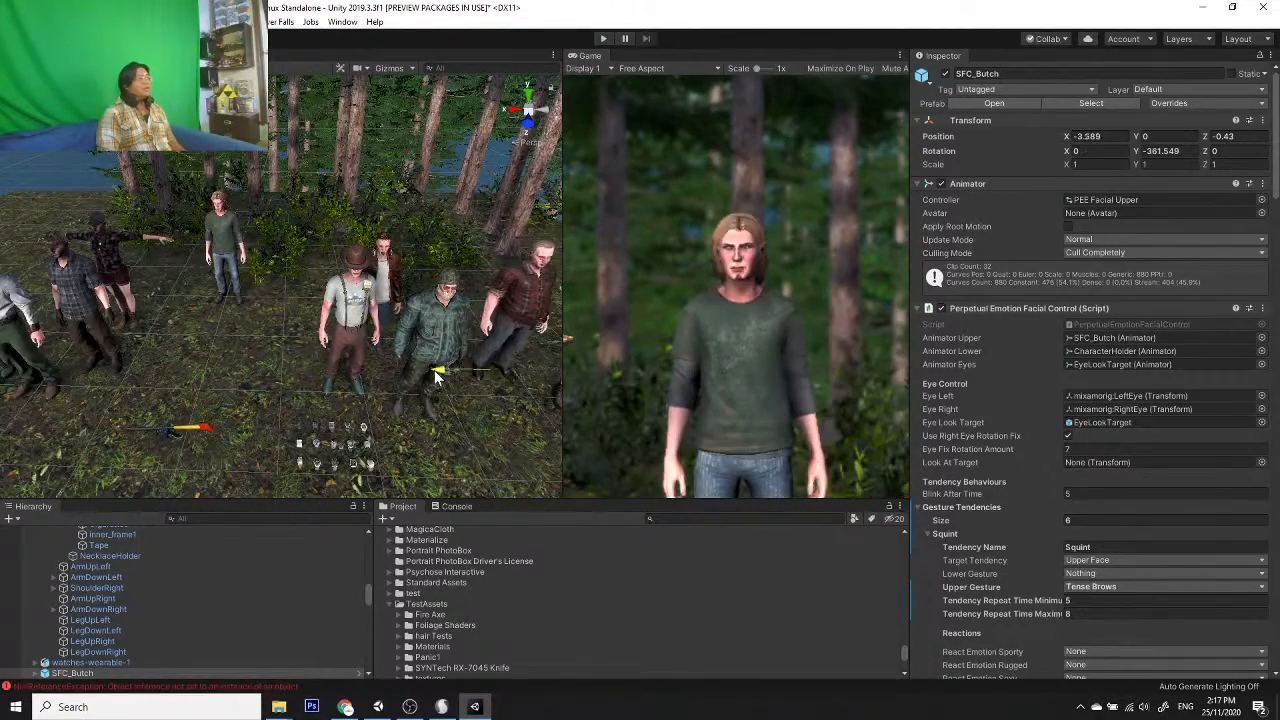
Step: Move SFC_Moss in front of the game camera to about X -0.027, Z 0.053
middle_click_drag(104, 324, 252, 355)
left_click(106, 333)
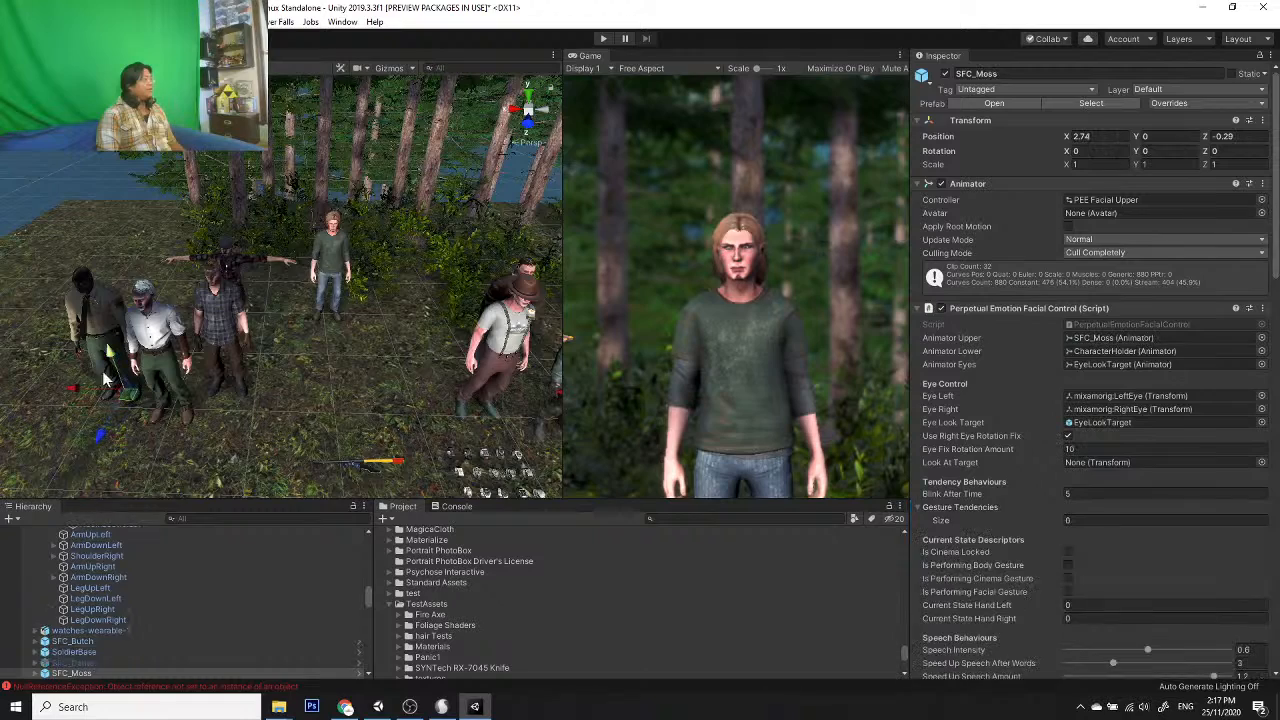
left_click_drag(73, 389, 283, 387)
left_click_drag(344, 444, 284, 421)
scroll(346, 426, "down", 4)
middle_click_drag(346, 426, 305, 381)
Step: Turn SFC_Moss around to show his side, ending at a Y rotation of -2.751°
key("e")
scroll(305, 386, "up", 3)
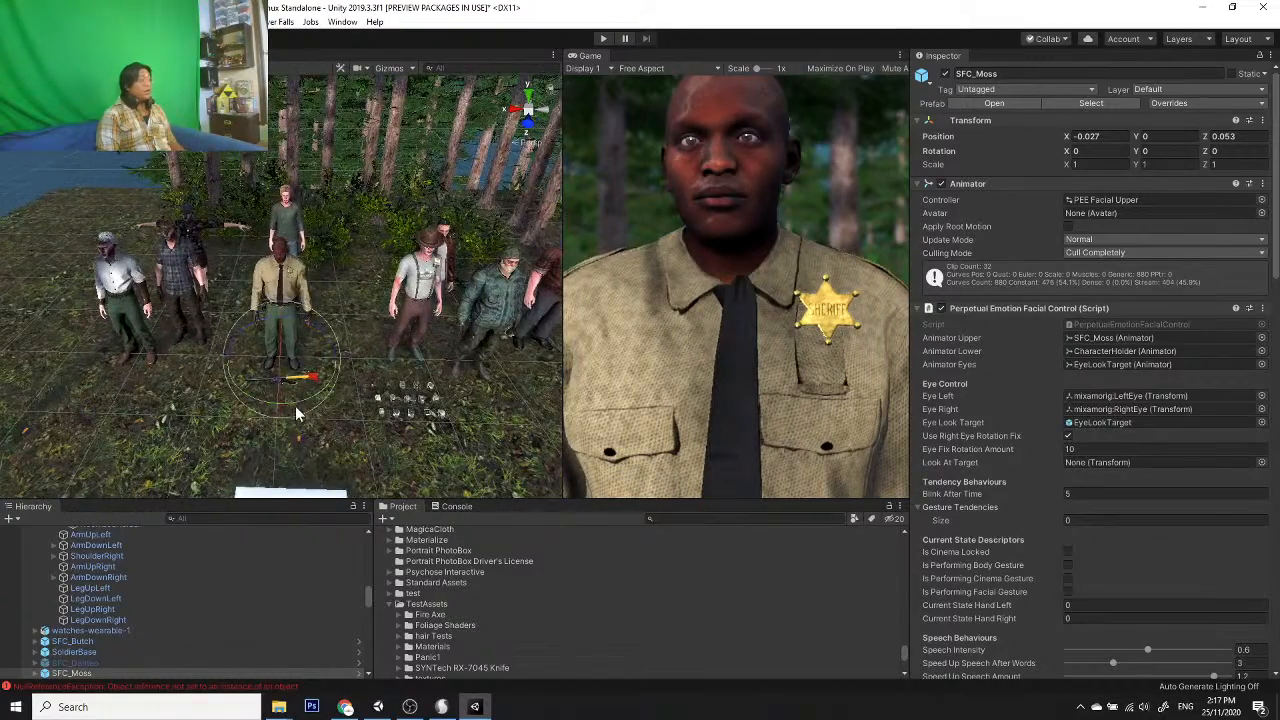
left_click_drag(302, 414, 881, 314)
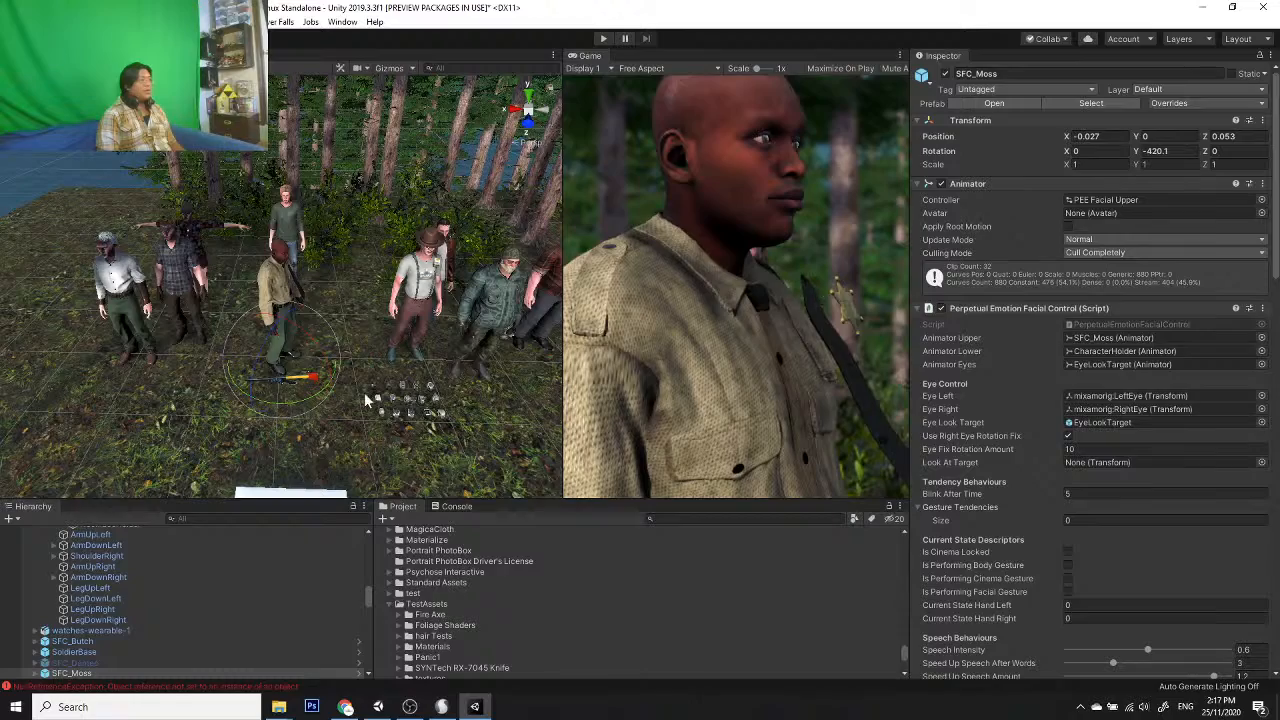
left_click_drag(305, 405, 790, 402)
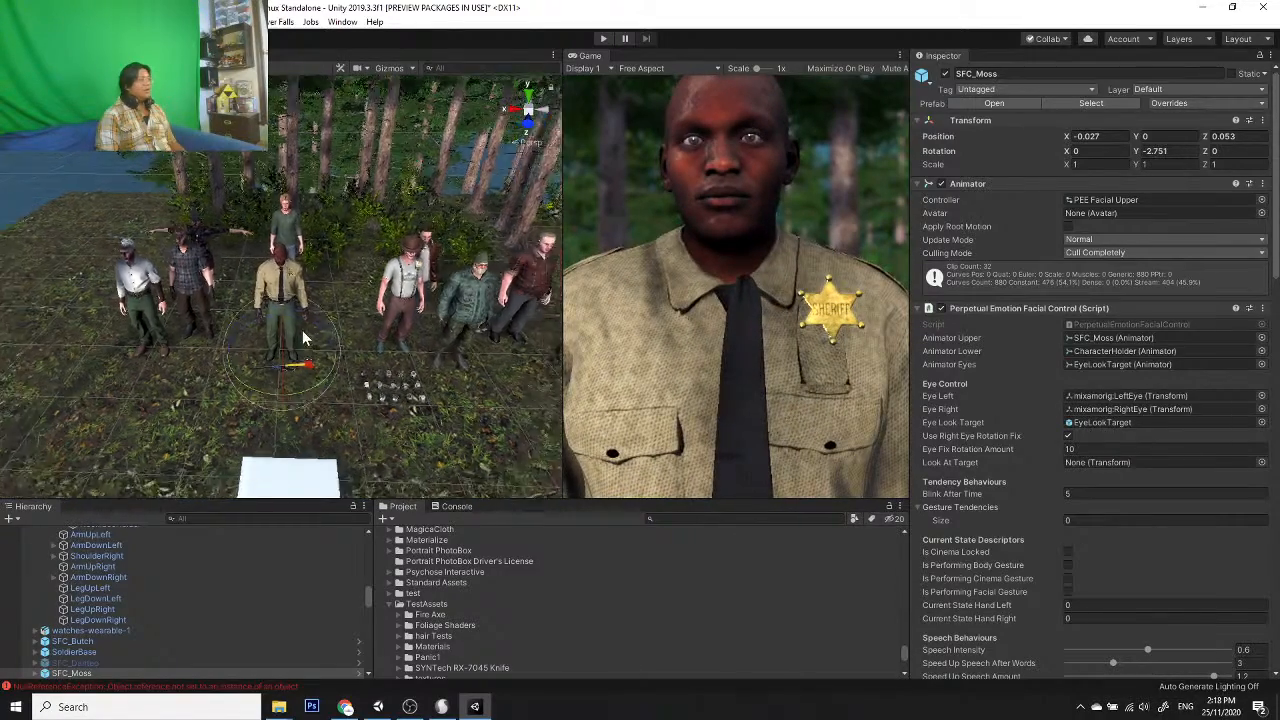
Step: Examine the shoulder button and the sheriff badge on SFC_Moss's shirt up close
scroll(296, 348, "up", 8)
left_click_drag(295, 350, 89, 318, "alt")
left_click_drag(196, 272, 164, 380, "alt")
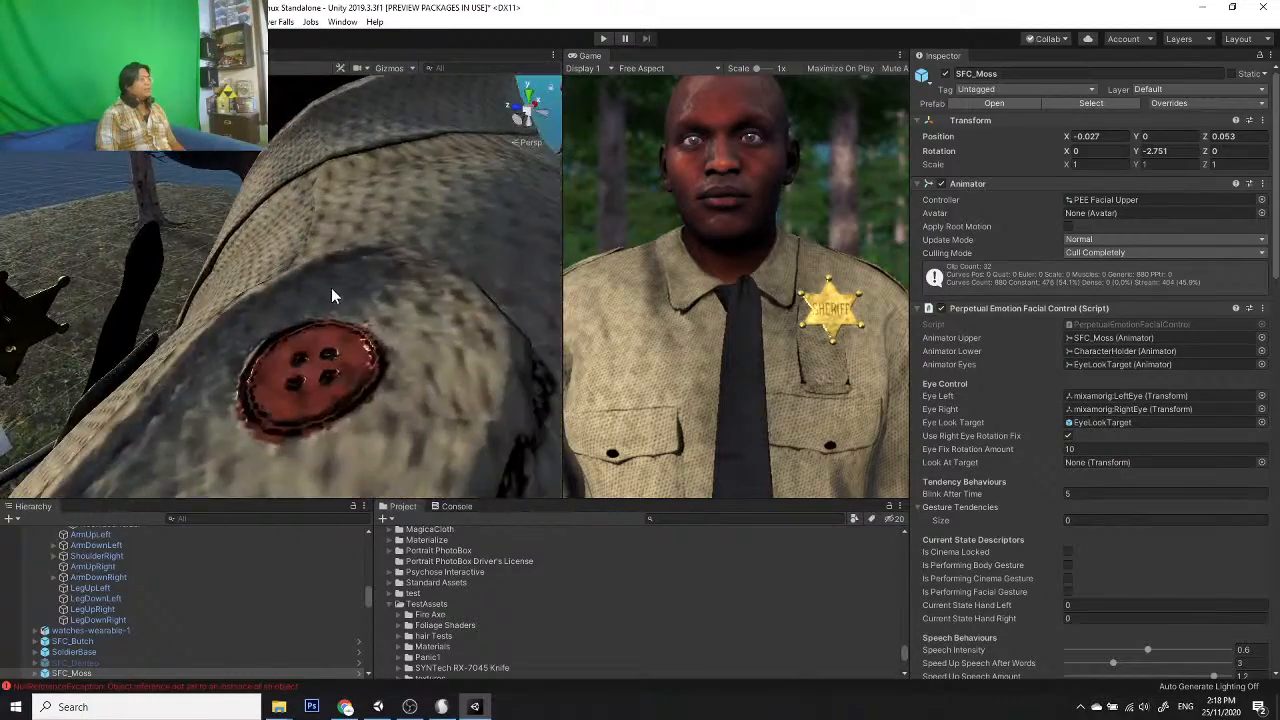
left_click_drag(332, 291, 350, 318, "alt")
middle_click_drag(363, 312, 383, 356)
left_click_drag(383, 356, 188, 328, "alt")
left_click(268, 345)
left_click_drag(228, 376, 428, 350, "alt")
scroll(426, 341, "down", 3)
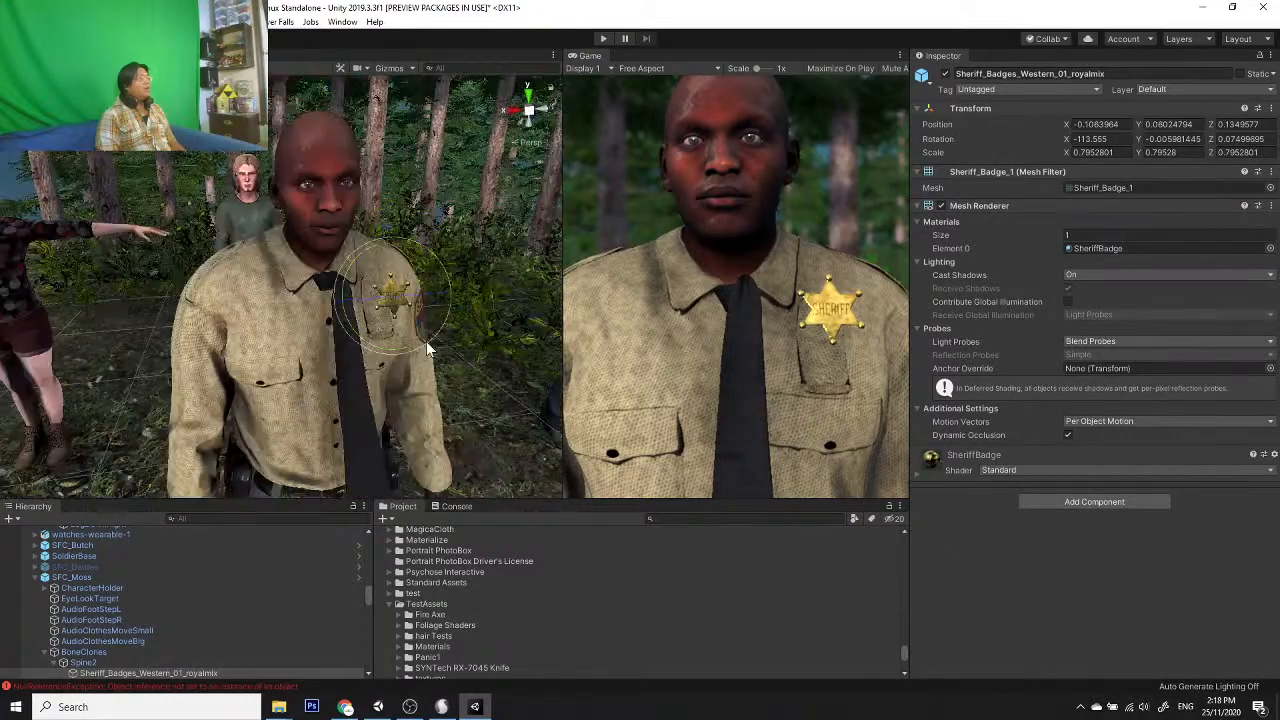
Step: Examine SFC_Moss's eye and eyelid in close-up from the side
middle_click_drag(426, 341, 367, 378)
left_click_drag(367, 378, 385, 343, "alt")
middle_click_drag(379, 284, 333, 368)
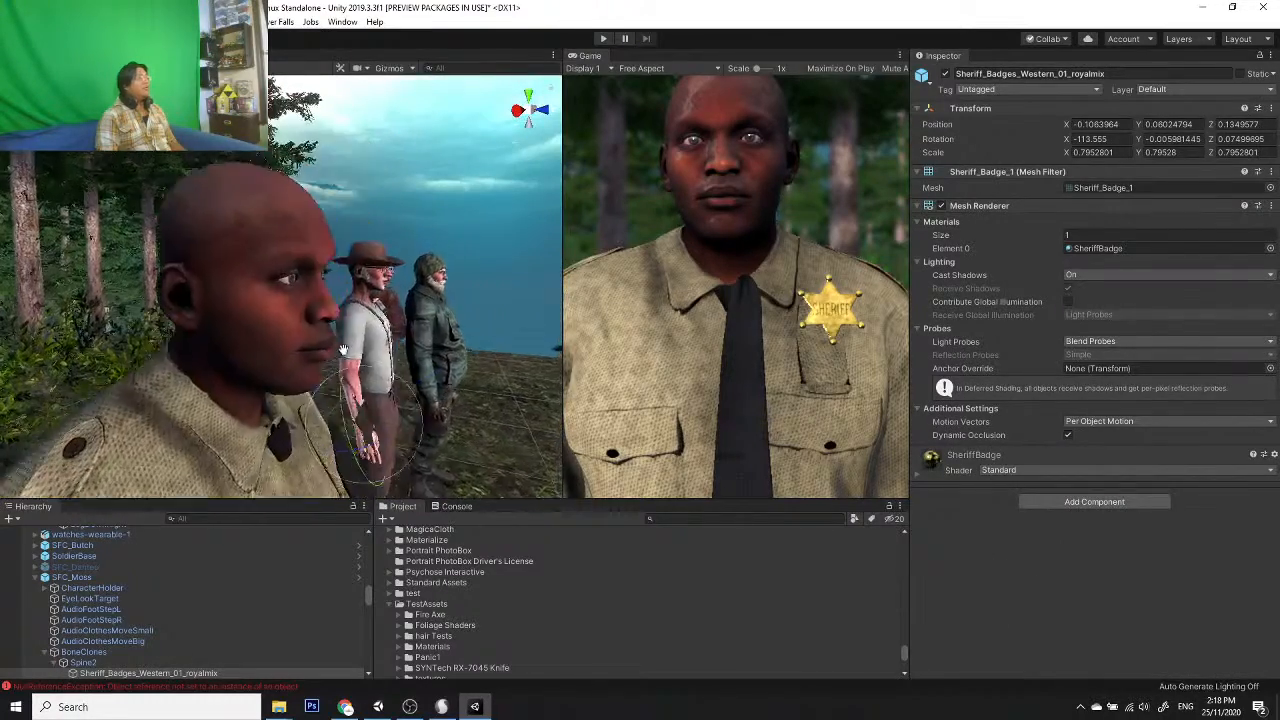
scroll(333, 368, "up", 4)
left_click_drag(333, 368, 370, 327, "alt")
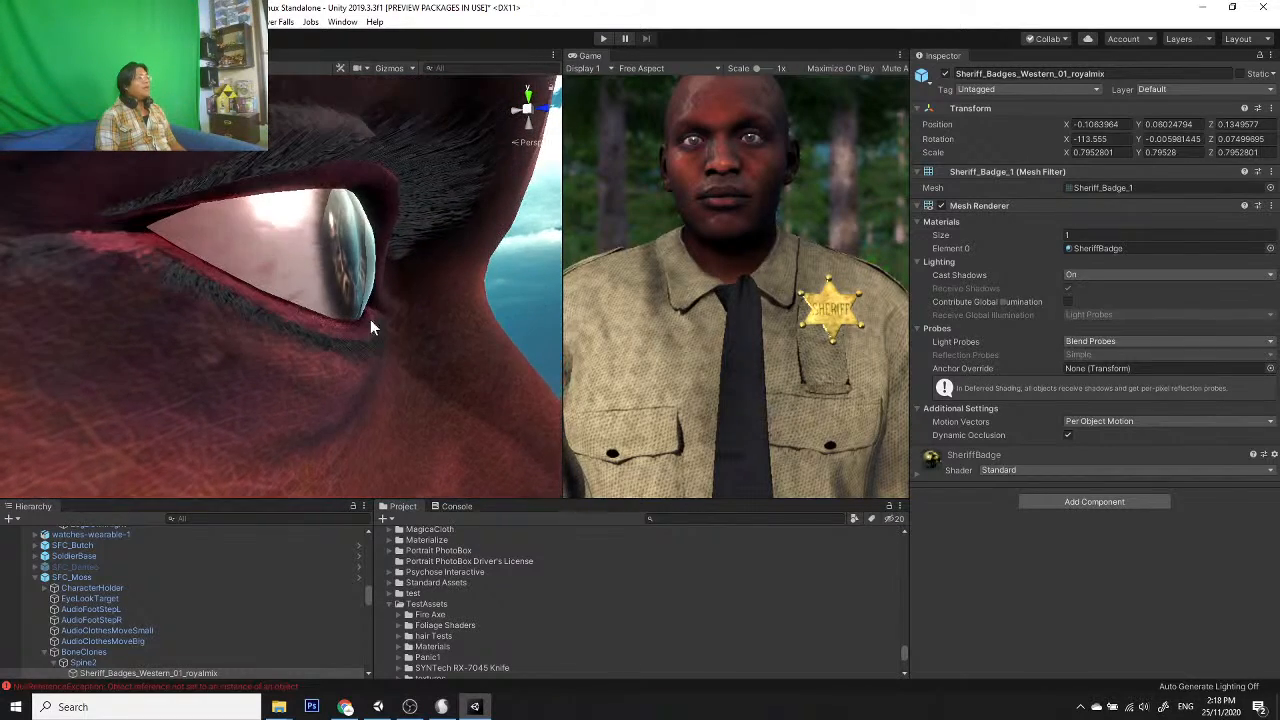
left_click_drag(255, 262, 296, 273, "alt")
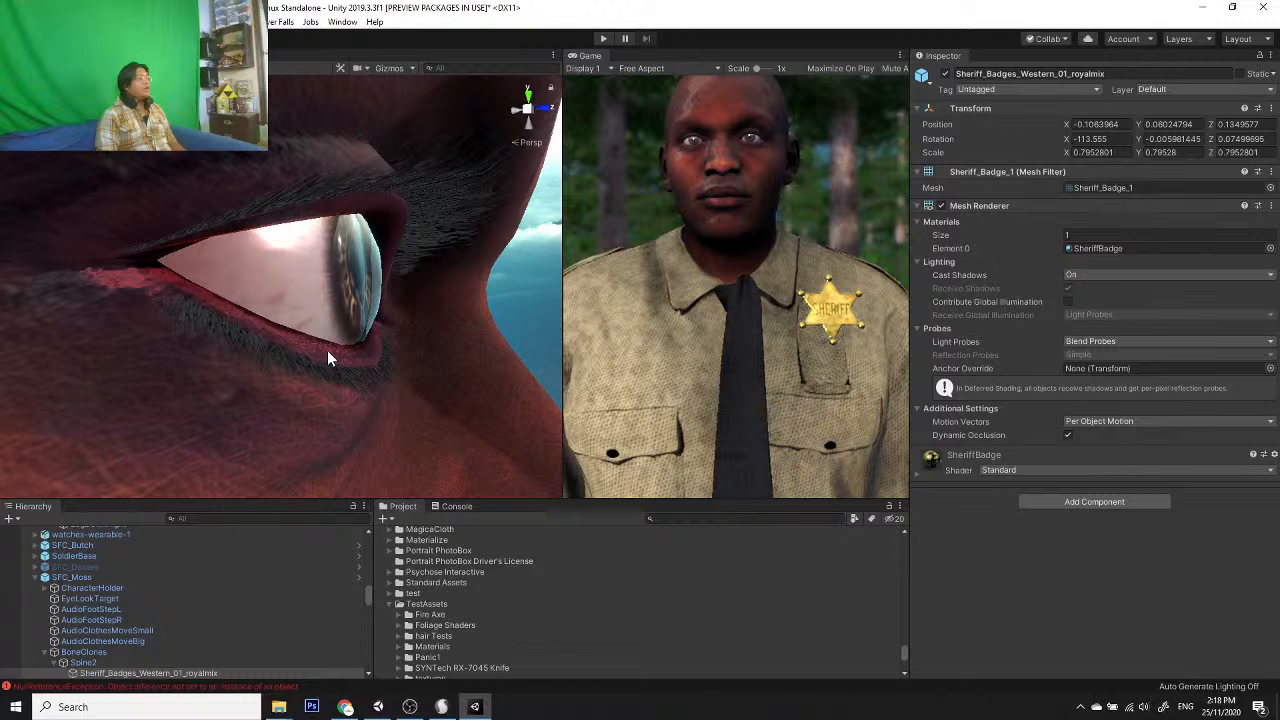
left_click_drag(363, 327, 379, 303, "alt")
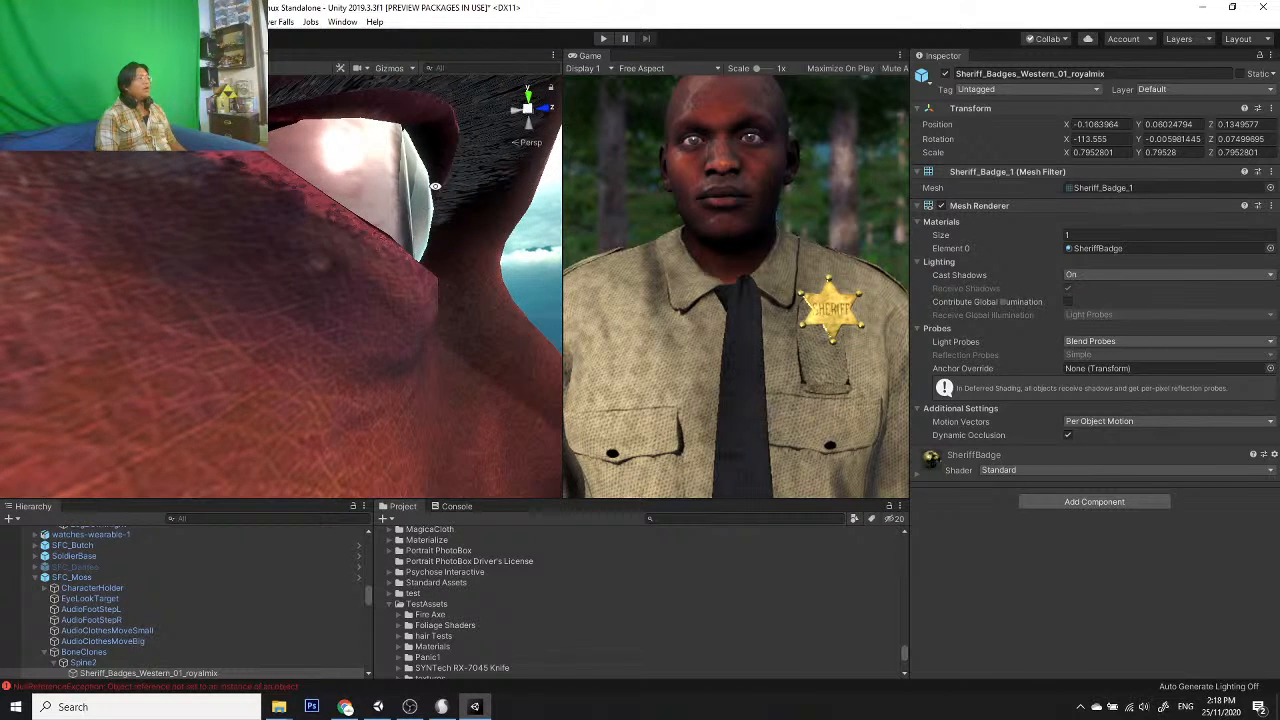
left_click_drag(435, 186, 373, 232, "alt")
left_click_drag(257, 277, 325, 285, "alt")
Step: Select SFC_Moss and examine his face from the front
left_click(400, 312)
key("f")
scroll(325, 285, "up", 4)
middle_click_drag(325, 250, 328, 371)
scroll(330, 371, "up", 6)
left_click_drag(349, 371, 280, 373, "alt")
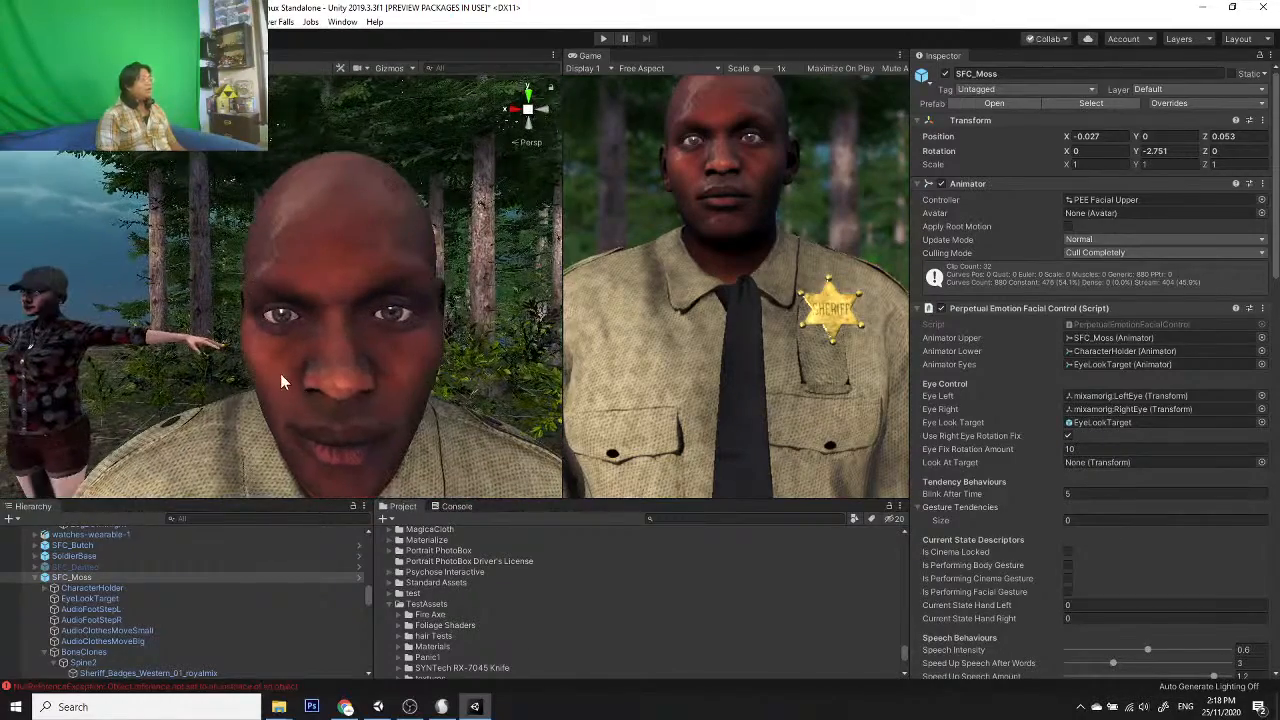
Step: Open the Portrait PhotoBox scene without saving the changes to the livestream room scene
scroll(525, 562, "down", 4)
scroll(472, 633, "down", 5)
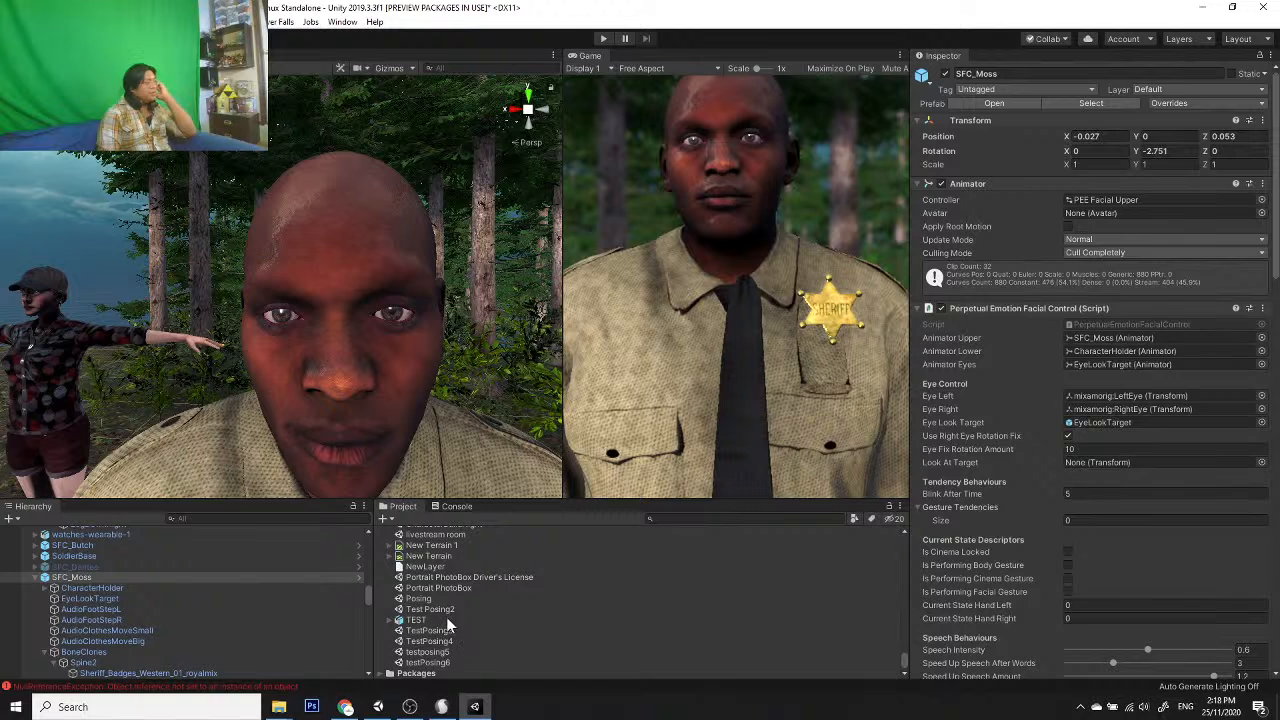
left_click(447, 588)
double_click(447, 590)
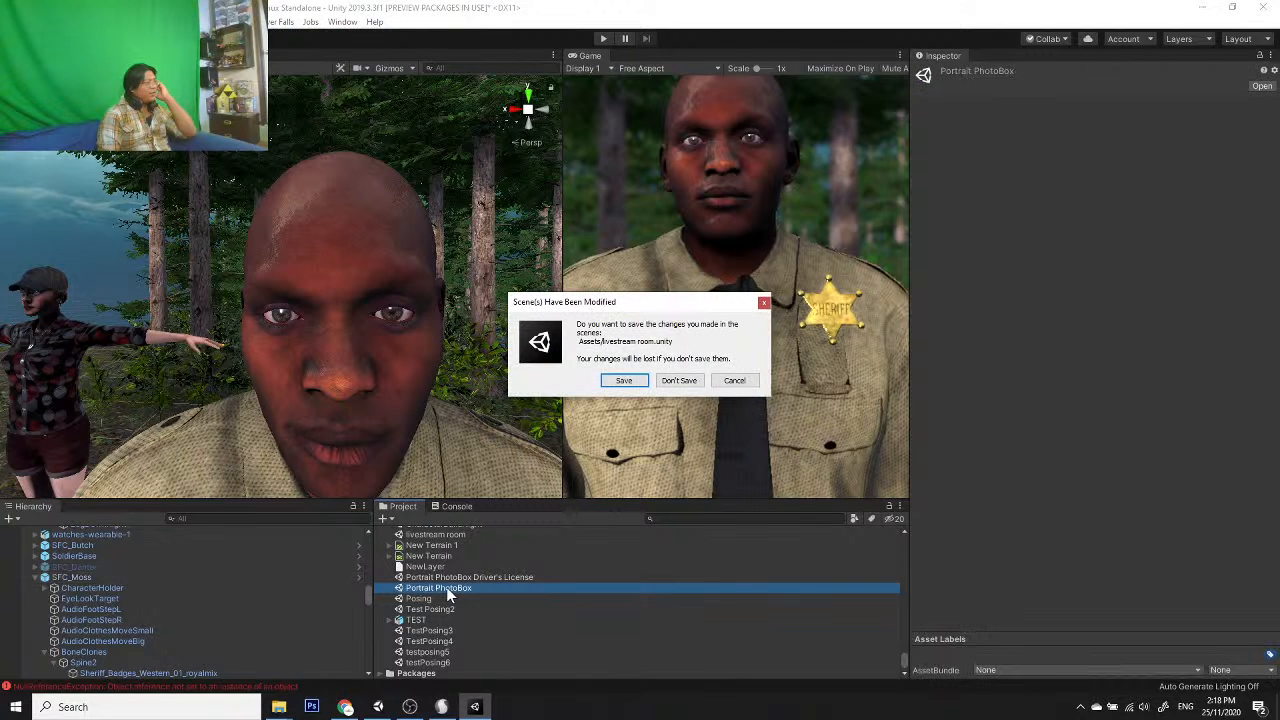
left_click(678, 381)
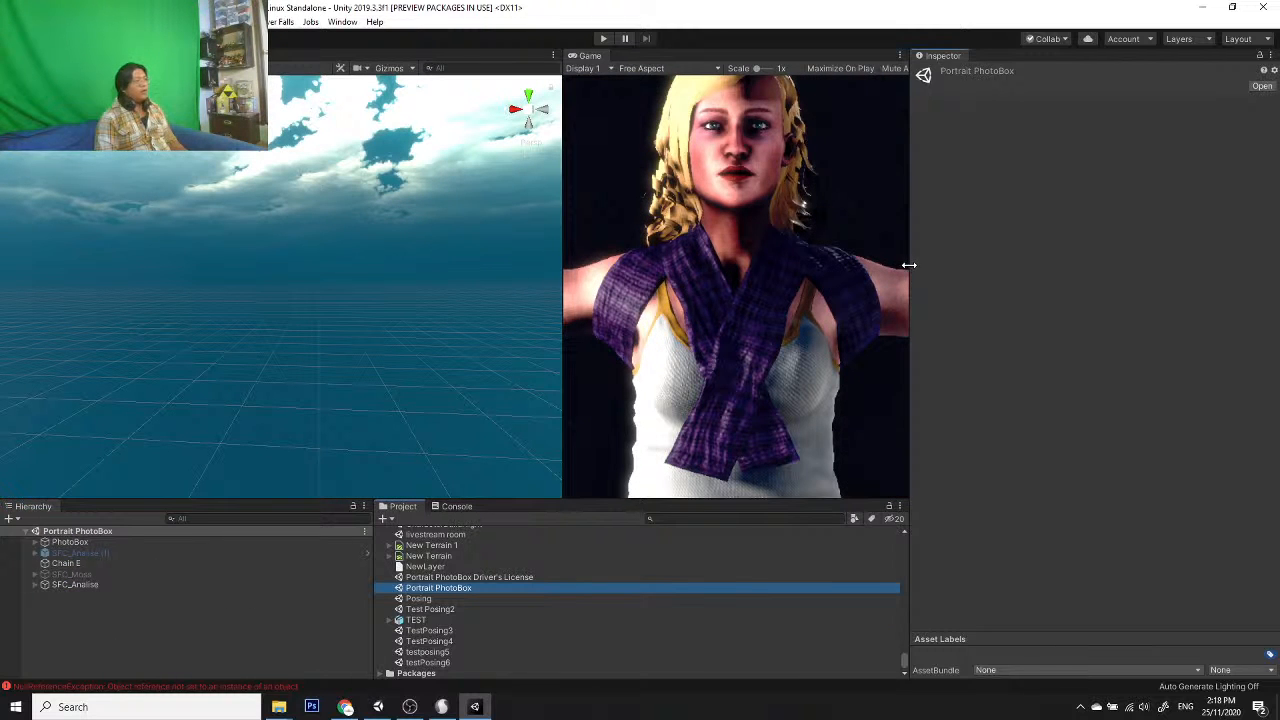
Step: Locate the PhotoBox object in the Scene view and look inside it at the character from the front
left_click_drag(909, 265, 939, 262)
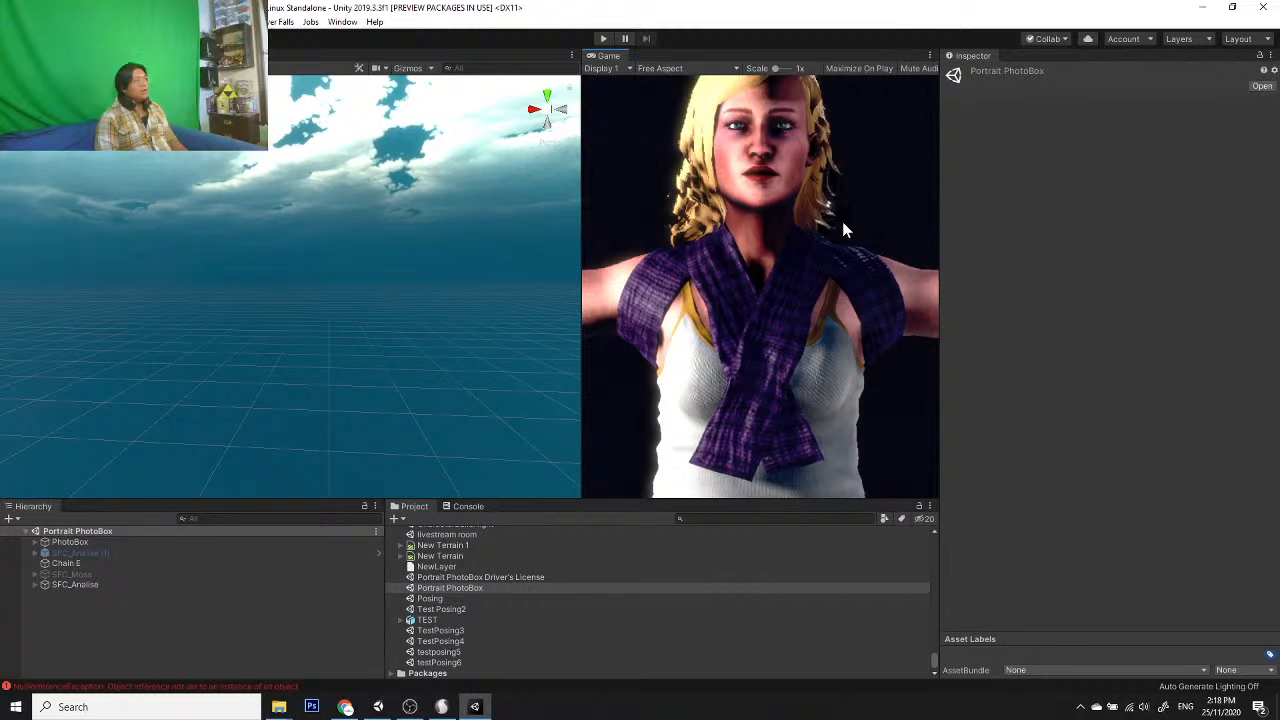
left_click(66, 541)
key("f")
scroll(285, 309, "up", 4)
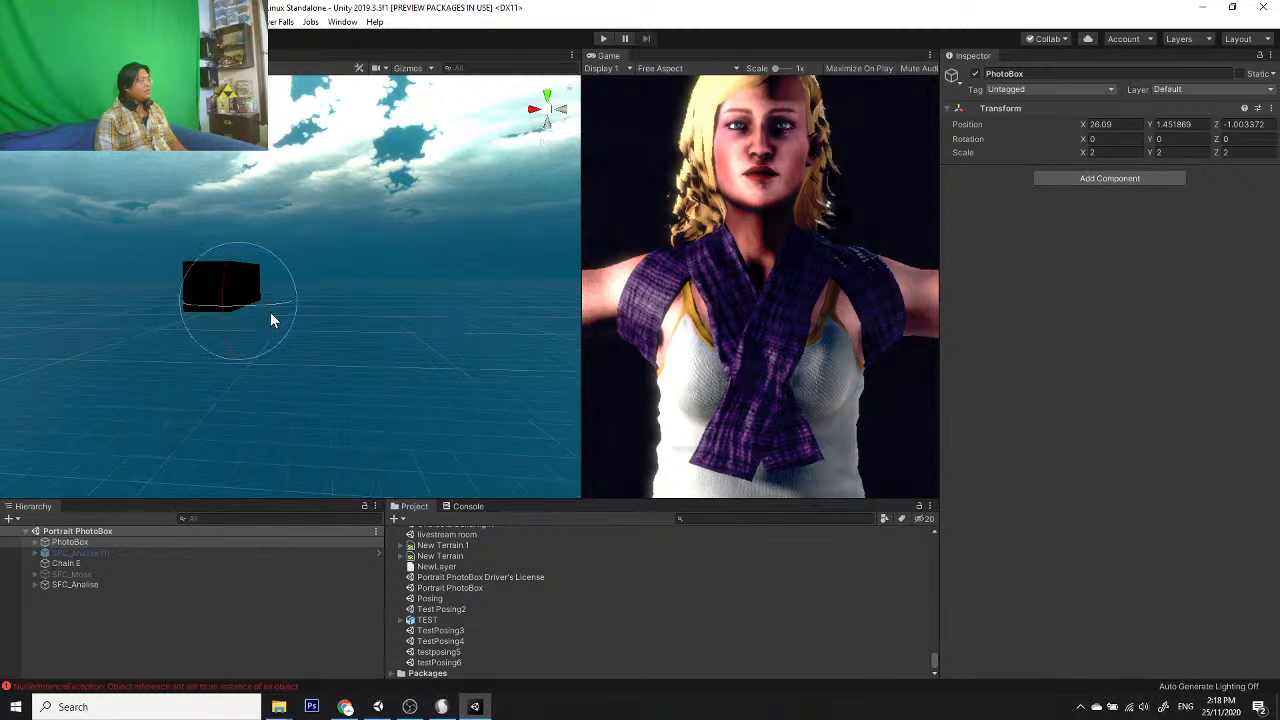
middle_click_drag(265, 318, 314, 348)
scroll(311, 346, "up", 4)
scroll(313, 348, "up", 10)
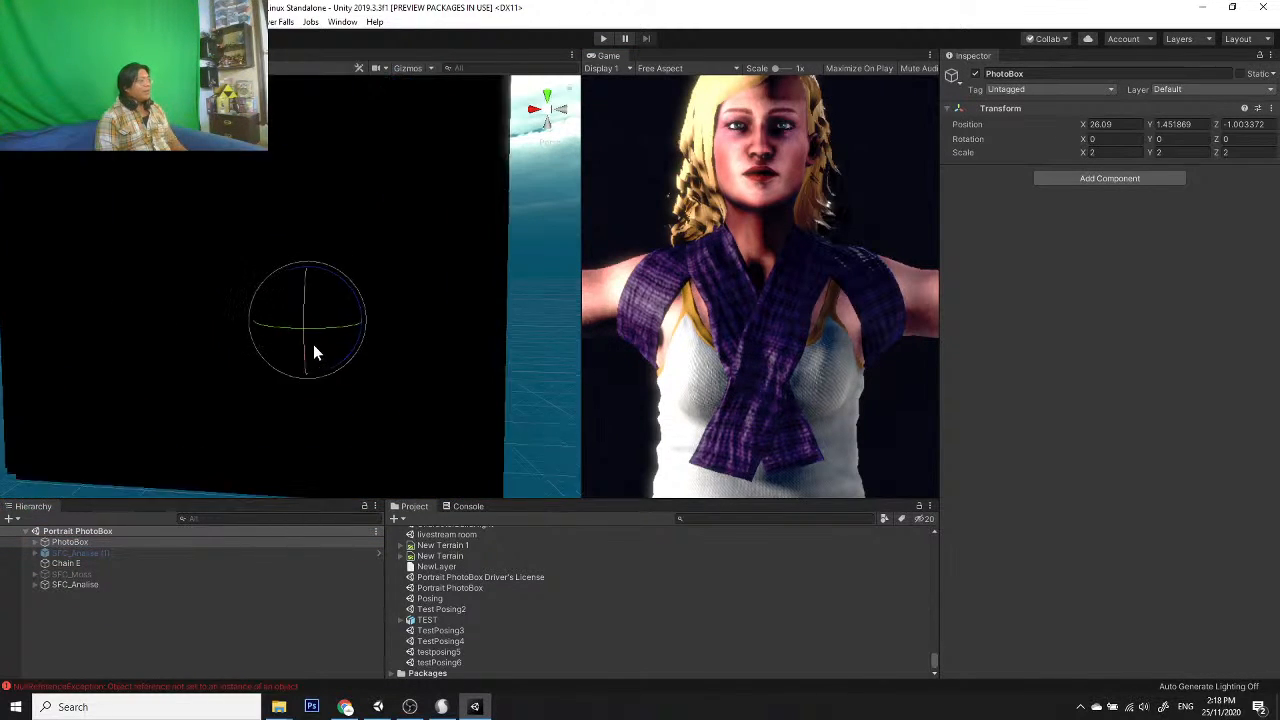
mouse_move(387, 281)
middle_mouse_down()
mouse_move(325, 387)
mouse_move(400, 290)
middle_mouse_up()
scroll(310, 370, "down", 4)
left_click_drag(400, 300, 670, 263, "alt")
Step: Select the scarf mesh on SFC_Helen's chest and widen the Game view at the Scene view's expense
left_click(204, 350)
scroll(178, 346, "up", 3)
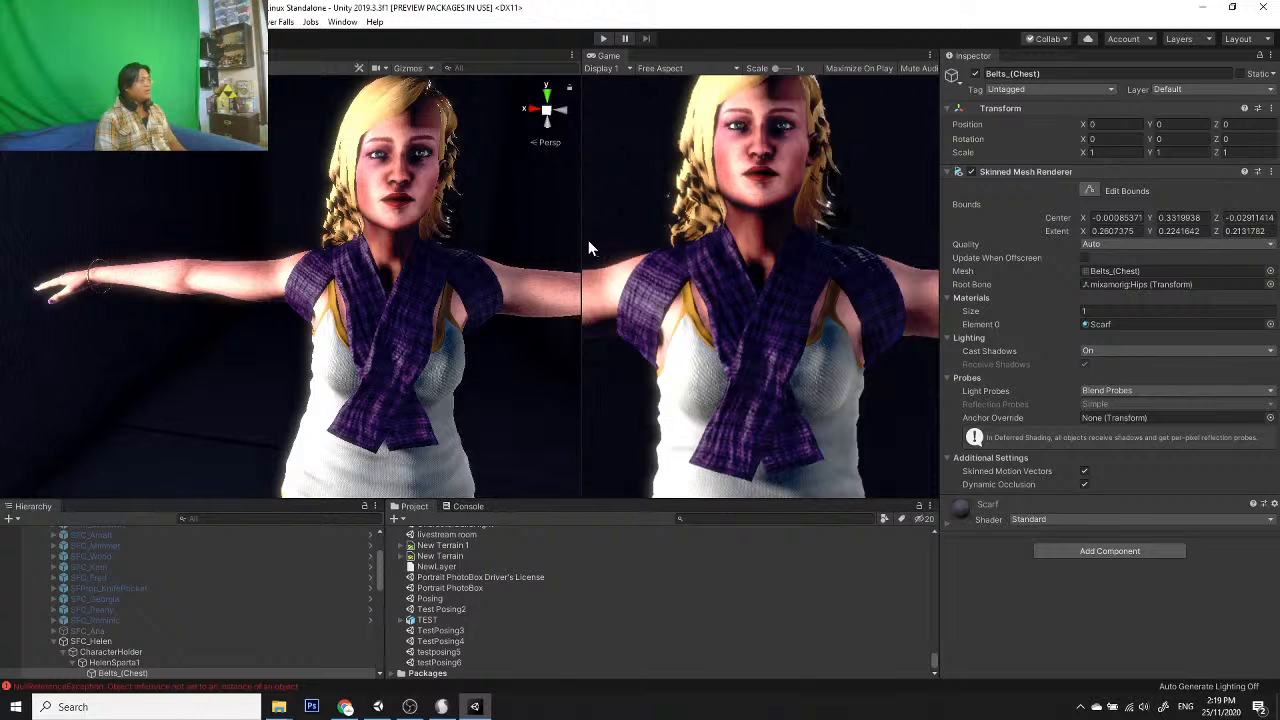
left_click_drag(580, 240, 341, 240)
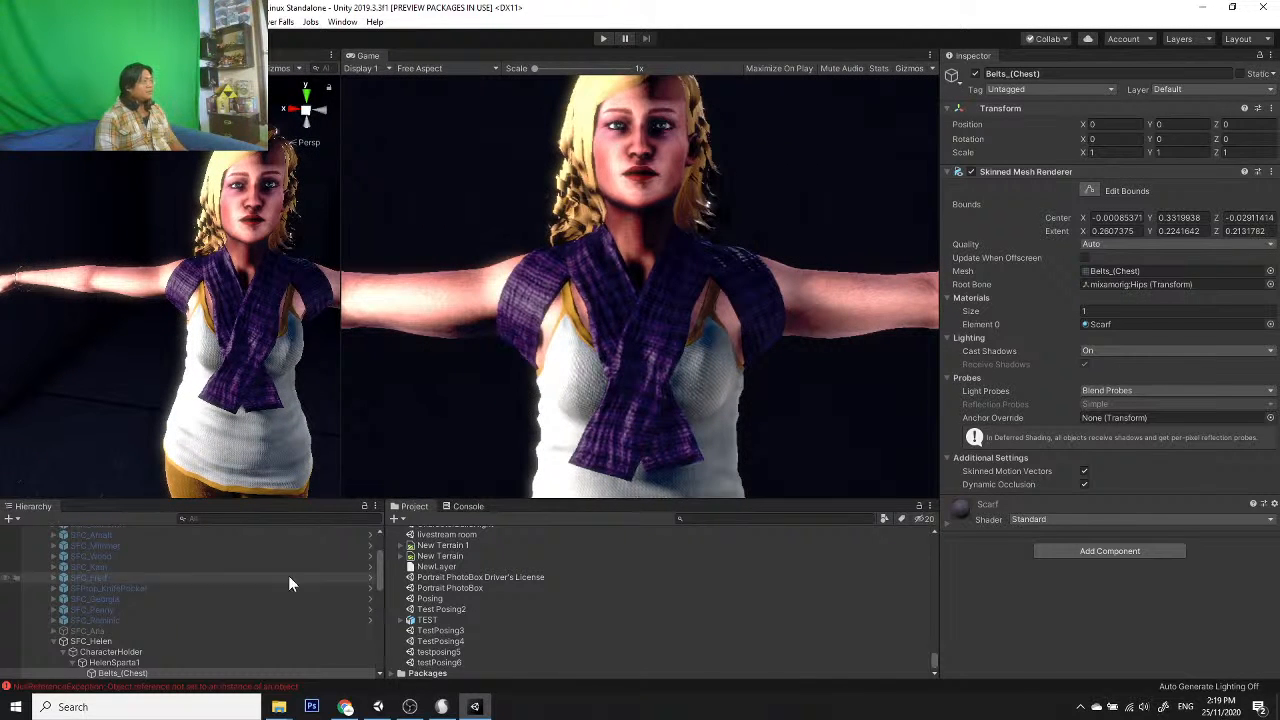
Step: Deactivate SFC_Helen, activate SFC_Karn in the photo box and view his outfit up close
left_click(52, 641)
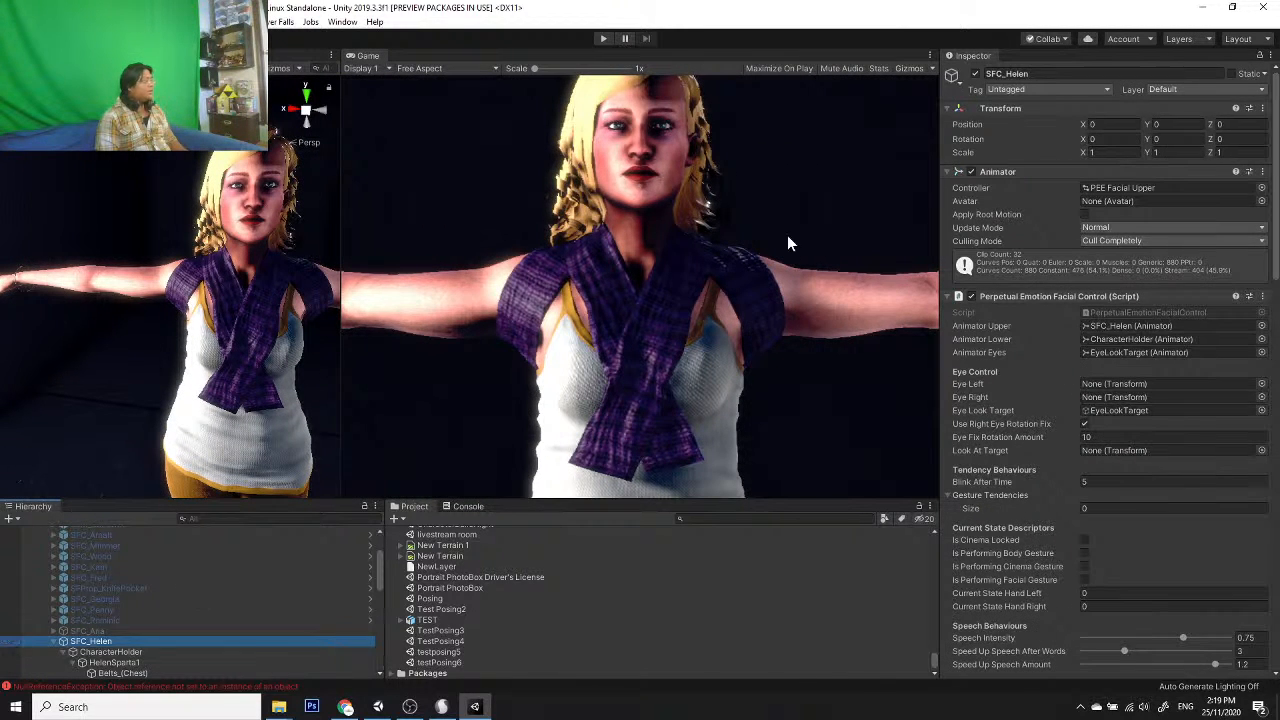
left_click(975, 72)
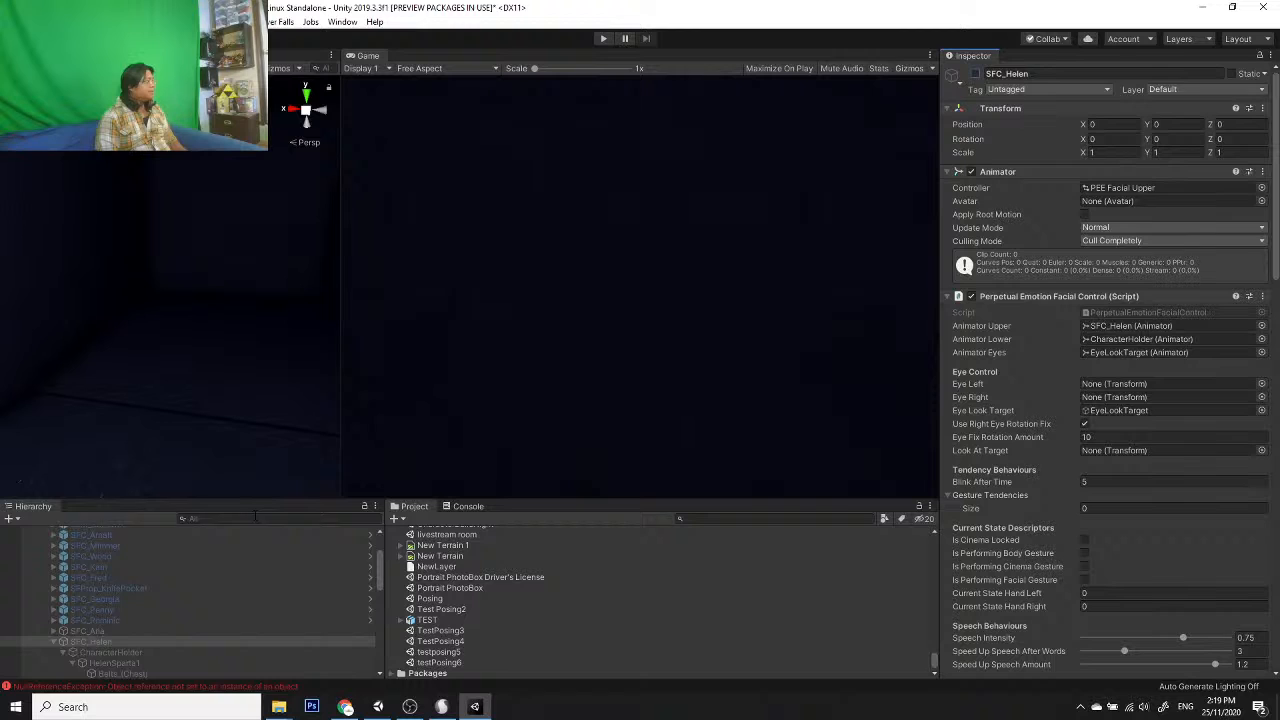
left_click(119, 567)
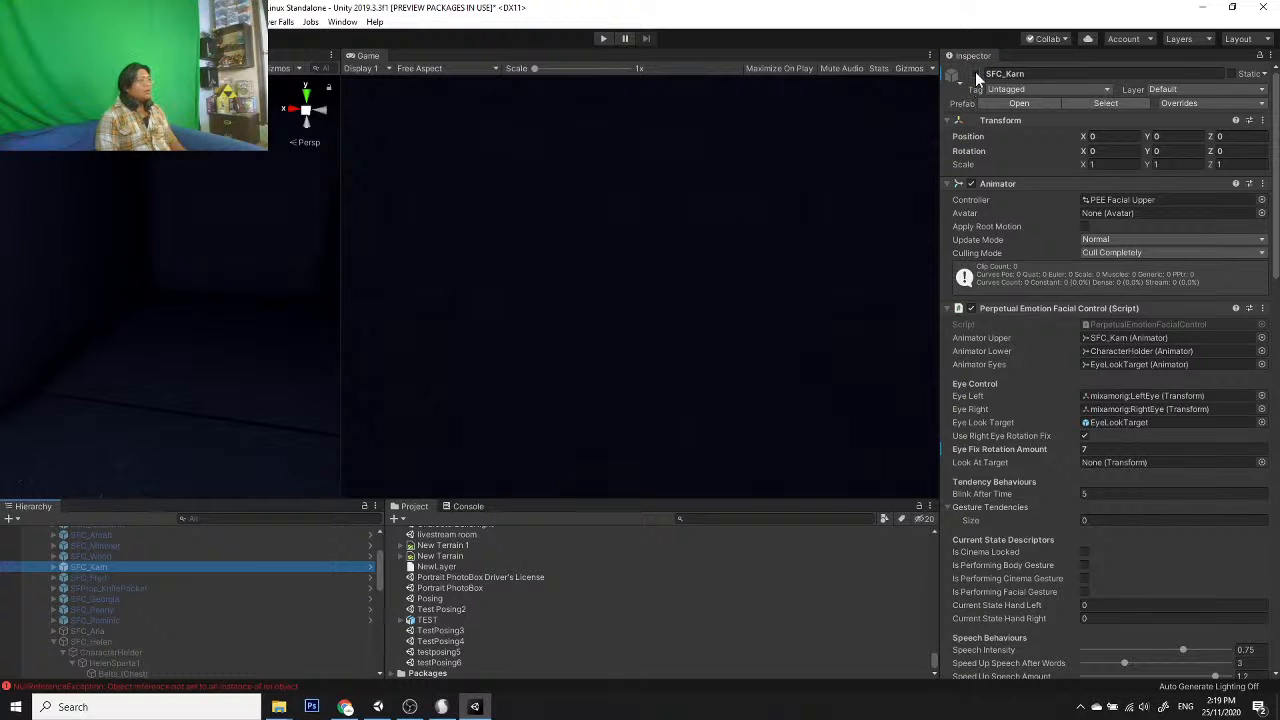
left_click(975, 73)
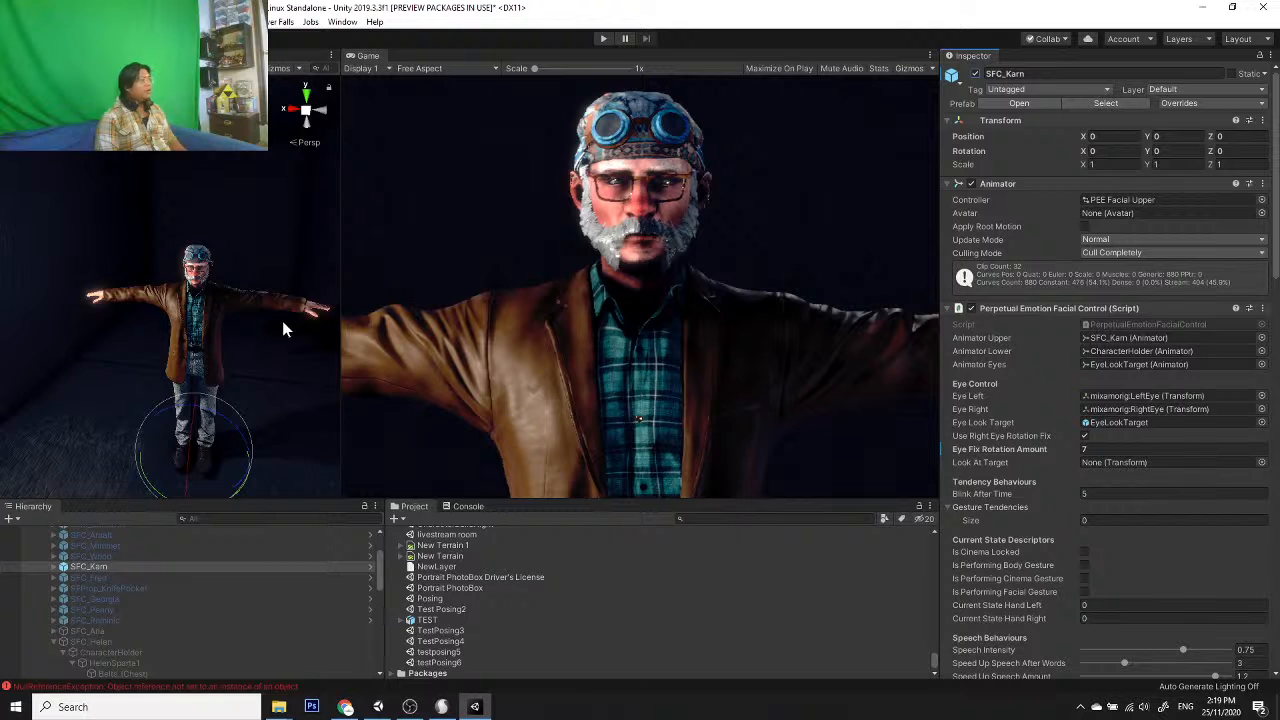
scroll(280, 330, "up", 6)
scroll(266, 334, "down", 2)
mouse_move(266, 334)
middle_mouse_down()
mouse_move(192, 334)
mouse_move(283, 335)
middle_mouse_up()
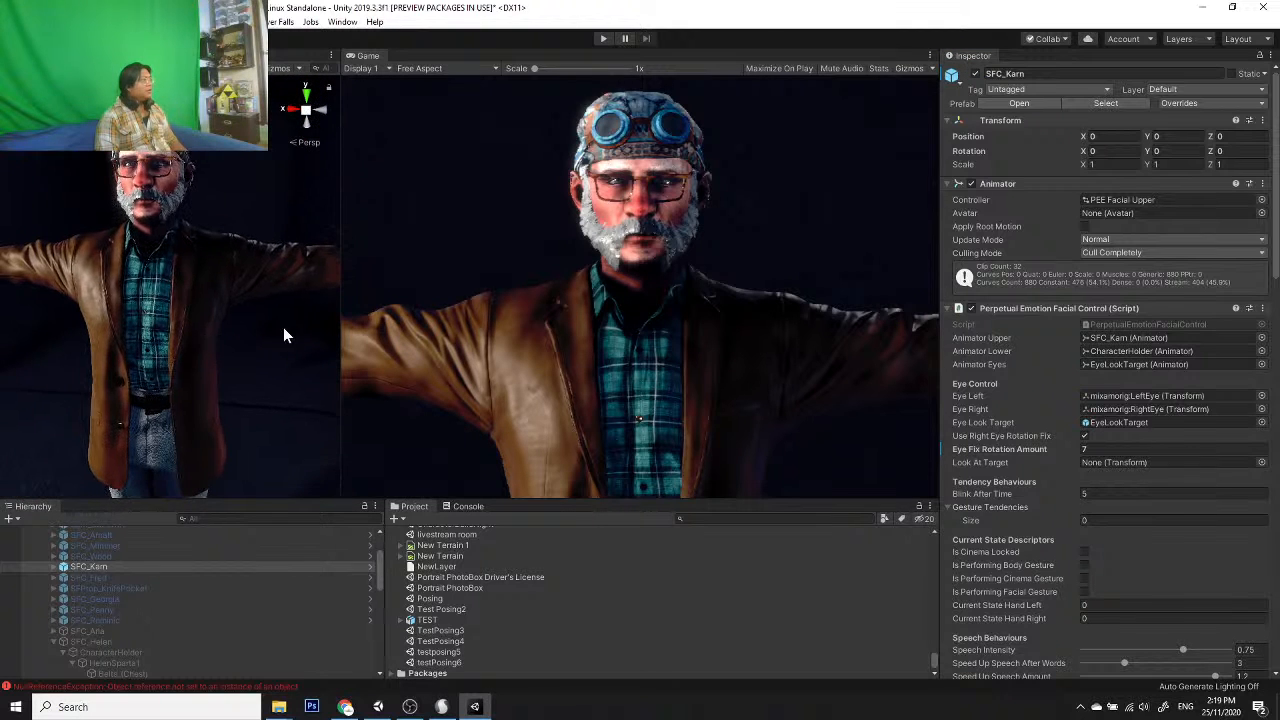
Step: Deactivate SFC_Karn, activate SFC_Analise in the photo box and view her from an angle
left_click(975, 74)
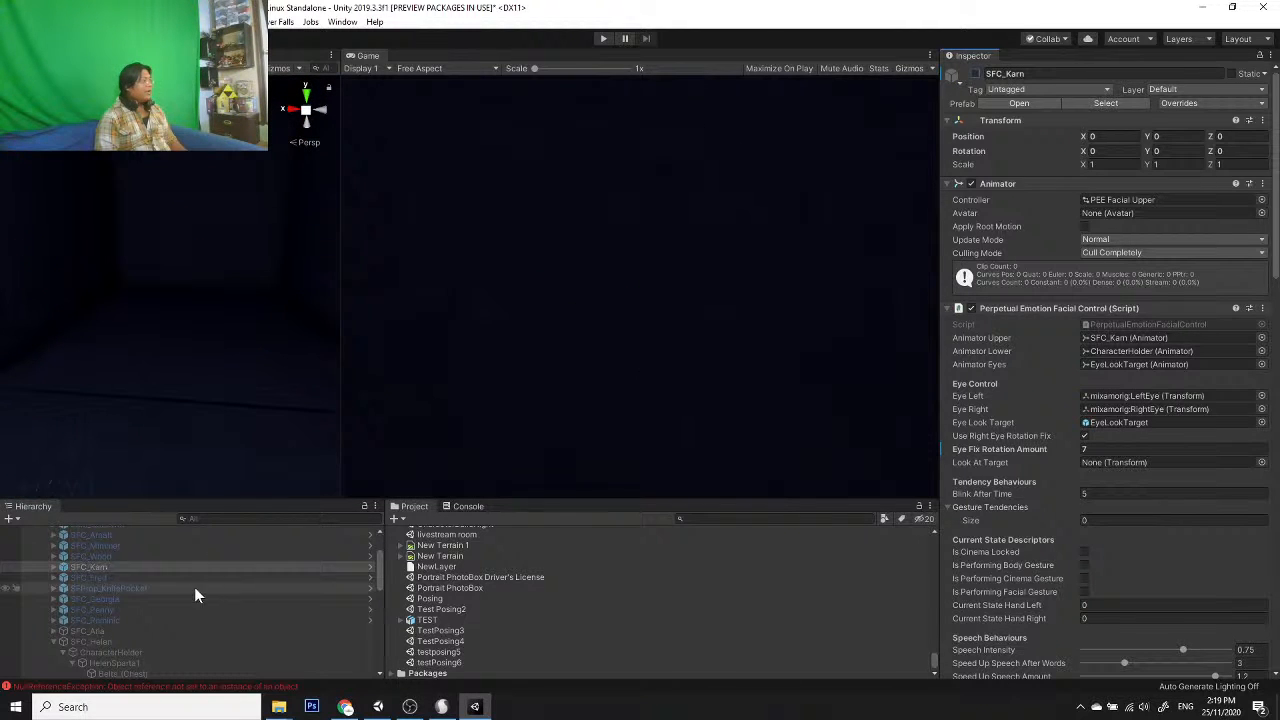
scroll(142, 579, "up", 2)
left_click(160, 552)
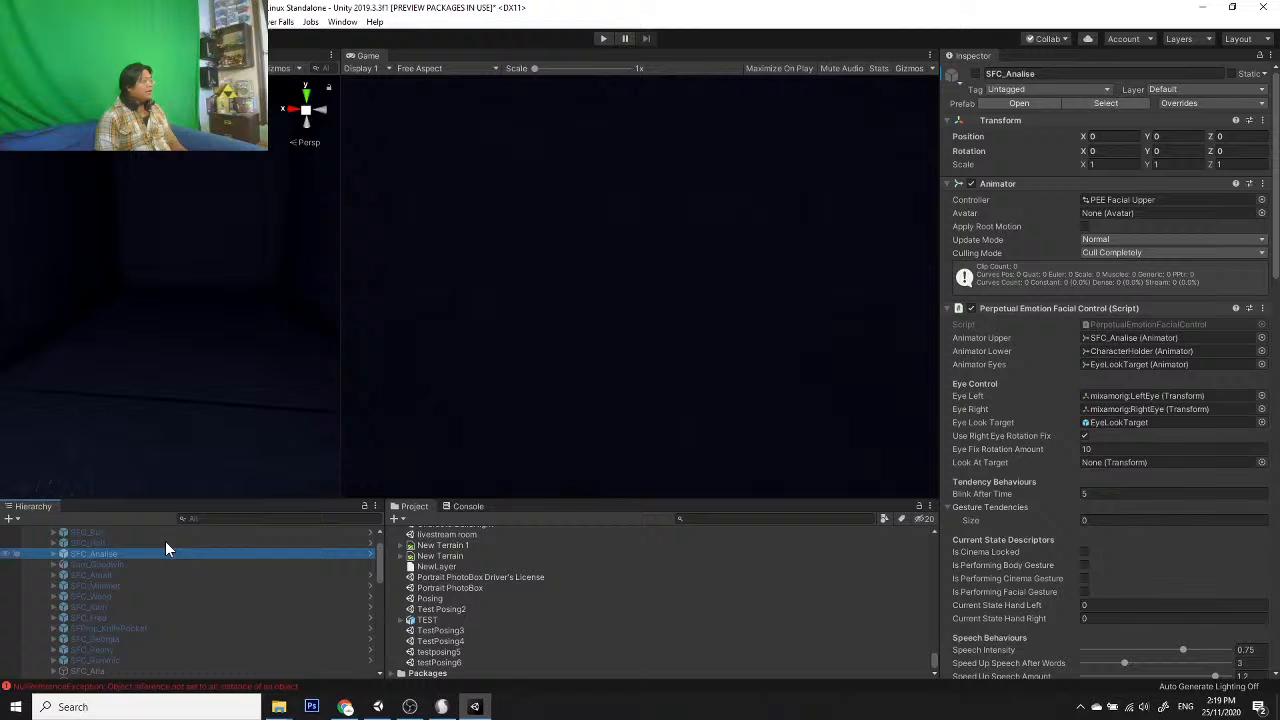
left_click(975, 74)
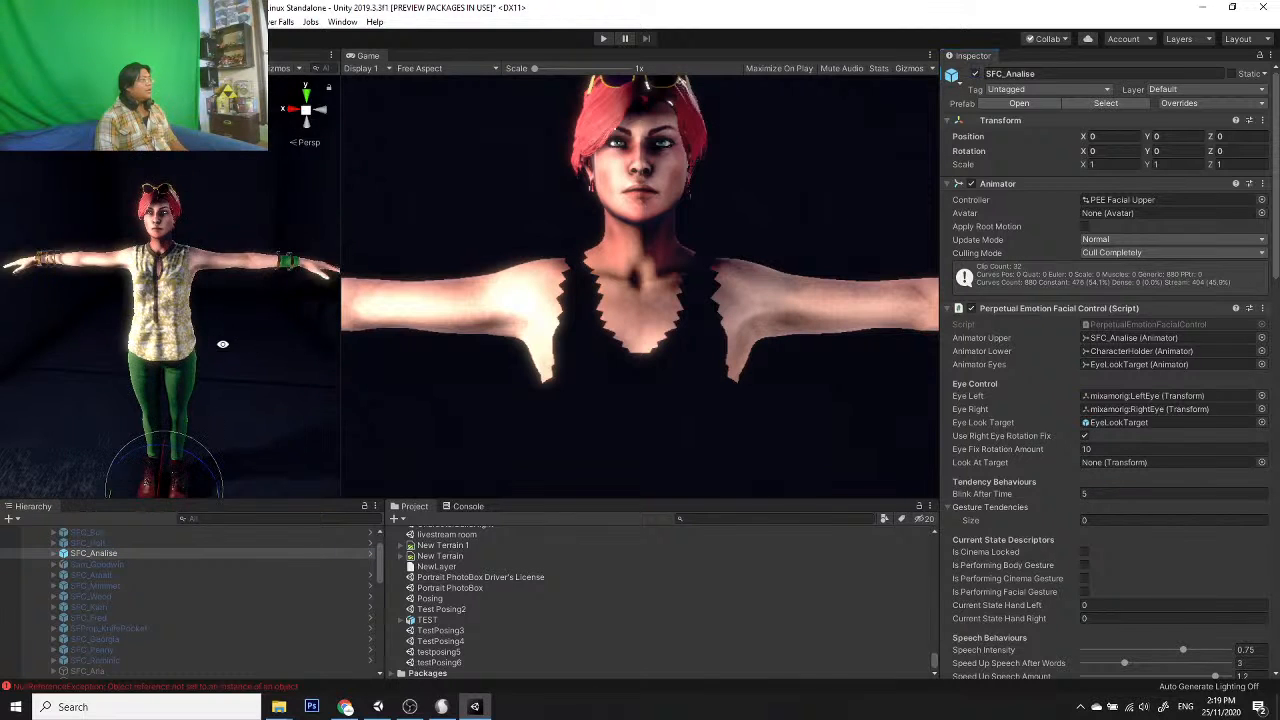
left_click_drag(222, 344, 292, 383, "alt")
scroll(252, 383, "up", 2)
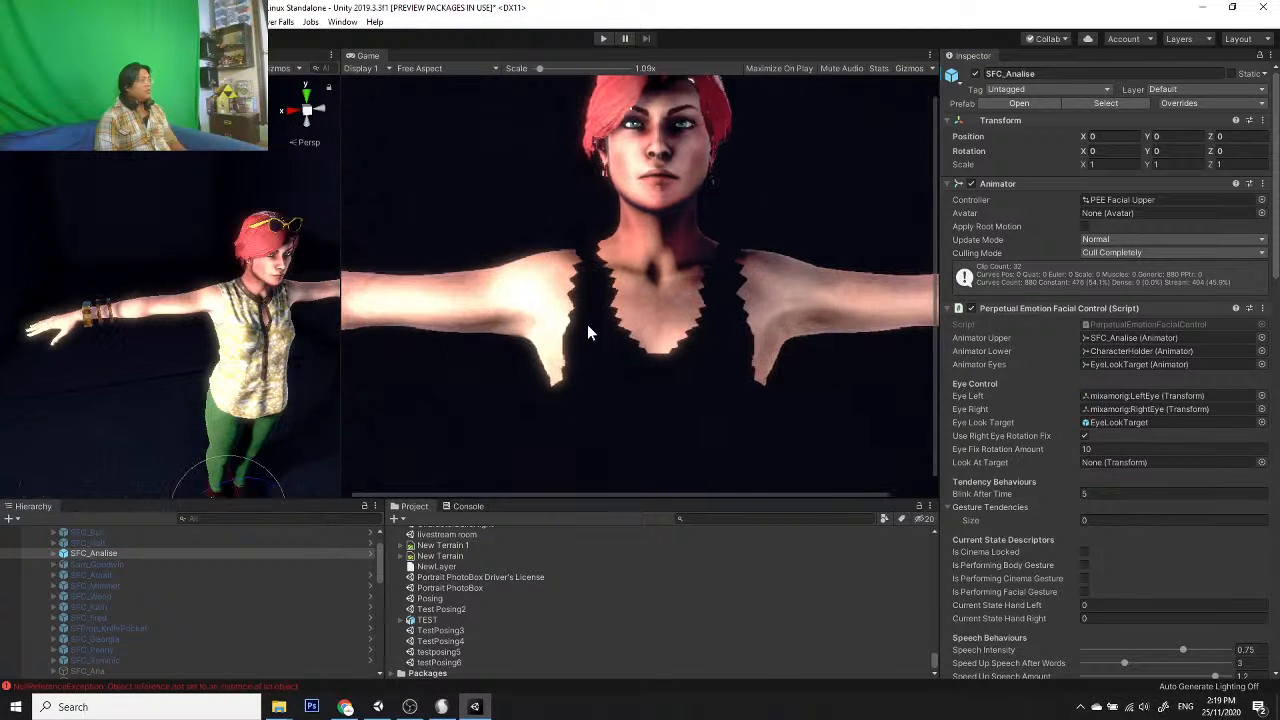
left_click(1179, 40)
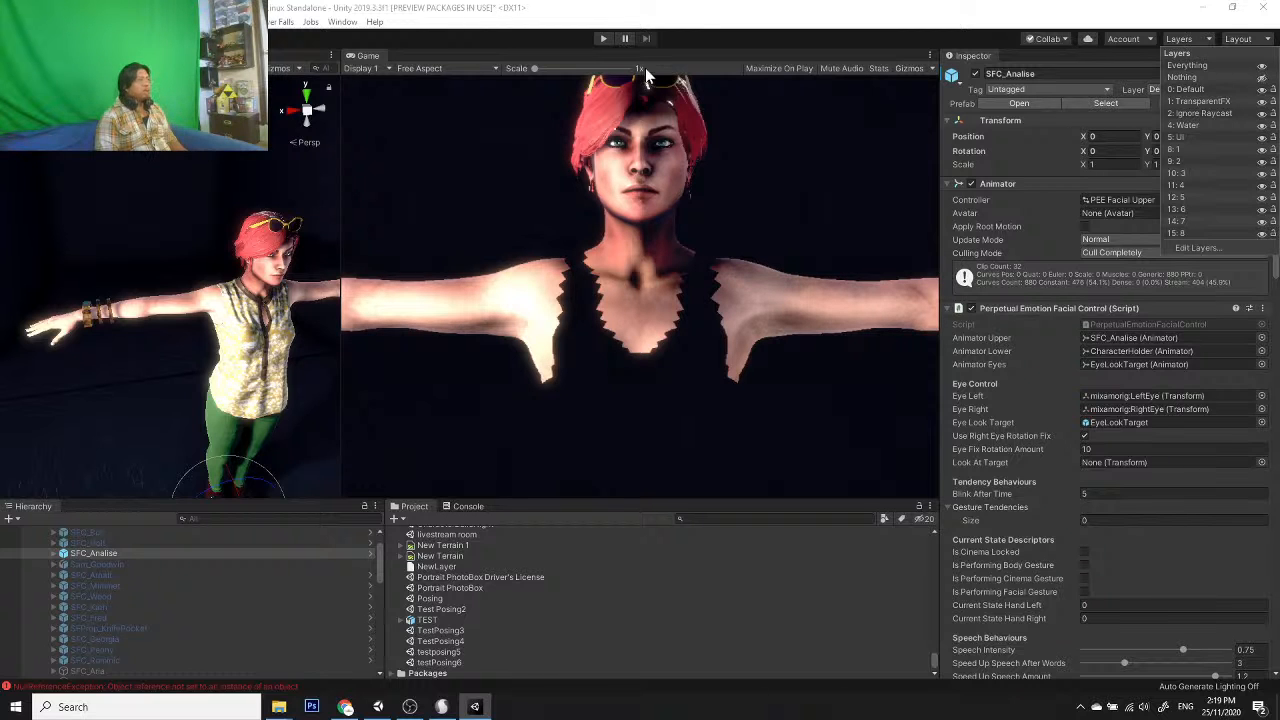
left_click_drag(480, 8, 464, 52)
double_click(677, 55)
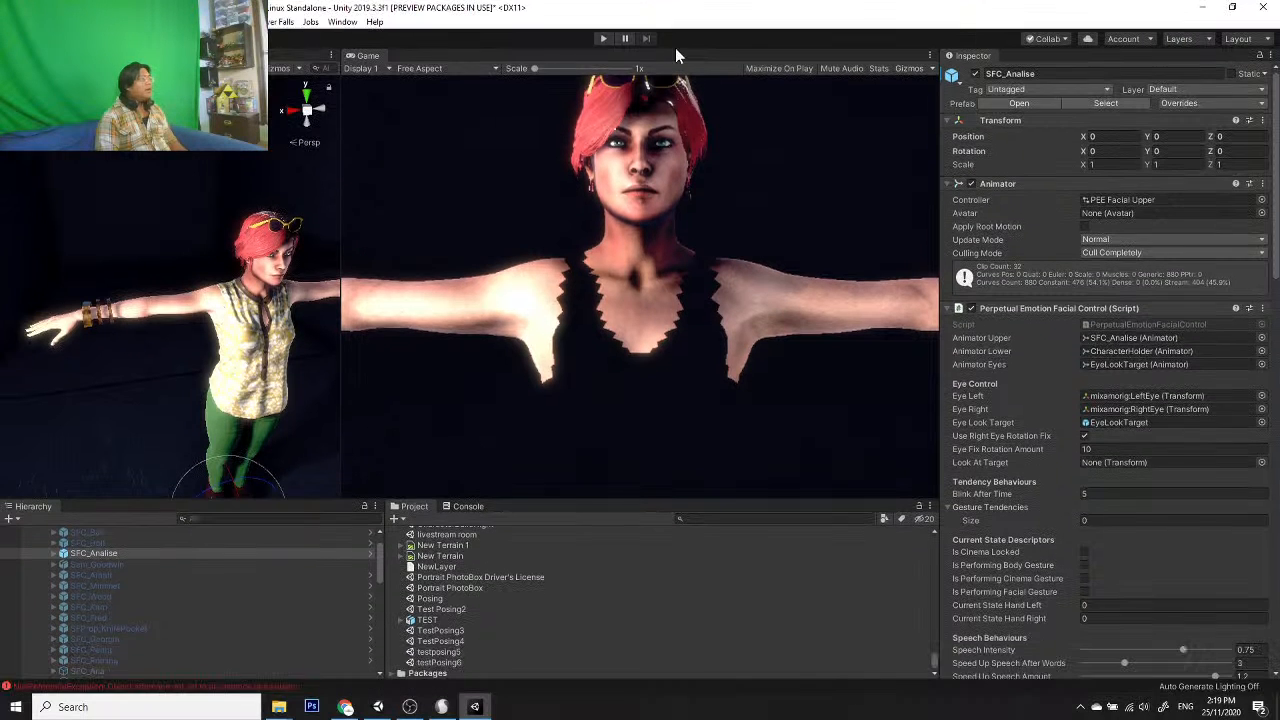
Step: Select SFC_Analise's Tops mesh and enable Update When Offscreen on its Skinned Mesh Renderer
left_click(232, 374)
left_click(231, 374)
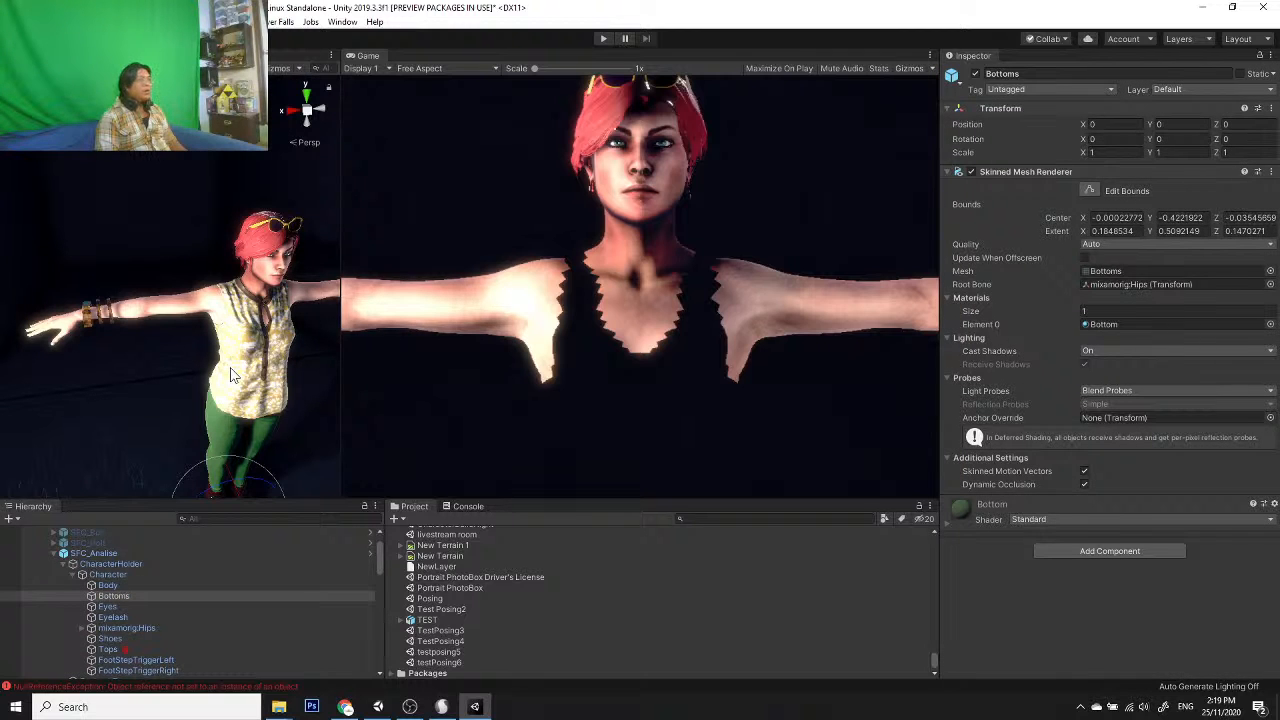
left_click(230, 374)
left_click(230, 374)
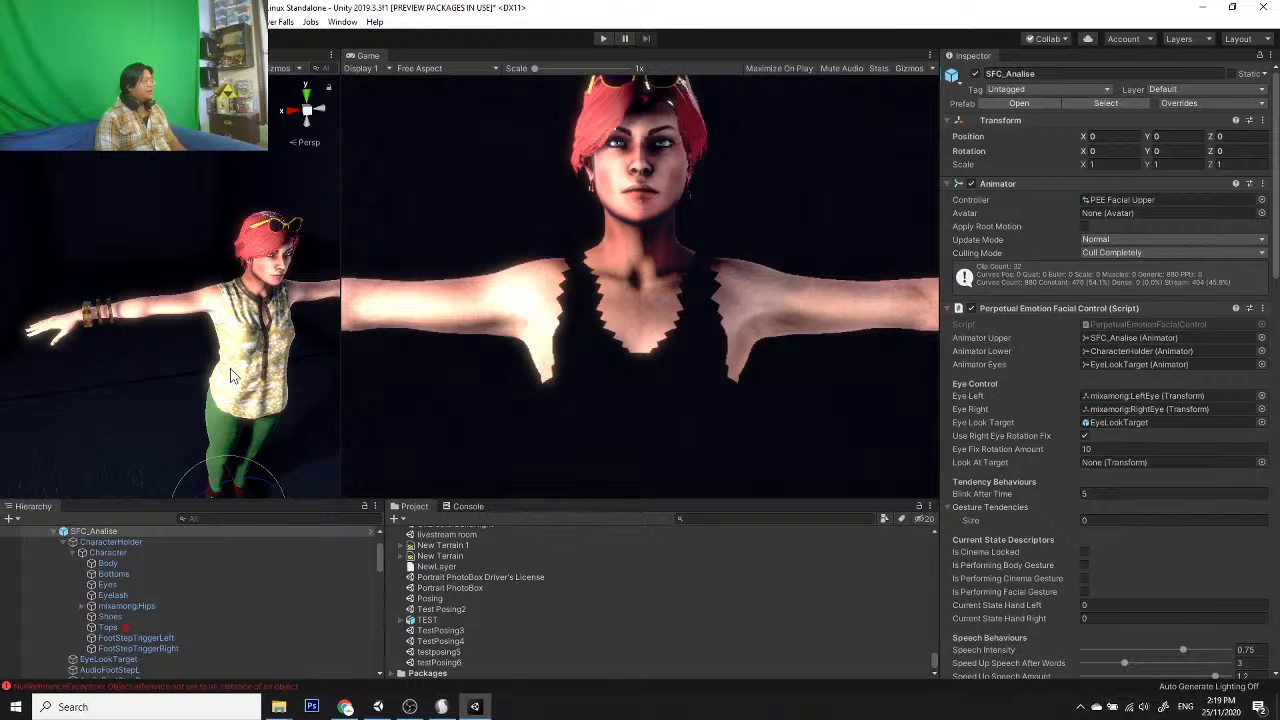
left_click(230, 375)
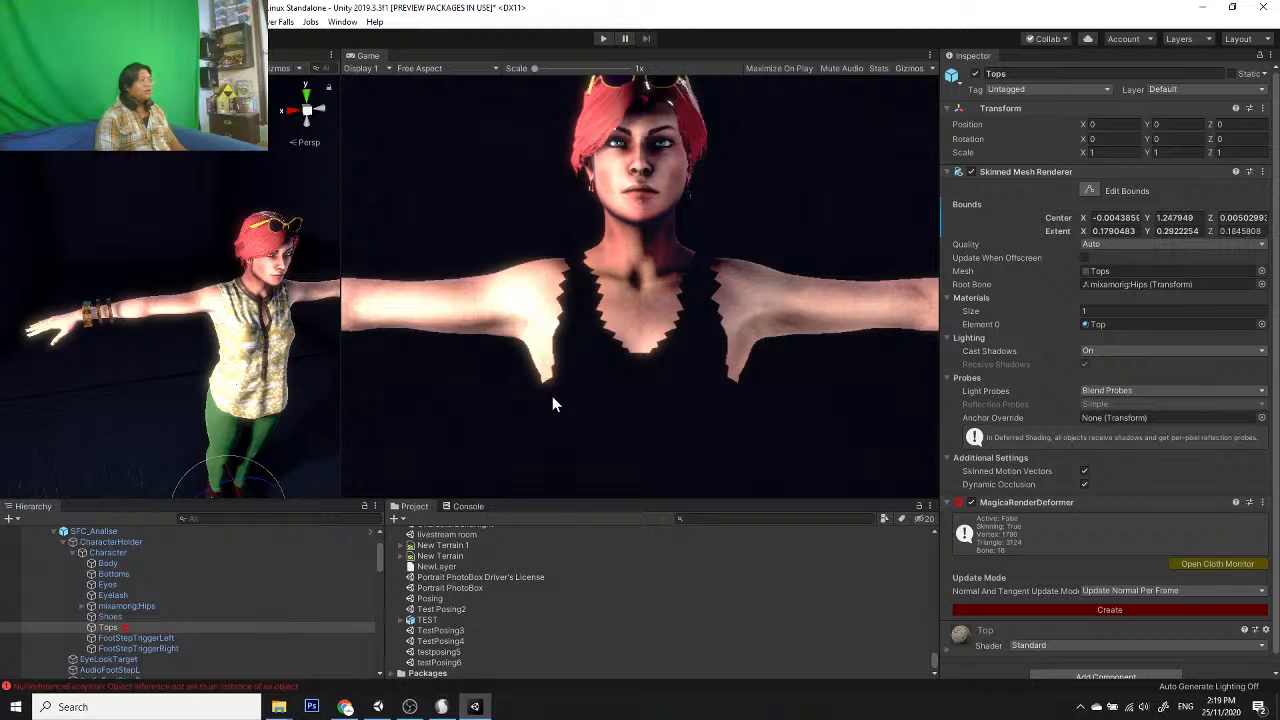
key("f")
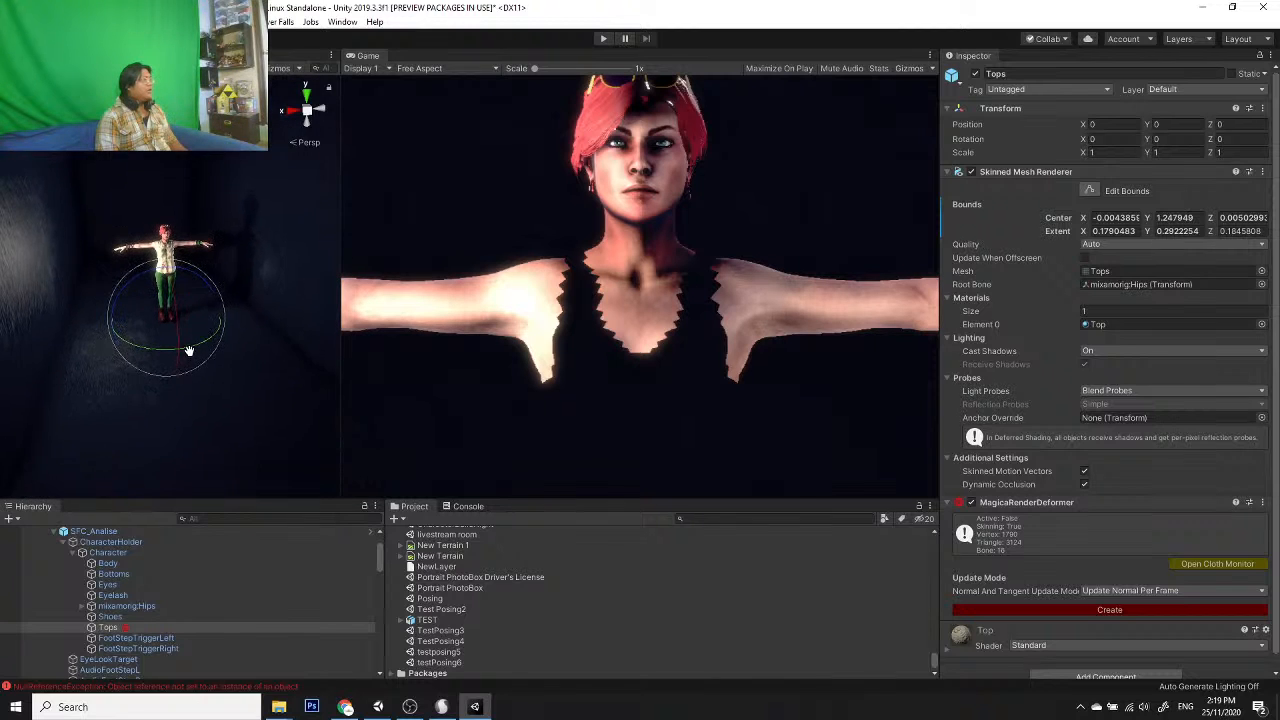
left_click(1086, 258)
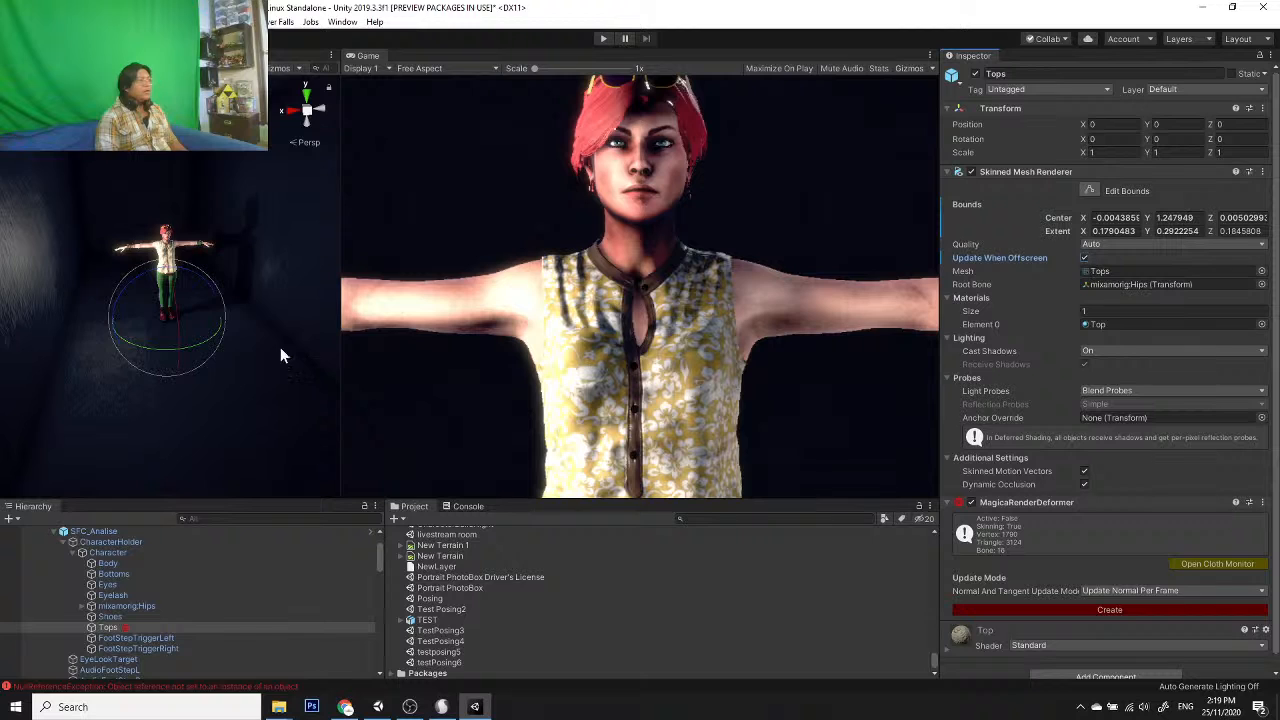
Step: Narrow the Inspector and widen the Scene view beside the Game view for a larger look at SFC_Analise
scroll(281, 355, "up", 5)
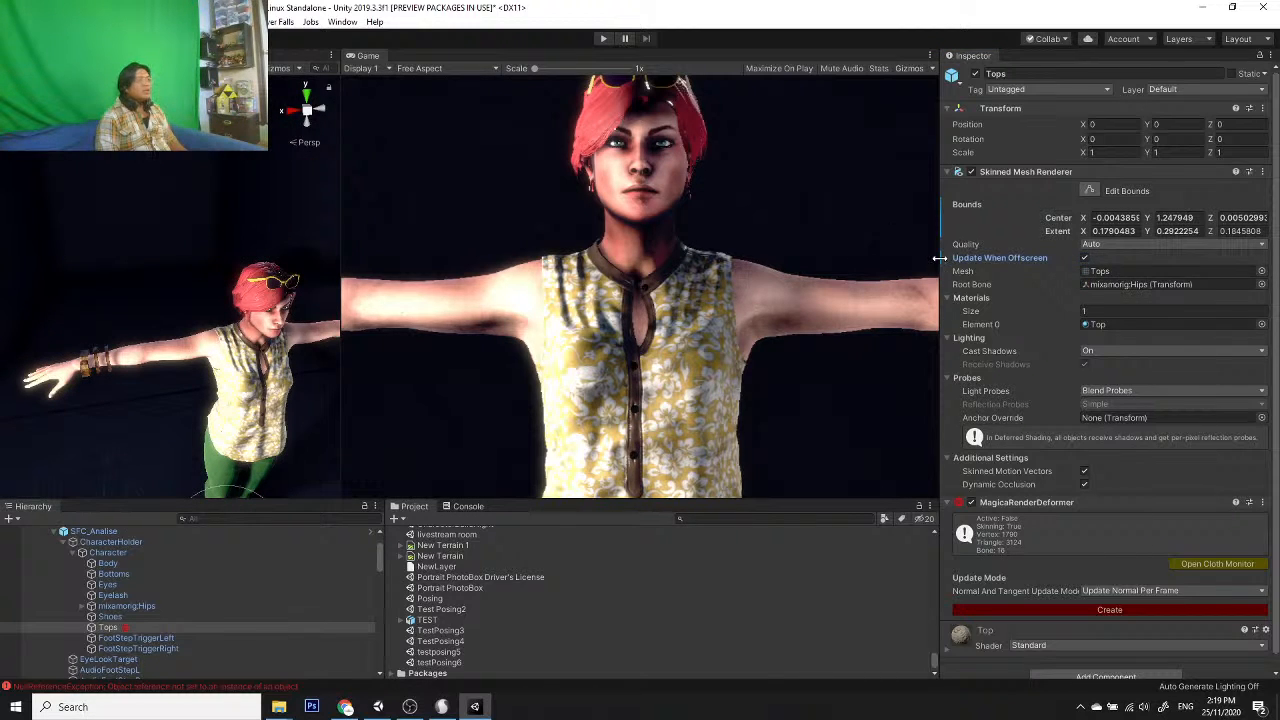
left_click_drag(938, 258, 1088, 258)
scroll(340, 420, "up", 3)
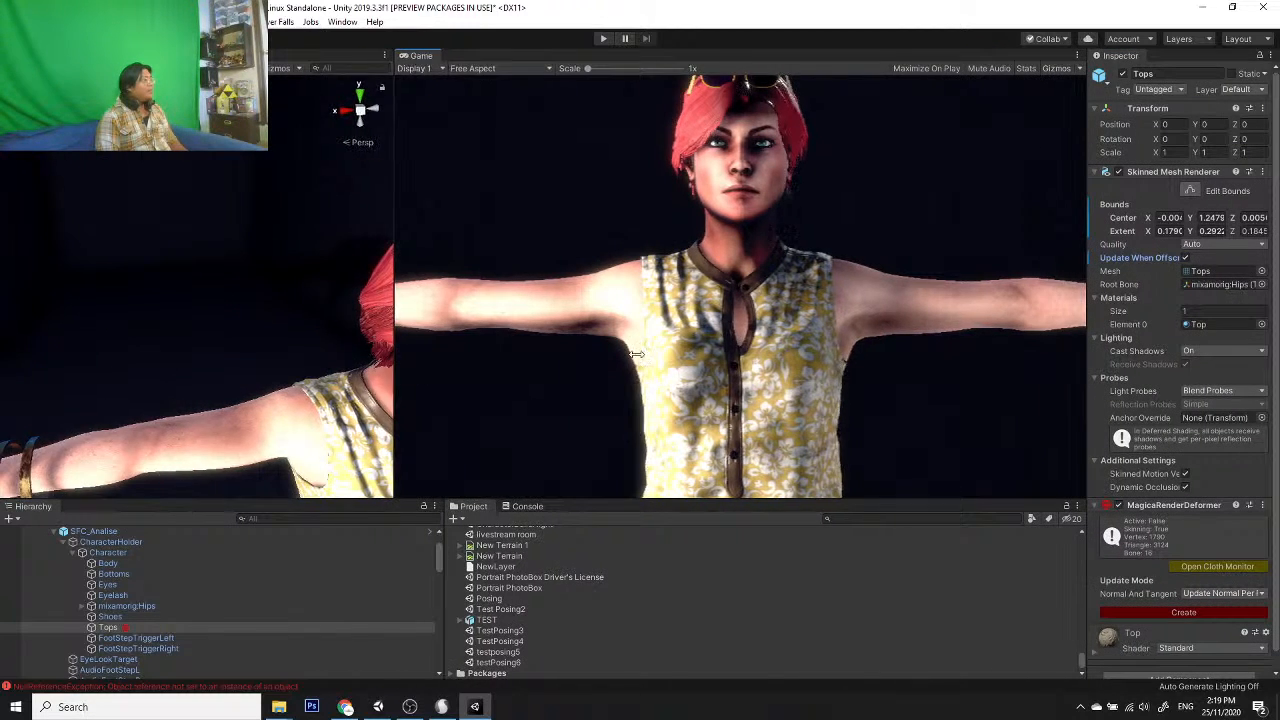
left_click_drag(396, 381, 665, 385)
Step: Select the gold bracelet pPipe5 on SFC_Analise's right wrist and view the bracelets up close from several angles
middle_click_drag(320, 423, 330, 200)
scroll(258, 361, "up", 3)
left_click_drag(258, 361, 345, 244, "alt")
left_click(227, 305)
key("f")
scroll(252, 319, "up", 3)
left_click(459, 294)
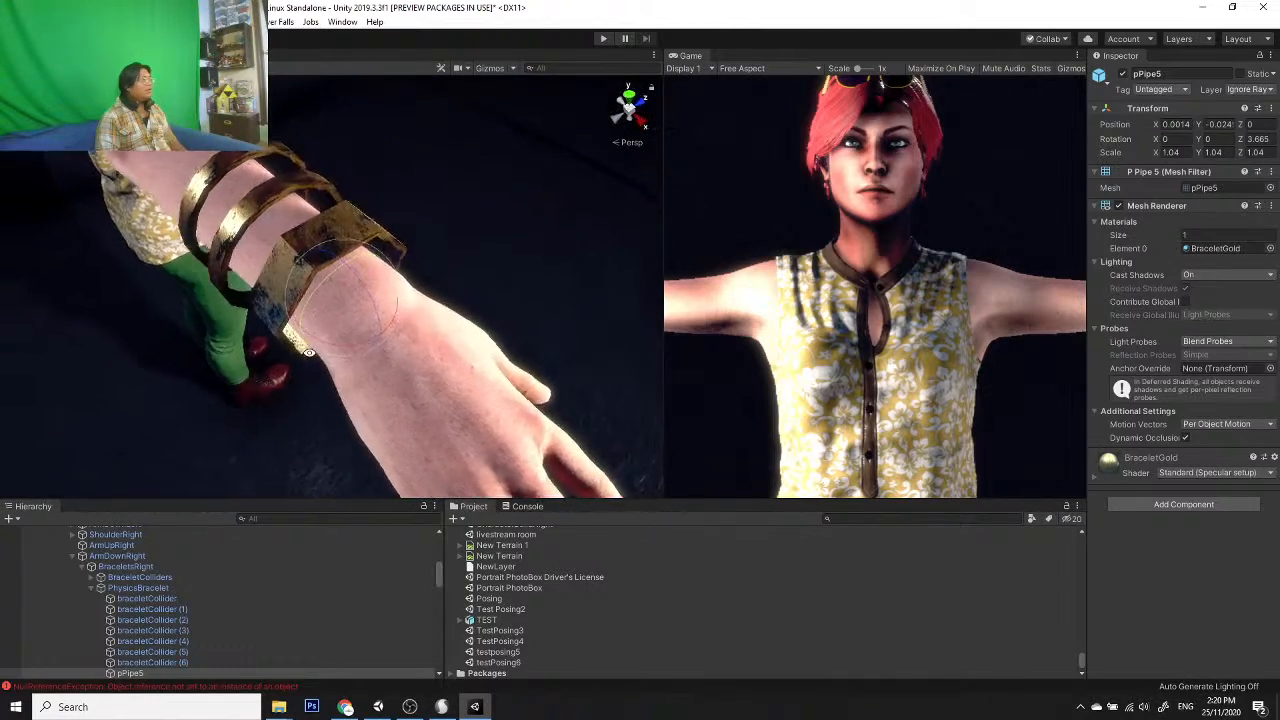
scroll(341, 241, "up", 2)
middle_click_drag(330, 256, 386, 312)
scroll(386, 312, "down", 3)
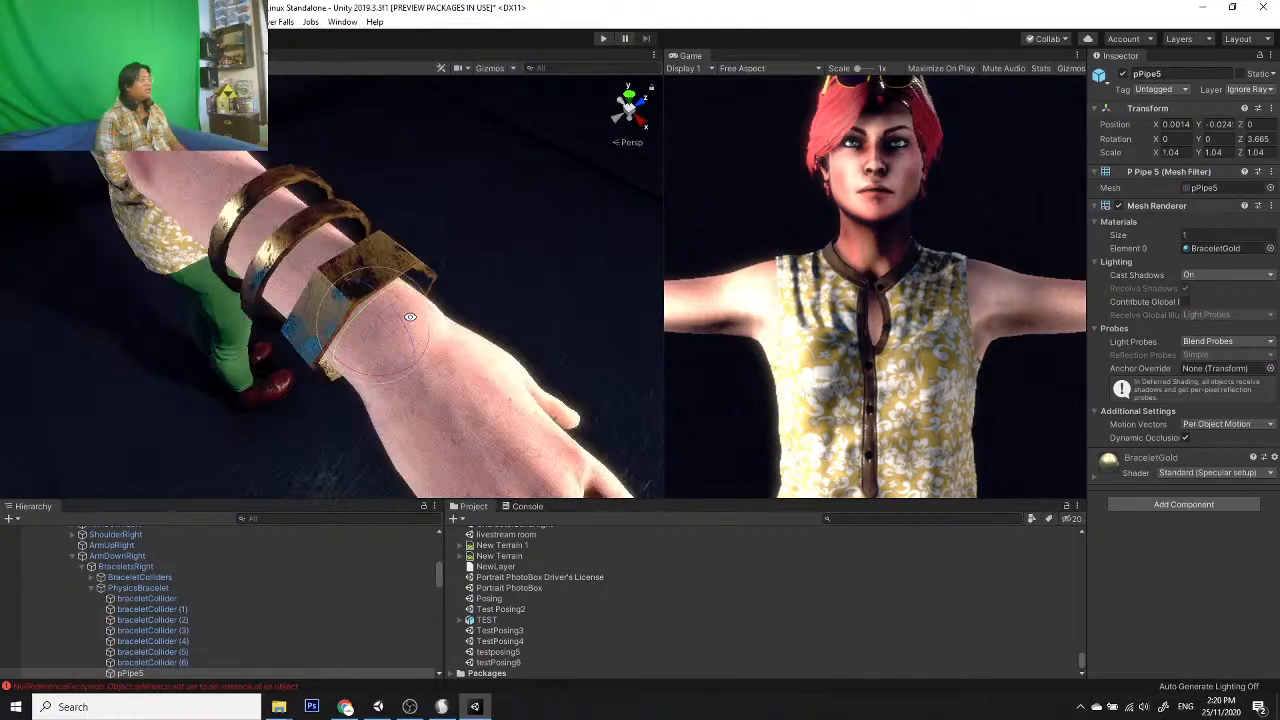
left_click_drag(386, 312, 424, 408, "alt")
scroll(465, 375, "down", 10)
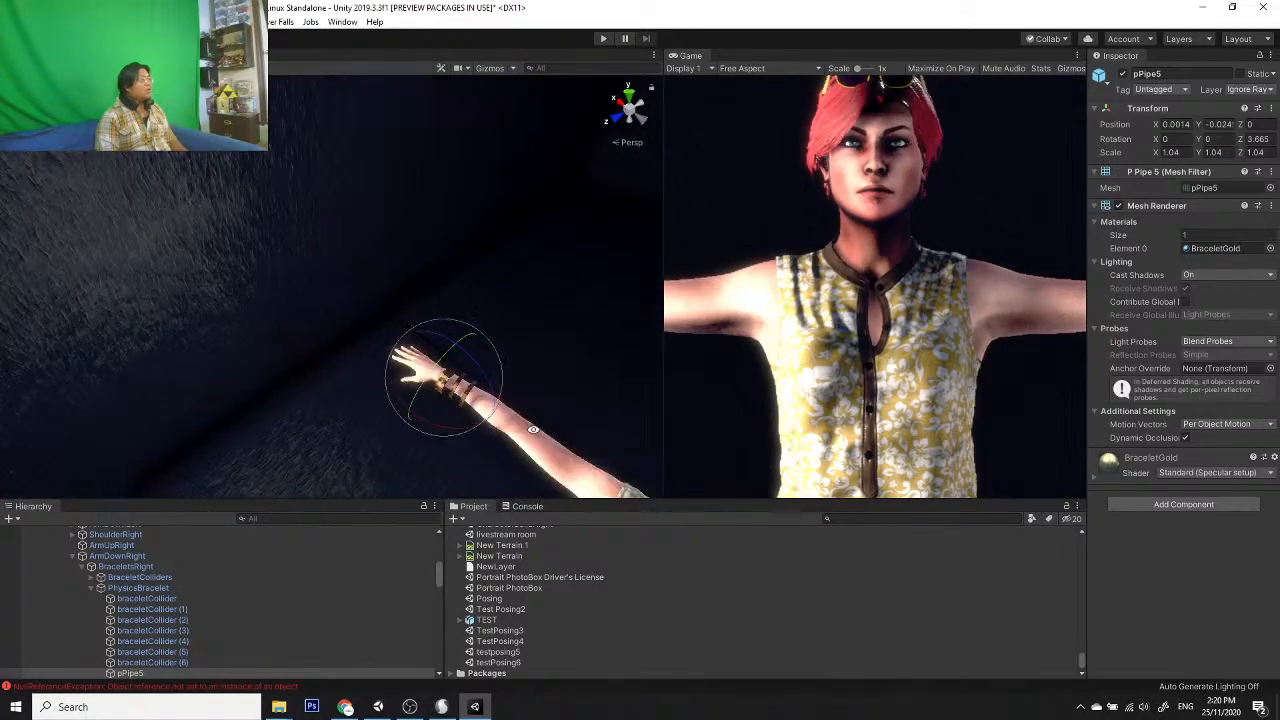
Step: Select PhysicsBracelet (3) on SFC_Analise's left arm and frame the wrist in the Scene view
scroll(466, 395, "up", 3)
middle_click_drag(466, 393, 397, 353)
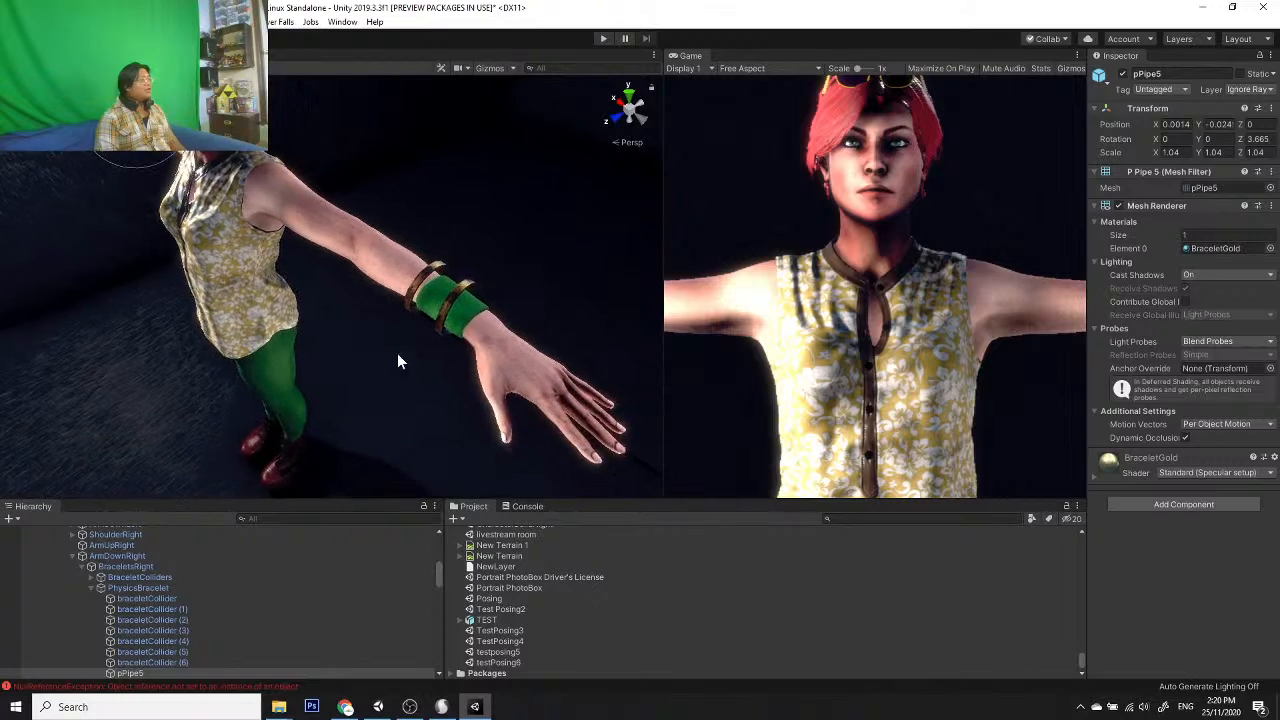
scroll(470, 360, "up", 4)
left_click_drag(478, 363, 542, 356, "alt")
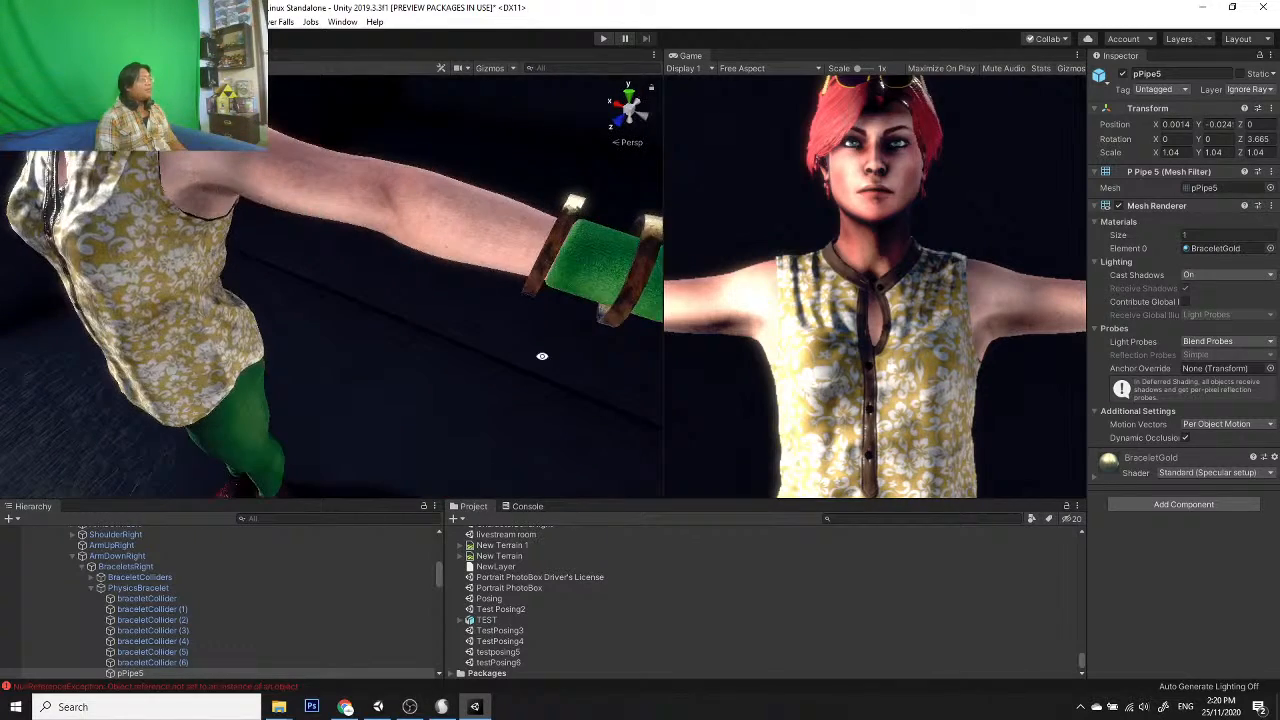
left_click(545, 272)
left_click(545, 272)
left_click_drag(533, 300, 460, 316, "alt")
left_click(154, 589)
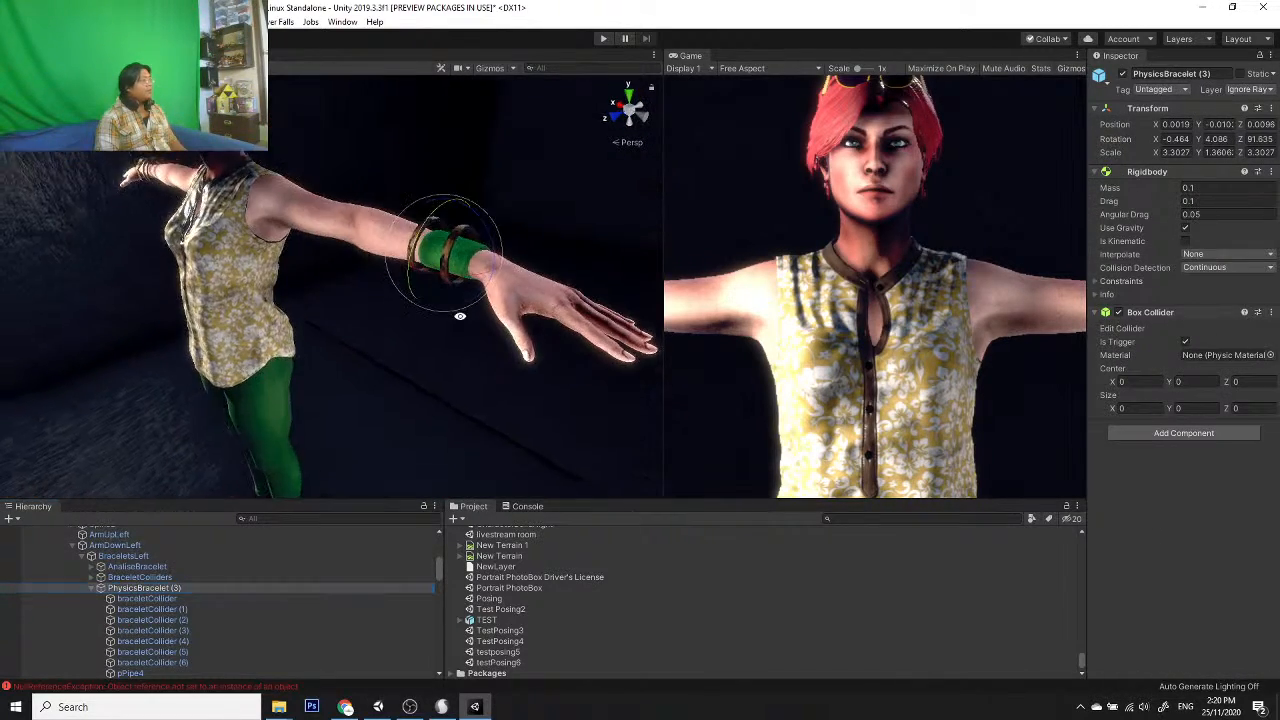
Step: Show the Scene view gizmos around the left bracelet and start Play mode
left_click(492, 68)
scroll(480, 350, "up", 4)
scroll(482, 358, "down", 2)
left_click_drag(481, 363, 490, 215, "alt")
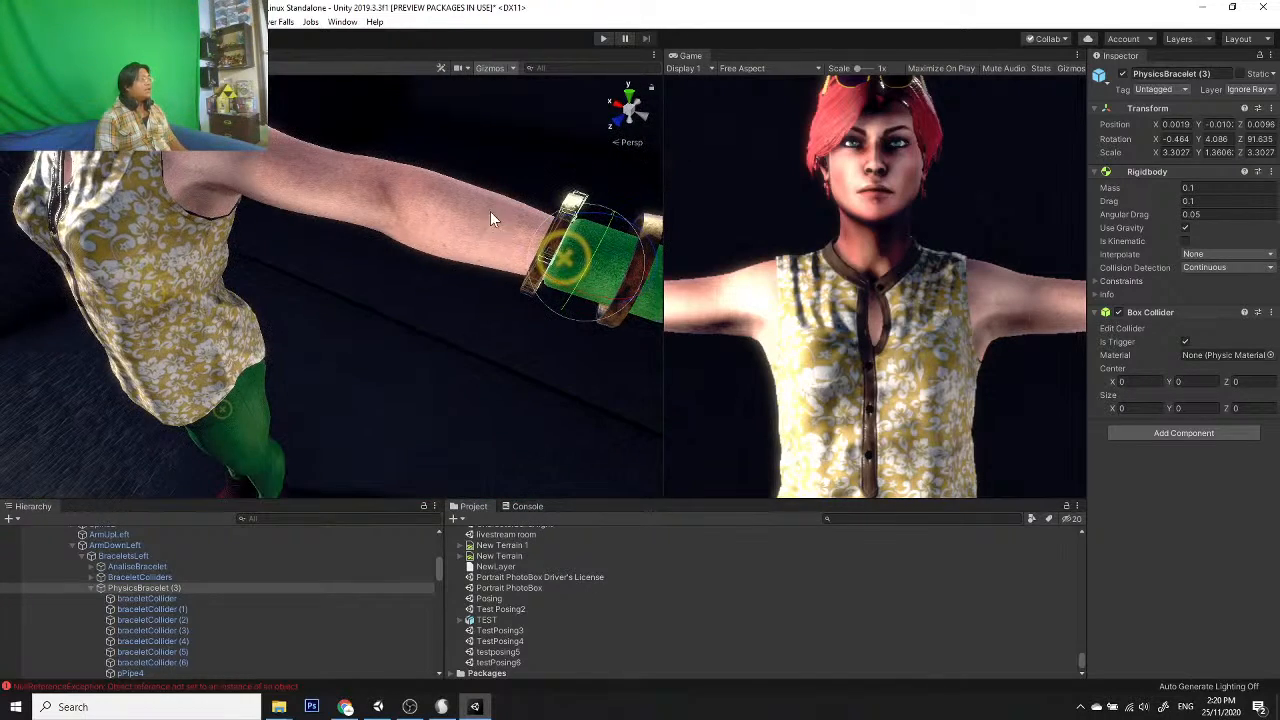
left_click(604, 38)
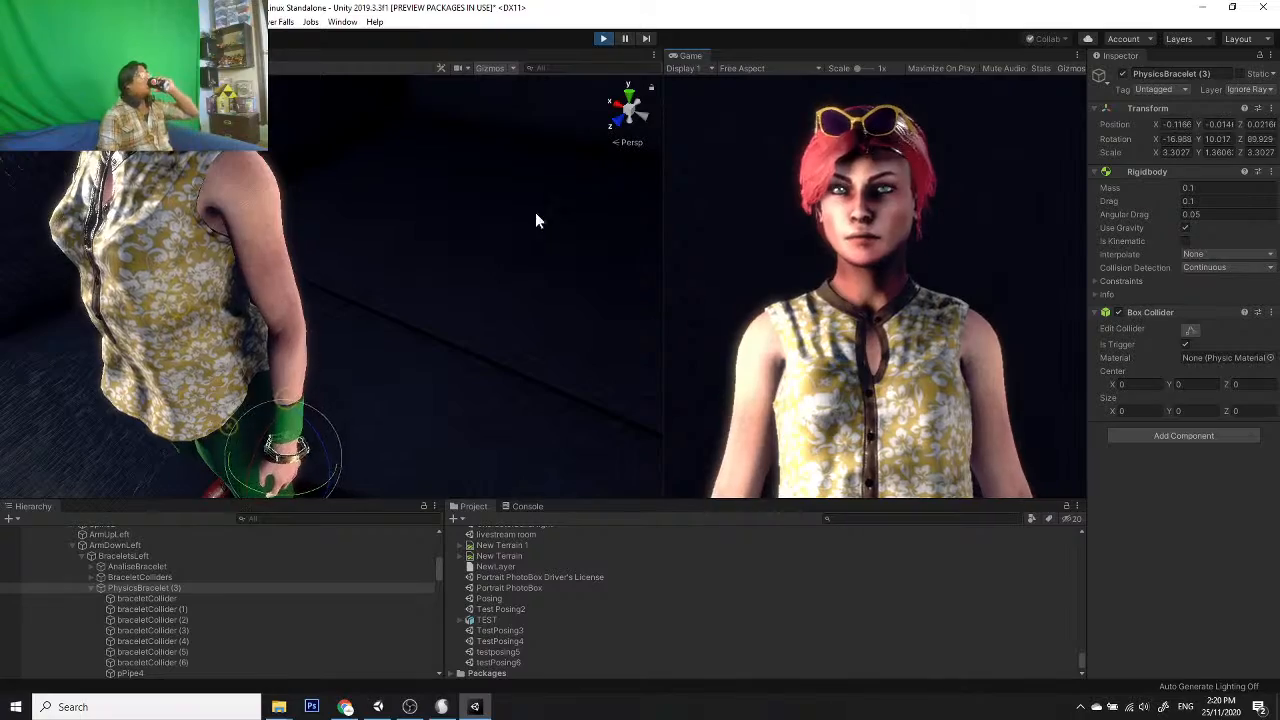
Step: Examine the physics bracelets hanging on both of SFC_Analise's wrists while the scene plays
middle_click_drag(407, 460, 526, 194)
scroll(448, 280, "up", 6)
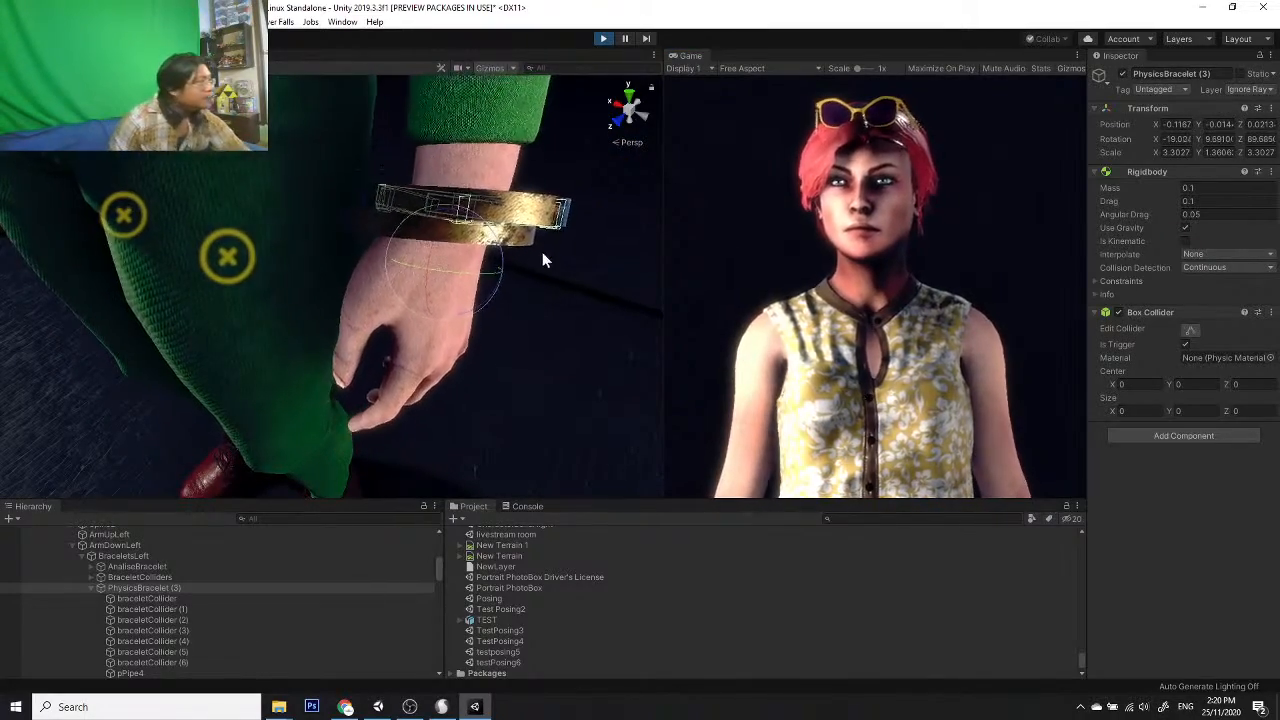
scroll(400, 290, "down", 5)
scroll(336, 321, "up", 2)
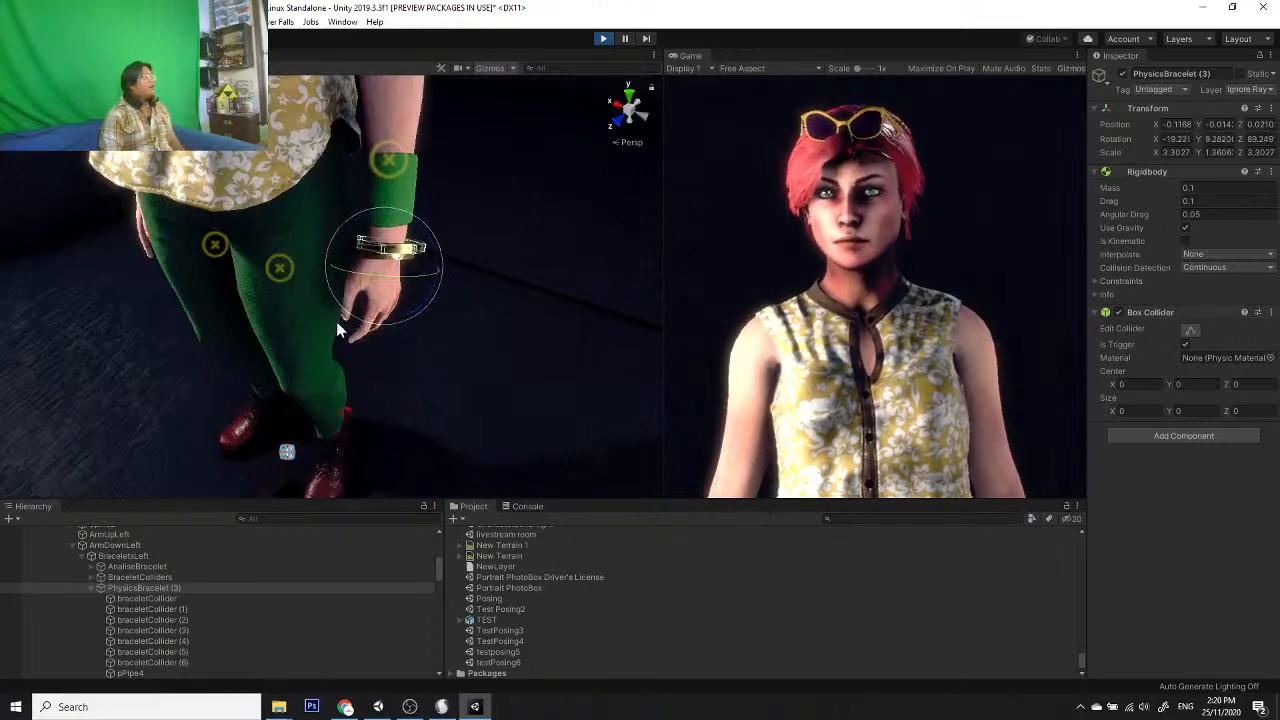
left_click_drag(336, 321, 494, 266, "alt")
scroll(255, 391, "down", 4)
left_click_drag(255, 391, 489, 305, "alt")
scroll(448, 331, "up", 3)
scroll(105, 587, "up", 3)
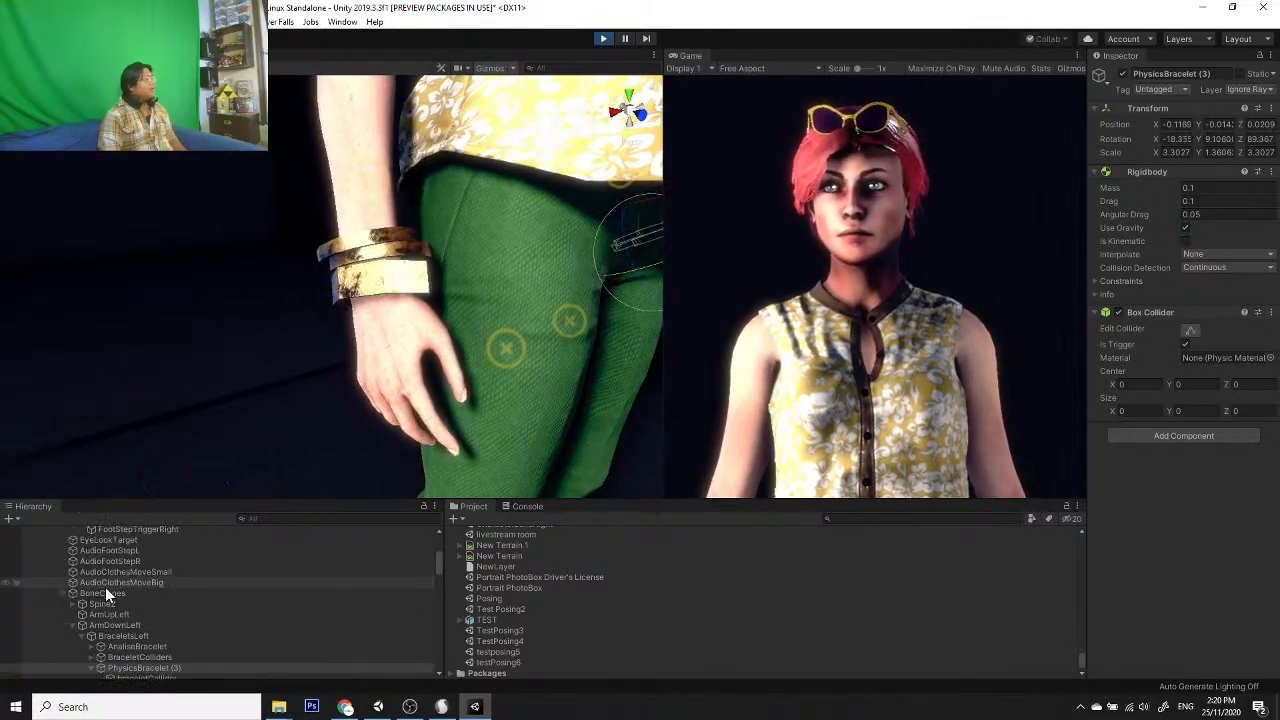
Step: Select SFC_Analise's Character object and enable its disabled Dynamic Bone components
left_click(93, 594)
scroll(80, 590, "up", 5)
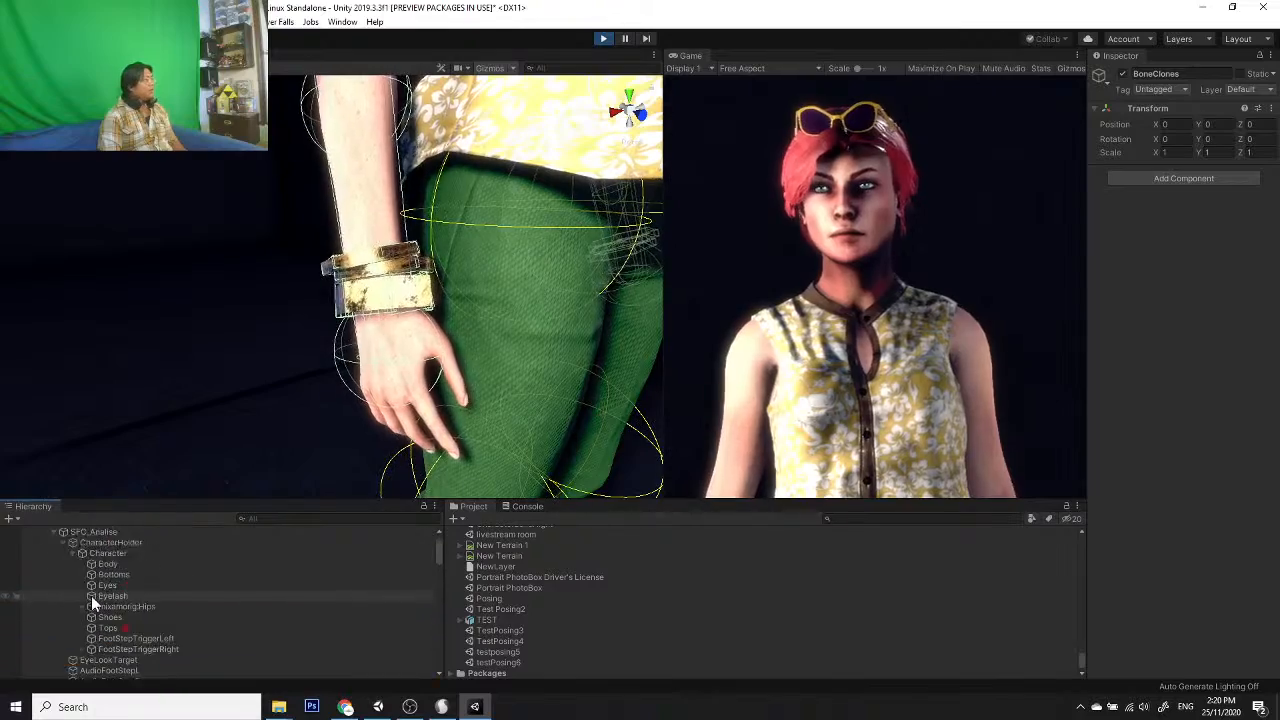
left_click(74, 592)
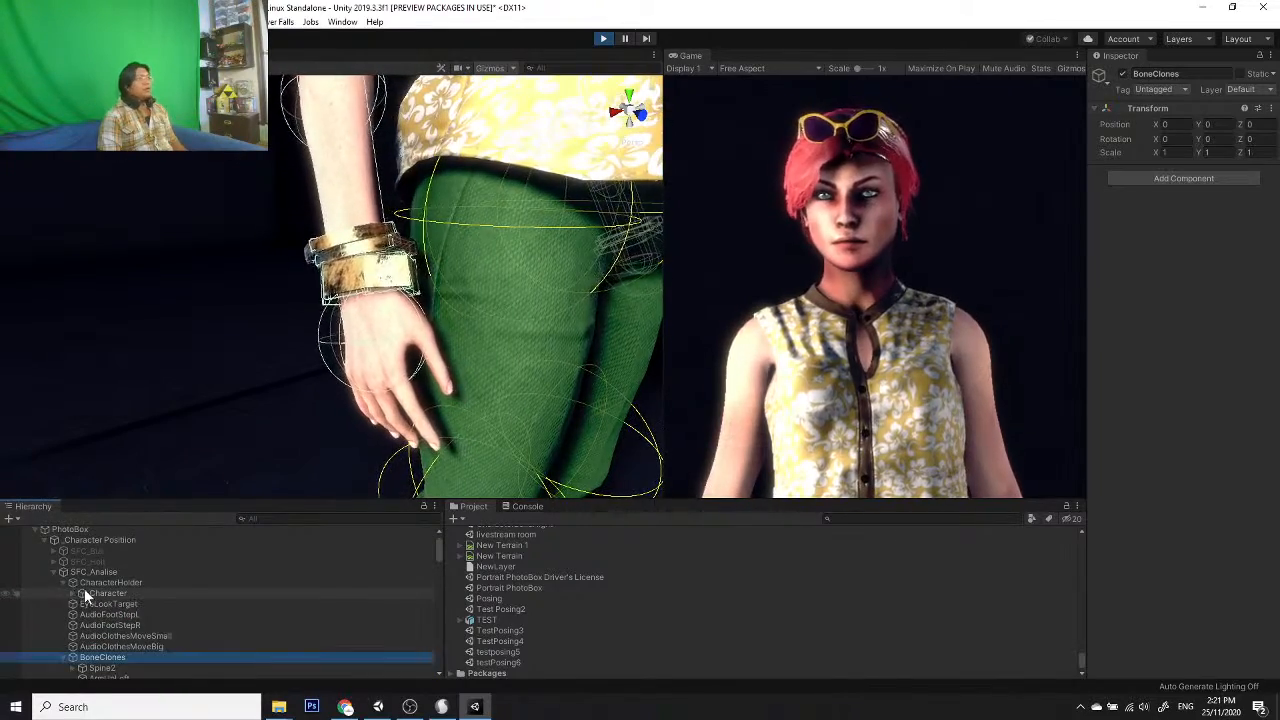
left_click(83, 592)
left_click(1118, 341)
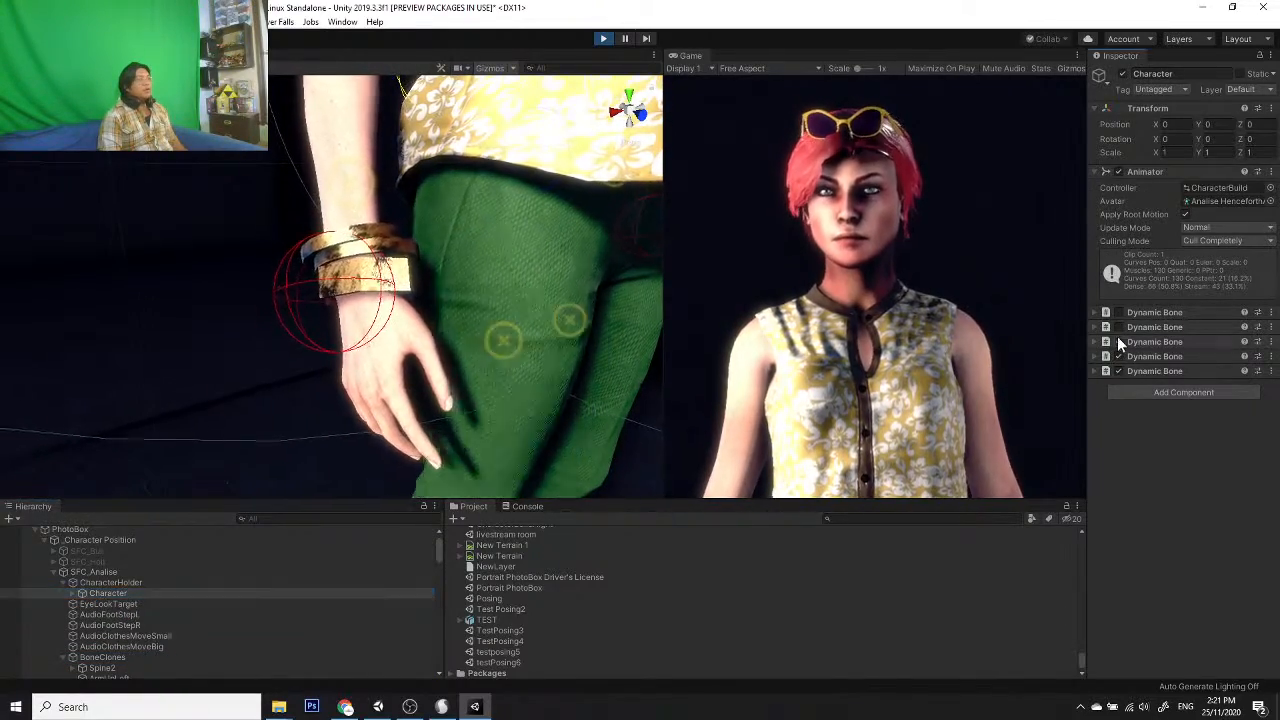
left_click(1119, 327)
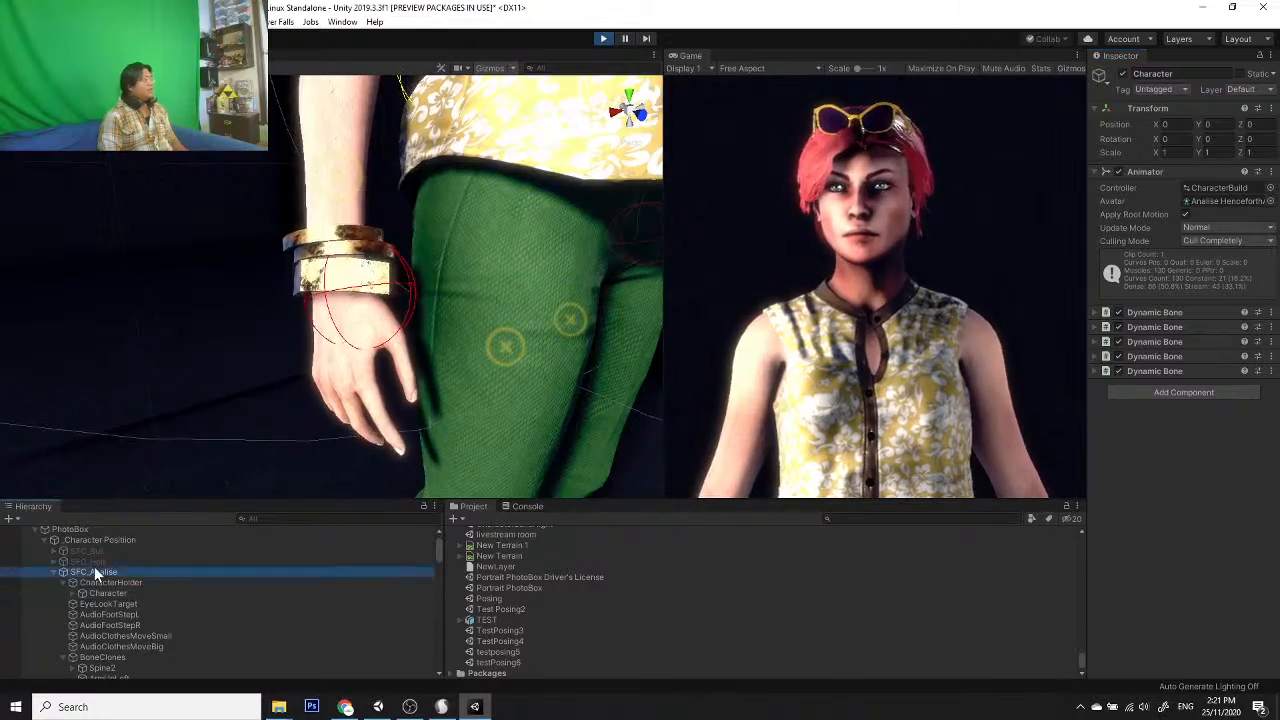
Step: Hide the gizmos and rotate SFC_Analise back and forth about the vertical axis, ending at about 5.6°, to swing her bracelets
left_click(94, 571)
scroll(430, 356, "down", 5)
middle_click_drag(430, 356, 435, 329)
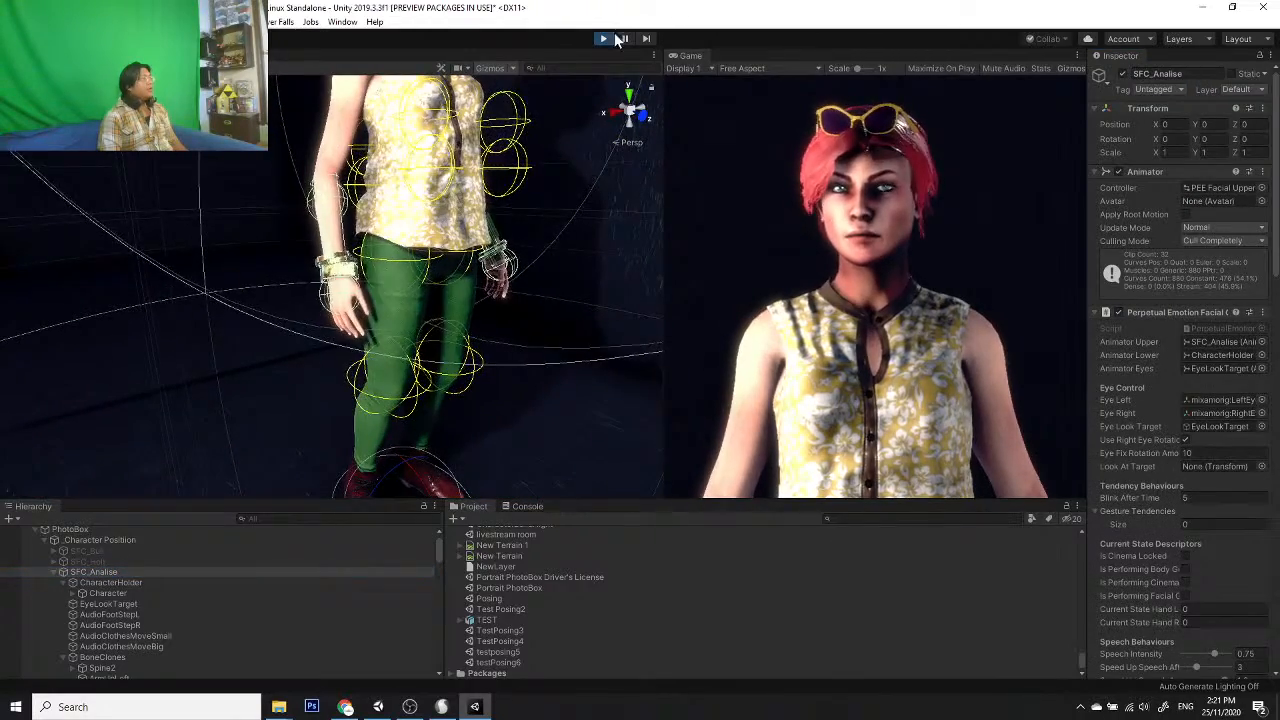
left_click(494, 69)
left_click_drag(400, 493, 355, 440)
scroll(444, 360, "down", 5)
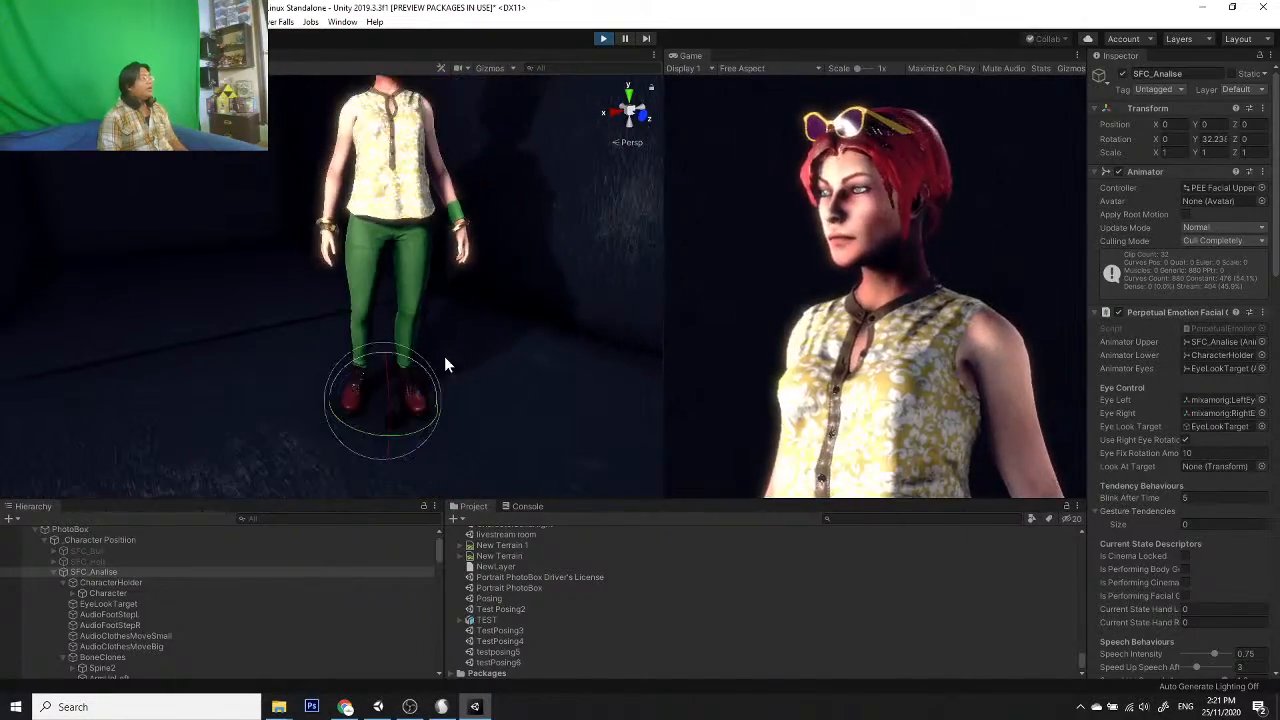
middle_click_drag(444, 362, 418, 428)
mouse_move(418, 430)
left_mouse_down()
mouse_move(332, 482)
mouse_move(441, 432)
mouse_move(412, 428)
mouse_move(400, 437)
mouse_move(458, 424)
mouse_move(372, 444)
mouse_move(910, 388)
mouse_move(33, 367)
mouse_move(586, 394)
mouse_move(566, 427)
mouse_move(249, 486)
mouse_move(1046, 510)
mouse_move(478, 545)
mouse_move(576, 528)
mouse_move(497, 551)
mouse_move(617, 544)
mouse_move(538, 562)
mouse_move(660, 552)
mouse_move(517, 578)
mouse_move(658, 551)
mouse_move(484, 527)
mouse_move(410, 454)
left_mouse_up()
scroll(385, 442, "up", 6)
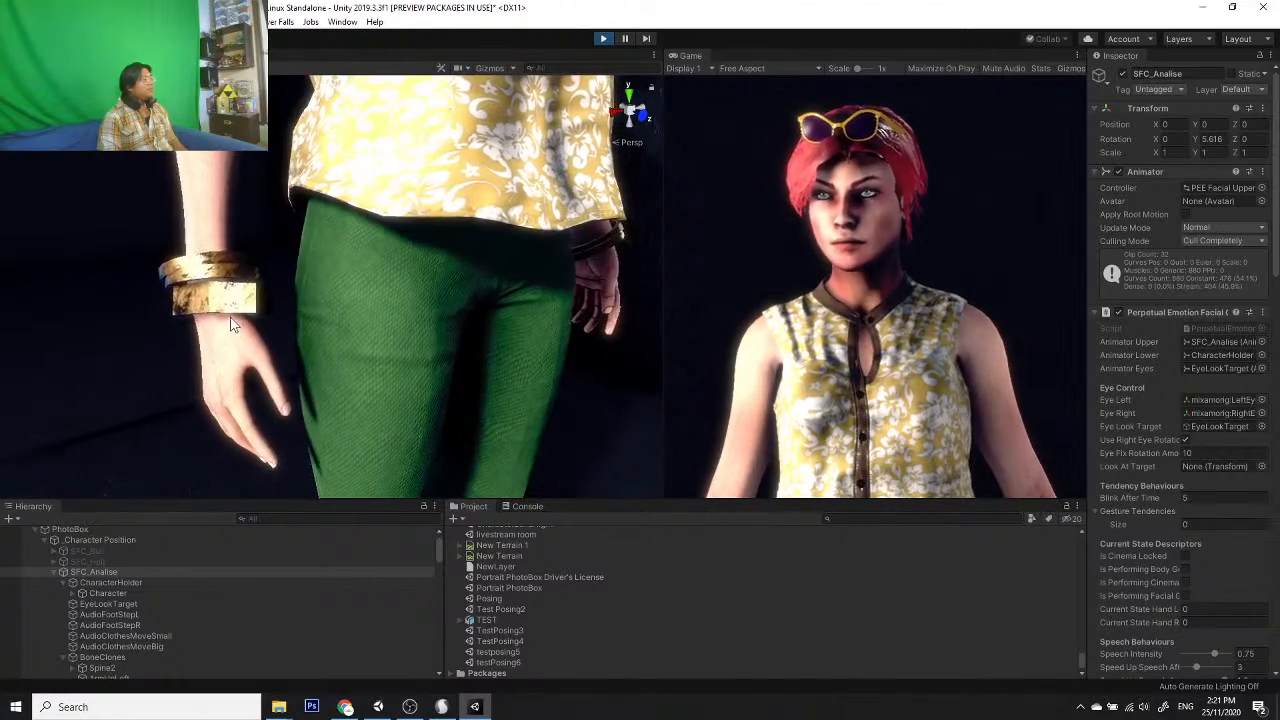
scroll(321, 315, "down", 6)
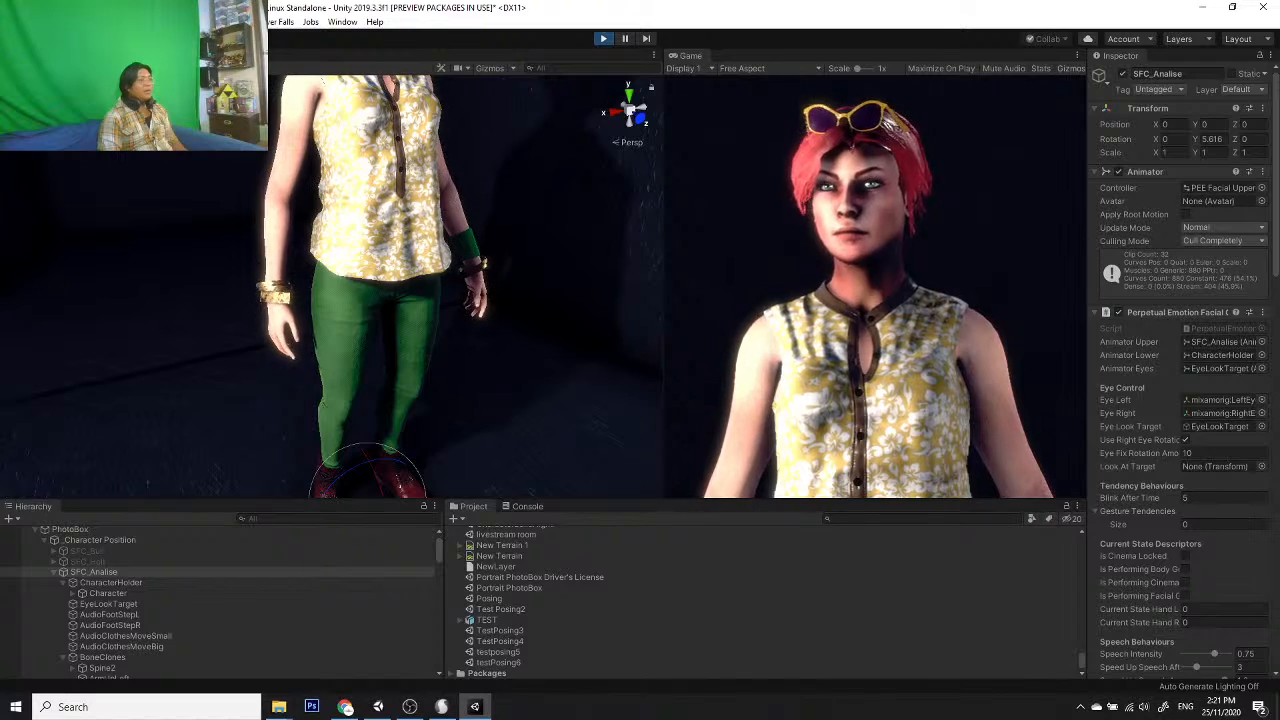
Step: Assign the CharacterTest animator controller to SFC_Analise's Character object
left_click(99, 593)
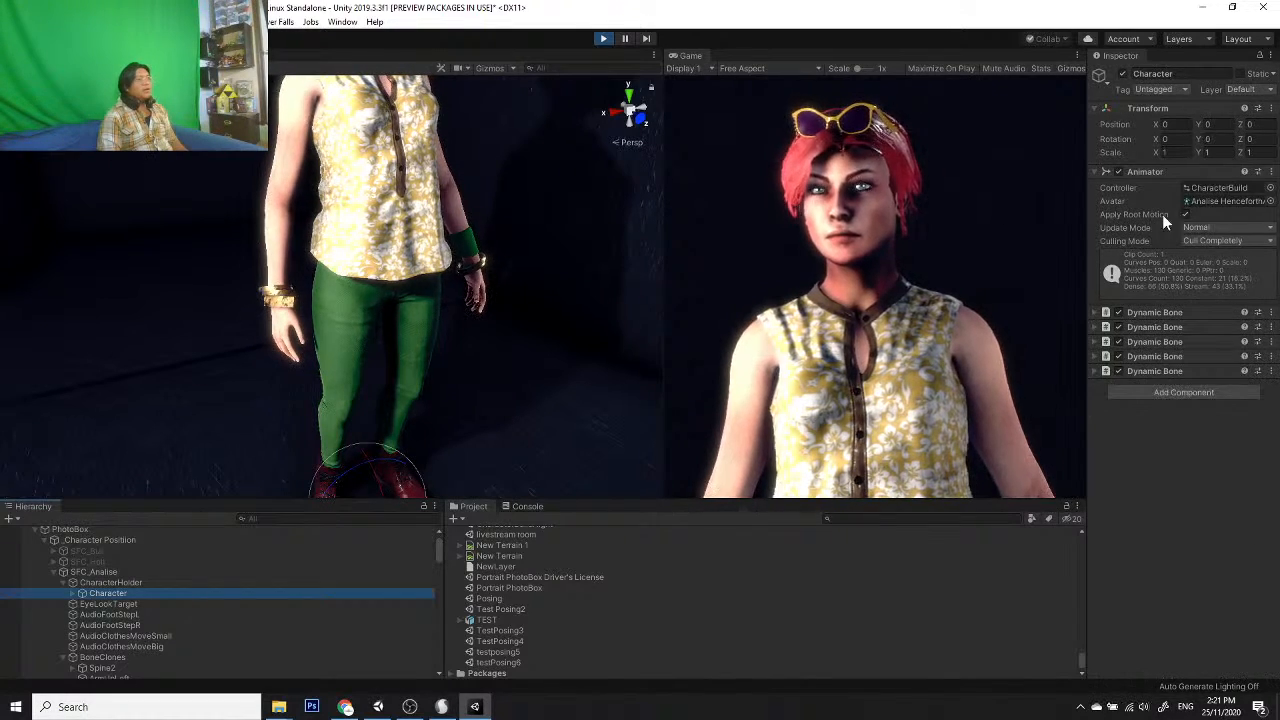
left_click(1270, 188)
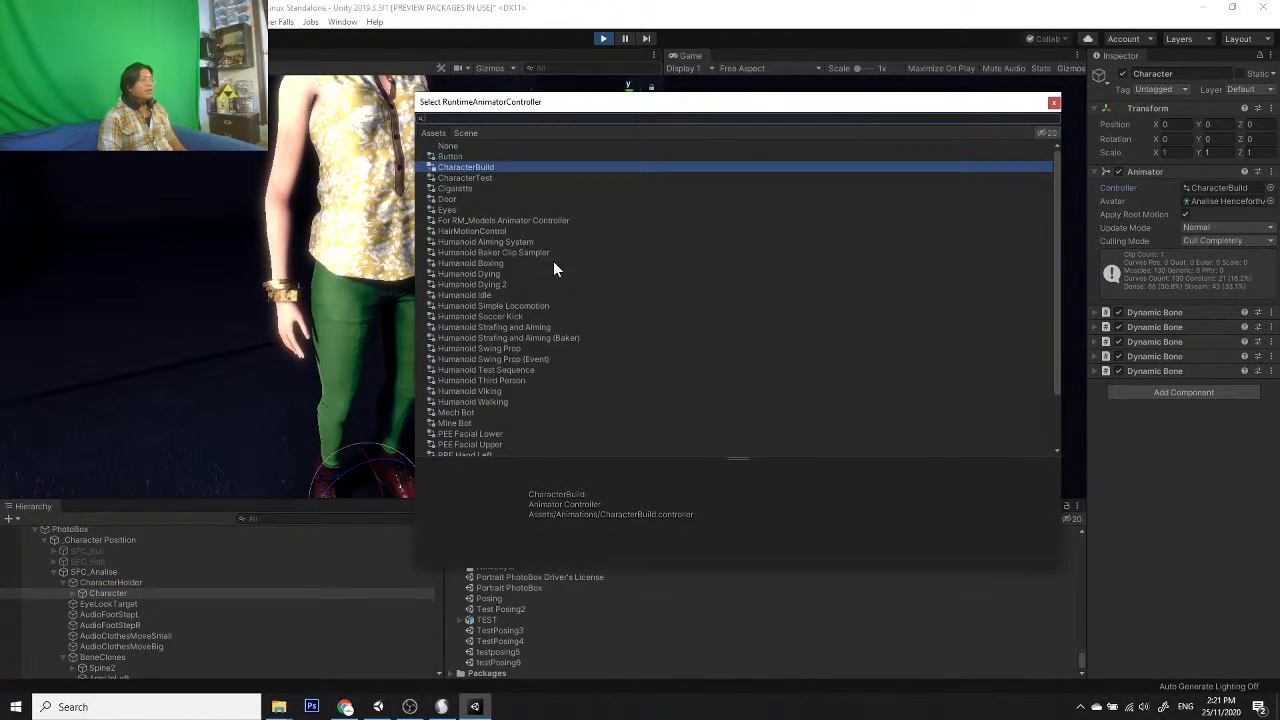
left_click(486, 178)
double_click(486, 178)
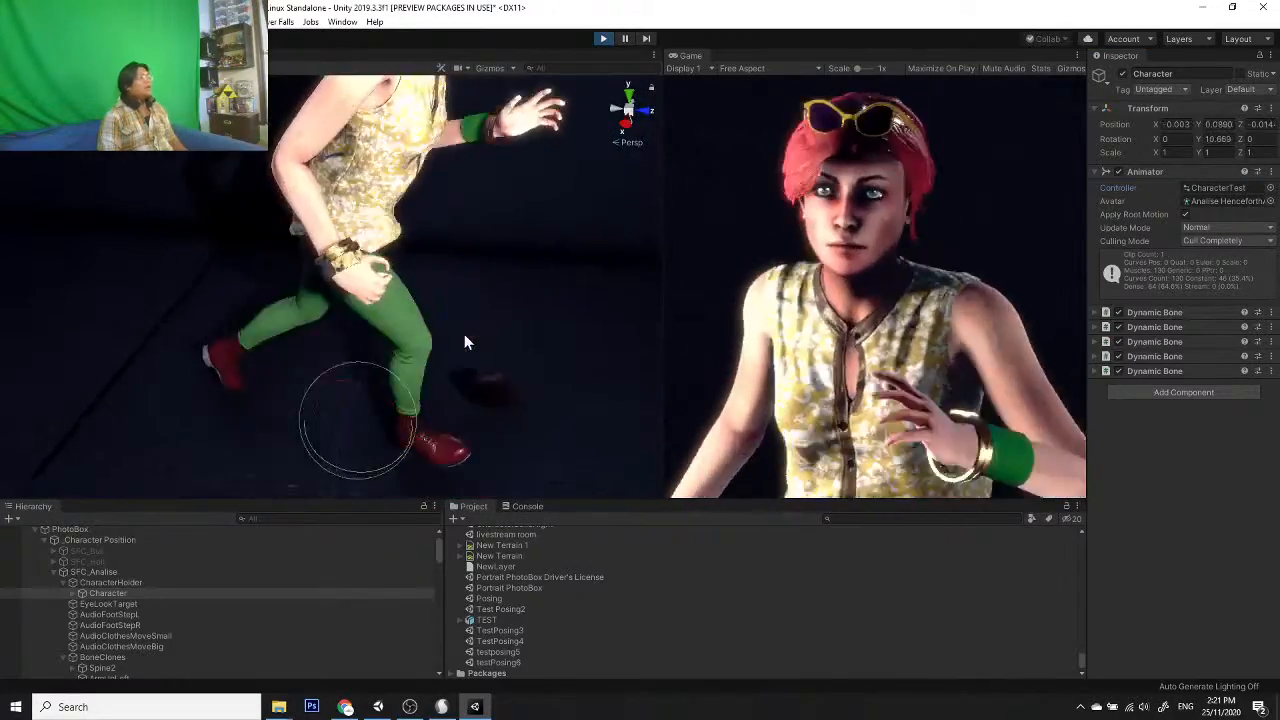
Step: View the right wrist's bracelets during the running animation, pausing, resuming and pausing playback again
middle_click_drag(439, 294, 425, 313)
scroll(425, 313, "up", 3)
left_click_drag(425, 313, 345, 280, "alt")
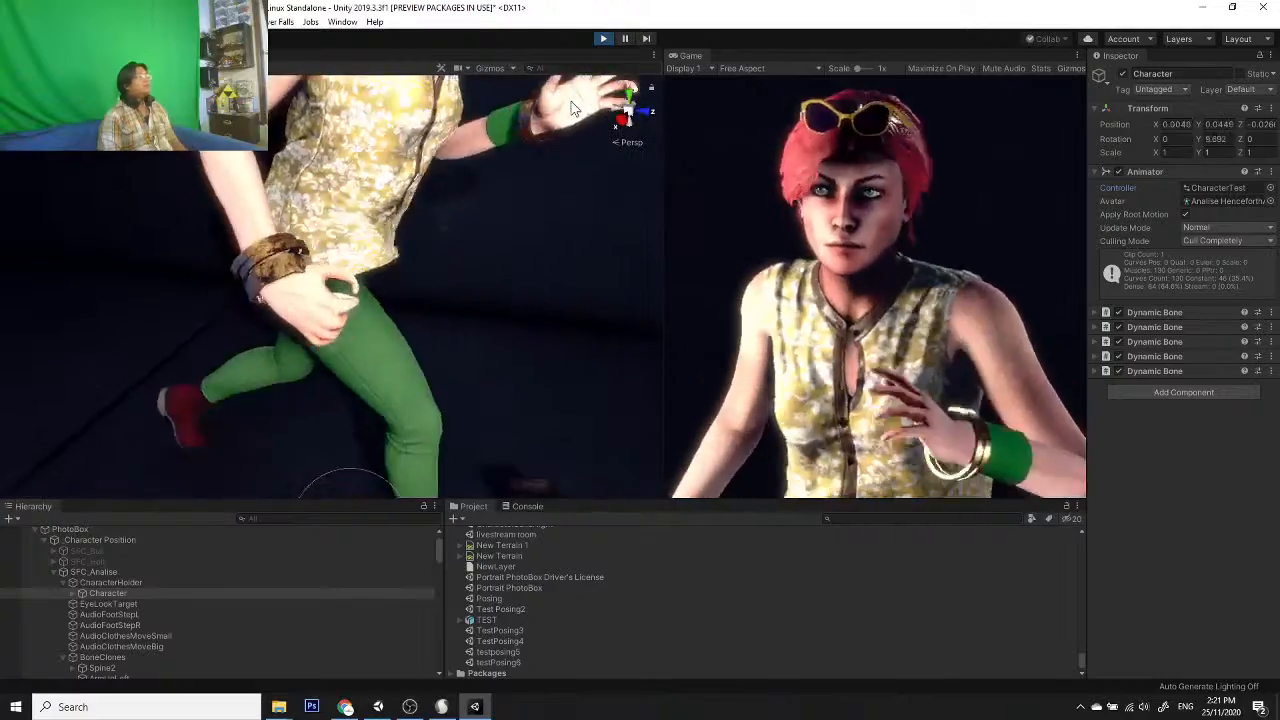
left_click(626, 39)
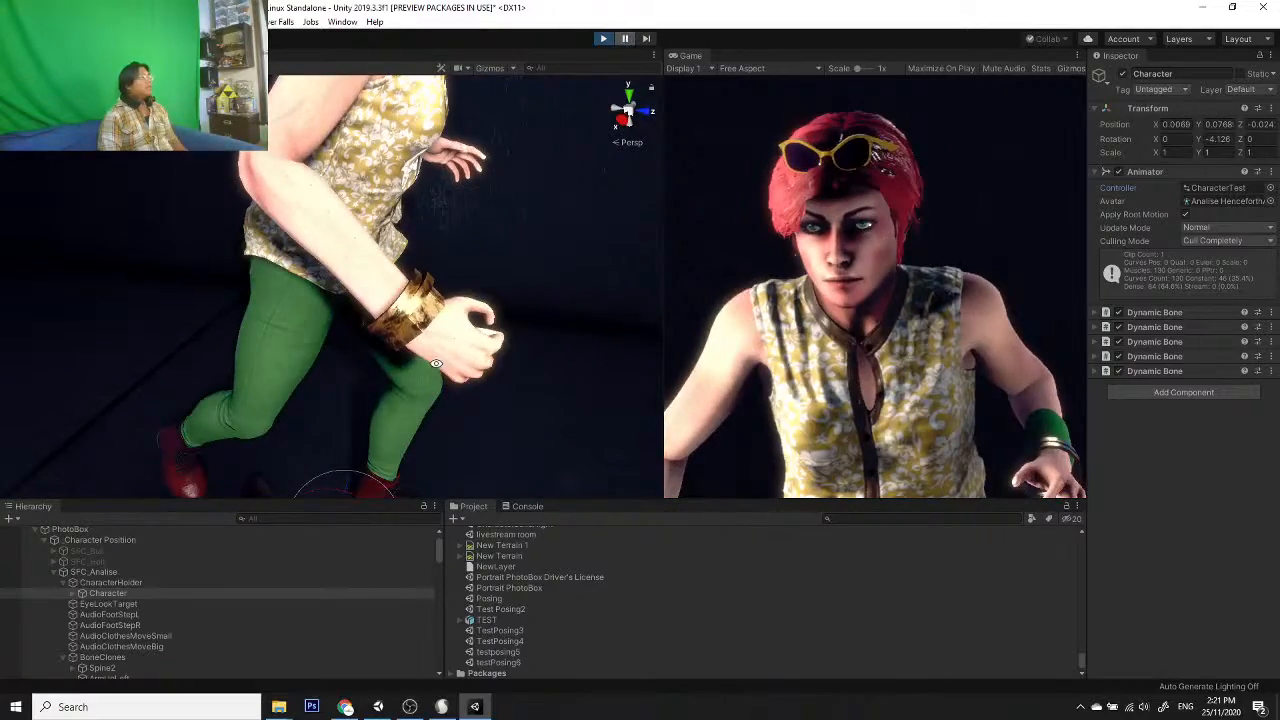
left_click_drag(436, 363, 384, 352, "alt")
left_click(625, 39)
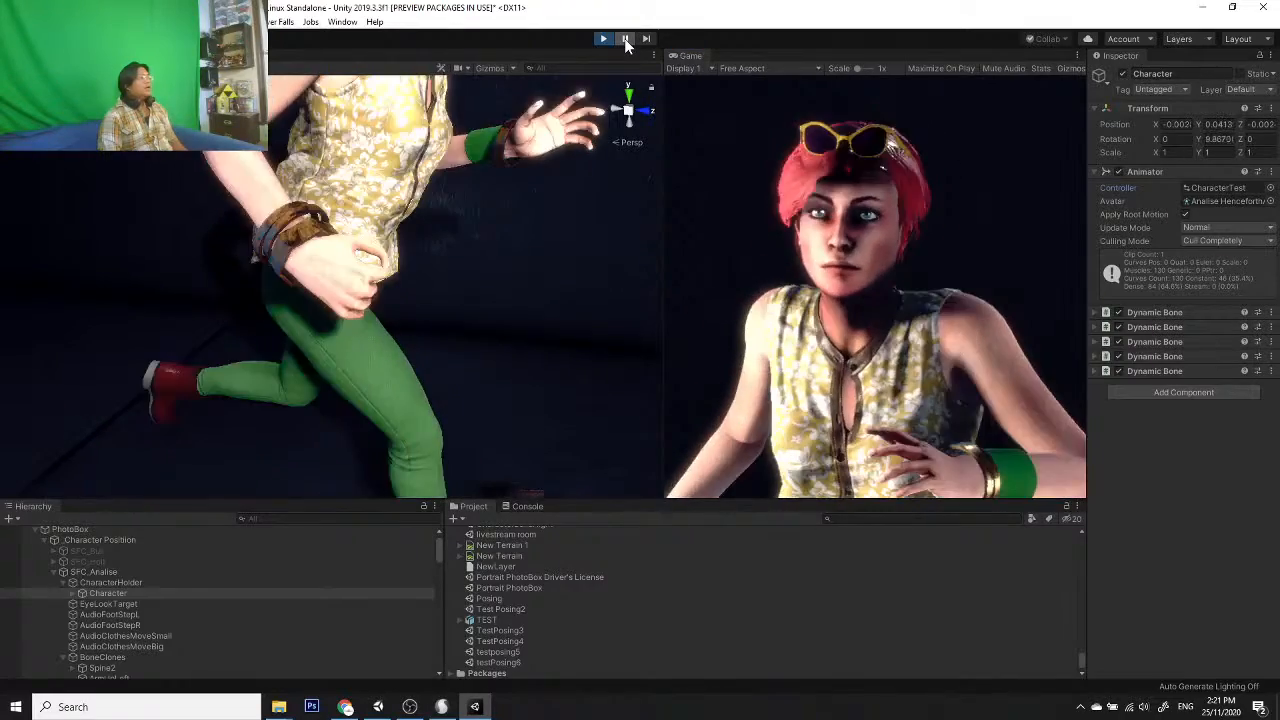
left_click(625, 39)
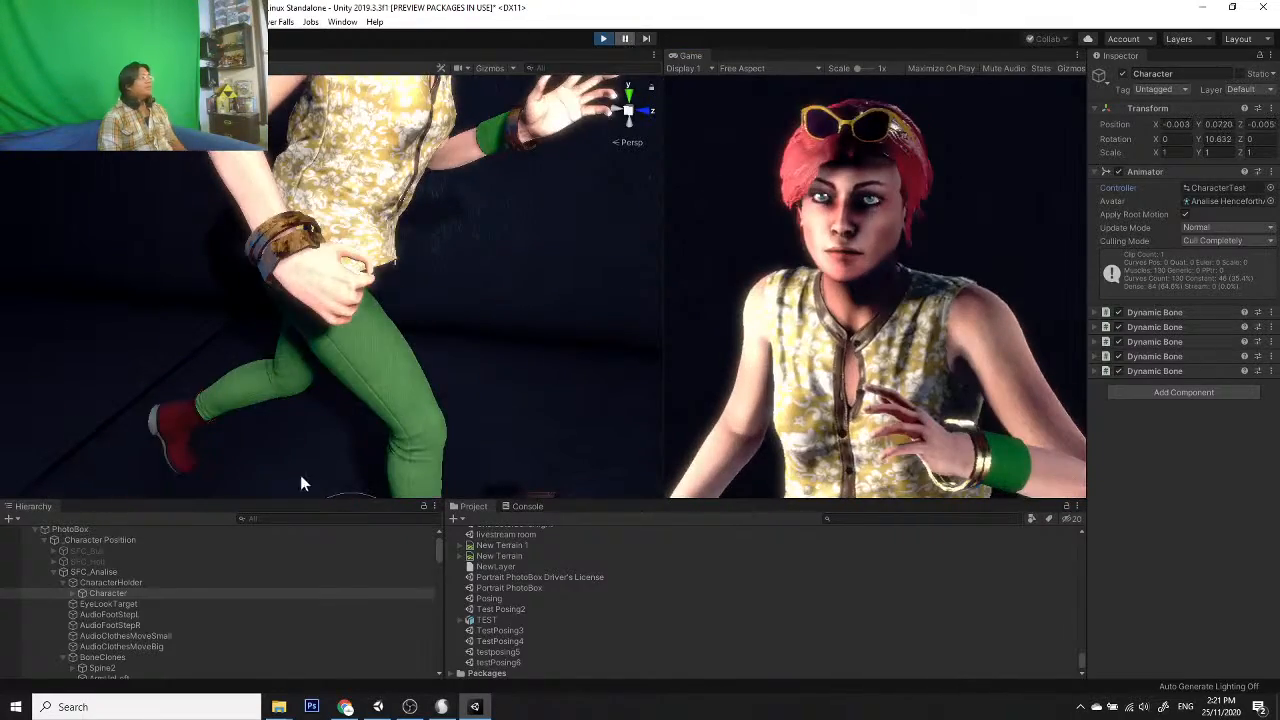
Step: Examine SFC_Analise's paused running pose from the front and from a low angle
left_click_drag(300, 475, 164, 313, "alt")
left_click_drag(305, 233, 406, 254, "alt")
scroll(406, 254, "down", 3)
middle_click_drag(406, 254, 369, 197)
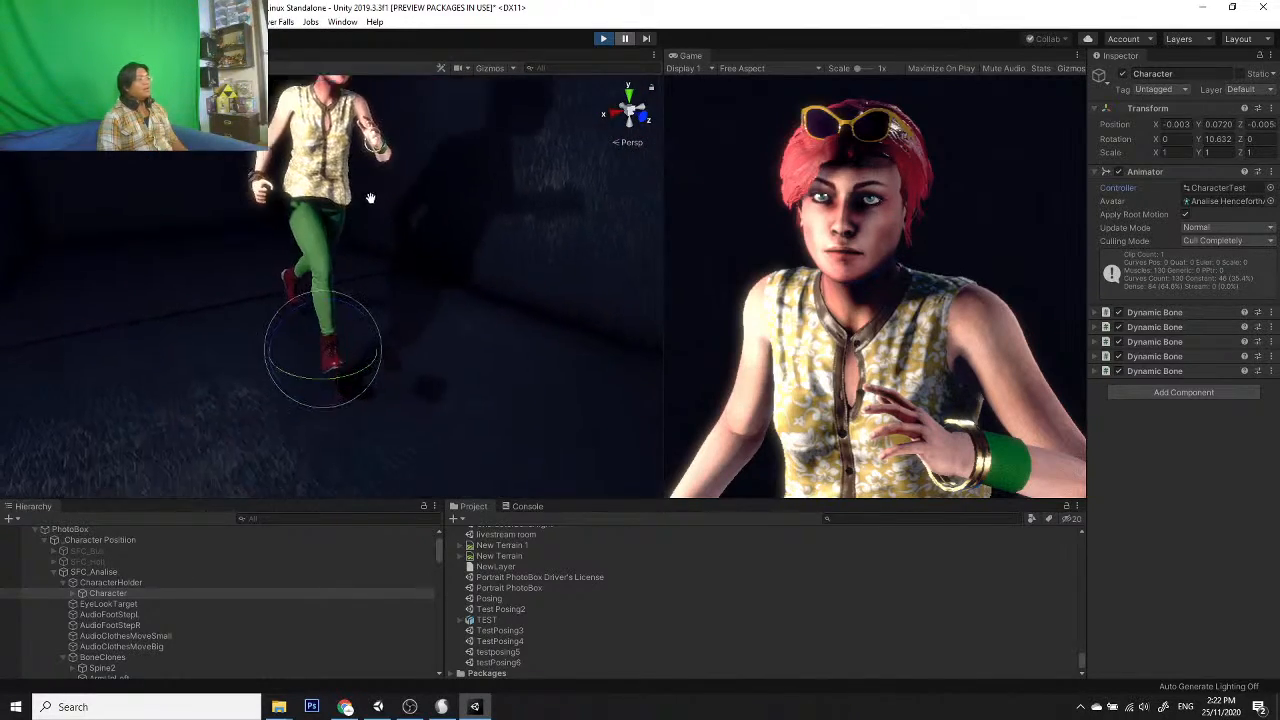
left_click_drag(369, 220, 280, 345, "alt")
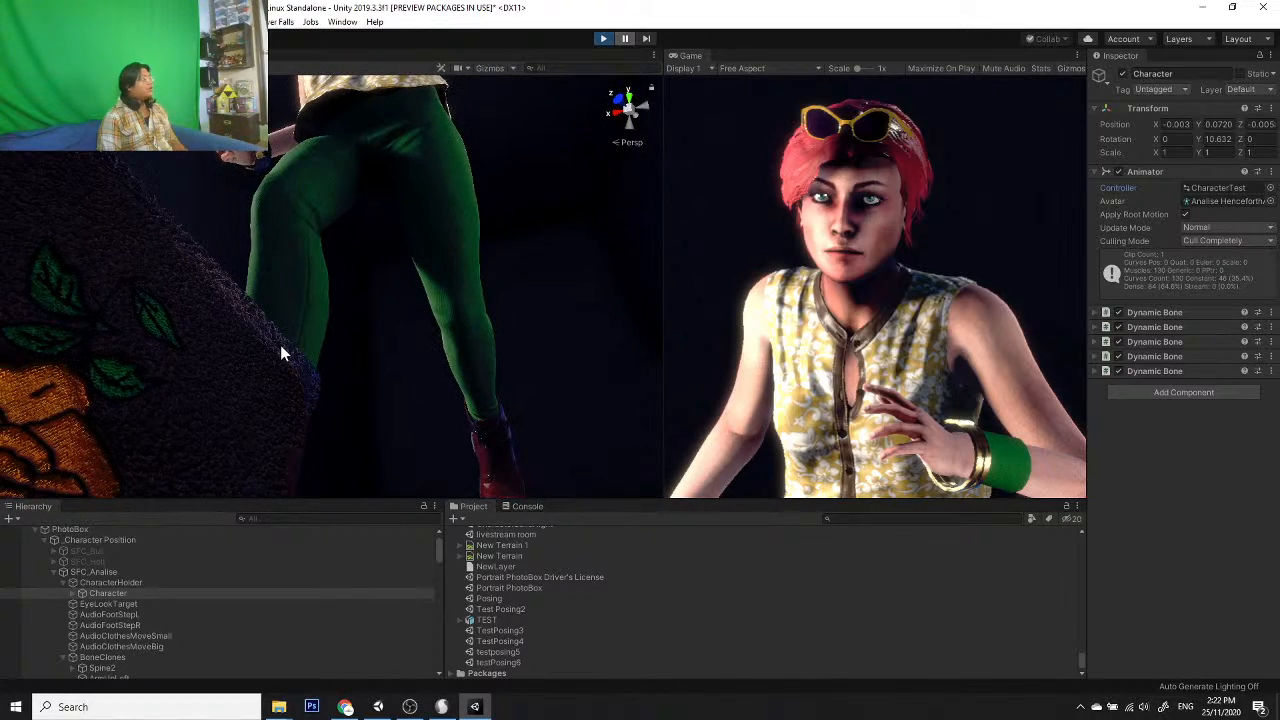
Step: Turn off the pause, stop Play mode and view SFC_Analise's legs and boots
left_click(624, 40)
left_click(606, 40)
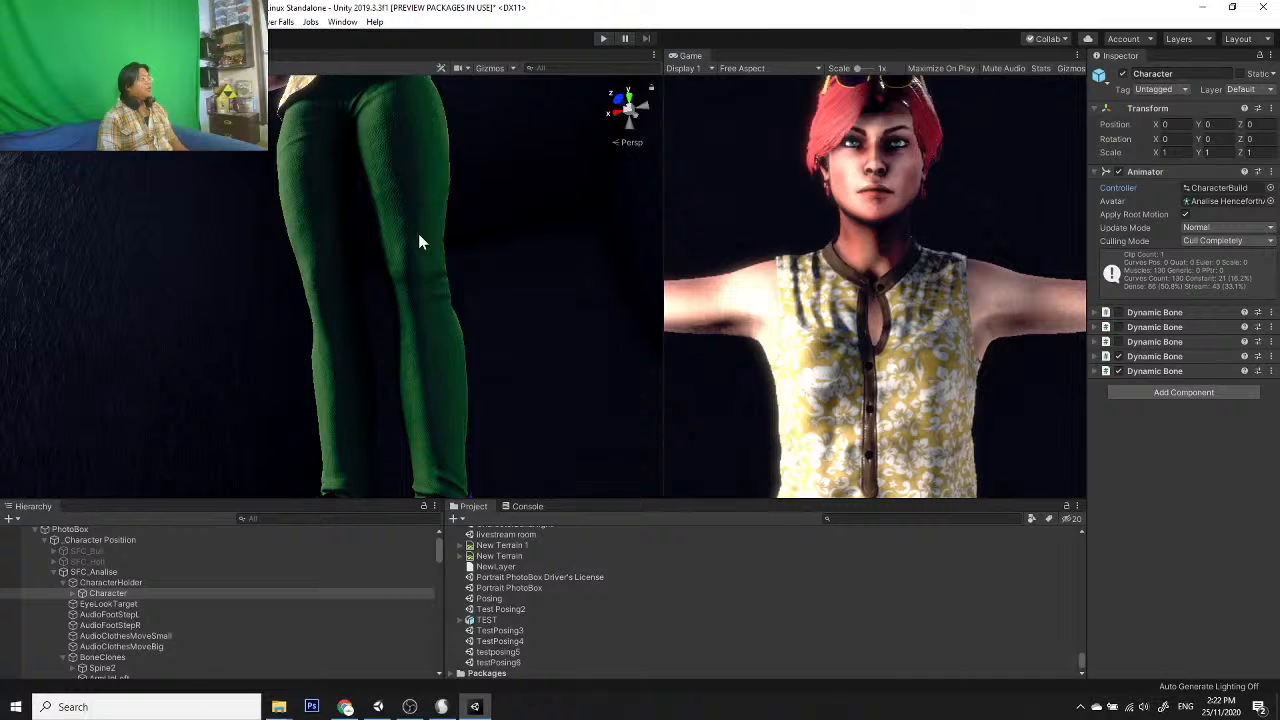
left_click_drag(414, 280, 416, 320, "alt")
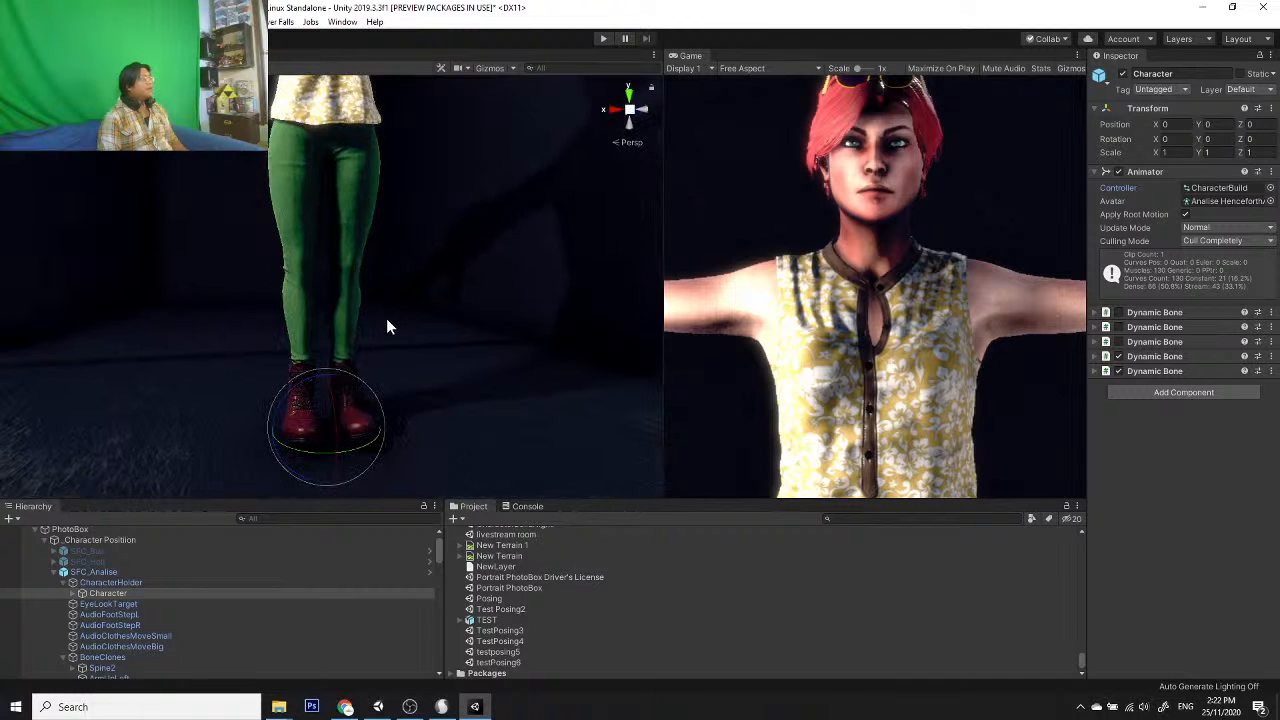
scroll(337, 408, "down", 3)
Step: Select SFC_Analise's sideBag-noStrap object and move it to about X -0.119, Y 0.083, Z 0.017
left_click_drag(337, 408, 550, 430, "alt")
left_click(405, 428)
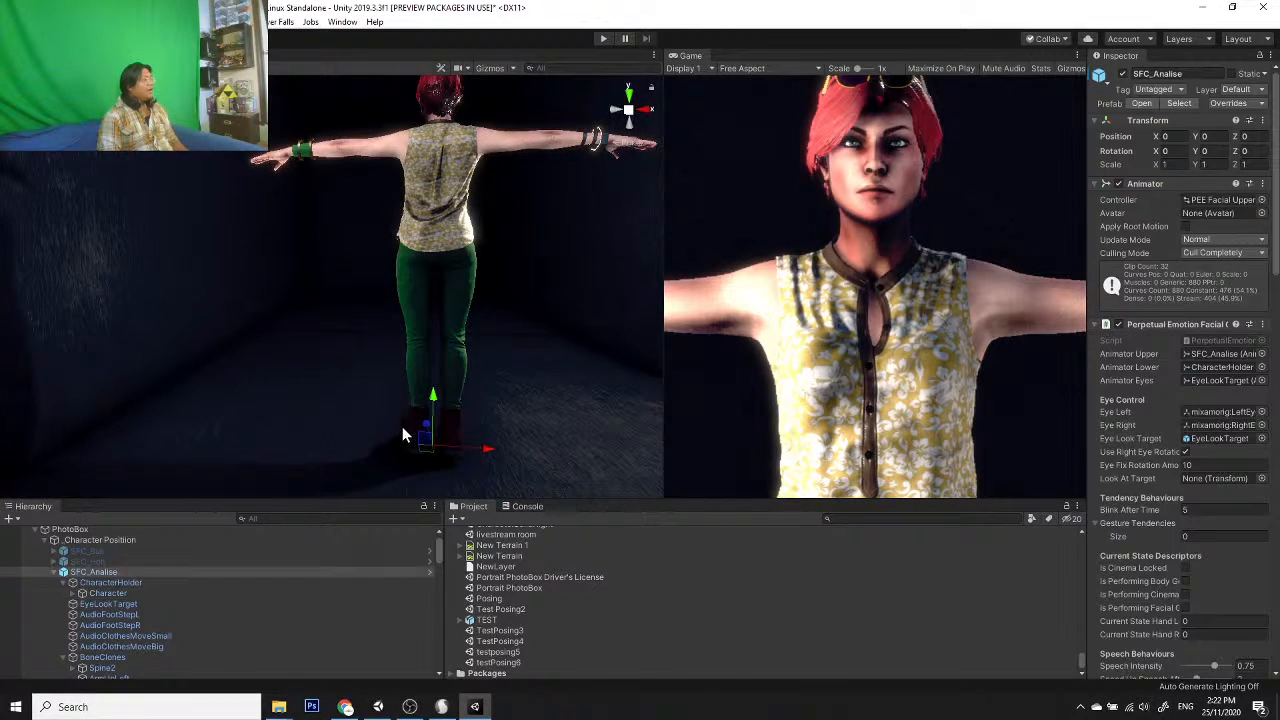
scroll(402, 430, "up", 2)
key("f")
left_click_drag(402, 428, 400, 240, "alt")
scroll(395, 234, "down", 5)
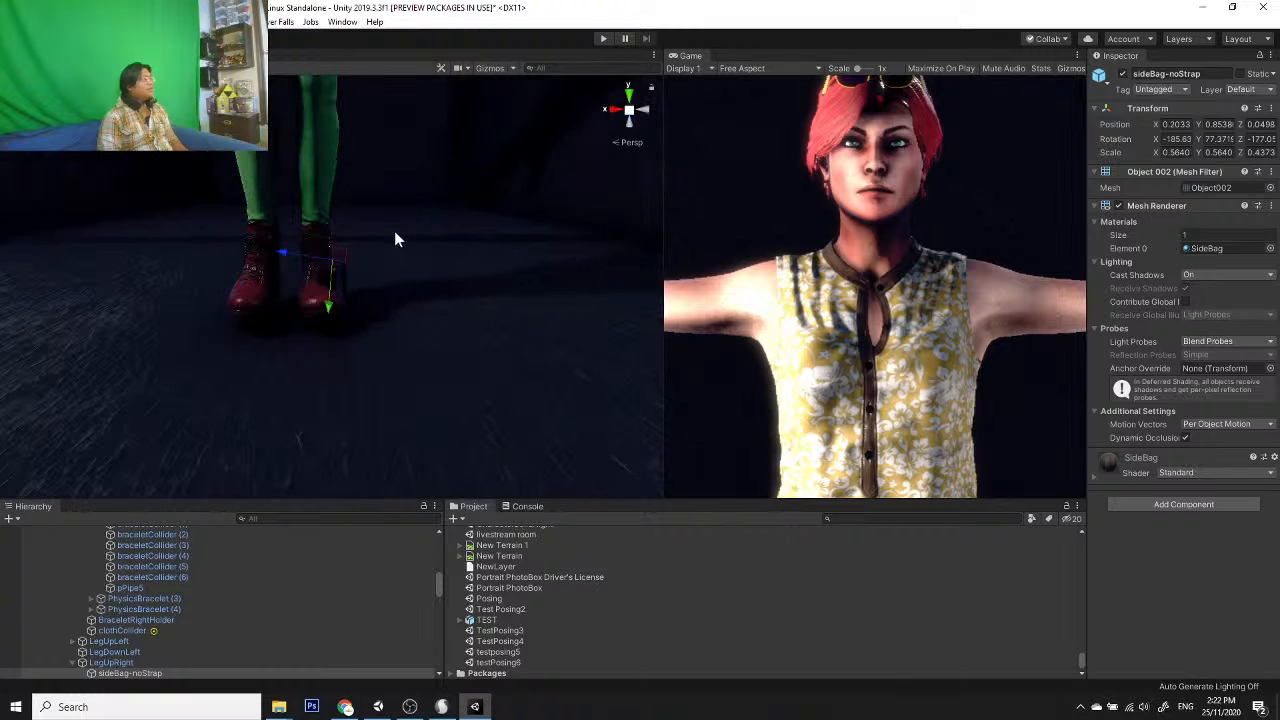
left_click_drag(286, 254, 164, 218)
left_click_drag(207, 268, 212, 40)
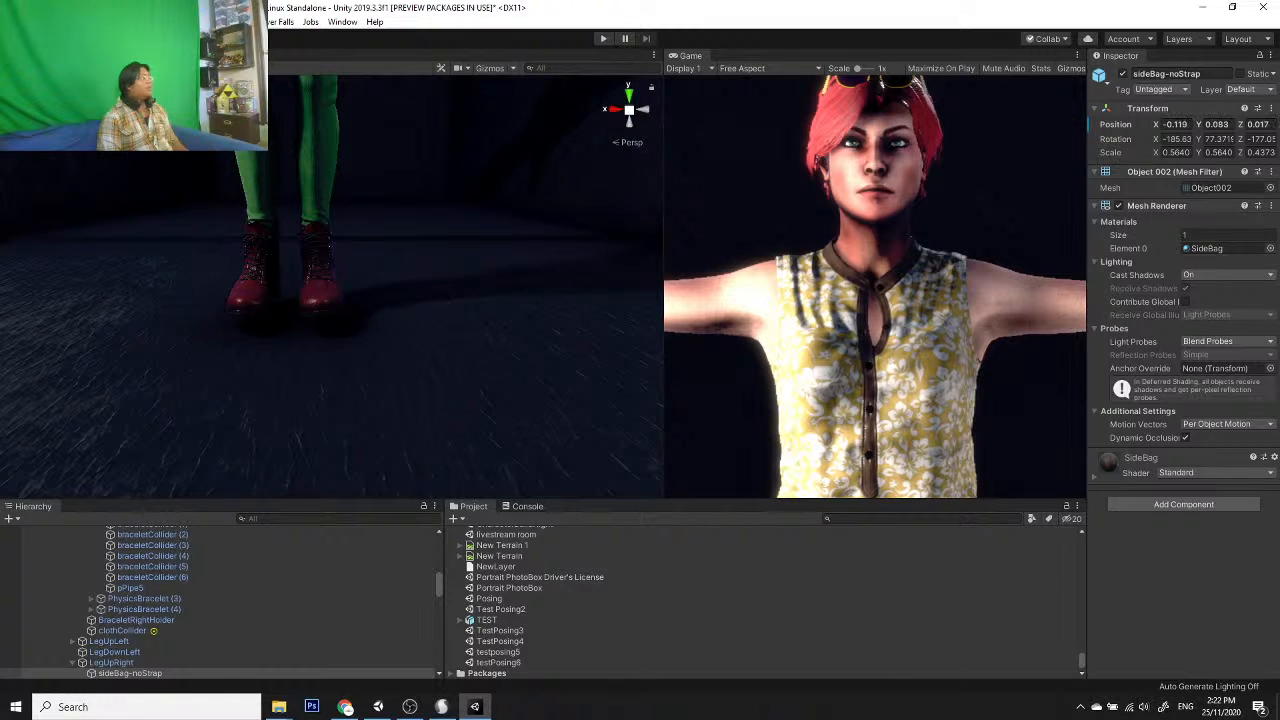
Step: Rotate the sideBag-noStrap object to about X -176, Y -82, Z -368 so its rose design faces outward at the hip
key("f")
key("e")
left_click_drag(354, 245, 486, 166)
scroll(408, 229, "up", 5)
scroll(408, 229, "down", 5)
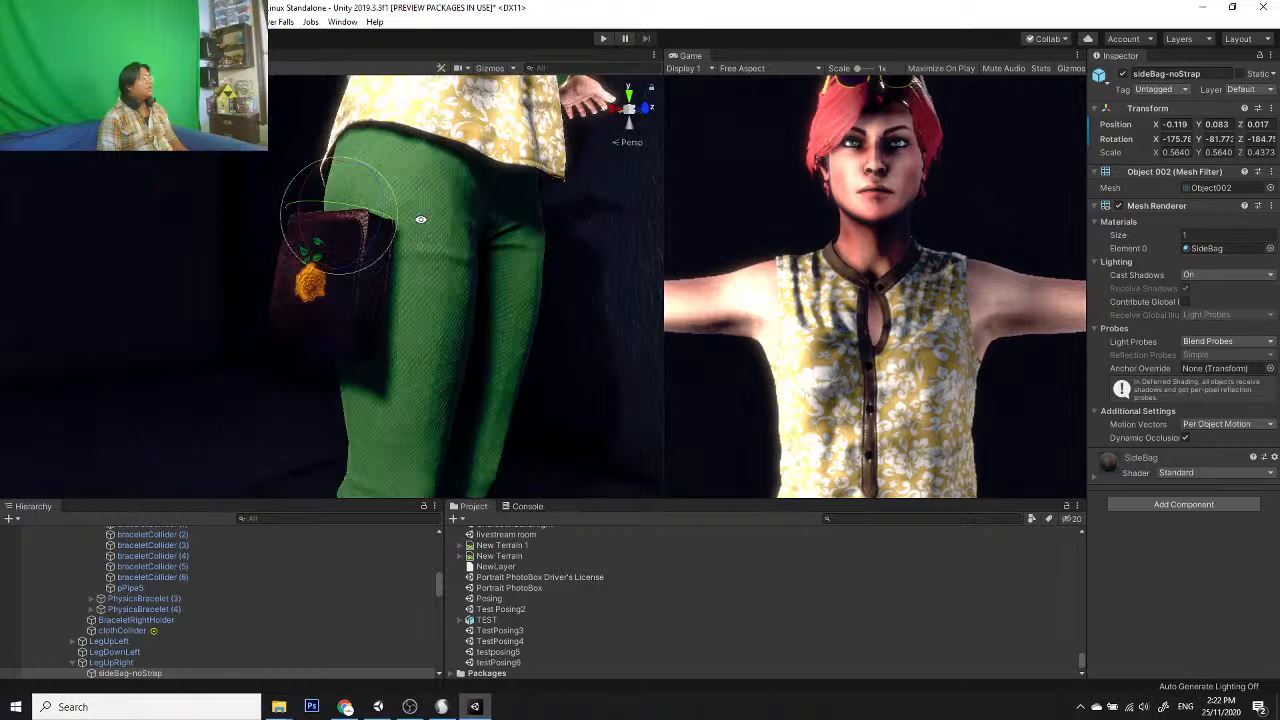
left_click_drag(420, 220, 566, 446, "alt")
left_click_drag(540, 290, 437, 339, "alt")
scroll(437, 339, "up", 5)
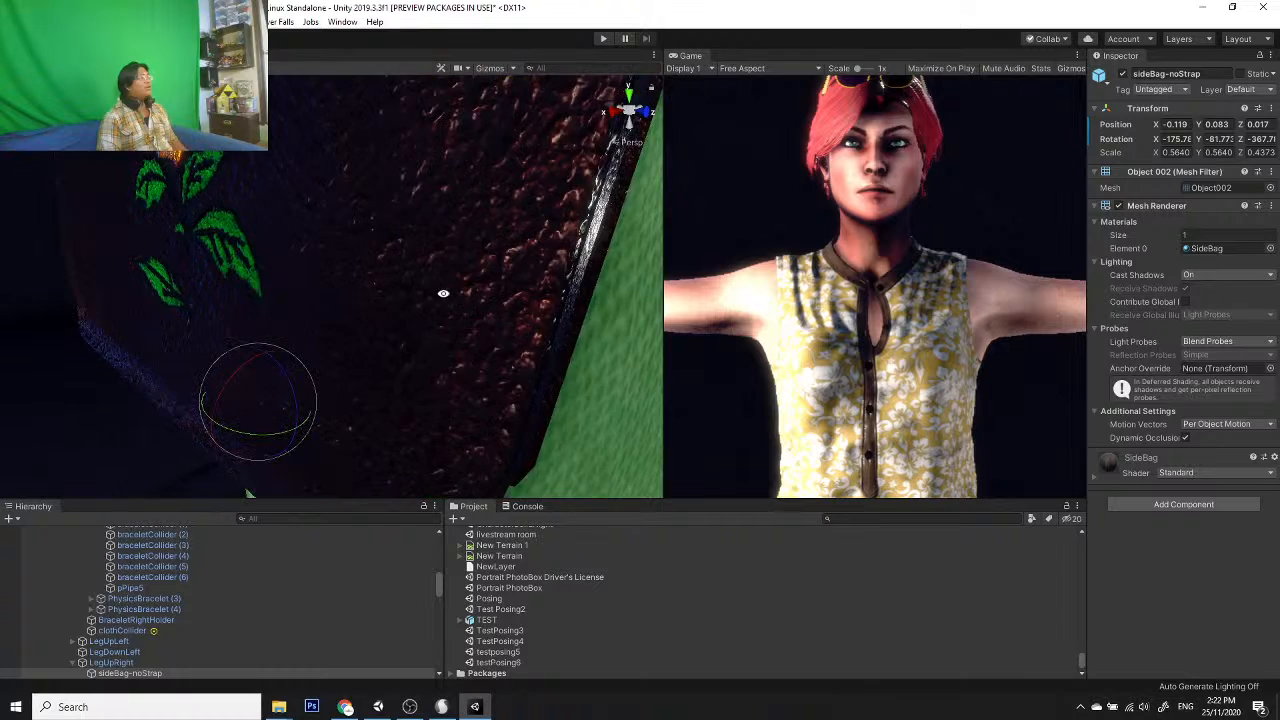
scroll(391, 331, "down", 5)
left_click_drag(443, 291, 306, 351, "alt")
Step: Move the side bag to about X -0.129, Y 0.082, Z 0.0185 and tilt it to about X -169, Y -81, Z -368
key("w")
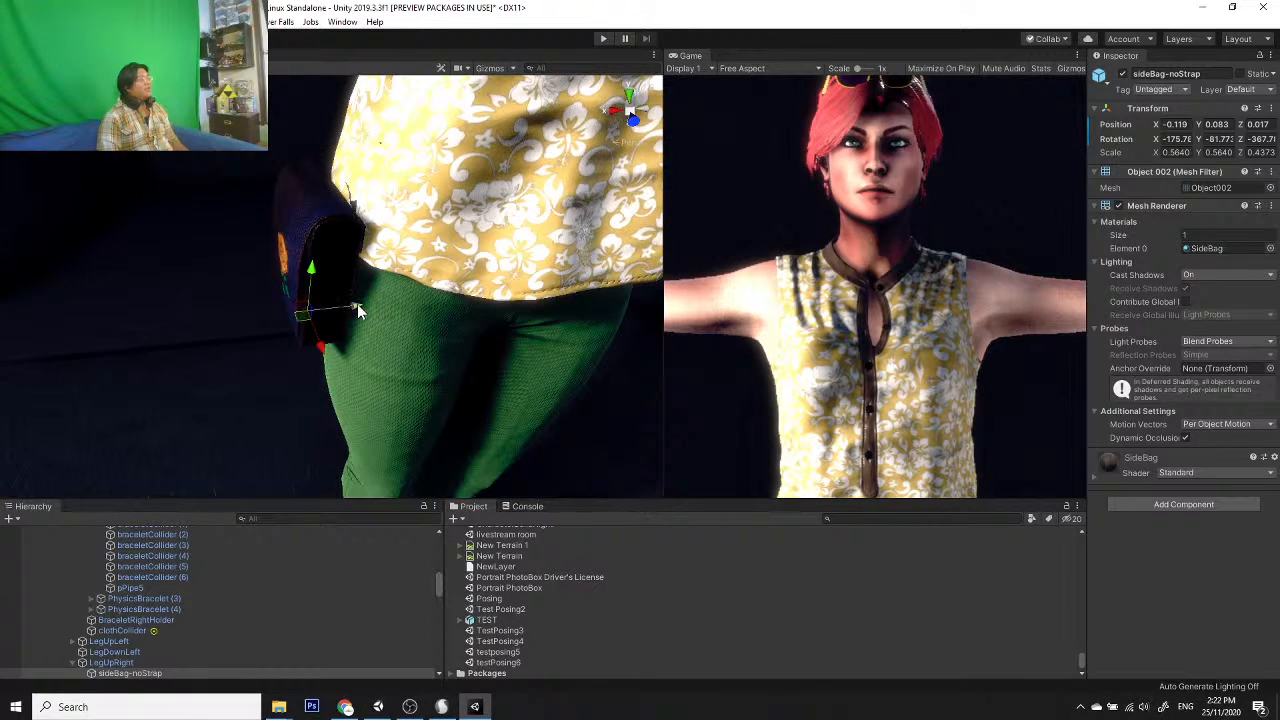
left_click_drag(357, 304, 350, 304)
key("e")
left_click_drag(274, 280, 286, 277)
left_click_drag(290, 277, 840, 290, "alt")
scroll(565, 278, "up", 5)
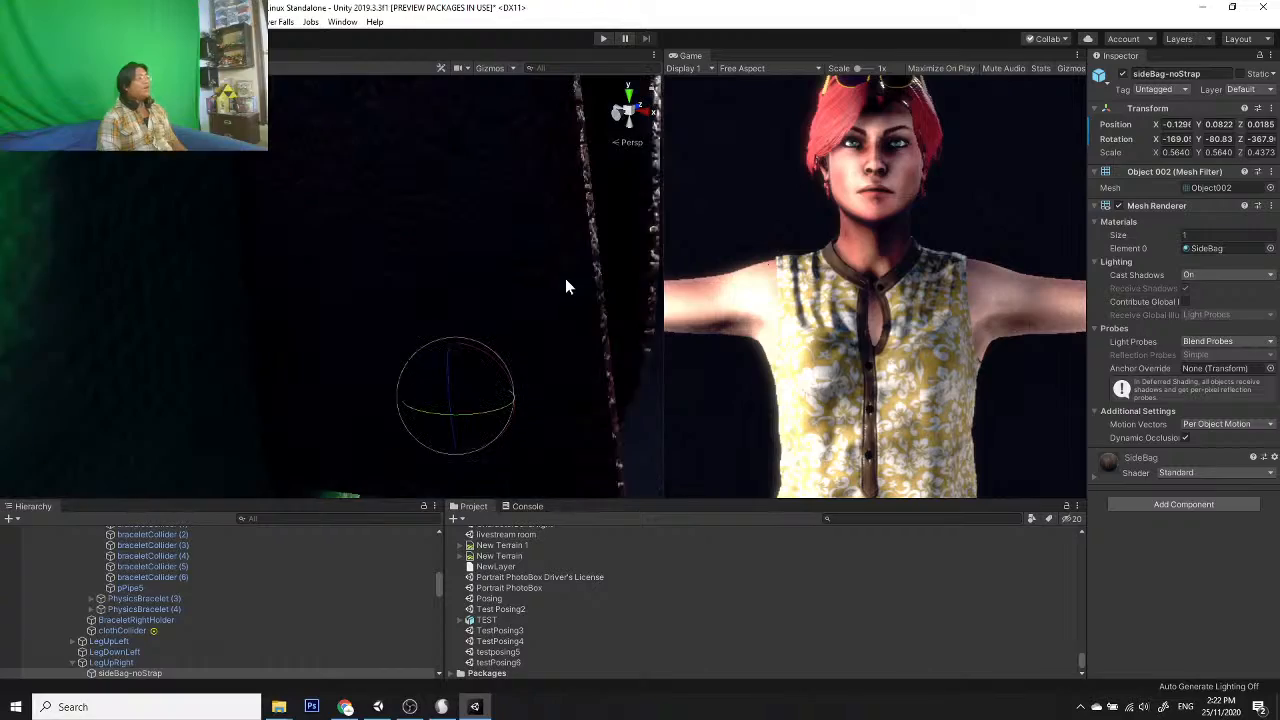
Step: Examine the side bag's rose-decorated front from SFC_Analise's right side
scroll(565, 280, "down", 5)
left_click_drag(560, 254, 377, 285, "alt")
scroll(377, 285, "up", 5)
left_click_drag(463, 214, 340, 320, "alt")
scroll(426, 235, "down", 5)
scroll(354, 300, "up", 5)
scroll(398, 272, "down", 5)
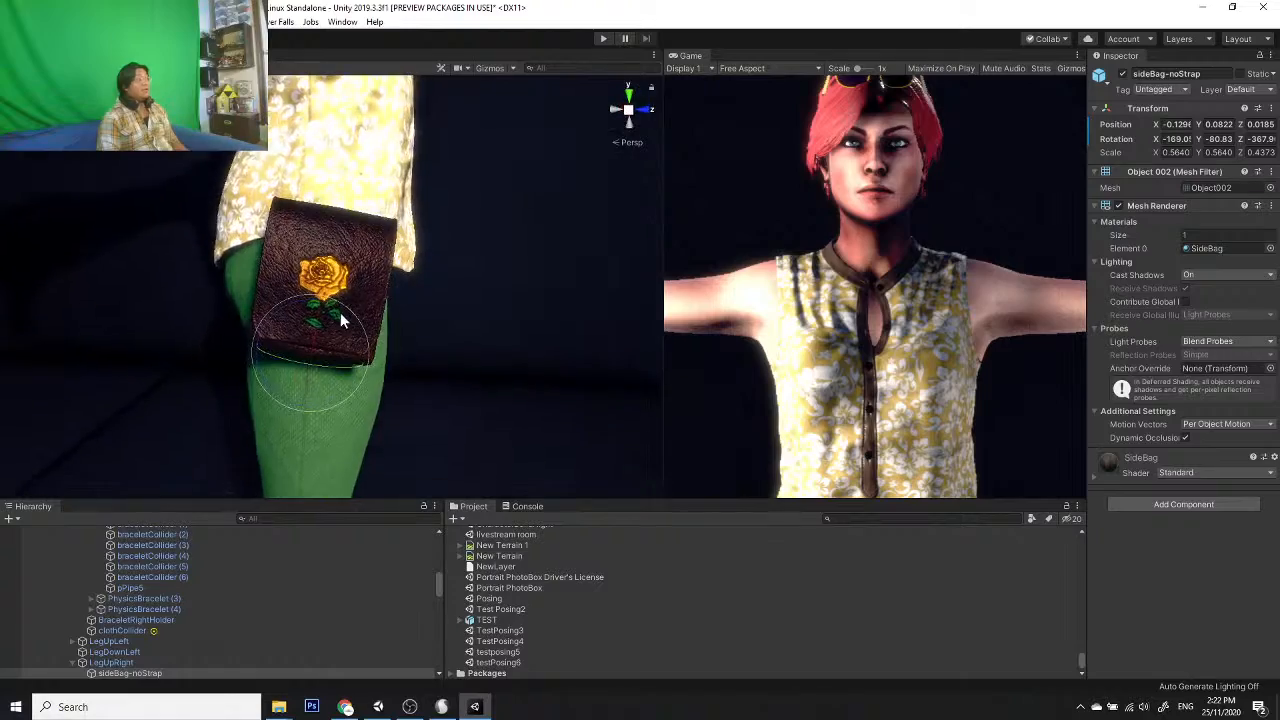
Step: Inspect the side bag's leather surface and its fit against the hip up close from several angles
scroll(340, 320, "up", 10)
left_click_drag(266, 280, 155, 309, "alt")
scroll(357, 325, "down", 10)
scroll(278, 240, "up", 8)
left_click_drag(278, 240, 283, 312, "alt")
scroll(283, 312, "down", 8)
middle_click_drag(287, 258, 290, 301)
left_click_drag(290, 301, 327, 293, "alt")
scroll(307, 303, "up", 8)
scroll(346, 272, "down", 8)
scroll(333, 291, "up", 8)
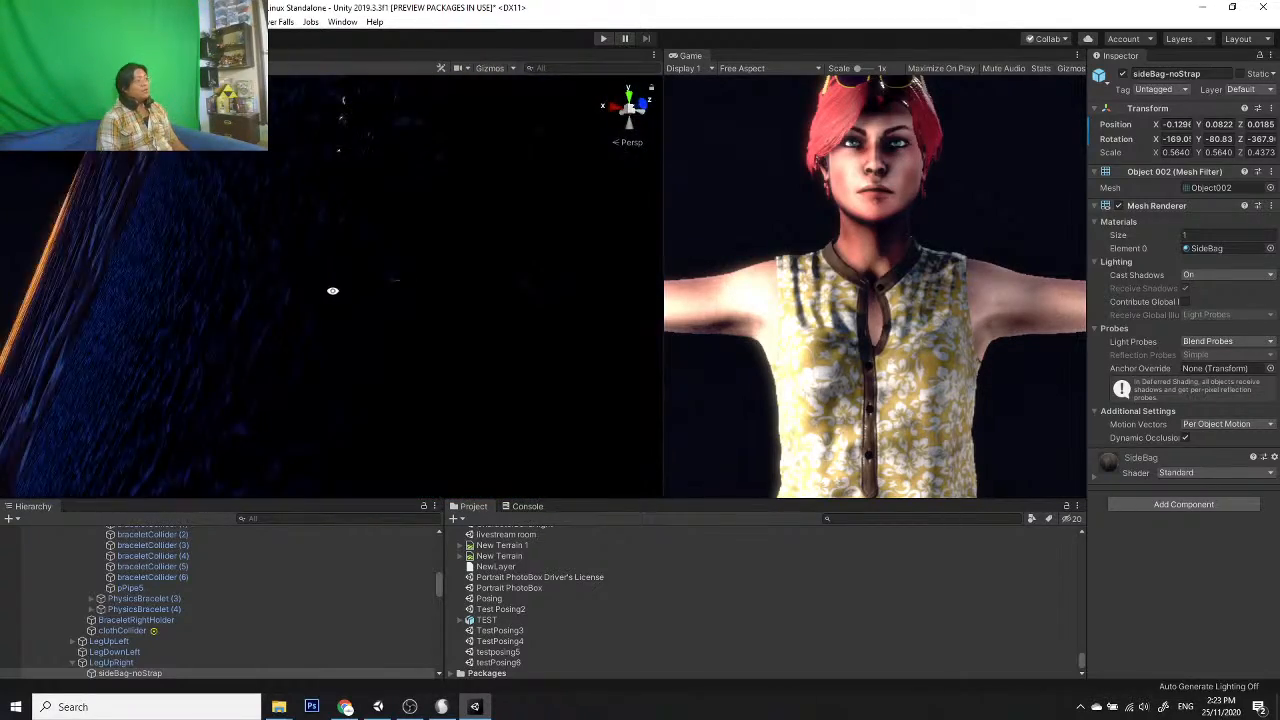
scroll(331, 295, "down", 8)
left_click_drag(285, 334, 810, 432, "alt")
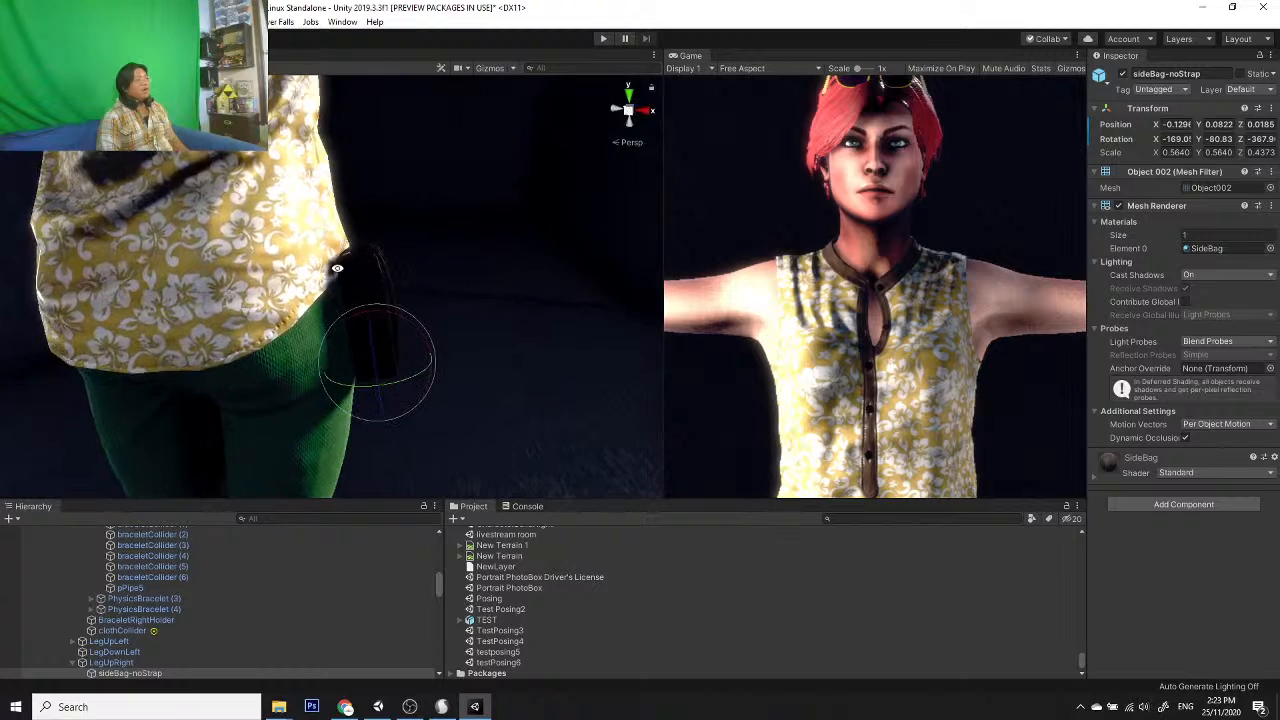
Step: View SFC_Analise's whole outfit with the side bag, from the rear, the side and the front
left_click_drag(337, 268, 824, 379, "alt")
scroll(303, 377, "down", 5)
left_click_drag(303, 377, 447, 344, "alt")
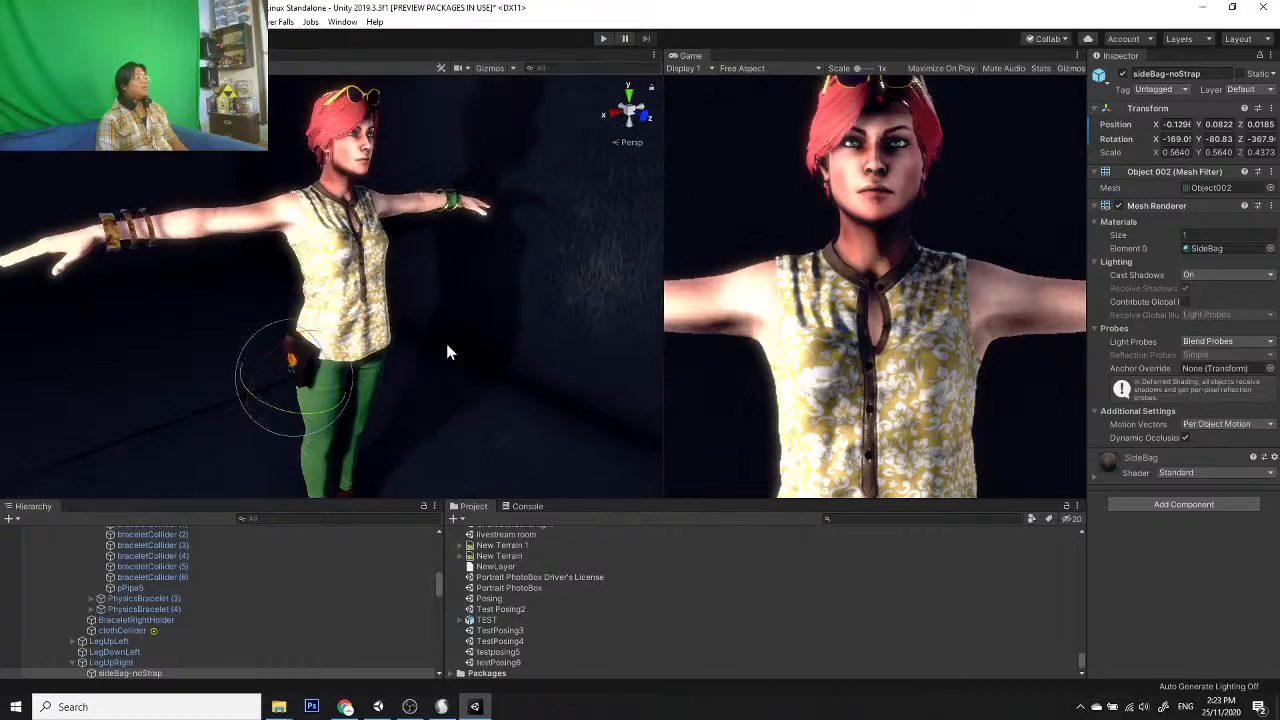
scroll(446, 343, "up", 3)
middle_click_drag(388, 200, 342, 347)
scroll(342, 347, "up", 7)
left_click_drag(300, 340, 270, 333, "alt")
scroll(270, 333, "down", 7)
middle_click_drag(270, 333, 275, 215)
left_click_drag(275, 215, 315, 238, "alt")
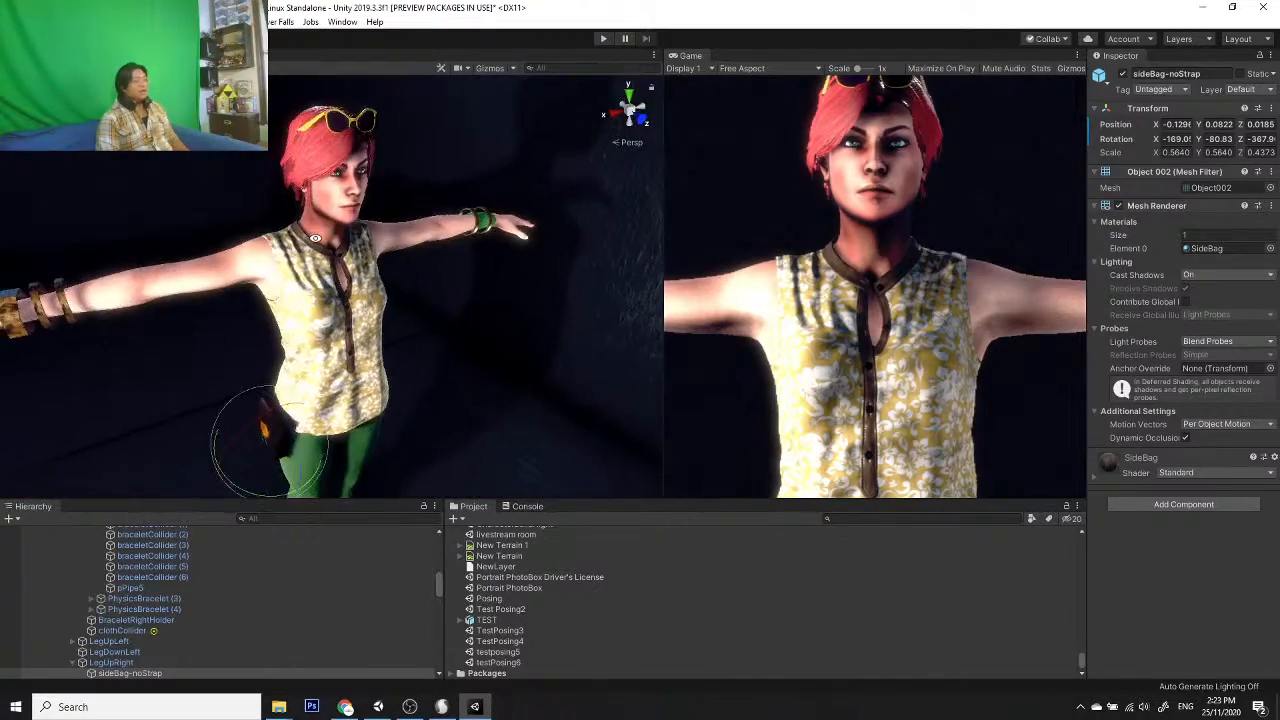
left_click_drag(324, 330, 236, 296, "alt")
scroll(382, 399, "down", 2)
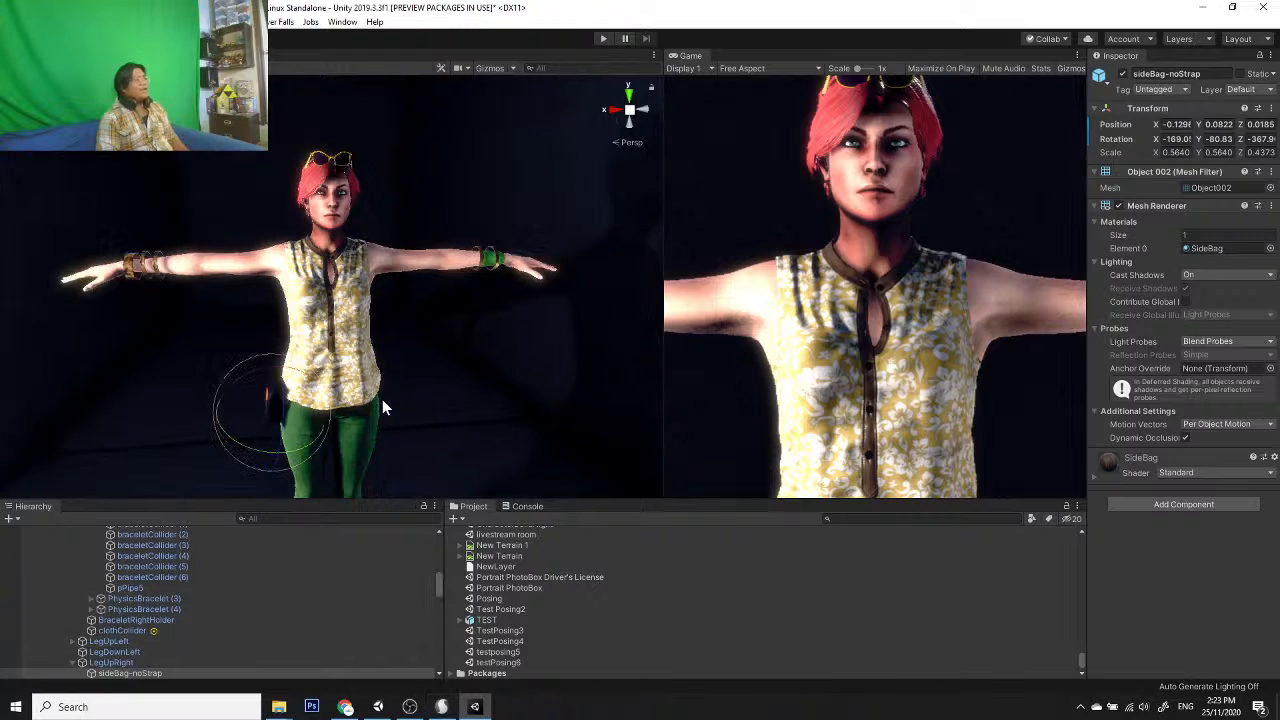
middle_click_drag(382, 399, 367, 359)
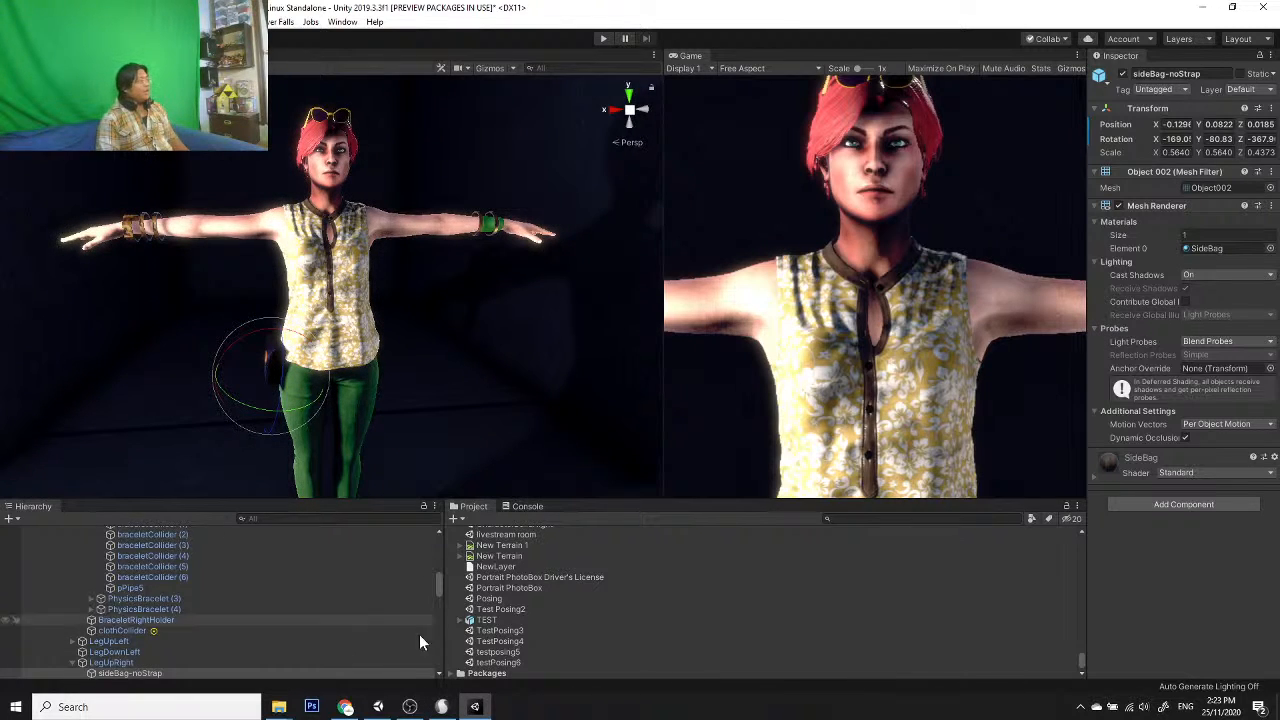
Step: Switch to Sculptris and examine the red wax creature sculpt's petal-like head, back and limbs from different sides
left_click(441, 706)
mouse_move(398, 315)
left_mouse_down()
mouse_move(373, 297)
mouse_move(738, 356)
mouse_move(740, 303)
mouse_move(717, 385)
mouse_move(803, 357)
mouse_move(828, 446)
mouse_move(906, 483)
mouse_move(849, 451)
left_mouse_up()
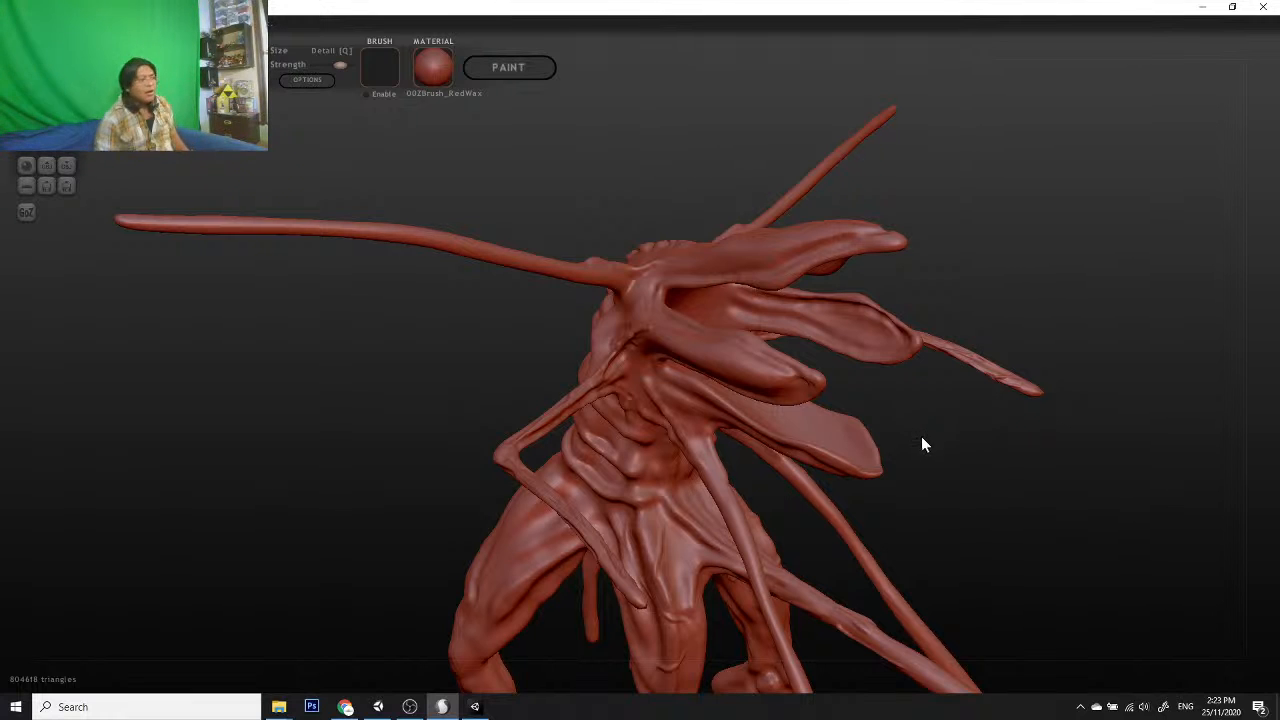
mouse_move(926, 497)
left_mouse_down()
mouse_move(843, 457)
mouse_move(960, 474)
mouse_move(855, 467)
mouse_move(832, 497)
mouse_move(769, 410)
mouse_move(563, 417)
mouse_move(714, 389)
mouse_move(837, 449)
mouse_move(751, 480)
mouse_move(711, 460)
mouse_move(564, 457)
mouse_move(426, 477)
mouse_move(563, 511)
mouse_move(754, 503)
mouse_move(623, 471)
mouse_move(637, 497)
mouse_move(823, 466)
mouse_move(997, 471)
mouse_move(1031, 491)
mouse_move(820, 510)
mouse_move(840, 563)
mouse_move(390, 497)
mouse_move(361, 511)
left_mouse_up()
mouse_move(726, 505)
left_mouse_down()
mouse_move(944, 498)
mouse_move(1004, 530)
mouse_move(1014, 552)
left_mouse_up()
mouse_move(761, 457)
left_mouse_down("alt")
mouse_move(807, 507)
mouse_move(806, 485)
mouse_move(851, 474)
mouse_move(760, 491)
mouse_move(570, 466)
mouse_move(566, 440)
mouse_move(737, 460)
mouse_move(717, 505)
mouse_move(749, 486)
mouse_move(578, 521)
mouse_move(742, 484)
mouse_move(746, 495)
mouse_move(234, 486)
mouse_move(54, 509)
mouse_move(409, 494)
mouse_move(656, 498)
mouse_move(694, 523)
mouse_move(838, 512)
mouse_move(777, 526)
mouse_move(726, 514)
mouse_move(714, 534)
mouse_move(752, 532)
mouse_move(229, 414)
mouse_move(2, 402)
mouse_move(166, 500)
mouse_move(623, 443)
mouse_move(914, 510)
mouse_move(774, 420)
mouse_move(786, 392)
mouse_move(862, 384)
mouse_move(885, 416)
mouse_move(657, 394)
mouse_move(989, 377)
mouse_move(1137, 343)
mouse_move(895, 440)
mouse_move(957, 423)
mouse_move(803, 500)
mouse_move(906, 503)
mouse_move(813, 463)
mouse_move(840, 386)
mouse_move(794, 423)
mouse_move(782, 508)
mouse_move(823, 477)
mouse_move(794, 457)
mouse_move(769, 503)
mouse_move(740, 506)
mouse_move(780, 540)
mouse_move(813, 508)
mouse_move(766, 503)
mouse_move(929, 477)
mouse_move(911, 506)
mouse_move(809, 520)
mouse_move(580, 486)
mouse_move(331, 494)
mouse_move(103, 471)
mouse_move(86, 497)
mouse_move(209, 506)
mouse_move(557, 477)
mouse_move(765, 497)
mouse_move(809, 517)
mouse_move(803, 477)
mouse_move(817, 457)
mouse_move(848, 461)
mouse_move(778, 461)
left_mouse_up("alt")
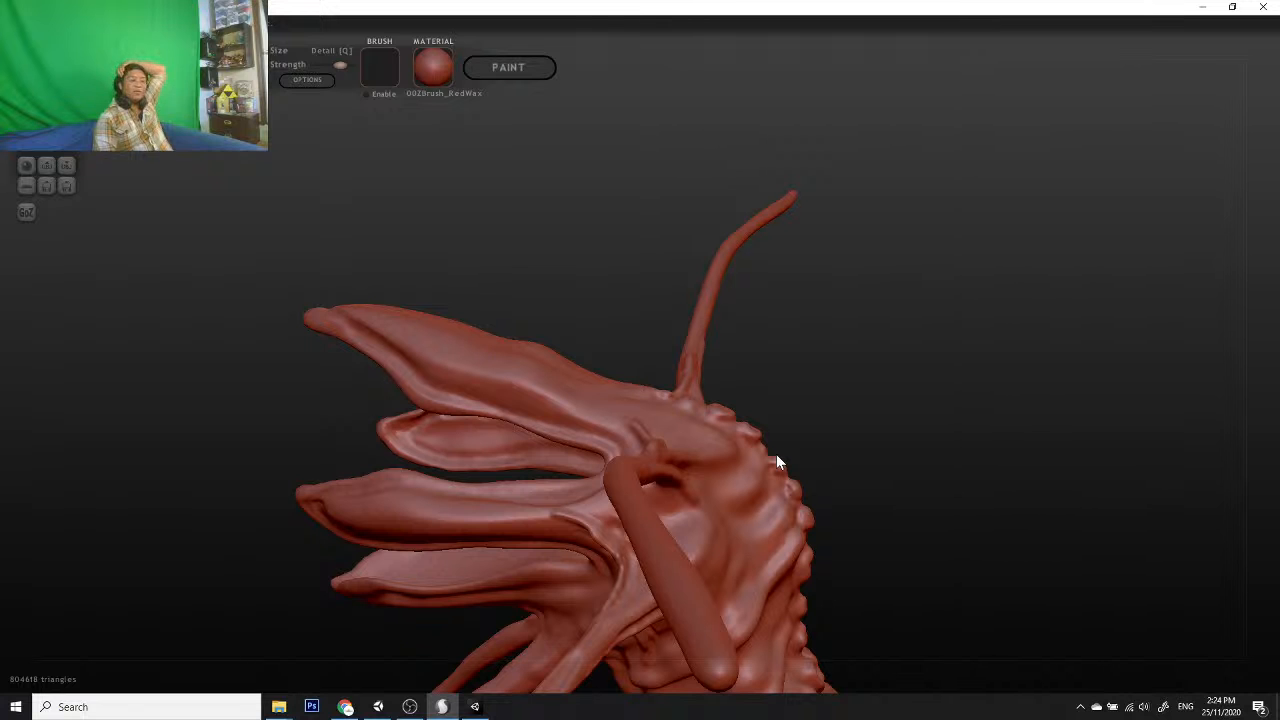
mouse_move(778, 461)
left_mouse_down()
mouse_move(776, 423)
mouse_move(854, 409)
mouse_move(780, 449)
mouse_move(765, 425)
mouse_move(914, 409)
mouse_move(837, 383)
mouse_move(847, 396)
mouse_move(826, 431)
mouse_move(752, 448)
mouse_move(877, 489)
mouse_move(846, 477)
mouse_move(826, 503)
mouse_move(391, 477)
mouse_move(429, 466)
mouse_move(343, 546)
mouse_move(352, 524)
mouse_move(450, 513)
mouse_move(400, 490)
mouse_move(459, 499)
mouse_move(336, 530)
mouse_move(334, 480)
mouse_move(420, 427)
mouse_move(366, 446)
mouse_move(457, 343)
mouse_move(414, 400)
mouse_move(389, 491)
mouse_move(446, 309)
mouse_move(523, 237)
mouse_move(534, 194)
mouse_move(494, 266)
mouse_move(475, 480)
mouse_move(503, 451)
mouse_move(460, 571)
mouse_move(446, 566)
mouse_move(397, 625)
mouse_move(669, 608)
mouse_move(661, 537)
left_mouse_up()
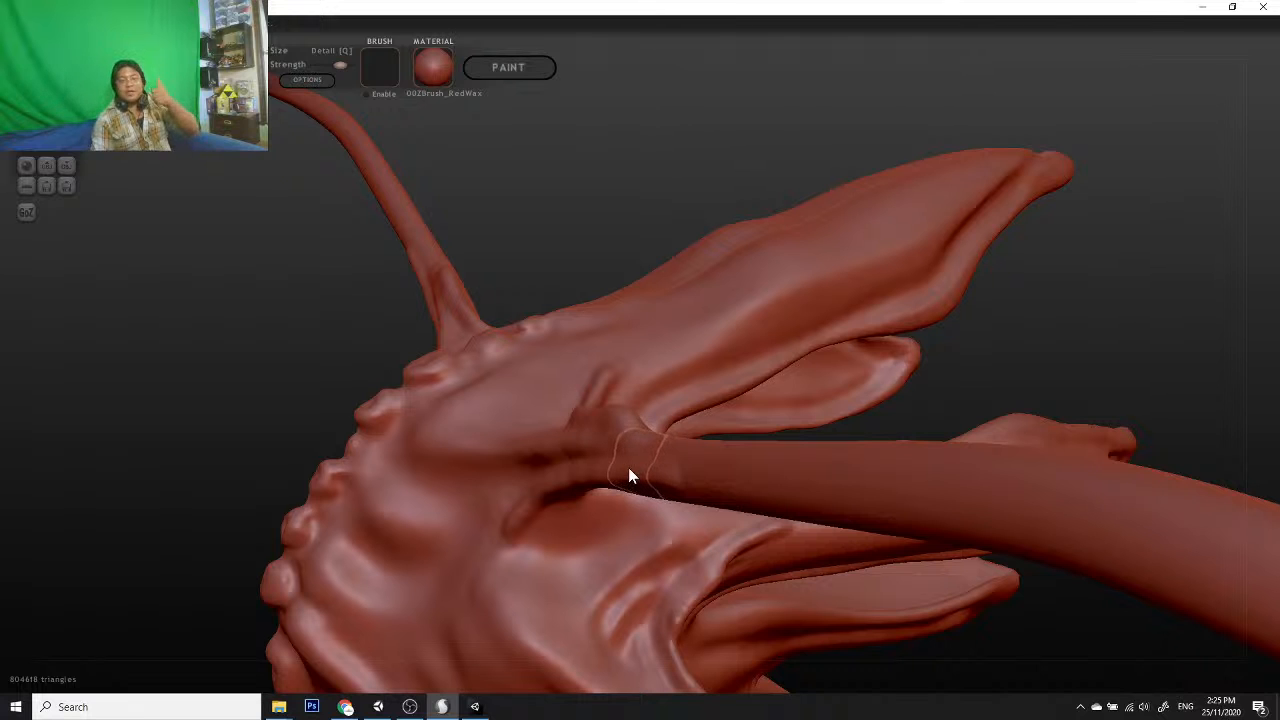
scroll(840, 357, "down", 2)
mouse_move(840, 357)
right_mouse_down()
mouse_move(886, 380)
mouse_move(729, 391)
mouse_move(866, 366)
mouse_move(532, 357)
mouse_move(511, 337)
mouse_move(697, 337)
mouse_move(600, 289)
mouse_move(722, 372)
mouse_move(709, 354)
mouse_move(632, 343)
mouse_move(651, 334)
mouse_move(566, 397)
mouse_move(477, 425)
mouse_move(591, 451)
mouse_move(663, 491)
mouse_move(852, 553)
mouse_move(869, 363)
mouse_move(891, 414)
mouse_move(609, 431)
mouse_move(629, 389)
mouse_move(900, 431)
mouse_move(1137, 394)
mouse_move(1226, 467)
mouse_move(791, 454)
mouse_move(771, 414)
mouse_move(820, 460)
mouse_move(794, 484)
mouse_move(540, 400)
mouse_move(1094, 443)
mouse_move(586, 457)
mouse_move(461, 393)
mouse_move(523, 506)
mouse_move(431, 420)
mouse_move(411, 431)
mouse_move(489, 461)
right_mouse_up()
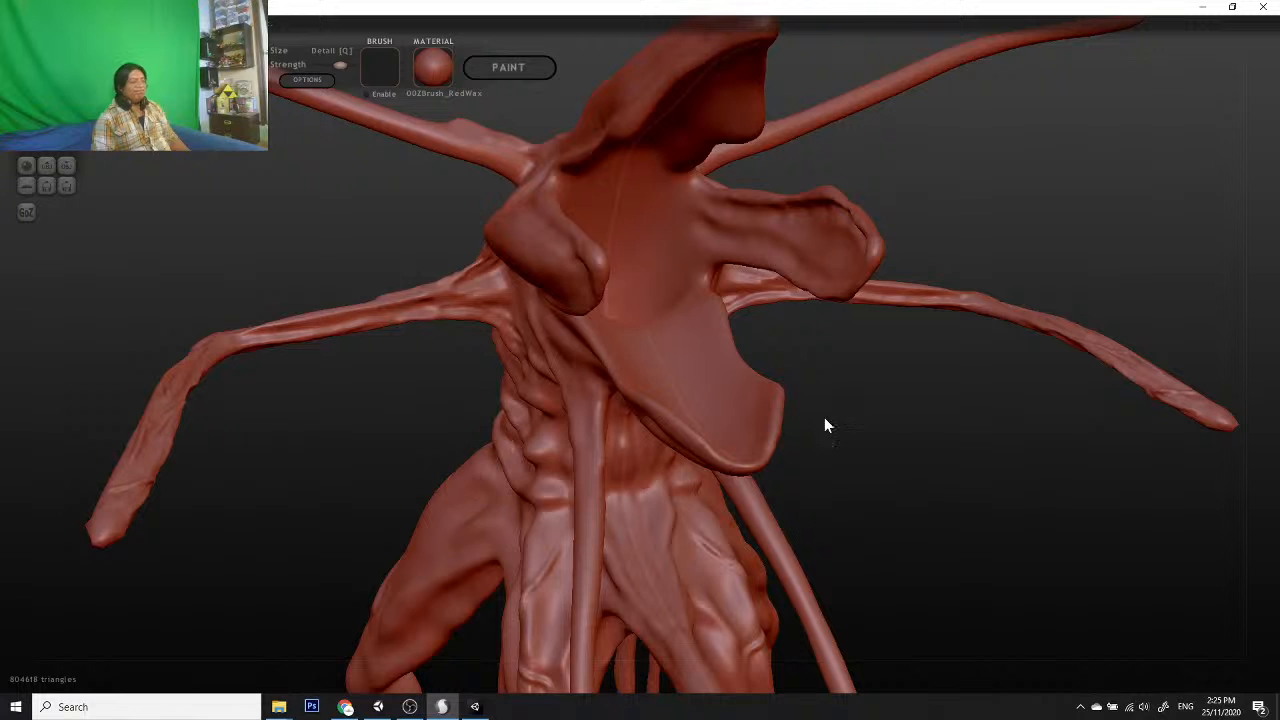
mouse_move(865, 453)
right_mouse_down()
mouse_move(909, 434)
mouse_move(849, 431)
mouse_move(846, 486)
mouse_move(835, 455)
mouse_move(946, 509)
mouse_move(763, 449)
mouse_move(786, 440)
mouse_move(828, 572)
right_mouse_up()
mouse_move(470, 430)
right_mouse_down()
mouse_move(389, 392)
mouse_move(694, 417)
mouse_move(500, 457)
mouse_move(308, 334)
mouse_move(294, 397)
mouse_move(471, 374)
mouse_move(363, 400)
mouse_move(602, 401)
mouse_move(537, 480)
mouse_move(414, 449)
mouse_move(594, 482)
right_mouse_up()
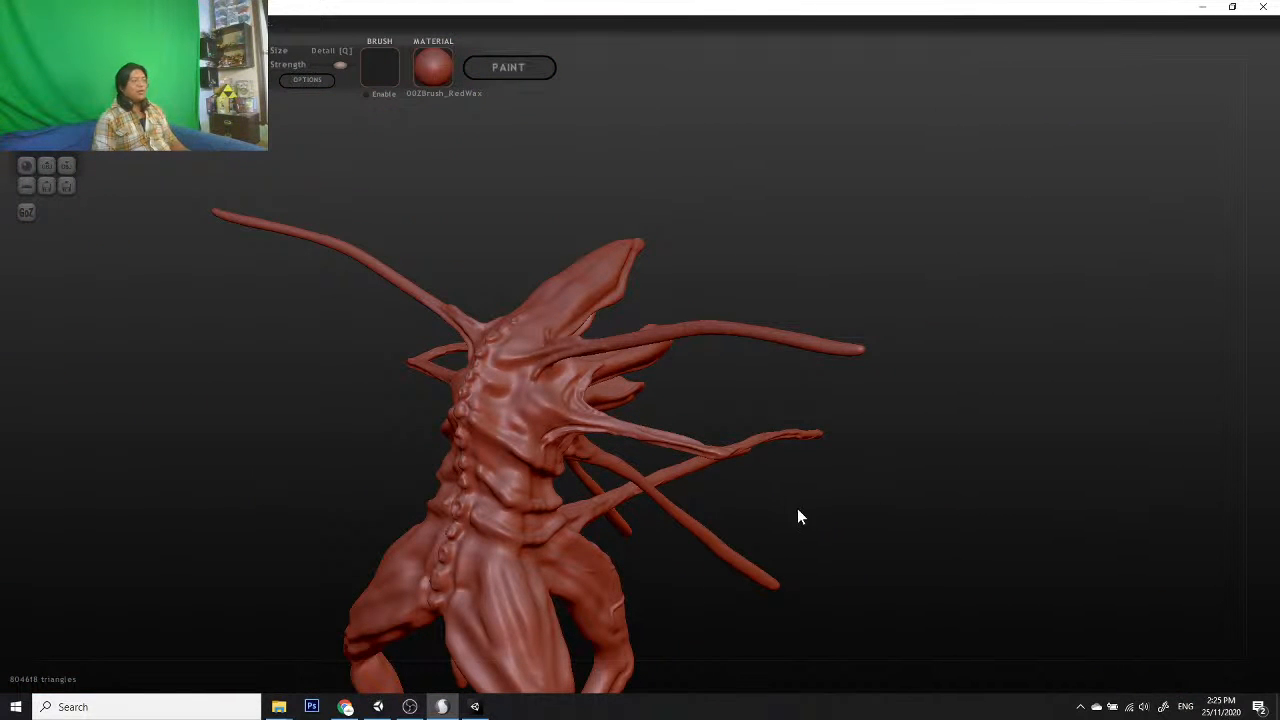
Step: Inspect the creature sculpt's open mouth from the front and view its head and torso from both sides
mouse_move(797, 512)
right_mouse_down()
mouse_move(594, 507)
mouse_move(286, 468)
mouse_move(372, 482)
mouse_move(563, 449)
mouse_move(509, 397)
mouse_move(449, 482)
mouse_move(497, 491)
mouse_move(517, 374)
mouse_move(688, 360)
right_mouse_up()
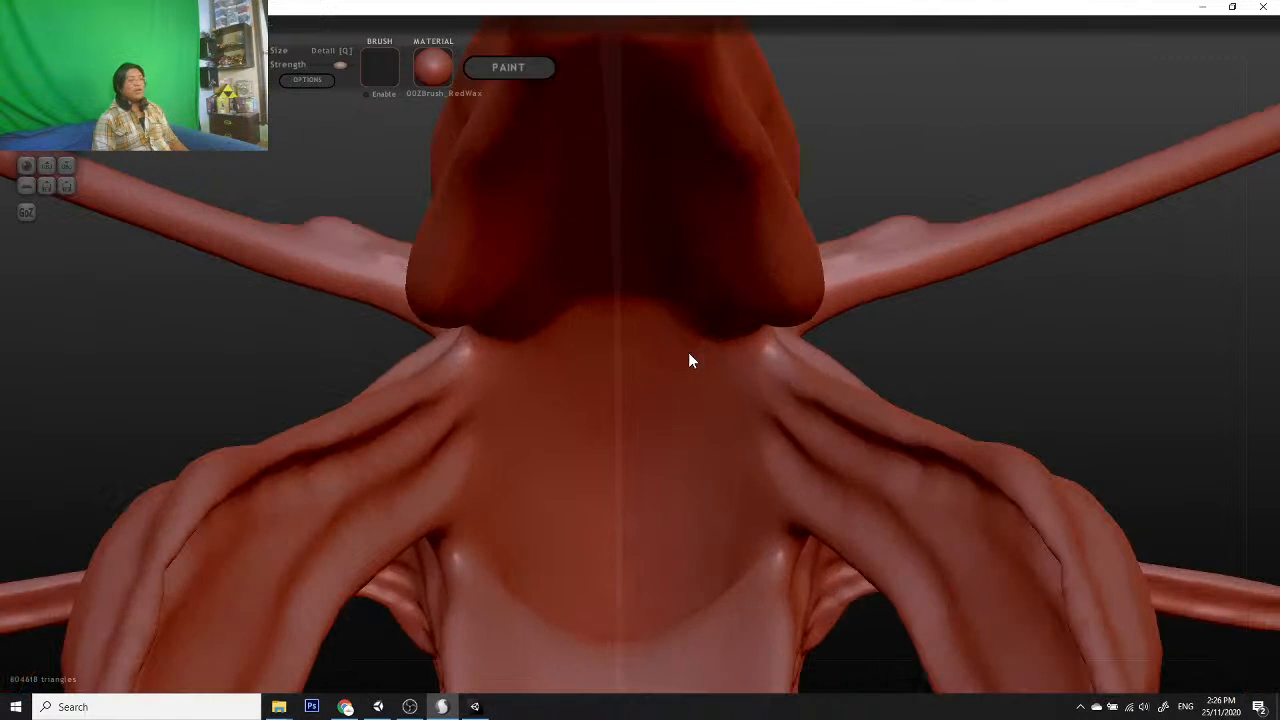
mouse_move(881, 353)
right_mouse_down()
mouse_move(903, 384)
mouse_move(944, 396)
mouse_move(955, 443)
mouse_move(897, 429)
mouse_move(951, 474)
mouse_move(943, 457)
right_mouse_up()
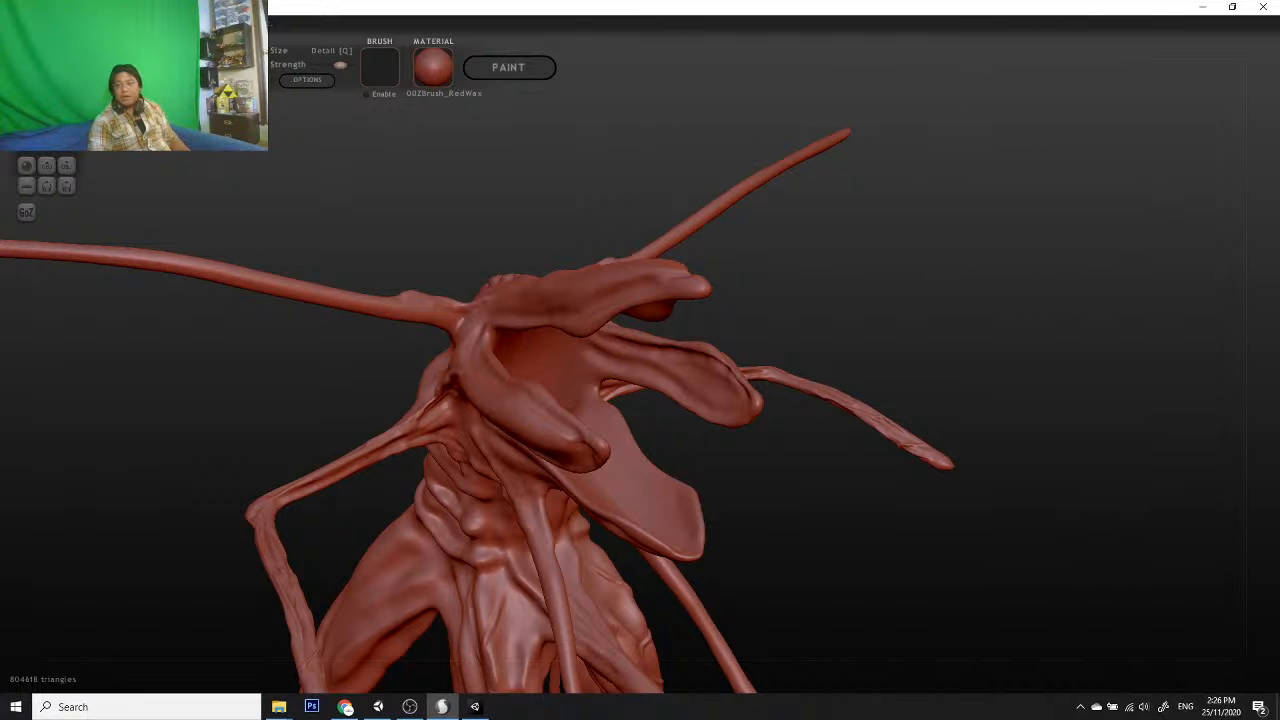
right_click_drag(845, 502, 447, 672)
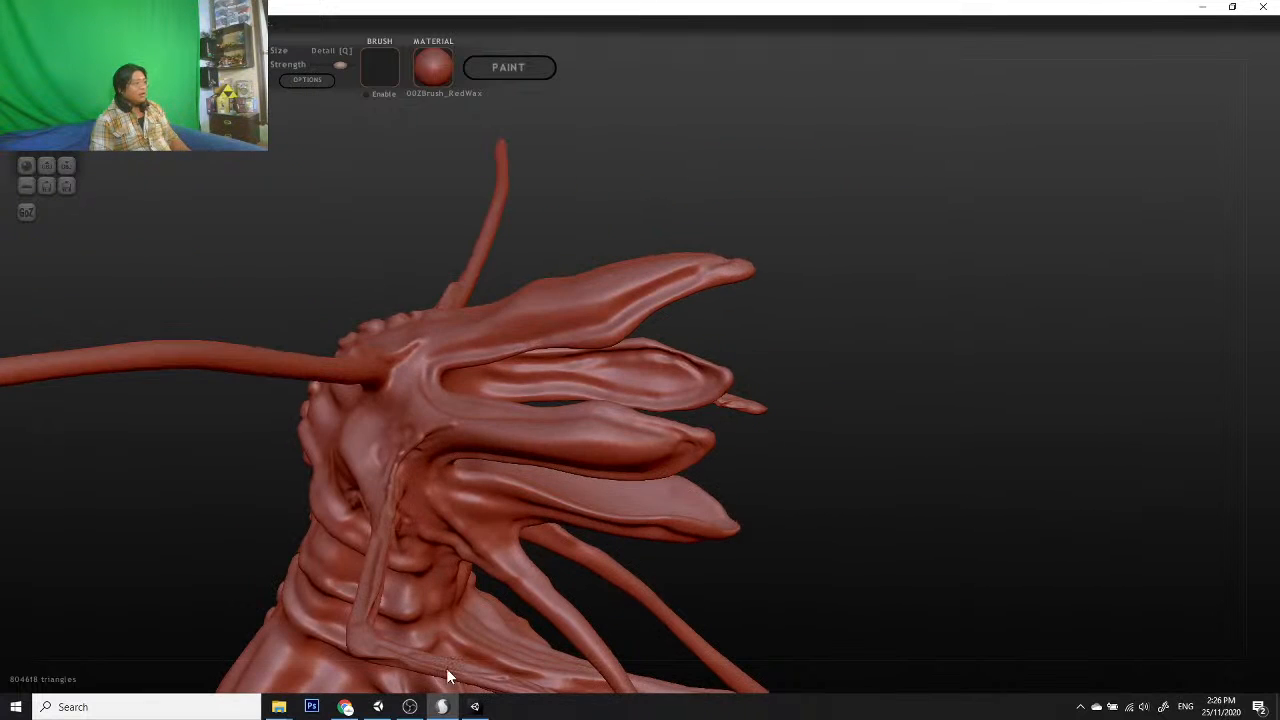
right_click_drag(716, 550, 798, 463)
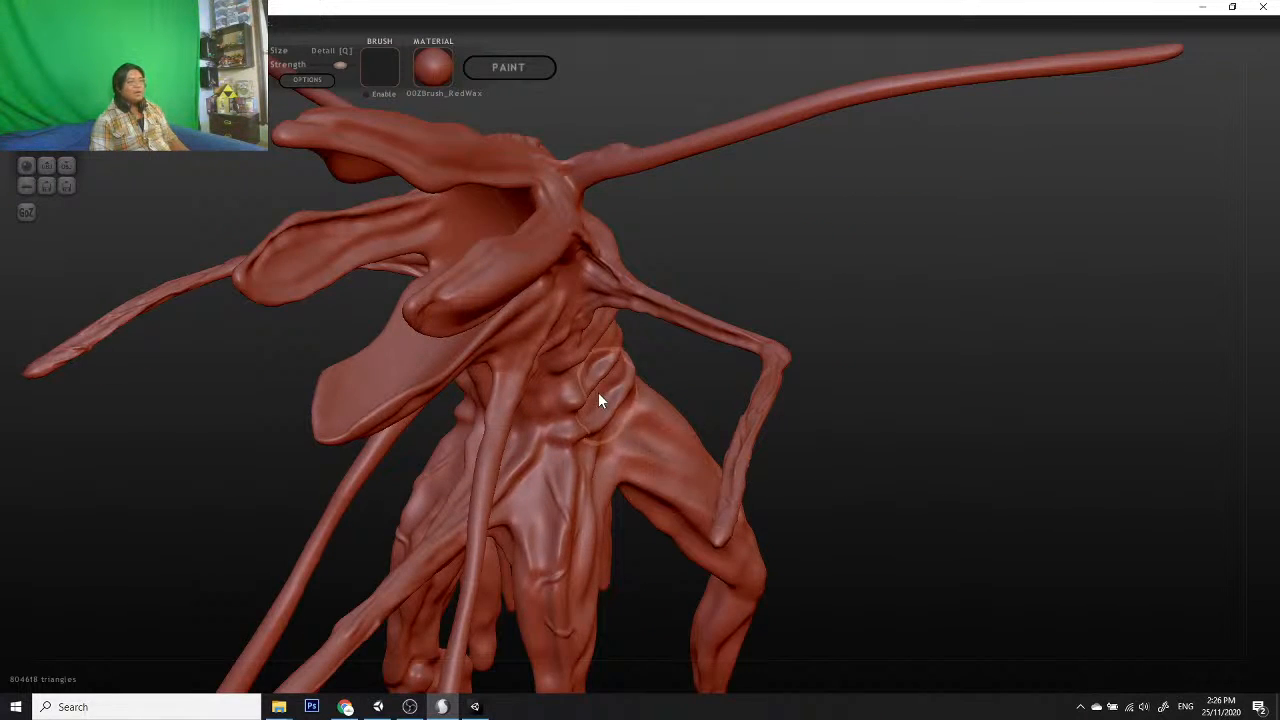
scroll(598, 394, "down", 3)
scroll(815, 417, "up", 3)
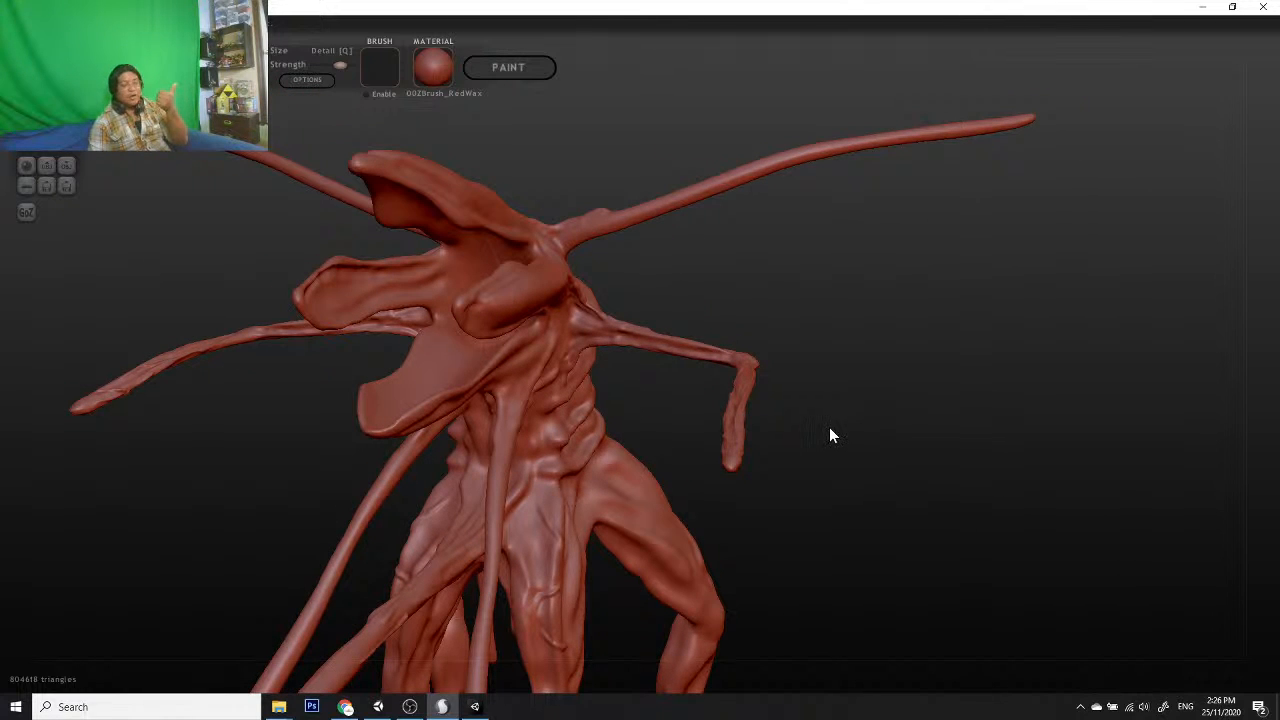
scroll(812, 437, "up", 3)
mouse_move(805, 441)
left_mouse_down()
mouse_move(706, 441)
mouse_move(716, 436)
left_mouse_up()
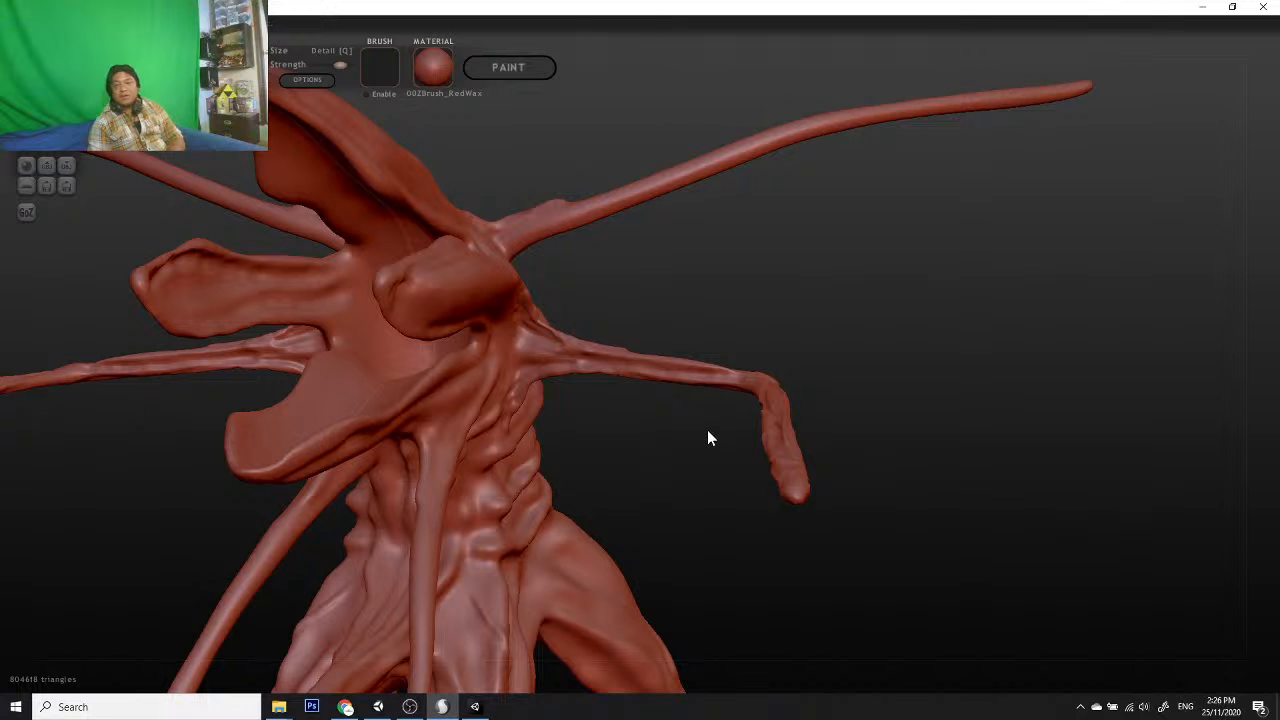
mouse_move(670, 455)
left_mouse_down()
mouse_move(714, 469)
mouse_move(606, 480)
mouse_move(806, 466)
mouse_move(443, 686)
left_mouse_up()
Step: Switch back to Unity and view SFC_Analise's full figure from the front and the right side
left_click(475, 707)
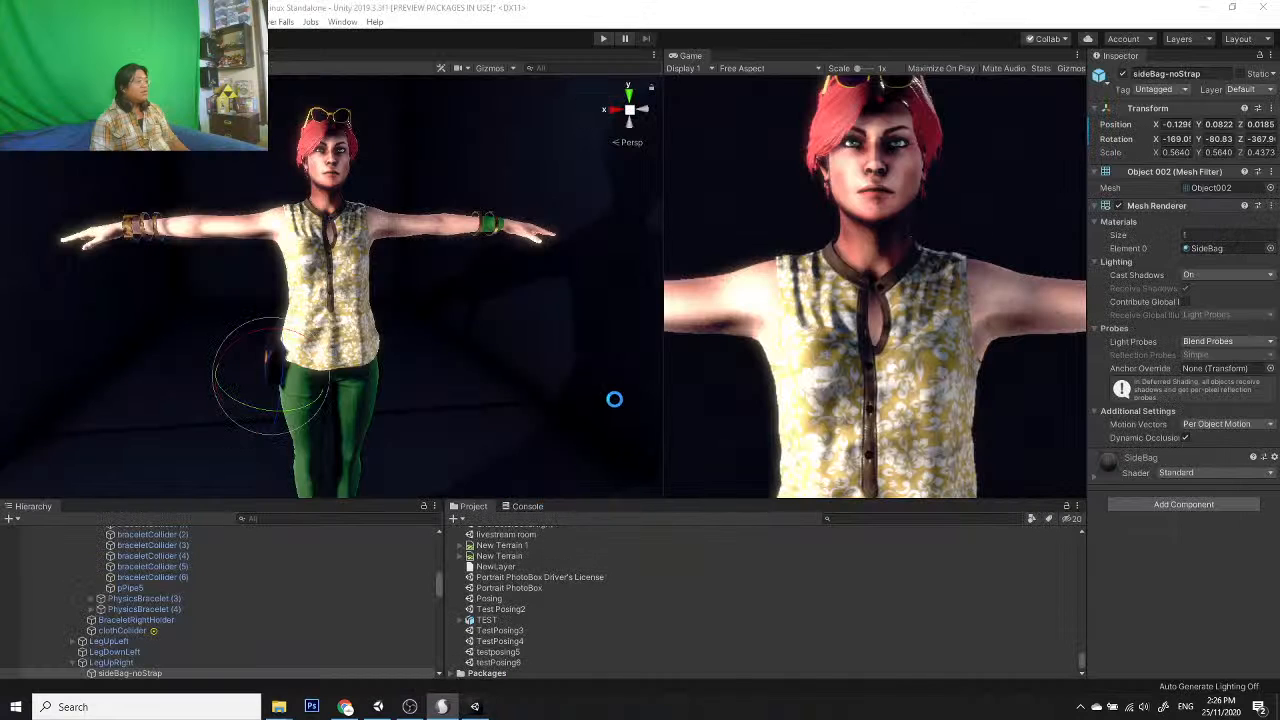
scroll(486, 350, "down", 5)
scroll(451, 381, "up", 6)
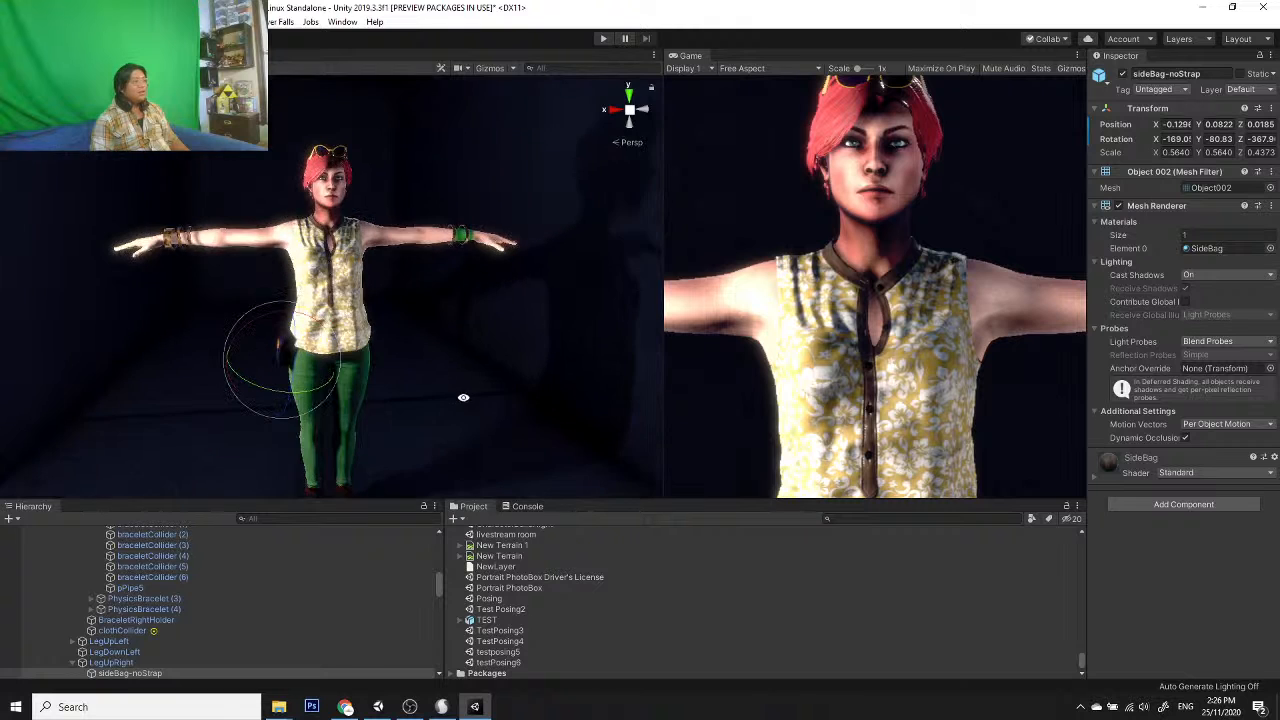
left_click_drag(463, 394, 598, 357, "alt")
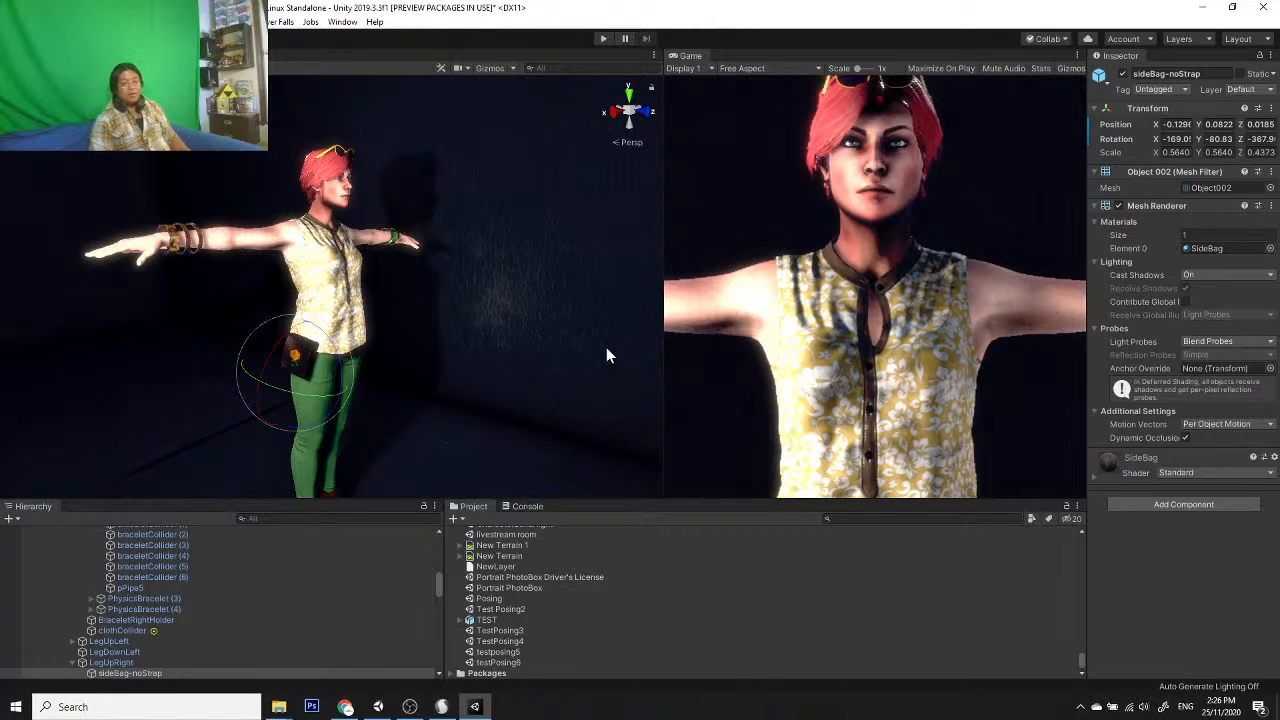
scroll(493, 354, "up", 8)
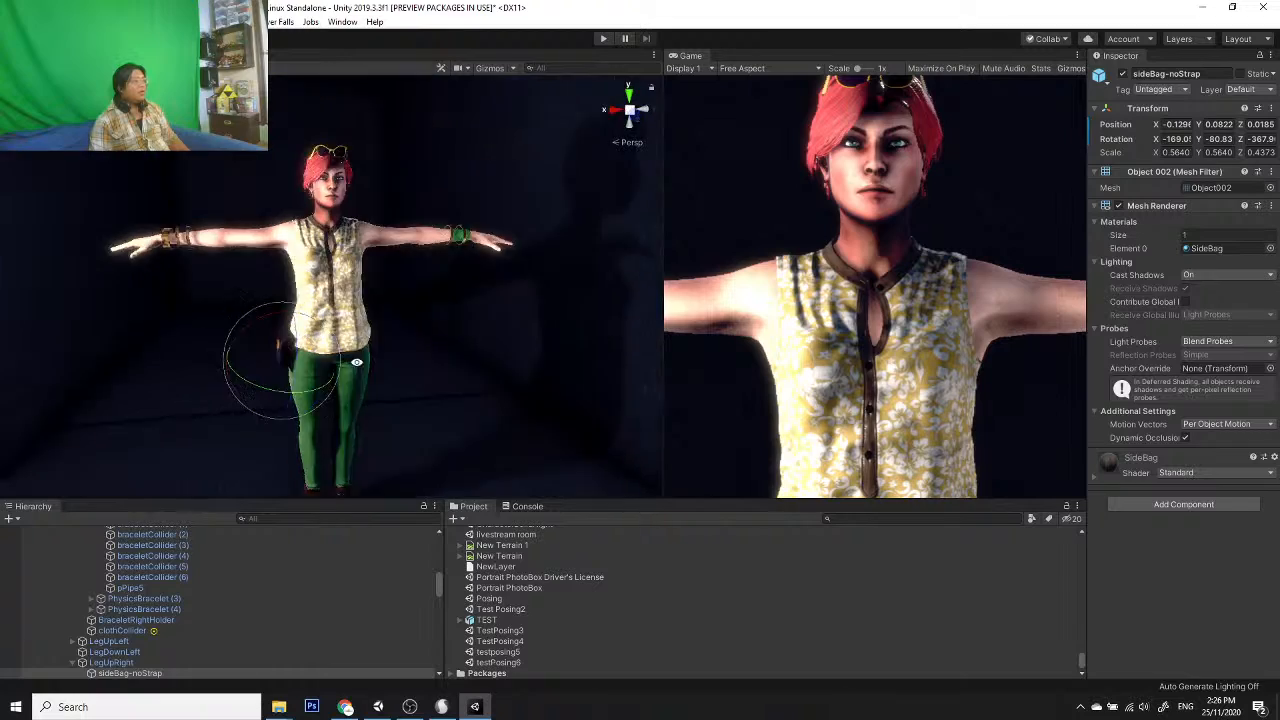
scroll(492, 426, "down", 2)
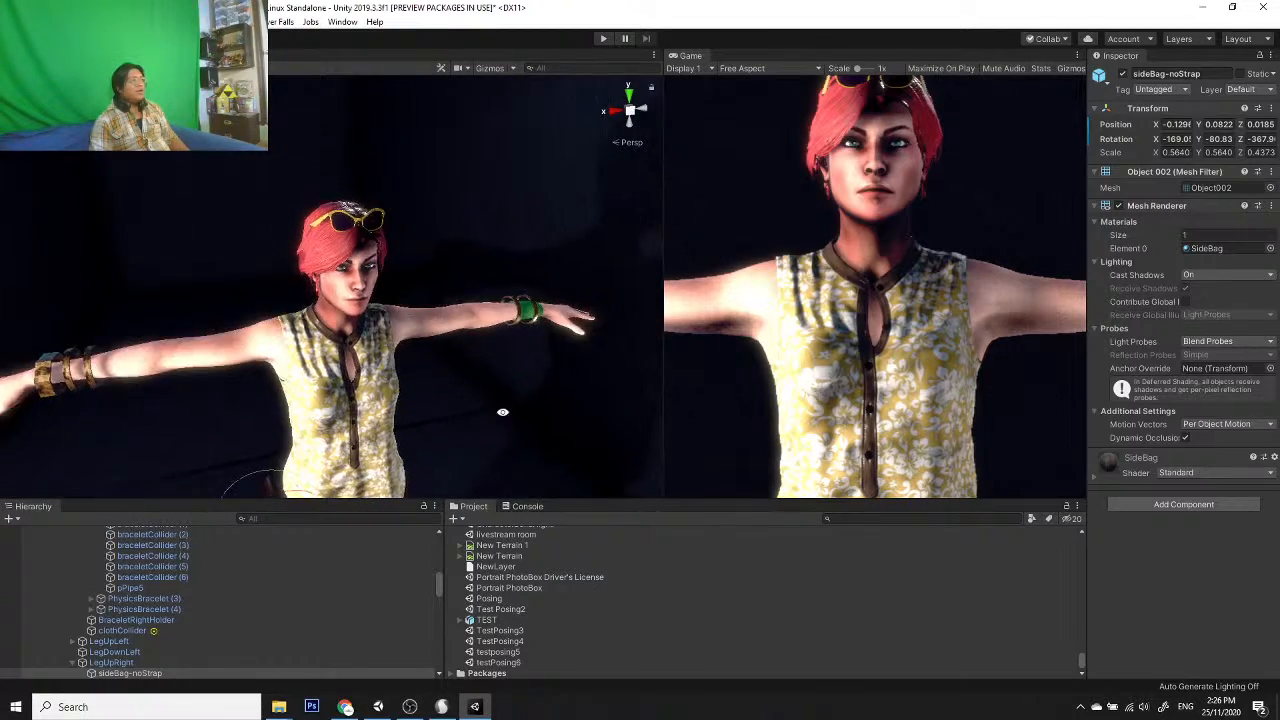
Step: Examine SFC_Analise's hair, sunglasses and face up close from the side and the front
scroll(496, 400, "up", 6)
left_click_drag(492, 388, 537, 337, "alt")
scroll(550, 328, "down", 6)
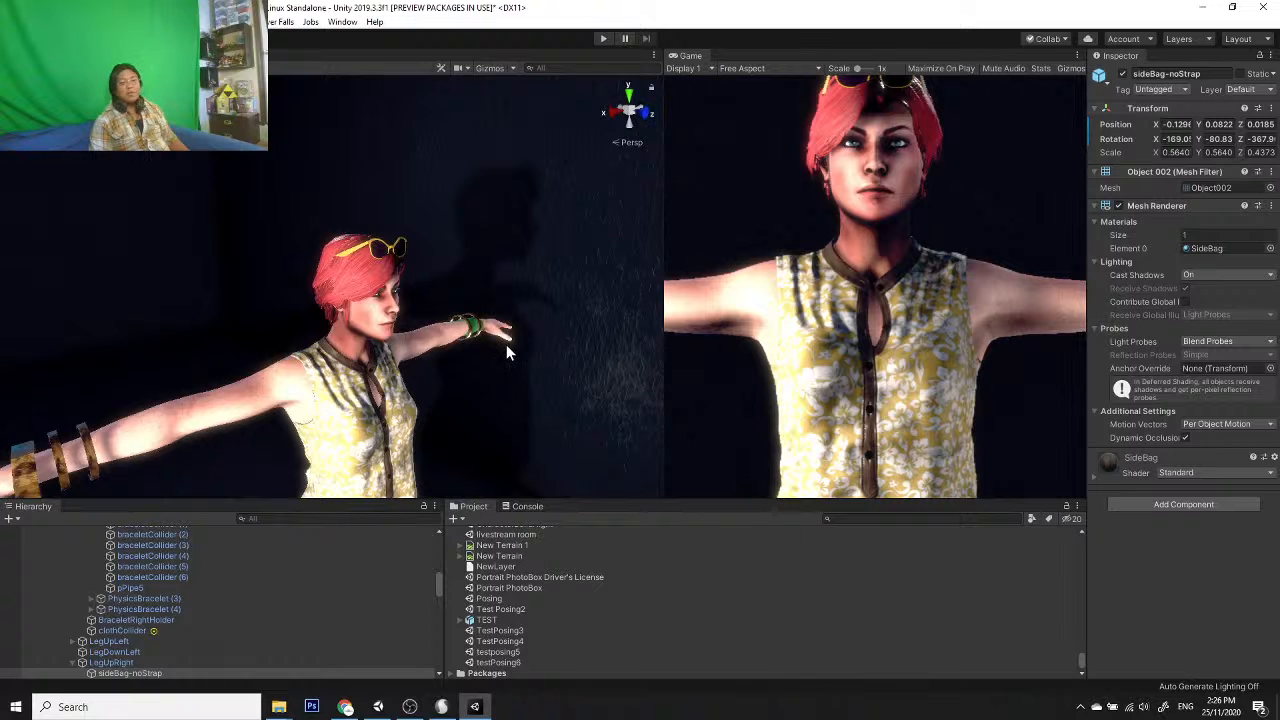
scroll(500, 394, "up", 6)
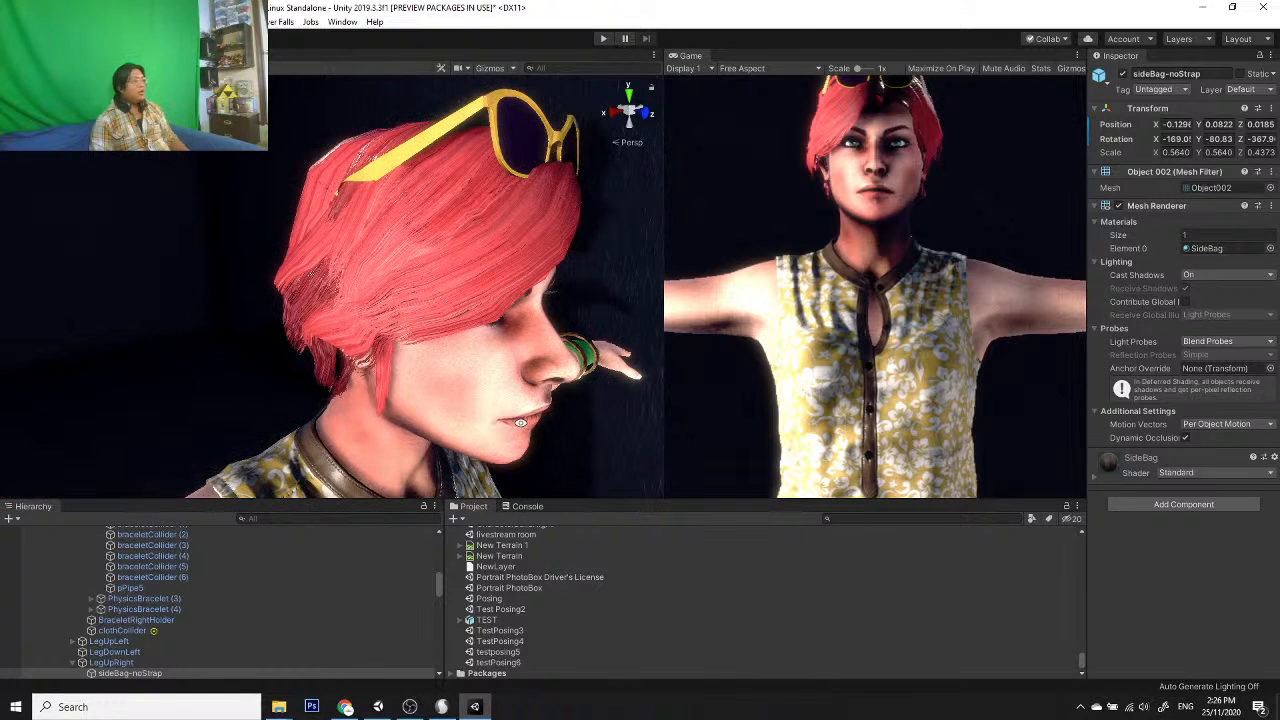
left_click_drag(576, 463, 491, 451, "alt")
scroll(494, 441, "down", 5)
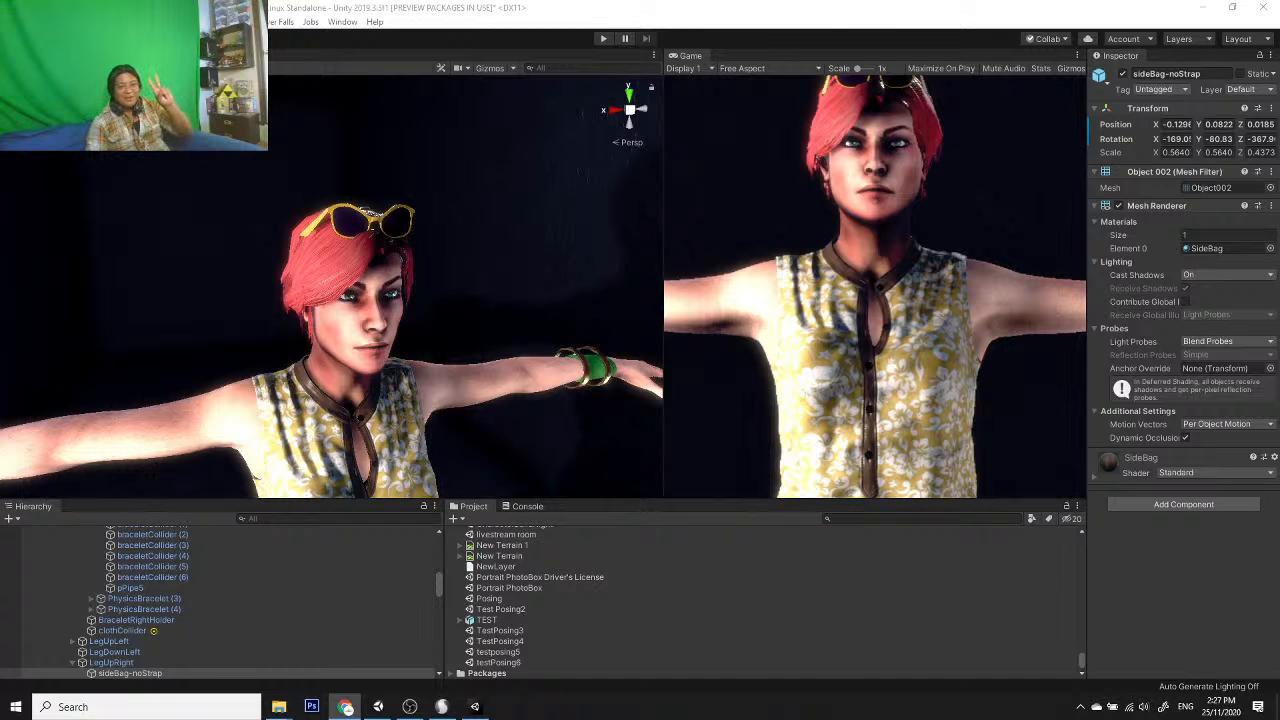
Step: Switch to Sculptris to show the creature sculpt again
left_click(443, 707)
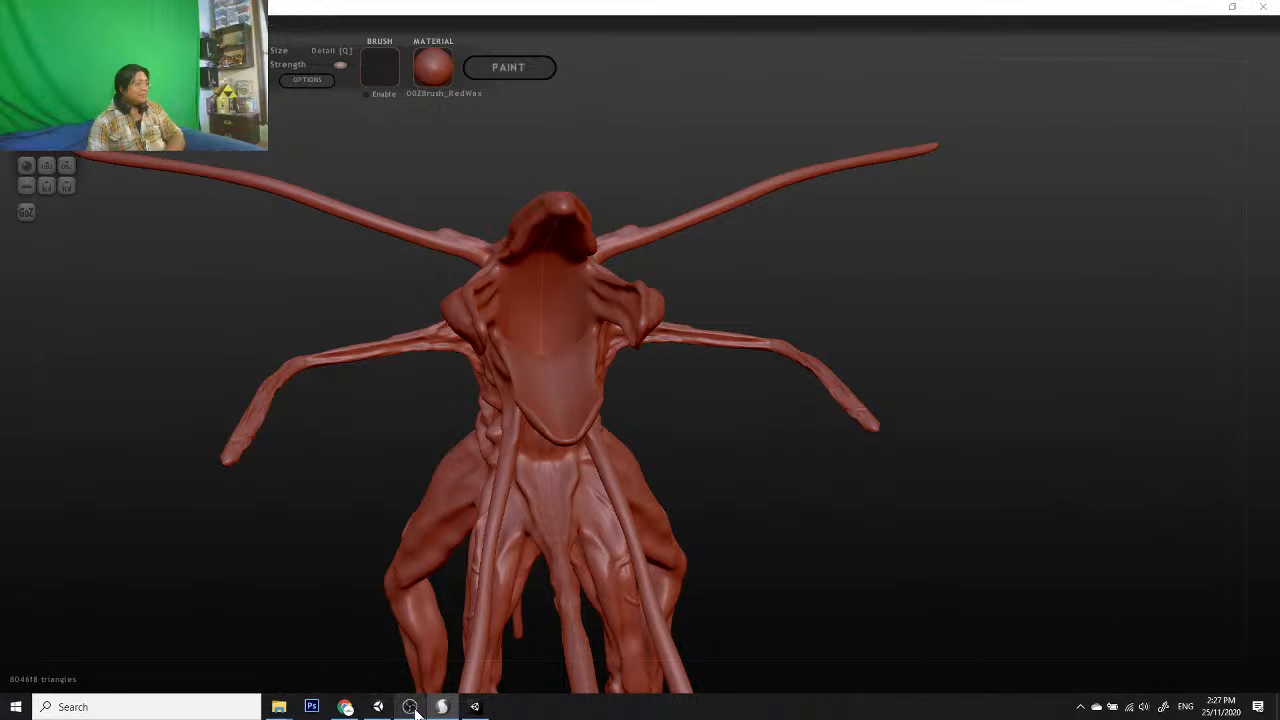